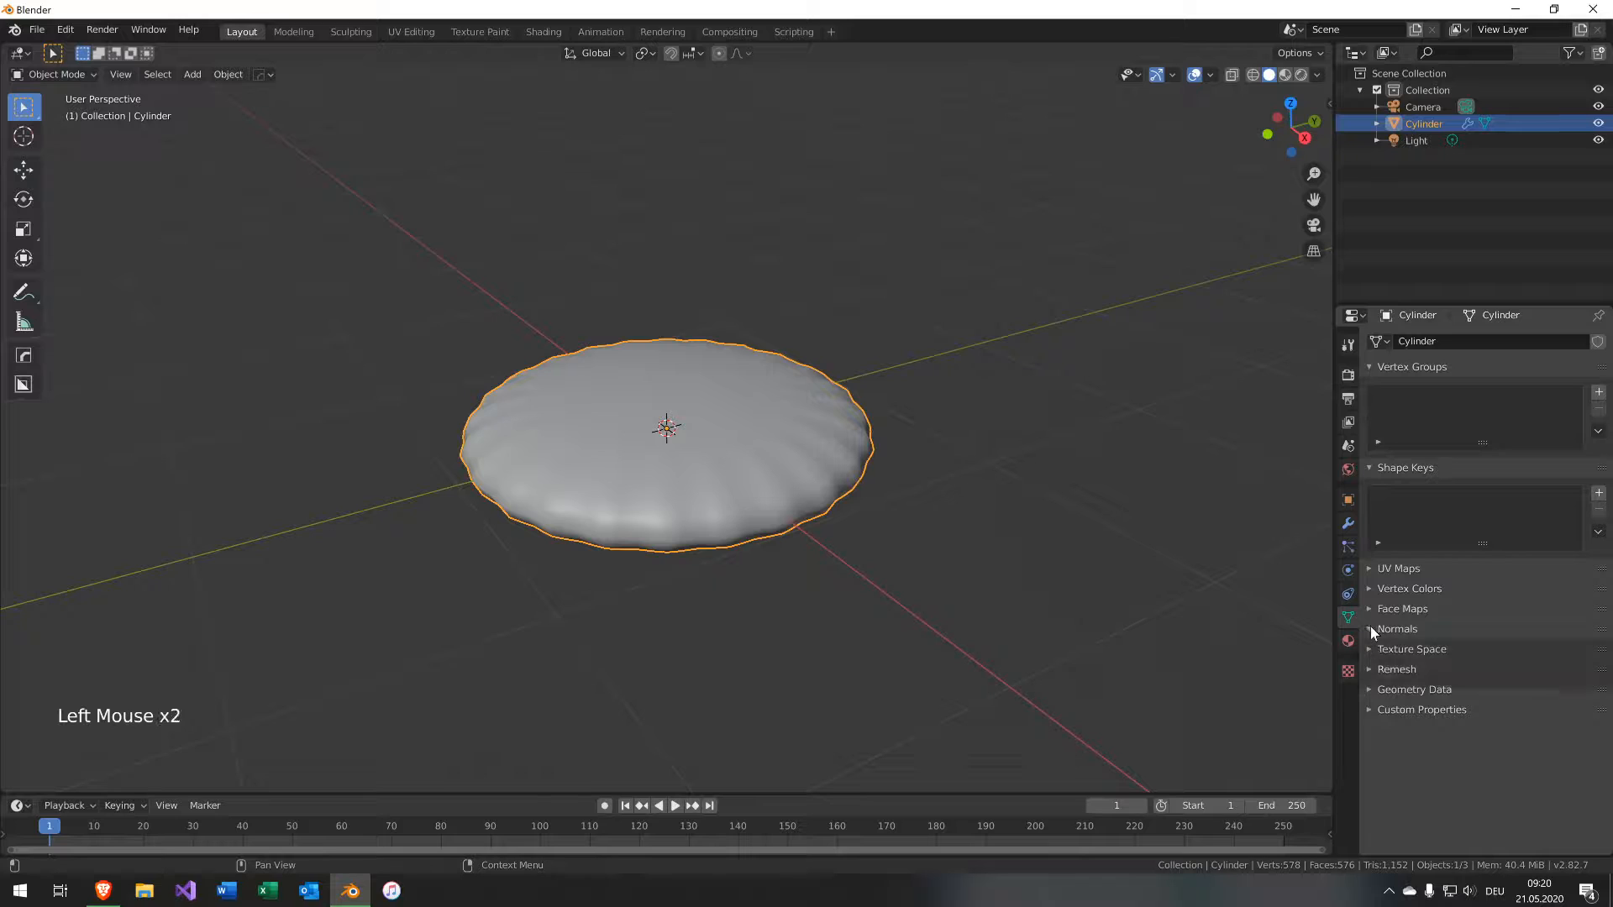
Enable Auto Smooth in the mesh's normals settings and enter Edit Mode on the cylinder.
{"action": "left_click", "coordinate": [1394, 649]}
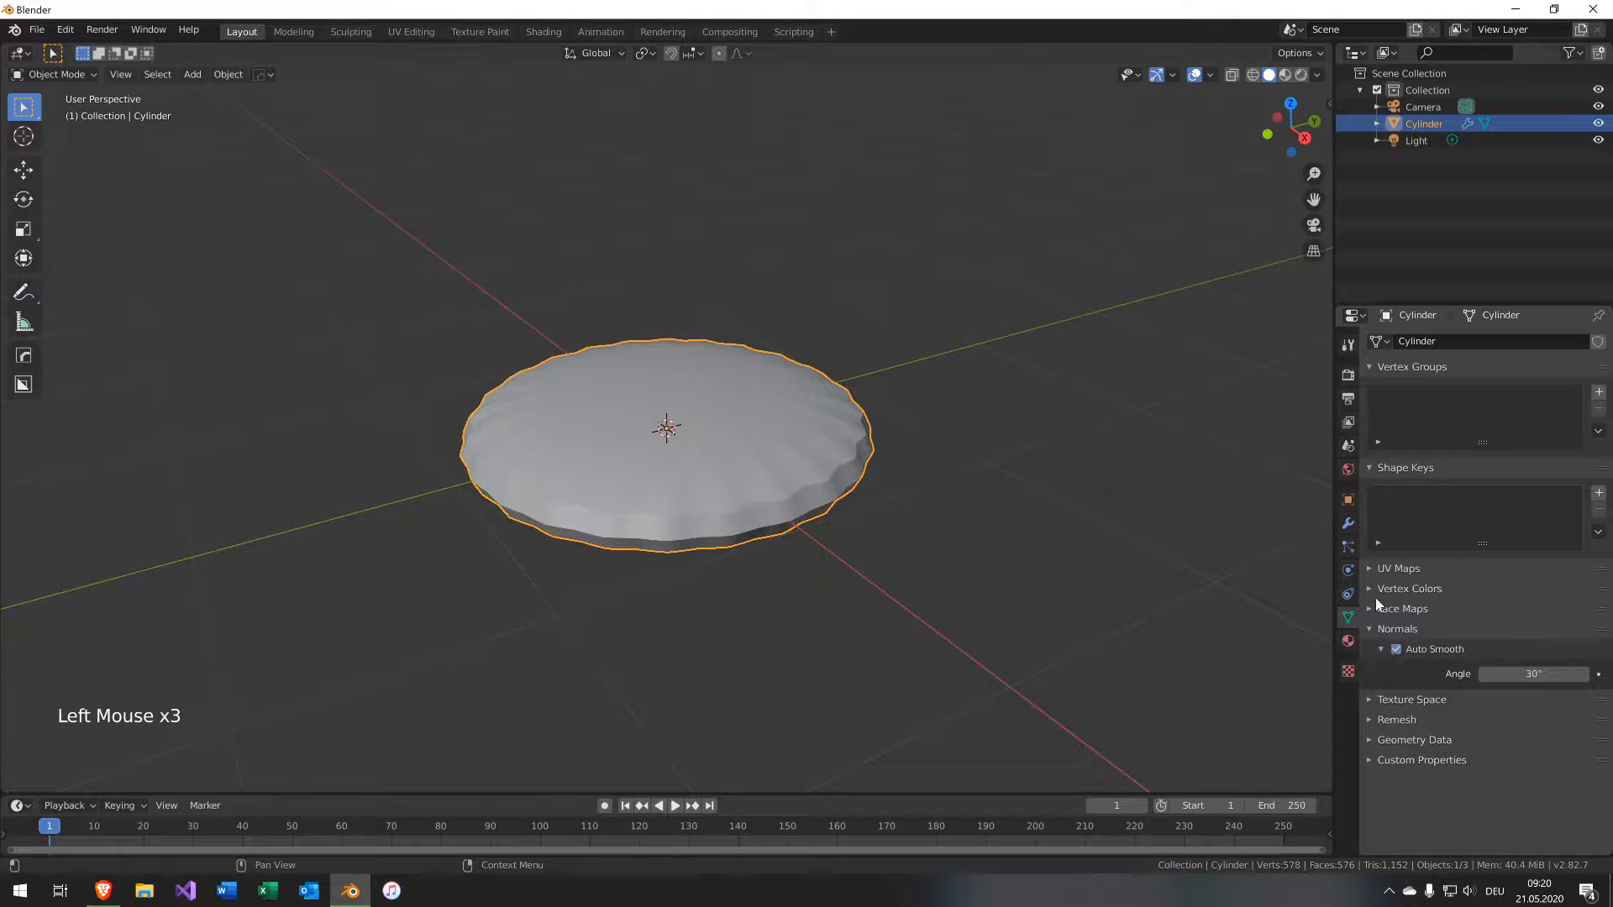
{"action": "left_click", "coordinate": [1347, 376]}
{"action": "key", "text": "Tab"}
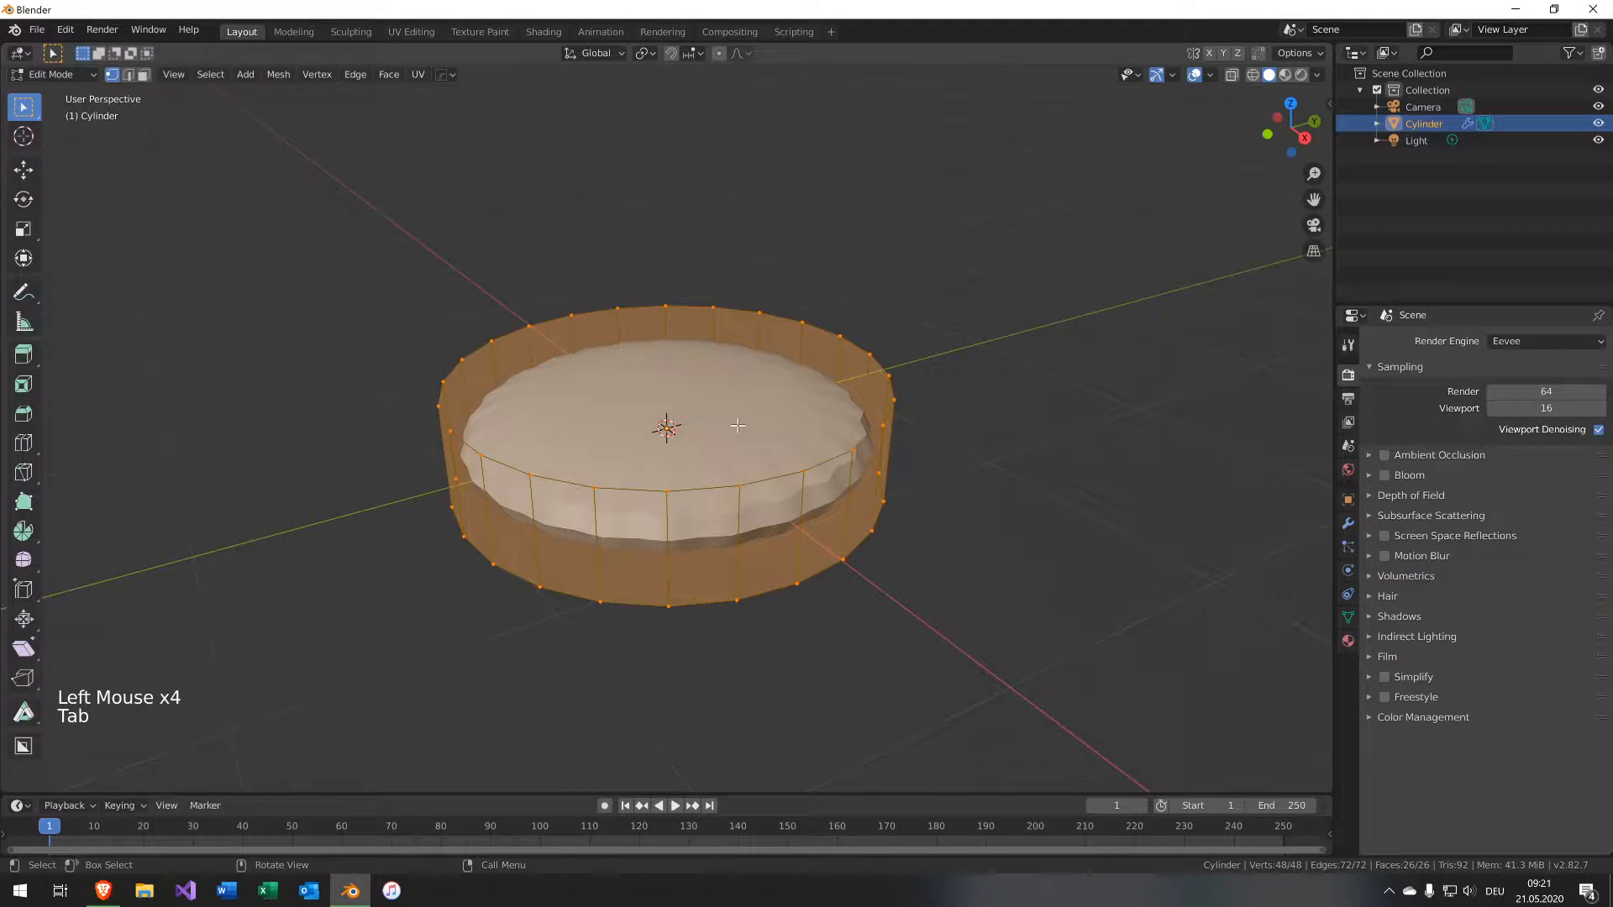
Select the cylinder's top face and set the crease of its edges to 1.
{"action": "key", "text": "3"}
{"action": "left_click", "coordinate": [738, 426]}
{"action": "middle_click_drag", "start_coordinate": [718, 592], "coordinate": [751, 587]}
{"action": "left_click", "coordinate": [723, 461], "text": "shift"}
{"action": "key", "text": "shift+e"}
{"action": "type", "text": "1"}
{"action": "left_click", "coordinate": [730, 463]}
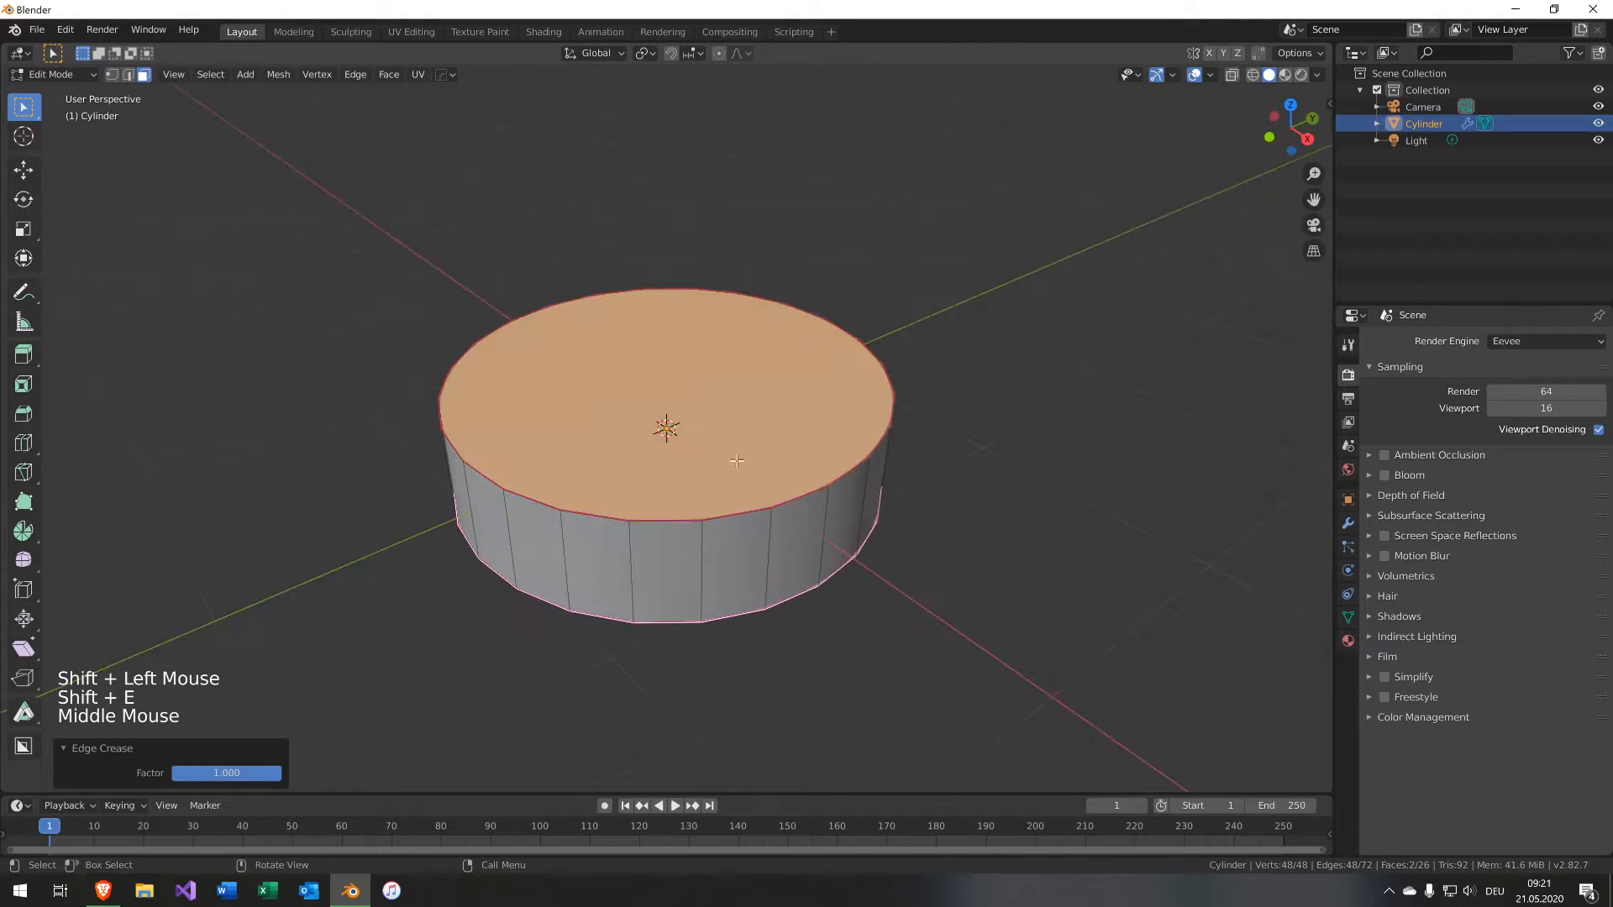
Inset the top face by about 0.23 m.
{"action": "key", "text": "3"}
{"action": "left_click", "coordinate": [735, 442]}
{"action": "key", "text": "i"}
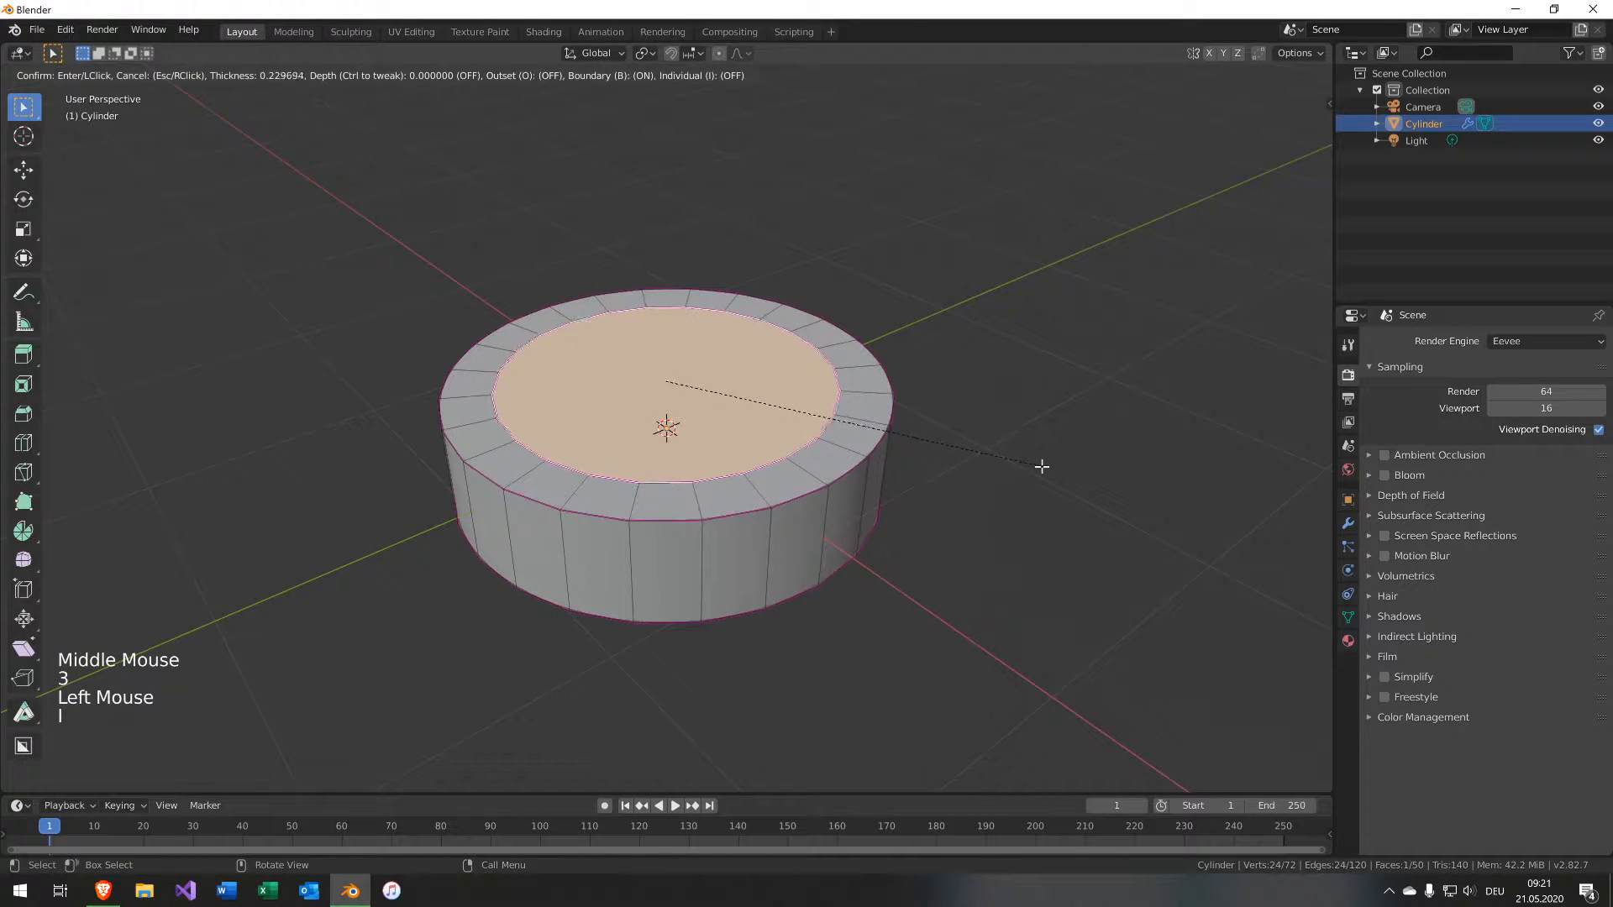
{"action": "left_click", "coordinate": [1030, 467]}
{"action": "middle_click_drag", "start_coordinate": [997, 467], "coordinate": [690, 424]}
Delete the inner inset face to open a hole in the top.
{"action": "key", "text": "x"}
{"action": "left_click", "coordinate": [783, 466]}
{"action": "scroll", "coordinate": [693, 414], "scroll_direction": "up", "scroll_amount": 1}
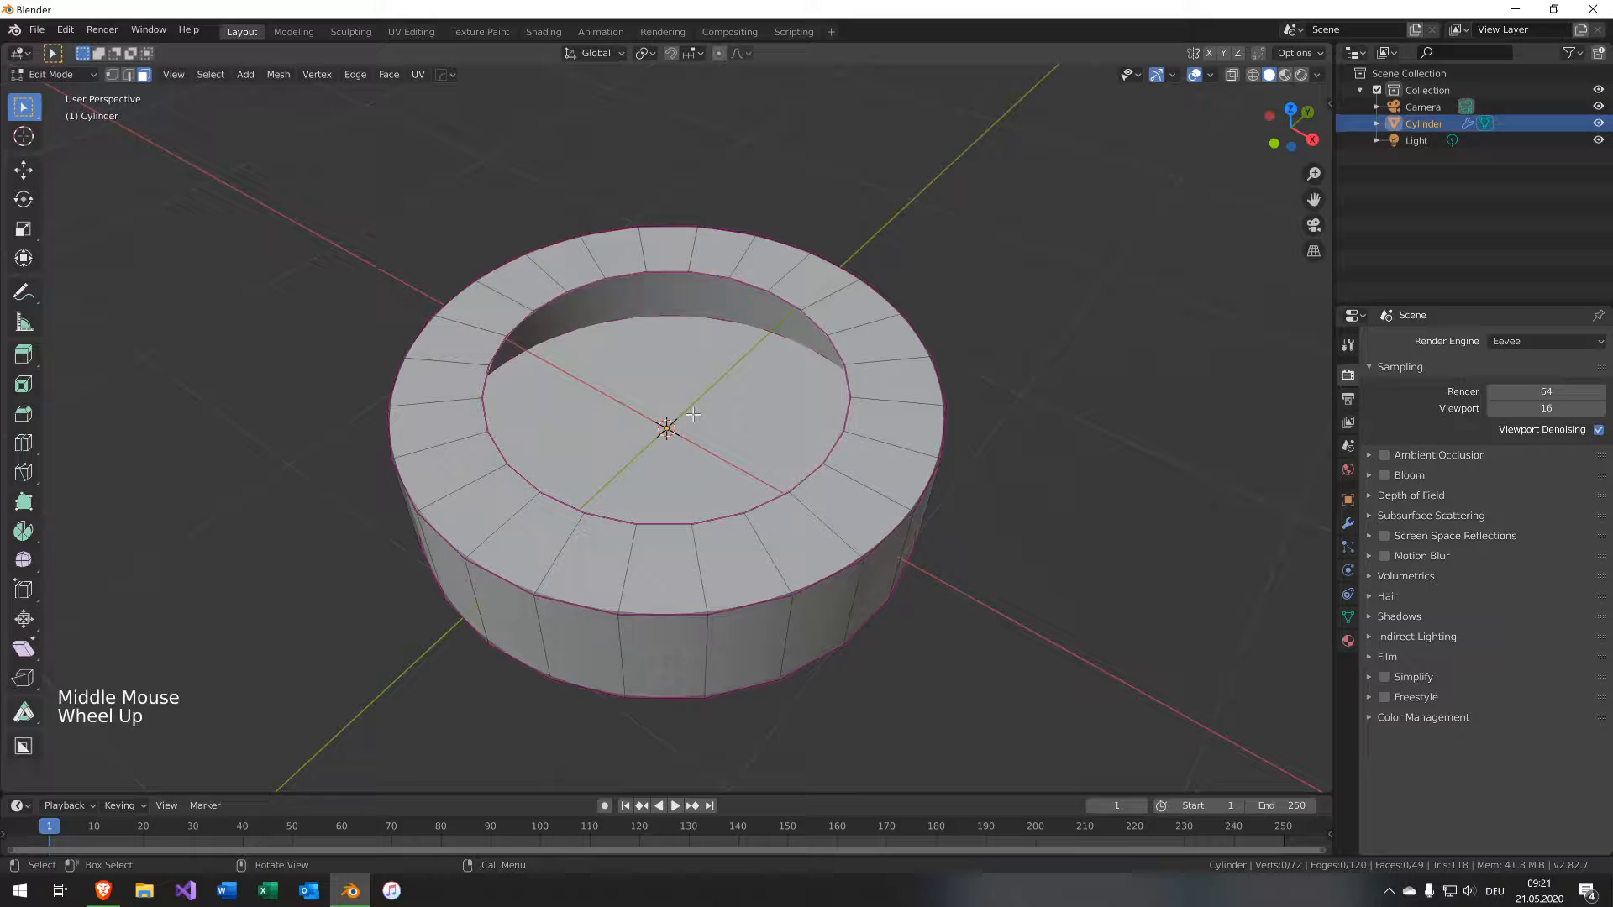
Select the hole's rim edge loop and set its crease to 1.
{"action": "key", "text": "2"}
{"action": "left_click", "coordinate": [603, 271], "text": "alt"}
{"action": "key", "text": "shift+e"}
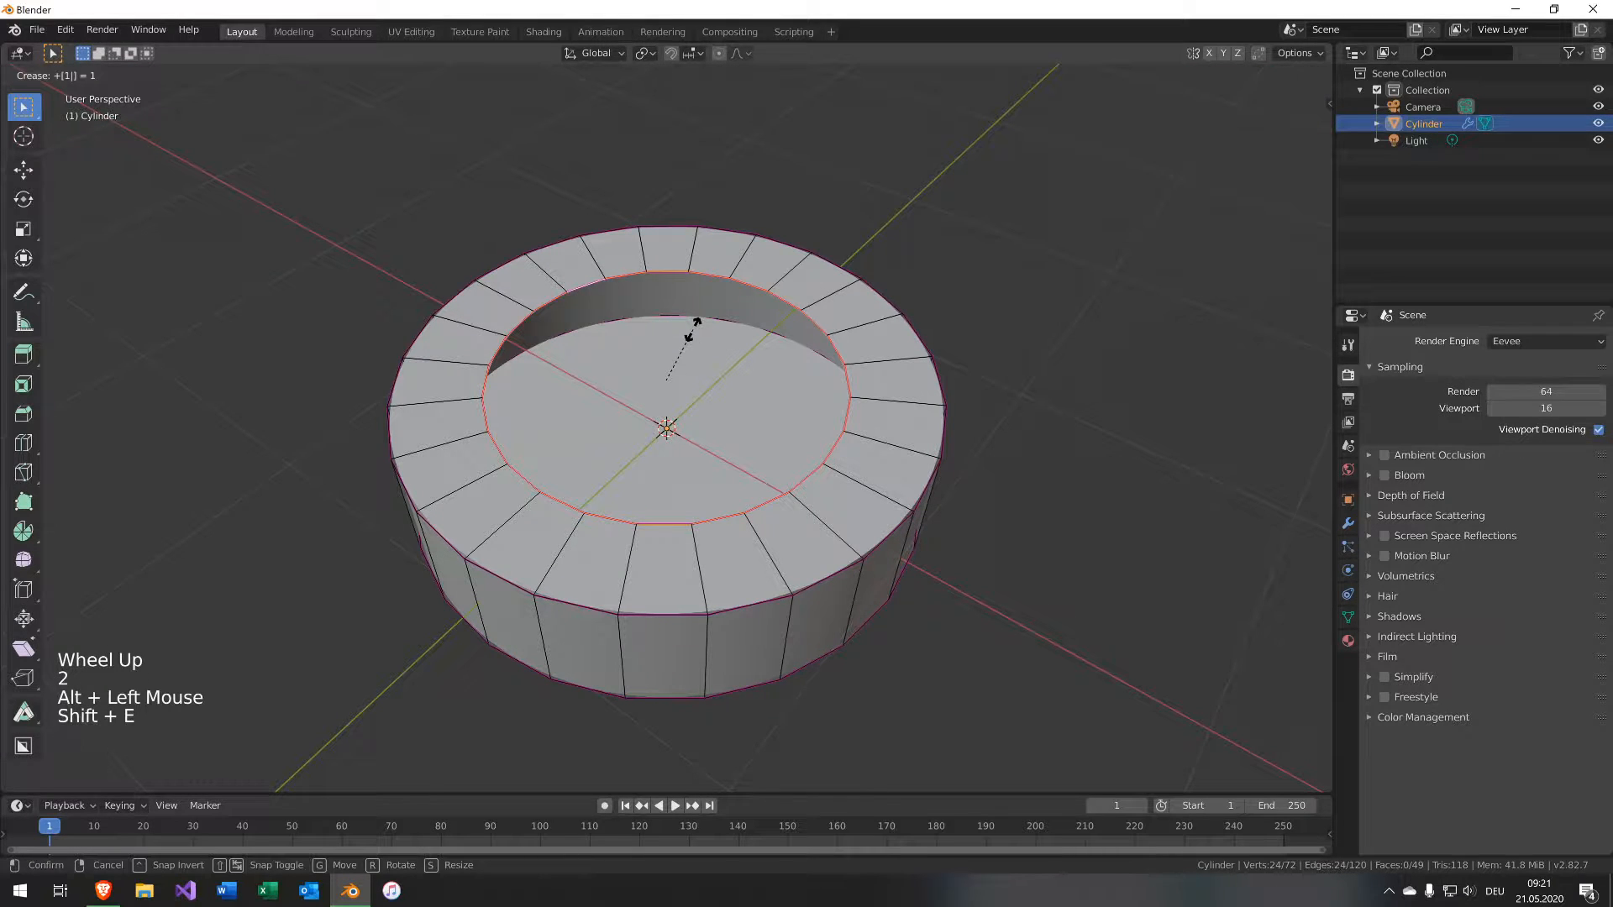
{"action": "left_click", "coordinate": [690, 330]}
Snap the 3D cursor to the selected rim and add a circle with 6 vertices there.
{"action": "key", "text": "shift+s"}
{"action": "left_click", "coordinate": [674, 423]}
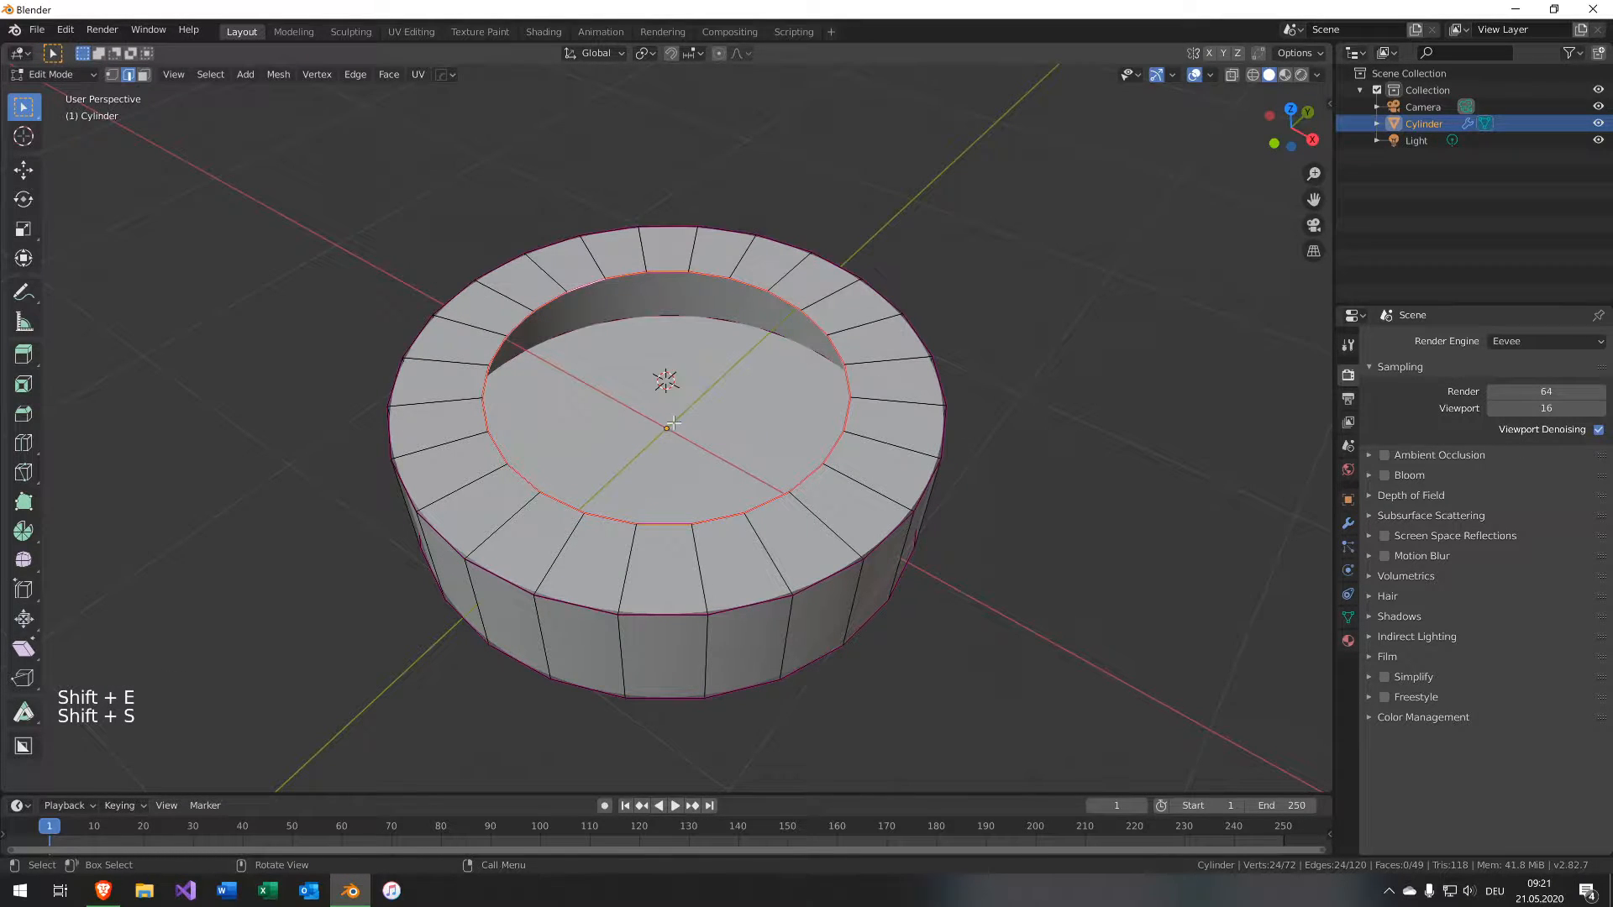
{"action": "key", "text": "shift+a"}
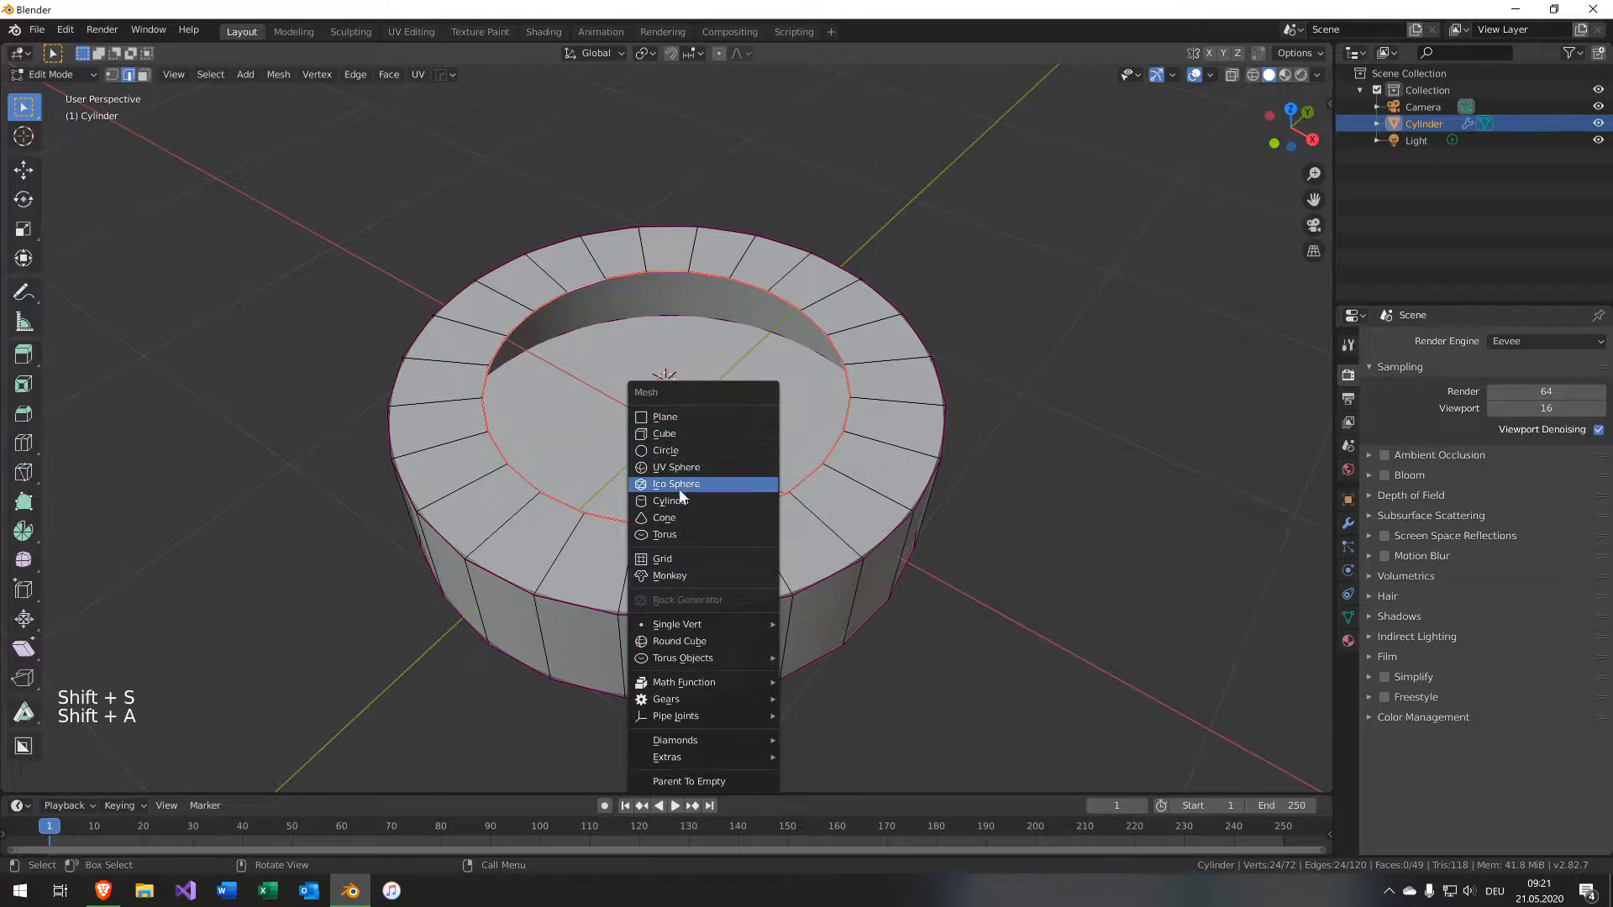
{"action": "left_click", "coordinate": [668, 450]}
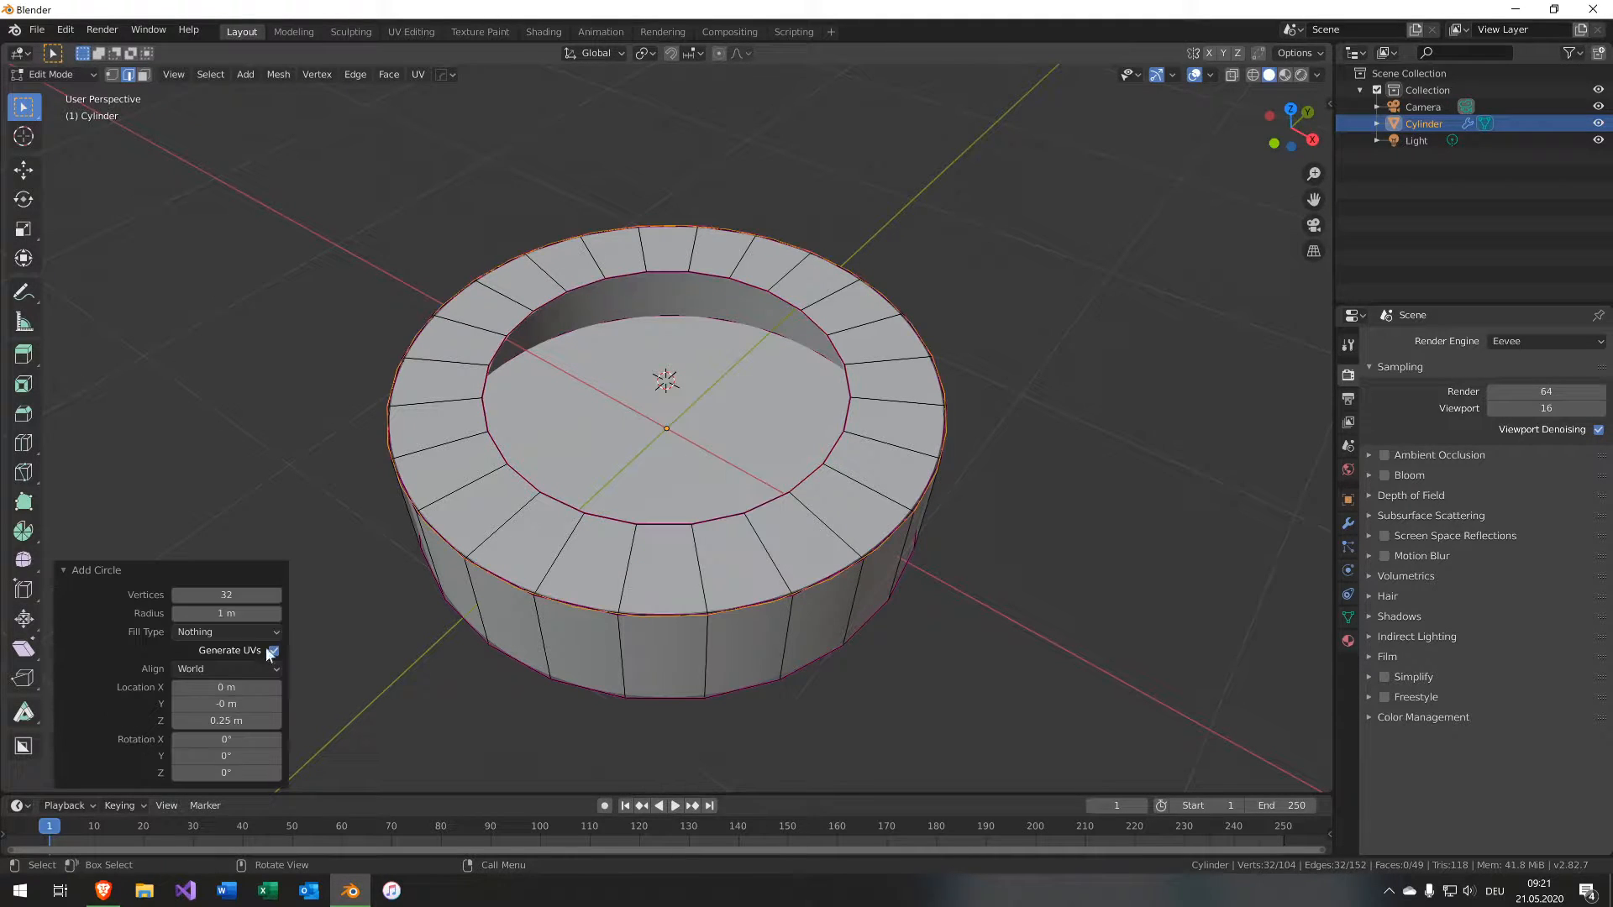
{"action": "type", "text": "6"}
{"action": "key", "text": "Return"}
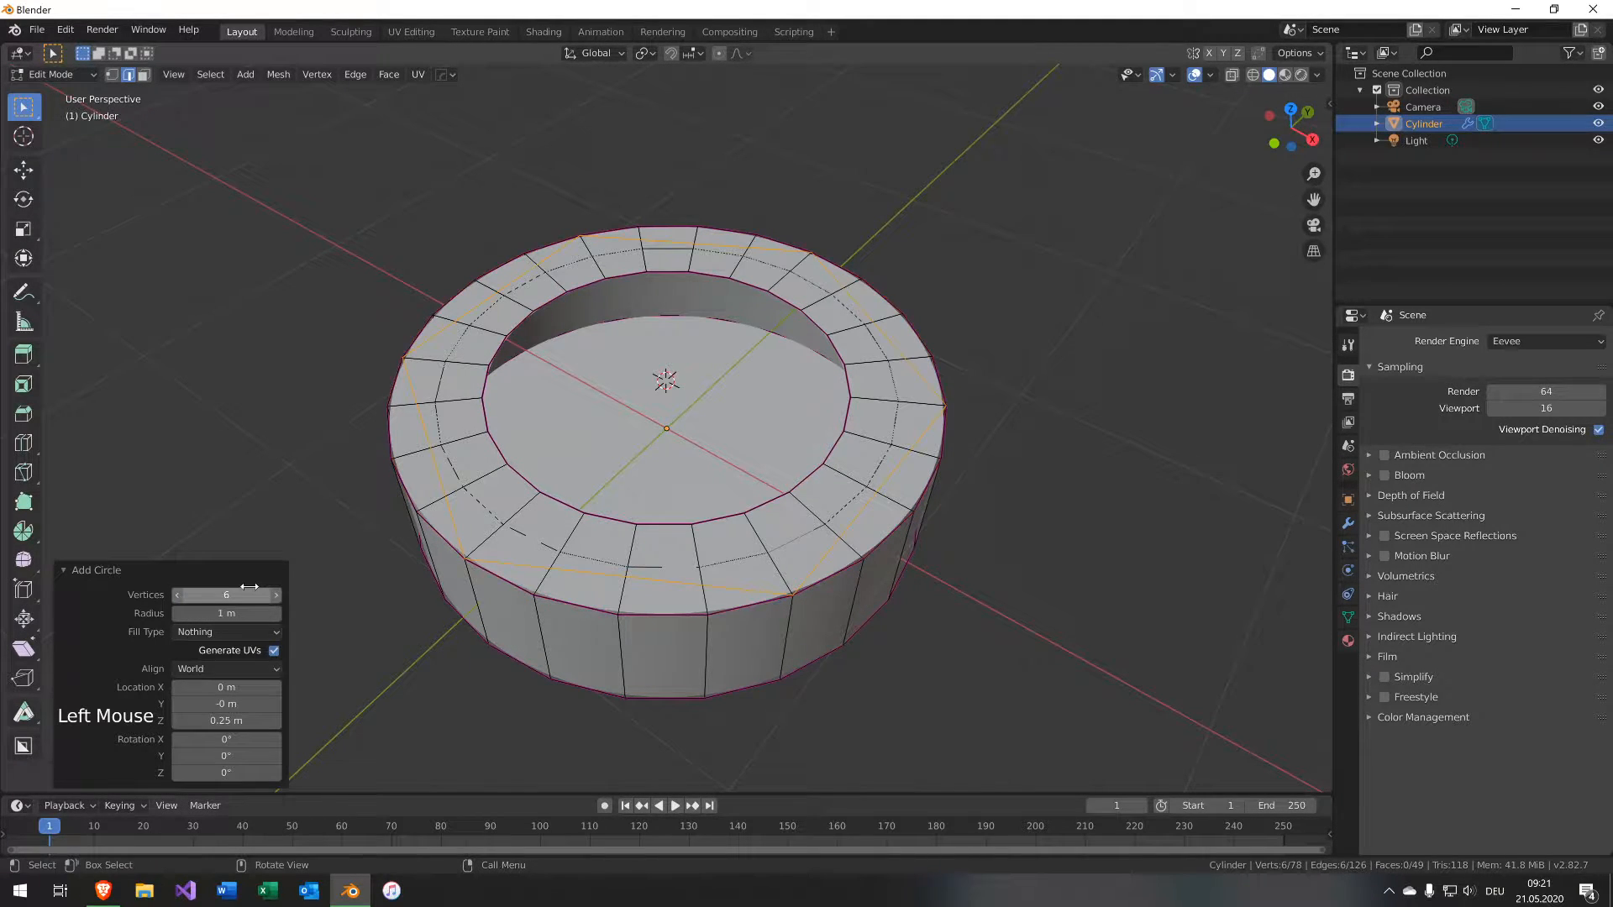
Scale the hexagonal circle down to 0.637 in top view.
{"action": "key", "text": "KP_7"}
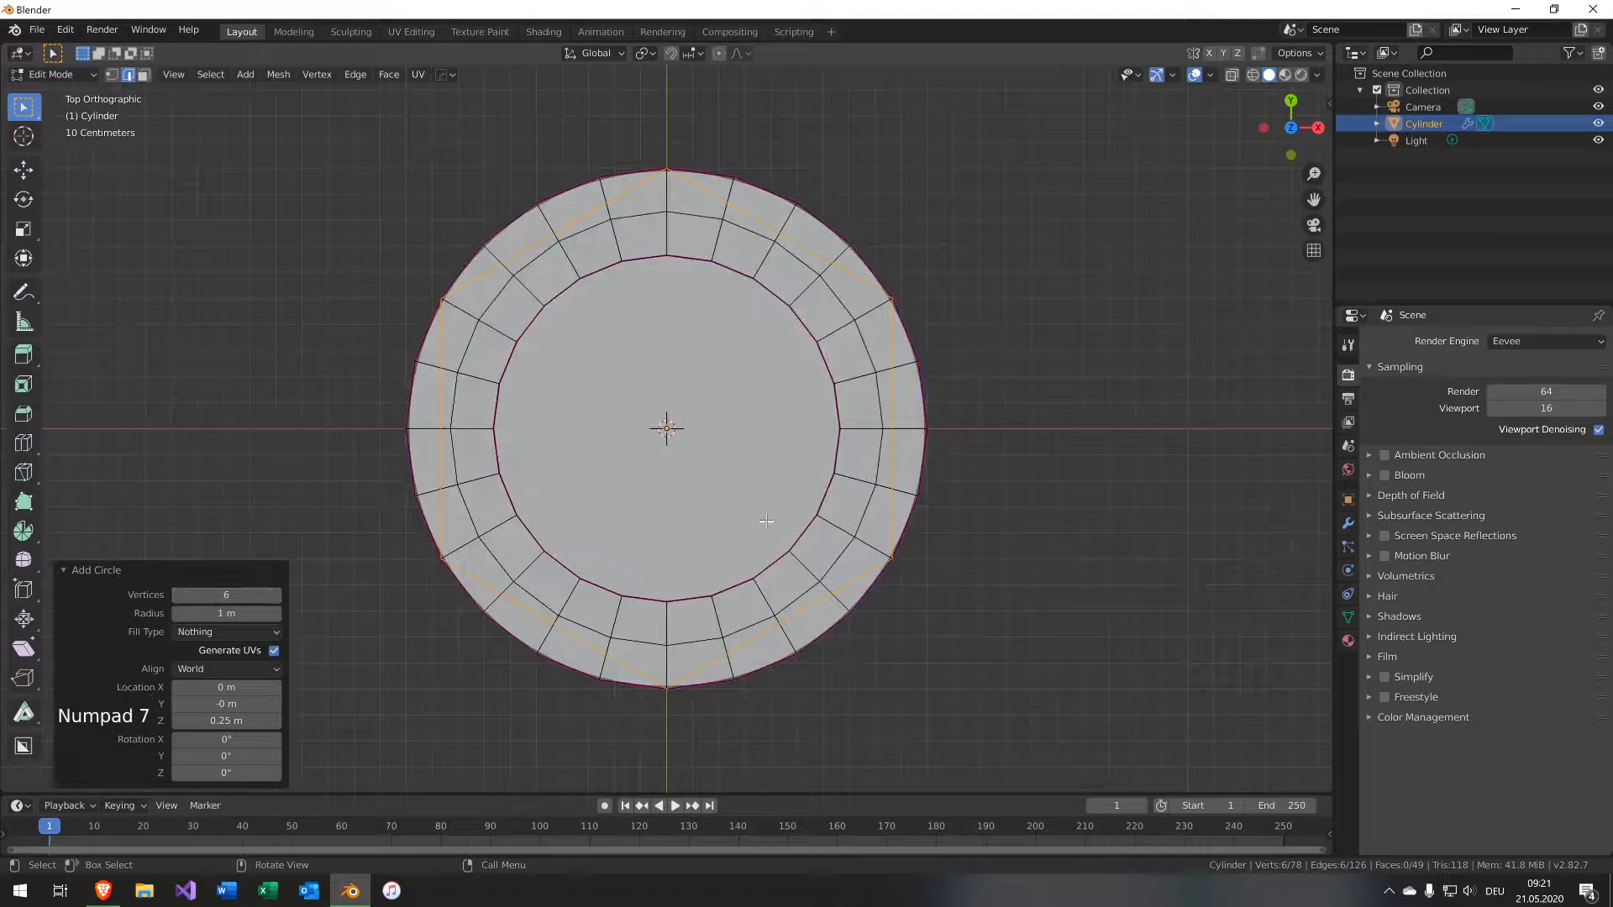
{"action": "key", "text": "s"}
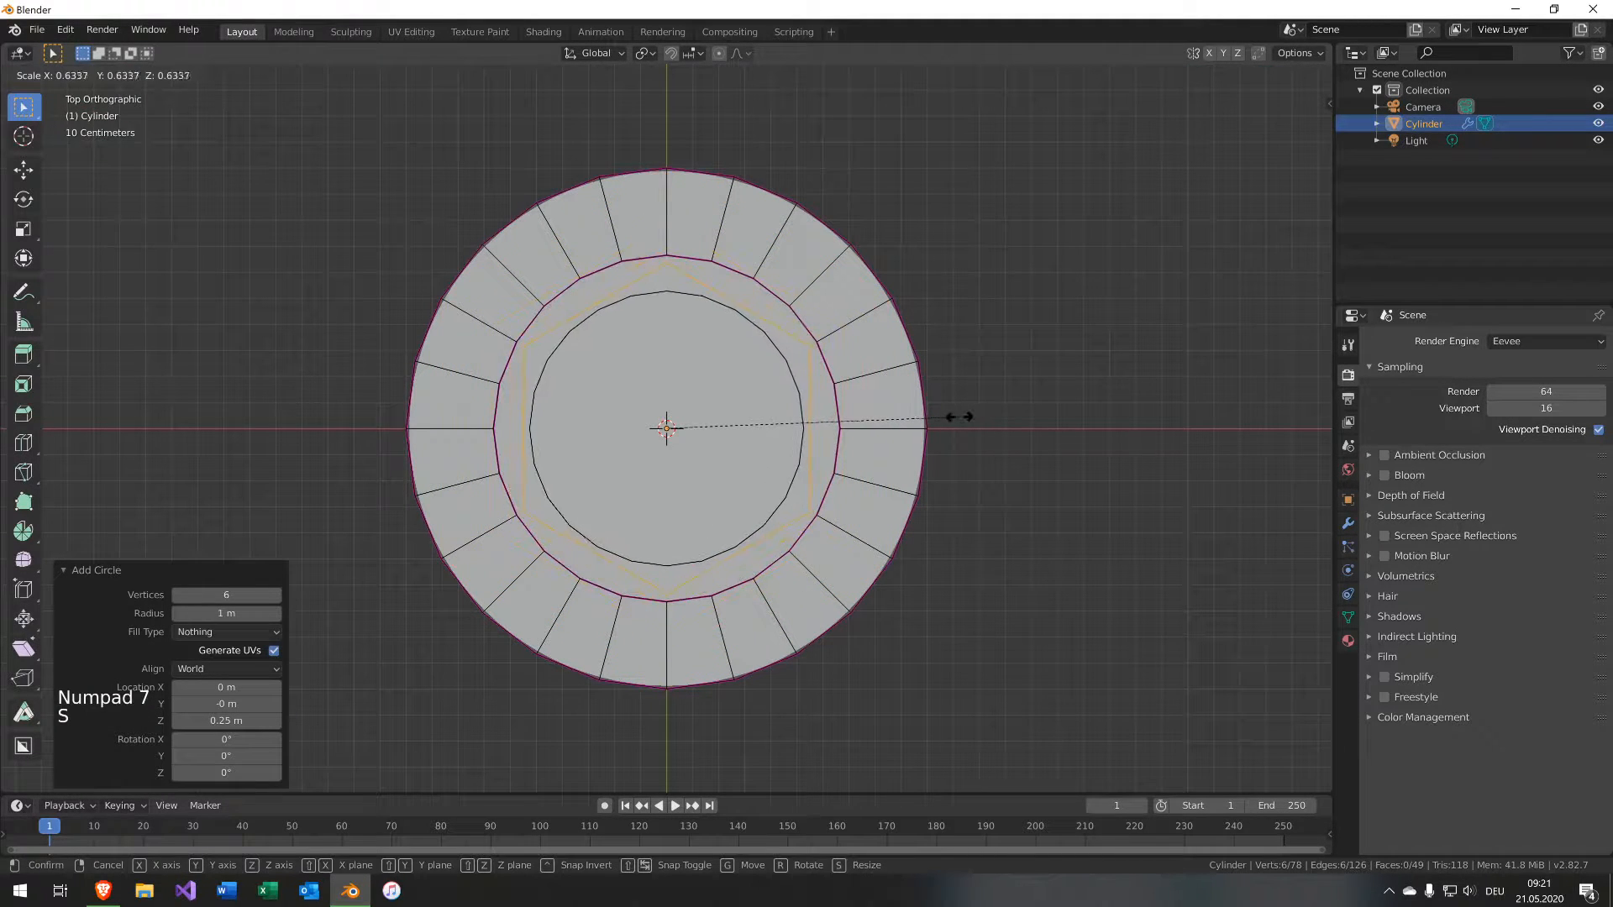
{"action": "left_click", "coordinate": [957, 418]}
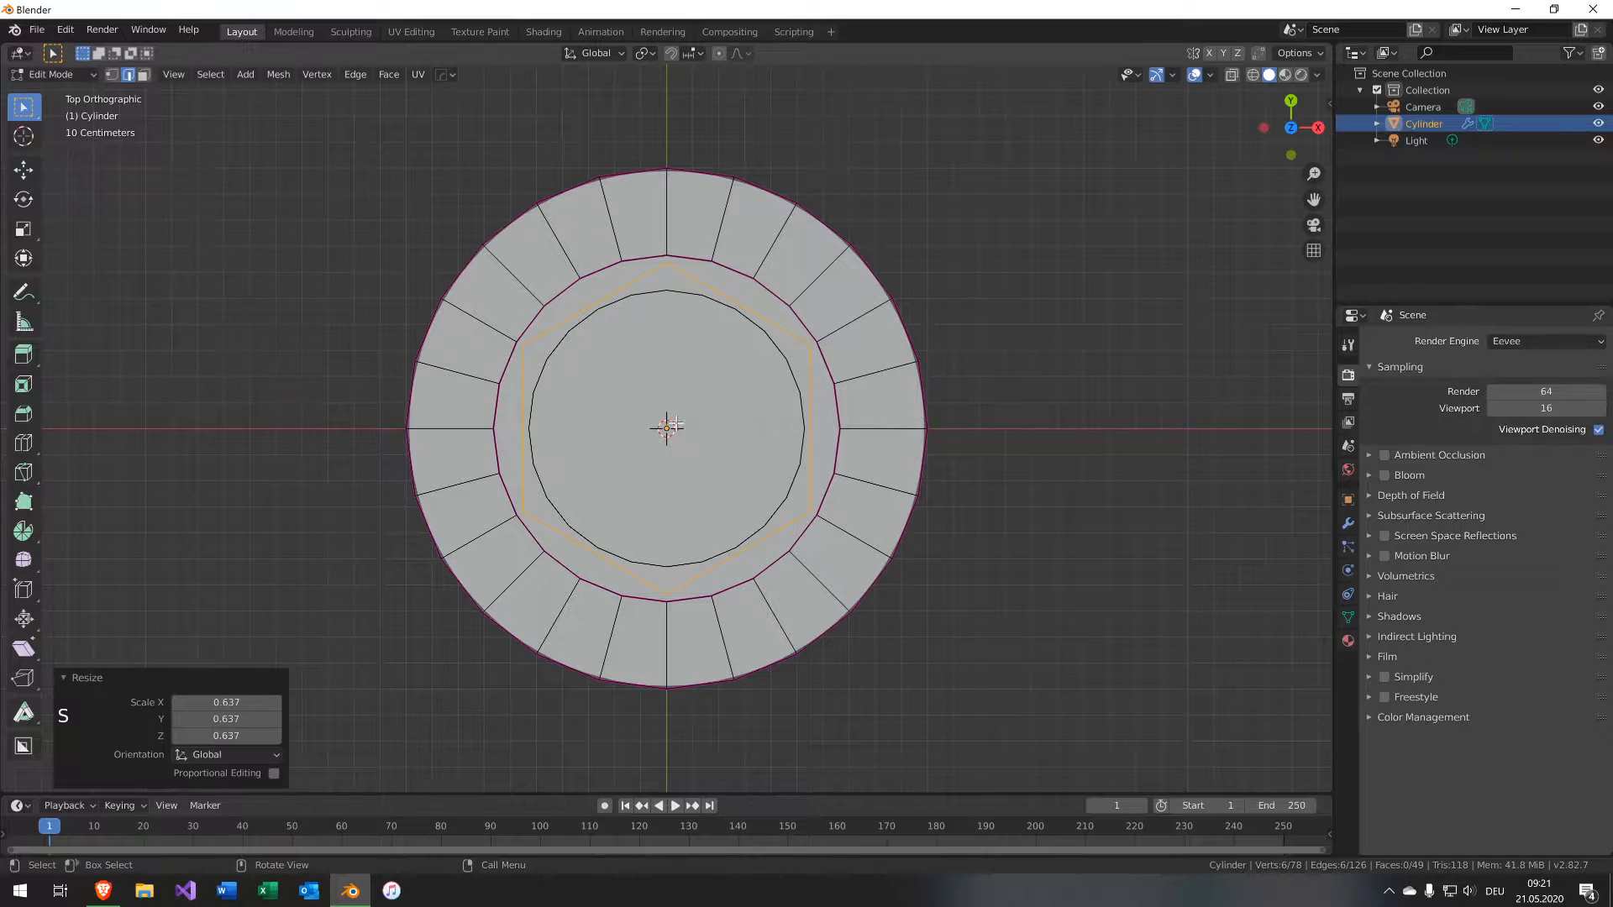
Select the hole's rim edge loop and scale it up by 1.167.
{"action": "middle_click_drag", "start_coordinate": [928, 430], "coordinate": [670, 357]}
{"action": "middle_click_drag", "start_coordinate": [715, 231], "coordinate": [701, 244]}
{"action": "key", "text": "2"}
{"action": "left_click", "coordinate": [704, 254], "text": "alt"}
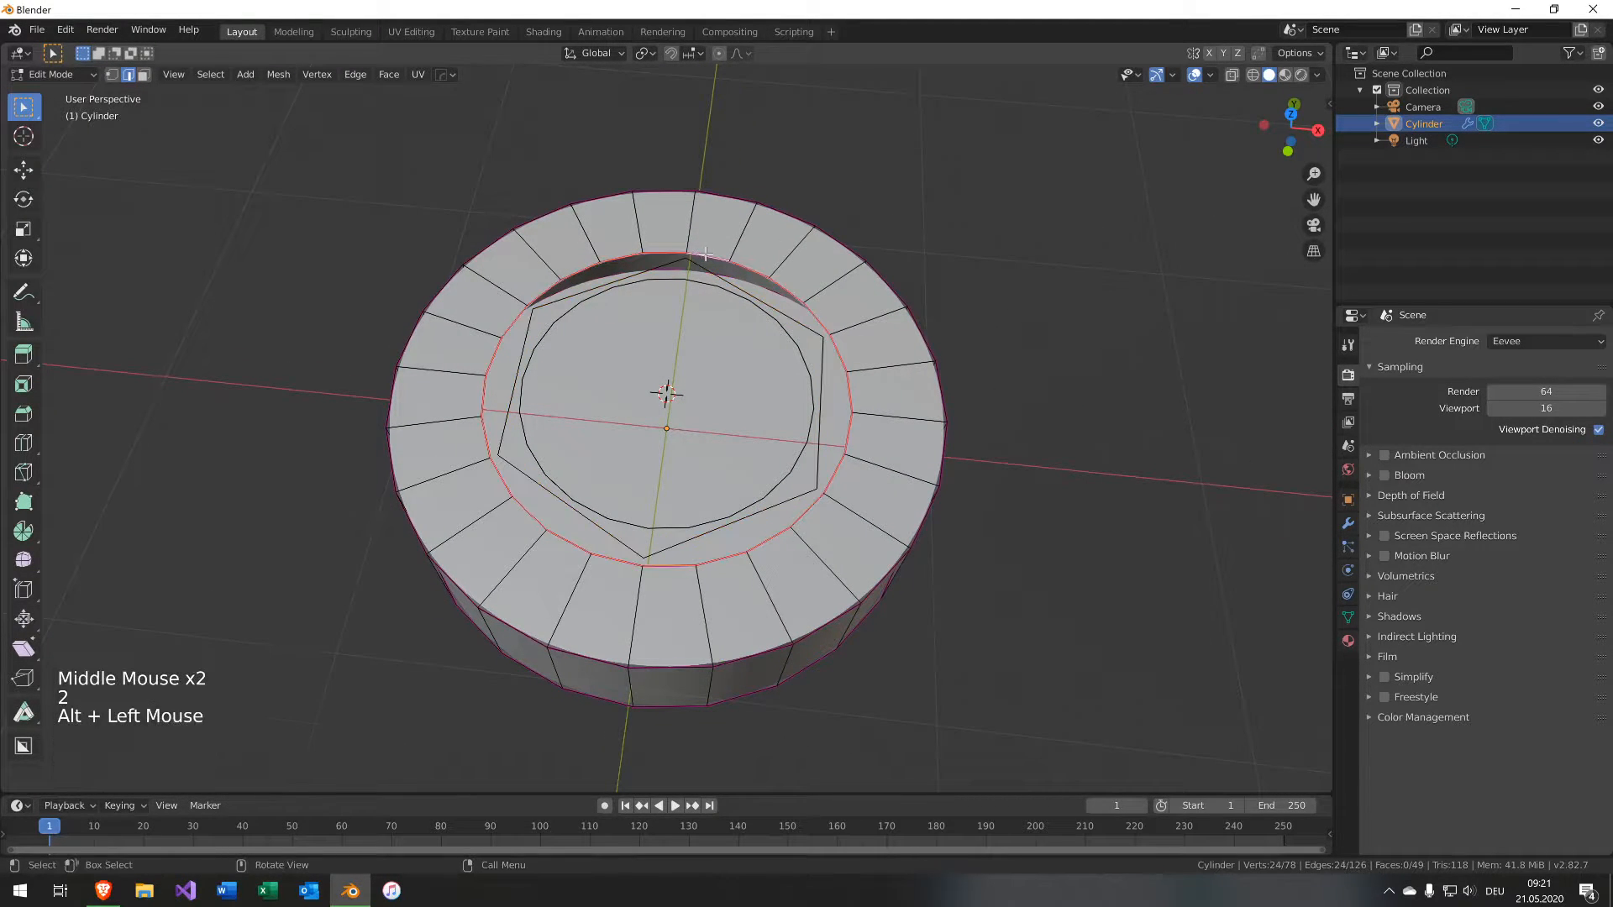
{"action": "key", "text": "s"}
{"action": "left_click", "coordinate": [878, 248]}
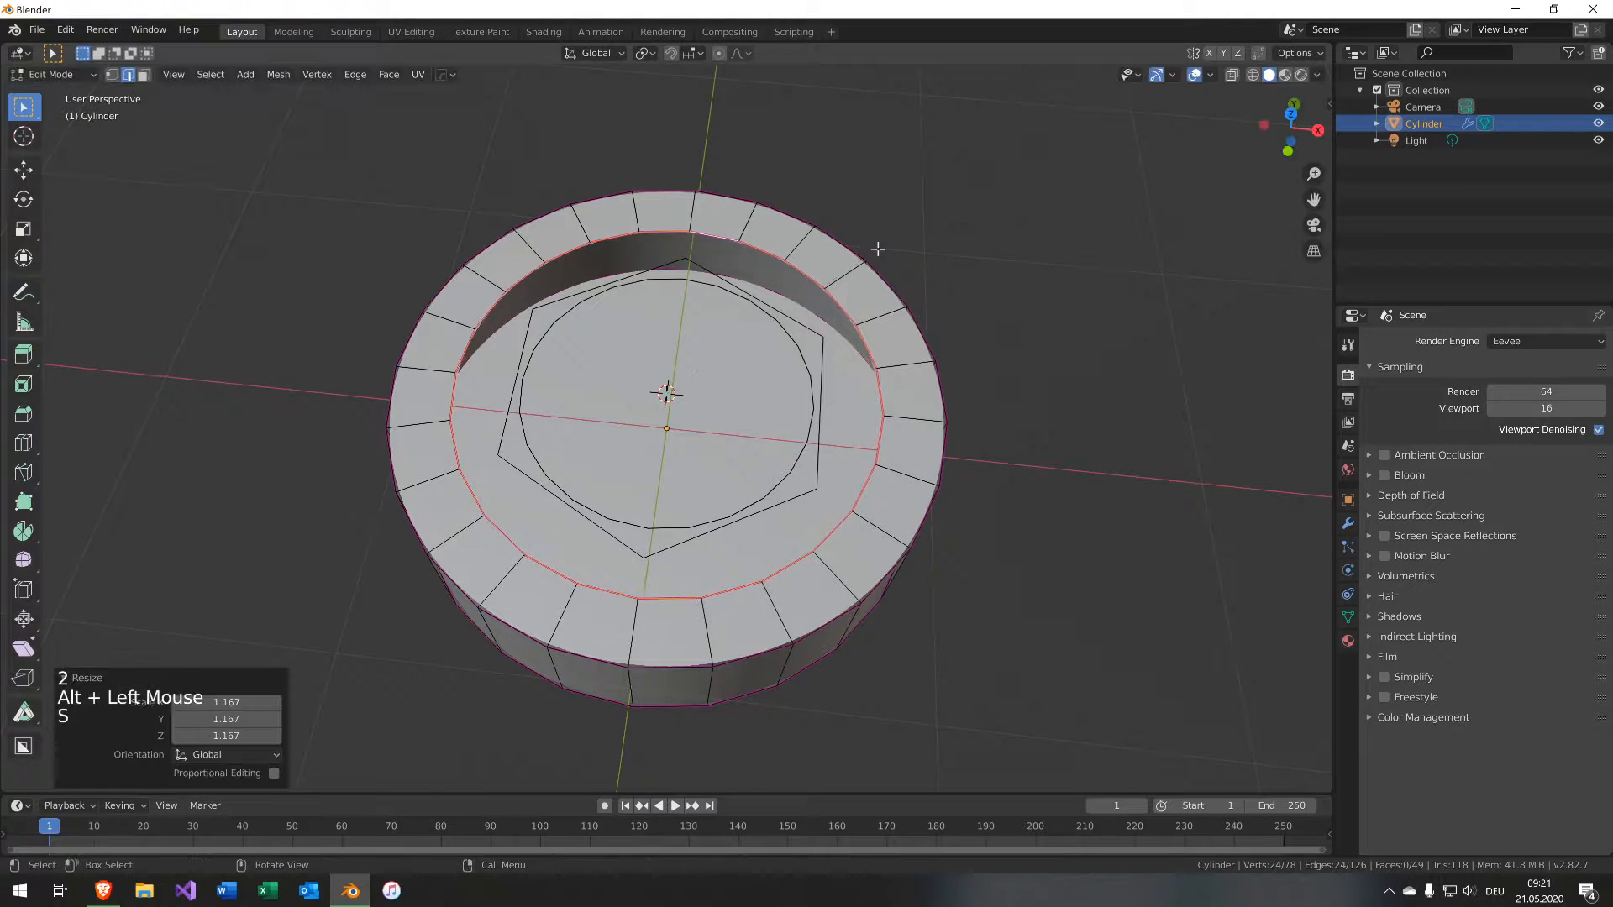
{"action": "key", "text": "1"}
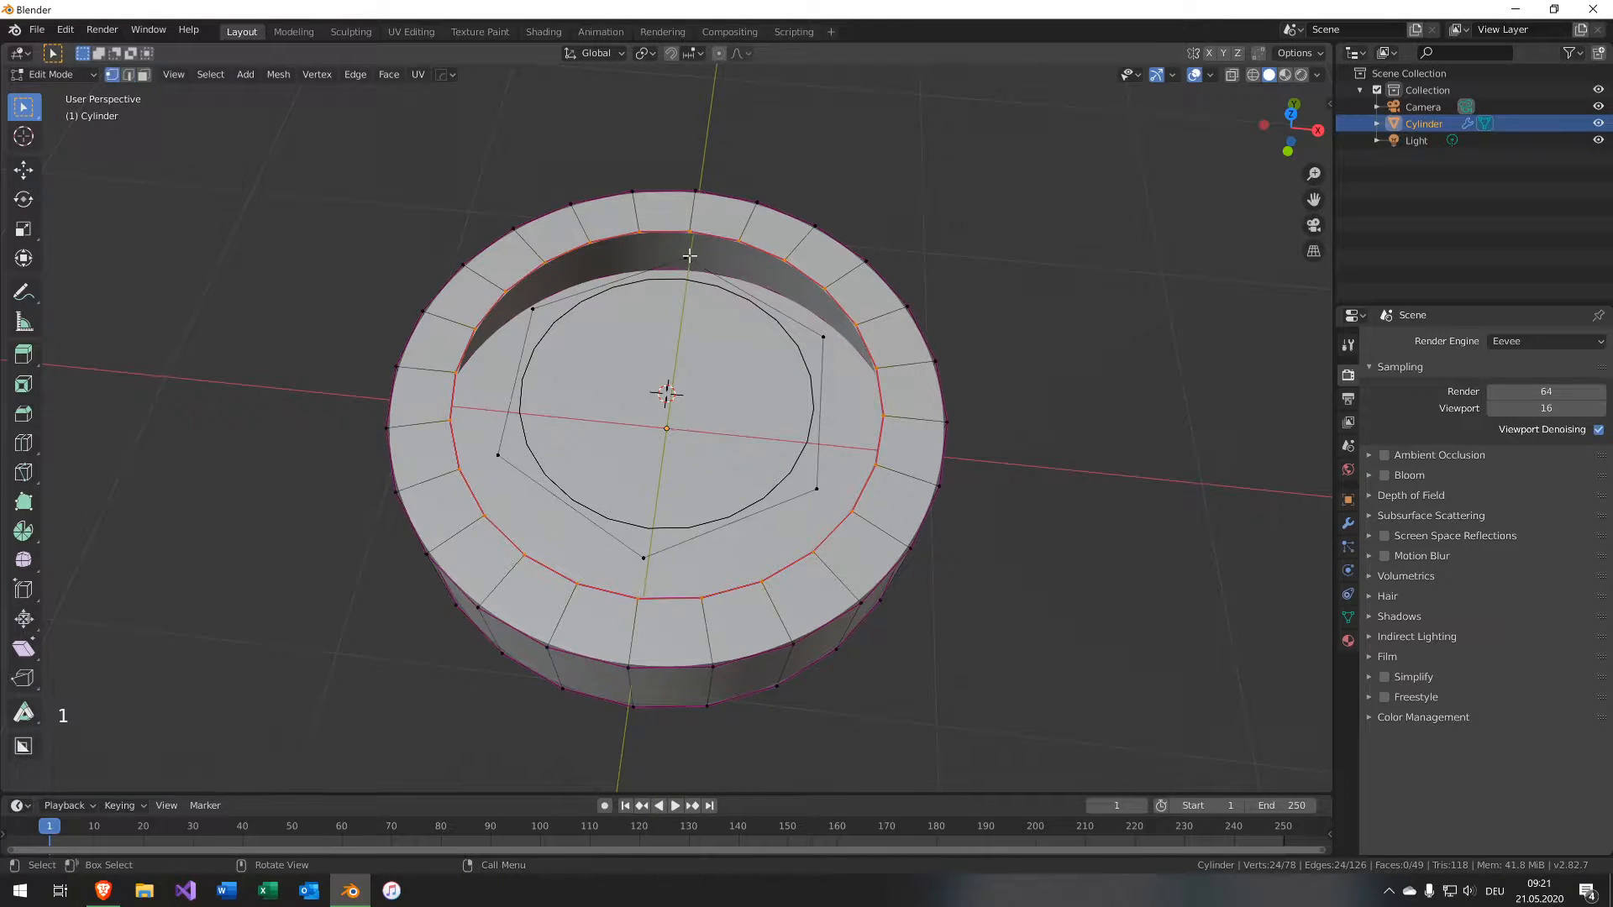
Loop cut each of the six hexagon edges with 3 cuts.
{"action": "key", "text": "ctrl+r"}
{"action": "scroll", "coordinate": [776, 295], "scroll_direction": "up", "scroll_amount": 2}
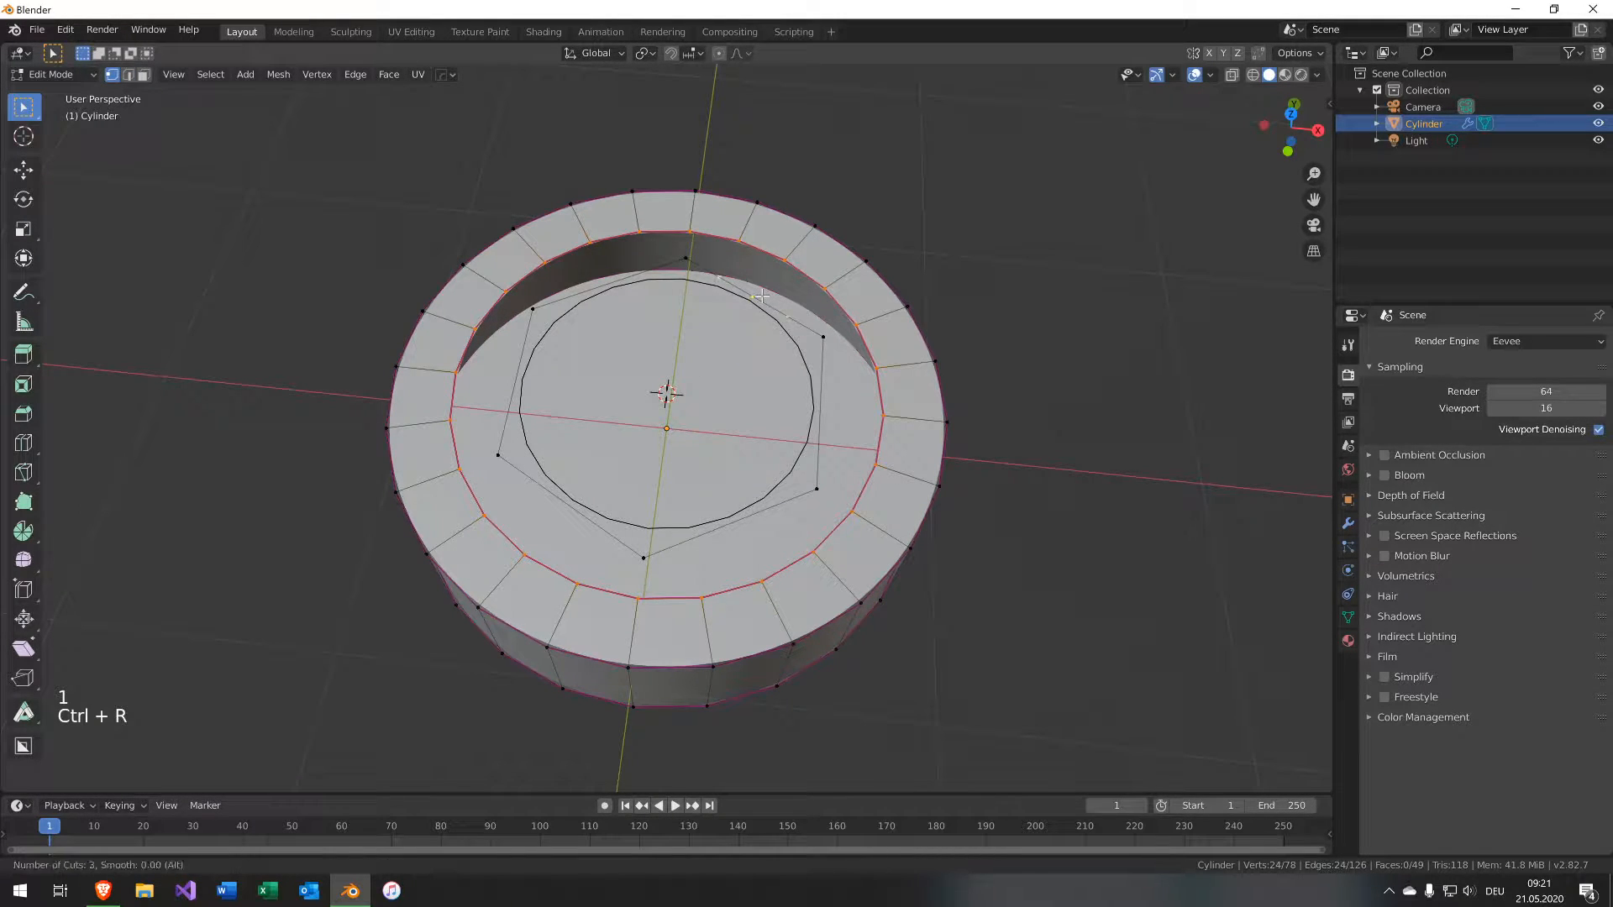
{"action": "left_click", "coordinate": [776, 295]}
{"action": "key", "text": "ctrl+r"}
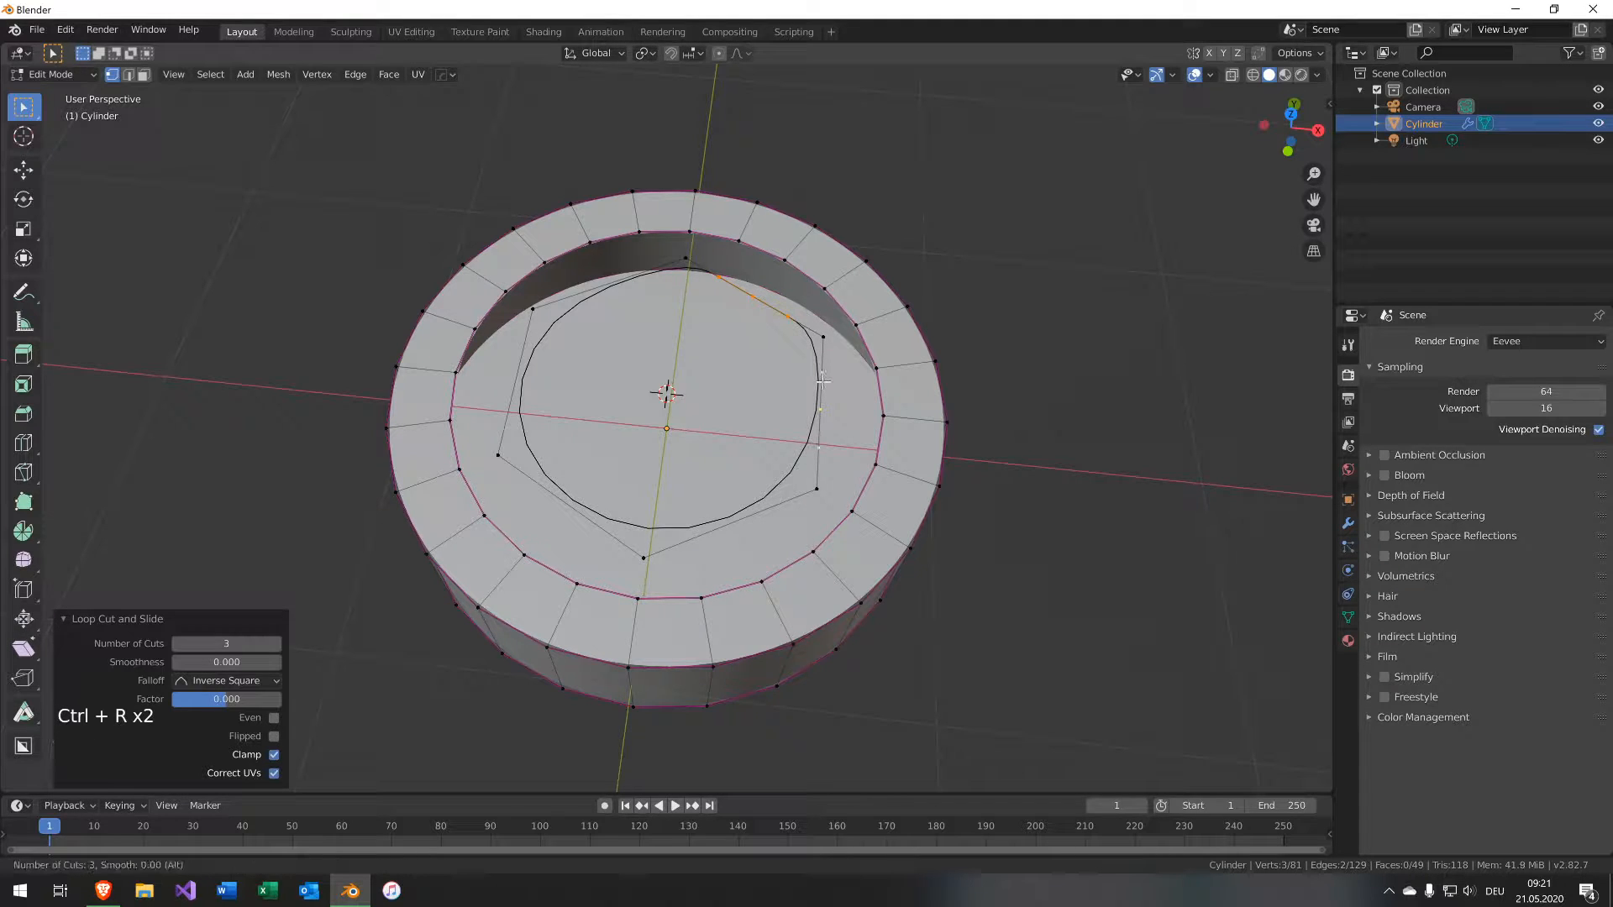
{"action": "left_click", "coordinate": [815, 395]}
{"action": "key", "text": "ctrl+r"}
{"action": "left_click", "coordinate": [705, 531]}
{"action": "key", "text": "ctrl+r"}
{"action": "left_click", "coordinate": [542, 483]}
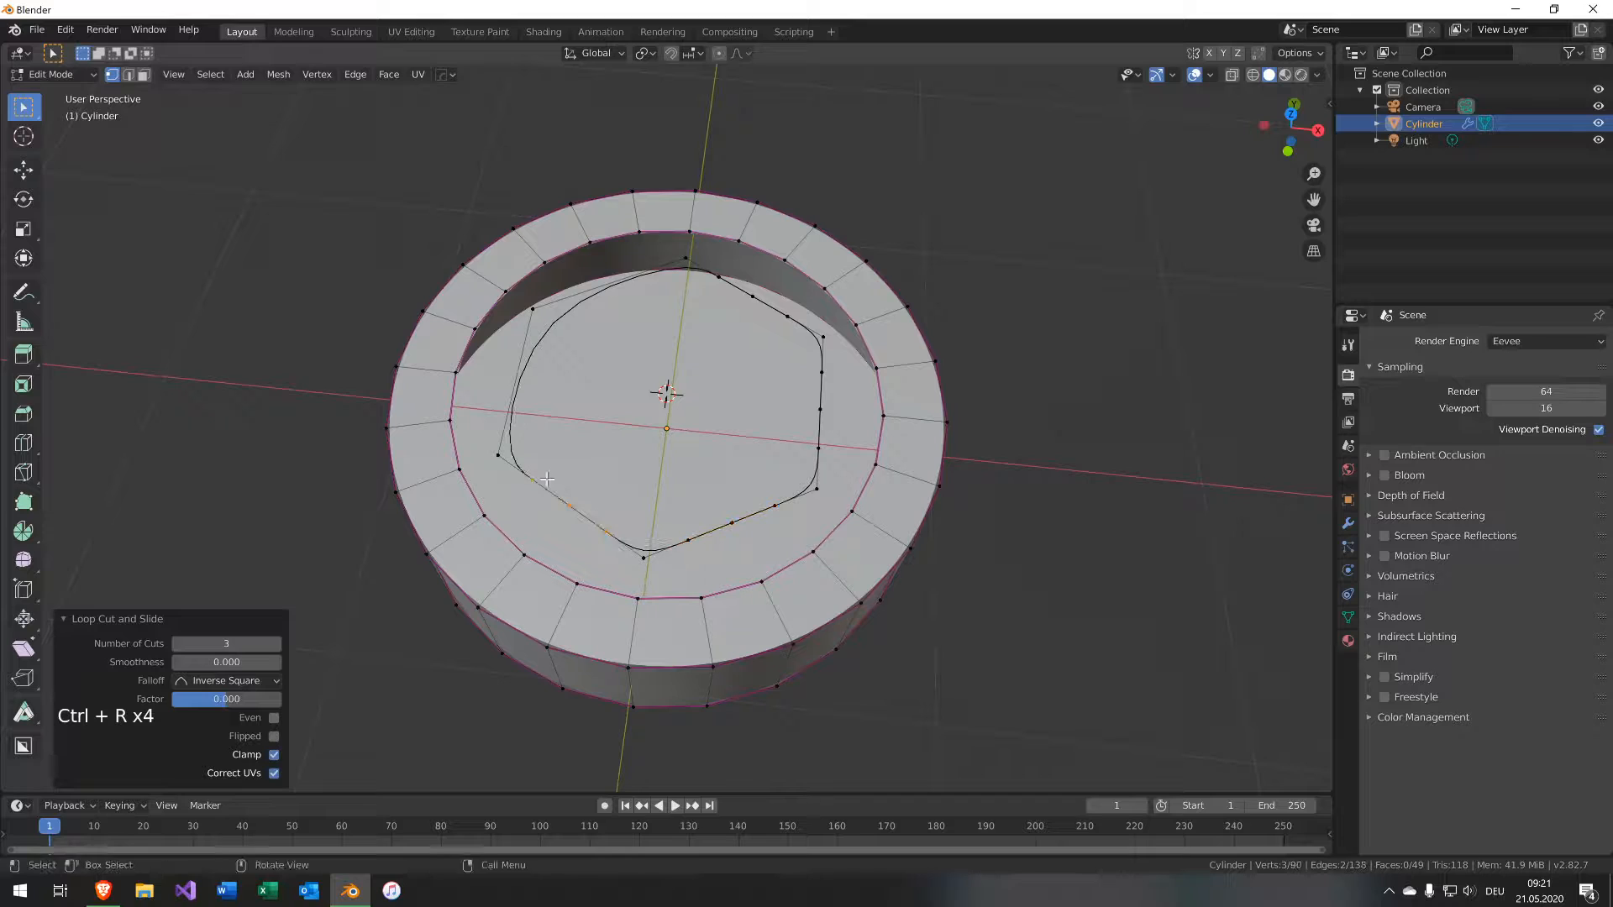
{"action": "key", "text": "ctrl+r"}
{"action": "left_click", "coordinate": [569, 279]}
{"action": "key", "text": "ctrl+r"}
{"action": "left_click", "coordinate": [581, 289]}
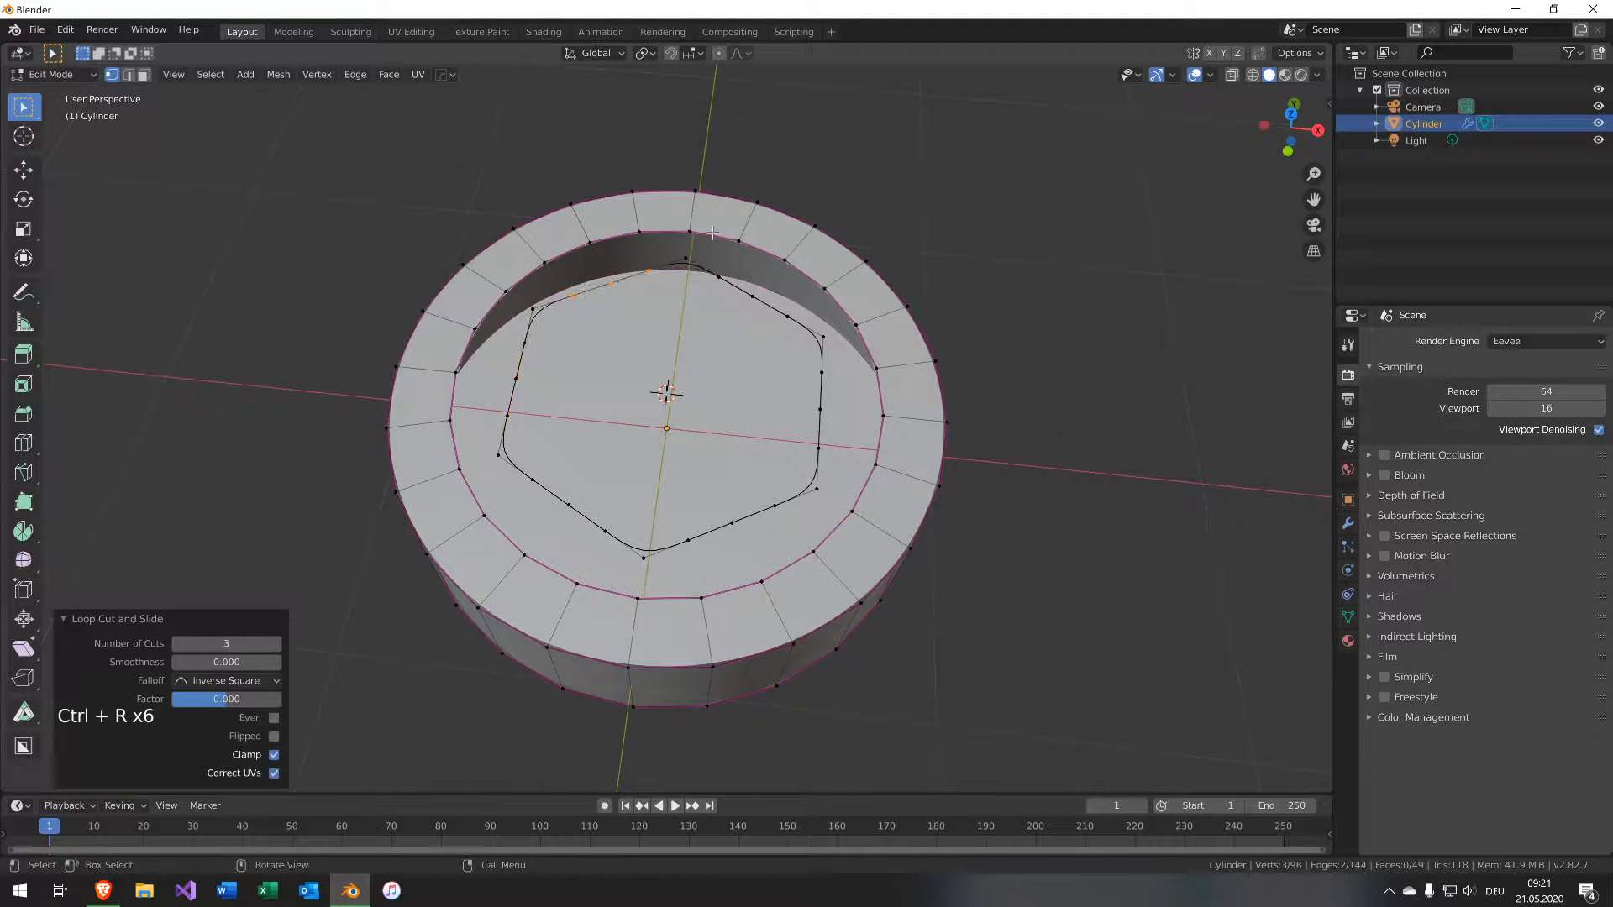
Select the hole's rim loop and the hexagon loop and bridge them with faces.
{"action": "key", "text": "2"}
{"action": "left_click", "coordinate": [705, 233], "text": "alt"}
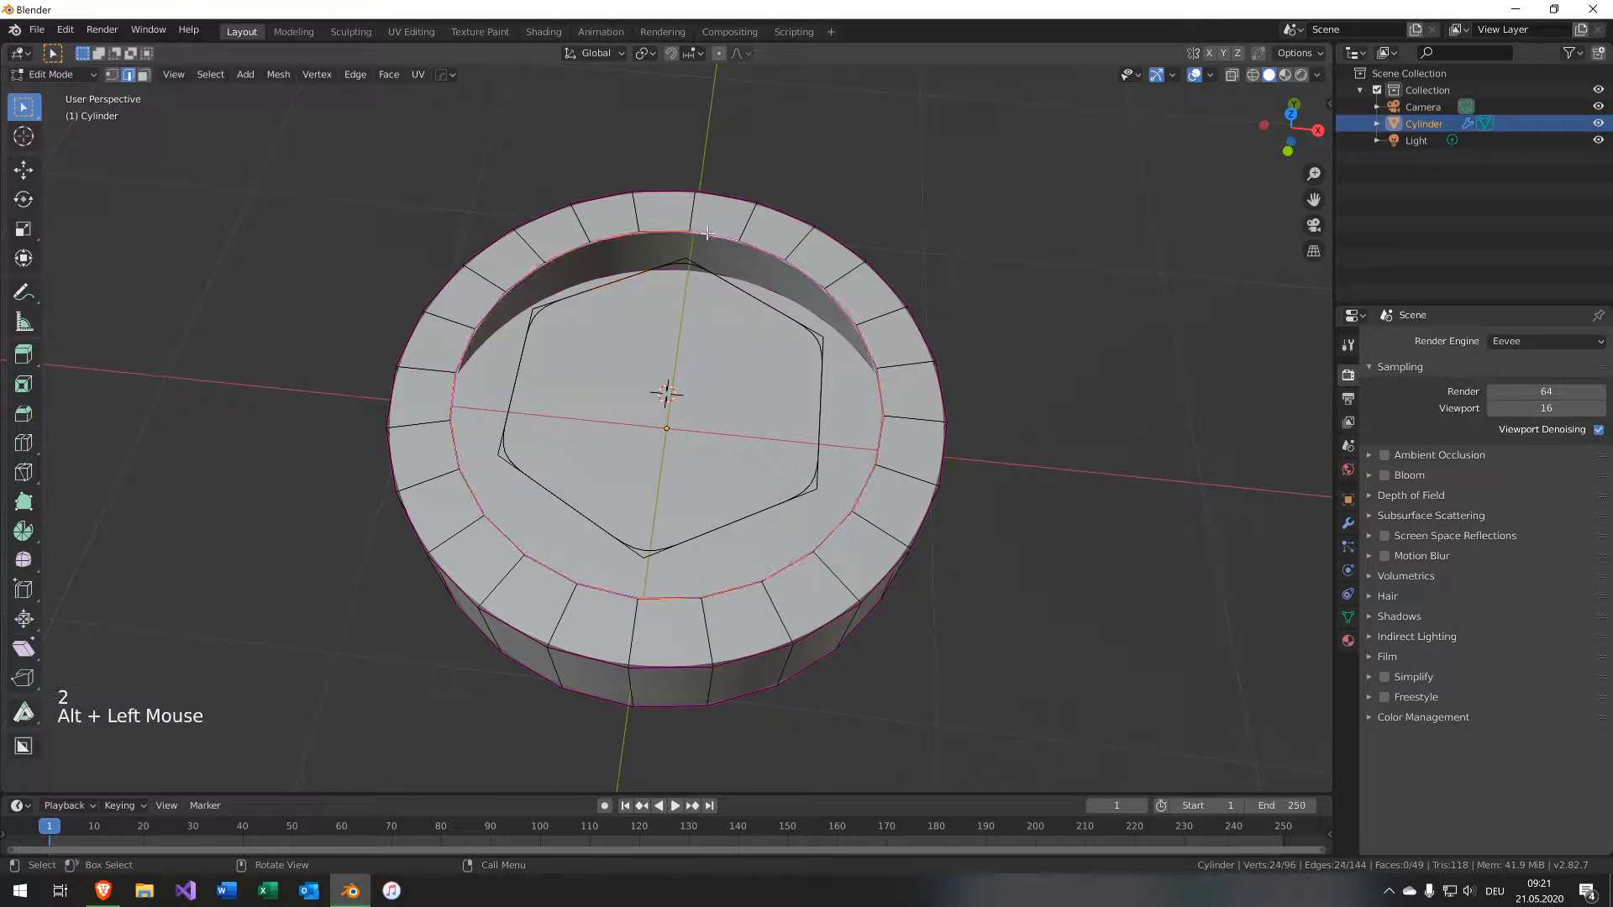
{"action": "left_click", "coordinate": [709, 269], "text": "alt+shift"}
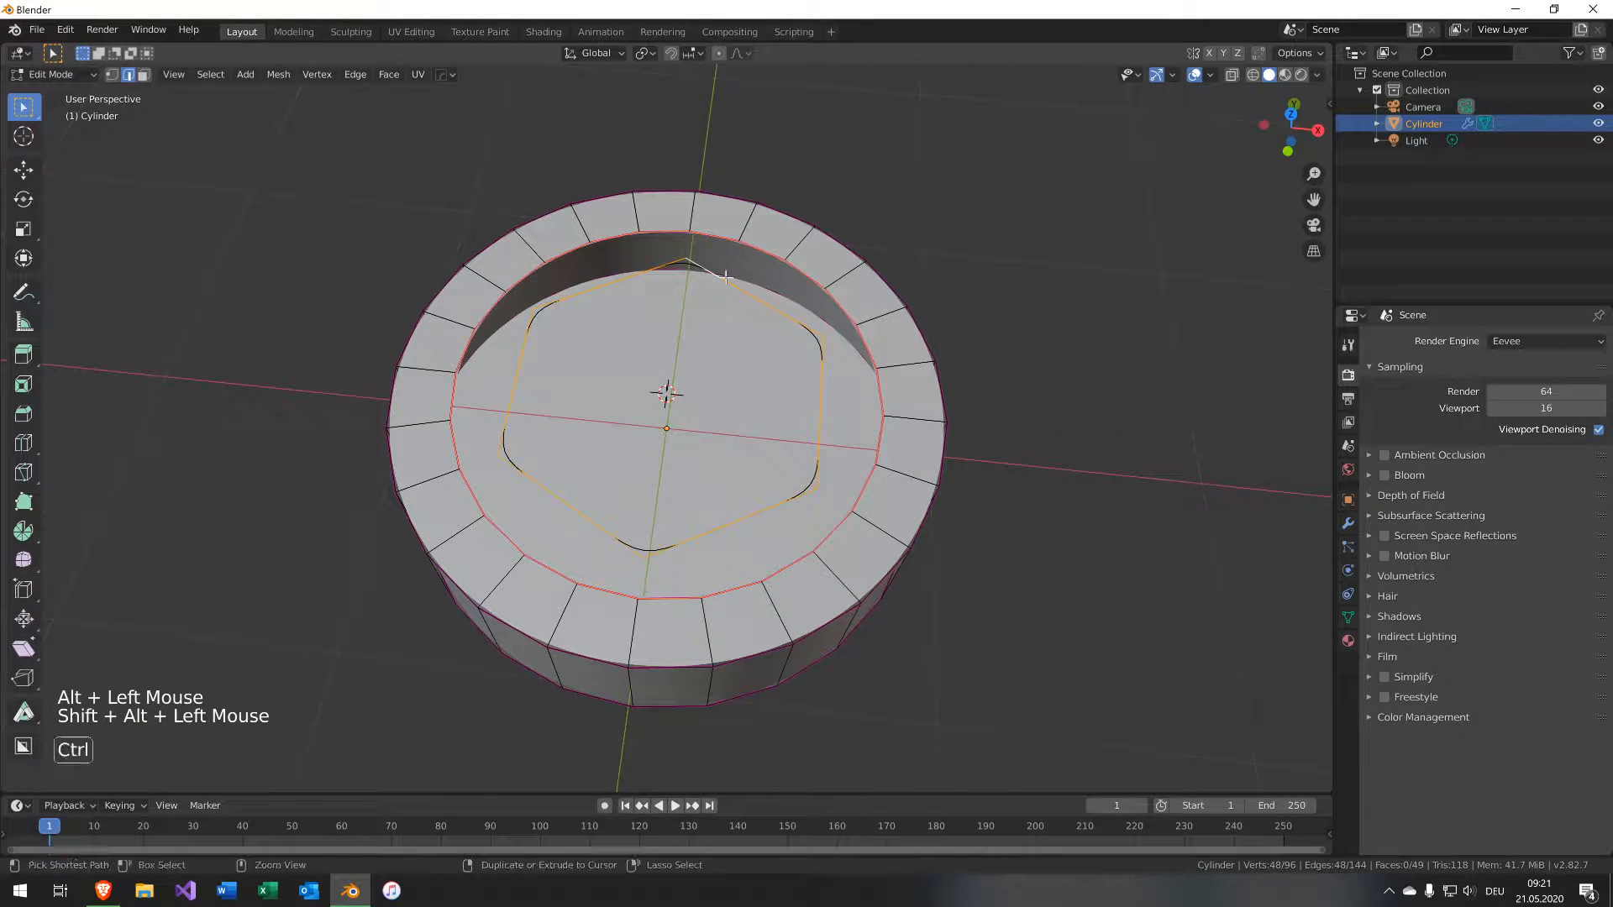
{"action": "key", "text": "ctrl+e"}
{"action": "left_click", "coordinate": [723, 314]}
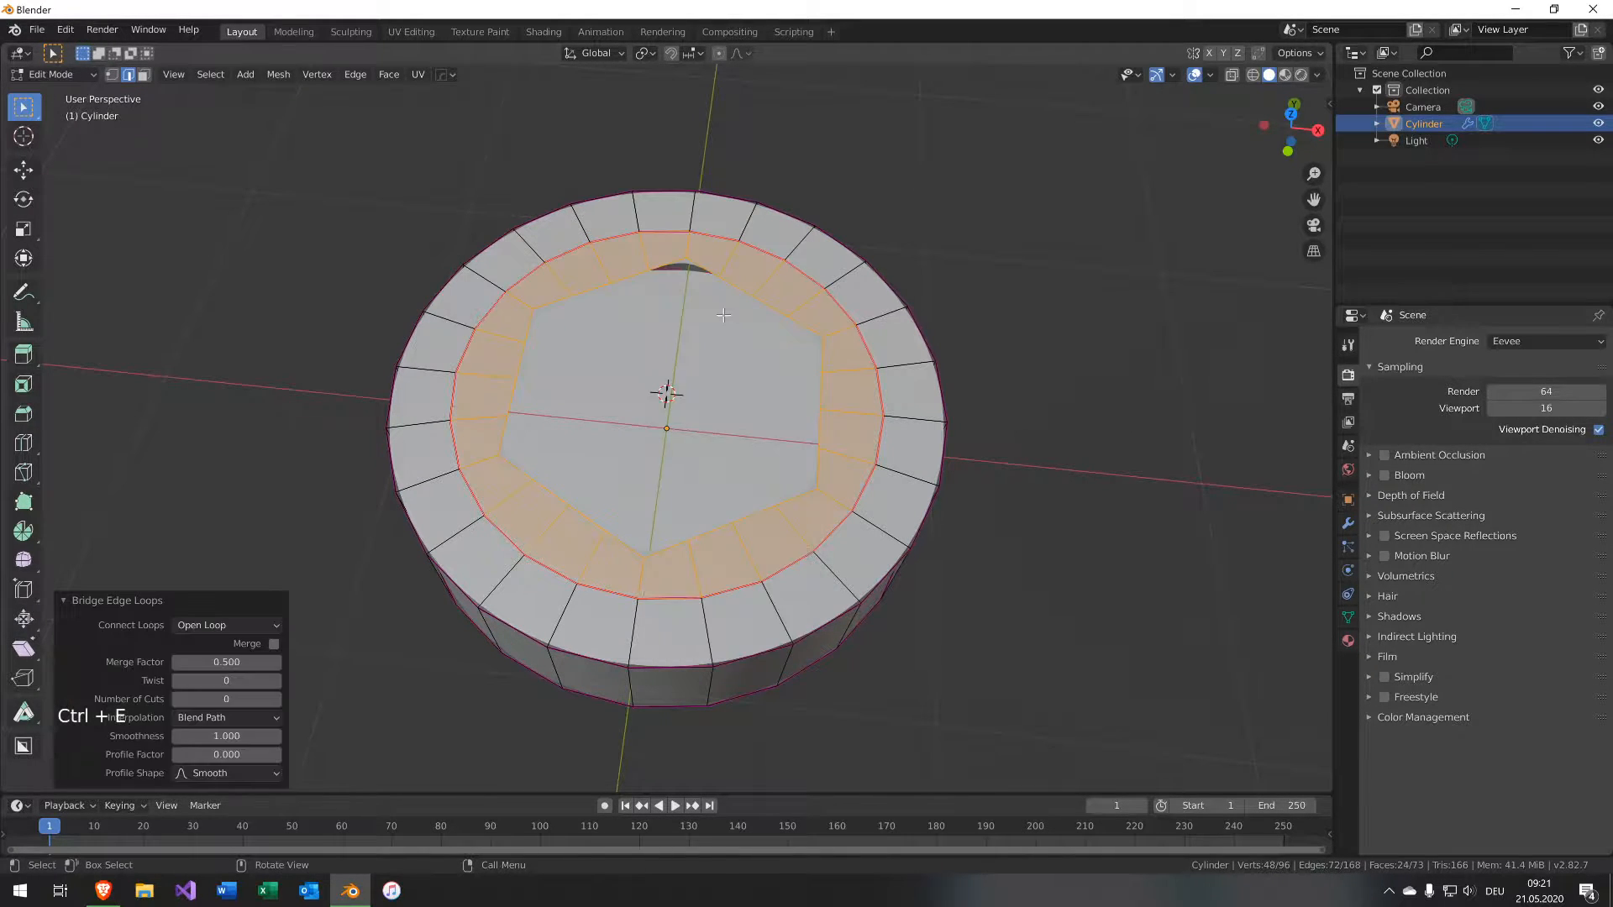
Select the hexagon edge loop and set its crease to 1.
{"action": "middle_click_drag", "start_coordinate": [751, 367], "coordinate": [722, 306]}
{"action": "key", "text": "2"}
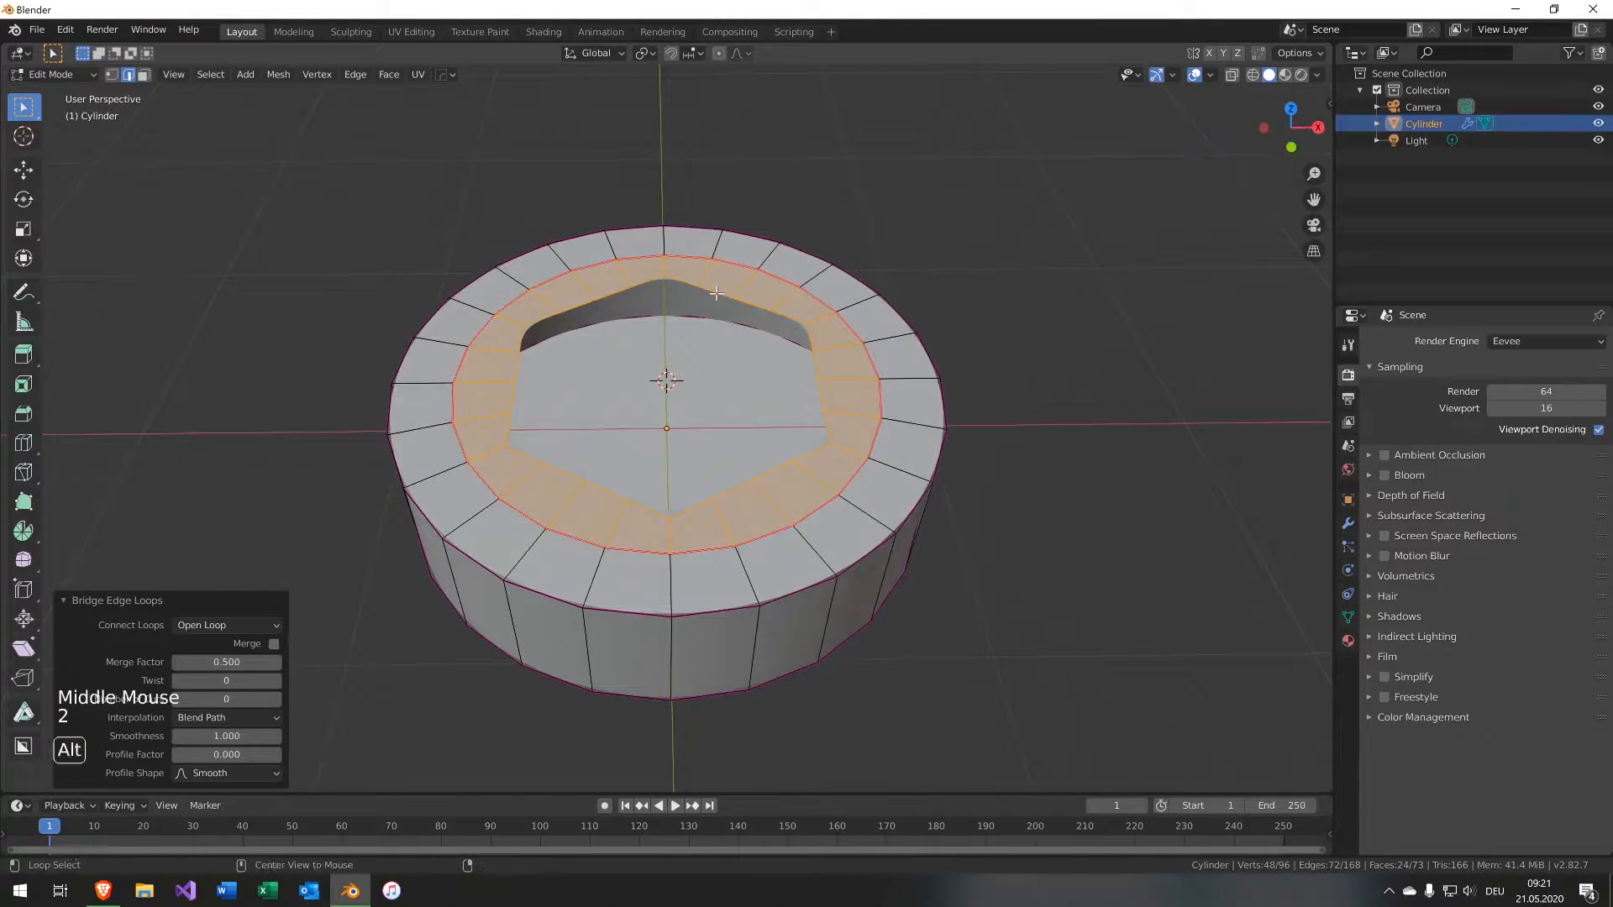
{"action": "left_click", "coordinate": [718, 298], "text": "alt"}
{"action": "key", "text": "shift+e"}
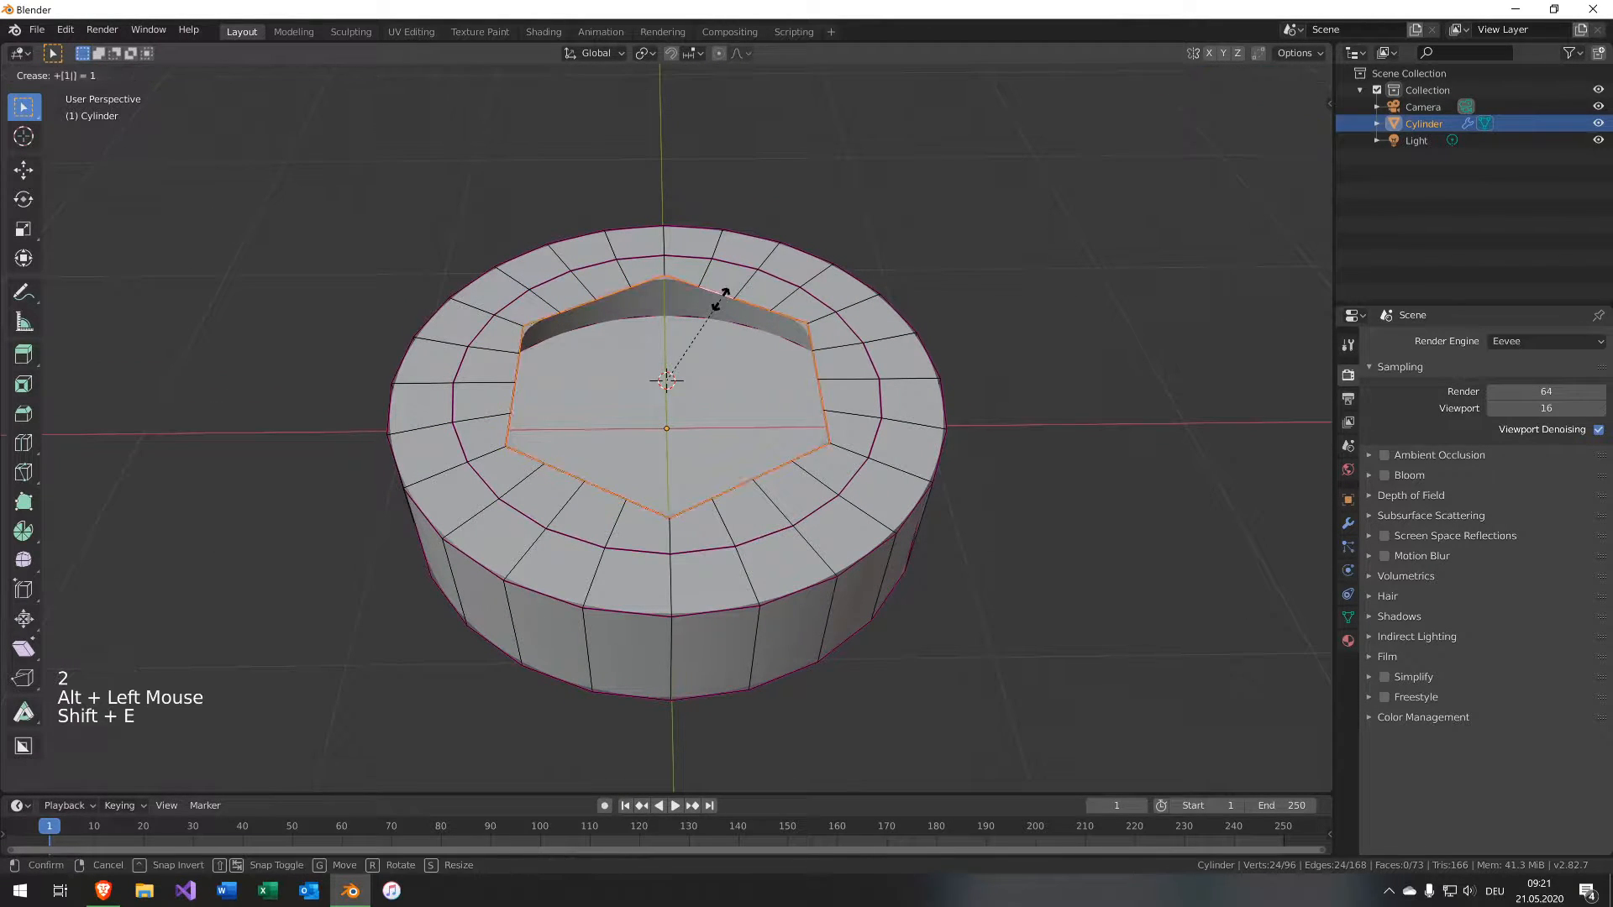
{"action": "key", "text": "1"}
{"action": "key", "text": "Return"}
Extrude the hexagon loop down about 0.23 m and fill its bottom with a face.
{"action": "key", "text": "e"}
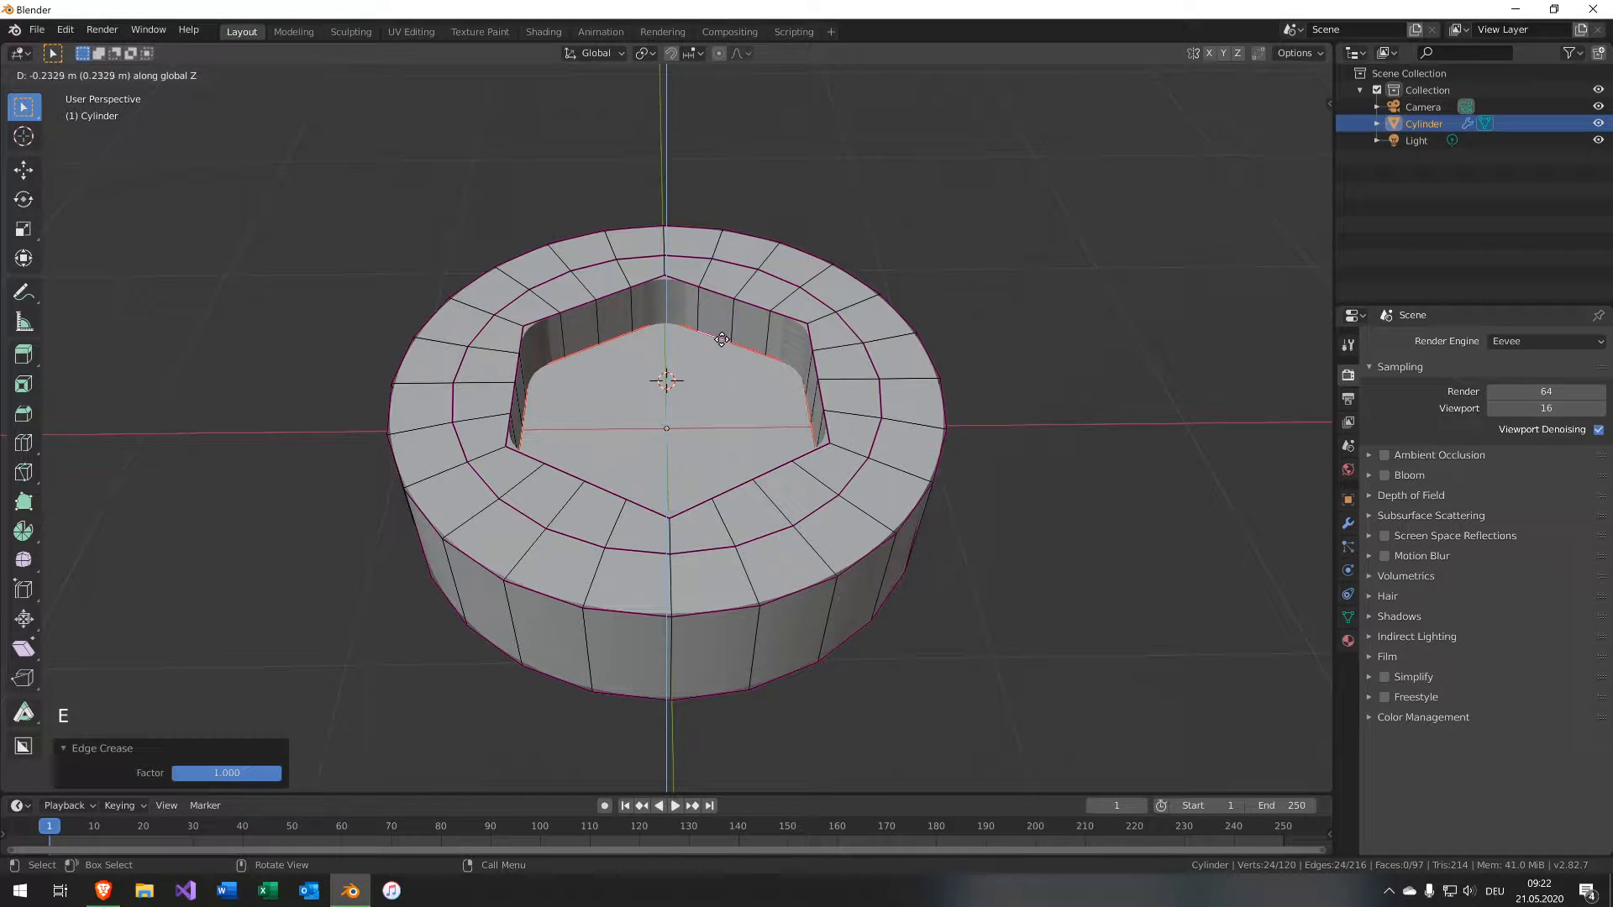
{"action": "left_click", "coordinate": [721, 338]}
{"action": "key", "text": "f"}
{"action": "middle_click_drag", "start_coordinate": [728, 369], "coordinate": [827, 336]}
Hide the Subdivision modifier in edit mode, select the hexagonal socket's vertical corner edges and set their crease to 1.
{"action": "left_click", "coordinate": [1348, 522]}
{"action": "left_click", "coordinate": [1480, 368]}
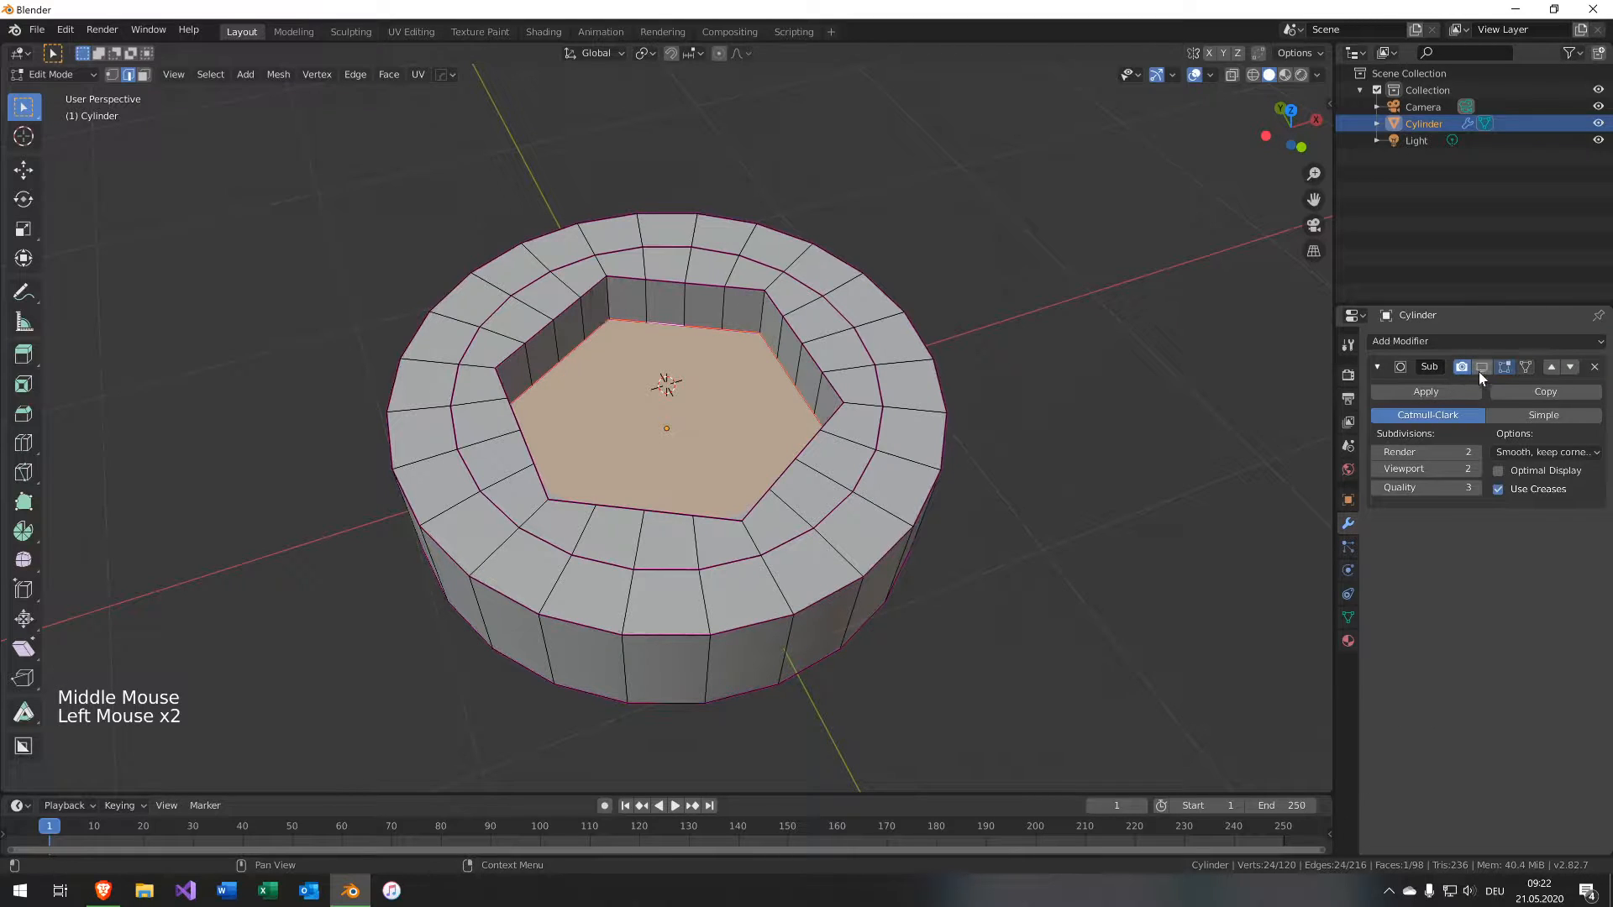
{"action": "left_click", "coordinate": [650, 296]}
{"action": "left_click", "coordinate": [650, 297], "text": "shift"}
{"action": "middle_click_drag", "start_coordinate": [650, 297], "coordinate": [732, 288]}
{"action": "left_click", "coordinate": [701, 303], "text": "shift"}
{"action": "left_click", "coordinate": [718, 289], "text": "shift"}
{"action": "left_click", "coordinate": [734, 290], "text": "shift"}
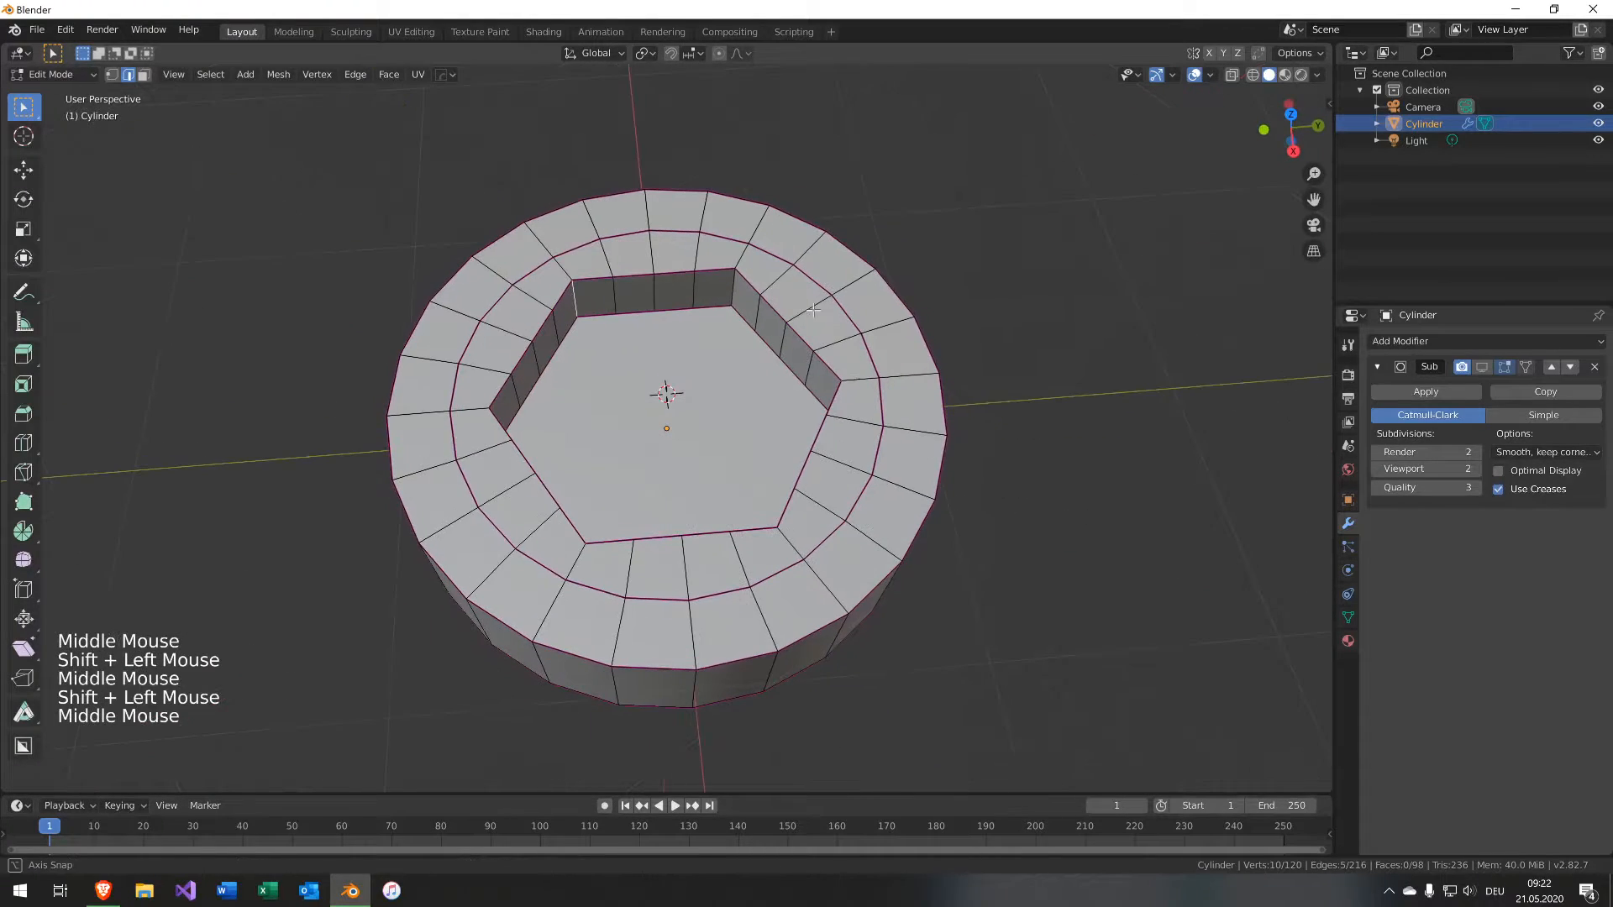
{"action": "left_click", "coordinate": [732, 288], "text": "shift"}
{"action": "key", "text": "shift+e"}
{"action": "type", "text": "1"}
{"action": "key", "text": "Return"}
Switch to Object Mode to inspect the subdivided cap.
{"action": "middle_click_drag", "start_coordinate": [837, 397], "coordinate": [484, 235]}
{"action": "left_click", "coordinate": [484, 235]}
{"action": "key", "text": "Tab"}
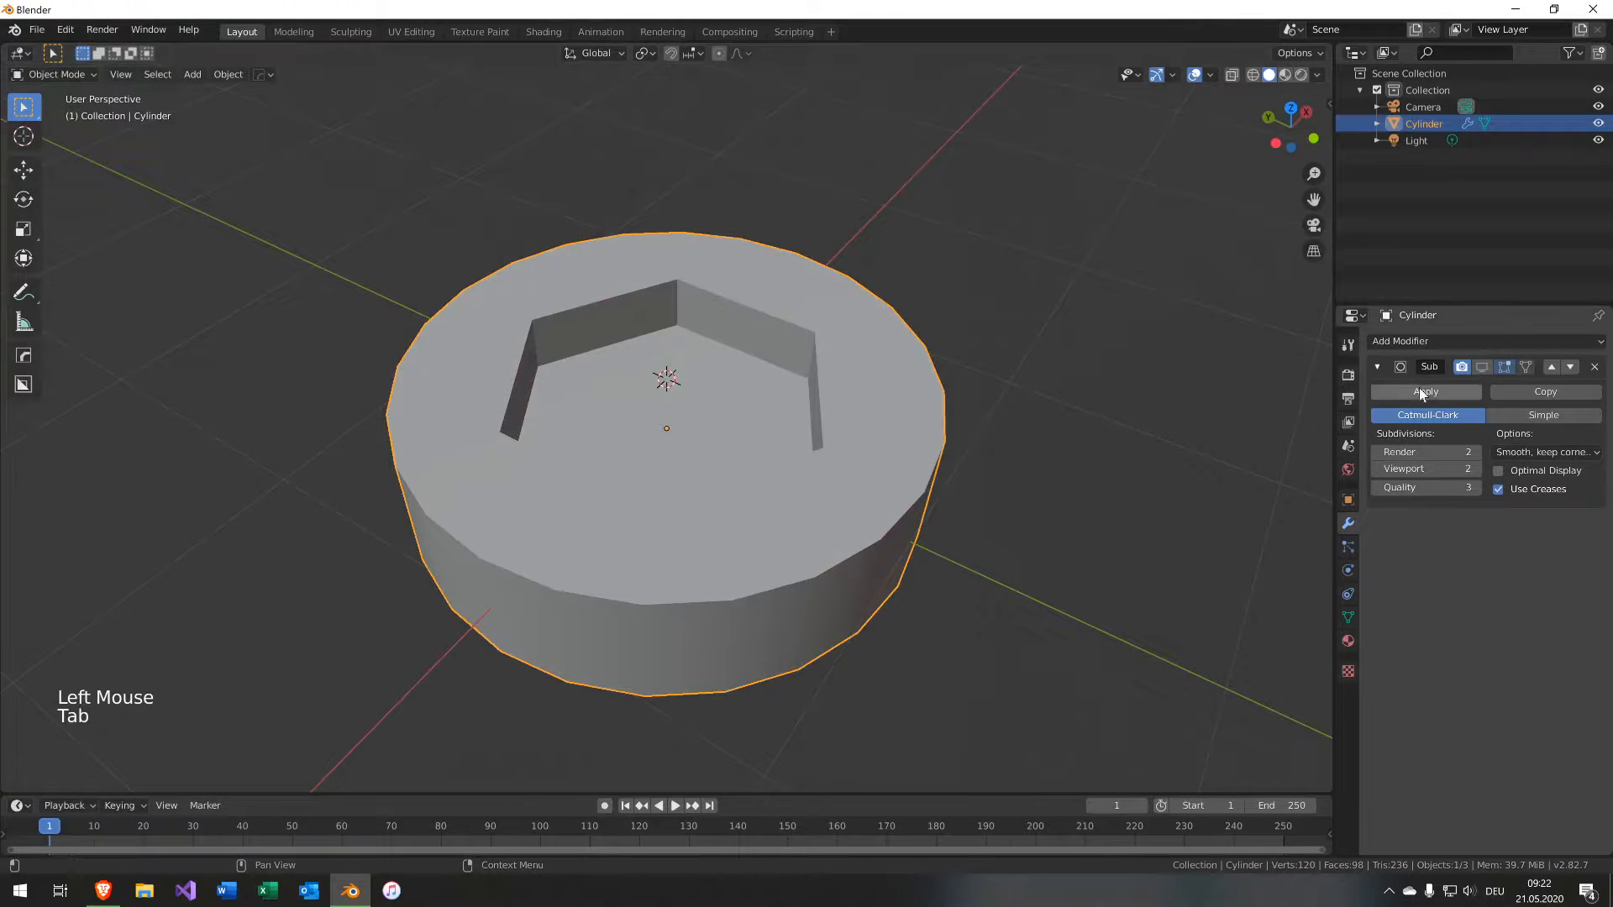
Re-enable the Subdivision modifier's display in edit mode and return to Edit Mode.
{"action": "left_click", "coordinate": [1482, 368]}
{"action": "middle_click_drag", "start_coordinate": [935, 359], "coordinate": [878, 360]}
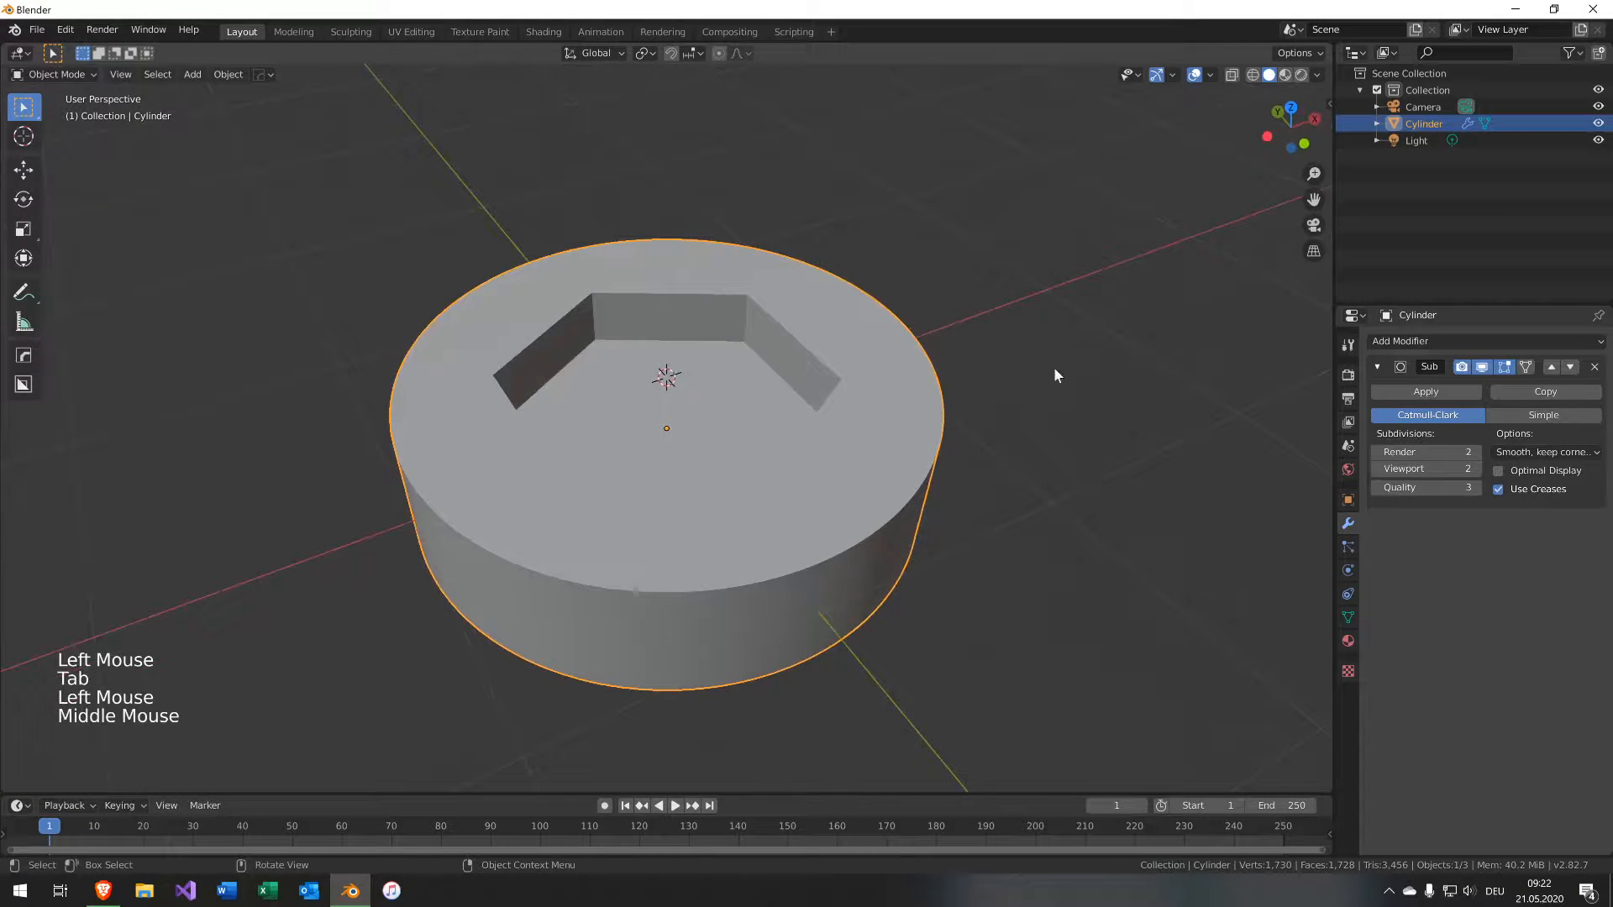
{"action": "key", "text": "Tab"}
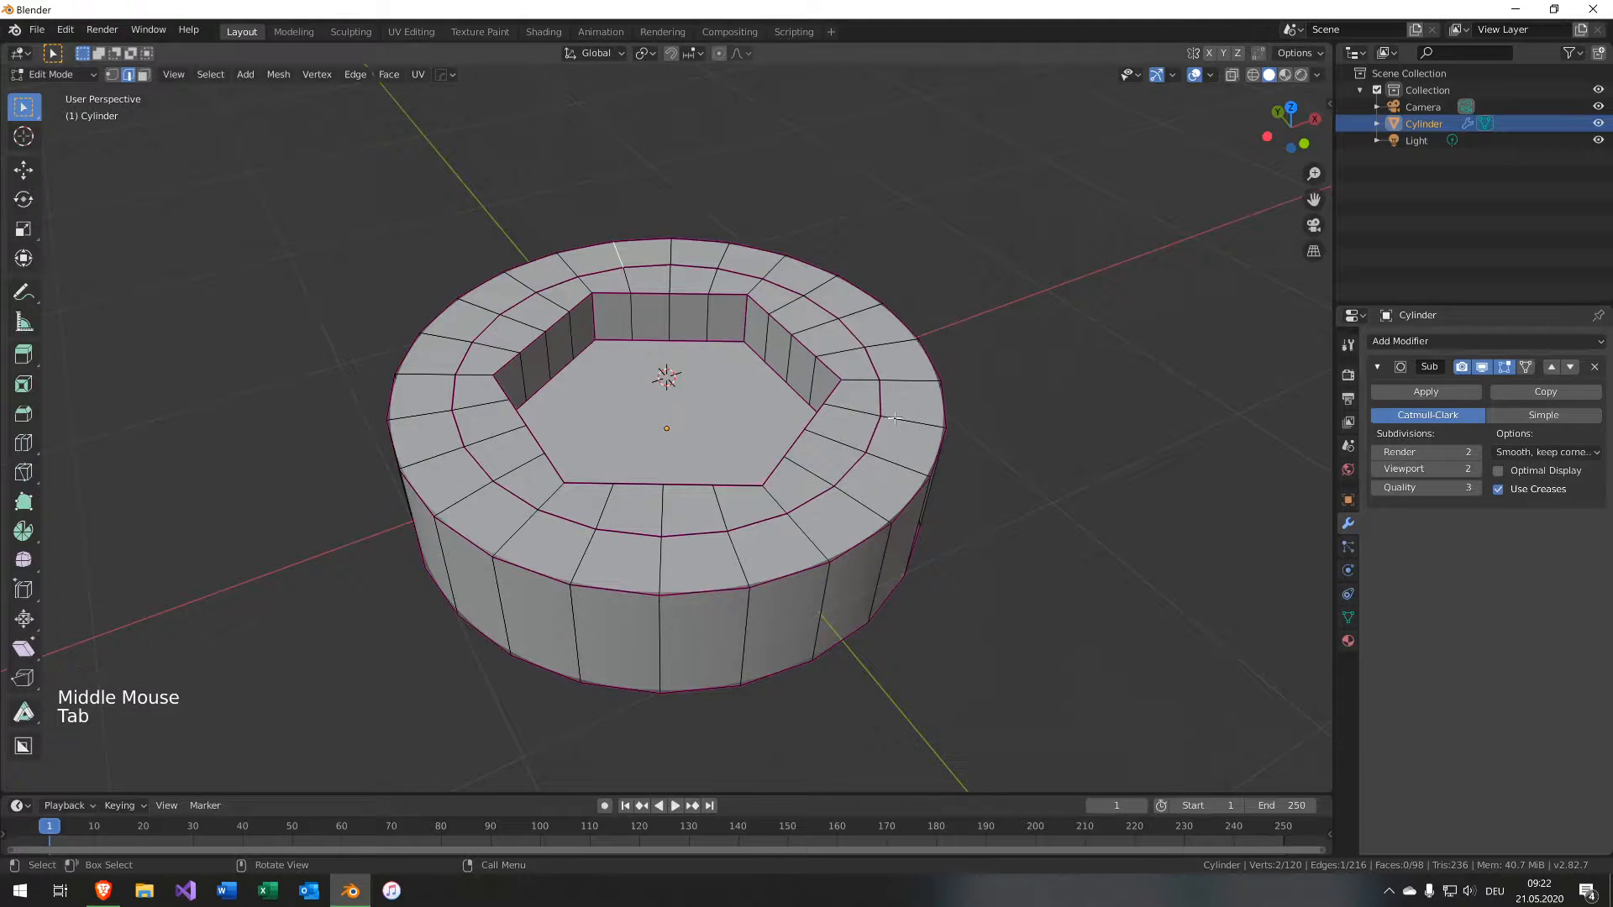
Select the cylinder's outer top edge loop and set its bevel weight to 1.
{"action": "left_click", "coordinate": [904, 502], "text": "alt"}
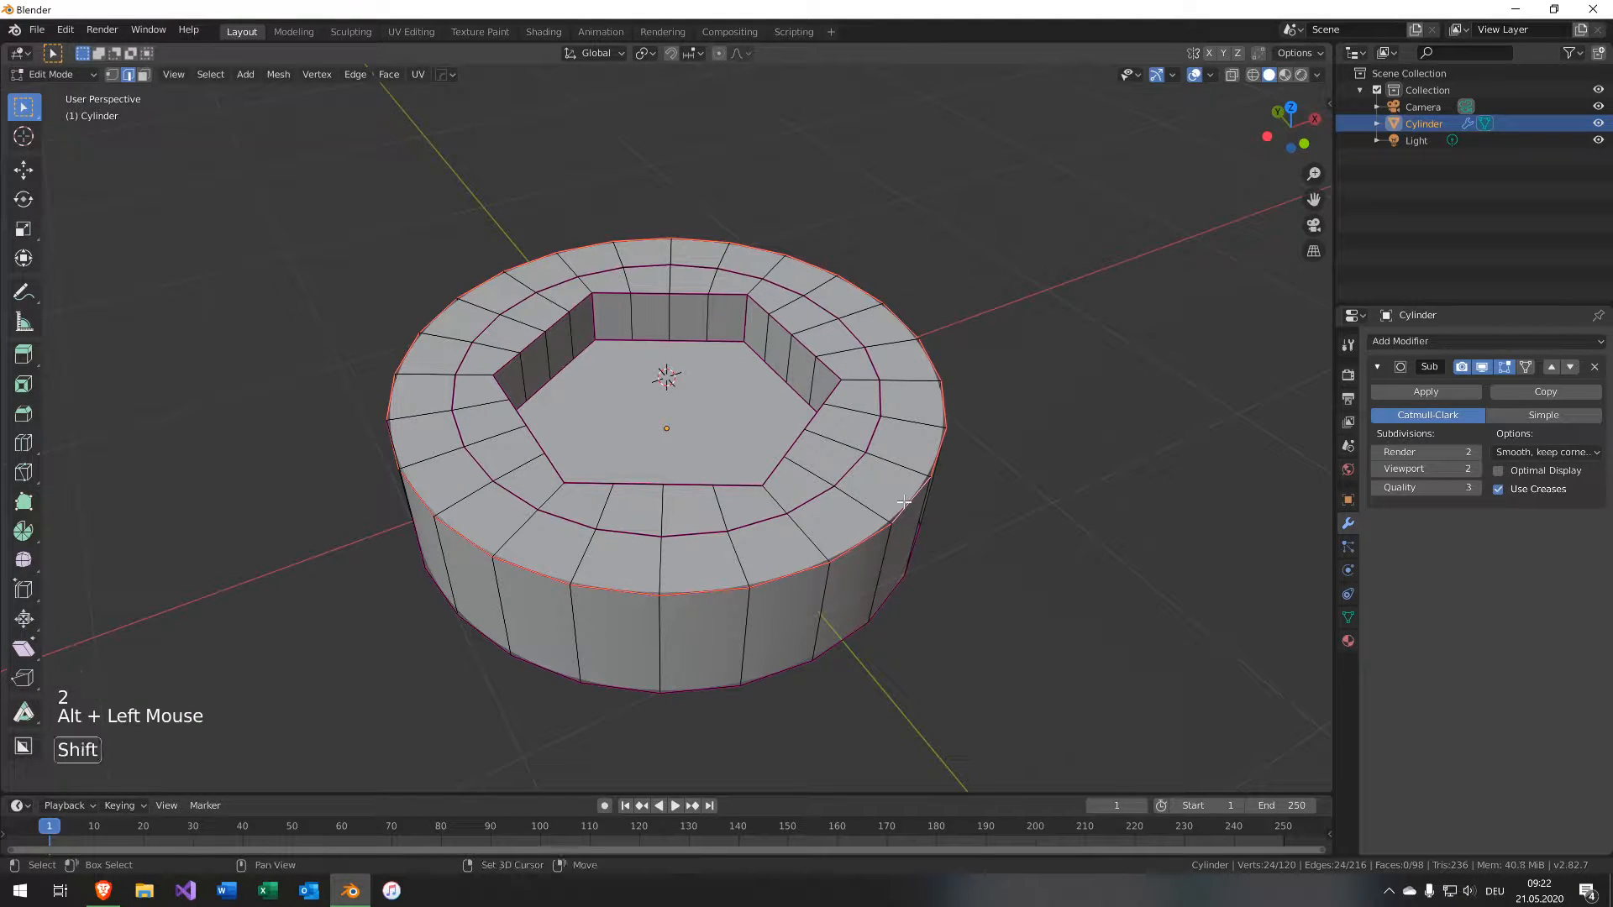
{"action": "key", "text": "ctrl+e"}
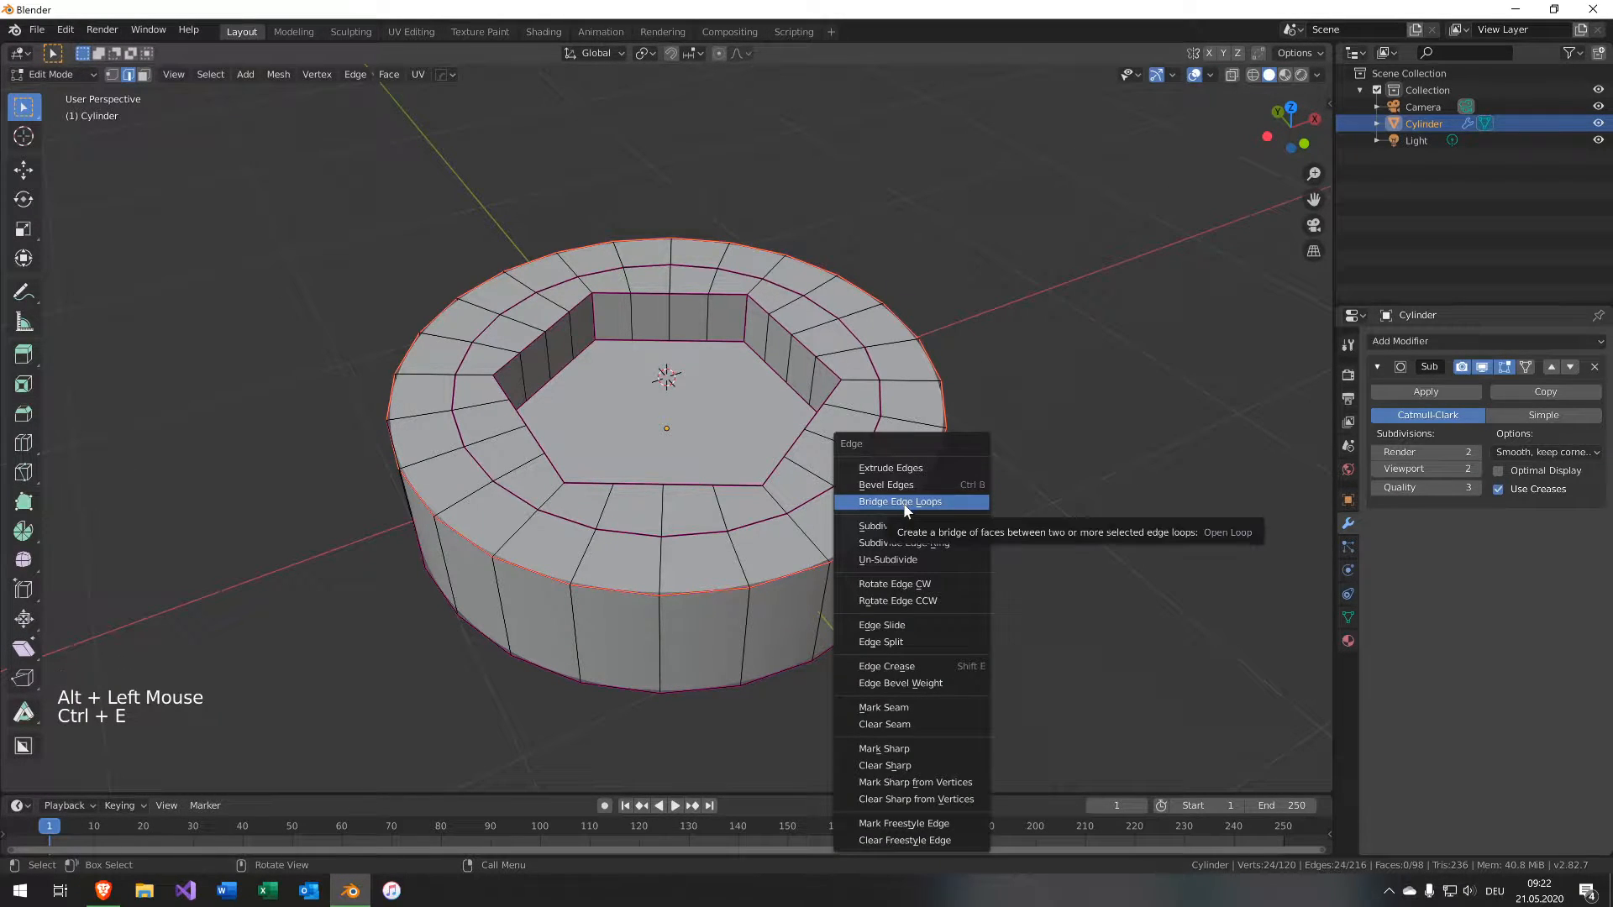
{"action": "left_click", "coordinate": [914, 682]}
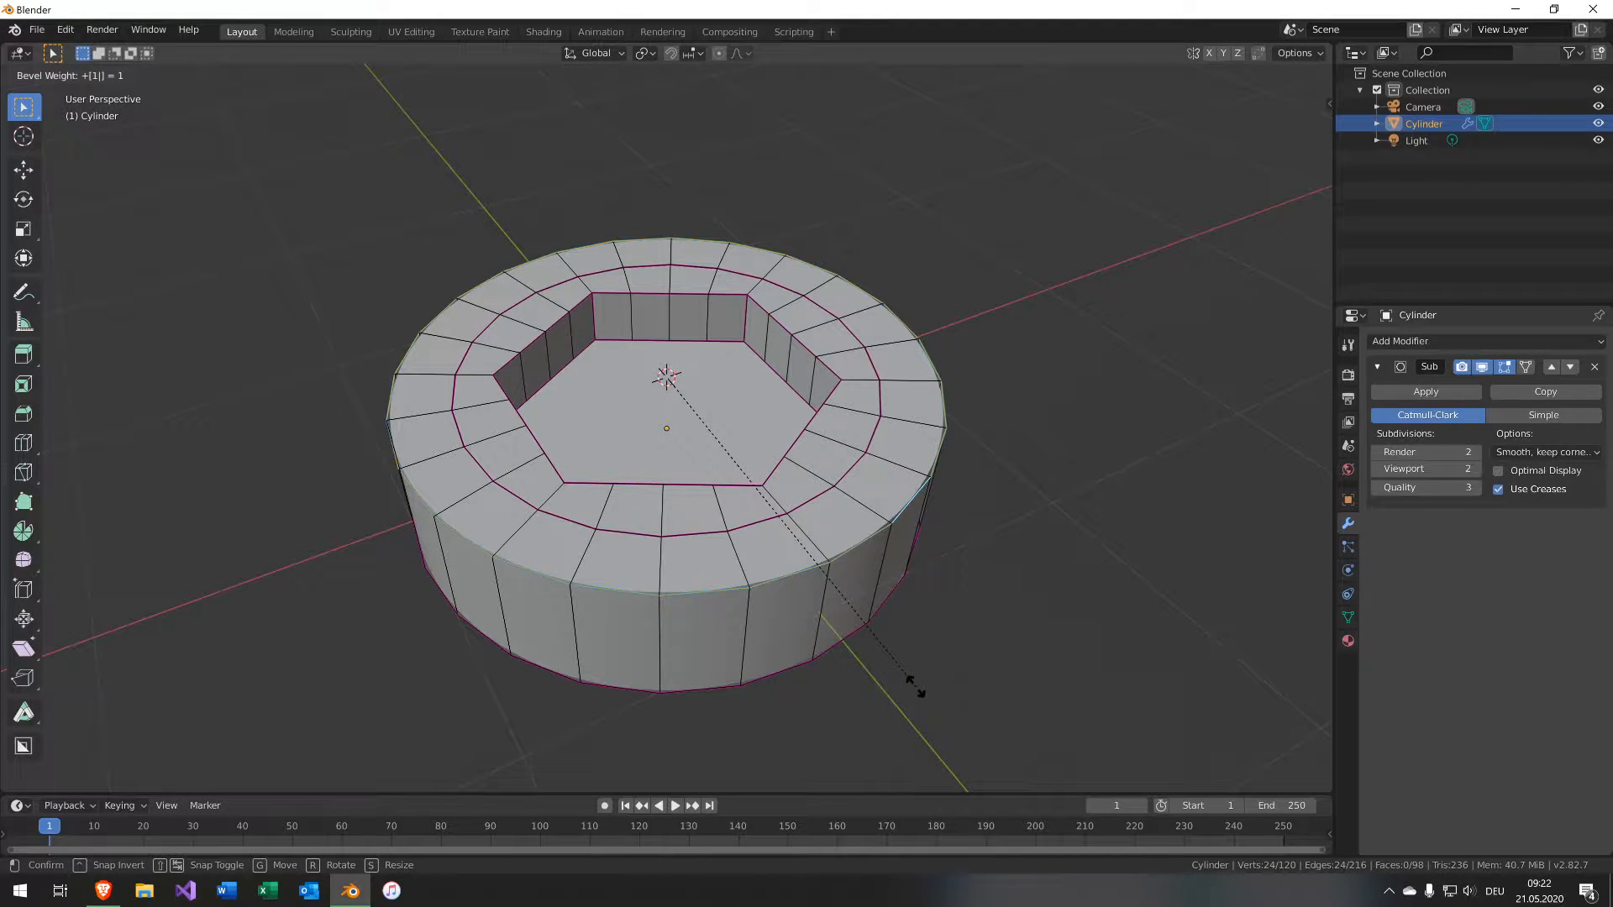
{"action": "key", "text": "Return"}
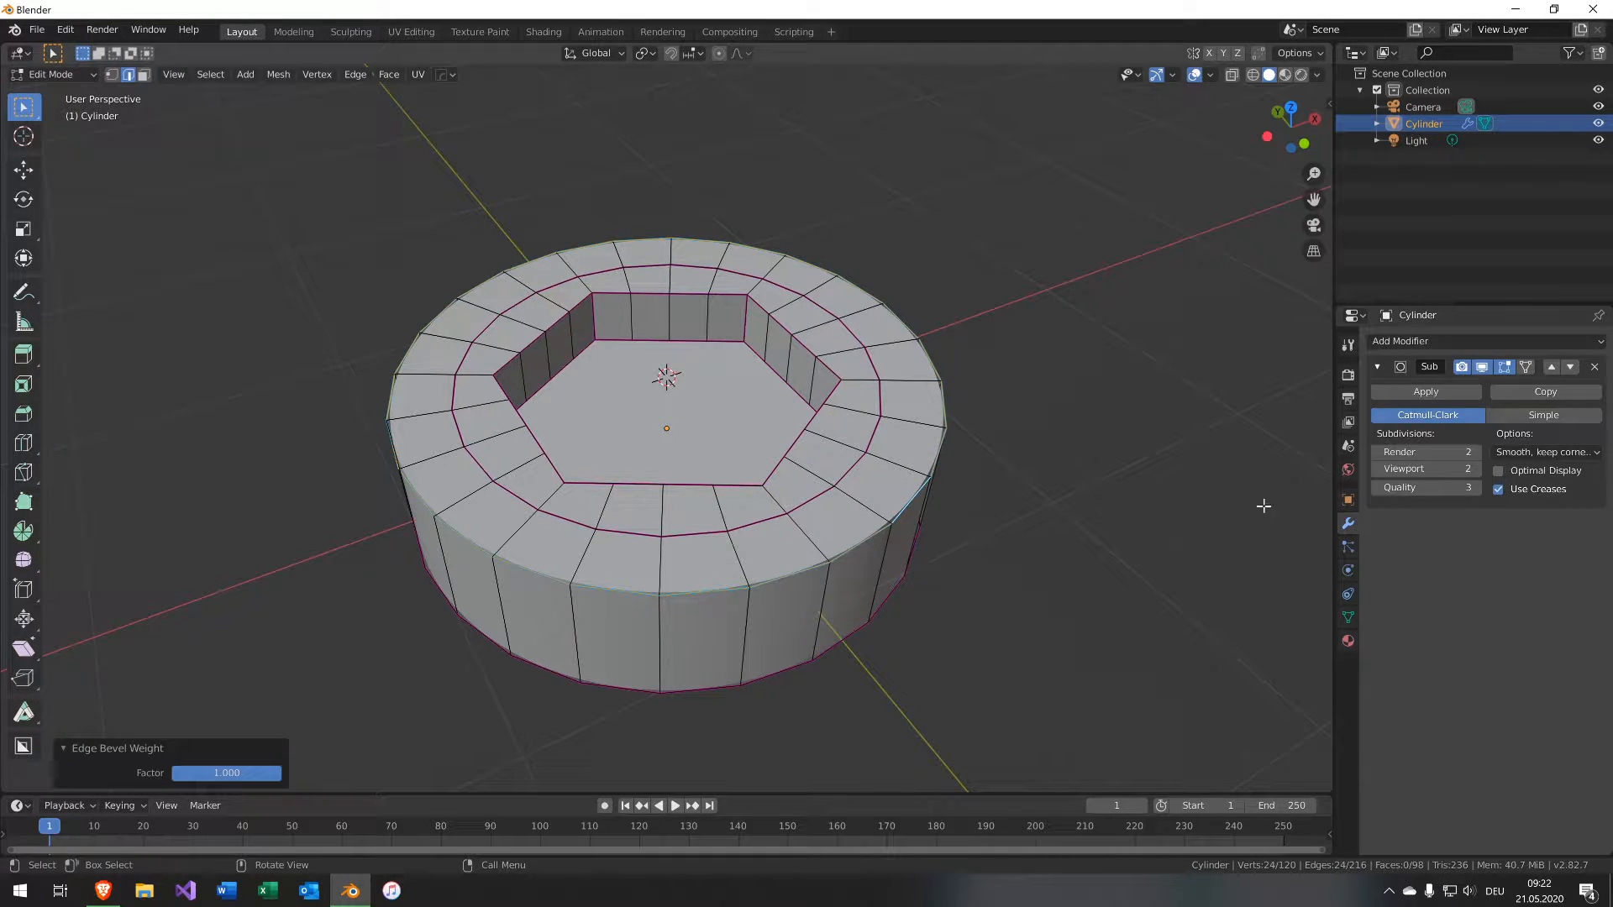
Add a Bevel modifier to the cap and set its limit method to Weight.
{"action": "left_click", "coordinate": [1414, 340]}
{"action": "left_click", "coordinate": [1288, 396]}
{"action": "scroll", "coordinate": [1126, 673], "scroll_direction": "down", "scroll_amount": 3}
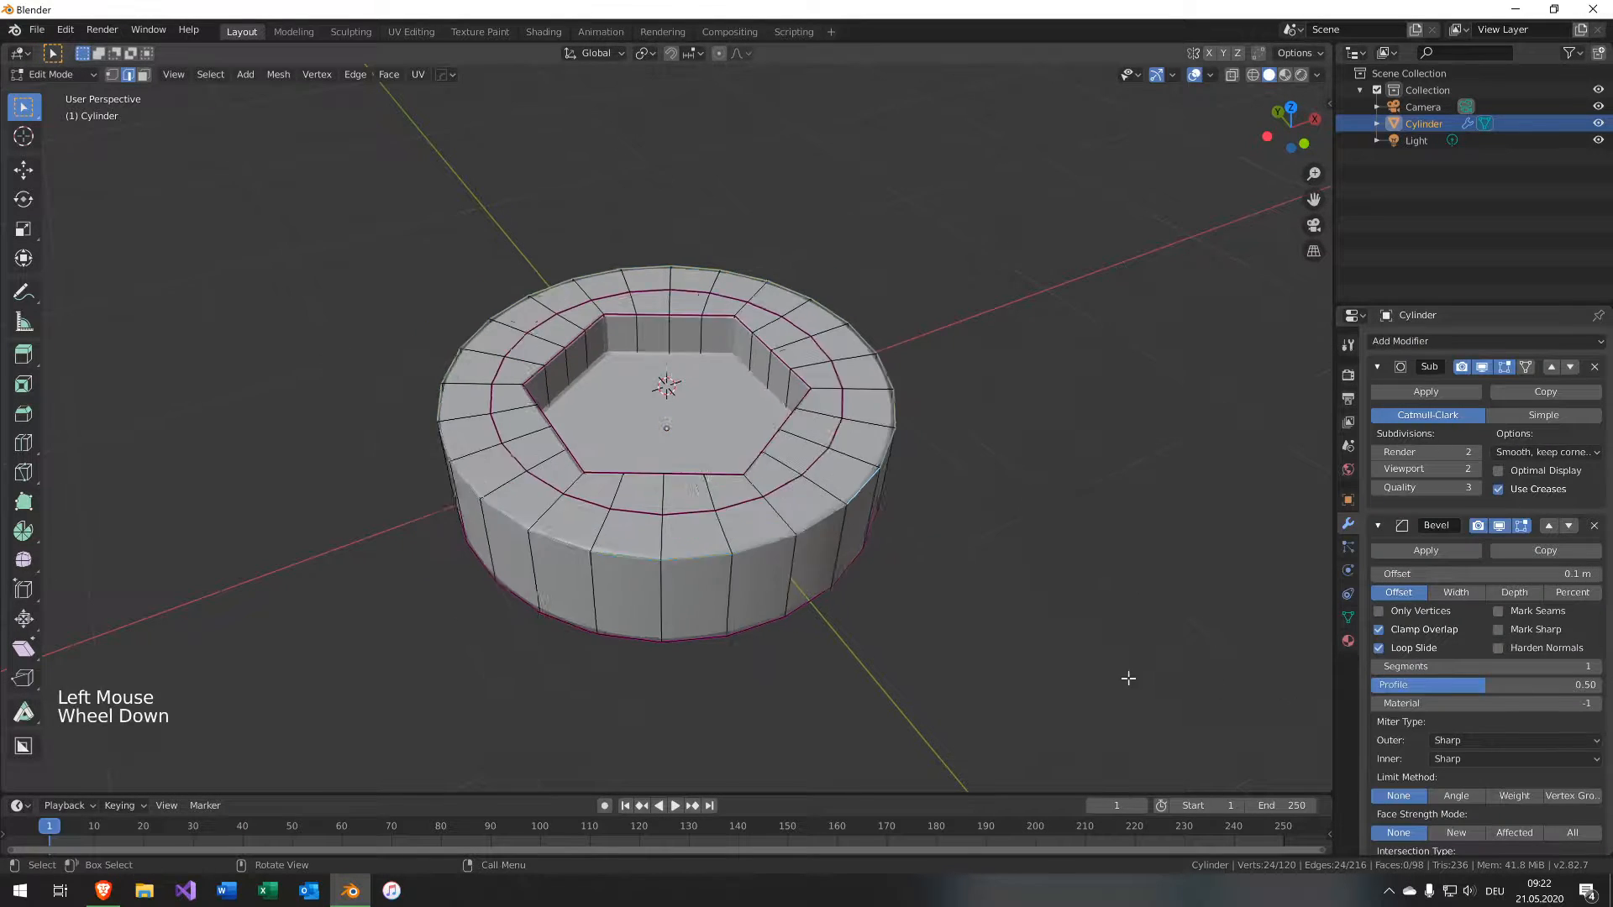
{"action": "scroll", "coordinate": [1126, 673], "scroll_direction": "up", "scroll_amount": 2}
{"action": "middle_click_drag", "start_coordinate": [1126, 673], "coordinate": [1076, 578], "text": "shift"}
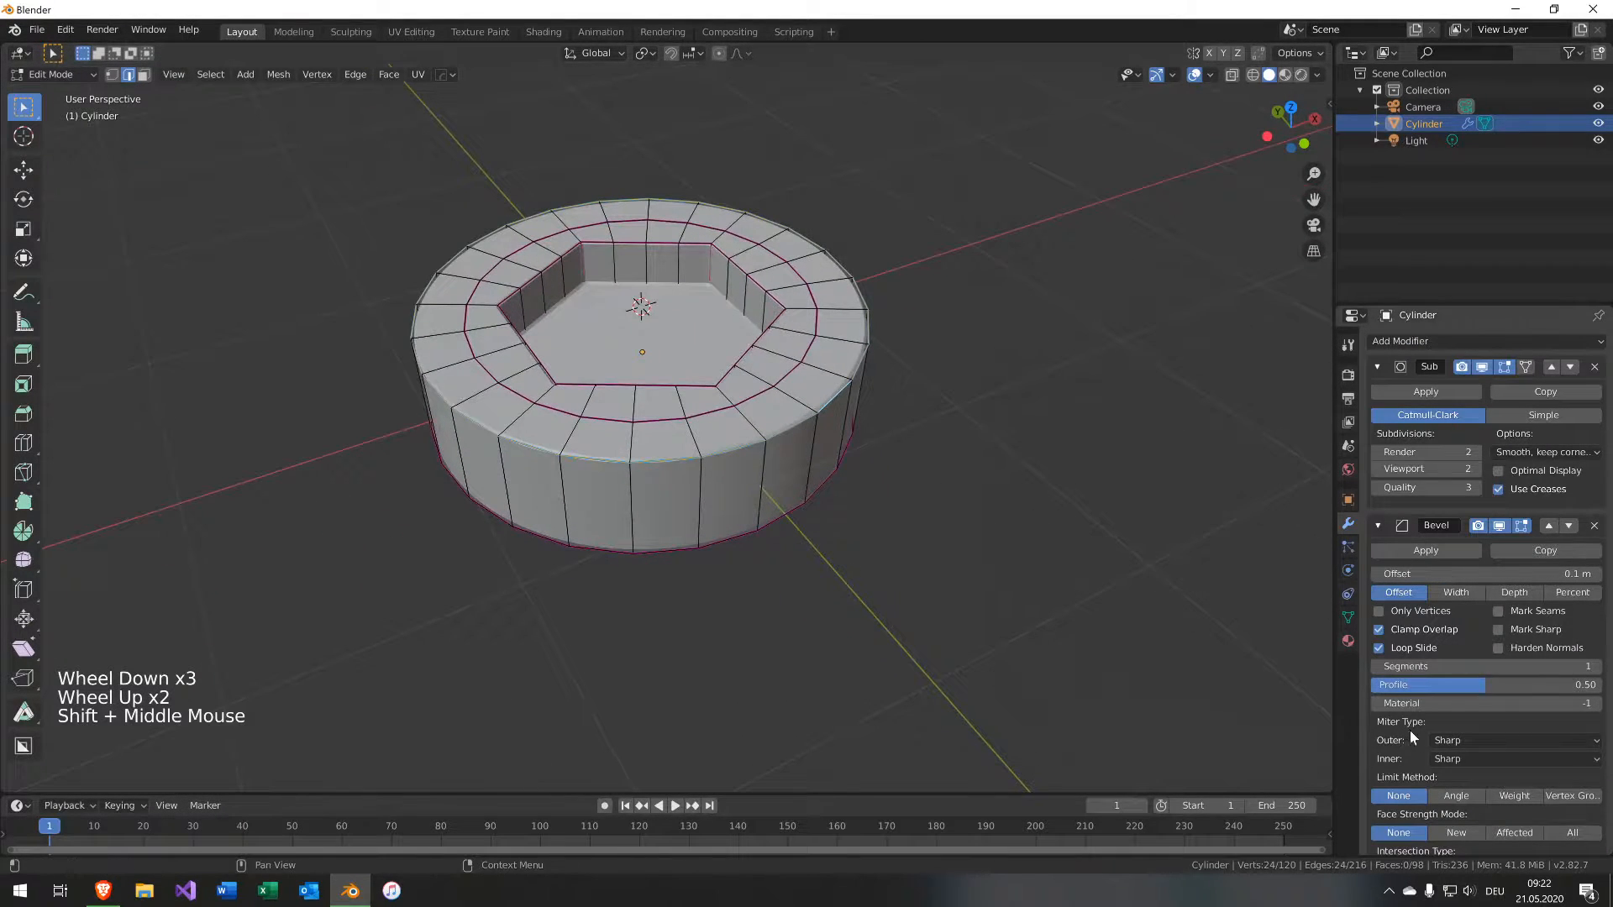
{"action": "scroll", "coordinate": [1424, 742], "scroll_direction": "down", "scroll_amount": 17}
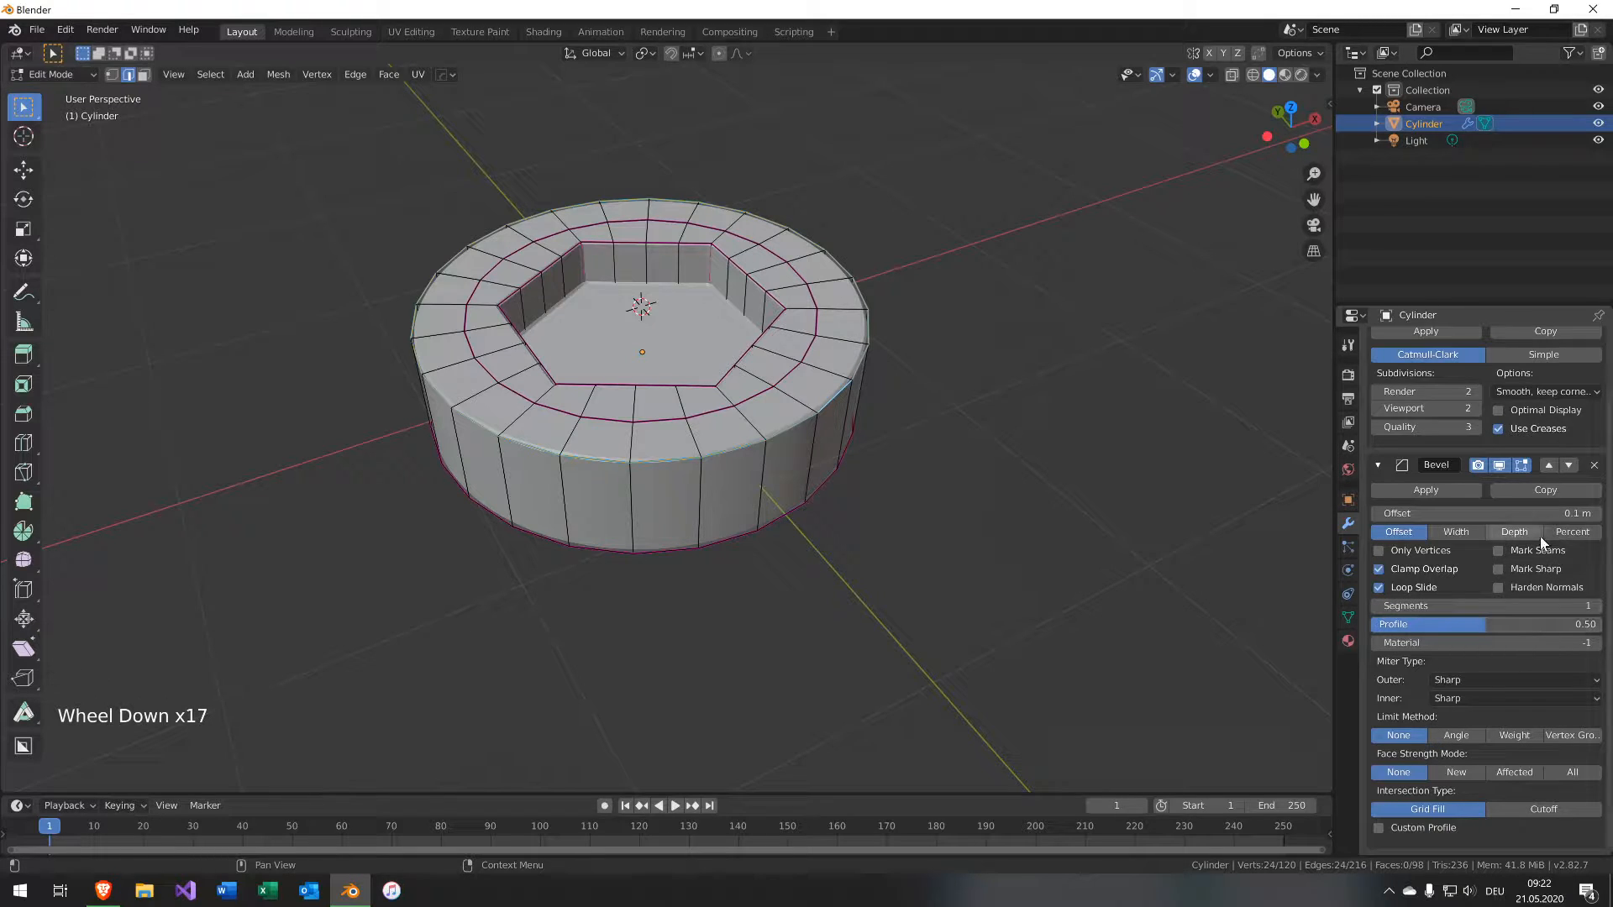
{"action": "left_click", "coordinate": [1515, 736]}
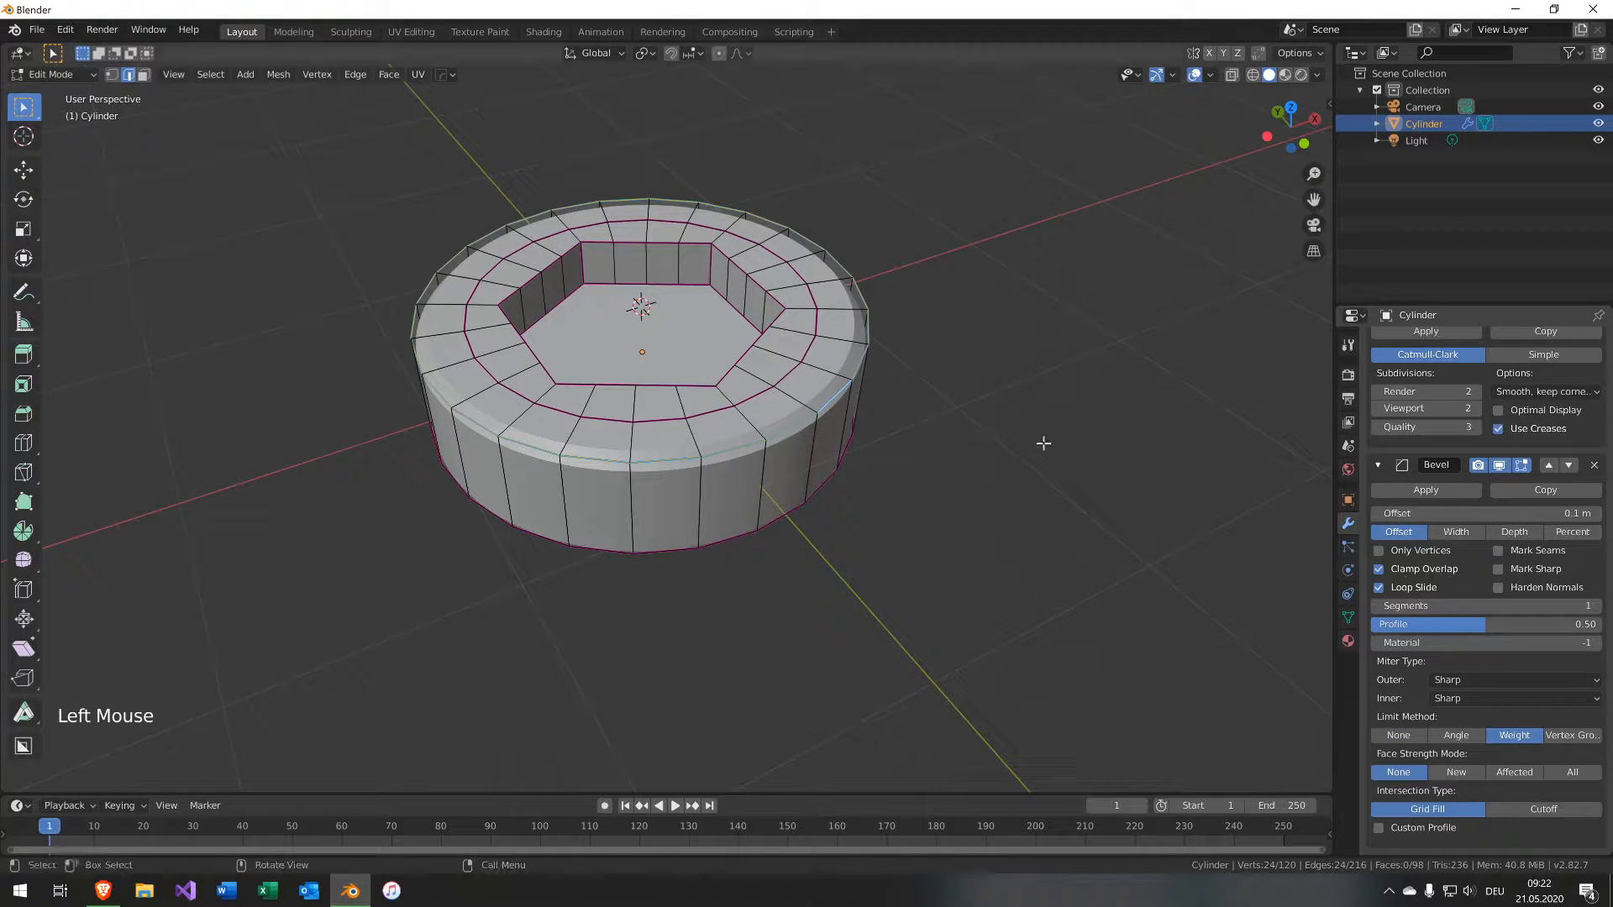
Open the sidebar and toggle between Object and Edit Mode to inspect the beveled cap.
{"action": "key", "text": "b"}
{"action": "key", "text": "n"}
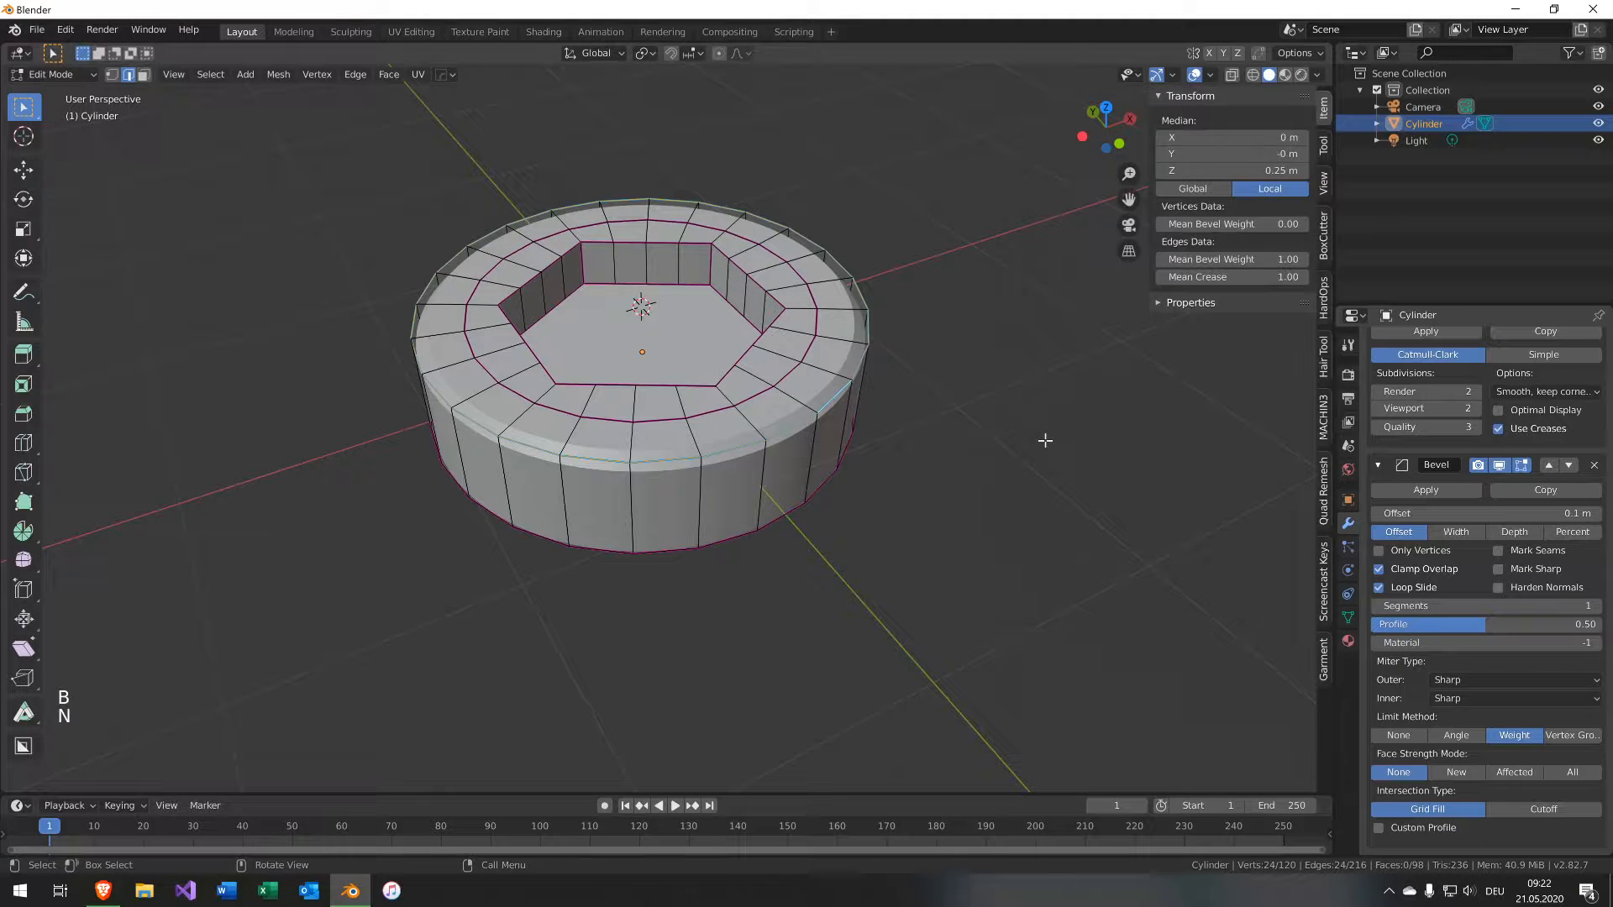
{"action": "scroll", "coordinate": [965, 414], "scroll_direction": "up", "scroll_amount": 3}
{"action": "scroll", "coordinate": [920, 377], "scroll_direction": "down", "scroll_amount": 1}
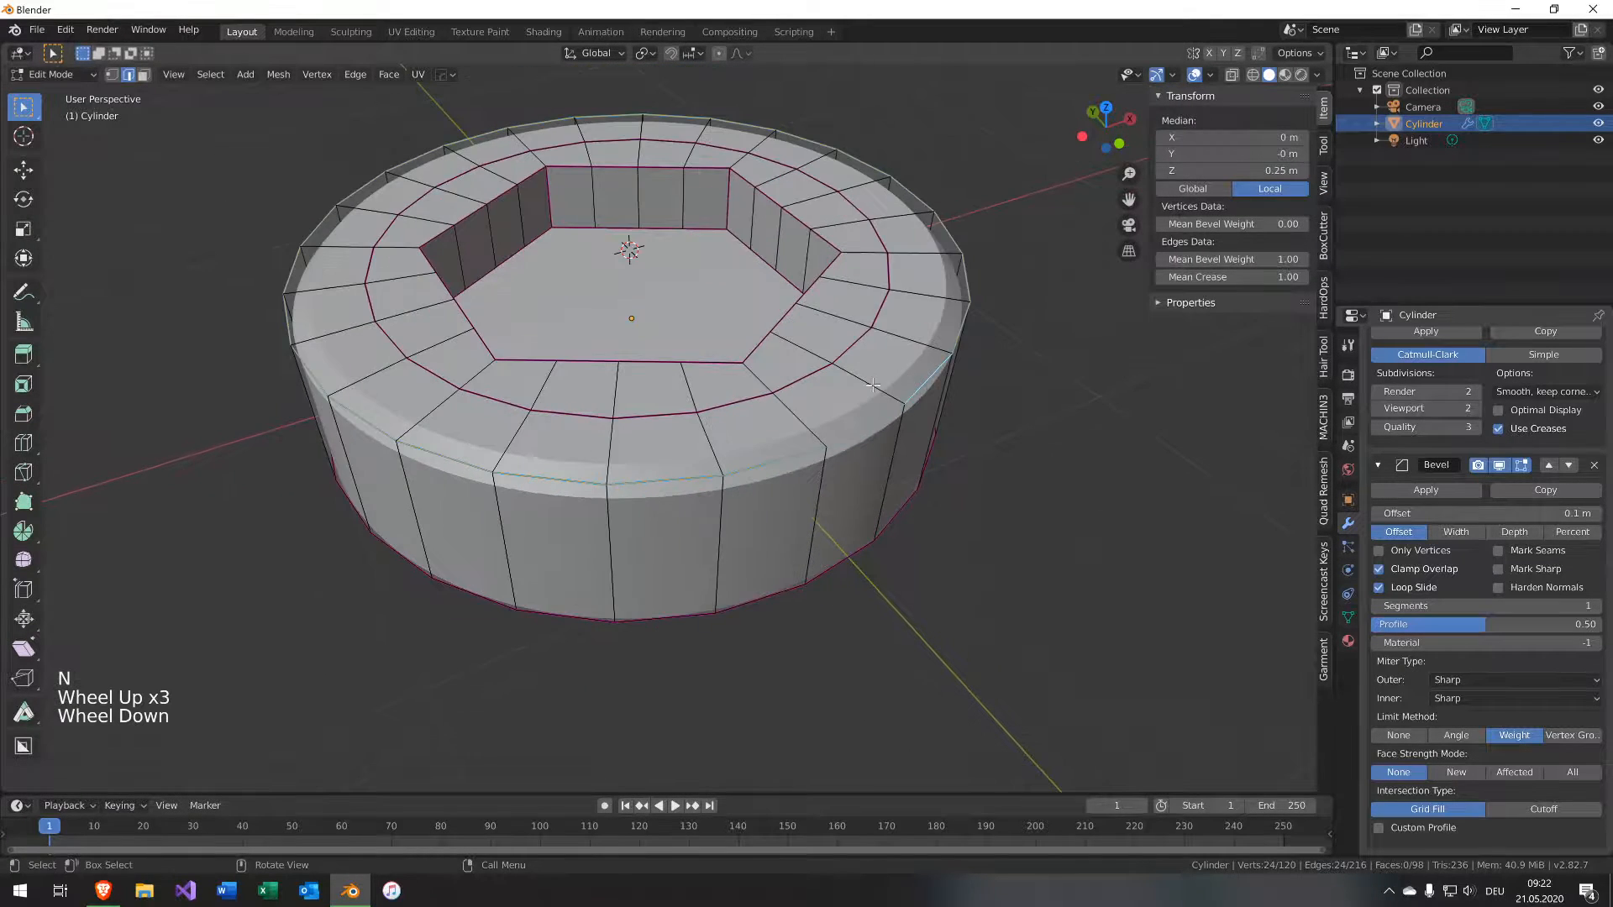
{"action": "key", "text": "Tab"}
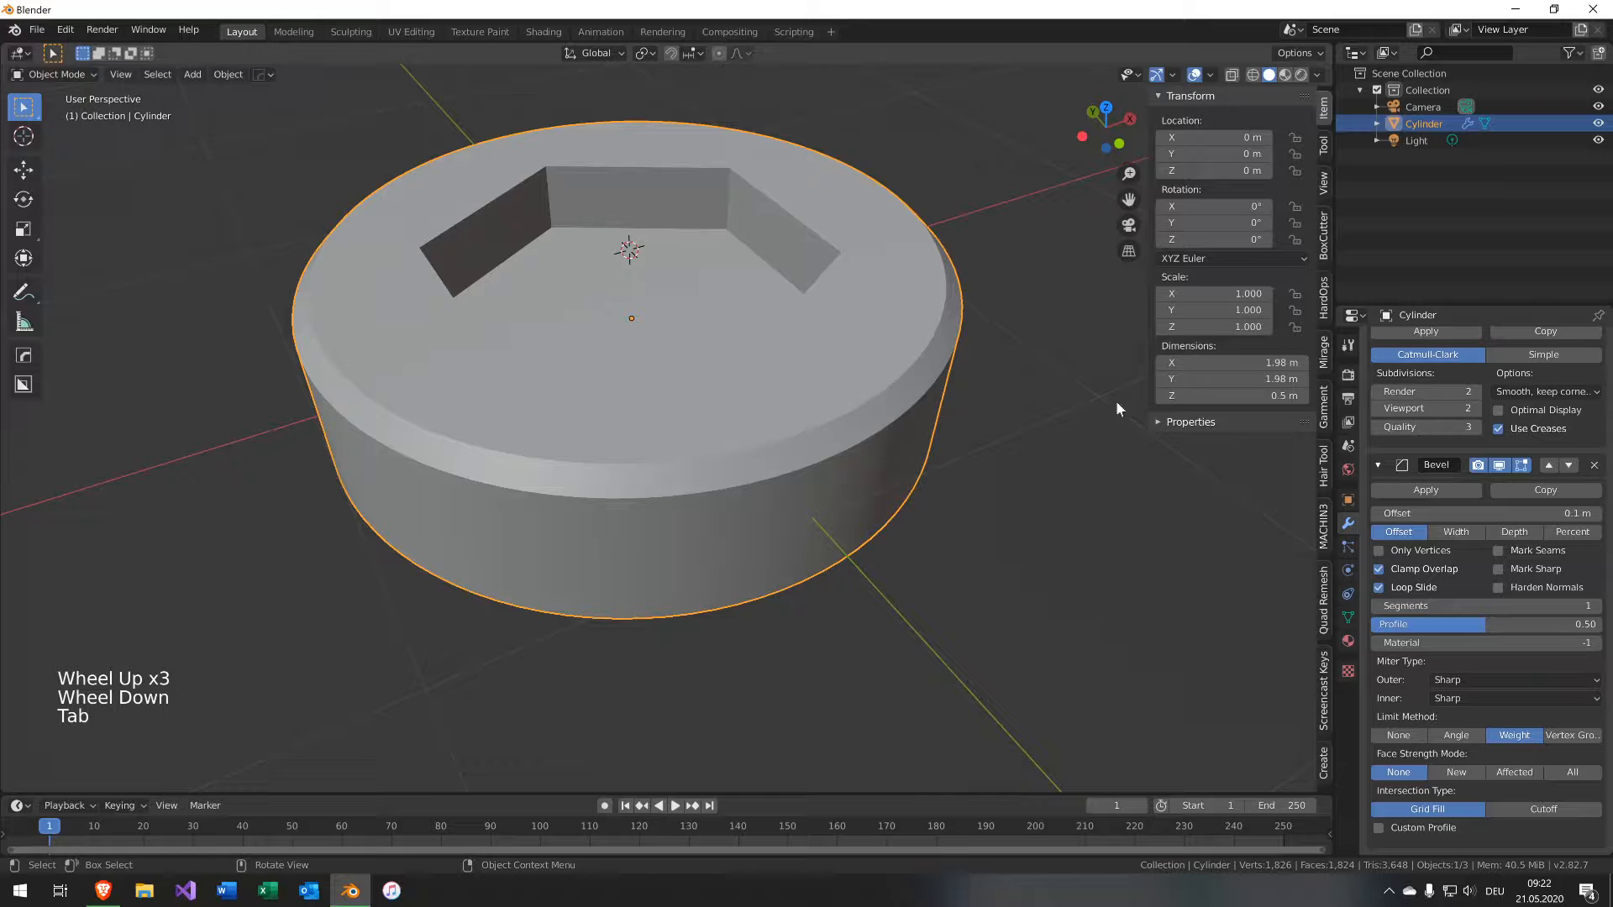
{"action": "key", "text": "Tab"}
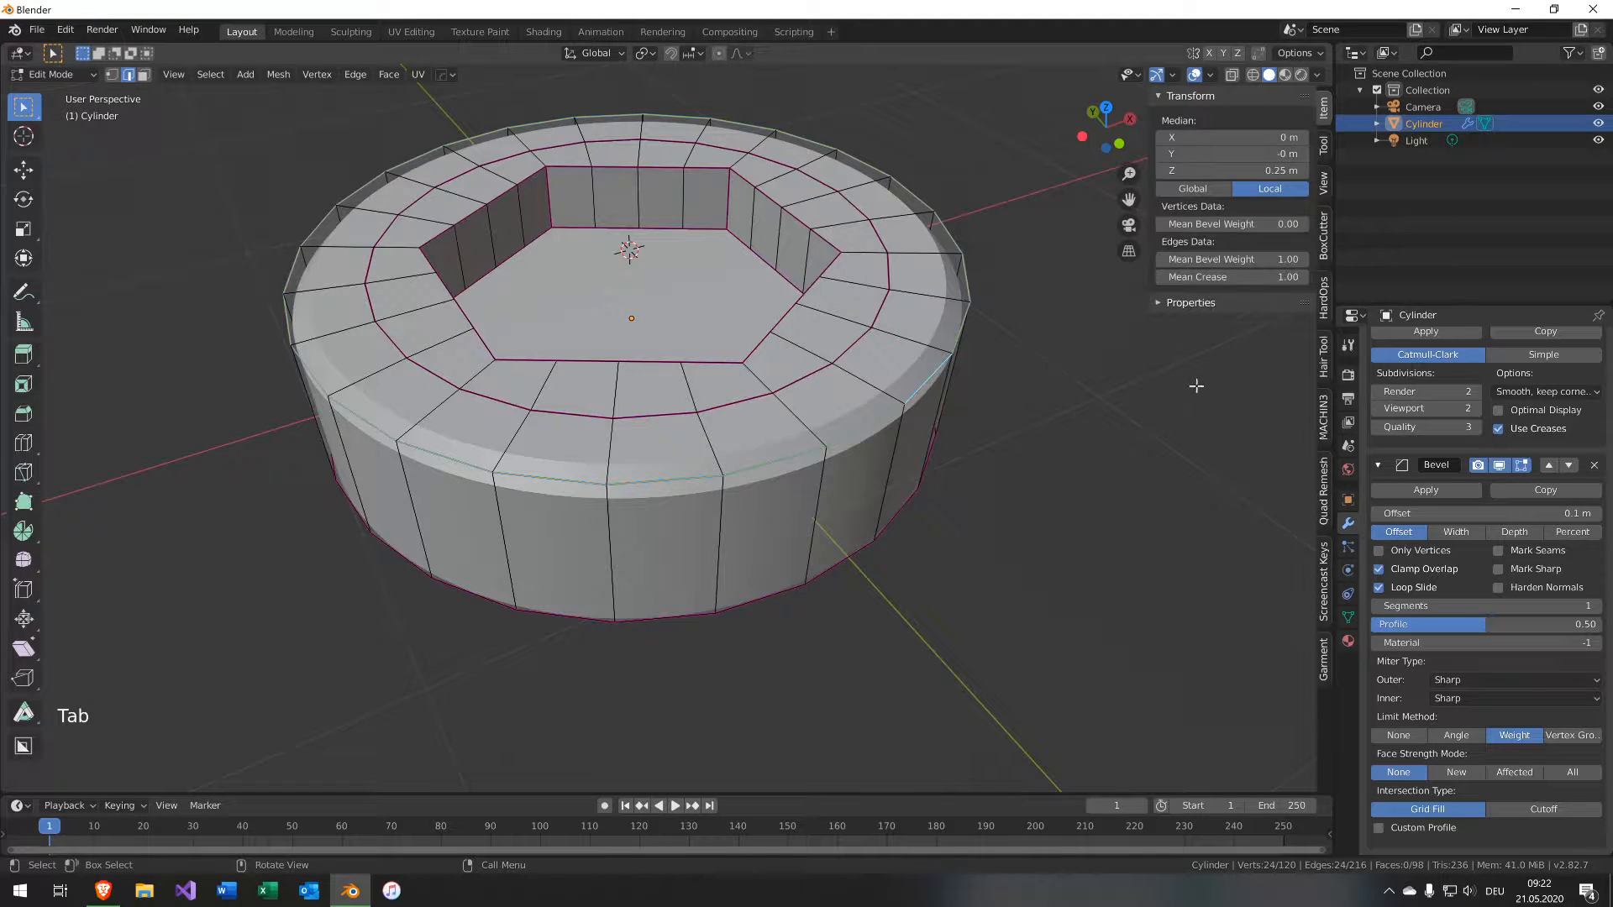
Raise the Bevel modifier's segments to 3.
{"action": "middle_click_drag", "start_coordinate": [1093, 461], "coordinate": [1081, 418]}
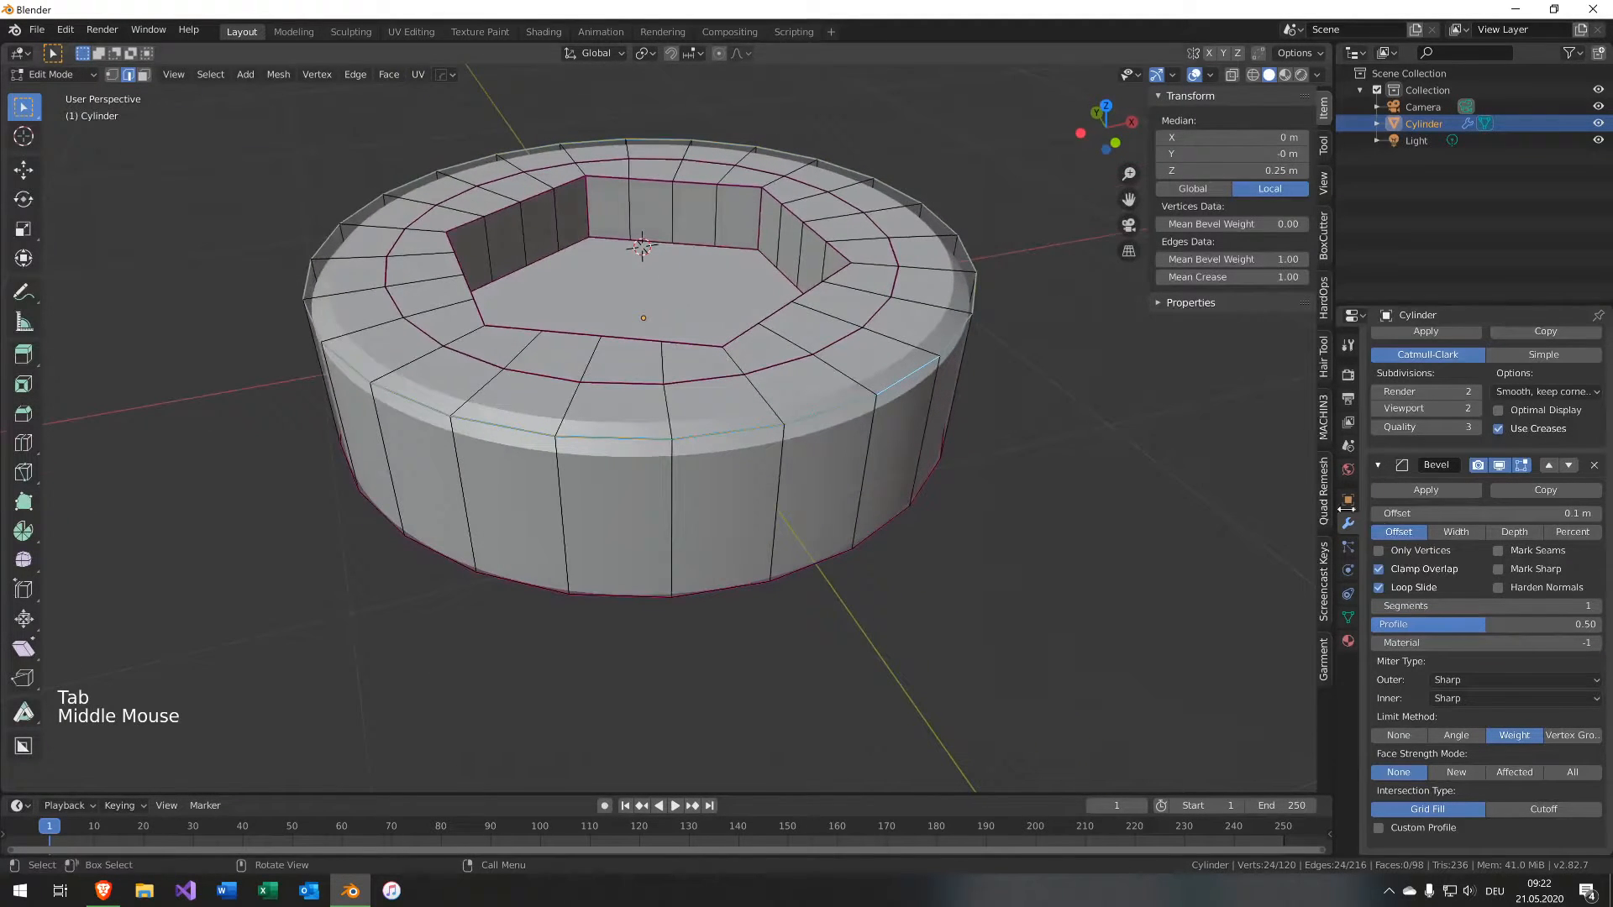
{"action": "left_click", "coordinate": [1595, 606]}
{"action": "left_click", "coordinate": [1595, 606]}
{"action": "left_click", "coordinate": [1595, 605]}
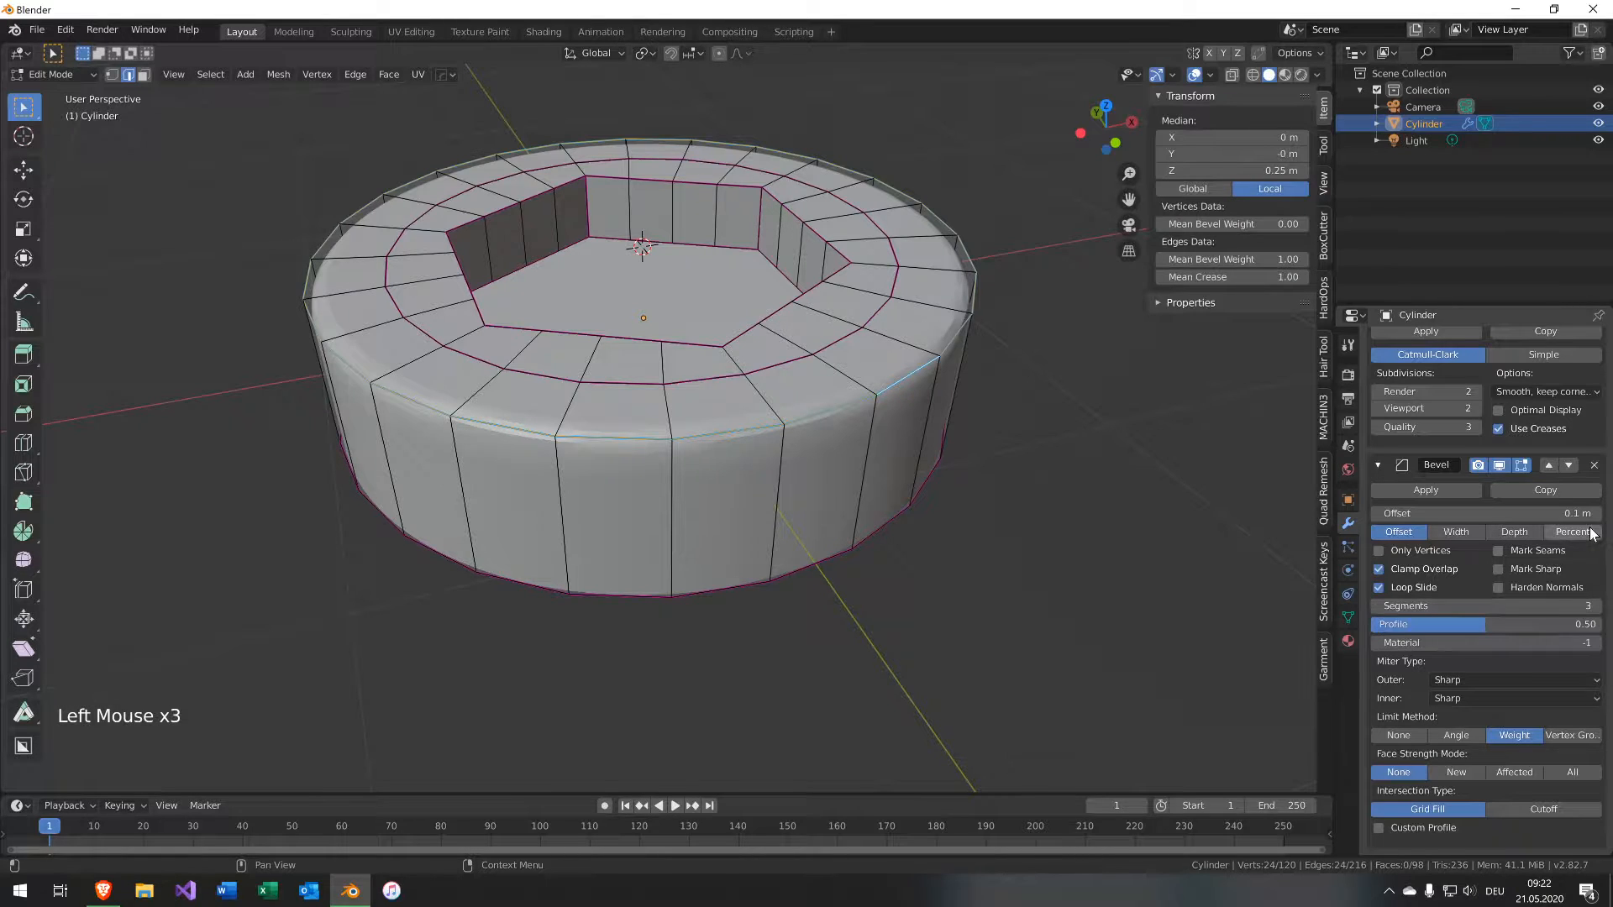
Set the mesh's Auto Smooth angle to 6 and return to the modifier properties.
{"action": "middle_click_drag", "start_coordinate": [1102, 447], "coordinate": [1097, 482]}
{"action": "left_click", "coordinate": [1348, 617]}
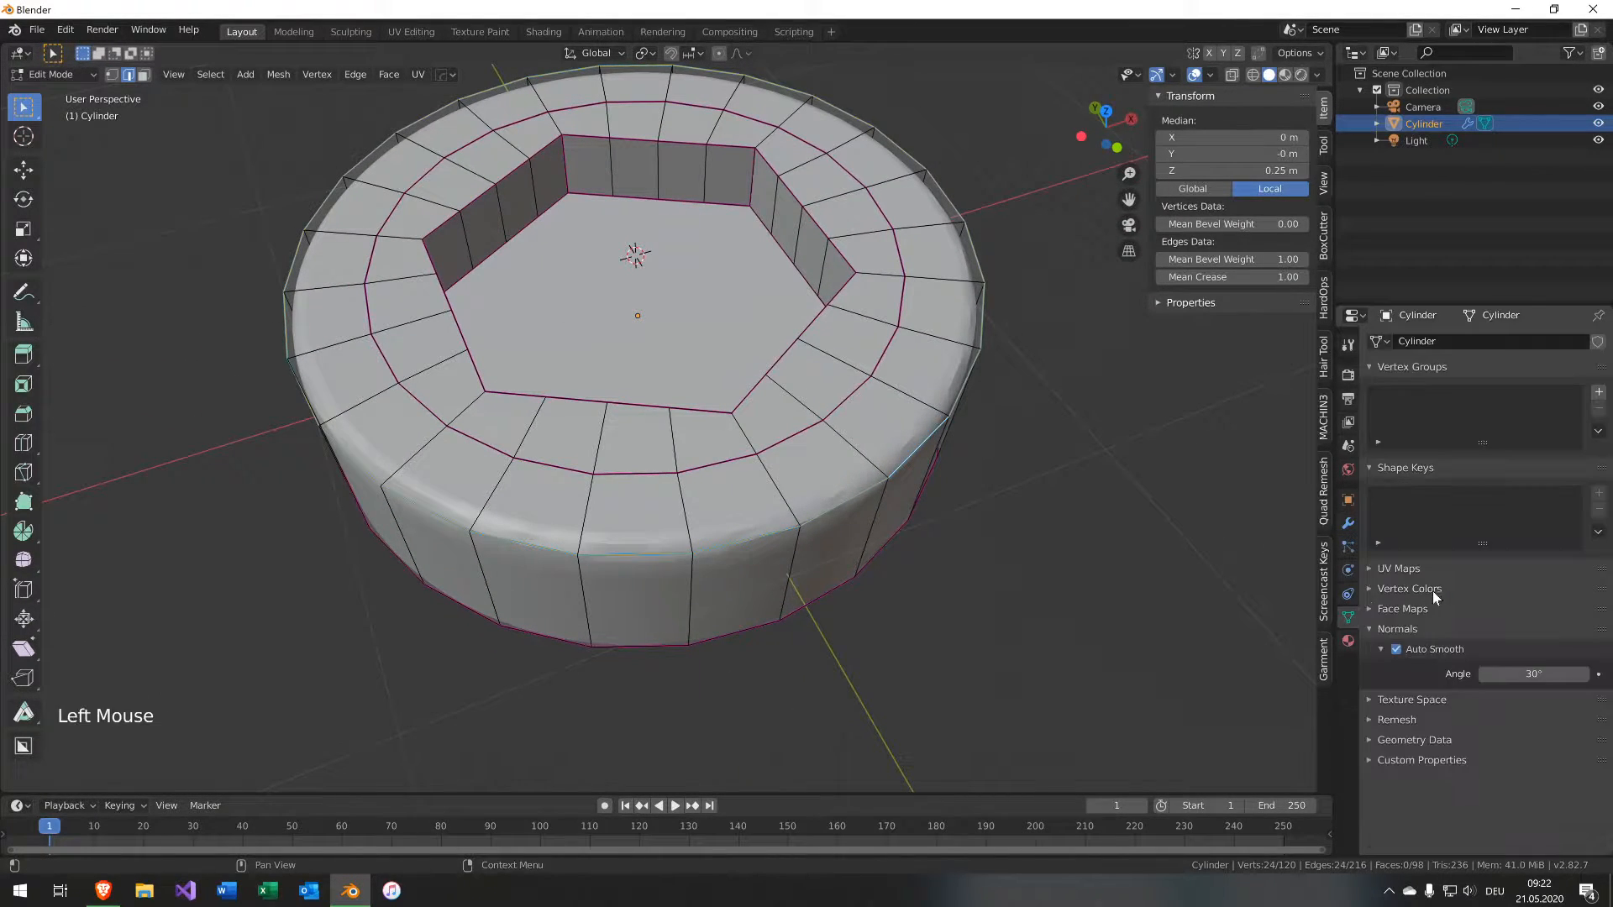
{"action": "double_click", "coordinate": [1562, 674]}
{"action": "type", "text": "6"}
{"action": "key", "text": "Return"}
{"action": "left_click", "coordinate": [1348, 523]}
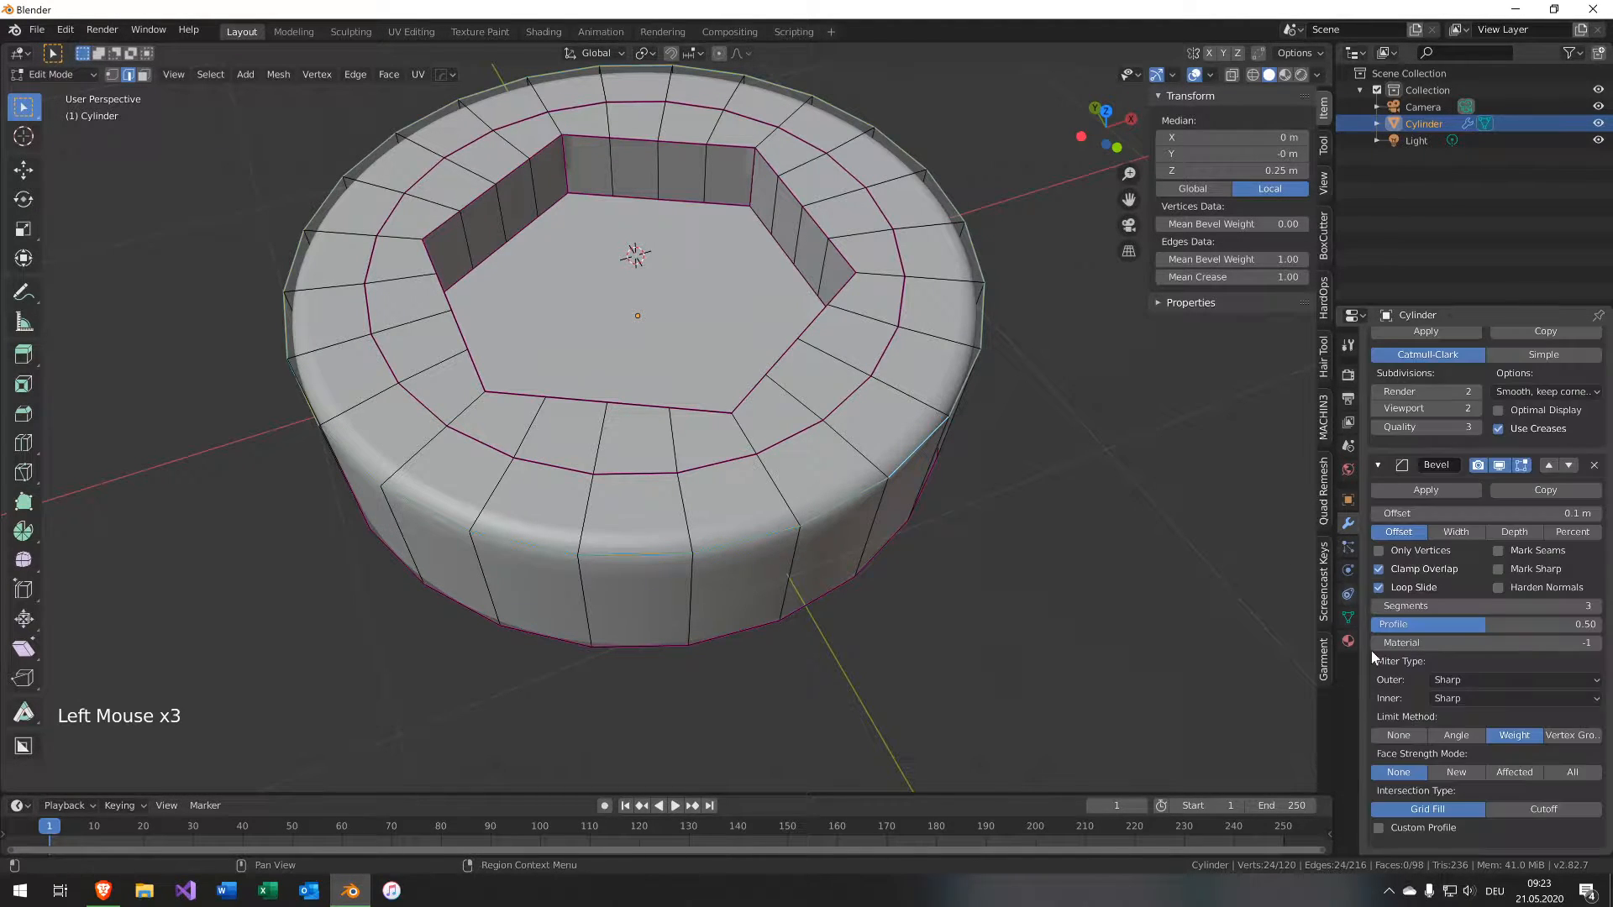
Experiment with the bevel offset and Clamp Overlap, then reset the offset to 0.1 m.
{"action": "middle_click_drag", "start_coordinate": [1174, 547], "coordinate": [1168, 488]}
{"action": "scroll", "coordinate": [1225, 510], "scroll_direction": "up", "scroll_amount": 1}
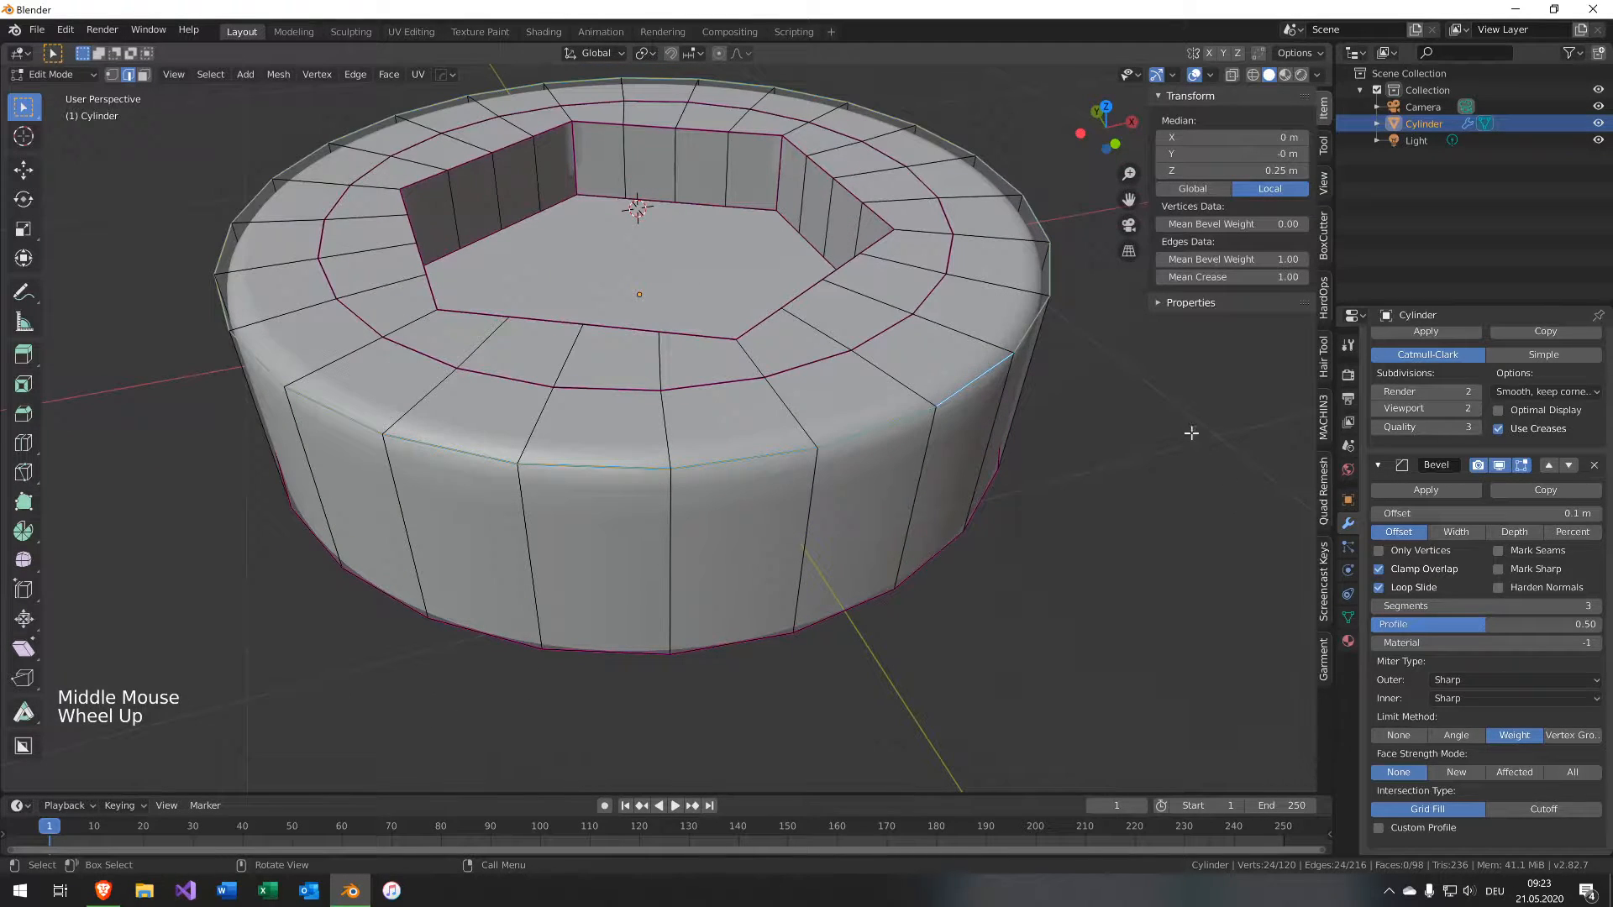
{"action": "left_click_drag", "start_coordinate": [1478, 513], "coordinate": [1520, 513], "text": "shift"}
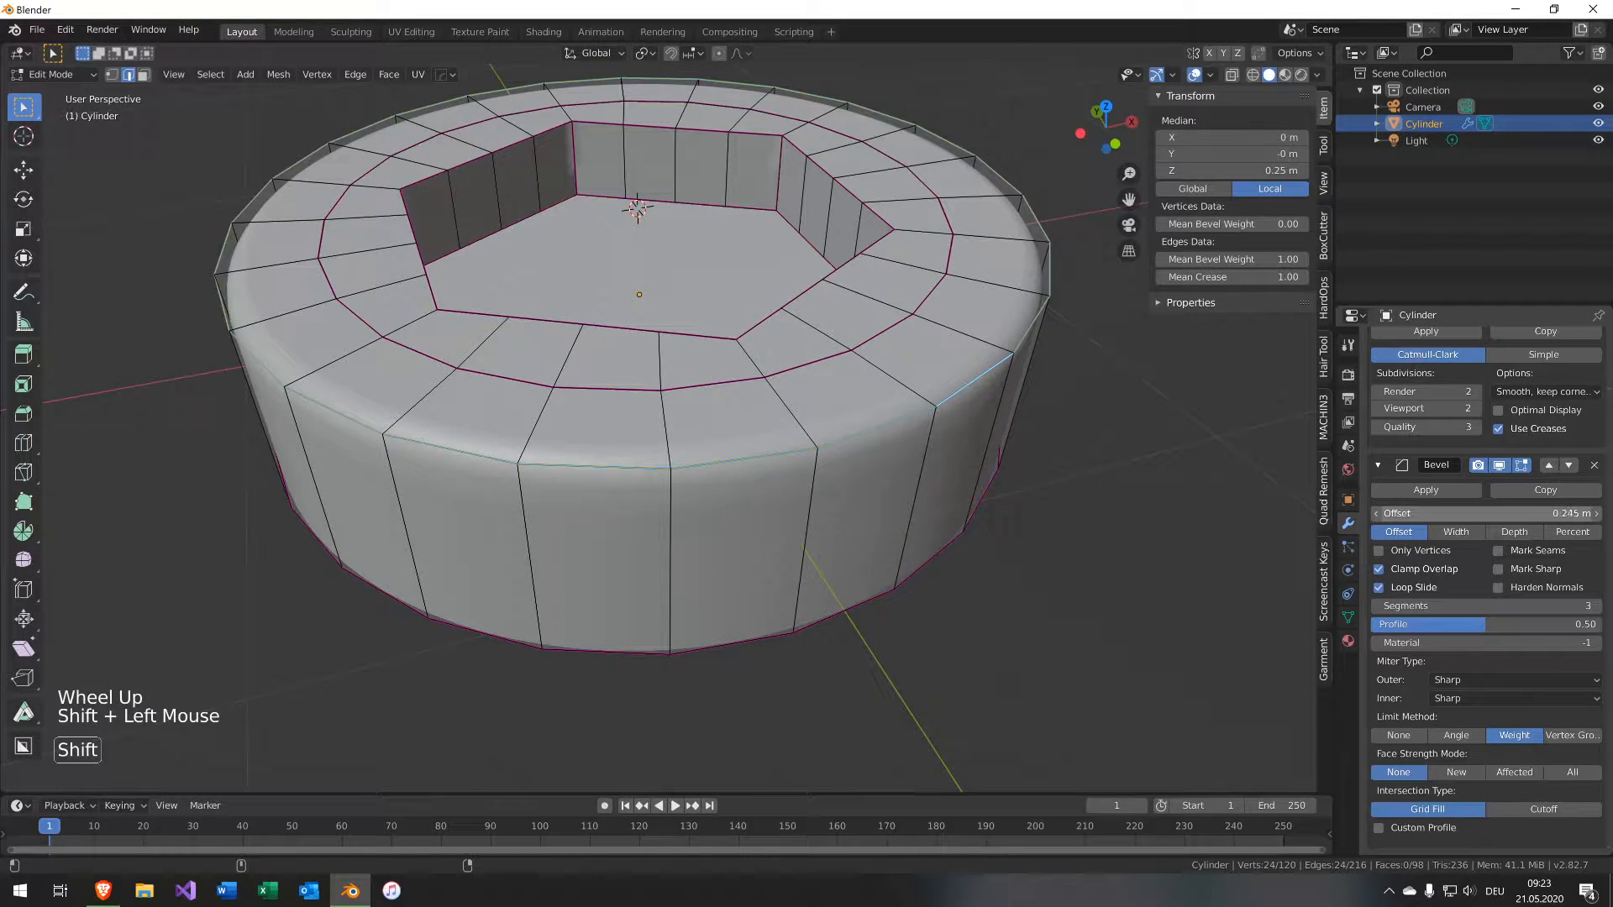
{"action": "left_click", "coordinate": [1395, 570]}
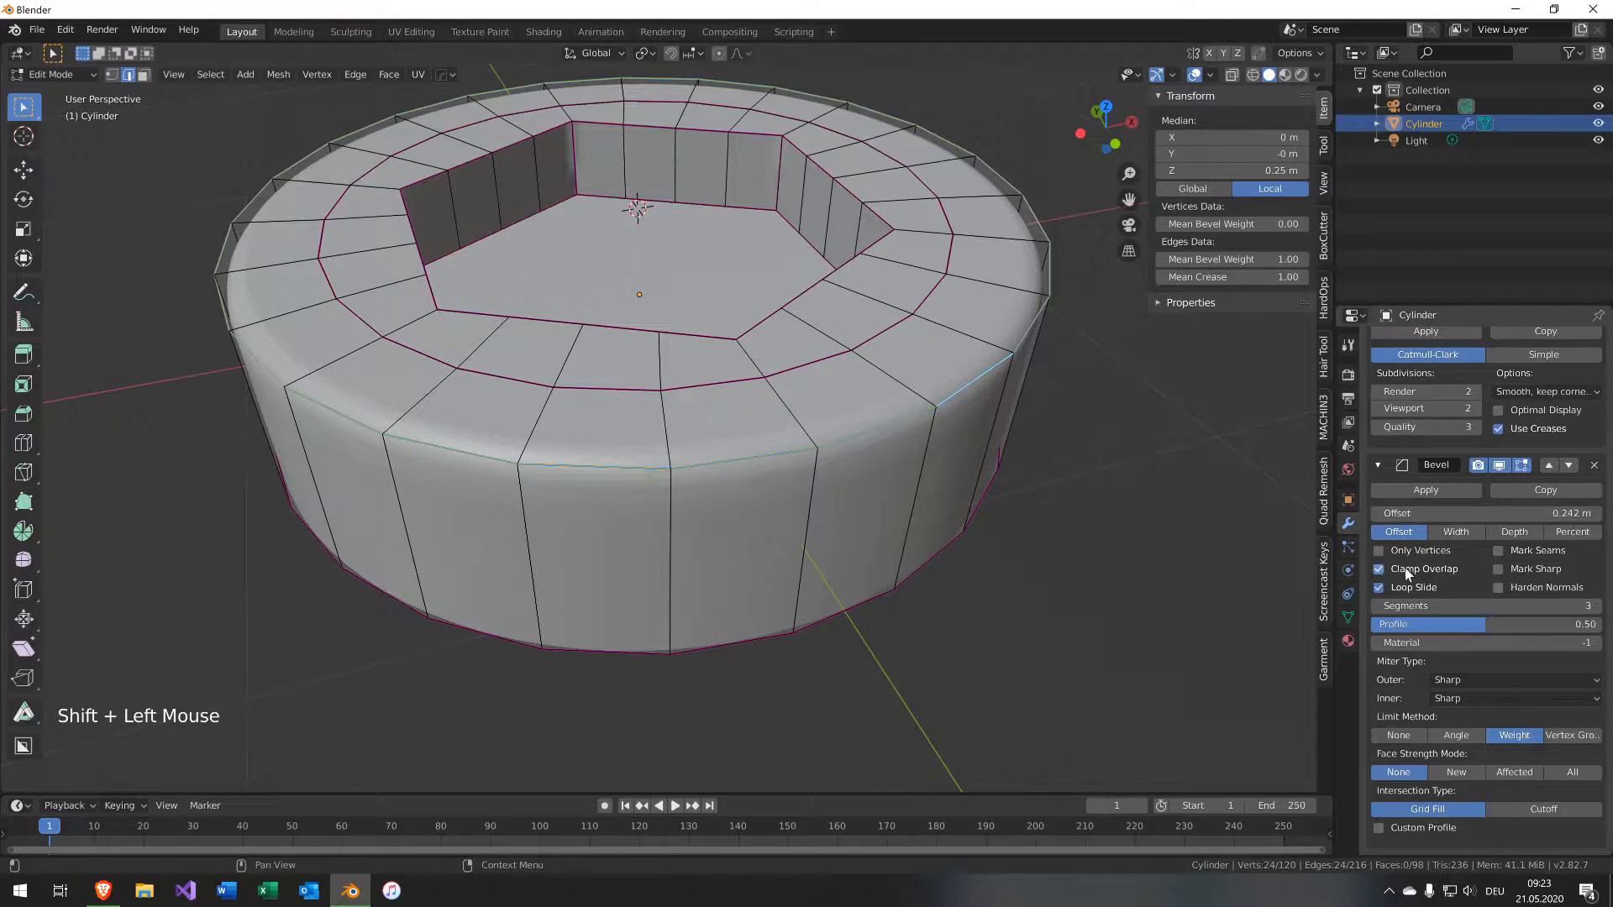
{"action": "left_click", "coordinate": [1394, 575]}
{"action": "left_click", "coordinate": [1393, 575]}
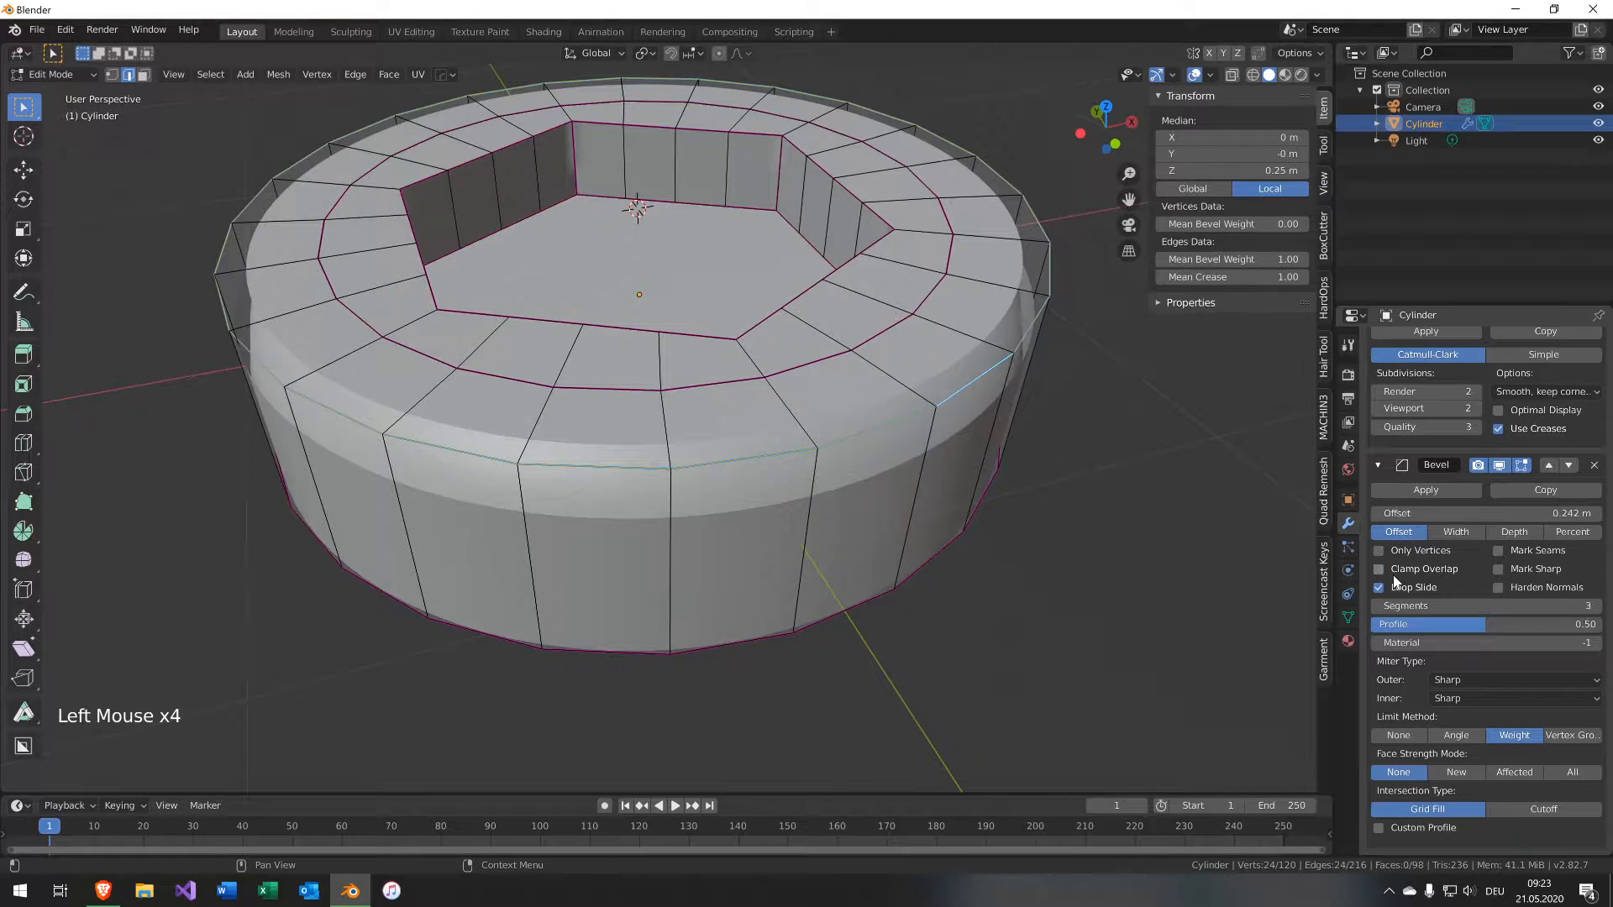
{"action": "left_click", "coordinate": [1393, 576]}
{"action": "left_click", "coordinate": [1393, 575]}
{"action": "left_click", "coordinate": [1393, 575]}
{"action": "left_click", "coordinate": [1393, 575]}
{"action": "left_click", "coordinate": [1393, 575]}
{"action": "left_click", "coordinate": [1394, 576]}
{"action": "left_click", "coordinate": [1394, 575]}
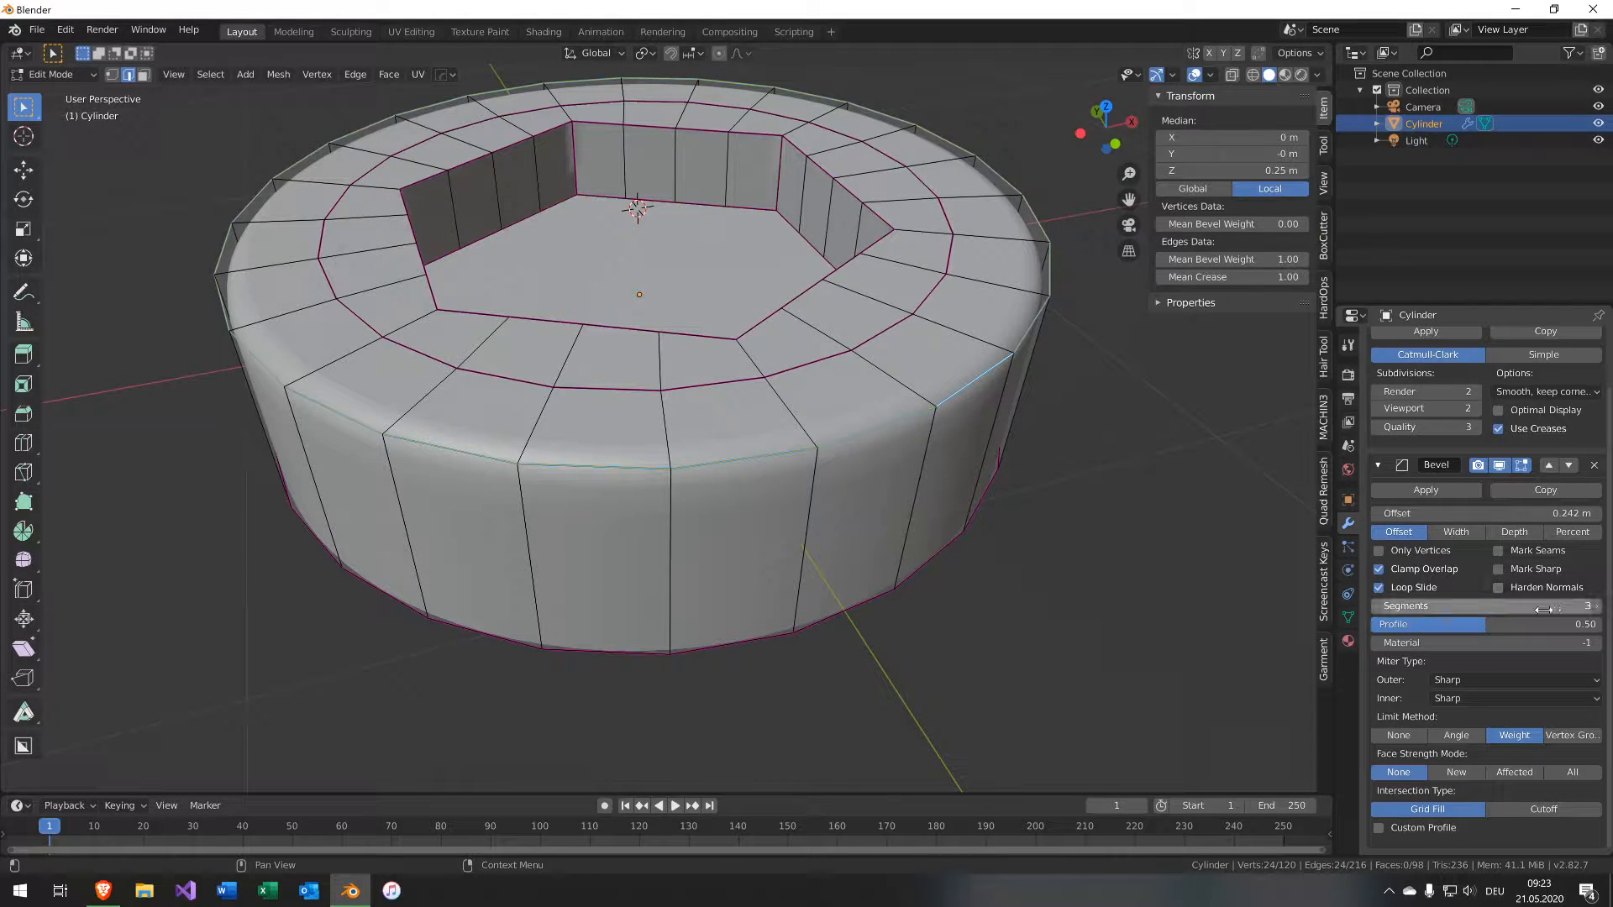
{"action": "left_click", "coordinate": [1466, 514]}
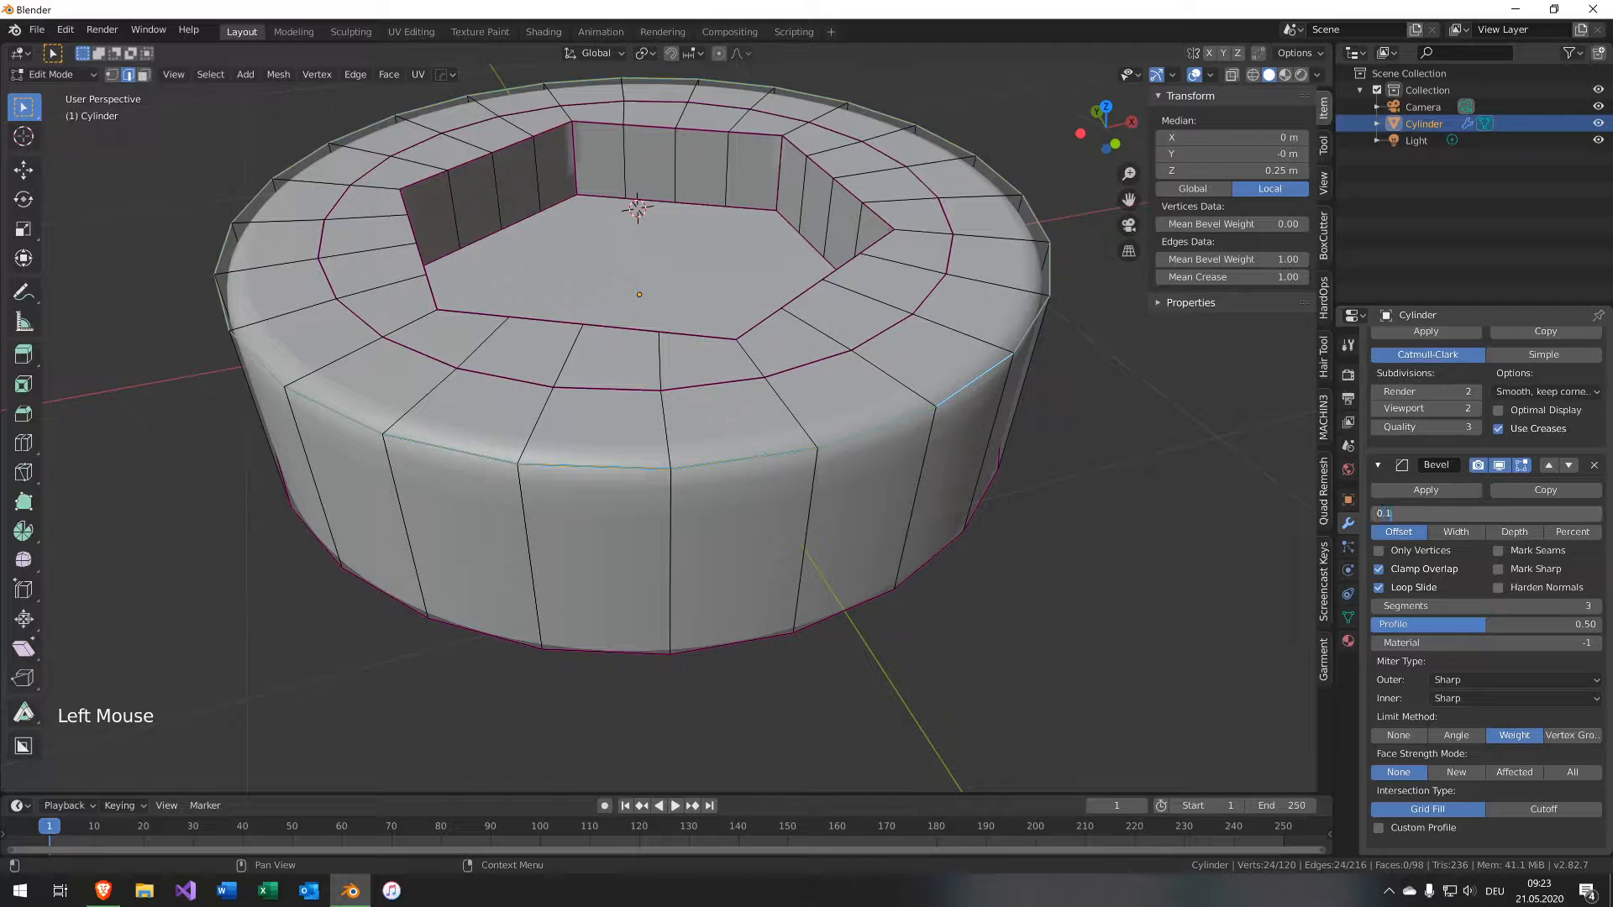
{"action": "key", "text": "Return"}
Toggle between Edit and Object Mode to inspect the beveled cap.
{"action": "middle_click_drag", "start_coordinate": [1104, 429], "coordinate": [707, 417]}
{"action": "key", "text": "Tab"}
{"action": "key", "text": "Tab"}
{"action": "key", "text": "Tab"}
{"action": "scroll", "coordinate": [692, 357], "scroll_direction": "down", "scroll_amount": 2}
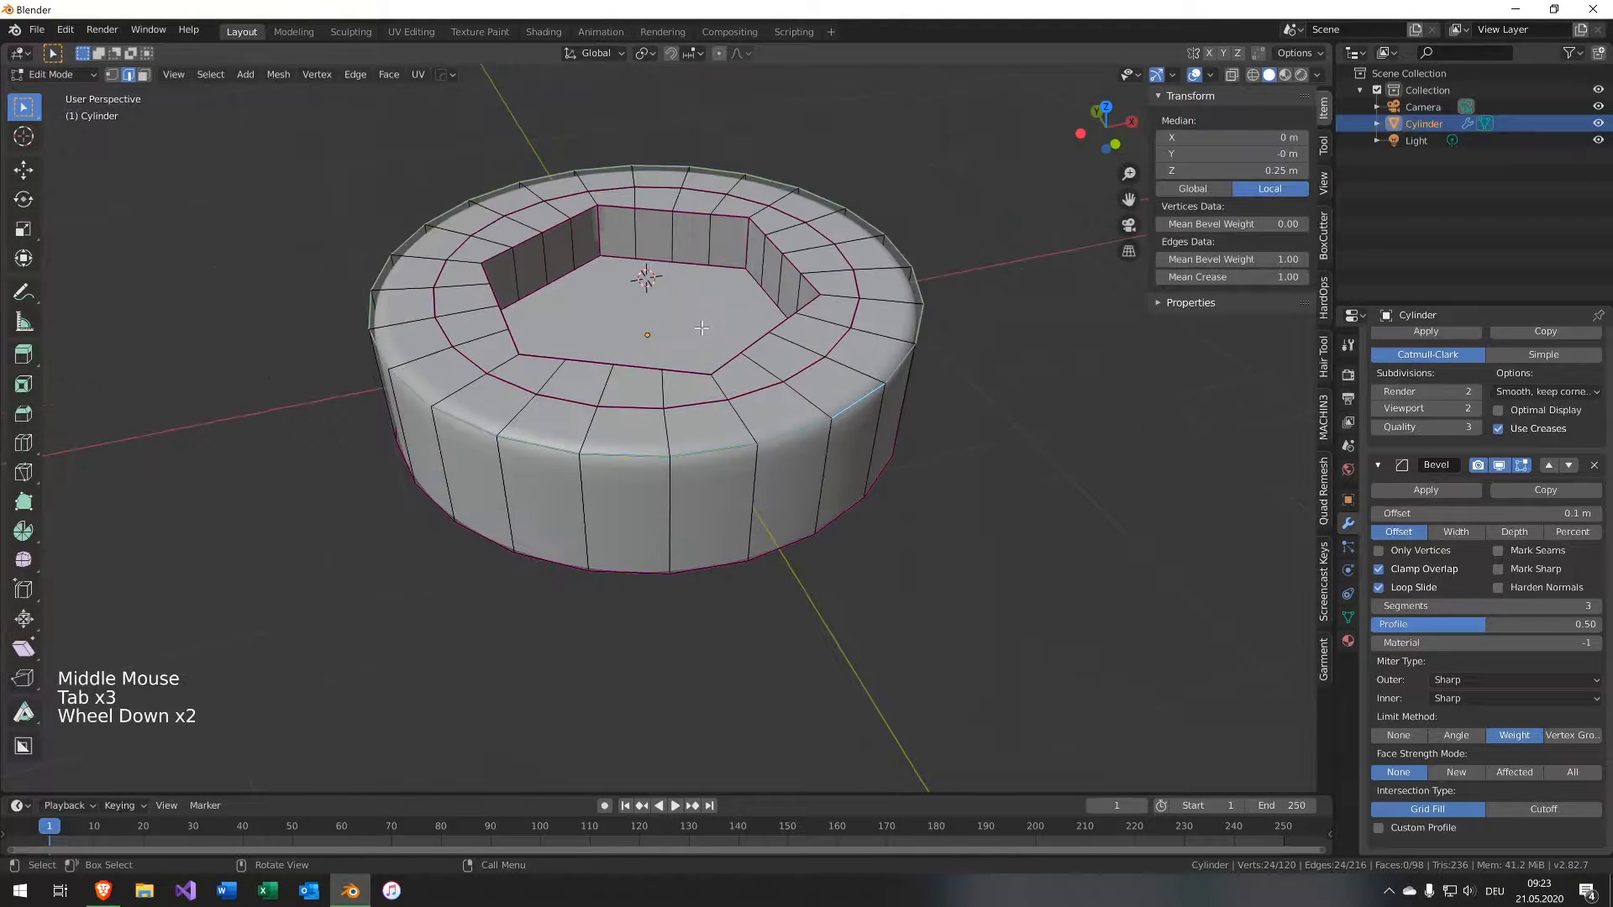
{"action": "scroll", "coordinate": [724, 329], "scroll_direction": "up", "scroll_amount": 1}
{"action": "key", "text": "Tab"}
{"action": "middle_click_drag", "start_coordinate": [1008, 367], "coordinate": [1021, 411]}
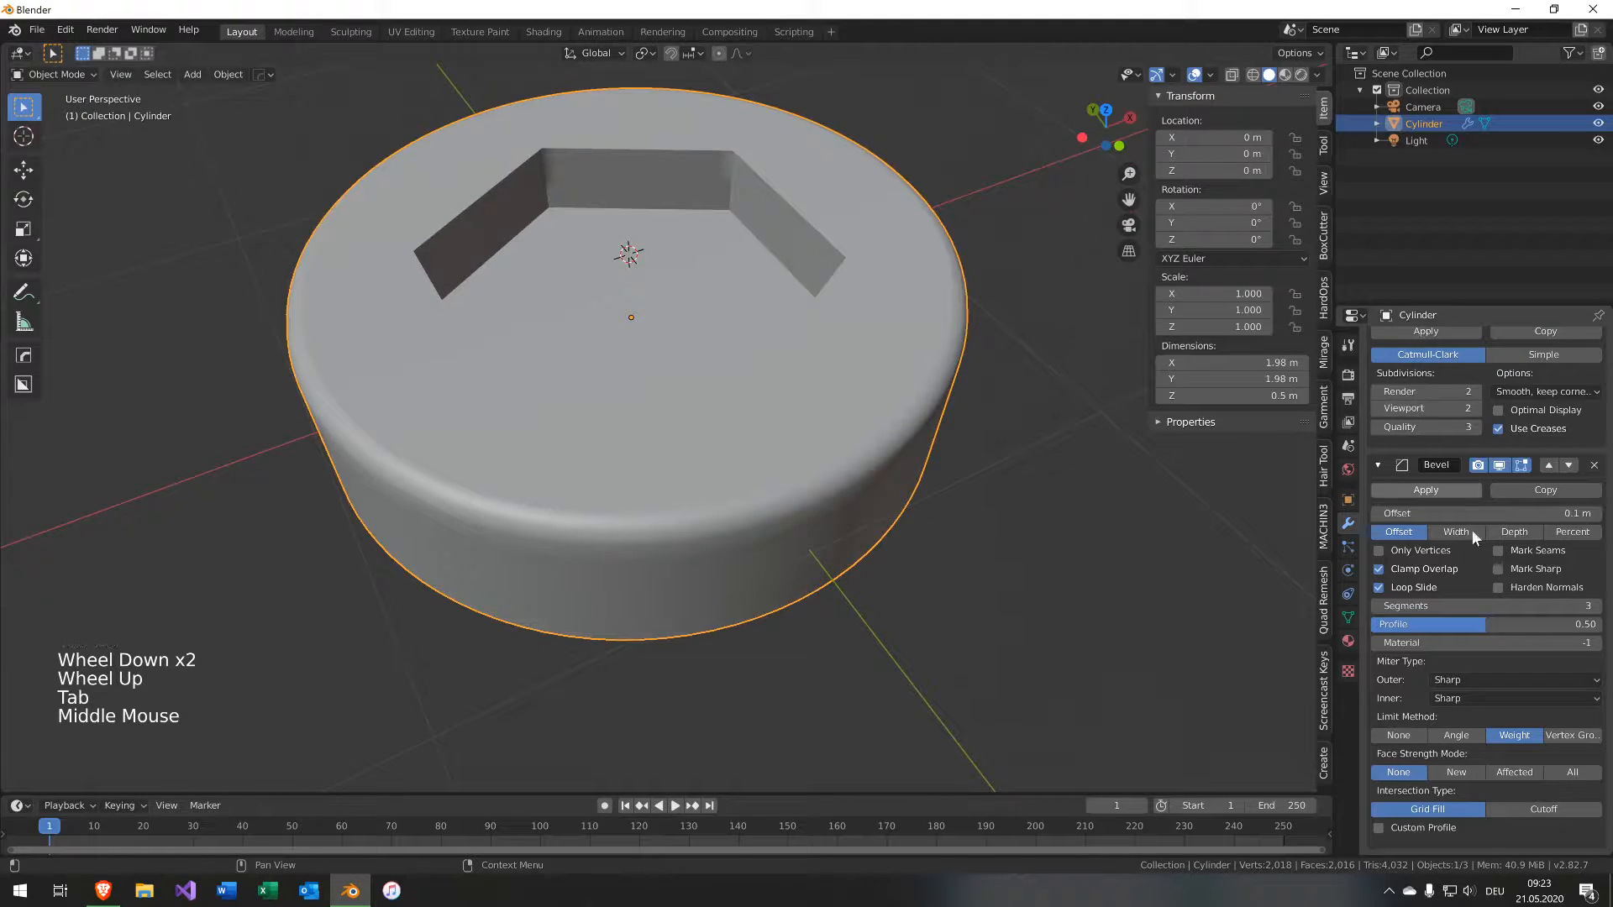
Duplicate the Bevel modifier and set the copy's limit method to Angle and offset to 0.01 m.
{"action": "scroll", "coordinate": [1478, 579], "scroll_direction": "up", "scroll_amount": 2}
{"action": "left_click", "coordinate": [1554, 520]}
{"action": "scroll", "coordinate": [1522, 598], "scroll_direction": "down", "scroll_amount": 8}
{"action": "scroll", "coordinate": [1522, 595], "scroll_direction": "down", "scroll_amount": 20}
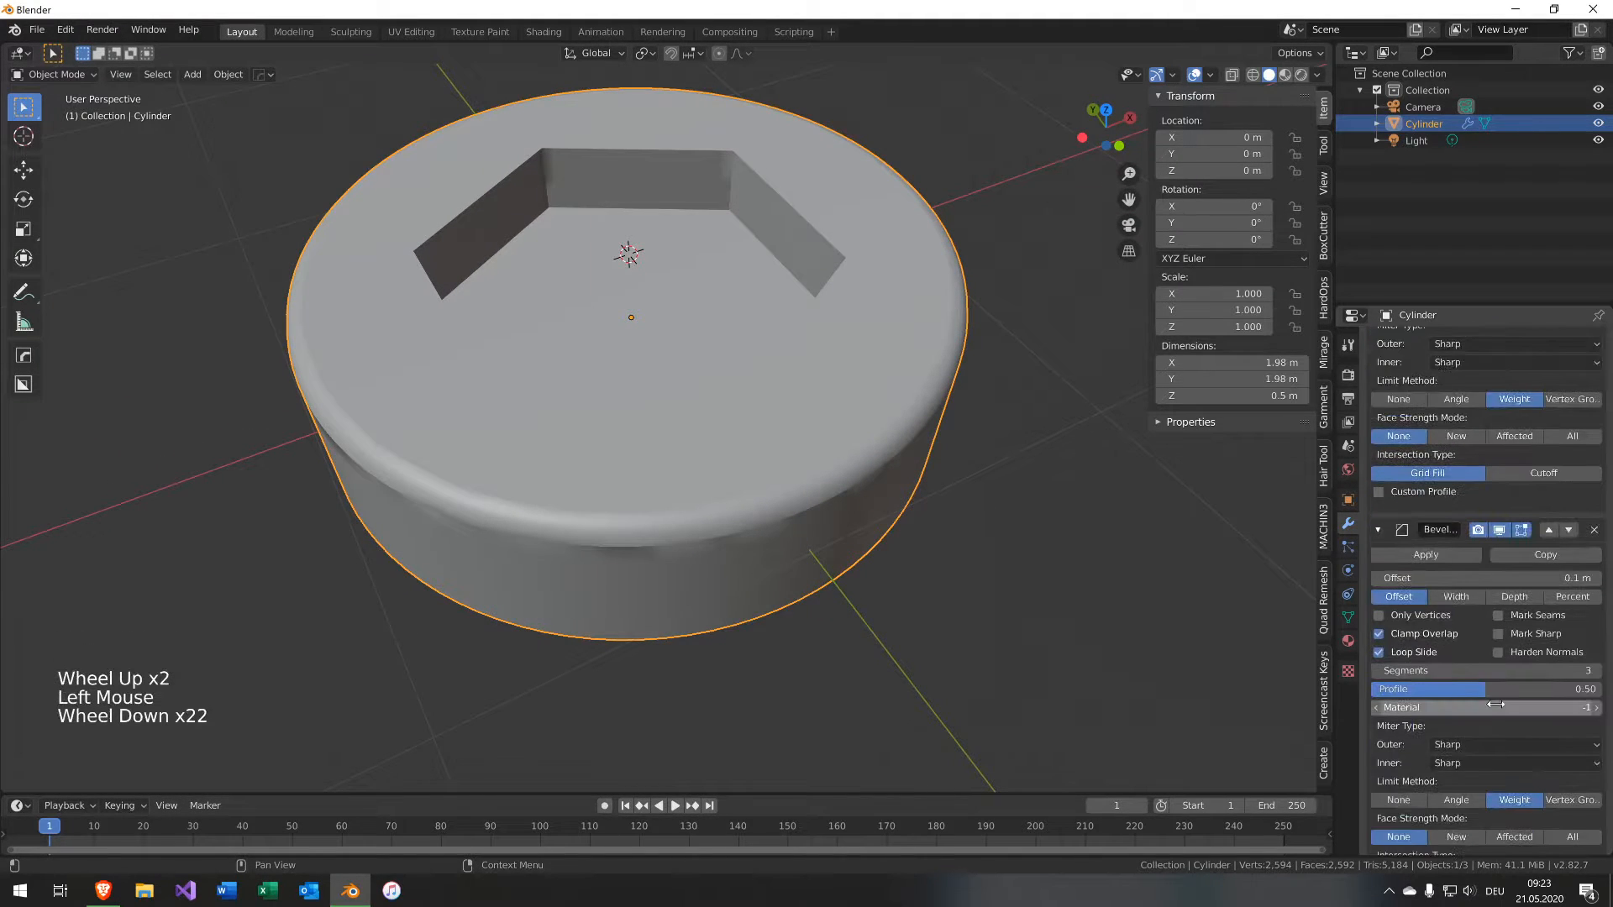
{"action": "left_click", "coordinate": [1445, 732]}
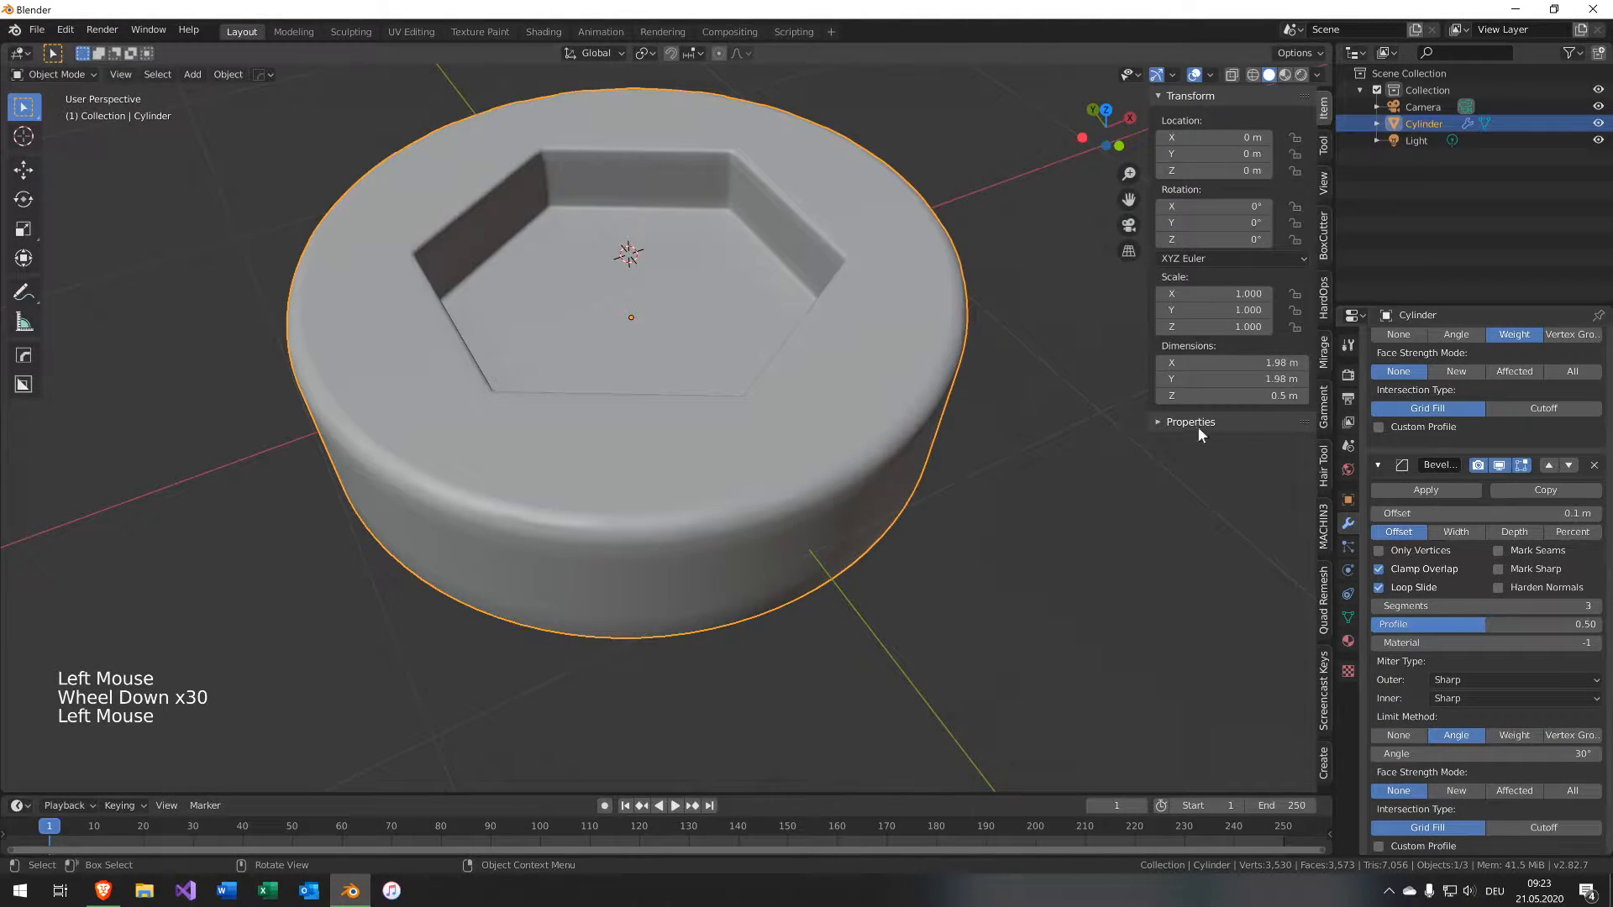
{"action": "left_click", "coordinate": [1490, 512]}
{"action": "type", "text": "0.0"}
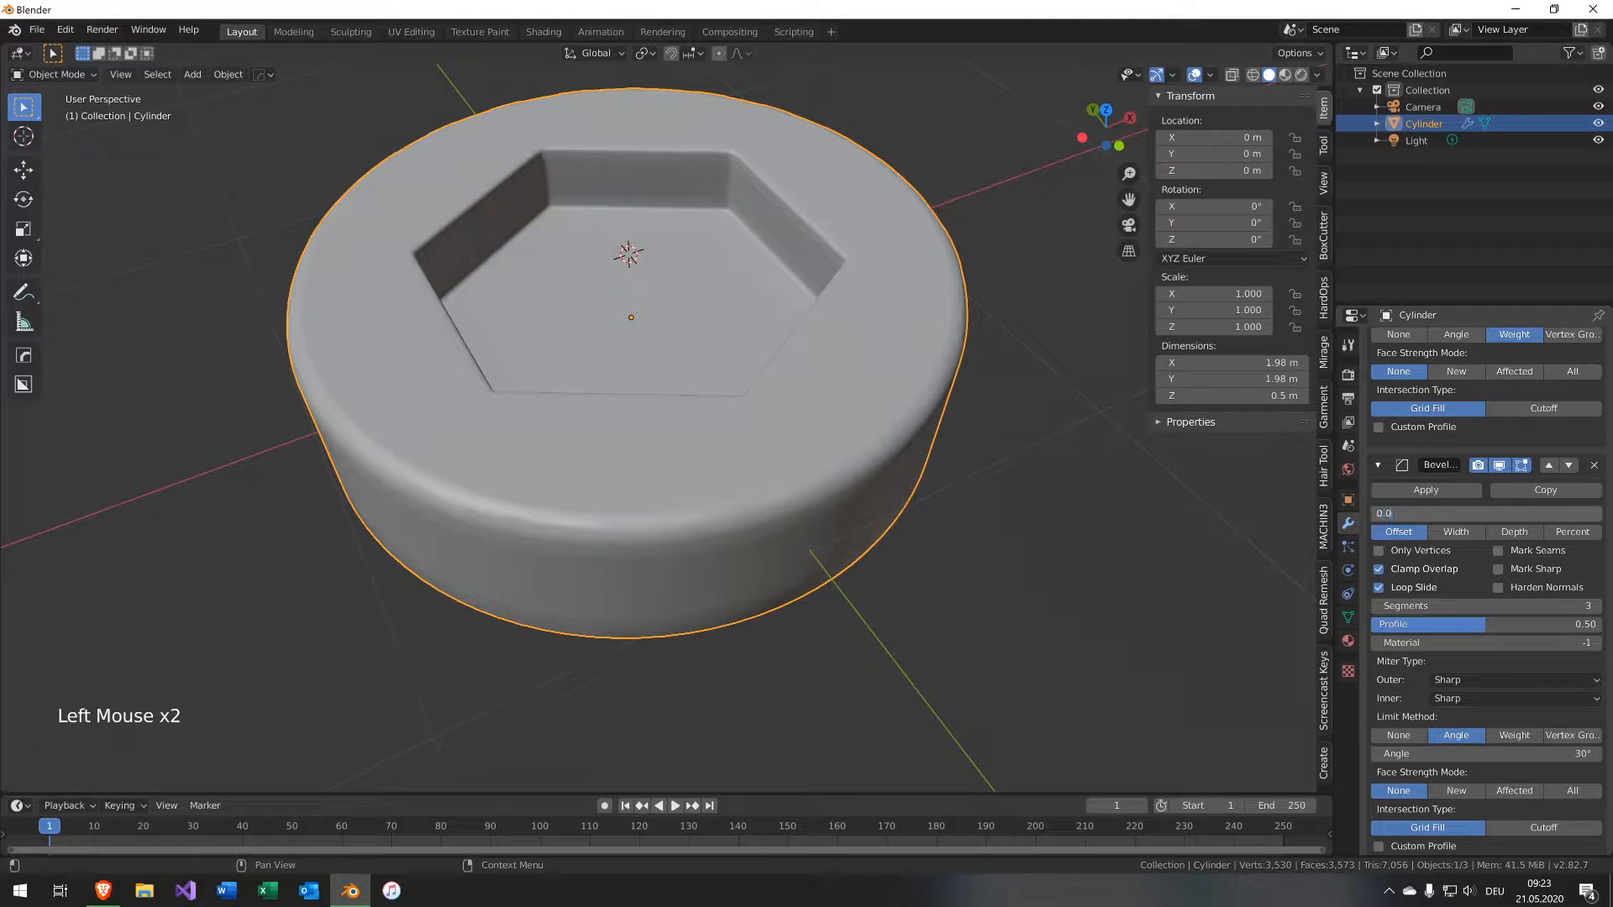
{"action": "type", "text": "1"}
{"action": "key", "text": "Return"}
Zoom in and orbit around to examine the hexagonal socket's beveled edges.
{"action": "middle_click_drag", "start_coordinate": [588, 281], "coordinate": [734, 239]}
{"action": "scroll", "coordinate": [734, 238], "scroll_direction": "up", "scroll_amount": 4}
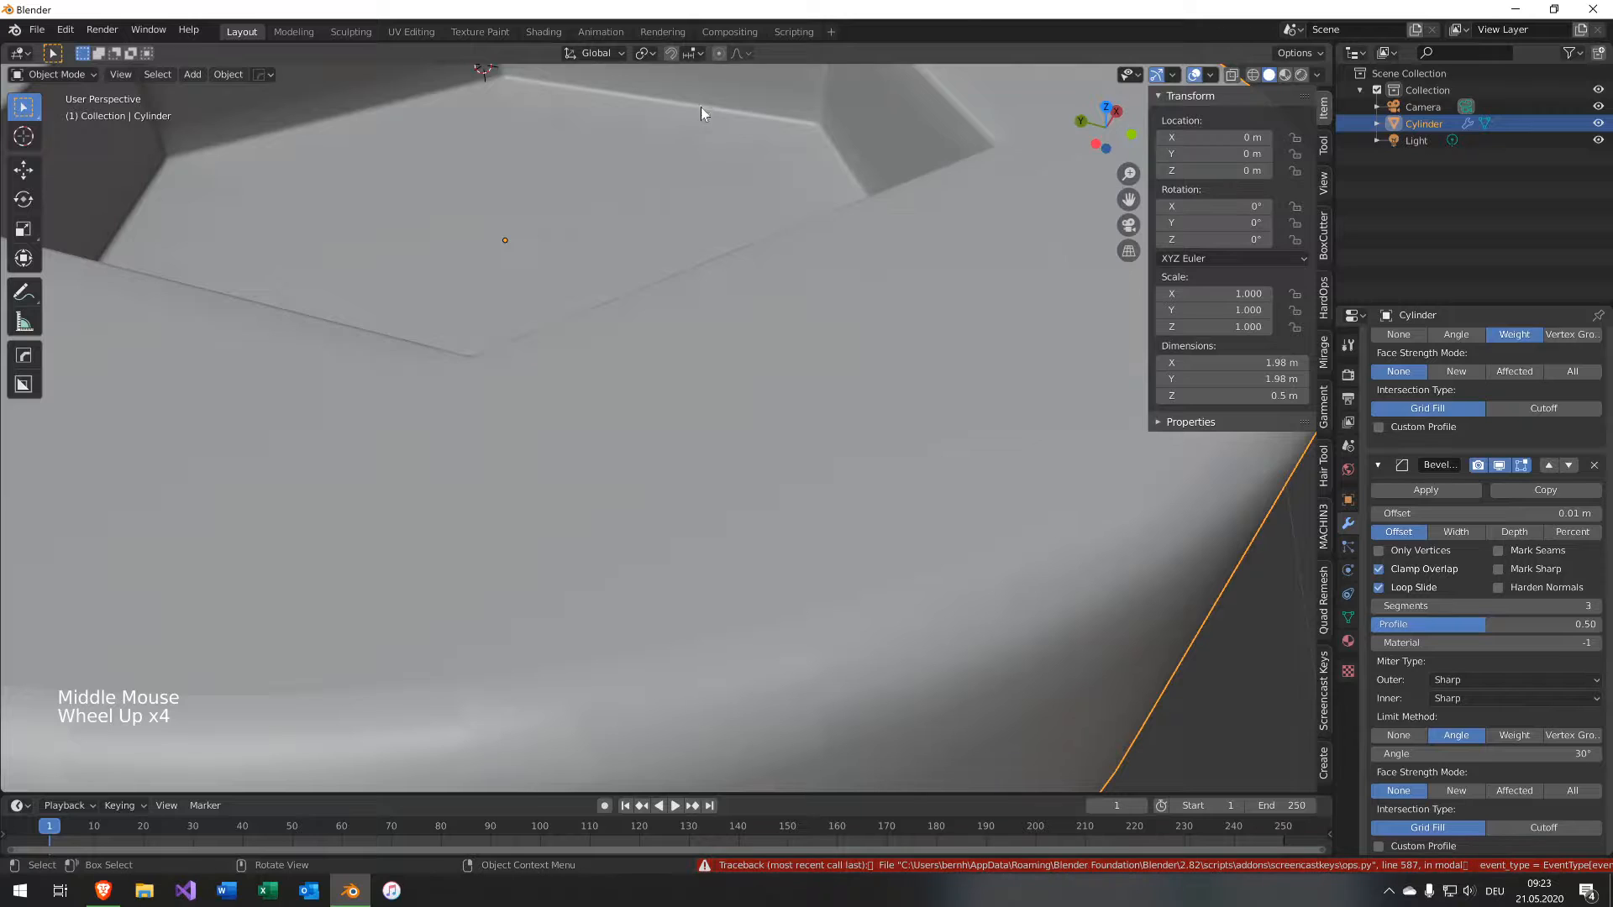
{"action": "middle_click_drag", "start_coordinate": [855, 168], "coordinate": [742, 457], "text": "shift"}
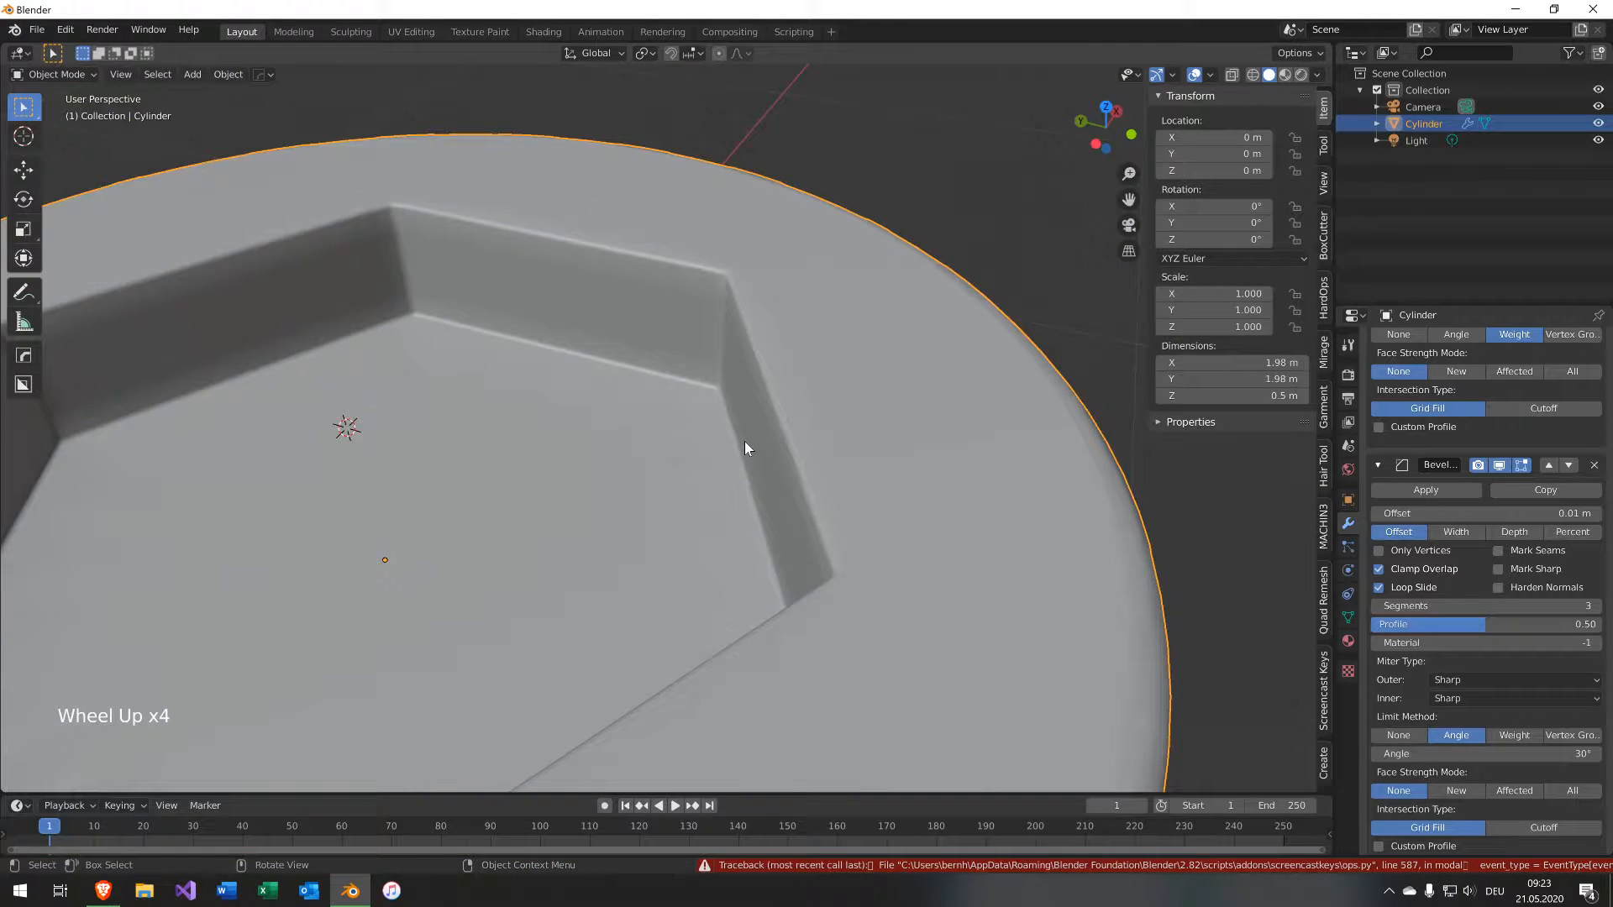
{"action": "scroll", "coordinate": [747, 529], "scroll_direction": "up", "scroll_amount": 4}
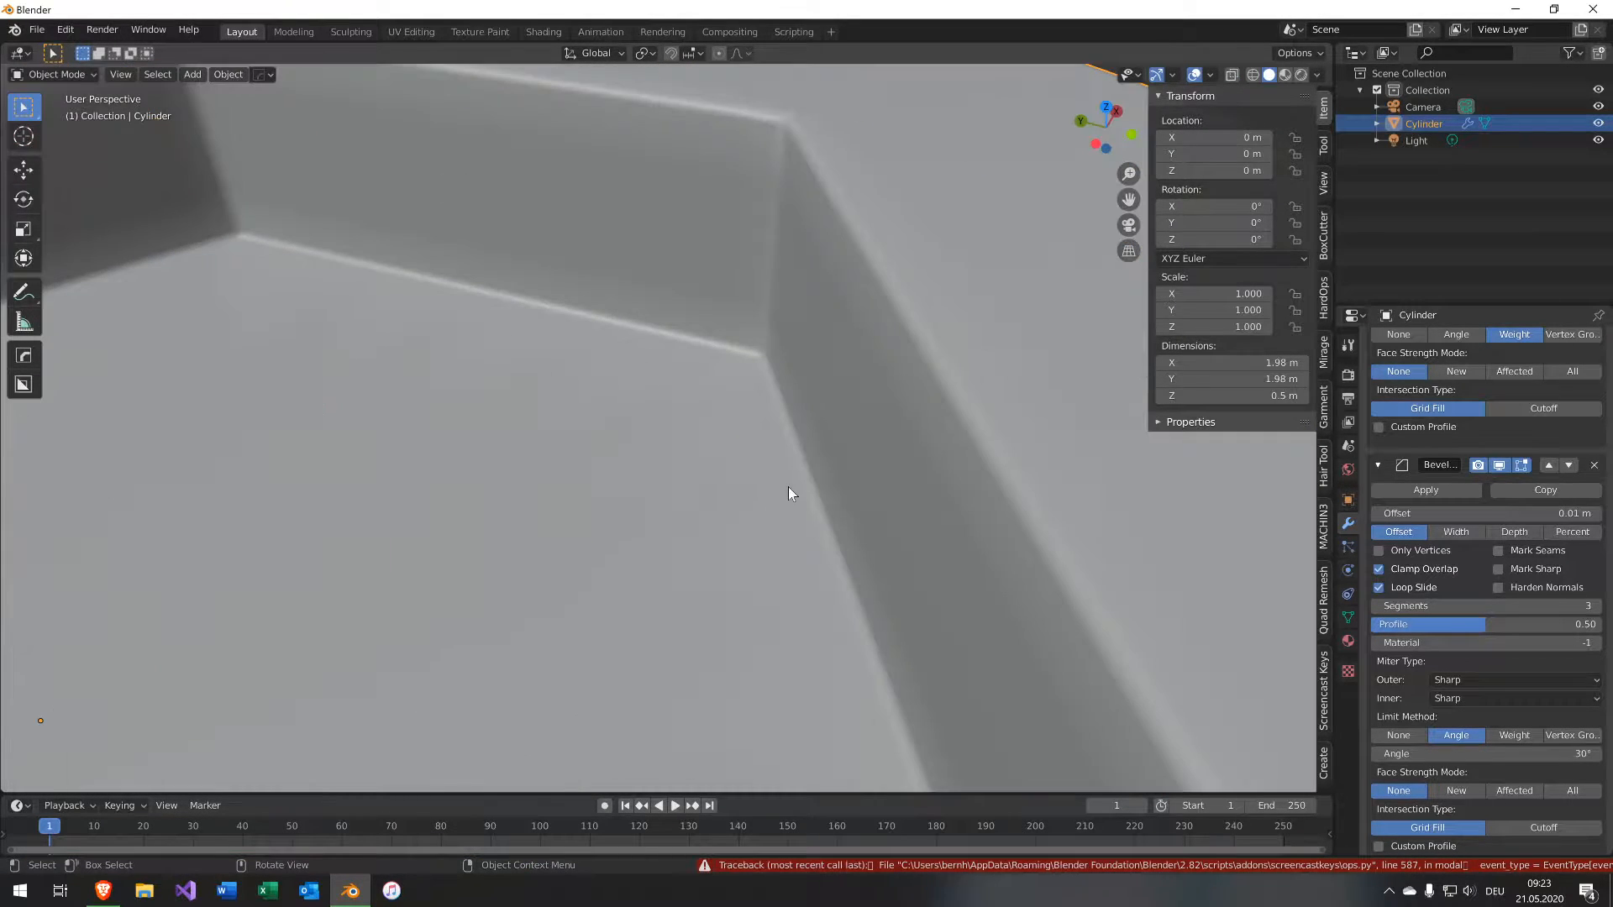
{"action": "middle_click_drag", "start_coordinate": [788, 486], "coordinate": [831, 464]}
{"action": "scroll", "coordinate": [832, 465], "scroll_direction": "down", "scroll_amount": 5}
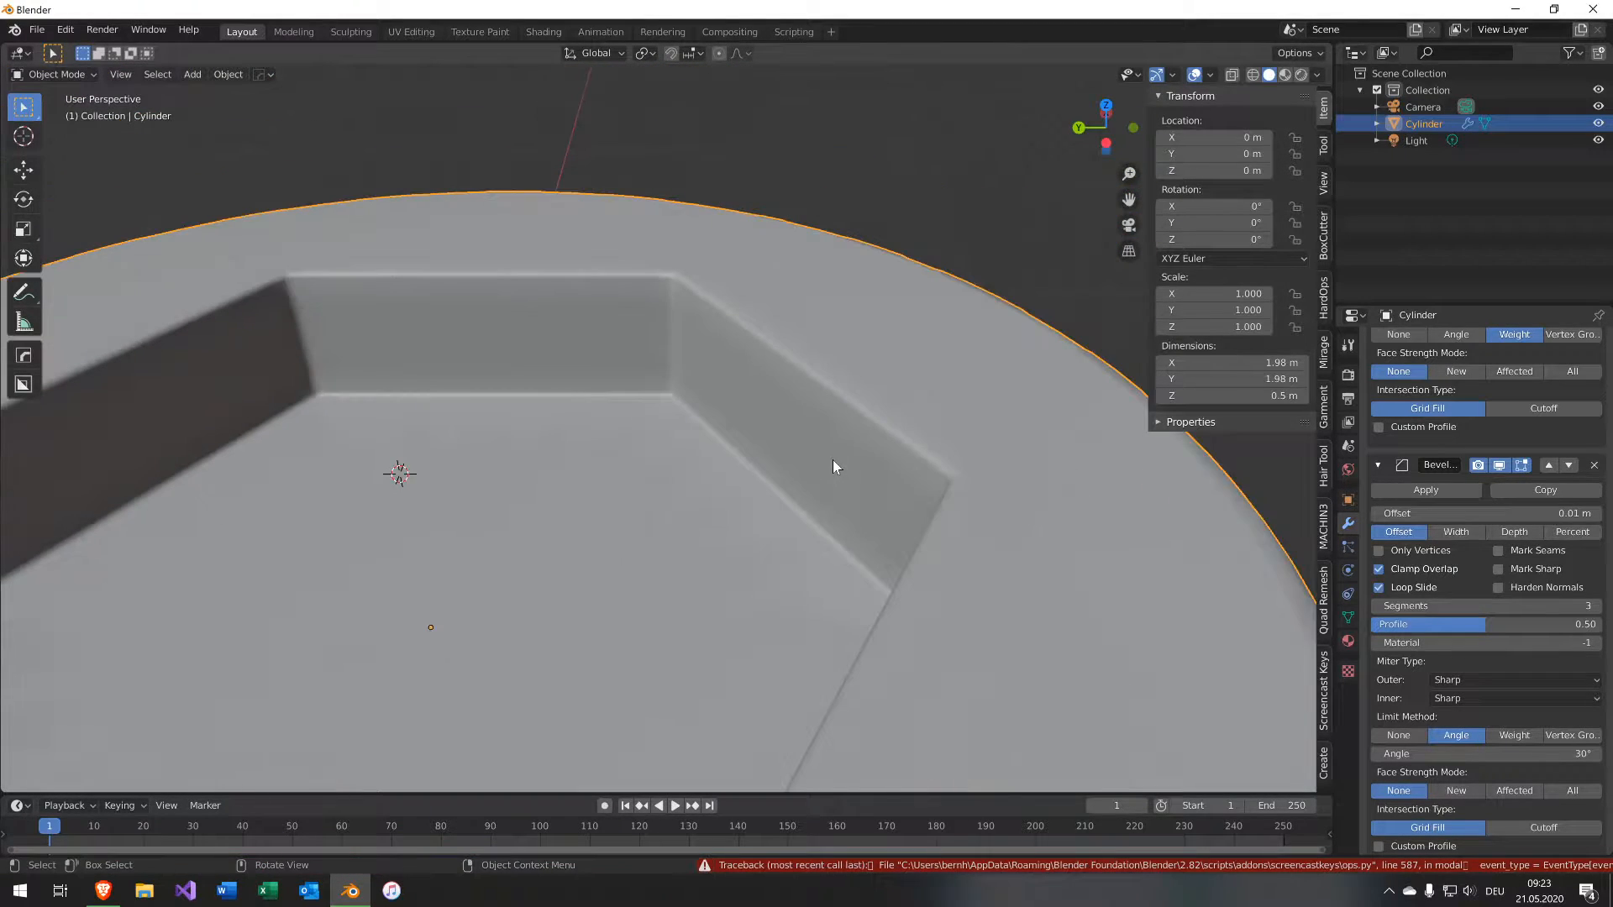
{"action": "scroll", "coordinate": [834, 462], "scroll_direction": "down", "scroll_amount": 3}
{"action": "middle_click_drag", "start_coordinate": [838, 465], "coordinate": [613, 488]}
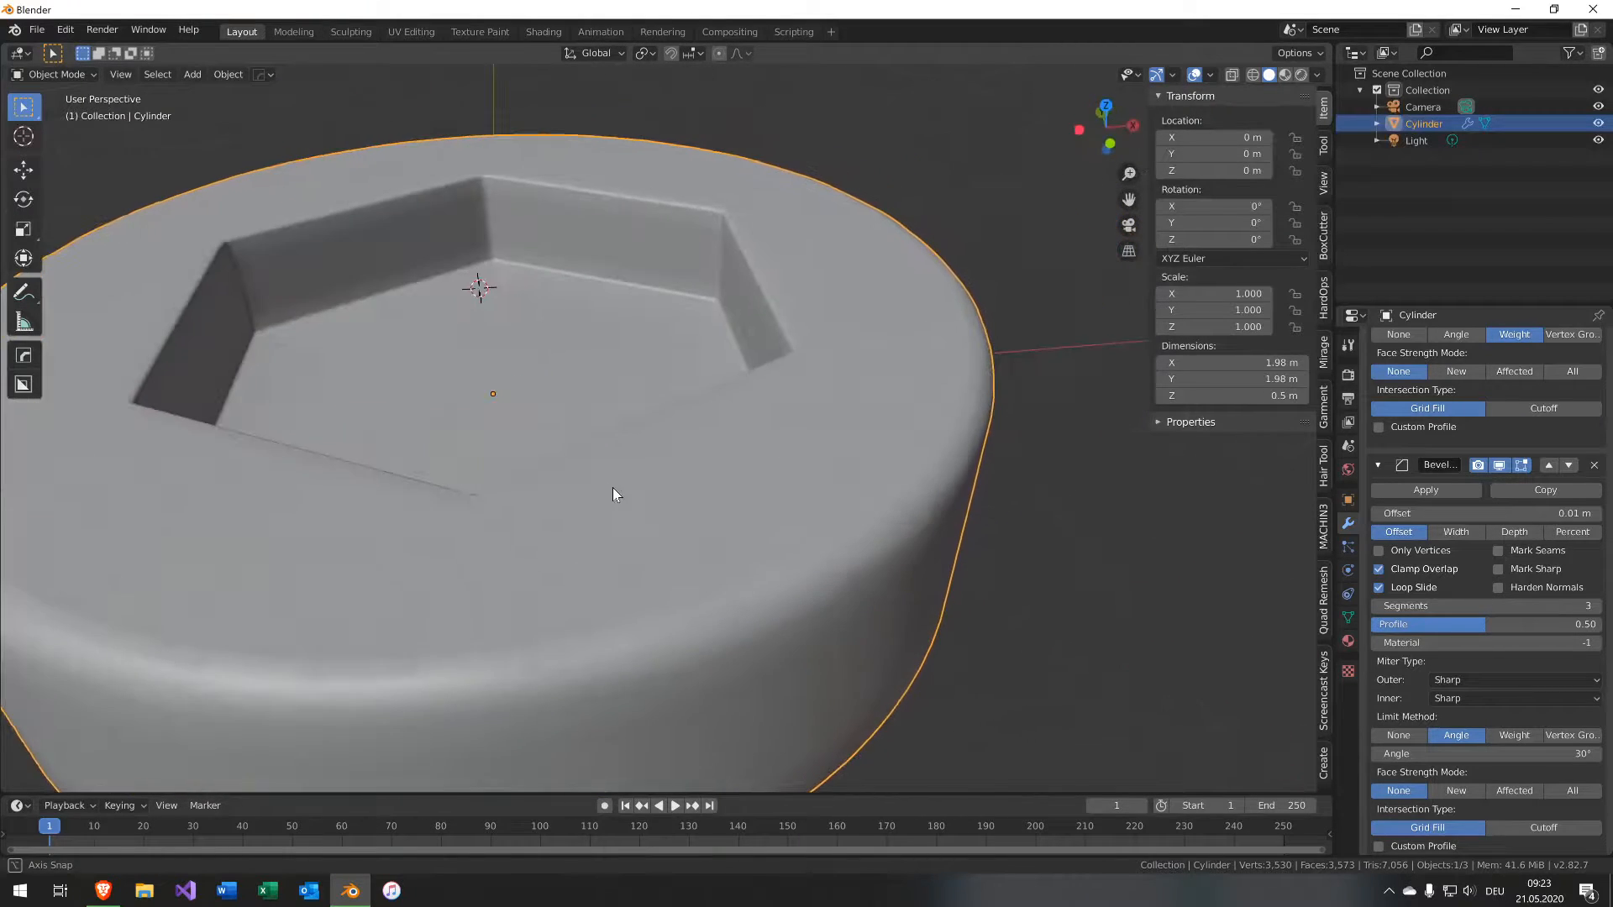
{"action": "scroll", "coordinate": [612, 487], "scroll_direction": "down", "scroll_amount": 3}
Snap the 3D cursor to the cap's center and add a circle with 24 vertices.
{"action": "key", "text": "shift+s"}
{"action": "left_click", "coordinate": [602, 564]}
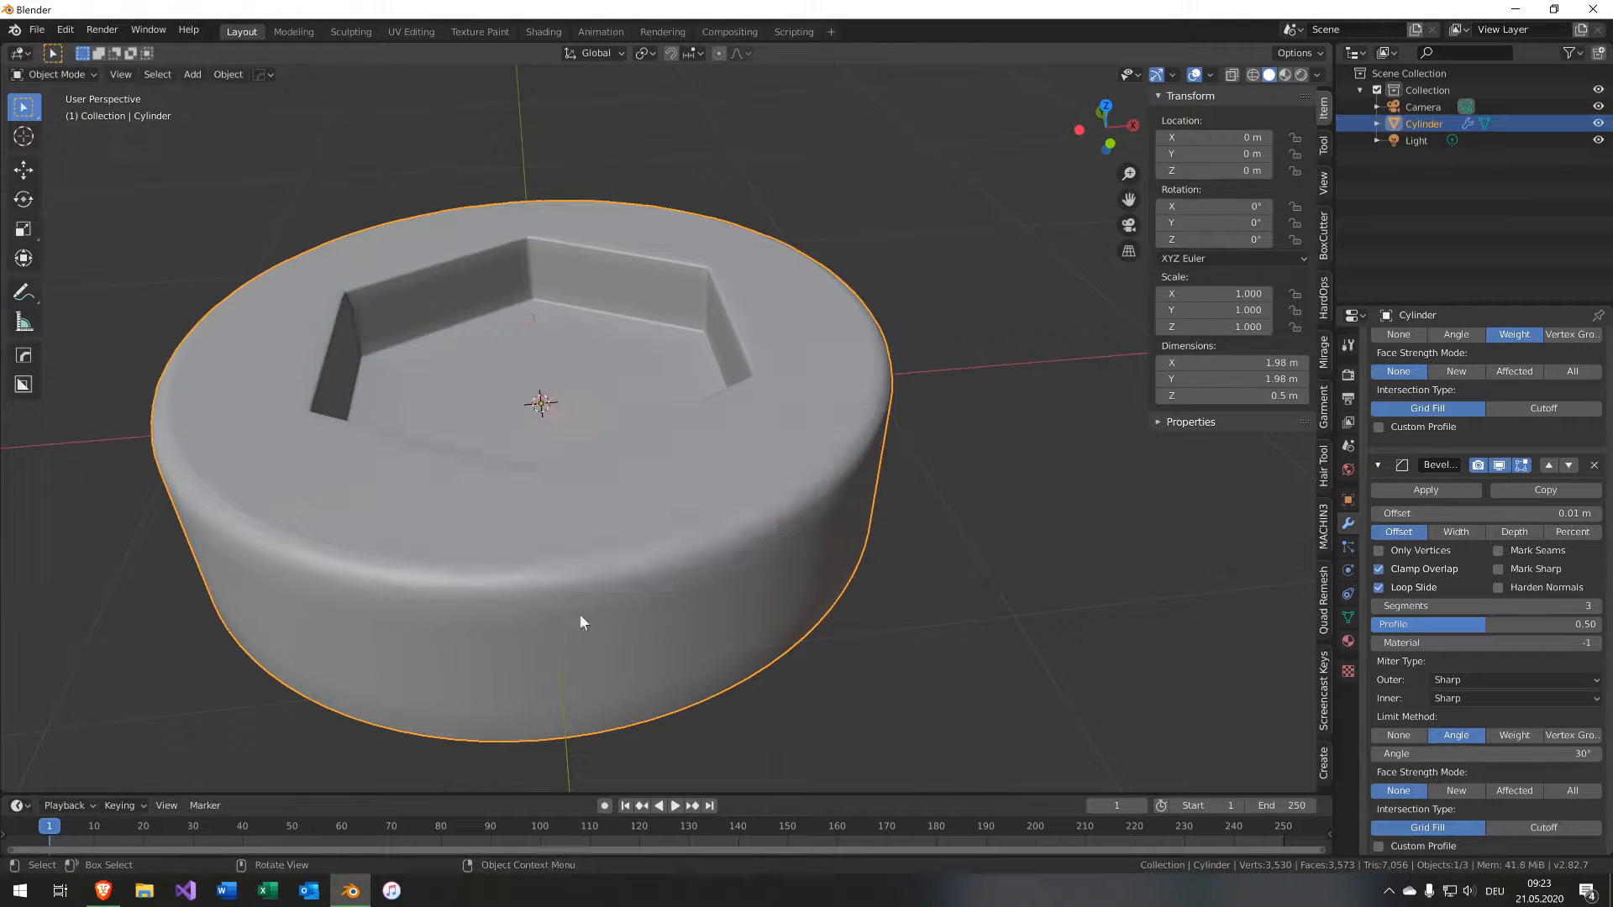
{"action": "key", "text": "shift+a"}
{"action": "mouse_move", "coordinate": [627, 550]}
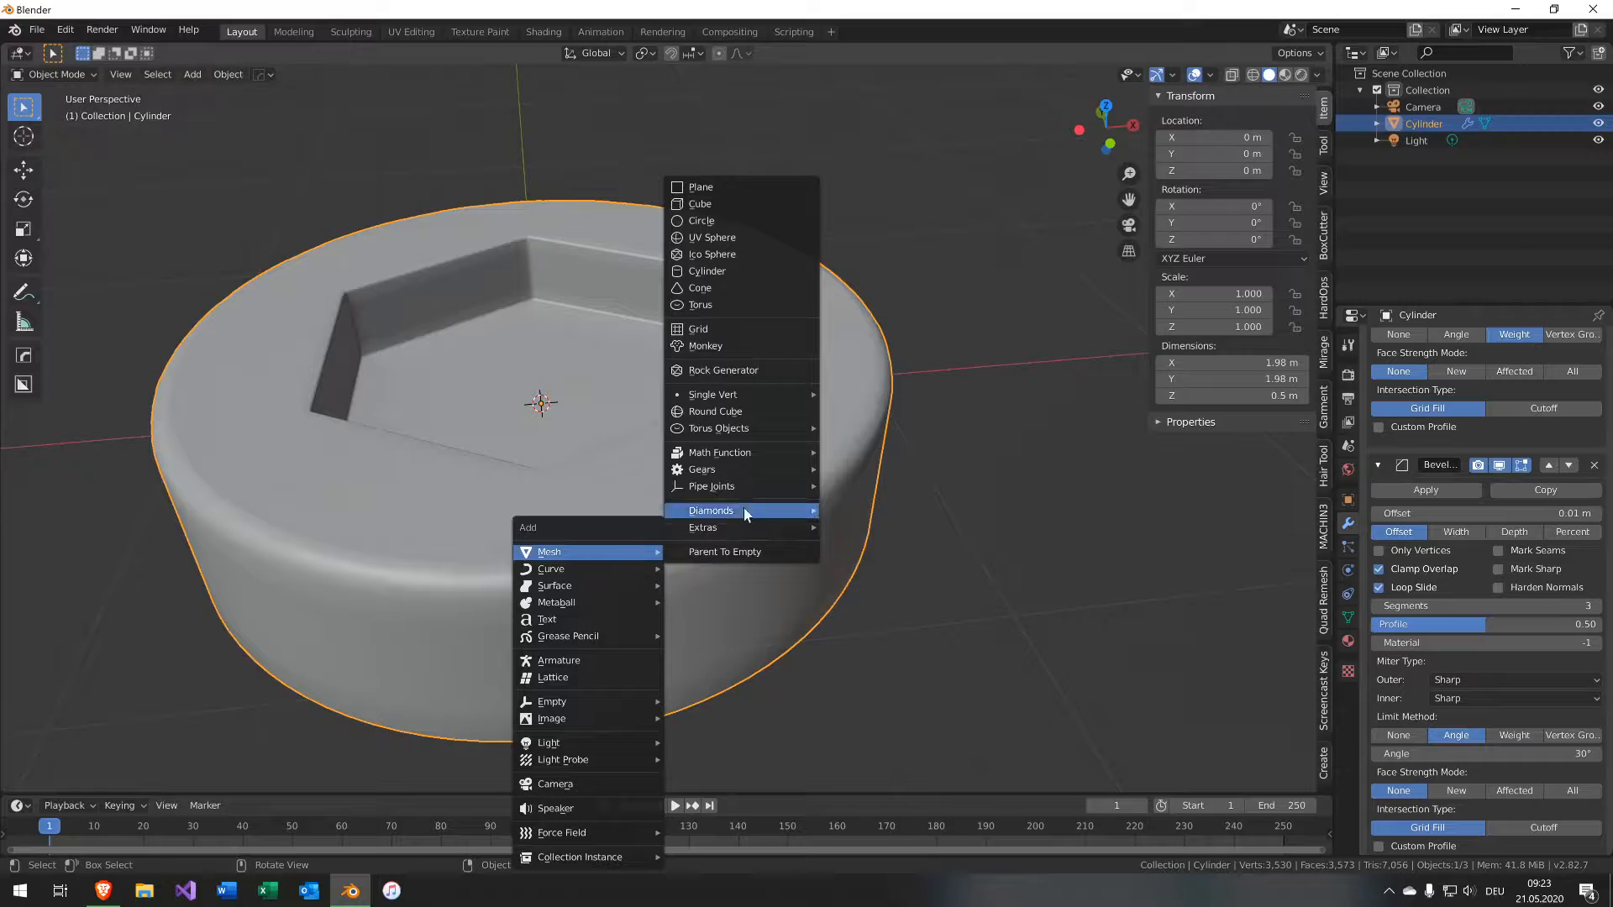
{"action": "left_click", "coordinate": [758, 220]}
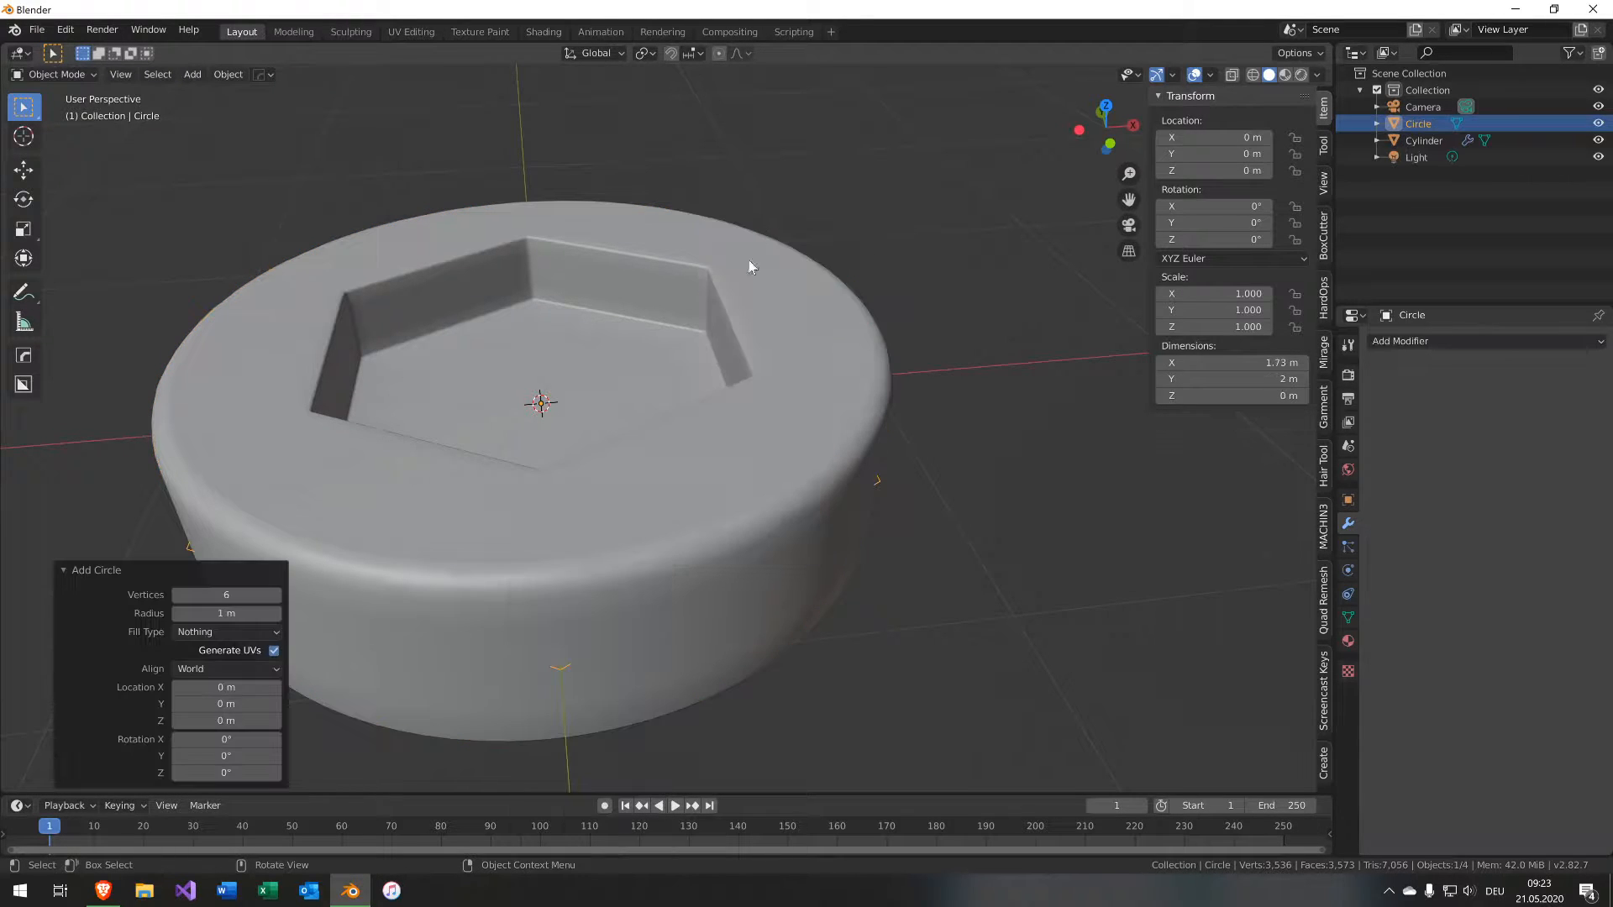
{"action": "double_click", "coordinate": [209, 595]}
{"action": "type", "text": "24"}
{"action": "key", "text": "Return"}
Copy the Subdivision modifier from the cylinder to the new circle.
{"action": "left_click", "coordinate": [774, 501], "text": "shift"}
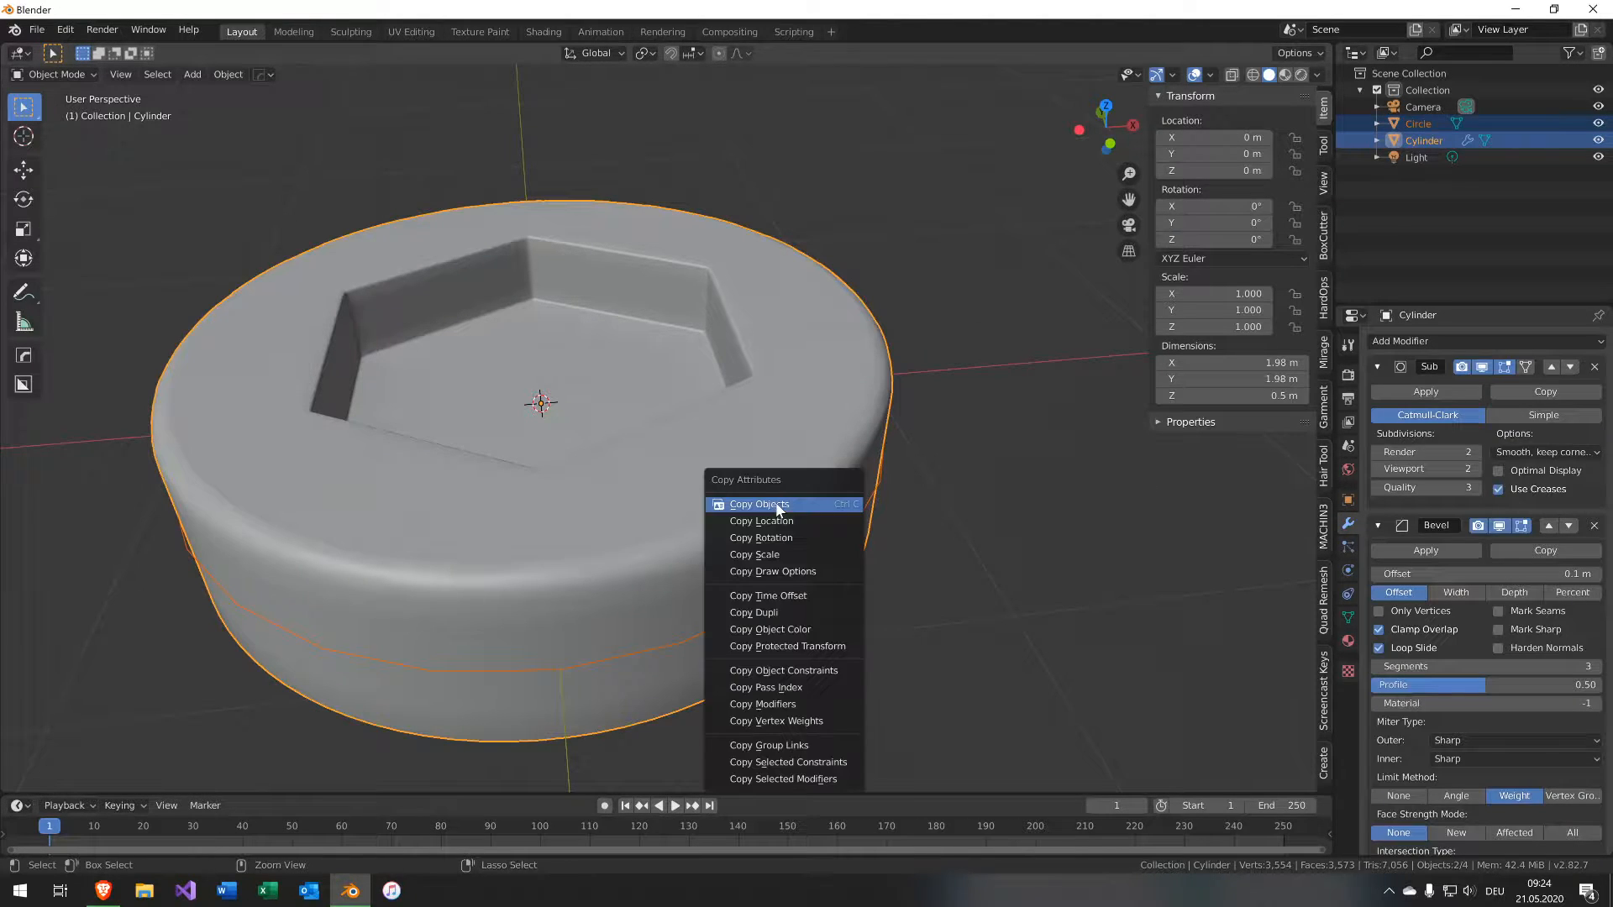
{"action": "key", "text": "ctrl+c"}
{"action": "left_click", "coordinate": [775, 784]}
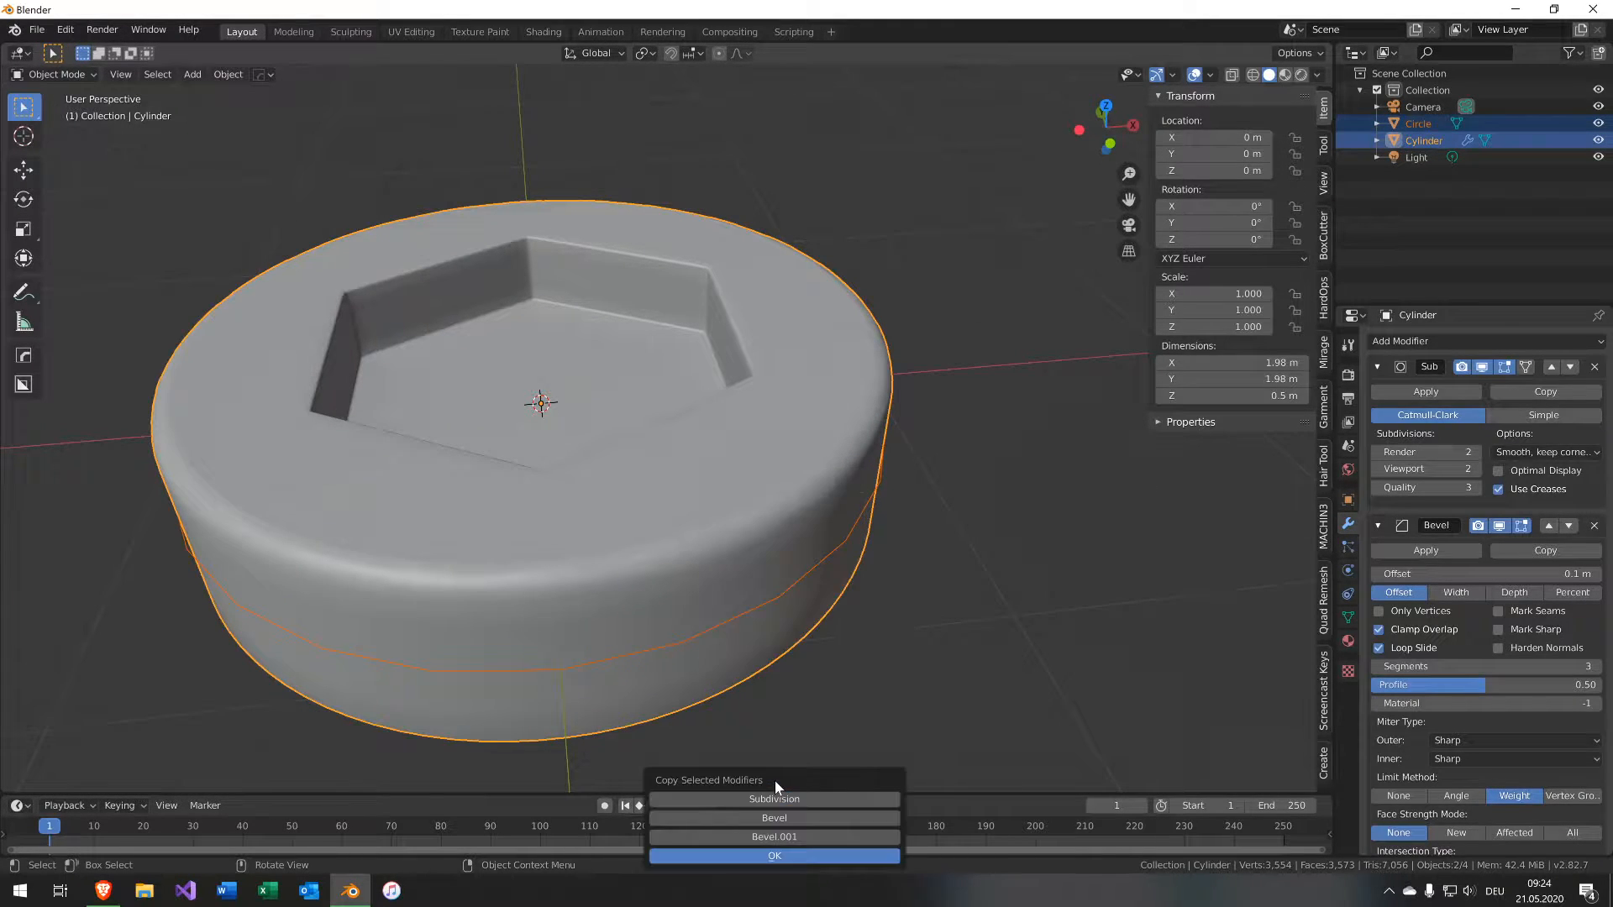
{"action": "left_click", "coordinate": [774, 800]}
{"action": "left_click", "coordinate": [801, 859]}
Confirm copying the Subdivision modifier, enter Edit Mode on the circle and extrude it upward about 0.24 m.
{"action": "middle_click_drag", "start_coordinate": [603, 704], "coordinate": [850, 561]}
{"action": "left_click", "coordinate": [850, 561]}
{"action": "key", "text": "Tab"}
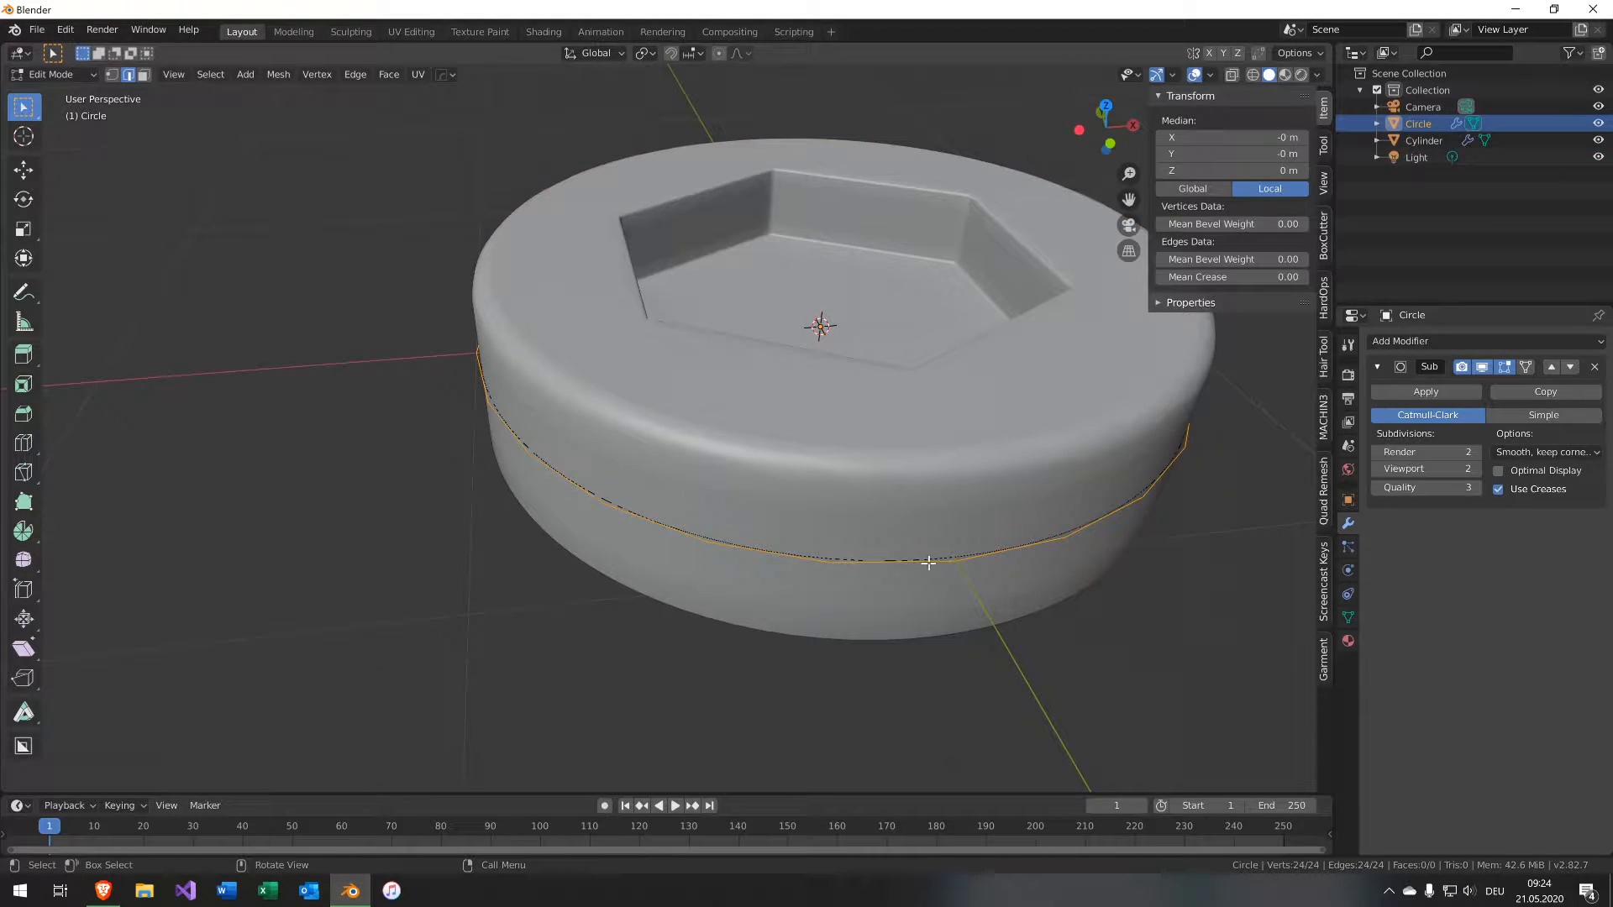
{"action": "key", "text": "e"}
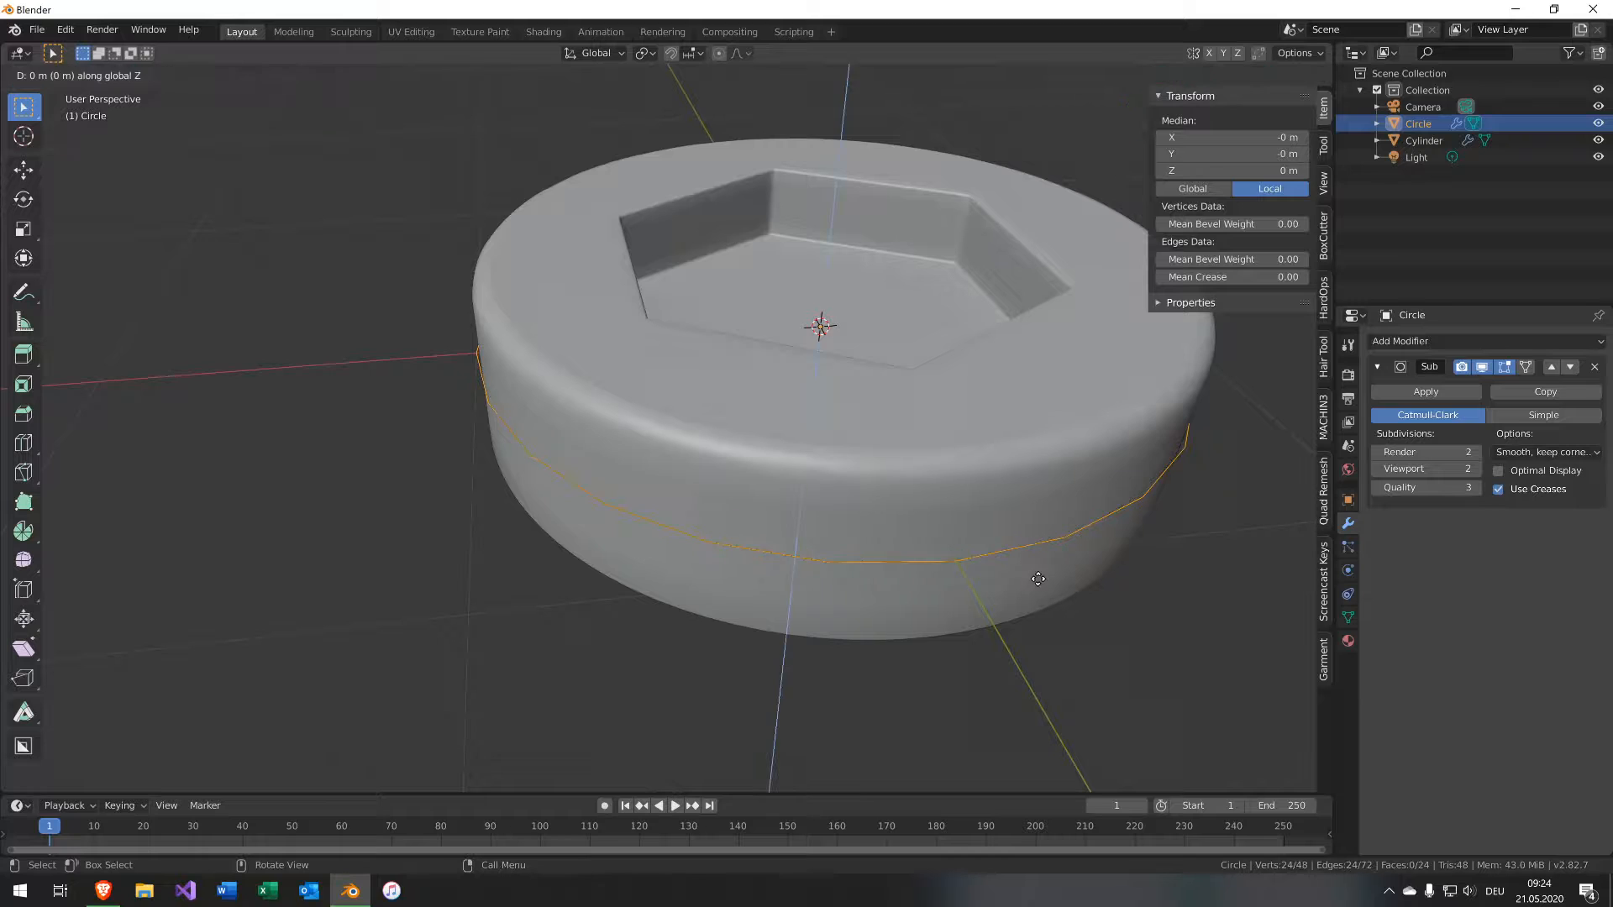
{"action": "left_click", "coordinate": [1048, 503]}
In front view, extrude the circle's top loop upward again by about 0.009 m.
{"action": "key", "text": "KP_1"}
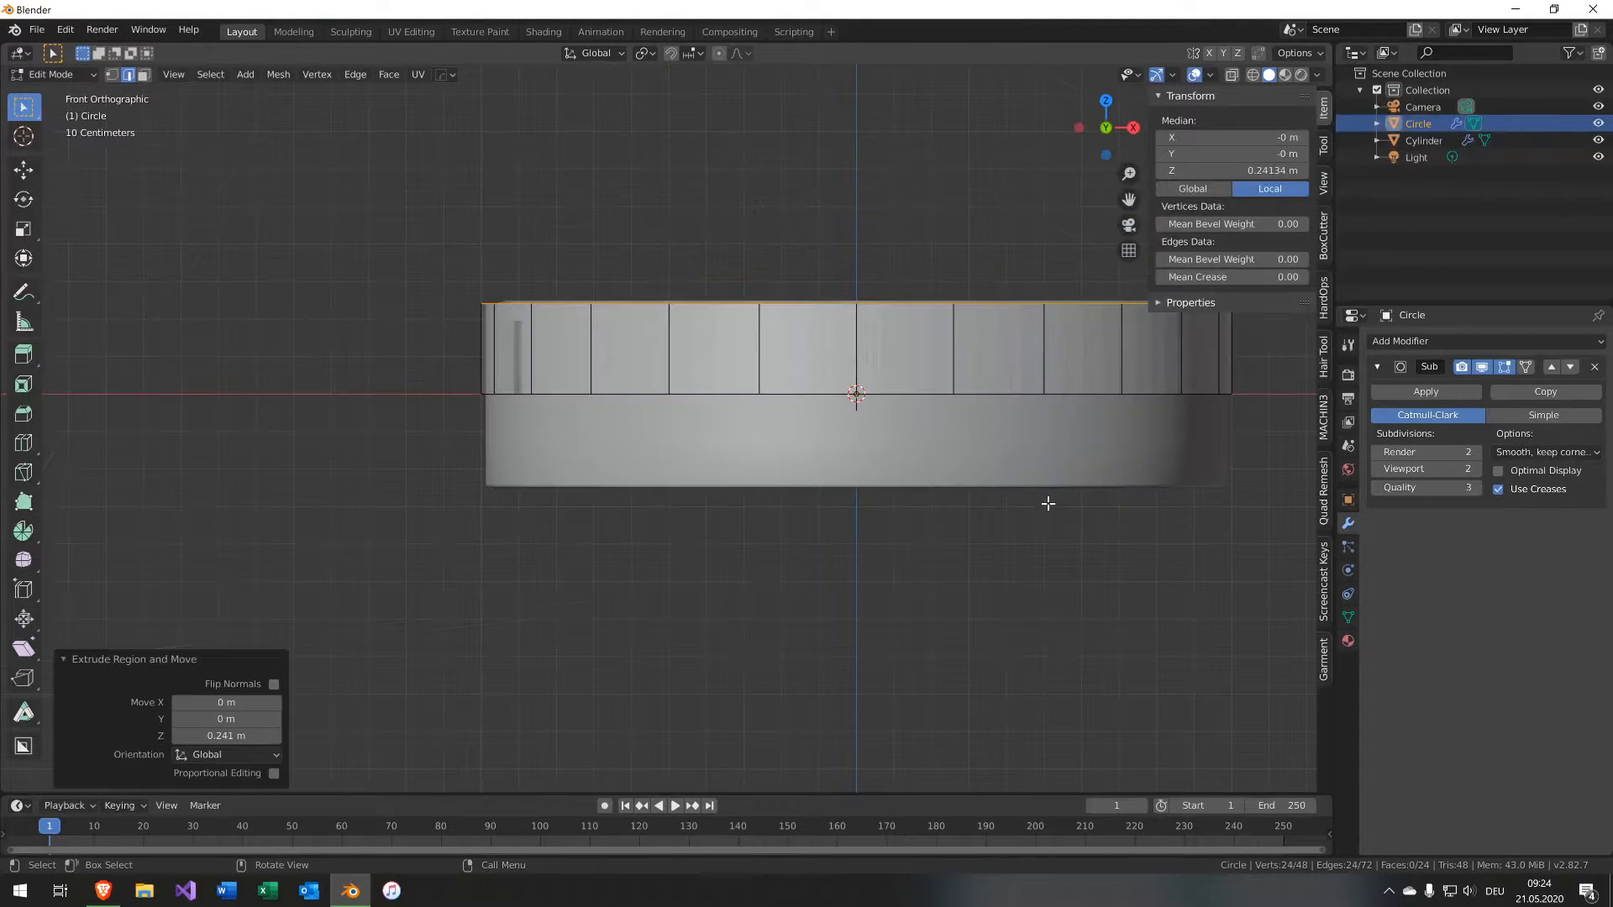
{"action": "scroll", "coordinate": [936, 449], "scroll_direction": "up", "scroll_amount": 1}
{"action": "middle_click_drag", "start_coordinate": [939, 405], "coordinate": [831, 508], "text": "shift"}
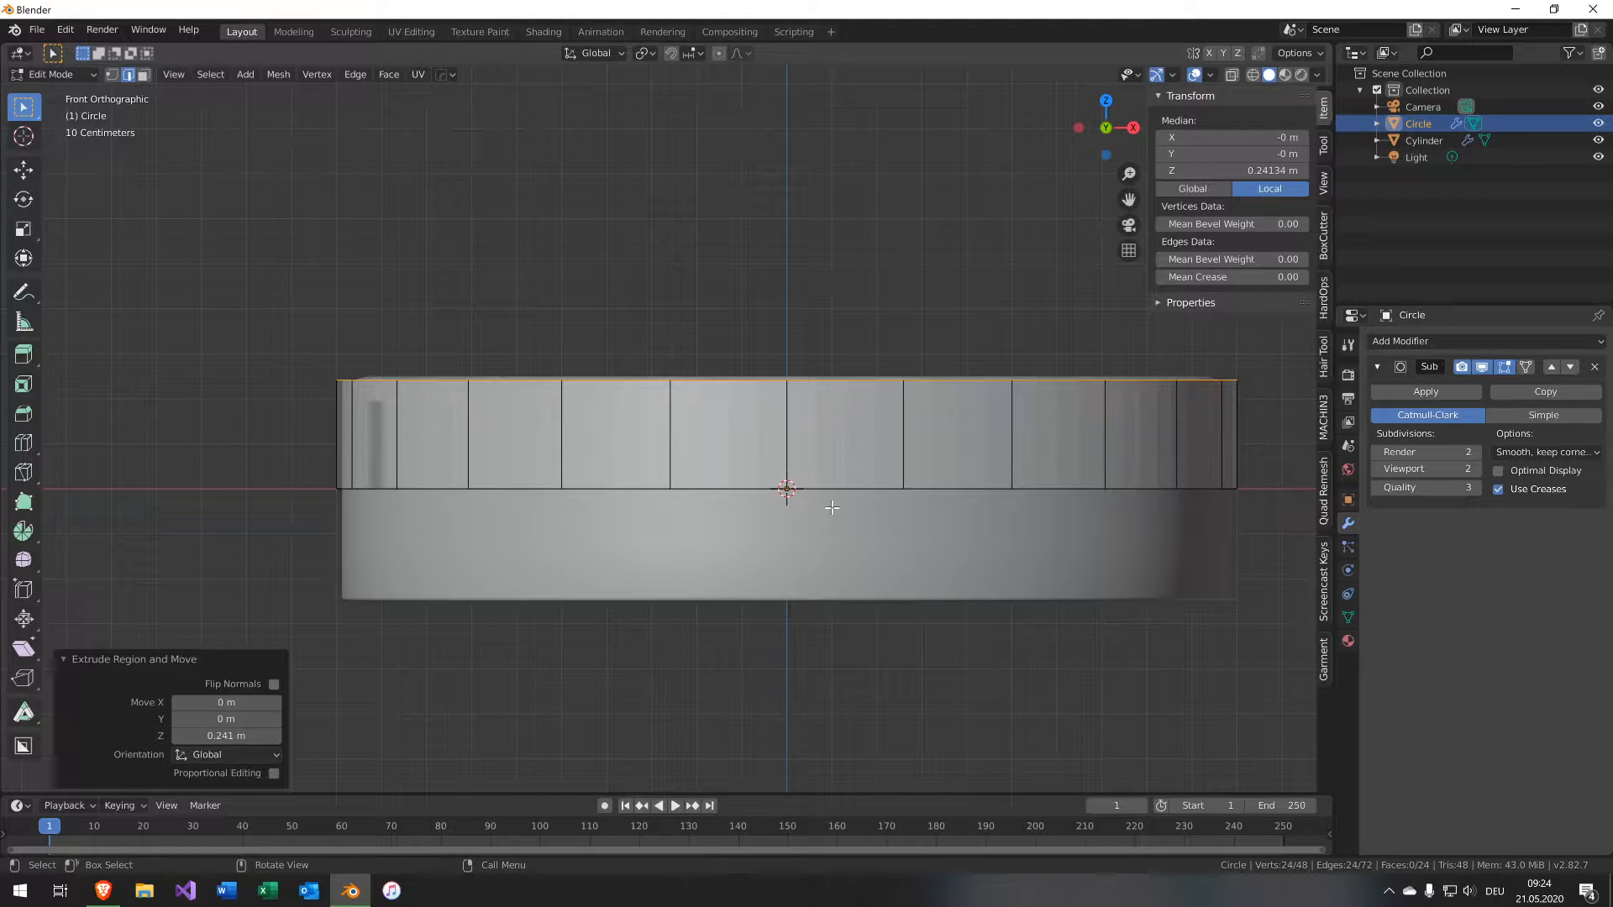
{"action": "key", "text": "e"}
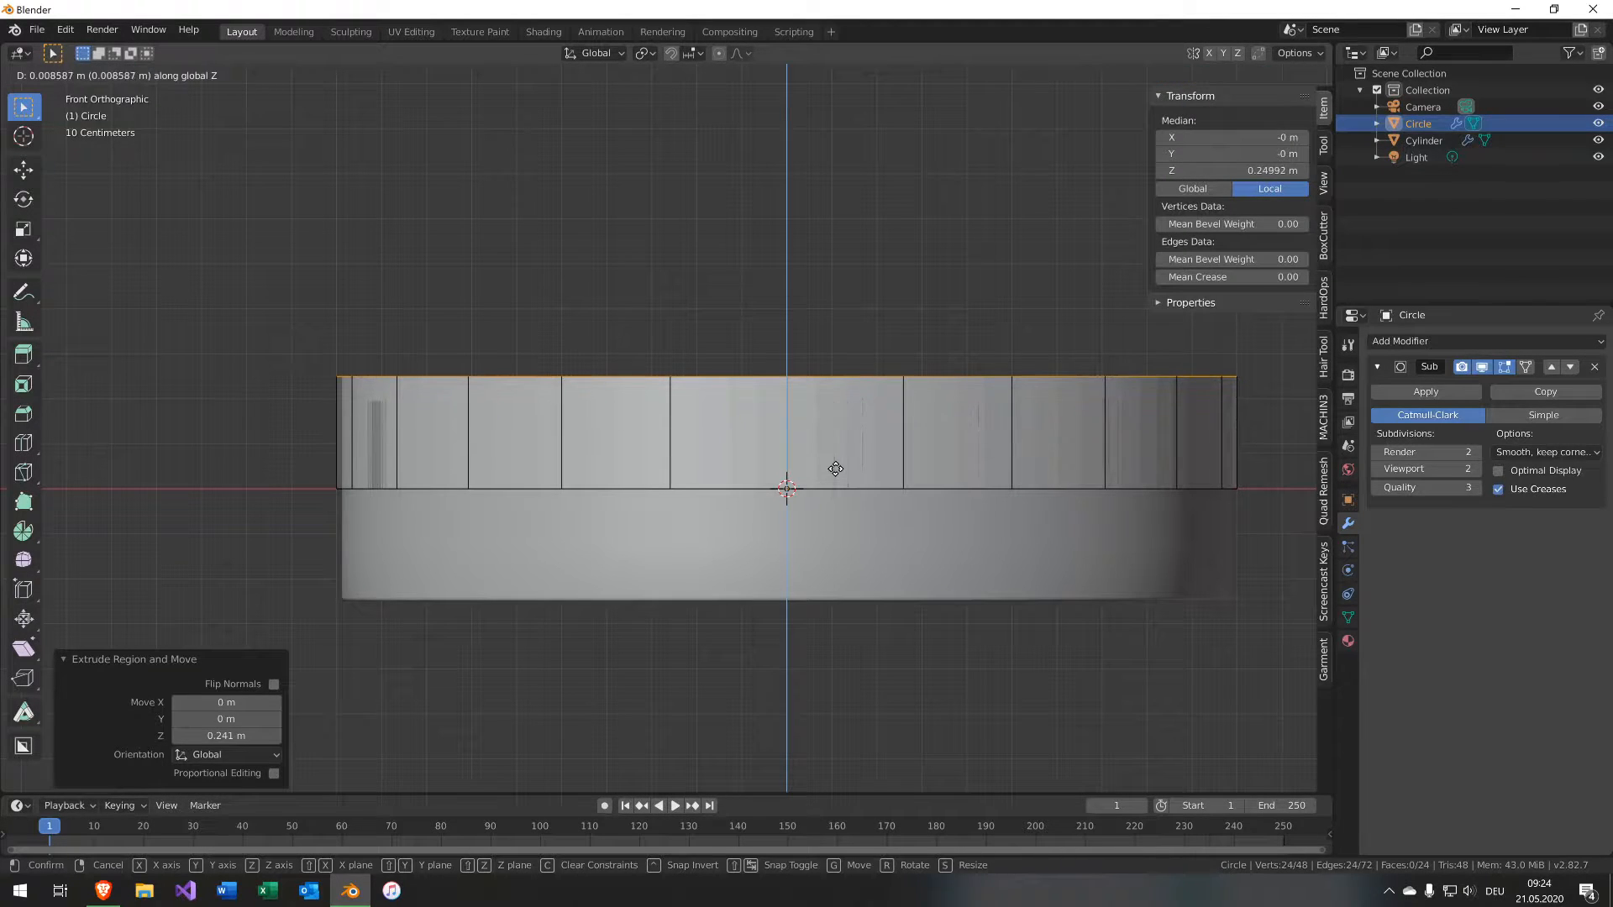
{"action": "left_click", "coordinate": [835, 465]}
{"action": "mouse_move", "coordinate": [835, 465]}
{"action": "middle_mouse_down"}
{"action": "mouse_move", "coordinate": [798, 472]}
{"action": "mouse_move", "coordinate": [809, 480]}
{"action": "middle_mouse_up"}
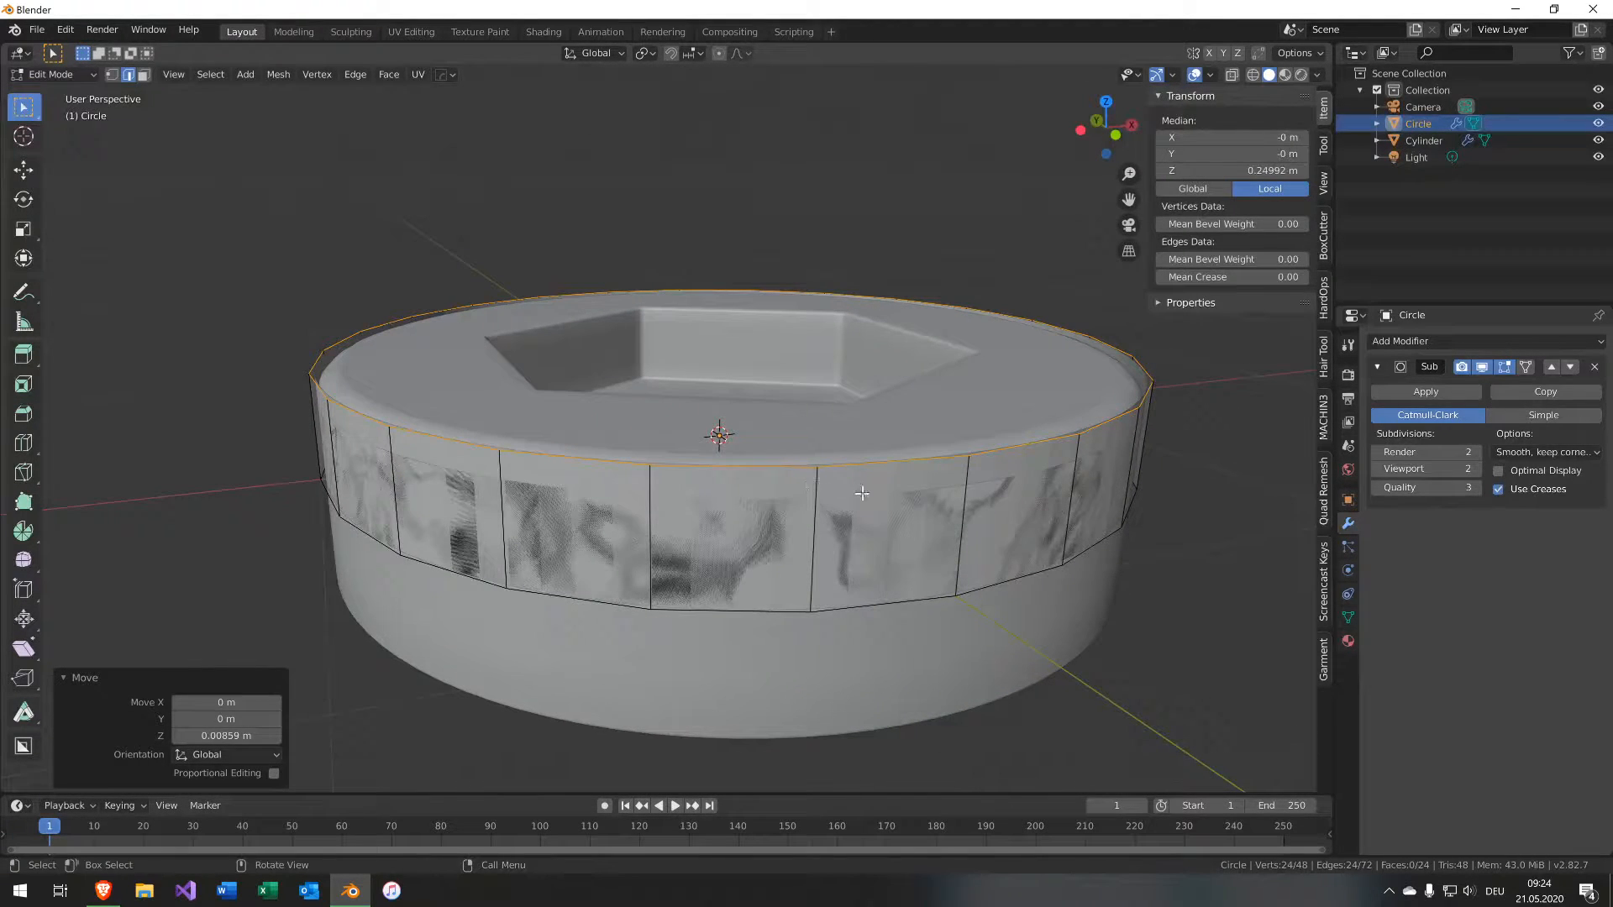
Extrude the top loop and scale it outward by about 1.22 to form a flange, then leave Edit Mode.
{"action": "key", "text": "e"}
{"action": "key", "text": "s"}
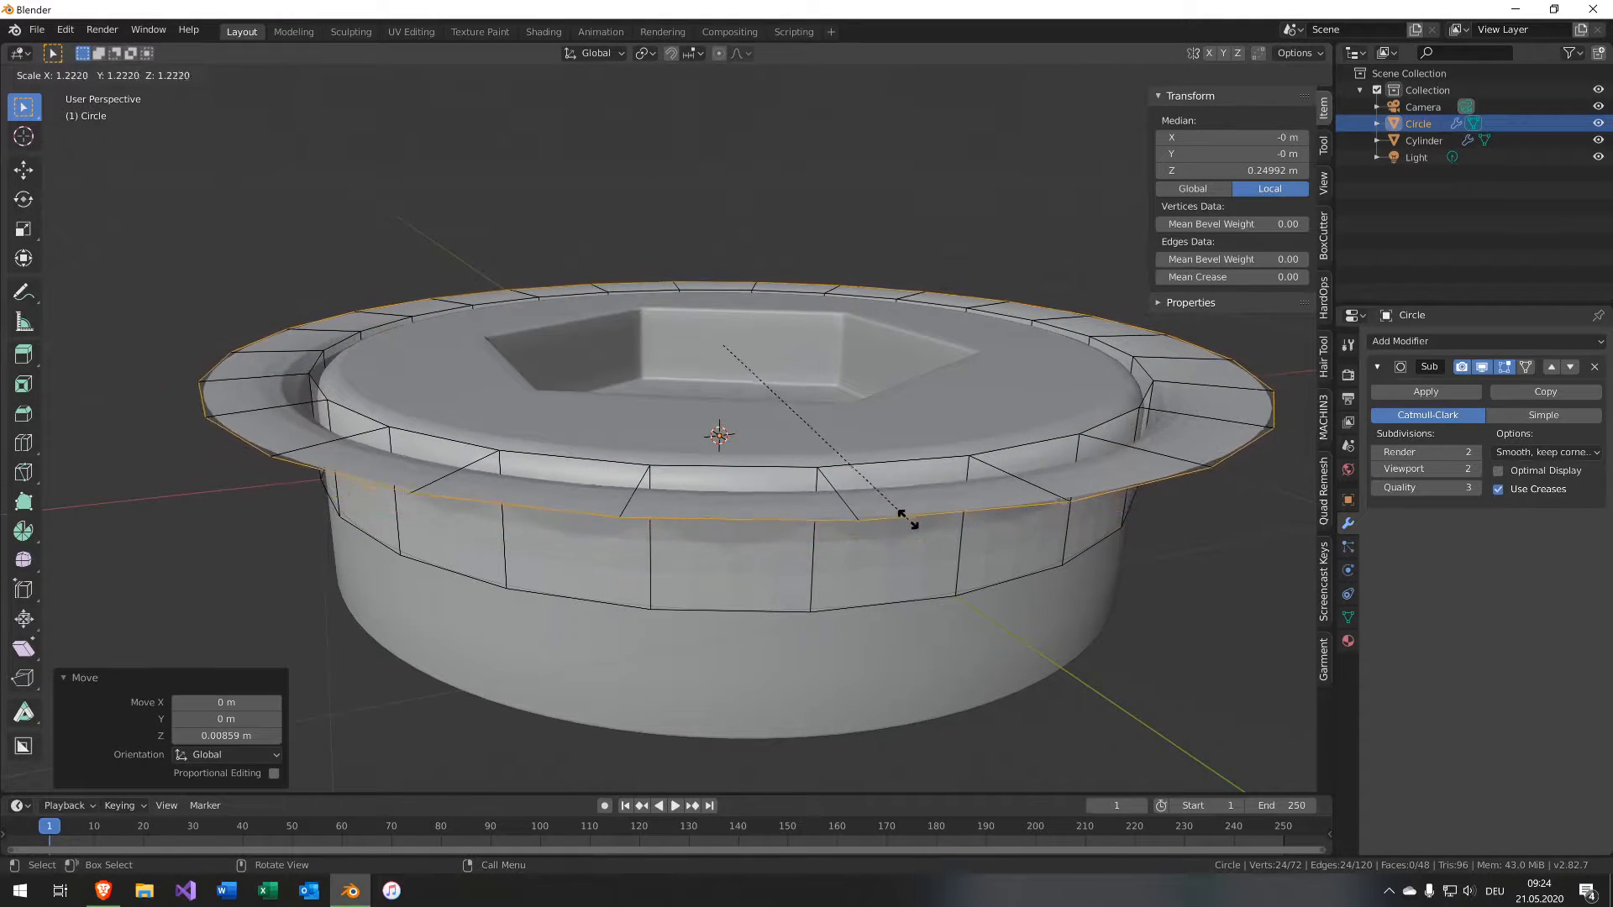
{"action": "left_click", "coordinate": [900, 513]}
{"action": "middle_click_drag", "start_coordinate": [900, 513], "coordinate": [987, 498]}
{"action": "key", "text": "Tab"}
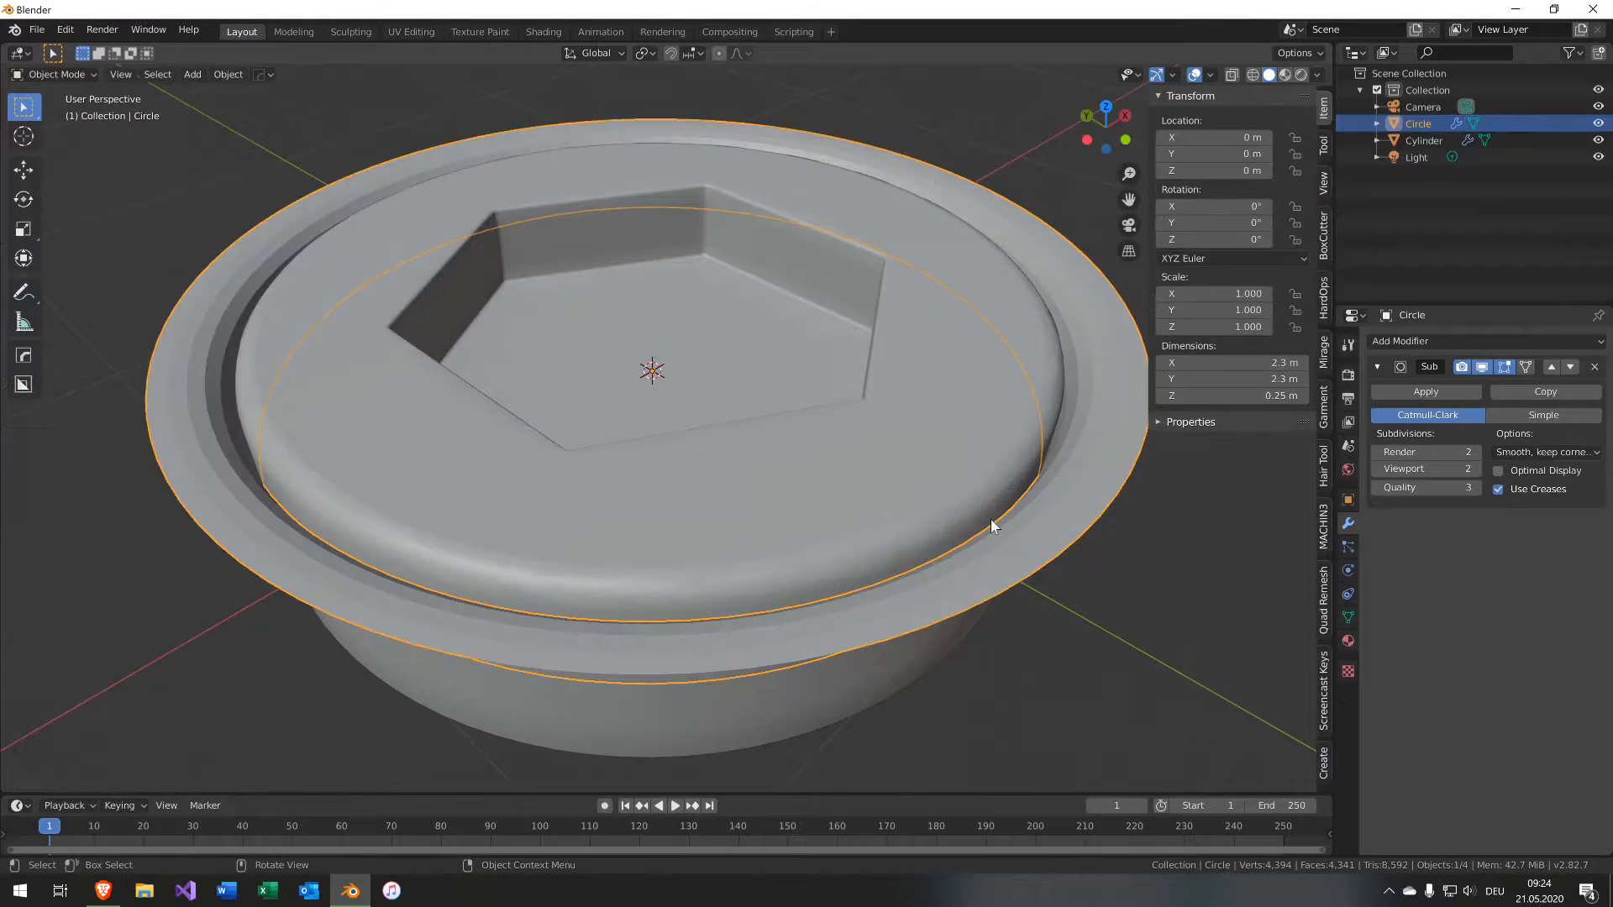
Apply Shade Smooth to the ring object.
{"action": "key", "text": "F3"}
{"action": "type", "text": "shade sm"}
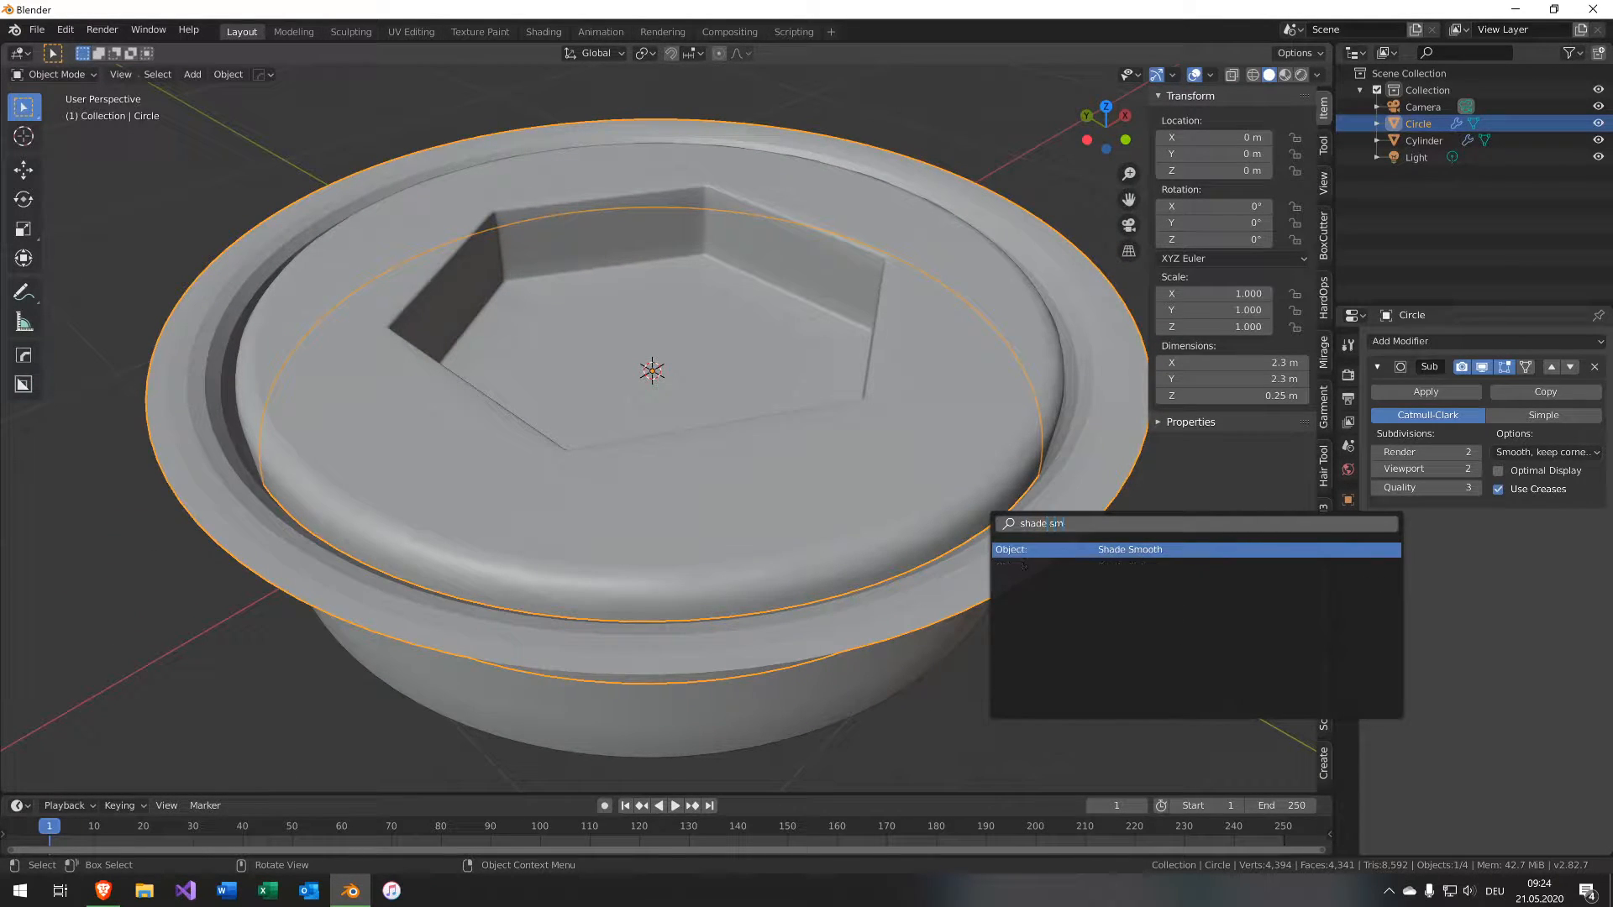
{"action": "key", "text": "Return"}
{"action": "middle_click_drag", "start_coordinate": [738, 551], "coordinate": [808, 489]}
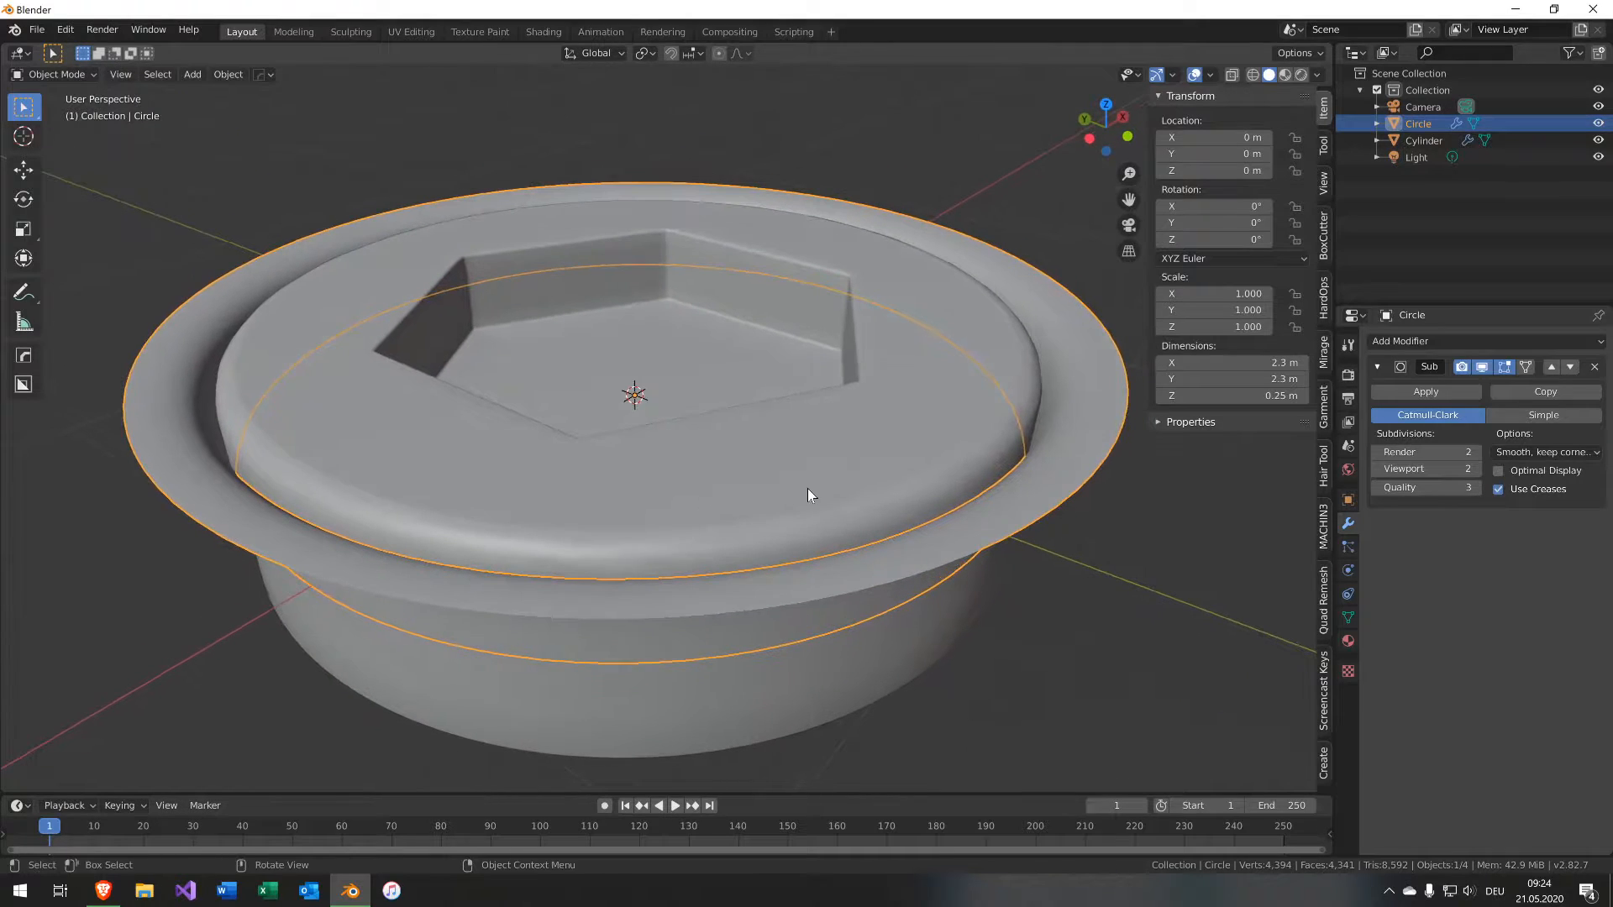
Enter Edit Mode on the ring and show face normals in the viewport overlays.
{"action": "key", "text": "Tab"}
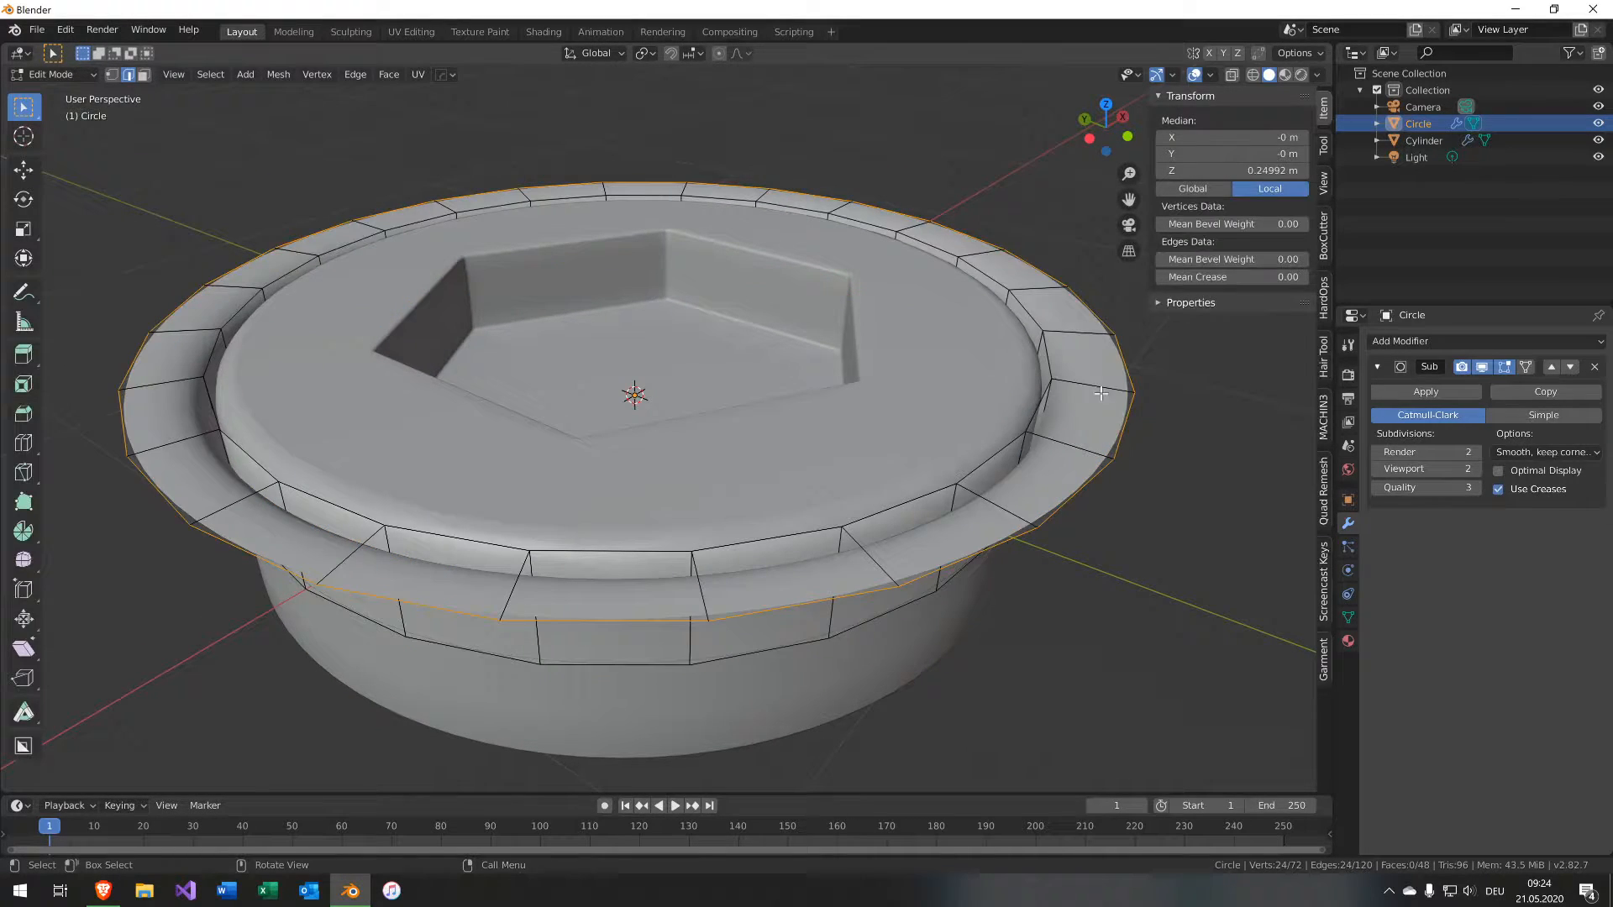
{"action": "left_click", "coordinate": [1211, 74]}
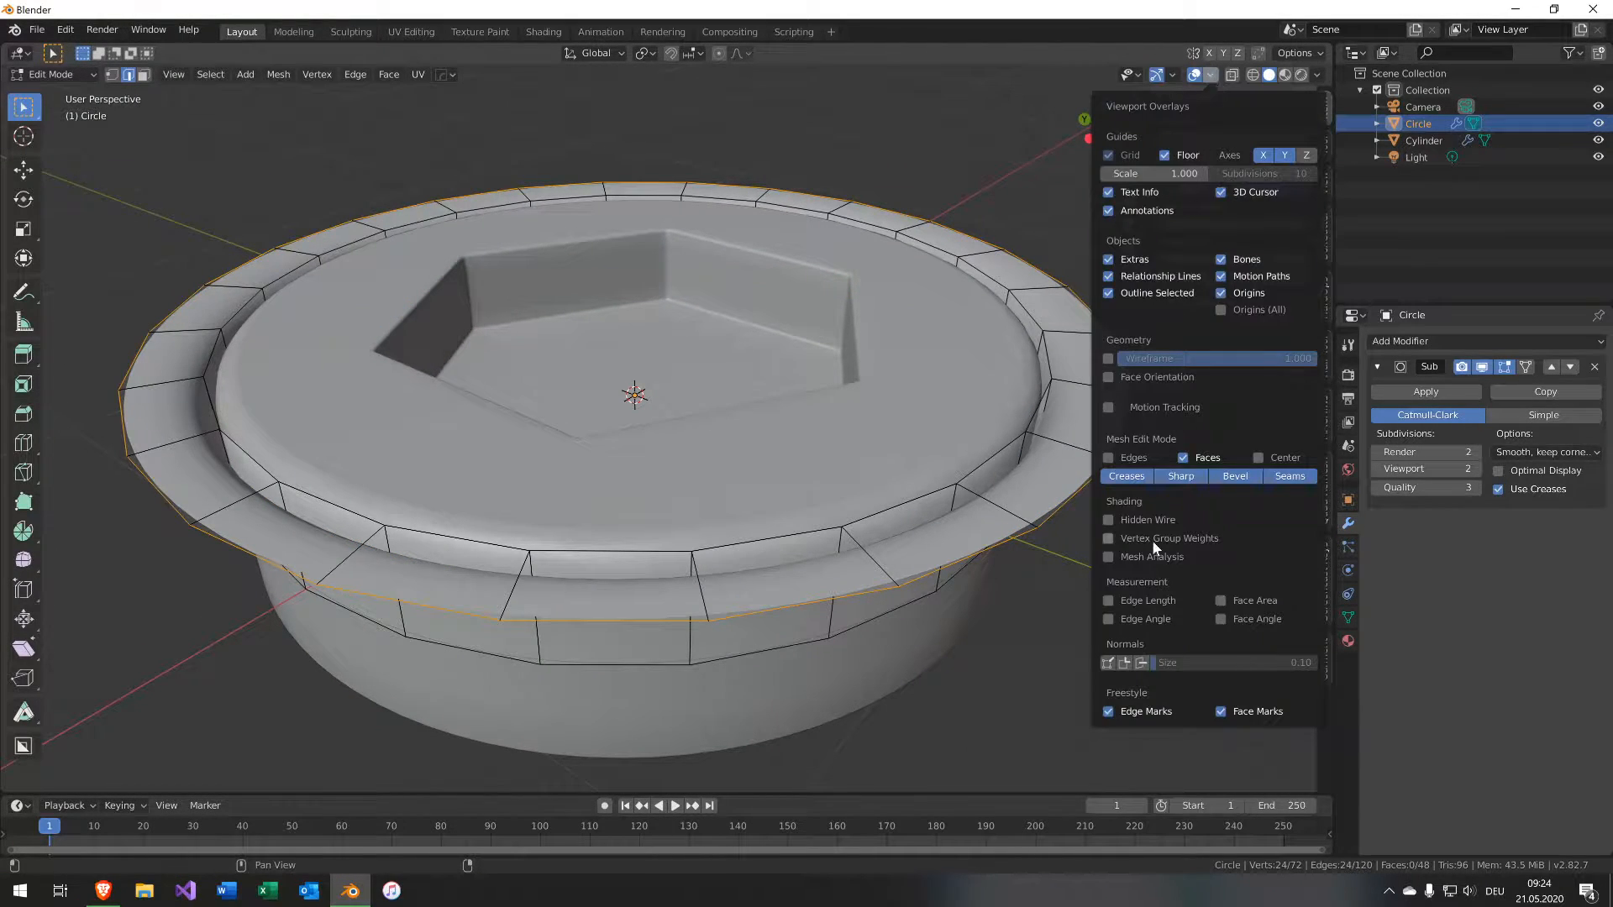
{"action": "middle_click_drag", "start_coordinate": [1008, 572], "coordinate": [1010, 476]}
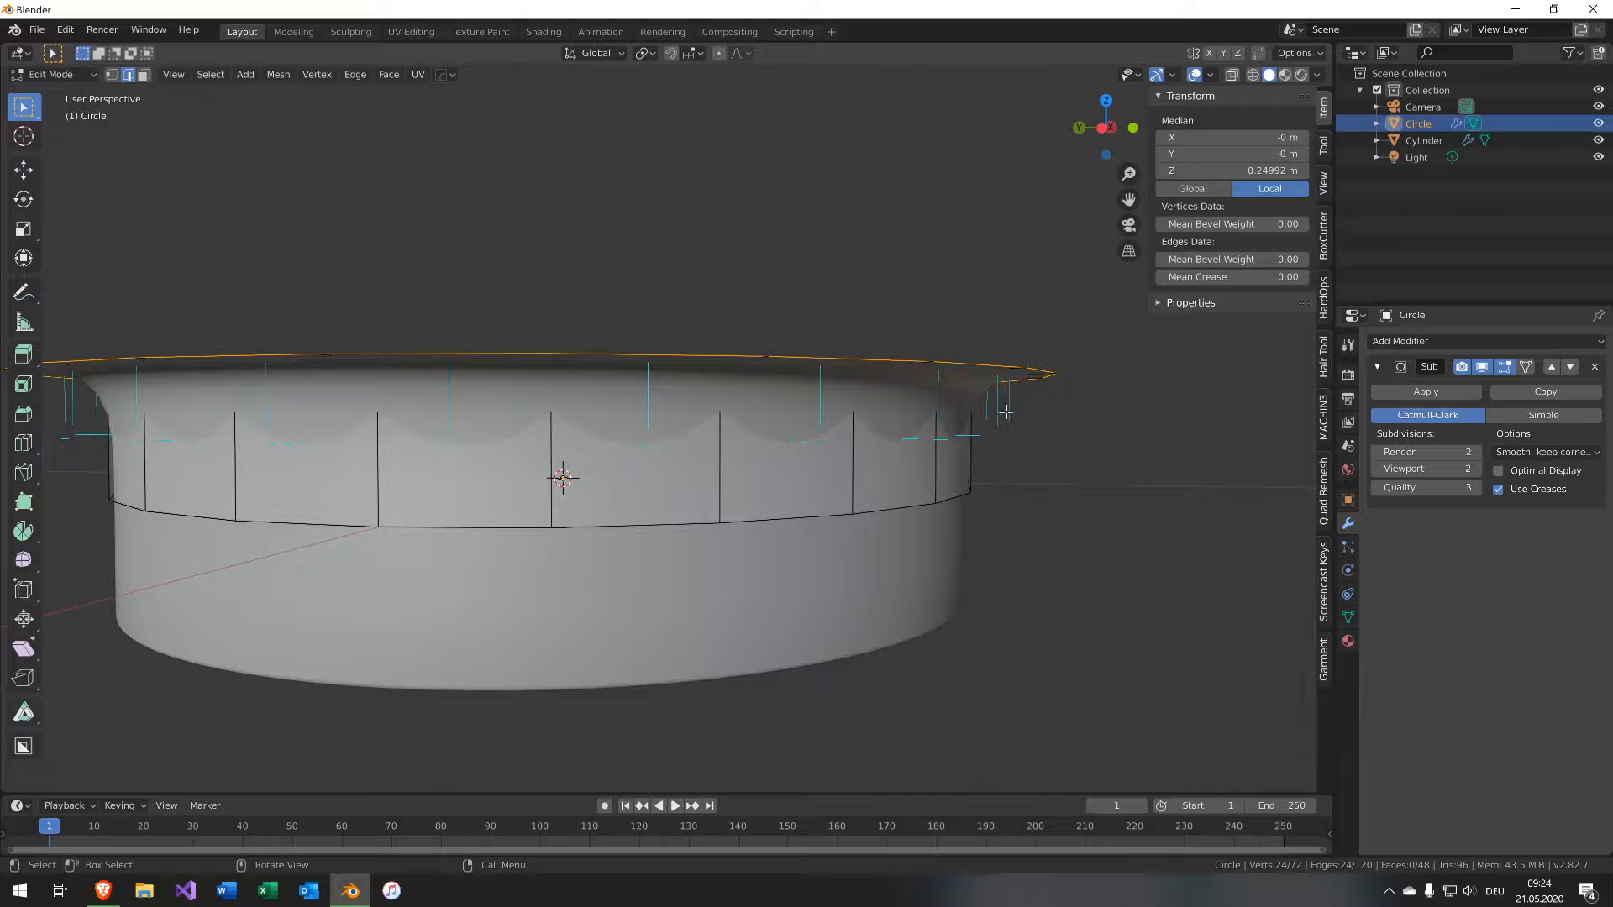
Select all of the ring's geometry and flip its normals.
{"action": "key", "text": "a"}
{"action": "key", "text": "F3"}
{"action": "type", "text": "flip nor"}
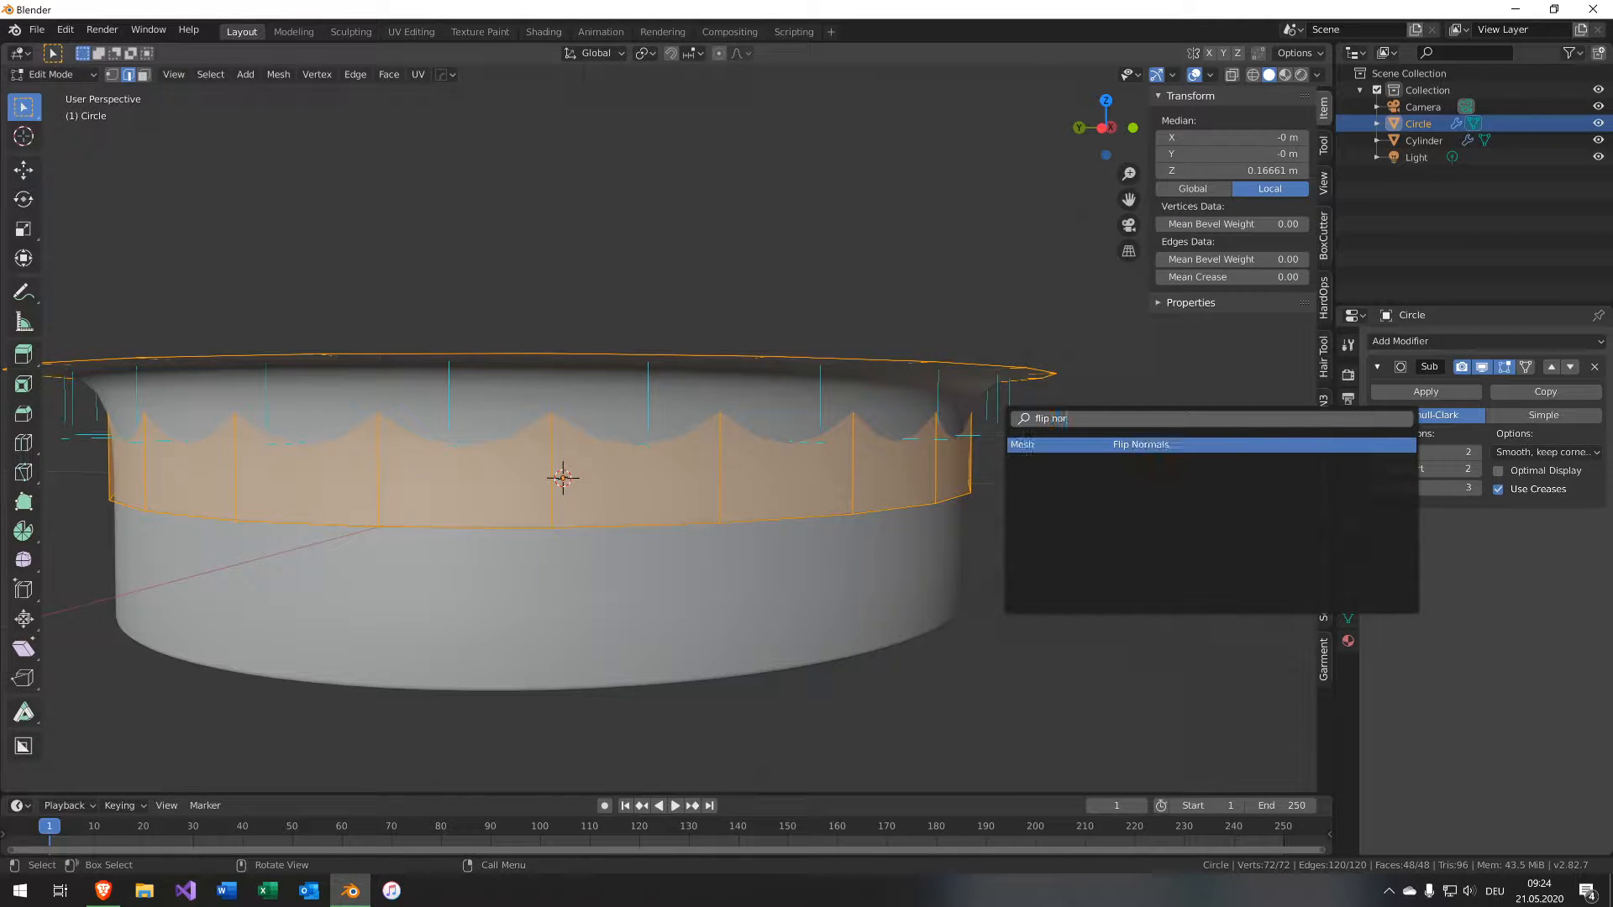
{"action": "key", "text": "Return"}
Inspect the ring on its own in local view from several angles.
{"action": "middle_click_drag", "start_coordinate": [1005, 414], "coordinate": [1069, 636]}
{"action": "key", "text": "KP_Divide"}
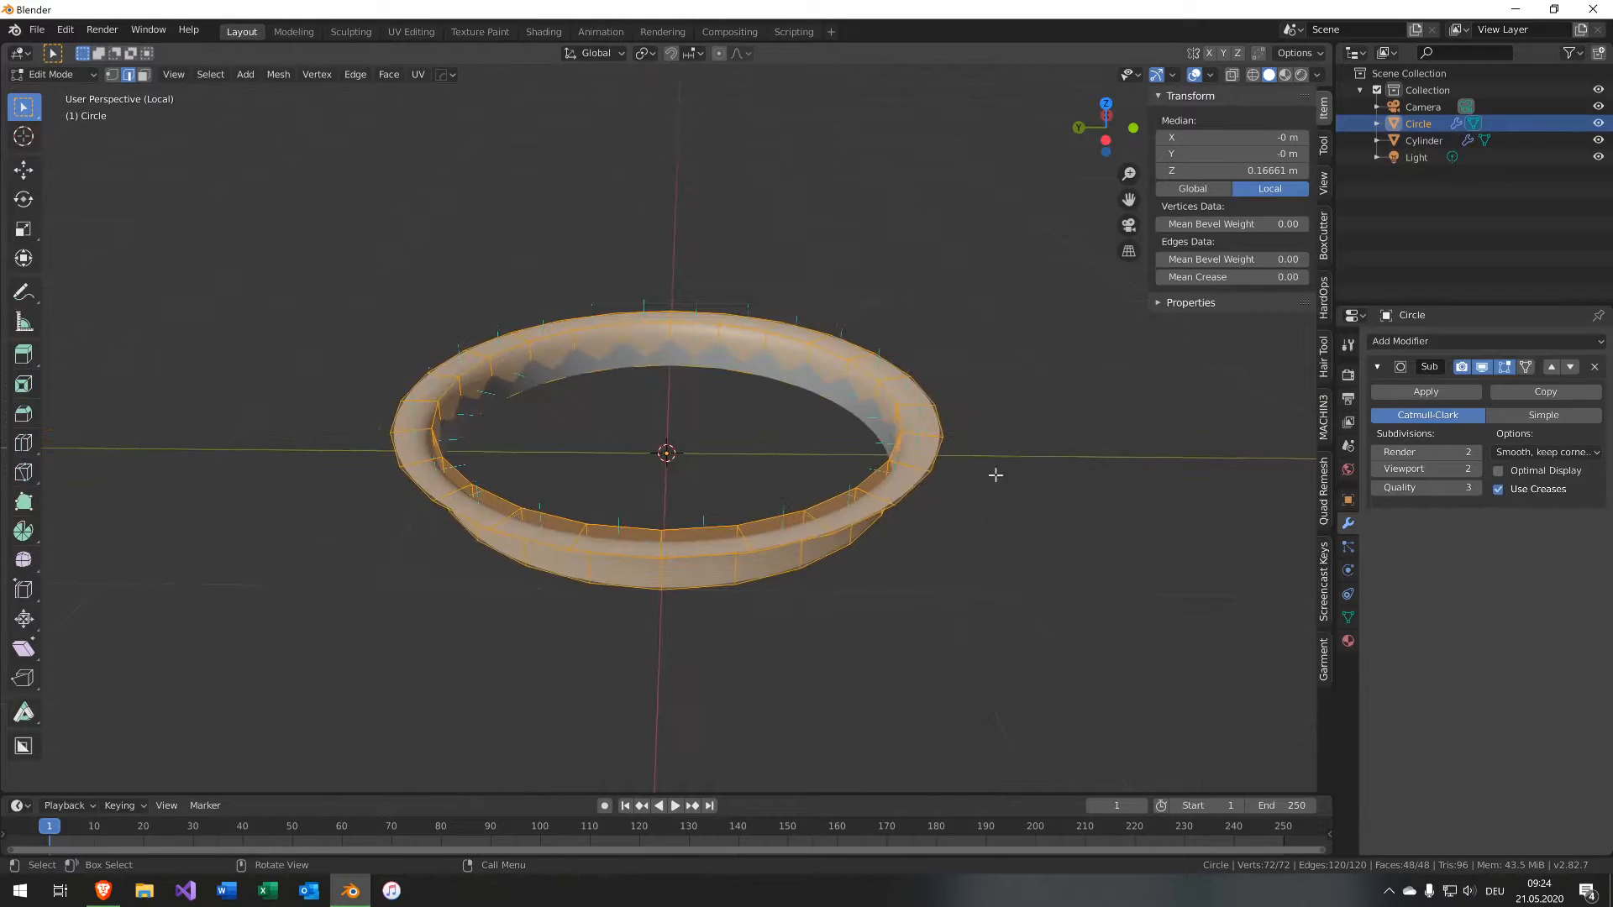
{"action": "middle_click_drag", "start_coordinate": [997, 472], "coordinate": [1001, 590]}
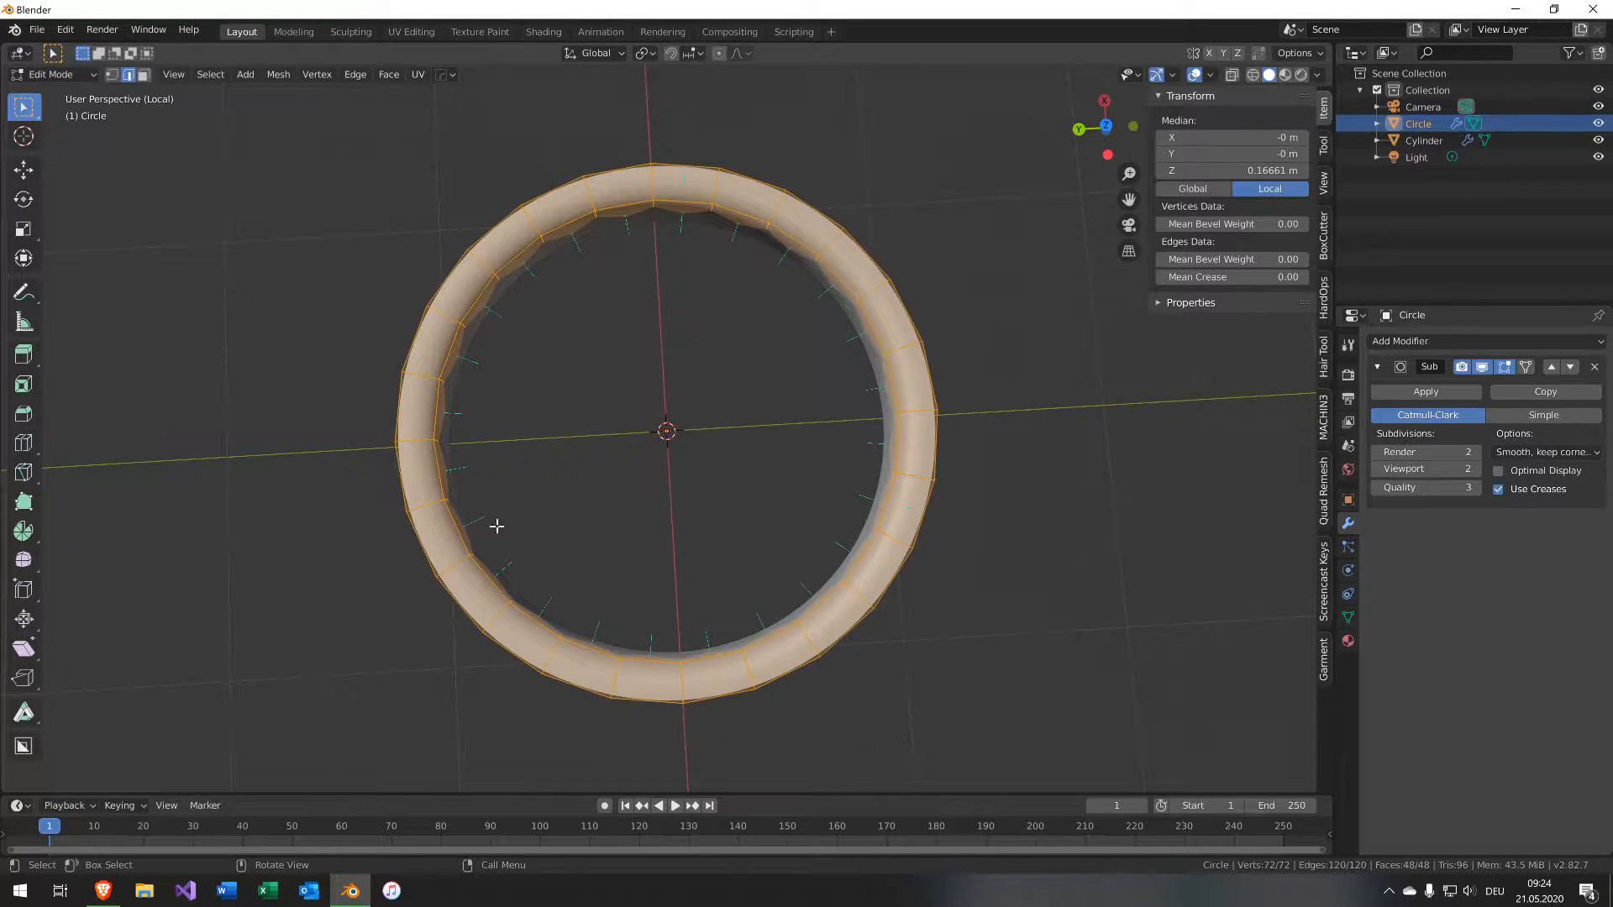
{"action": "middle_click_drag", "start_coordinate": [727, 320], "coordinate": [712, 263]}
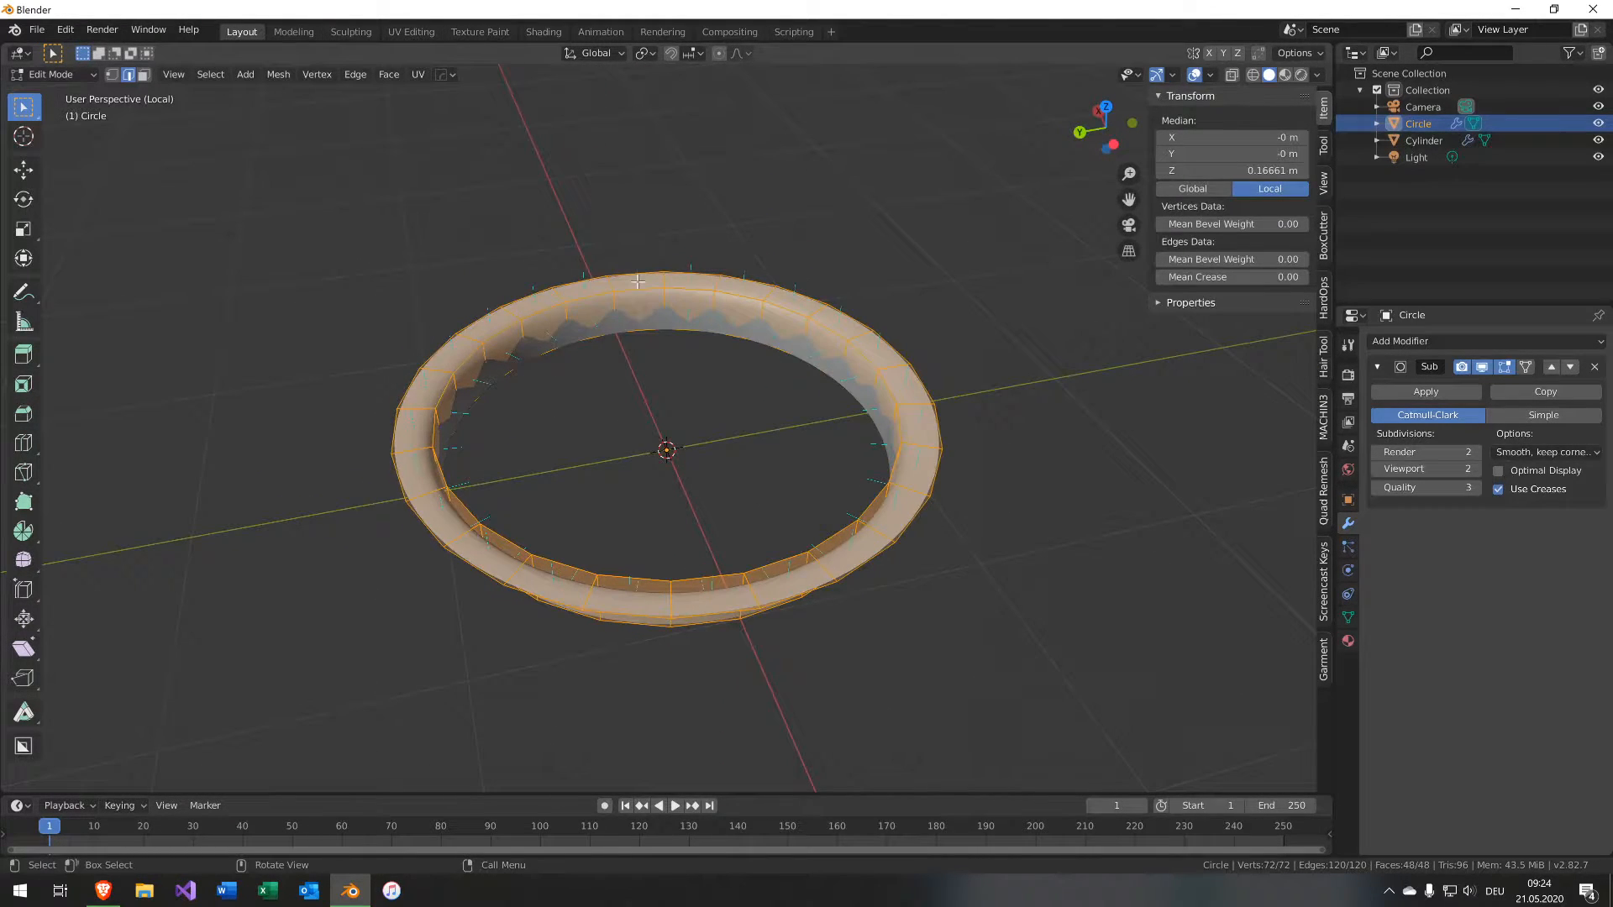
{"action": "key", "text": "KP_Divide"}
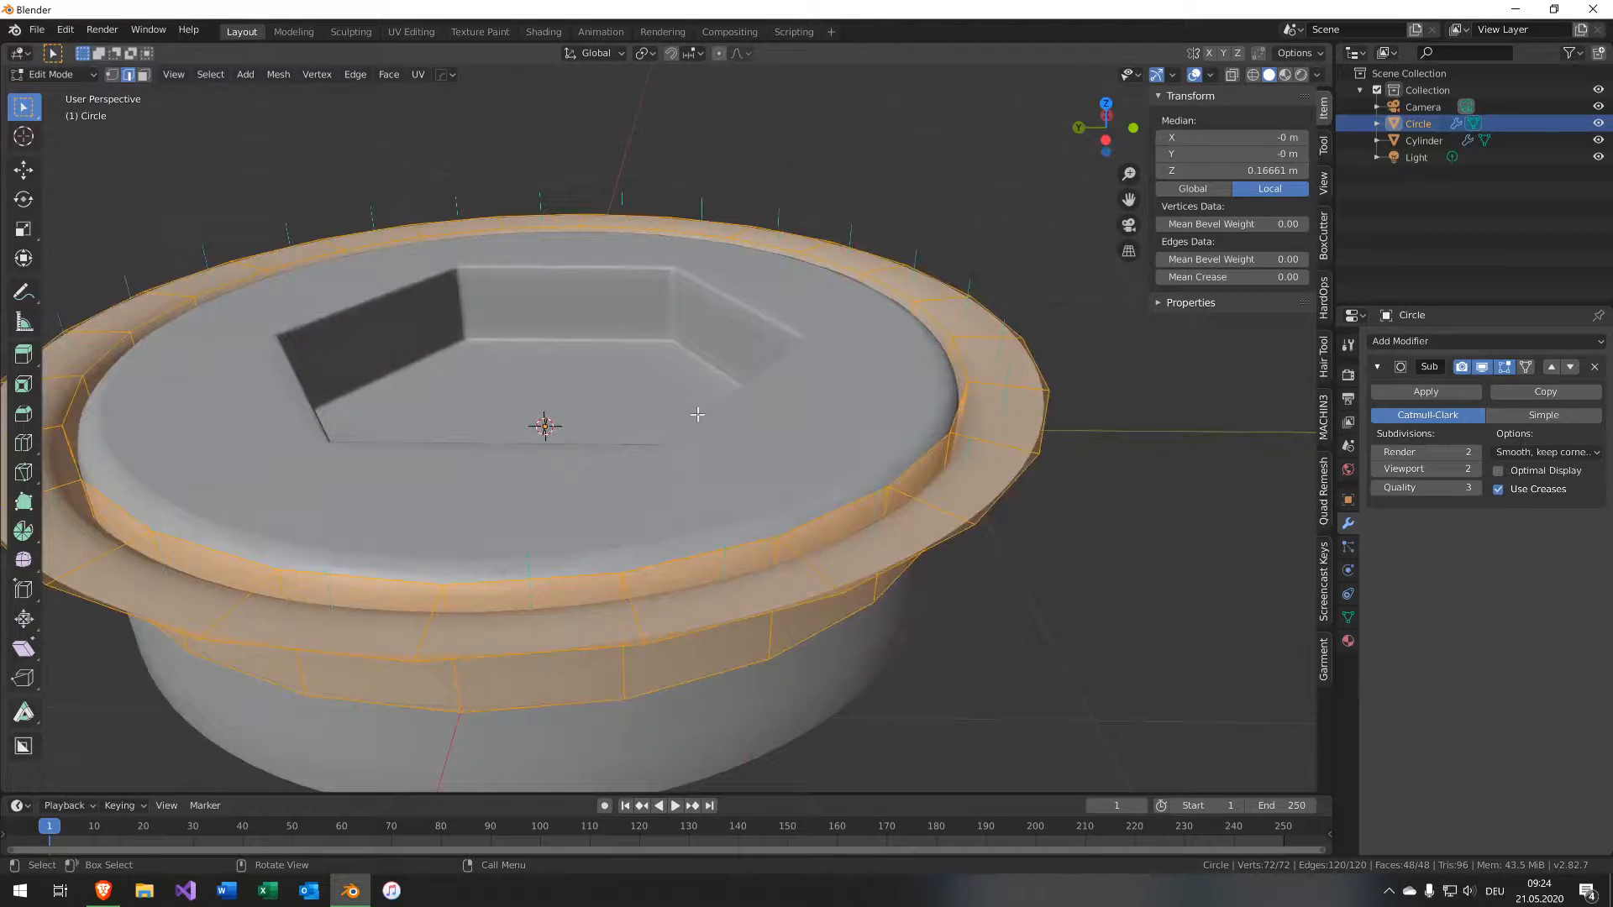
Return to Object Mode and turn on the Screencast Keys display.
{"action": "key", "text": "Tab"}
{"action": "middle_click_drag", "start_coordinate": [697, 415], "coordinate": [625, 452]}
{"action": "scroll", "coordinate": [625, 451], "scroll_direction": "down", "scroll_amount": 3}
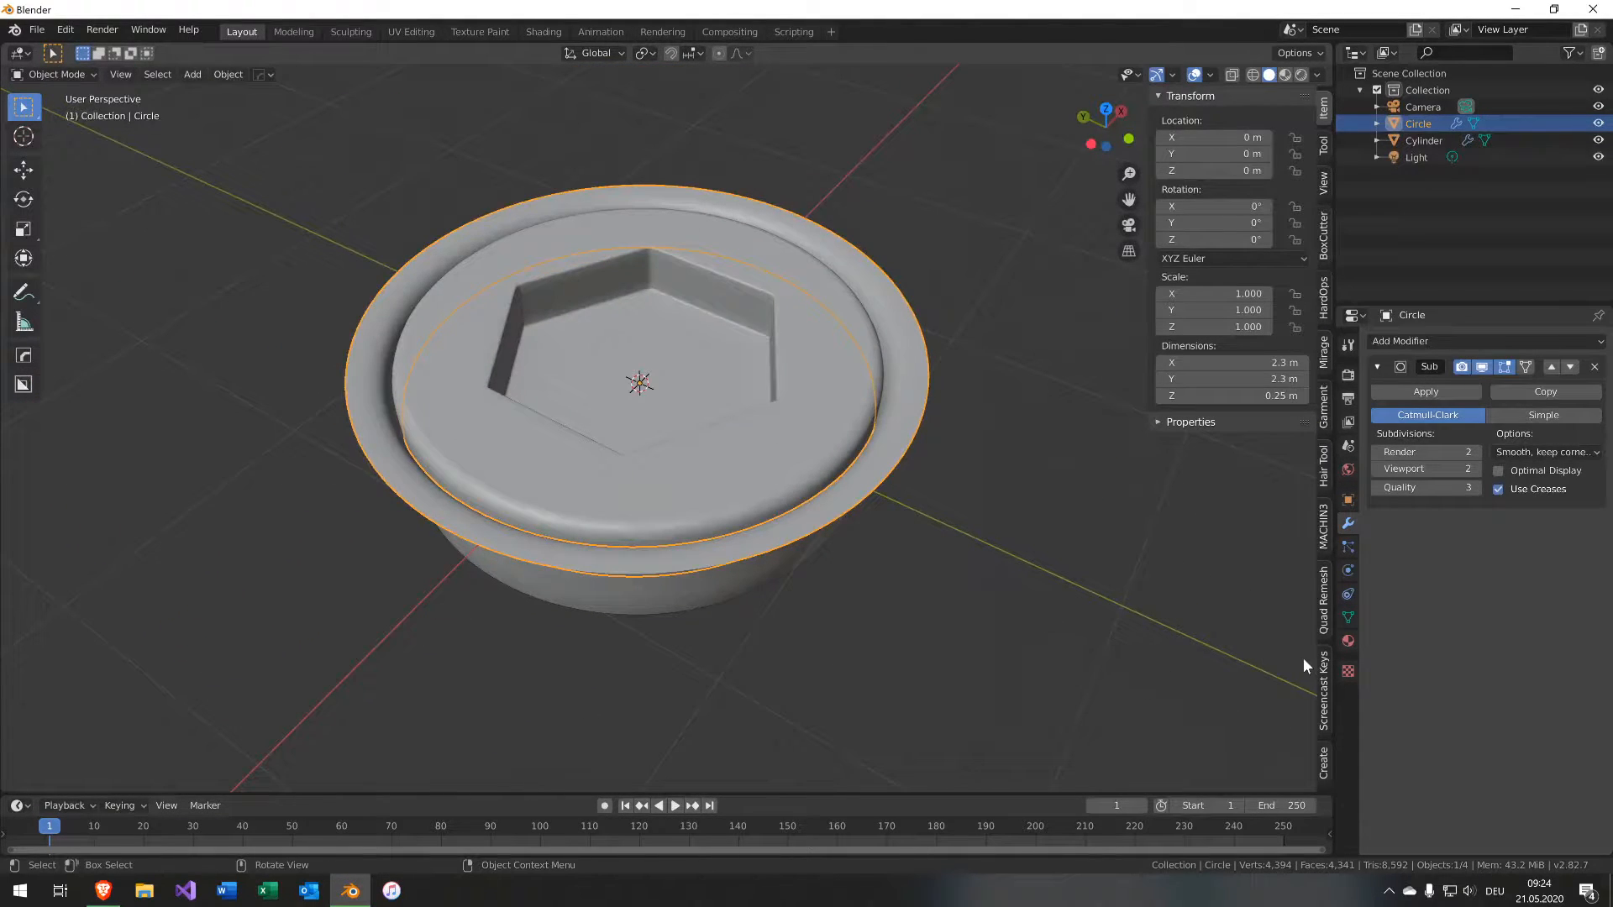
{"action": "left_click", "coordinate": [1322, 672]}
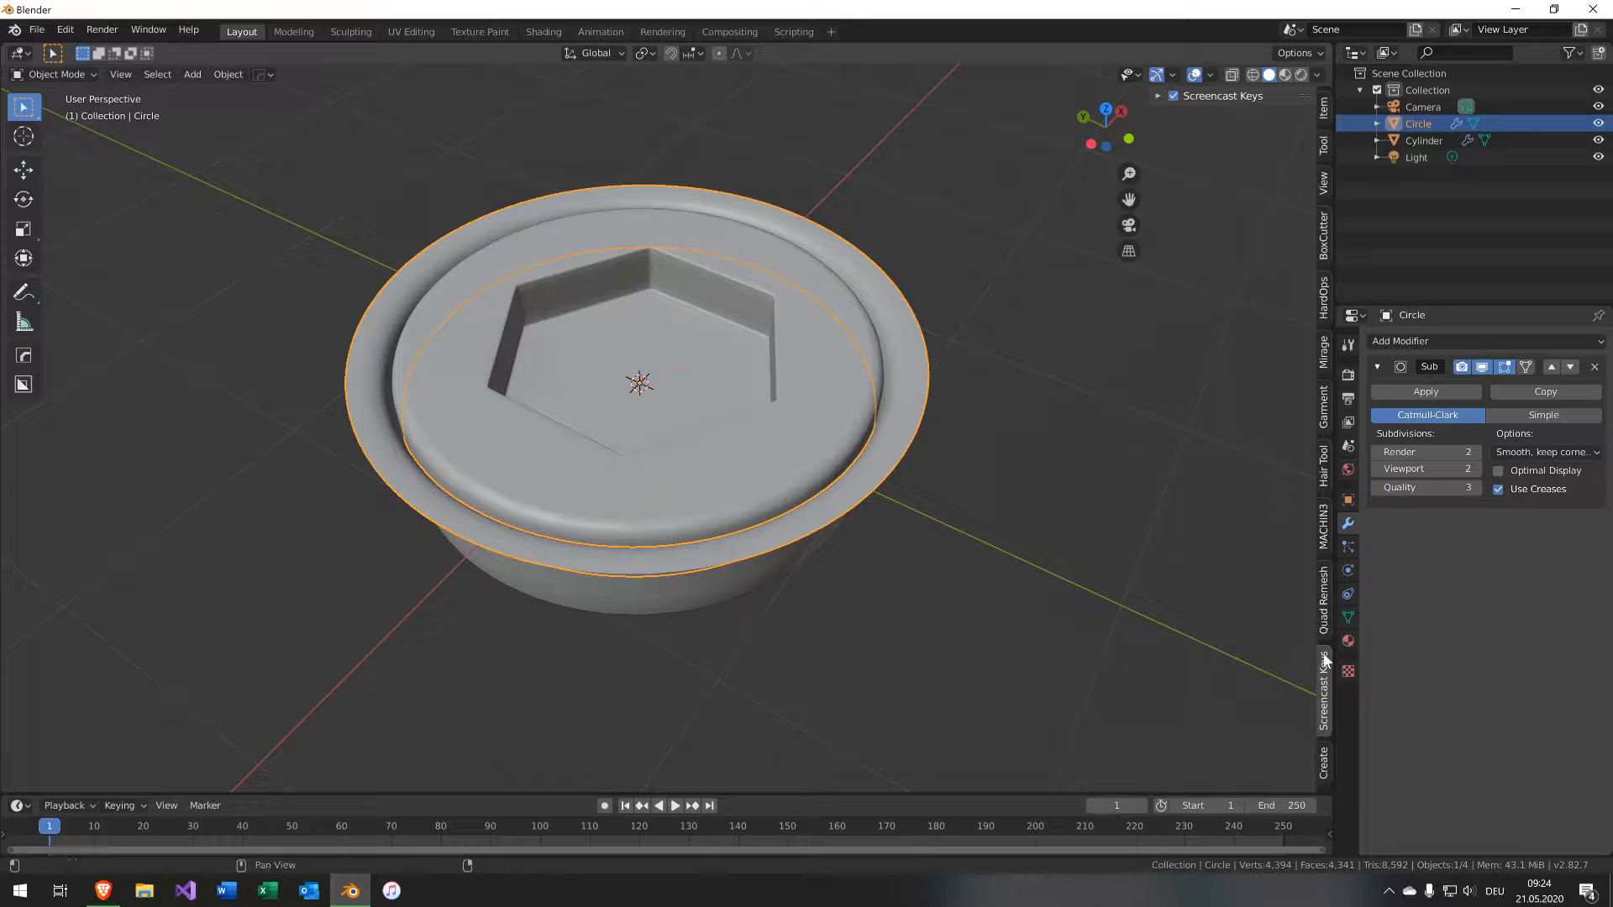
{"action": "left_click", "coordinate": [1174, 95]}
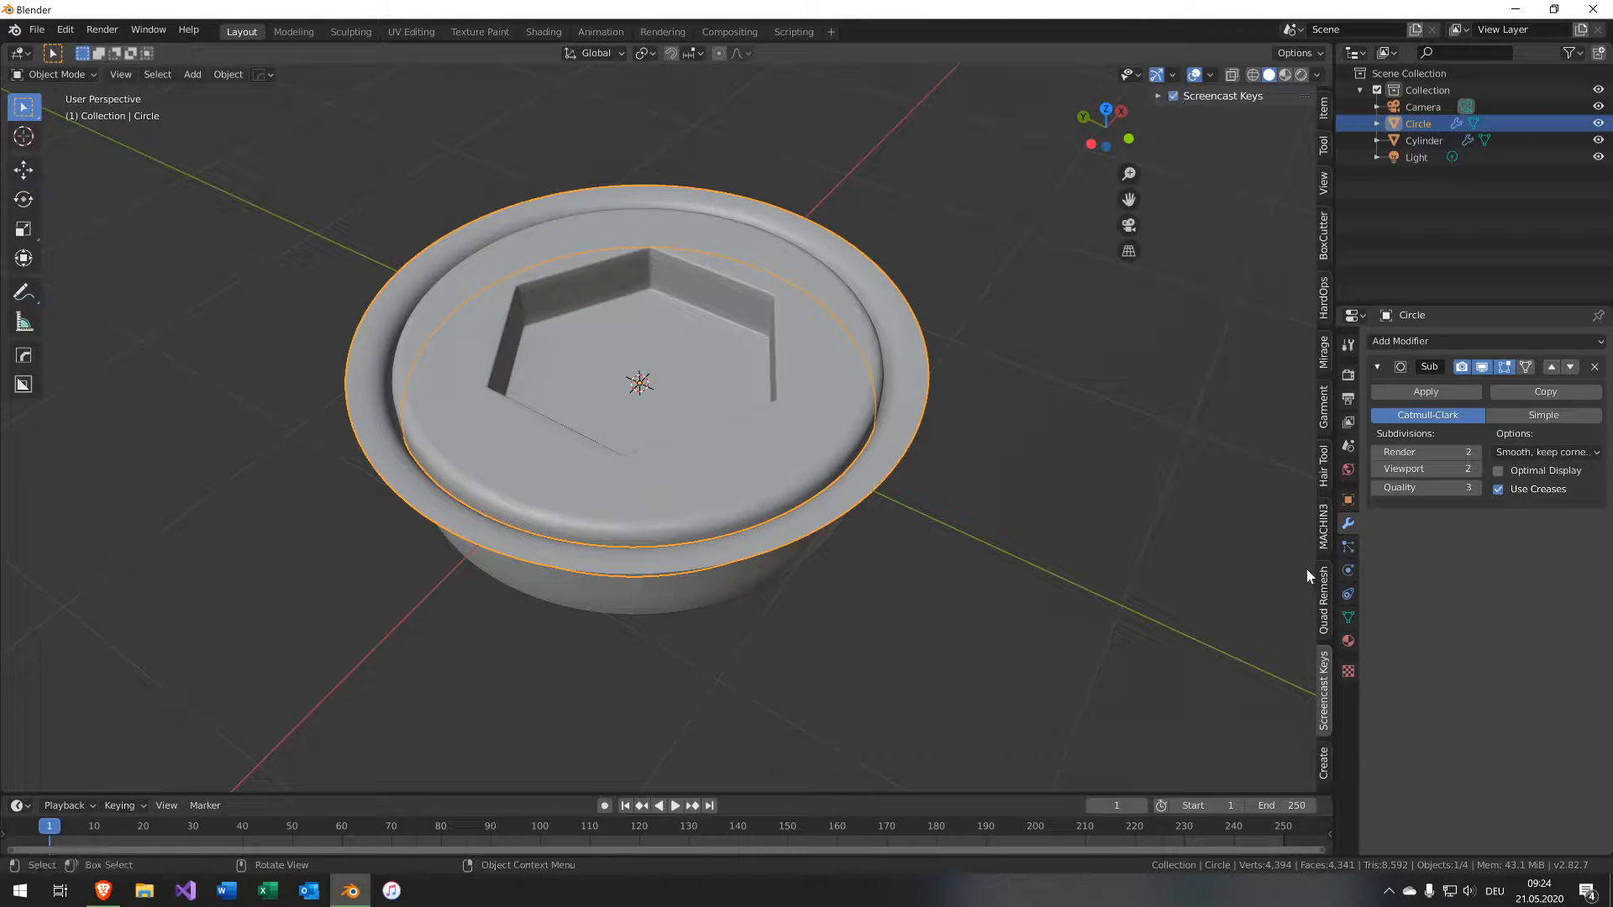
{"action": "left_click", "coordinate": [1323, 107]}
Select the ring together with the cylinder and join them into one object.
{"action": "middle_click_drag", "start_coordinate": [844, 415], "coordinate": [683, 400]}
{"action": "scroll", "coordinate": [669, 391], "scroll_direction": "up", "scroll_amount": 2}
{"action": "left_click", "coordinate": [763, 598], "text": "shift"}
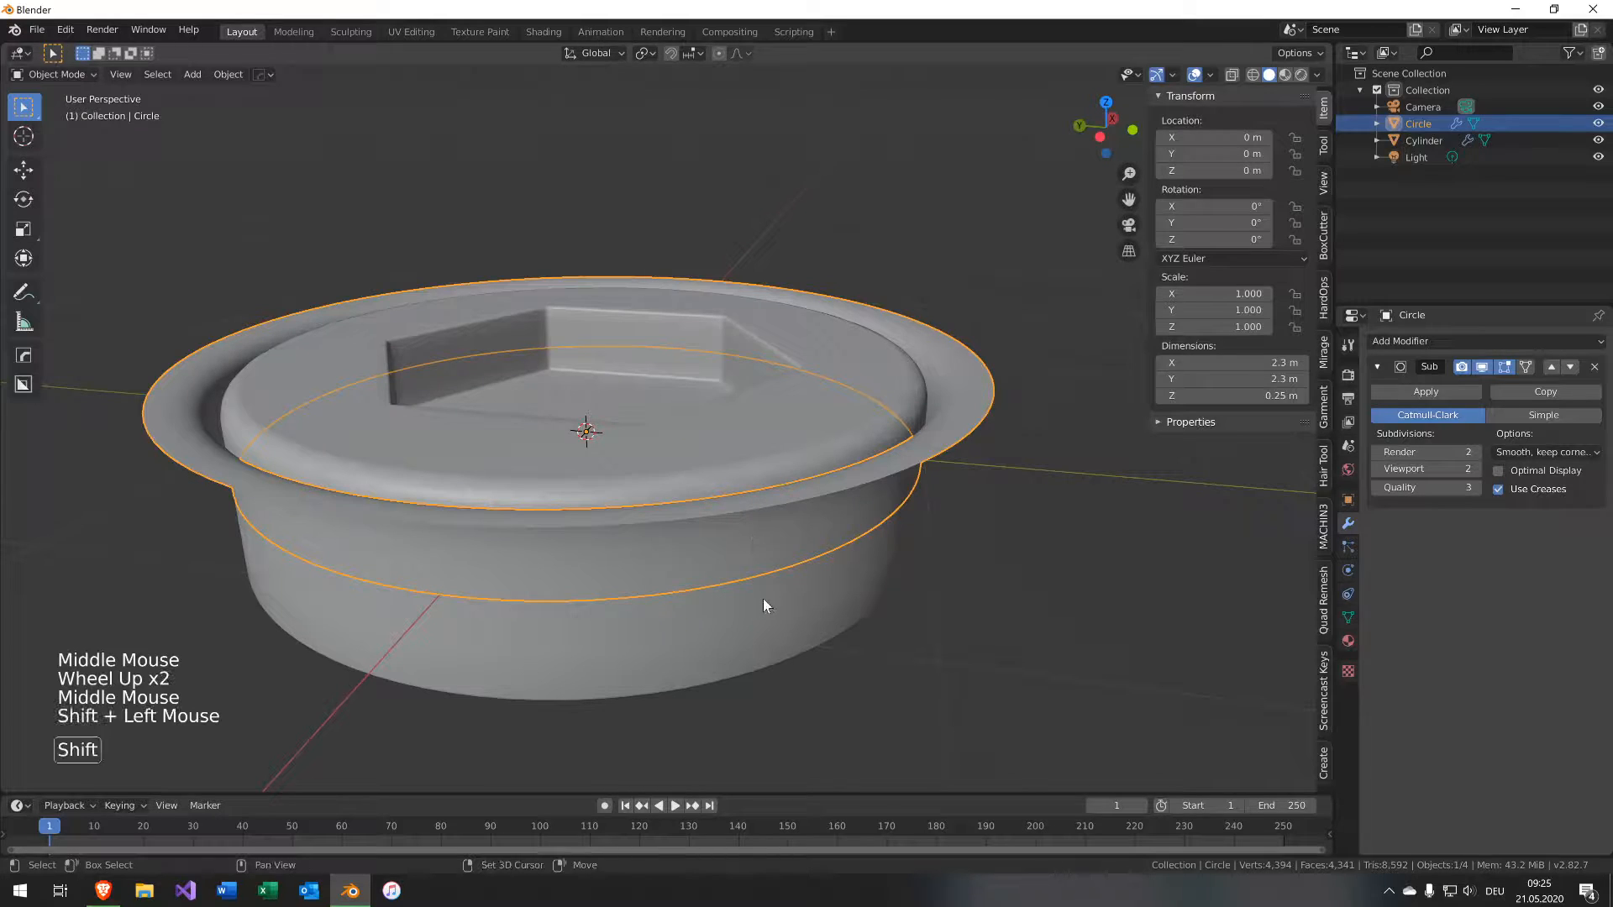
{"action": "key", "text": "space"}
{"action": "type", "text": "join"}
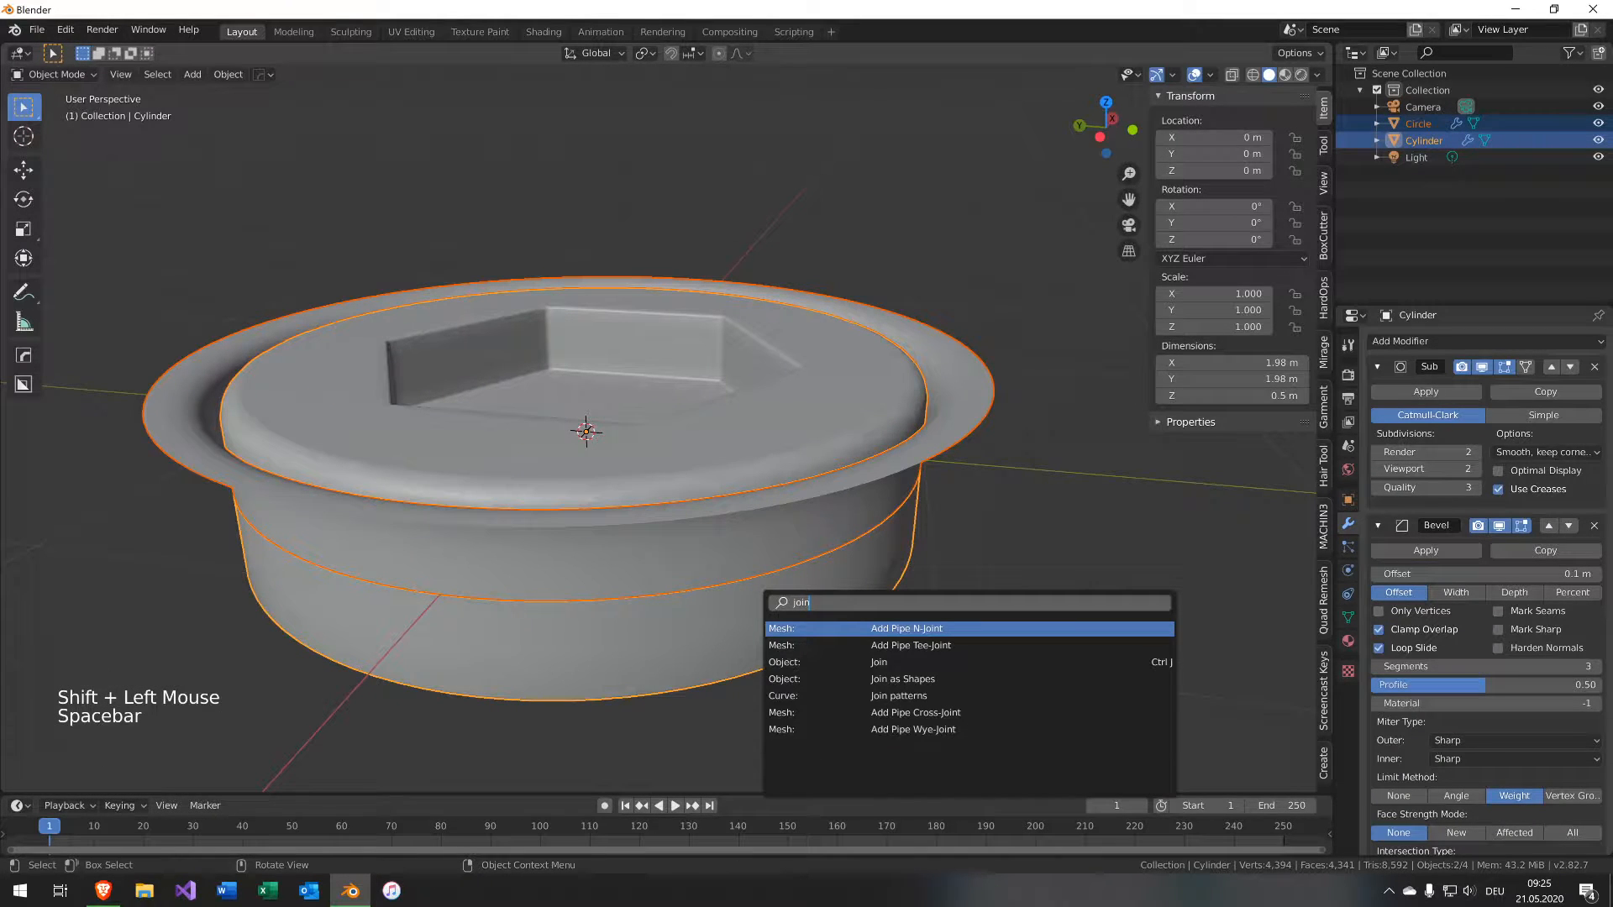
{"action": "key", "text": "Down"}
{"action": "key", "text": "Down"}
{"action": "key", "text": "Return"}
Switch the viewport shading to MatCap with the reddish clay material.
{"action": "middle_click_drag", "start_coordinate": [611, 512], "coordinate": [582, 395]}
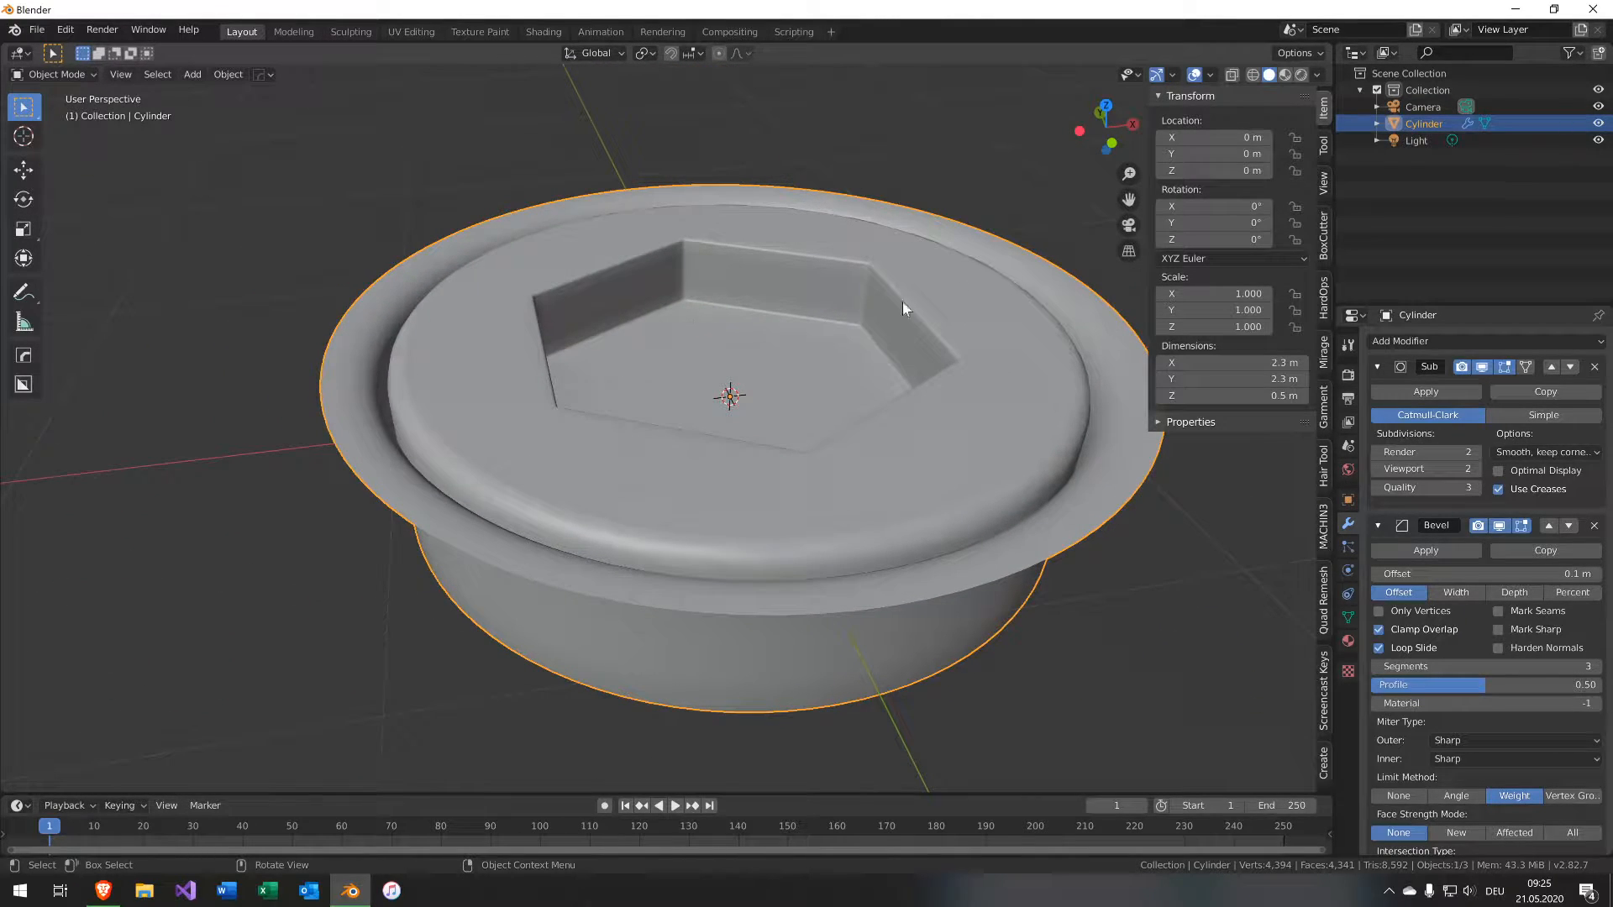
{"action": "left_click", "coordinate": [1318, 75]}
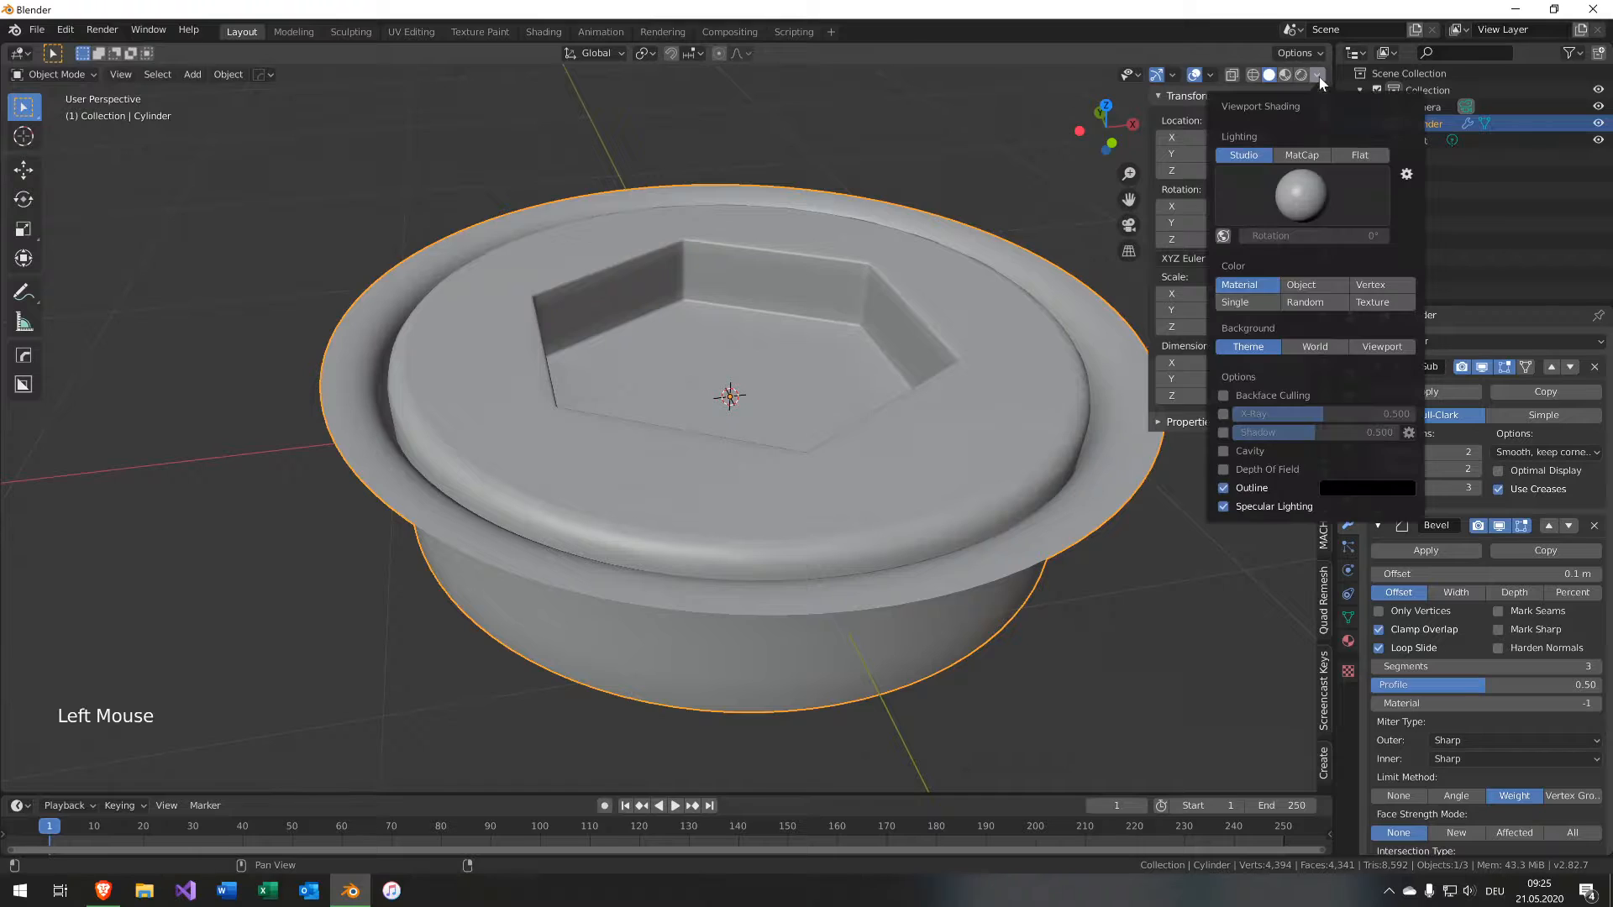
{"action": "left_click", "coordinate": [1293, 185]}
{"action": "left_click", "coordinate": [1313, 158]}
{"action": "left_click", "coordinate": [1296, 200]}
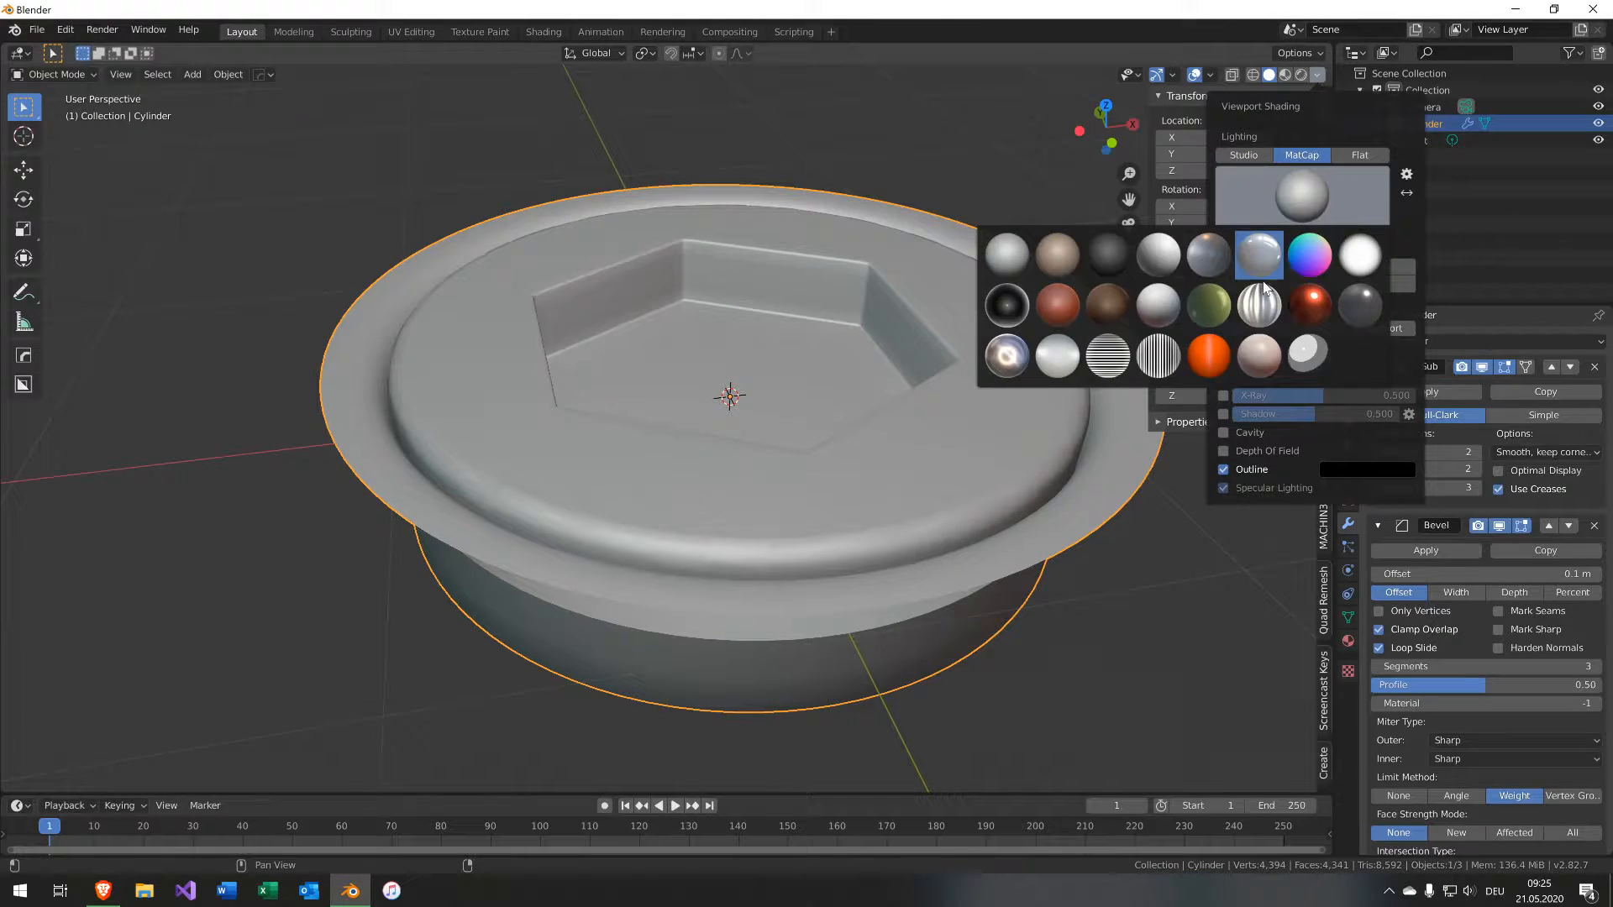
{"action": "left_click", "coordinate": [1061, 323]}
In Face mode, inset the socket's bottom face by about 0.08 m.
{"action": "middle_click_drag", "start_coordinate": [868, 311], "coordinate": [853, 397]}
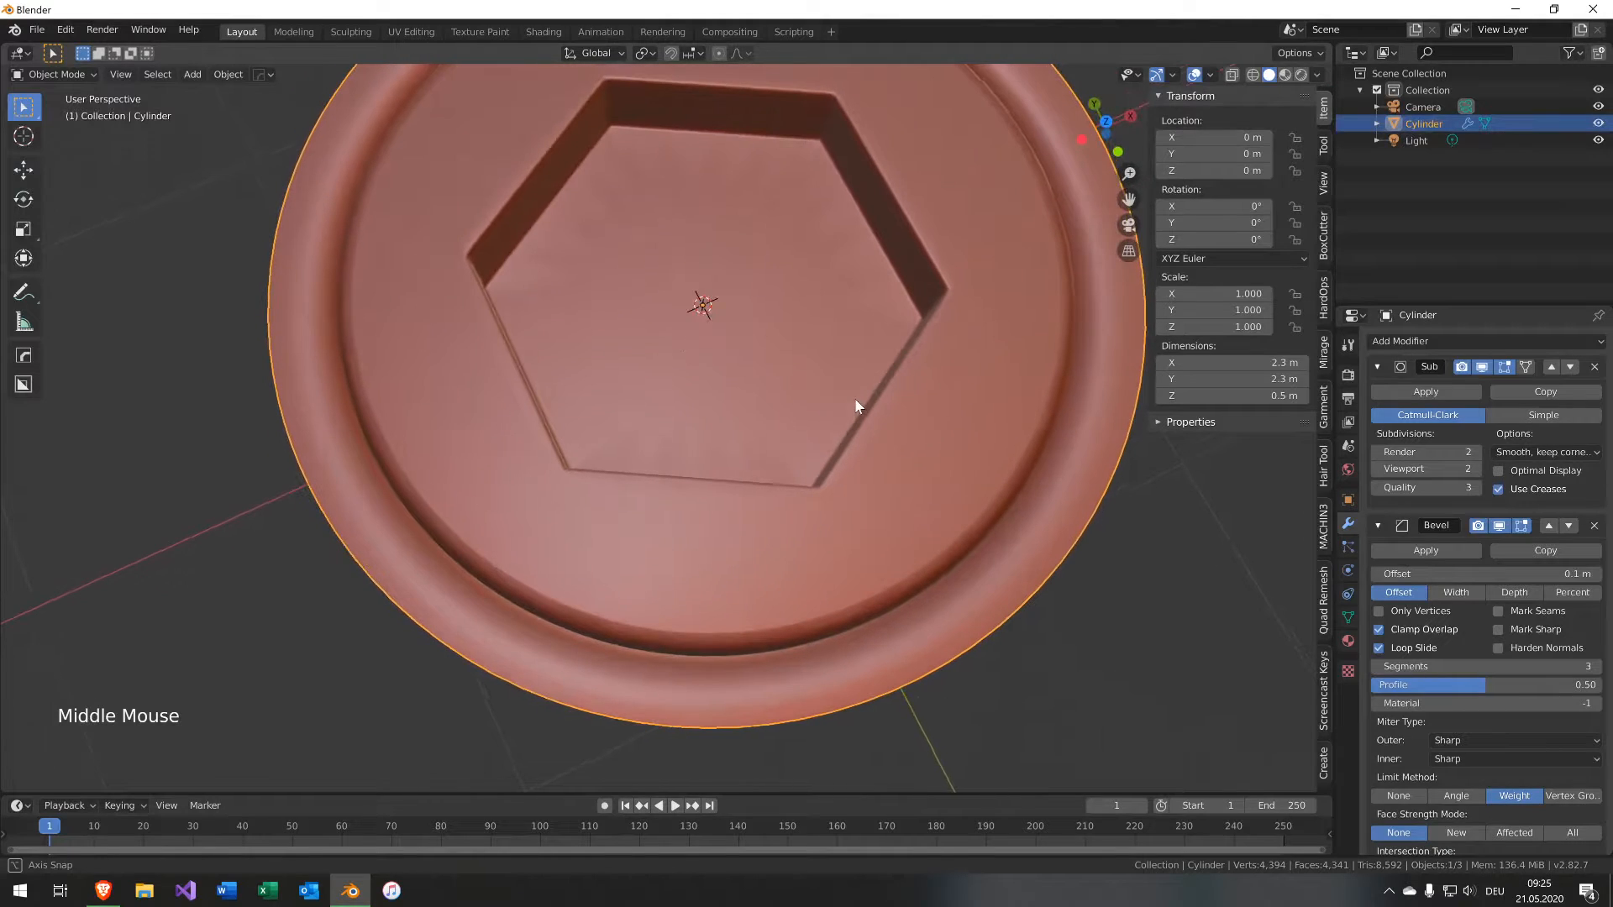
{"action": "left_click", "coordinate": [635, 314]}
{"action": "key", "text": "Tab"}
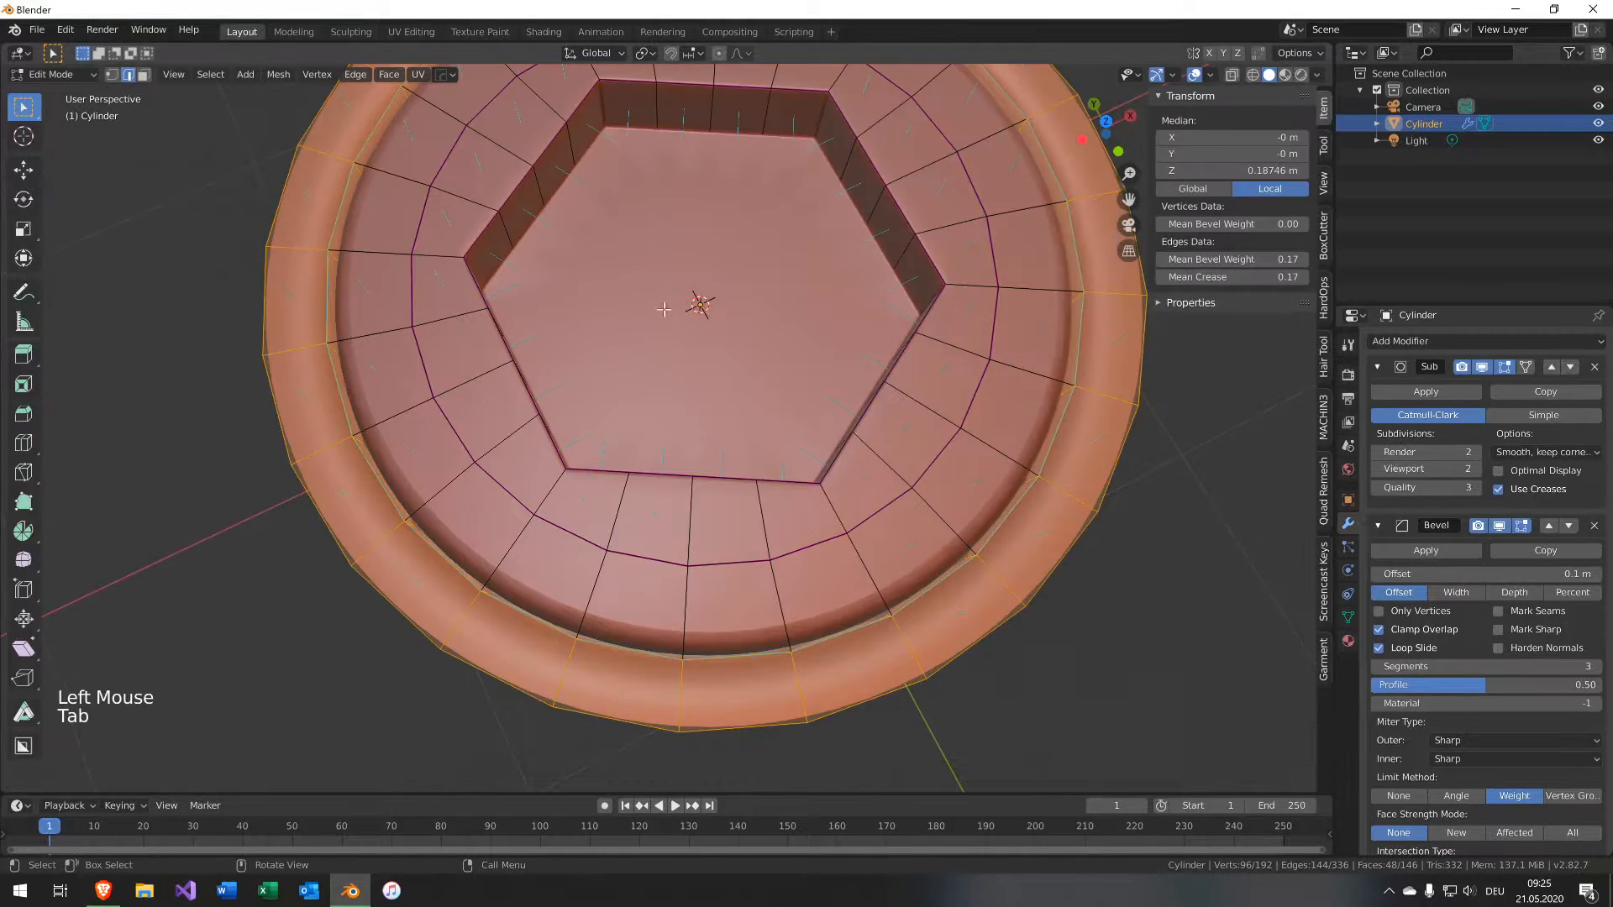
{"action": "key", "text": "3"}
{"action": "left_click", "coordinate": [740, 282]}
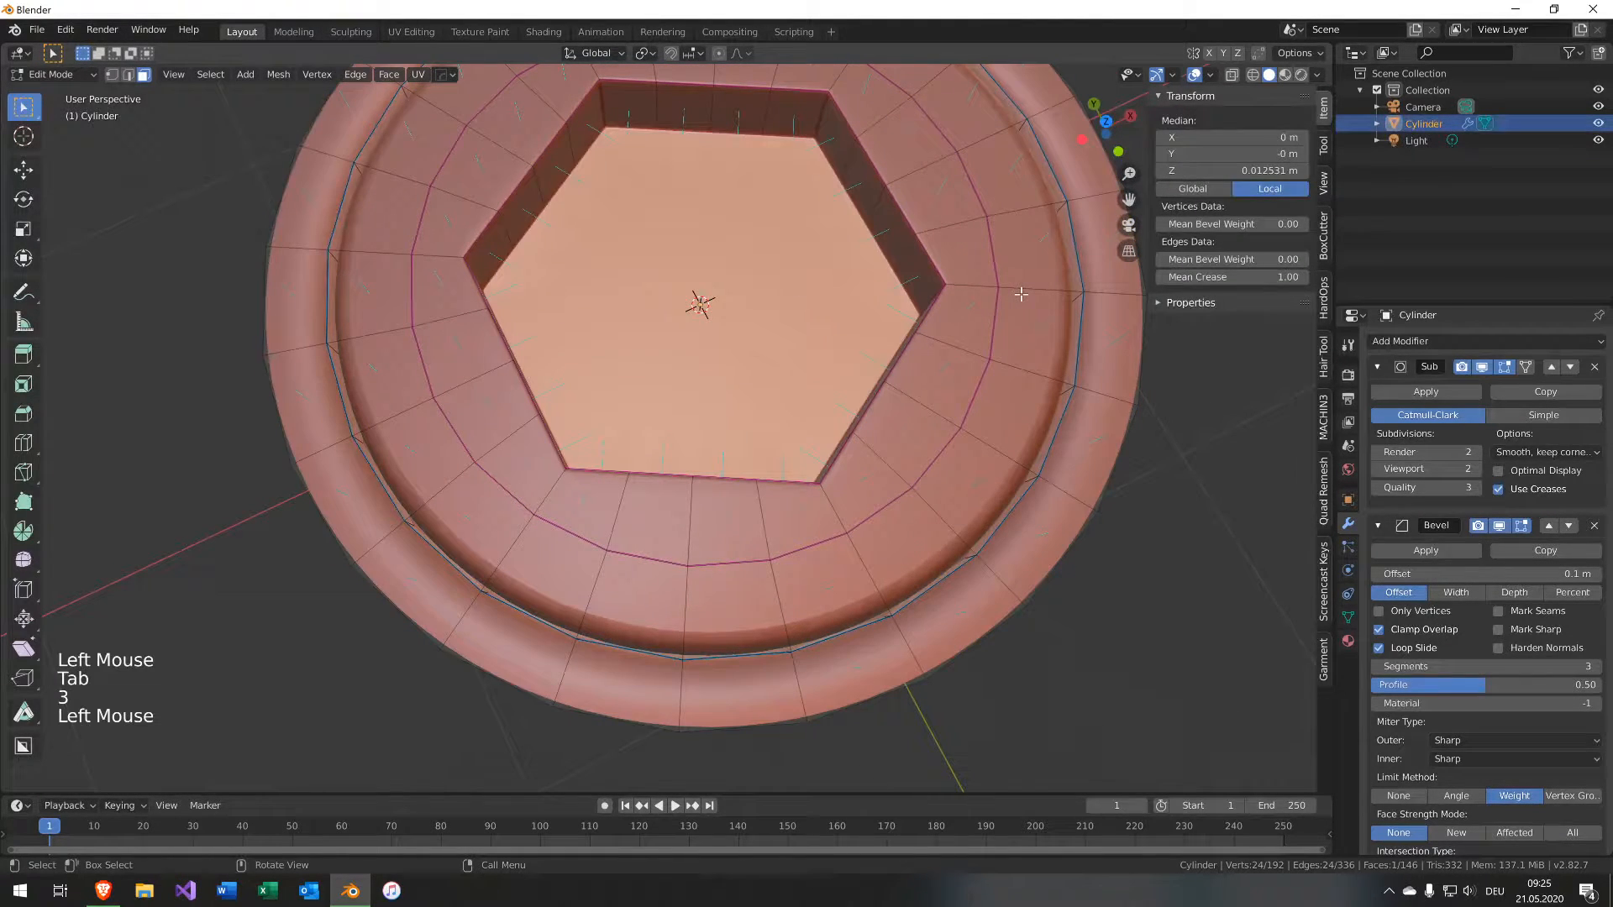
{"action": "key", "text": "i"}
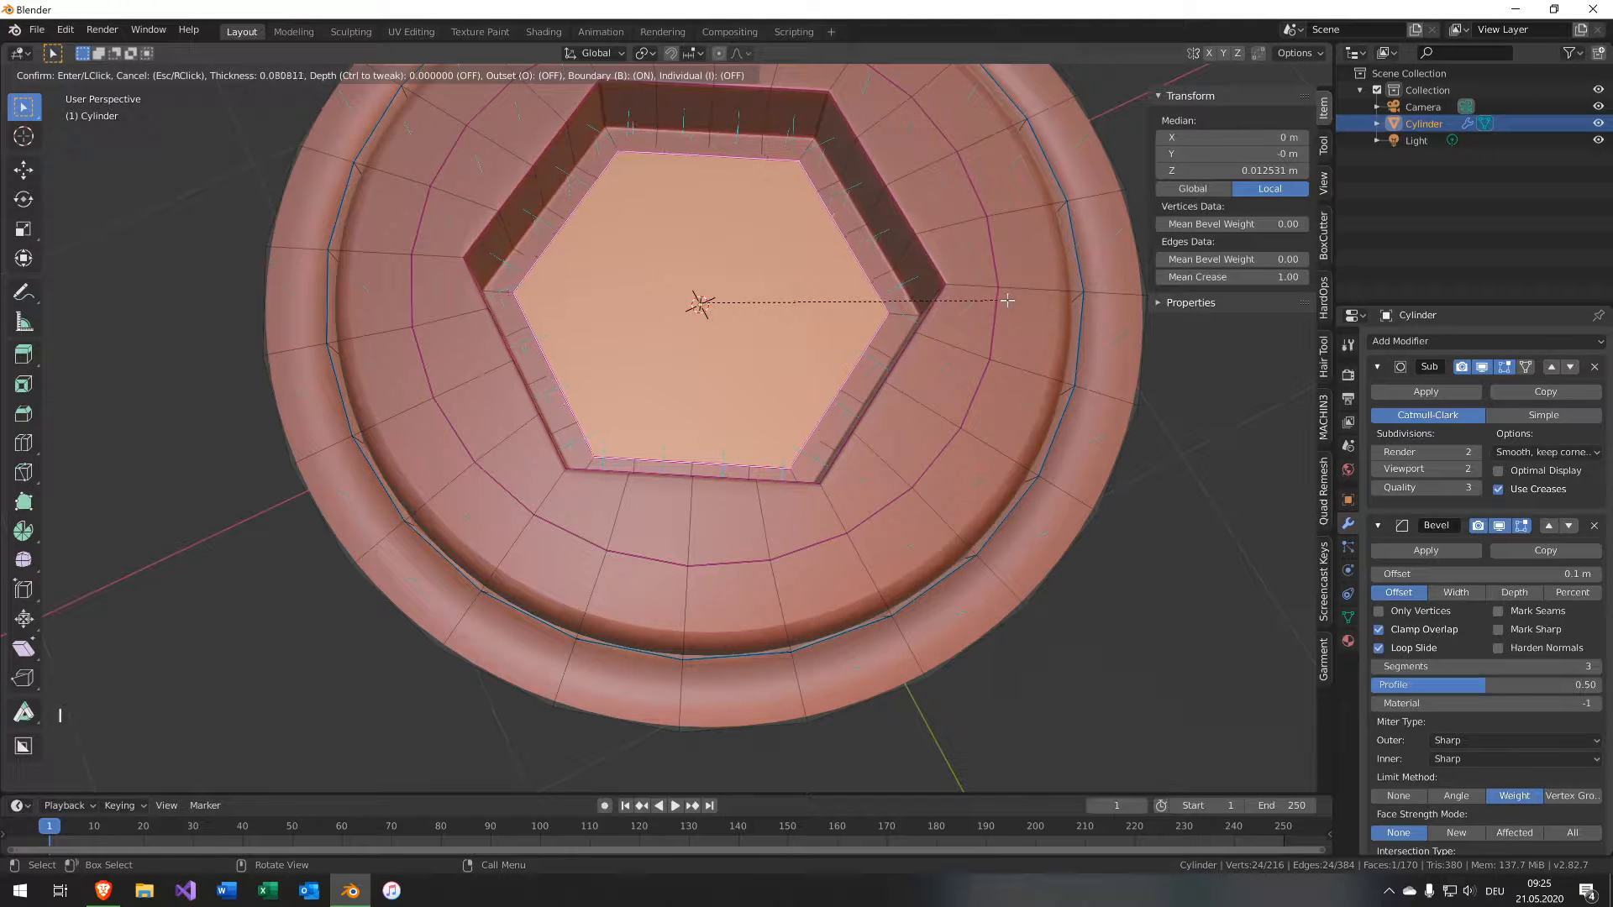
{"action": "left_click", "coordinate": [1007, 300]}
In Edge mode, dissolve an edge of the socket and return to Object Mode.
{"action": "key", "text": "Tab"}
{"action": "middle_click_drag", "start_coordinate": [936, 314], "coordinate": [858, 329]}
{"action": "key", "text": "Tab"}
{"action": "key", "text": "2"}
{"action": "left_click", "coordinate": [882, 346], "text": "alt"}
{"action": "key", "text": "ctrl+x"}
{"action": "key", "text": "Tab"}
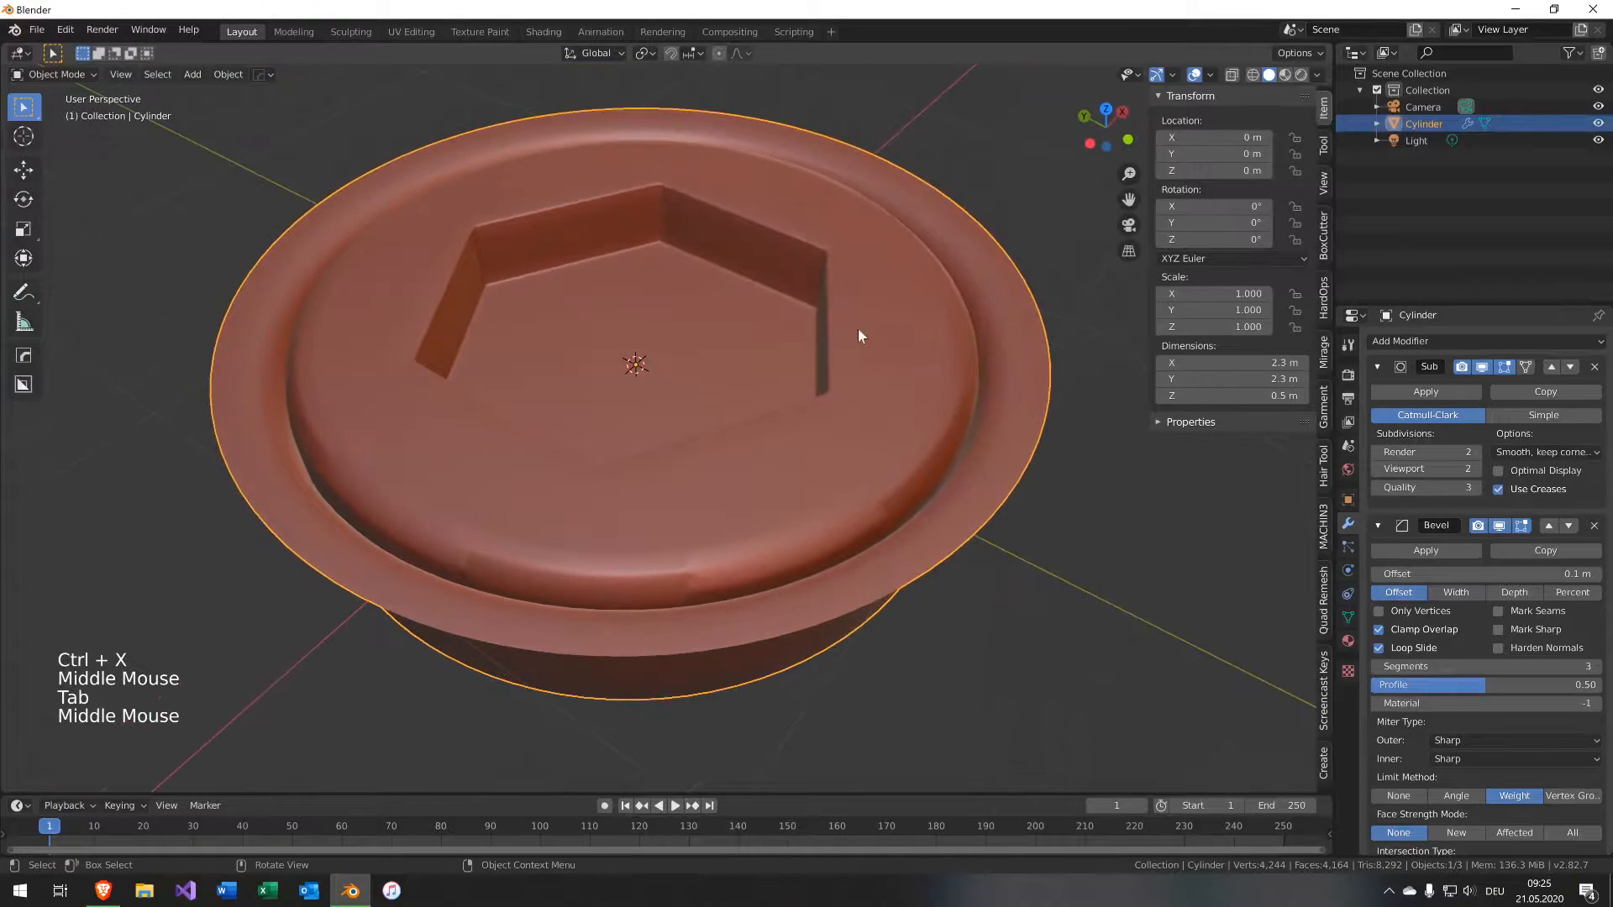
Open the mesh data properties and set the Auto Smooth angle to 60°.
{"action": "left_click", "coordinate": [924, 431]}
{"action": "left_click", "coordinate": [1348, 617]}
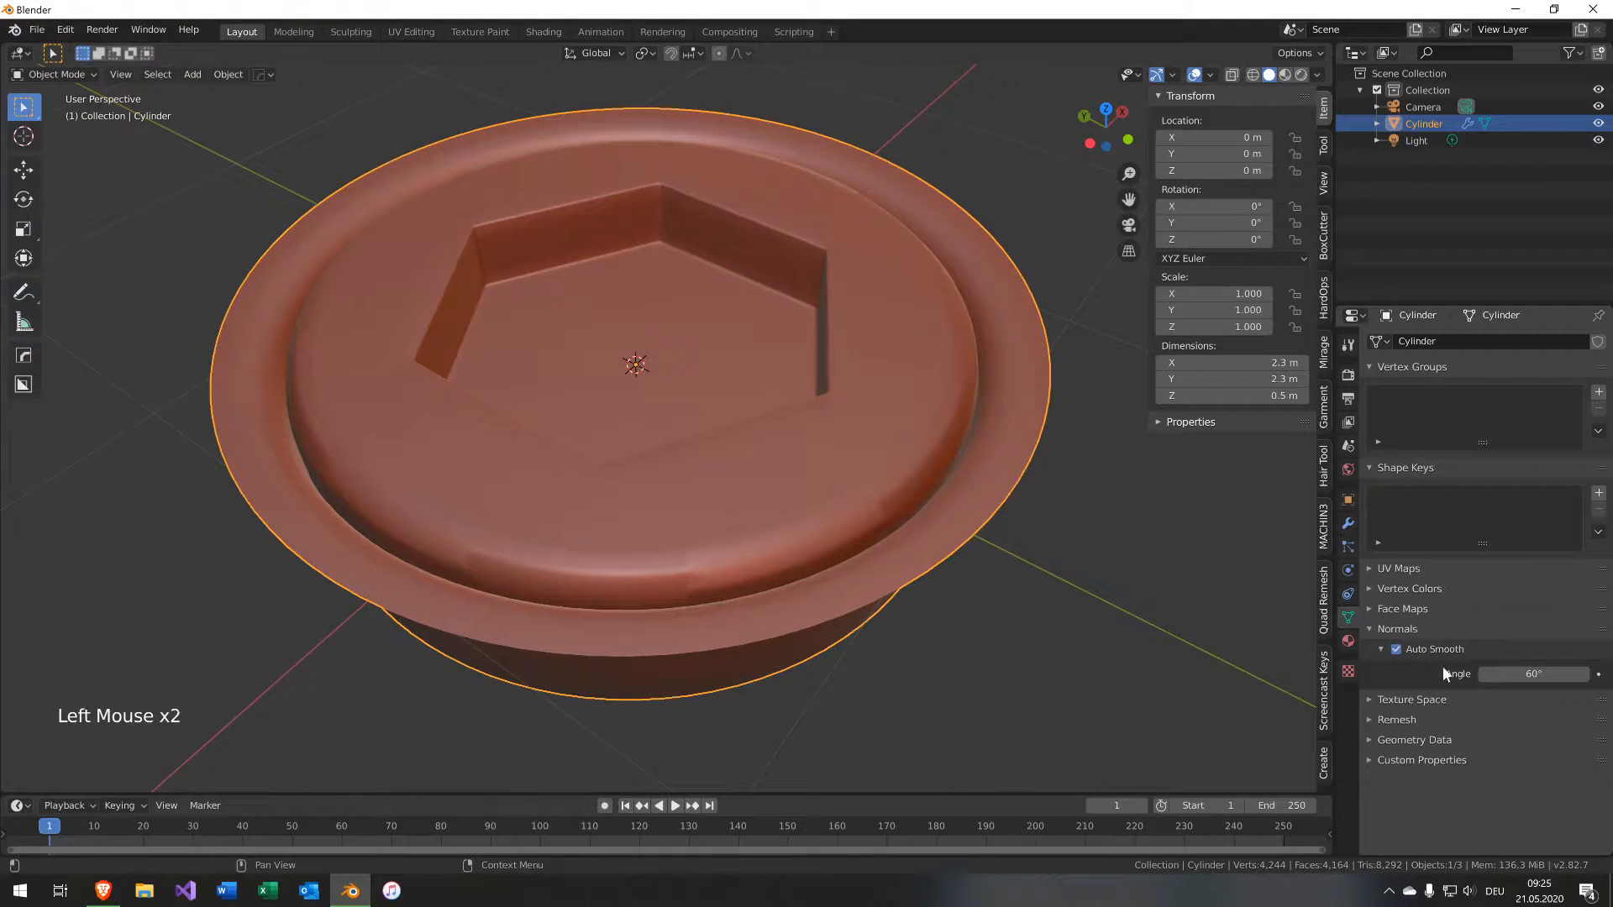
{"action": "left_click", "coordinate": [1504, 674]}
{"action": "key", "text": "Return"}
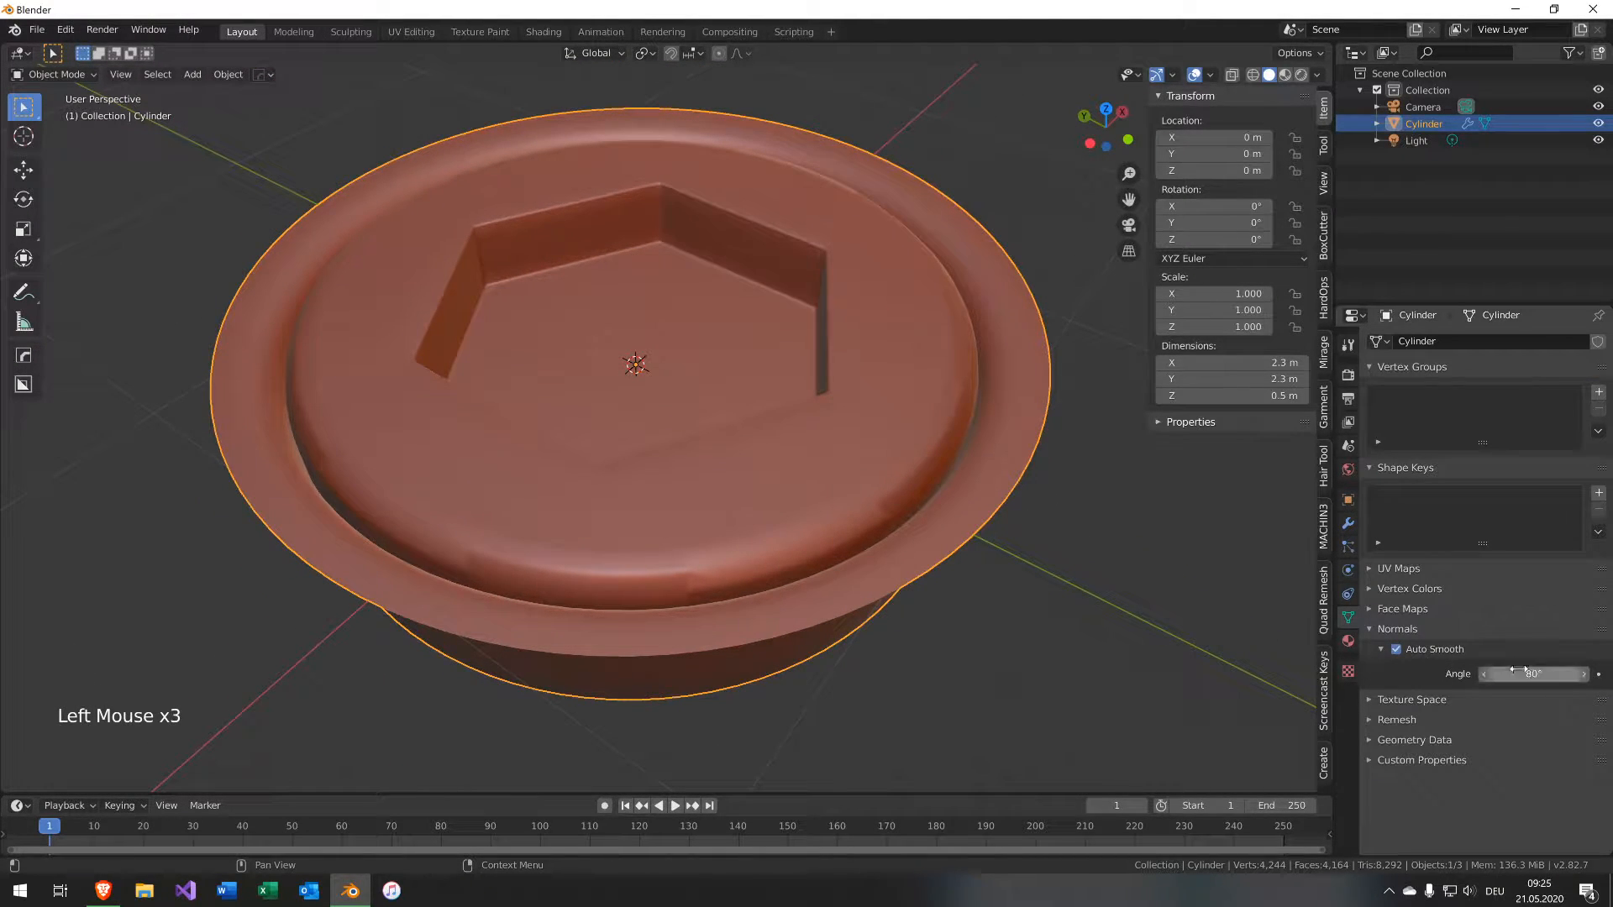
{"action": "left_click", "coordinate": [1524, 672]}
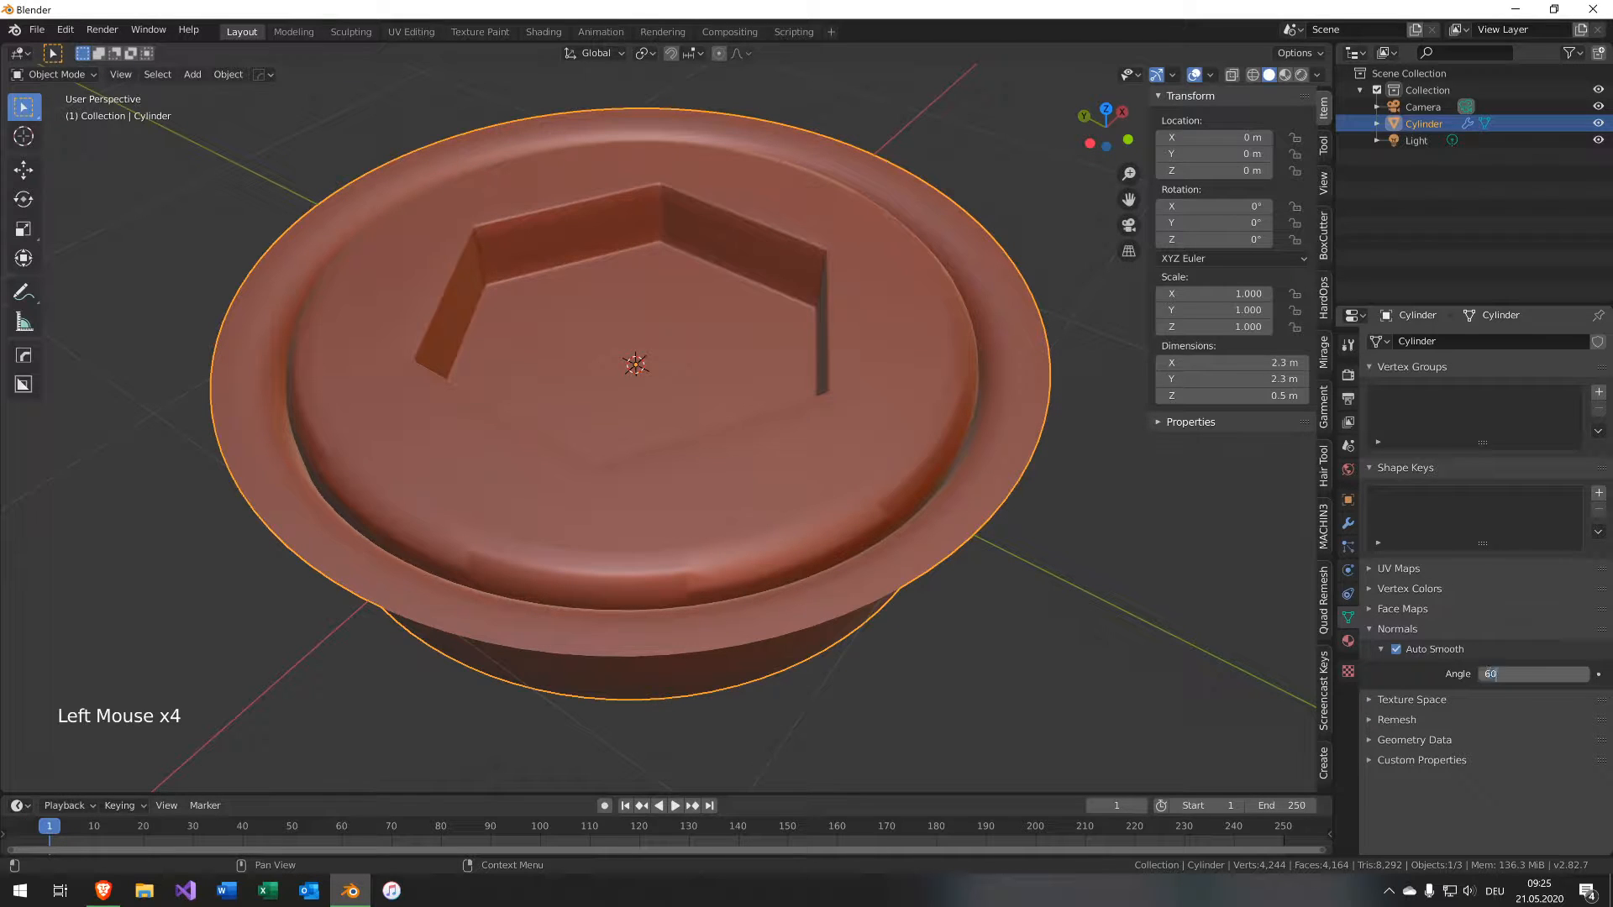
{"action": "type", "text": "60"}
{"action": "key", "text": "Return"}
Undo the last three changes.
{"action": "key", "text": "ctrl+z"}
{"action": "key", "text": "ctrl+z"}
{"action": "key", "text": "ctrl+z"}
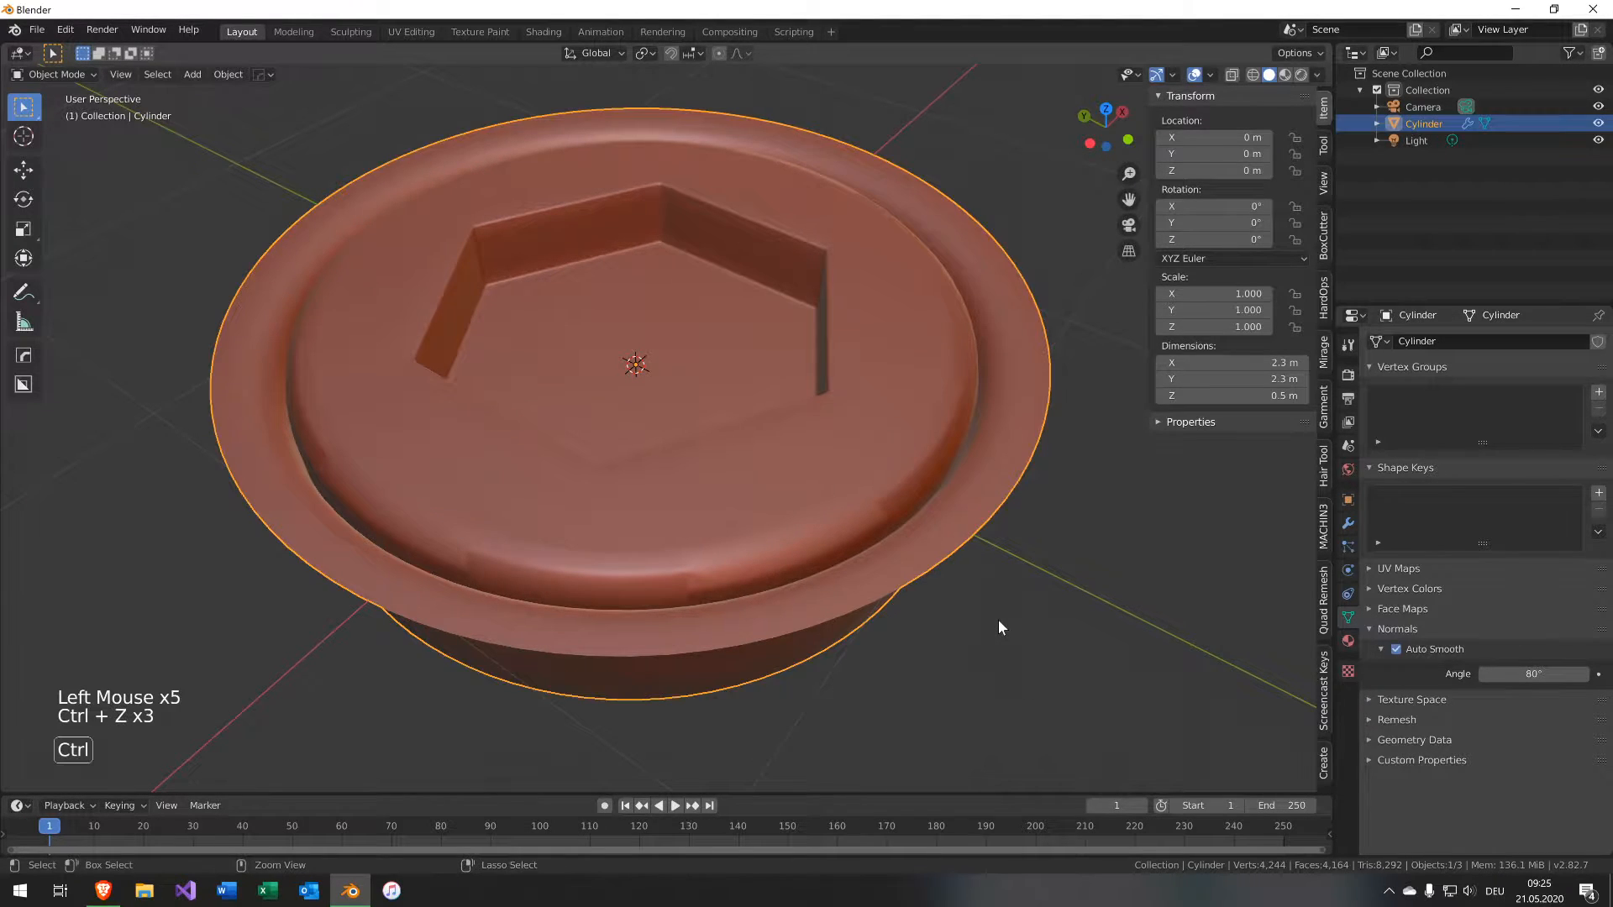
Undo three more changes and return to Object Mode.
{"action": "key", "text": "ctrl+z"}
{"action": "key", "text": "ctrl+z"}
{"action": "key", "text": "ctrl+z"}
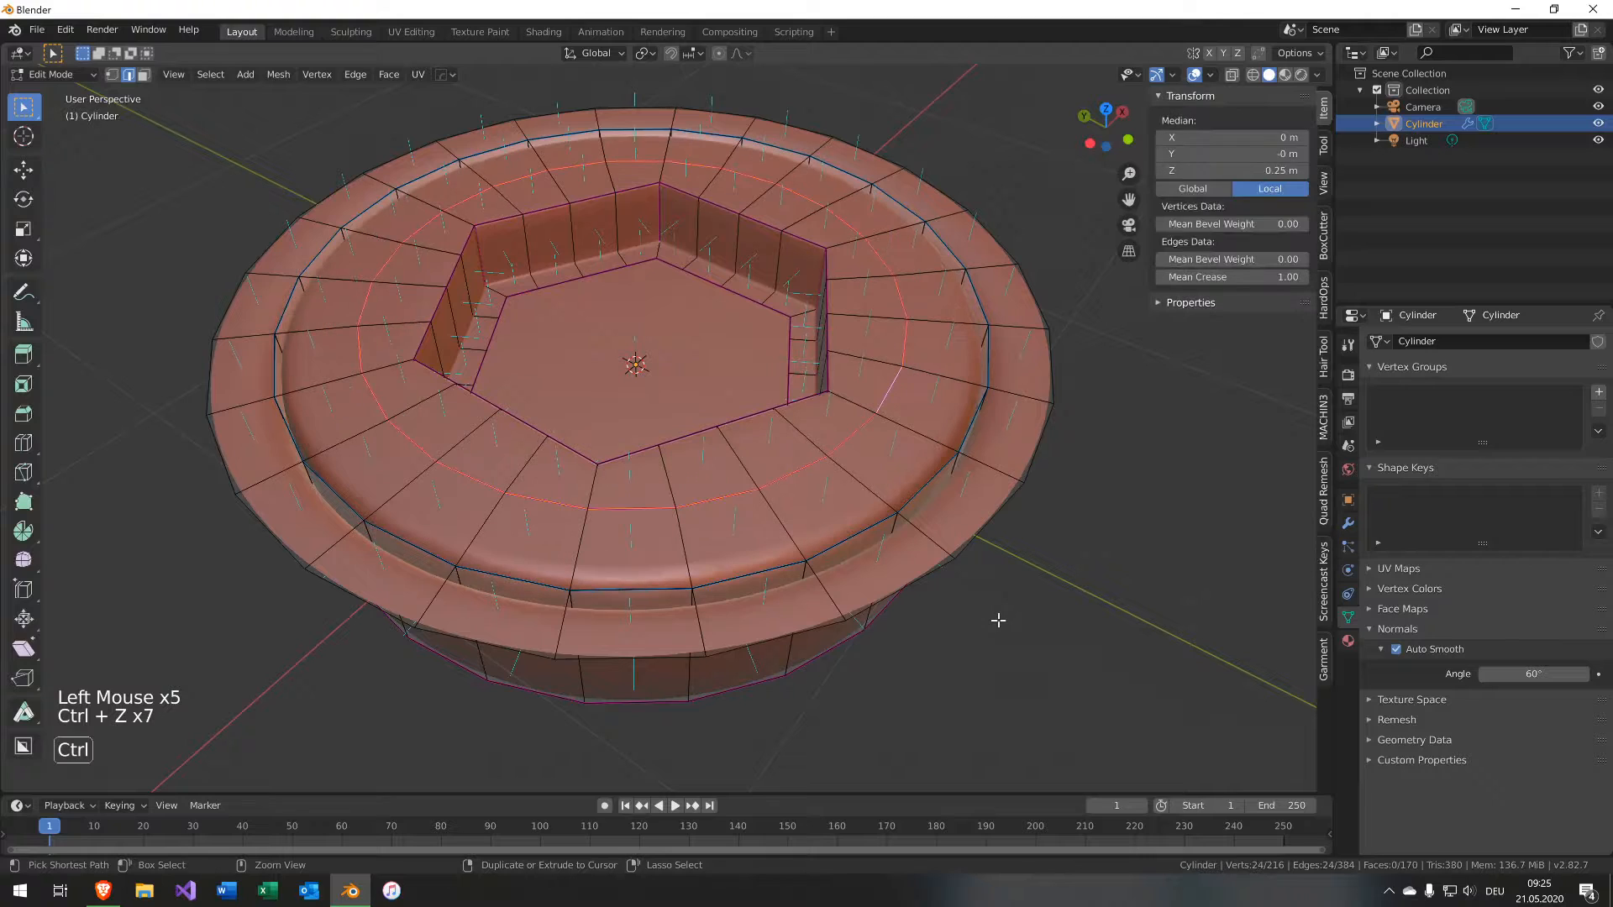
{"action": "key", "text": "s"}
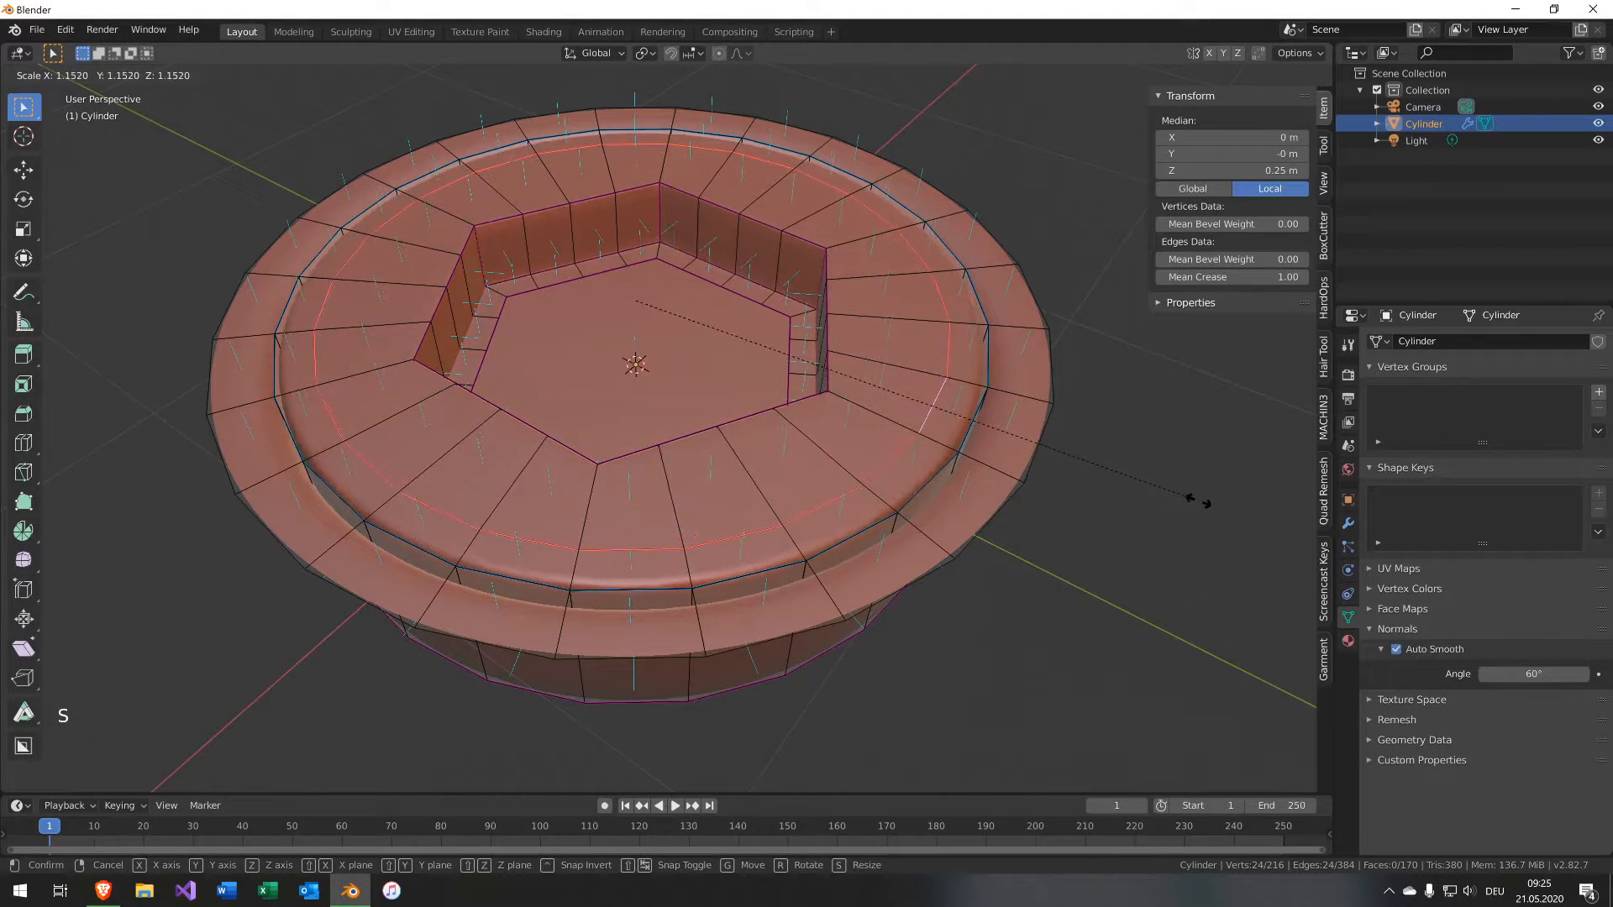
{"action": "right_click", "coordinate": [1163, 499]}
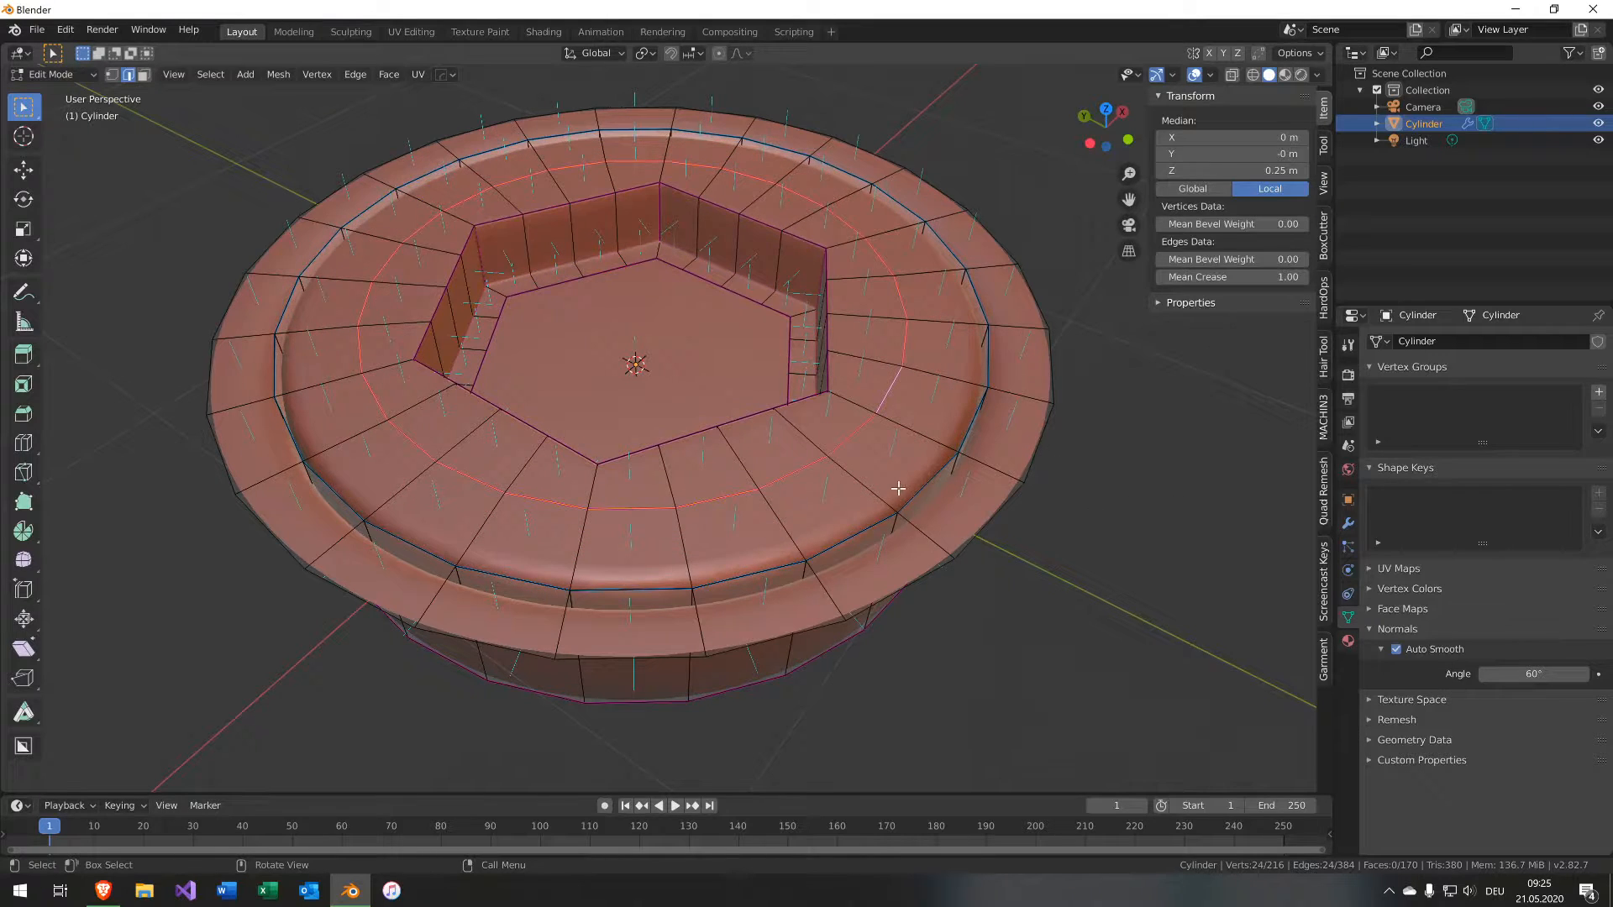
{"action": "key", "text": "Tab"}
{"action": "mouse_move", "coordinate": [950, 486]}
{"action": "middle_mouse_down"}
{"action": "mouse_move", "coordinate": [1091, 471]}
{"action": "mouse_move", "coordinate": [967, 505]}
{"action": "middle_mouse_up"}
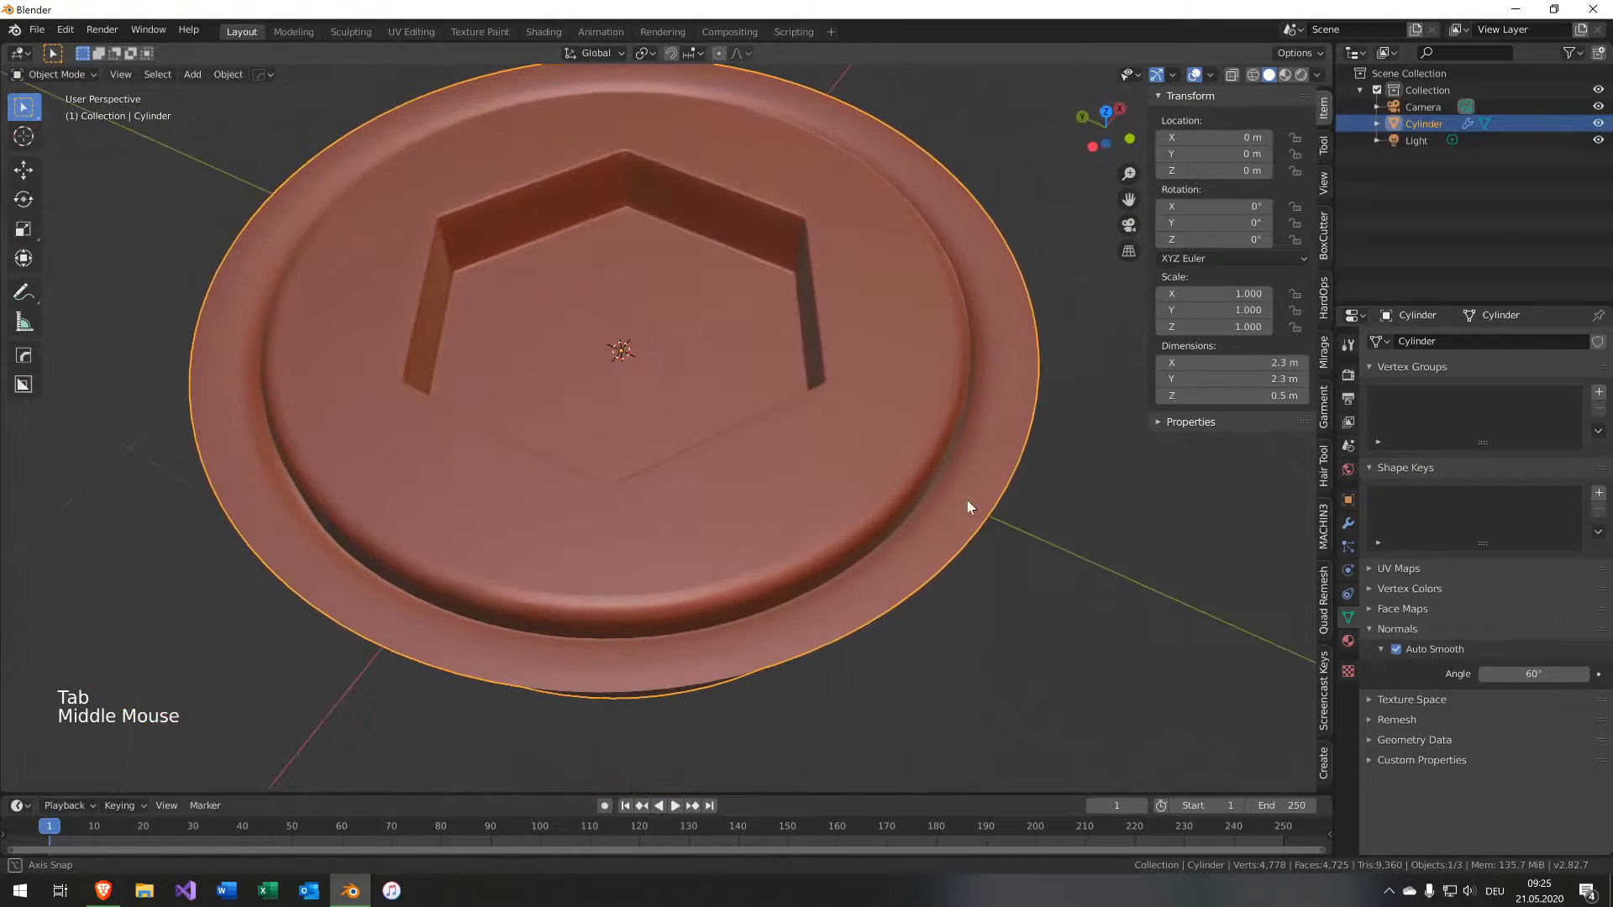
Switch the viewport shading lighting to Studio.
{"action": "scroll", "coordinate": [924, 501], "scroll_direction": "down", "scroll_amount": 2}
{"action": "scroll", "coordinate": [924, 501], "scroll_direction": "up", "scroll_amount": 1}
{"action": "scroll", "coordinate": [925, 501], "scroll_direction": "down", "scroll_amount": 1}
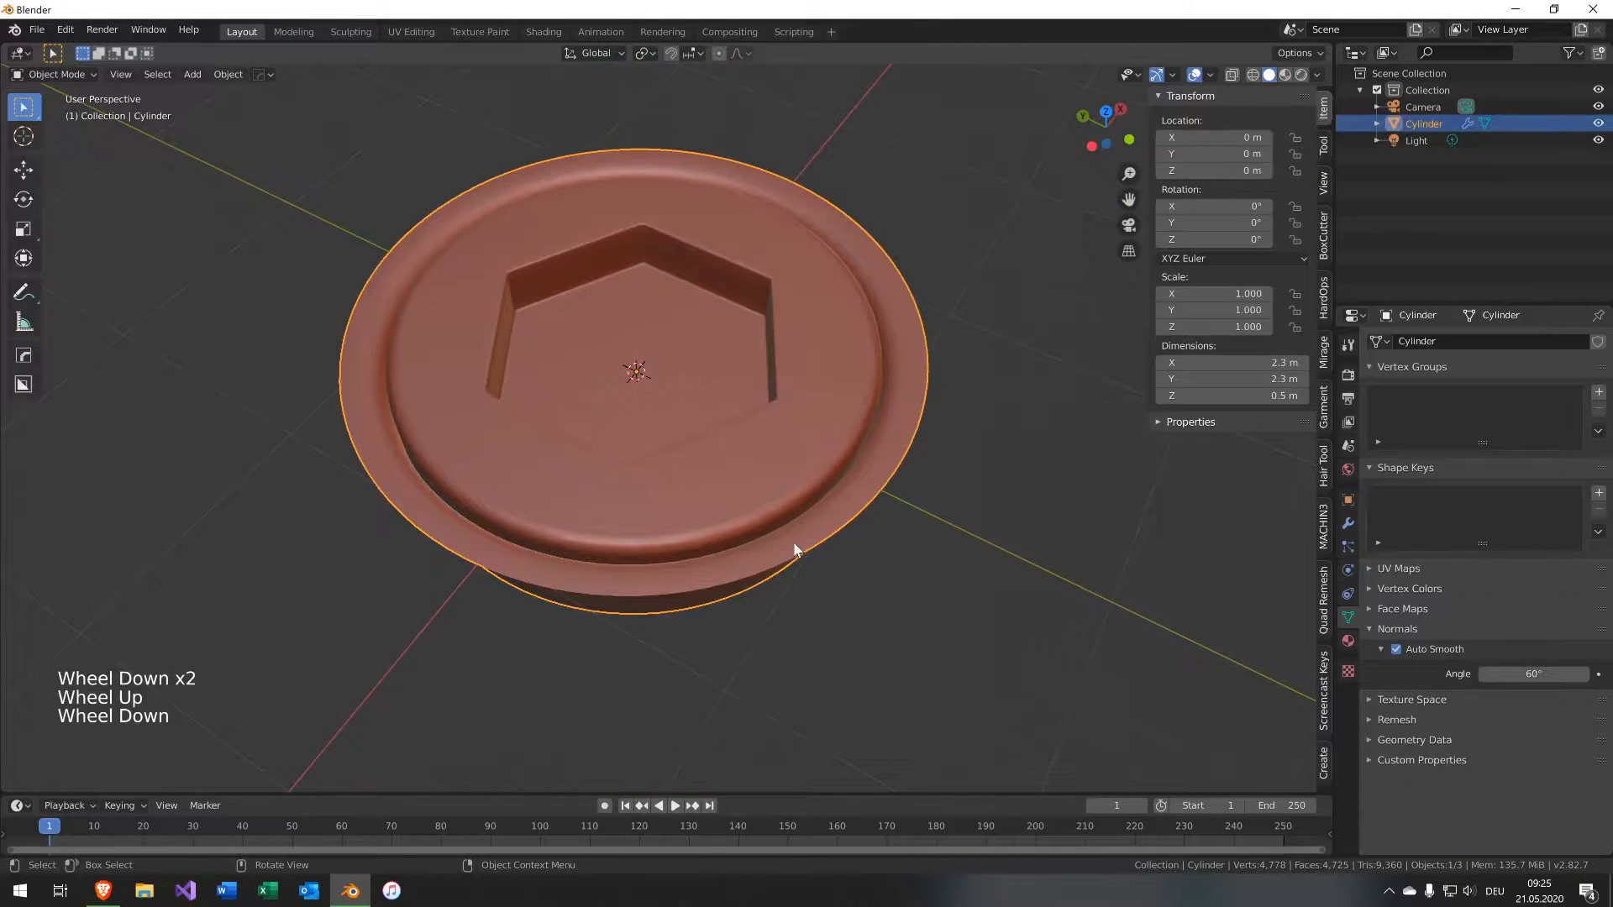
{"action": "middle_click_drag", "start_coordinate": [794, 543], "coordinate": [1245, 132]}
{"action": "left_click", "coordinate": [1315, 76]}
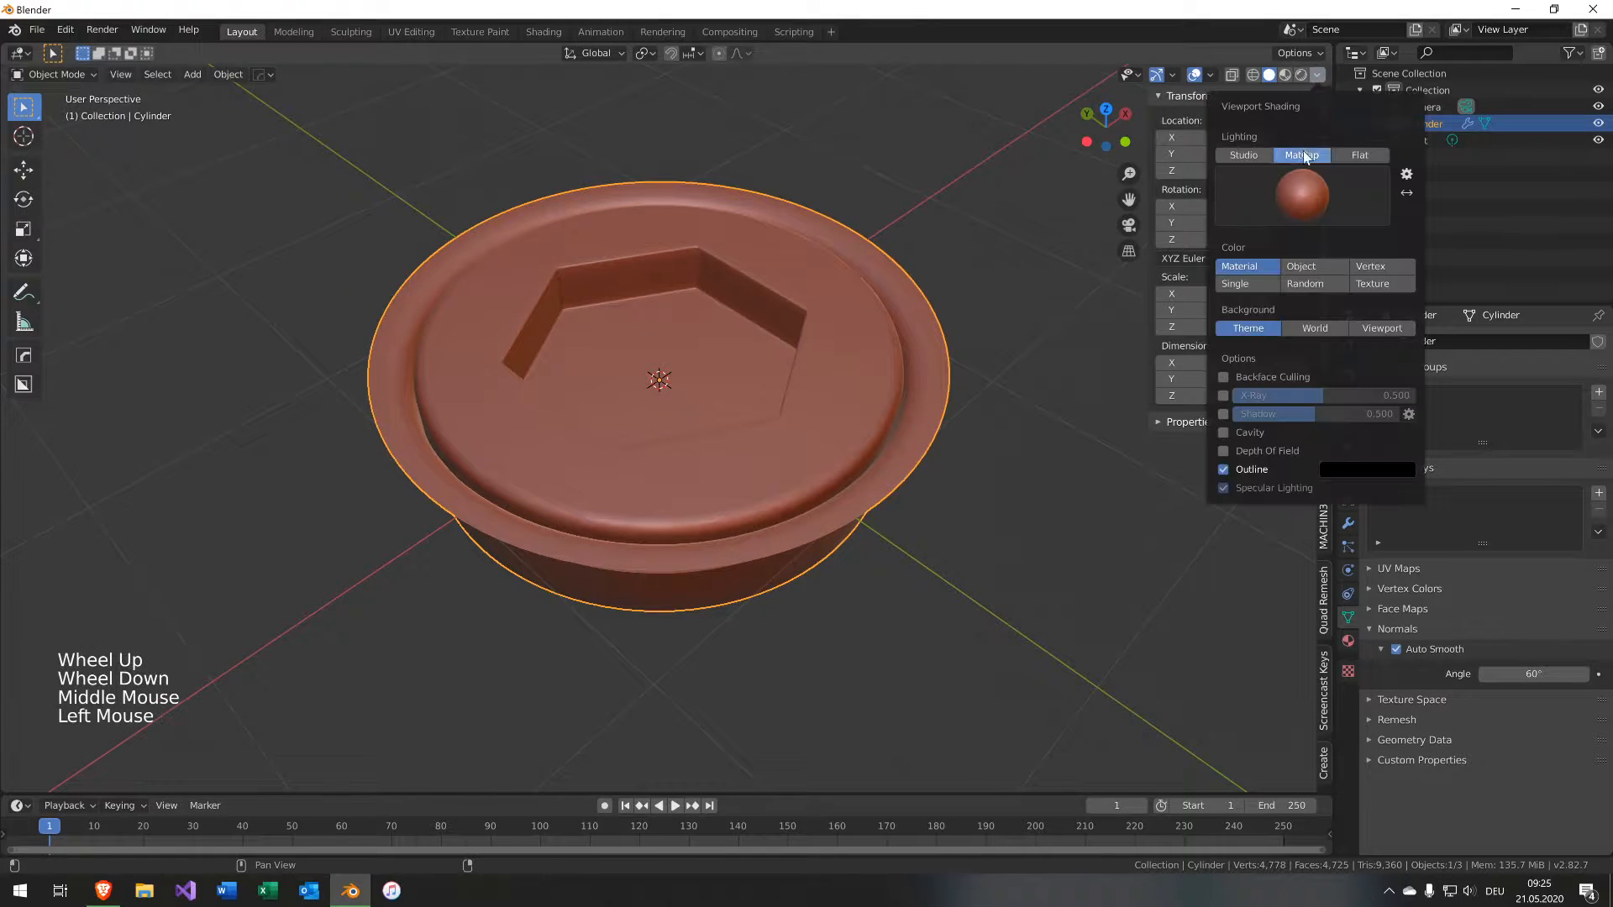
{"action": "left_click", "coordinate": [1244, 146]}
Add a plane and scale it up so it covers the cap, viewed from the top.
{"action": "key", "text": "shift+a"}
{"action": "mouse_move", "coordinate": [823, 544]}
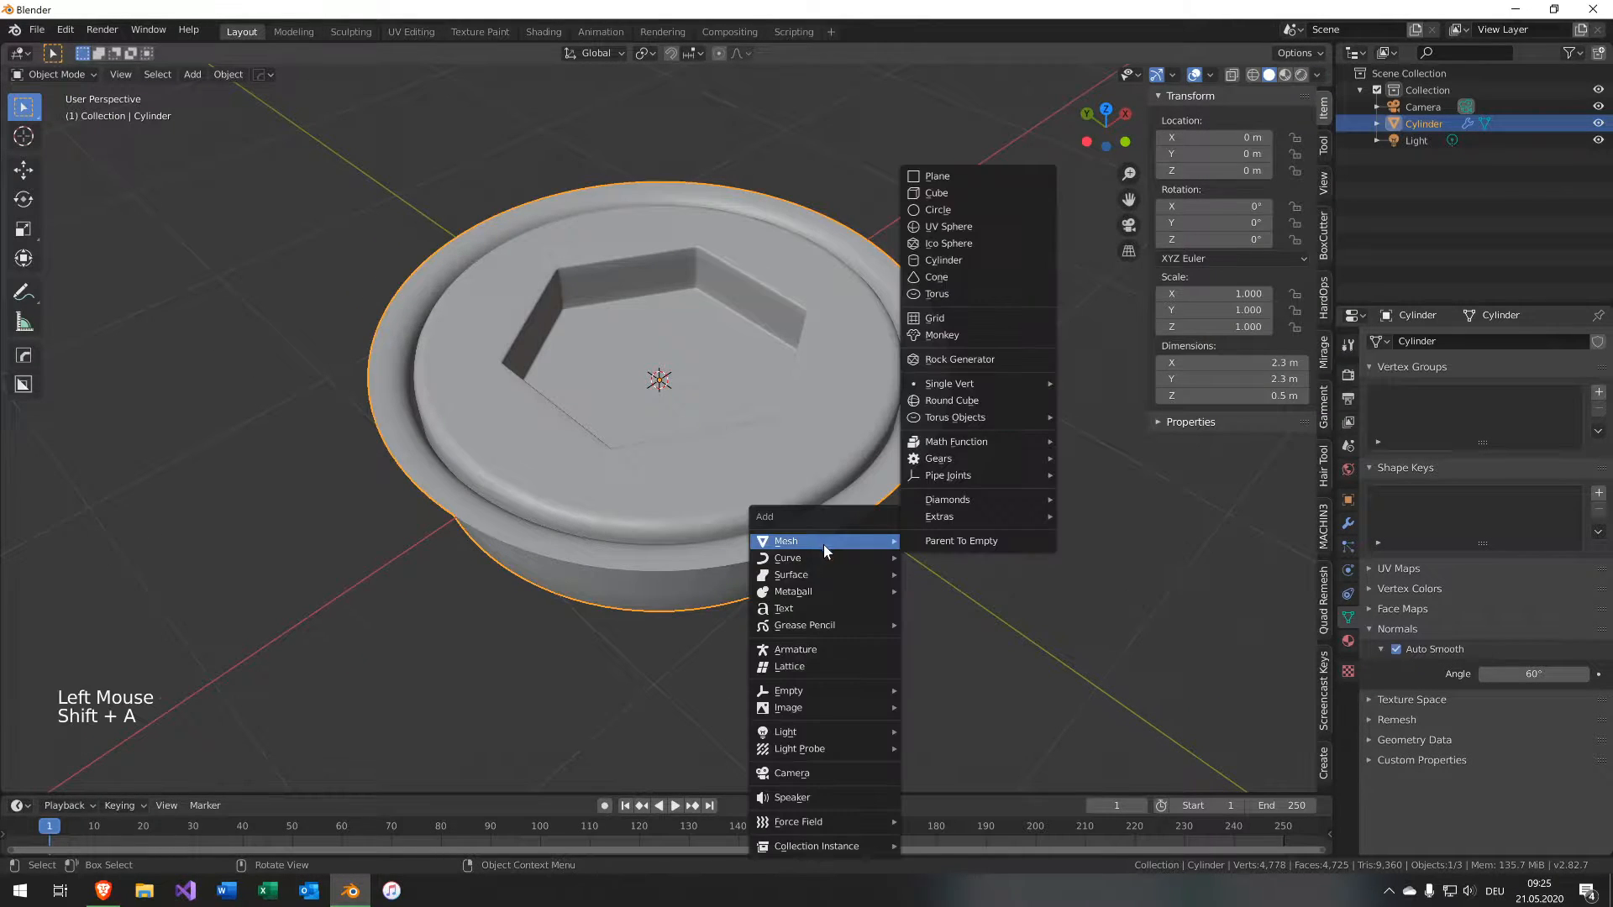
{"action": "left_click", "coordinate": [971, 180]}
{"action": "key", "text": "s"}
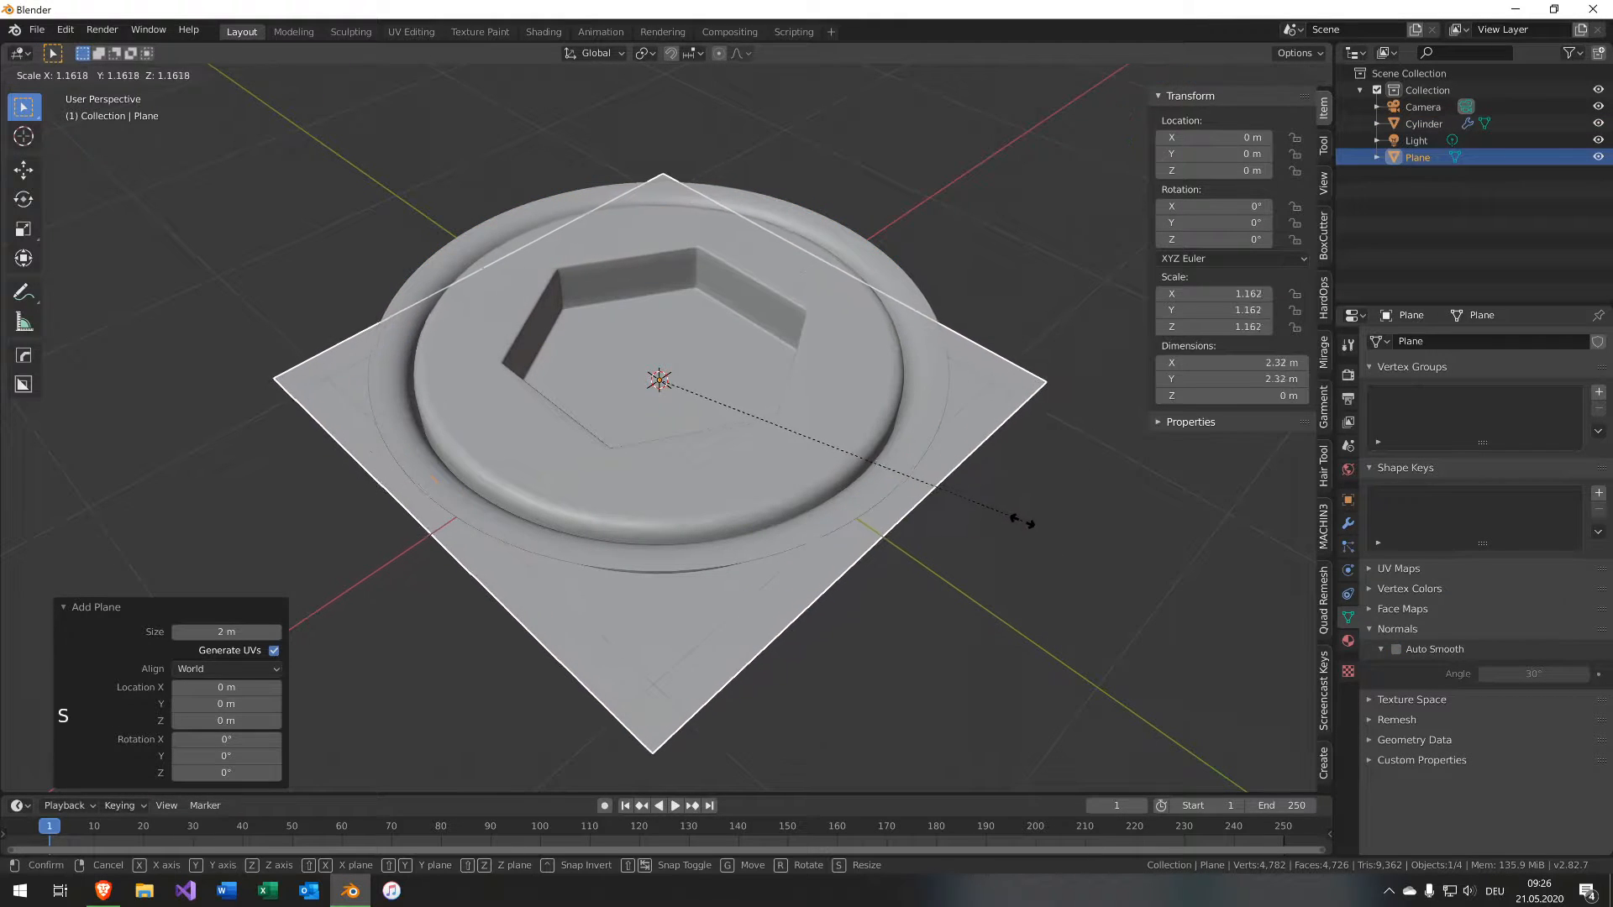
{"action": "left_click", "coordinate": [1047, 536]}
{"action": "key", "text": "KP_7"}
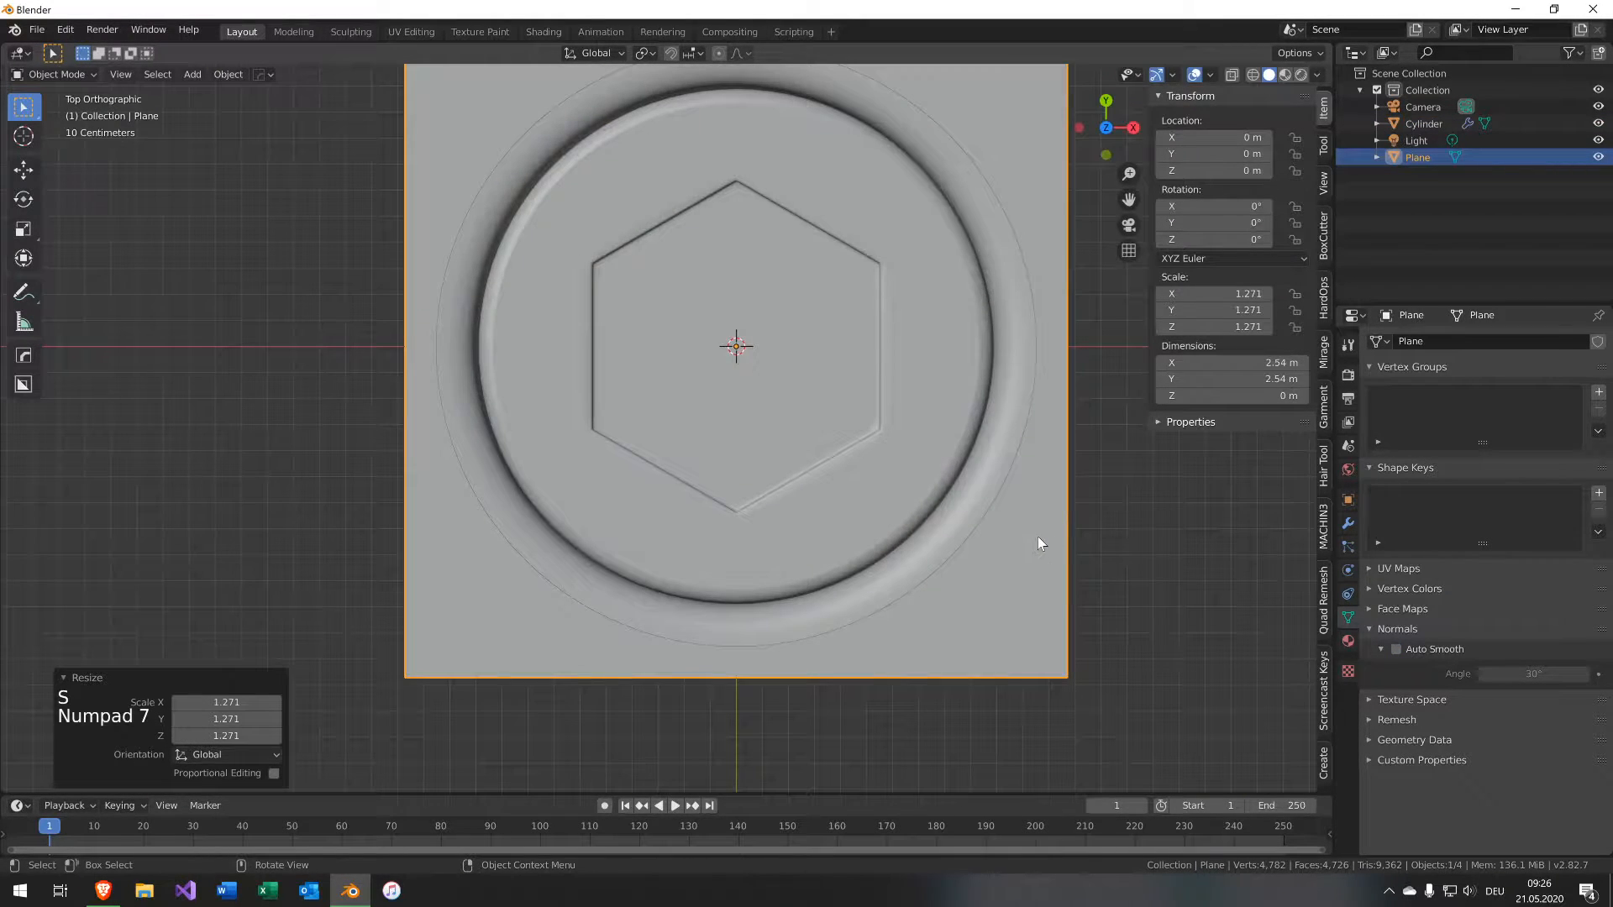
Scale the plane to about 2.5 m across and apply its scale.
{"action": "middle_click_drag", "start_coordinate": [904, 416], "coordinate": [816, 486], "text": "shift"}
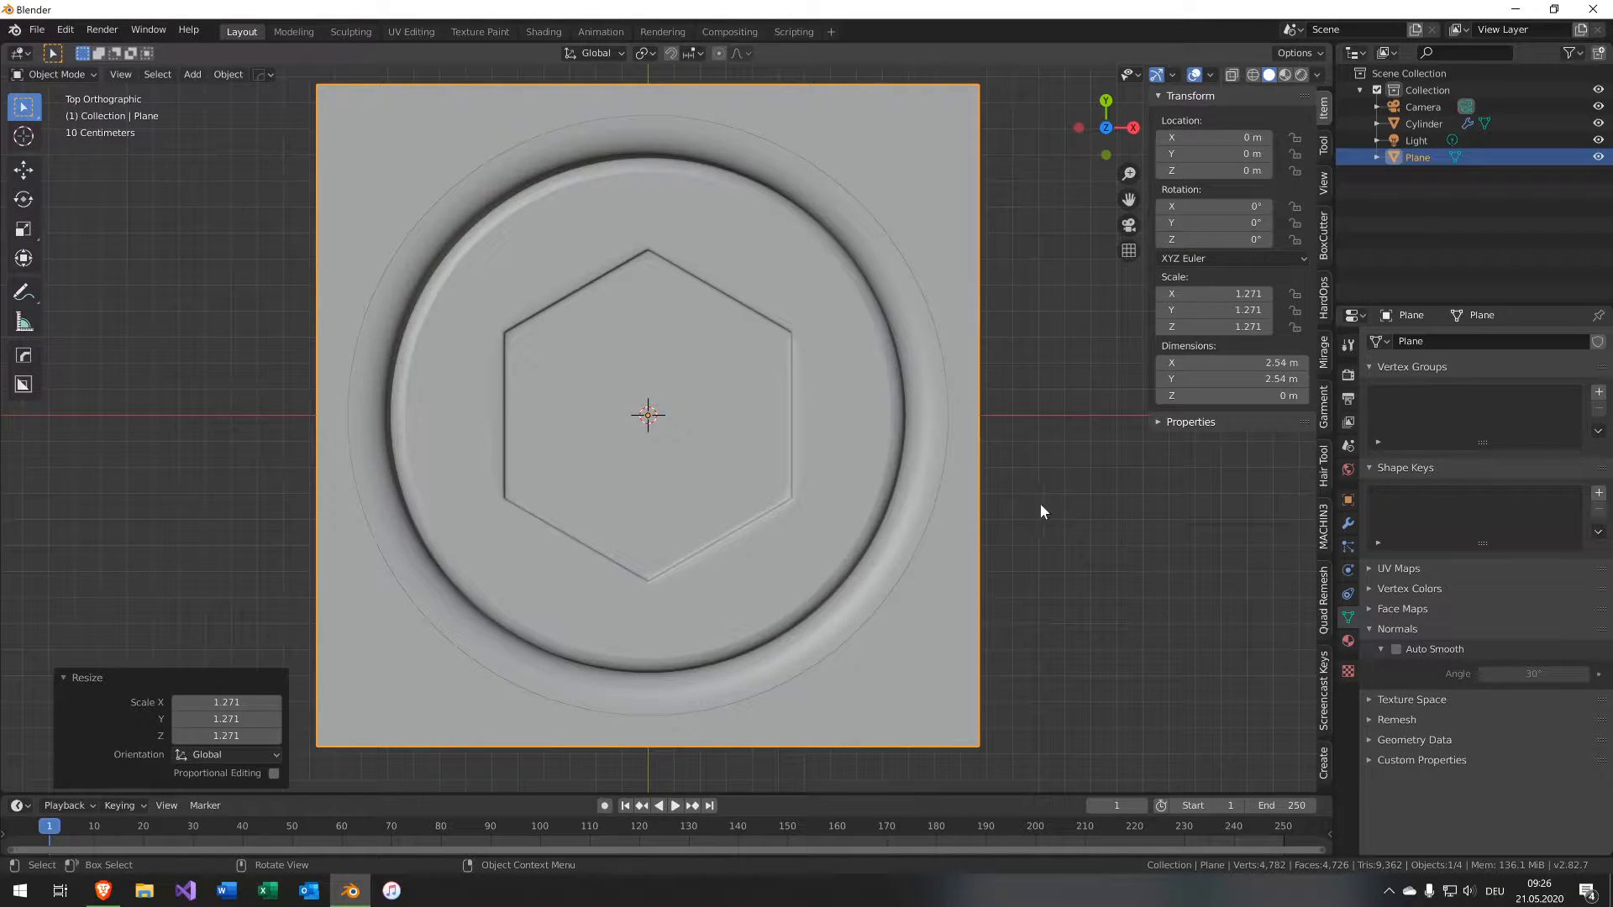
{"action": "key", "text": "s"}
{"action": "left_click", "coordinate": [1140, 488]}
{"action": "key", "text": "ctrl+a"}
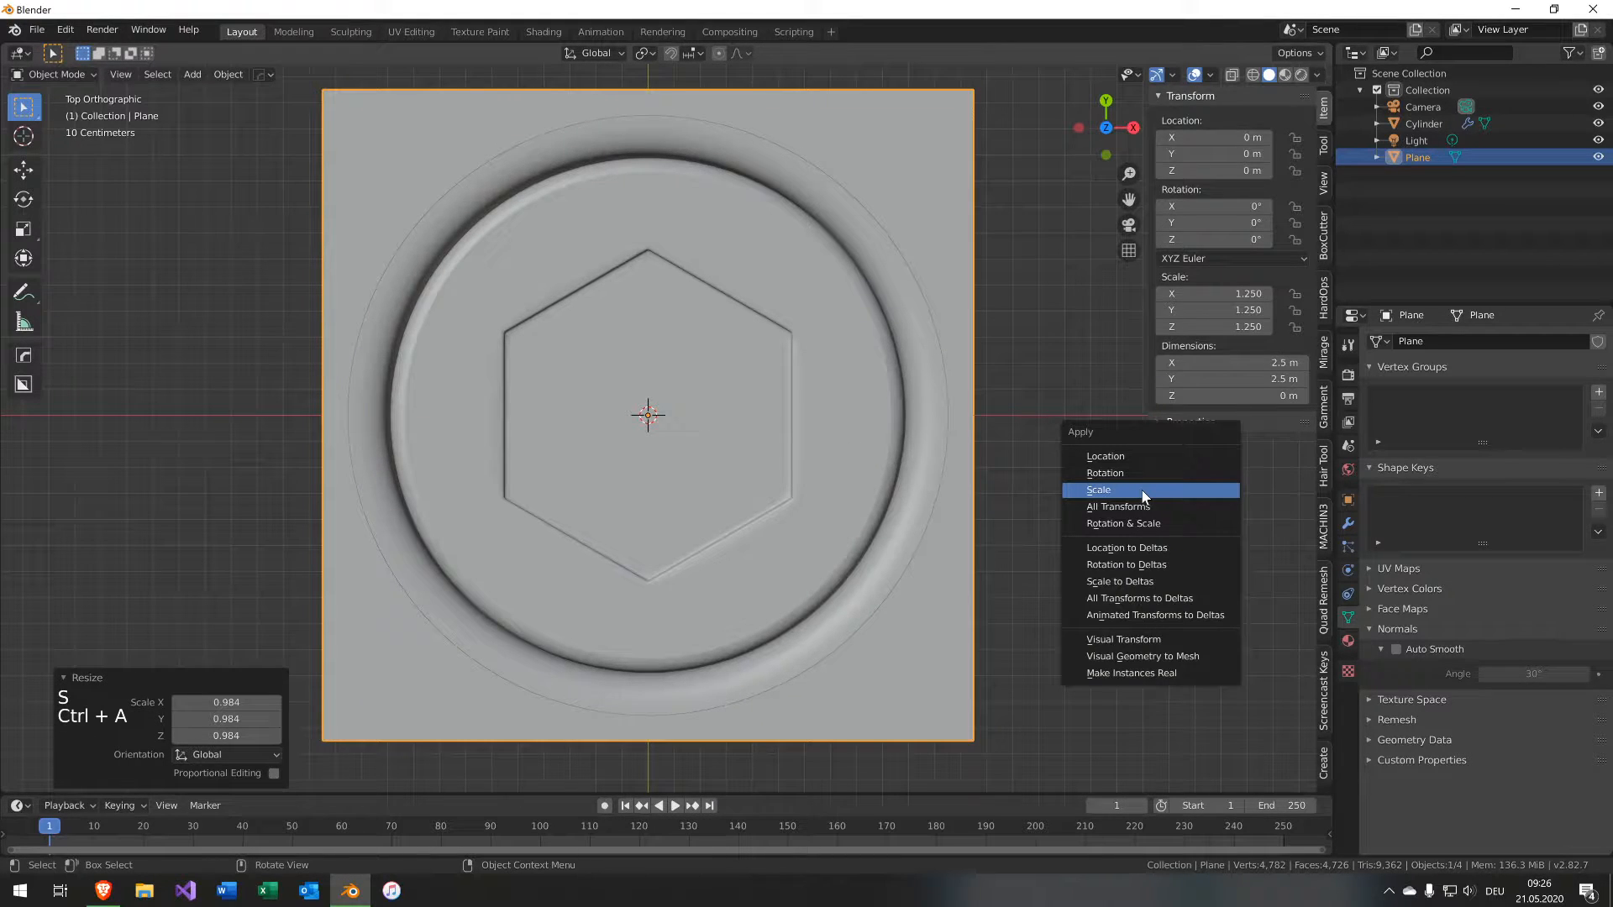
{"action": "left_click", "coordinate": [1142, 491]}
Move the plane up along Z to about 0.23 m in the front view.
{"action": "middle_click_drag", "start_coordinate": [638, 550], "coordinate": [919, 451]}
{"action": "key", "text": "g"}
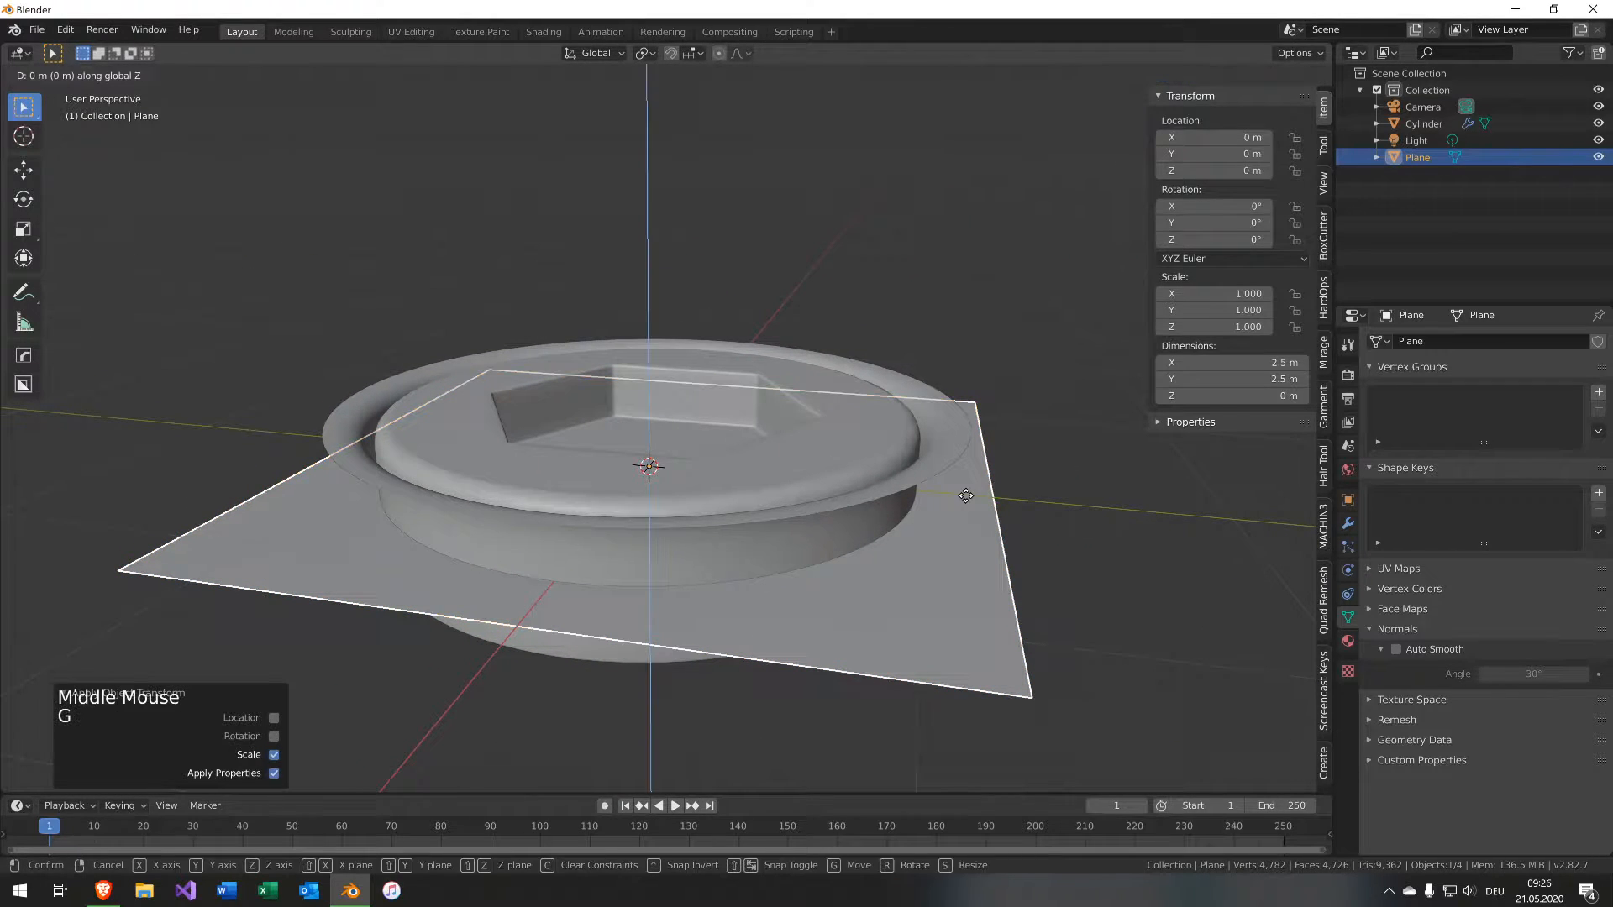
{"action": "key", "text": "Escape"}
{"action": "key", "text": "KP_1"}
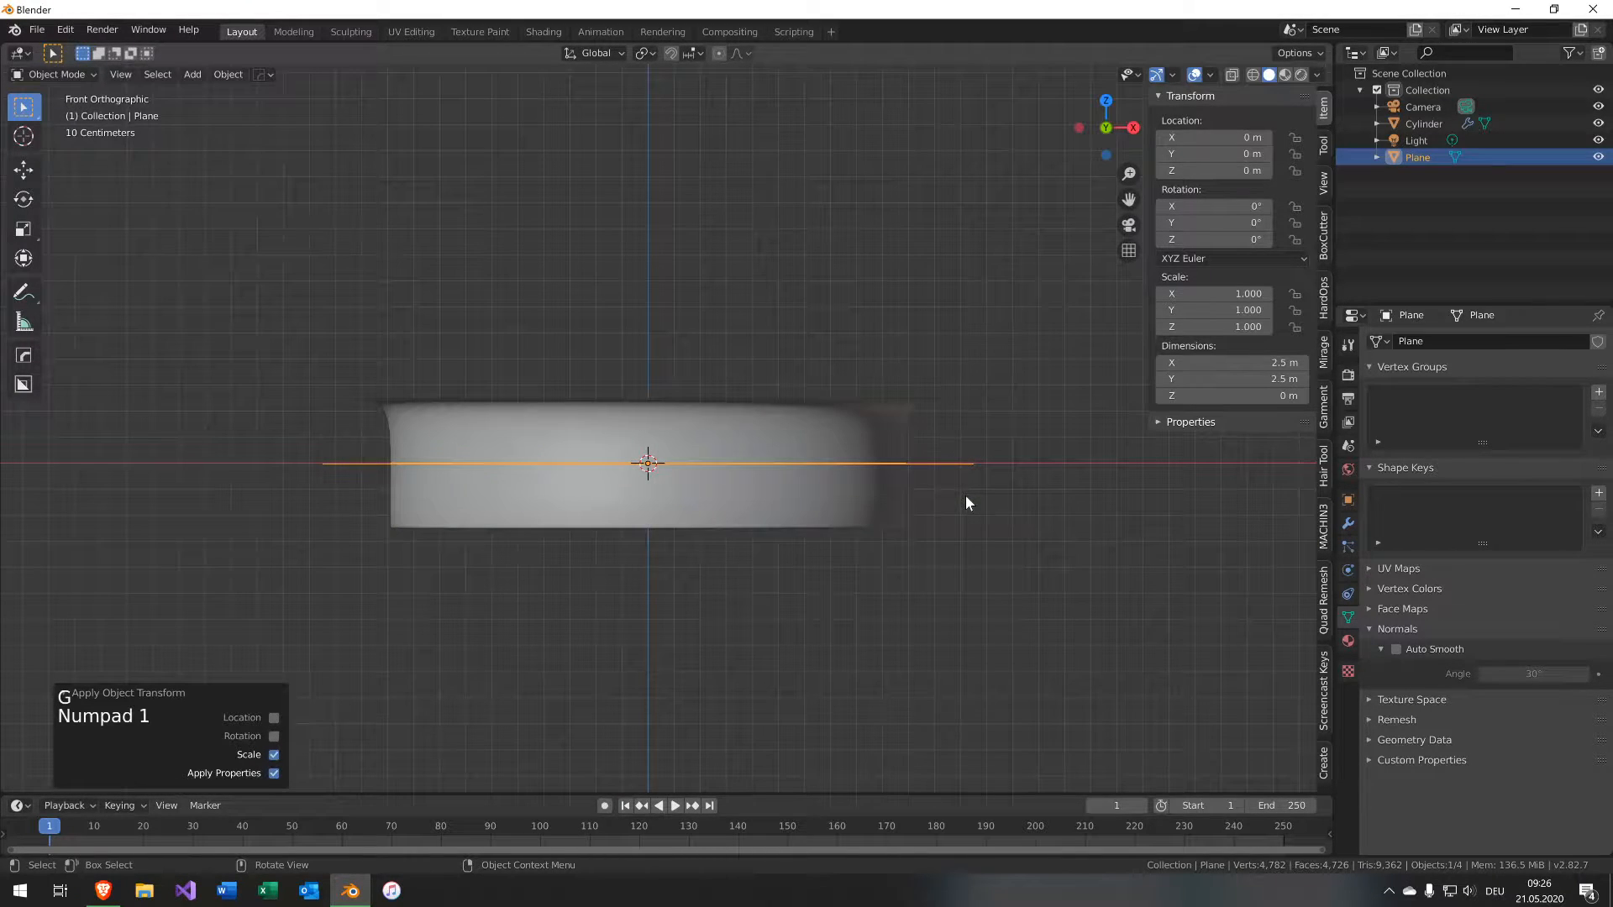
{"action": "key", "text": "g"}
{"action": "key", "text": "z"}
{"action": "left_click", "coordinate": [912, 679]}
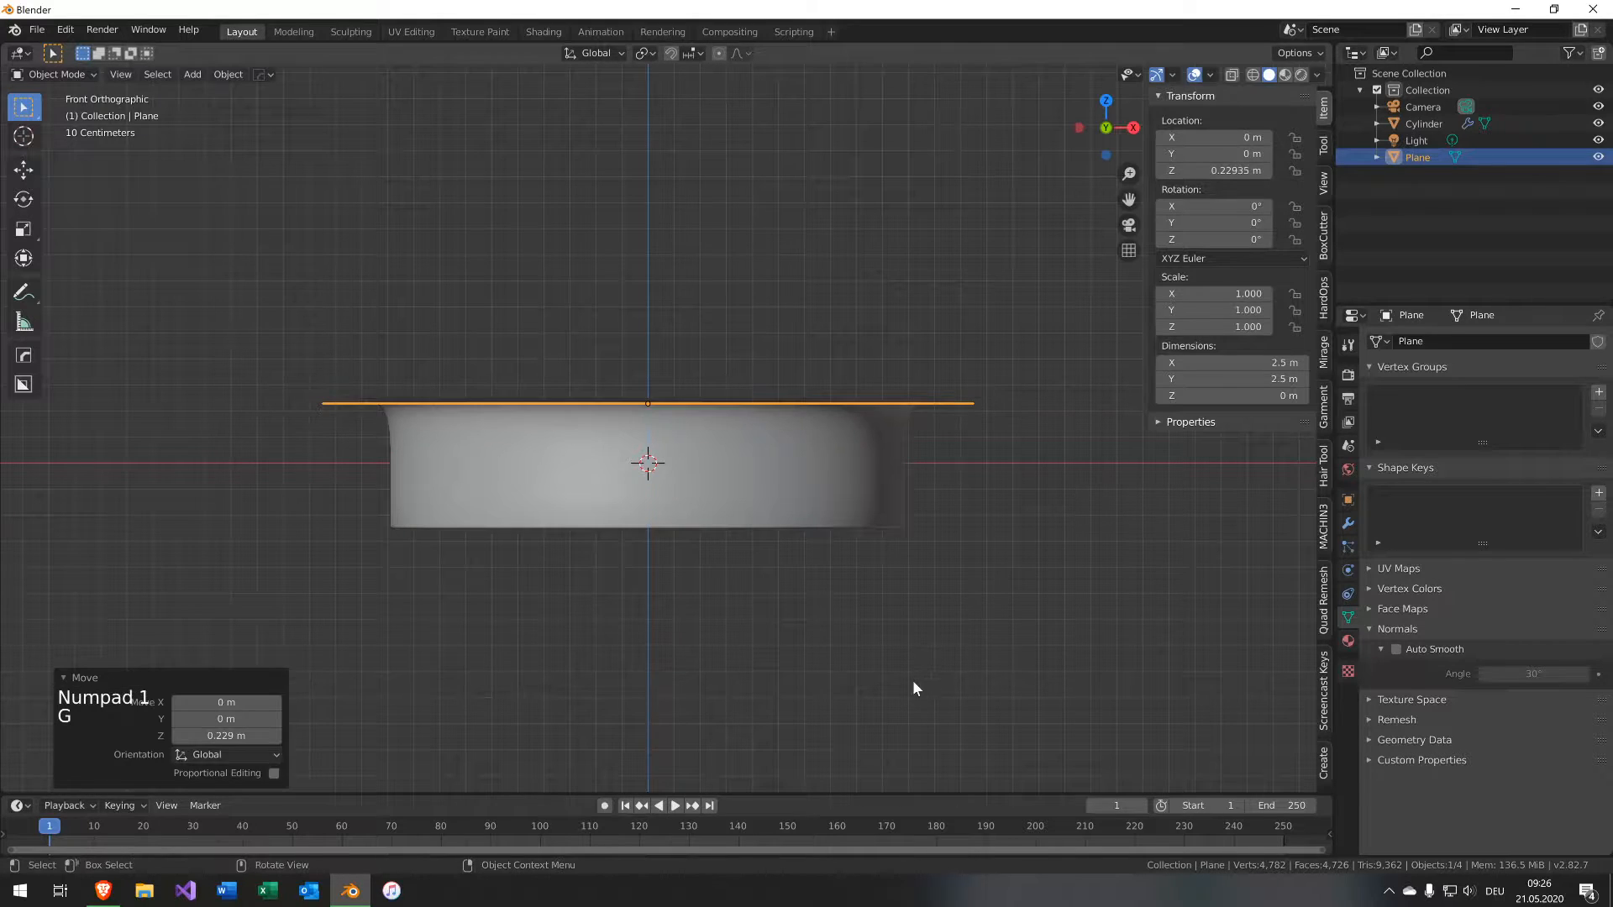
Raise the plane further along Z to about 0.25 m, level with the cap's top.
{"action": "scroll", "coordinate": [944, 405], "scroll_direction": "up", "scroll_amount": 9}
{"action": "middle_click_drag", "start_coordinate": [944, 405], "coordinate": [850, 481], "text": "shift"}
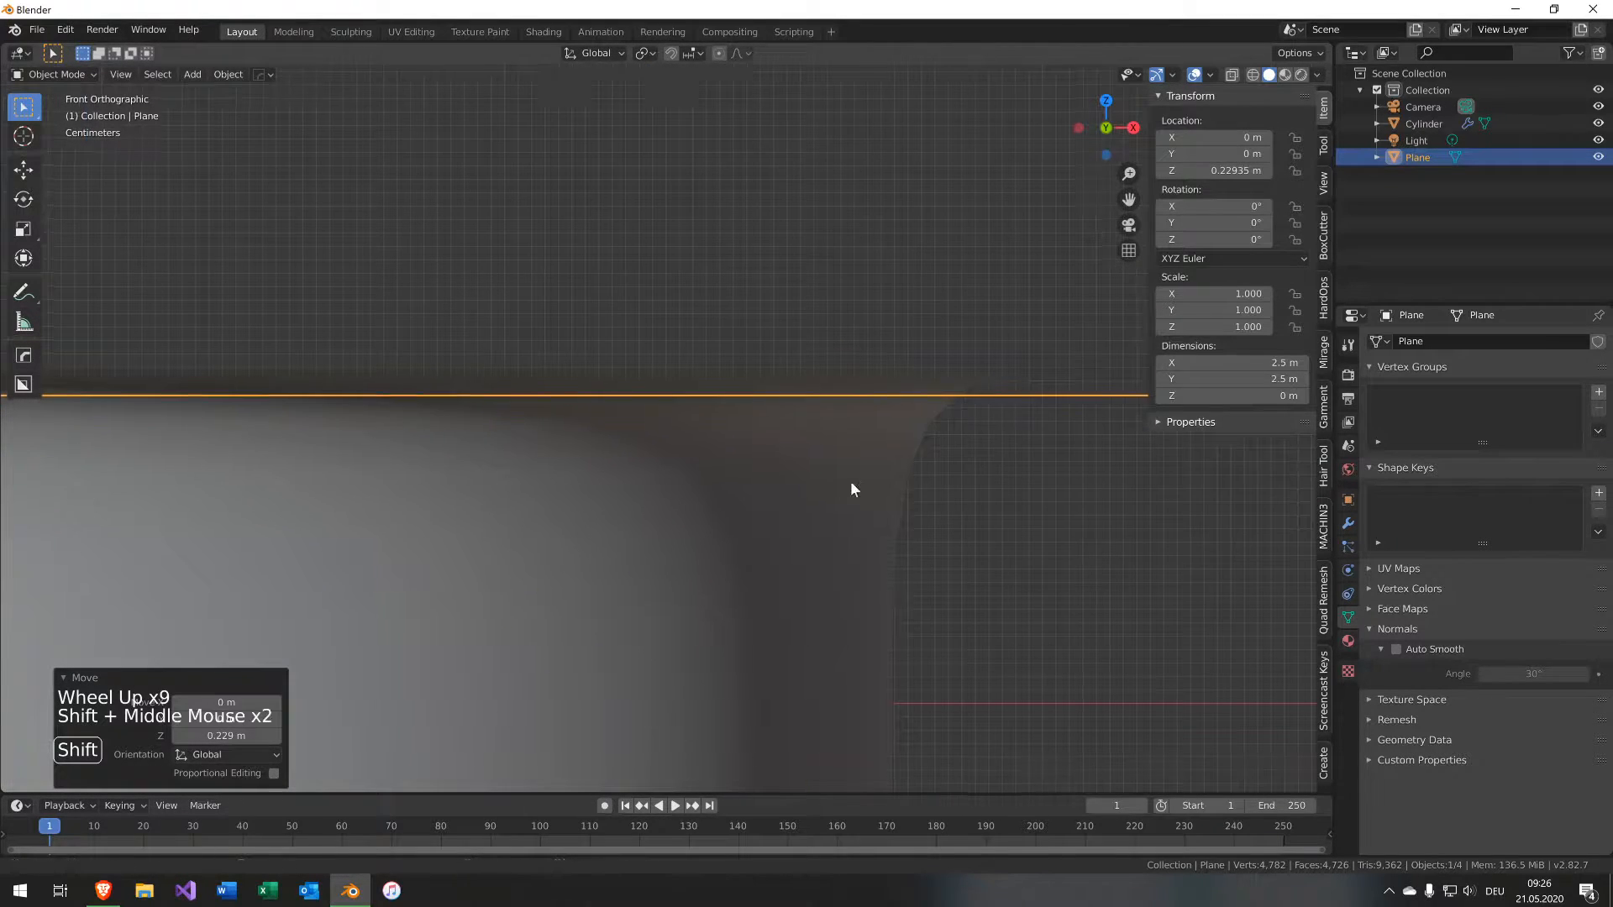
{"action": "scroll", "coordinate": [725, 467], "scroll_direction": "up", "scroll_amount": 8}
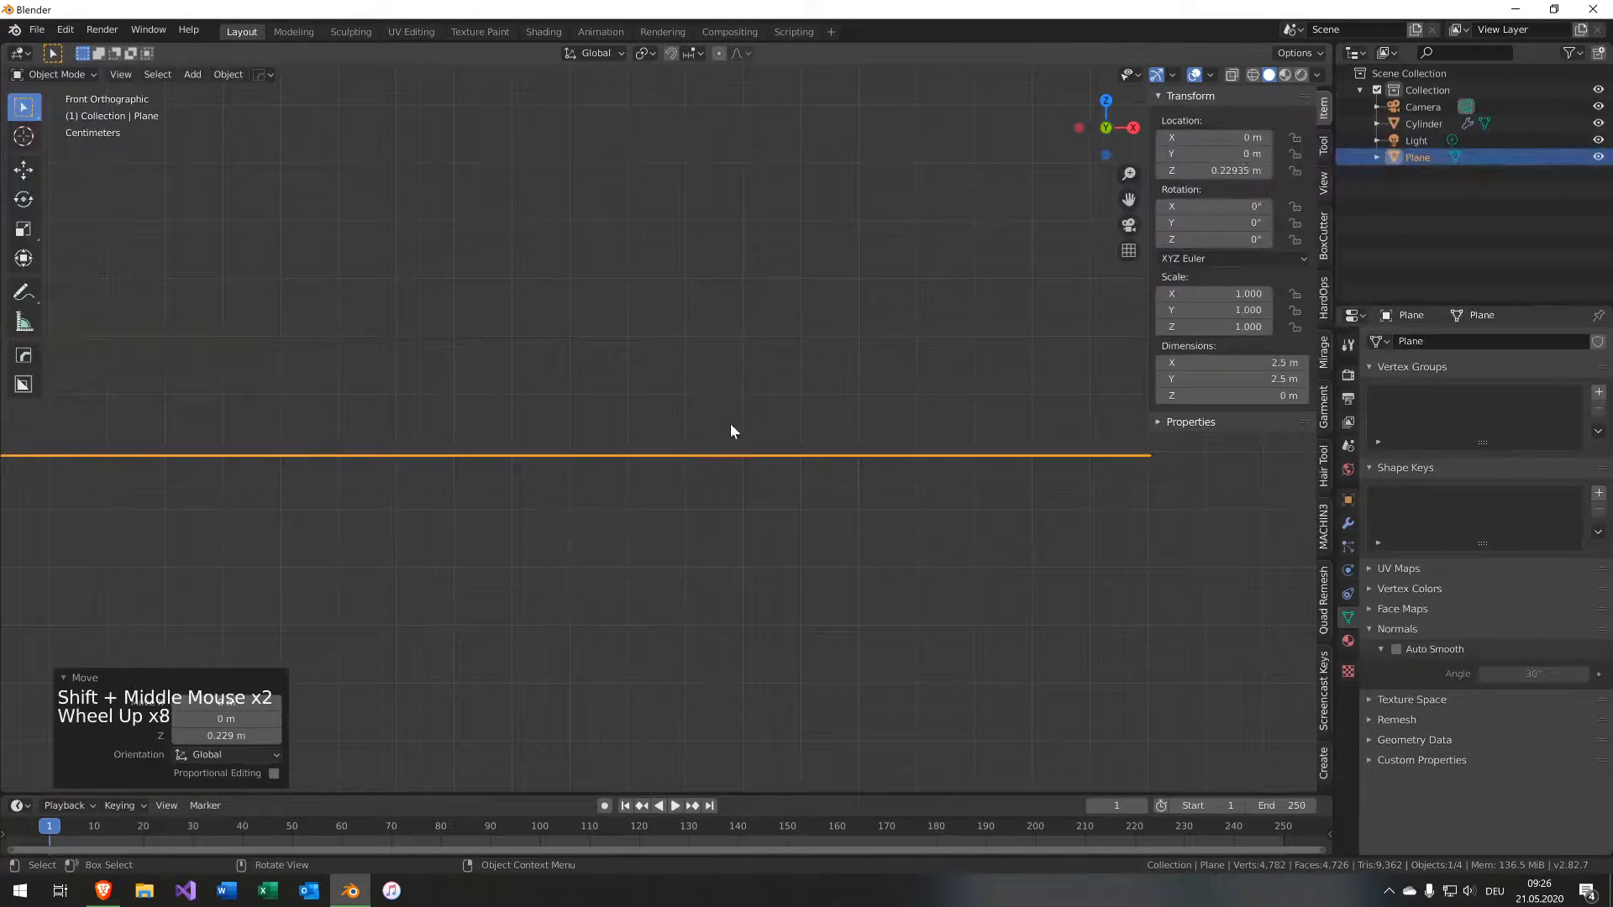
{"action": "key", "text": "g"}
{"action": "key", "text": "z"}
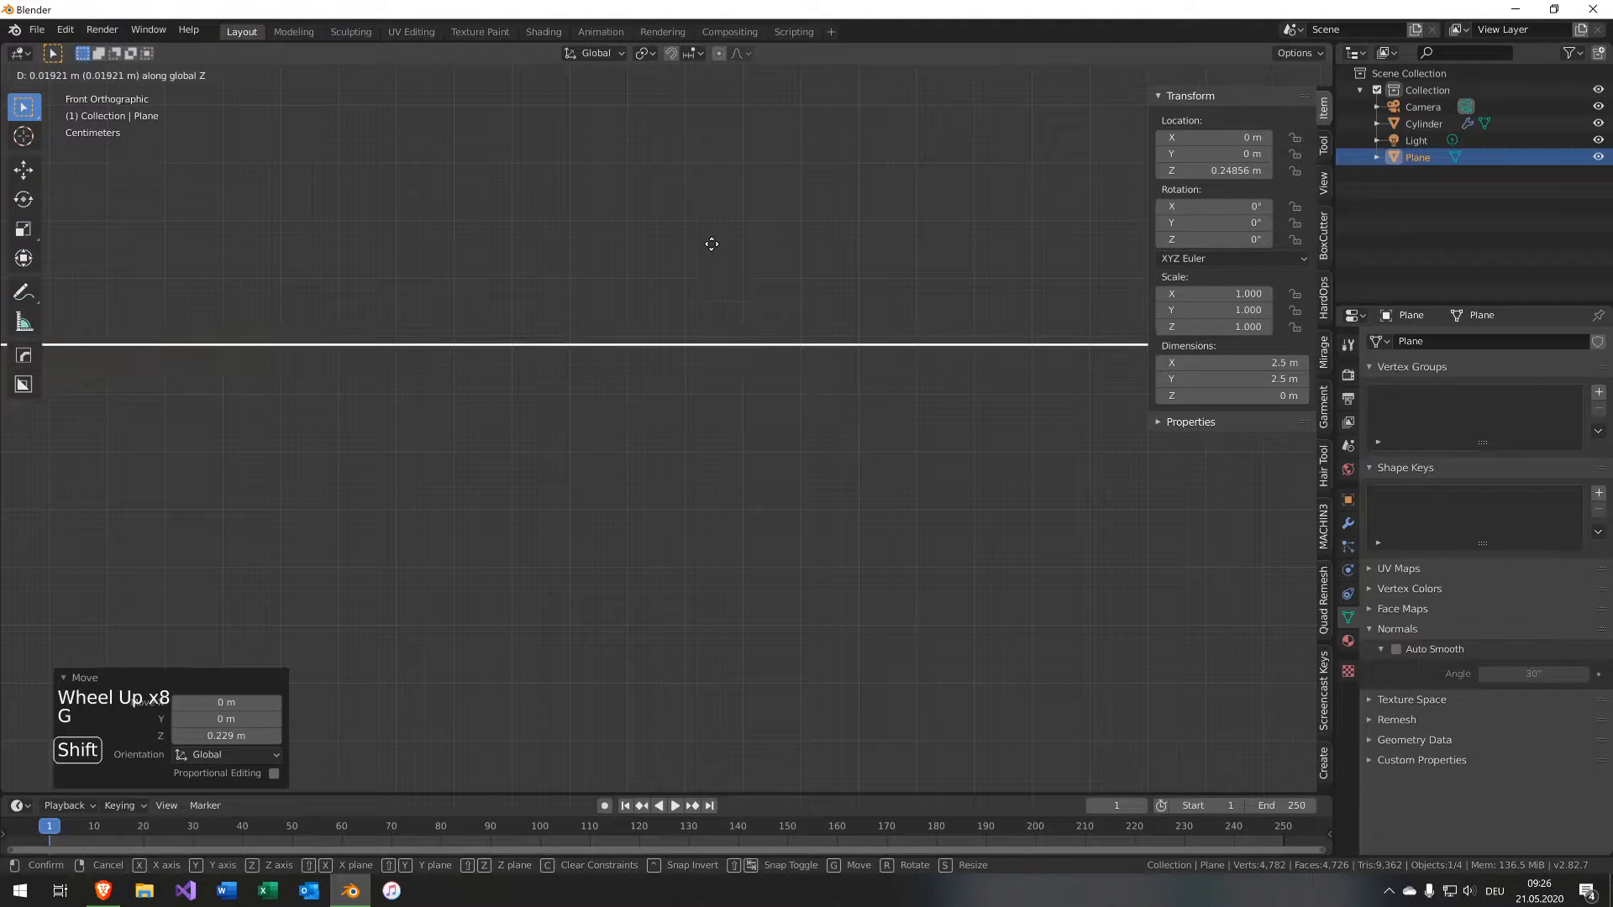
{"action": "left_click", "coordinate": [706, 224]}
Select the cap and add a loop cut near its outer top rim in Edit Mode.
{"action": "scroll", "coordinate": [578, 372], "scroll_direction": "down", "scroll_amount": 11}
{"action": "middle_click_drag", "start_coordinate": [577, 371], "coordinate": [705, 418]}
{"action": "scroll", "coordinate": [331, 450], "scroll_direction": "down", "scroll_amount": 5}
{"action": "left_click", "coordinate": [1019, 511]}
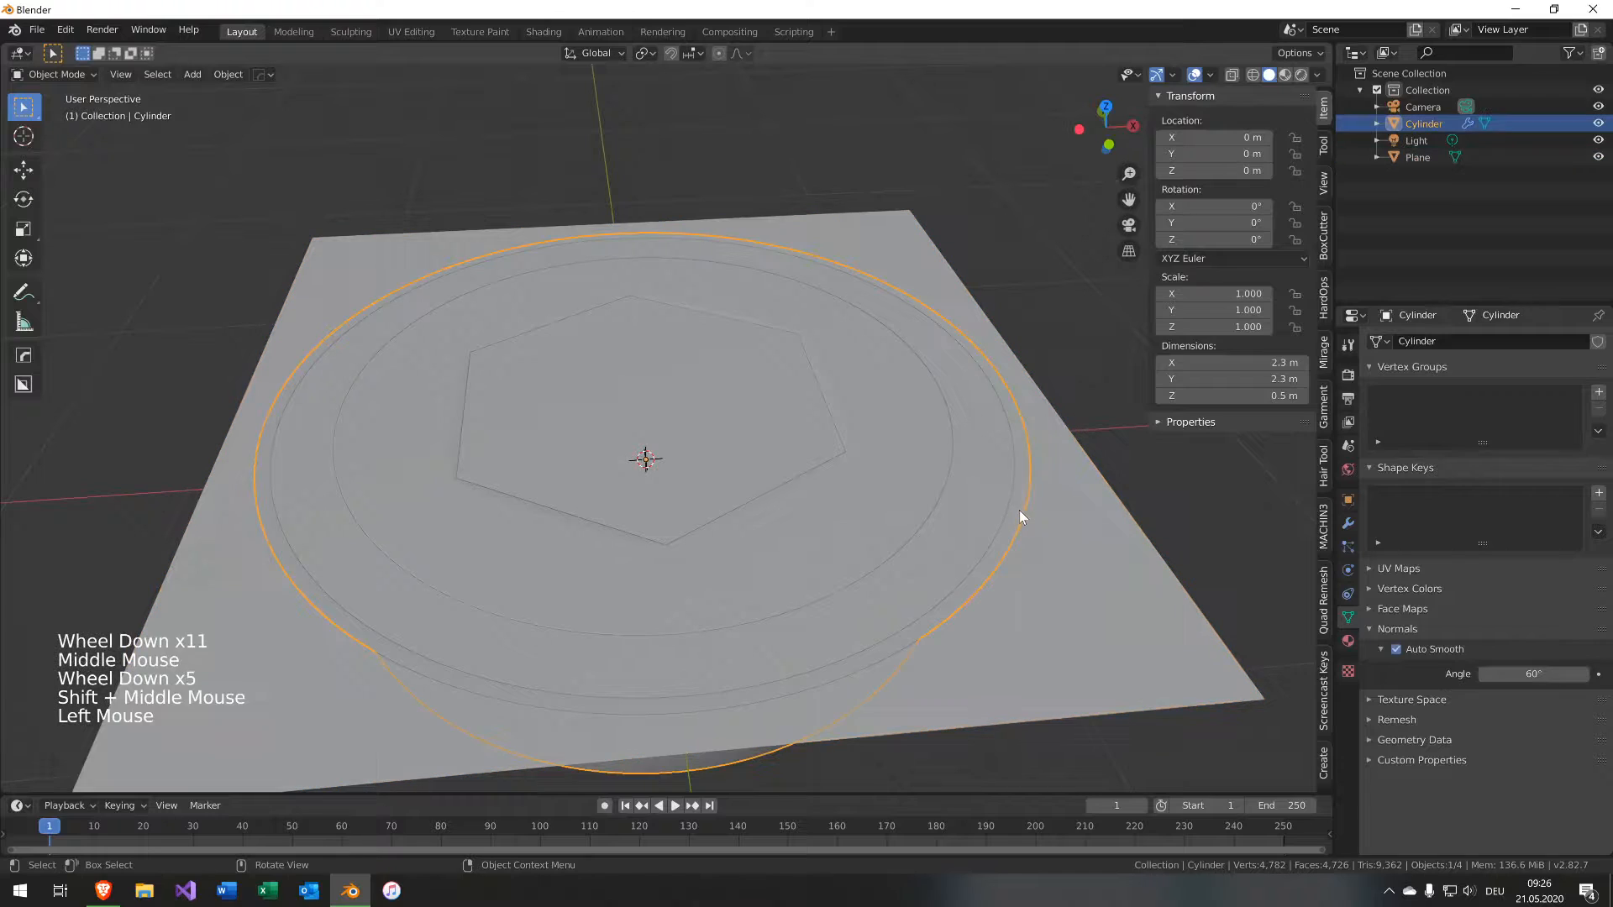
{"action": "key", "text": "Tab"}
{"action": "key", "text": "ctrl+r"}
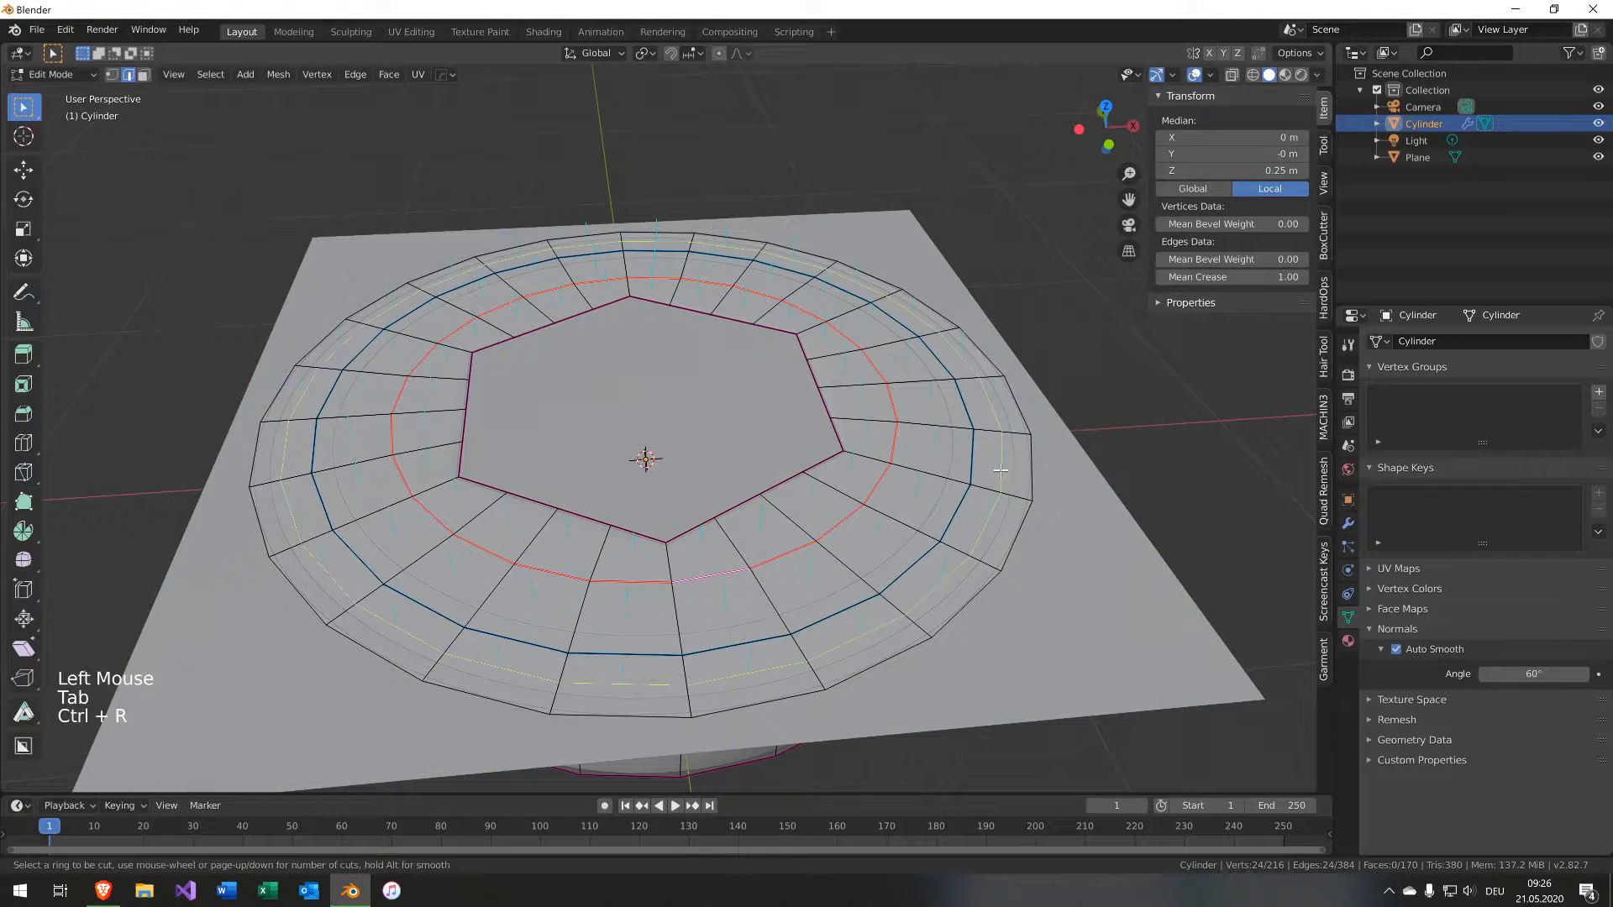
{"action": "left_click", "coordinate": [1011, 484]}
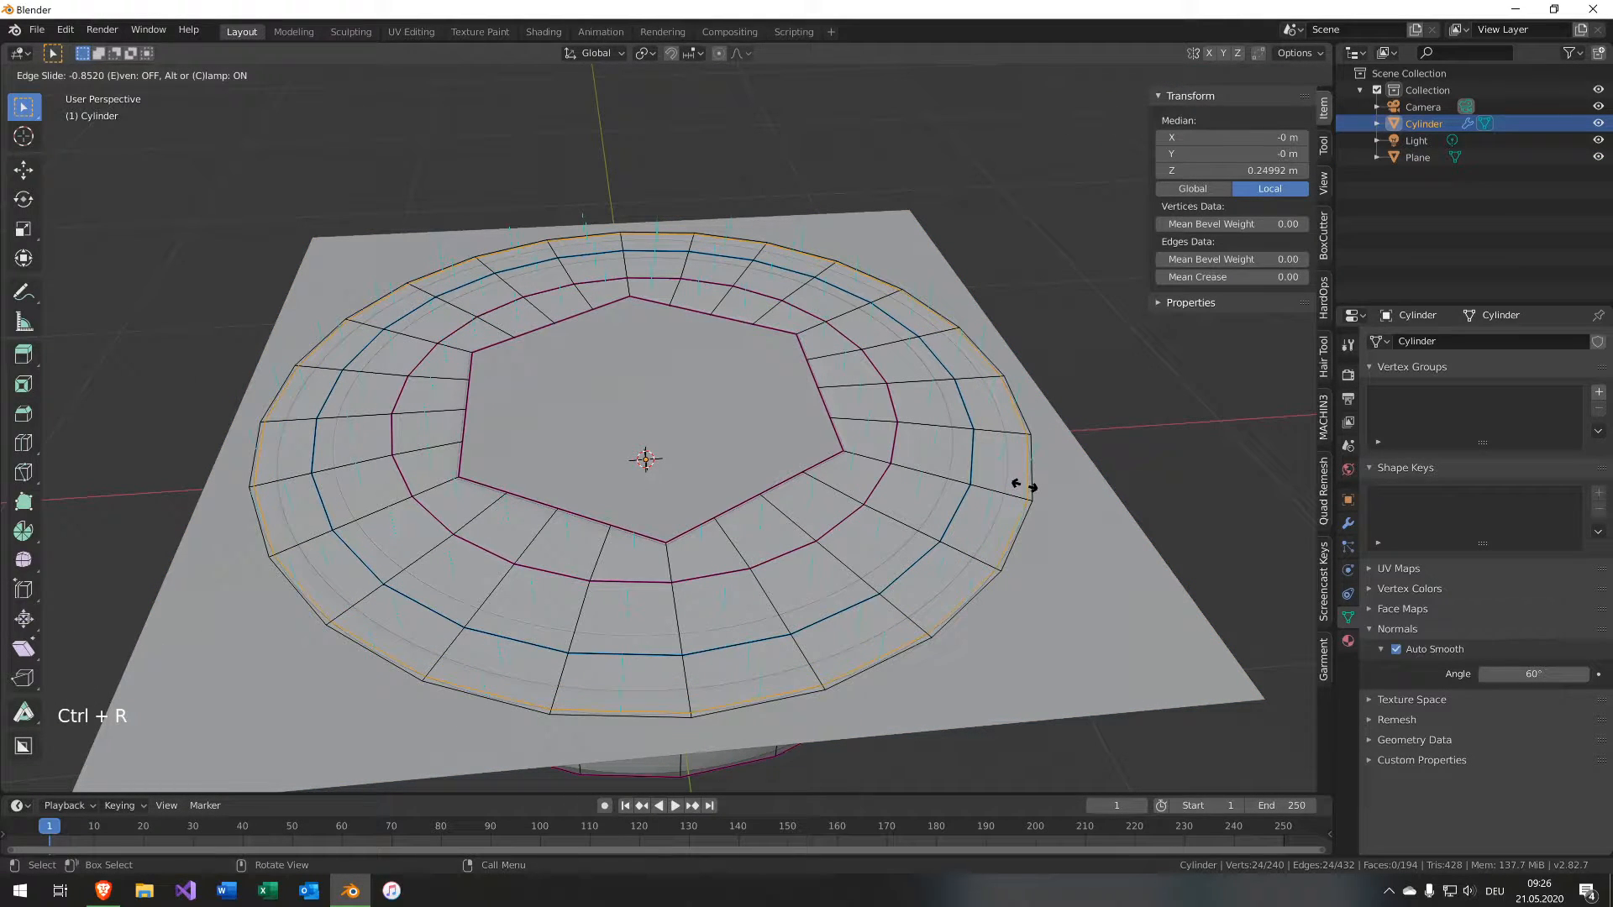
{"action": "key", "text": "Tab"}
Examine the cap's rim profile from the front and perspective views.
{"action": "middle_click_drag", "start_coordinate": [1069, 504], "coordinate": [1038, 422]}
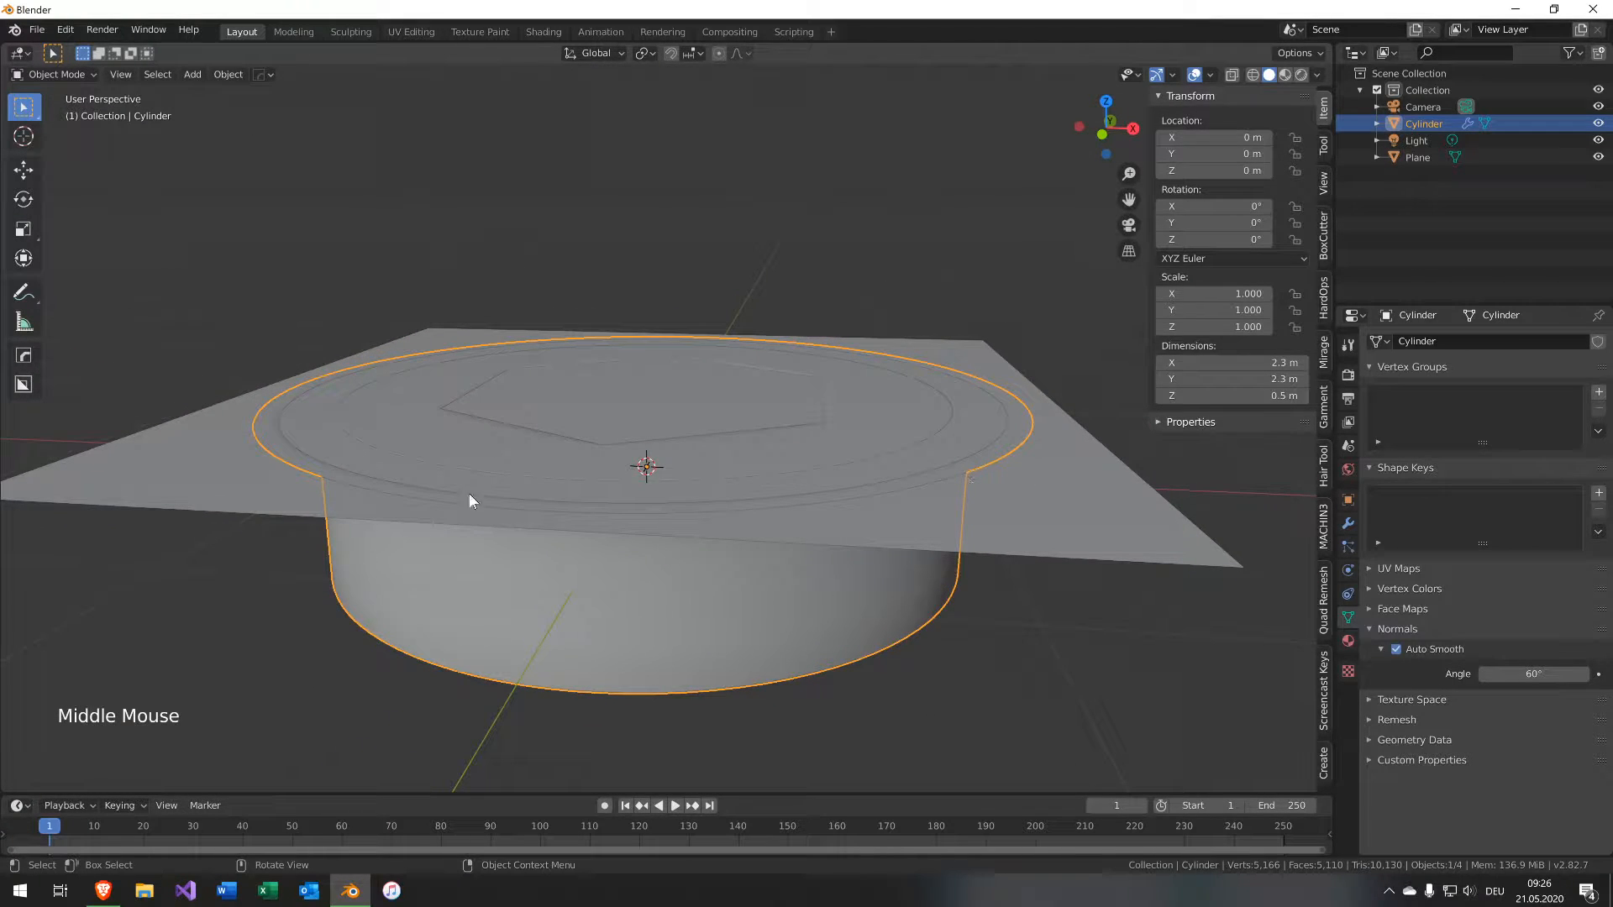
{"action": "middle_click_drag", "start_coordinate": [252, 421], "coordinate": [271, 392]}
{"action": "key", "text": "KP_1"}
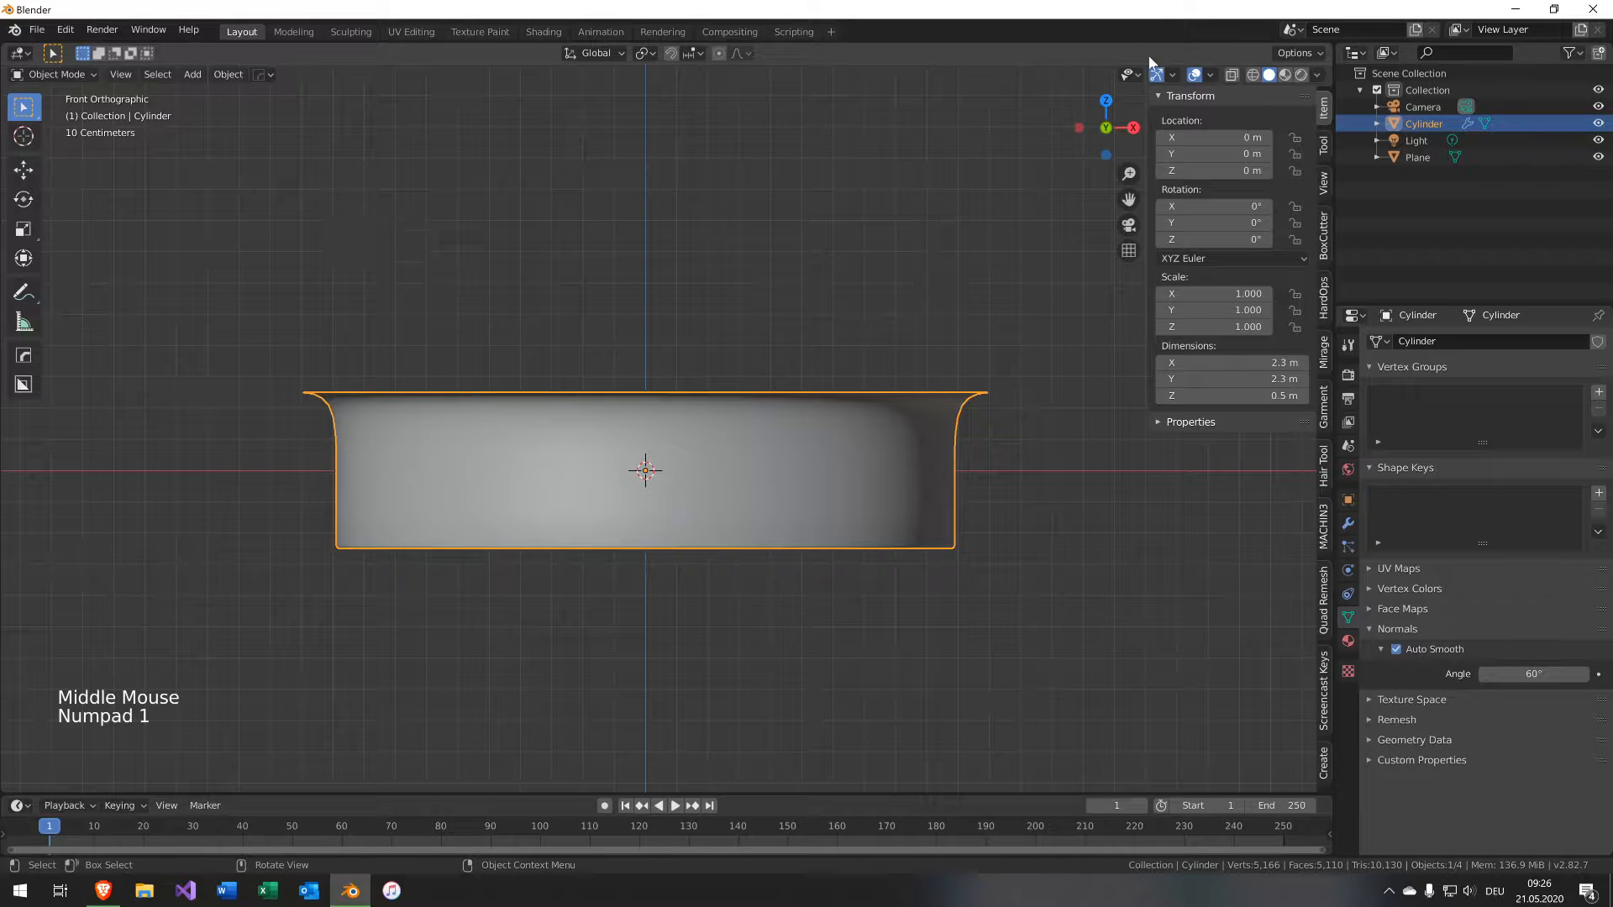
{"action": "key", "text": "Tab"}
{"action": "middle_click_drag", "start_coordinate": [1026, 302], "coordinate": [877, 301]}
{"action": "key", "text": "Tab"}
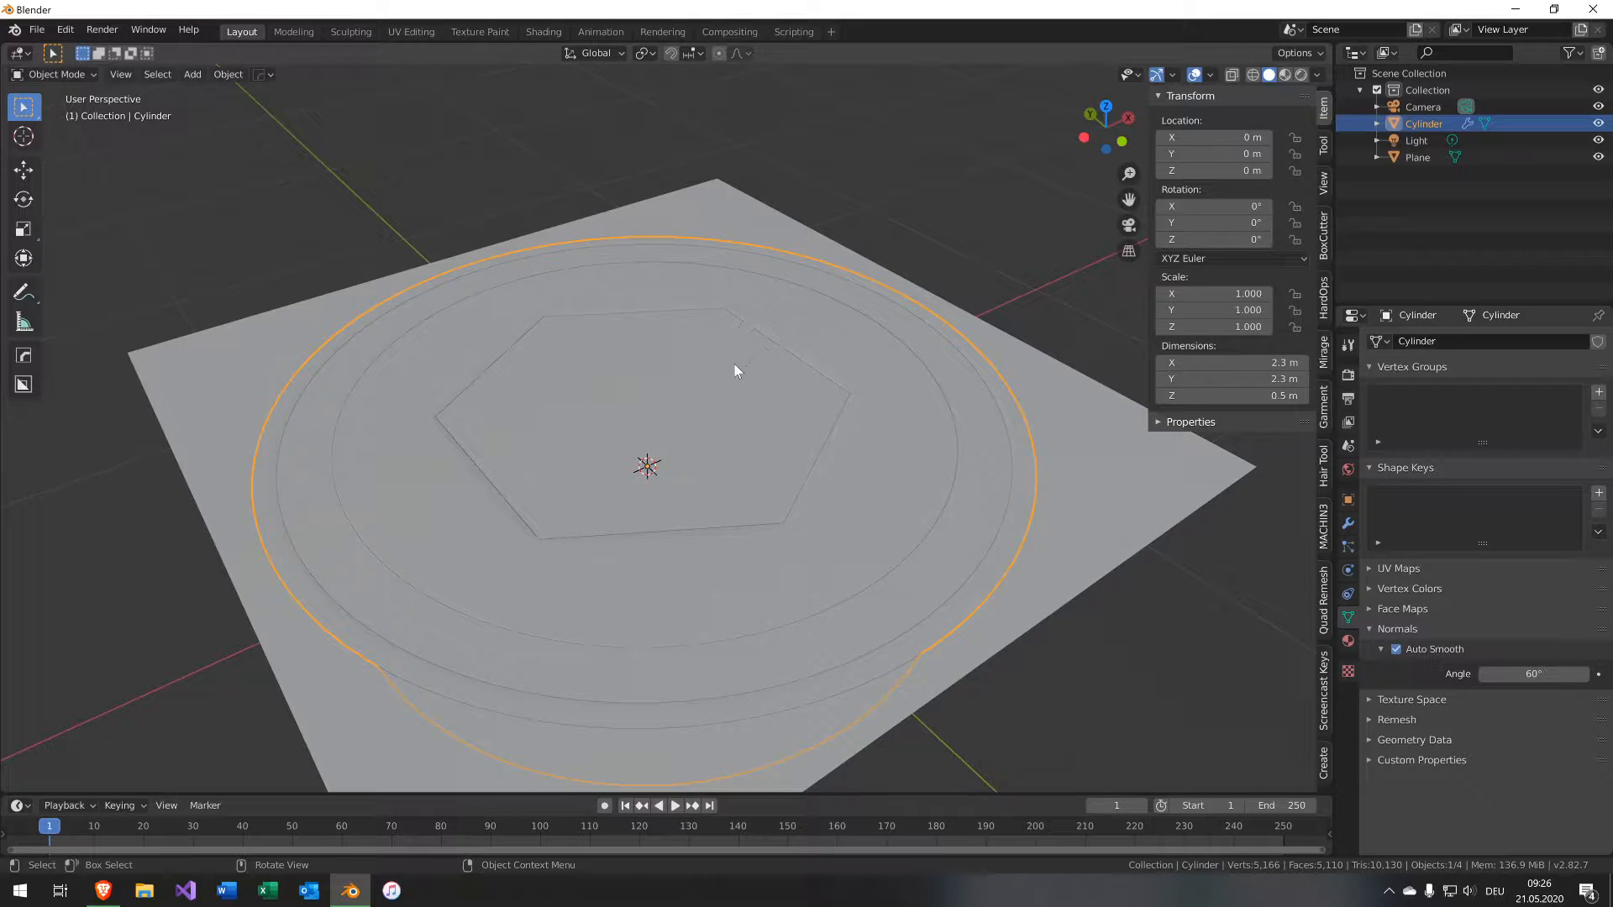
{"action": "scroll", "coordinate": [762, 341], "scroll_direction": "down", "scroll_amount": 3}
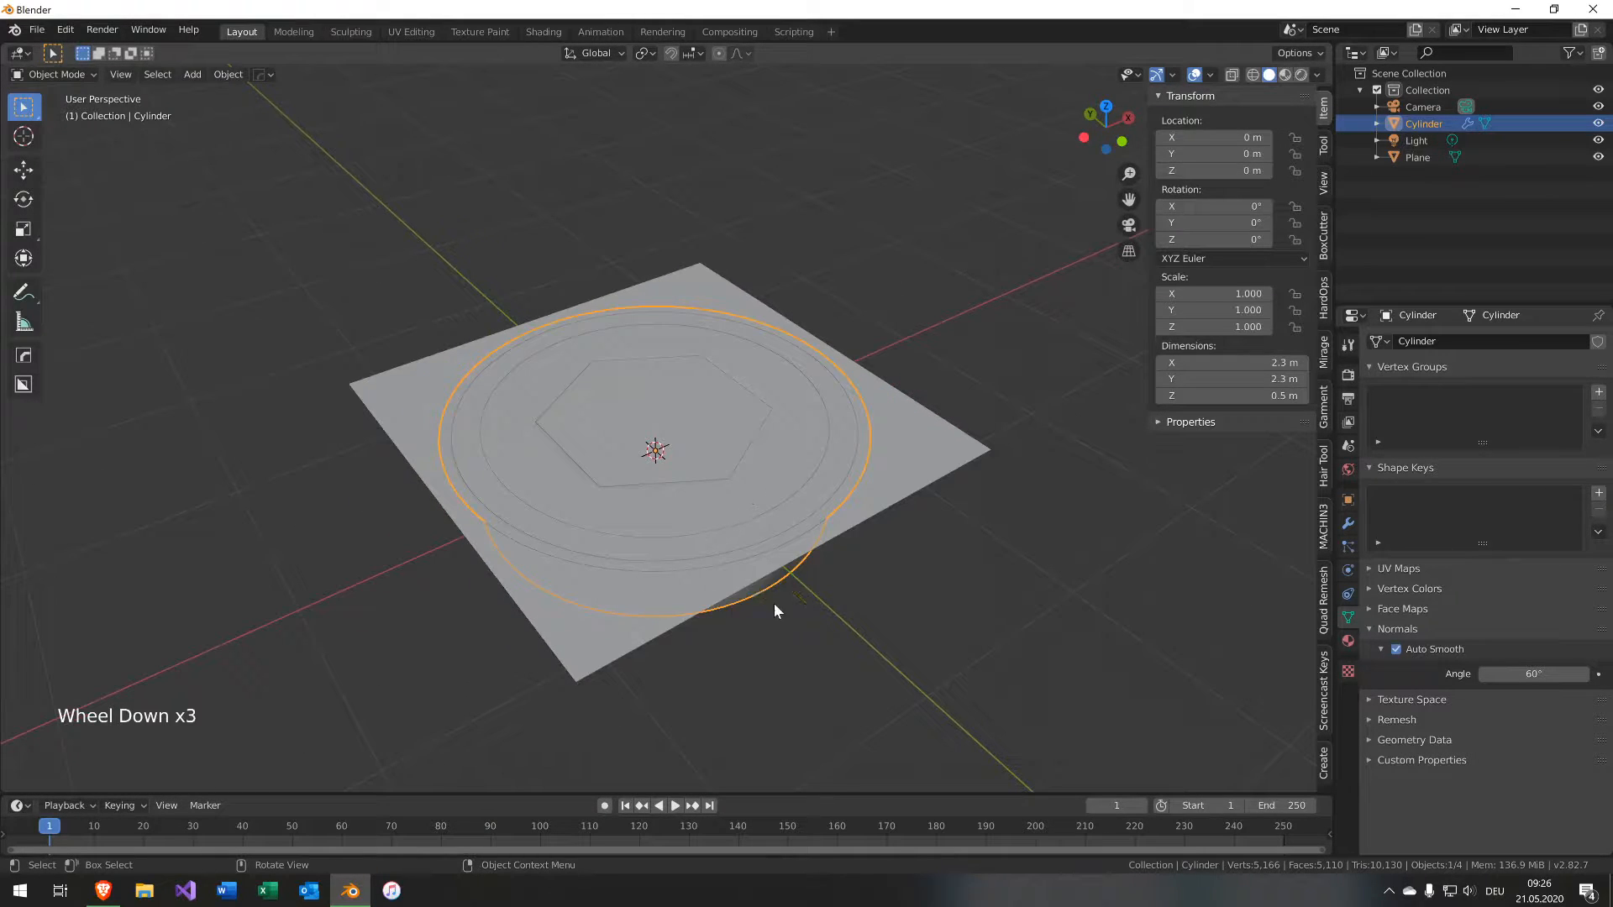
{"action": "middle_click_drag", "start_coordinate": [774, 603], "coordinate": [750, 547]}
Open the Shading workspace and create a new material for the cap.
{"action": "left_click", "coordinate": [547, 33]}
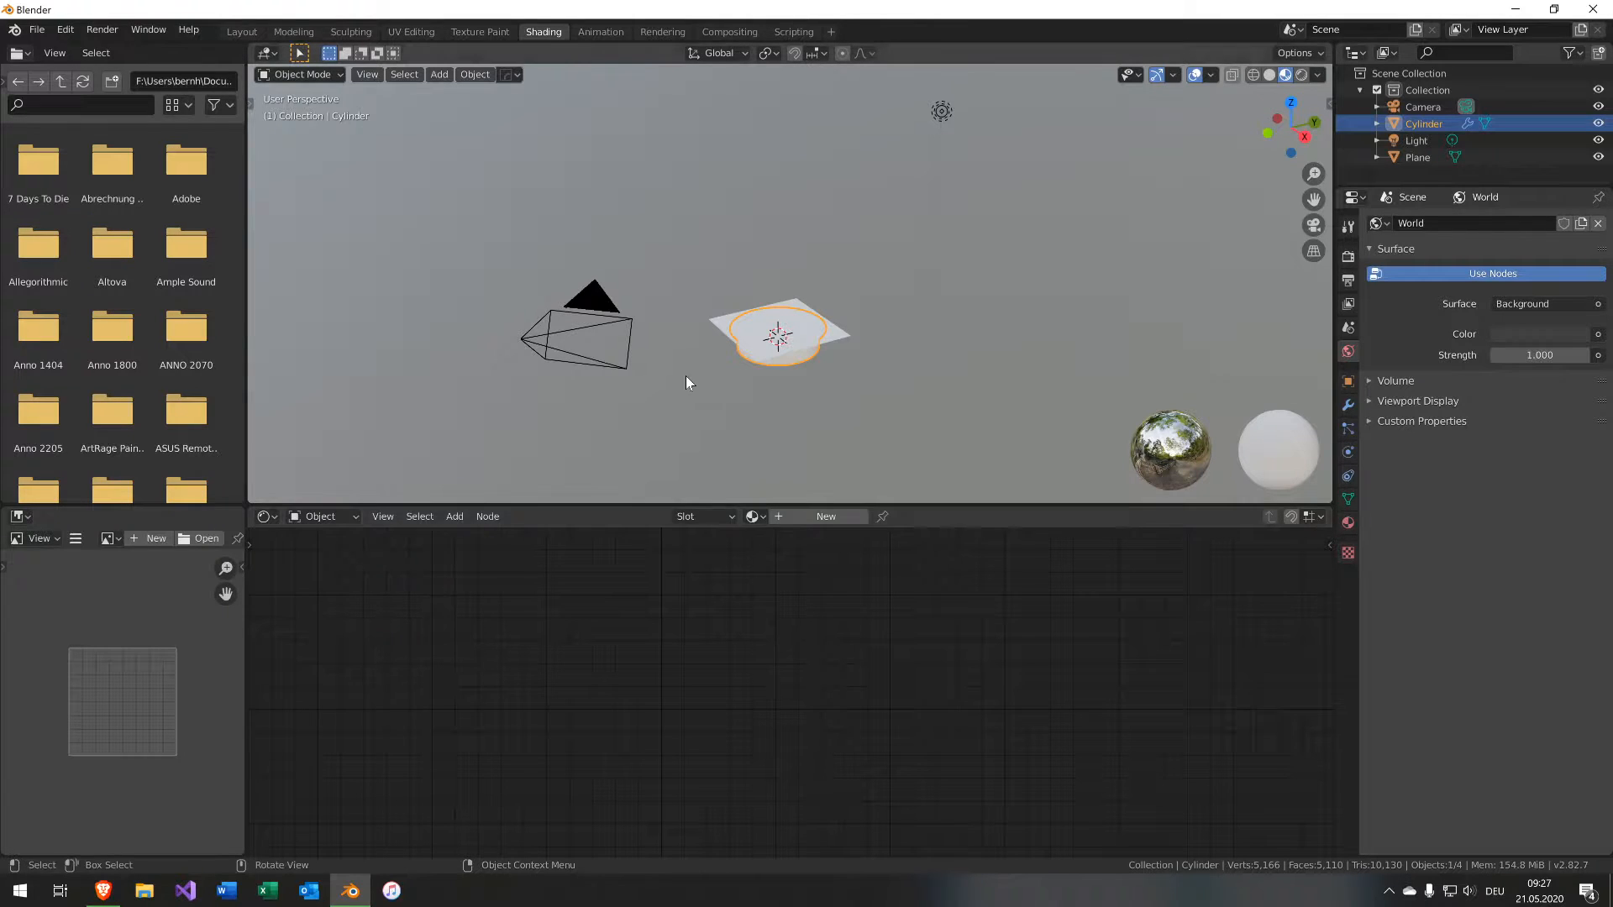
{"action": "scroll", "coordinate": [761, 336], "scroll_direction": "up", "scroll_amount": 6}
{"action": "middle_click_drag", "start_coordinate": [758, 395], "coordinate": [751, 173], "text": "shift"}
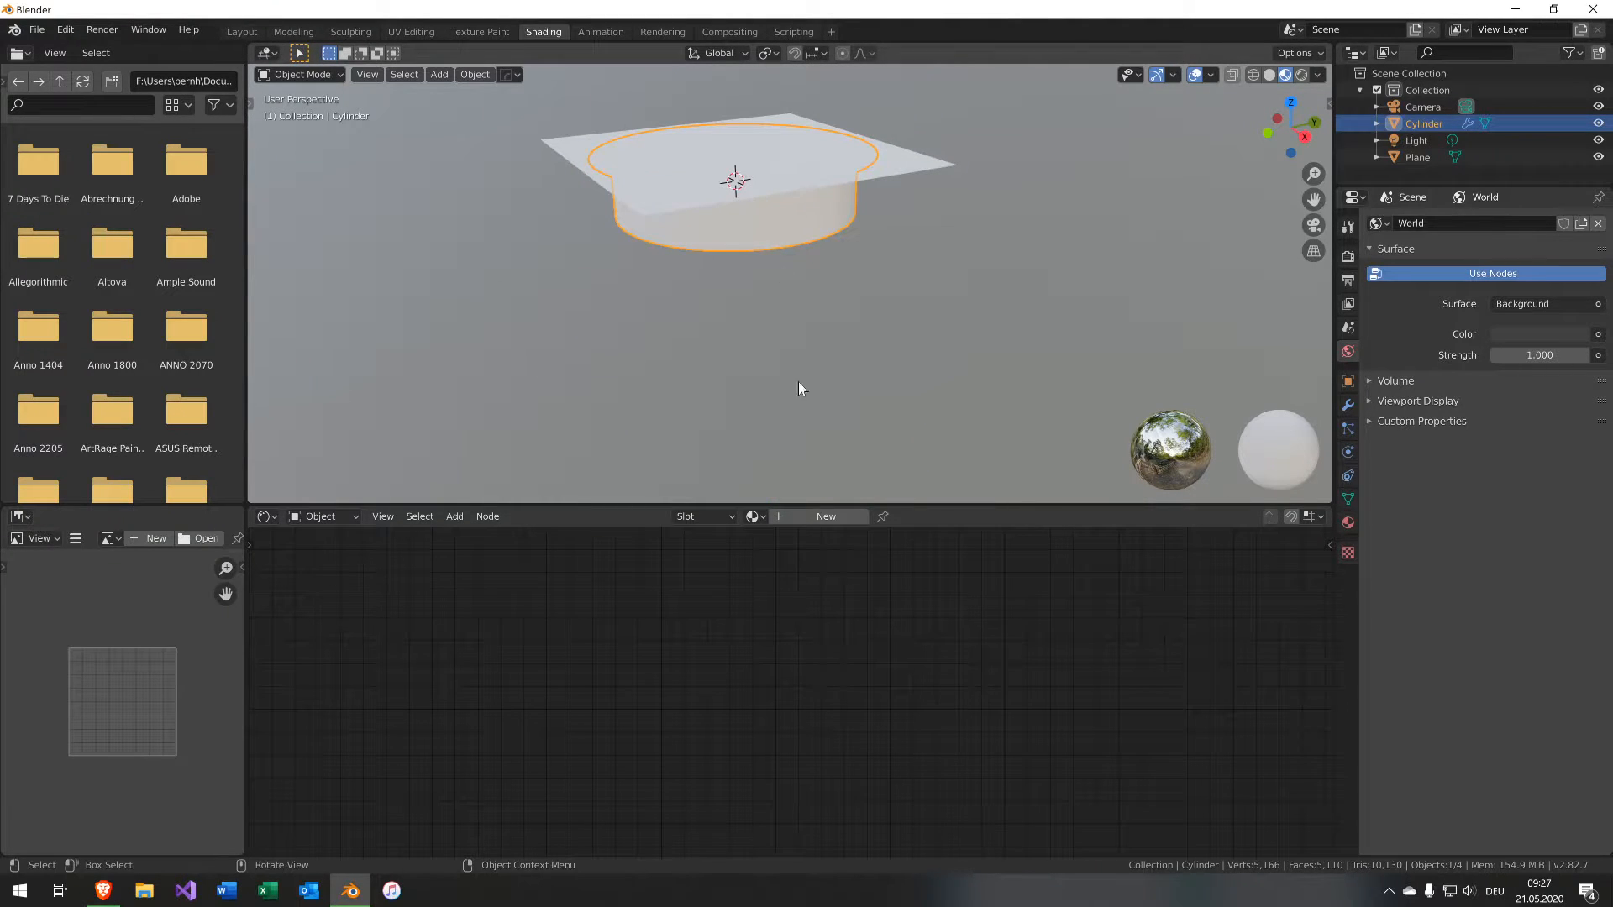
{"action": "left_click", "coordinate": [826, 518]}
Select the plane and create a new material for it.
{"action": "scroll", "coordinate": [837, 582], "scroll_direction": "down", "scroll_amount": 4}
{"action": "left_click_drag", "start_coordinate": [824, 621], "coordinate": [1000, 620]}
{"action": "middle_click_drag", "start_coordinate": [692, 213], "coordinate": [732, 325]}
{"action": "left_click", "coordinate": [790, 332]}
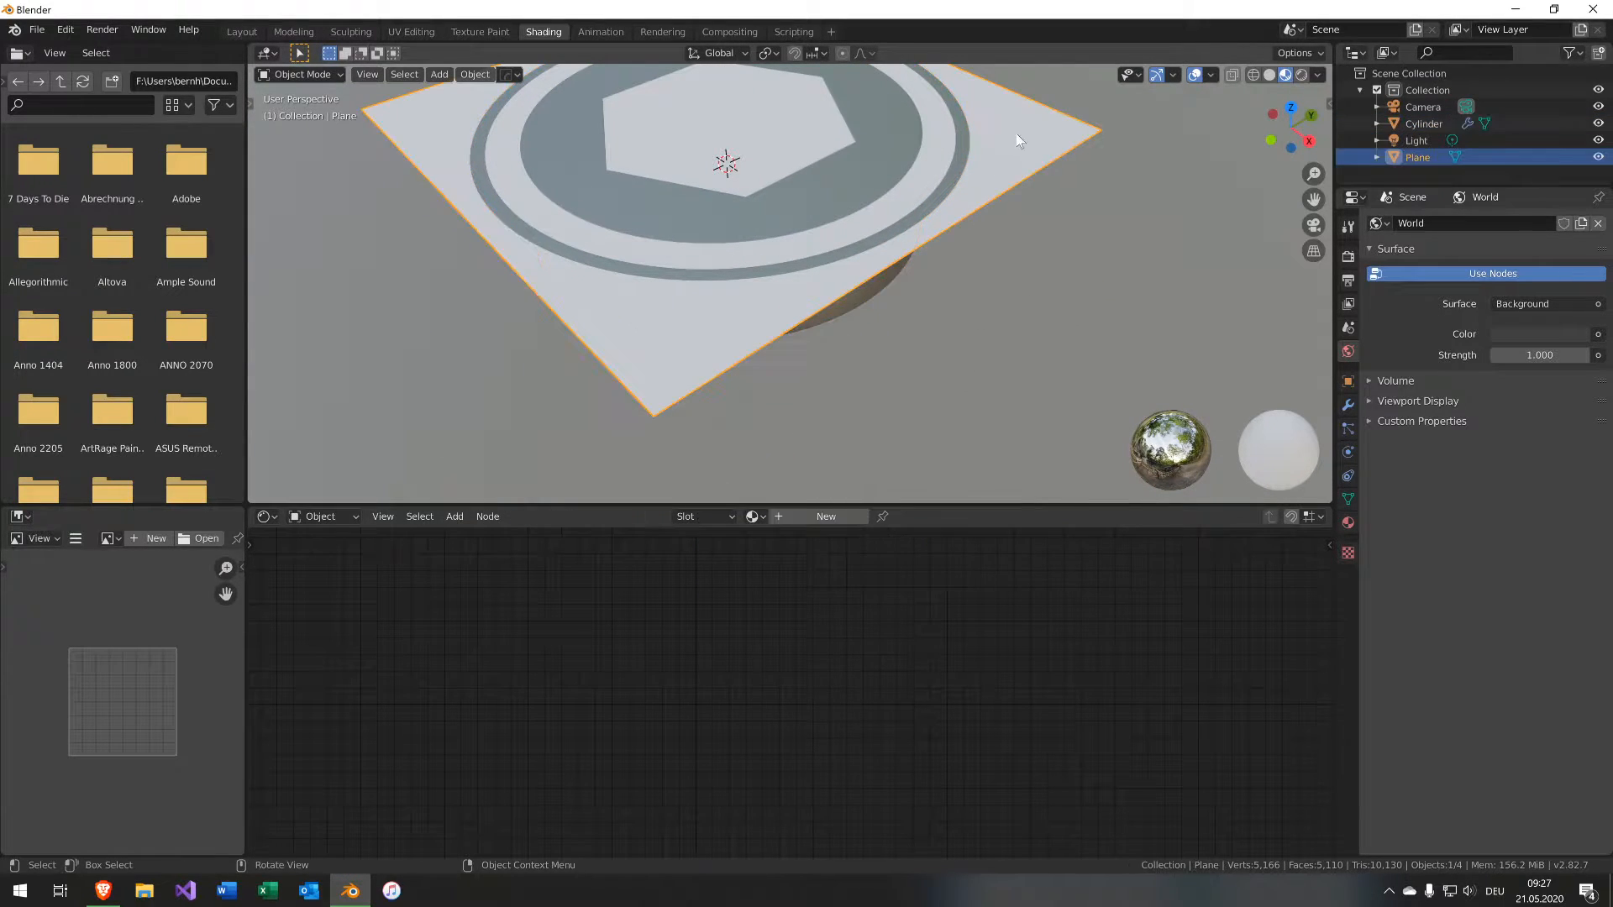
{"action": "left_click", "coordinate": [823, 519]}
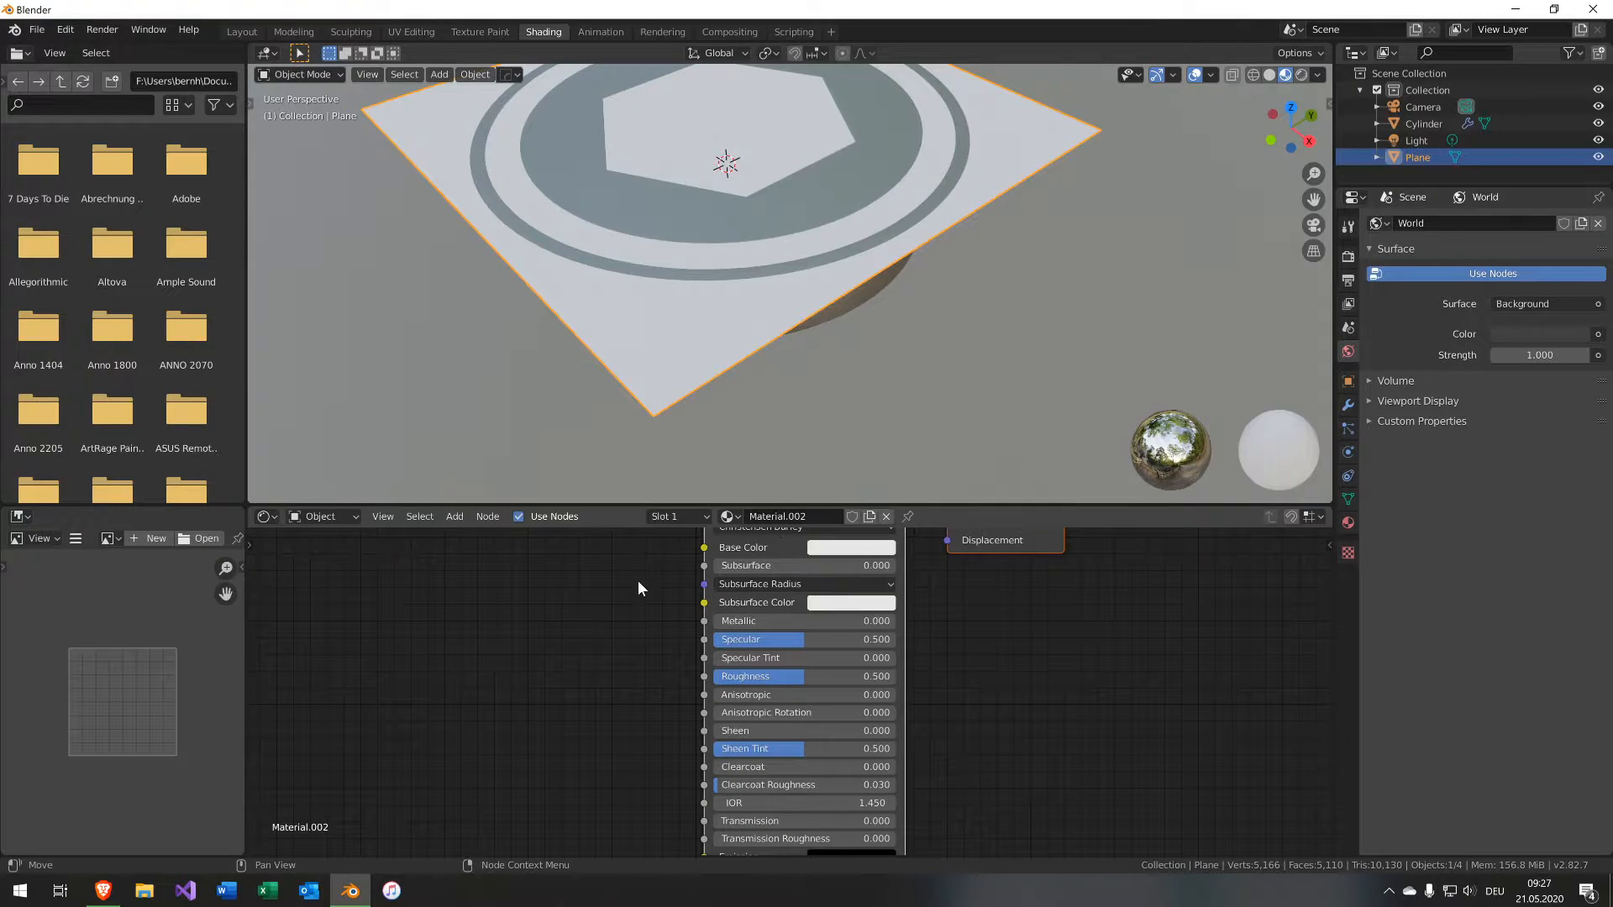
Add an Image Texture node to the plane's material.
{"action": "key", "text": "Home"}
{"action": "key", "text": "shift+a"}
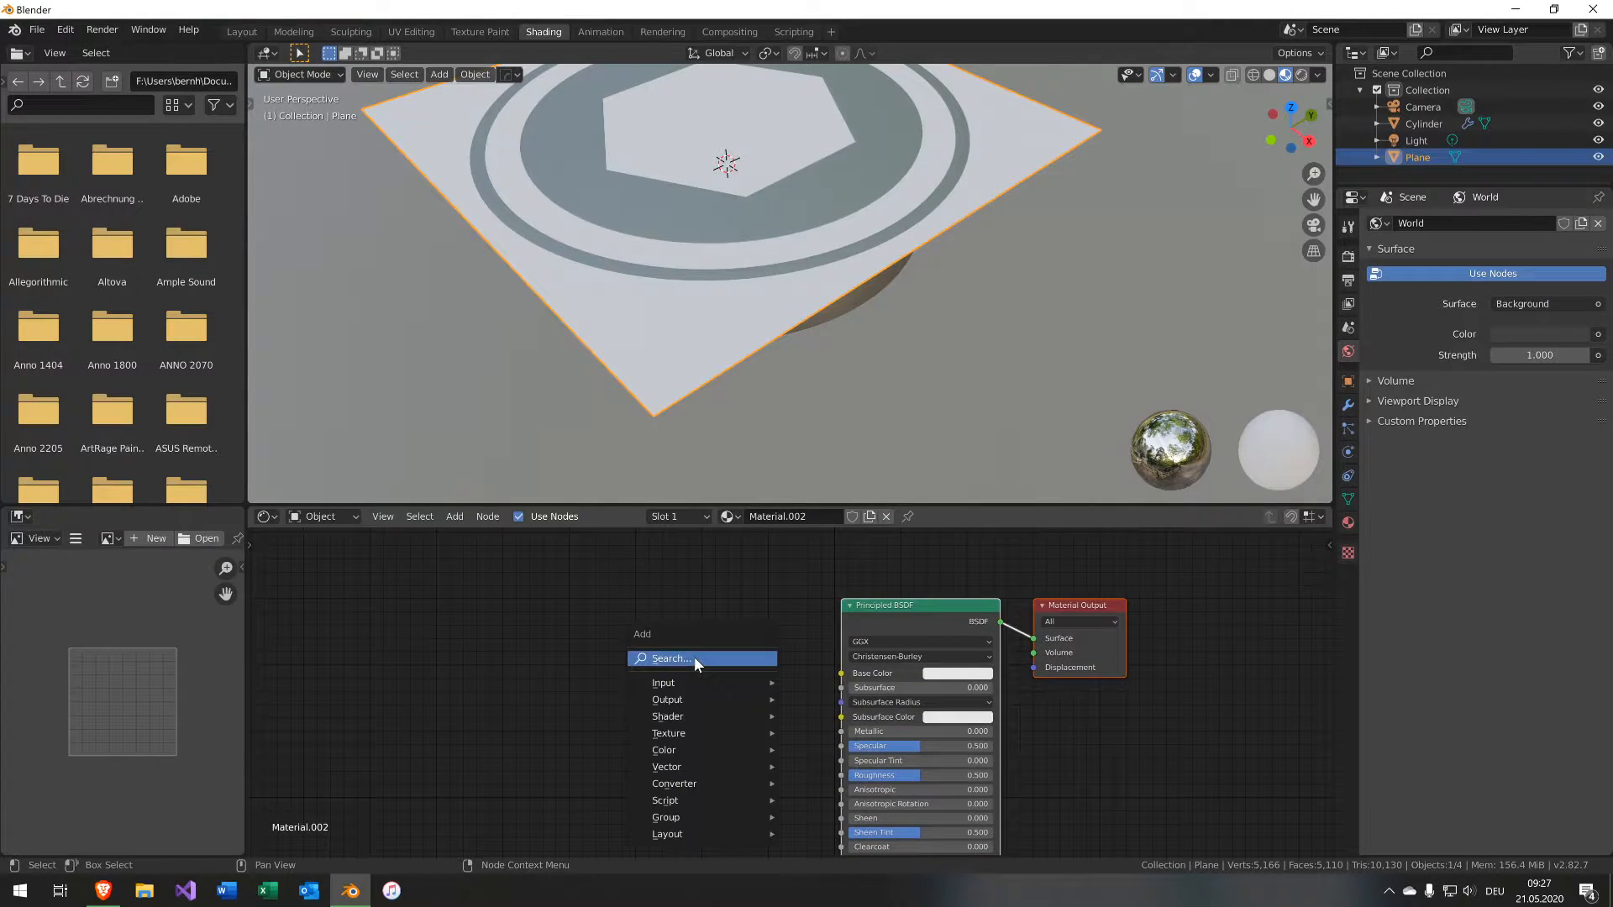
{"action": "mouse_move", "coordinate": [694, 733]}
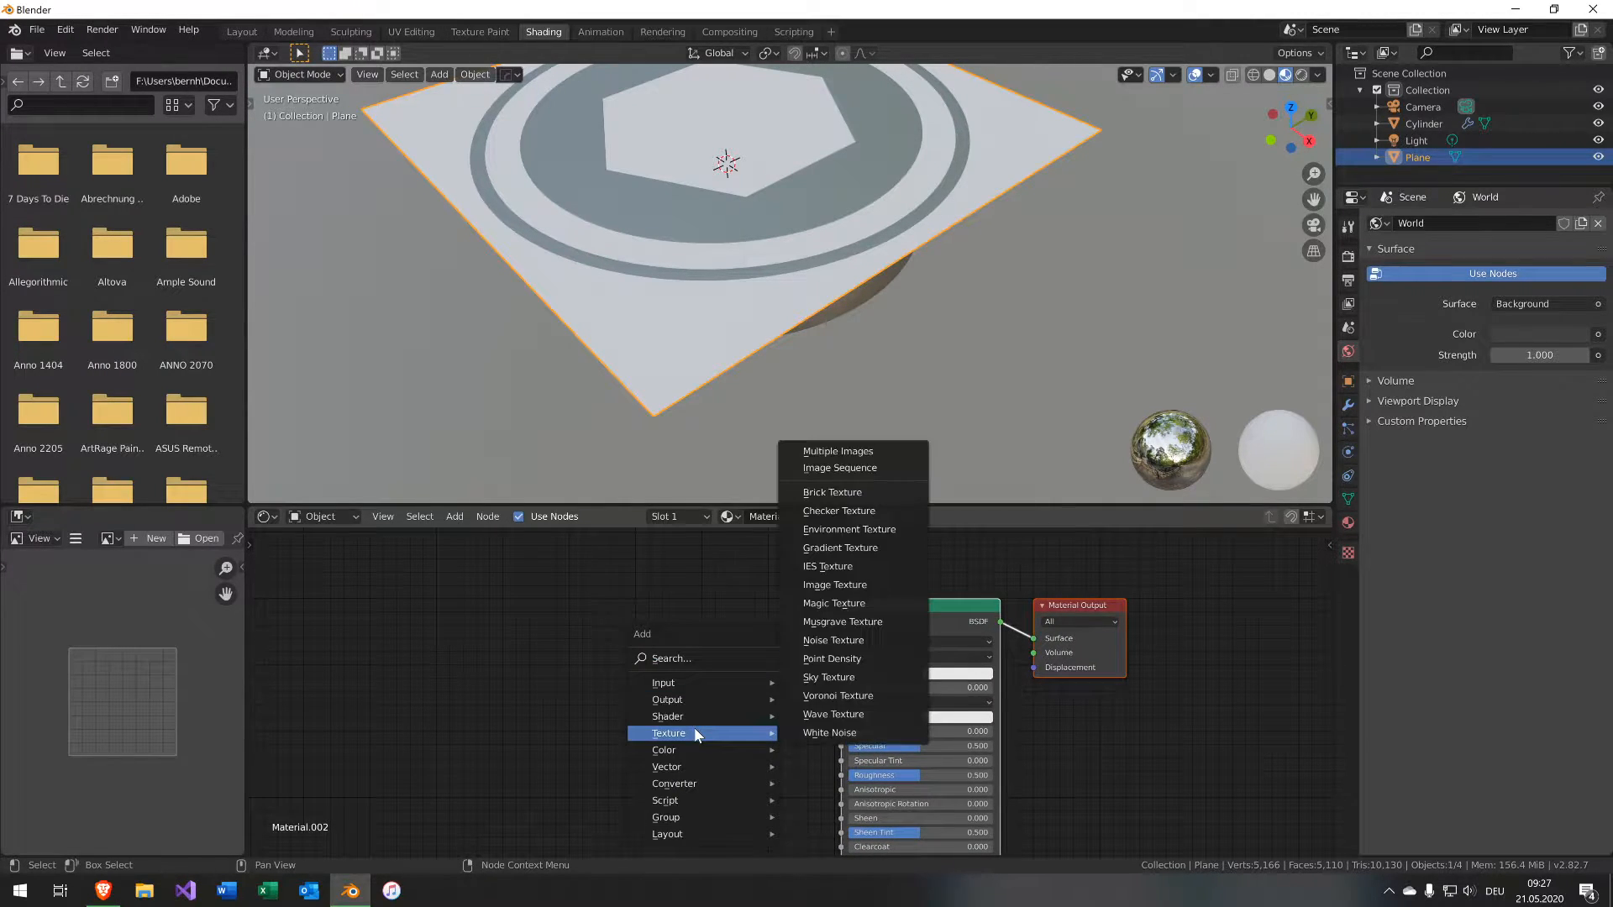
{"action": "left_click", "coordinate": [874, 580]}
{"action": "left_click", "coordinate": [593, 646]}
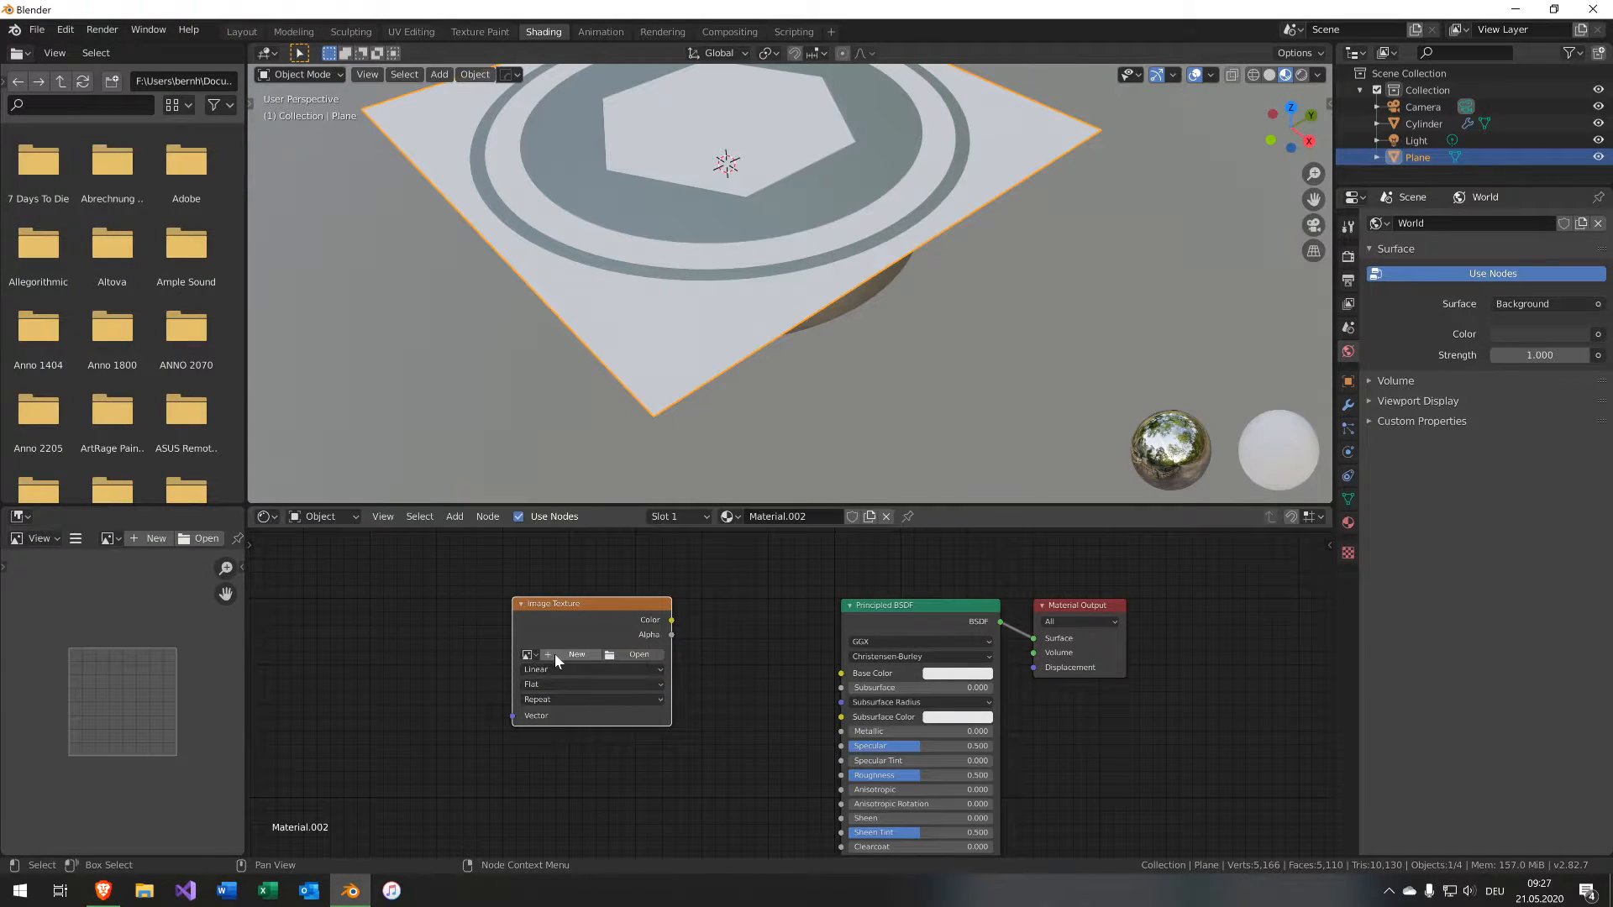
Start a new image in the Image Texture node and name it ScrewNormal.
{"action": "left_click", "coordinate": [556, 654]}
{"action": "left_click", "coordinate": [565, 641]}
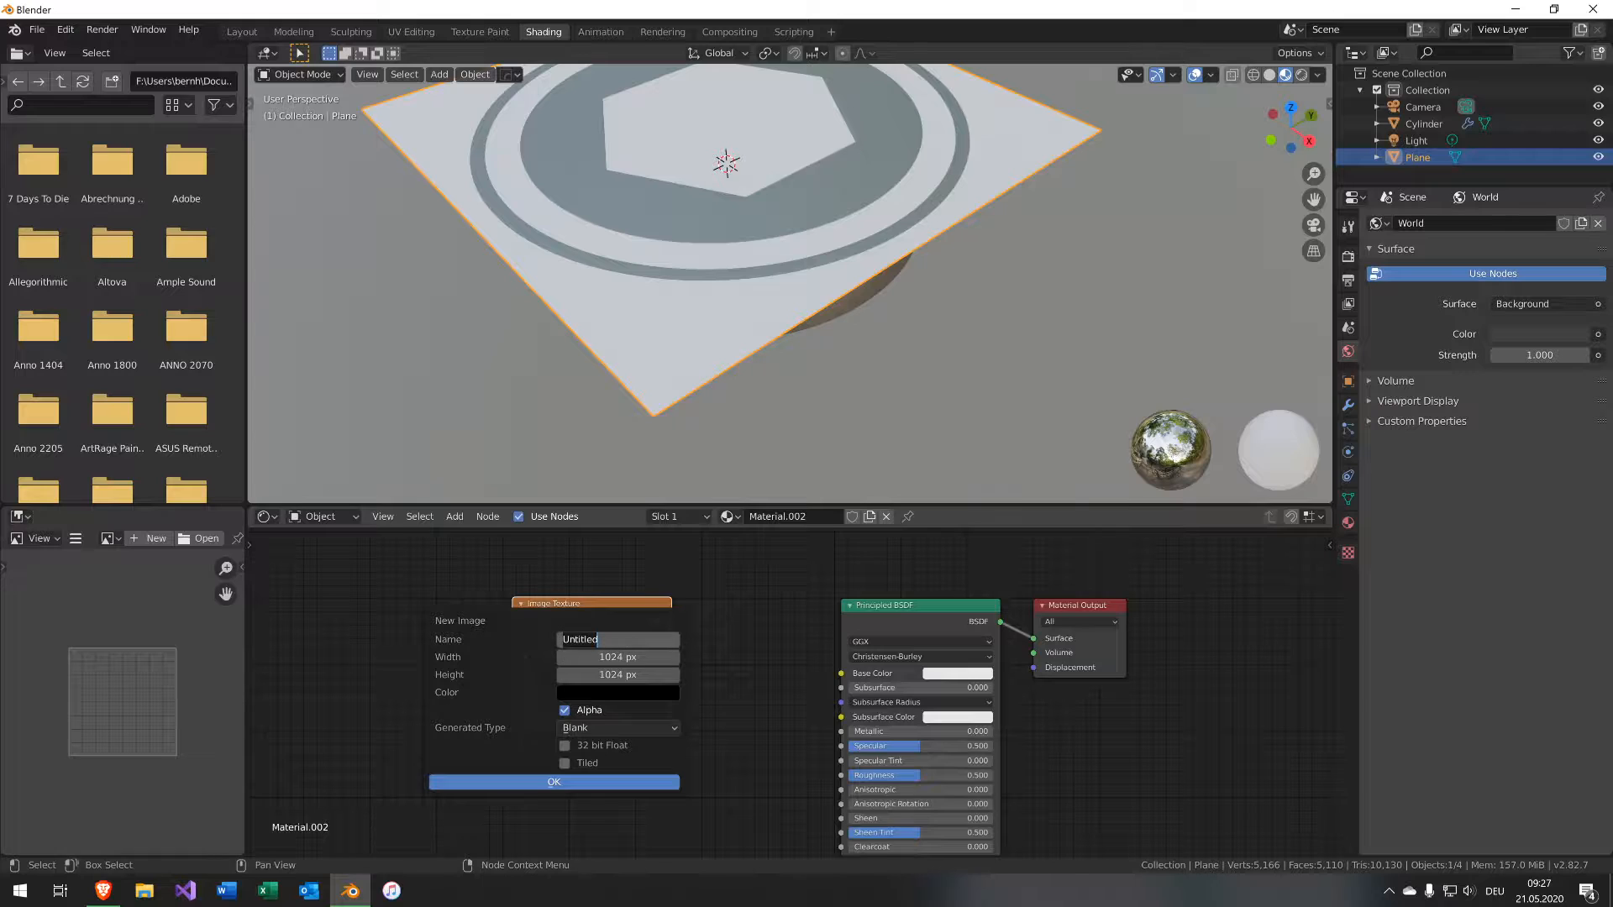
{"action": "type", "text": "Nro"}
{"action": "type", "text": "ewNormal"}
{"action": "key", "text": "Tab"}
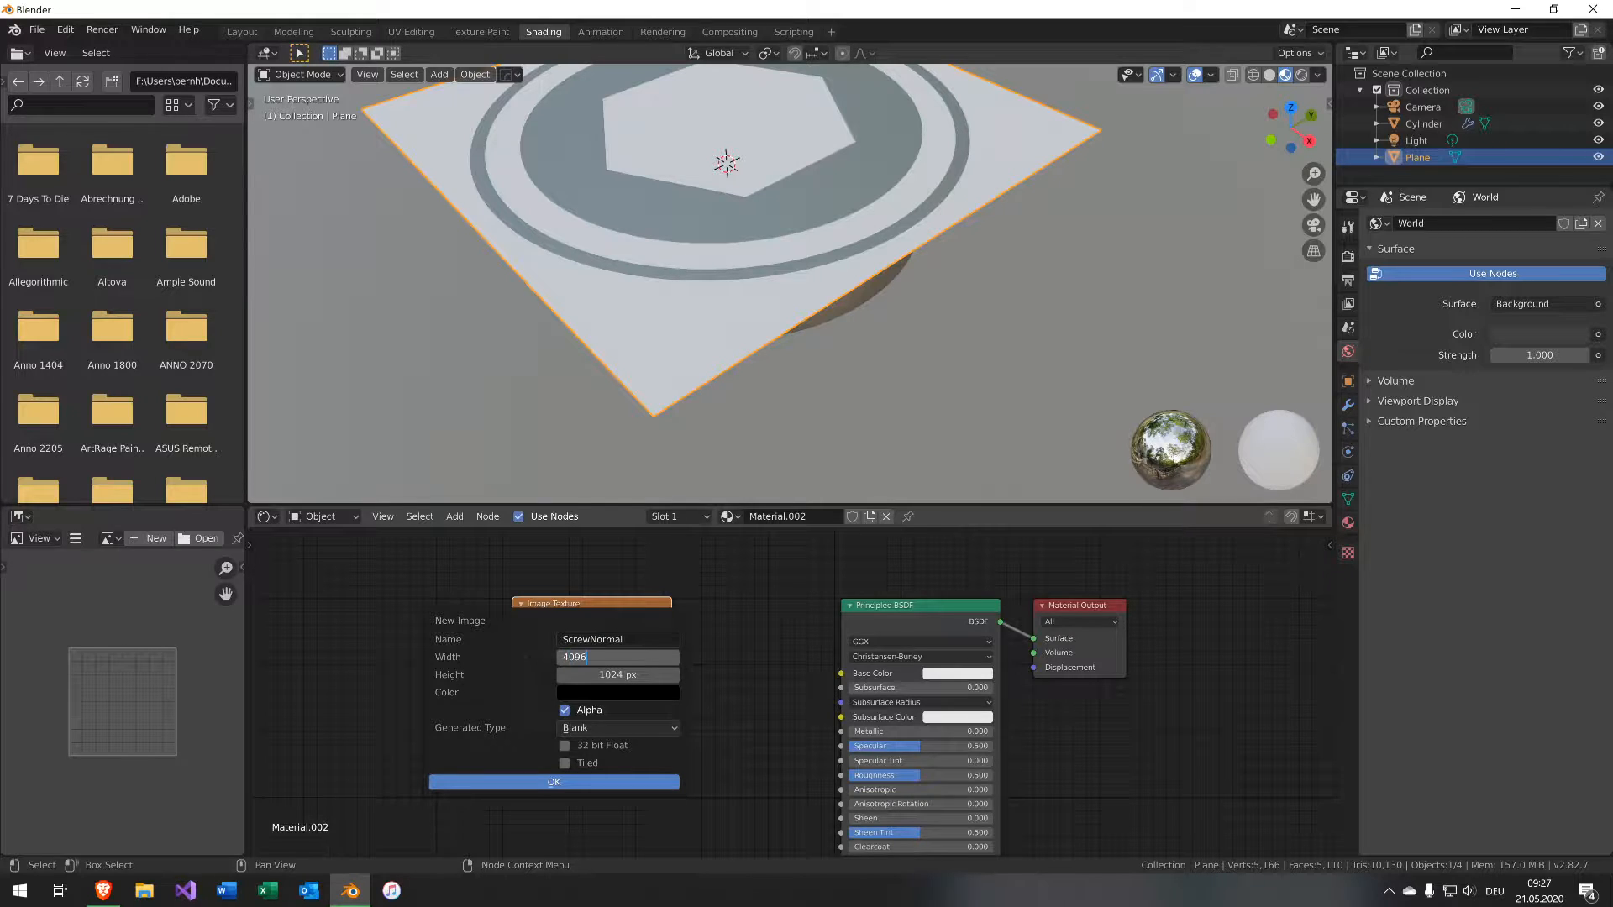
Set the new image to 2048 × 2048 px with 32 bit Float enabled and confirm.
{"action": "key", "text": "Tab"}
{"action": "key", "text": "shift+Tab"}
{"action": "type", "text": "2048"}
{"action": "key", "text": "Tab"}
{"action": "key", "text": "Tab"}
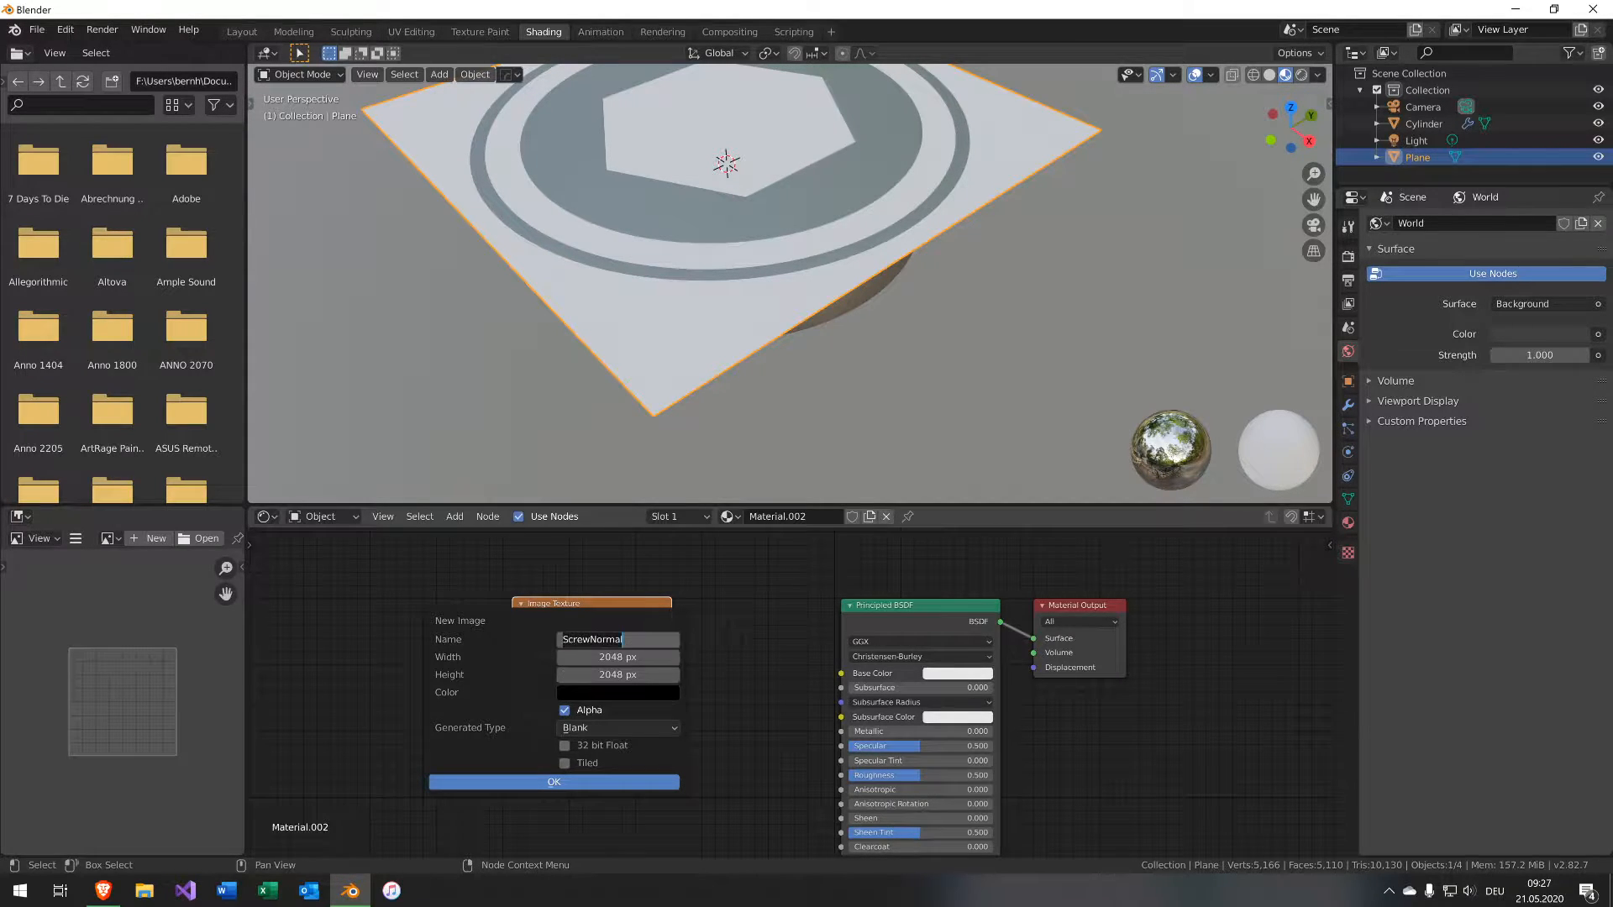
{"action": "key", "text": "Return"}
{"action": "left_click", "coordinate": [565, 745]}
{"action": "left_click", "coordinate": [558, 784]}
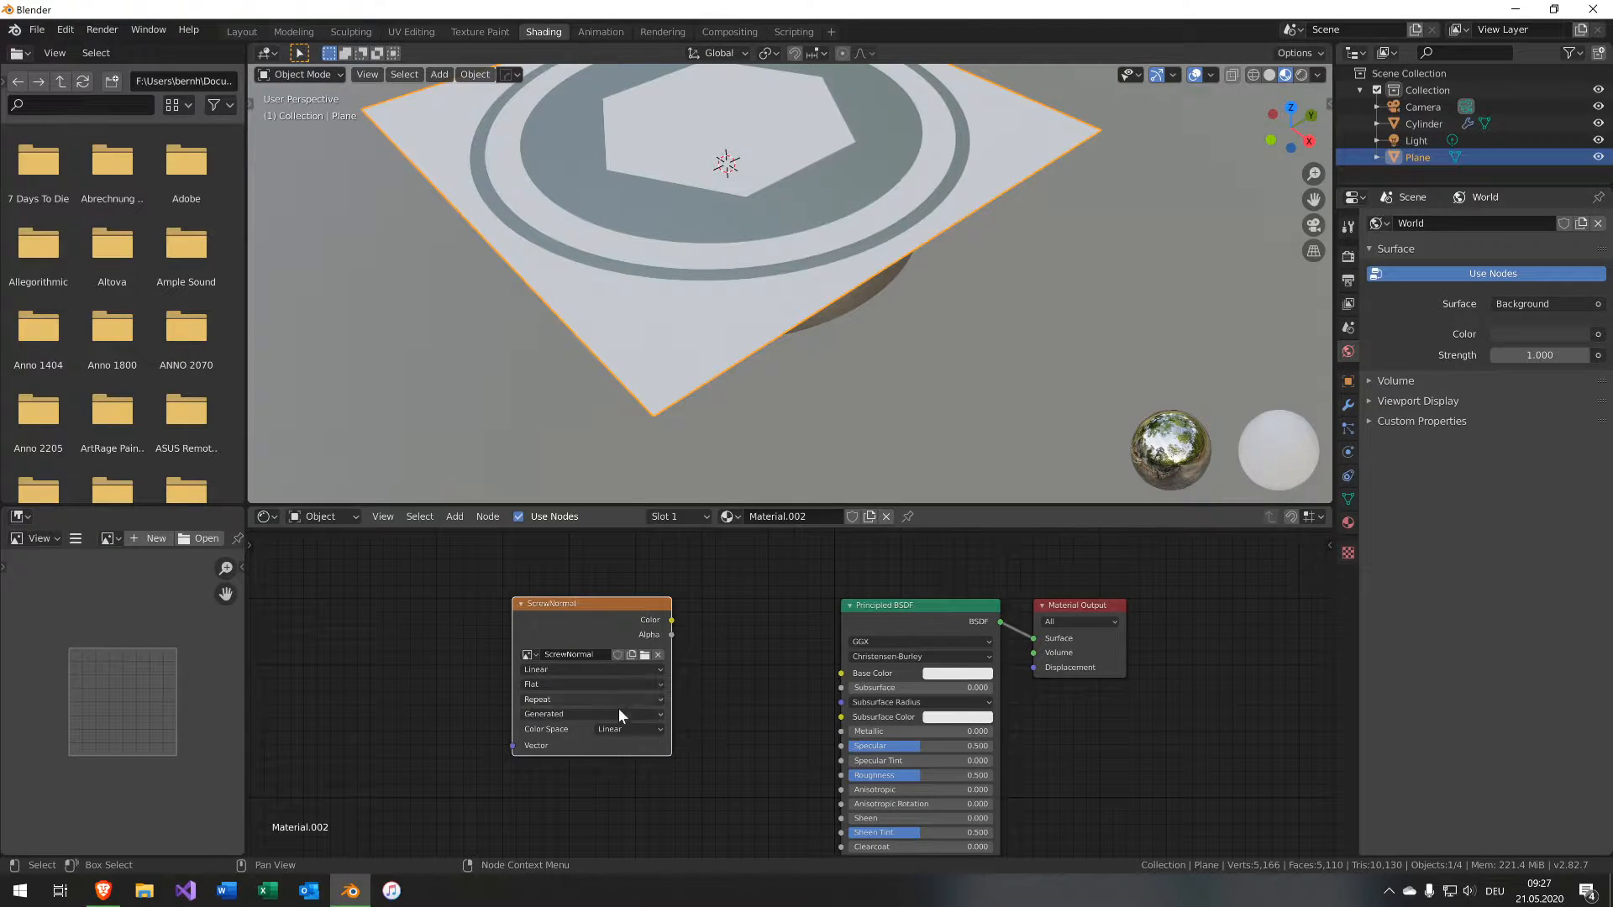
Set the ScrewNormal image texture's color space to Non-Color.
{"action": "left_click", "coordinate": [627, 729]}
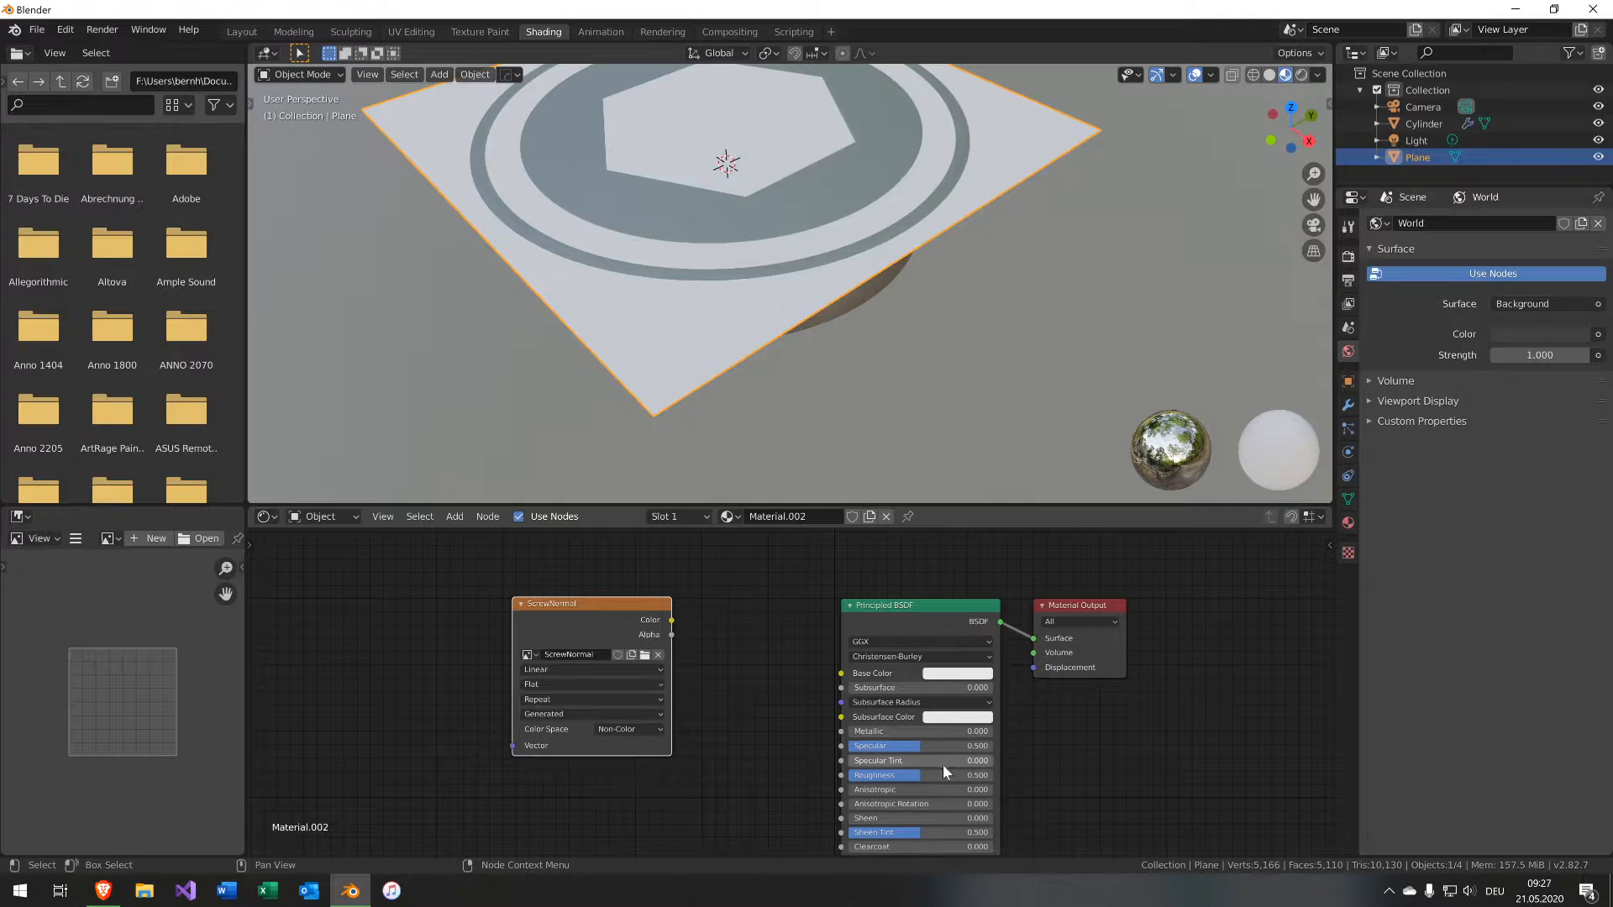
In the render settings, switch the render engine to Cycles and the device to GPU Compute.
{"action": "left_click", "coordinate": [1348, 256]}
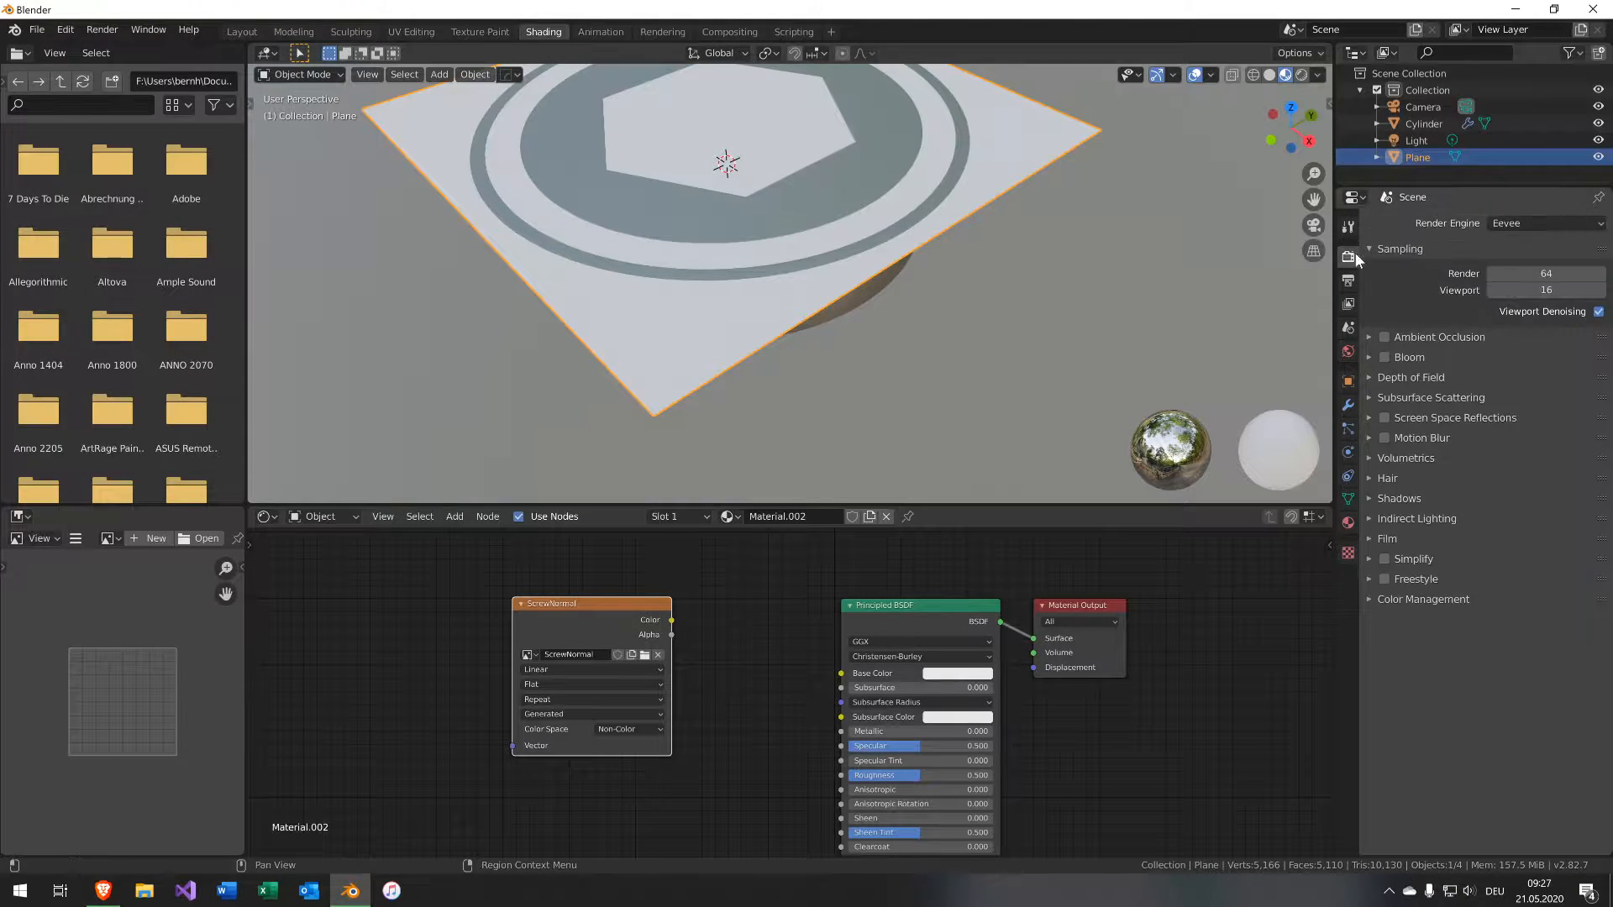
{"action": "left_click", "coordinate": [1550, 224]}
{"action": "left_click", "coordinate": [1540, 278]}
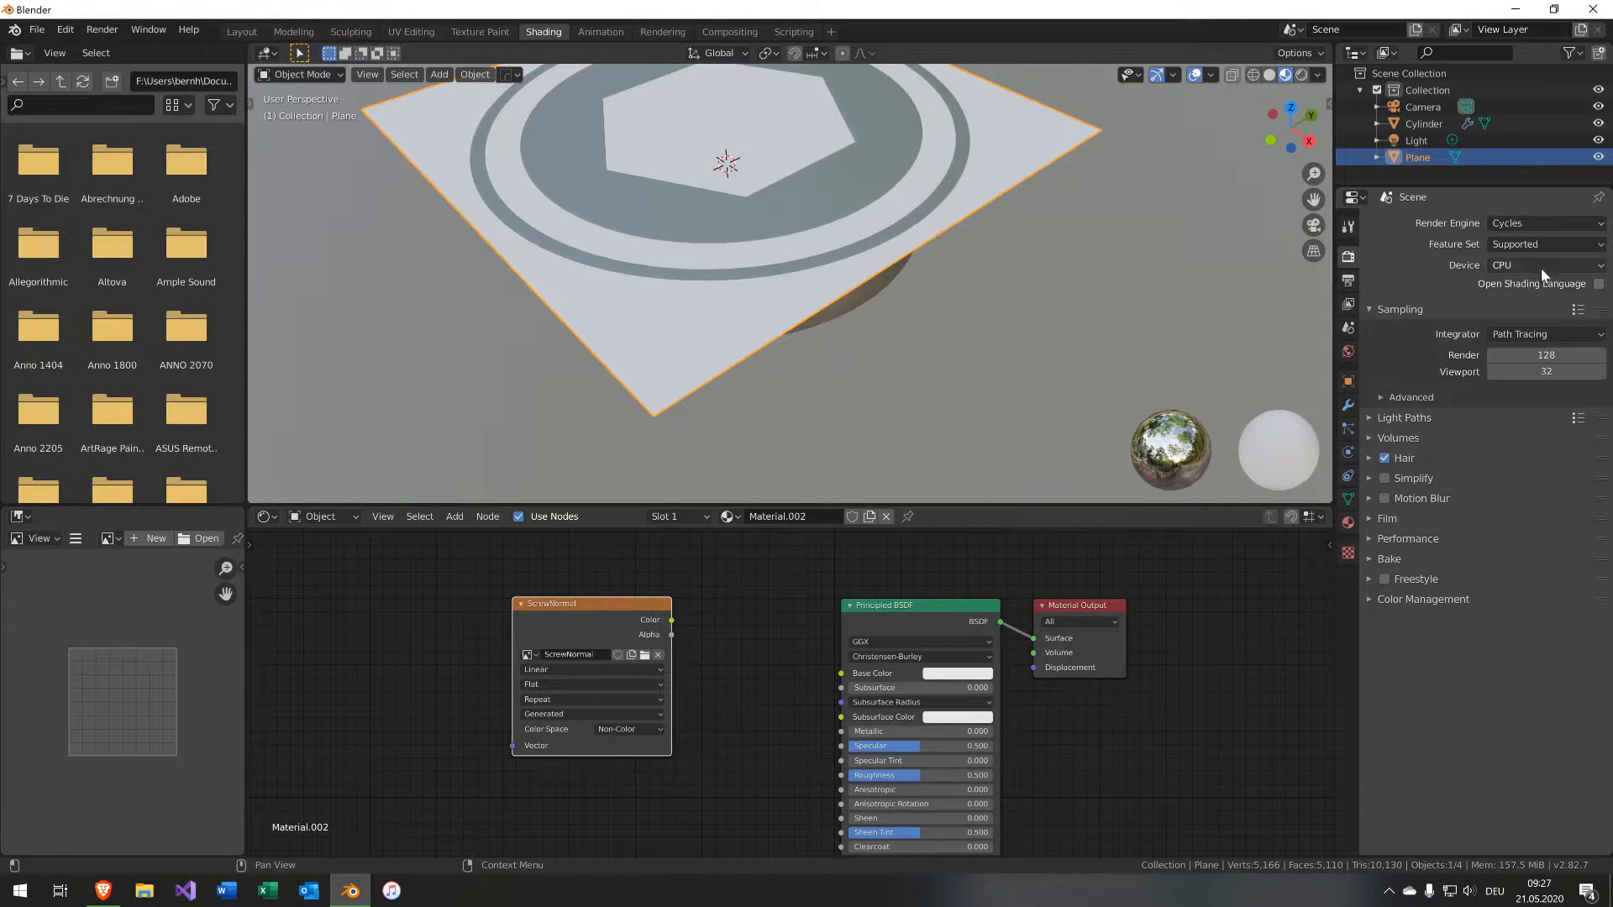
{"action": "left_click", "coordinate": [1540, 266]}
{"action": "left_click", "coordinate": [1537, 303]}
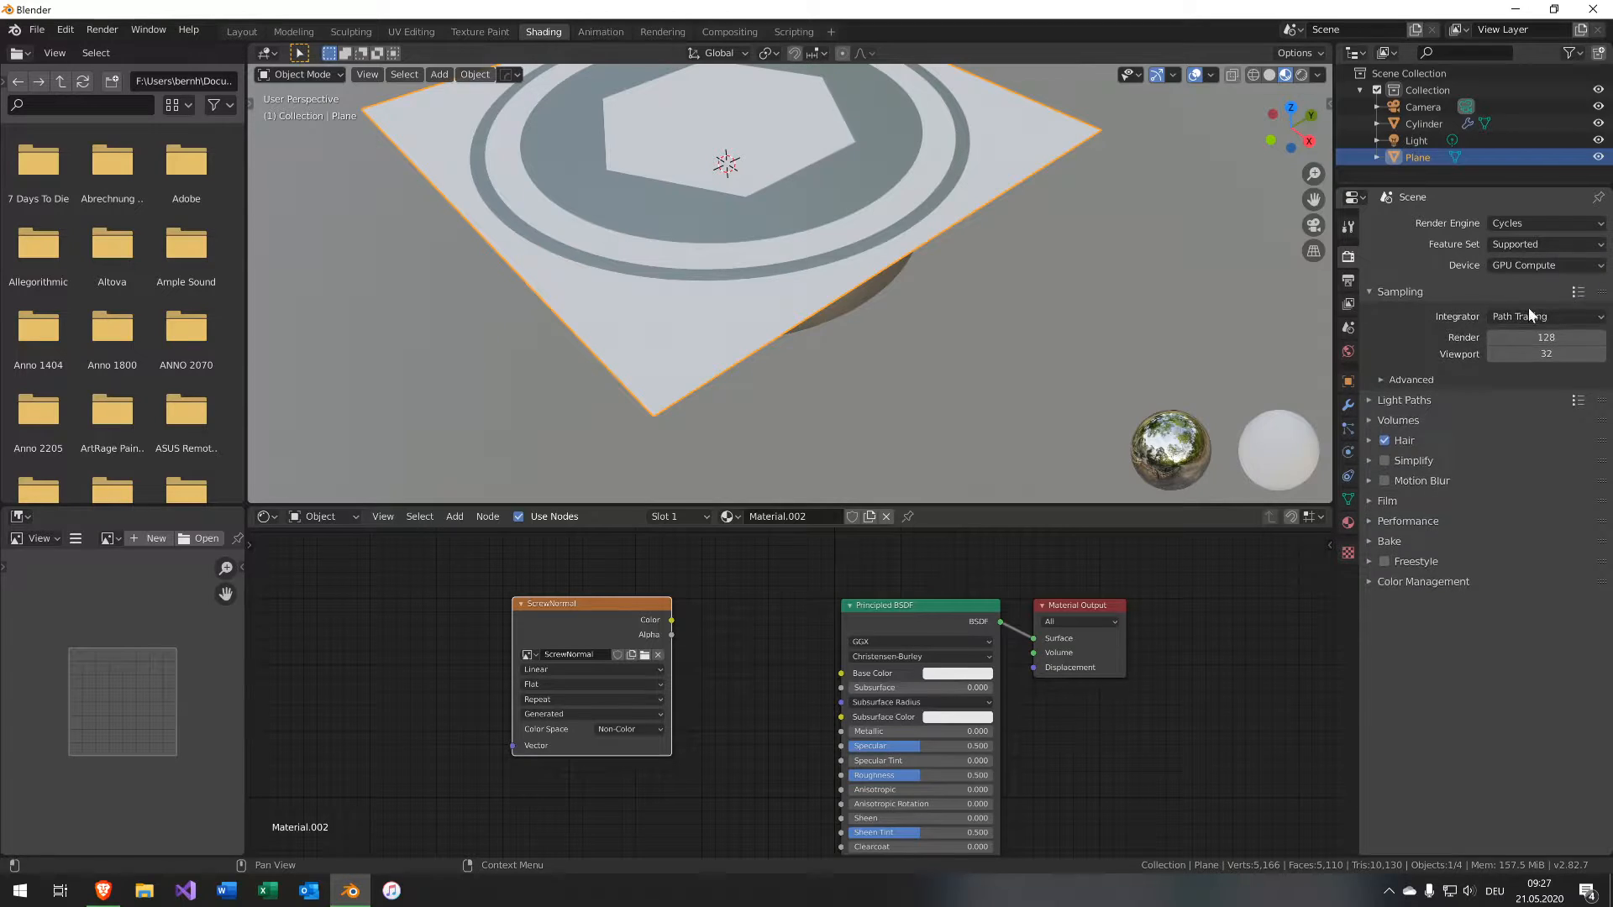
Expand the Bake settings and set the bake type to Normal.
{"action": "left_click", "coordinate": [1372, 522]}
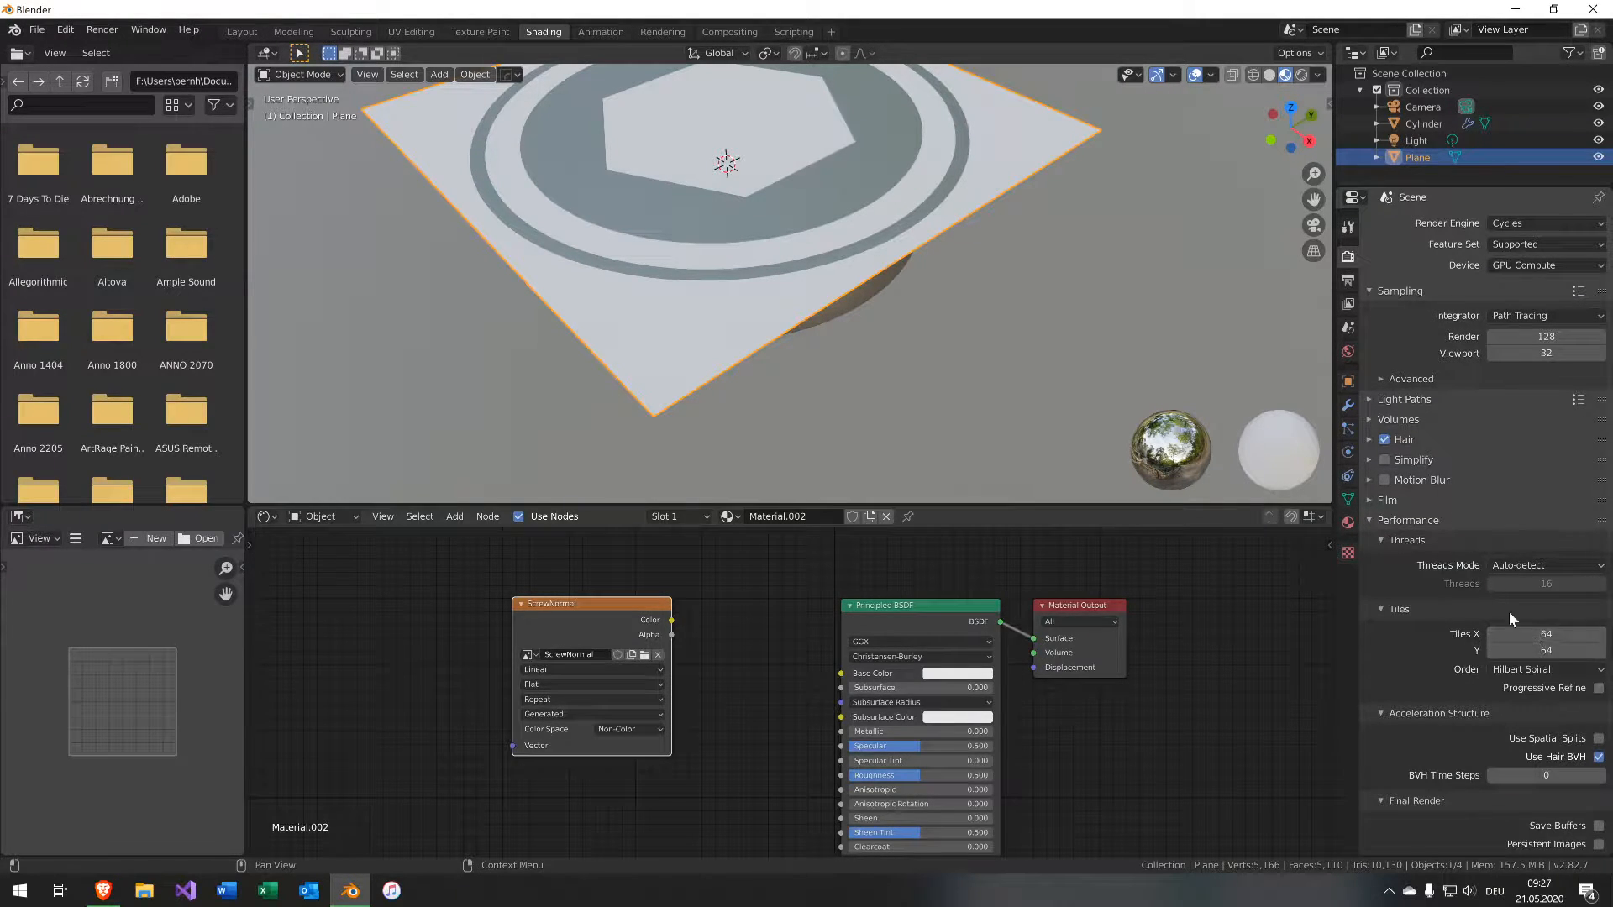
{"action": "left_click", "coordinate": [1368, 519]}
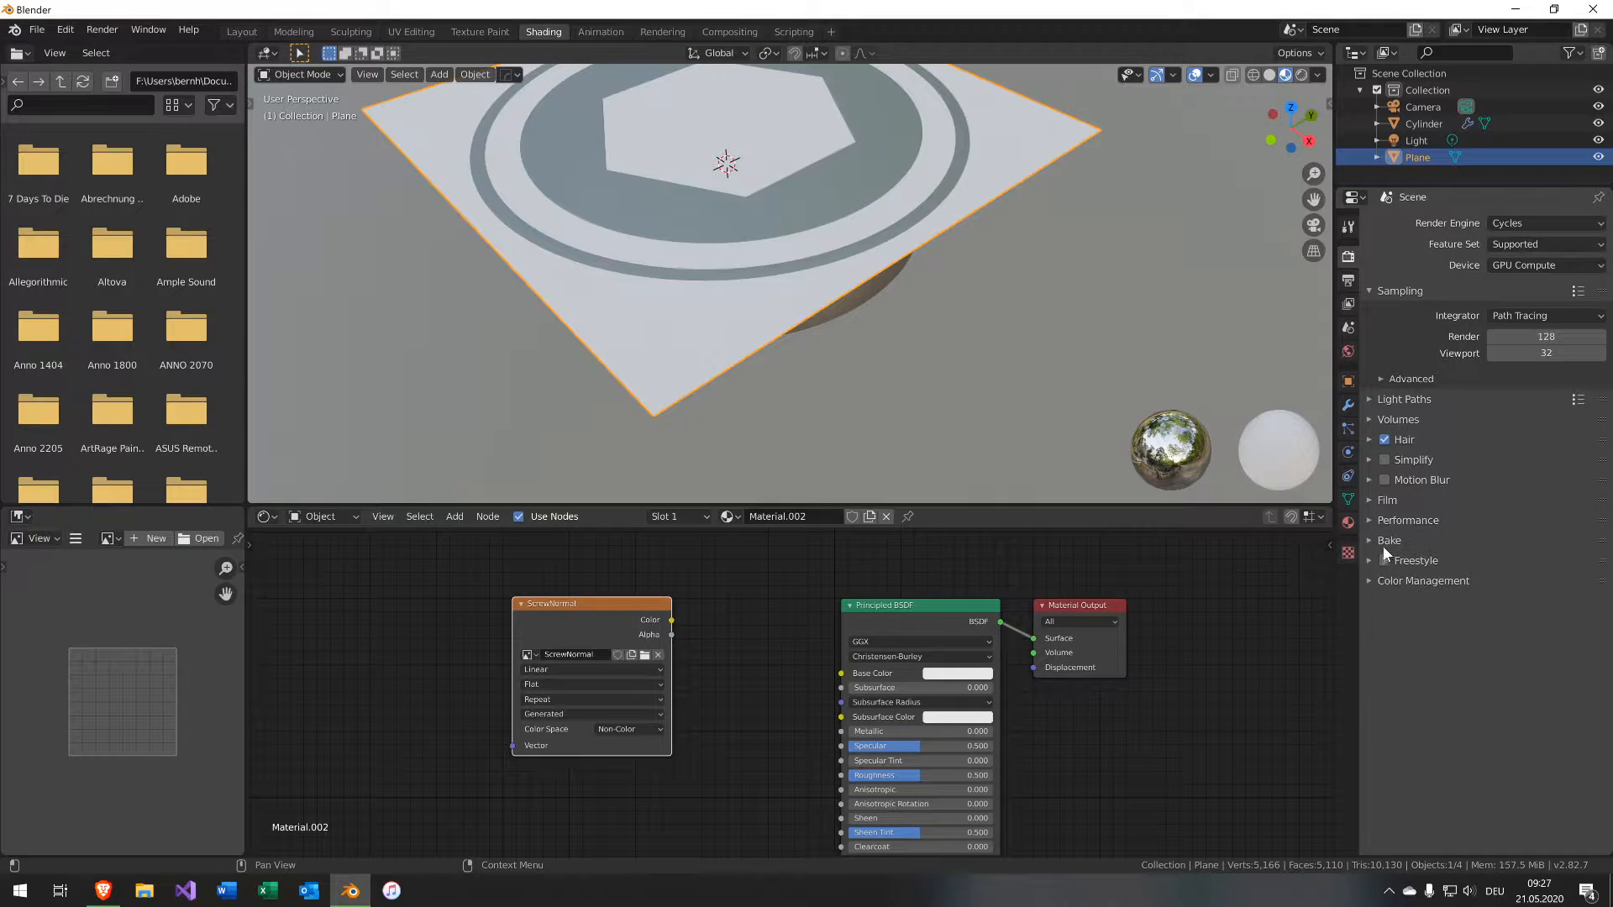
{"action": "left_click", "coordinate": [1383, 542]}
{"action": "left_click", "coordinate": [1513, 610]}
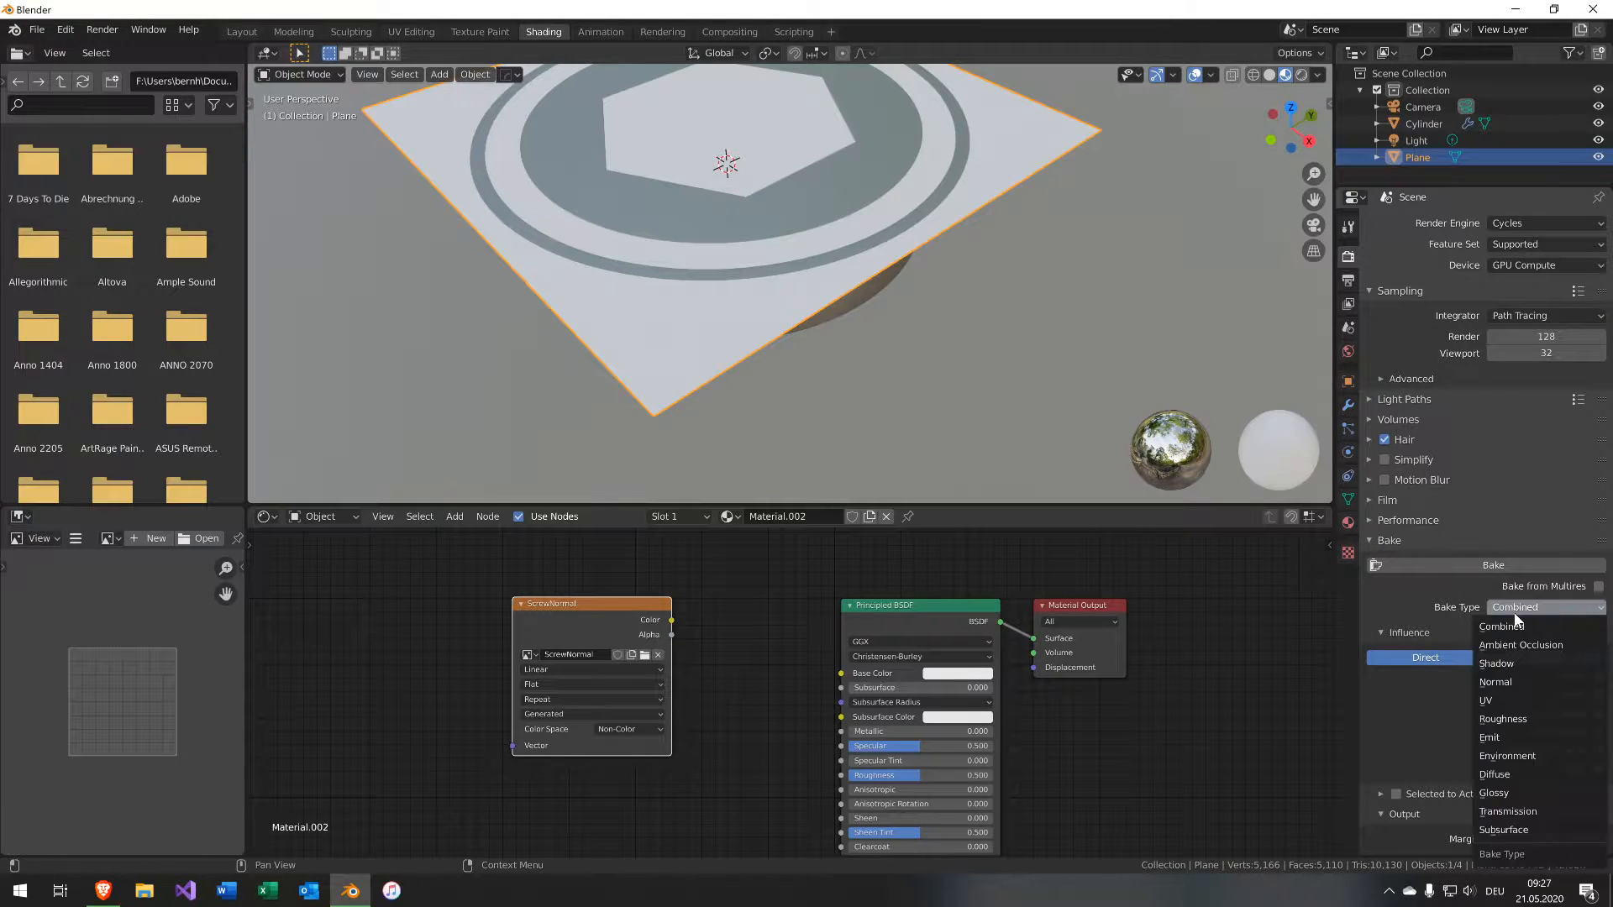
{"action": "left_click", "coordinate": [1522, 682]}
{"action": "middle_click_drag", "start_coordinate": [684, 726], "coordinate": [623, 691]}
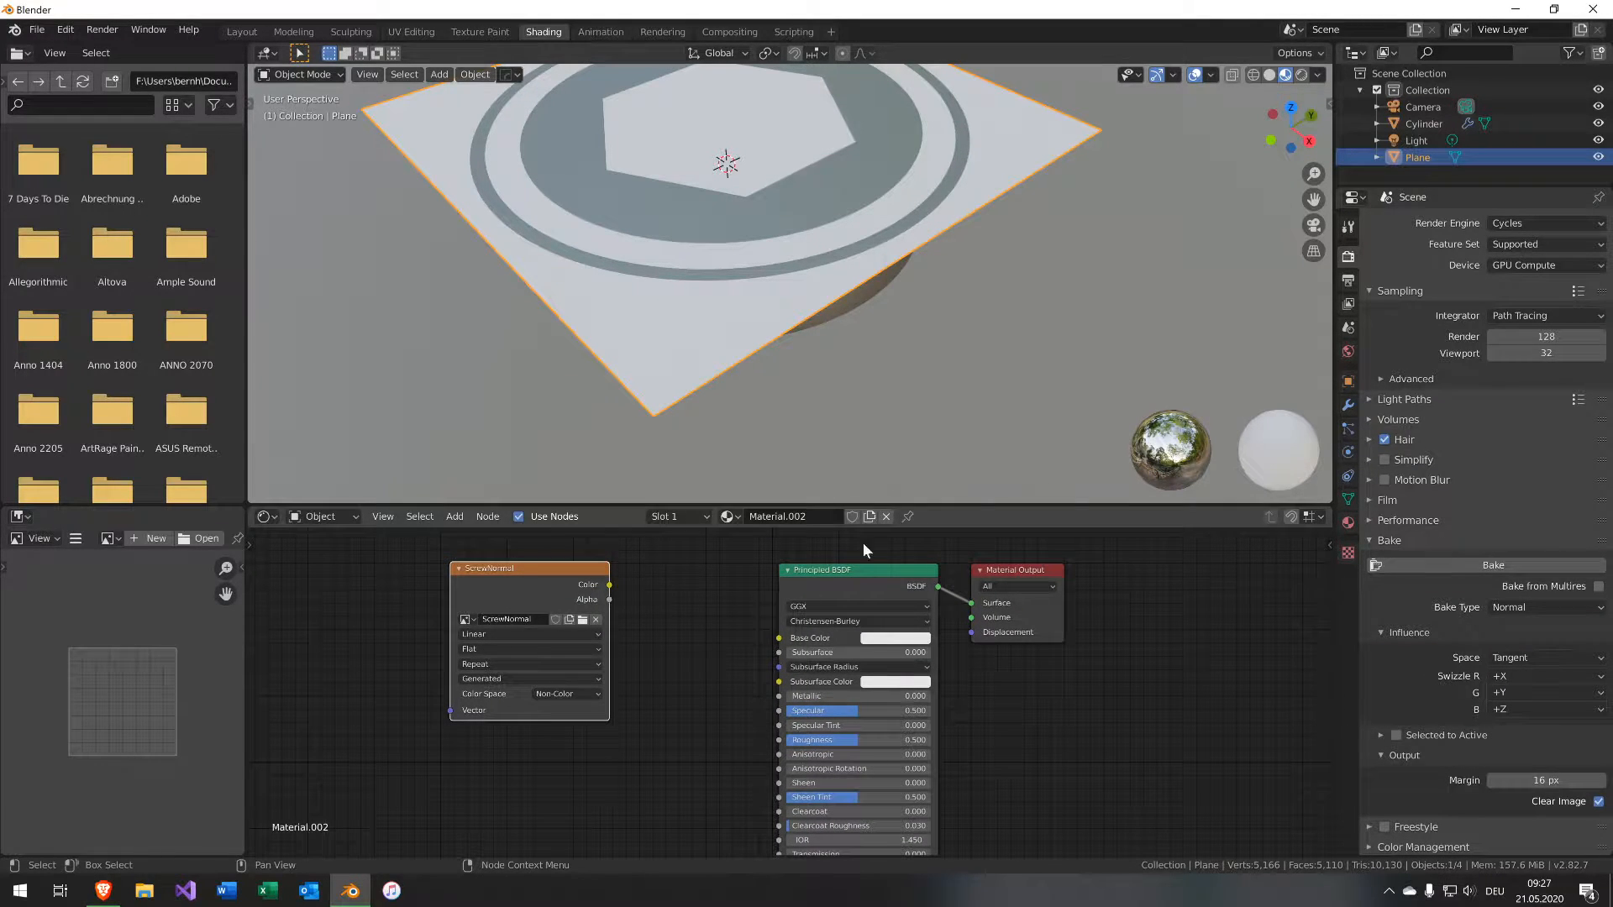
{"action": "mouse_move", "coordinate": [907, 274]}
{"action": "middle_mouse_down"}
{"action": "mouse_move", "coordinate": [863, 255]}
{"action": "mouse_move", "coordinate": [897, 295]}
{"action": "middle_mouse_up"}
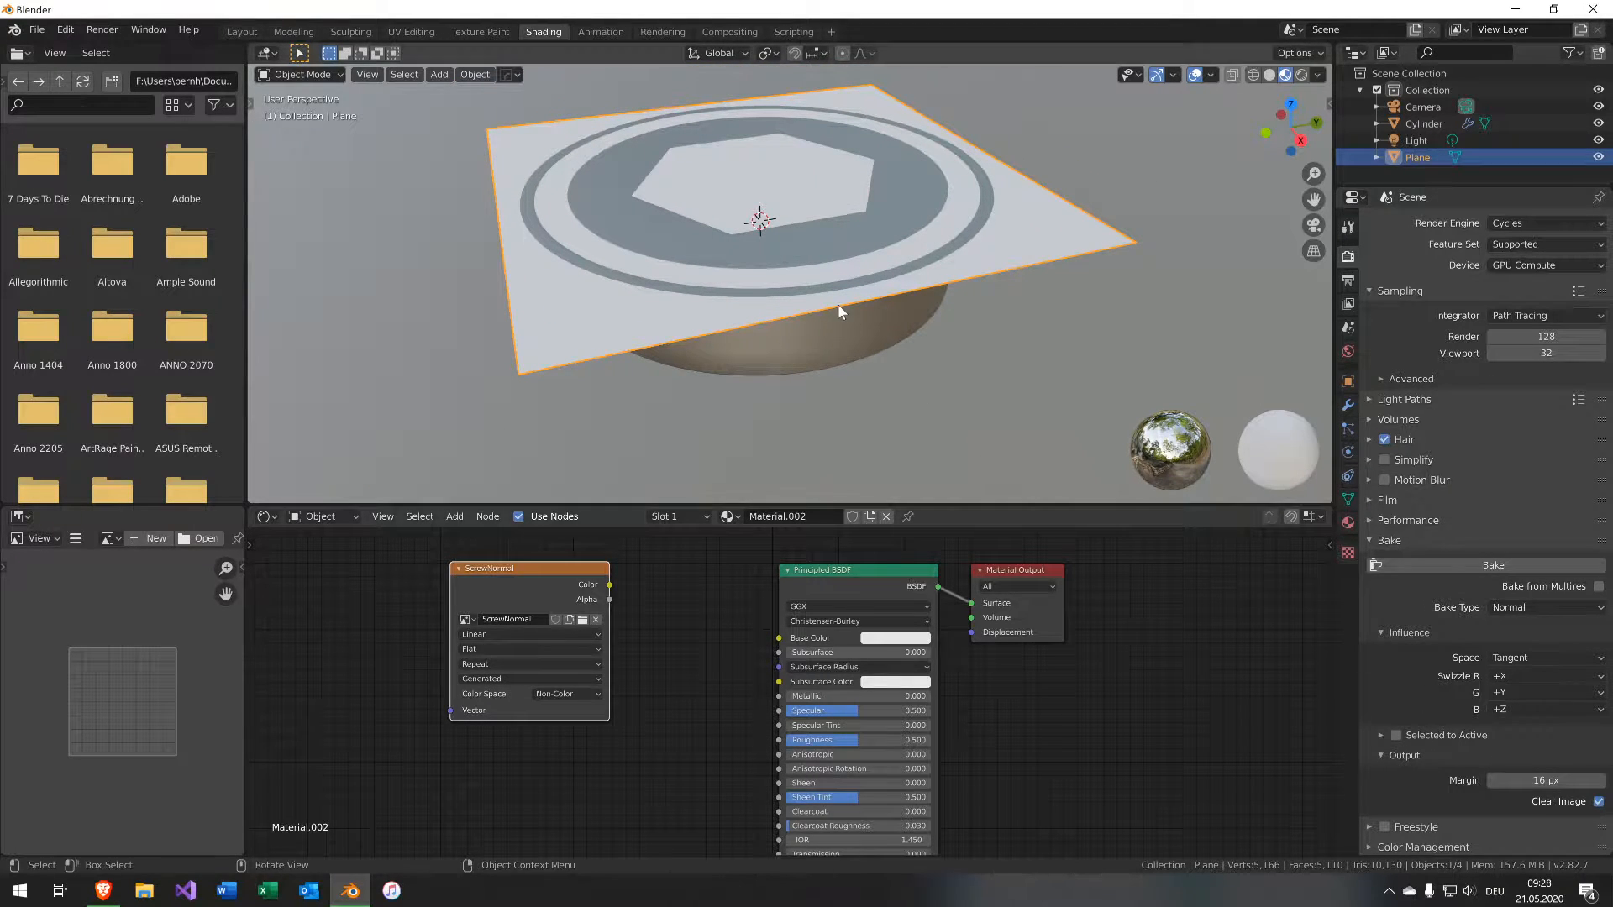
{"action": "left_click", "coordinate": [896, 300]}
{"action": "left_click", "coordinate": [1092, 250], "text": "shift"}
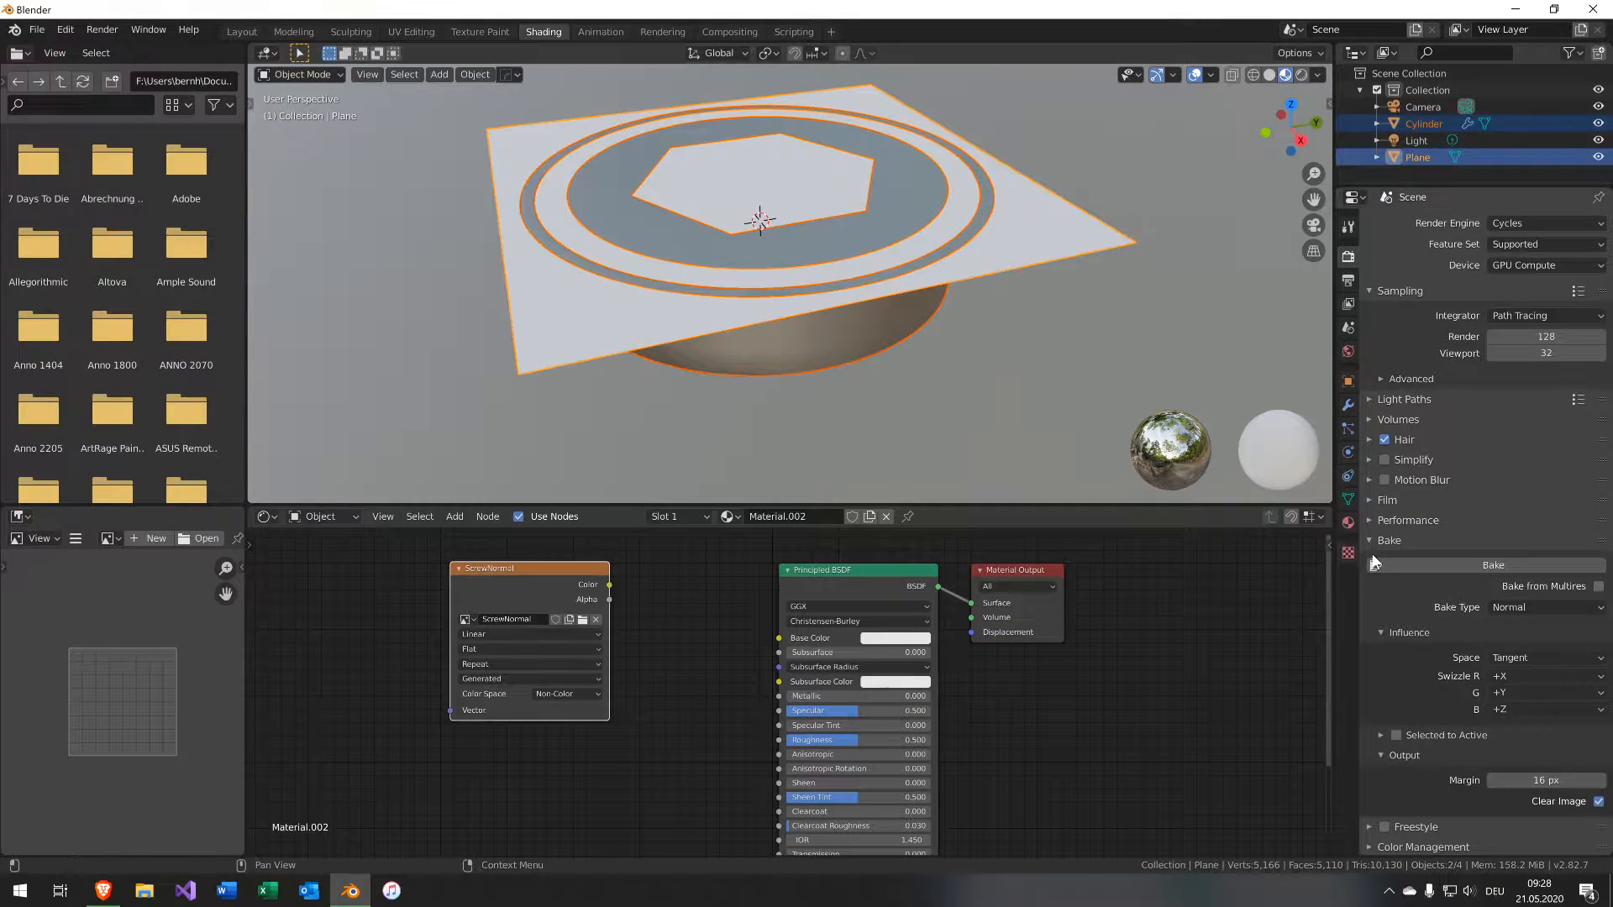
{"action": "mouse_move", "coordinate": [968, 335]}
{"action": "middle_mouse_down"}
{"action": "mouse_move", "coordinate": [997, 330]}
{"action": "mouse_move", "coordinate": [976, 331]}
{"action": "middle_mouse_up"}
{"action": "key", "text": "Tab"}
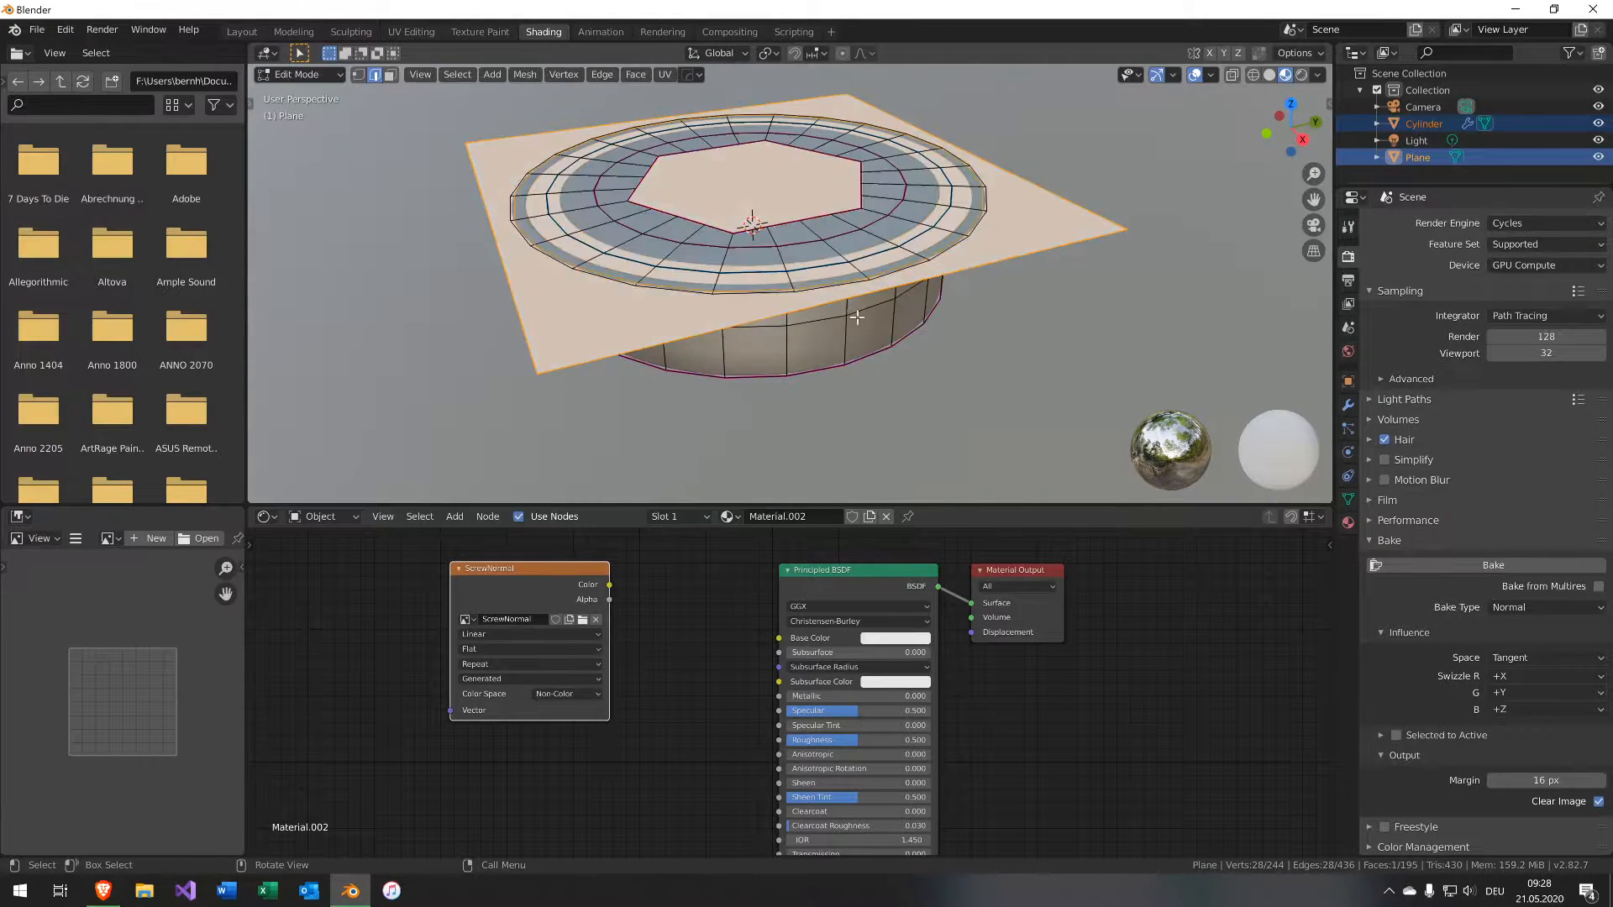
{"action": "left_click", "coordinate": [864, 324]}
{"action": "key", "text": "Tab"}
Select the cylinder, enter Edit Mode and select the linked outer ring geometry.
{"action": "left_click", "coordinate": [864, 324]}
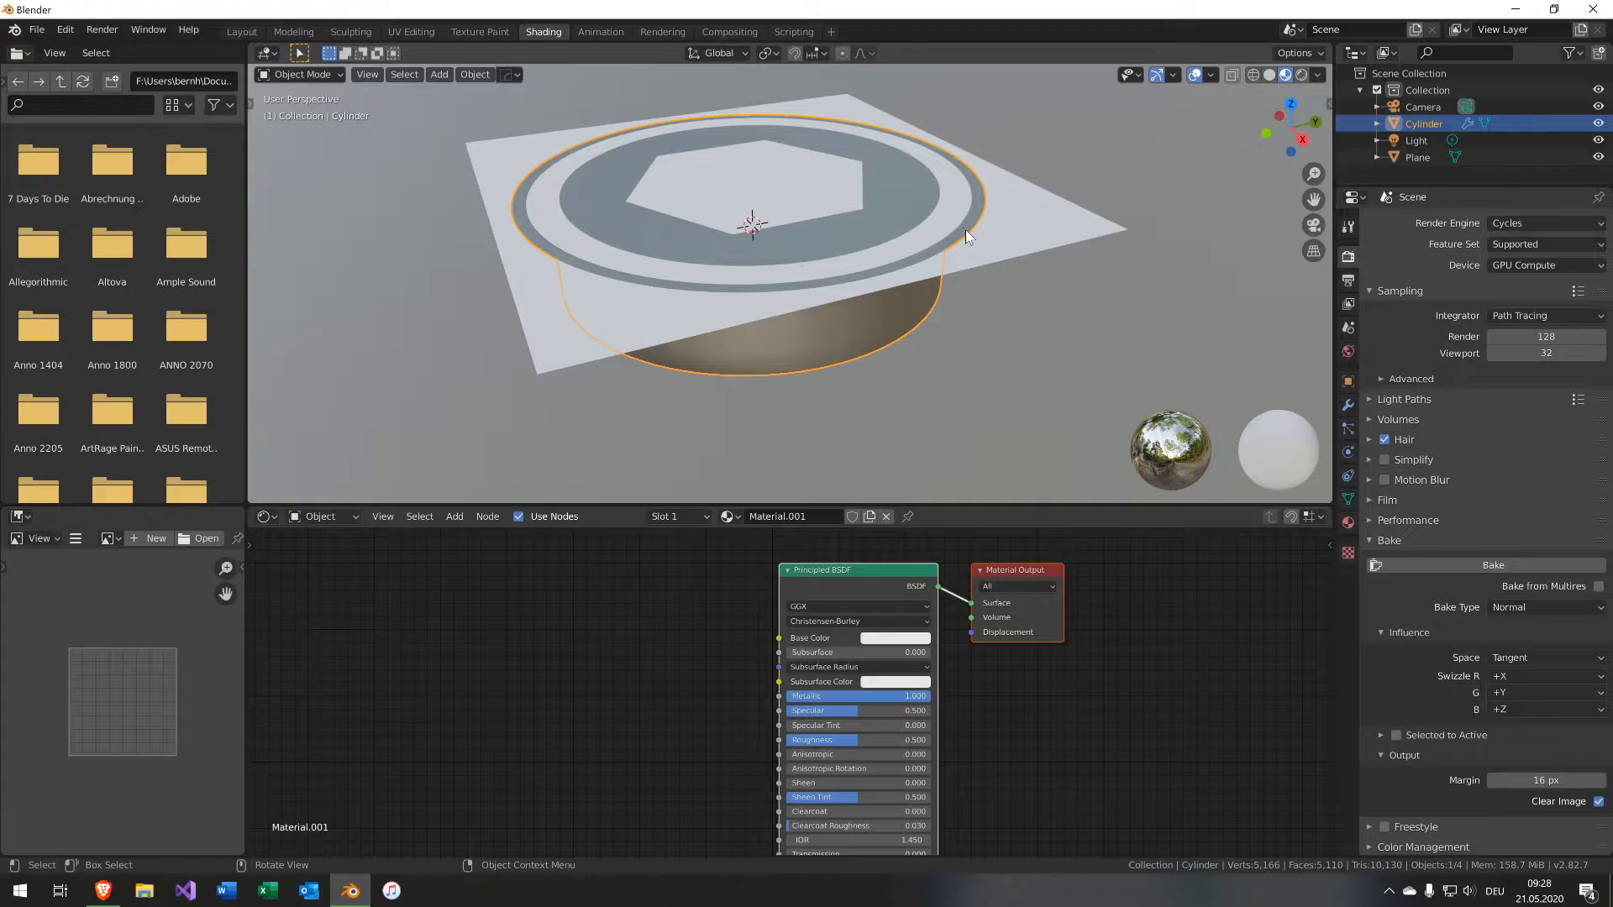
{"action": "key", "text": "Tab"}
{"action": "key", "text": "ctrl+l"}
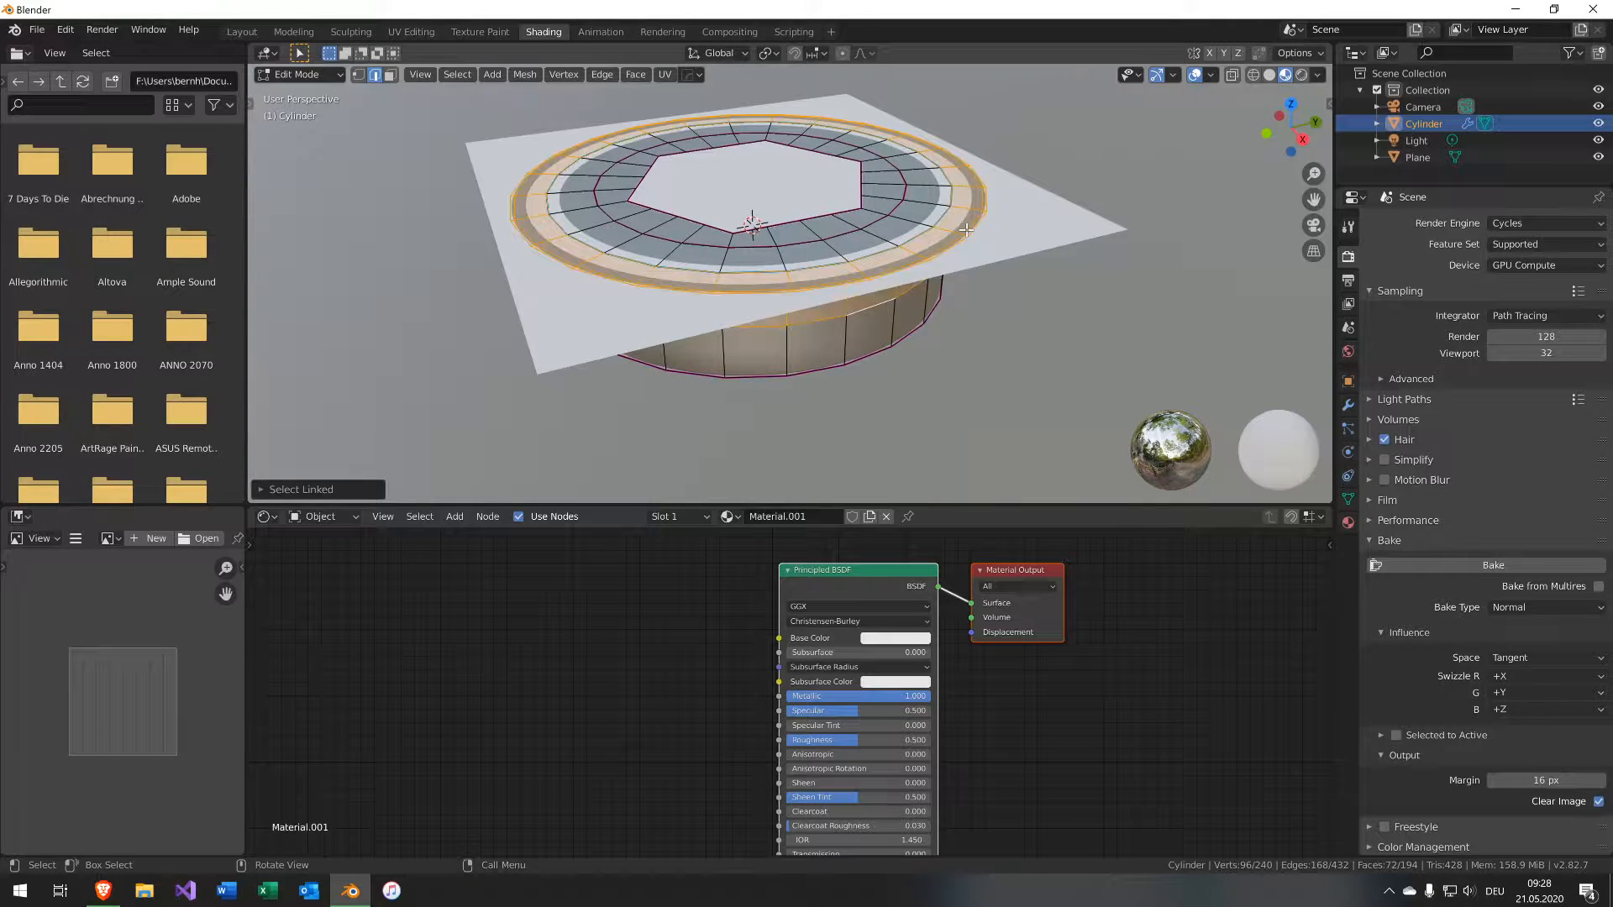
{"action": "key", "text": "F3"}
{"action": "type", "text": "part"}
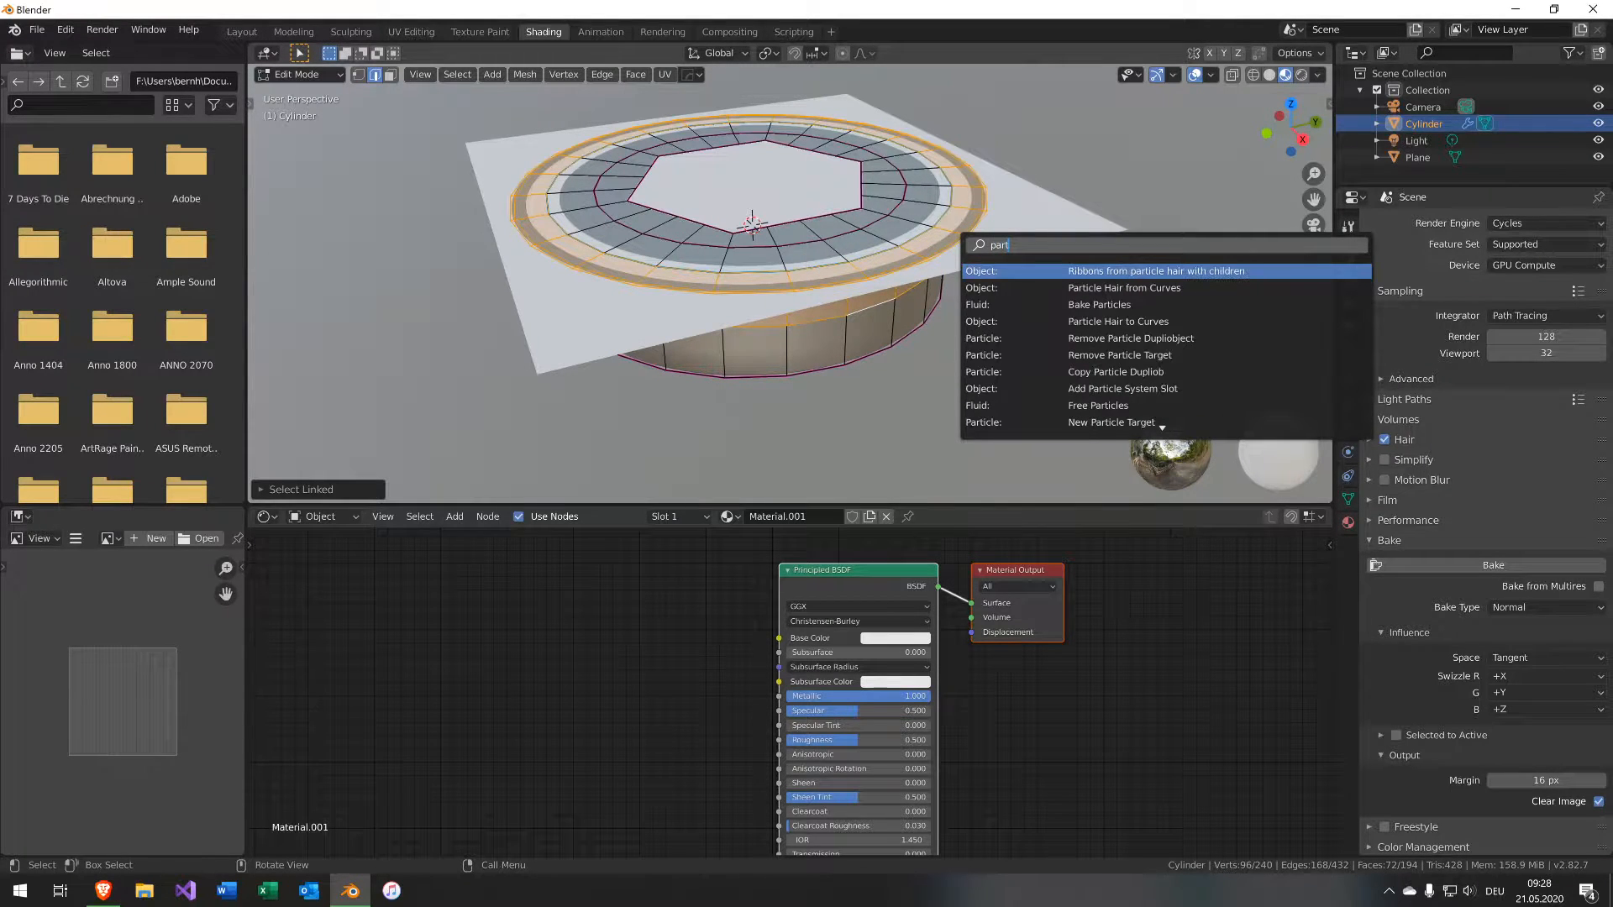
{"action": "key", "text": "BackSpace"}
{"action": "key", "text": "BackSpace"}
{"action": "type", "text": "spl"}
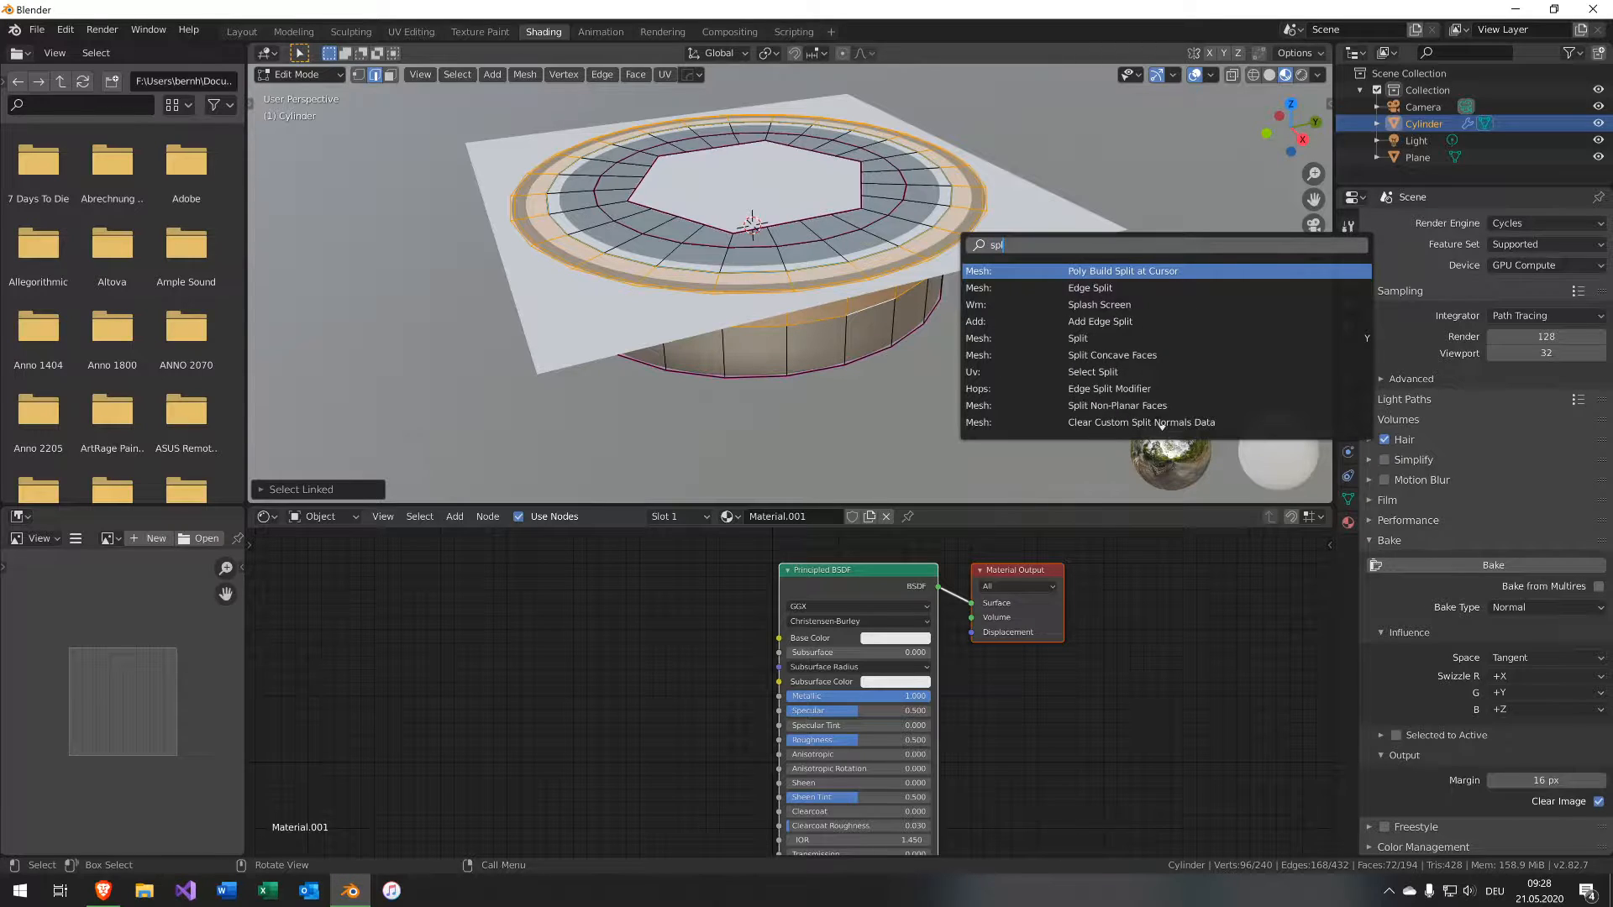
{"action": "key", "text": "Escape"}
Separate the selected ring into its own object and return to Object Mode.
{"action": "key", "text": "p"}
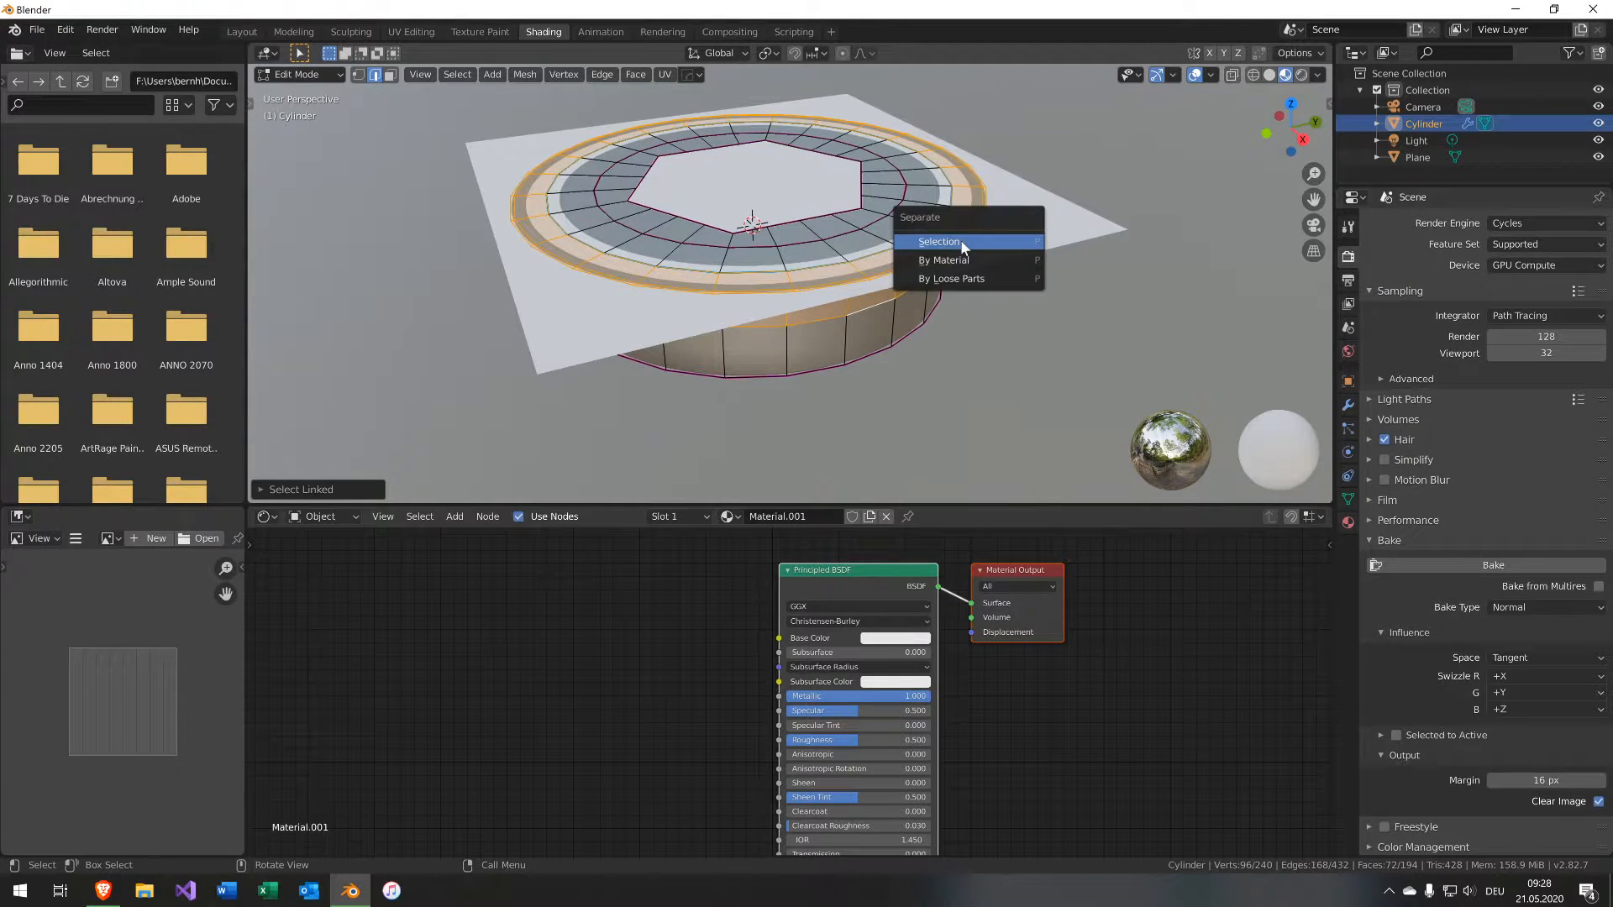
{"action": "left_click", "coordinate": [960, 240]}
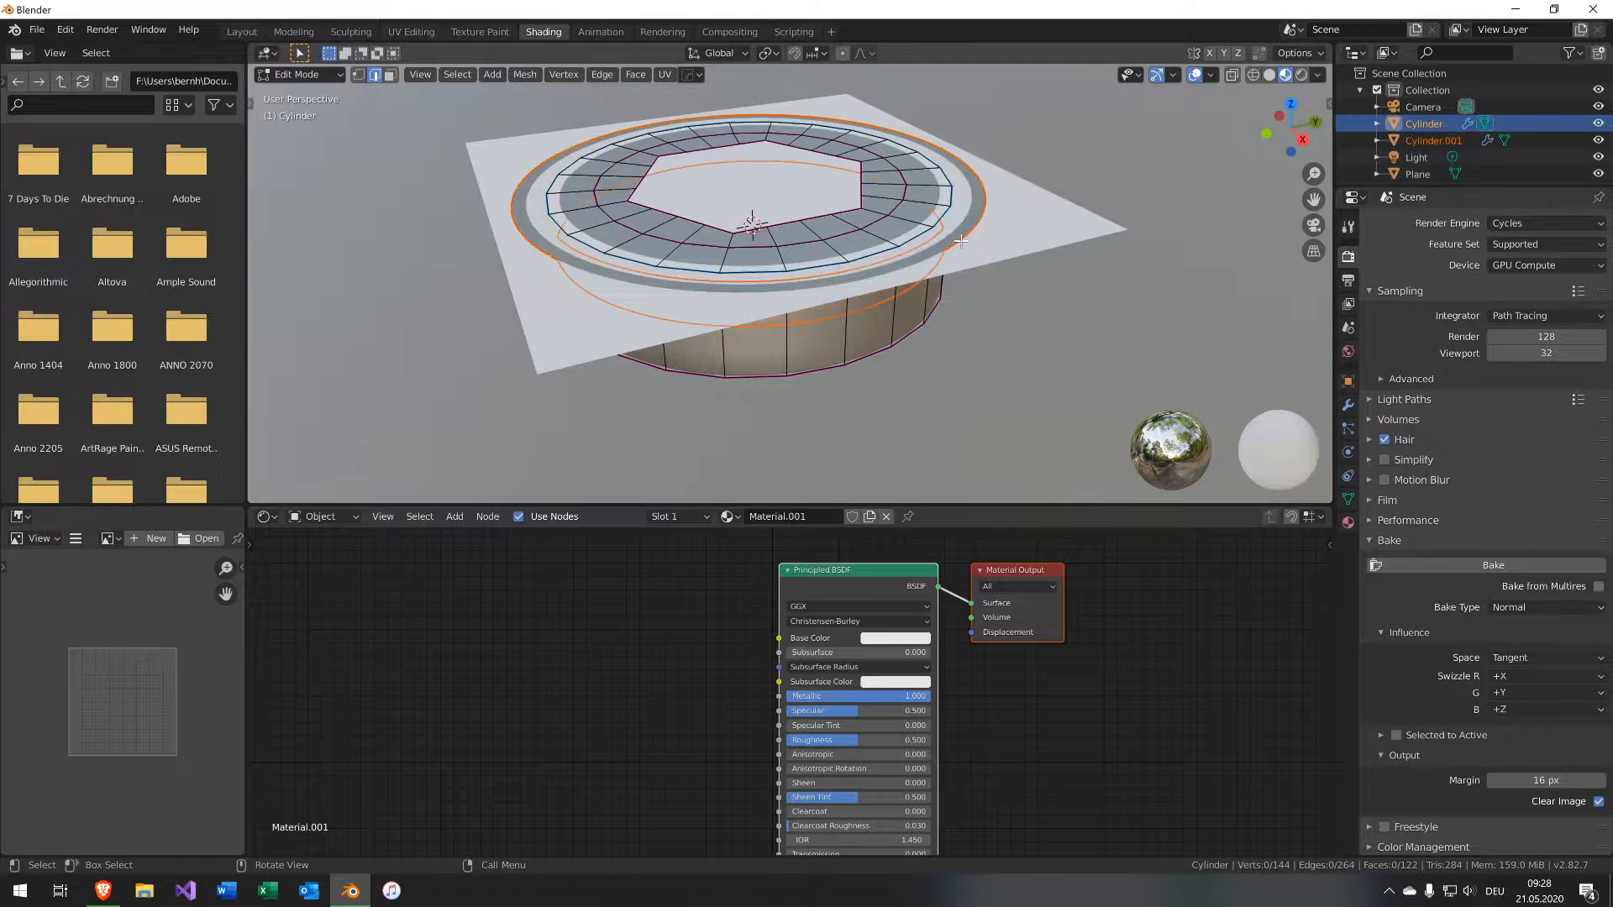
{"action": "key", "text": "Tab"}
Select both cylinder objects and then the plane as the active object.
{"action": "left_click", "coordinate": [882, 326]}
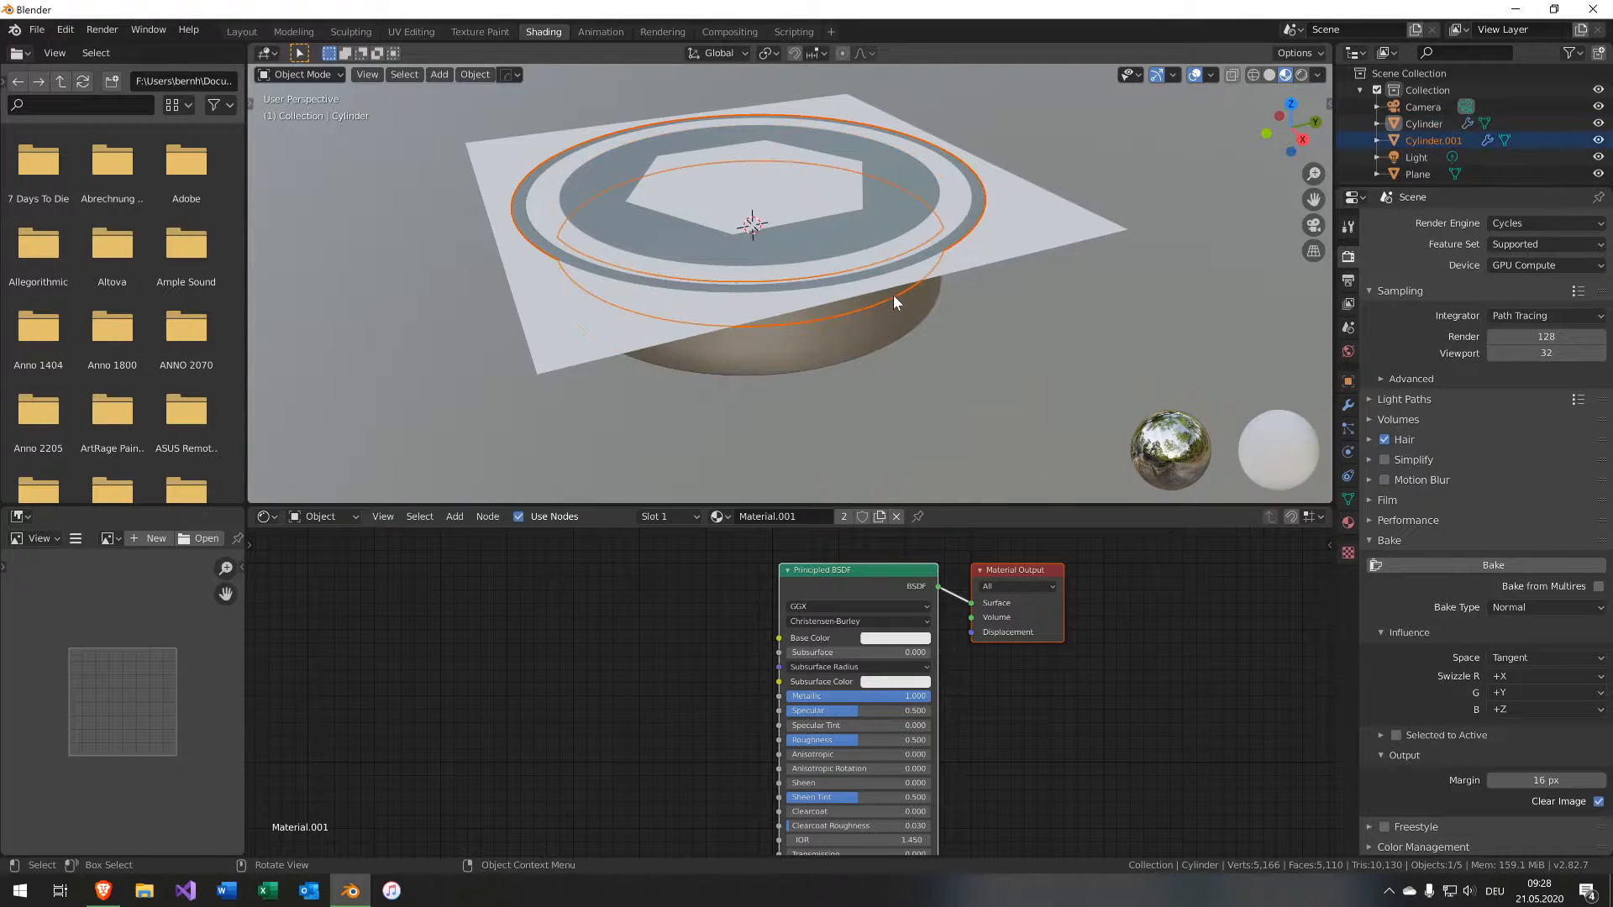
{"action": "left_click", "coordinate": [878, 319], "text": "shift"}
{"action": "left_click", "coordinate": [1064, 243], "text": "shift"}
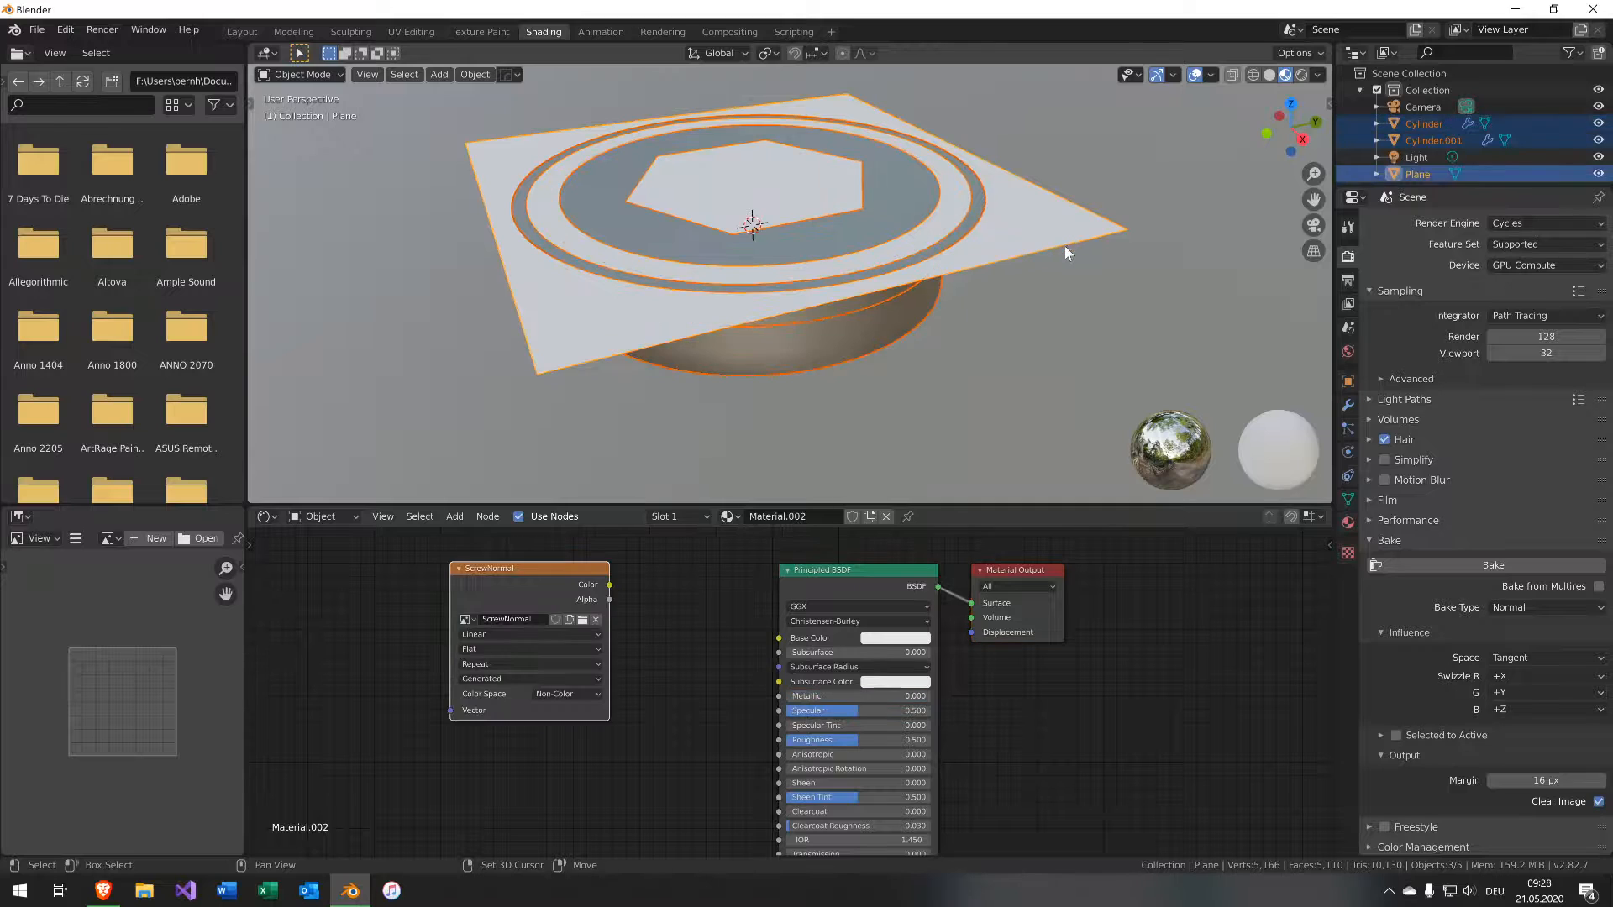
{"action": "middle_click_drag", "start_coordinate": [1064, 424], "coordinate": [947, 309]}
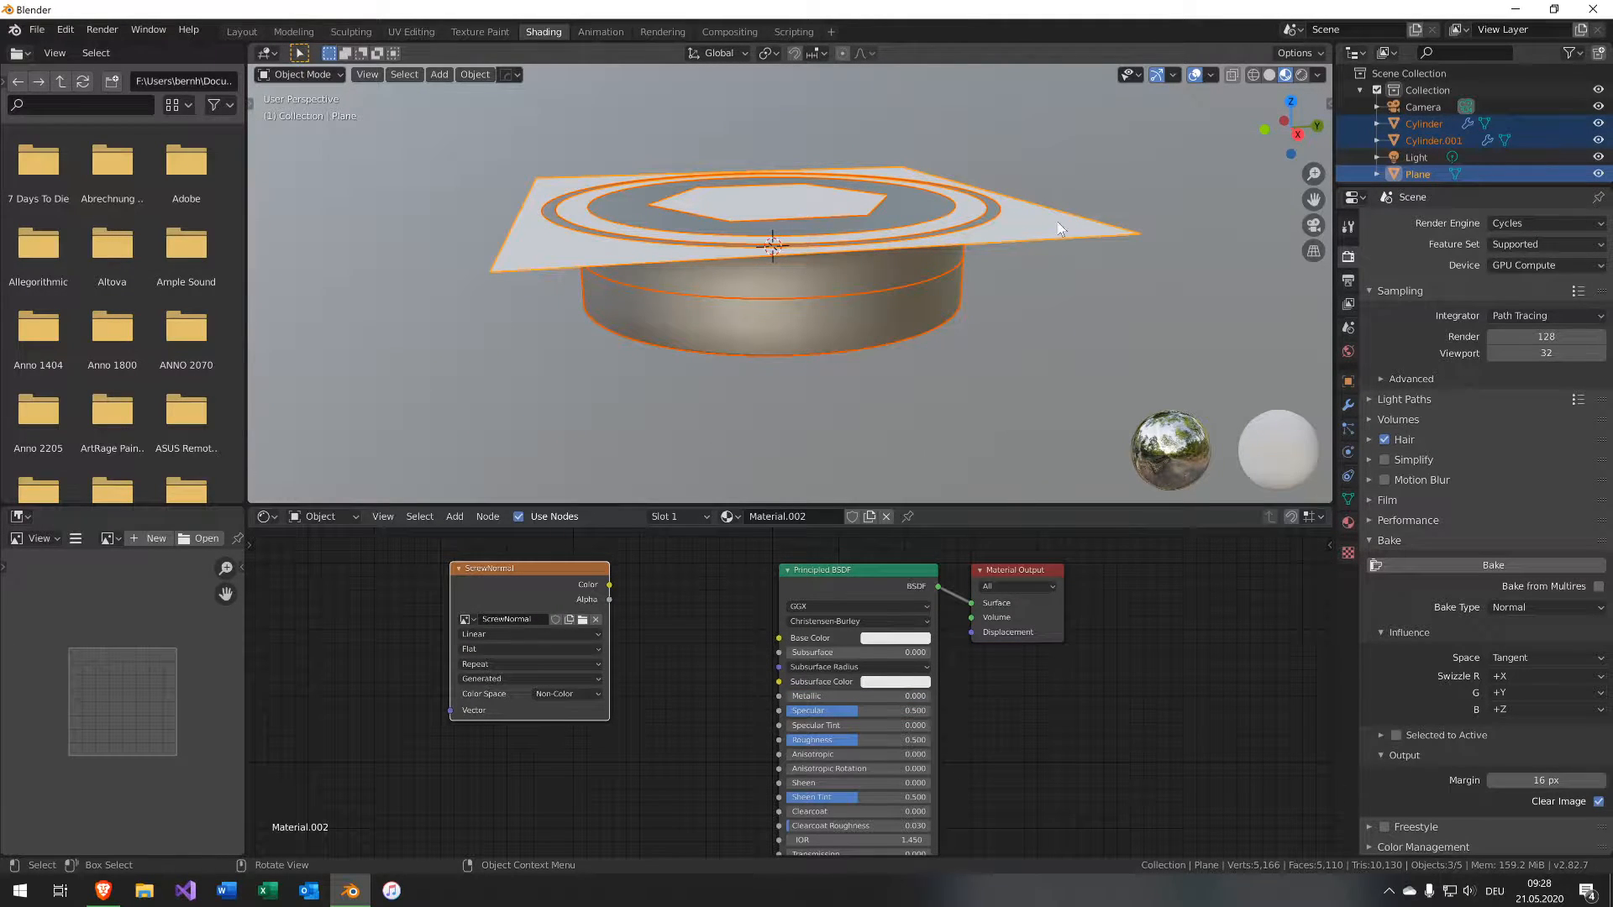
Enable Selected to Active for baking and set the Ray Distance to 1 m.
{"action": "left_click", "coordinate": [1395, 736]}
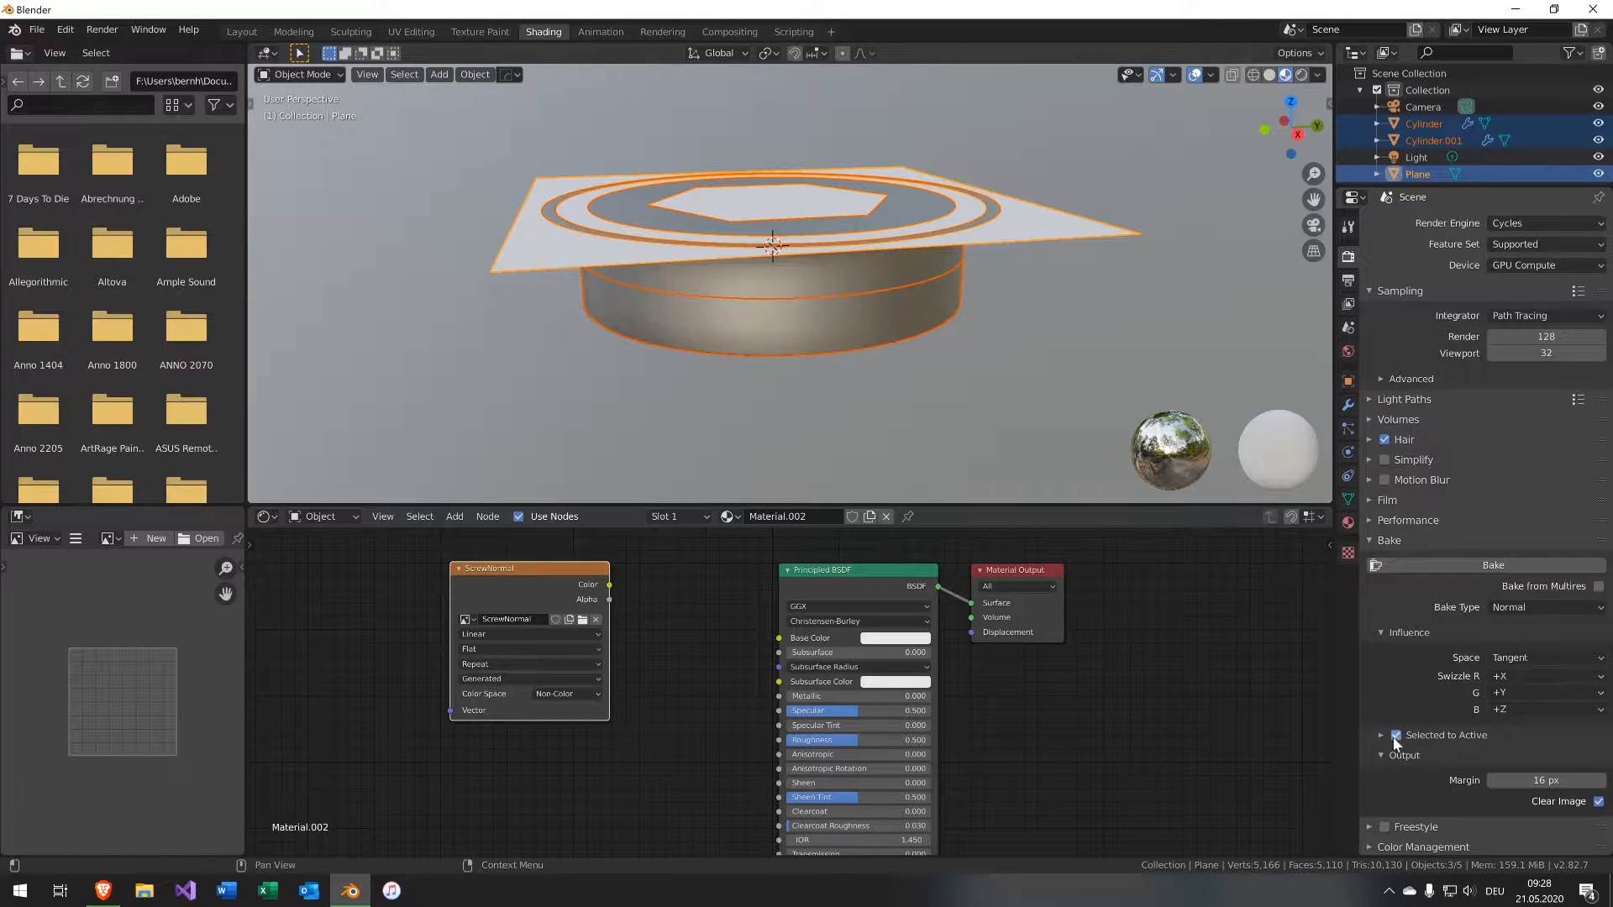
{"action": "left_click", "coordinate": [1379, 735]}
{"action": "scroll", "coordinate": [1378, 734], "scroll_direction": "down", "scroll_amount": 2}
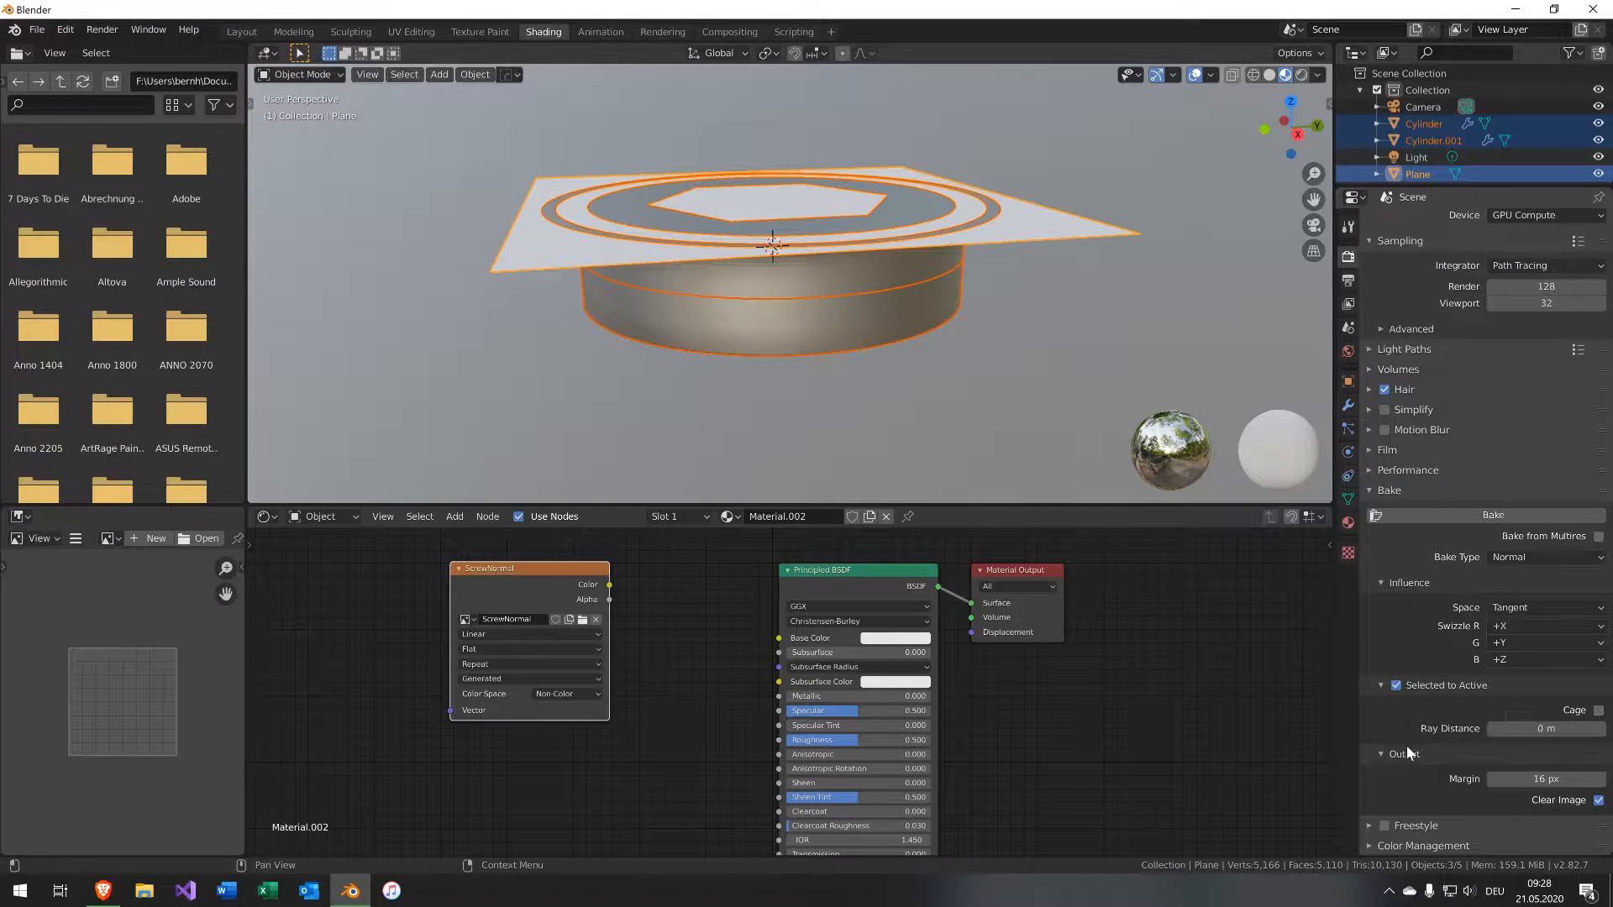
{"action": "left_click", "coordinate": [1545, 728]}
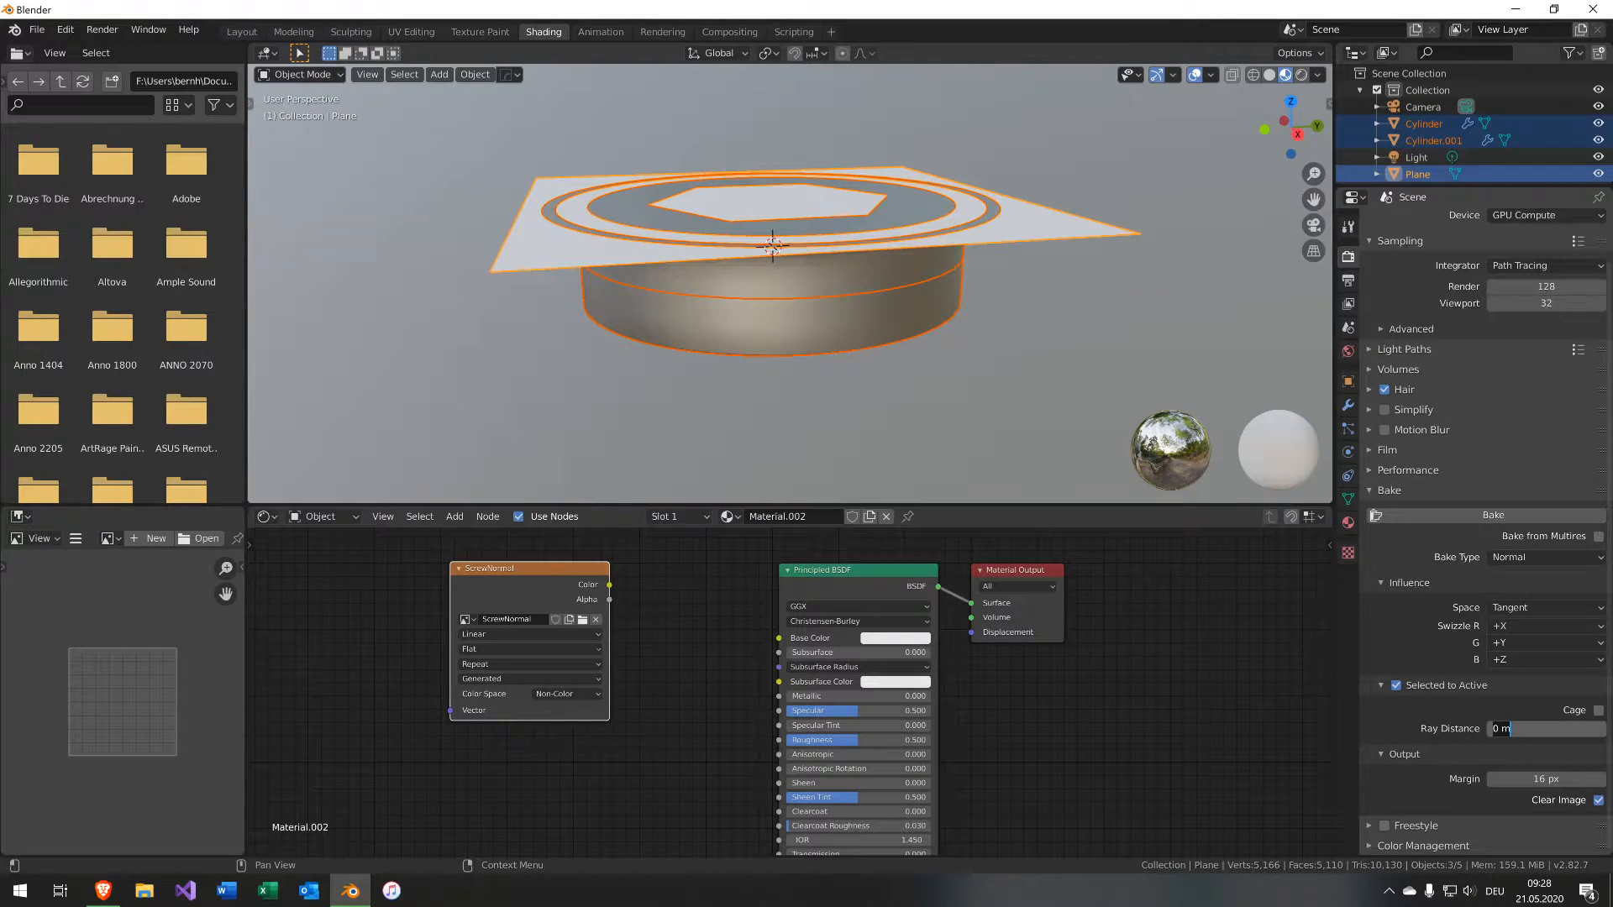
{"action": "type", "text": "1"}
{"action": "key", "text": "Return"}
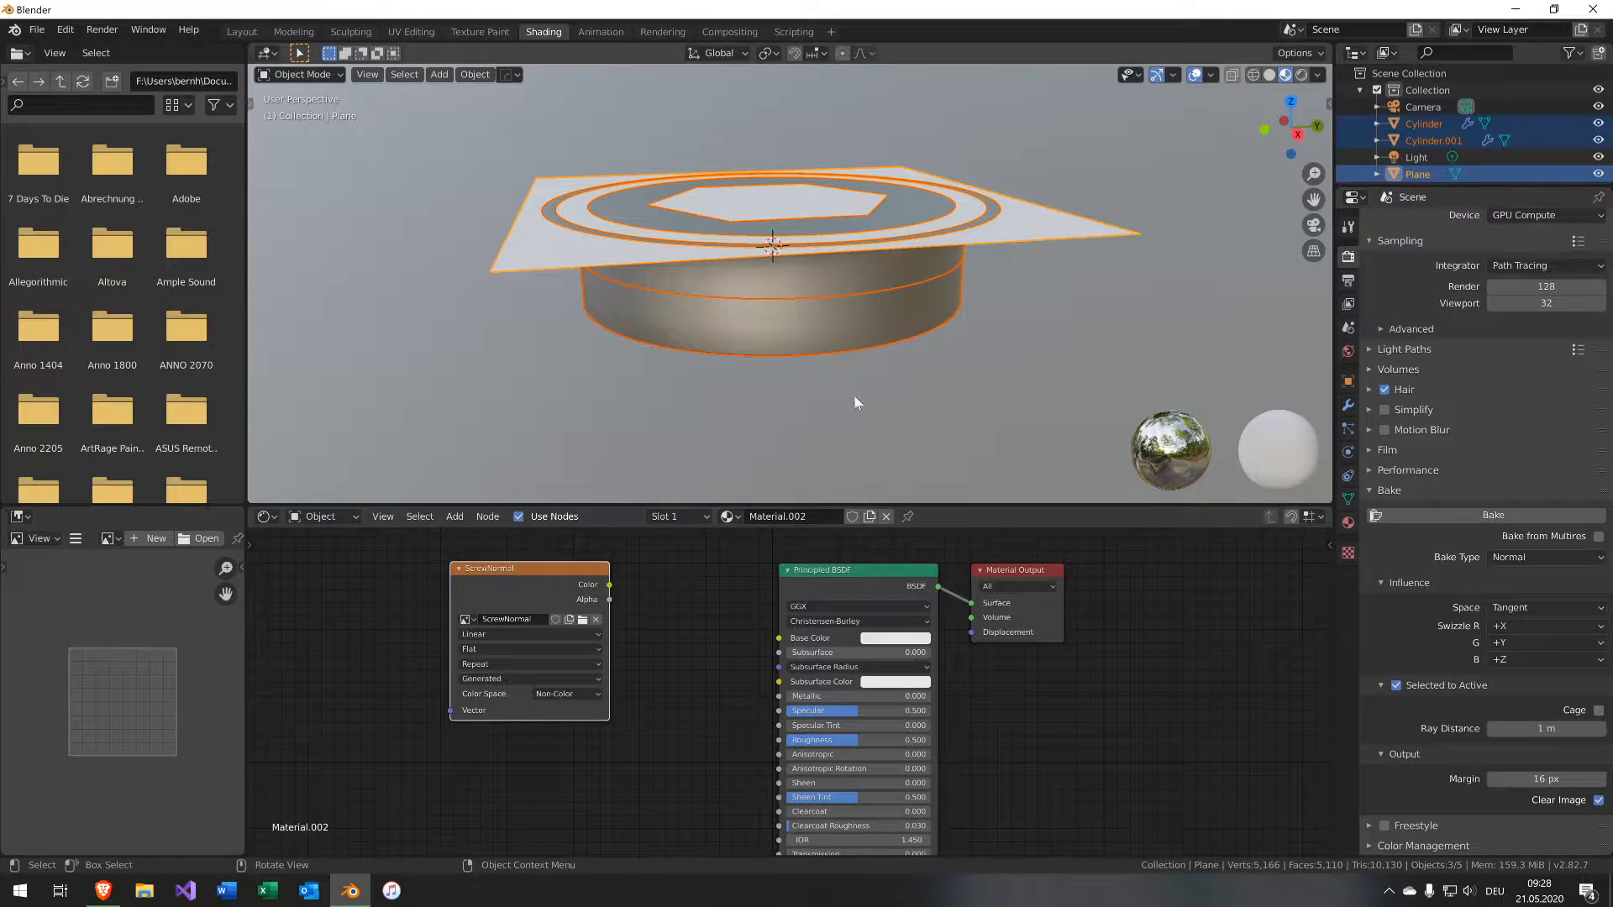
Bake the normal map from the cap onto the plane.
{"action": "middle_click_drag", "start_coordinate": [853, 395], "coordinate": [811, 309]}
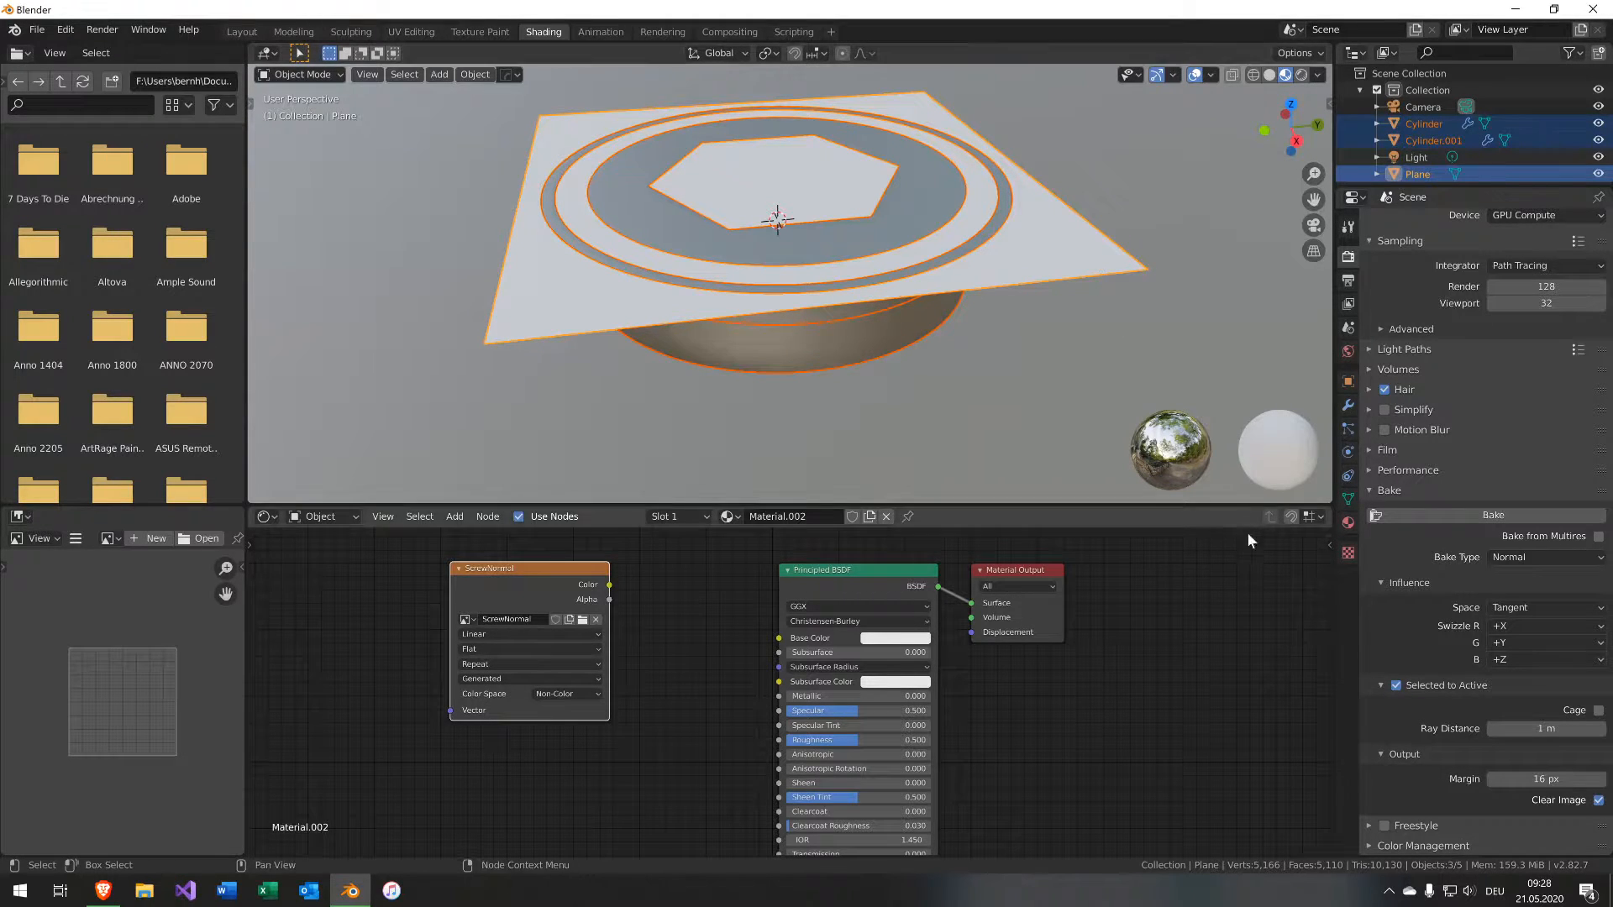
{"action": "scroll", "coordinate": [1519, 582], "scroll_direction": "up", "scroll_amount": 1}
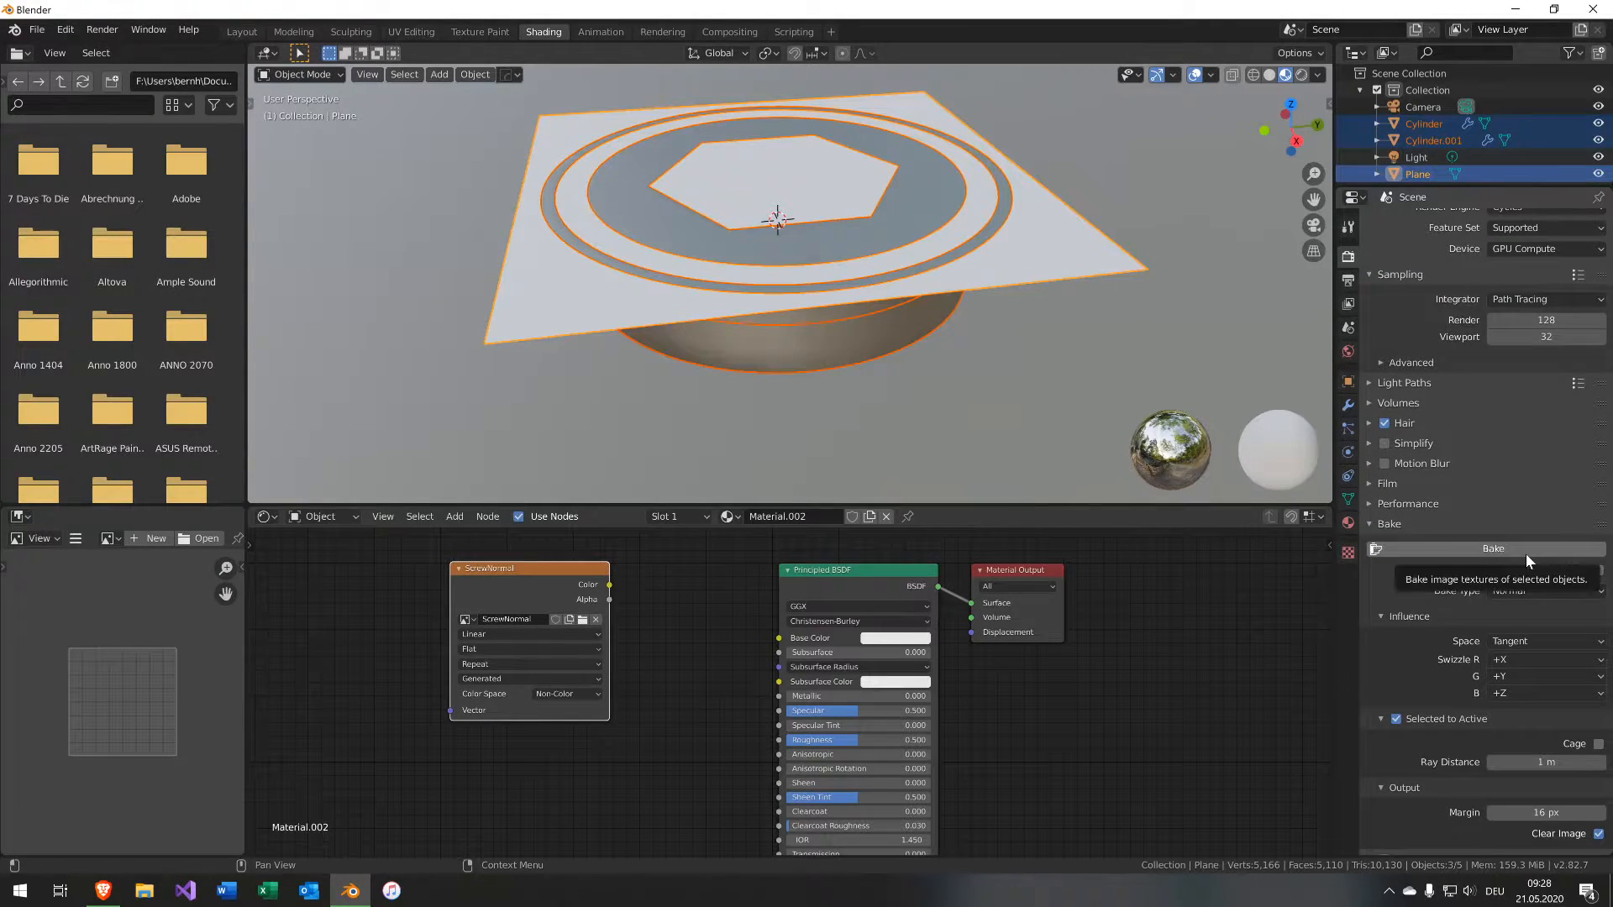
{"action": "left_click", "coordinate": [1525, 553]}
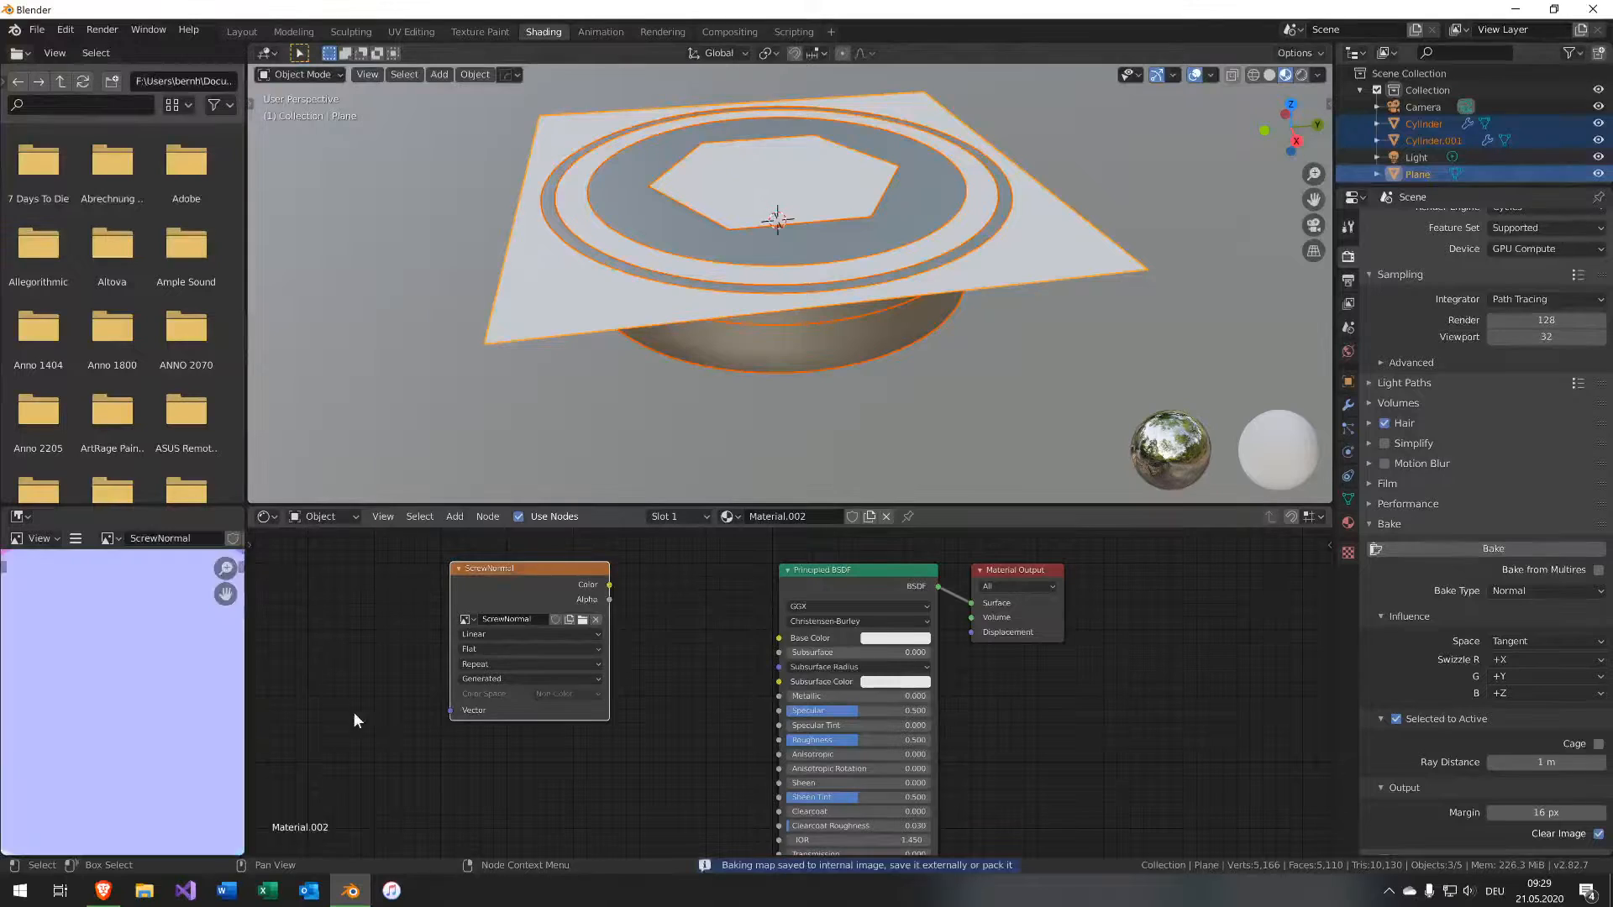
Add a new plane and move it beside the baked plane.
{"action": "scroll", "coordinate": [162, 712], "scroll_direction": "down", "scroll_amount": 7}
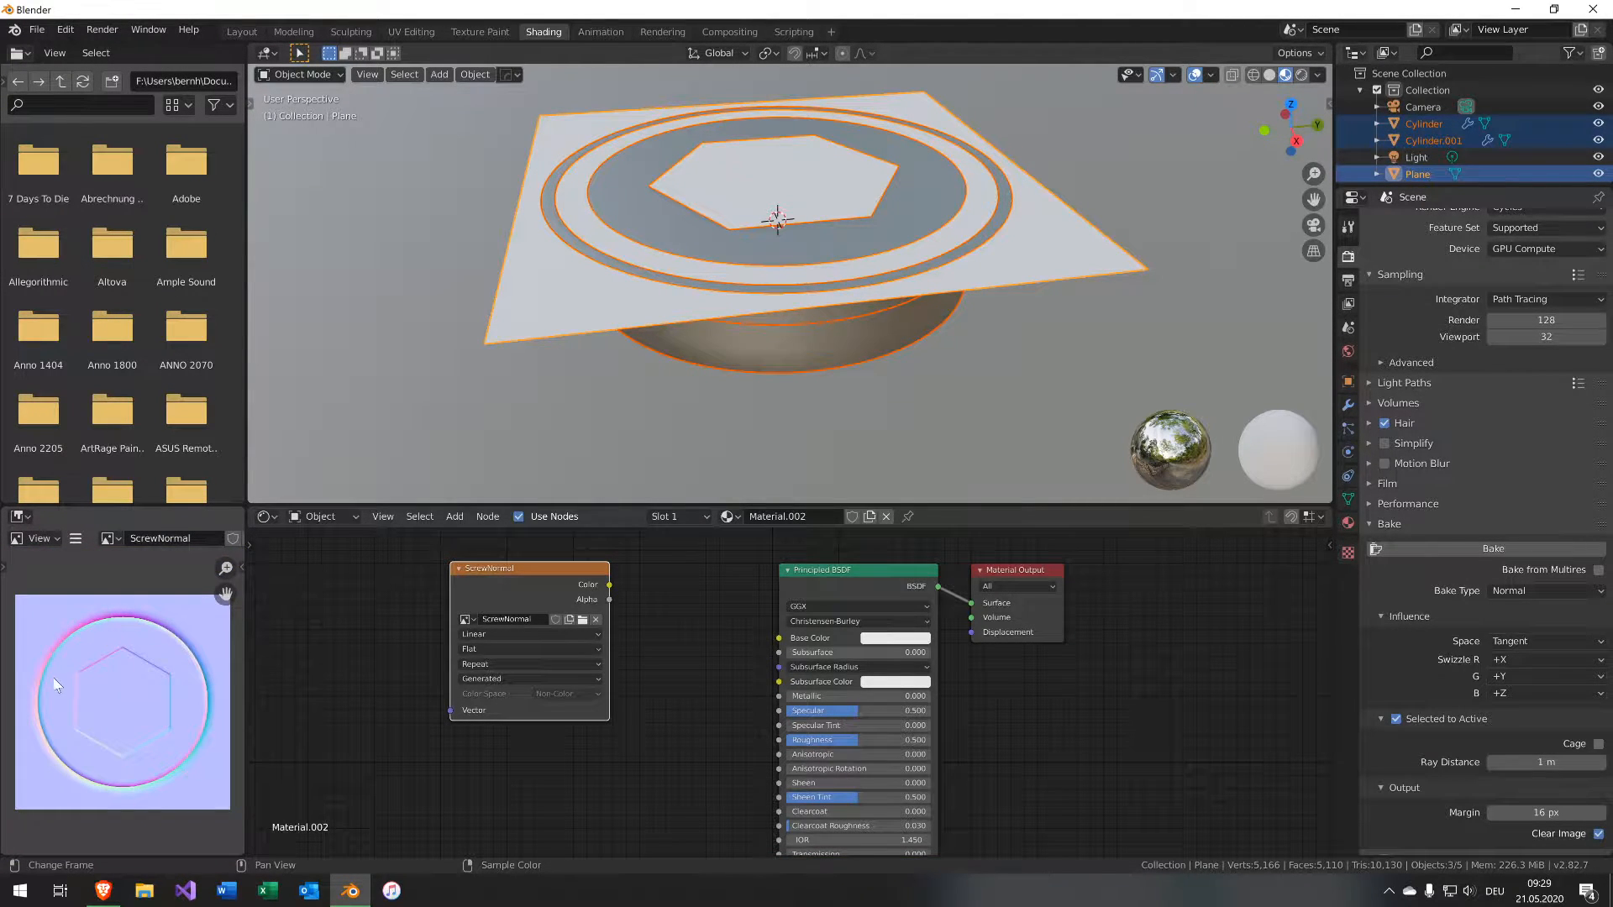
{"action": "middle_click_drag", "start_coordinate": [1075, 336], "coordinate": [741, 210], "text": "shift"}
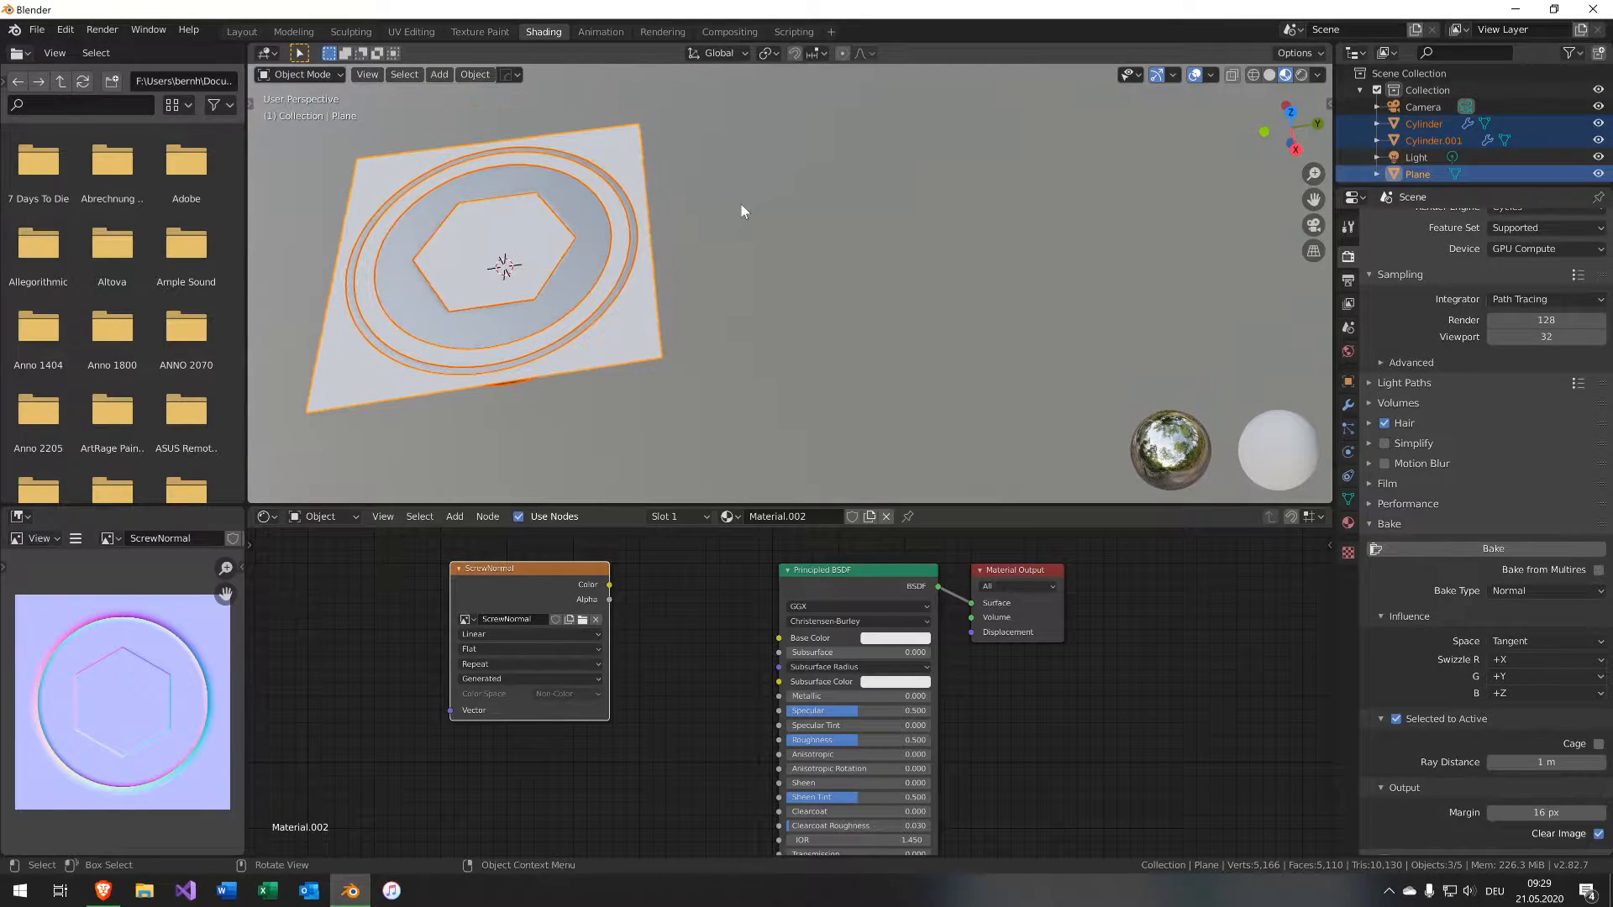
{"action": "scroll", "coordinate": [753, 295], "scroll_direction": "up", "scroll_amount": 1}
{"action": "key", "text": "shift+a"}
{"action": "mouse_move", "coordinate": [829, 235]}
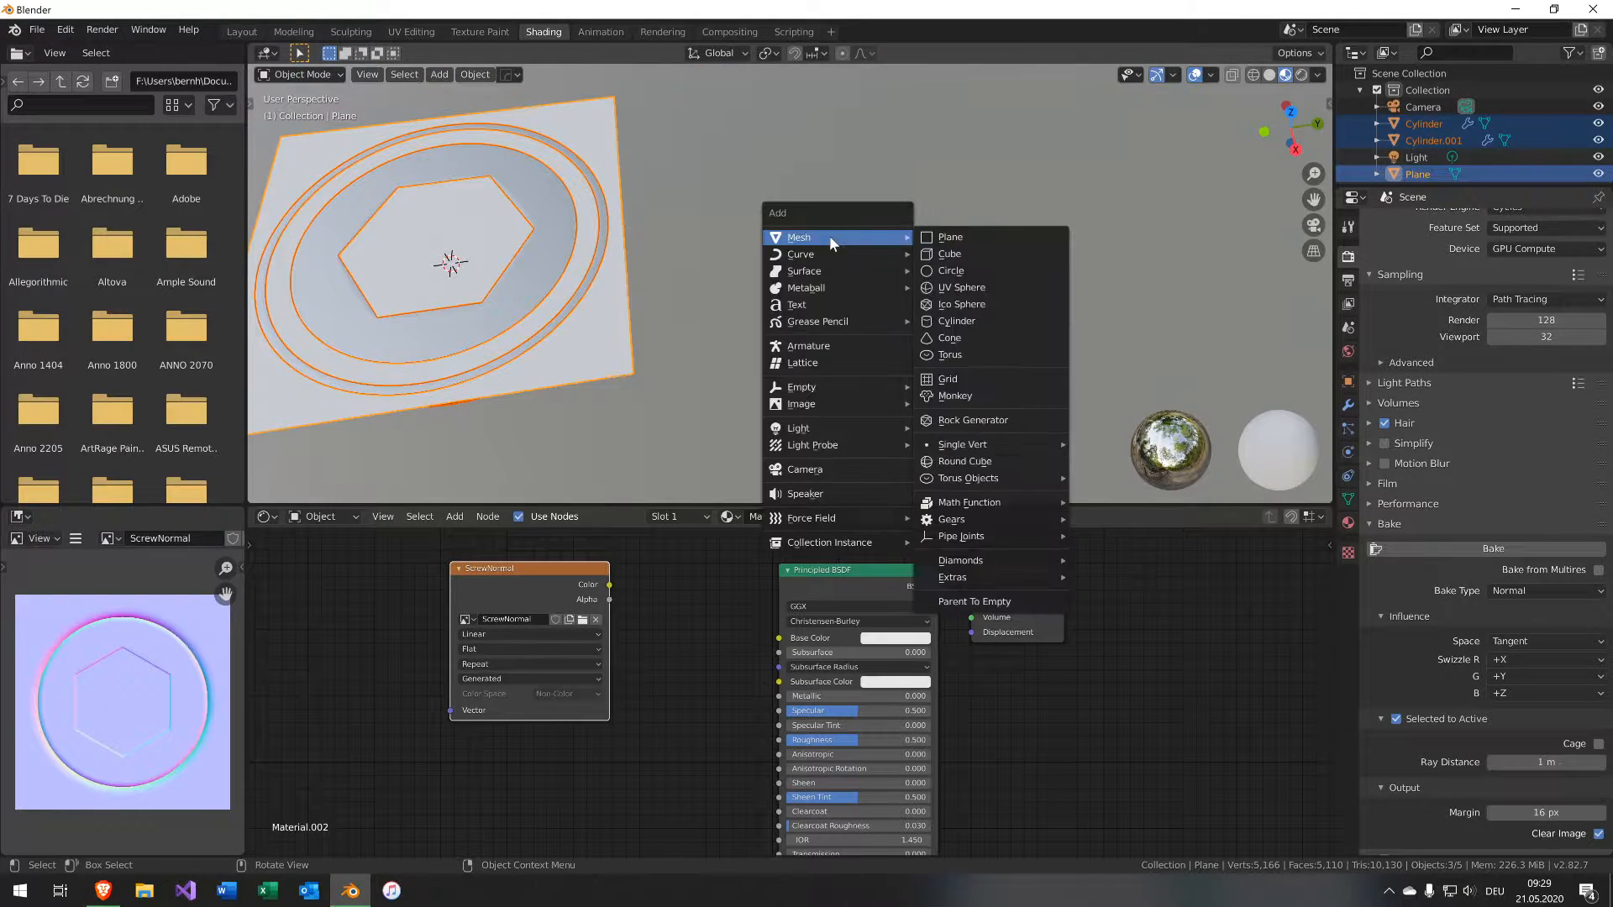
{"action": "left_click", "coordinate": [945, 239]}
{"action": "key", "text": "g"}
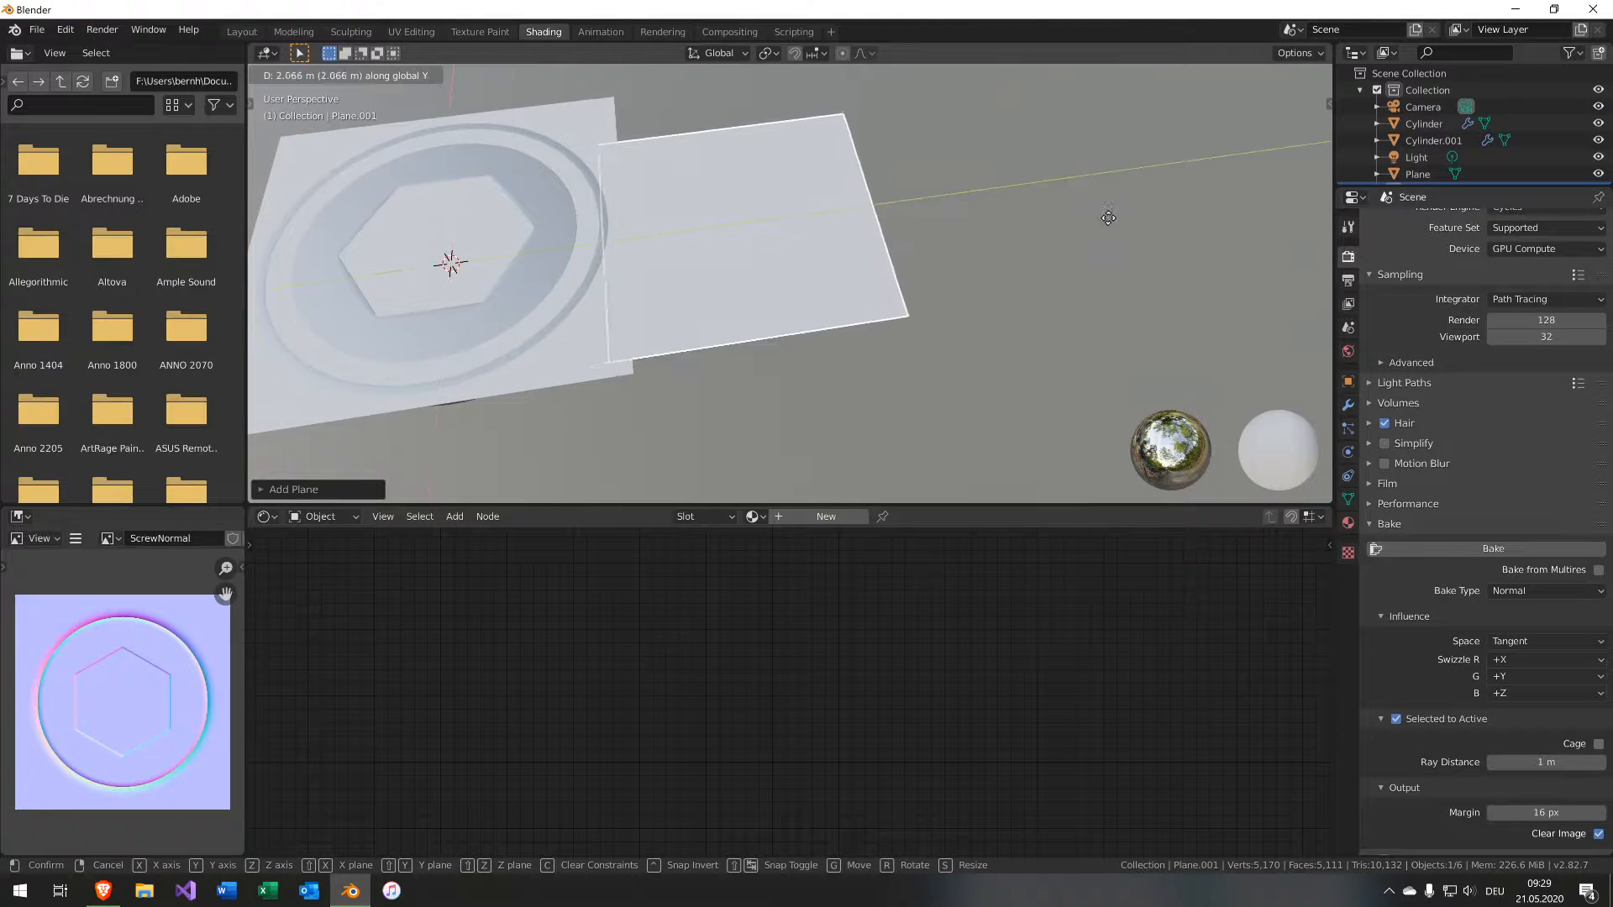
{"action": "left_click", "coordinate": [1248, 233]}
Create a new material for the new plane and add an Image Texture node using the ScrewNormal image.
{"action": "left_click", "coordinate": [826, 516]}
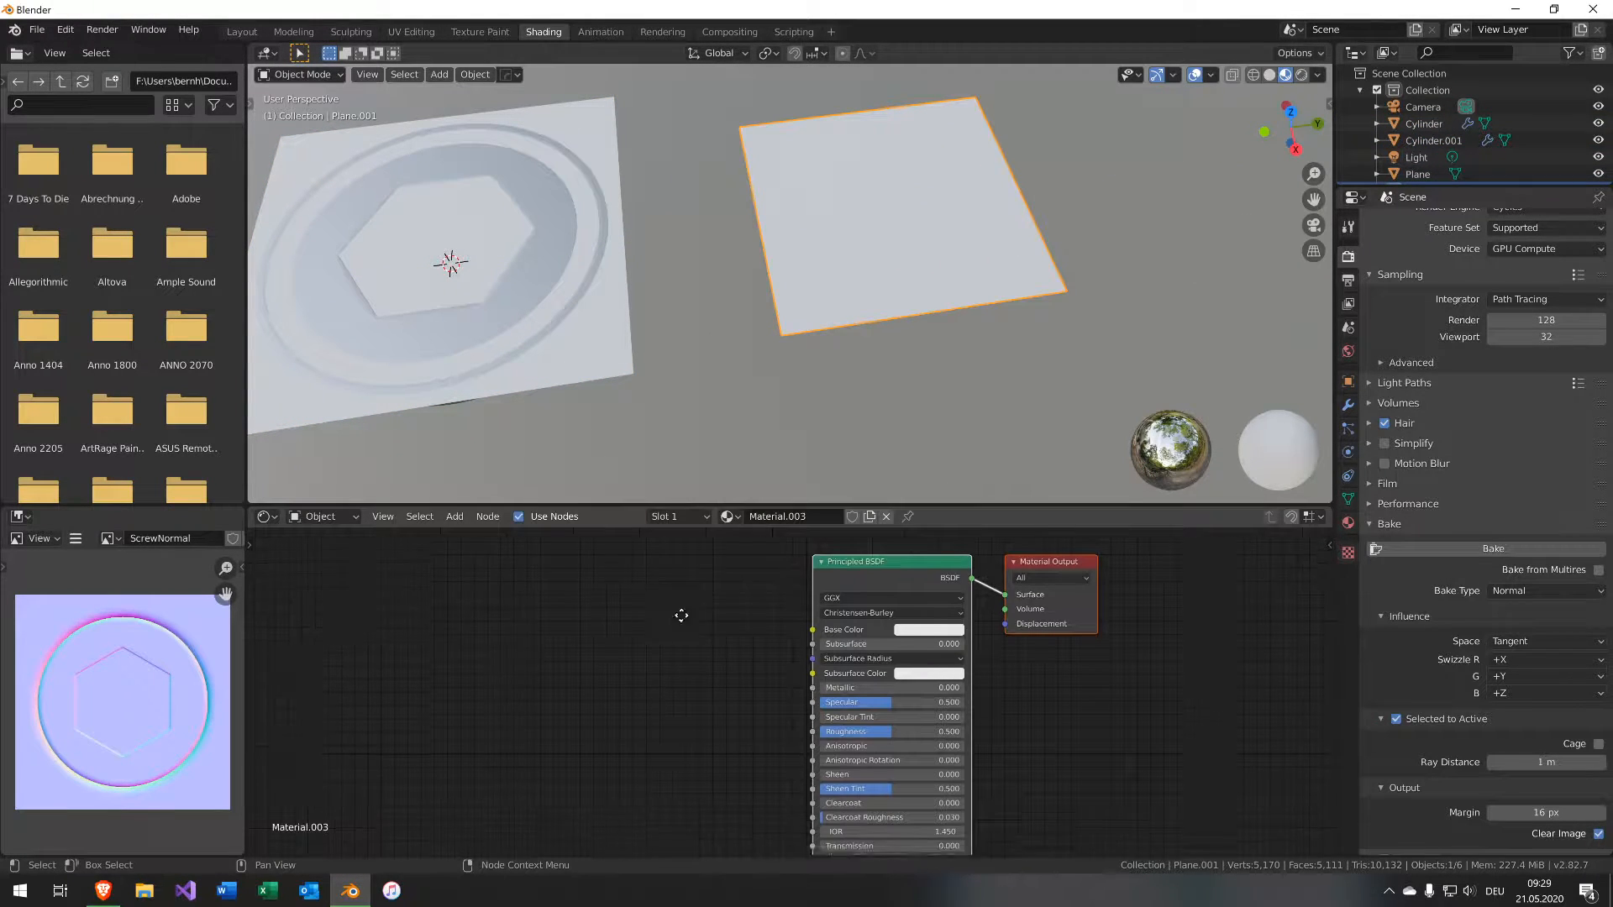
{"action": "key", "text": "shift+a"}
{"action": "mouse_move", "coordinate": [730, 728]}
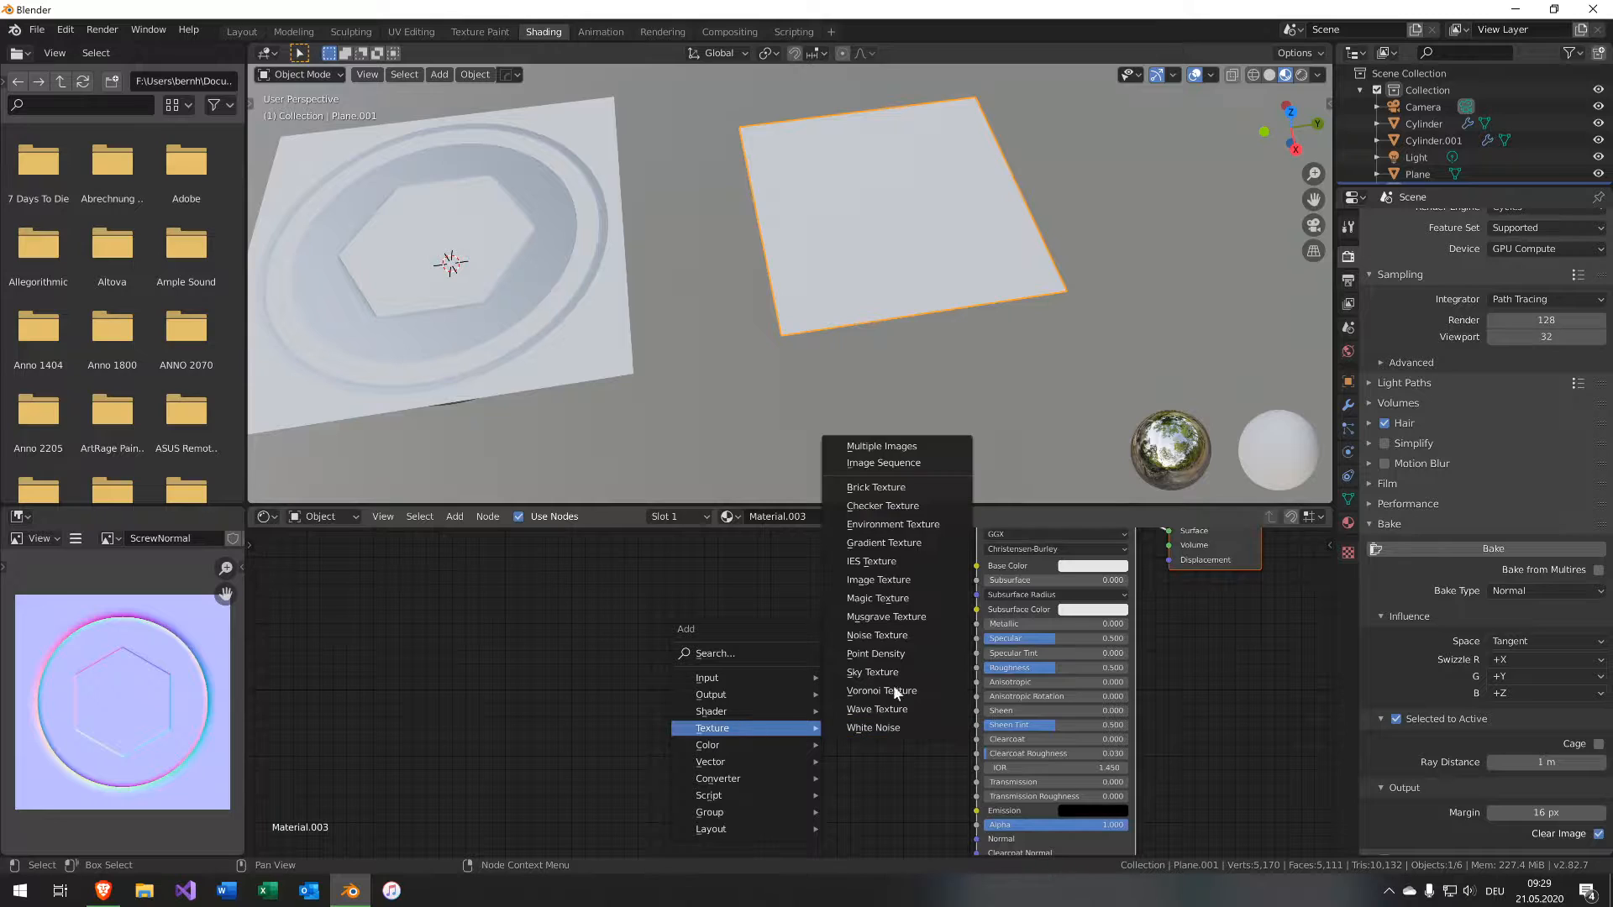
{"action": "left_click", "coordinate": [894, 580]}
{"action": "left_click", "coordinate": [576, 662]}
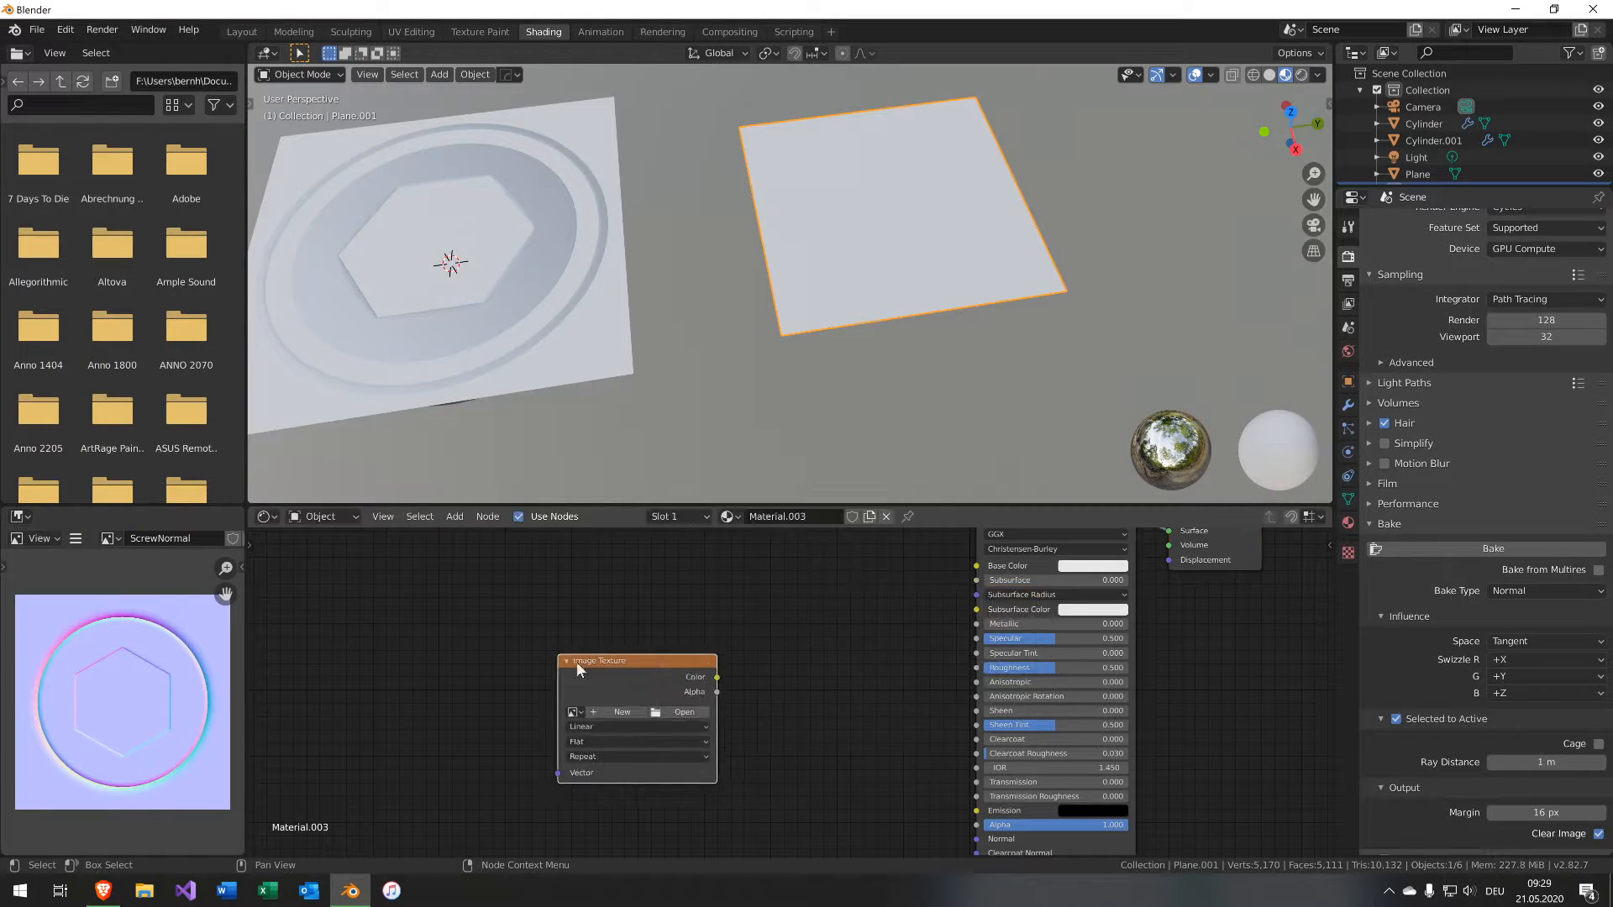
{"action": "left_click", "coordinate": [573, 713]}
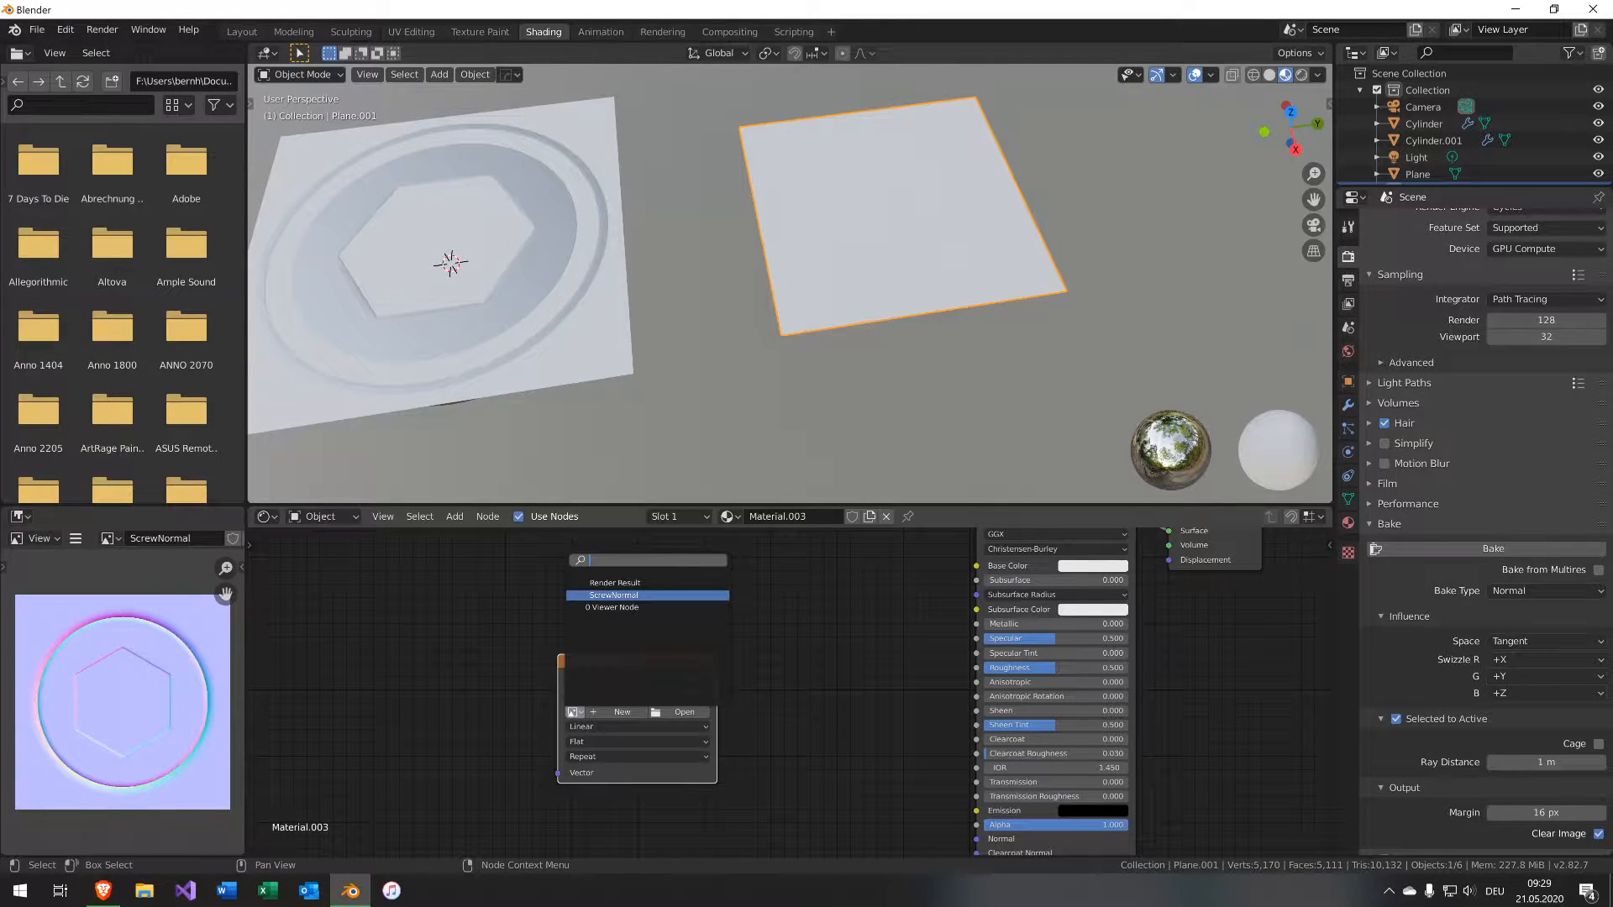
{"action": "left_click", "coordinate": [613, 595]}
Add a Normal Map node, wiring the ScrewNormal color into it and its Normal output into the shader's Normal input.
{"action": "middle_click_drag", "start_coordinate": [798, 781], "coordinate": [665, 692]}
{"action": "key", "text": "shift+a"}
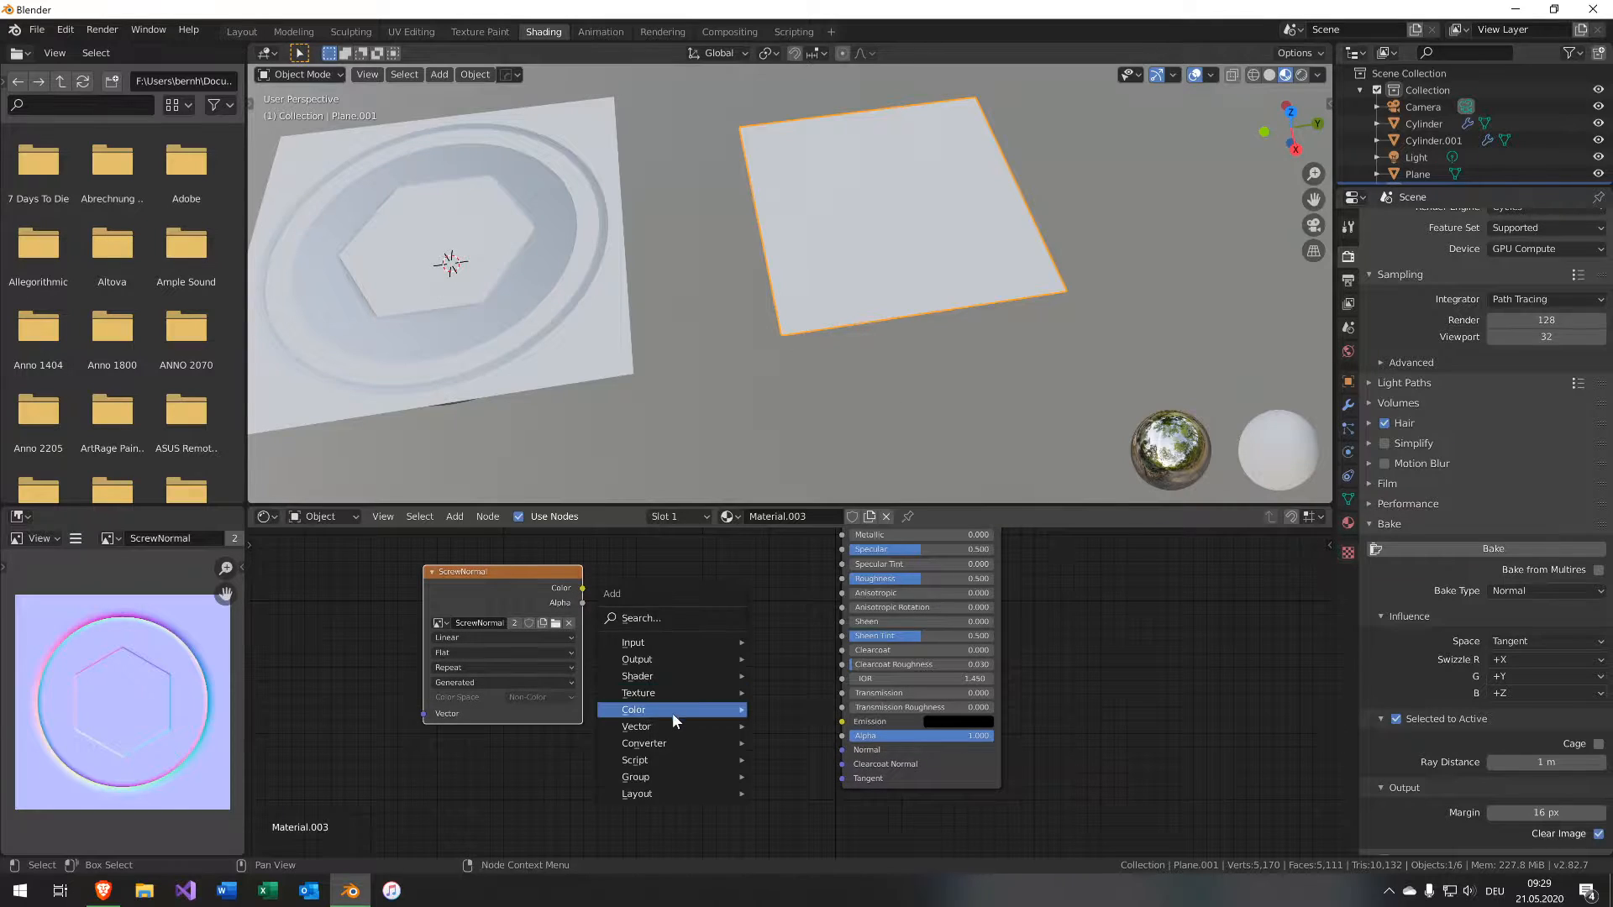
{"action": "mouse_move", "coordinate": [709, 725]}
{"action": "left_click", "coordinate": [850, 672]}
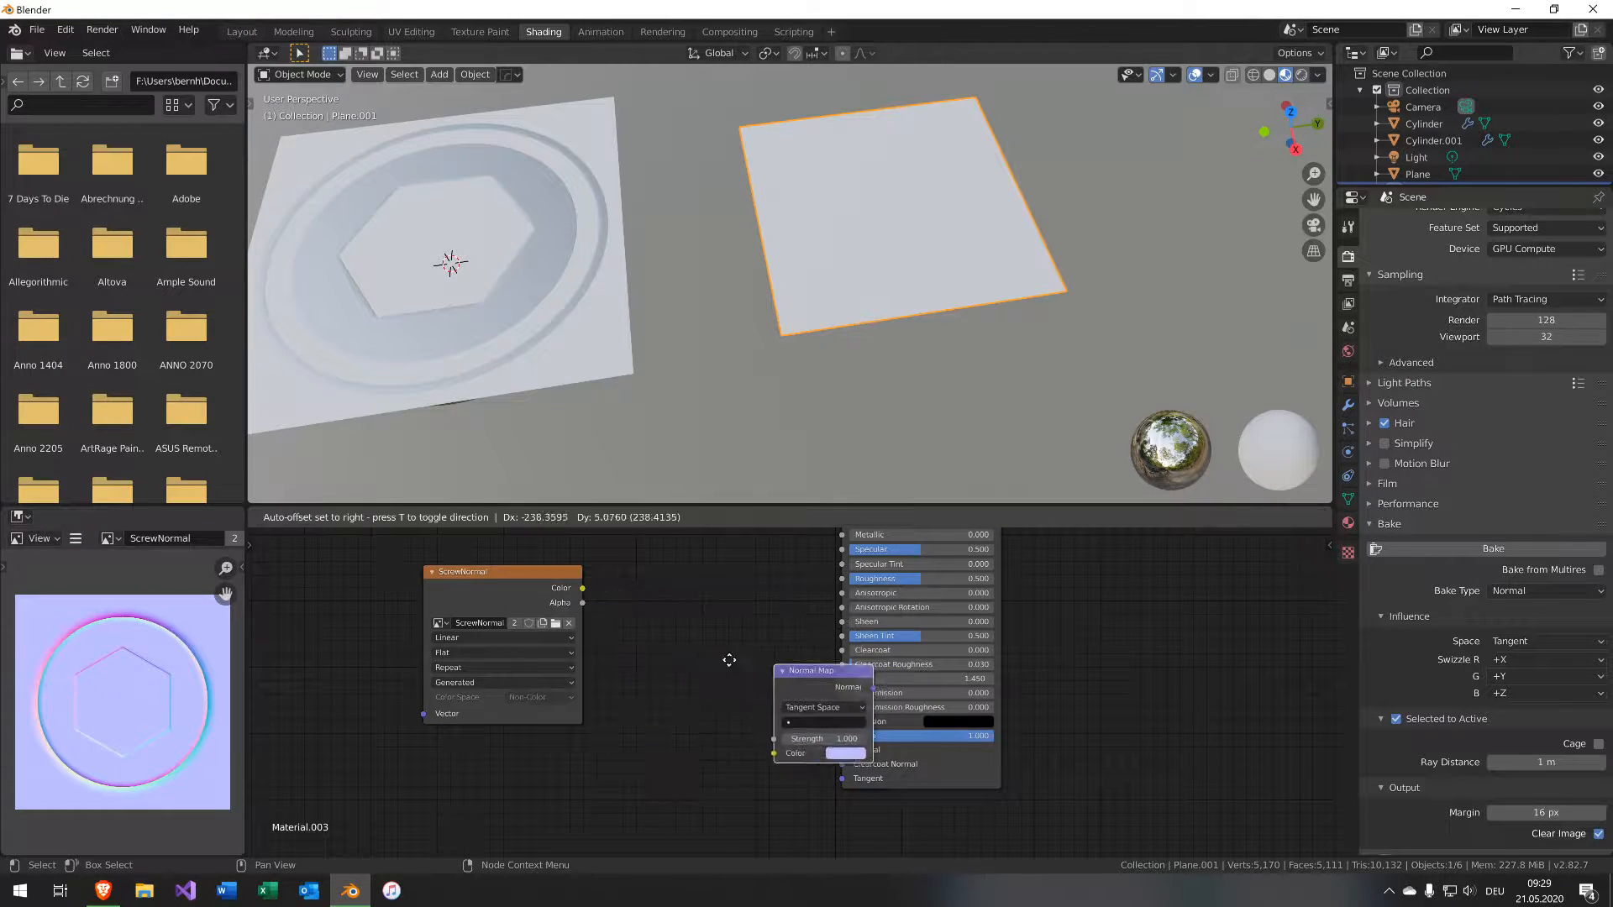
{"action": "left_click", "coordinate": [596, 650]}
{"action": "left_click_drag", "start_coordinate": [582, 588], "coordinate": [638, 742]}
{"action": "left_click_drag", "start_coordinate": [740, 677], "coordinate": [848, 748]}
Select the cap cylinder, isolate it in local view, and enter Edit Mode.
{"action": "scroll", "coordinate": [875, 179], "scroll_direction": "up", "scroll_amount": 5}
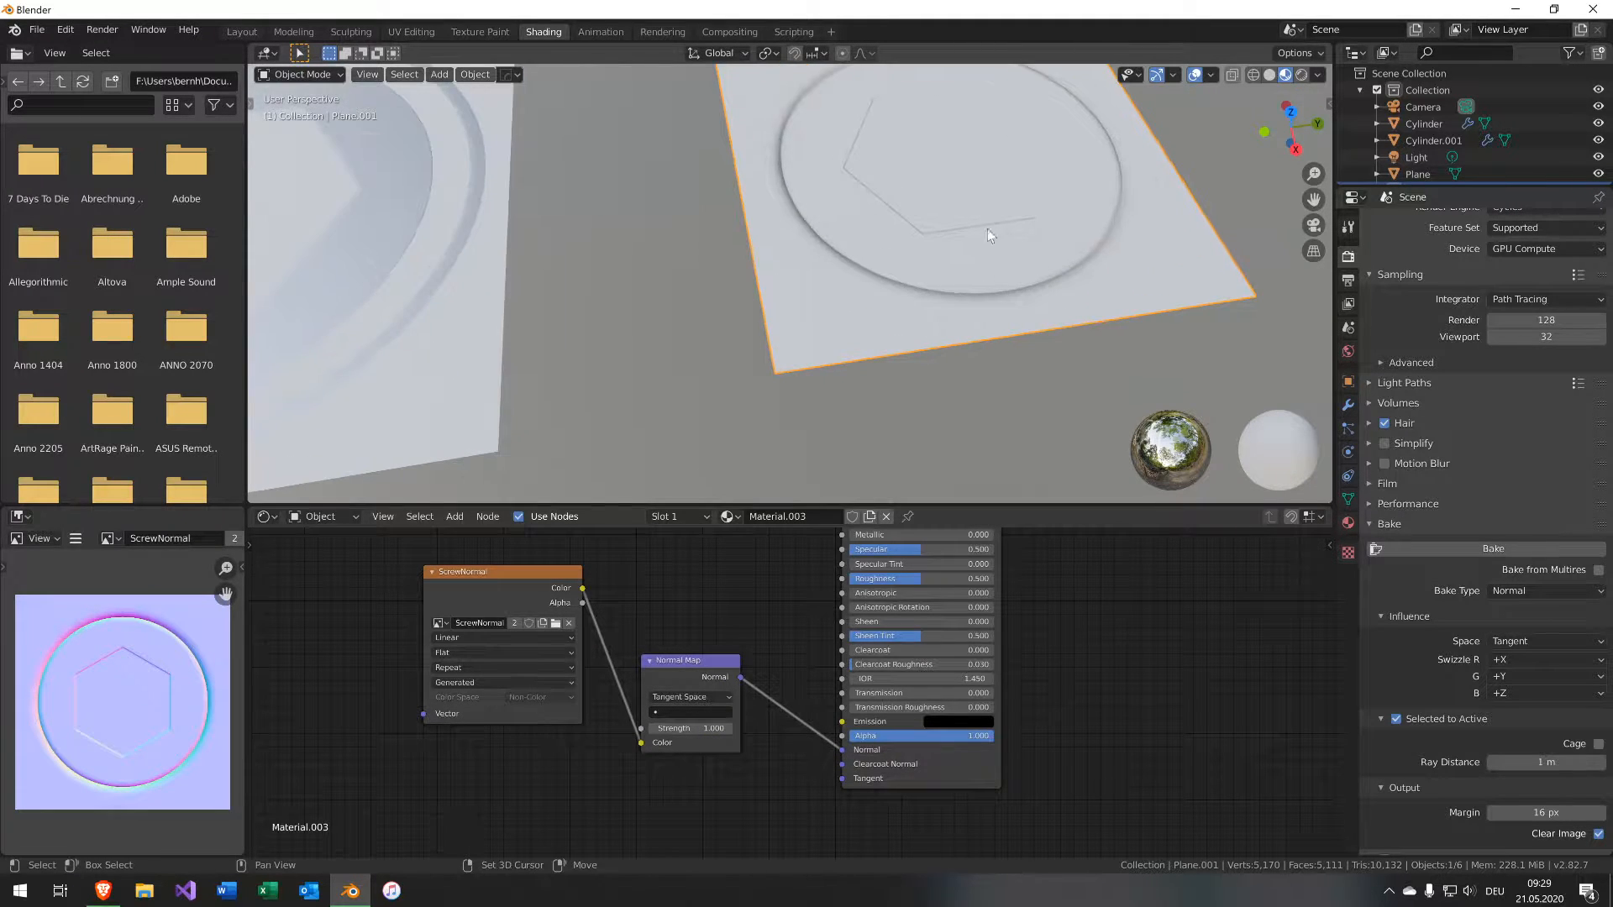
{"action": "middle_click_drag", "start_coordinate": [986, 228], "coordinate": [800, 381], "text": "shift"}
{"action": "key", "text": "KP_7"}
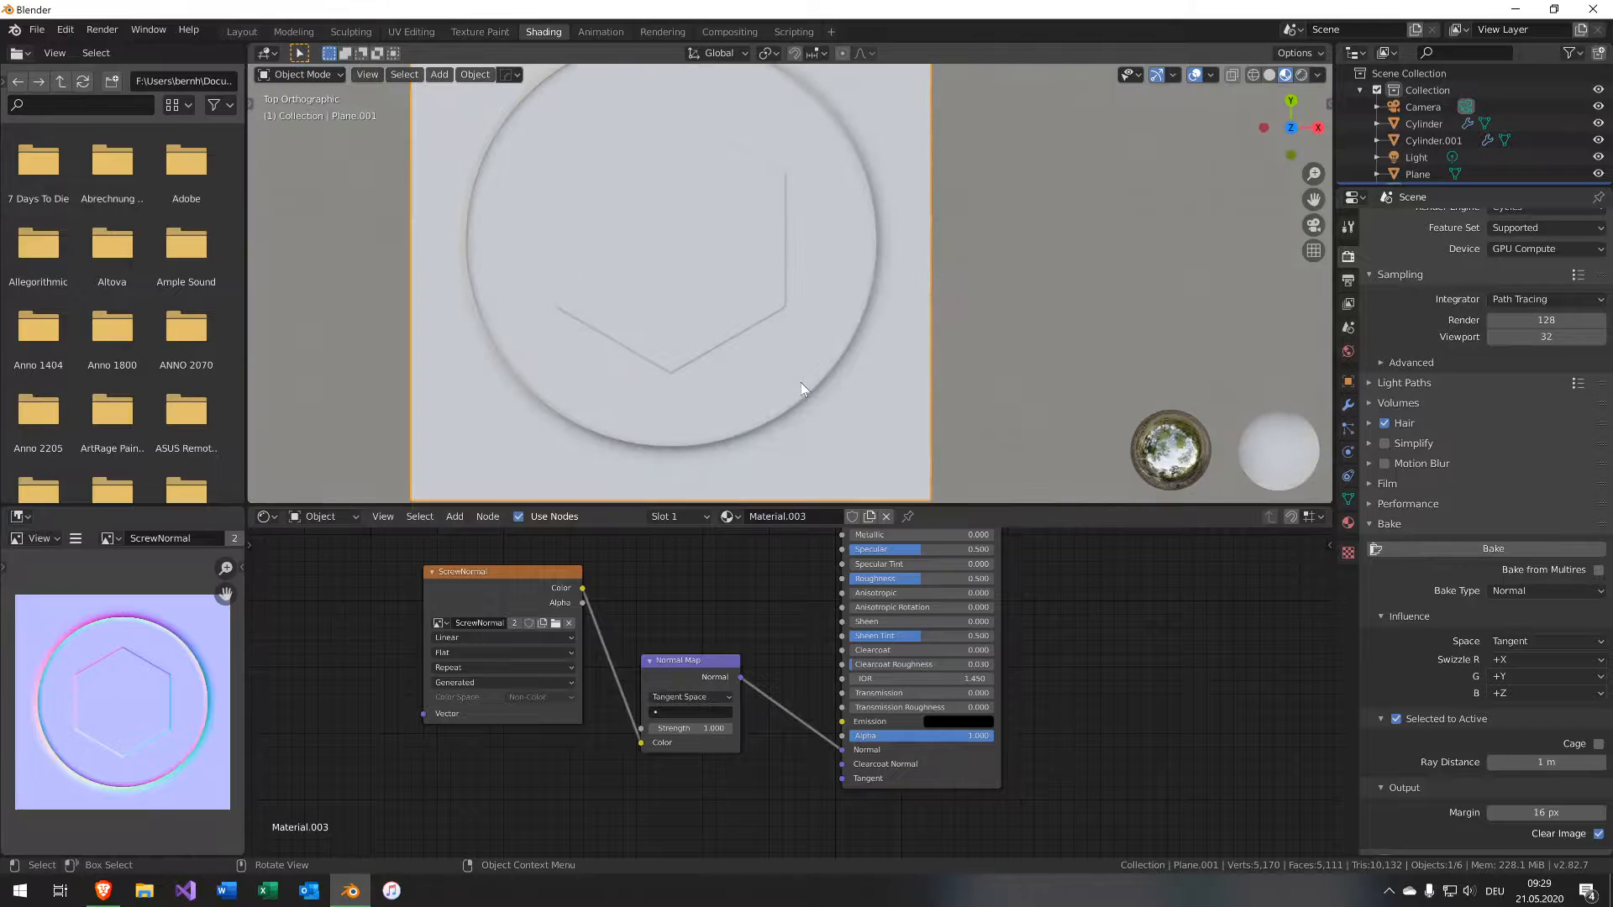
{"action": "middle_click_drag", "start_coordinate": [628, 206], "coordinate": [1046, 224]}
{"action": "left_click", "coordinate": [747, 353]}
{"action": "key", "text": "KP_Divide"}
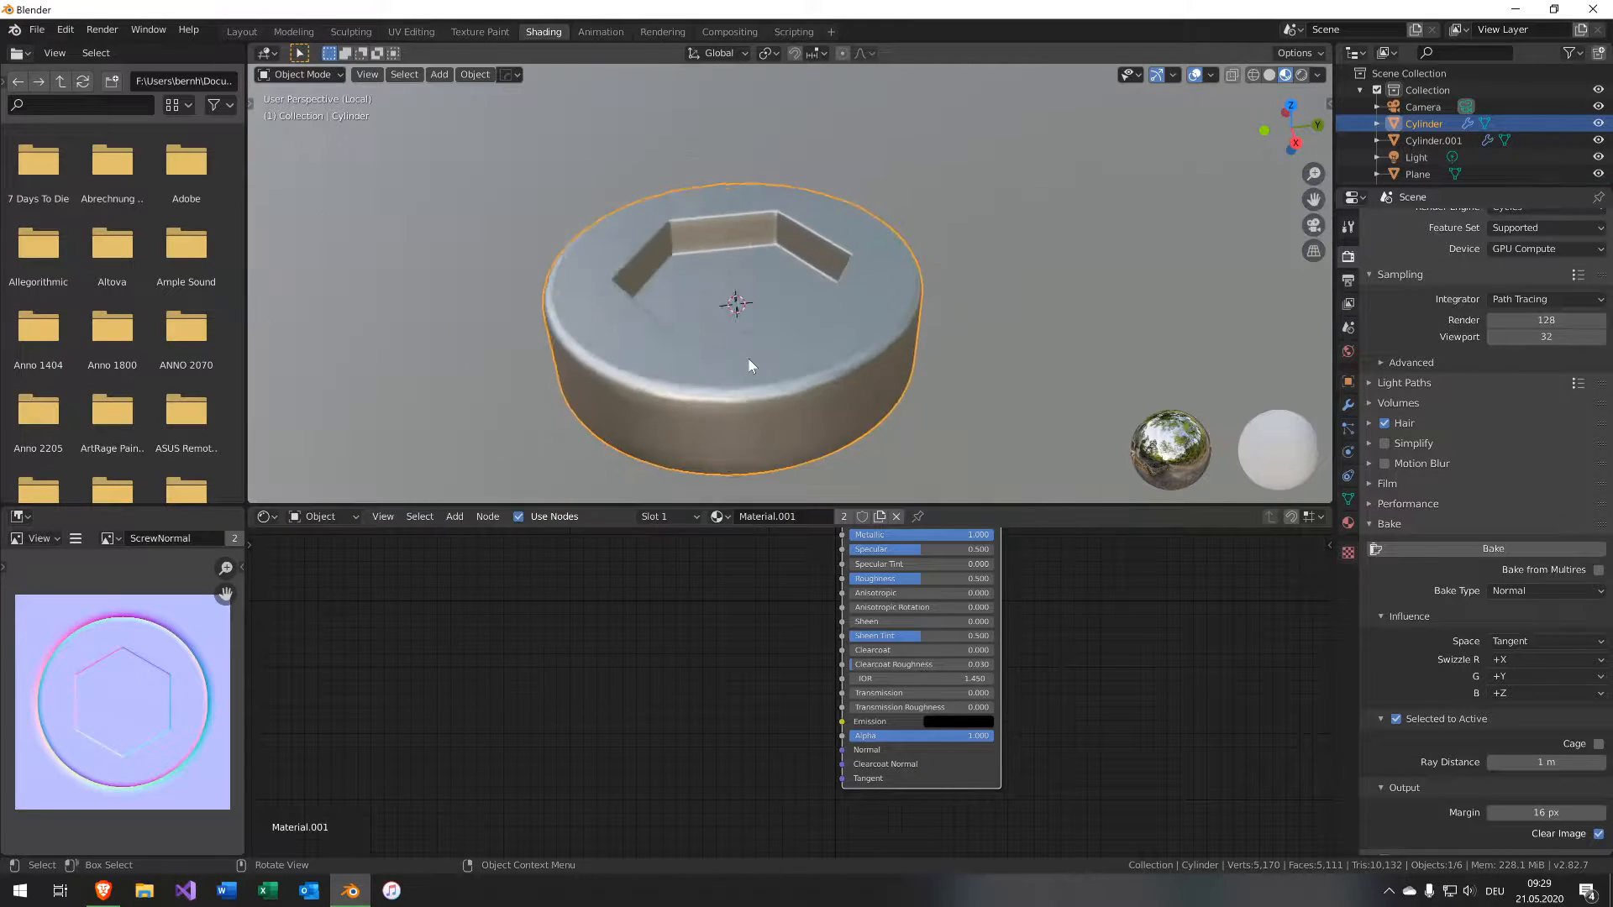
{"action": "key", "text": "Tab"}
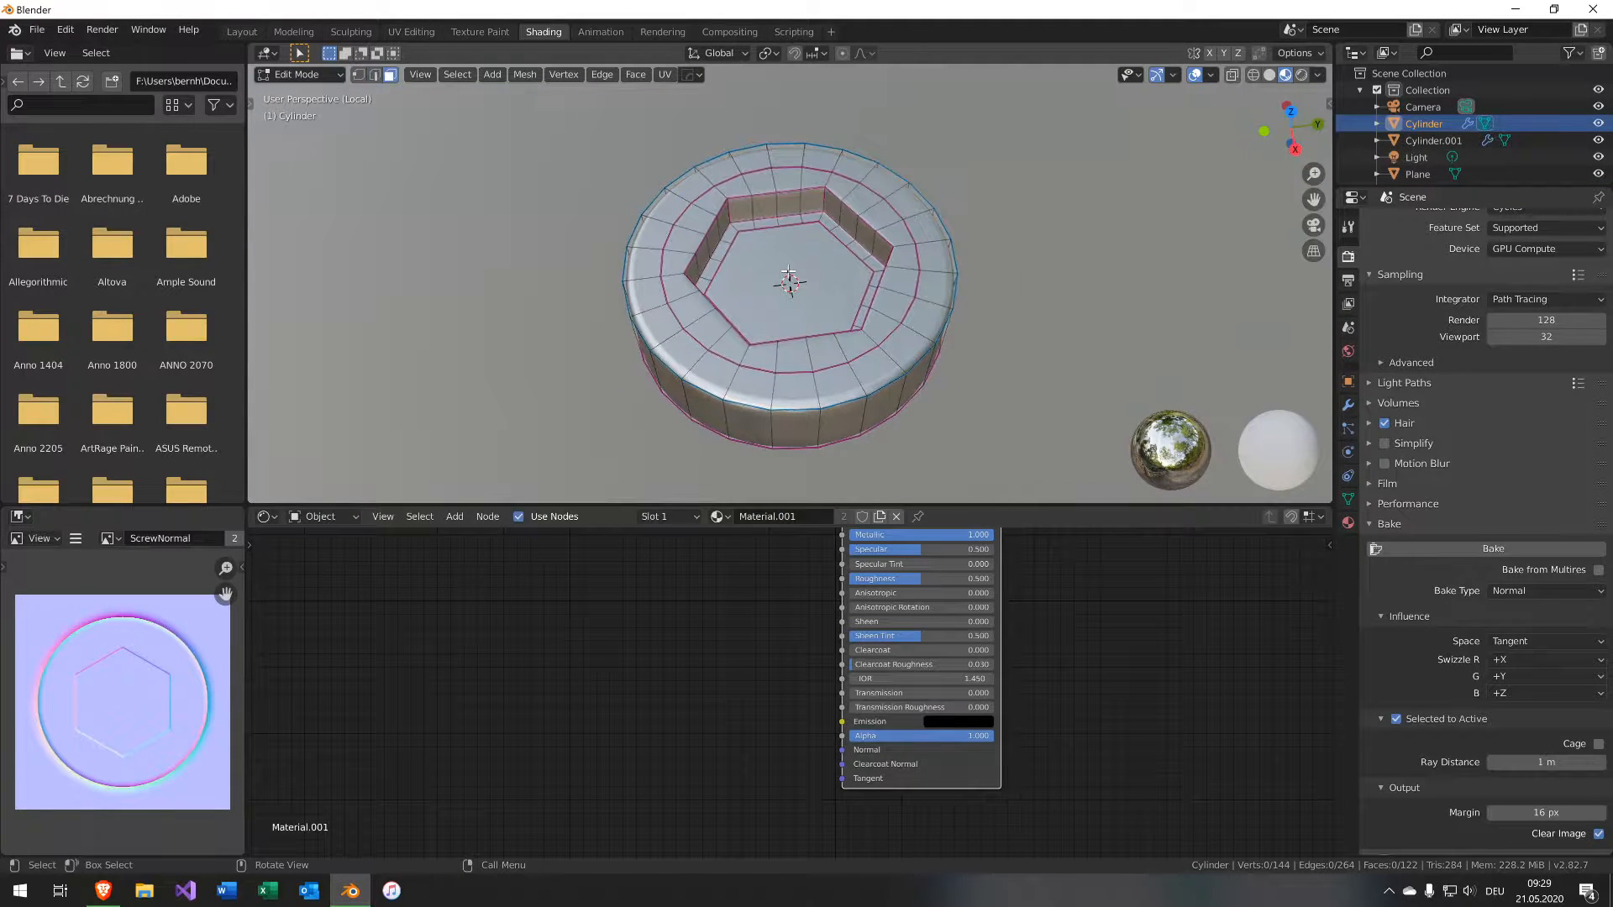
Select the hexagon socket's bottom face, grow the selection, and scale it down slightly from the top view.
{"action": "left_click", "coordinate": [788, 266]}
{"action": "key", "text": "ctrl+KP_Add"}
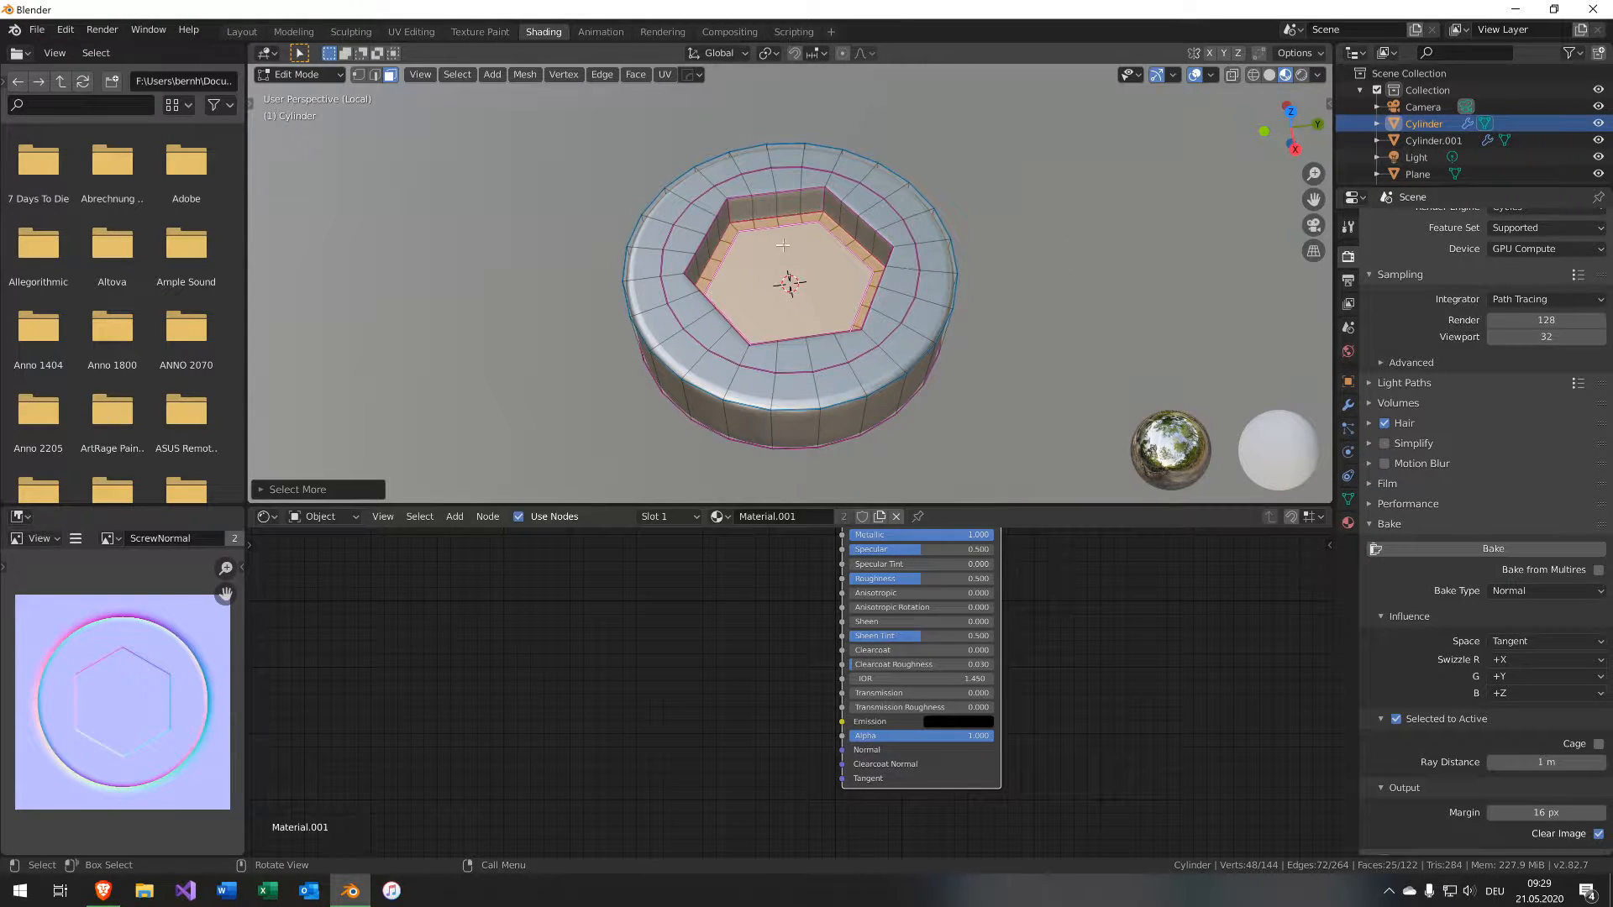
{"action": "key", "text": "KP_7"}
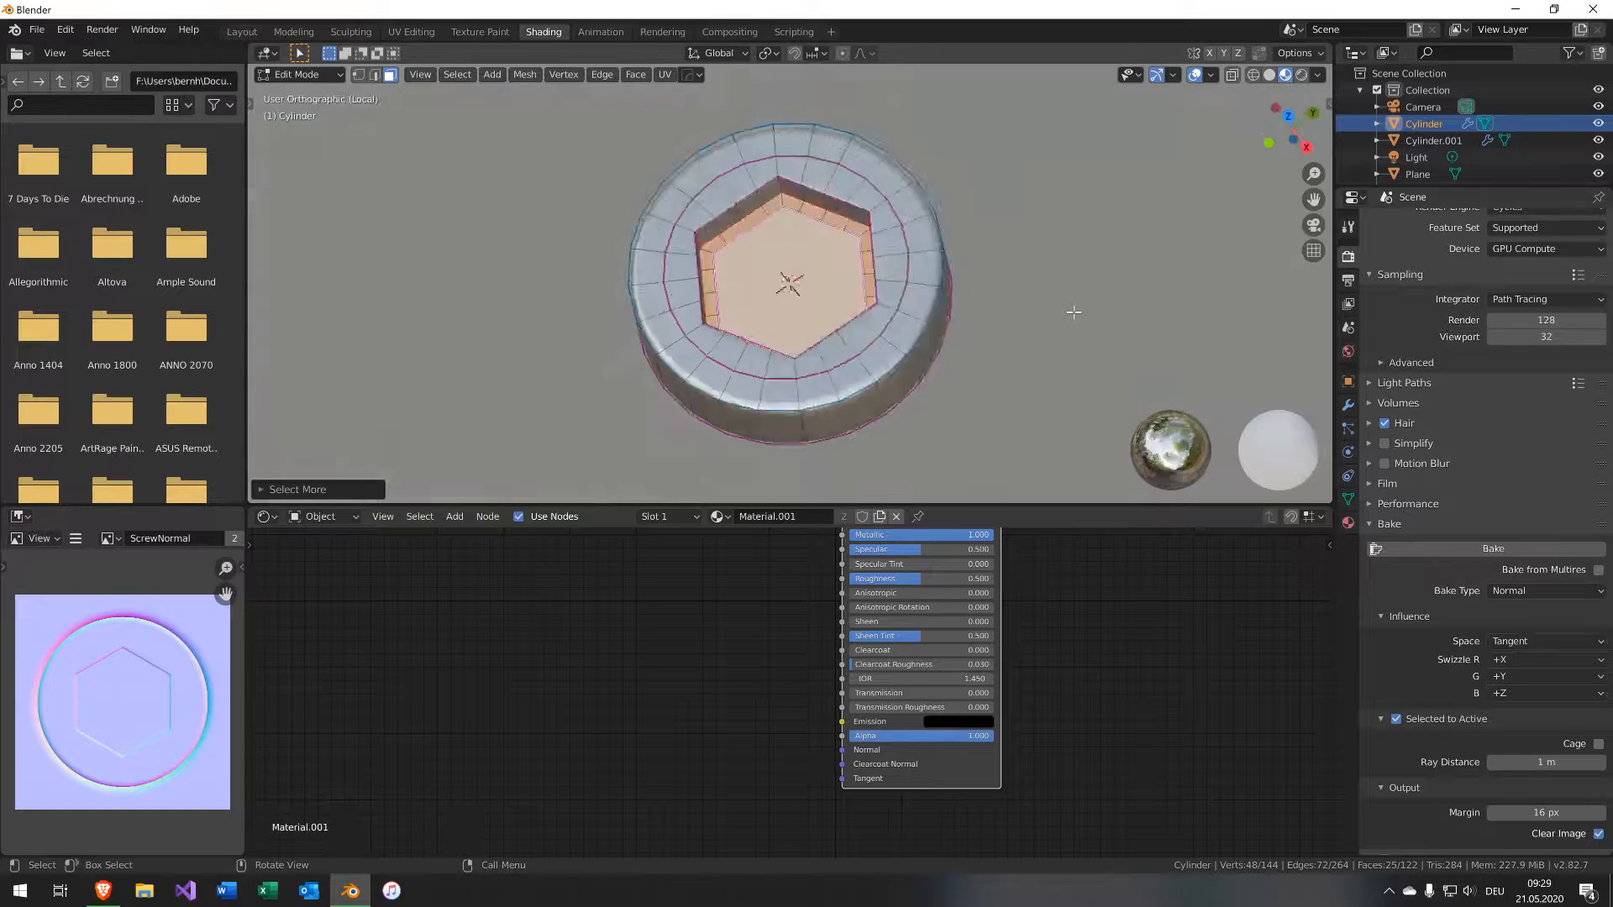
{"action": "key", "text": "s"}
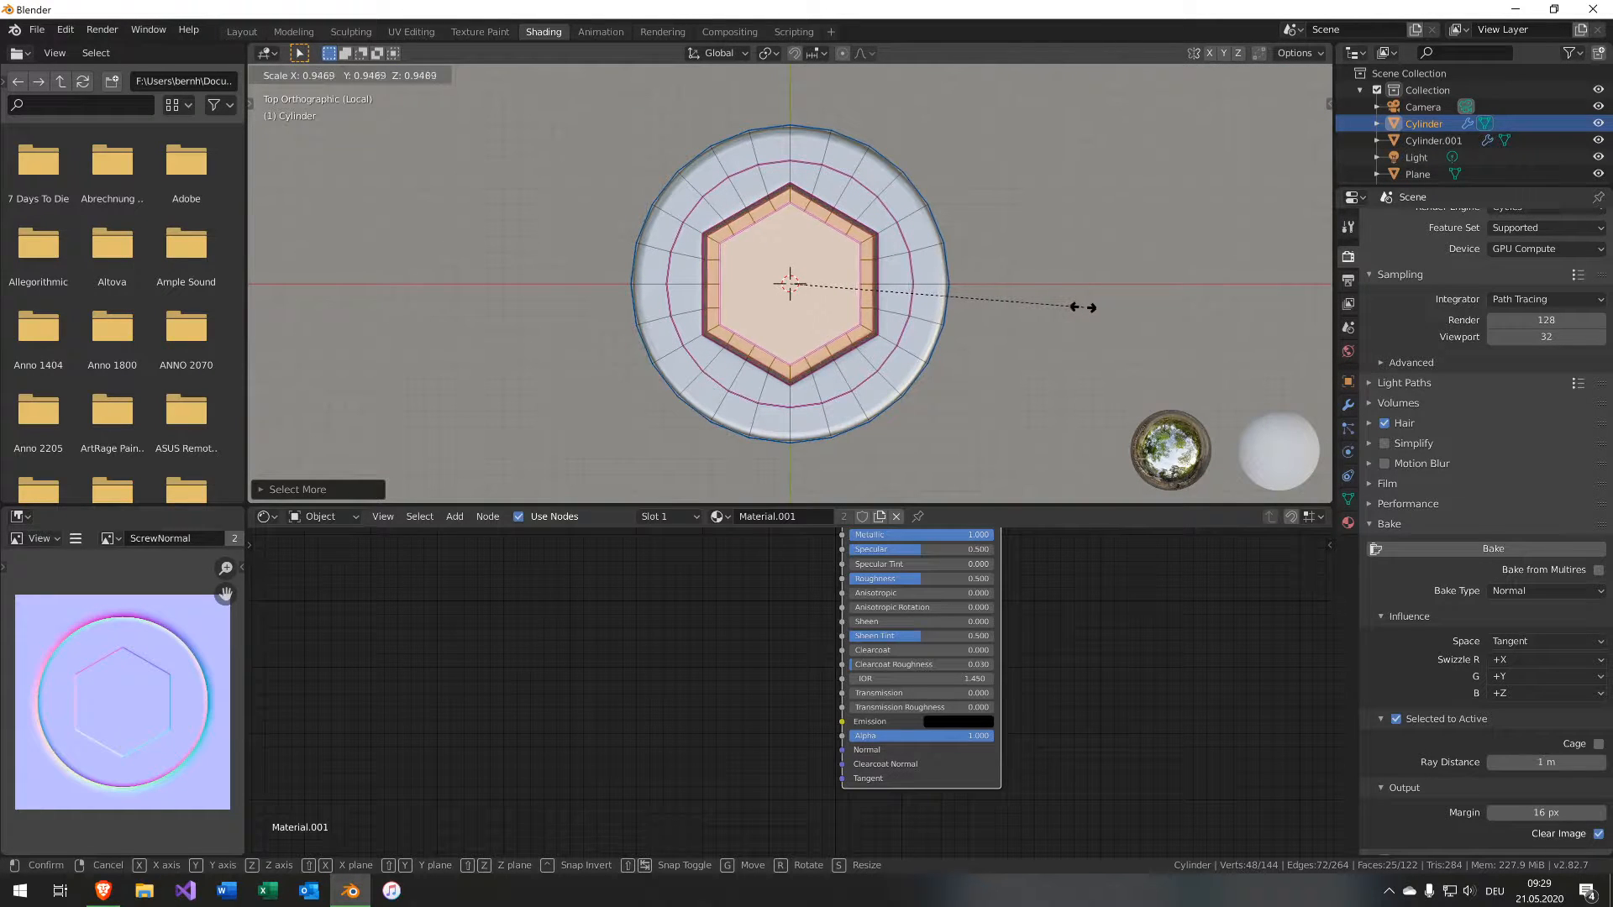
{"action": "left_click", "coordinate": [1079, 310]}
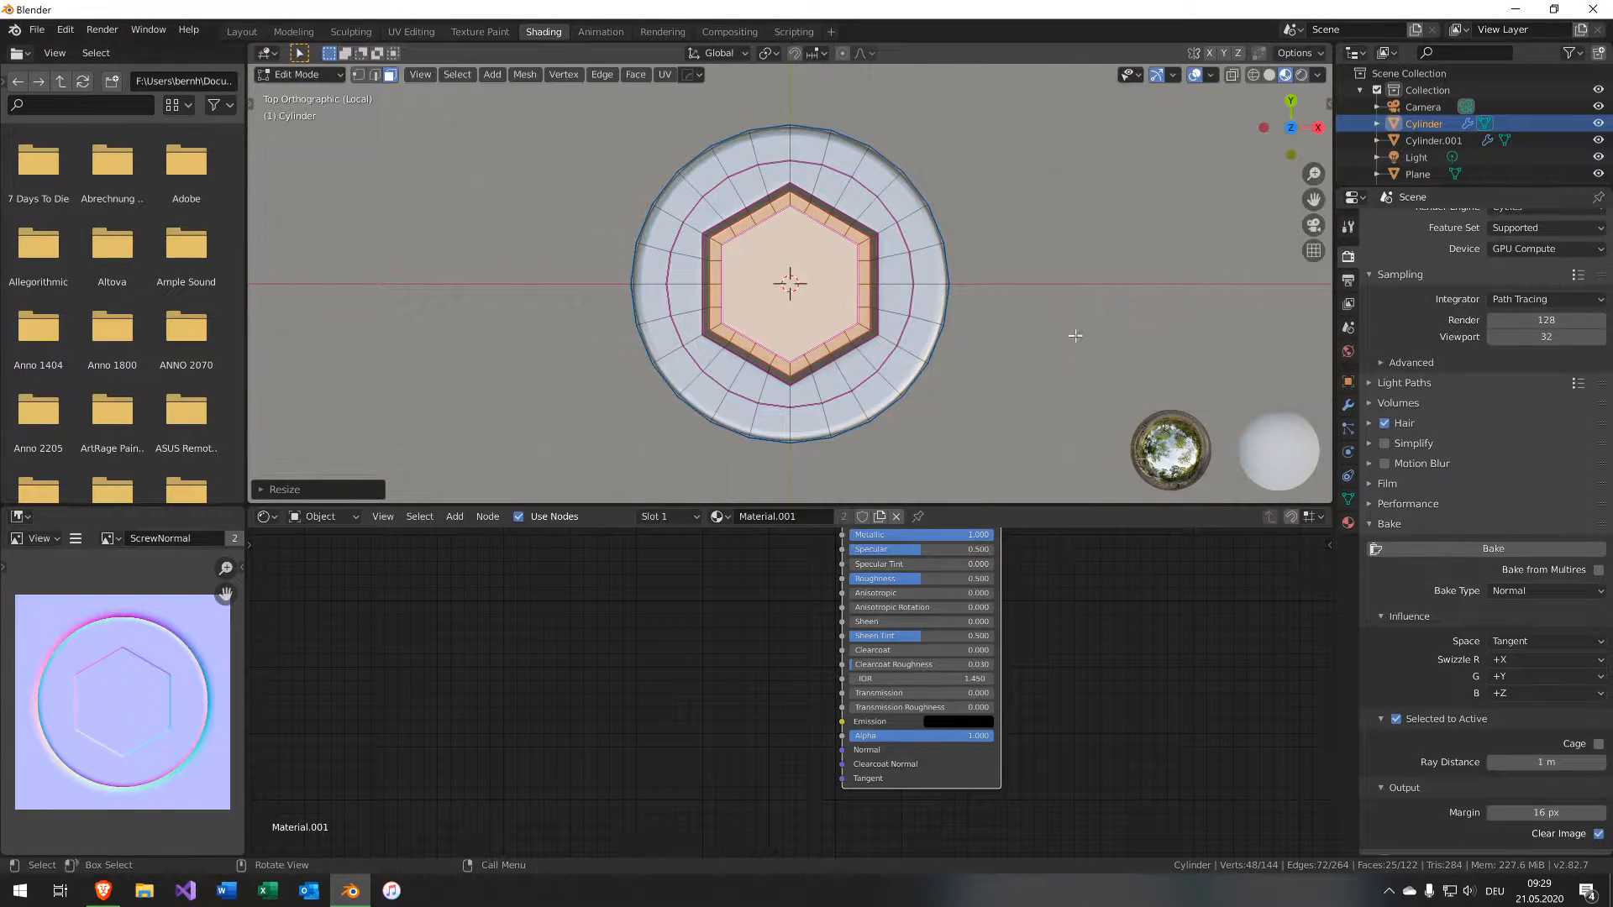
{"action": "middle_click_drag", "start_coordinate": [1094, 337], "coordinate": [1187, 182]}
{"action": "key", "text": "s"}
{"action": "left_click", "coordinate": [1178, 230]}
Deselect all, save the file, return to Object Mode, and leave local view.
{"action": "key", "text": "alt+a"}
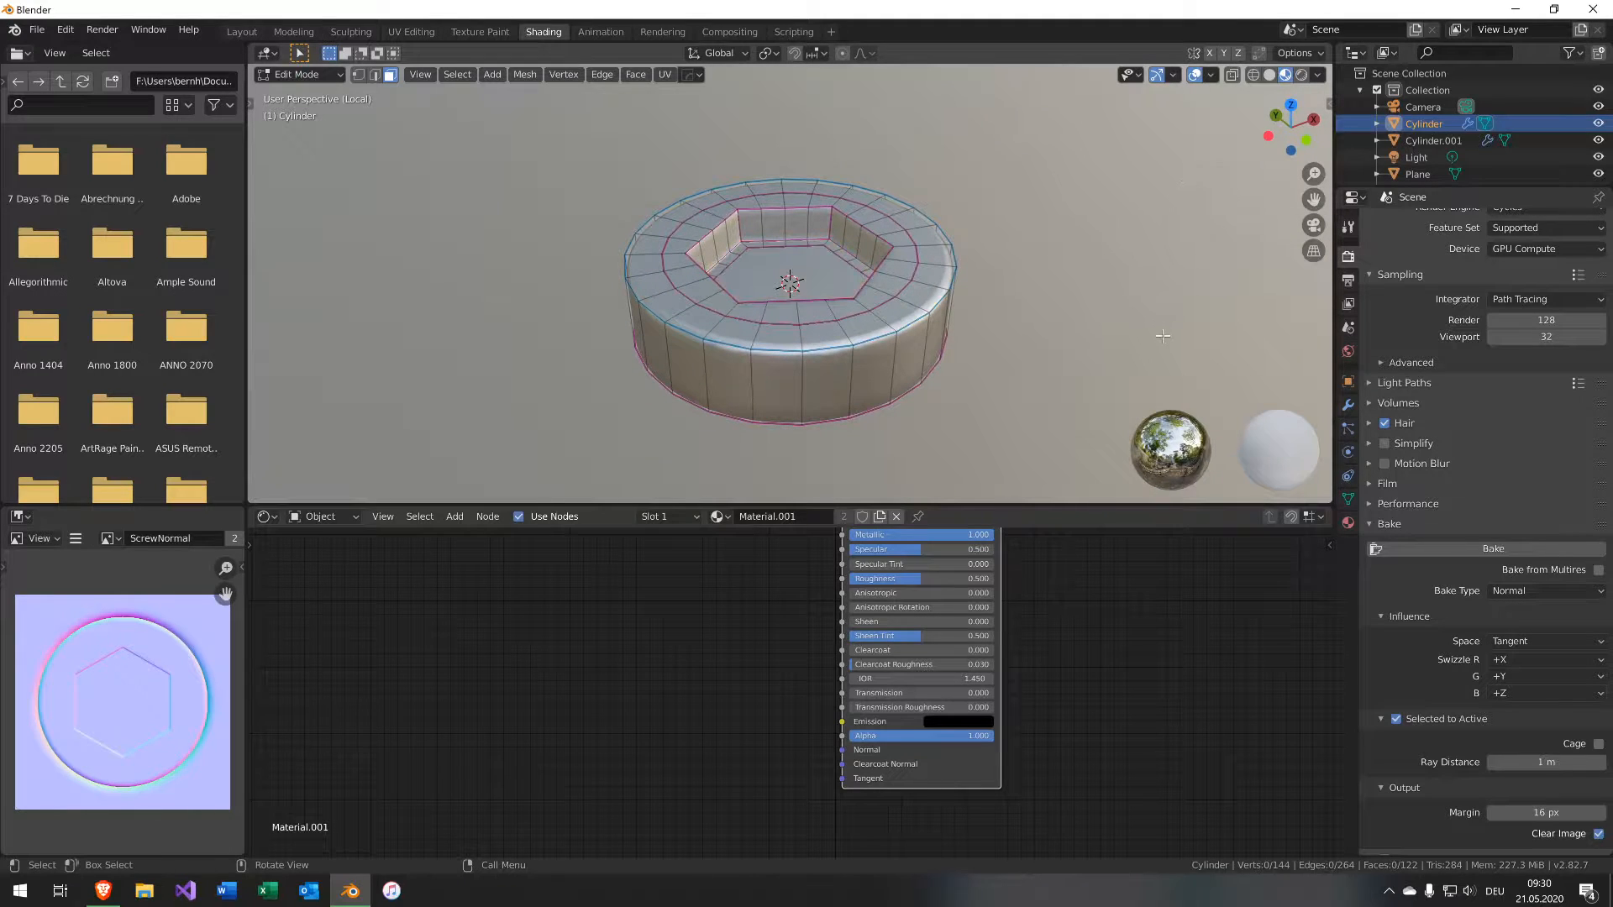
{"action": "key", "text": "ctrl+s"}
{"action": "key", "text": "Escape"}
{"action": "key", "text": "Tab"}
{"action": "middle_click_drag", "start_coordinate": [977, 325], "coordinate": [795, 294]}
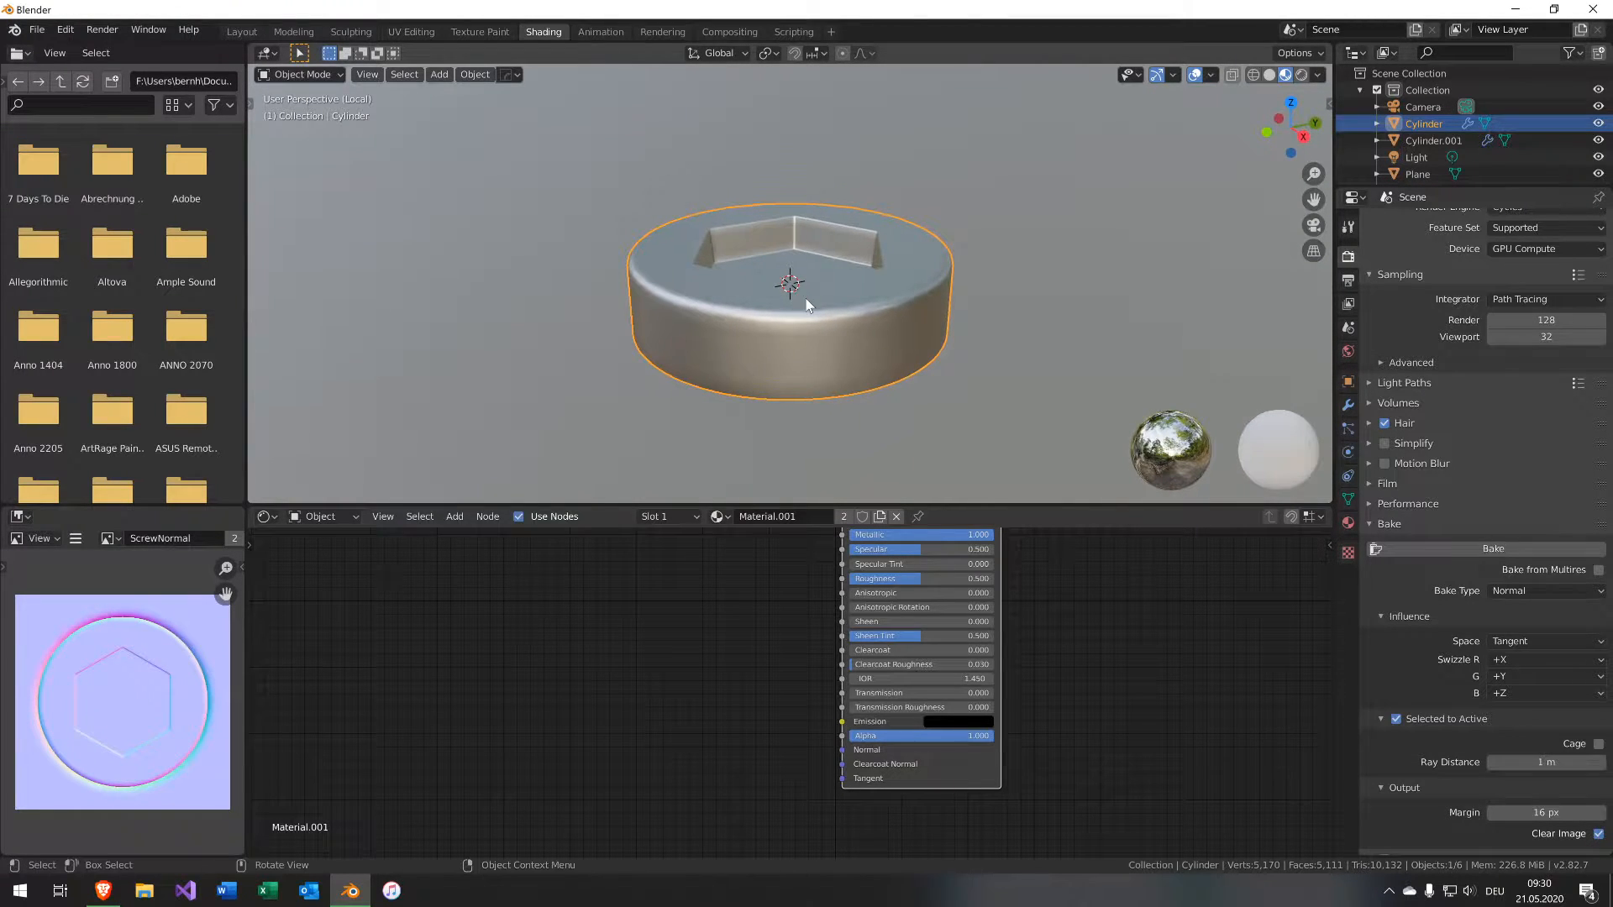
{"action": "key", "text": "KP_Divide"}
Select both cylinders with the baked plane as active and bake the normal map again.
{"action": "left_click", "coordinate": [786, 378]}
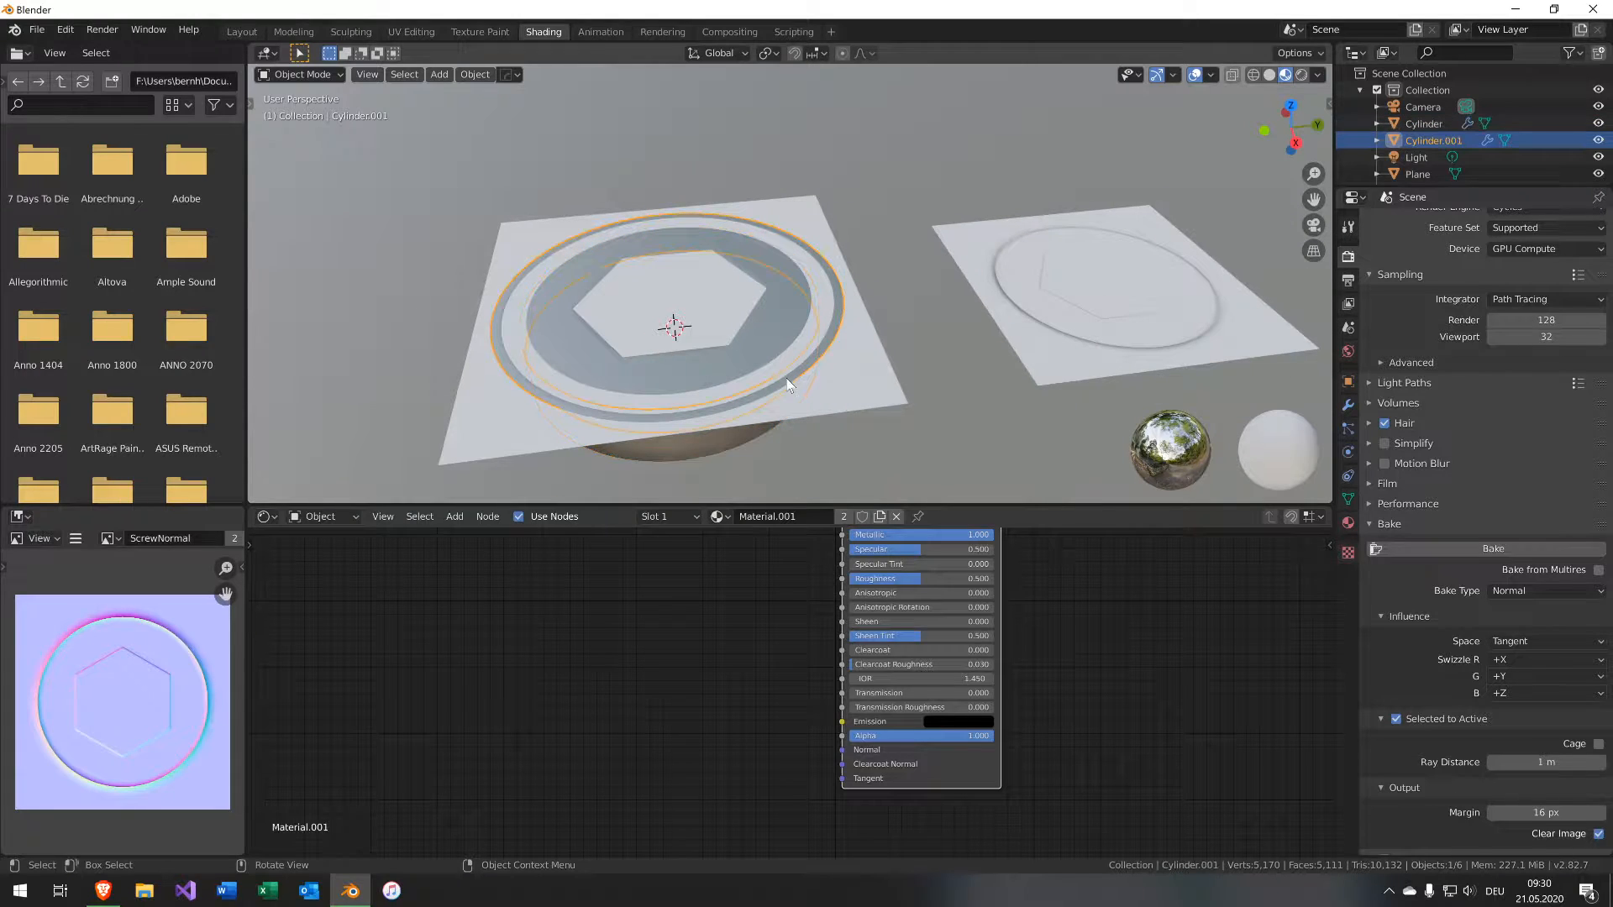
{"action": "left_click", "coordinate": [781, 340], "text": "shift"}
{"action": "left_click", "coordinate": [850, 374], "text": "shift"}
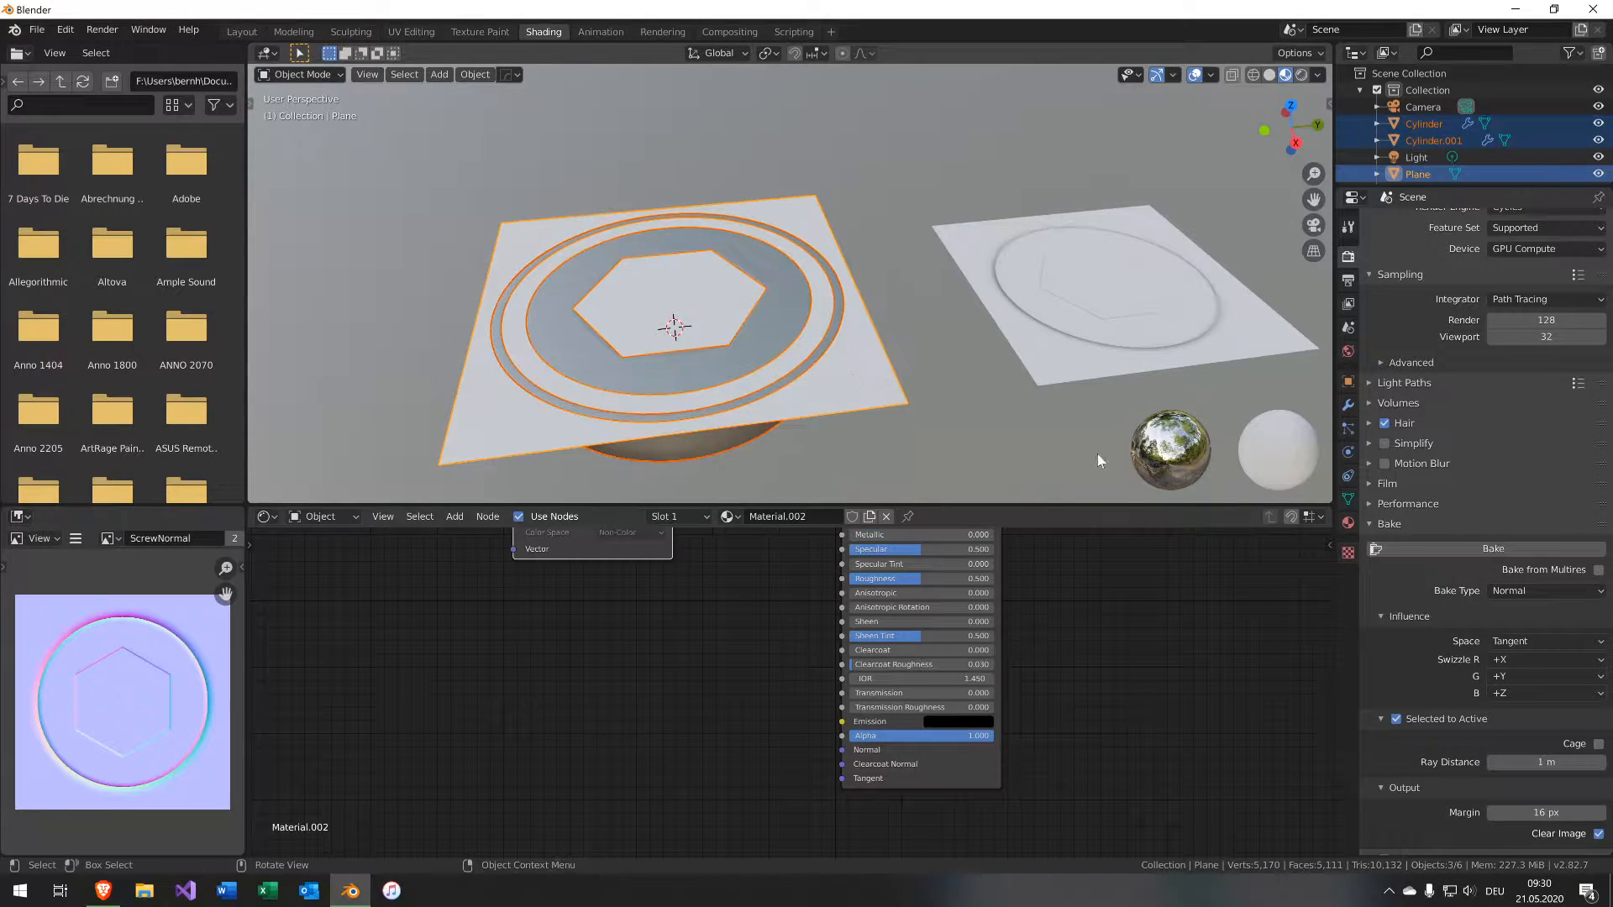
{"action": "middle_click_drag", "start_coordinate": [661, 592], "coordinate": [644, 783]}
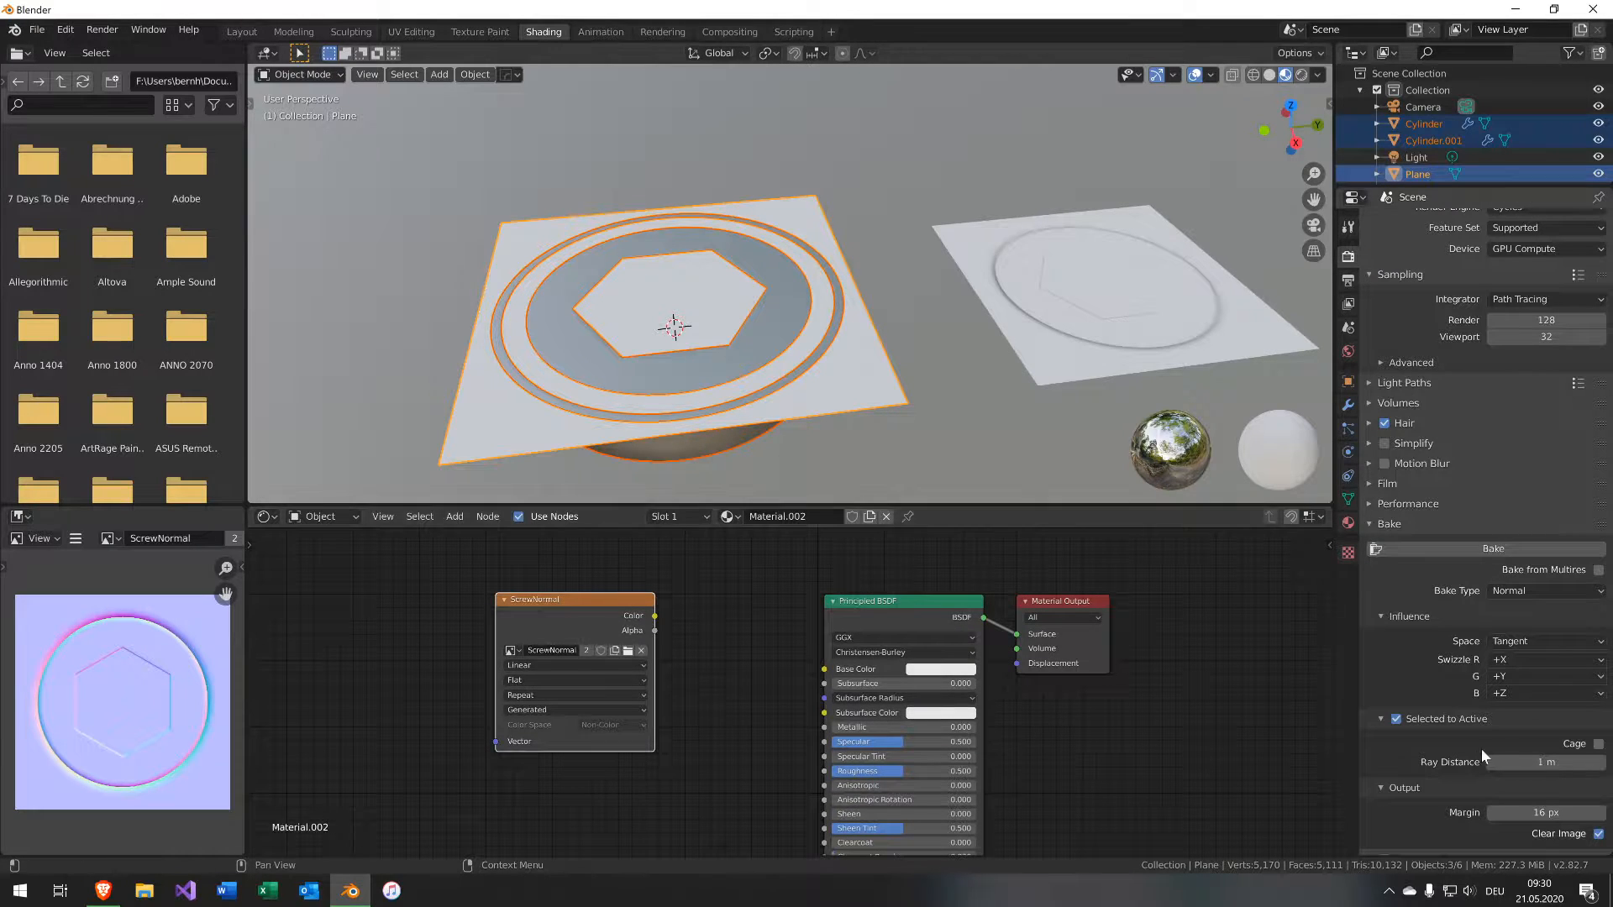
{"action": "scroll", "coordinate": [1455, 736], "scroll_direction": "down", "scroll_amount": 1}
{"action": "left_click", "coordinate": [1454, 517]}
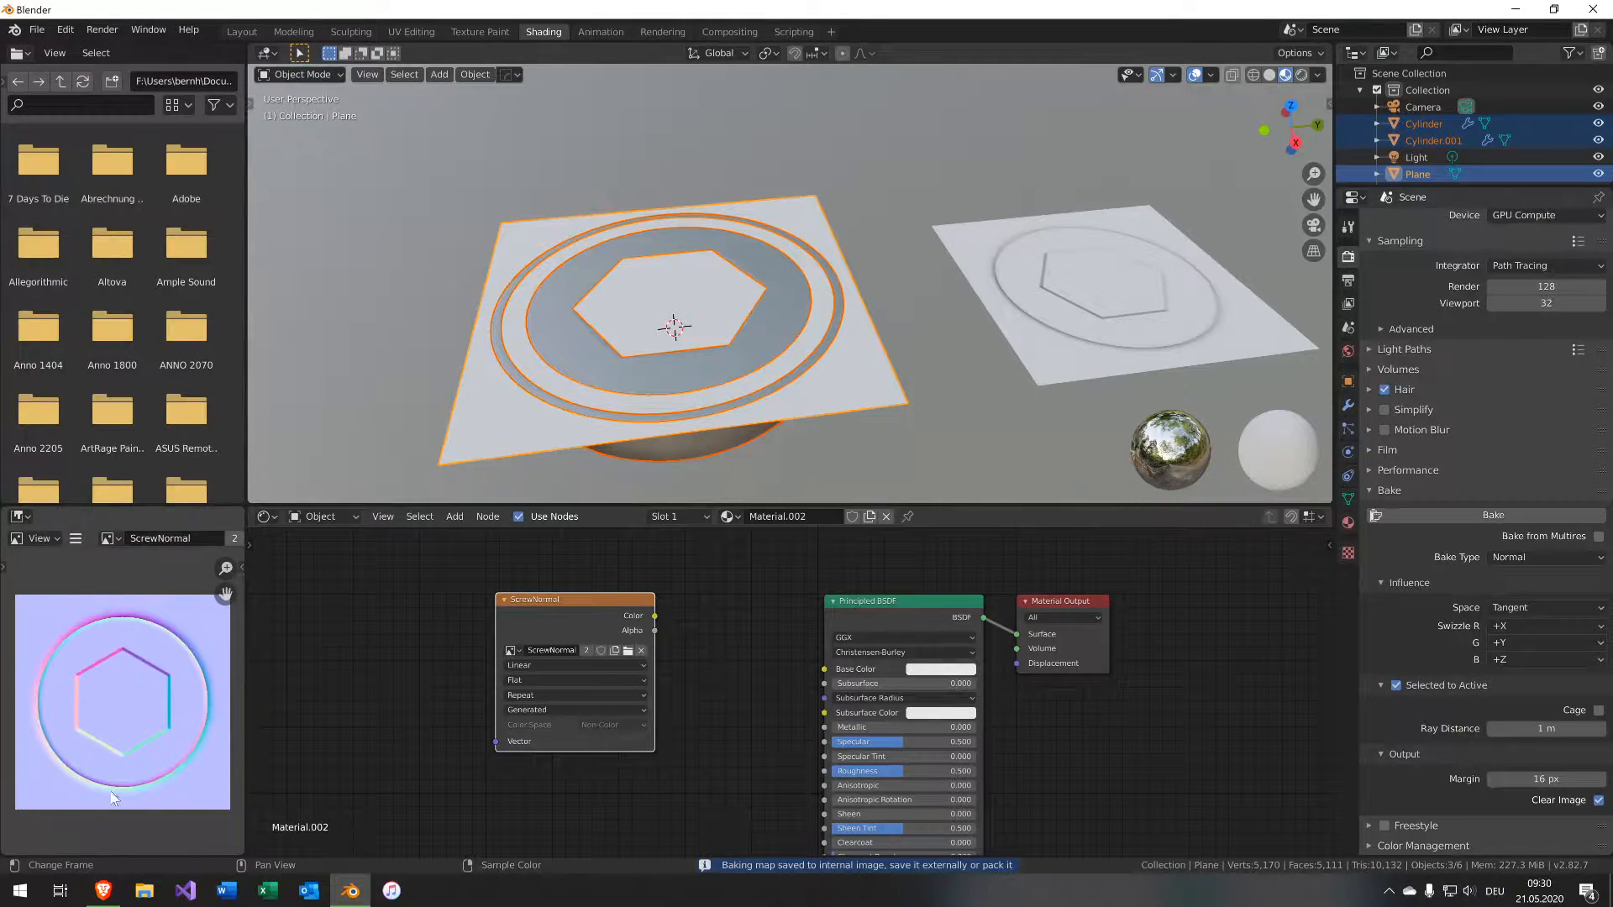
Select the new plane and inspect its normal-mapped surface up close from several angles.
{"action": "left_click", "coordinate": [1156, 320]}
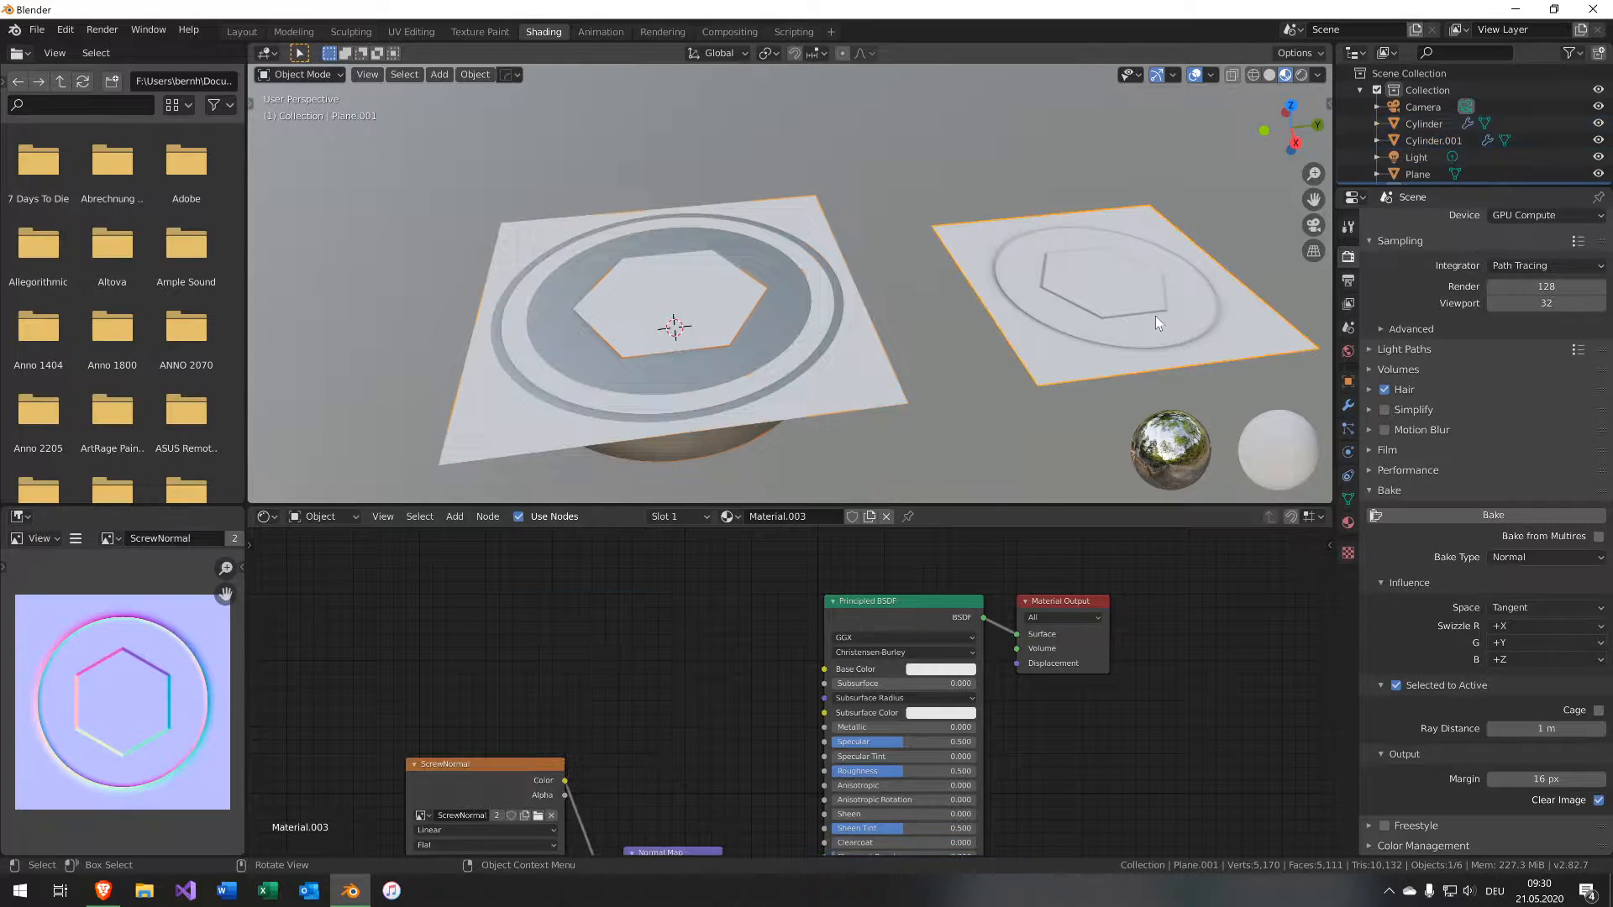
{"action": "middle_click_drag", "start_coordinate": [652, 691], "coordinate": [660, 483]}
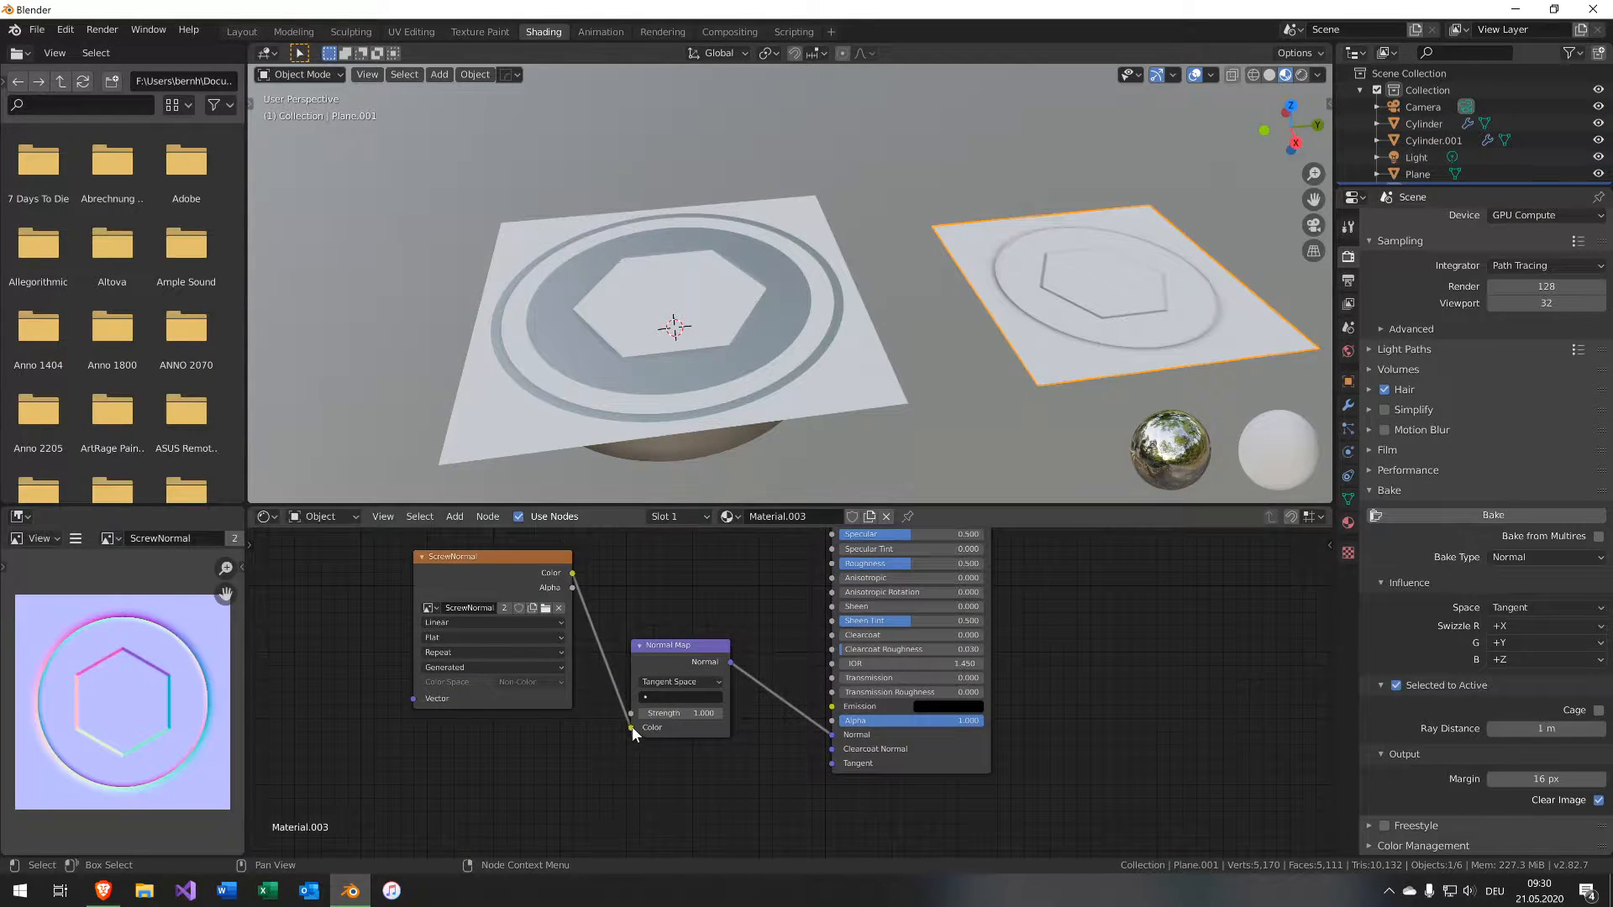
{"action": "mouse_move", "coordinate": [831, 734]}
{"action": "left_mouse_down"}
{"action": "mouse_move", "coordinate": [736, 676]}
{"action": "mouse_move", "coordinate": [832, 735]}
{"action": "left_mouse_up"}
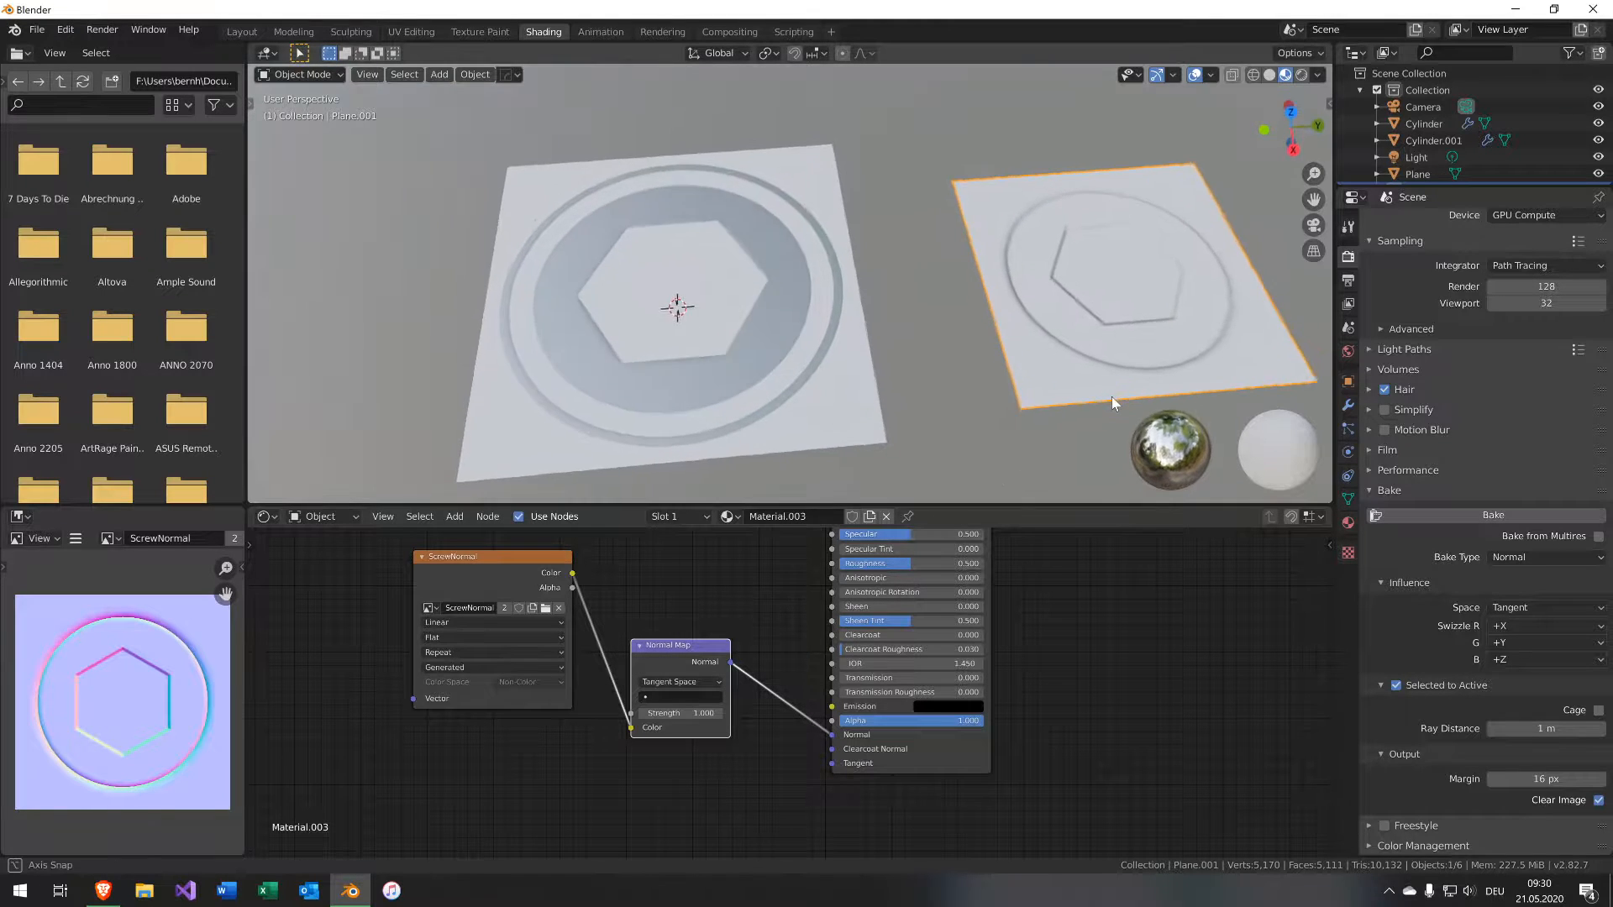
{"action": "scroll", "coordinate": [1112, 402], "scroll_direction": "up", "scroll_amount": 10}
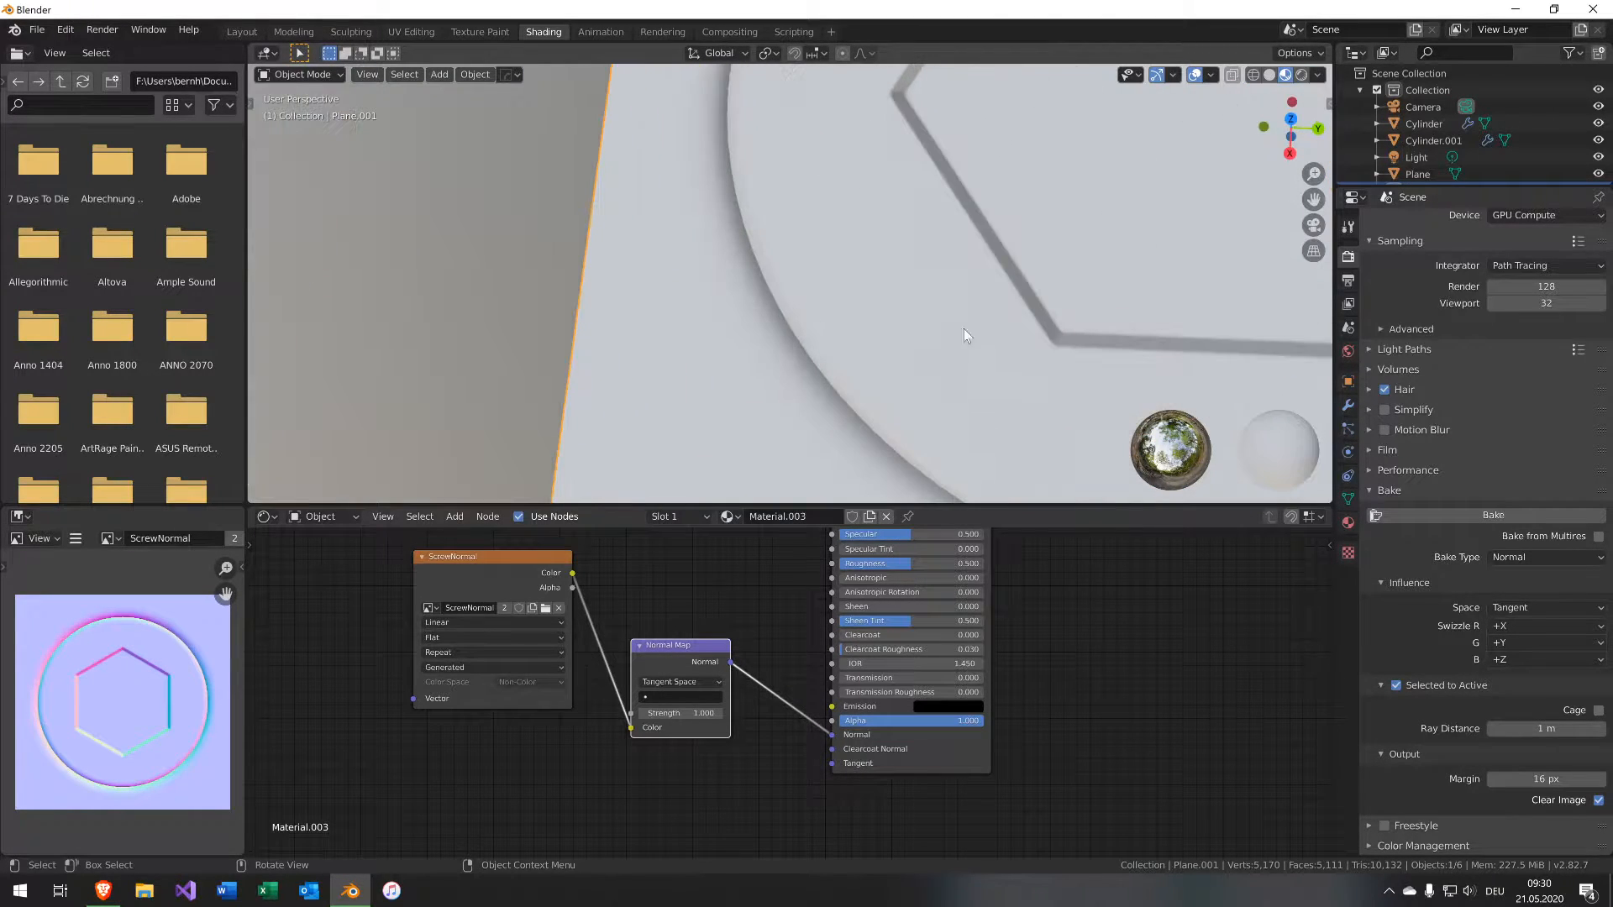
{"action": "scroll", "coordinate": [705, 360], "scroll_direction": "up", "scroll_amount": 10}
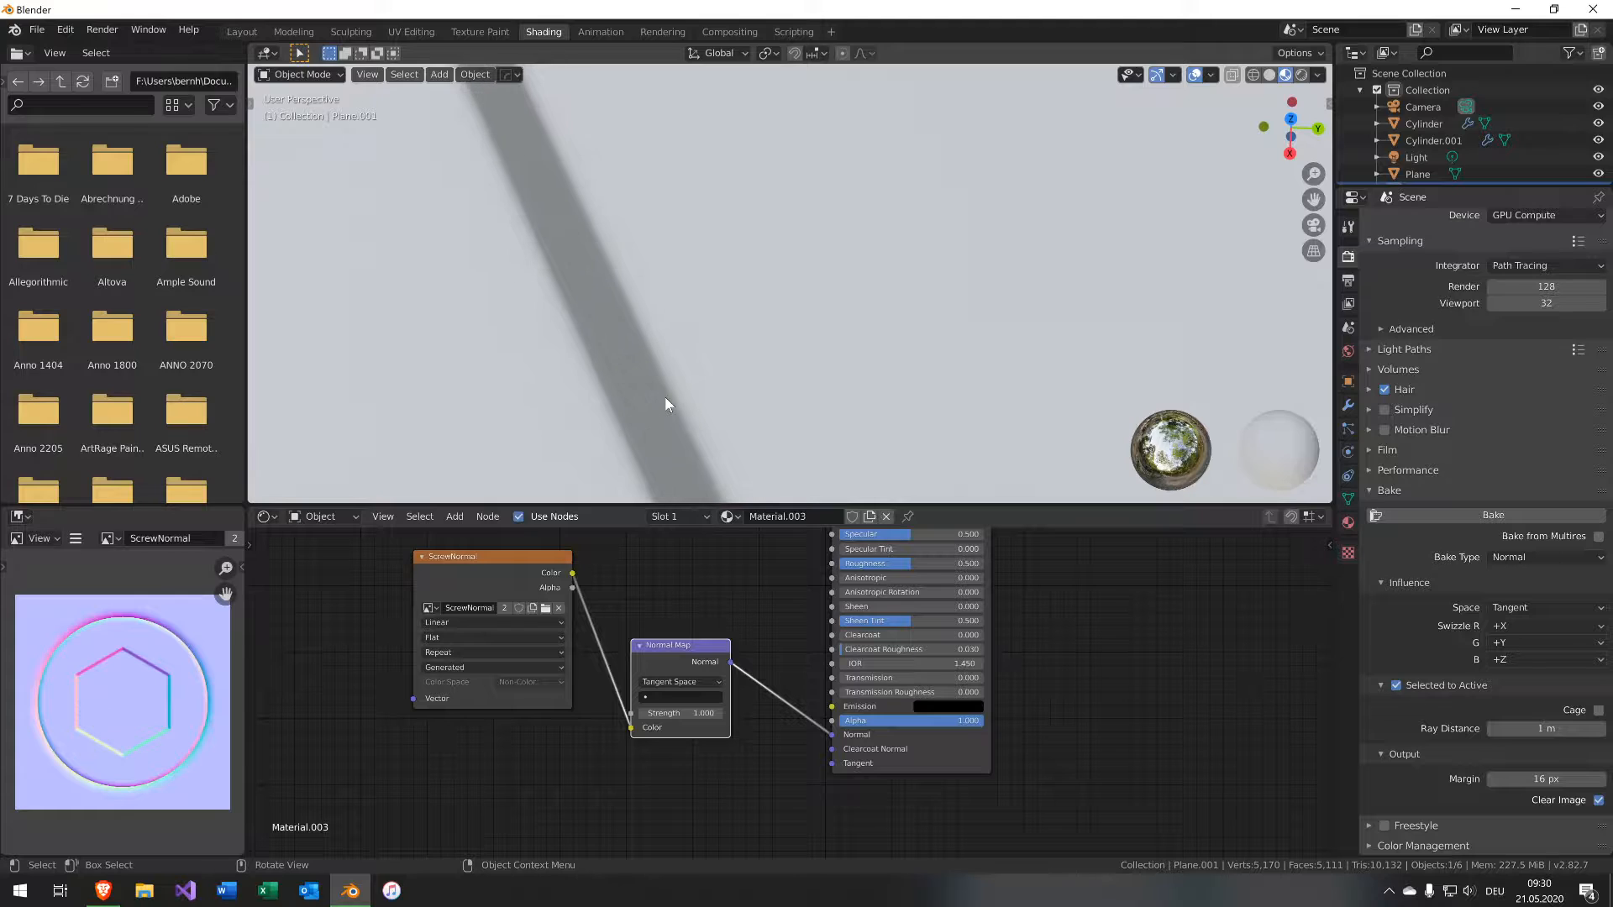
{"action": "scroll", "coordinate": [665, 404], "scroll_direction": "up", "scroll_amount": 2}
{"action": "scroll", "coordinate": [666, 406], "scroll_direction": "down", "scroll_amount": 5}
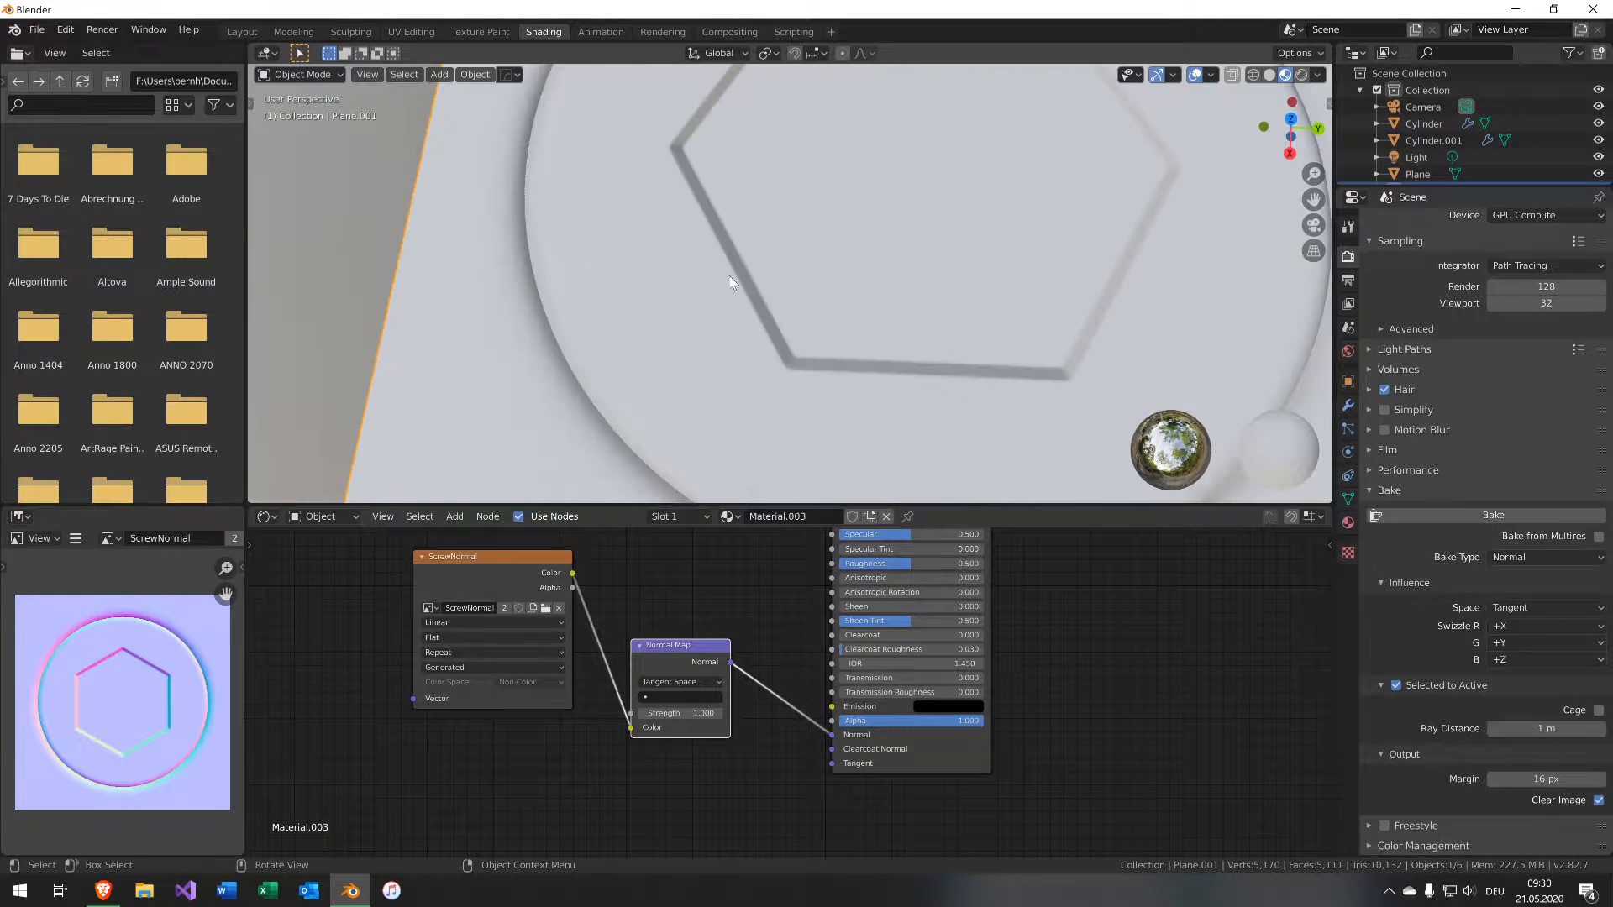
{"action": "scroll", "coordinate": [830, 301], "scroll_direction": "down", "scroll_amount": 8}
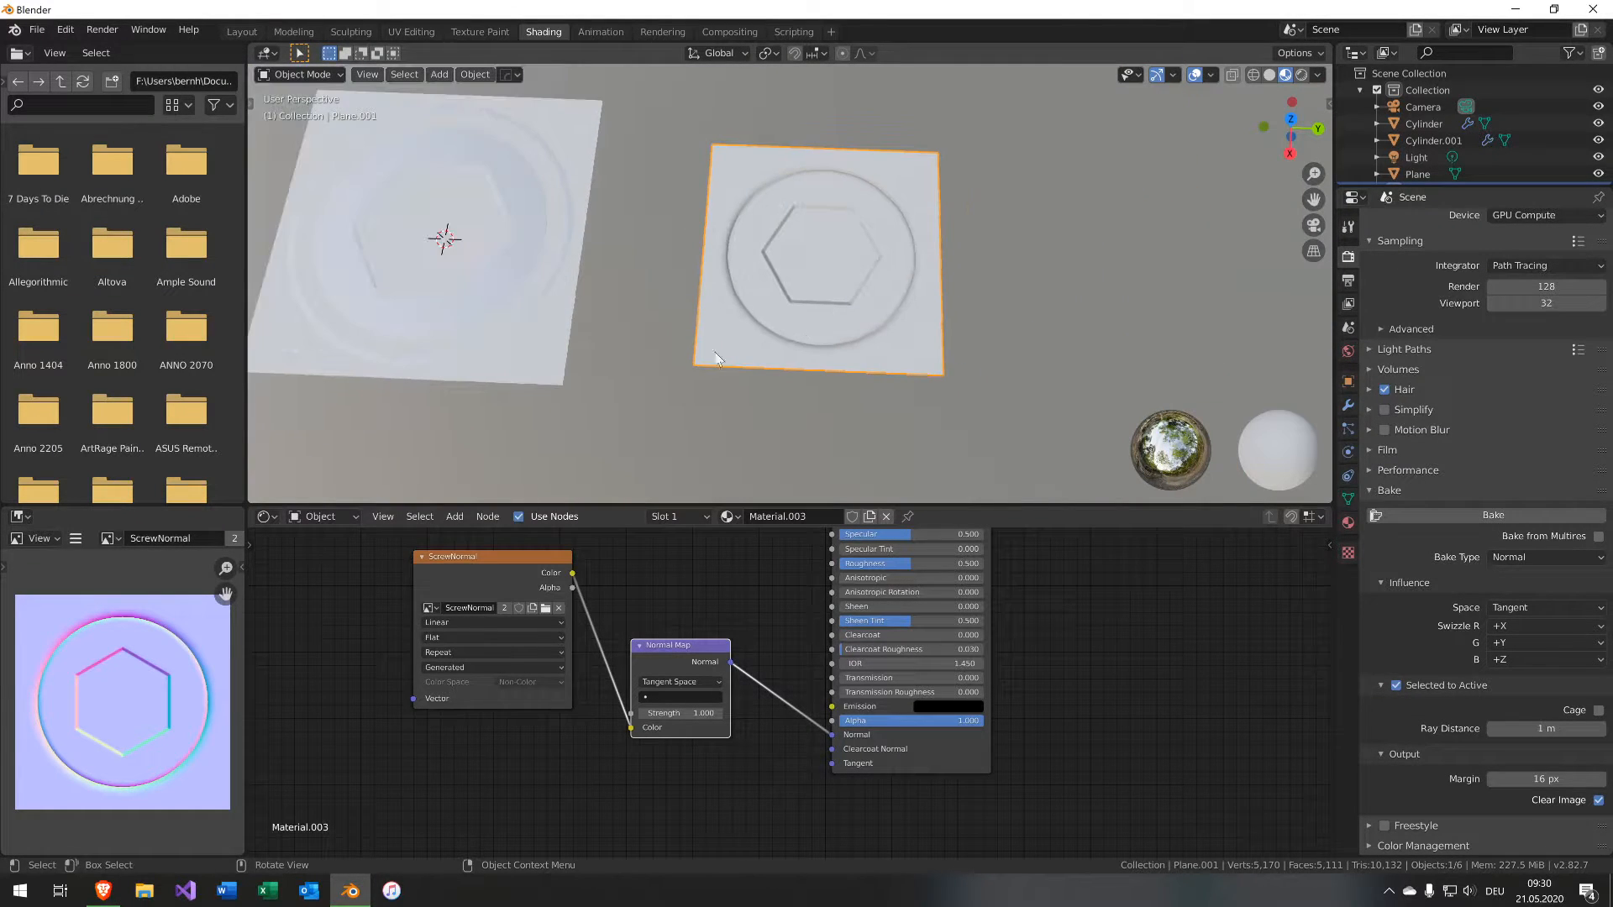
{"action": "middle_click_drag", "start_coordinate": [715, 351], "coordinate": [905, 335]}
{"action": "scroll", "coordinate": [875, 375], "scroll_direction": "up", "scroll_amount": 4}
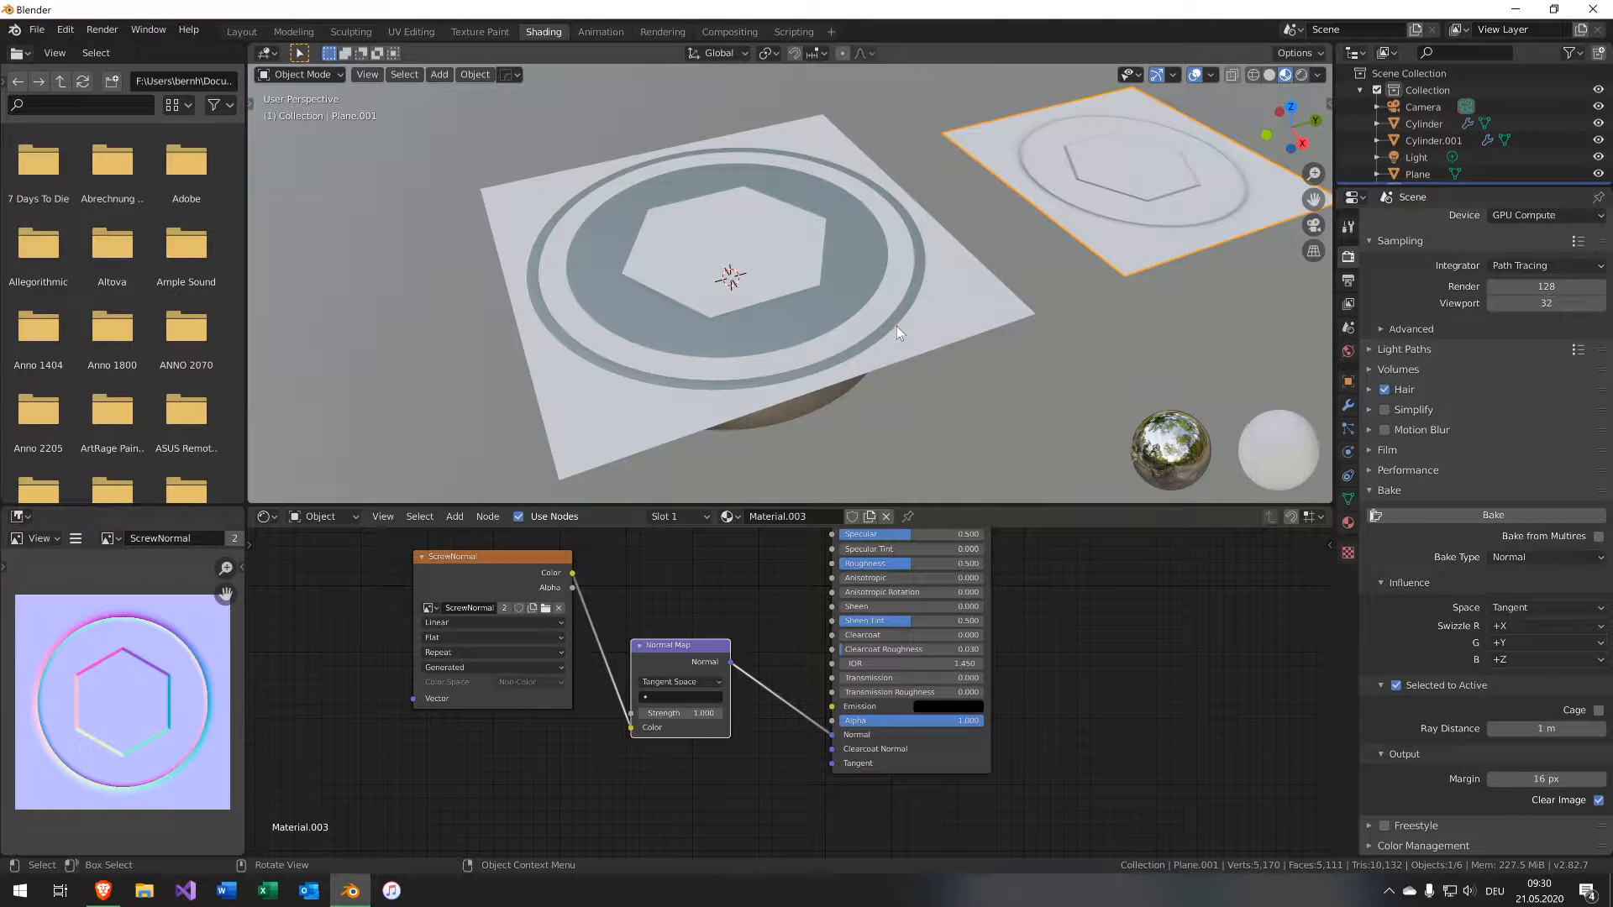
Select both cylinder objects and then the baked plane as the active object.
{"action": "left_click", "coordinate": [830, 295]}
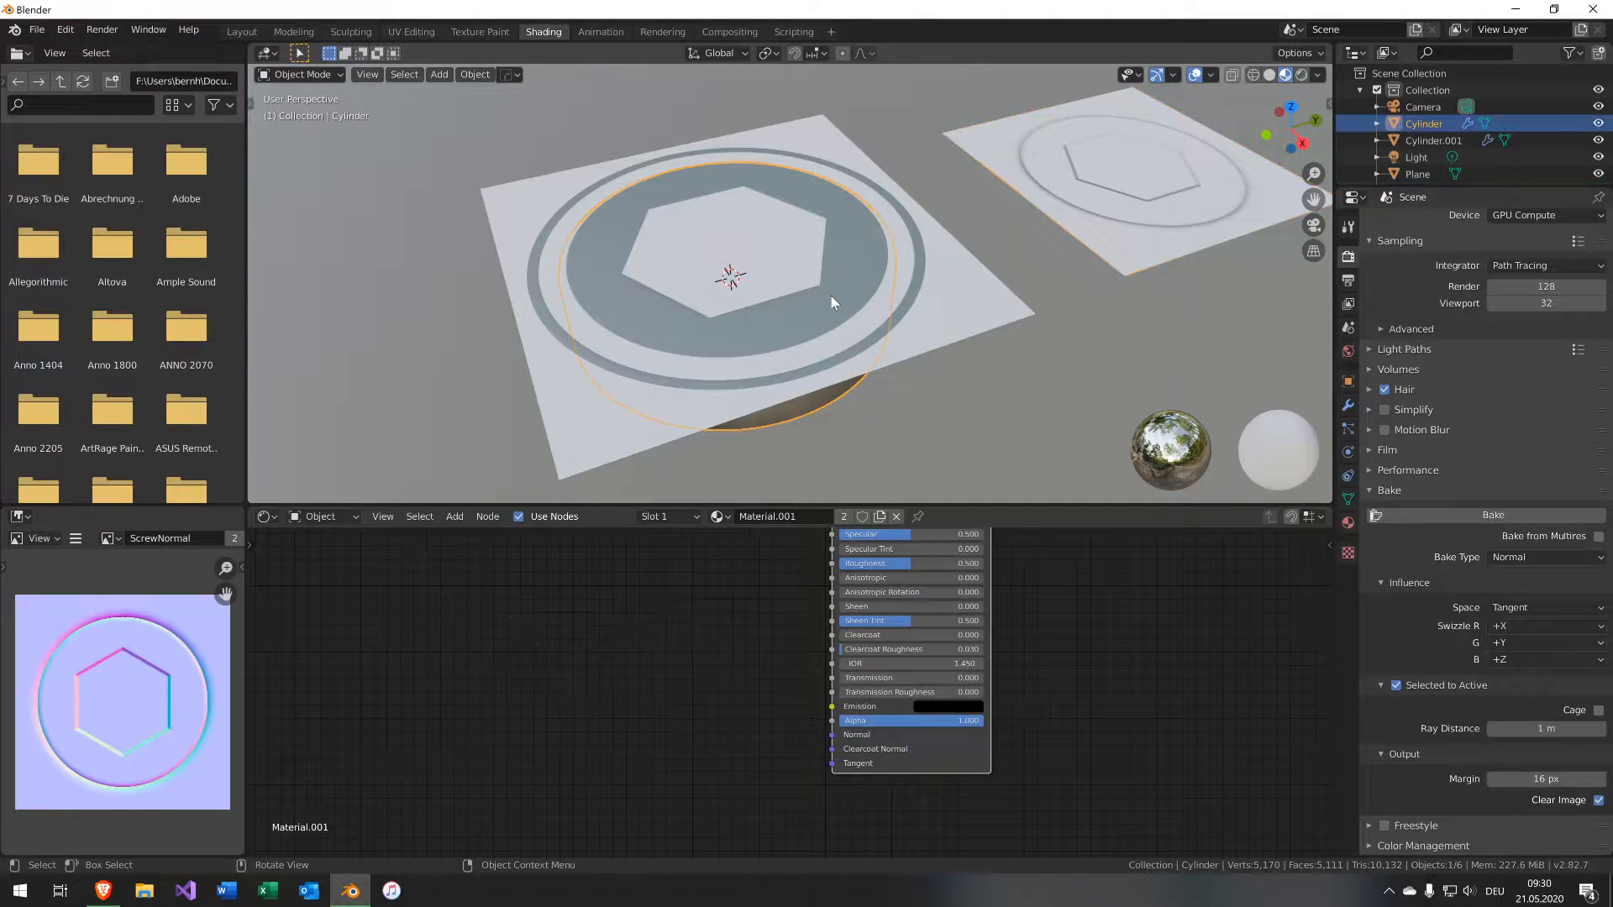
{"action": "left_click", "coordinate": [894, 320], "text": "shift"}
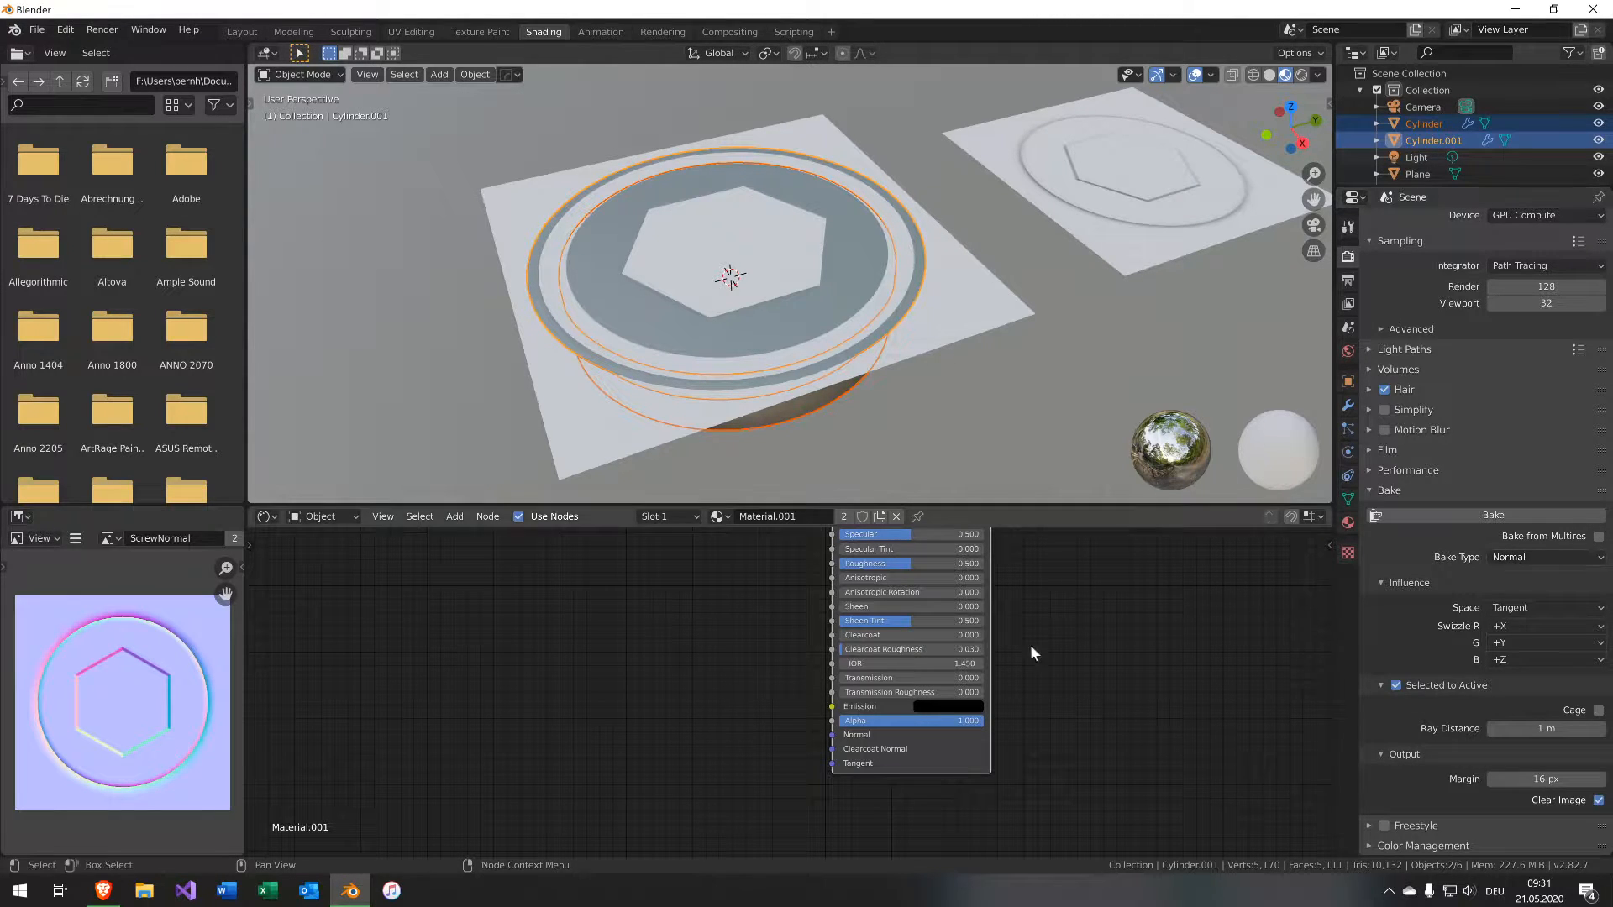
{"action": "middle_click_drag", "start_coordinate": [694, 630], "coordinate": [746, 836]}
{"action": "left_click", "coordinate": [959, 307]}
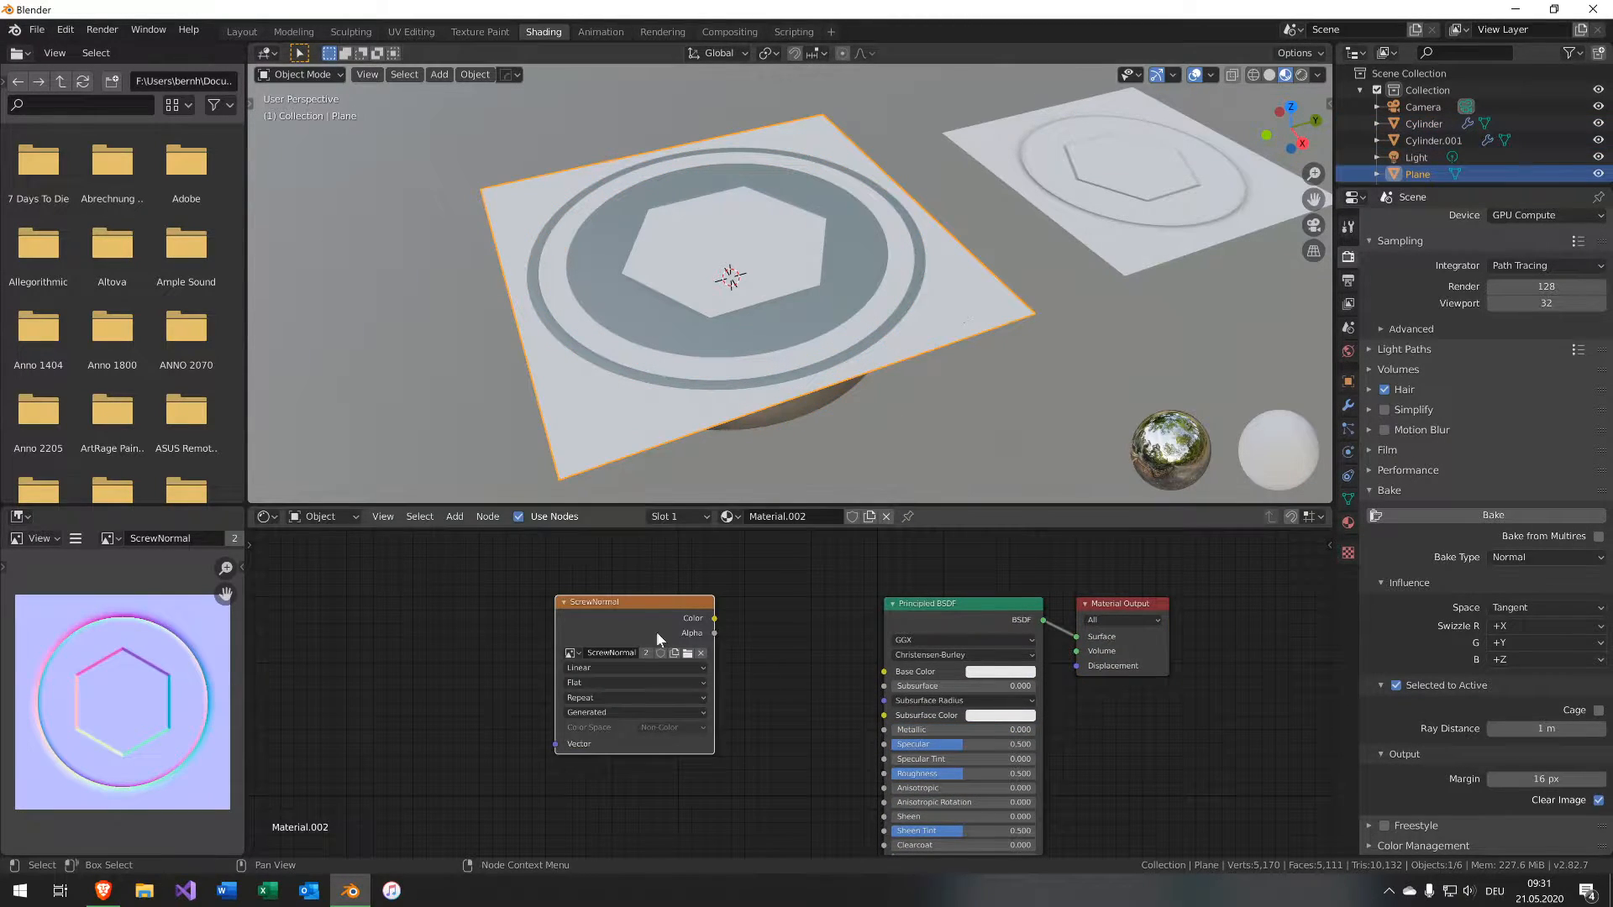
Replace the texture node's image with a new 2048 px image named ScrewAO and set its color space to Non-Color.
{"action": "left_click", "coordinate": [701, 653]}
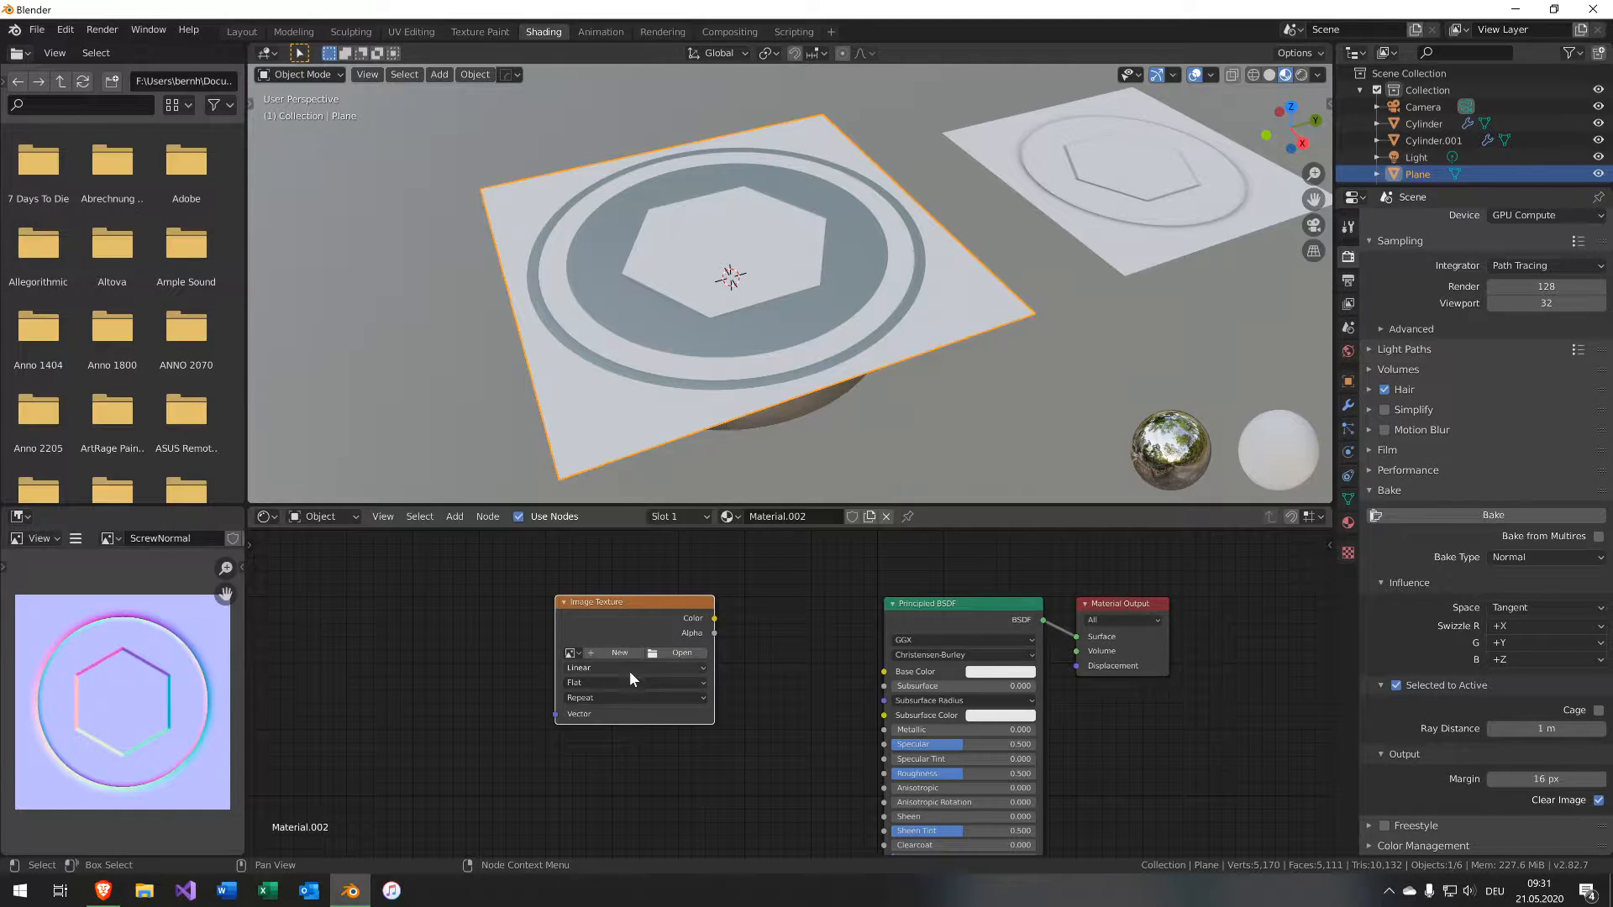
{"action": "left_click", "coordinate": [628, 654]}
{"action": "left_click", "coordinate": [657, 642]}
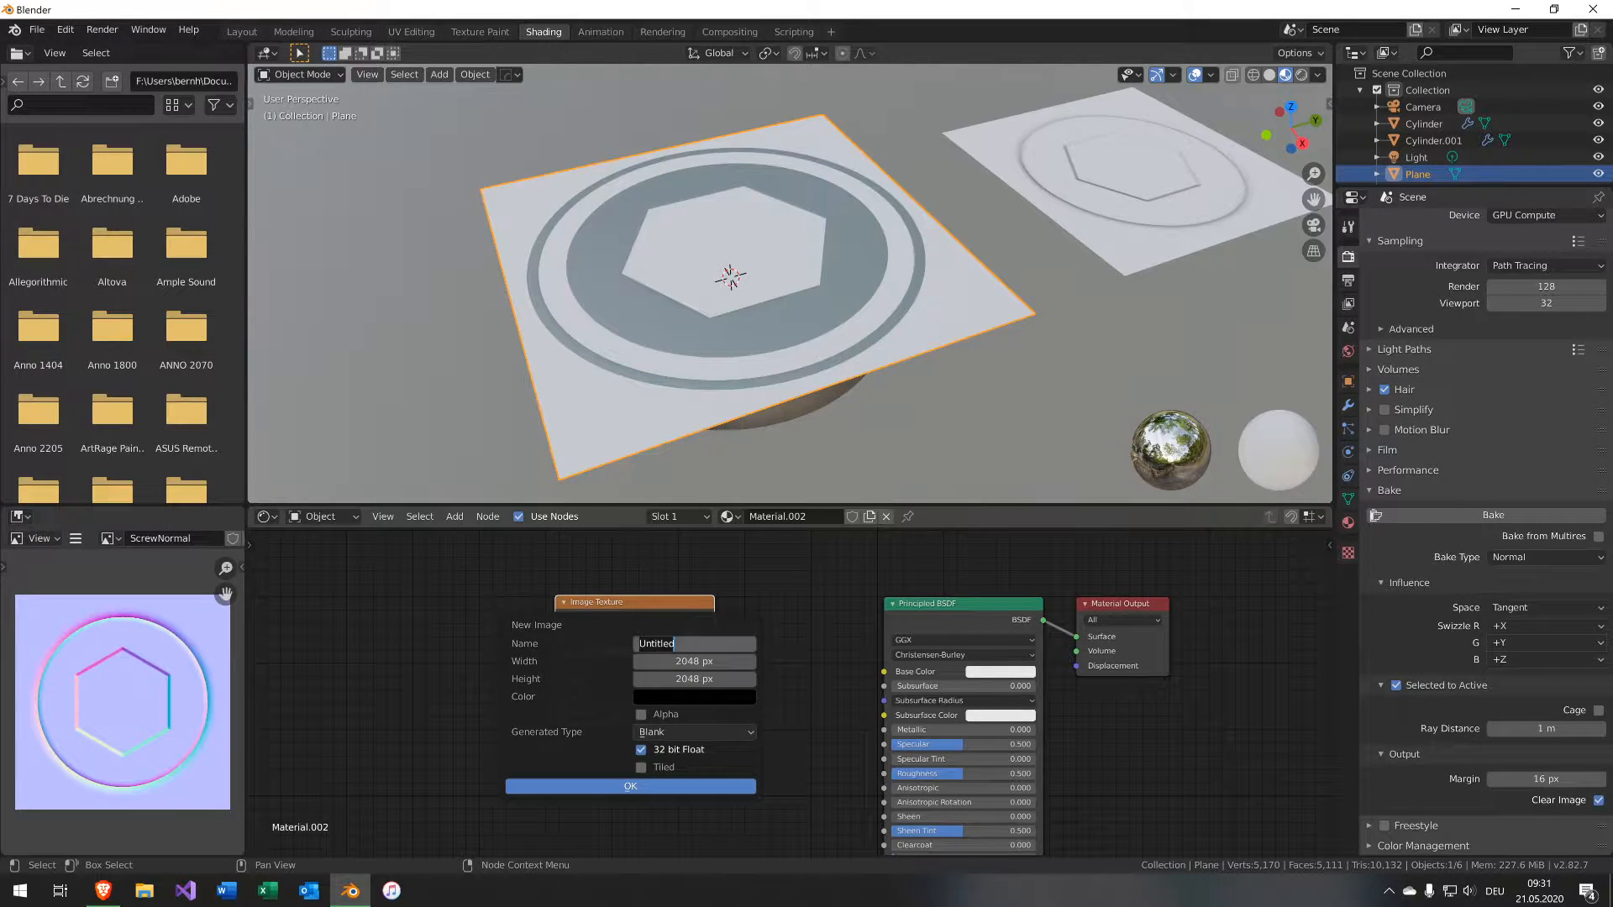
{"action": "type", "text": "ScrewAO"}
{"action": "left_click", "coordinate": [633, 788]}
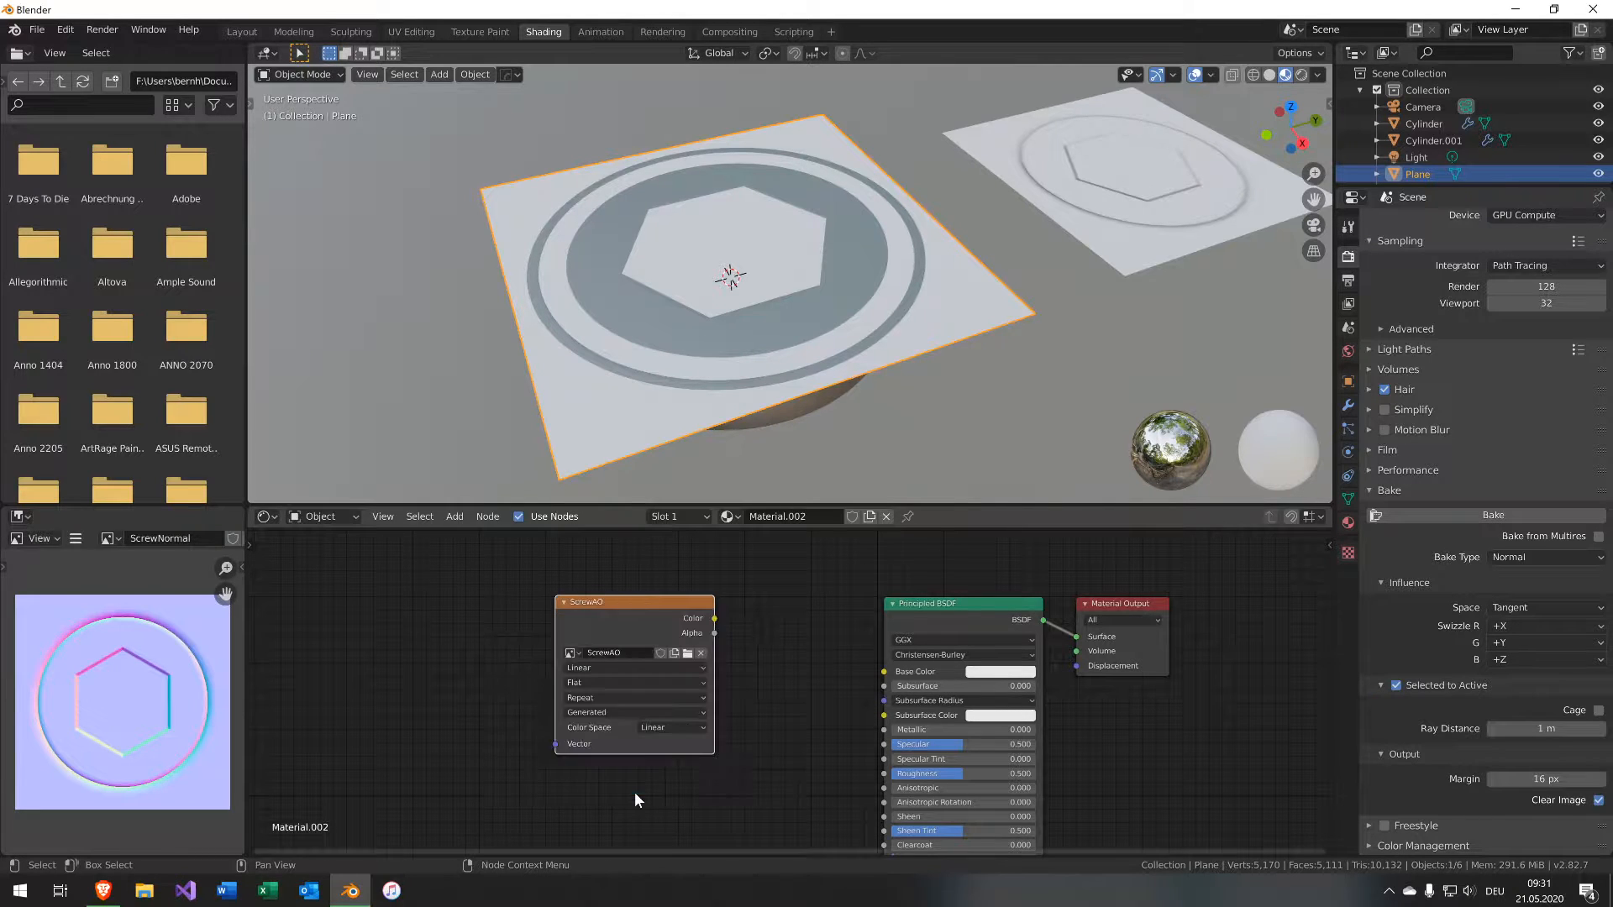
{"action": "left_click", "coordinate": [699, 729]}
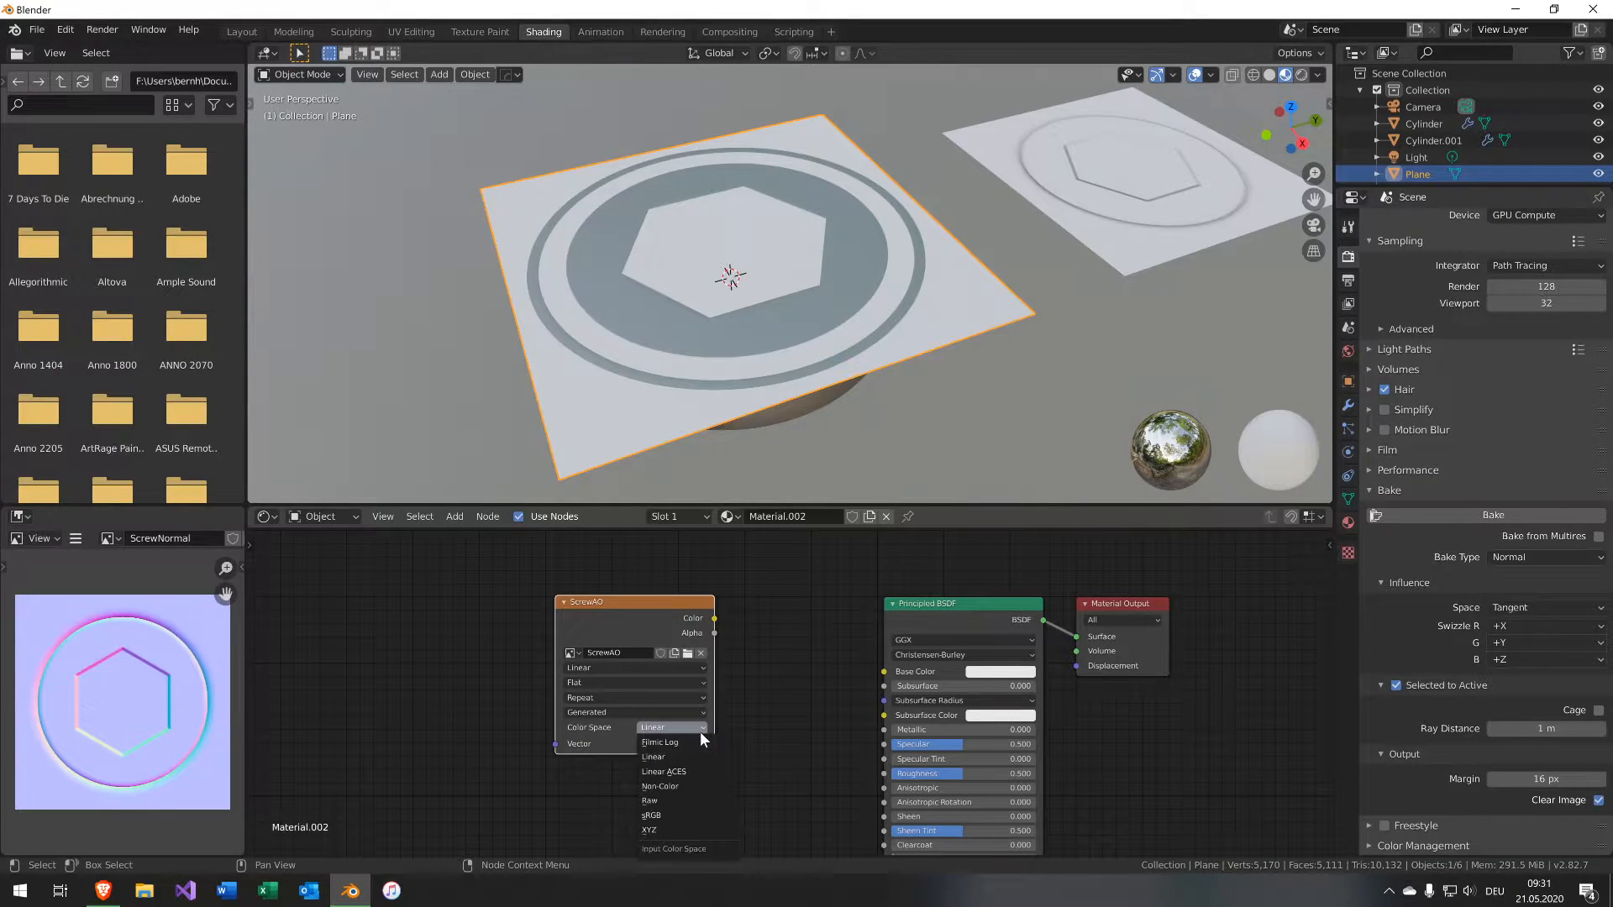
{"action": "left_click", "coordinate": [688, 784]}
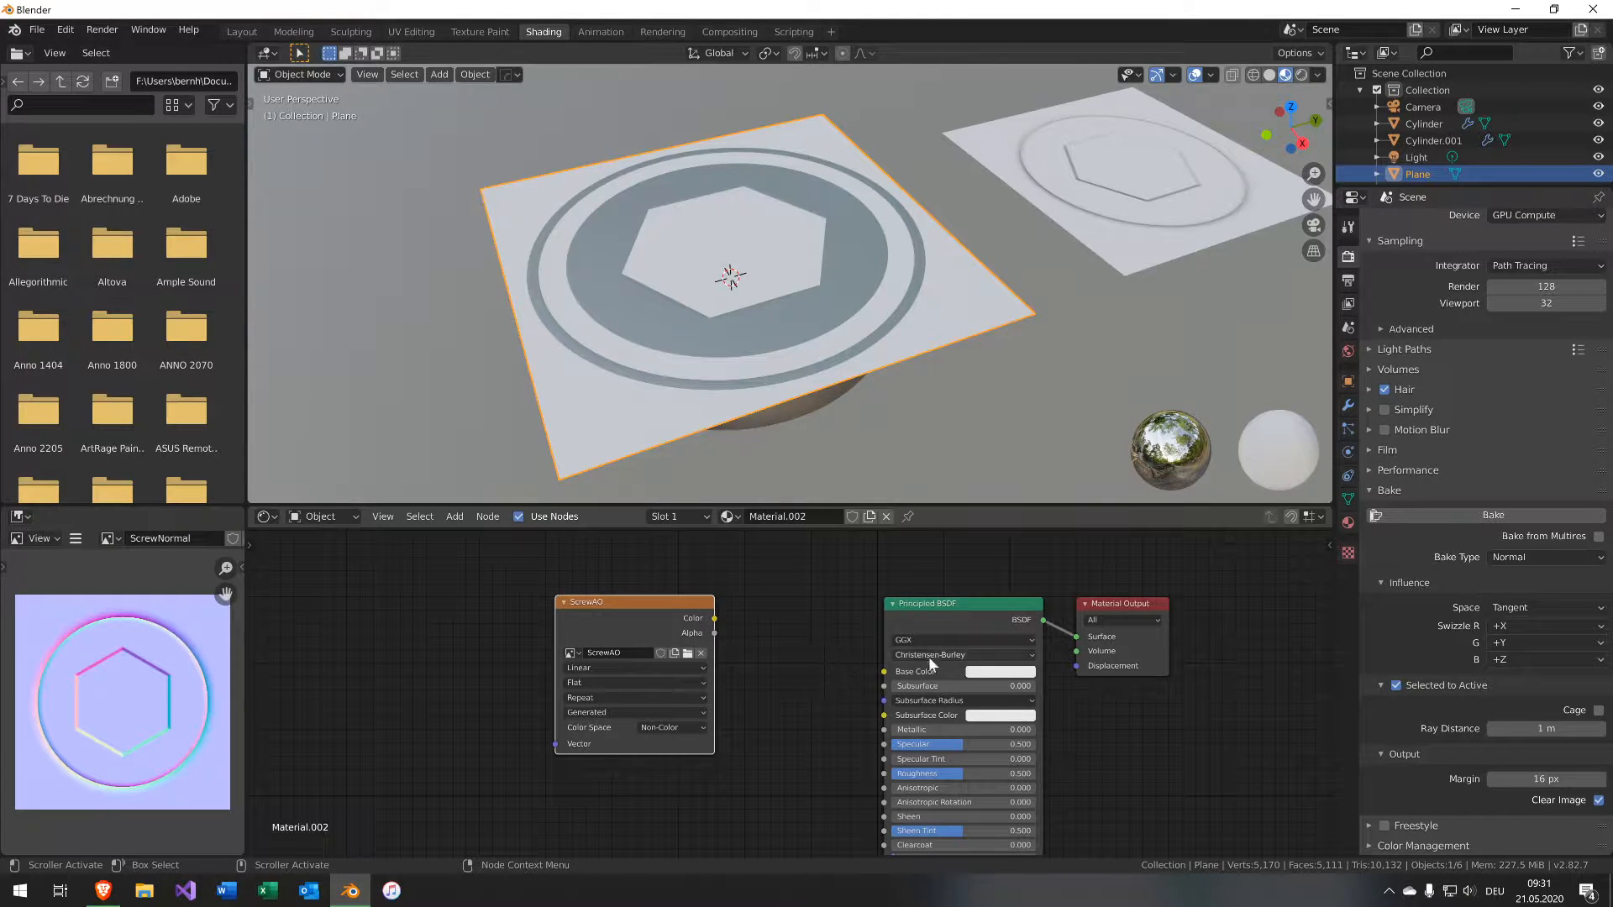
Select both cylinders with the plane active, set the bake type to Ambient Occlusion, and bake.
{"action": "left_click", "coordinate": [826, 283]}
{"action": "left_click", "coordinate": [910, 294], "text": "shift"}
{"action": "left_click", "coordinate": [960, 301], "text": "shift"}
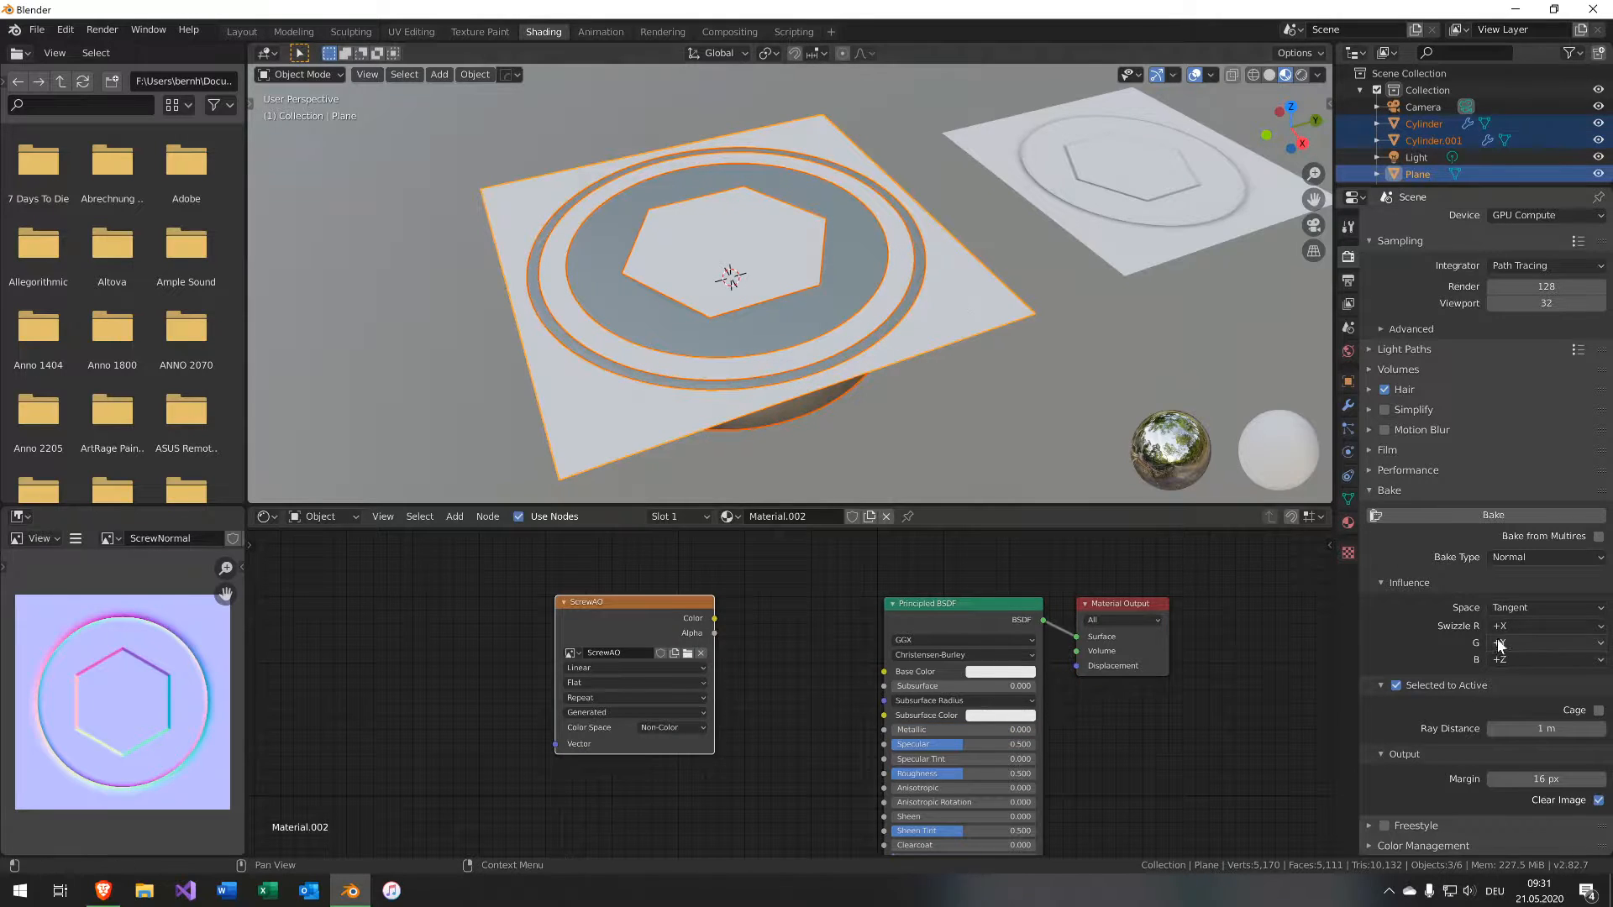
{"action": "scroll", "coordinate": [1550, 708], "scroll_direction": "up", "scroll_amount": 2}
{"action": "left_click", "coordinate": [1525, 608]}
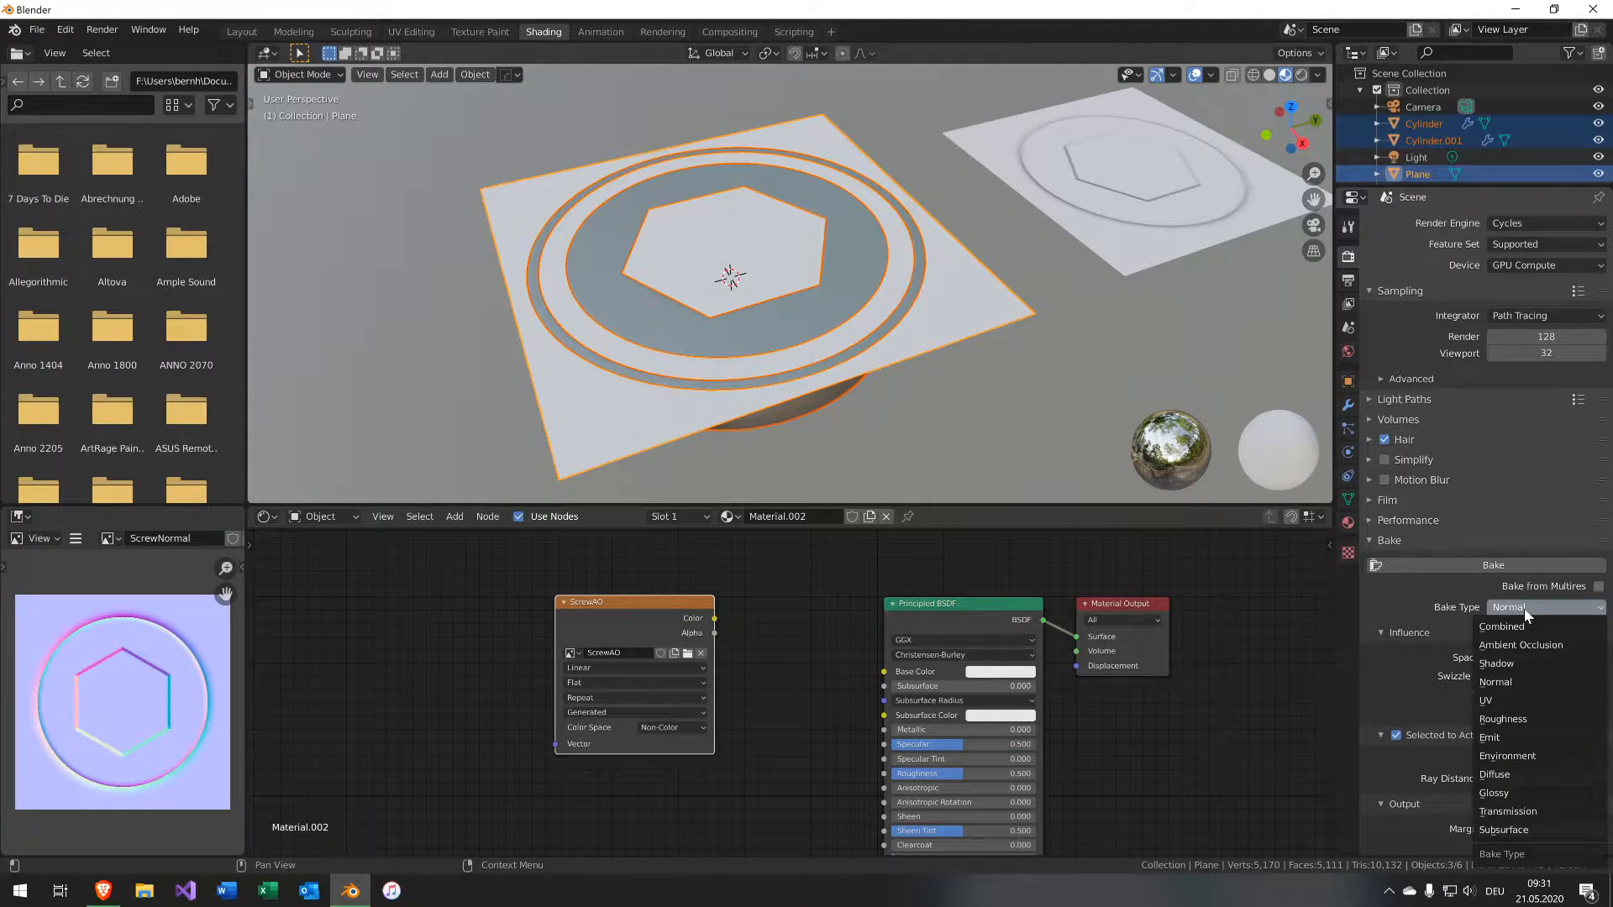
{"action": "left_click", "coordinate": [1520, 644]}
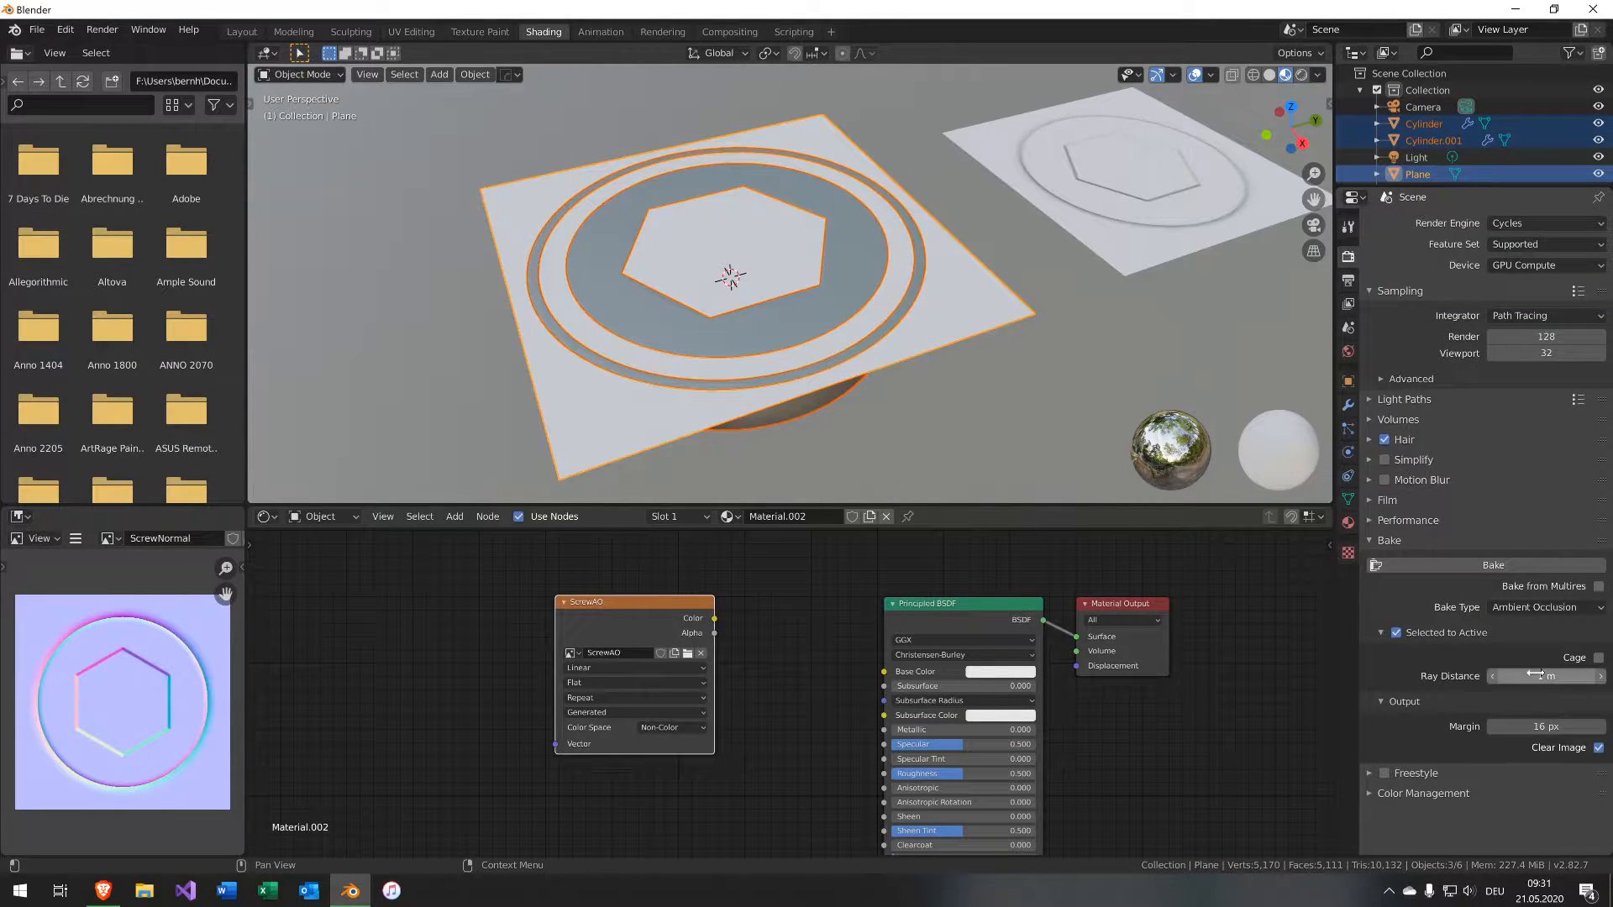
{"action": "left_click", "coordinate": [1483, 564]}
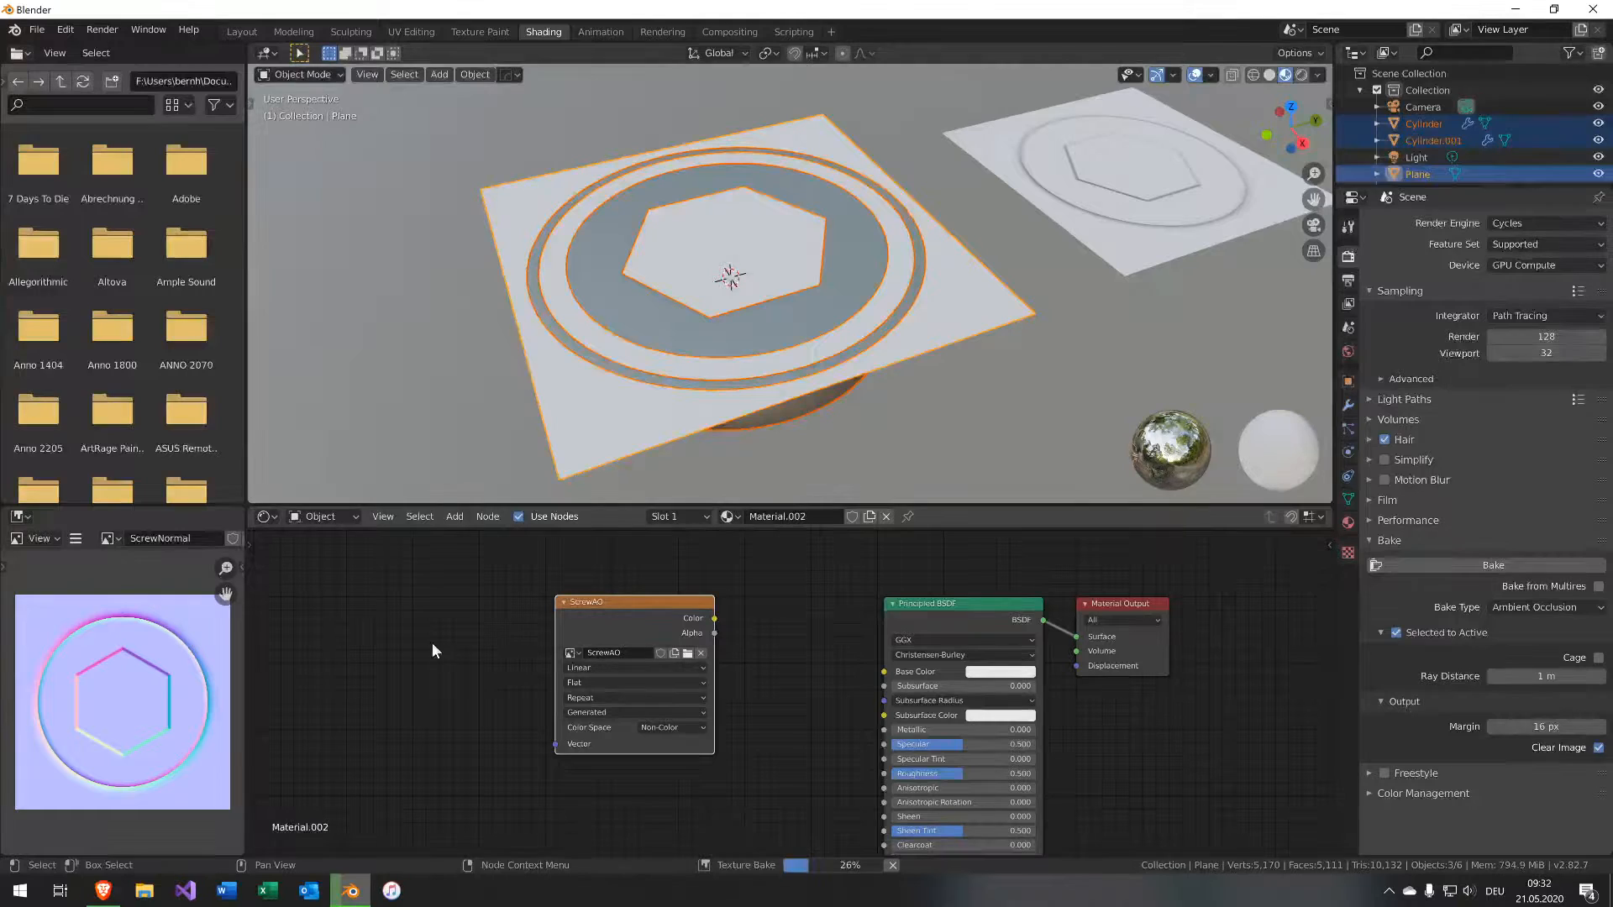
Display the baked ScrewAO image in the image editor and inspect it up close.
{"action": "left_click", "coordinate": [111, 538]}
{"action": "left_click", "coordinate": [126, 579]}
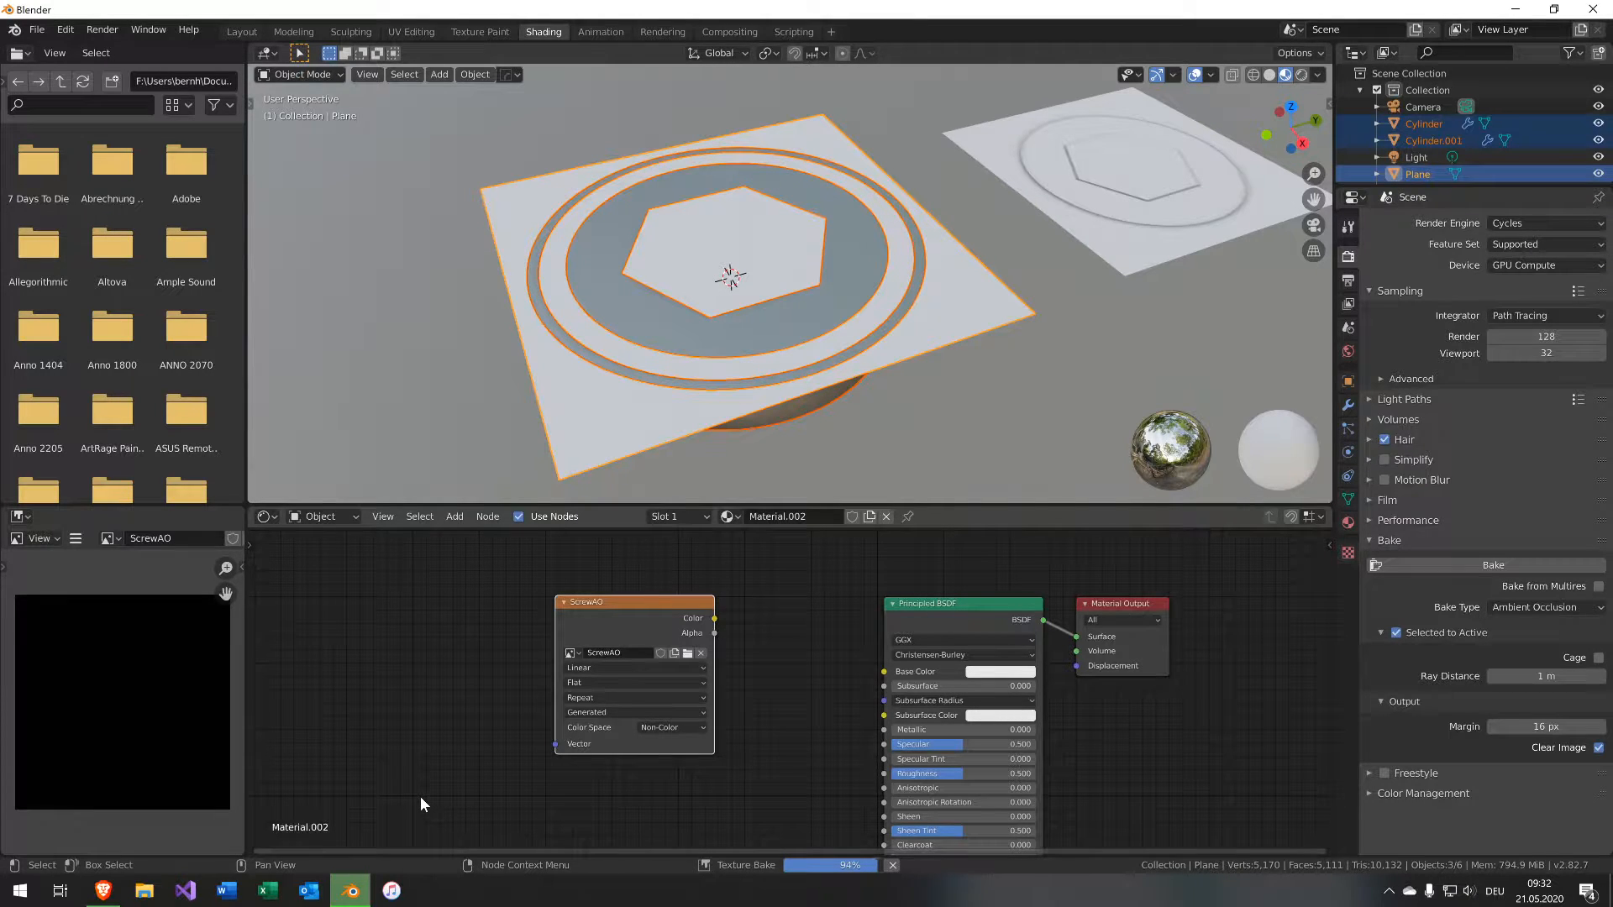
{"action": "scroll", "coordinate": [122, 721], "scroll_direction": "up", "scroll_amount": 2}
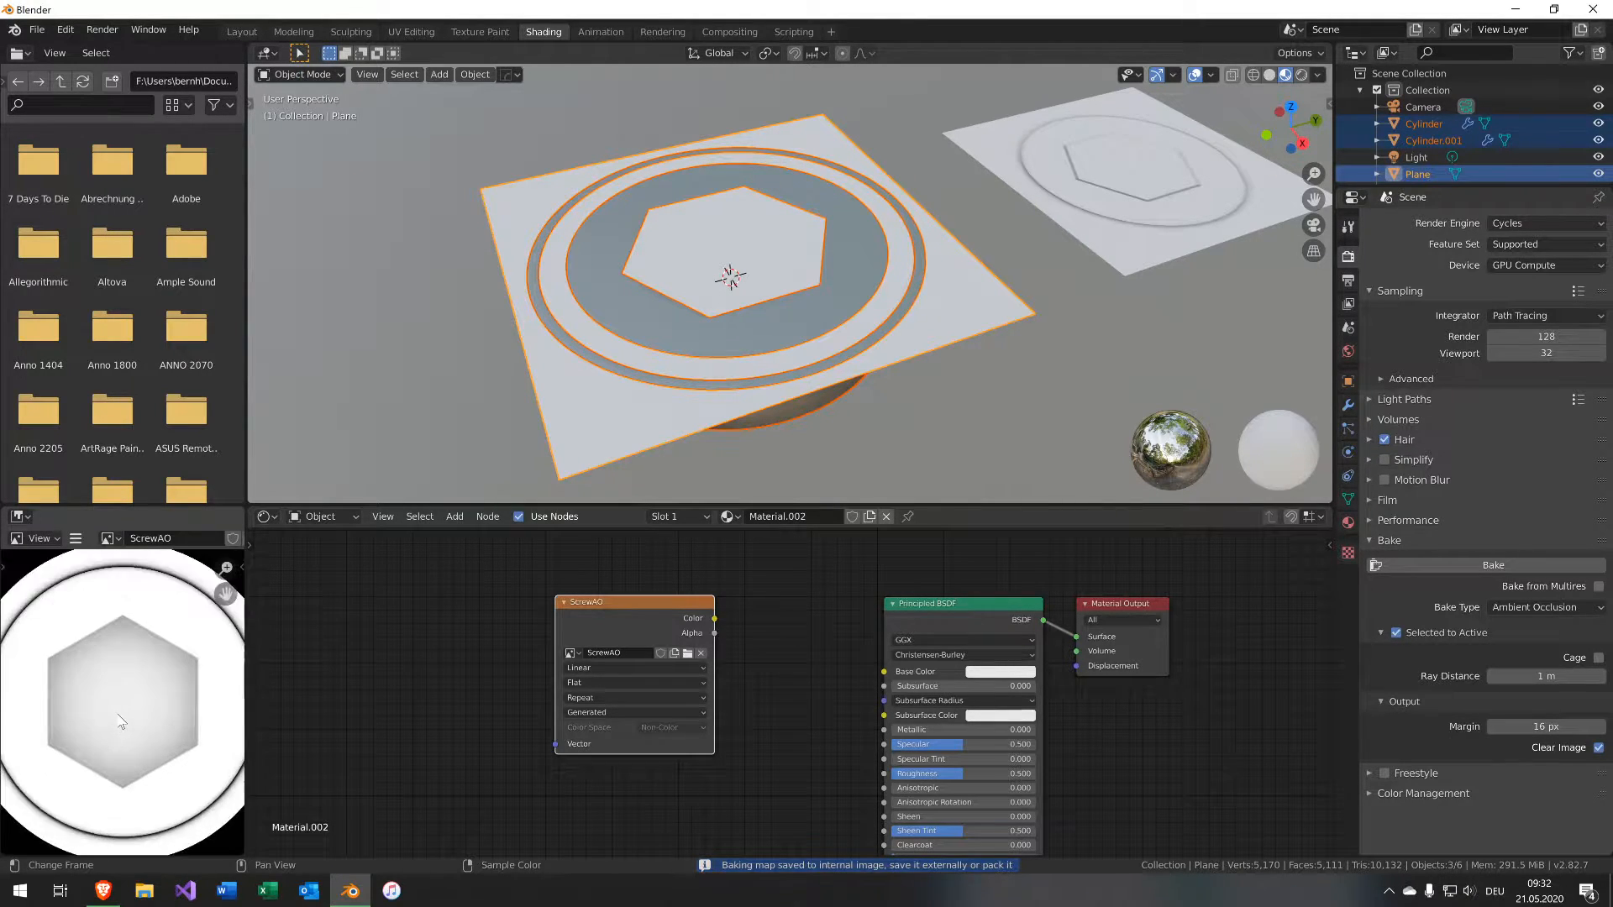
{"action": "scroll", "coordinate": [121, 721], "scroll_direction": "up", "scroll_amount": 1}
{"action": "scroll", "coordinate": [122, 721], "scroll_direction": "down", "scroll_amount": 2}
{"action": "middle_click_drag", "start_coordinate": [76, 631], "coordinate": [147, 709], "text": "shift"}
On the second plane's material, duplicate the ScrewNormal texture node, switch it to ScrewAO, and link its color to Base Color.
{"action": "left_click", "coordinate": [1110, 185]}
{"action": "middle_click_drag", "start_coordinate": [792, 703], "coordinate": [736, 683]}
{"action": "left_click", "coordinate": [637, 732]}
{"action": "key", "text": "shift+d"}
{"action": "left_click", "coordinate": [632, 547]}
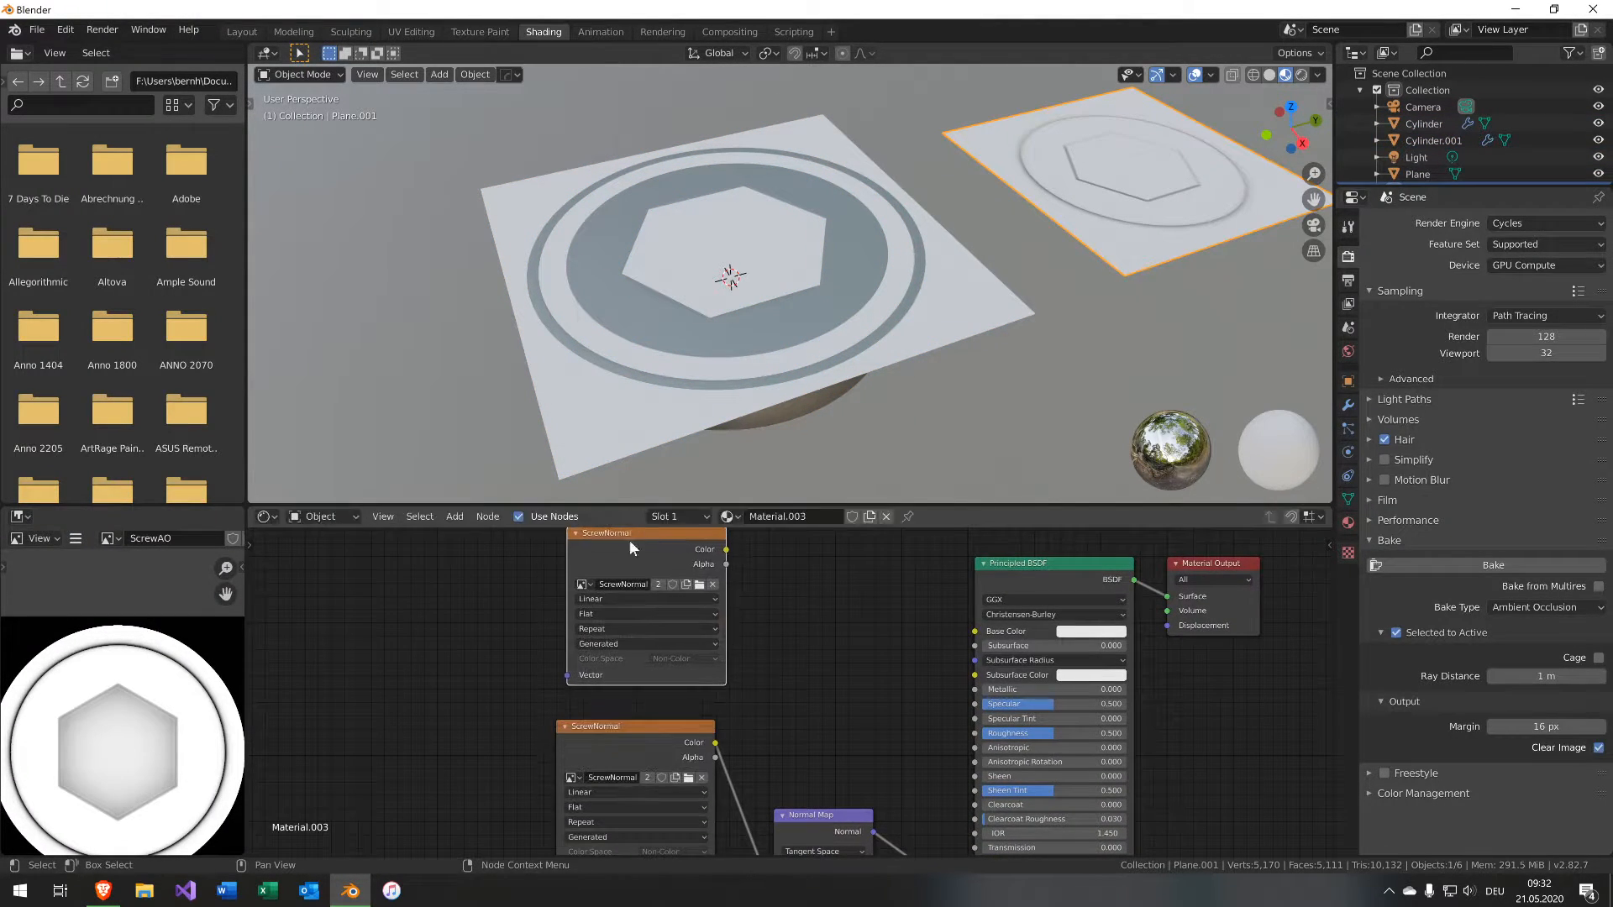
{"action": "left_click", "coordinate": [582, 584]}
{"action": "left_click", "coordinate": [664, 615]}
{"action": "mouse_move", "coordinate": [724, 550]}
{"action": "left_mouse_down"}
{"action": "mouse_move", "coordinate": [950, 584]}
{"action": "mouse_move", "coordinate": [974, 630]}
{"action": "left_mouse_up"}
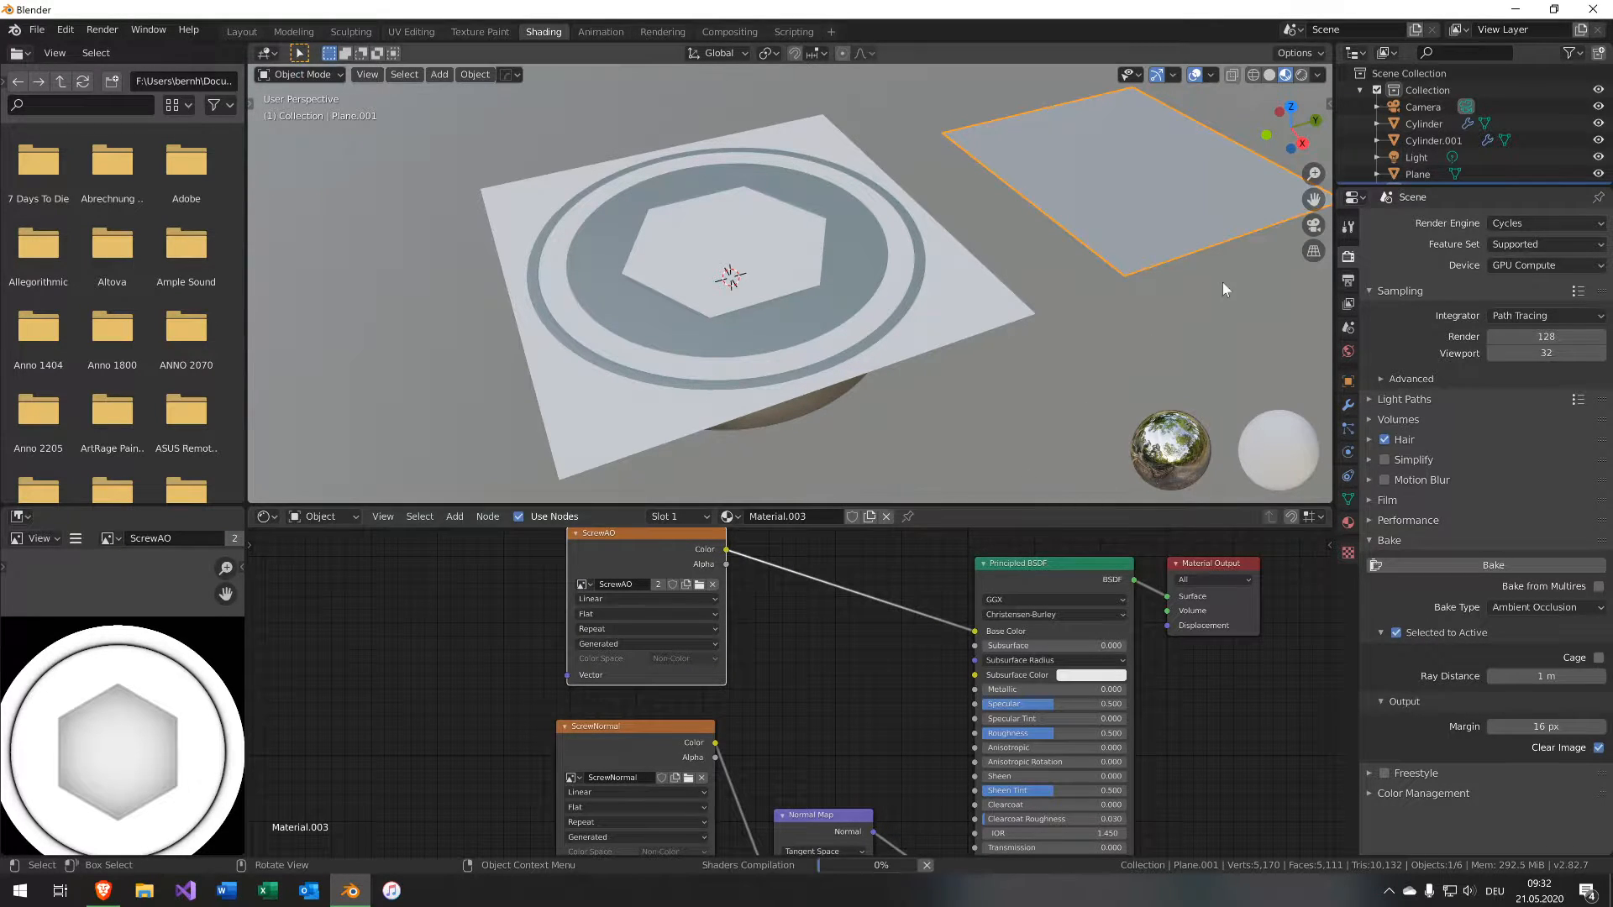
Toggle the ScrewAO node's mute on and off from top view to compare the plane with and without AO.
{"action": "middle_click_drag", "start_coordinate": [1151, 332], "coordinate": [977, 437], "text": "shift"}
{"action": "middle_click_drag", "start_coordinate": [1037, 350], "coordinate": [863, 420]}
{"action": "key", "text": "KP_7"}
{"action": "middle_click_drag", "start_coordinate": [715, 284], "coordinate": [725, 457], "text": "shift"}
{"action": "key", "text": "m"}
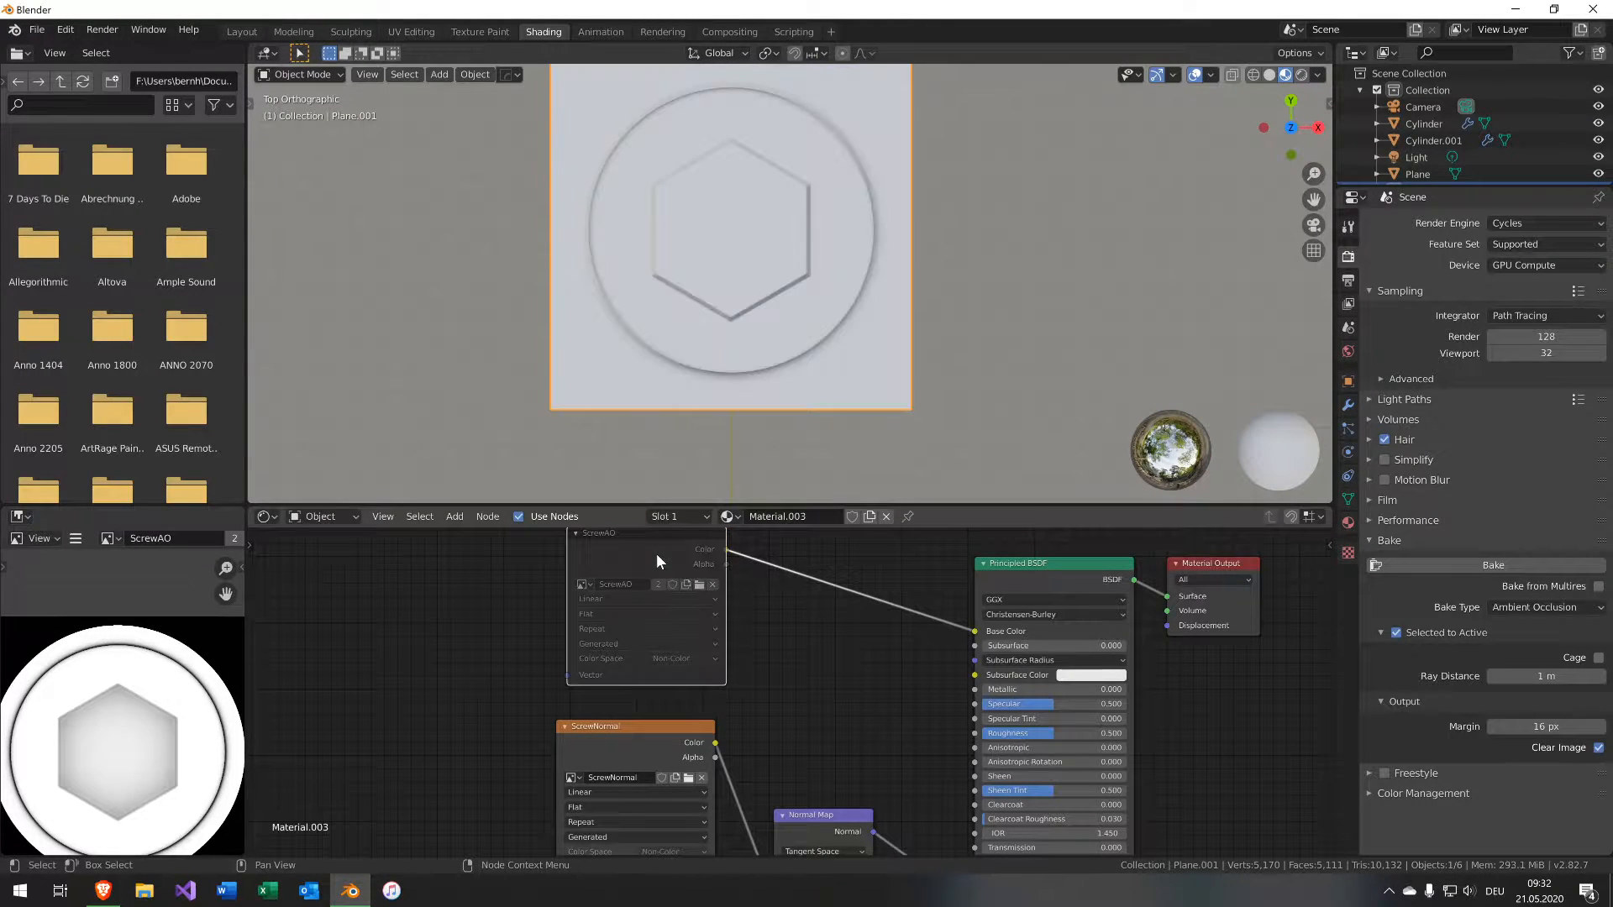
{"action": "key", "text": "m"}
{"action": "key", "text": "m"}
{"action": "key", "text": "m"}
{"action": "key", "text": "m"}
{"action": "key", "text": "m"}
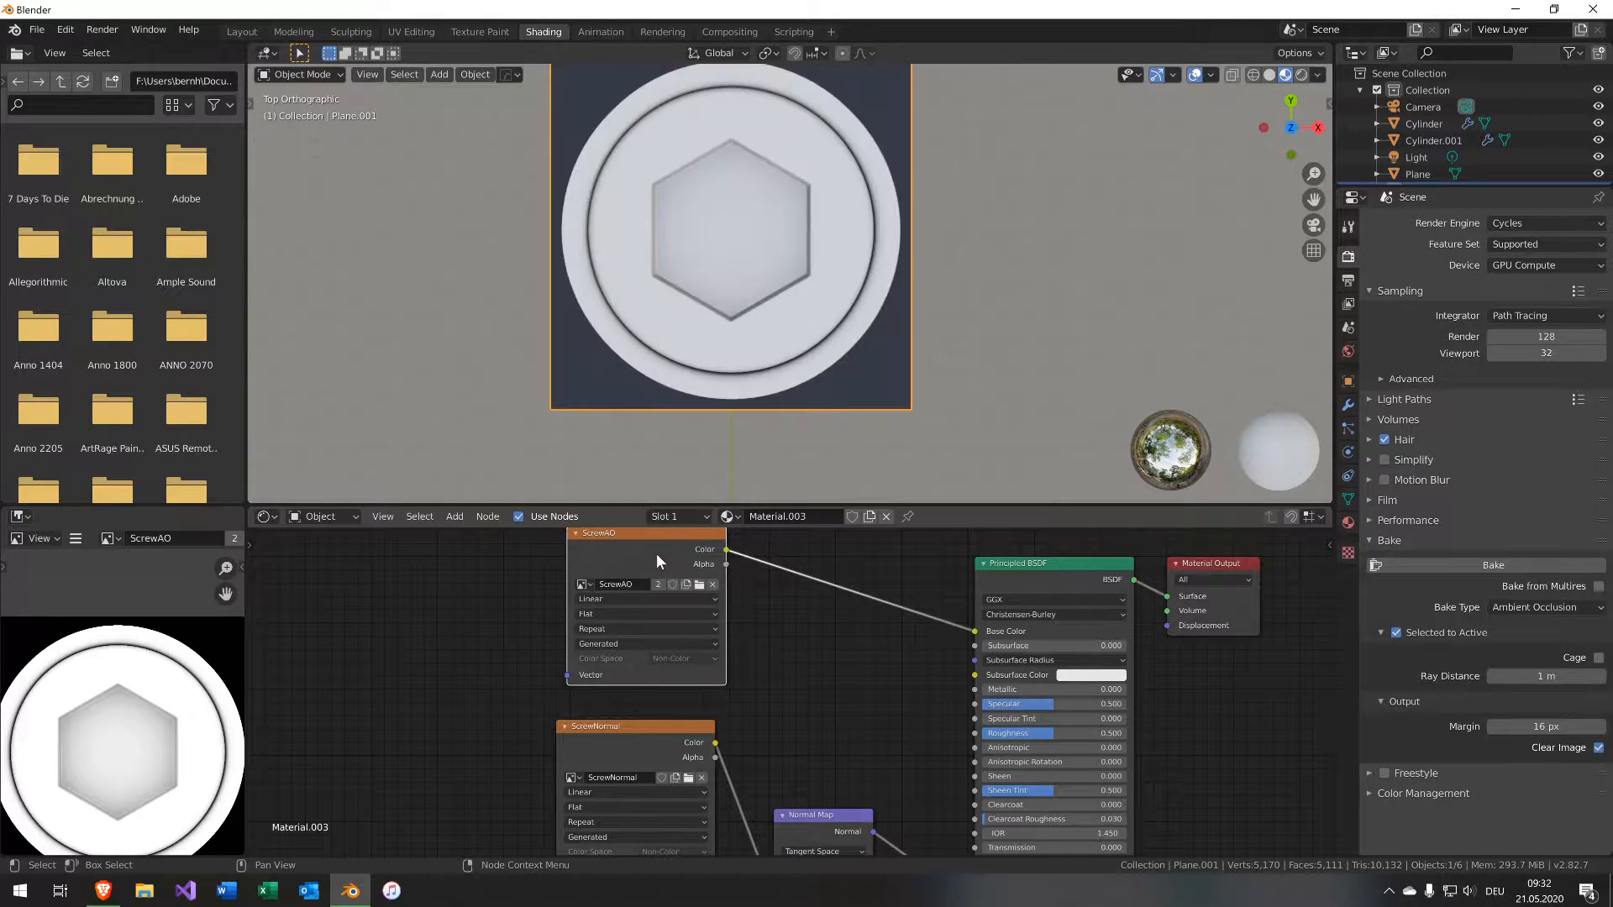
{"action": "key", "text": "m"}
{"action": "key", "text": "m"}
{"action": "key", "text": "m"}
{"action": "key", "text": "m"}
{"action": "key", "text": "m"}
{"action": "key", "text": "m"}
{"action": "key", "text": "m"}
{"action": "key", "text": "m"}
{"action": "key", "text": "m"}
{"action": "key", "text": "m"}
{"action": "key", "text": "m"}
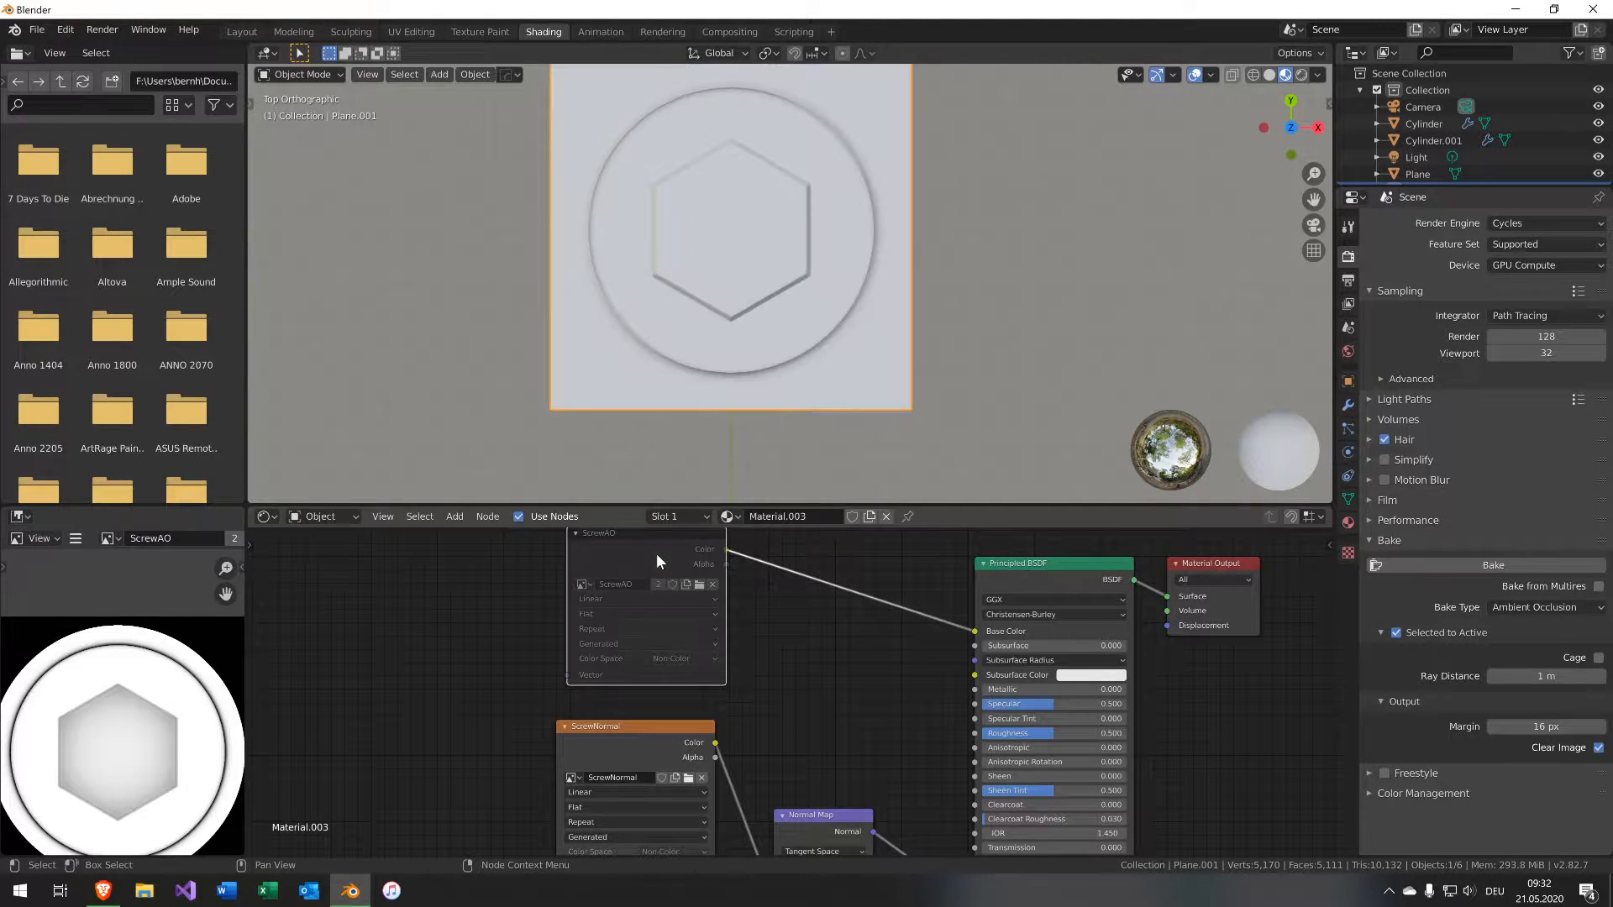
{"action": "key", "text": "m"}
{"action": "key", "text": "m"}
{"action": "mouse_move", "coordinate": [828, 691]}
{"action": "middle_mouse_down"}
{"action": "mouse_move", "coordinate": [833, 673]}
{"action": "mouse_move", "coordinate": [830, 705]}
{"action": "middle_mouse_up"}
{"action": "middle_click_drag", "start_coordinate": [708, 378], "coordinate": [588, 353]}
{"action": "key", "text": "m"}
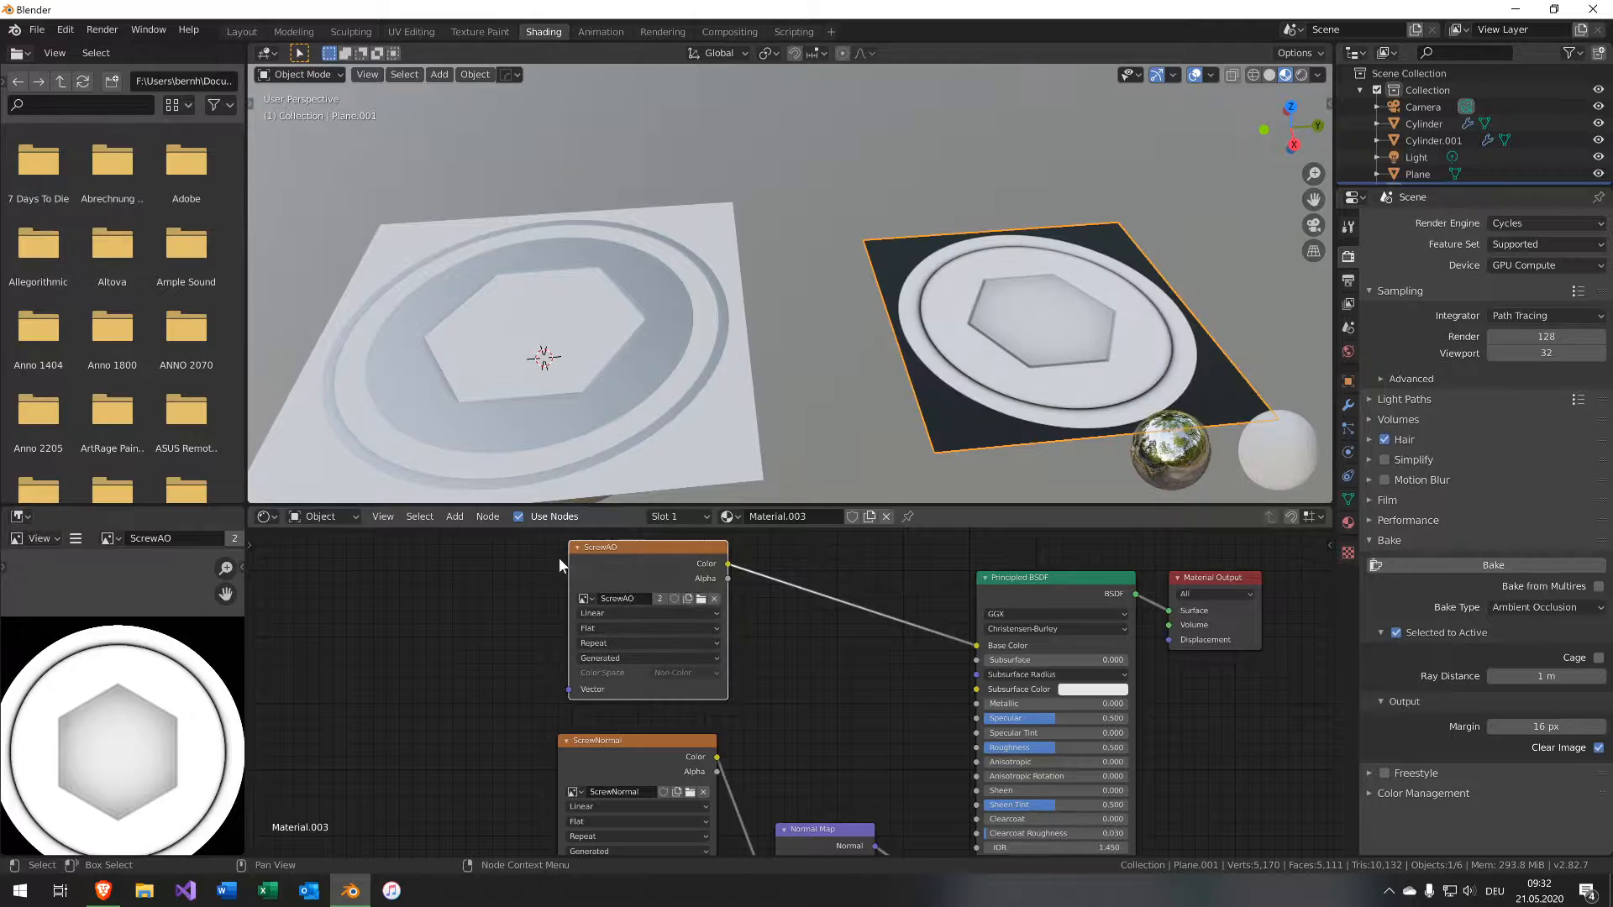
Select both cylinders and delete the Principled BSDF from their shared material.
{"action": "left_click", "coordinate": [543, 372]}
{"action": "middle_click_drag", "start_coordinate": [645, 409], "coordinate": [819, 379]}
{"action": "left_click", "coordinate": [838, 375]}
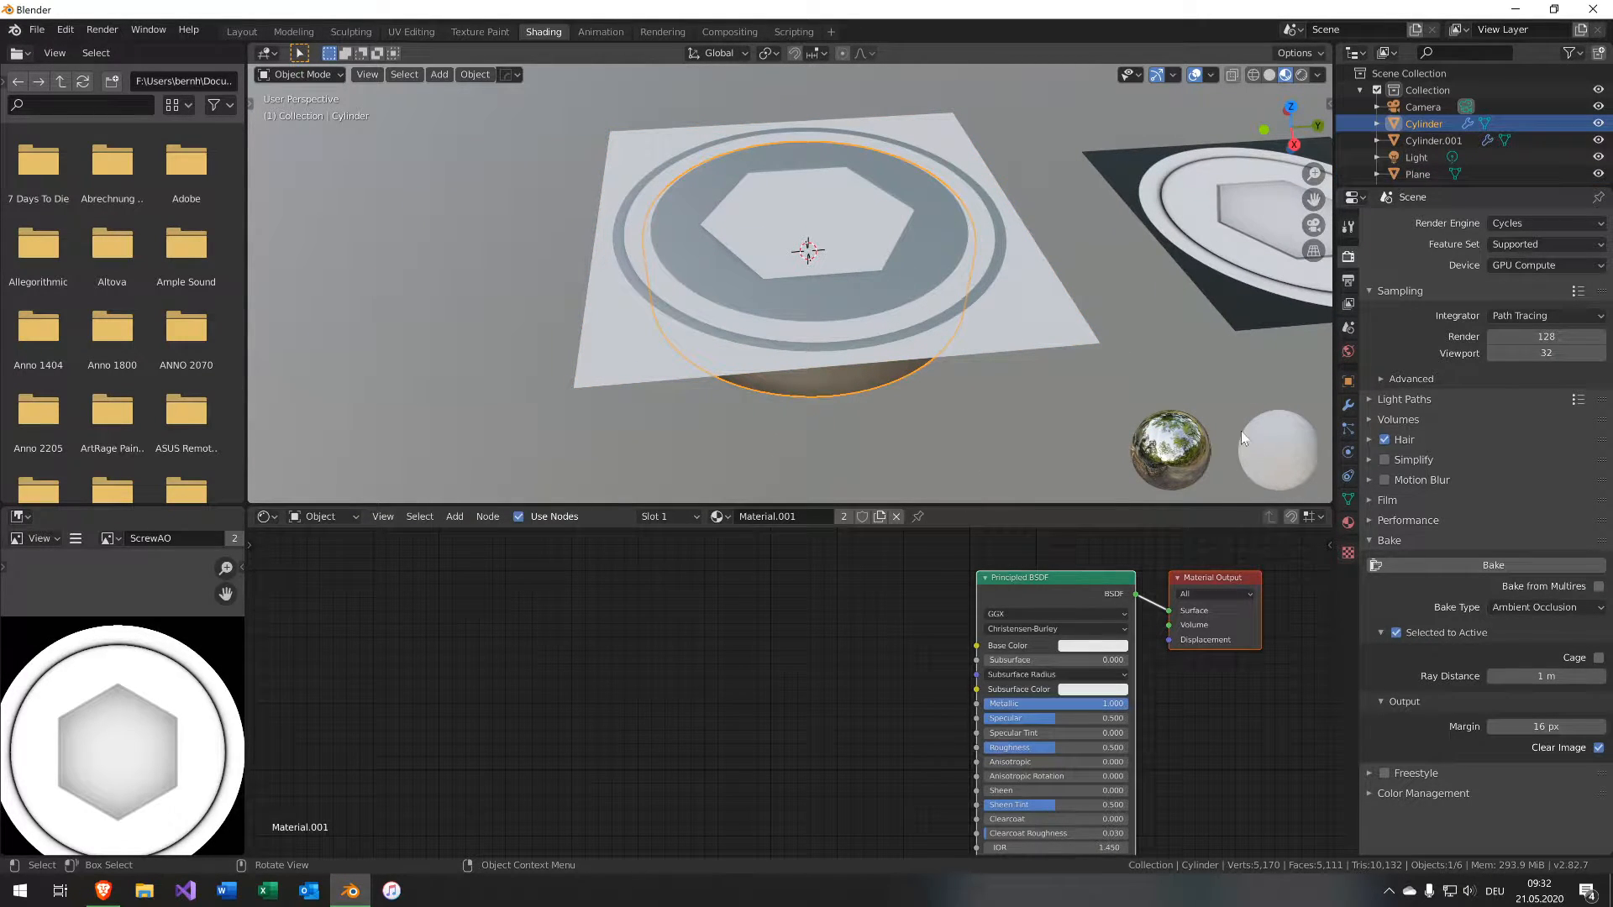
{"action": "left_click", "coordinate": [997, 265], "text": "shift"}
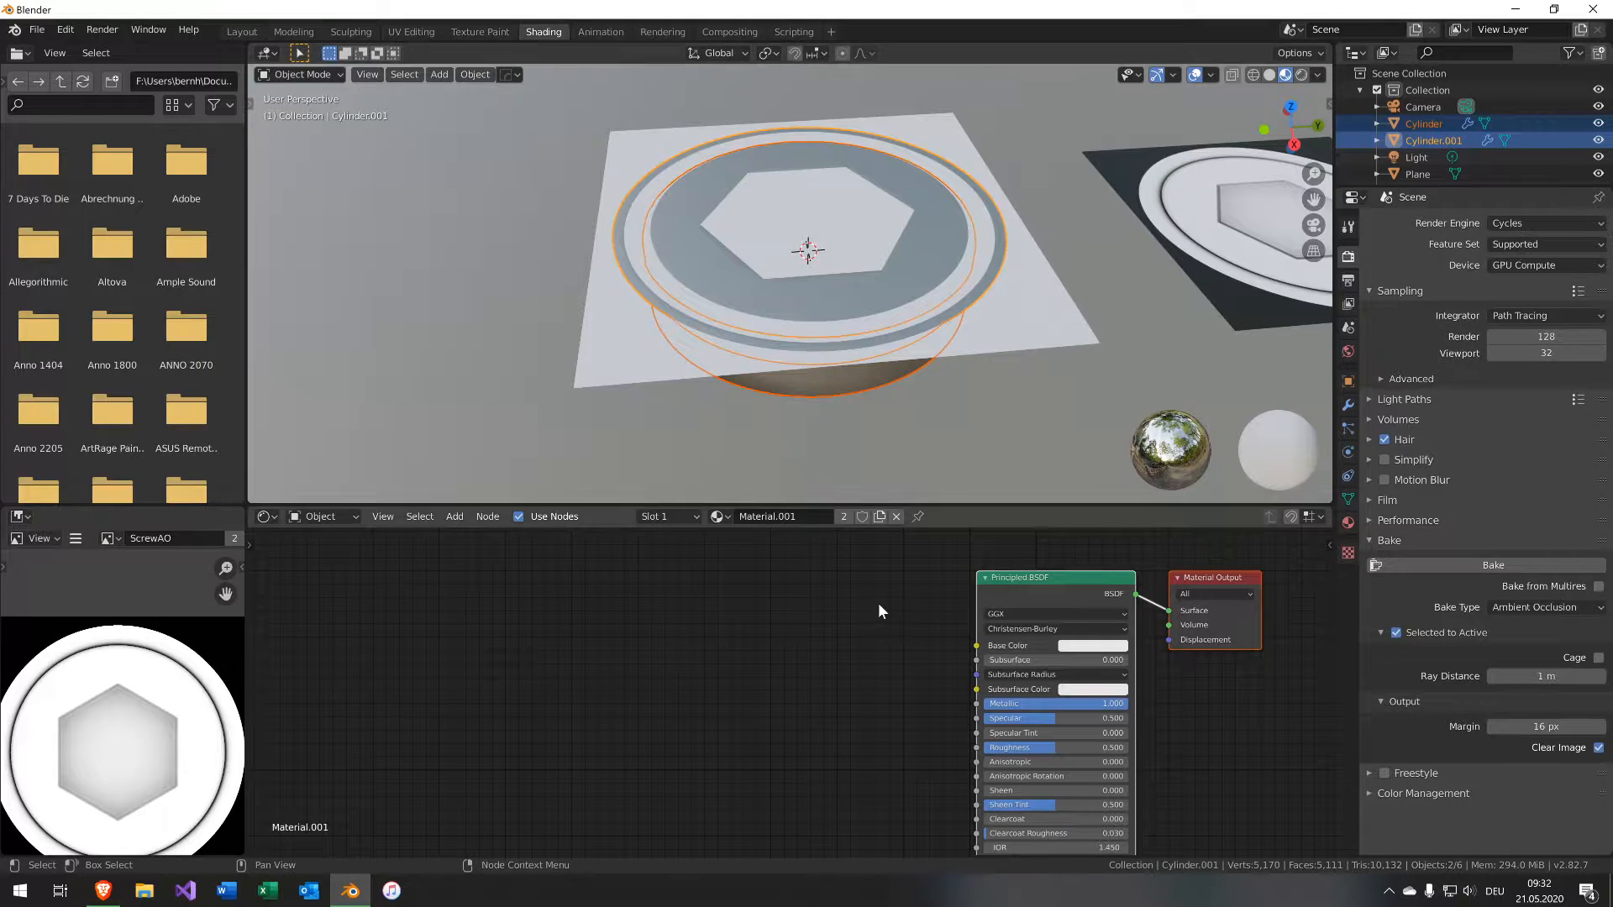
{"action": "middle_click_drag", "start_coordinate": [878, 602], "coordinate": [571, 704]}
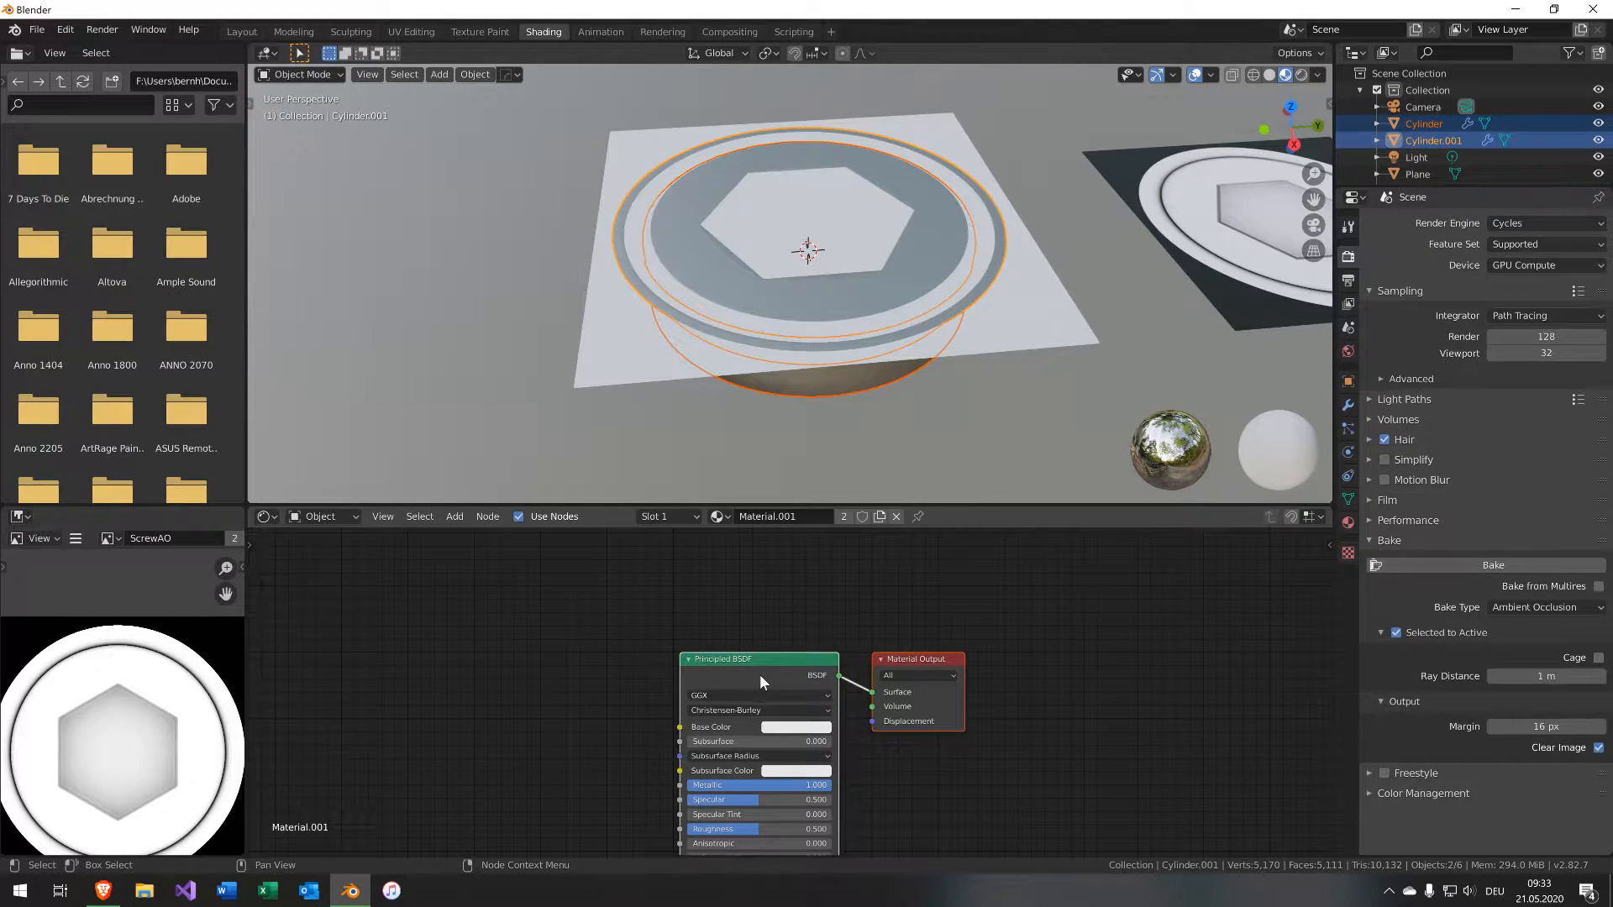
{"action": "scroll", "coordinate": [878, 362], "scroll_direction": "up", "scroll_amount": 3}
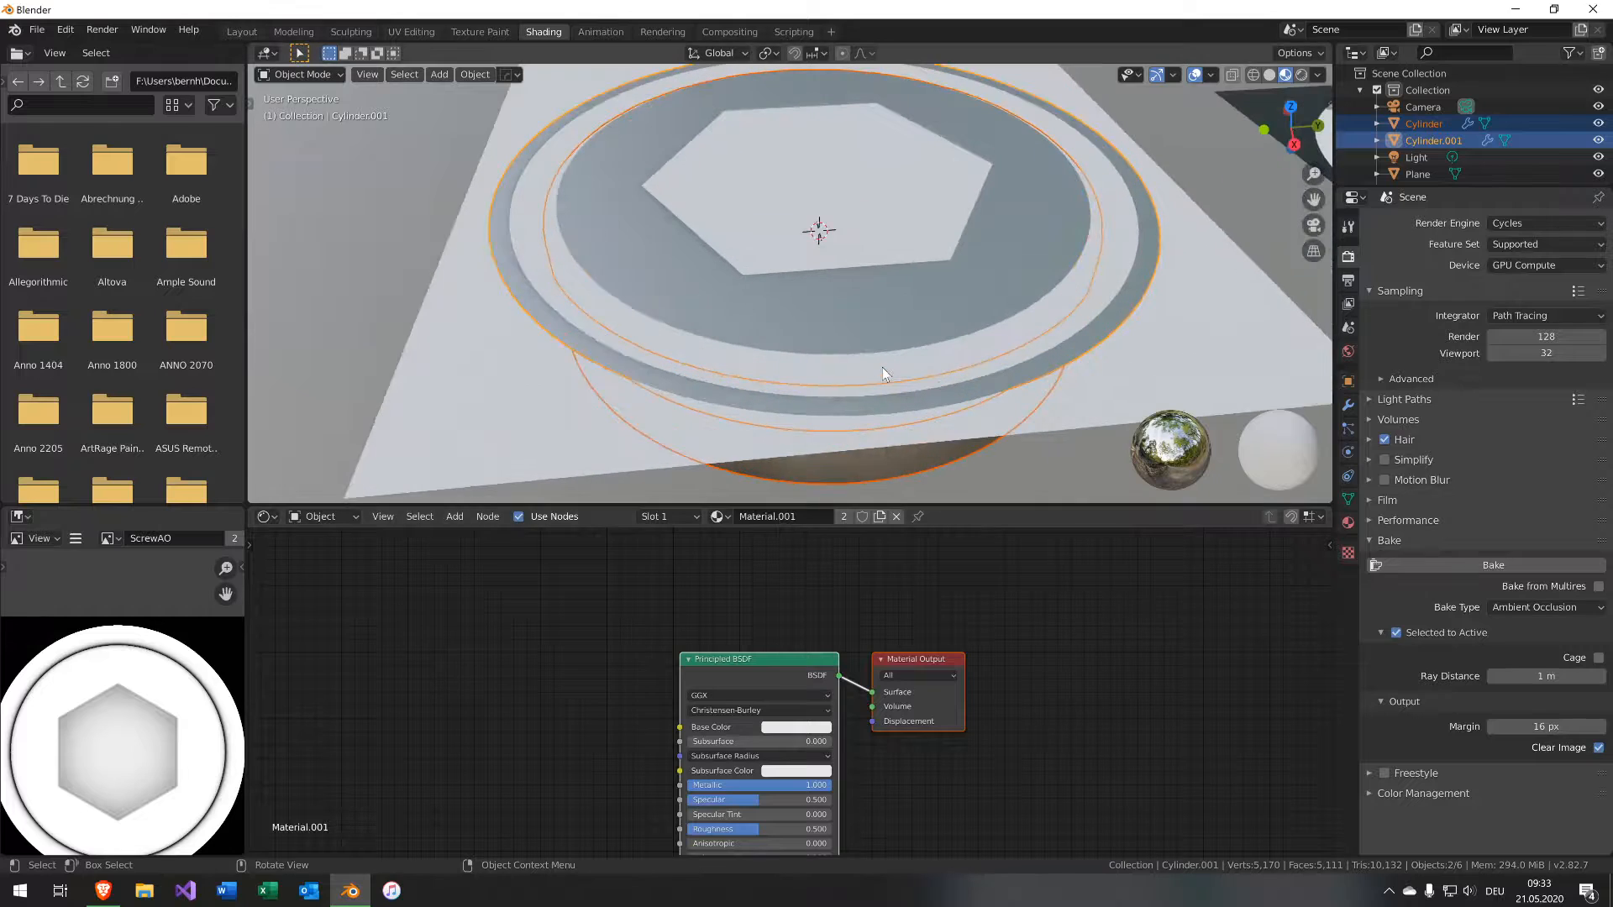
{"action": "middle_click_drag", "start_coordinate": [882, 366], "coordinate": [924, 366]}
{"action": "scroll", "coordinate": [897, 381], "scroll_direction": "down", "scroll_amount": 3}
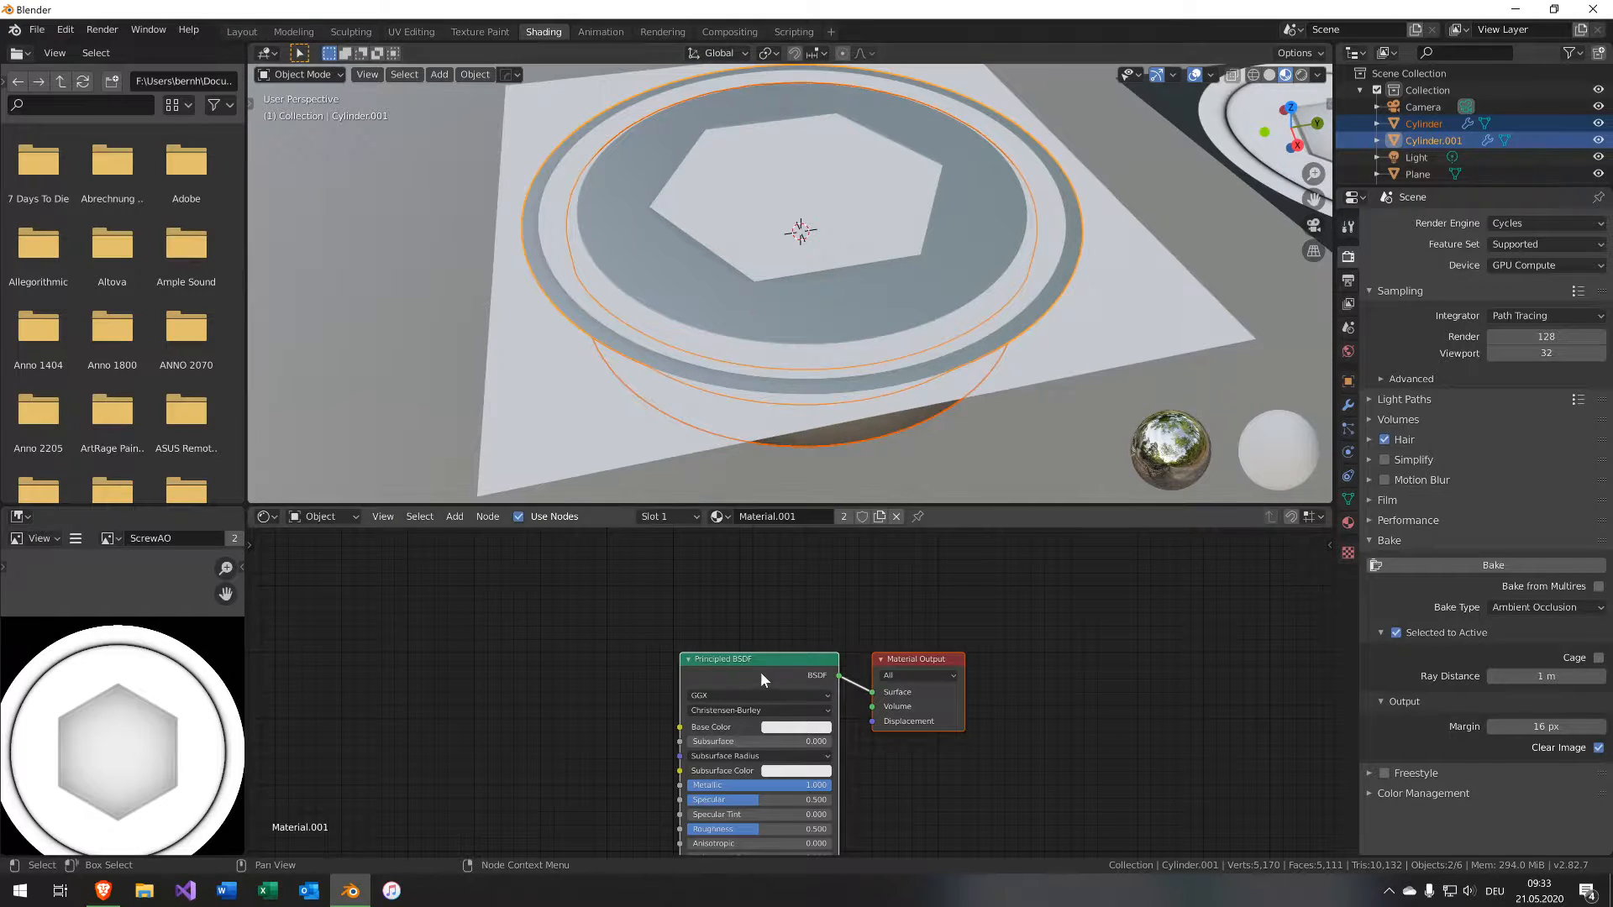
{"action": "key", "text": "x"}
Add an Emission shader to the cylinders' material and connect it to the Material Output surface.
{"action": "key", "text": "shift+a"}
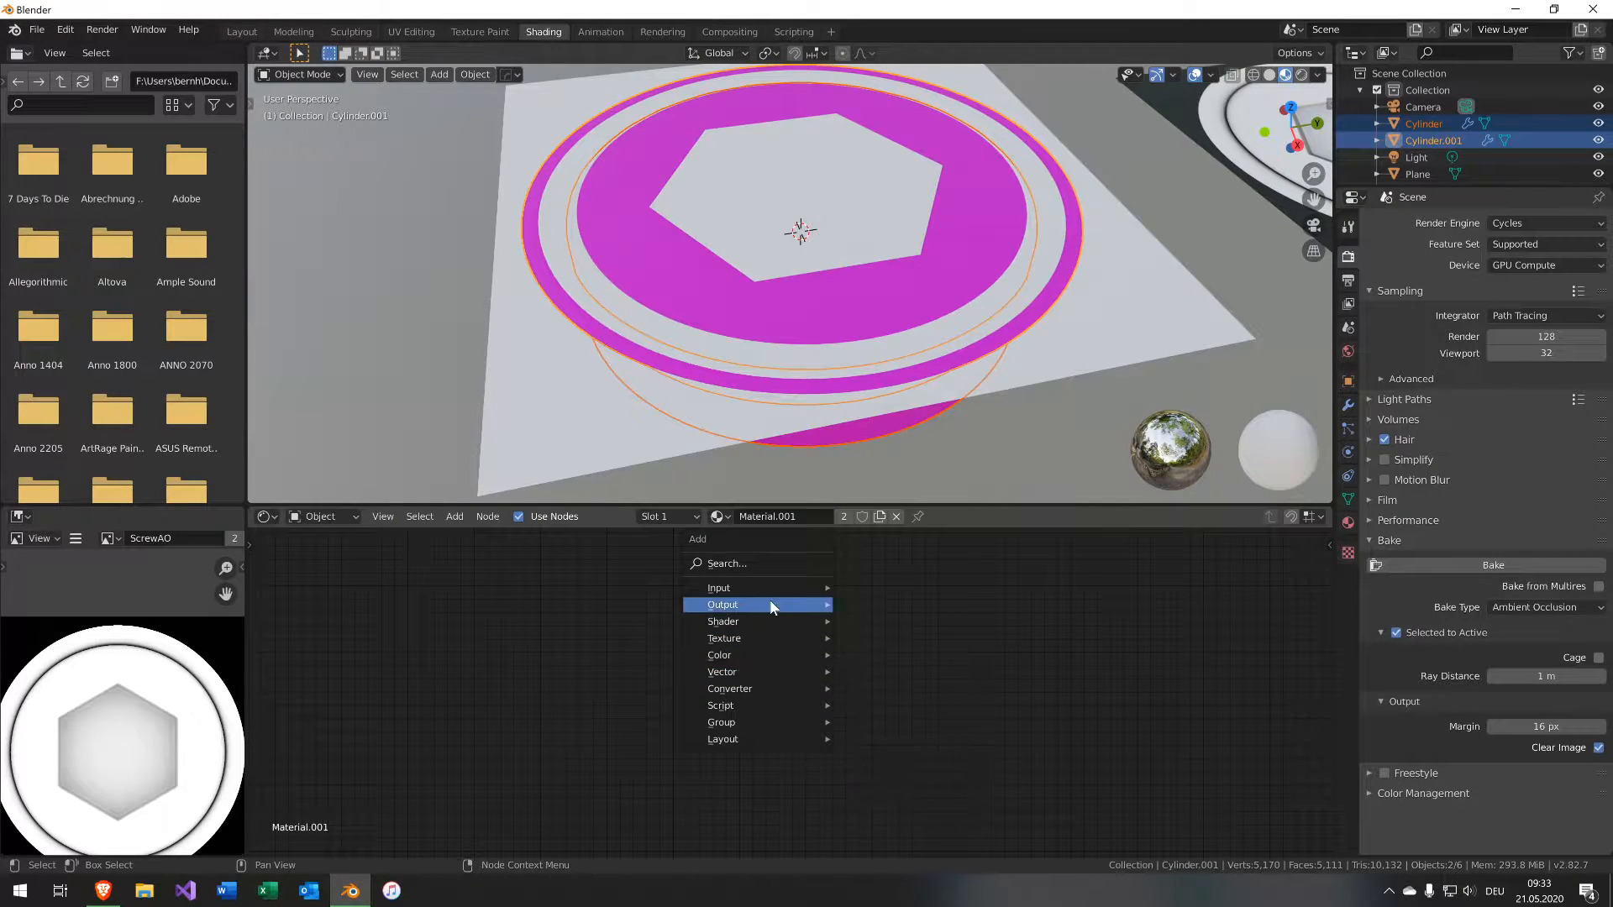
{"action": "mouse_move", "coordinate": [828, 605]}
{"action": "left_click", "coordinate": [893, 640]}
{"action": "left_click", "coordinate": [870, 622]}
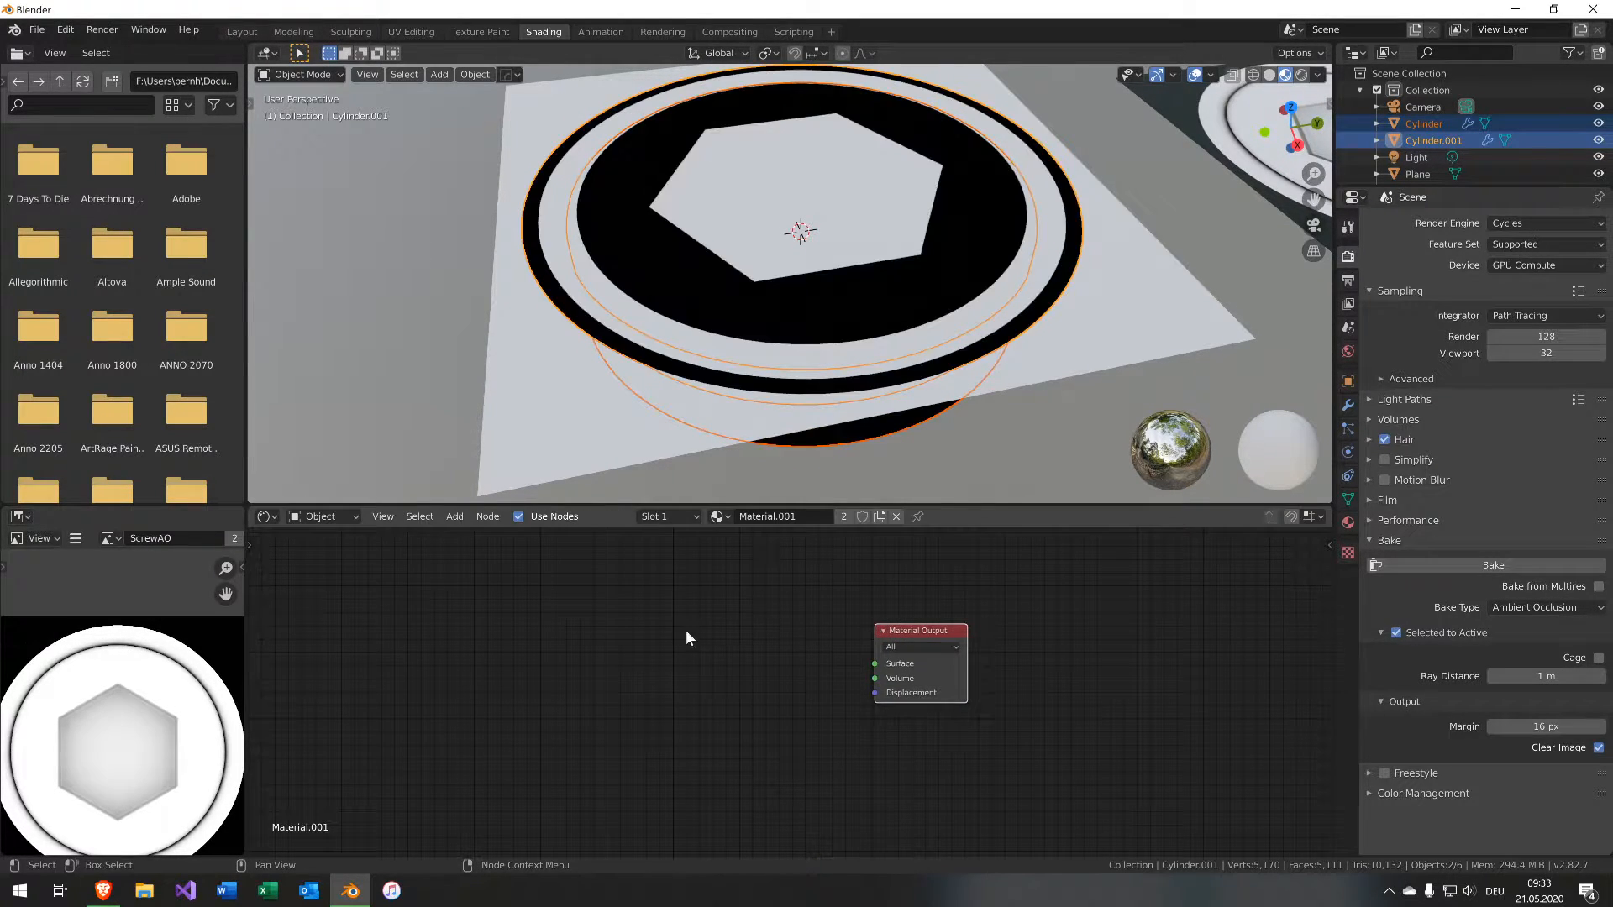
{"action": "key", "text": "shift+a"}
{"action": "mouse_move", "coordinate": [790, 643]}
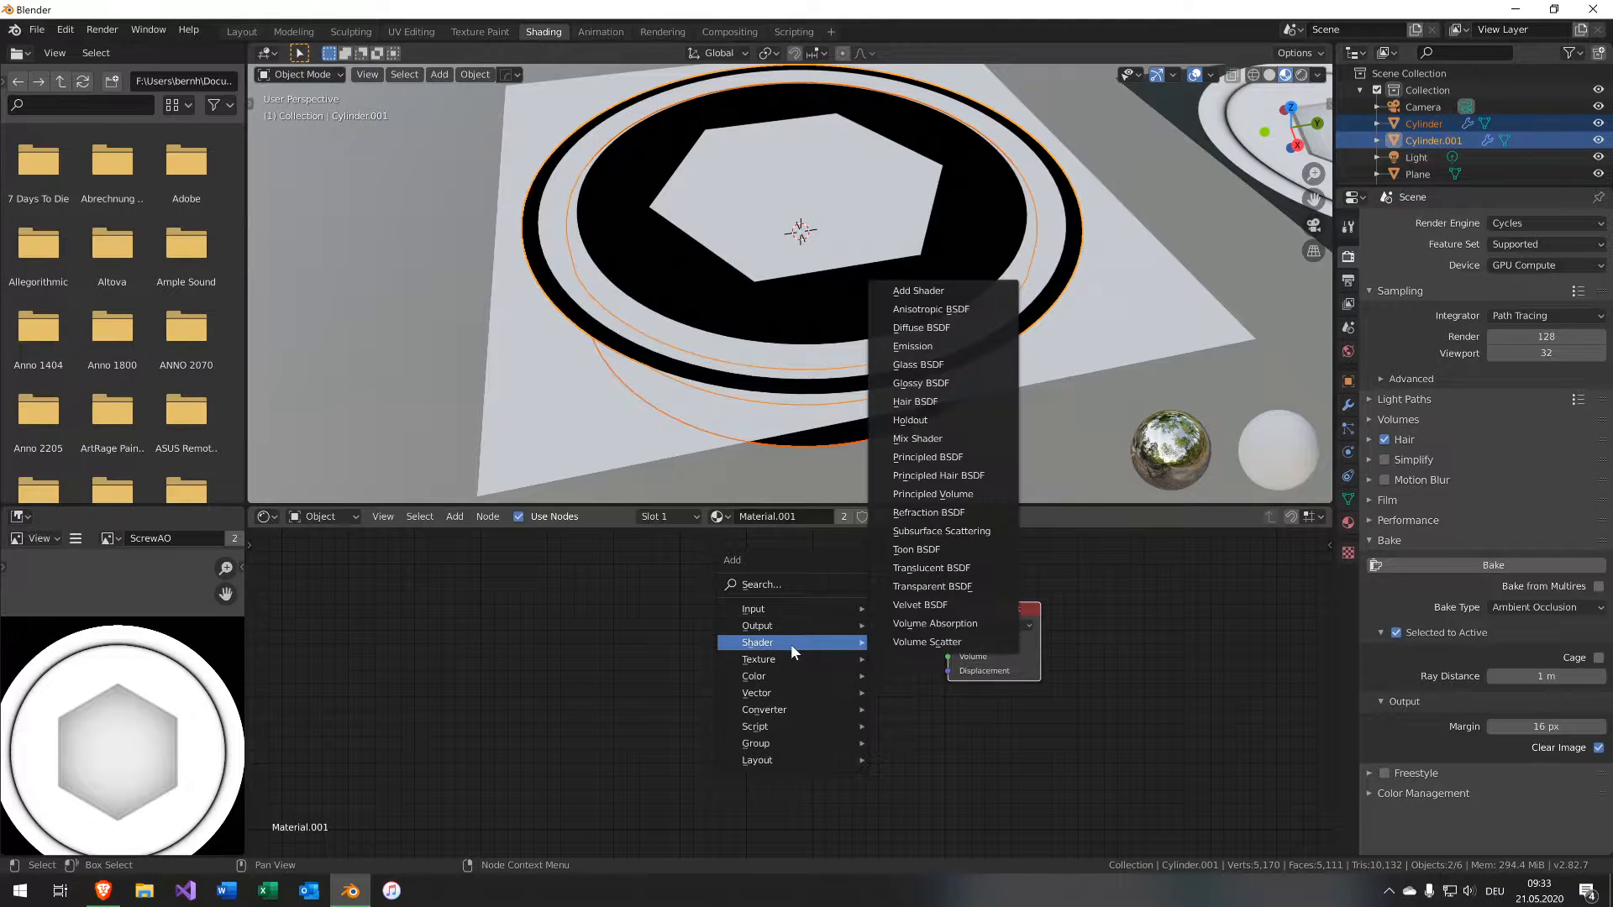
{"action": "left_click", "coordinate": [912, 346]}
{"action": "left_click", "coordinate": [831, 643]}
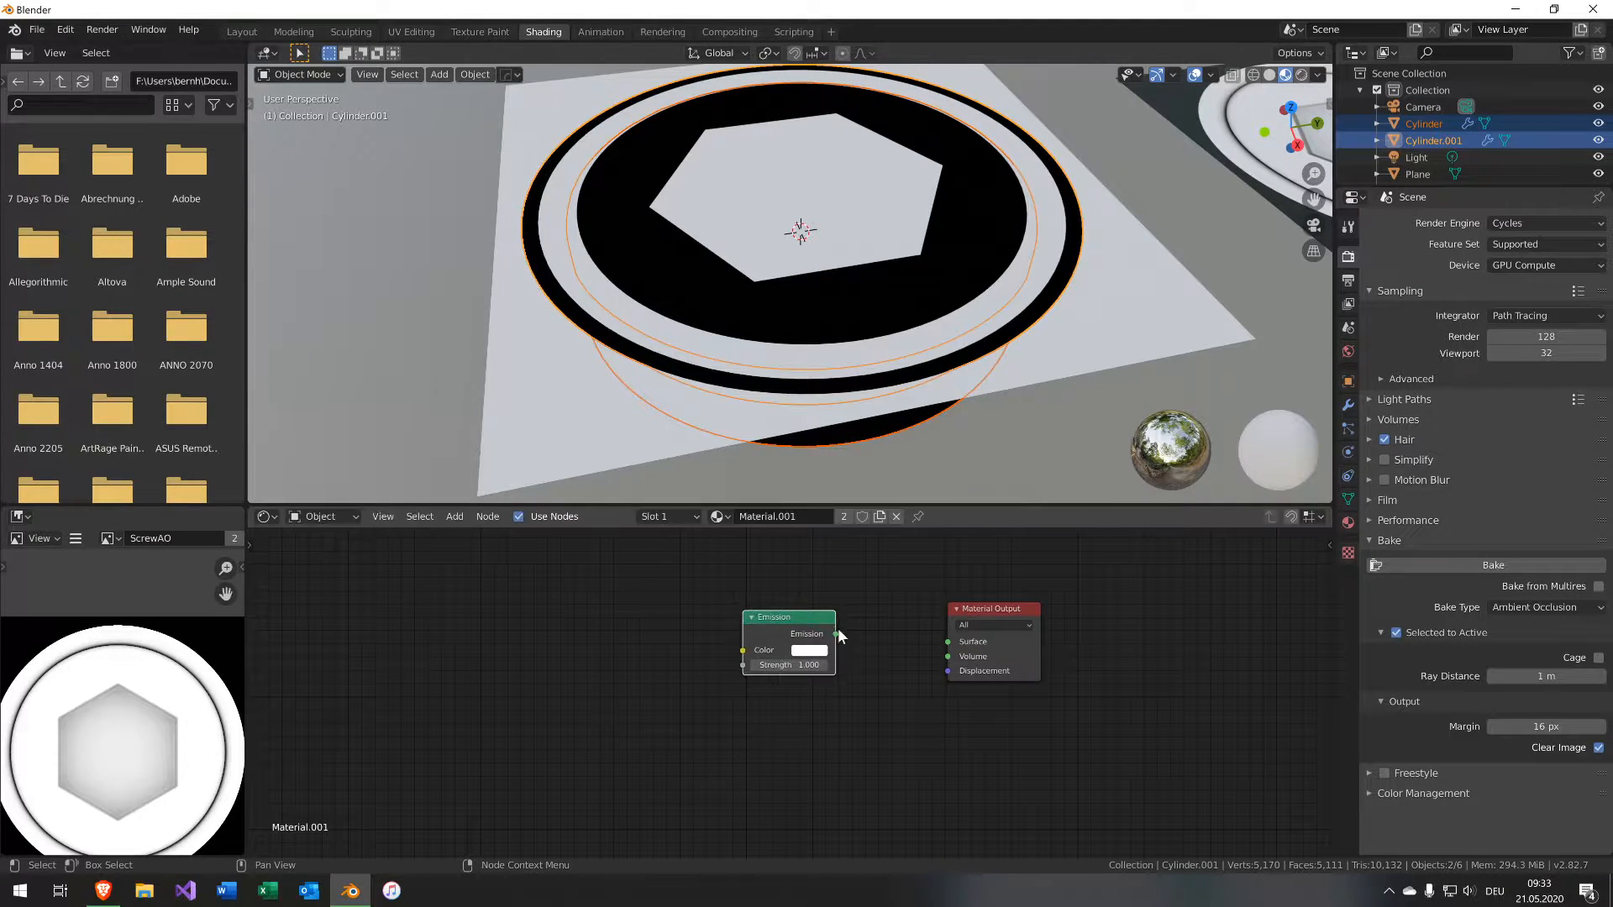
{"action": "left_click_drag", "start_coordinate": [836, 634], "coordinate": [949, 643]}
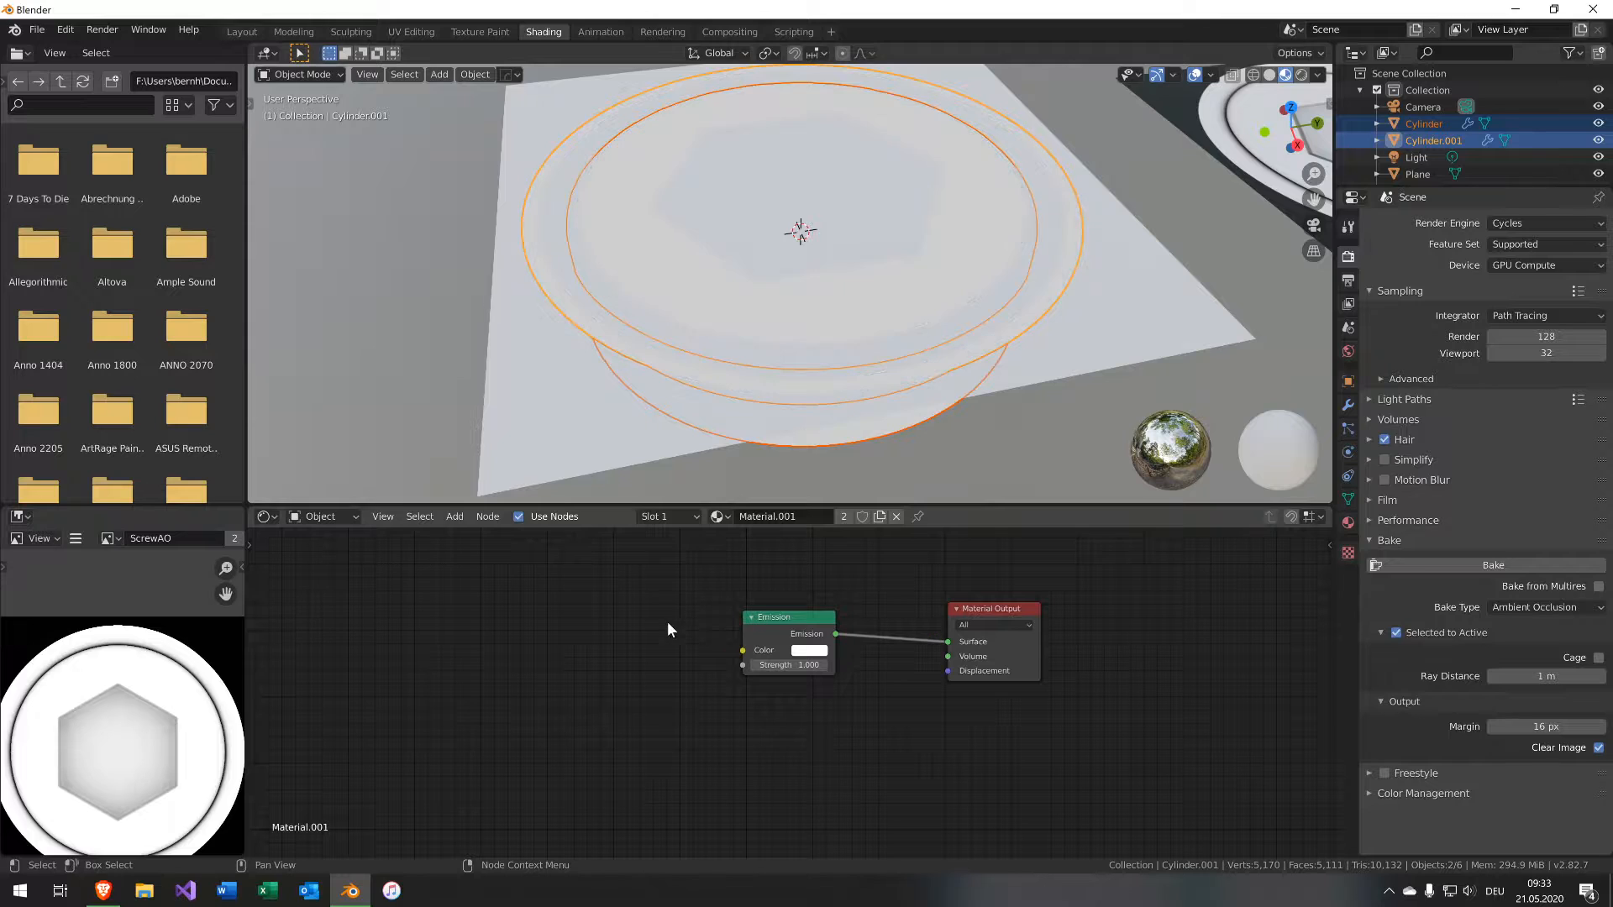
Give the baked plane's texture node a new 2048 px Non-Color image named ScrewMask and set the bake type to Emit.
{"action": "left_click", "coordinate": [1126, 336]}
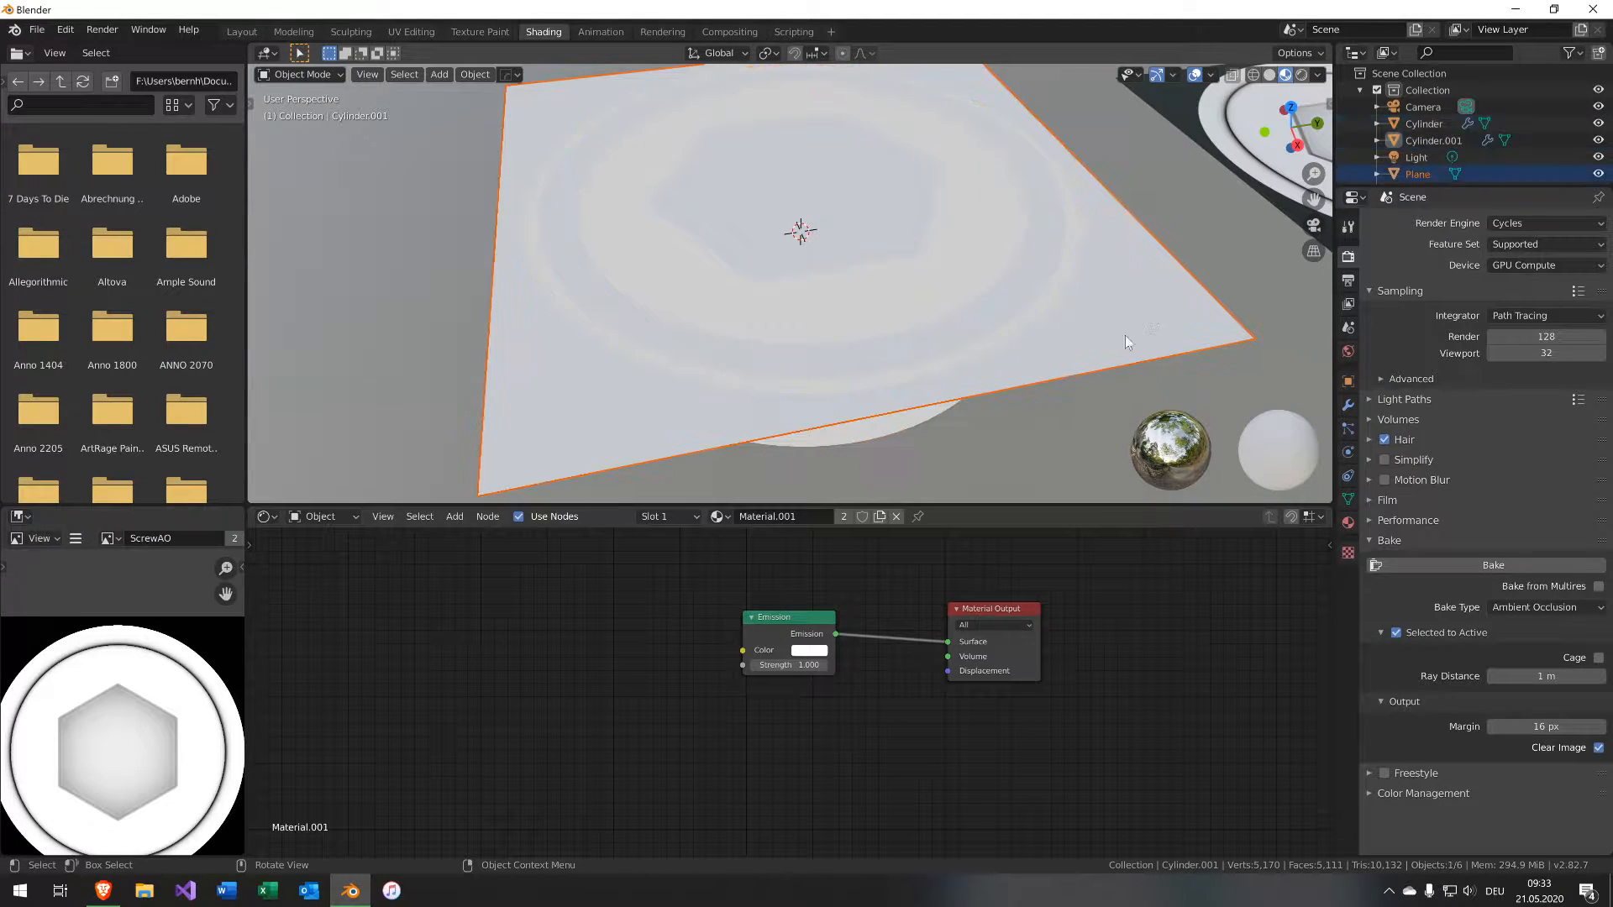
{"action": "left_click", "coordinate": [1062, 333]}
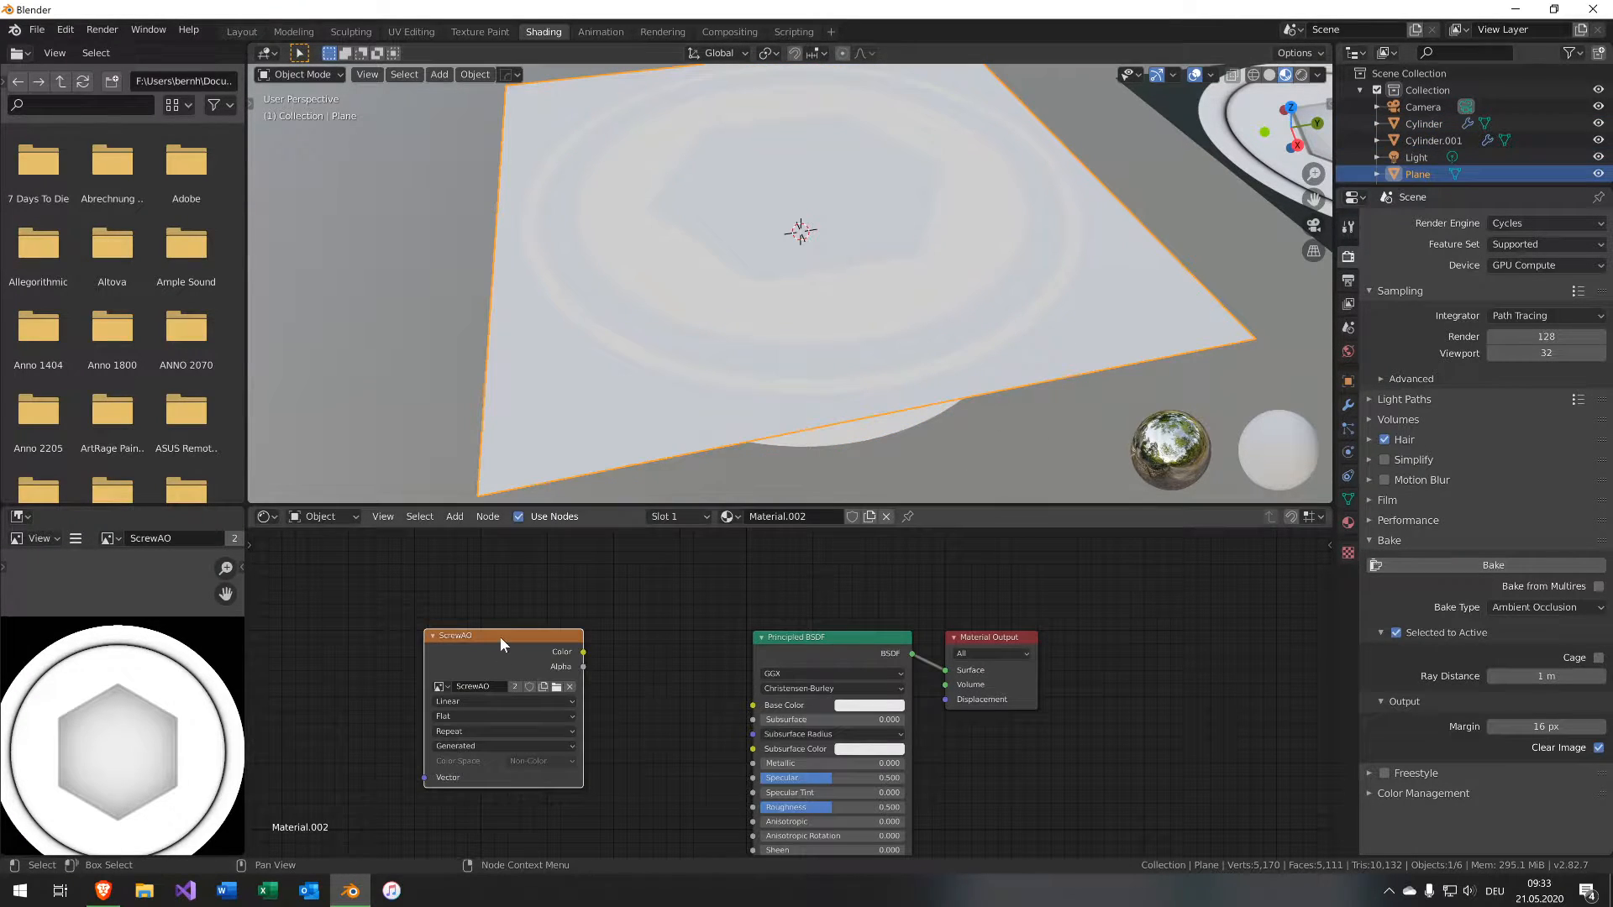
{"action": "left_click", "coordinate": [573, 687]}
{"action": "left_click", "coordinate": [491, 691]}
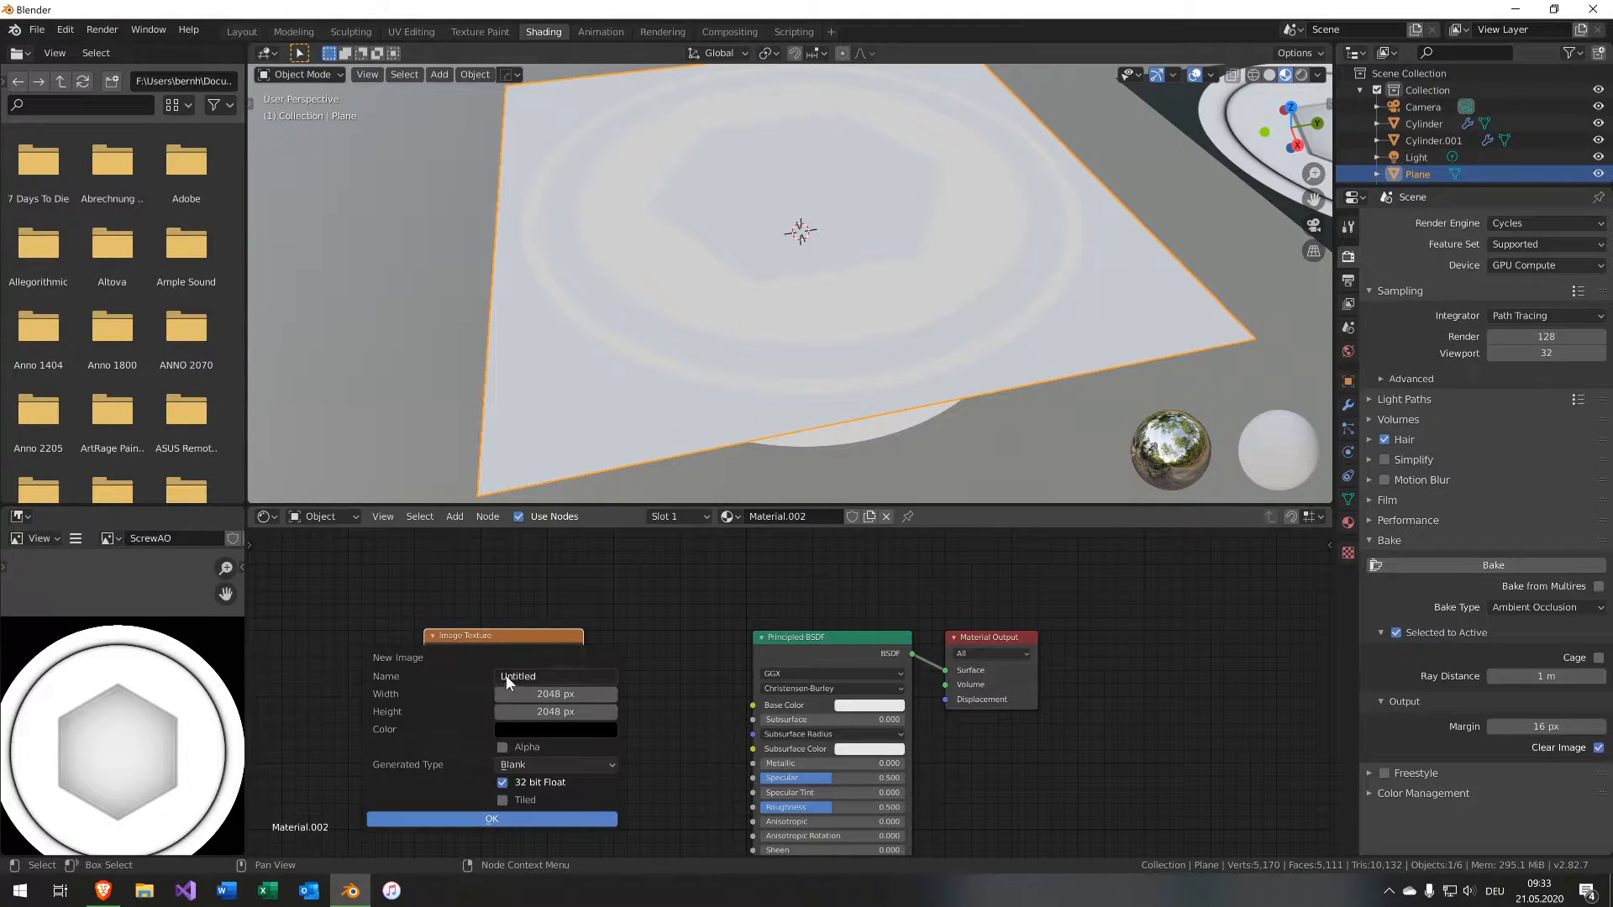
{"action": "type", "text": "Scre"}
{"action": "type", "text": "wAlpha"}
{"action": "type", "text": "Mask"}
{"action": "key", "text": "Return"}
{"action": "left_click", "coordinate": [498, 819]}
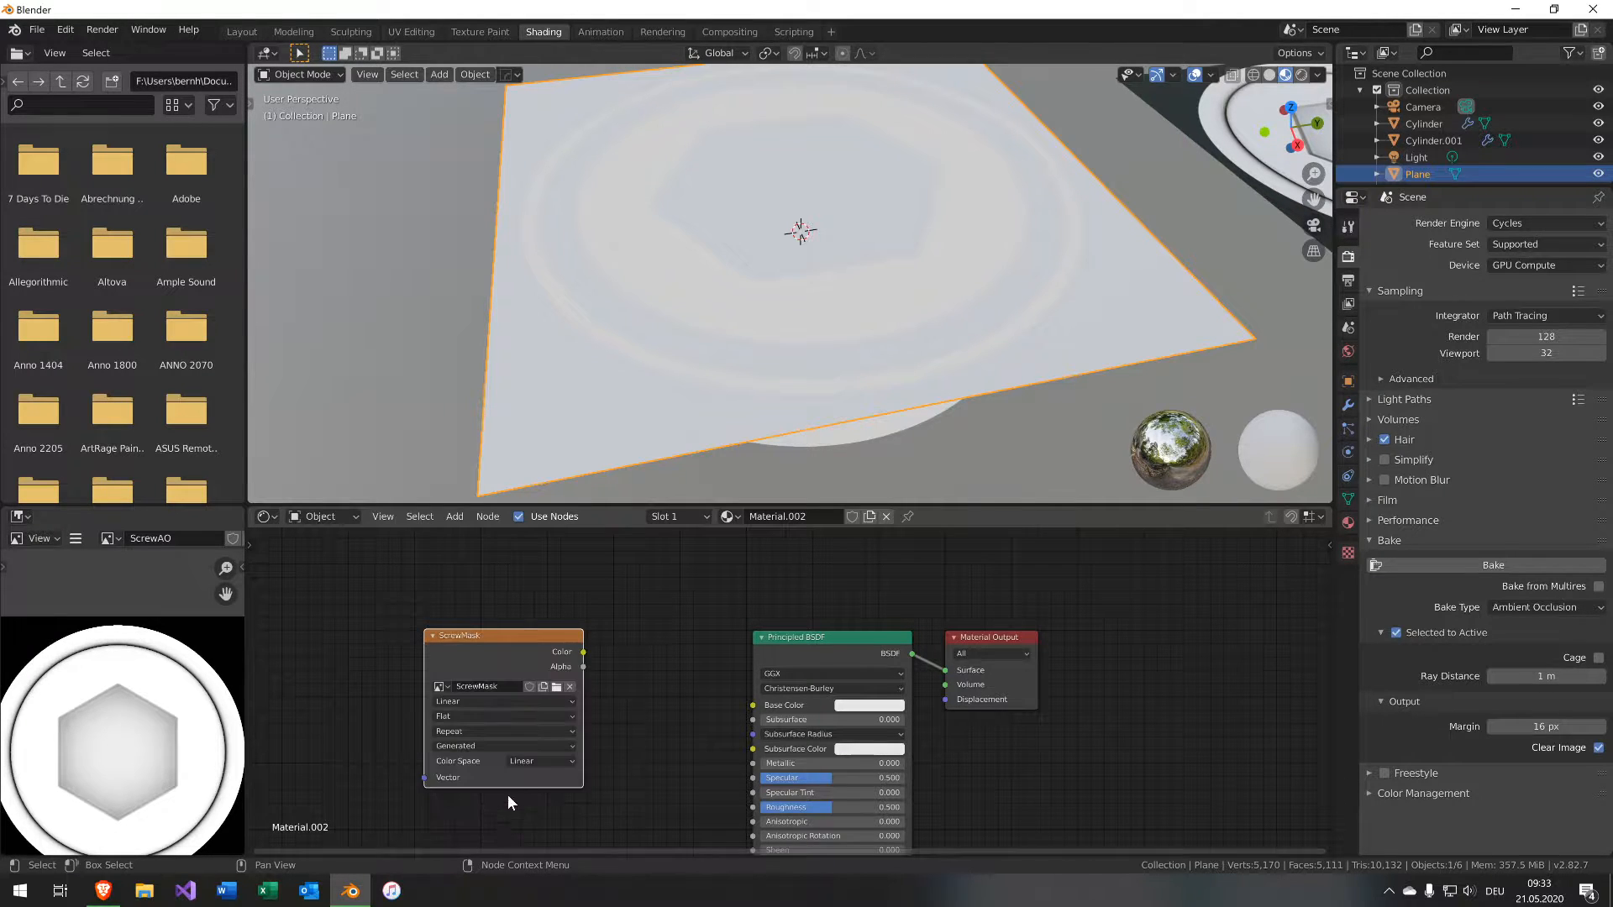
{"action": "left_click", "coordinate": [521, 761]}
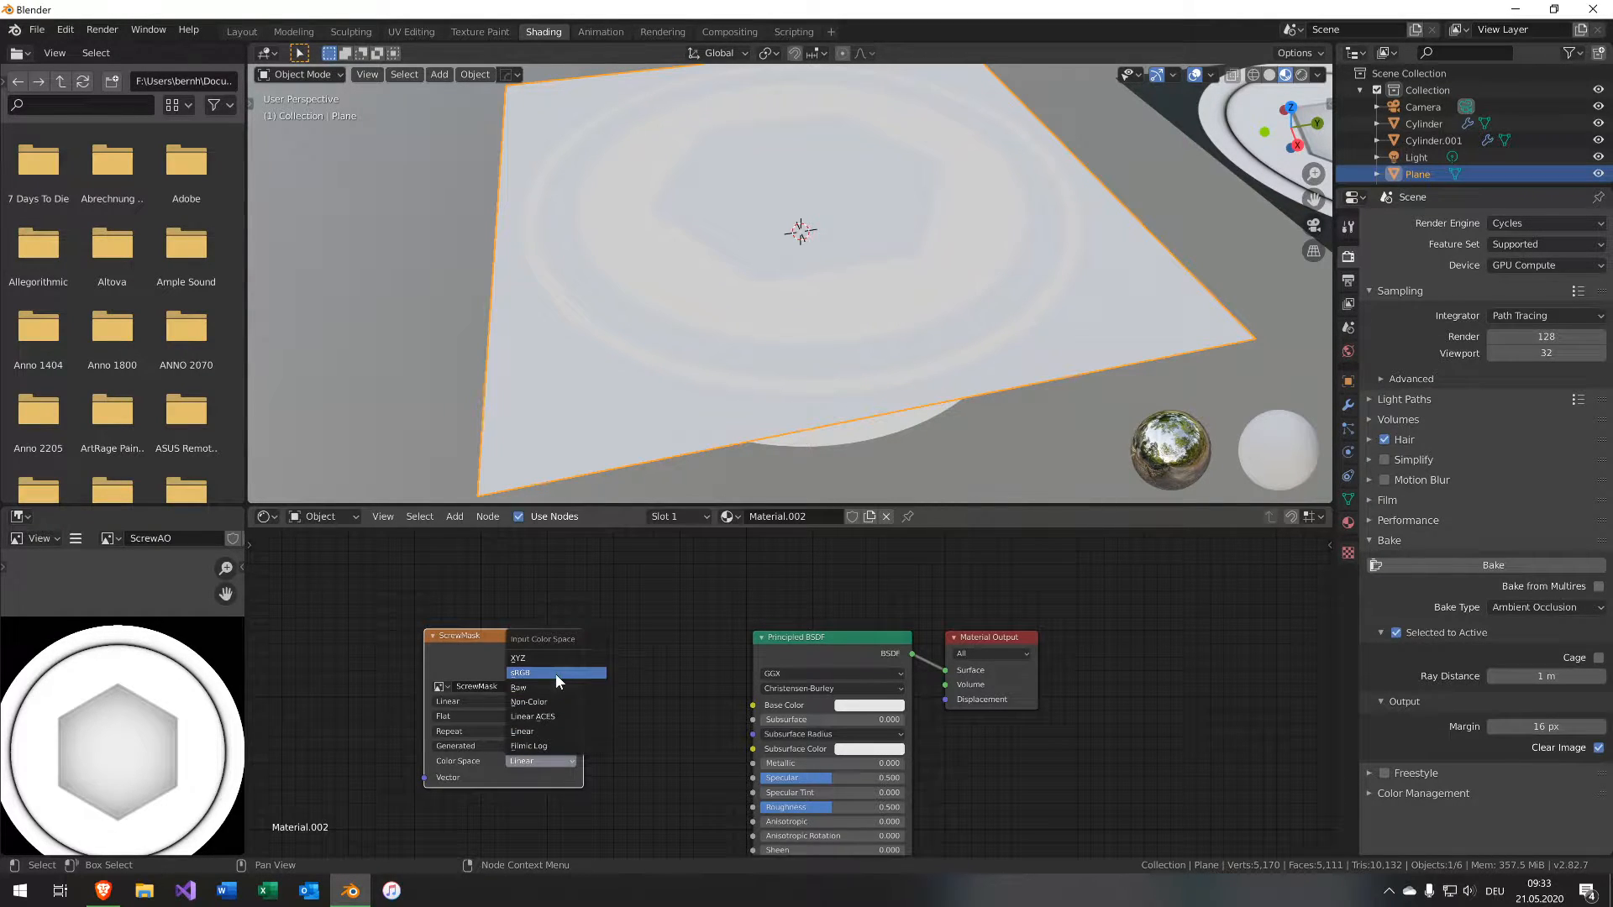
{"action": "left_click", "coordinate": [538, 702]}
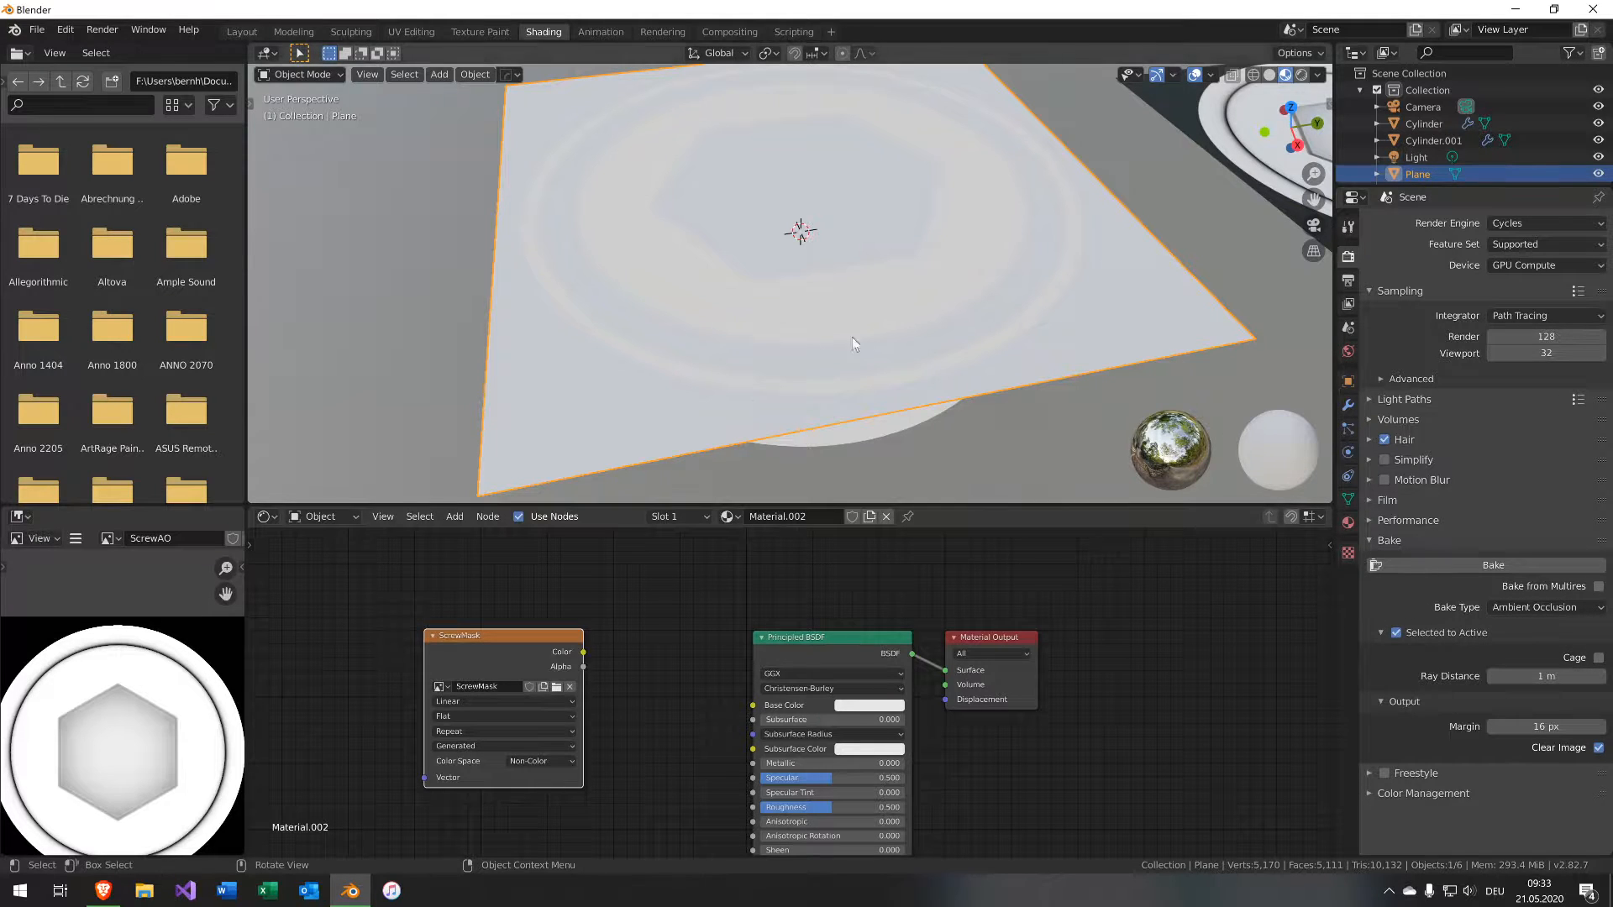
{"action": "left_click", "coordinate": [1522, 606]}
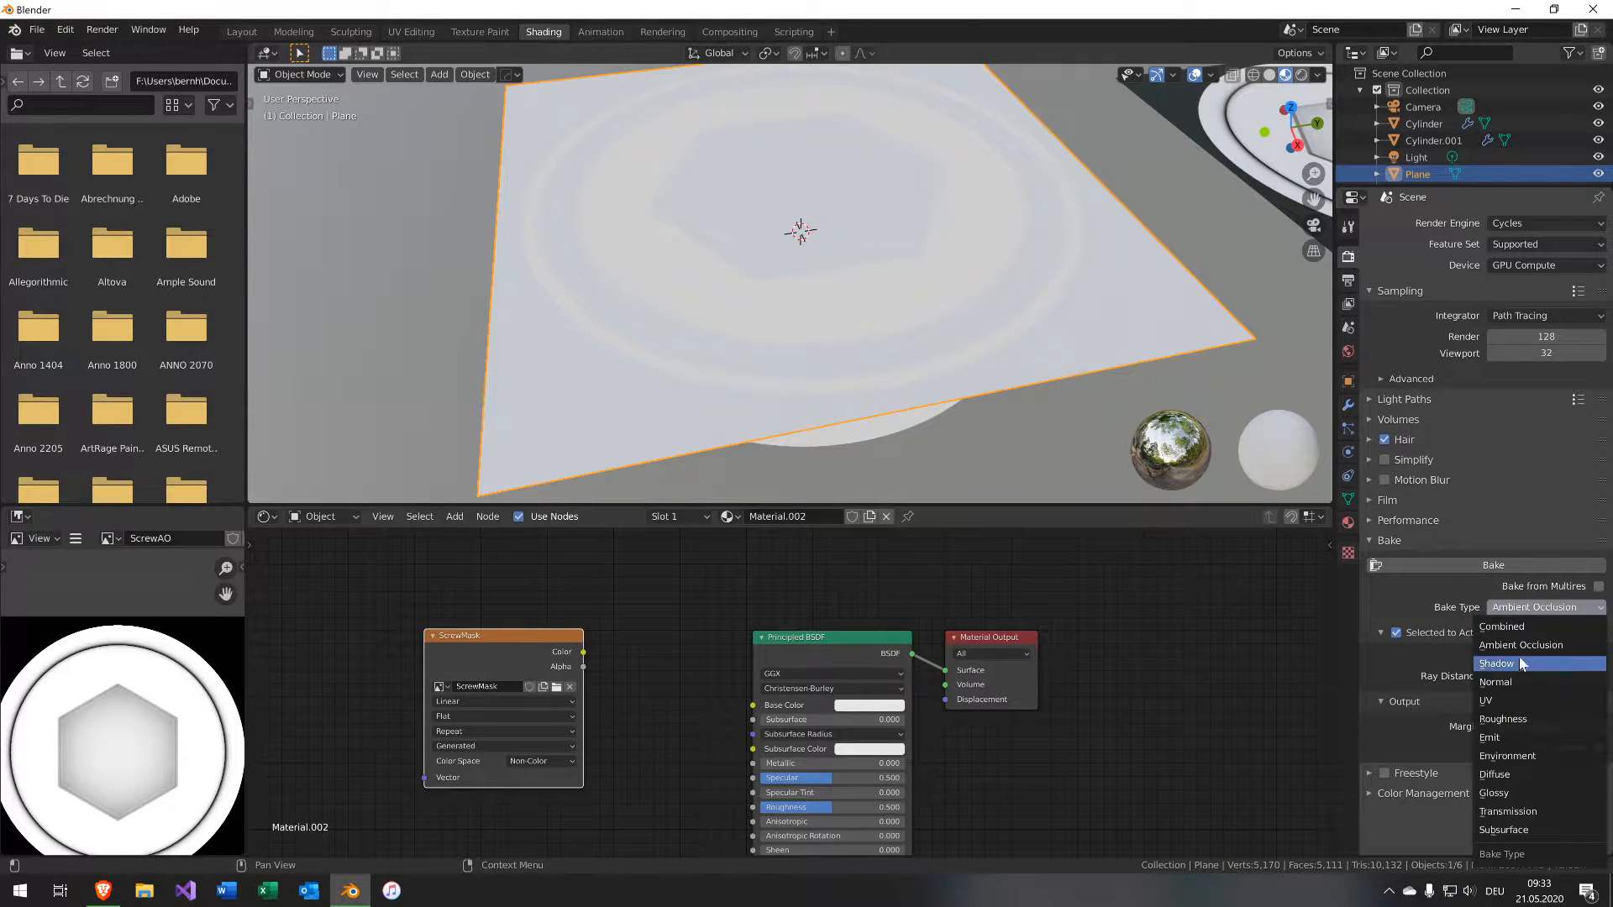
{"action": "left_click", "coordinate": [1522, 739]}
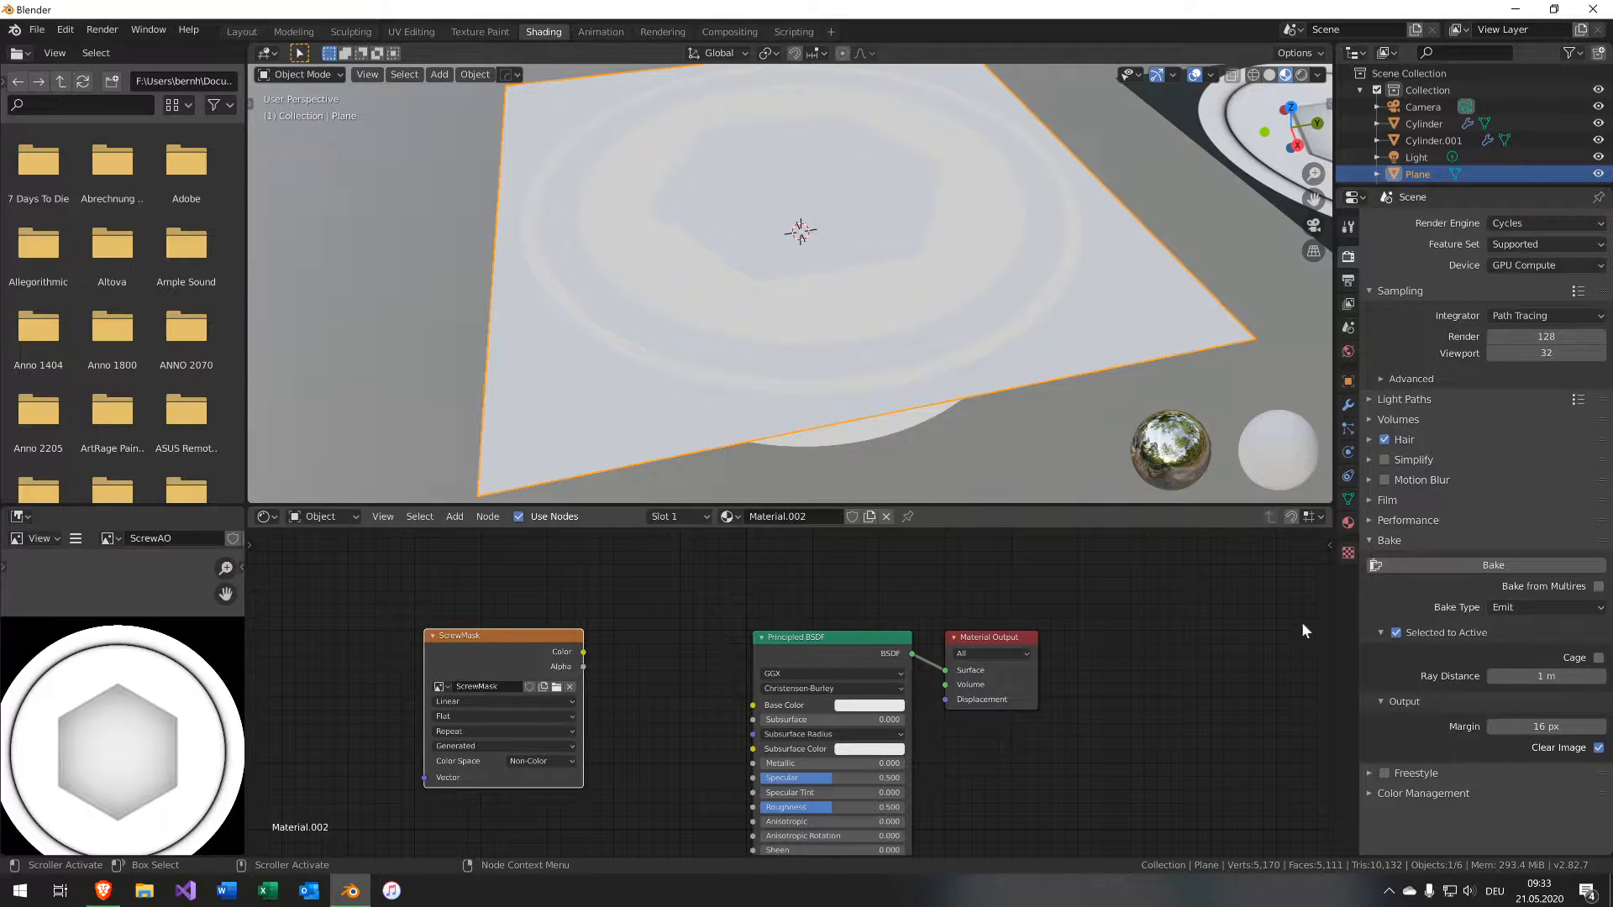
Select both cylinders together with the plane as active and bake the emission mask onto the plane.
{"action": "left_click", "coordinate": [1470, 563]}
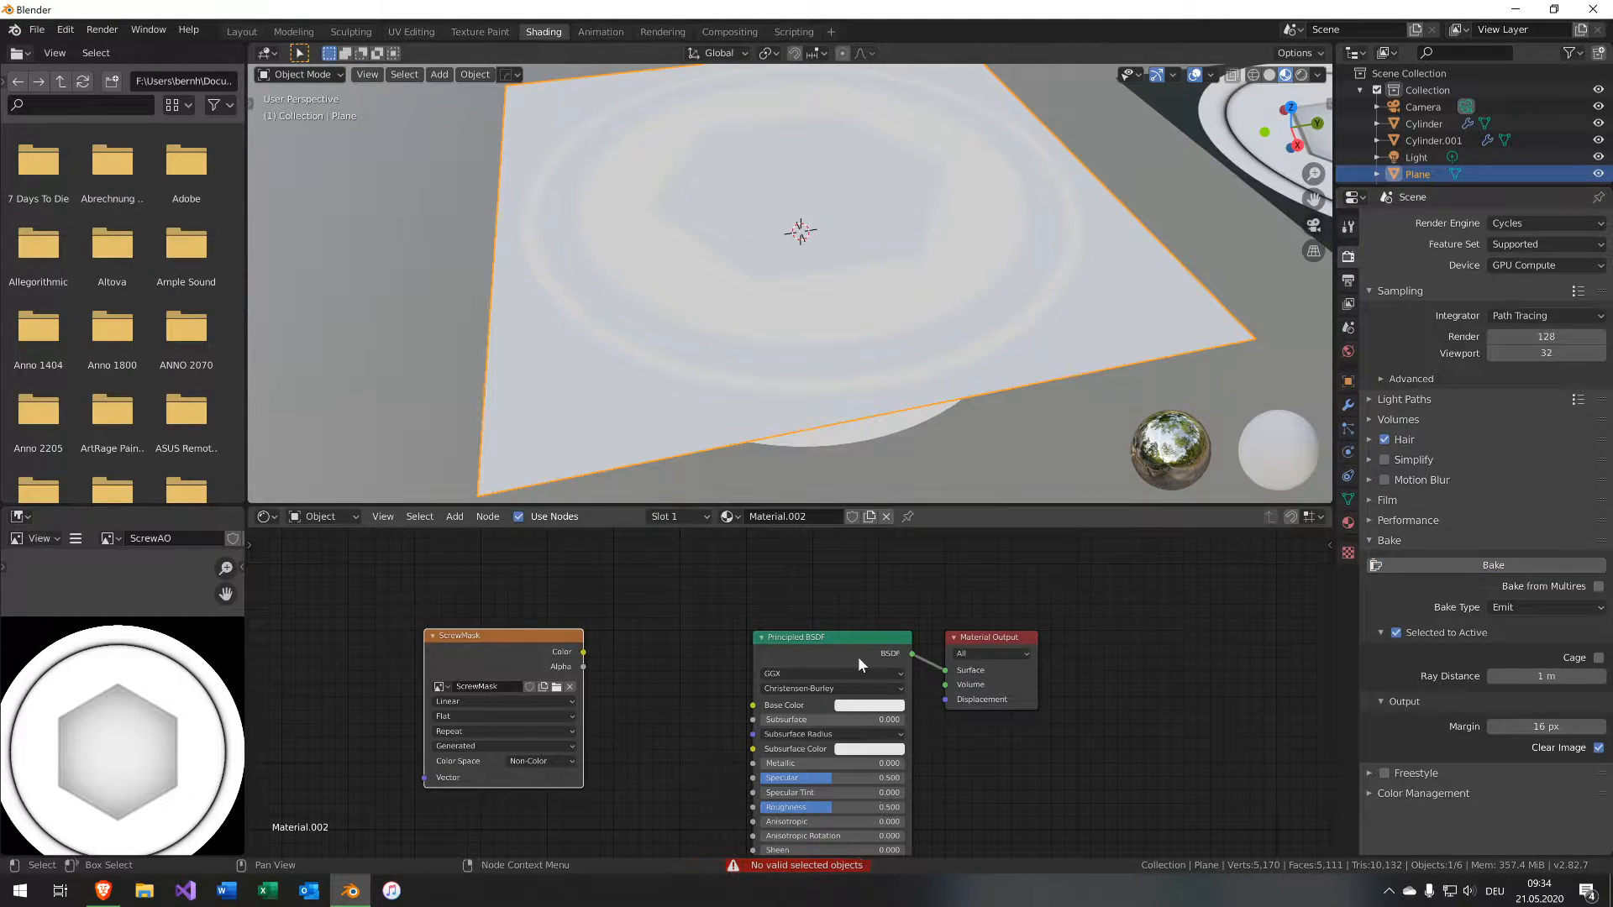
{"action": "left_click", "coordinate": [965, 314]}
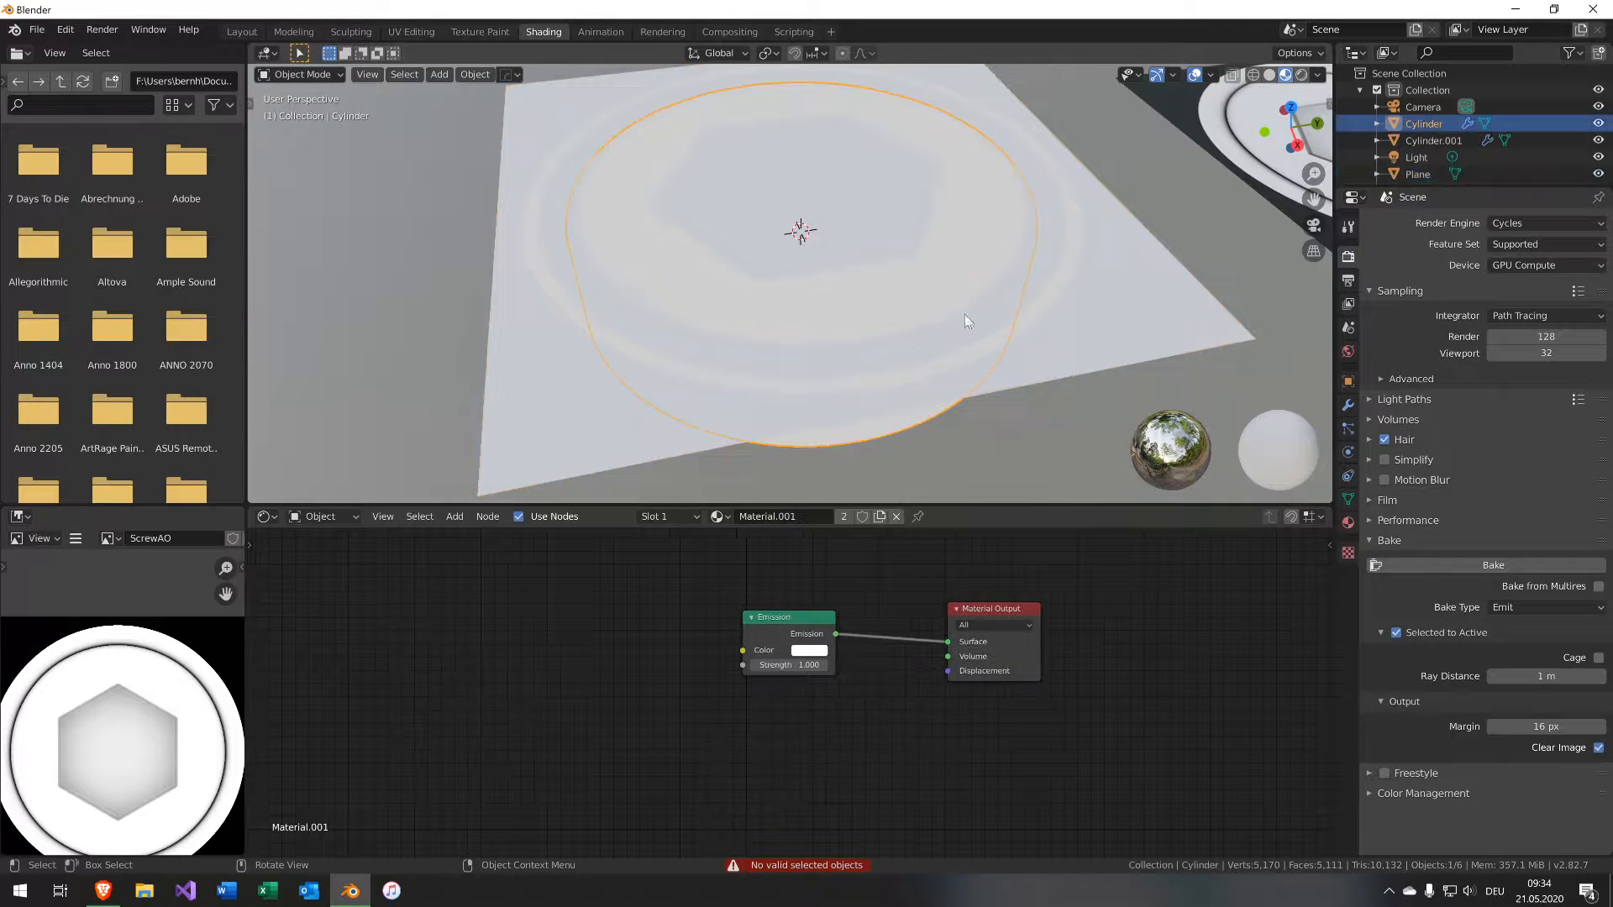
{"action": "left_click", "coordinate": [1015, 314], "text": "shift"}
{"action": "left_click", "coordinate": [1033, 310], "text": "shift"}
{"action": "left_click", "coordinate": [1131, 310], "text": "shift"}
{"action": "left_click", "coordinate": [1423, 571]}
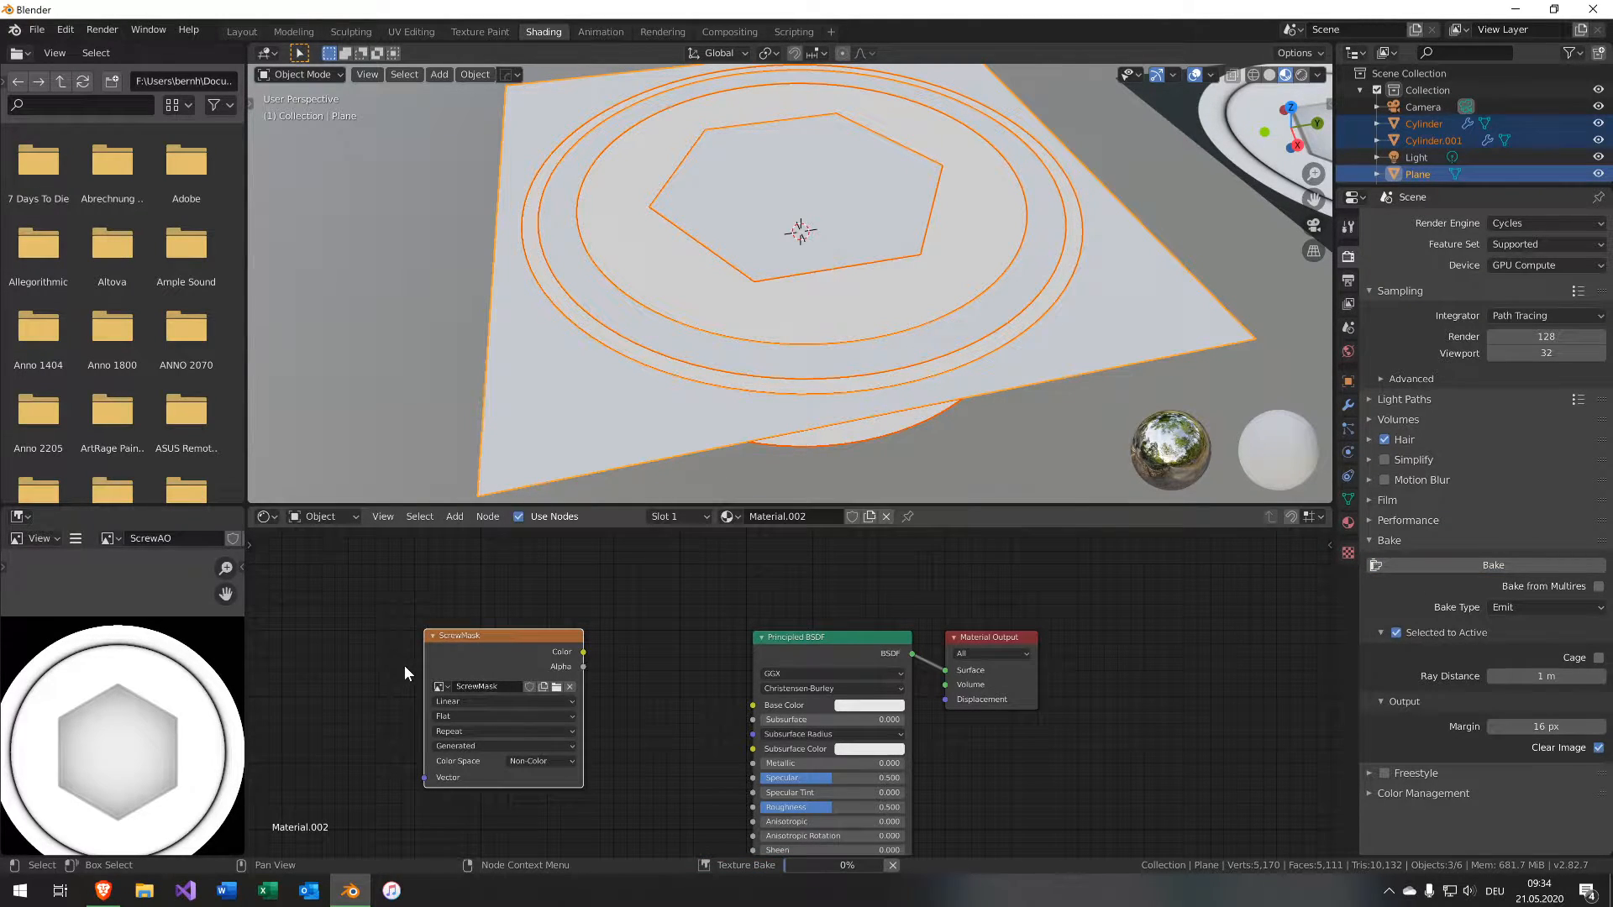
Display the baked ScrewMask image in the image editor and frame it.
{"action": "left_click", "coordinate": [110, 539]}
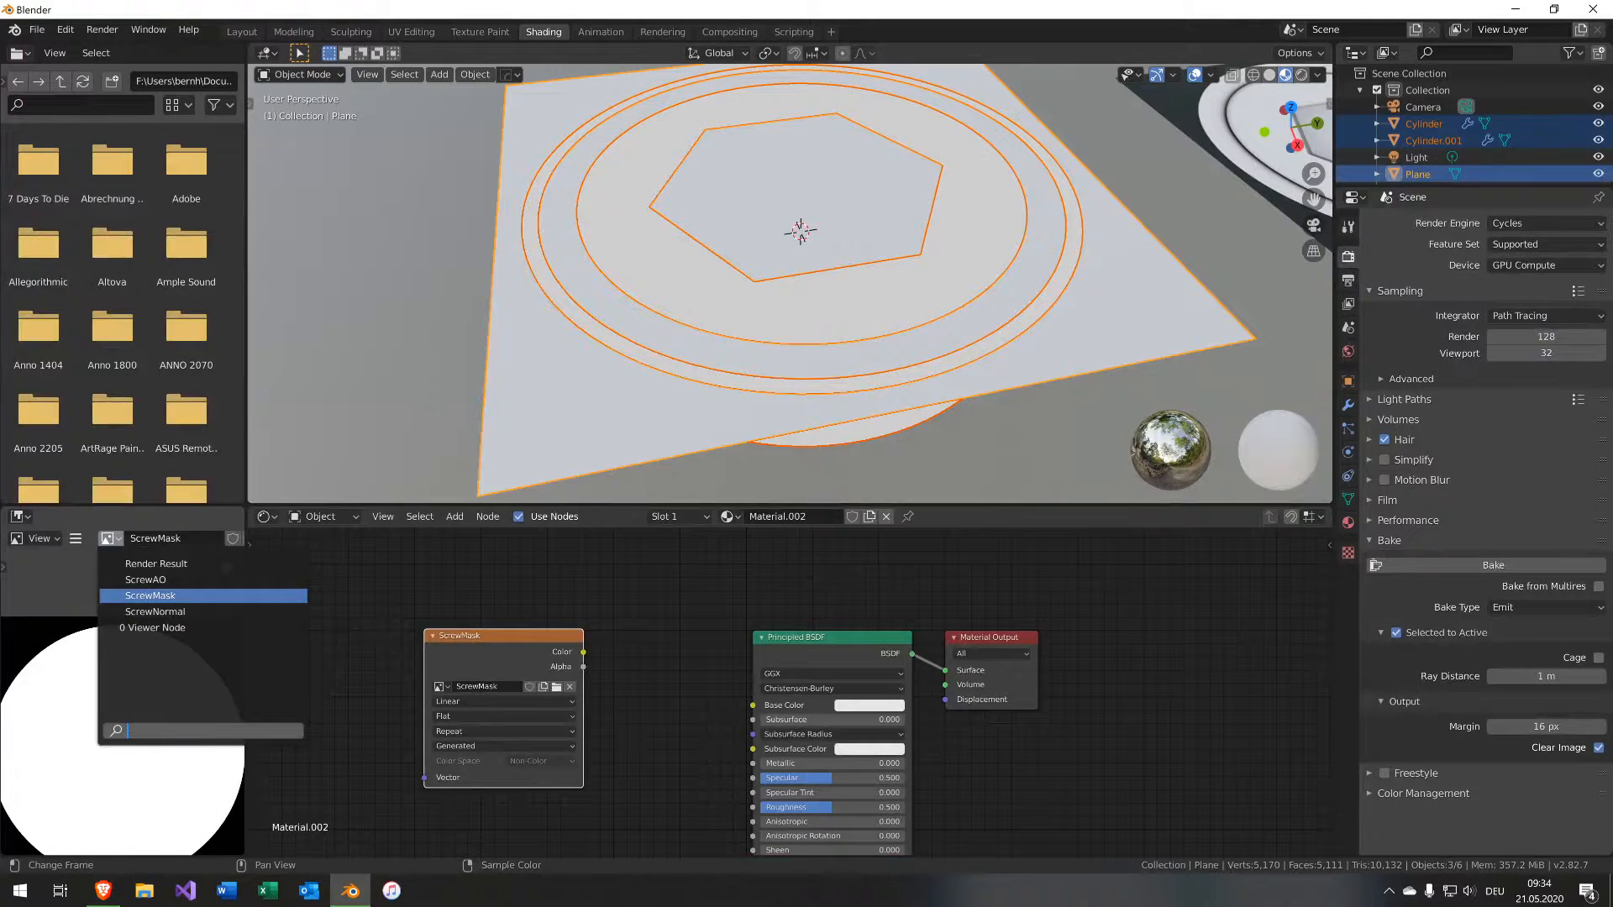
{"action": "left_click", "coordinate": [130, 598]}
{"action": "middle_click_drag", "start_coordinate": [116, 786], "coordinate": [143, 719]}
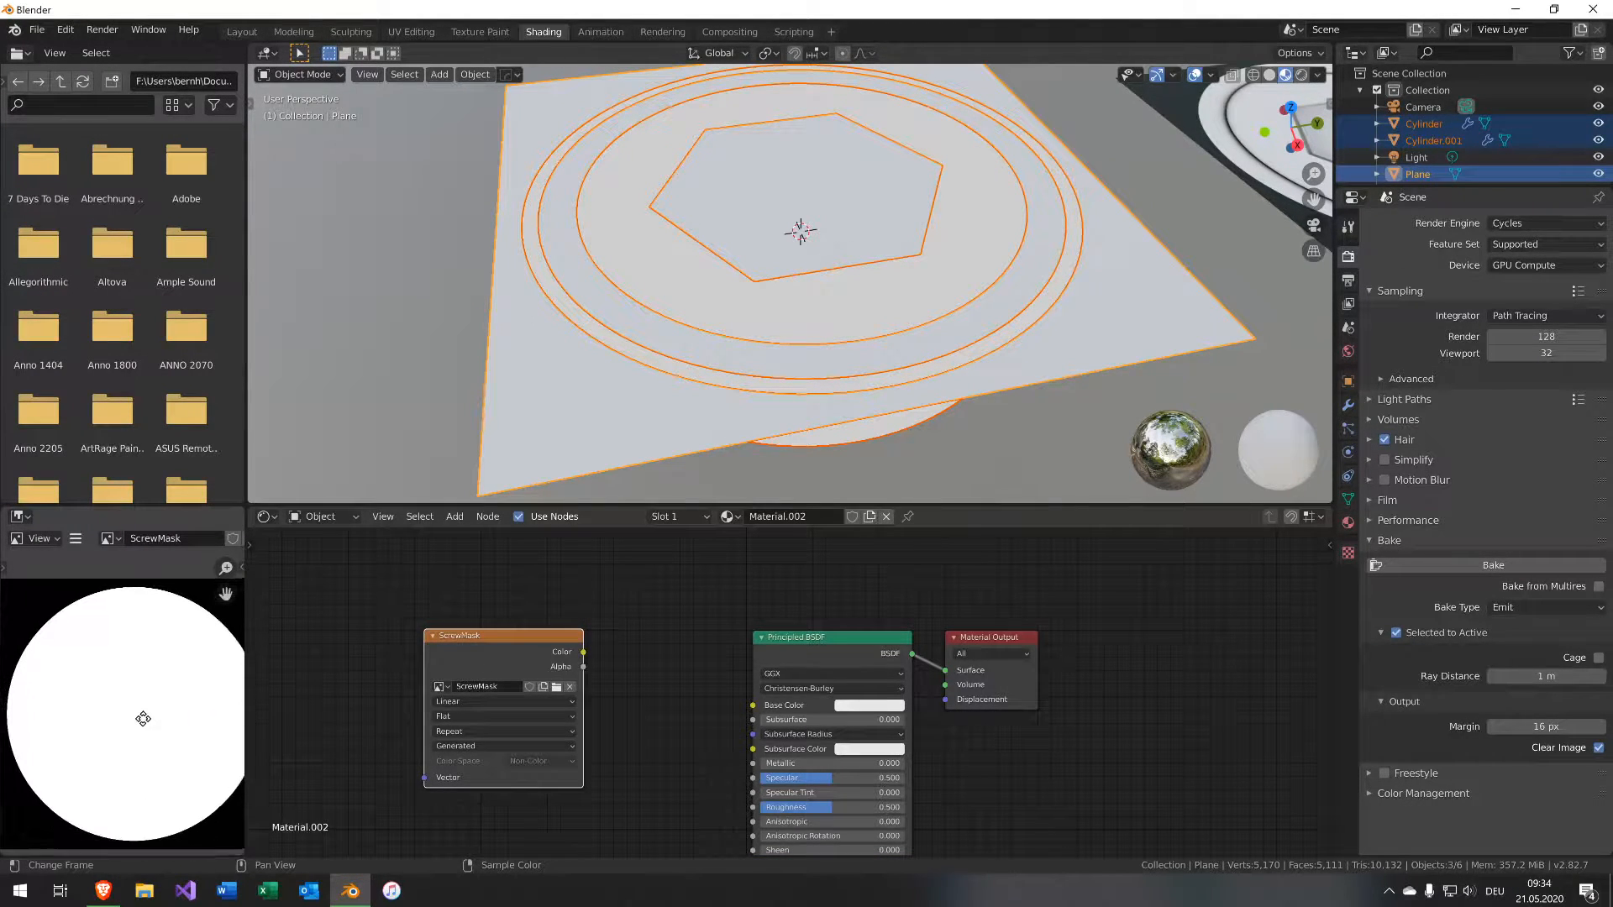
{"action": "scroll", "coordinate": [143, 719], "scroll_direction": "down", "scroll_amount": 2}
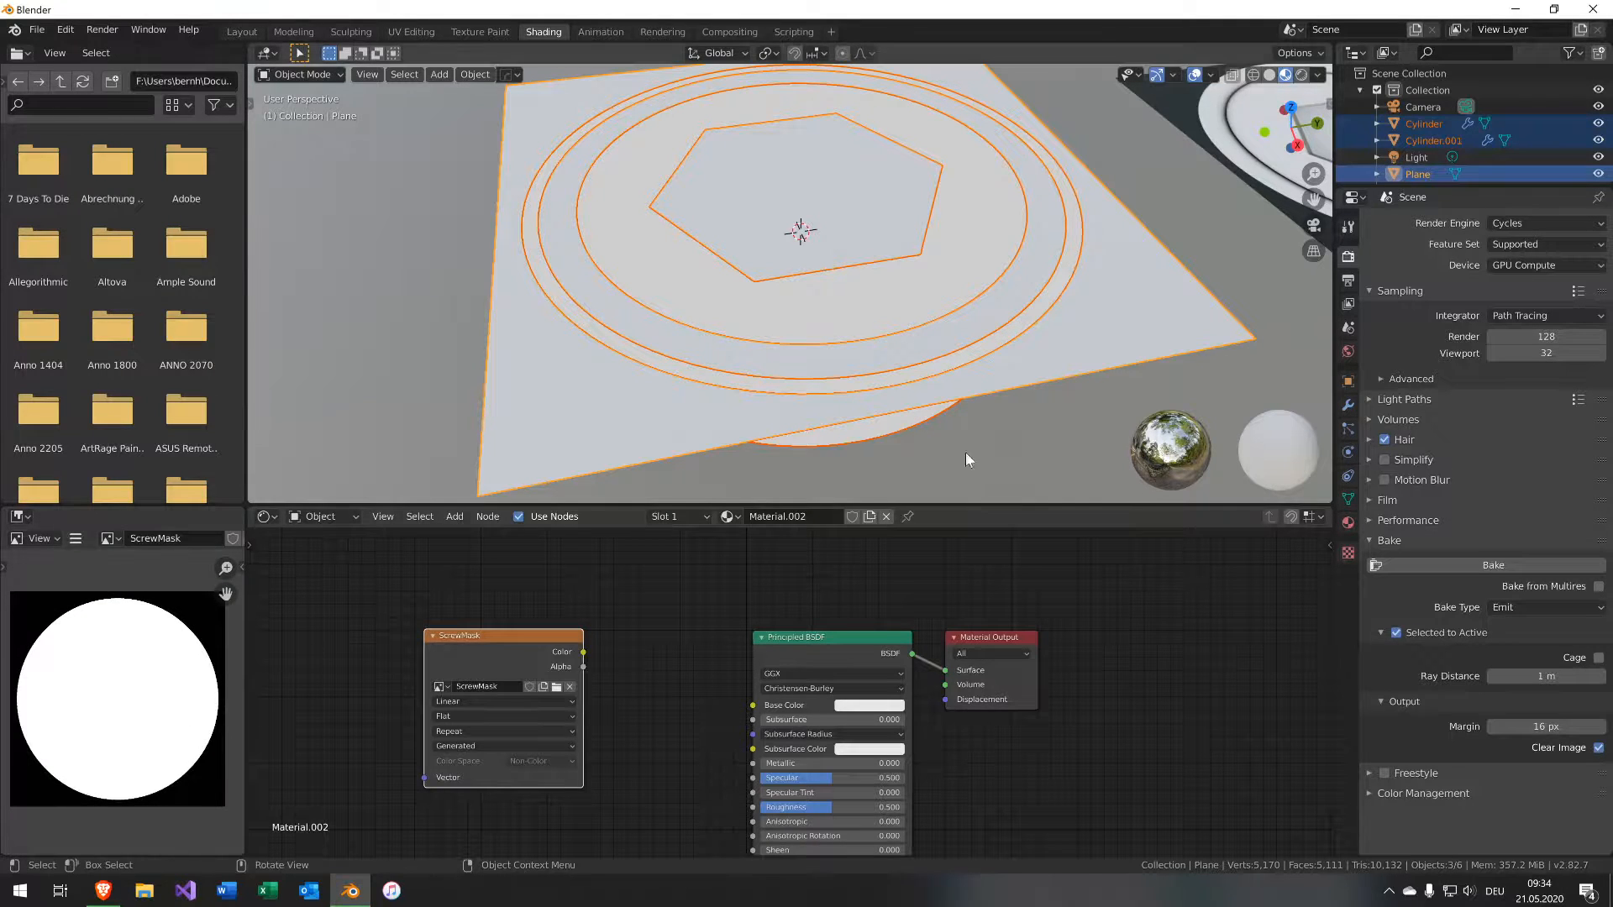
Select the second baked plane and rearrange the nodes of its material.
{"action": "scroll", "coordinate": [1142, 329], "scroll_direction": "down", "scroll_amount": 3}
{"action": "middle_click_drag", "start_coordinate": [1142, 329], "coordinate": [941, 277]}
{"action": "left_click", "coordinate": [959, 183]}
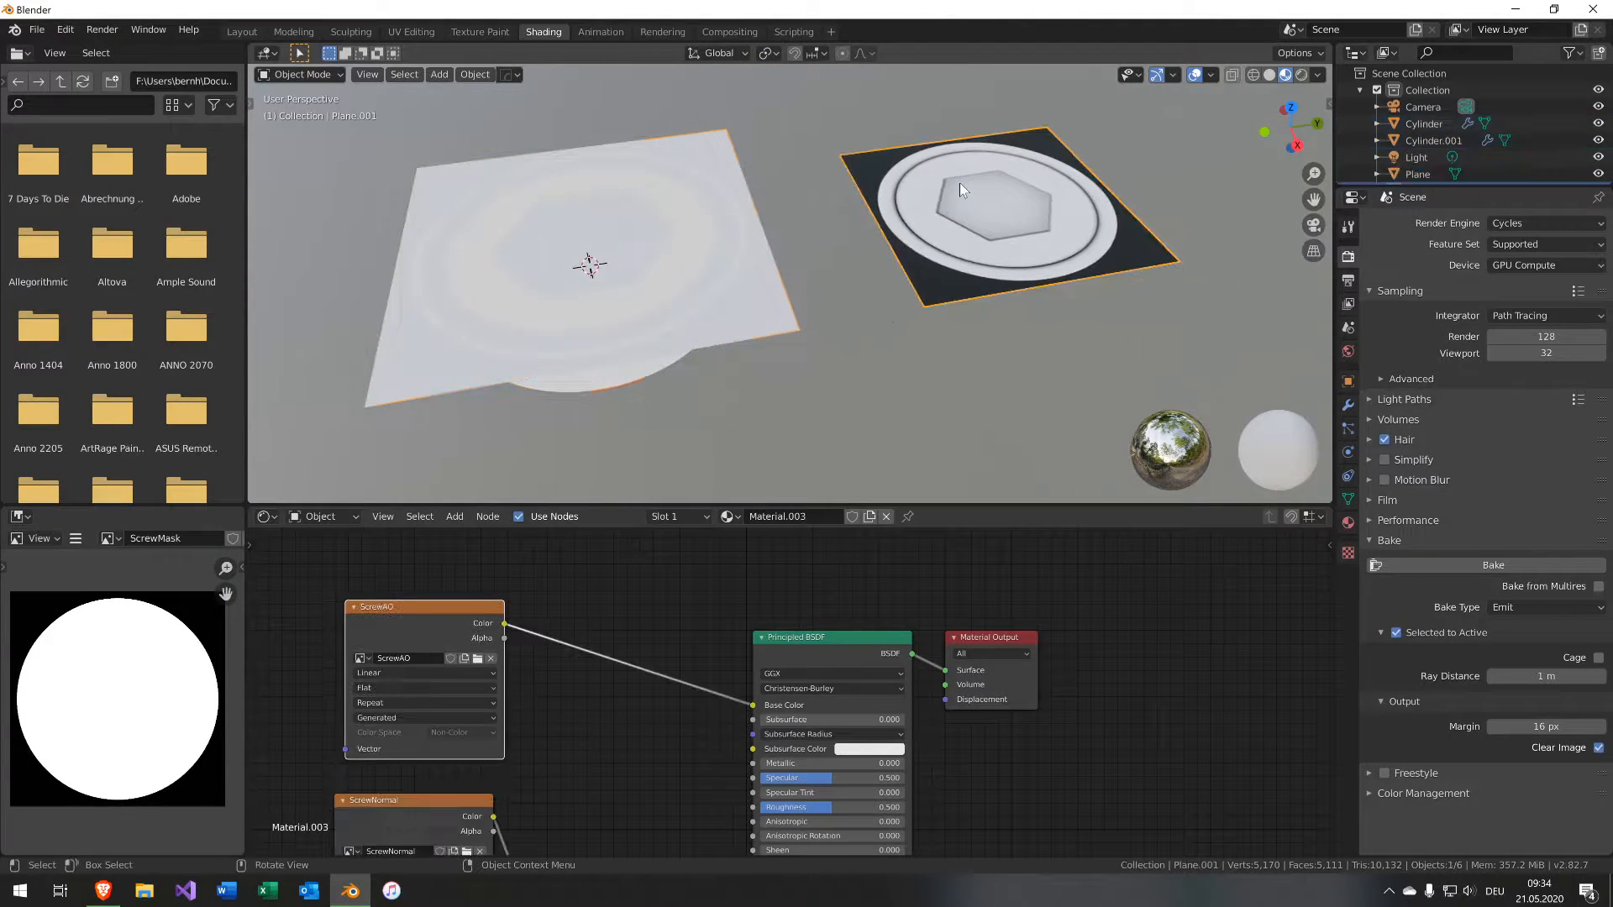
{"action": "middle_click_drag", "start_coordinate": [545, 658], "coordinate": [647, 737]}
{"action": "left_click_drag", "start_coordinate": [539, 690], "coordinate": [444, 619]}
{"action": "left_click_drag", "start_coordinate": [1092, 716], "coordinate": [1222, 710]}
{"action": "key", "text": "shift+a"}
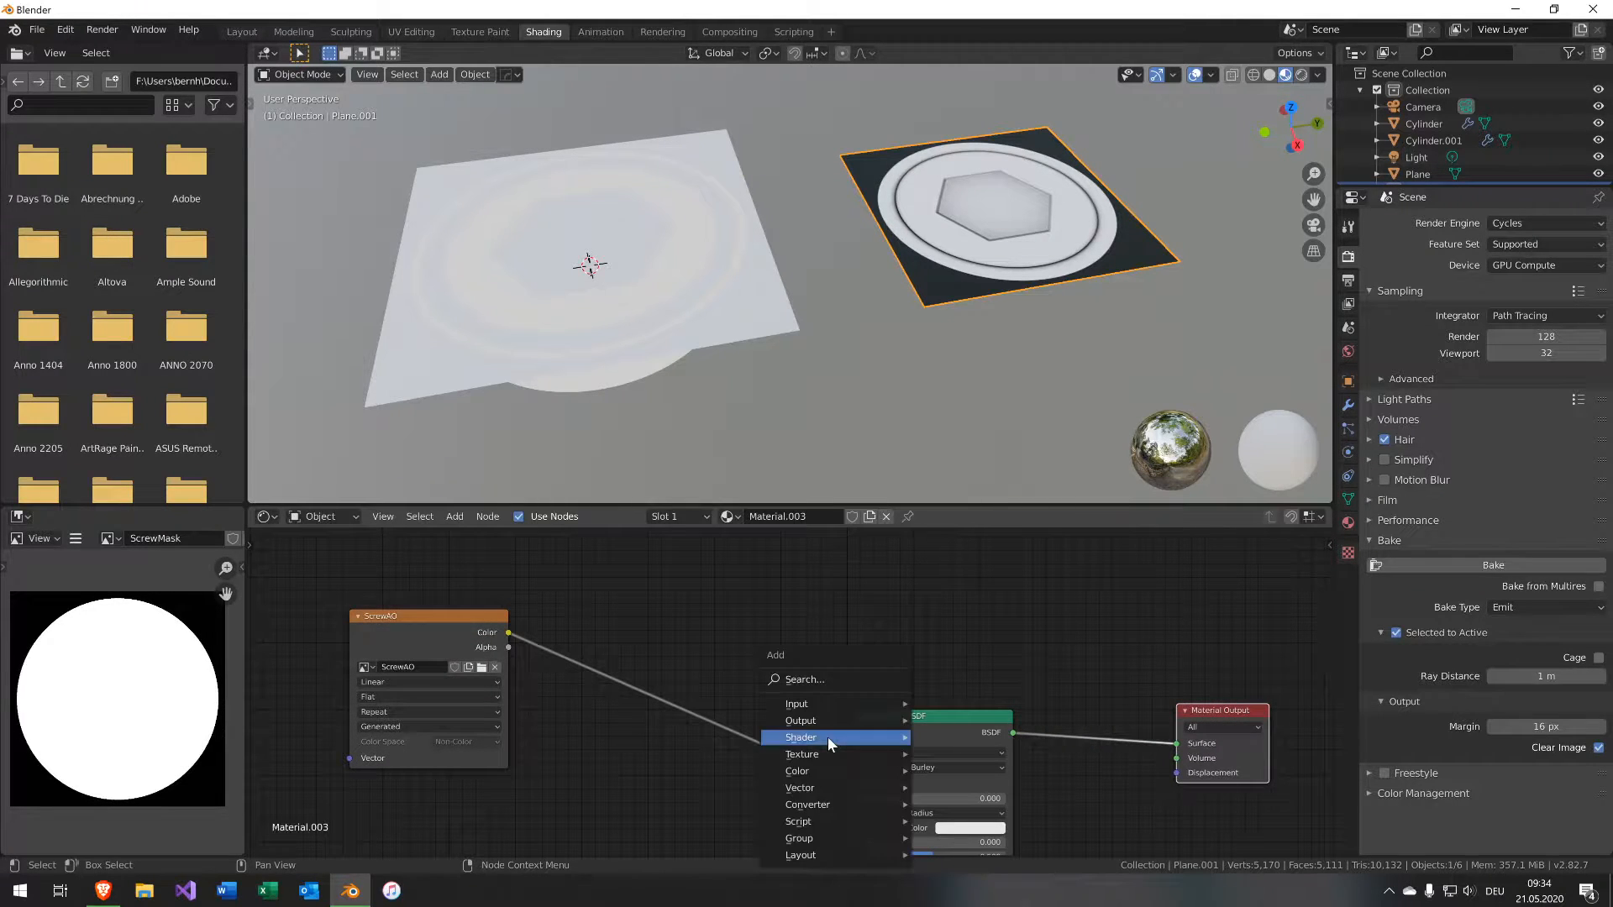
{"action": "mouse_move", "coordinate": [828, 737]}
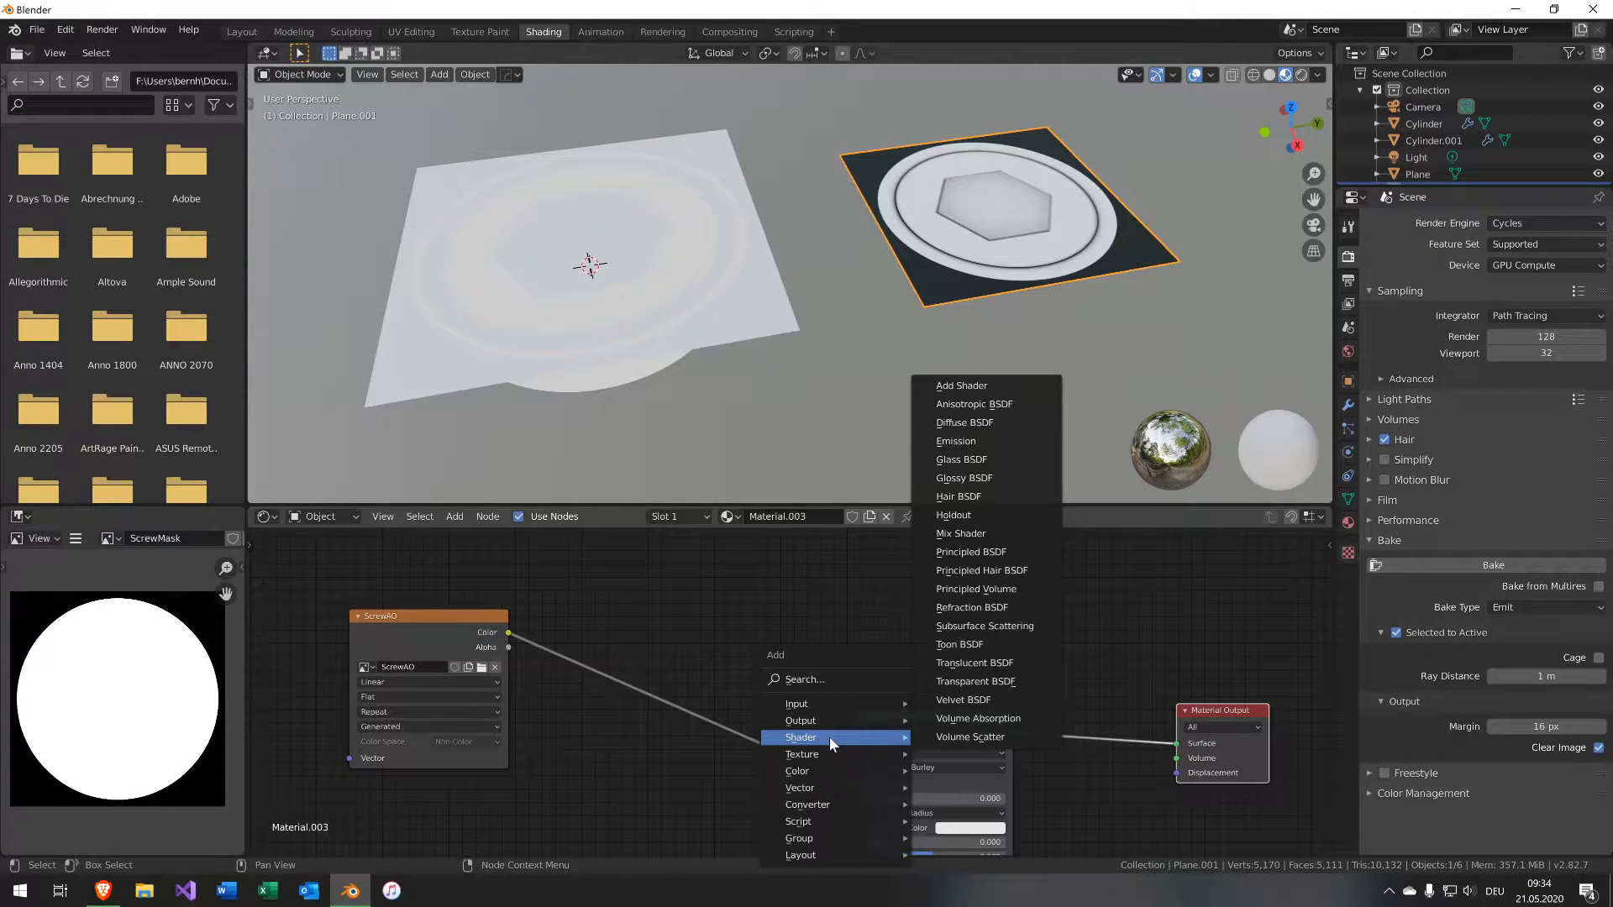
{"action": "left_click", "coordinate": [970, 552]}
{"action": "left_click", "coordinate": [928, 723]}
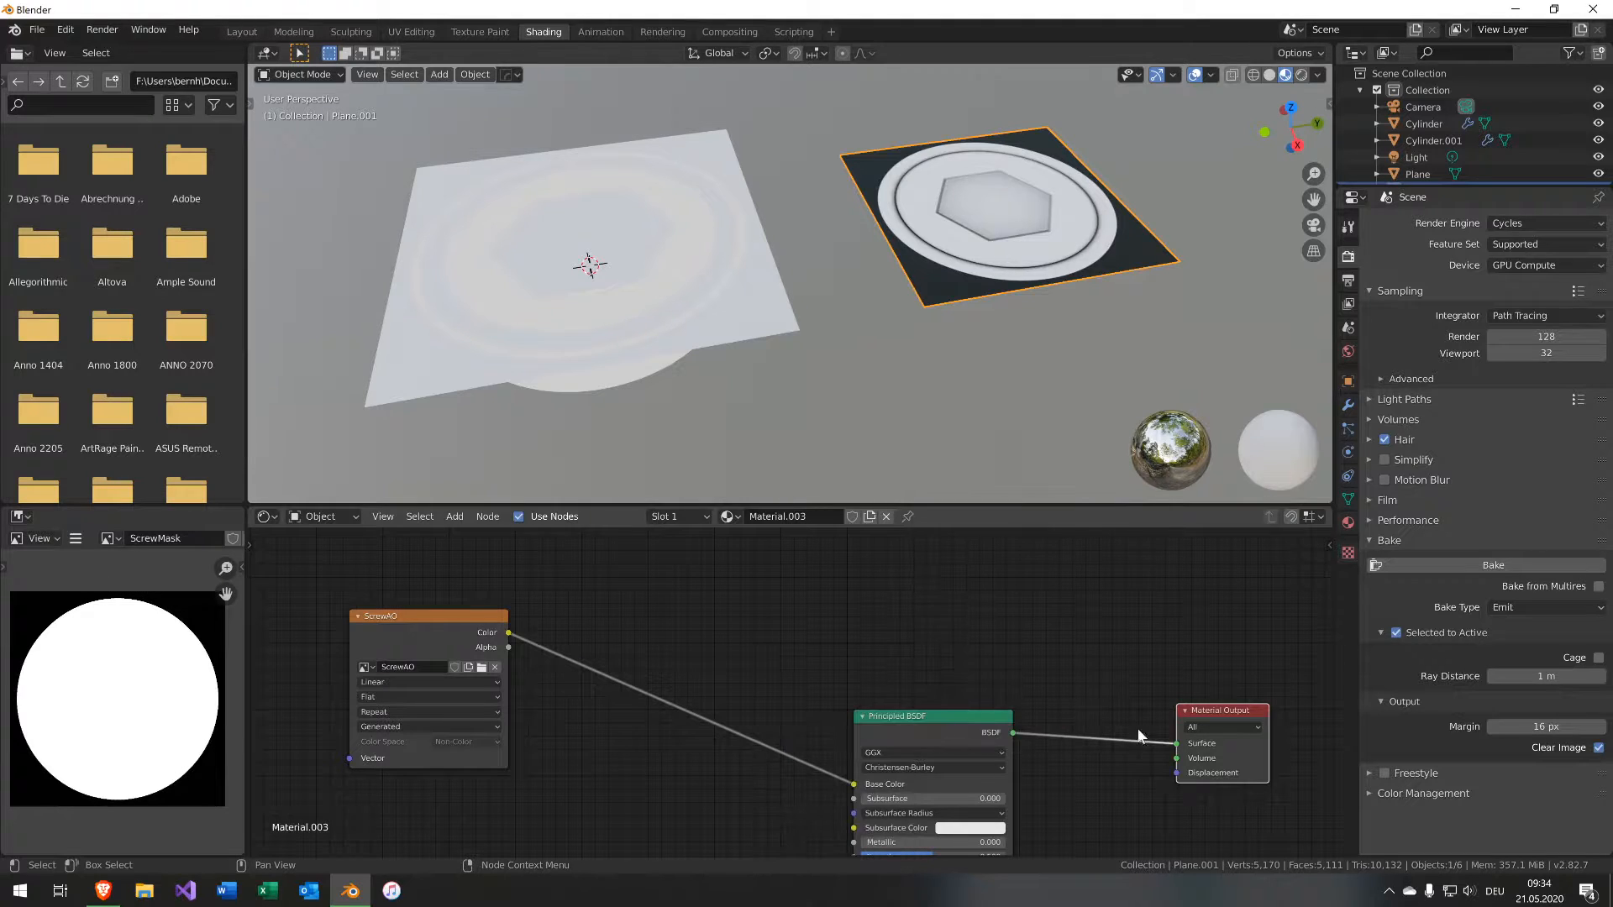
Set the second plane's material blend mode to Alpha Blend.
{"action": "left_click", "coordinate": [1348, 522]}
{"action": "scroll", "coordinate": [1445, 768], "scroll_direction": "down", "scroll_amount": 5}
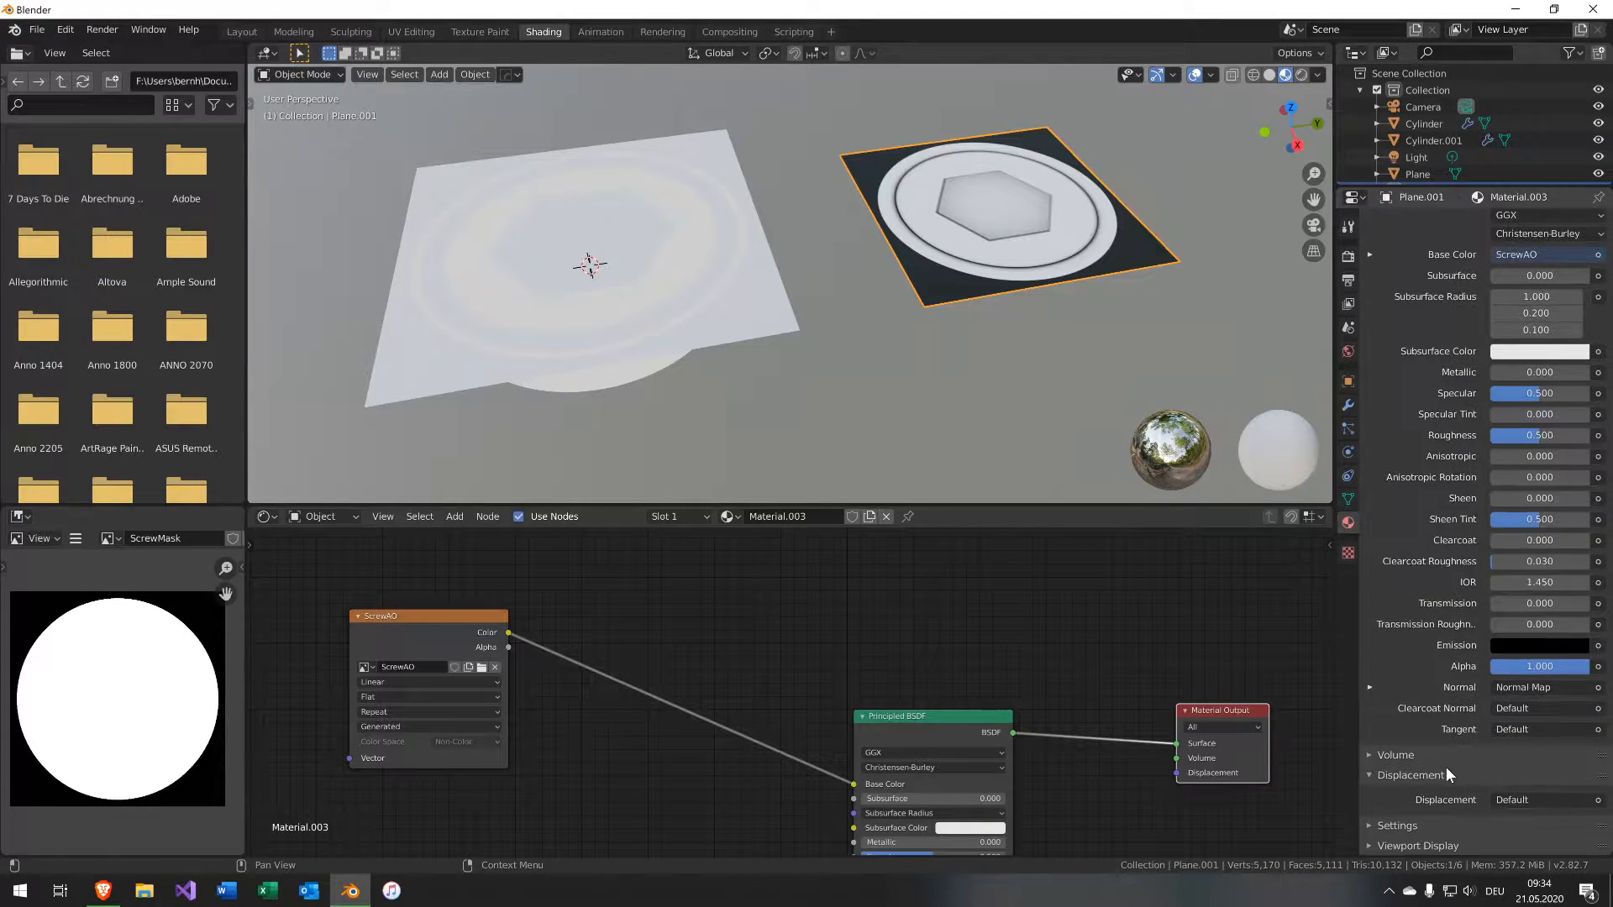
{"action": "left_click", "coordinate": [1369, 845]}
{"action": "scroll", "coordinate": [1381, 823], "scroll_direction": "down", "scroll_amount": 6}
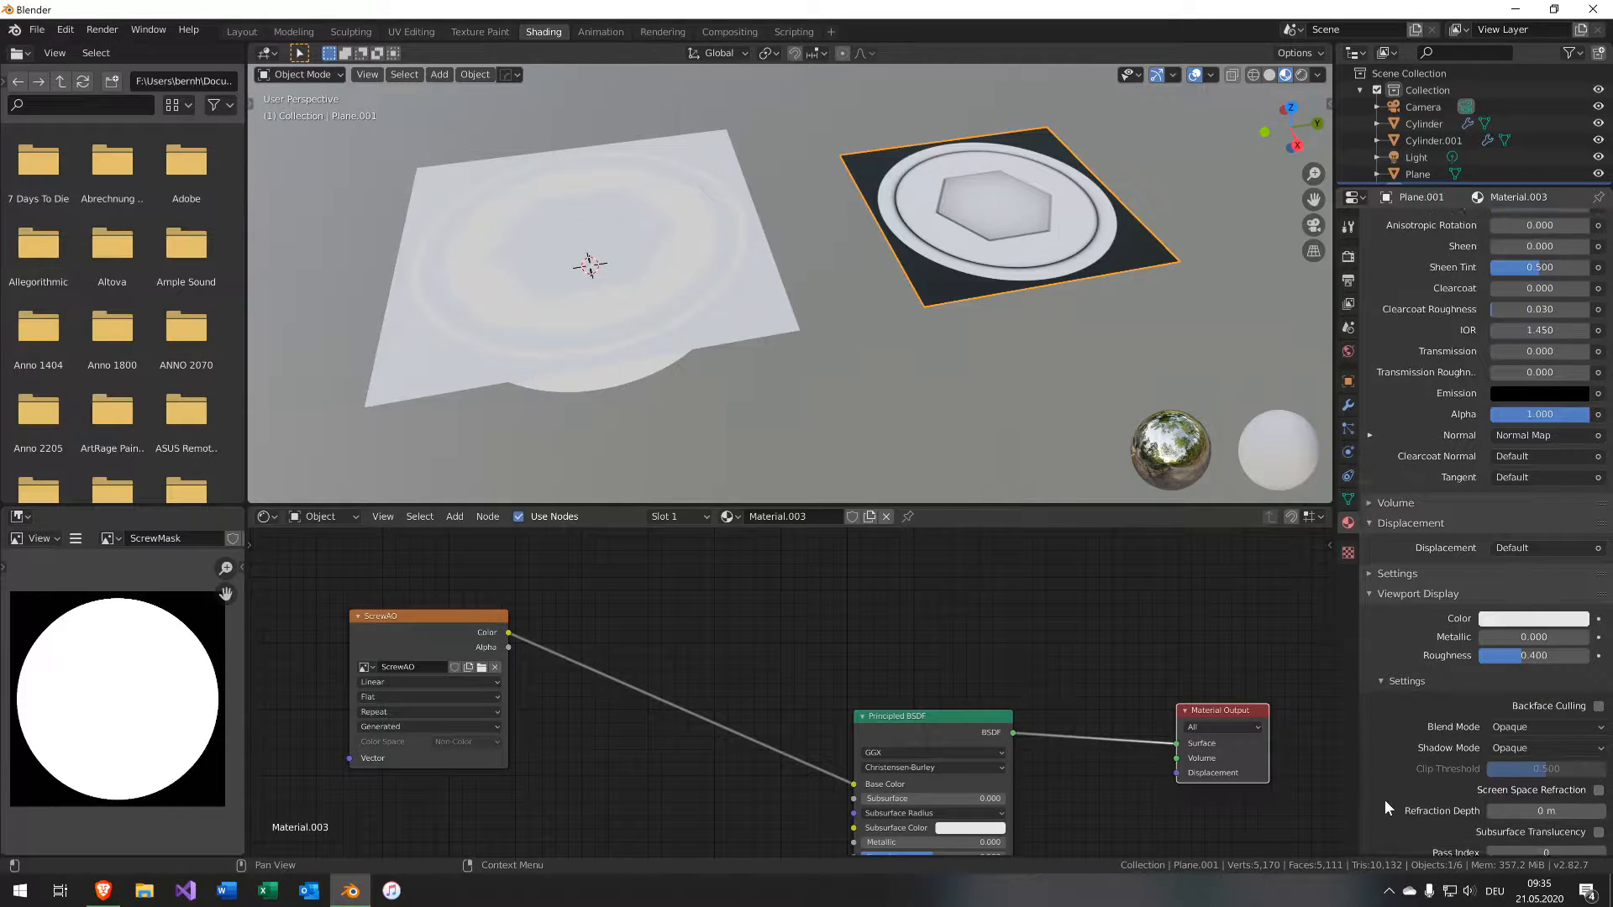
{"action": "scroll", "coordinate": [1384, 808], "scroll_direction": "down", "scroll_amount": 1}
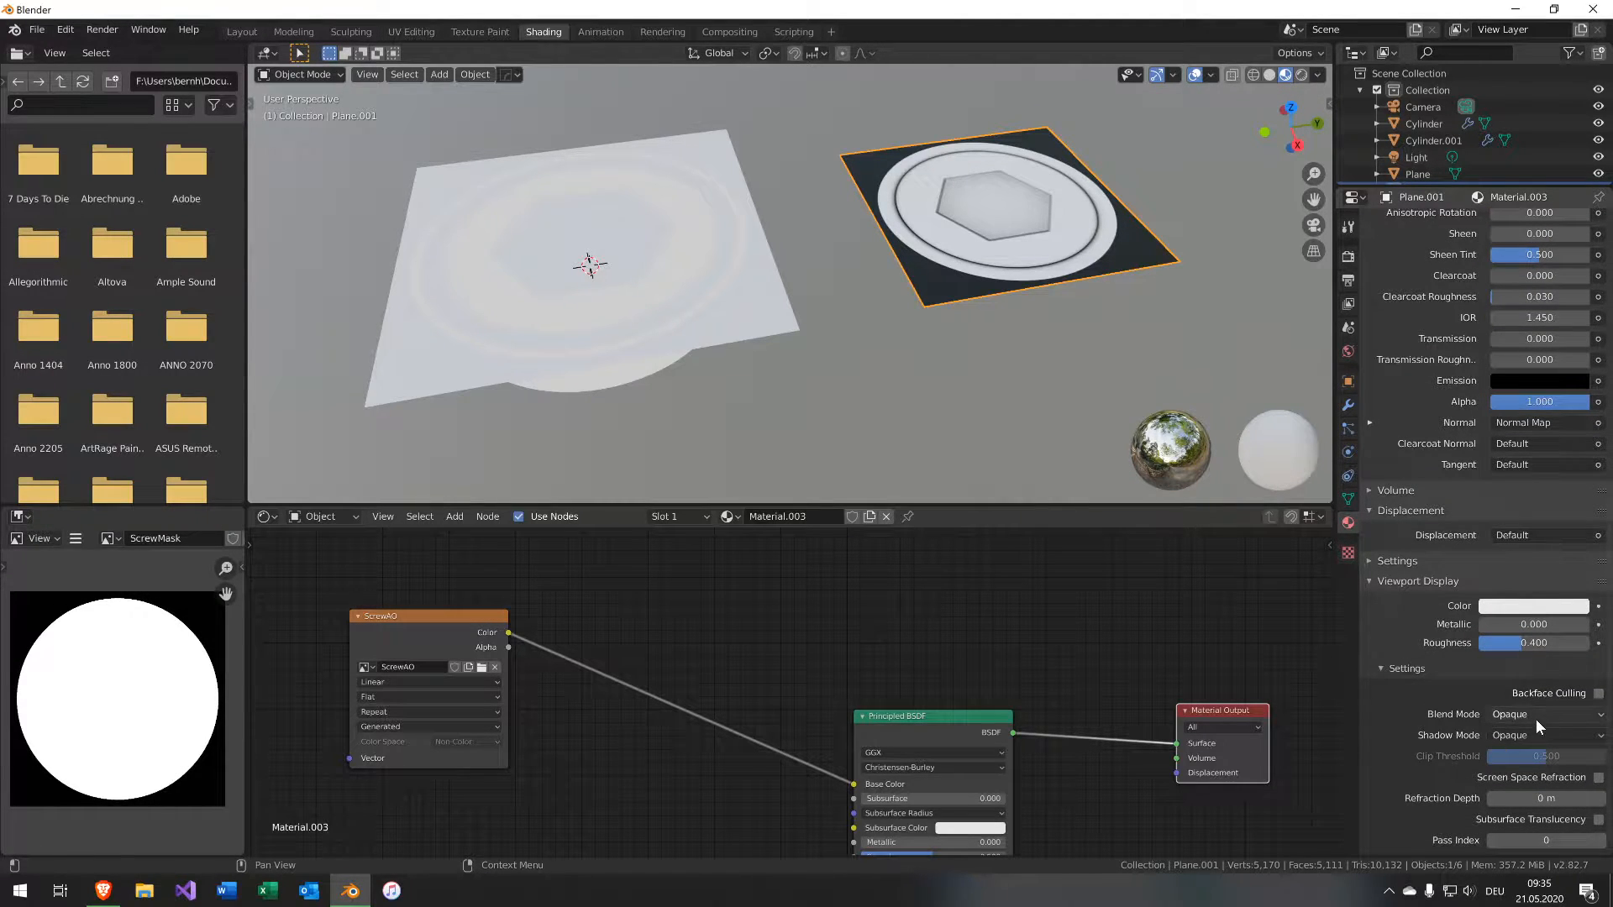
{"action": "left_click", "coordinate": [1535, 718]}
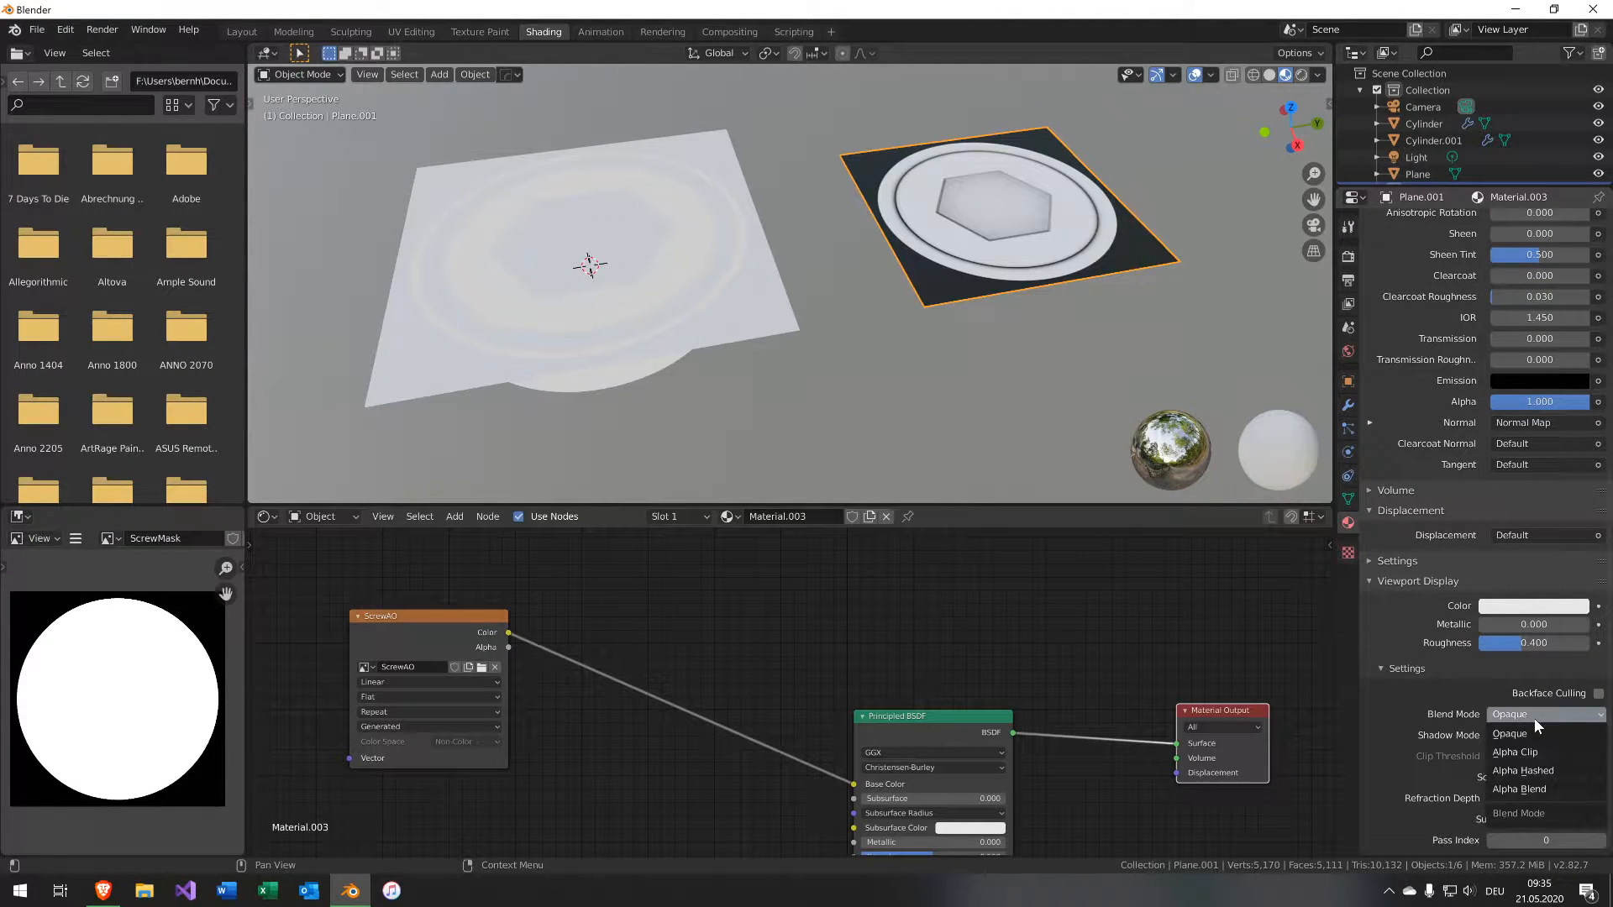
{"action": "left_click", "coordinate": [1548, 789]}
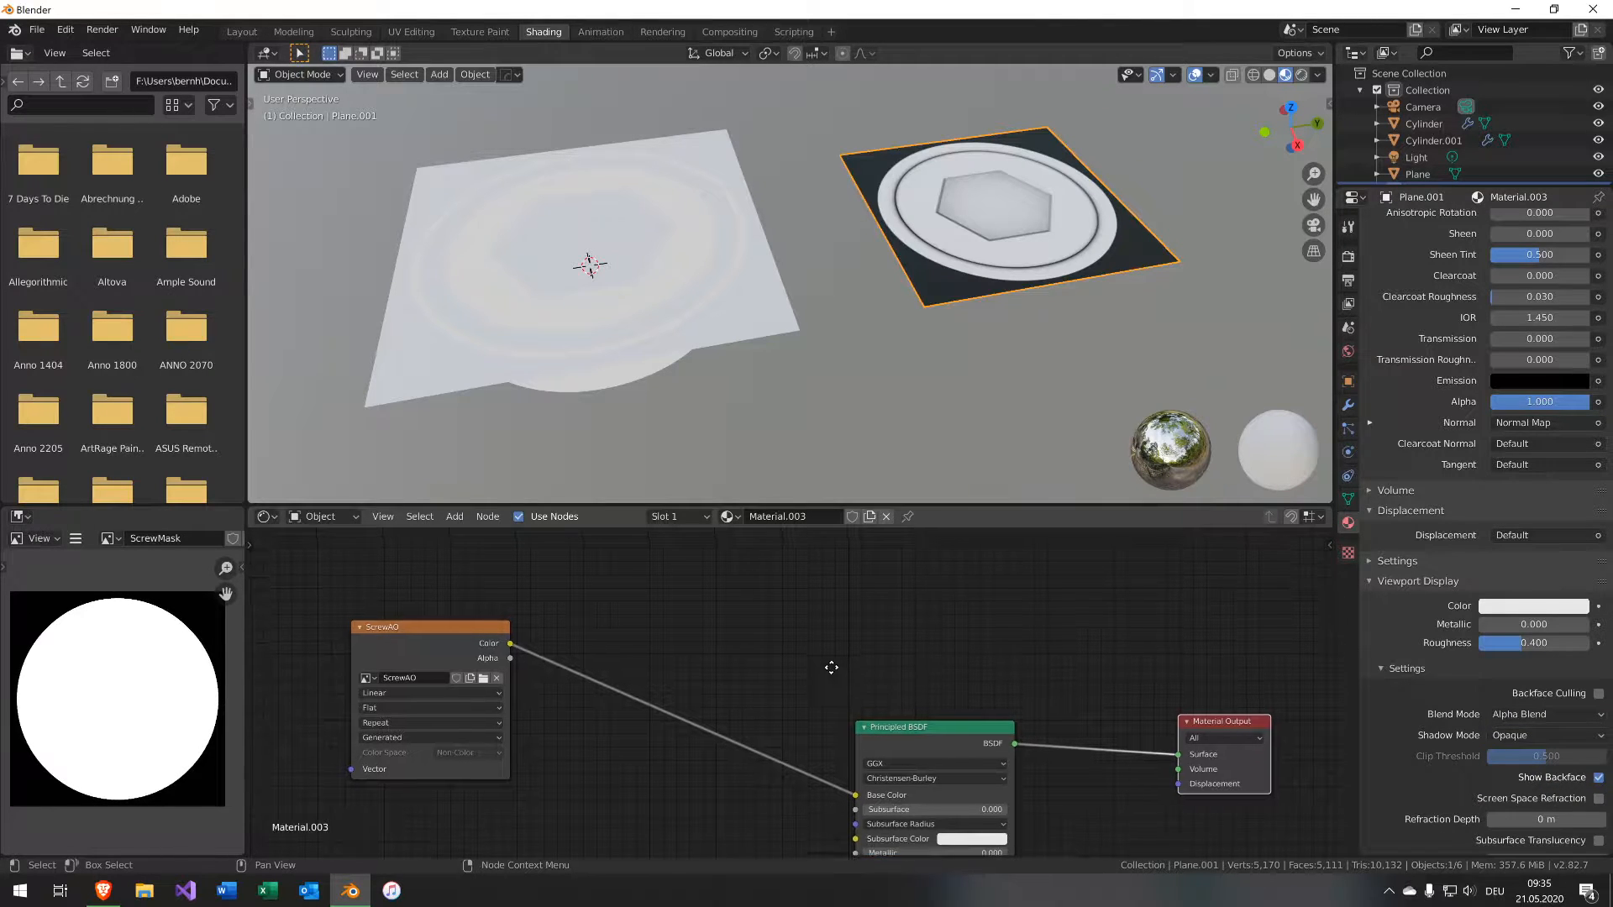
Insert a Mix Shader between the Principled BSDF and Material Output, feeding the BSDF into its second shader input.
{"action": "key", "text": "shift+a"}
{"action": "mouse_move", "coordinate": [899, 664]}
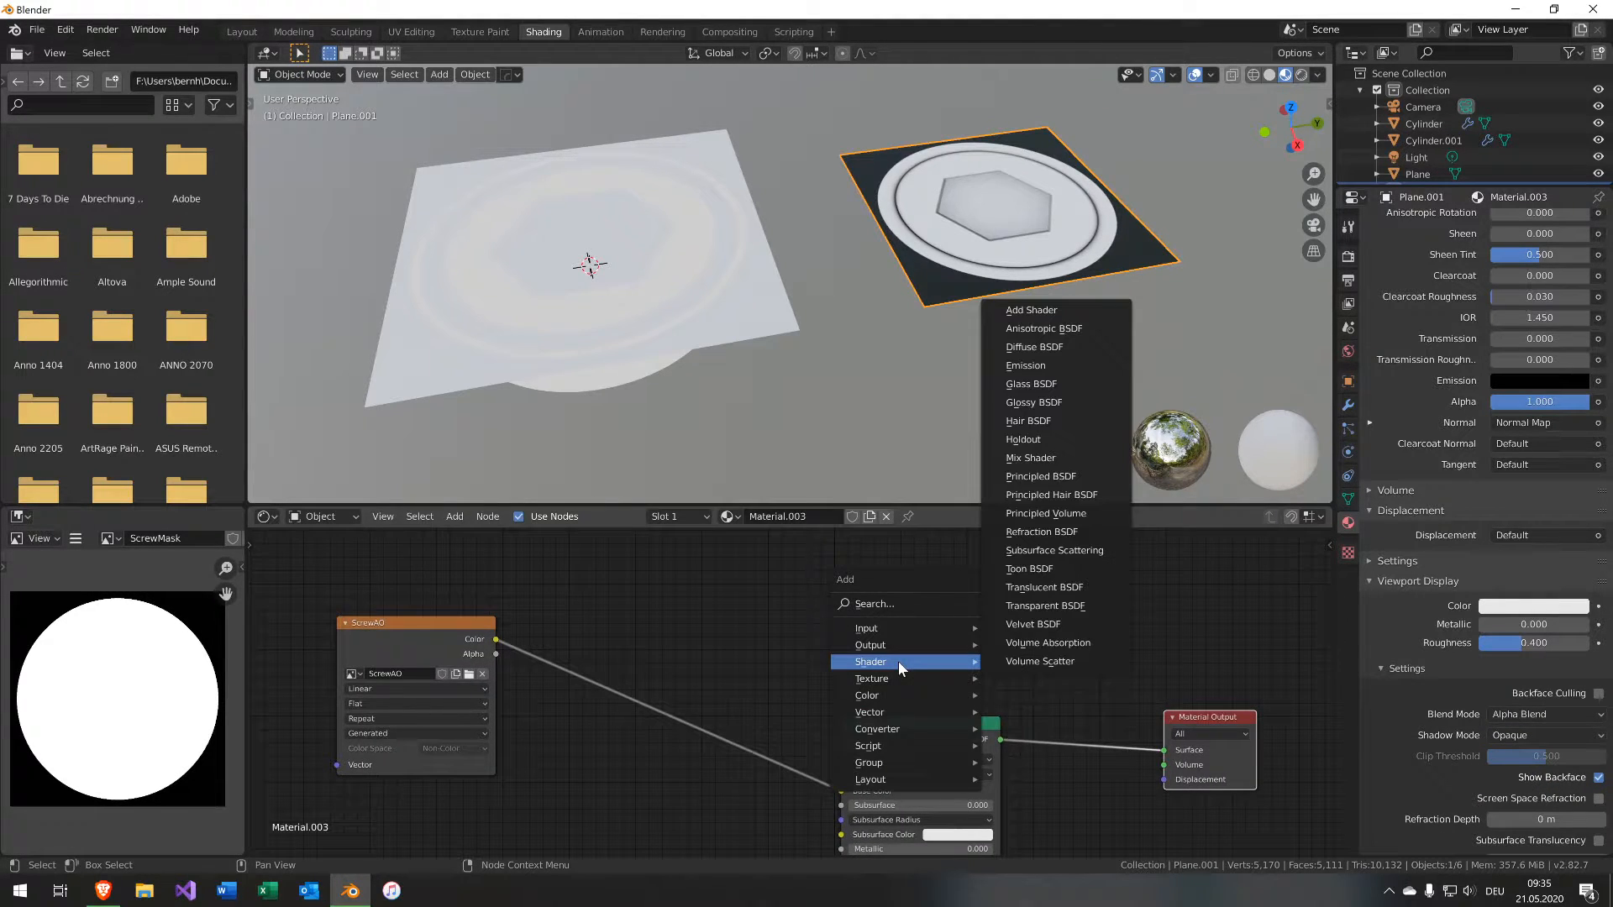
{"action": "left_click", "coordinate": [1031, 458]}
{"action": "left_click", "coordinate": [1052, 680]}
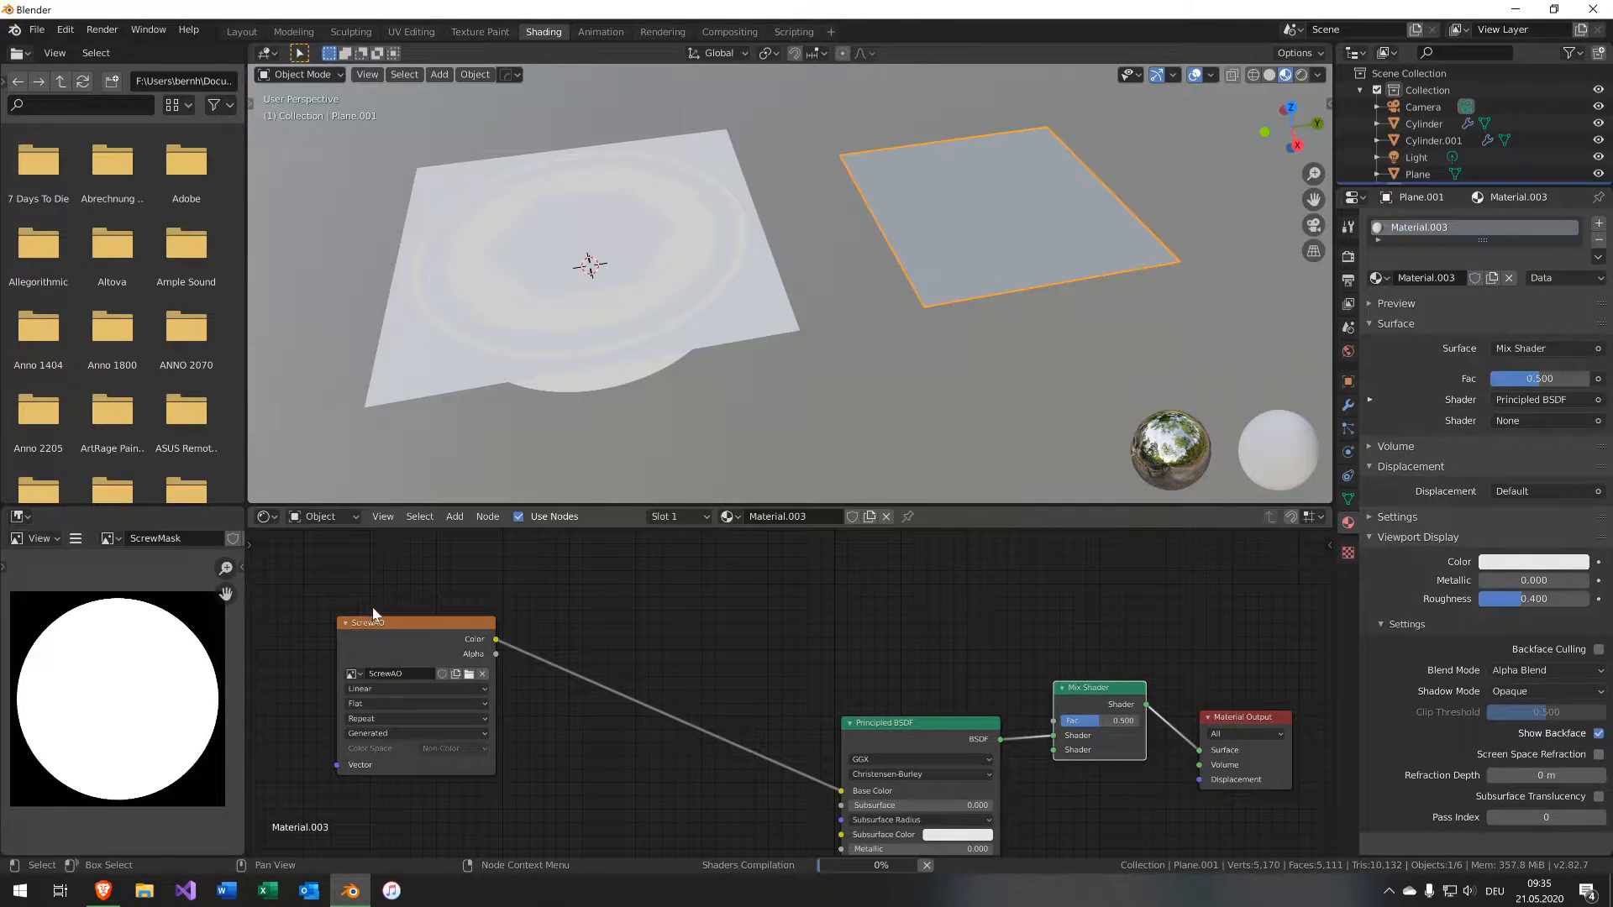
{"action": "left_click_drag", "start_coordinate": [1053, 734], "coordinate": [1056, 748]}
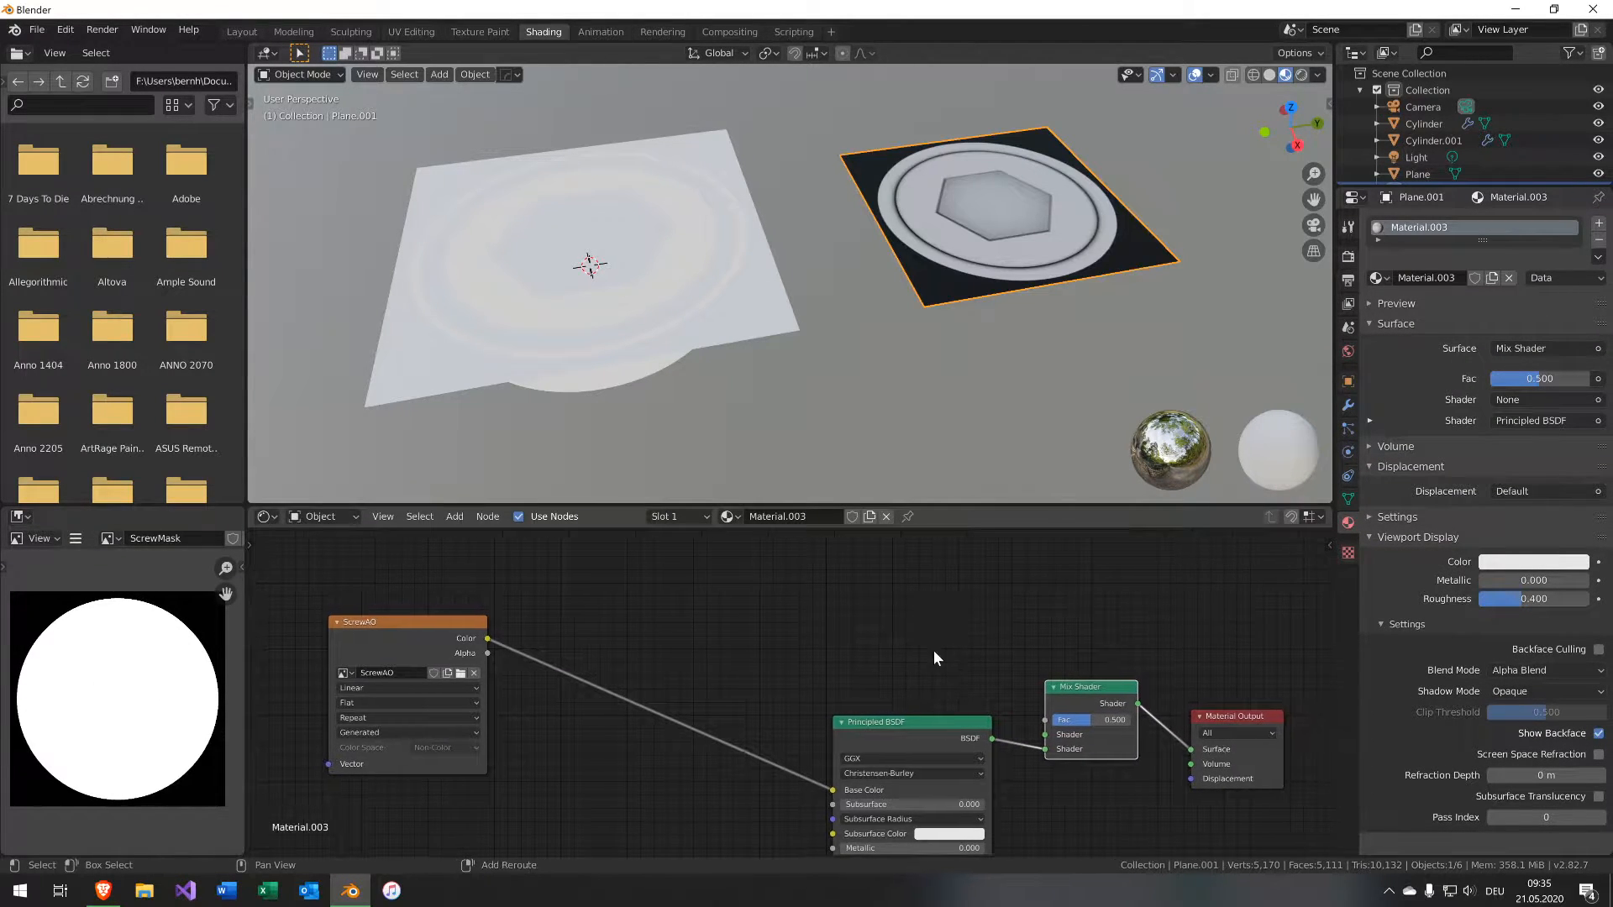
Add a Transparent BSDF and connect it to the Mix Shader's first shader input.
{"action": "key", "text": "shift+a"}
{"action": "mouse_move", "coordinate": [946, 665]}
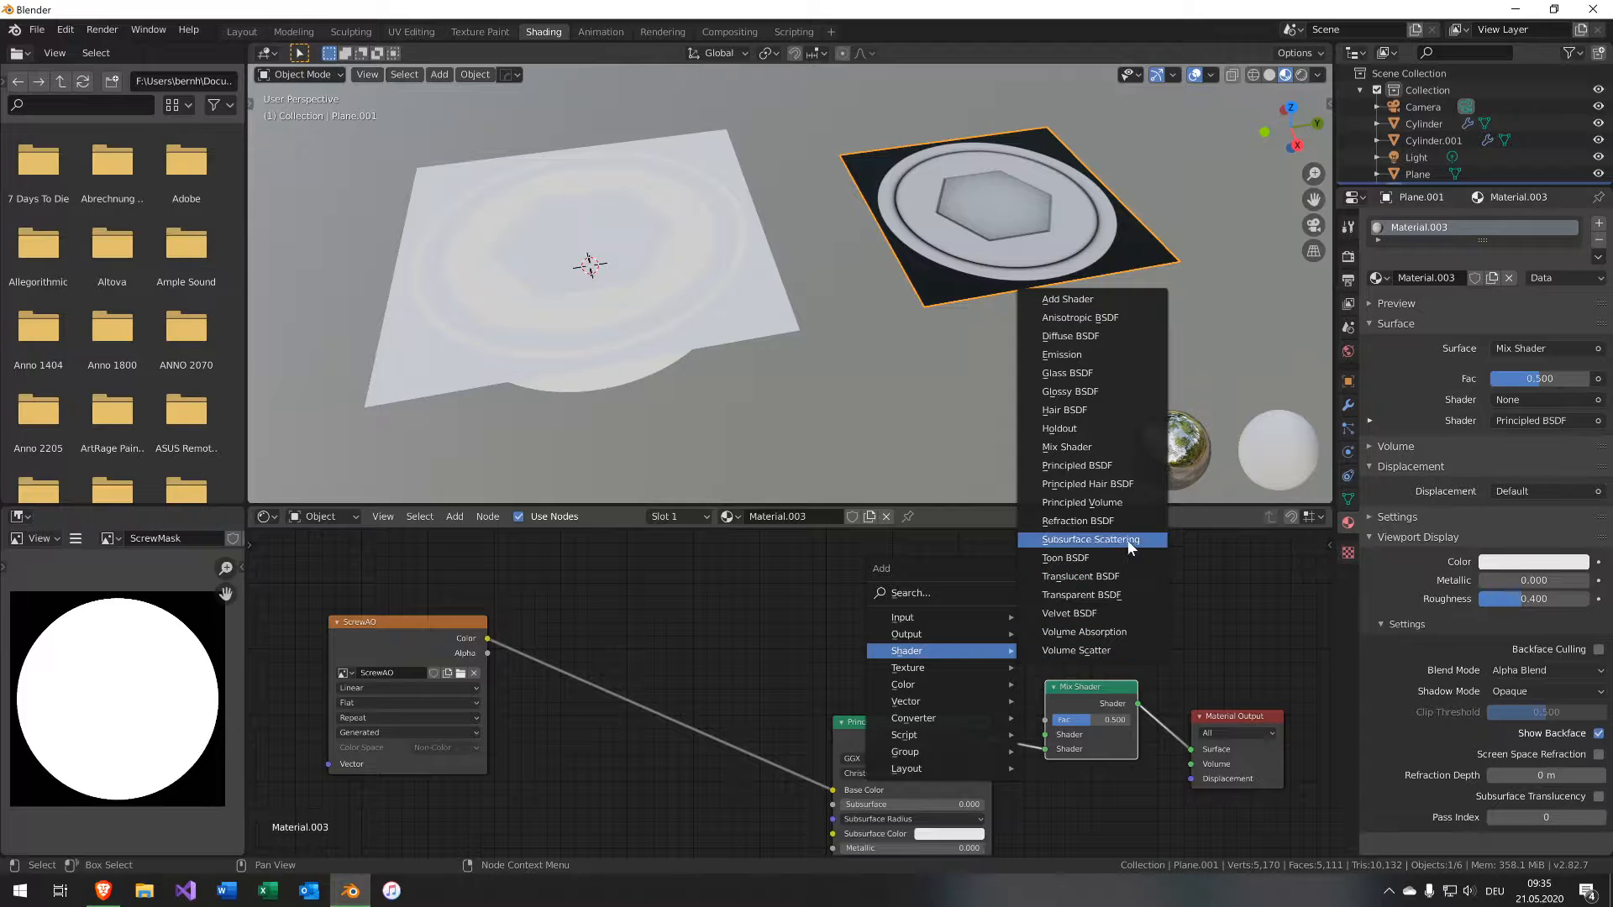
{"action": "left_click", "coordinate": [1112, 592]}
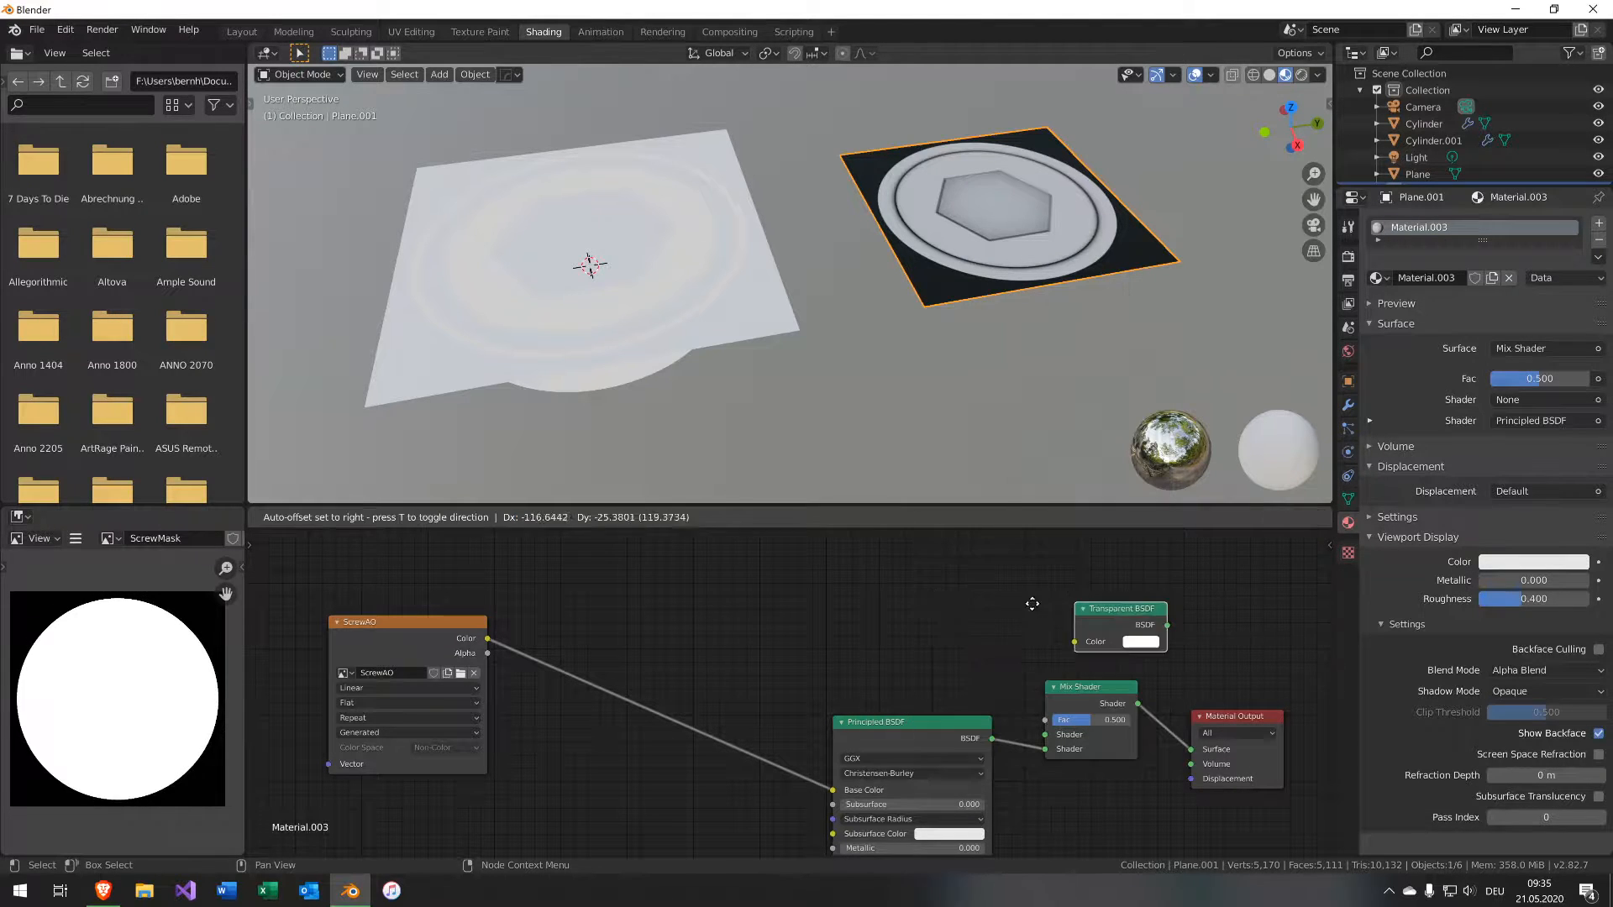
{"action": "left_click", "coordinate": [947, 637]}
{"action": "left_click_drag", "start_coordinate": [1002, 632], "coordinate": [1045, 734]}
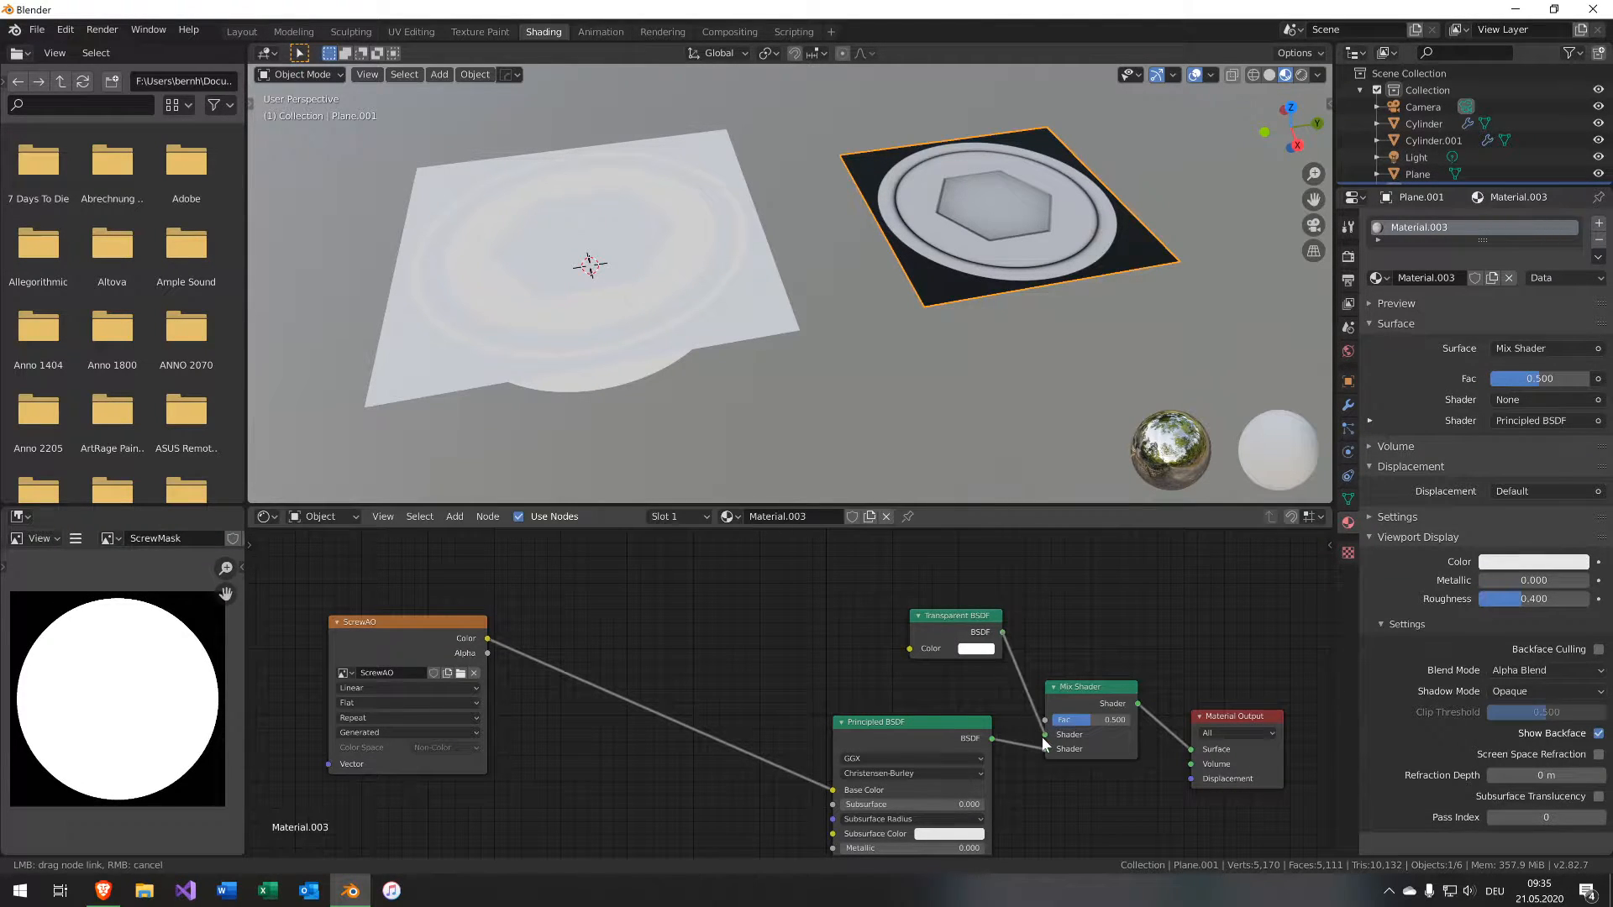
{"action": "left_click_drag", "start_coordinate": [943, 625], "coordinate": [895, 655]}
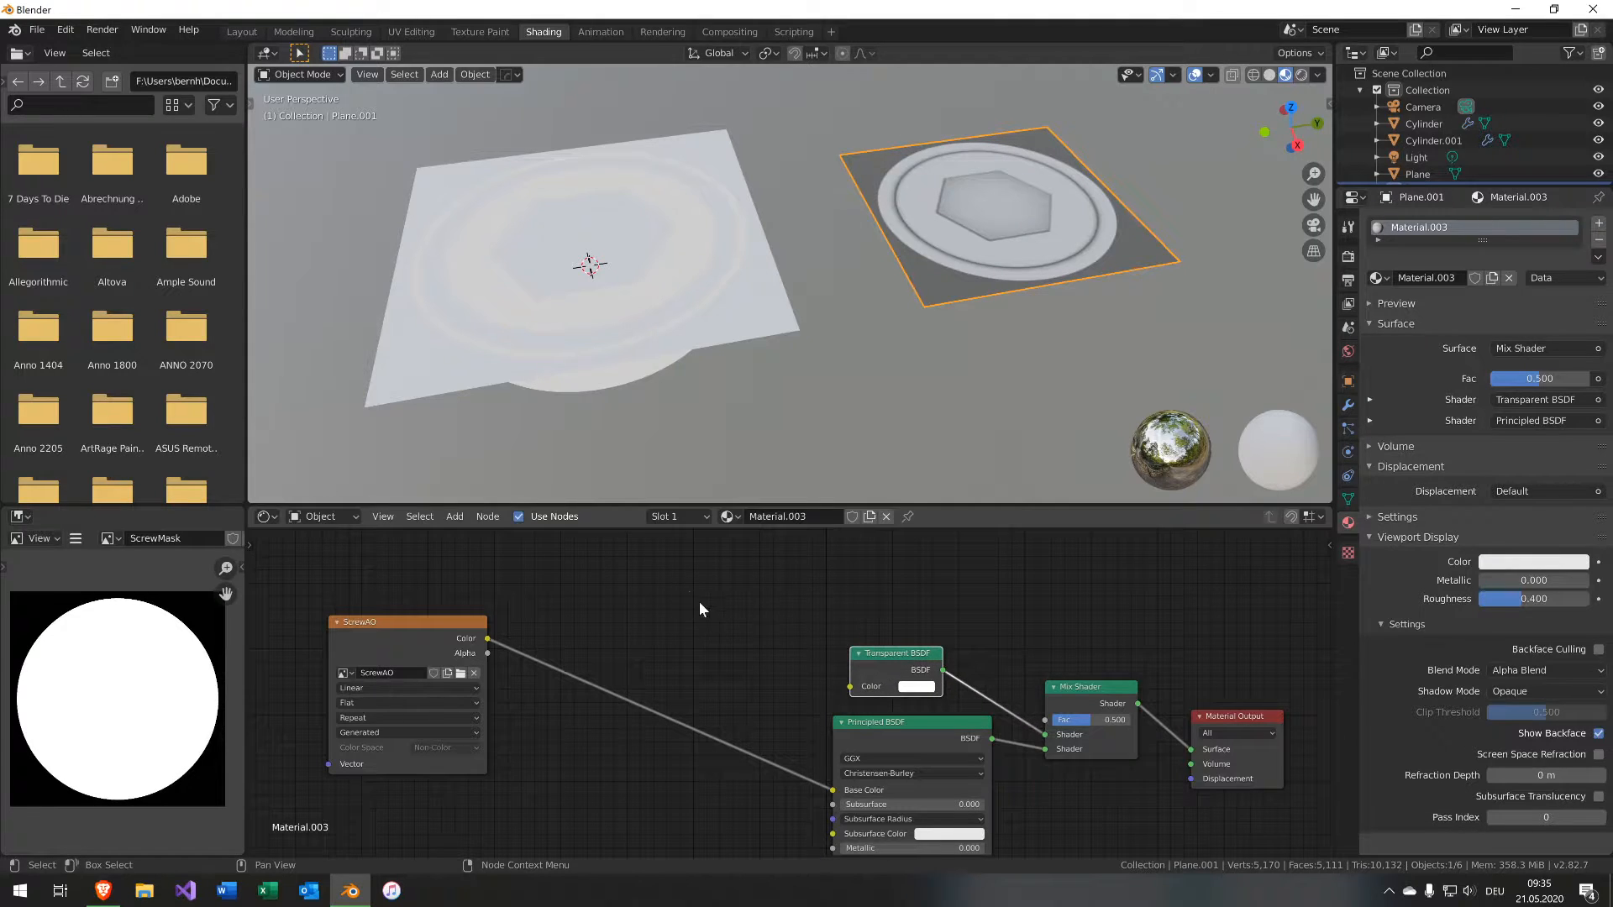
Duplicate the ScrewAO image node, switch it to ScrewMask, and connect its color to the Mix Shader factor.
{"action": "middle_click_drag", "start_coordinate": [759, 597], "coordinate": [677, 654]}
{"action": "left_click", "coordinate": [363, 681]}
{"action": "key", "text": "shift+d"}
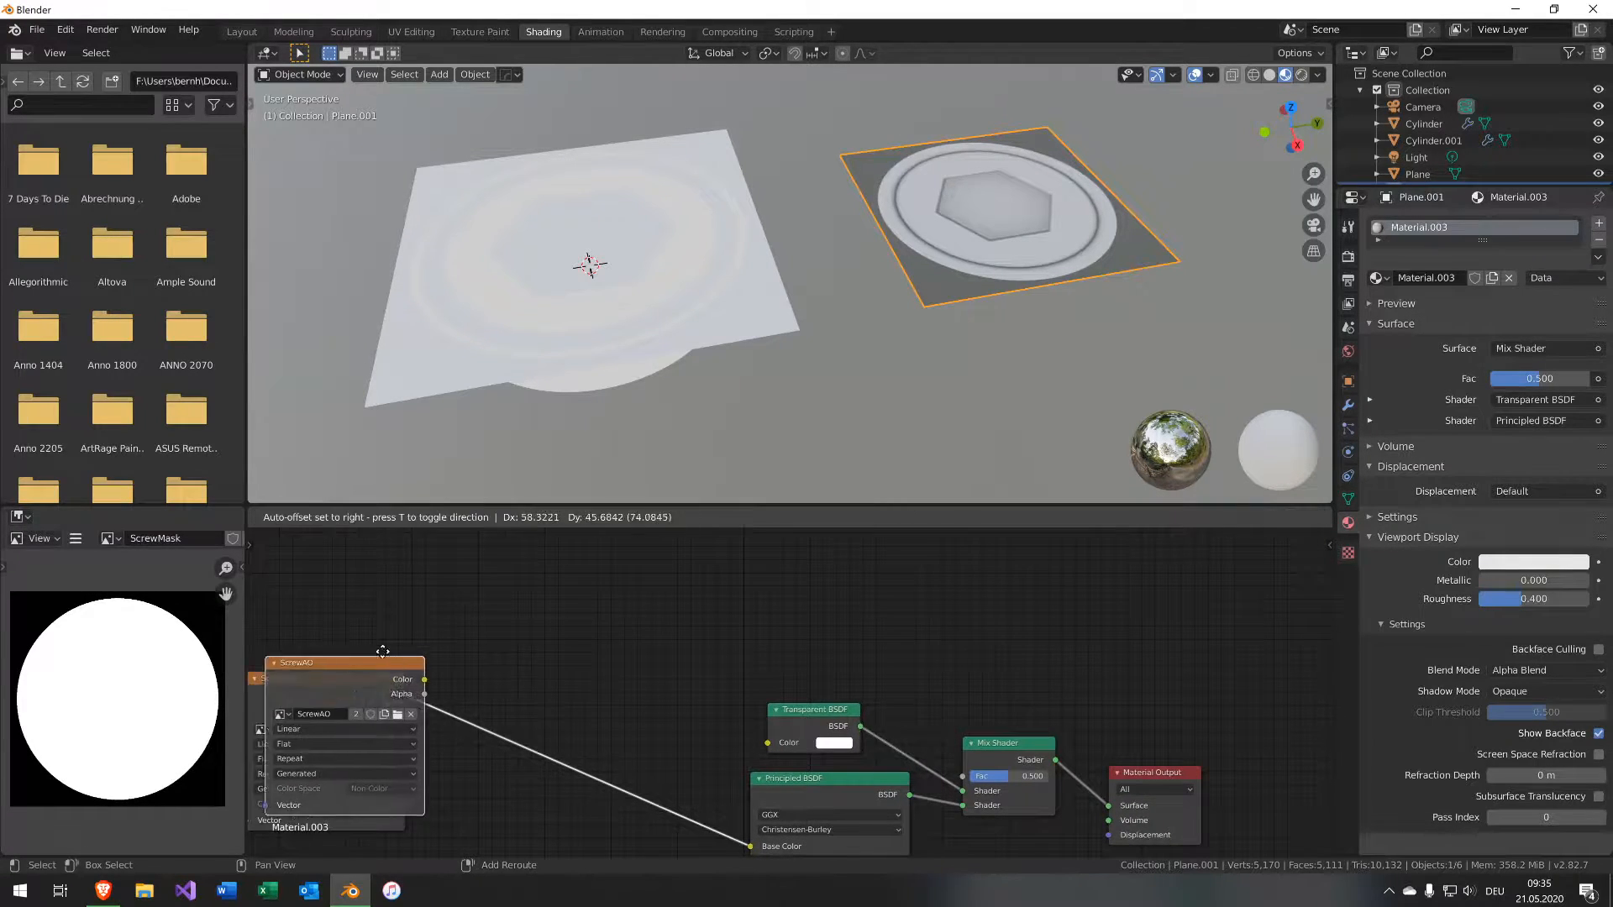
{"action": "left_click", "coordinate": [836, 835]}
{"action": "middle_click_drag", "start_coordinate": [832, 571], "coordinate": [714, 607]}
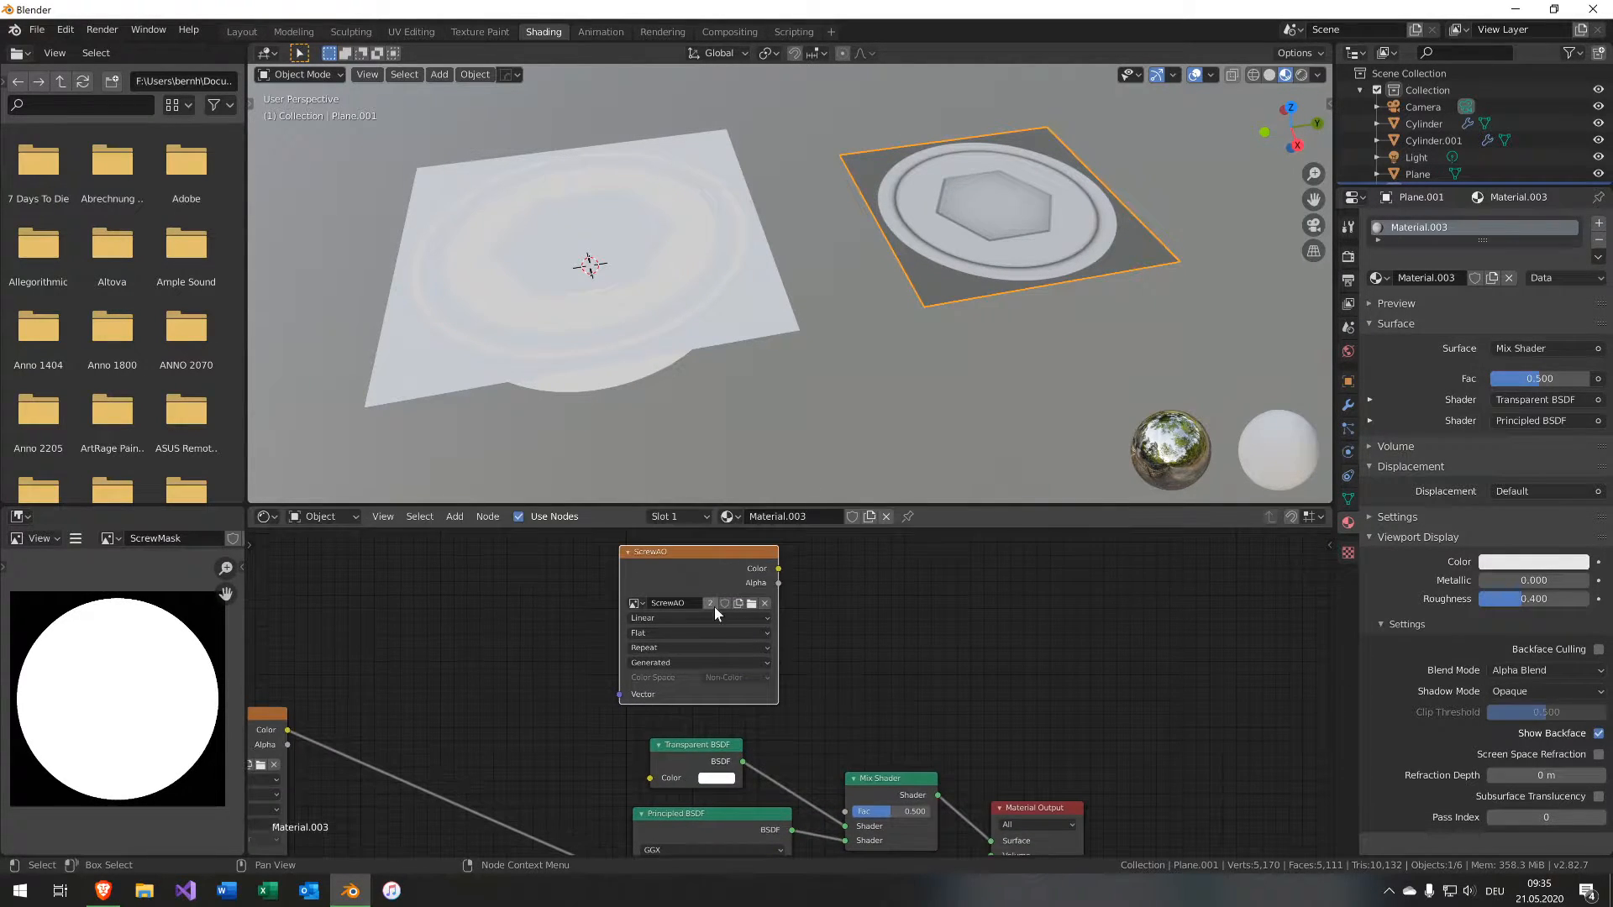
{"action": "left_click", "coordinate": [638, 603]}
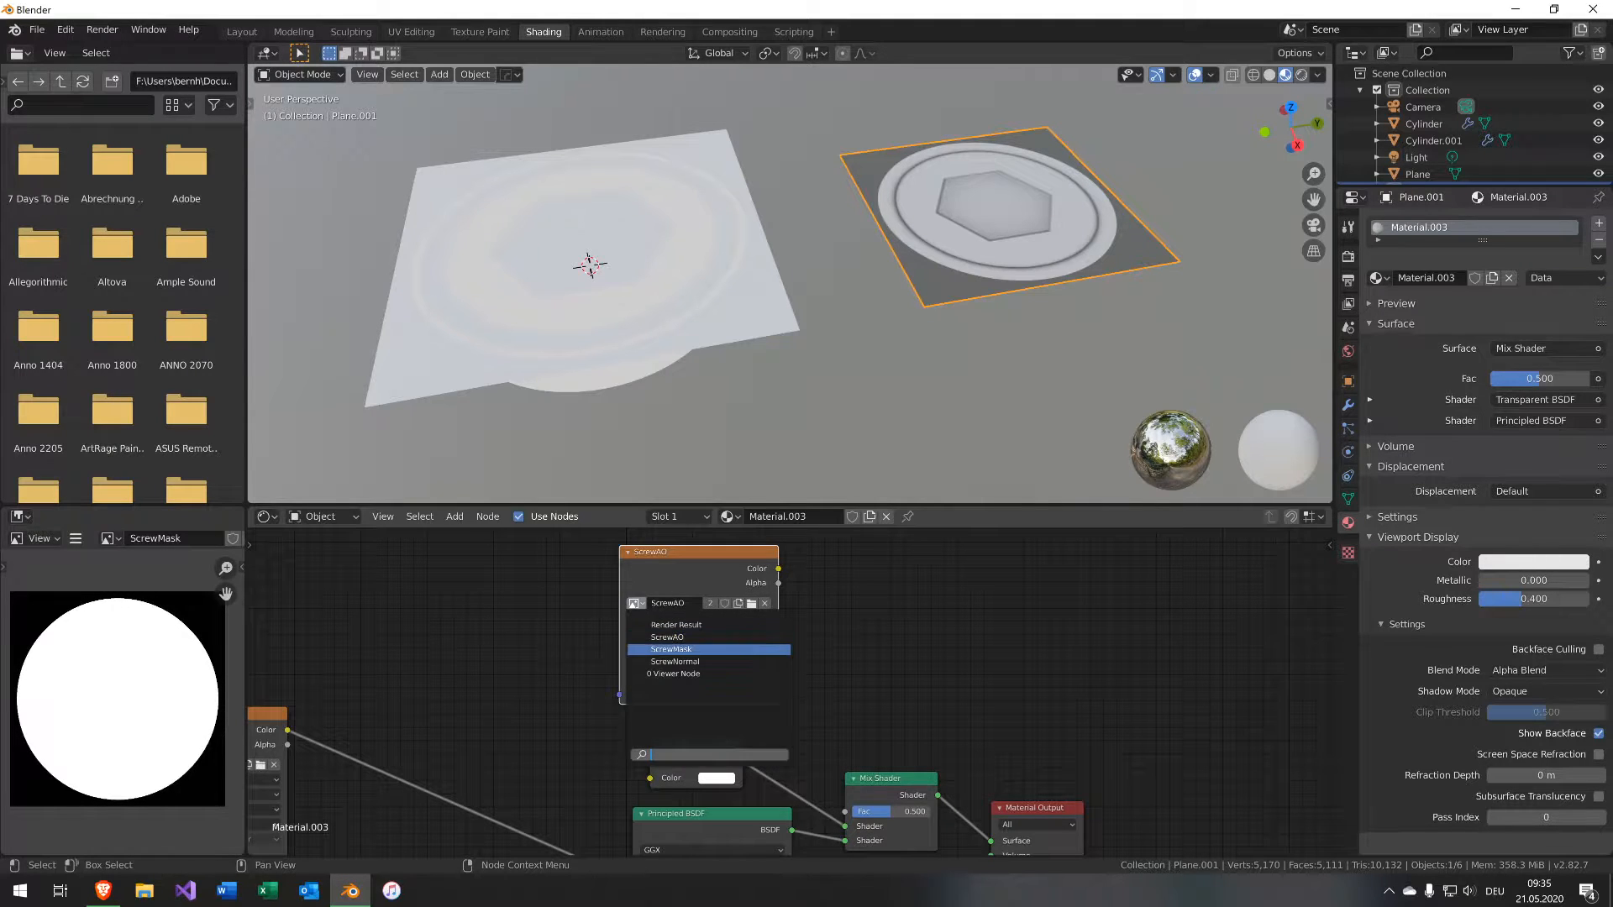
{"action": "left_click", "coordinate": [689, 652]}
{"action": "middle_click_drag", "start_coordinate": [837, 699], "coordinate": [765, 666]}
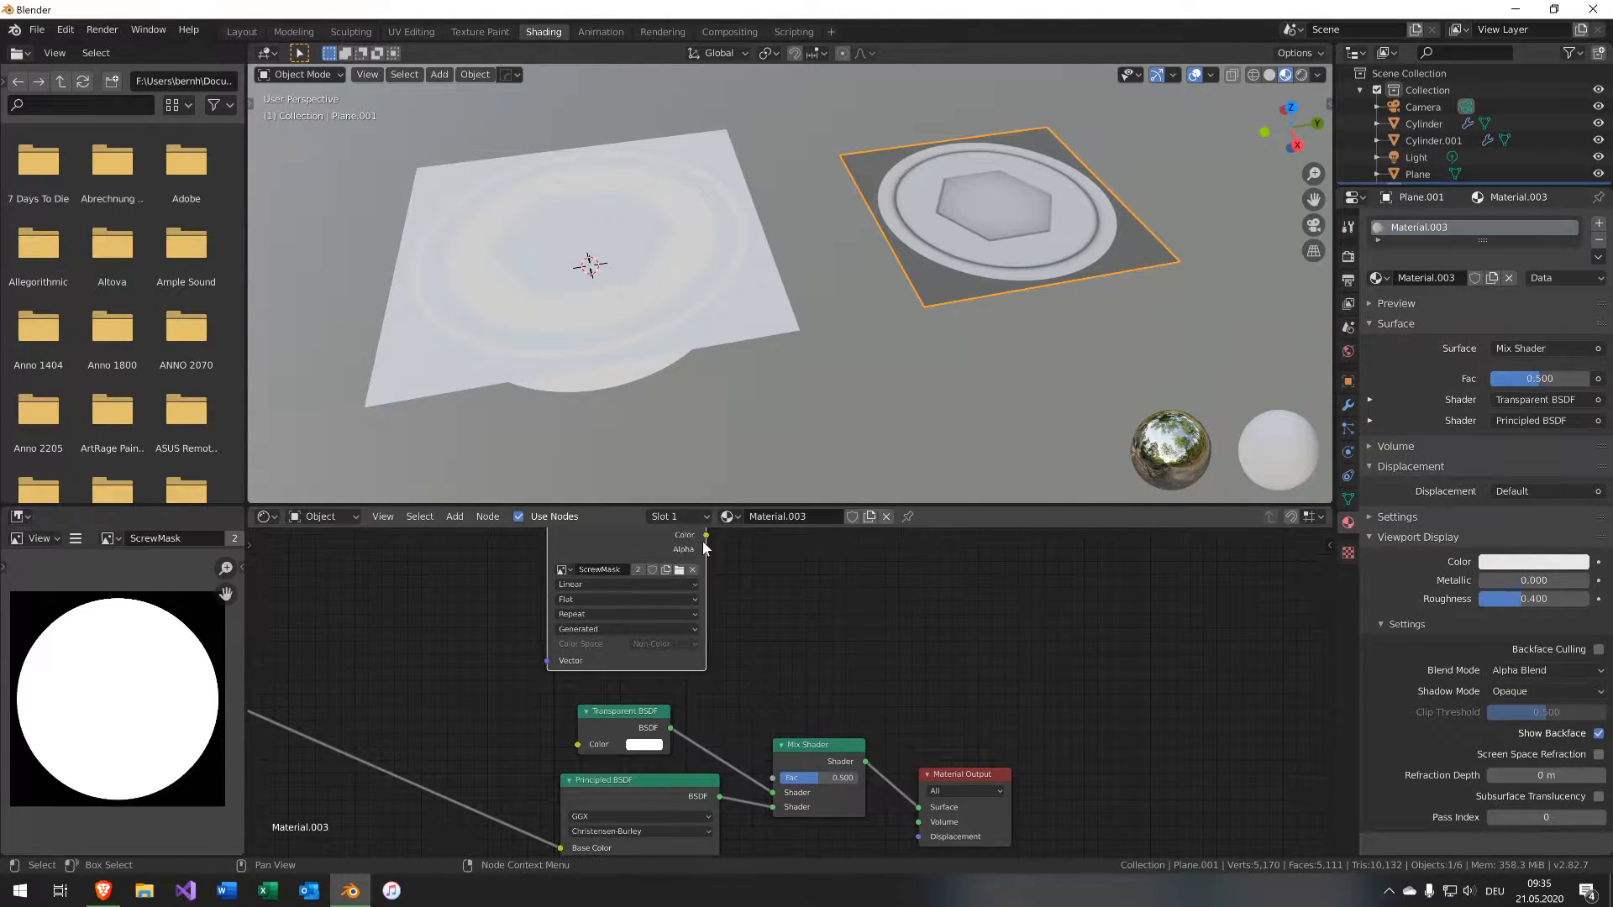
{"action": "left_click_drag", "start_coordinate": [706, 535], "coordinate": [772, 778]}
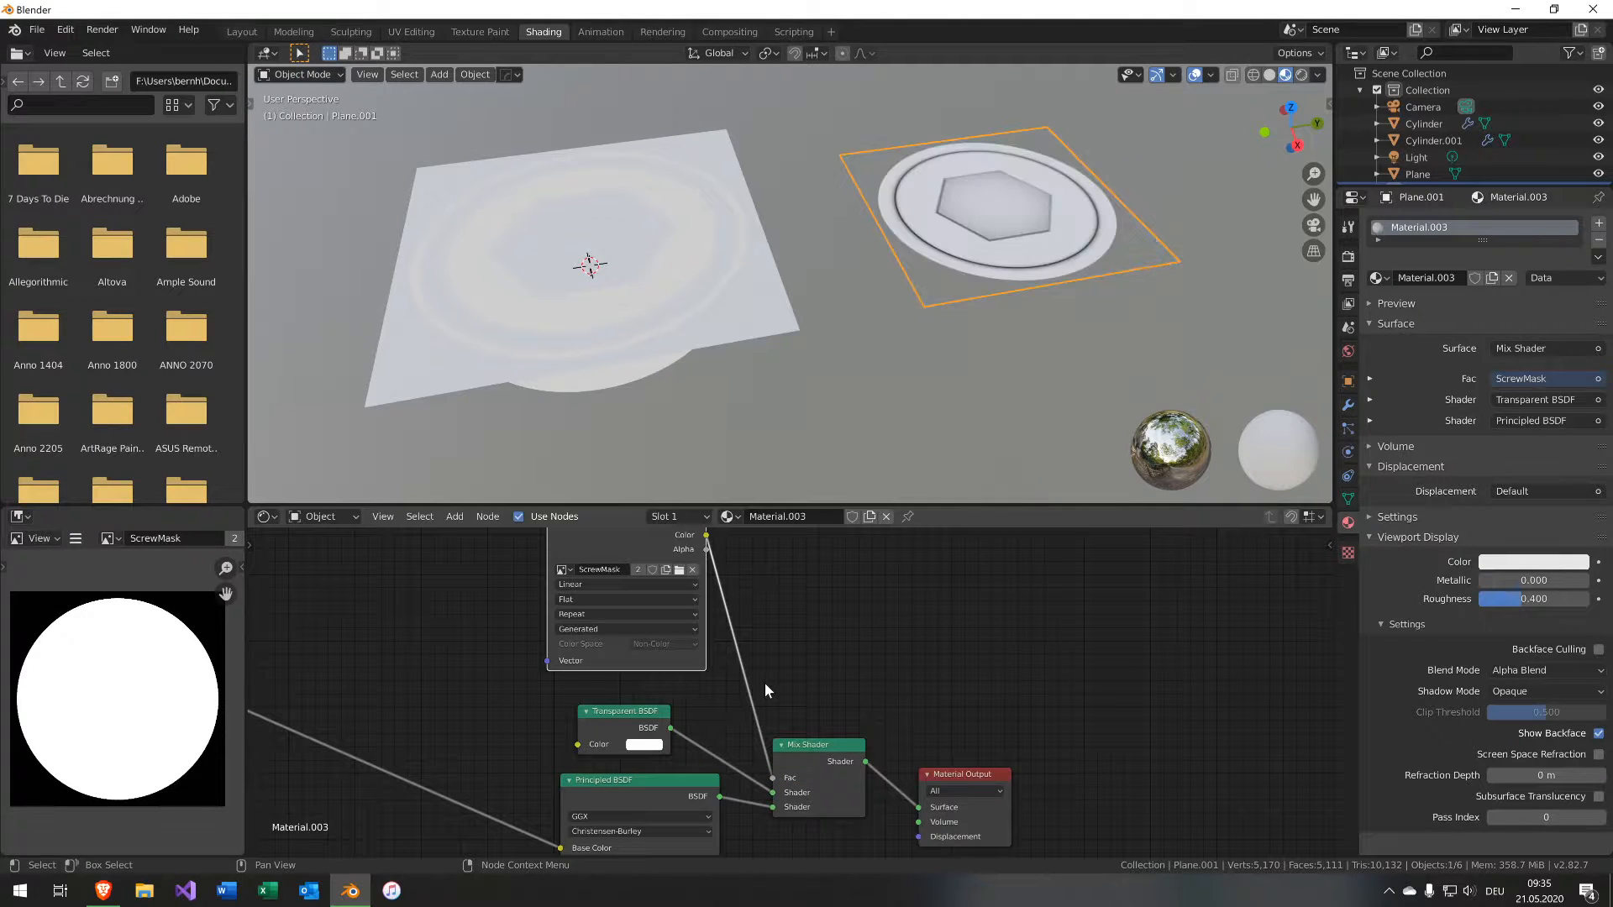
Select the outer rim cylinder and the first baked plane, keeping the plane active.
{"action": "middle_click_drag", "start_coordinate": [1097, 280], "coordinate": [1057, 355]}
{"action": "scroll", "coordinate": [783, 493], "scroll_direction": "down", "scroll_amount": 2}
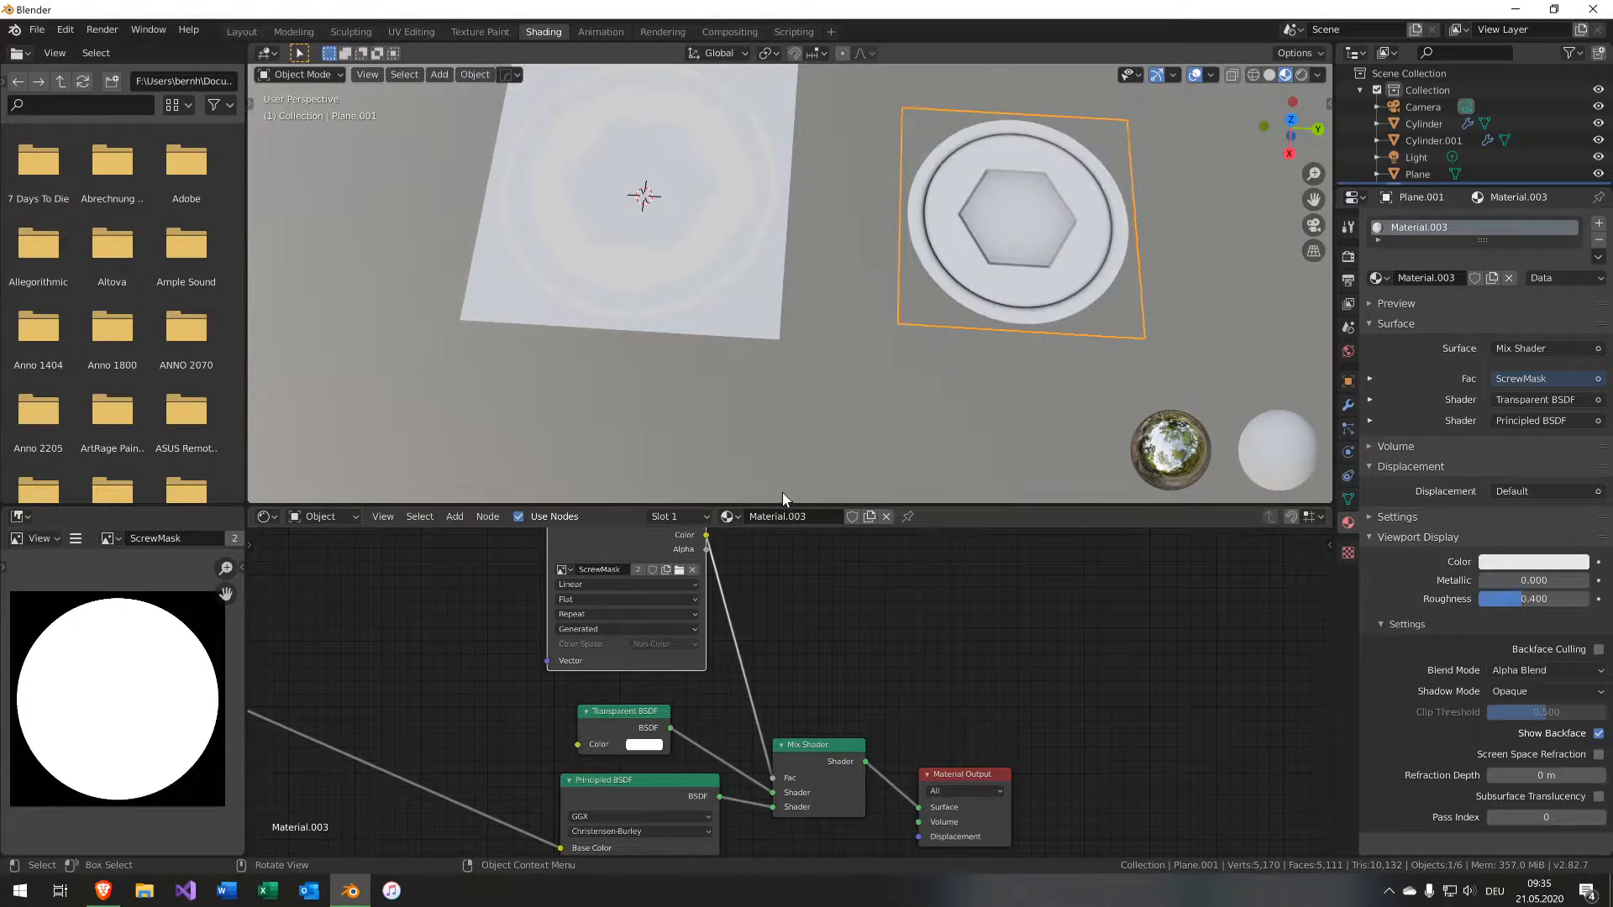
{"action": "scroll", "coordinate": [799, 360], "scroll_direction": "up", "scroll_amount": 1}
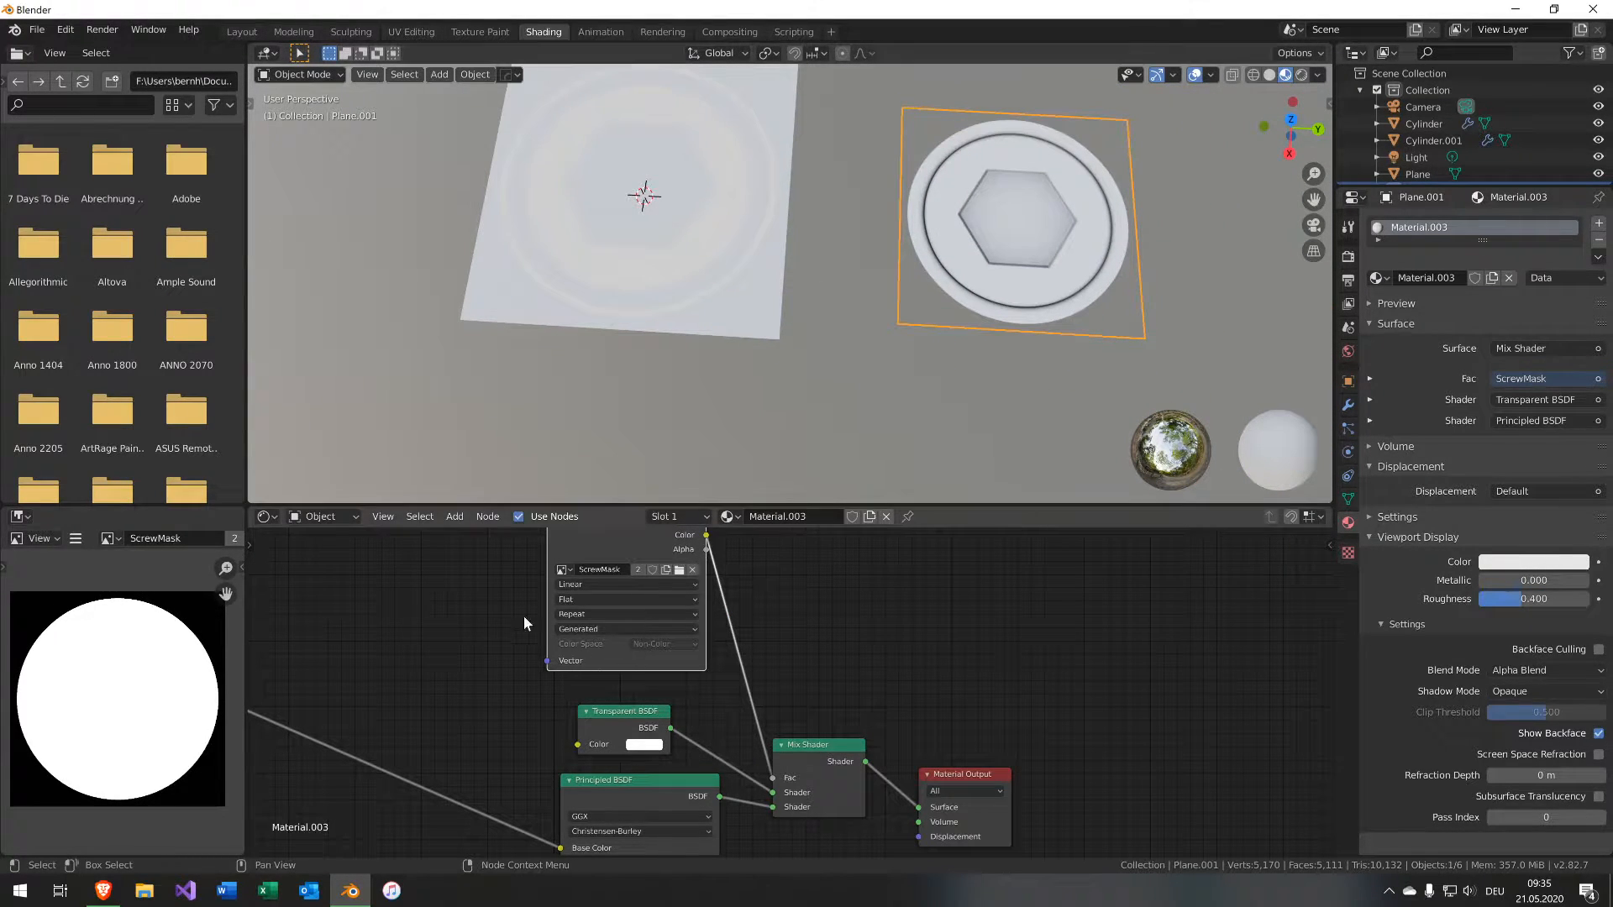
{"action": "left_click", "coordinate": [709, 289]}
{"action": "middle_click_drag", "start_coordinate": [516, 579], "coordinate": [635, 513]}
{"action": "left_click", "coordinate": [774, 279]}
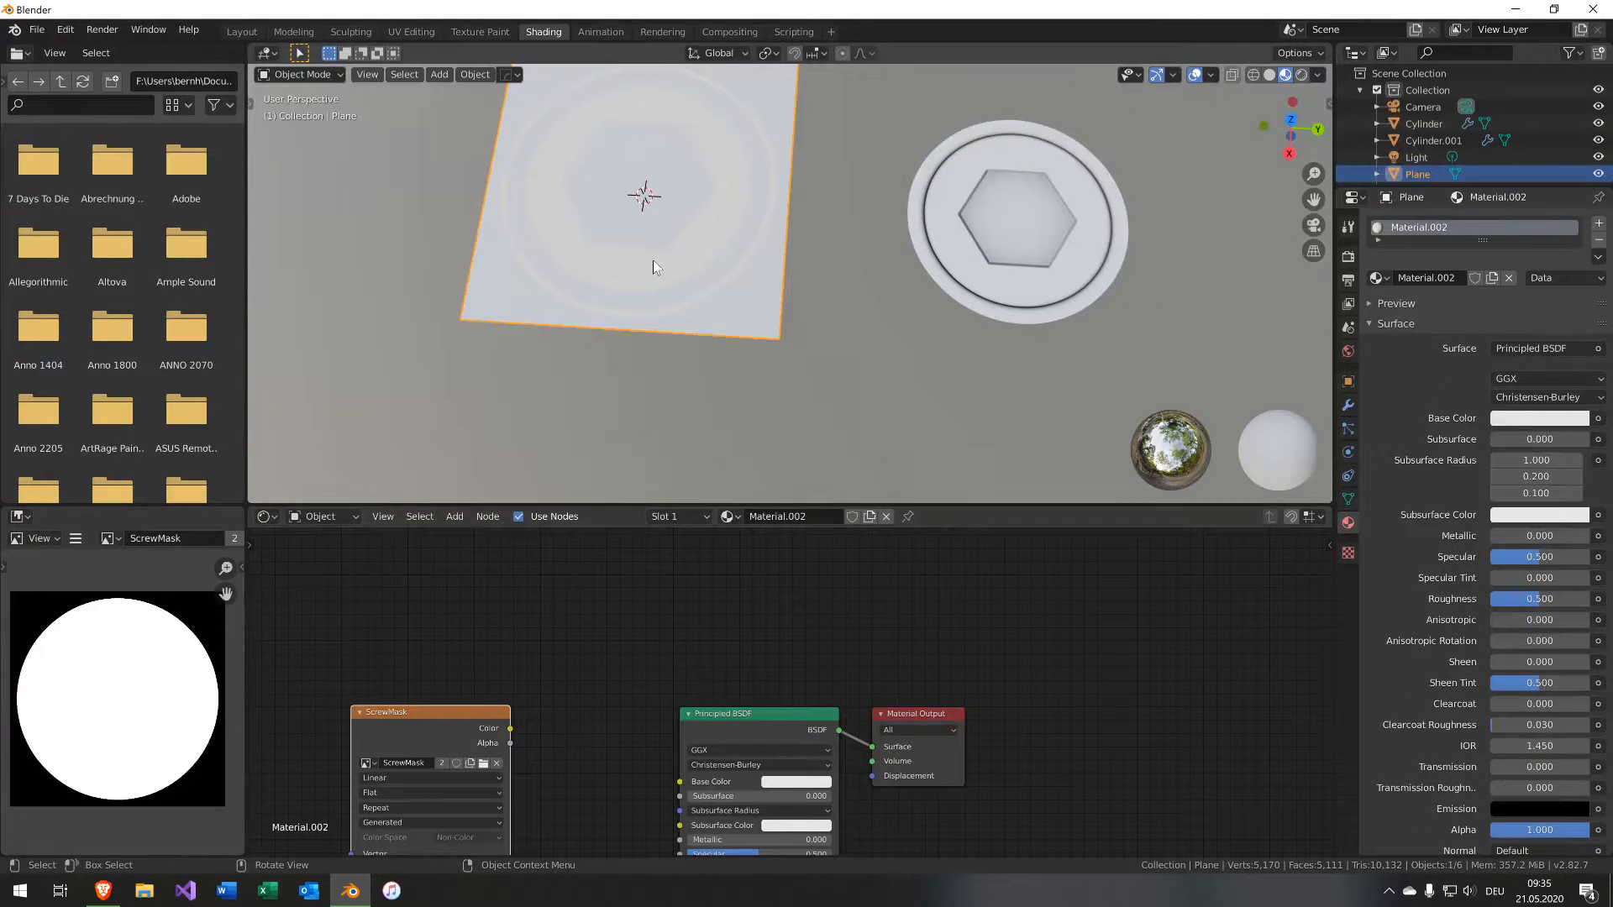
{"action": "left_click", "coordinate": [511, 166]}
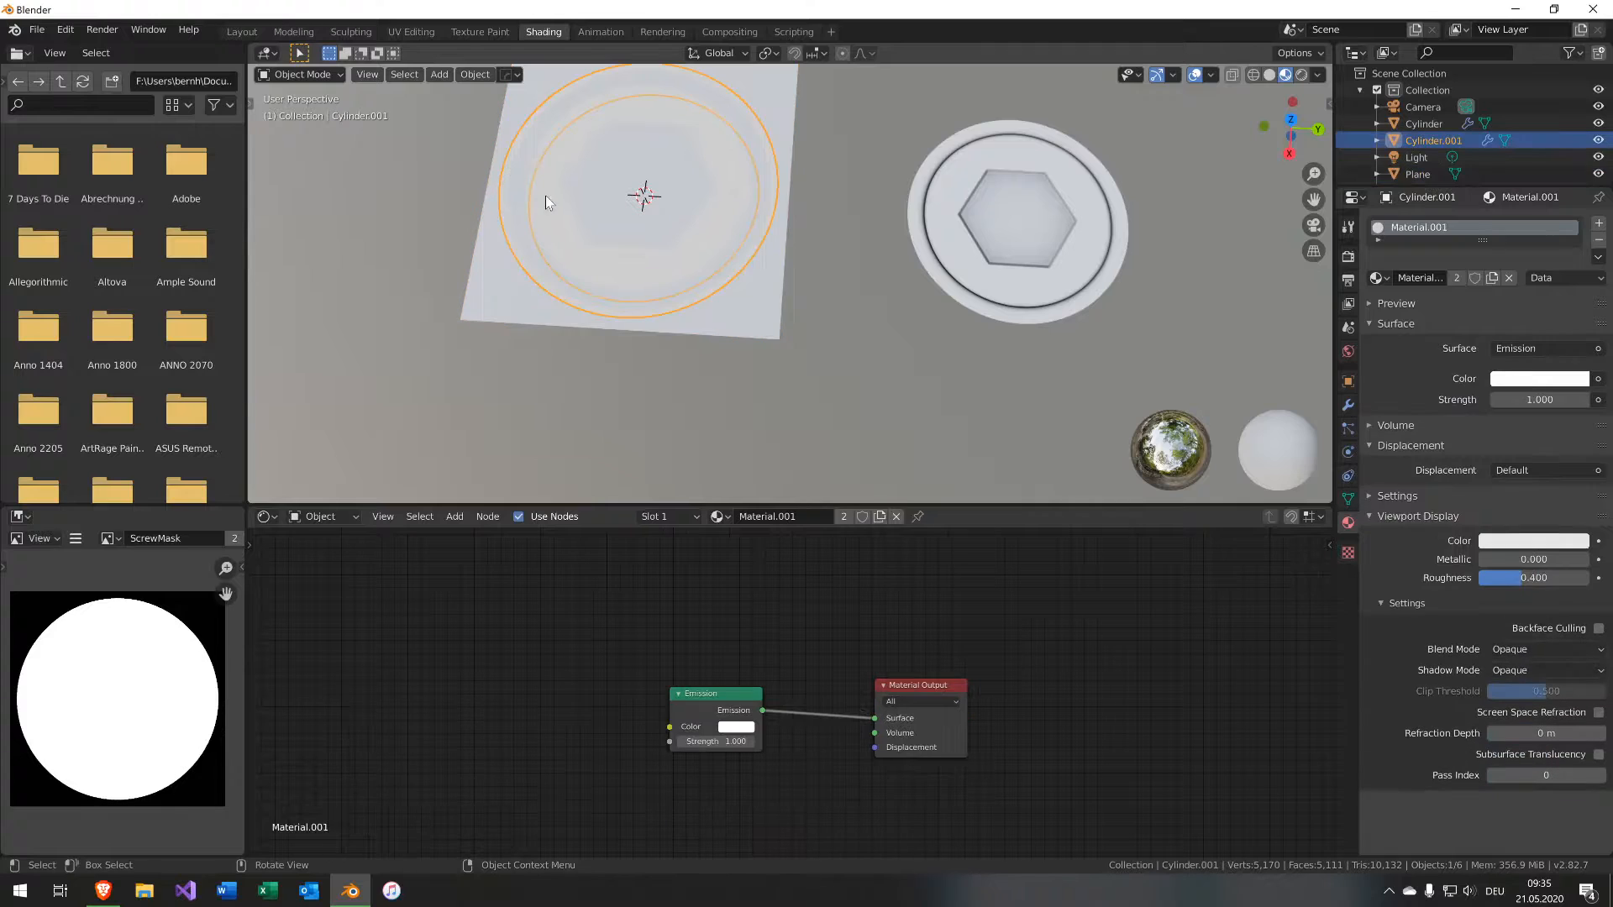
{"action": "left_click", "coordinate": [748, 250]}
{"action": "left_click", "coordinate": [748, 309], "text": "shift"}
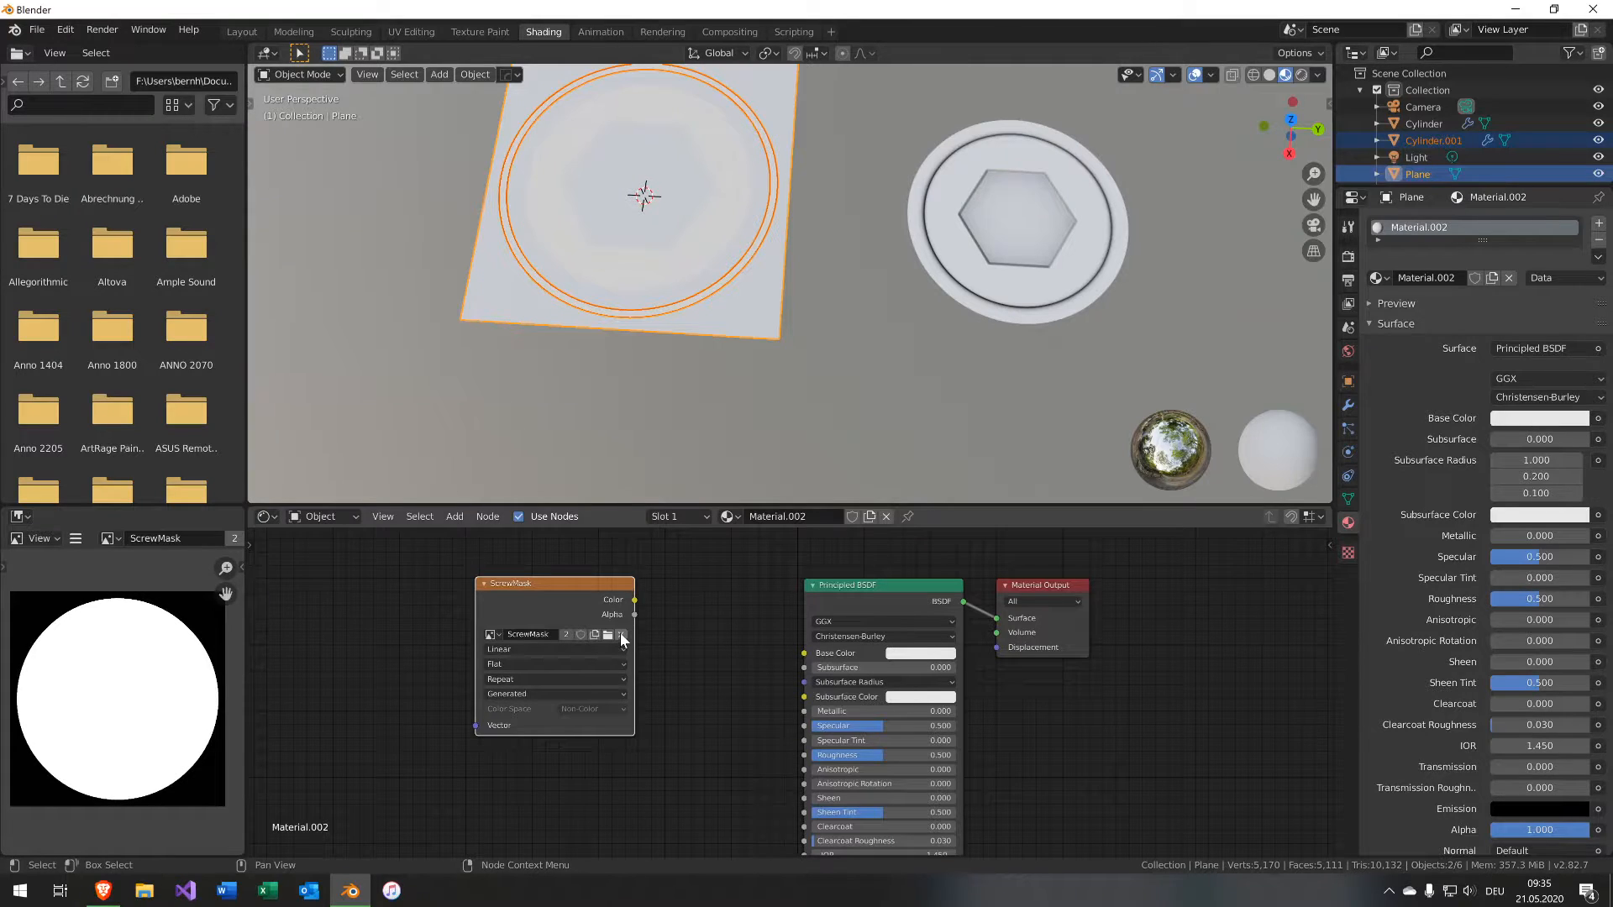
Give the plane's texture node a new 2048 px image named ScrewRimMask.
{"action": "left_click", "coordinate": [622, 640]}
{"action": "left_click", "coordinate": [546, 636]}
{"action": "left_click", "coordinate": [580, 622]}
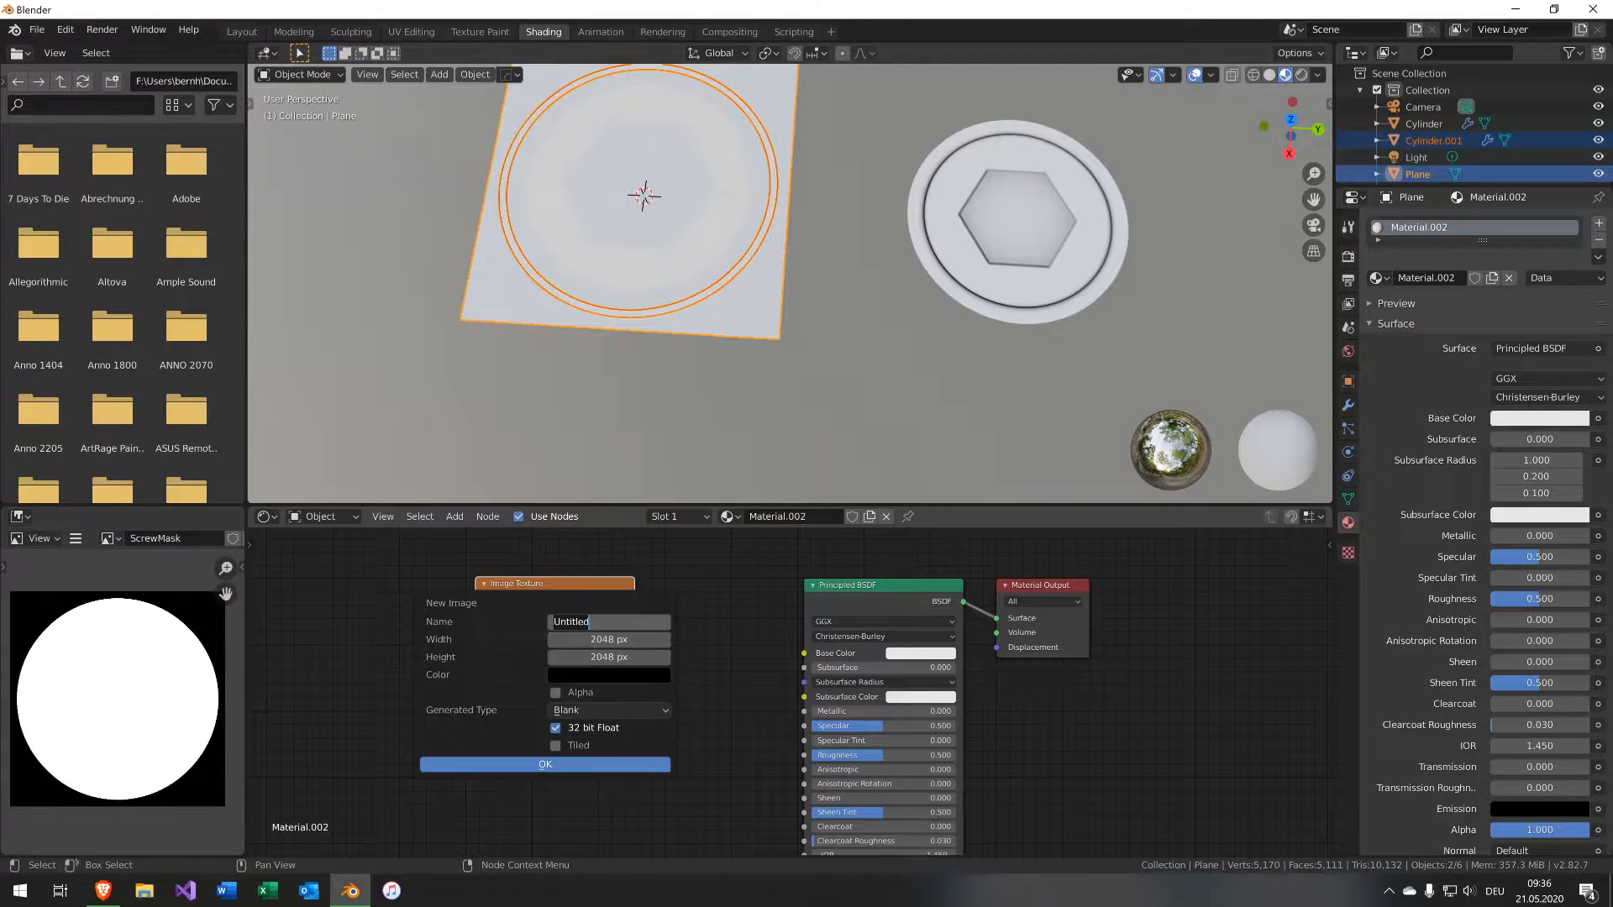
{"action": "type", "text": "ScrewRimMask"}
{"action": "left_click", "coordinate": [613, 765]}
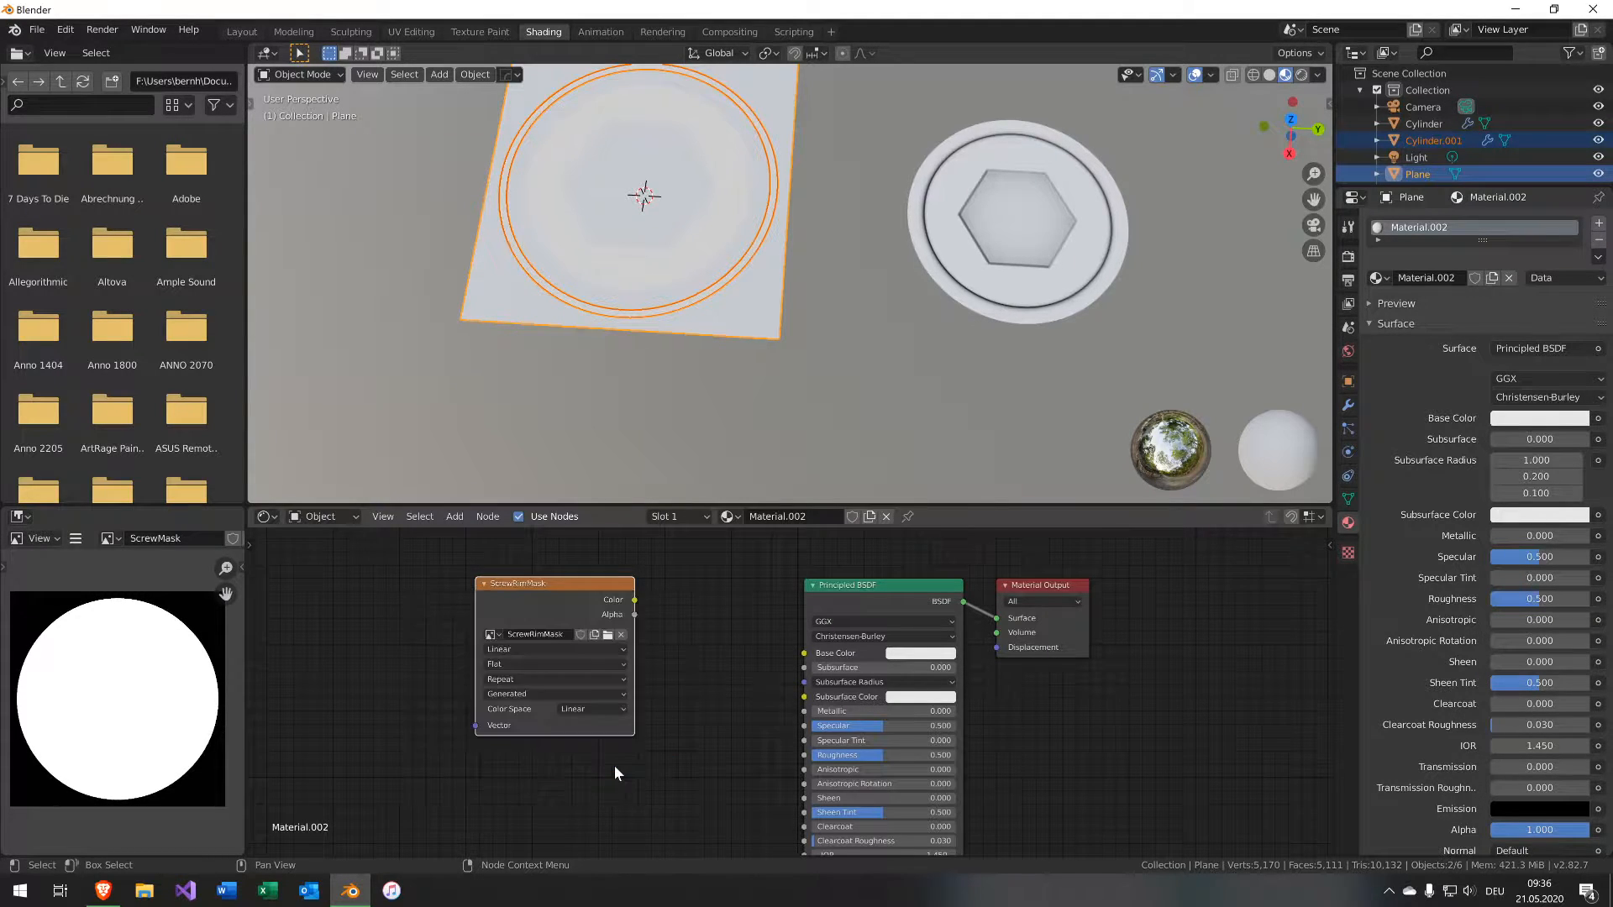
Set the ScrewRimMask image to Non-Color and bake the rim emission mask onto the plane.
{"action": "left_click", "coordinate": [581, 710]}
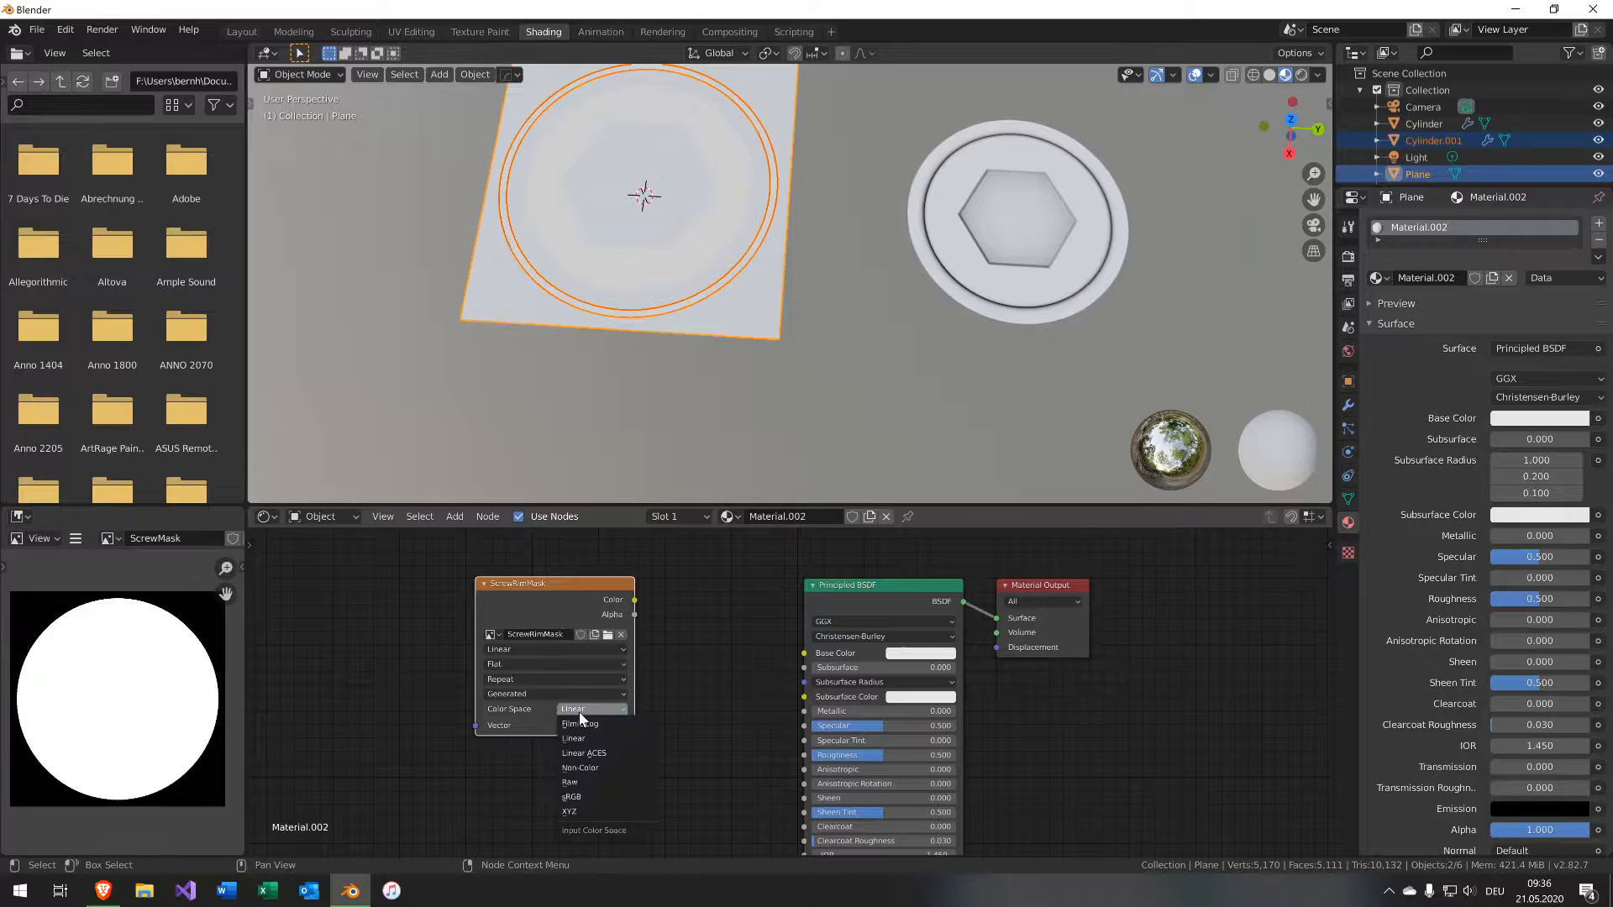
{"action": "left_click", "coordinate": [586, 767]}
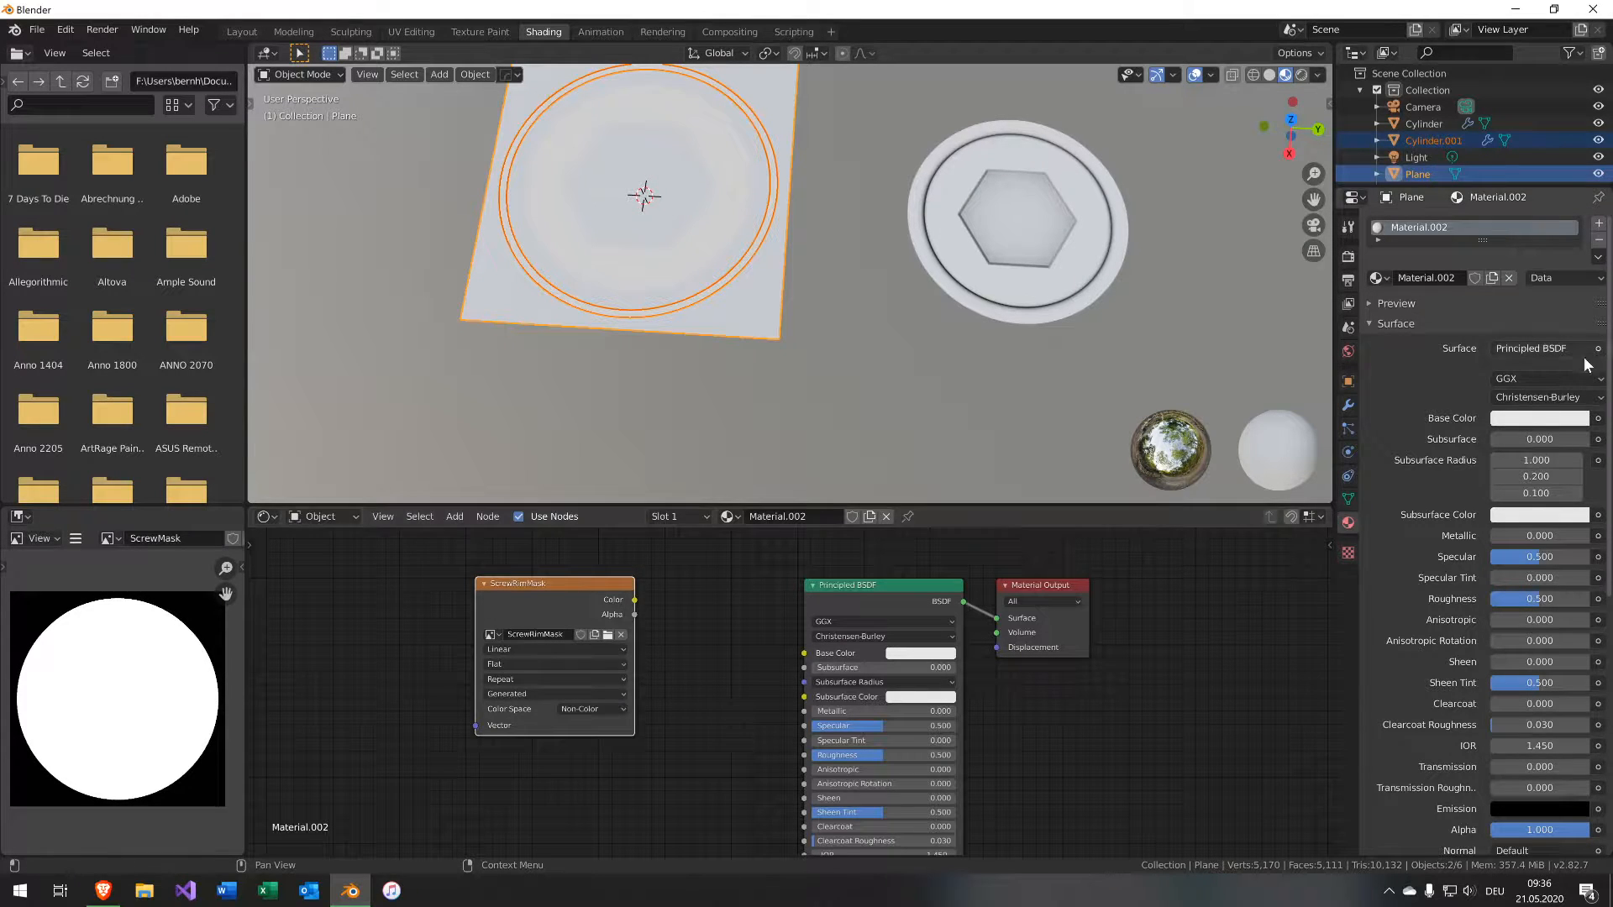
{"action": "left_click", "coordinate": [1347, 257]}
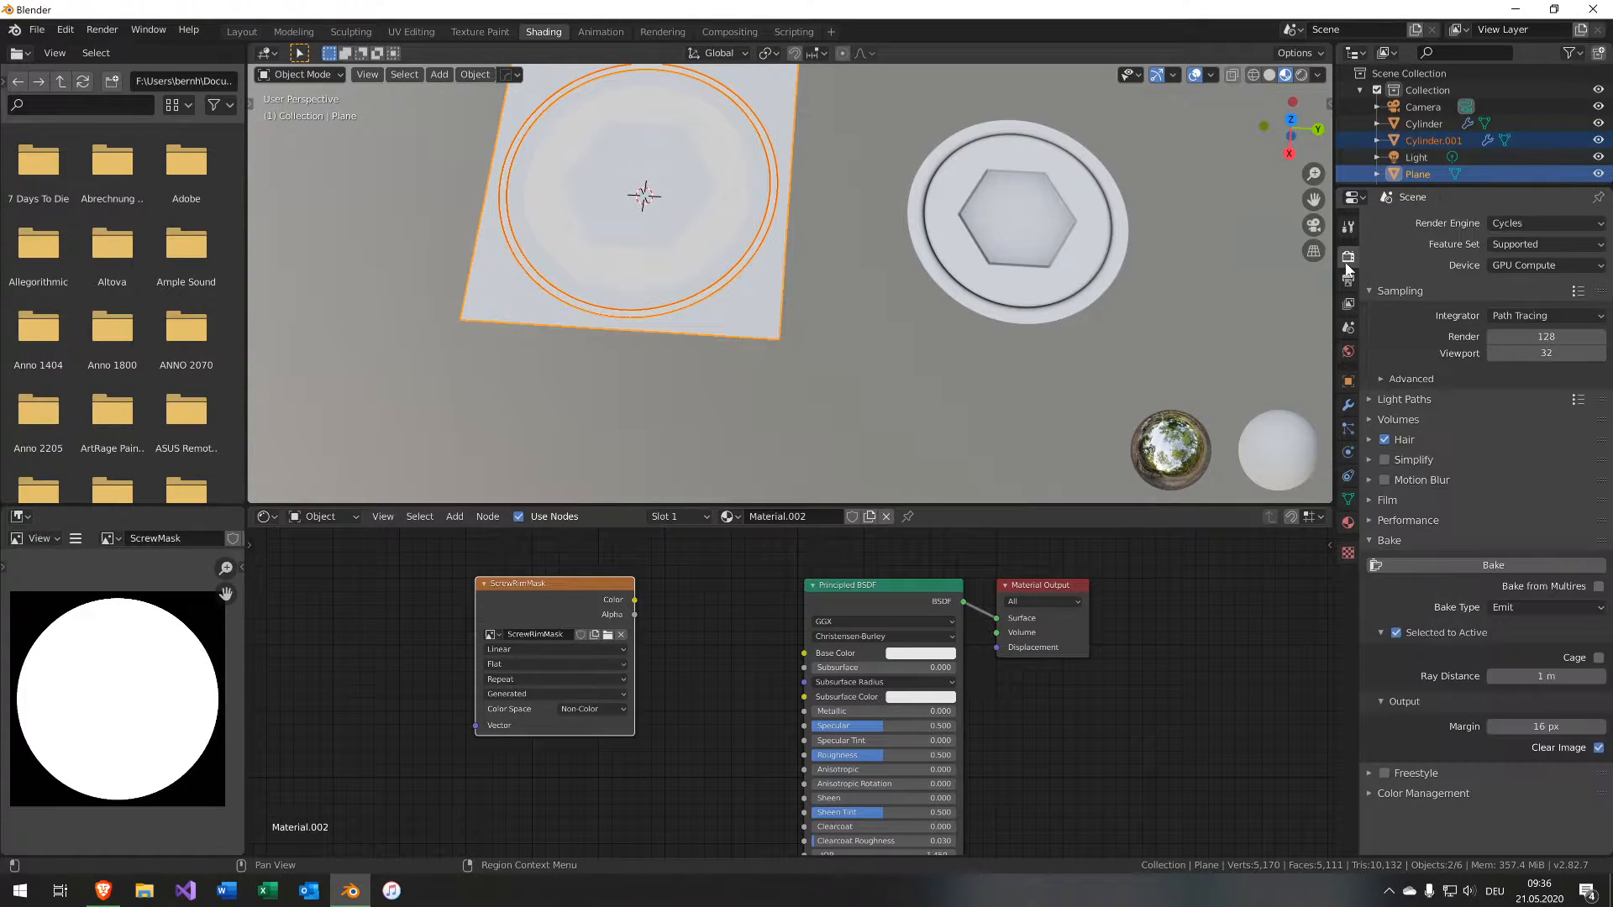
{"action": "left_click", "coordinate": [1482, 566]}
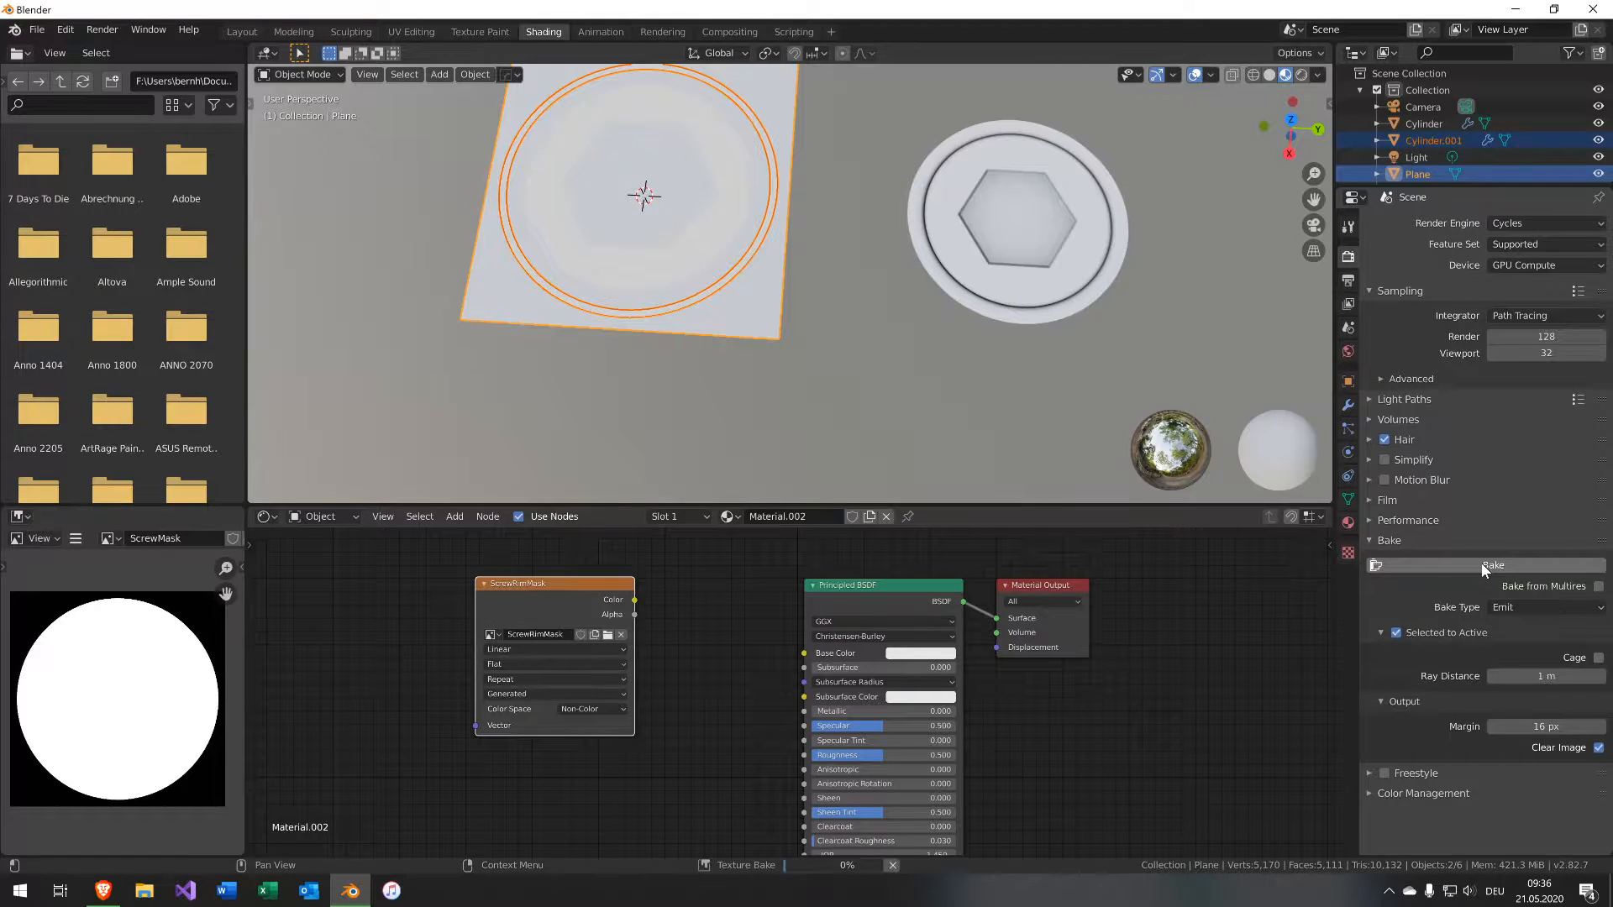
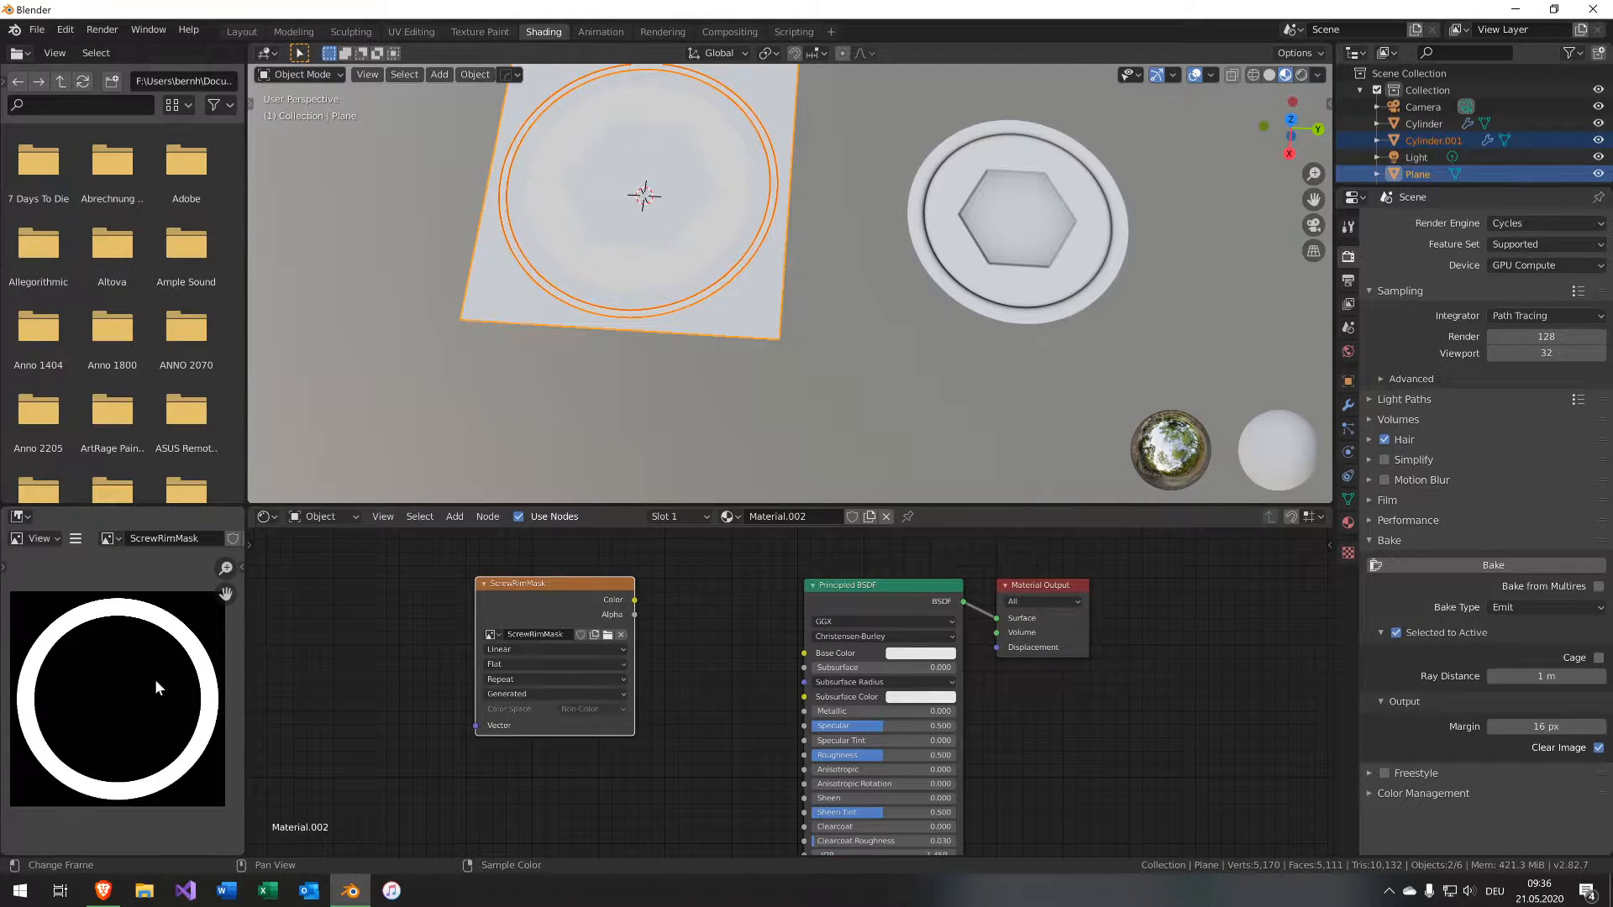
Select the cap plane and rearrange its material's texture nodes to make room in the node tree.
{"action": "left_click", "coordinate": [1048, 289]}
{"action": "middle_click_drag", "start_coordinate": [780, 707], "coordinate": [622, 584]}
{"action": "scroll", "coordinate": [669, 714], "scroll_direction": "down", "scroll_amount": 5}
{"action": "scroll", "coordinate": [614, 771], "scroll_direction": "up", "scroll_amount": 1}
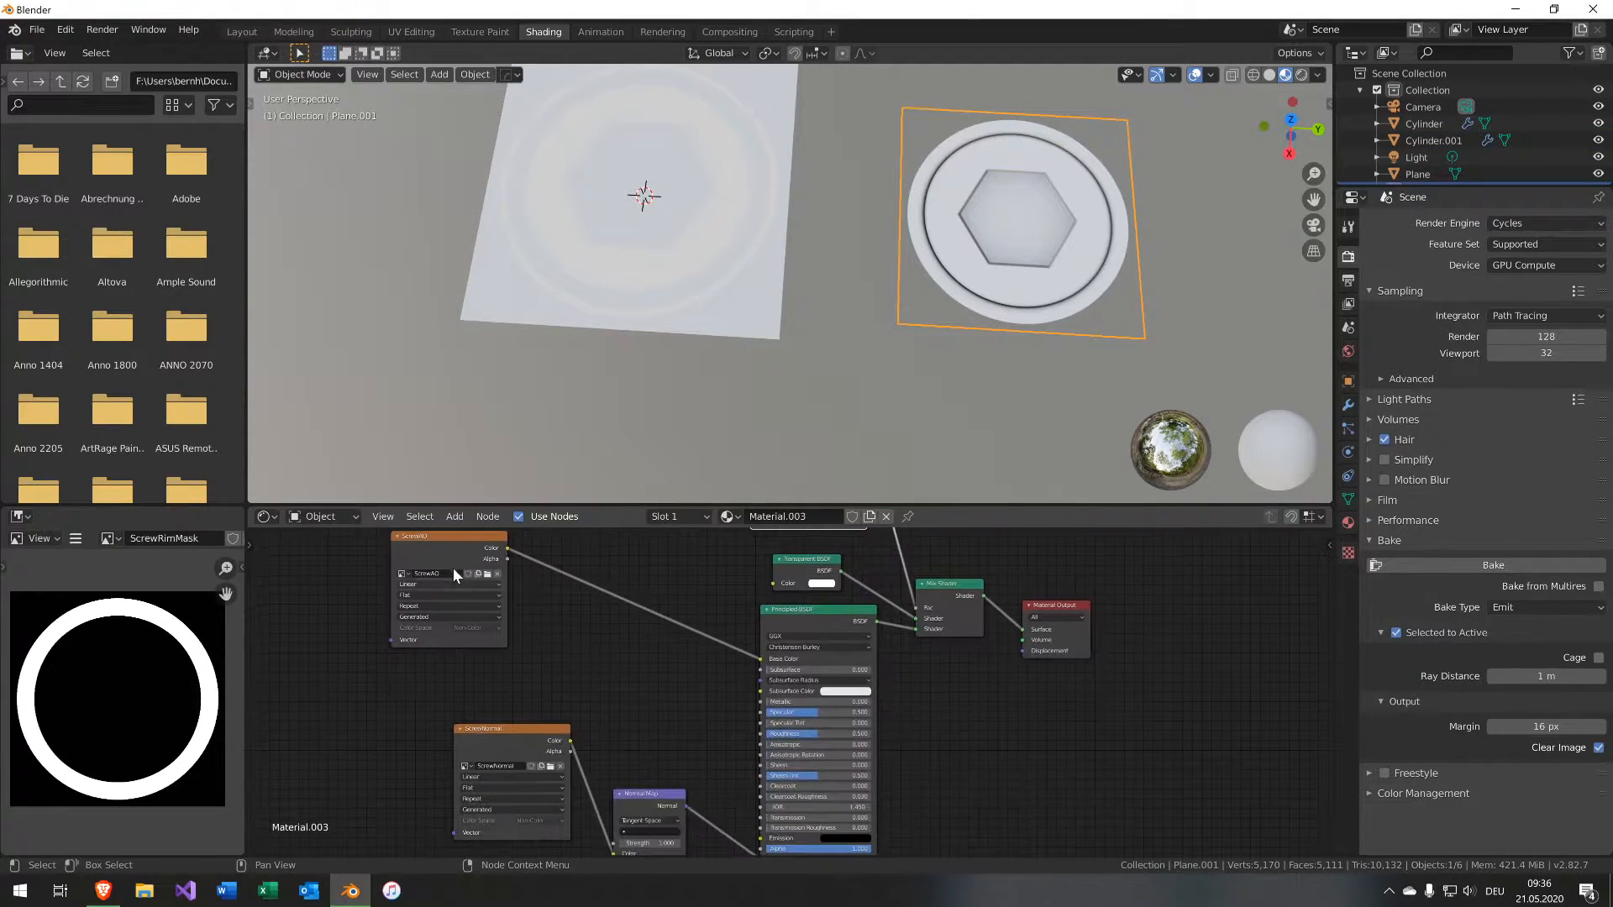
{"action": "left_click_drag", "start_coordinate": [438, 545], "coordinate": [844, 824]}
{"action": "scroll", "coordinate": [712, 670], "scroll_direction": "down", "scroll_amount": 3}
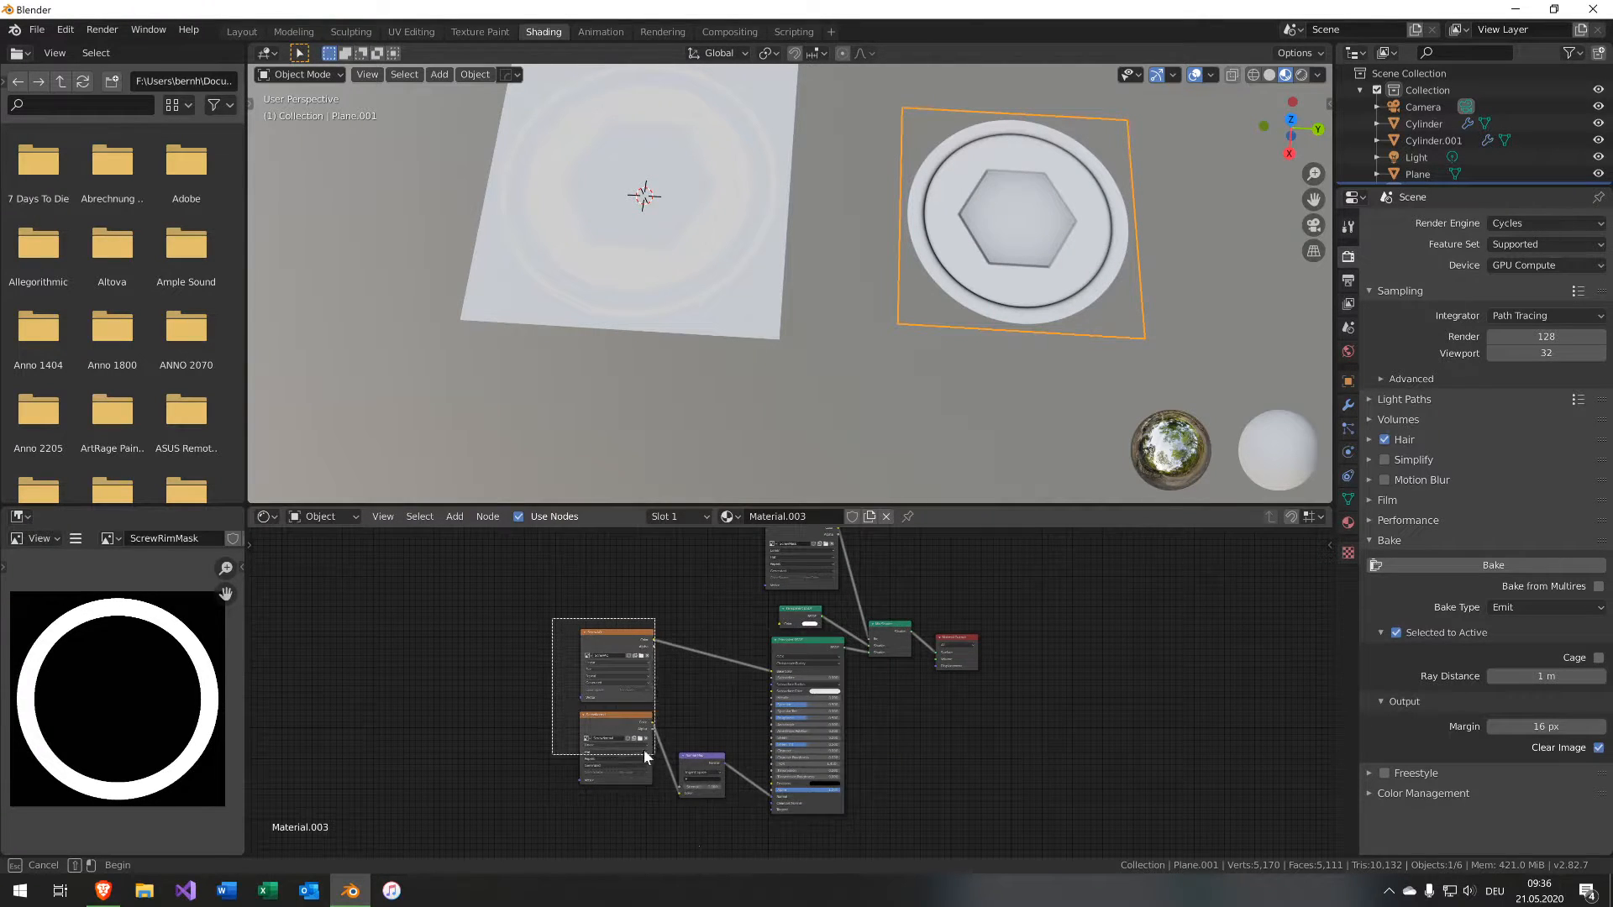
{"action": "left_click_drag", "start_coordinate": [529, 631], "coordinate": [838, 825]}
{"action": "key", "text": "g"}
{"action": "left_click", "coordinate": [729, 606]}
{"action": "middle_click_drag", "start_coordinate": [796, 669], "coordinate": [858, 748]}
{"action": "scroll", "coordinate": [766, 665], "scroll_direction": "down", "scroll_amount": 2}
{"action": "left_click", "coordinate": [754, 669]}
{"action": "scroll", "coordinate": [754, 670], "scroll_direction": "up", "scroll_amount": 3}
{"action": "scroll", "coordinate": [755, 669], "scroll_direction": "up", "scroll_amount": 5}
Duplicate the Principled BSDF node in the cap plane's material and place the copy below the original.
{"action": "key", "text": "shift+d"}
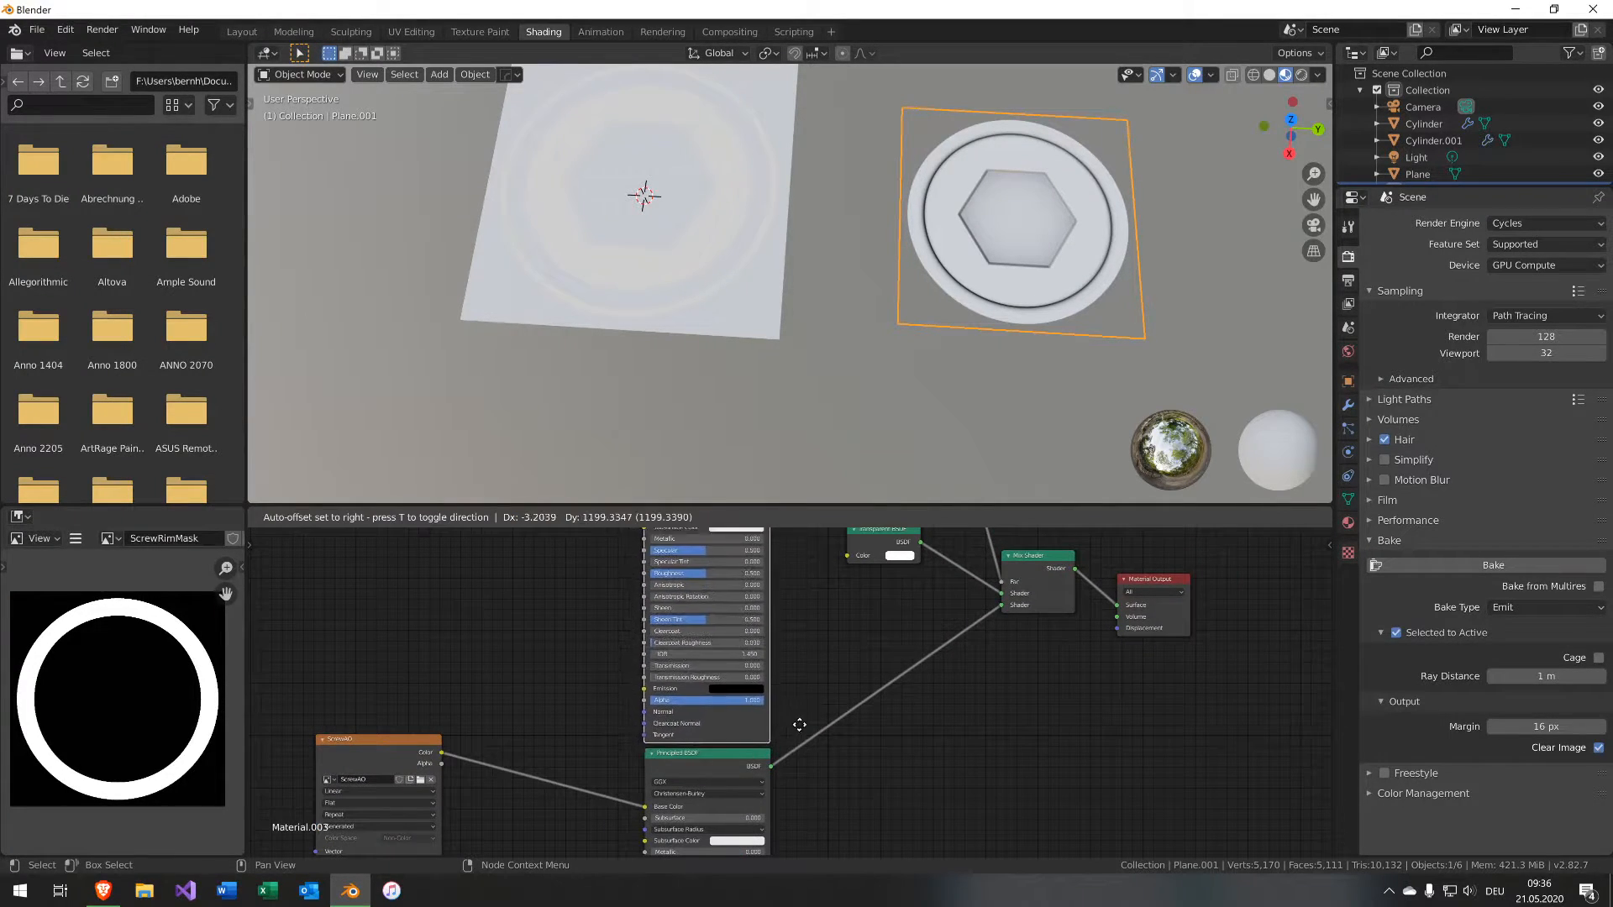
{"action": "left_click", "coordinate": [800, 726]}
{"action": "middle_click_drag", "start_coordinate": [819, 689], "coordinate": [809, 752]}
{"action": "middle_click_drag", "start_coordinate": [476, 671], "coordinate": [578, 690]}
{"action": "key", "text": "shift+a"}
{"action": "mouse_move", "coordinate": [578, 690]}
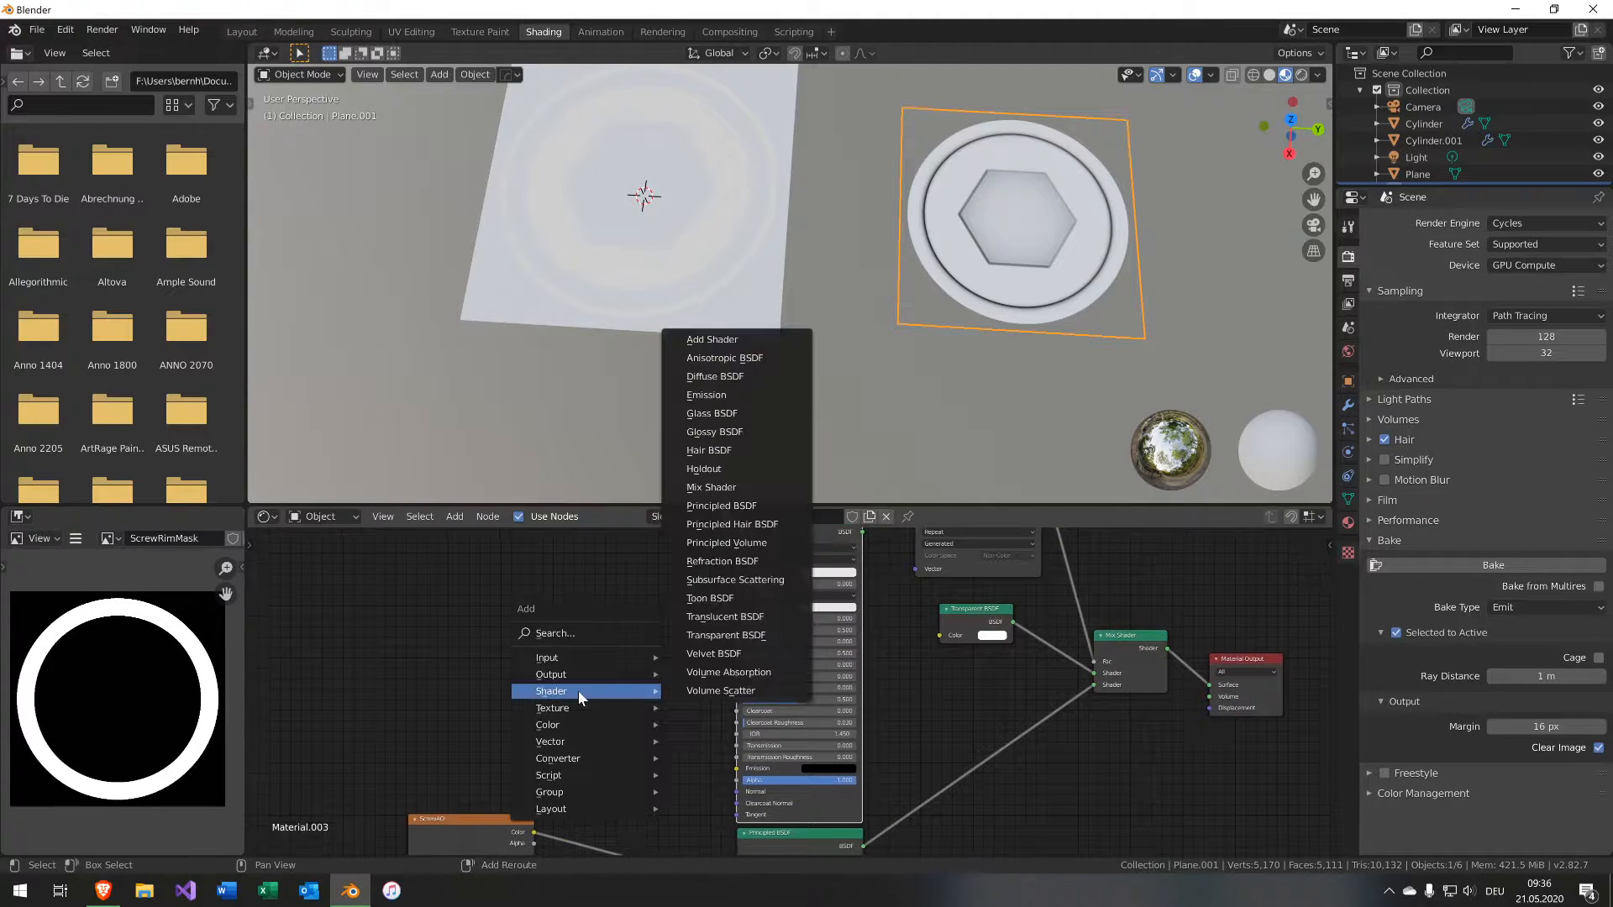
{"action": "key", "text": "Escape"}
Duplicate the ScrewAO image node and switch the copy's image to ScrewRimMask.
{"action": "left_click", "coordinate": [475, 829]}
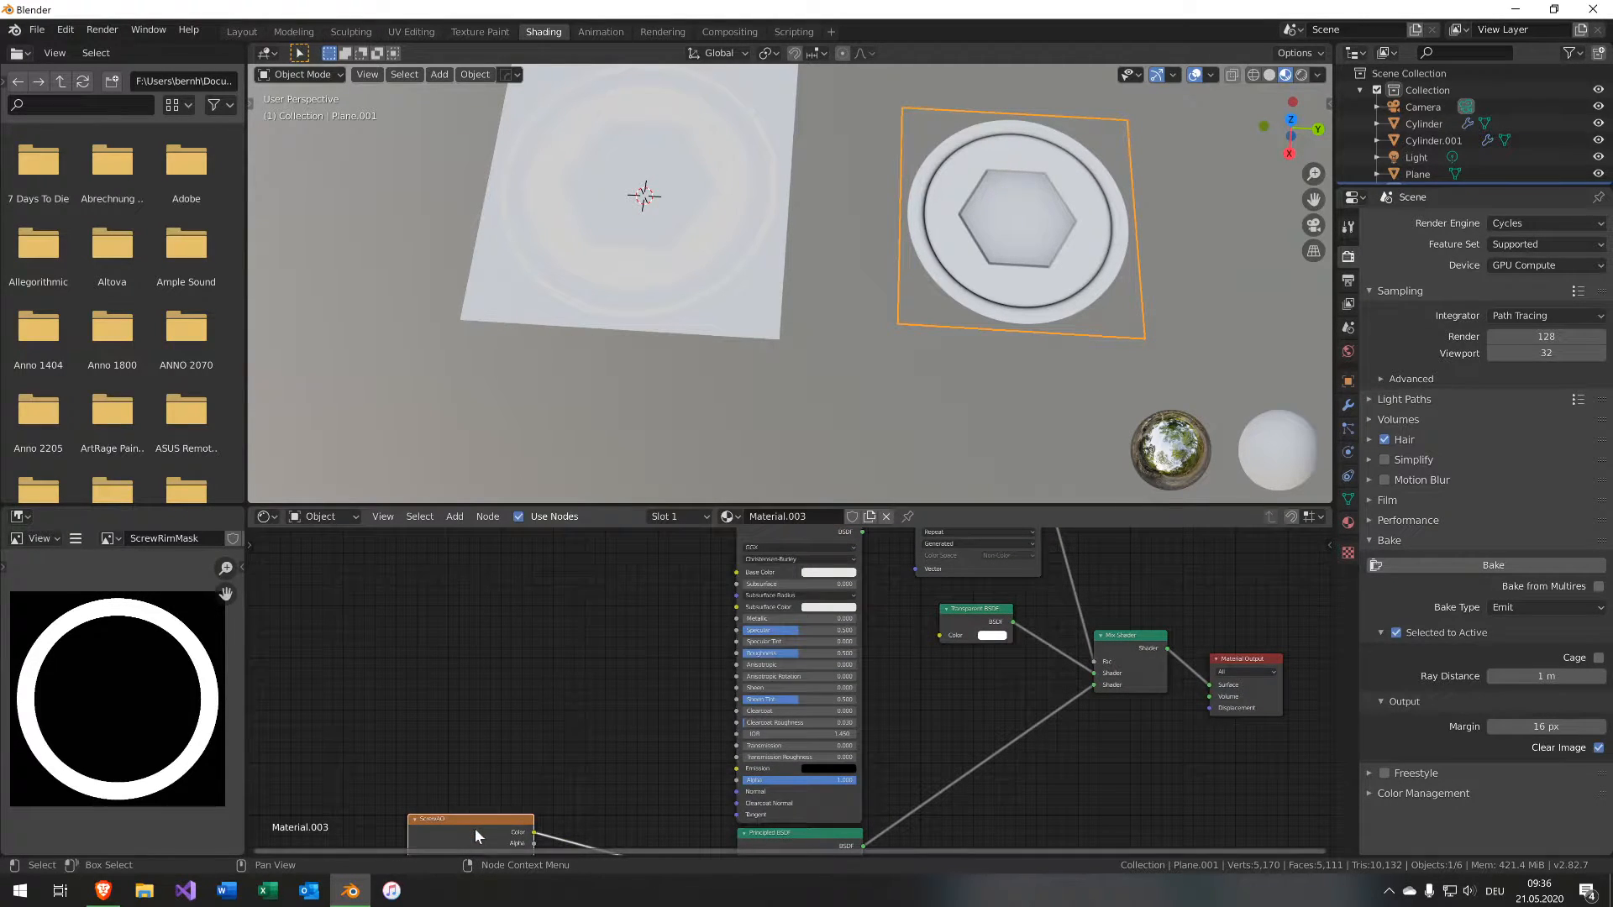
{"action": "key", "text": "shift+d"}
{"action": "left_click", "coordinate": [472, 650]}
{"action": "left_click", "coordinate": [425, 653]}
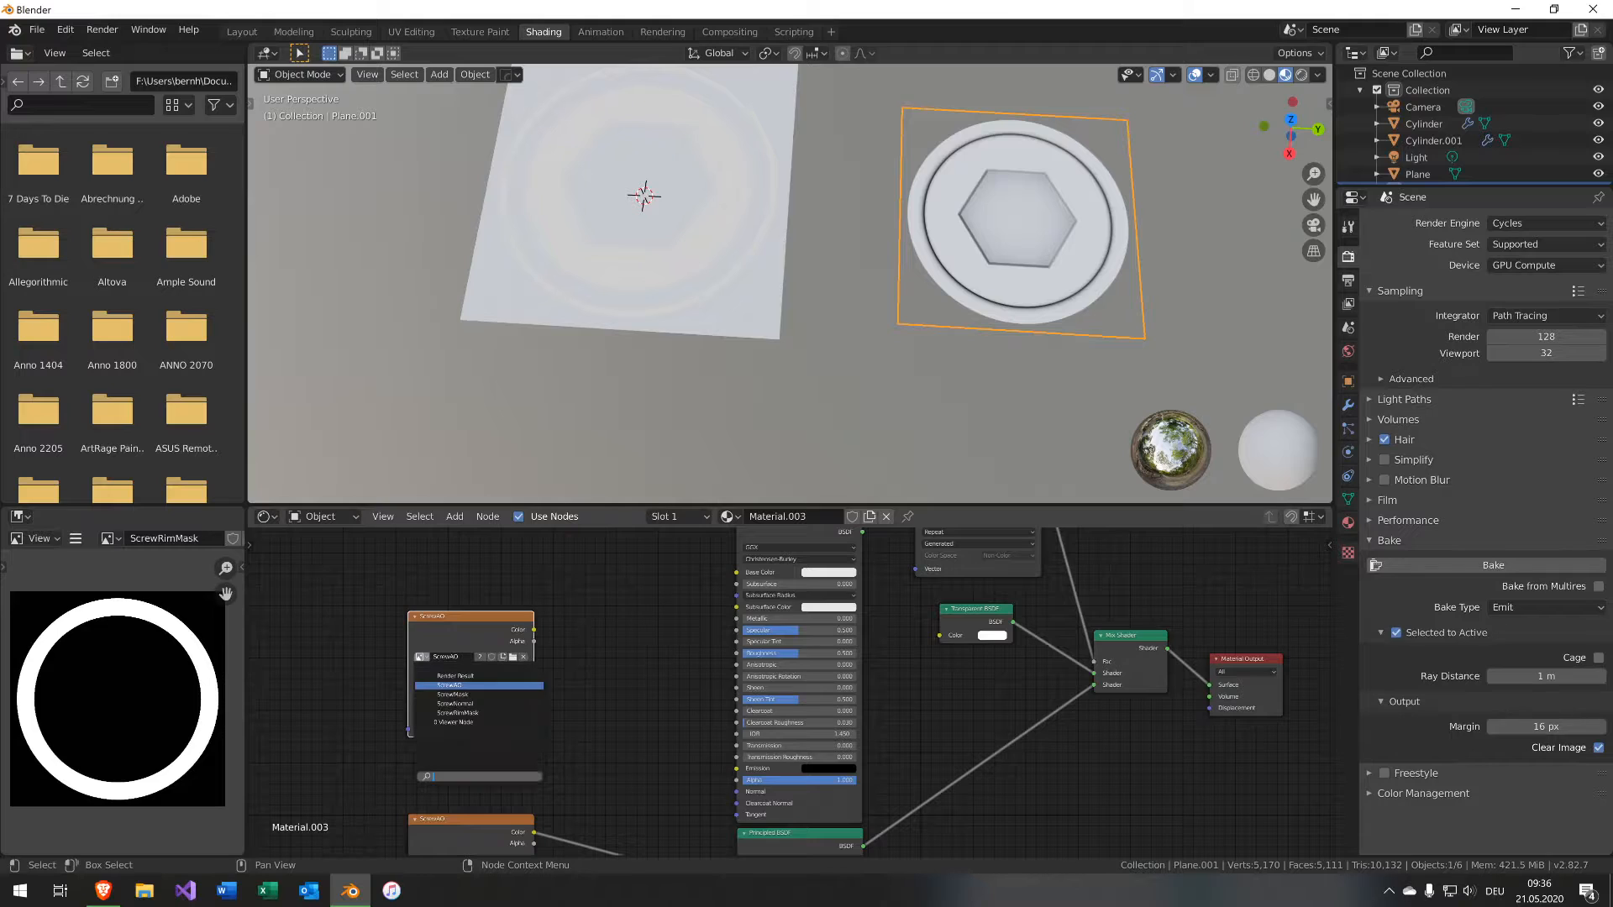
{"action": "left_click", "coordinate": [531, 704]}
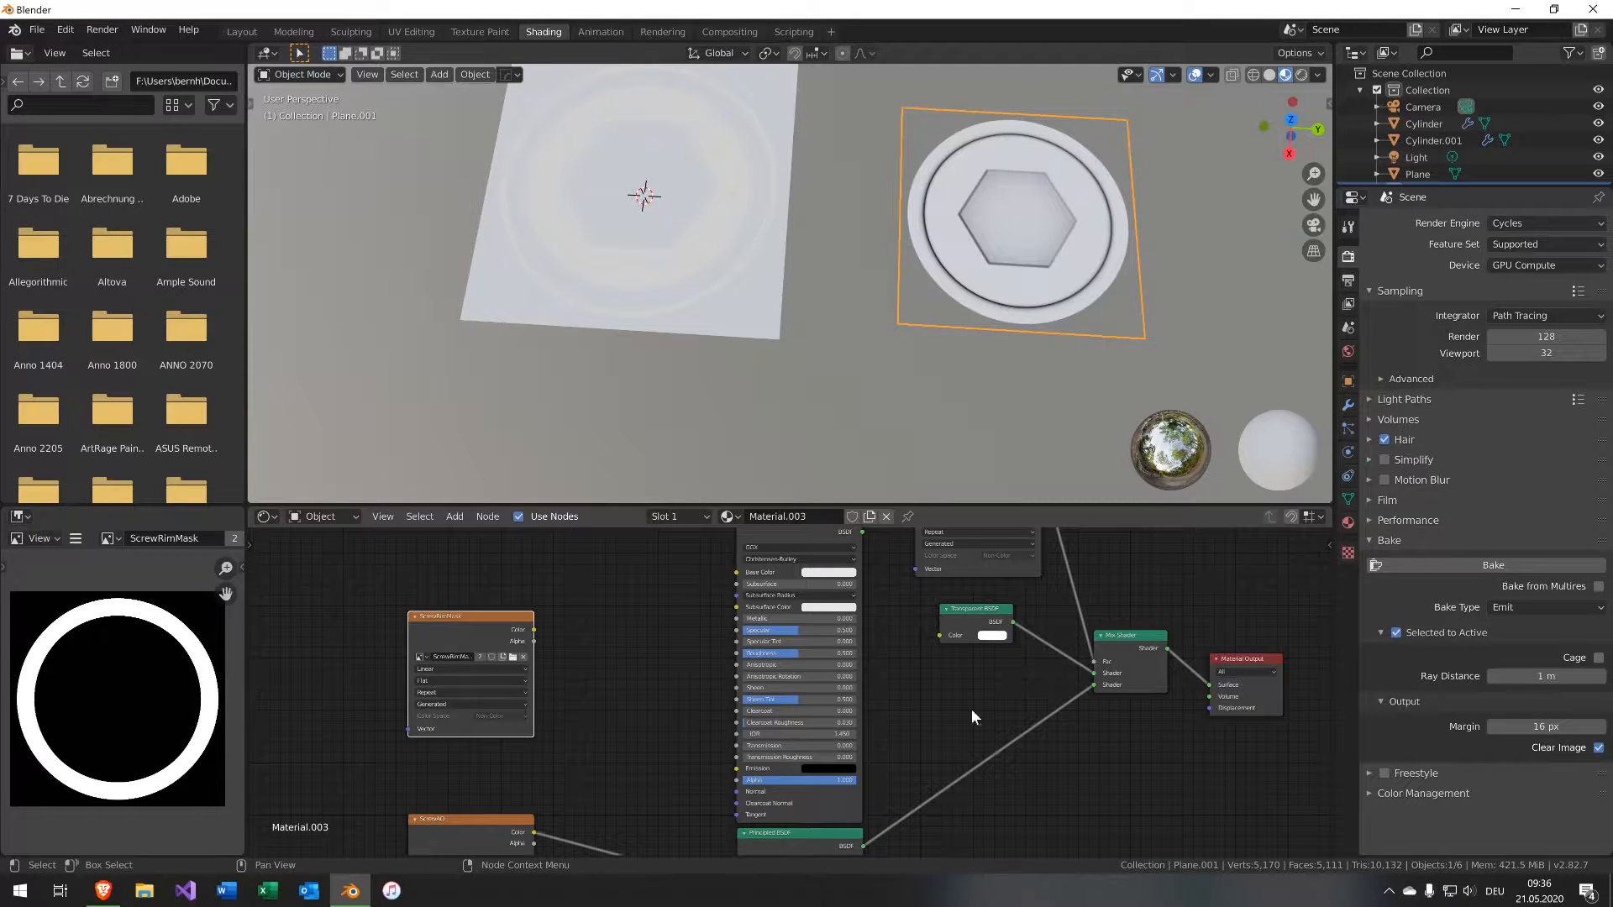
Duplicate the Mix Shader and connect the ScrewRimMask color to the new Mix Shader's factor.
{"action": "left_click", "coordinate": [1132, 657]}
{"action": "key", "text": "shift+d"}
{"action": "left_click", "coordinate": [944, 759]}
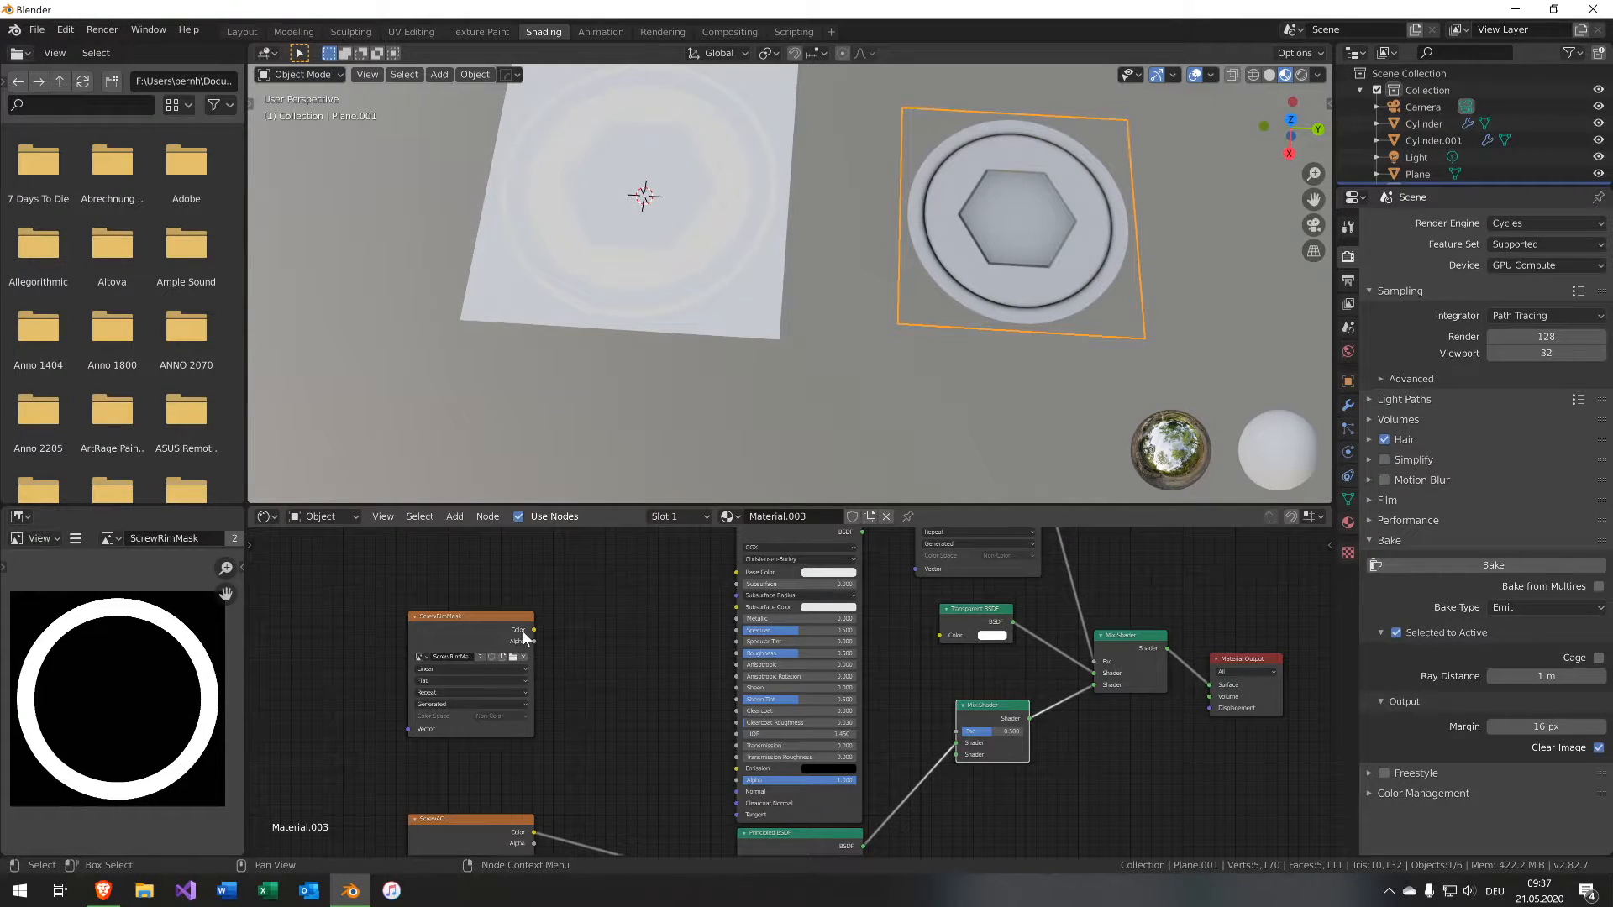
{"action": "left_click_drag", "start_coordinate": [526, 631], "coordinate": [952, 731]}
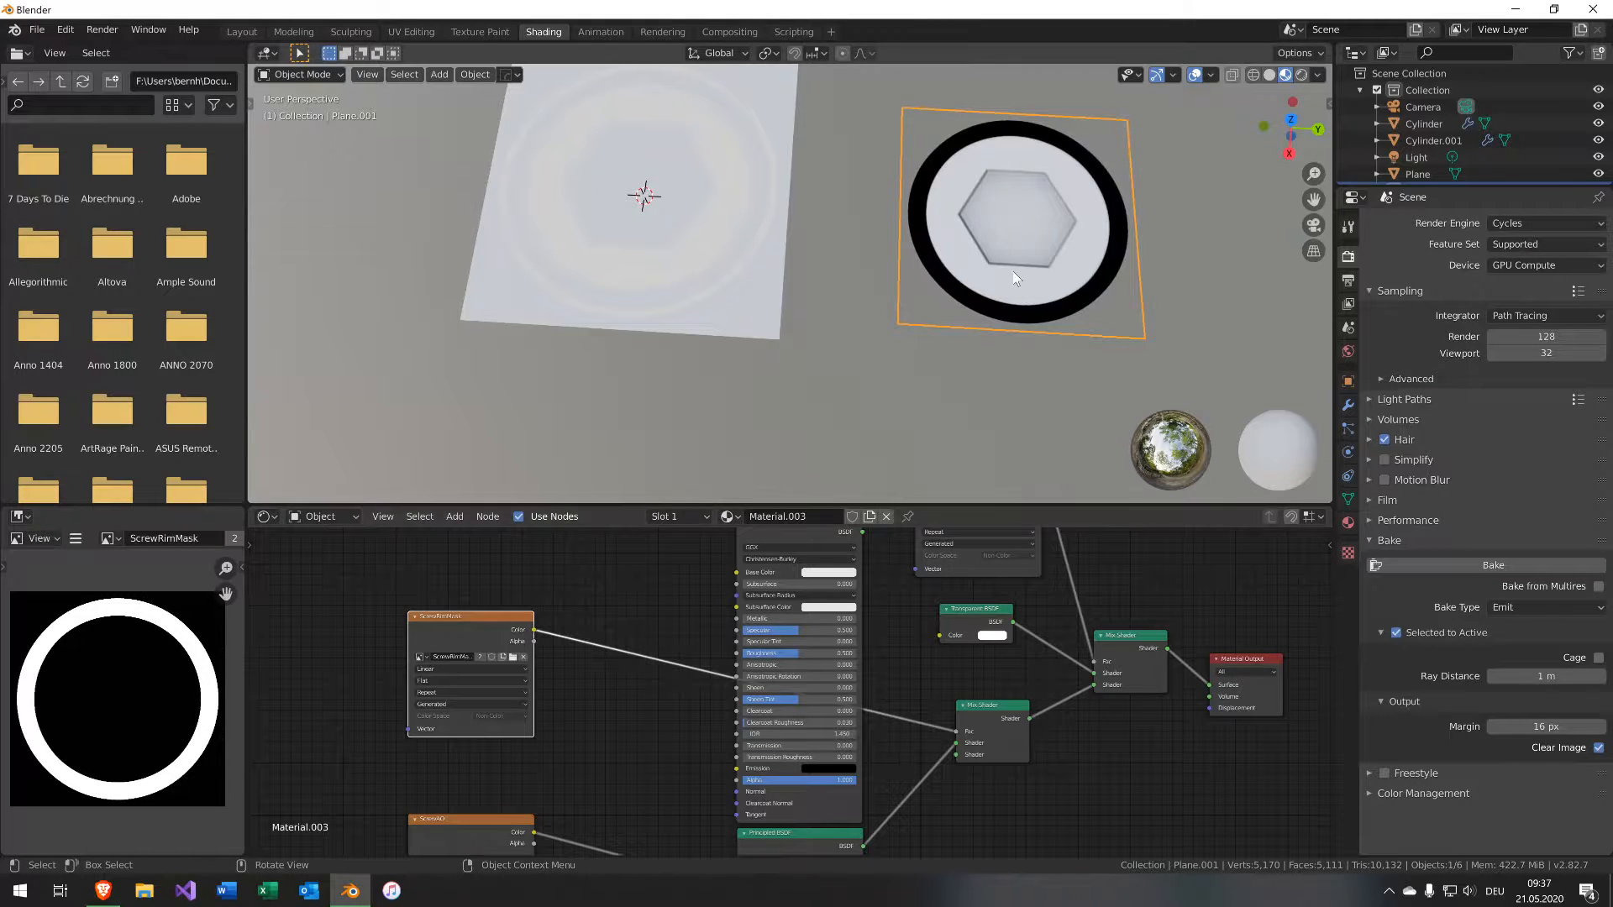
{"action": "middle_click_drag", "start_coordinate": [643, 691], "coordinate": [551, 692]}
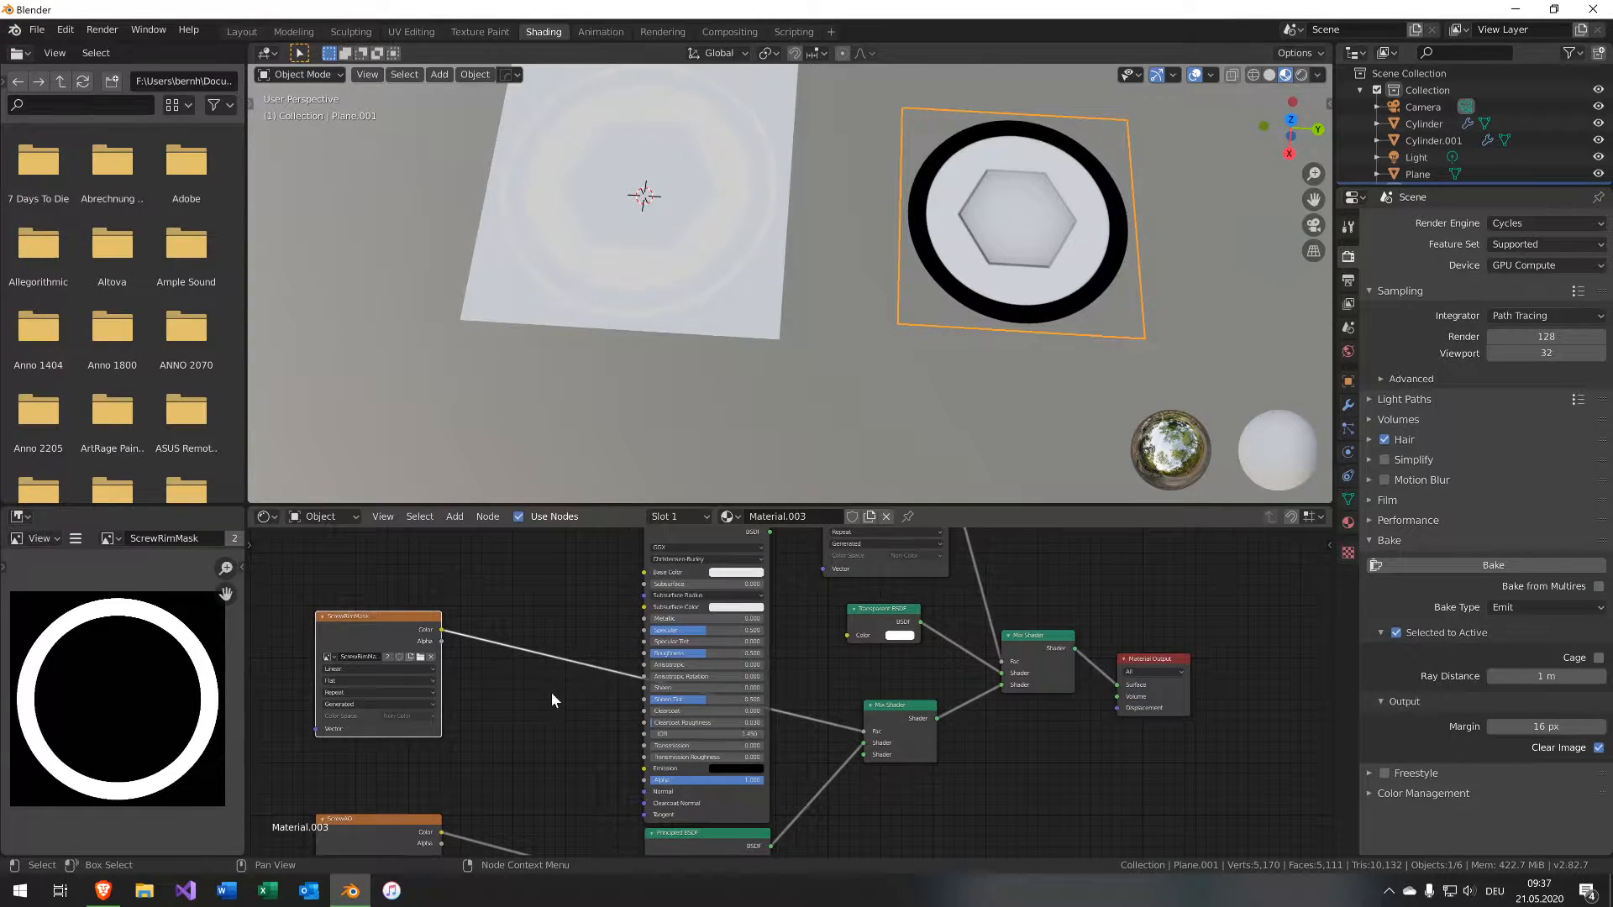
Route both Principled BSDFs through the new Mix Shader and feed its output into the existing Mix Shader.
{"action": "left_click", "coordinate": [769, 535]}
{"action": "left_click_drag", "start_coordinate": [769, 536], "coordinate": [863, 753]}
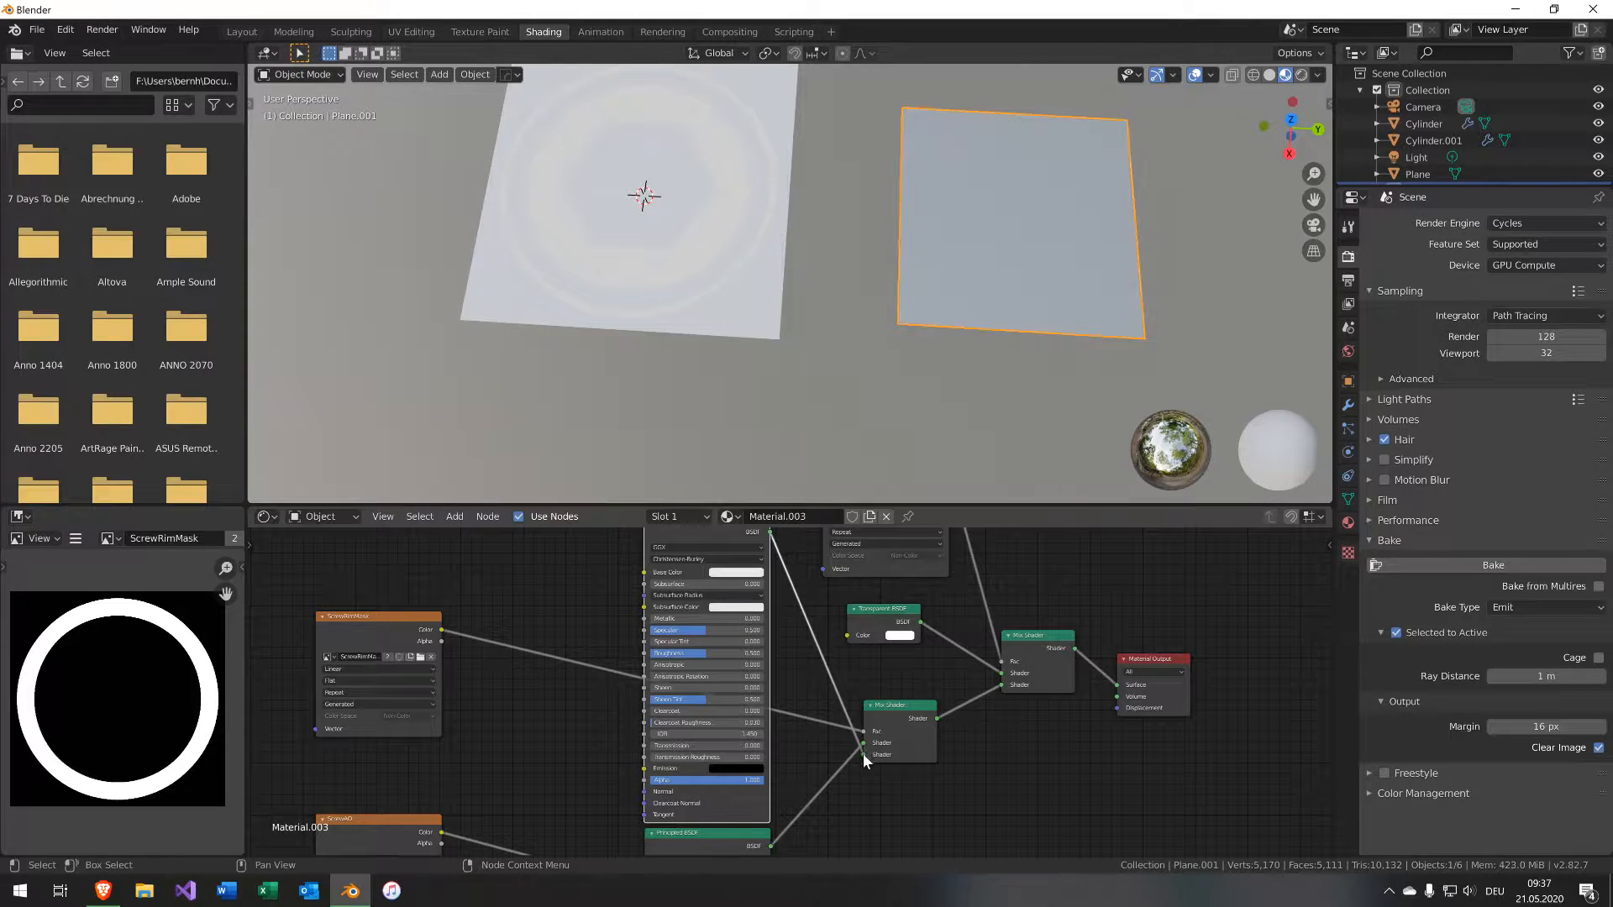
{"action": "scroll", "coordinate": [863, 753], "scroll_direction": "down", "scroll_amount": 2}
{"action": "middle_click_drag", "start_coordinate": [808, 780], "coordinate": [869, 628]}
{"action": "left_click", "coordinate": [794, 664]}
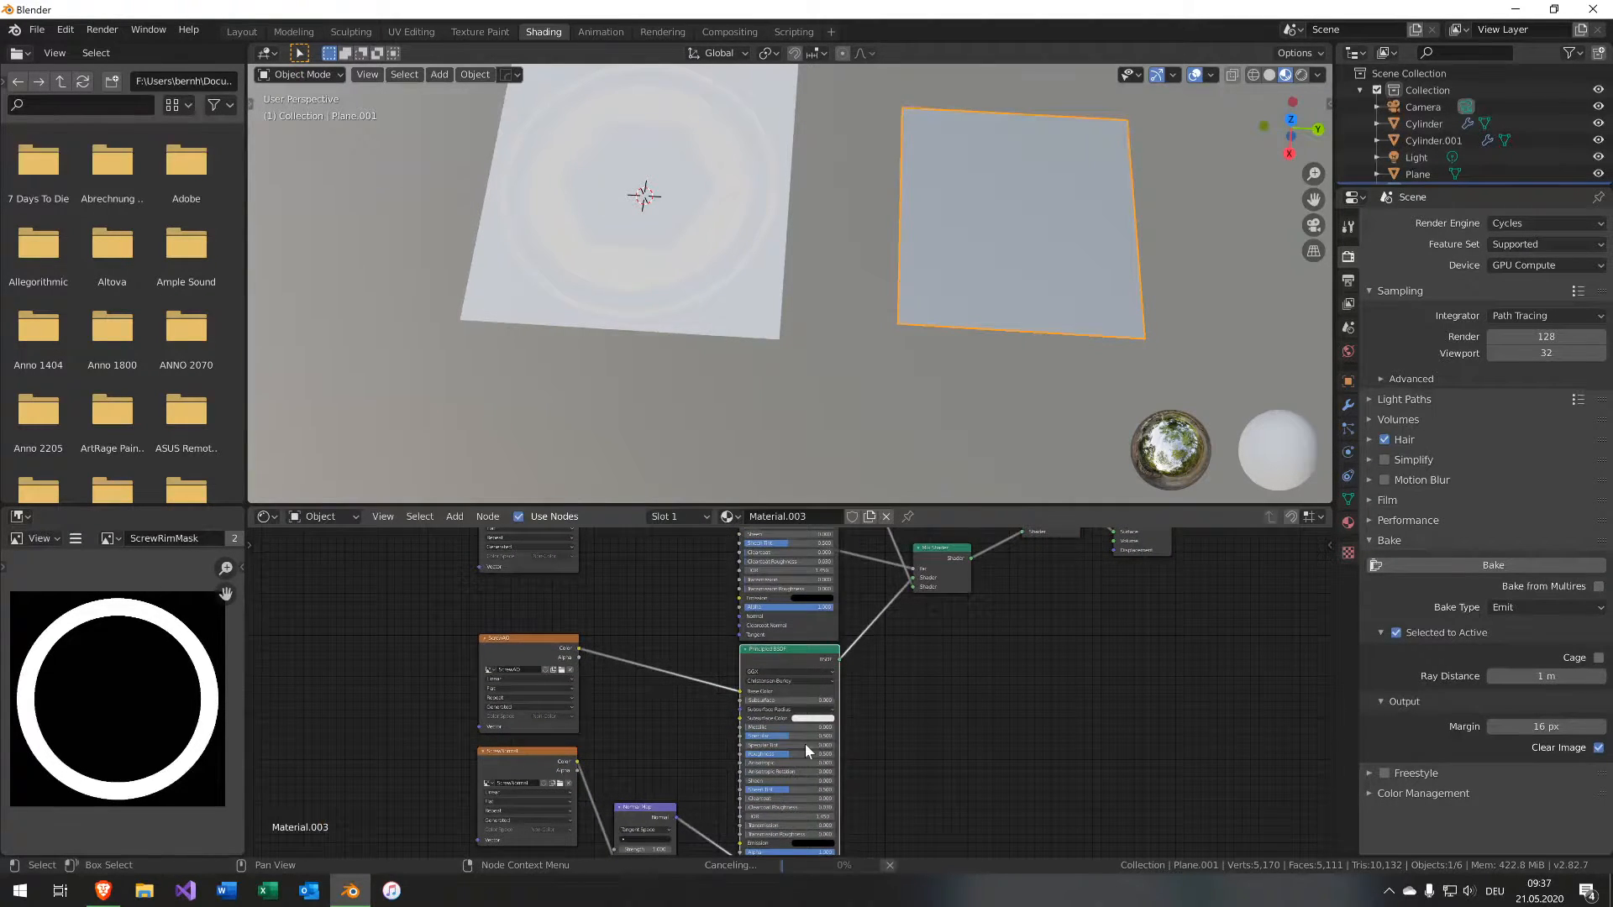
{"action": "left_click_drag", "start_coordinate": [790, 727], "coordinate": [882, 670]}
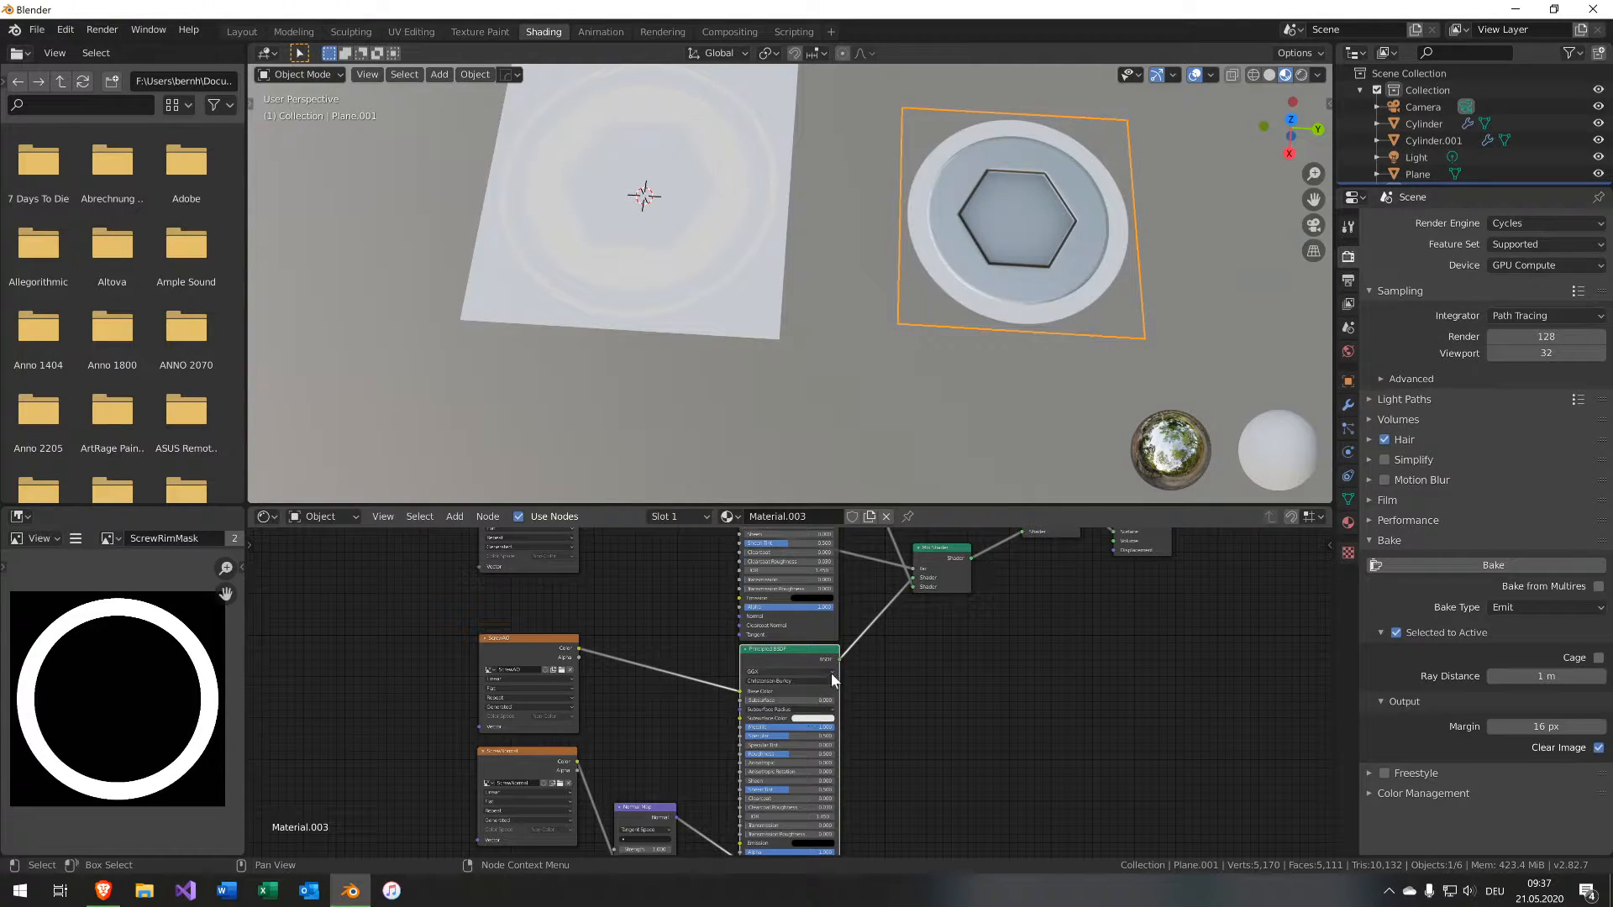
{"action": "middle_click_drag", "start_coordinate": [868, 655], "coordinate": [869, 667]}
{"action": "middle_click_drag", "start_coordinate": [841, 590], "coordinate": [835, 665]}
Set the duplicated Principled BSDF's base color to red for the rim.
{"action": "scroll", "coordinate": [808, 625], "scroll_direction": "up", "scroll_amount": 3}
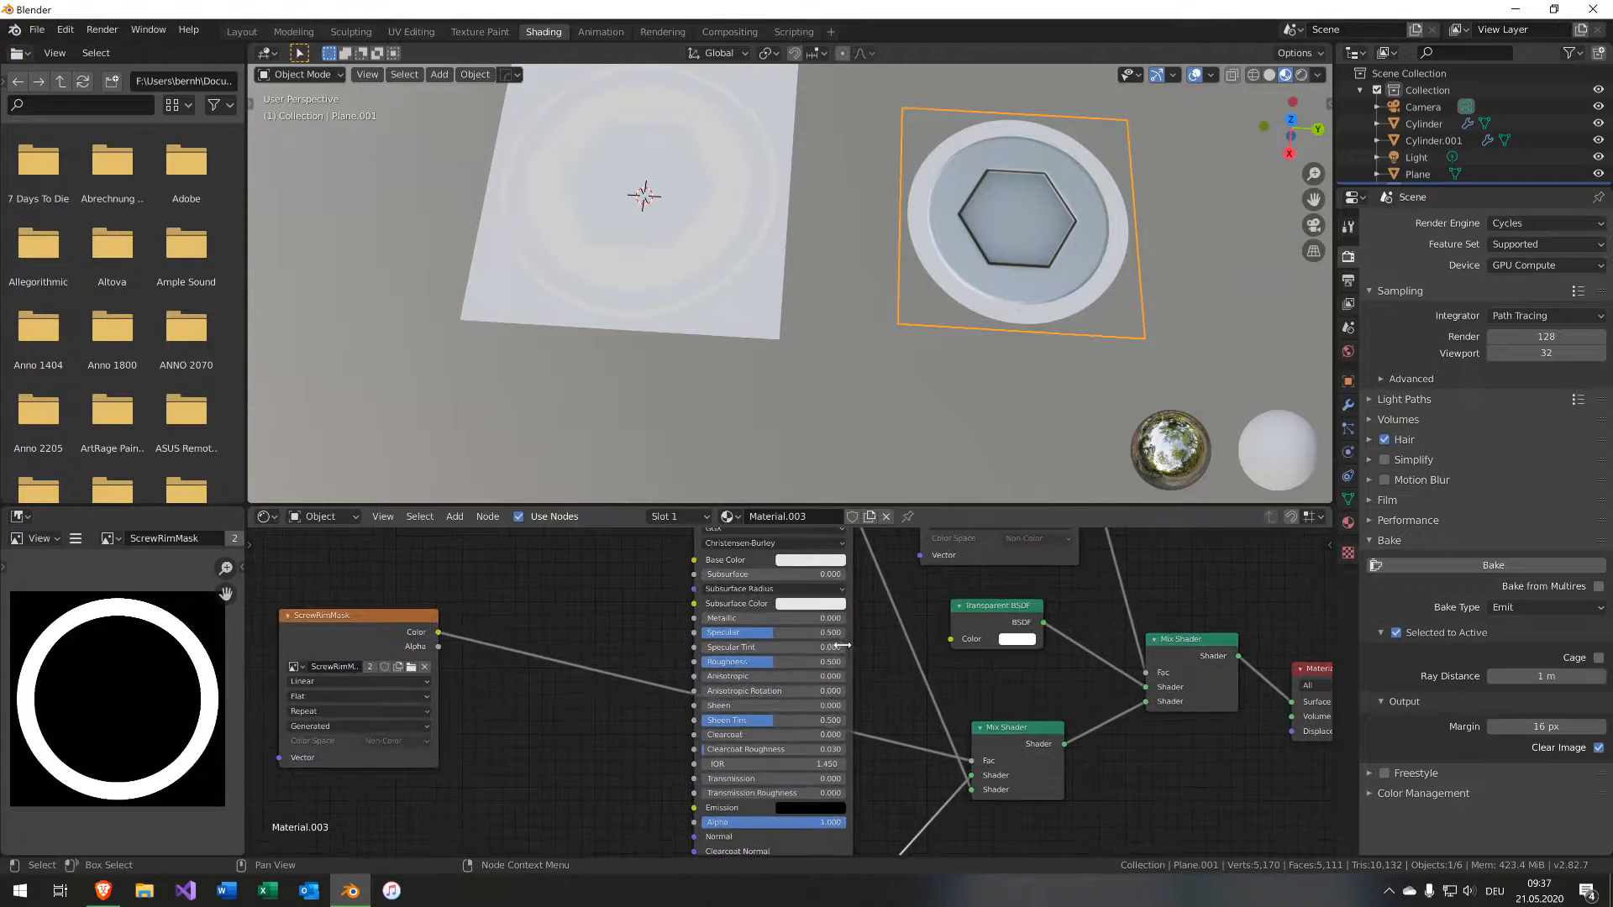
{"action": "left_click", "coordinate": [809, 595]}
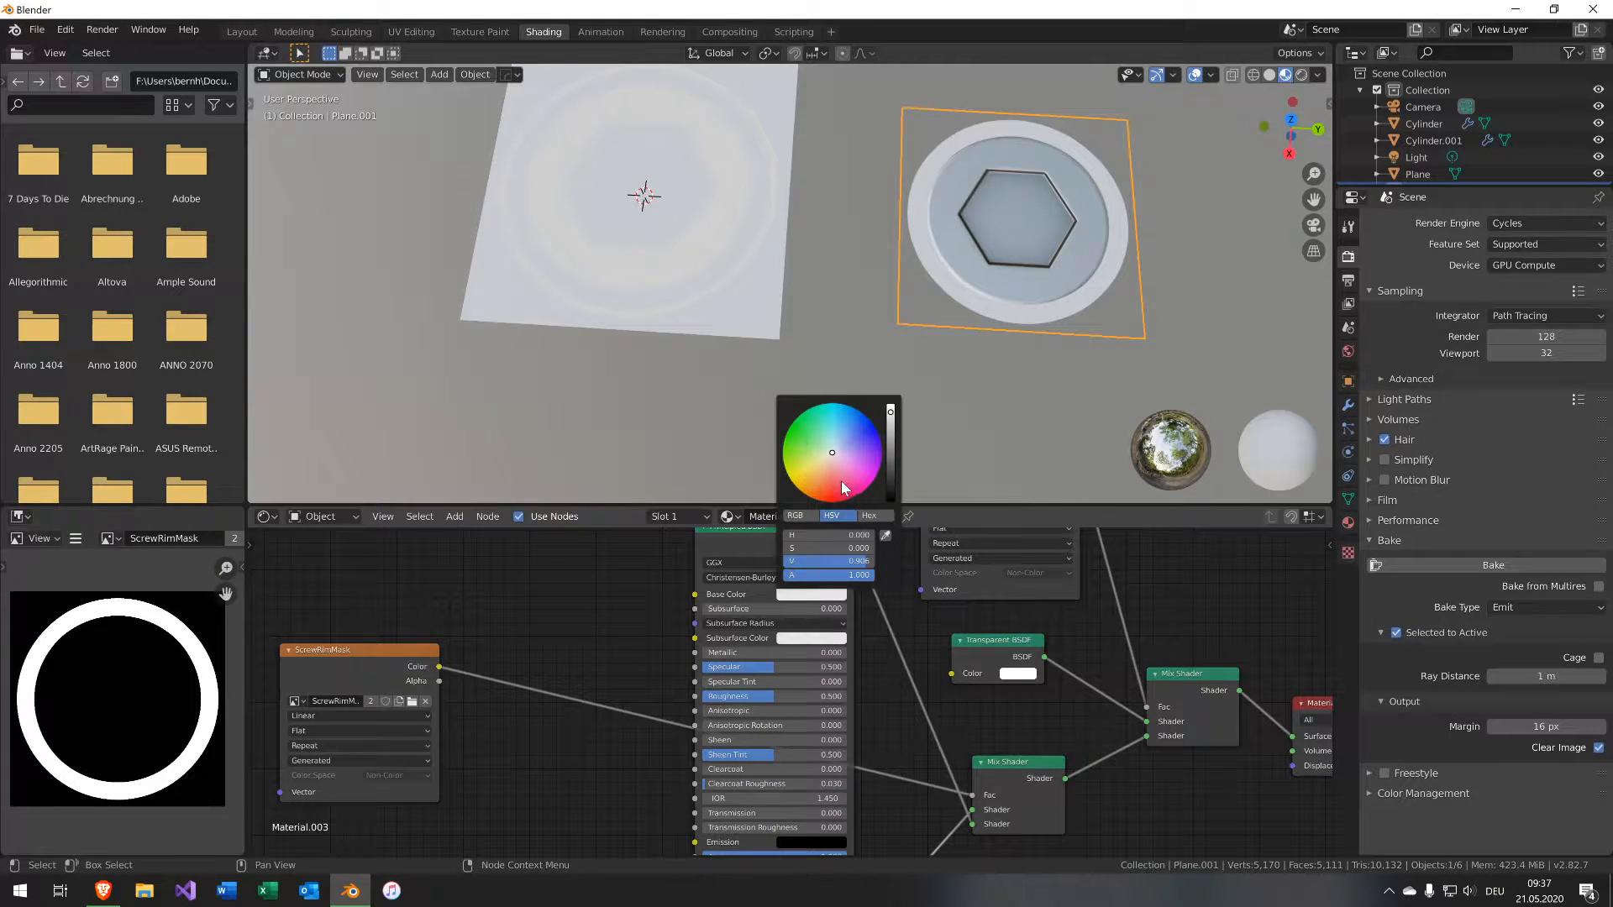
{"action": "left_click_drag", "start_coordinate": [842, 483], "coordinate": [831, 488]}
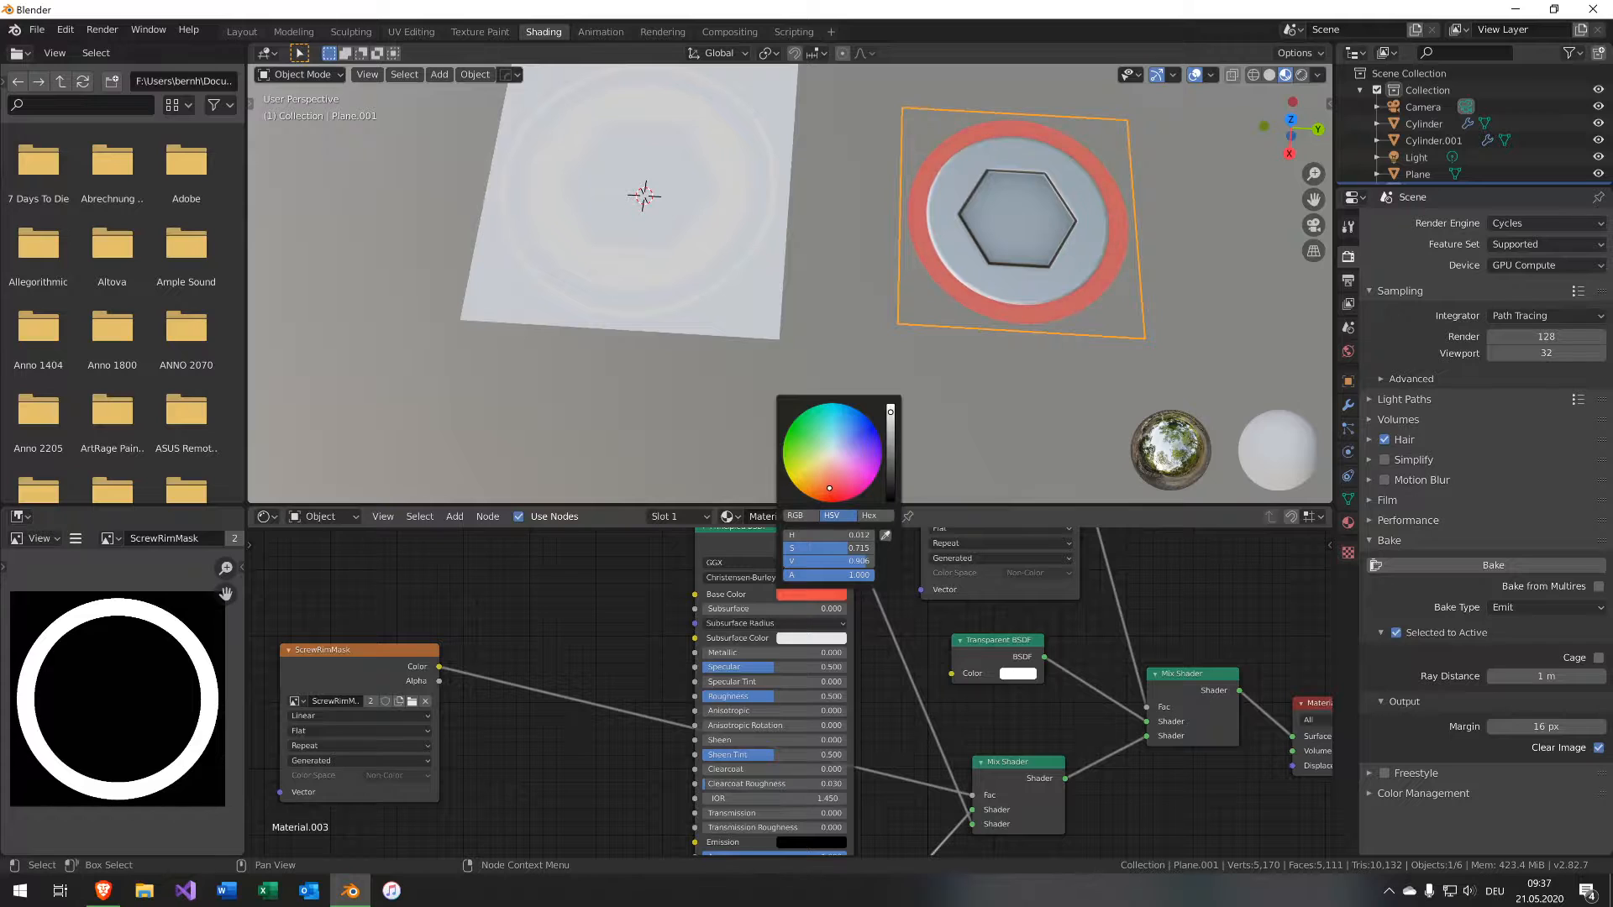
{"action": "left_click_drag", "start_coordinate": [754, 697], "coordinate": [729, 696]}
{"action": "middle_click_drag", "start_coordinate": [874, 353], "coordinate": [898, 470]}
{"action": "key", "text": "KP_Decimal"}
{"action": "scroll", "coordinate": [789, 689], "scroll_direction": "down", "scroll_amount": 2}
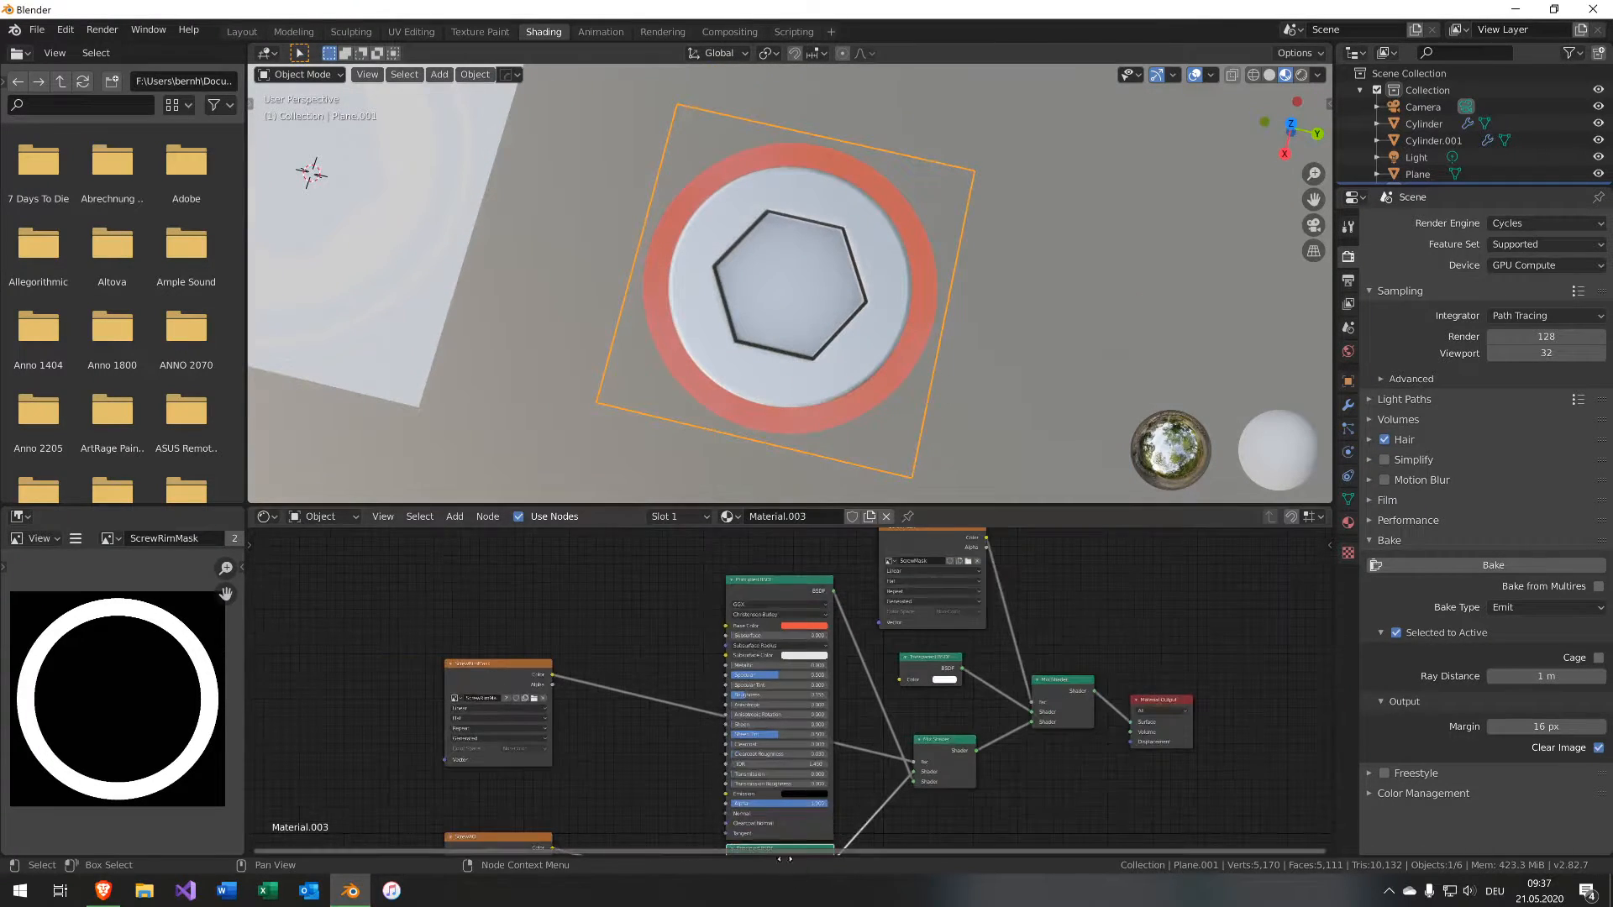
Connect the Normal Map node to the red Principled BSDF's normal input.
{"action": "middle_click_drag", "start_coordinate": [873, 758], "coordinate": [930, 855]}
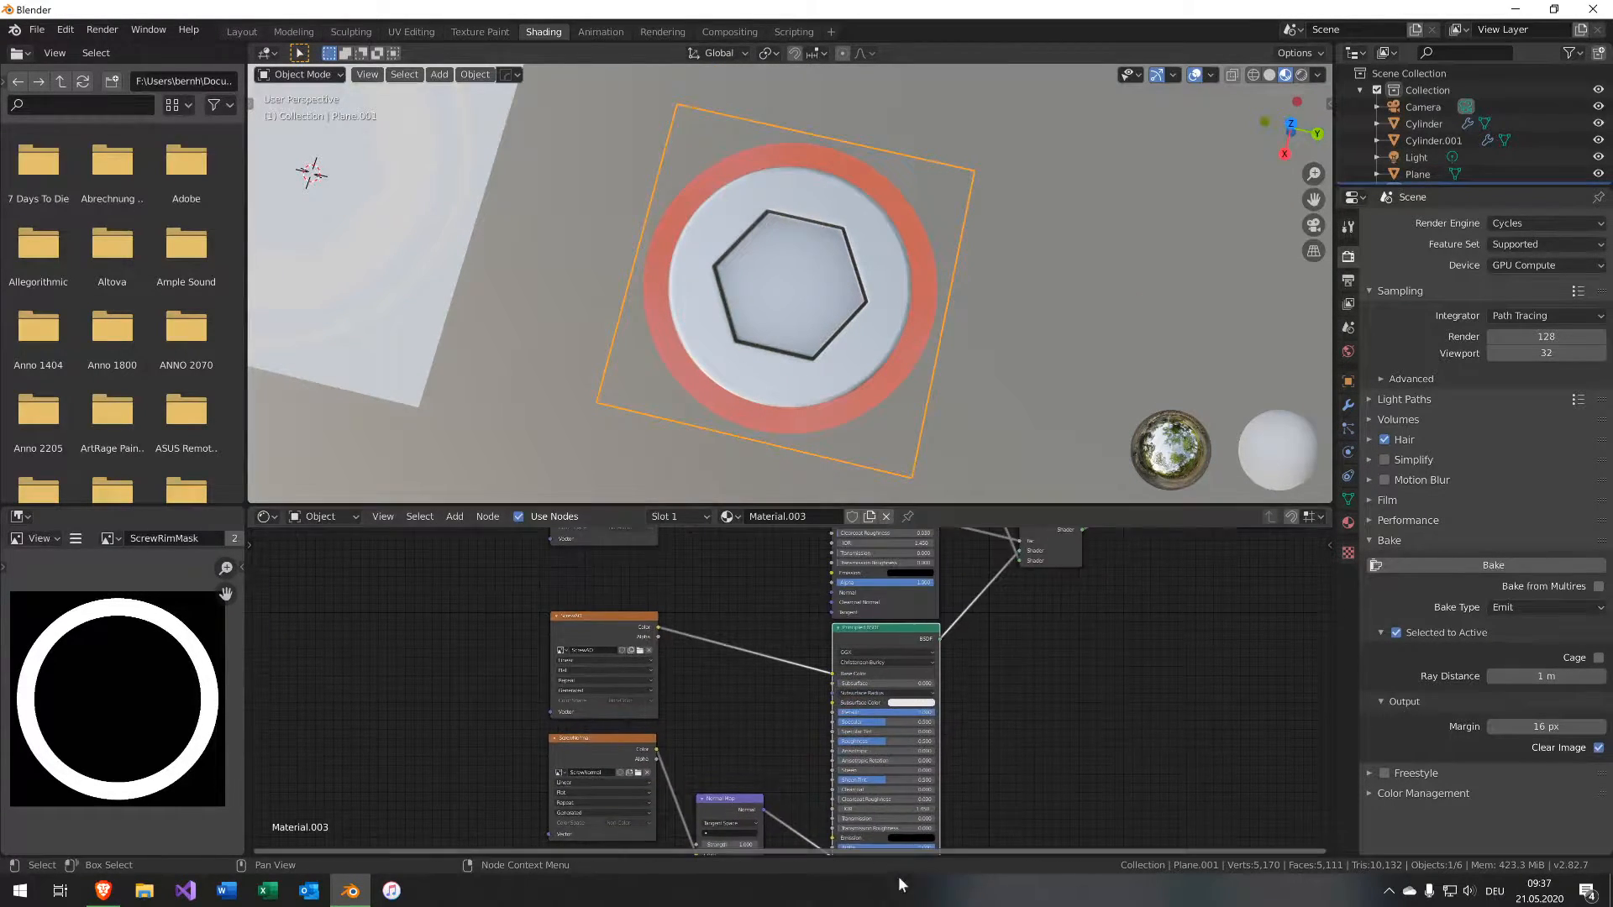
{"action": "scroll", "coordinate": [753, 794], "scroll_direction": "down", "scroll_amount": 2}
{"action": "left_click_drag", "start_coordinate": [767, 790], "coordinate": [824, 604]}
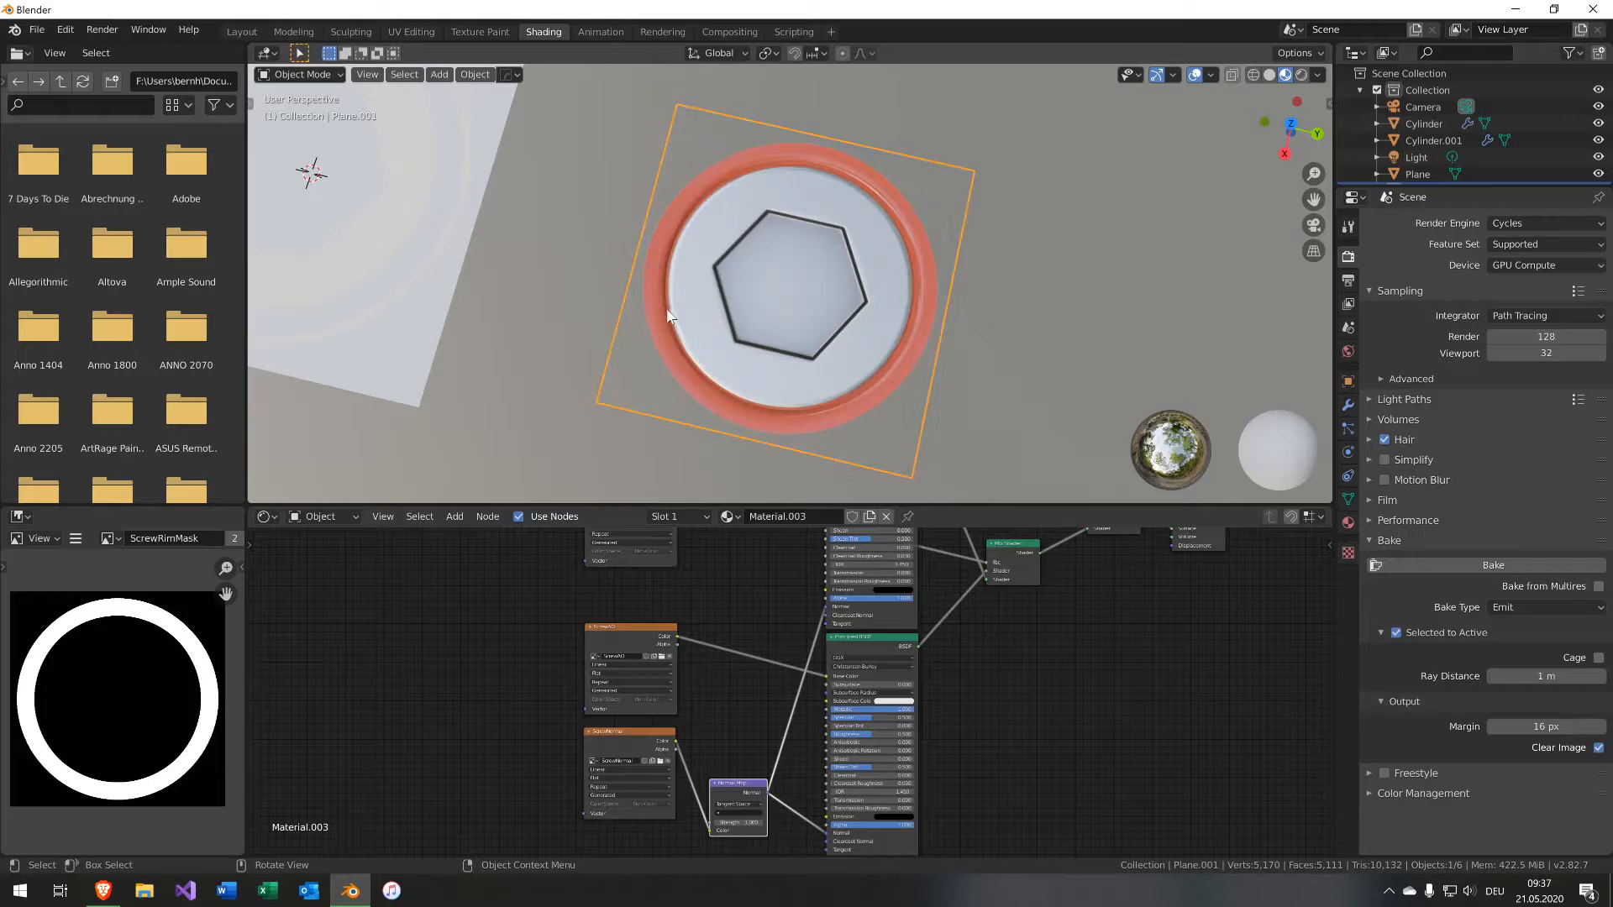
Inspect the red rim shading on the cap up close in the viewport.
{"action": "middle_click_drag", "start_coordinate": [692, 346], "coordinate": [733, 370]}
{"action": "scroll", "coordinate": [714, 303], "scroll_direction": "up", "scroll_amount": 5}
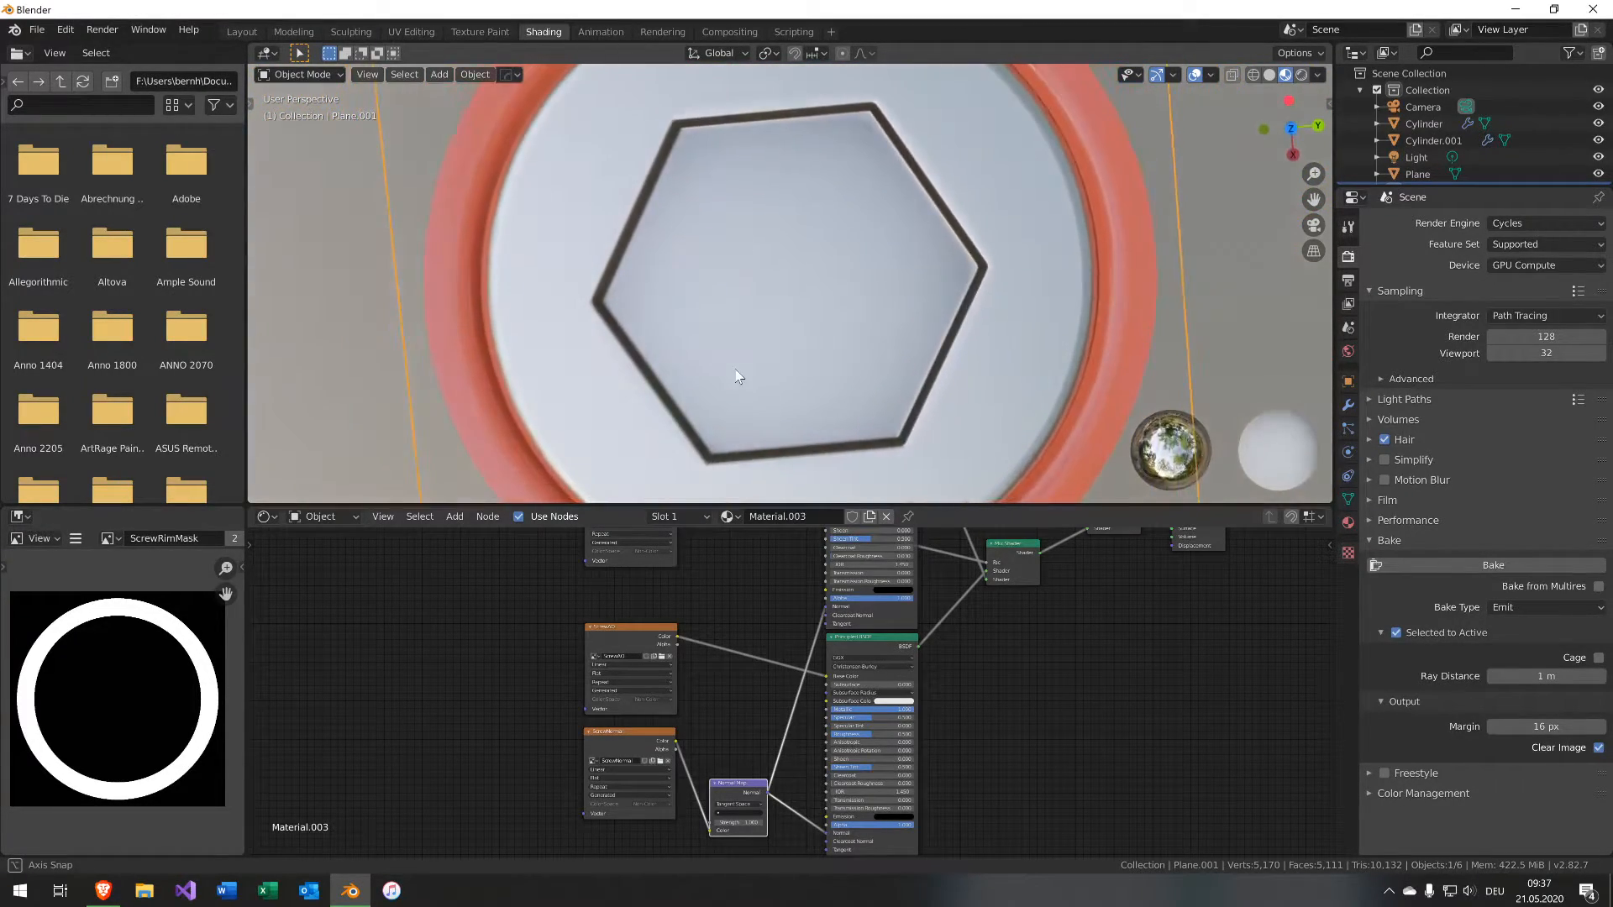
{"action": "scroll", "coordinate": [733, 369], "scroll_direction": "down", "scroll_amount": 3}
{"action": "scroll", "coordinate": [733, 369], "scroll_direction": "up", "scroll_amount": 3}
{"action": "scroll", "coordinate": [731, 364], "scroll_direction": "up", "scroll_amount": 2}
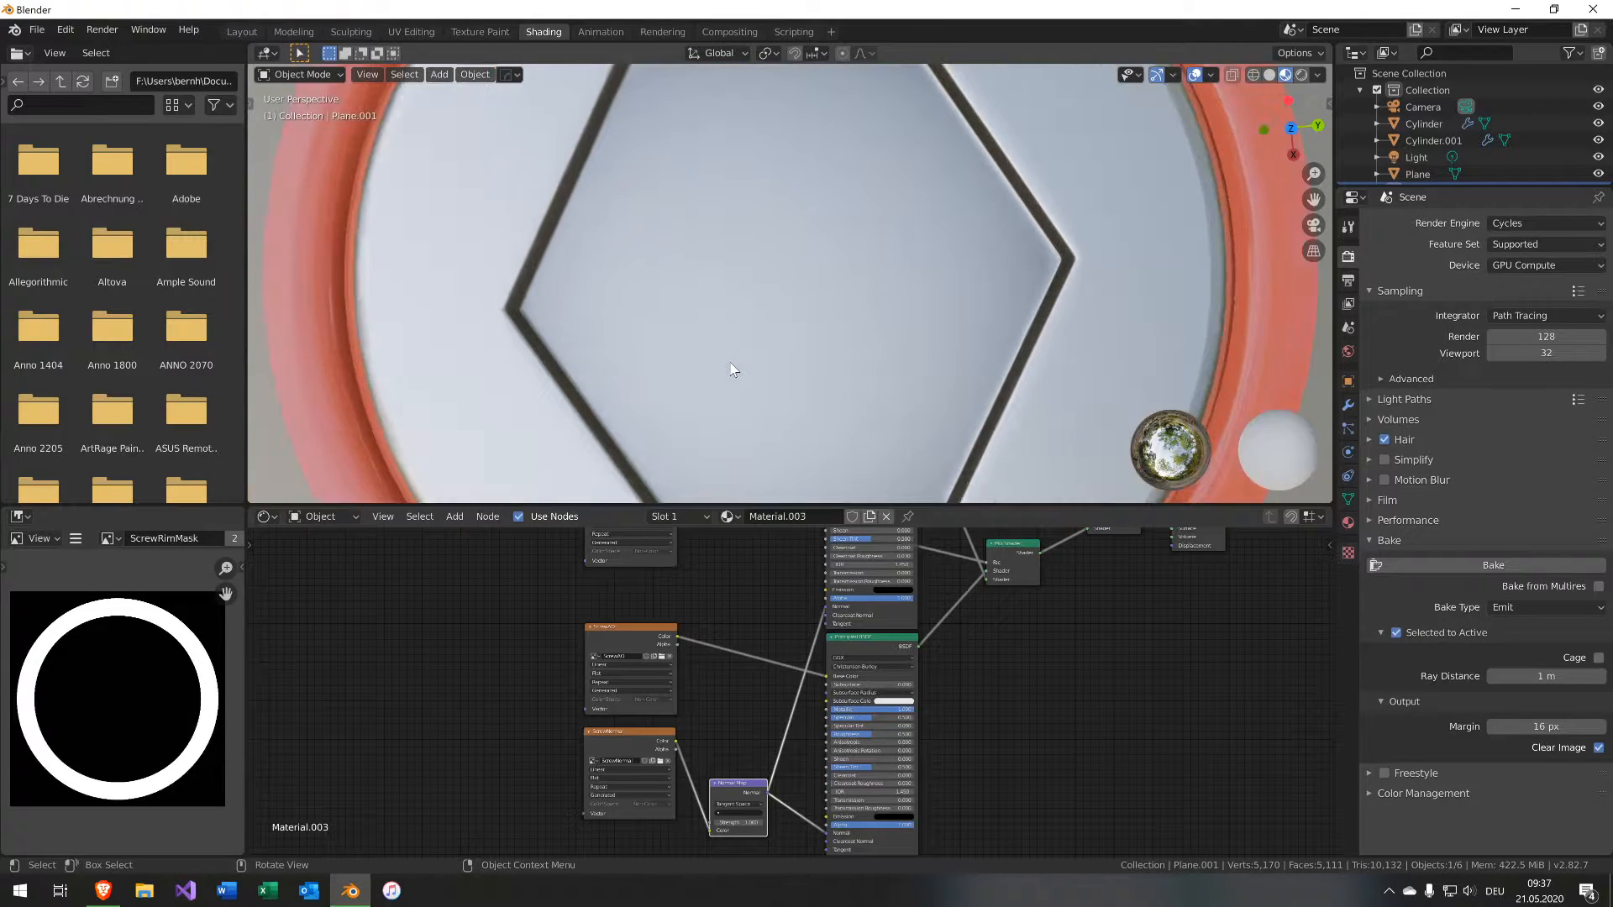
{"action": "scroll", "coordinate": [731, 364], "scroll_direction": "down", "scroll_amount": 3}
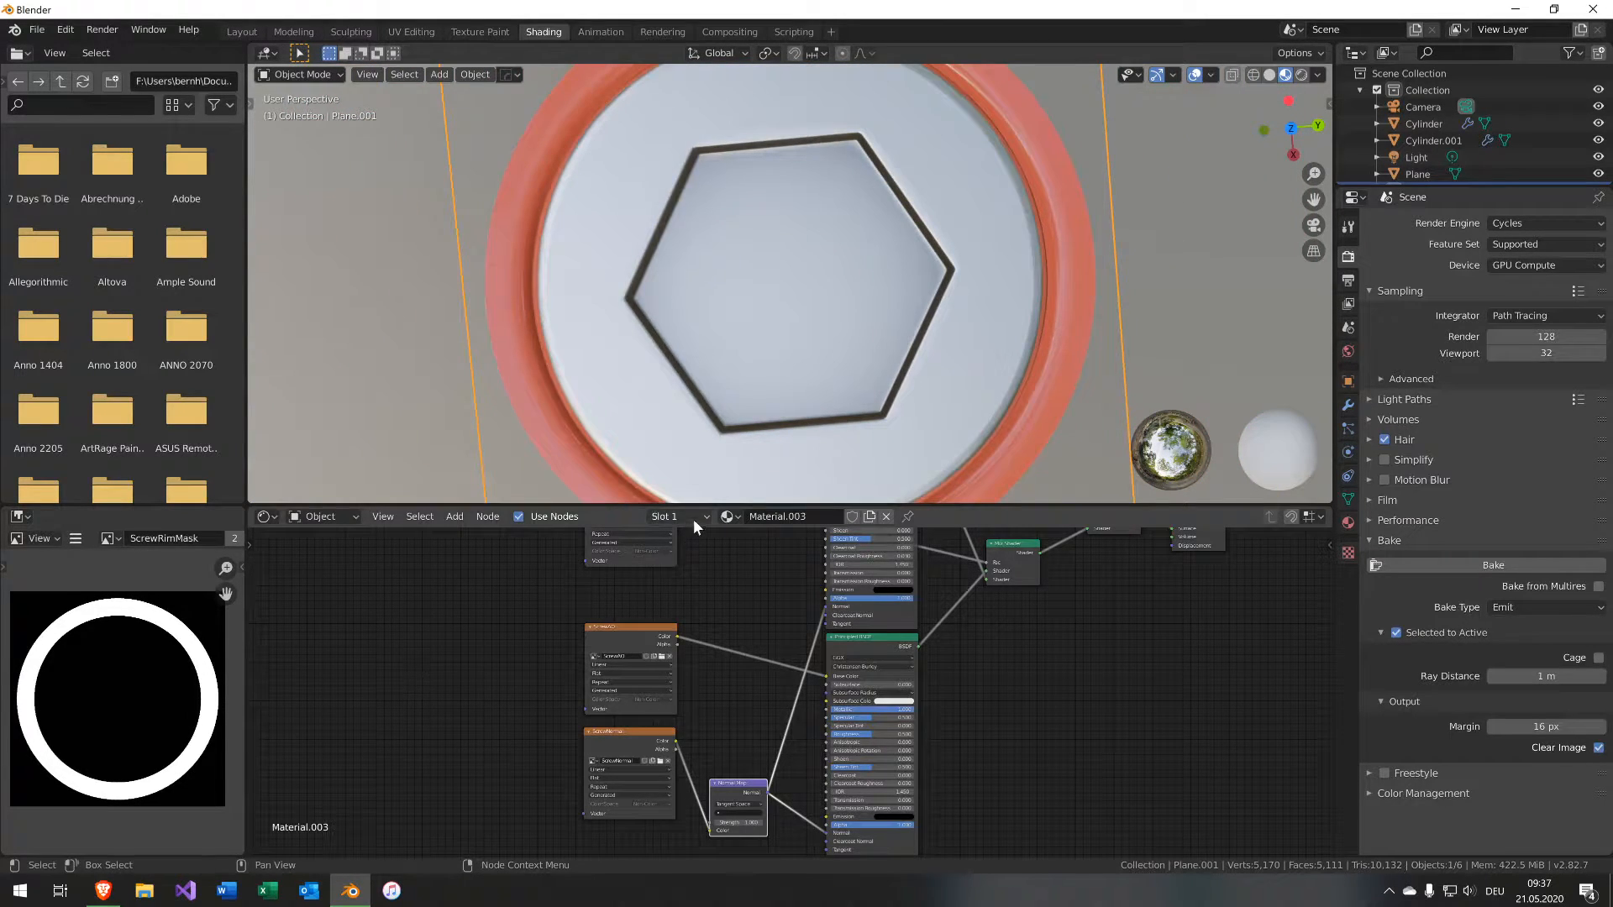
{"action": "scroll", "coordinate": [442, 393], "scroll_direction": "down", "scroll_amount": 5}
{"action": "middle_click_drag", "start_coordinate": [483, 303], "coordinate": [724, 207], "text": "shift"}
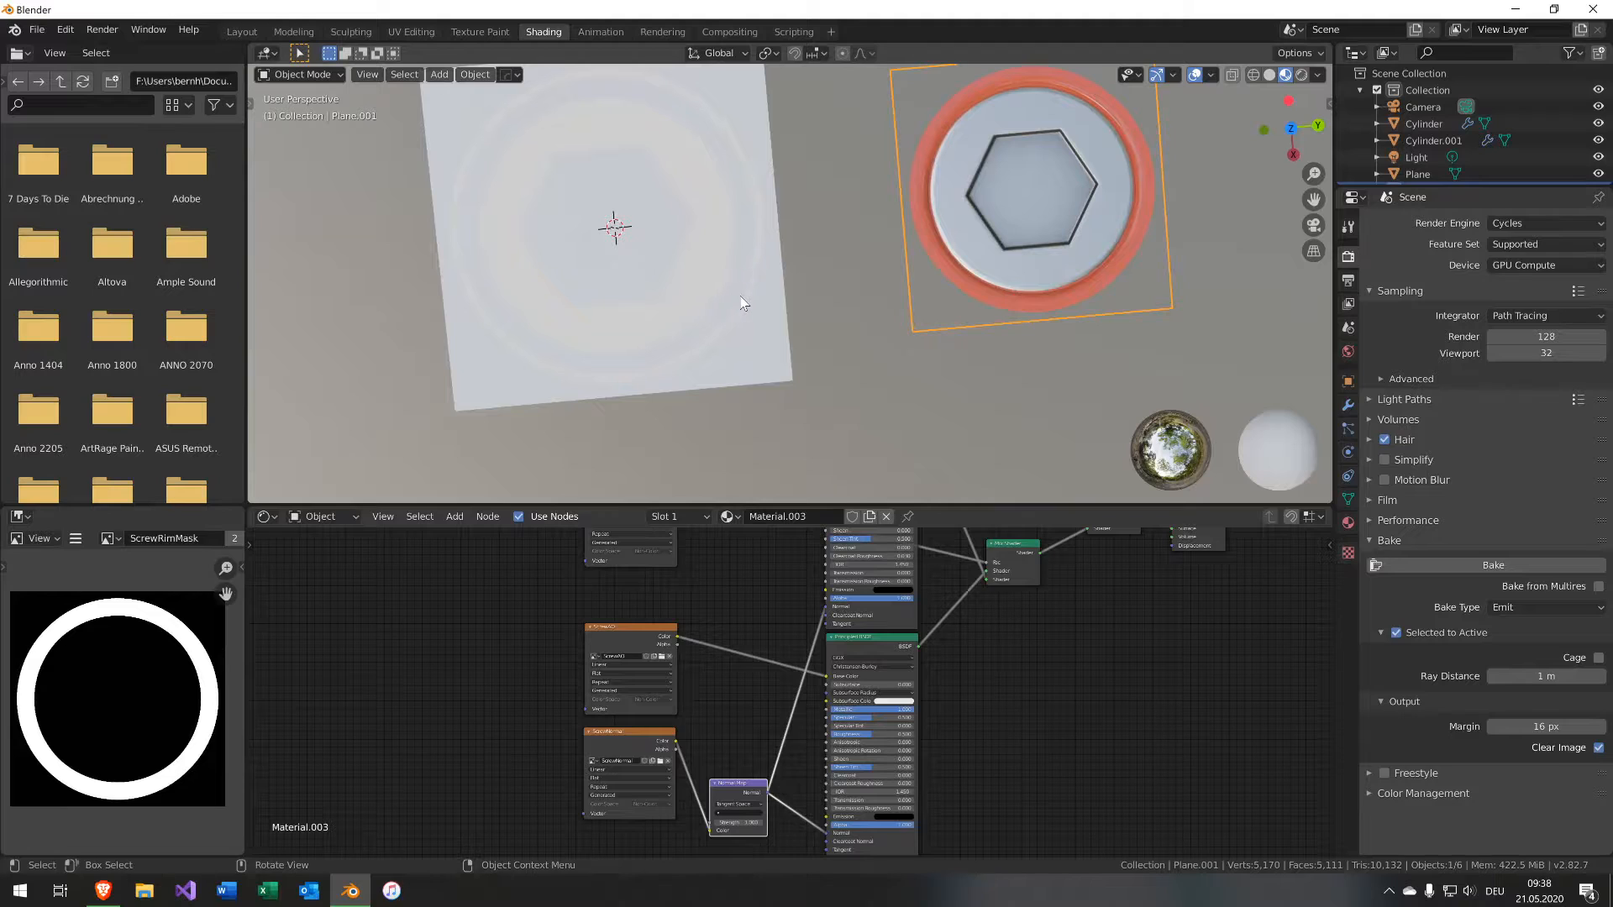
Select the rim cylinder and first plane, set the bake margin to 0 px, and rebake the rim mask.
{"action": "left_click", "coordinate": [743, 304]}
{"action": "left_click", "coordinate": [767, 324], "text": "shift"}
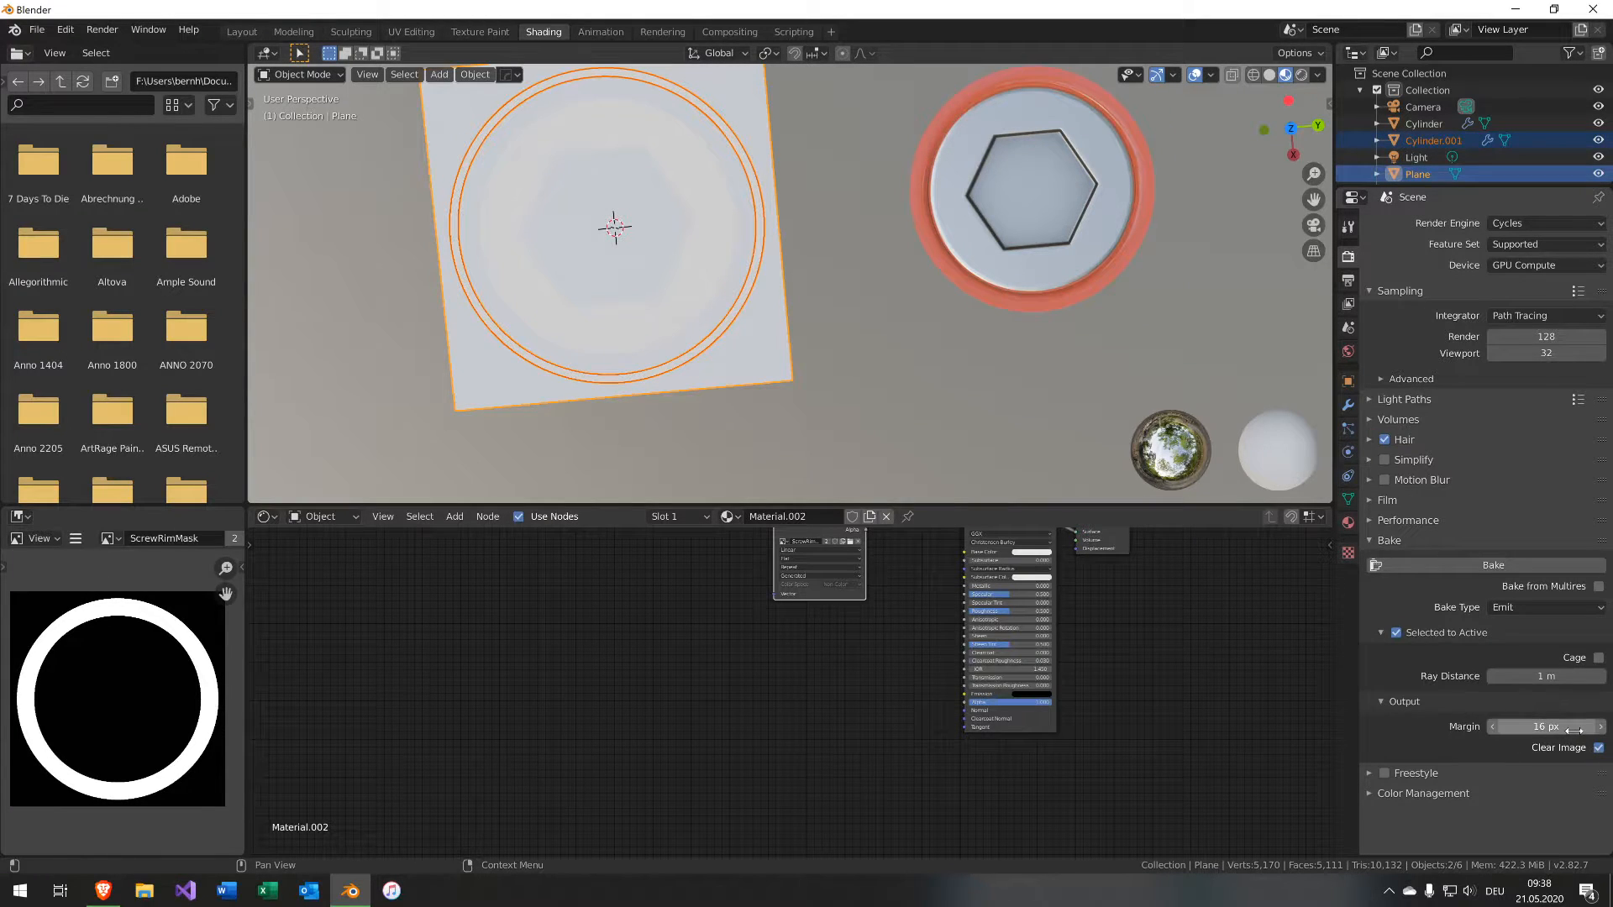
{"action": "left_click_drag", "start_coordinate": [1573, 730], "coordinate": [1503, 730]}
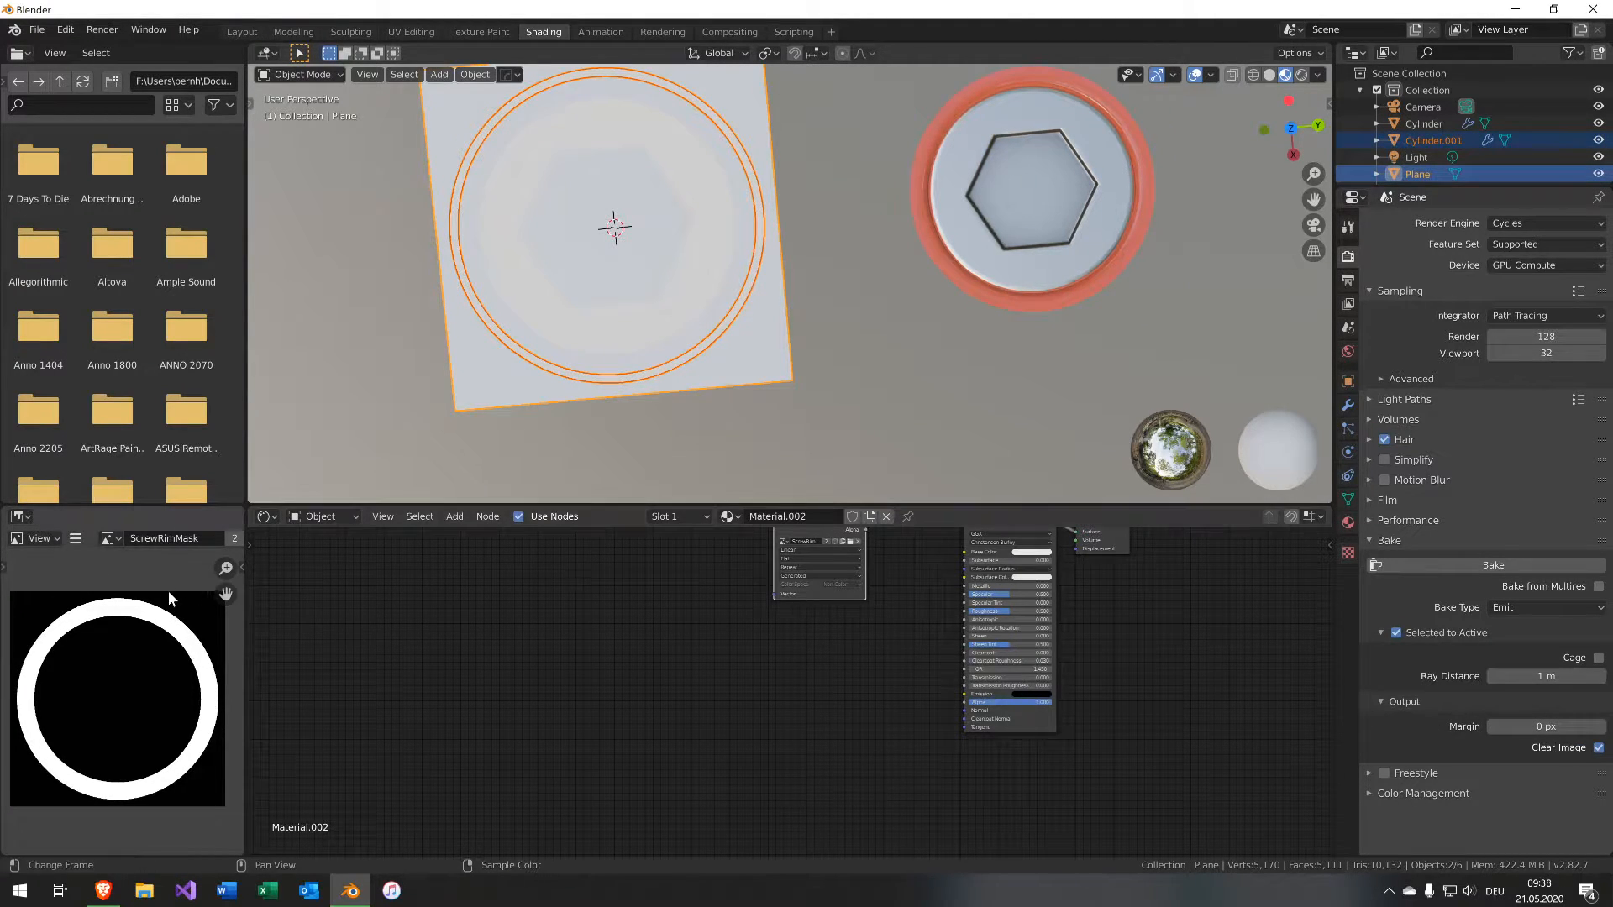
{"action": "middle_click_drag", "start_coordinate": [807, 394], "coordinate": [843, 356]}
{"action": "left_click", "coordinate": [1475, 565]}
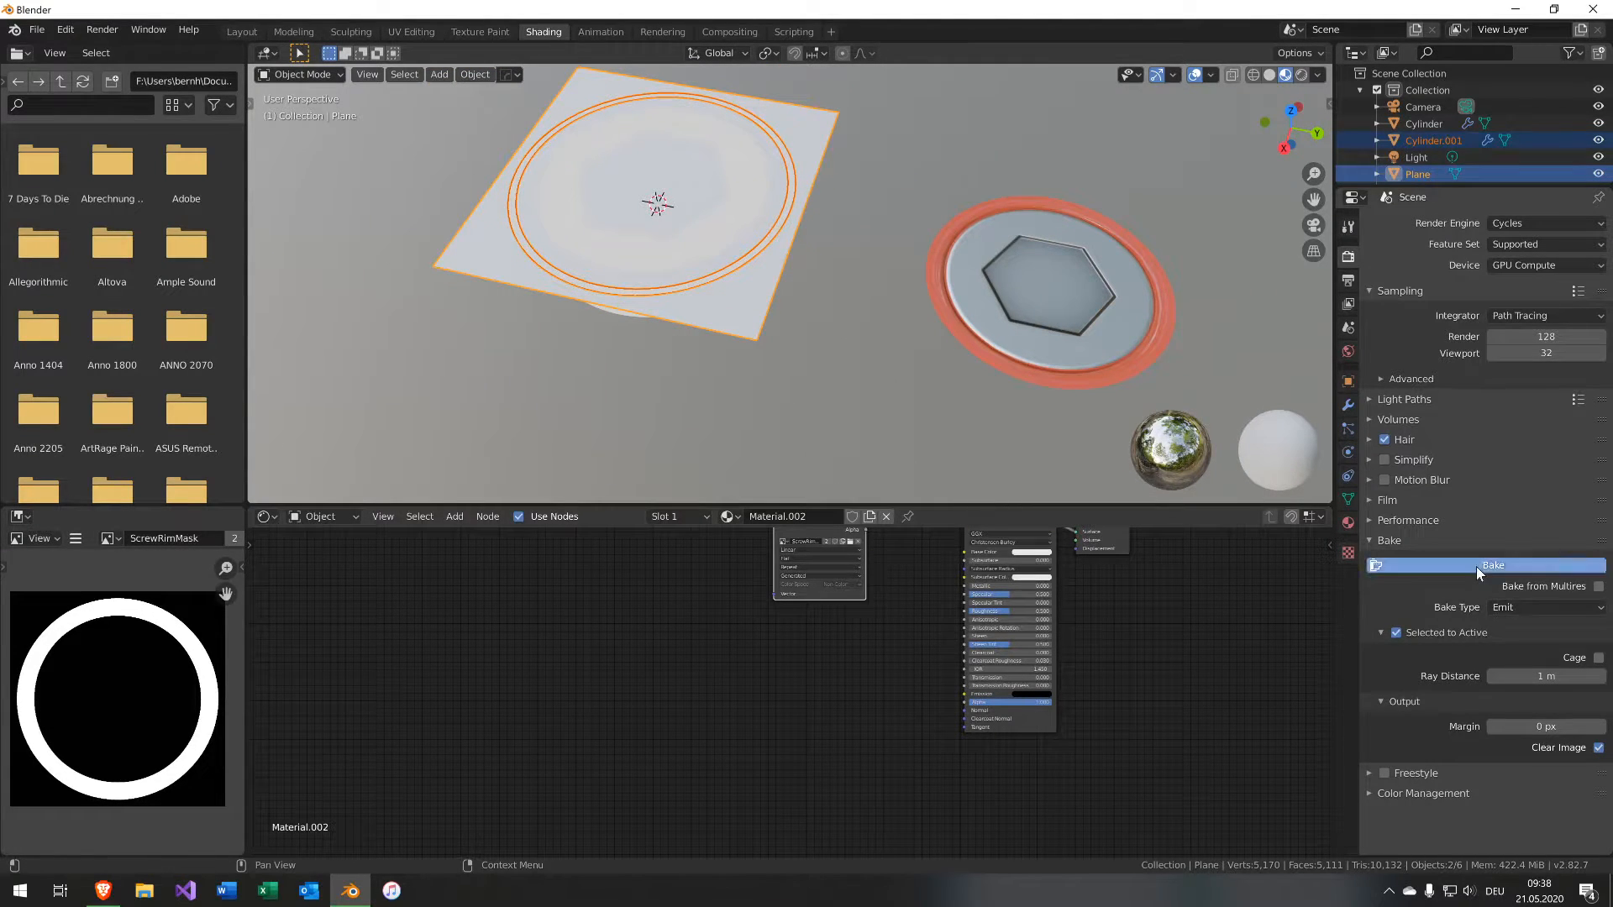
{"action": "middle_click_drag", "start_coordinate": [904, 582], "coordinate": [799, 658]}
{"action": "scroll", "coordinate": [783, 661], "scroll_direction": "up", "scroll_amount": 3}
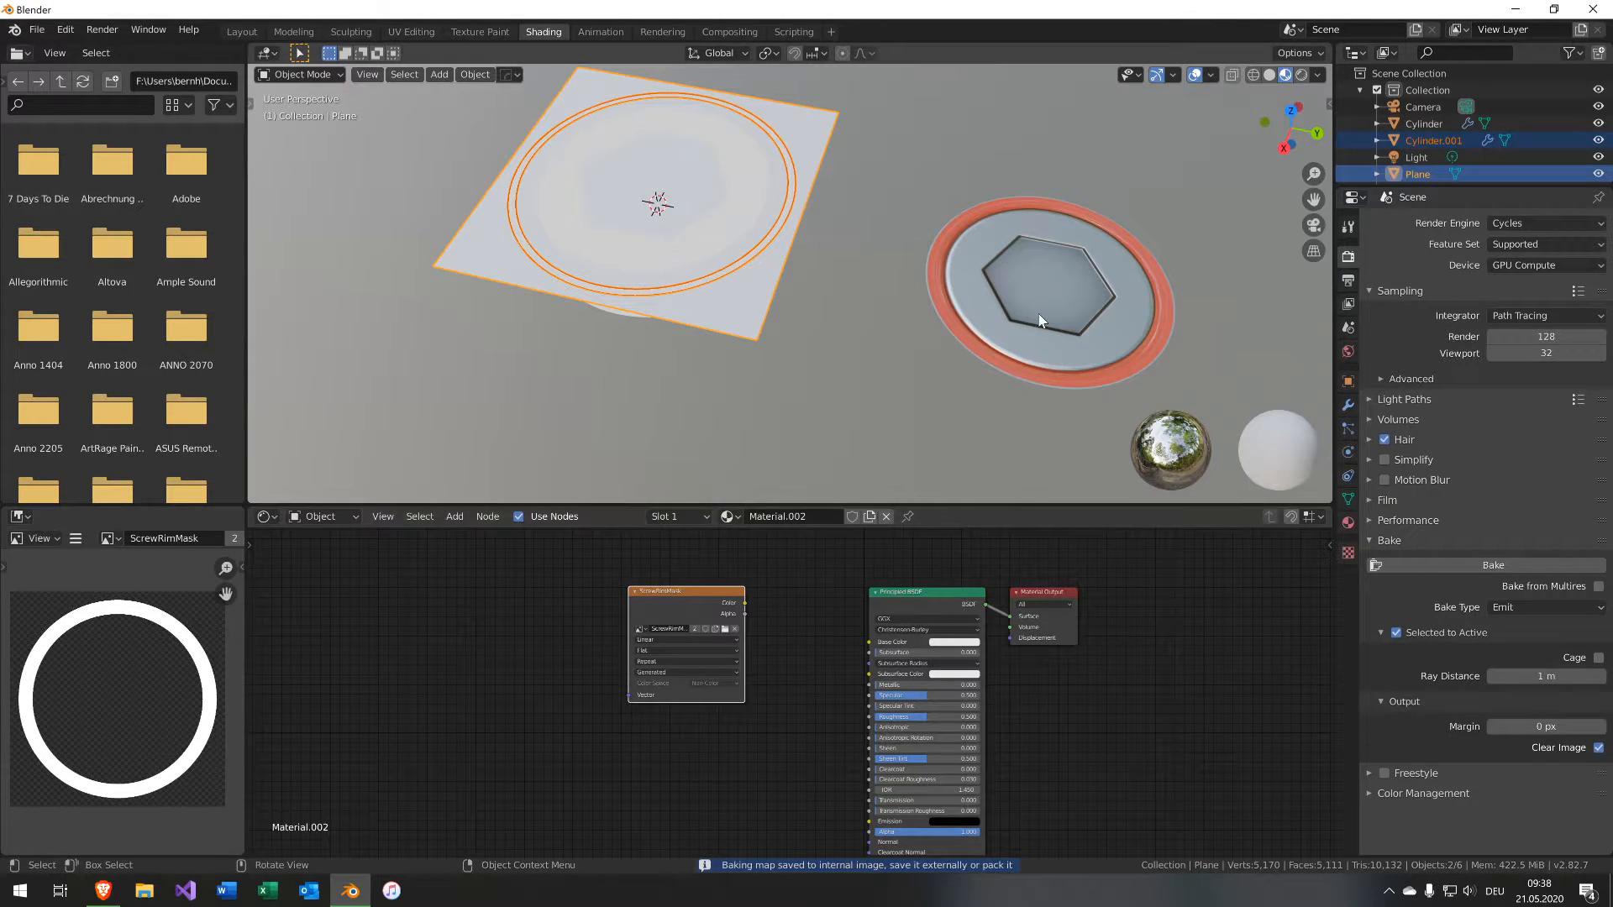
Select the cap plane and reconnect the ScrewRimMask color to the rim Mix Shader's factor.
{"action": "left_click", "coordinate": [1002, 428]}
{"action": "scroll", "coordinate": [999, 432], "scroll_direction": "up", "scroll_amount": 1}
{"action": "middle_click_drag", "start_coordinate": [634, 639], "coordinate": [598, 704]}
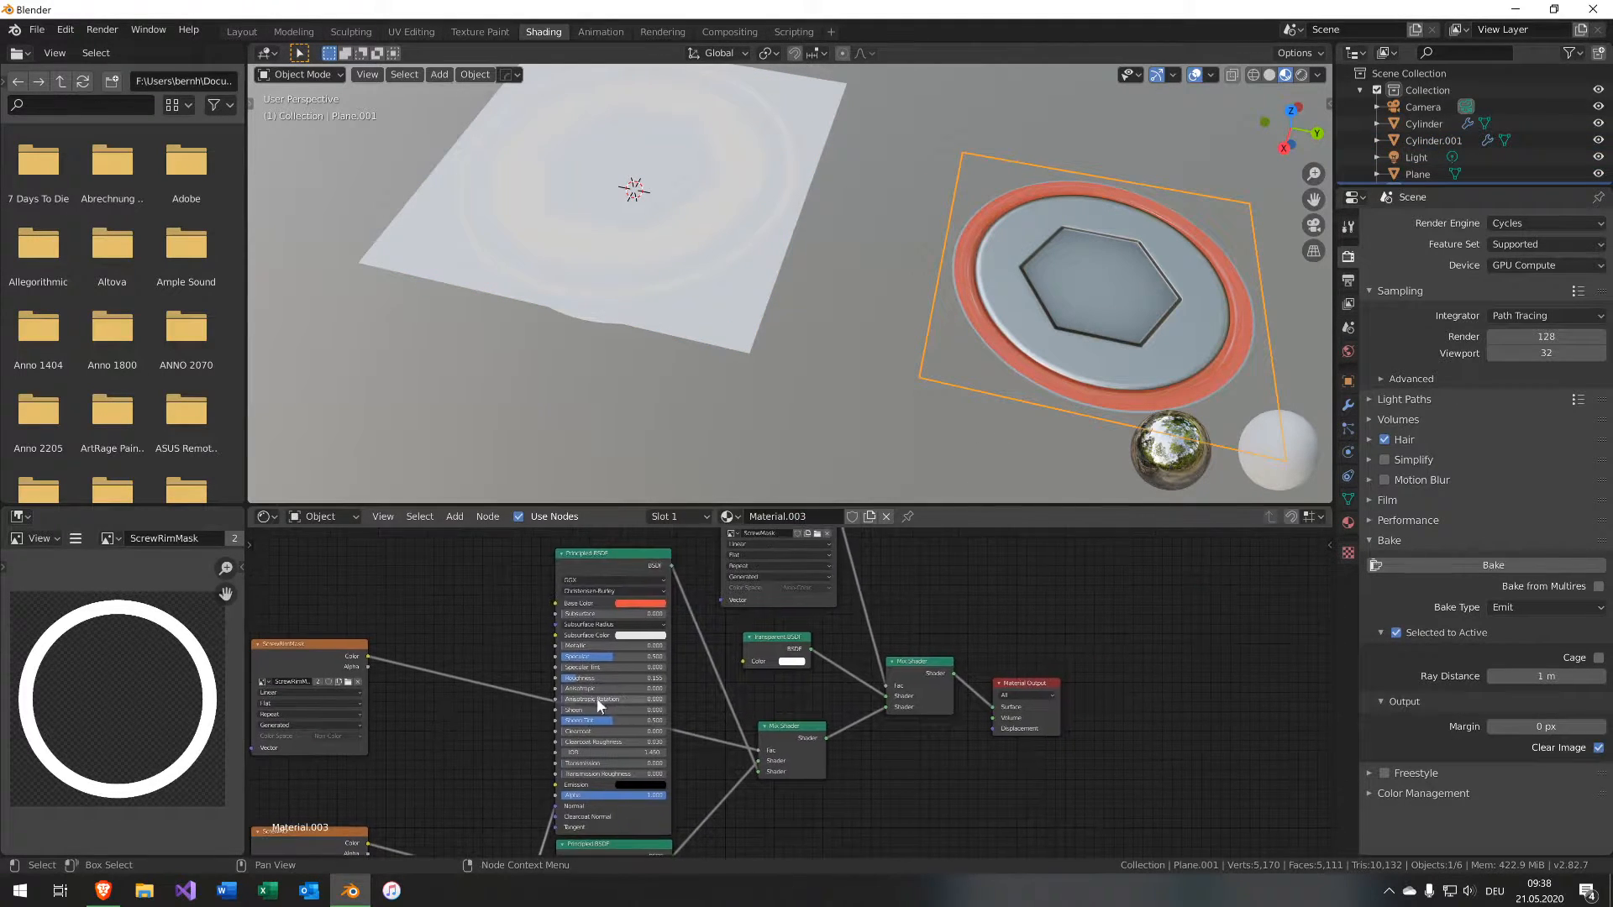
{"action": "left_click_drag", "start_coordinate": [758, 748], "coordinate": [719, 748]}
{"action": "left_click_drag", "start_coordinate": [366, 656], "coordinate": [758, 750]}
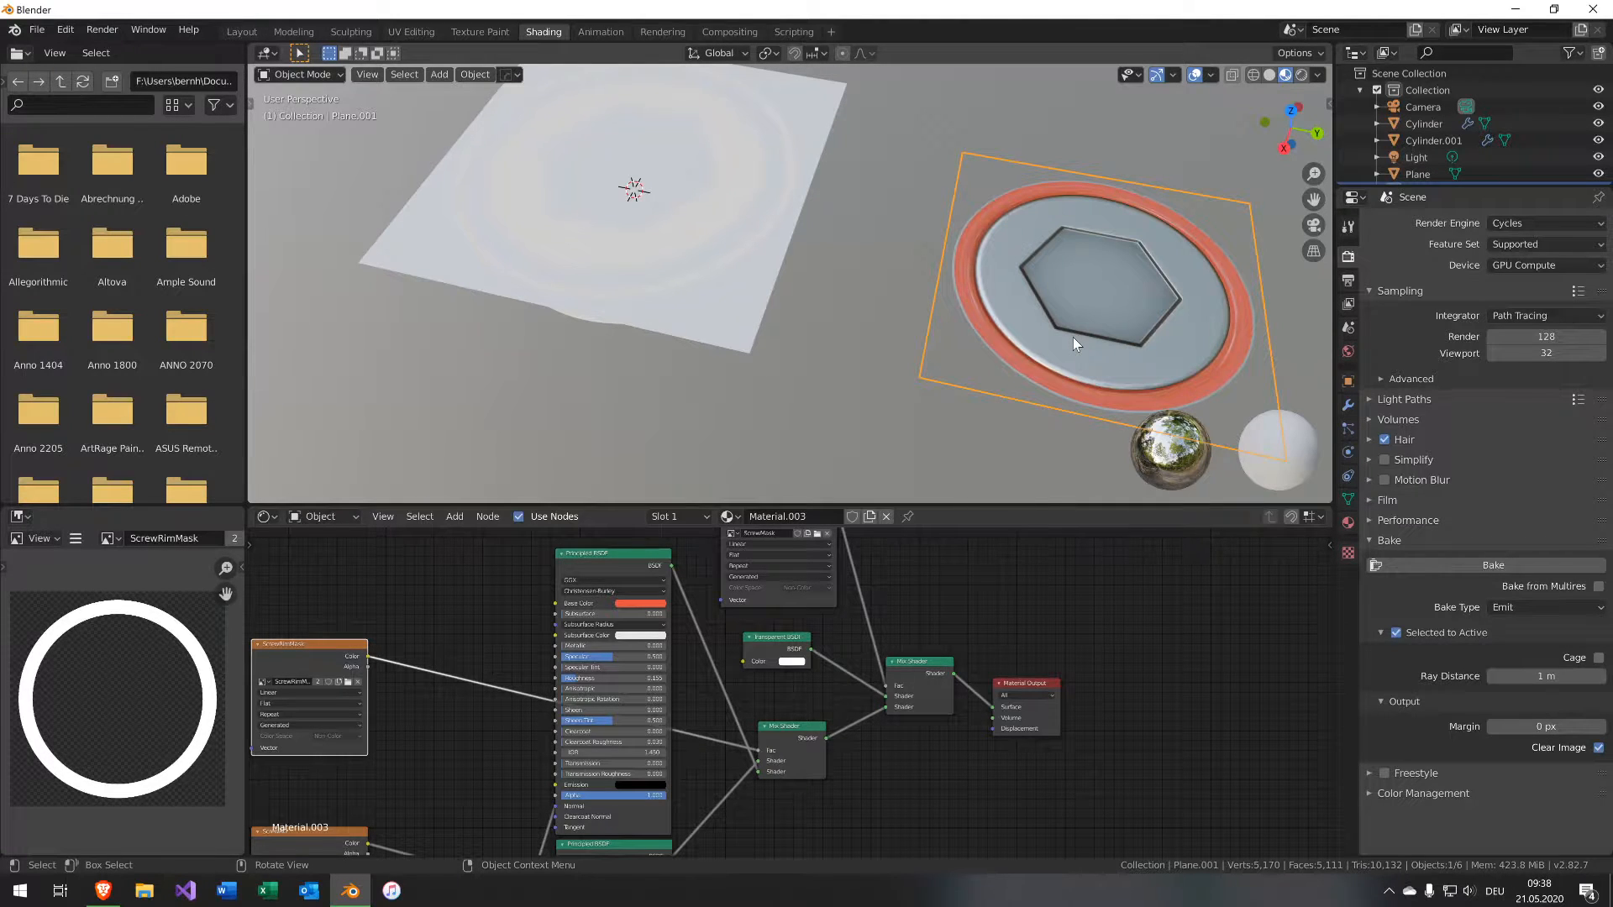
Inspect the cap's rim shading from several angles in the viewport.
{"action": "middle_click_drag", "start_coordinate": [1072, 336], "coordinate": [962, 339], "text": "shift"}
{"action": "scroll", "coordinate": [781, 343], "scroll_direction": "up", "scroll_amount": 6}
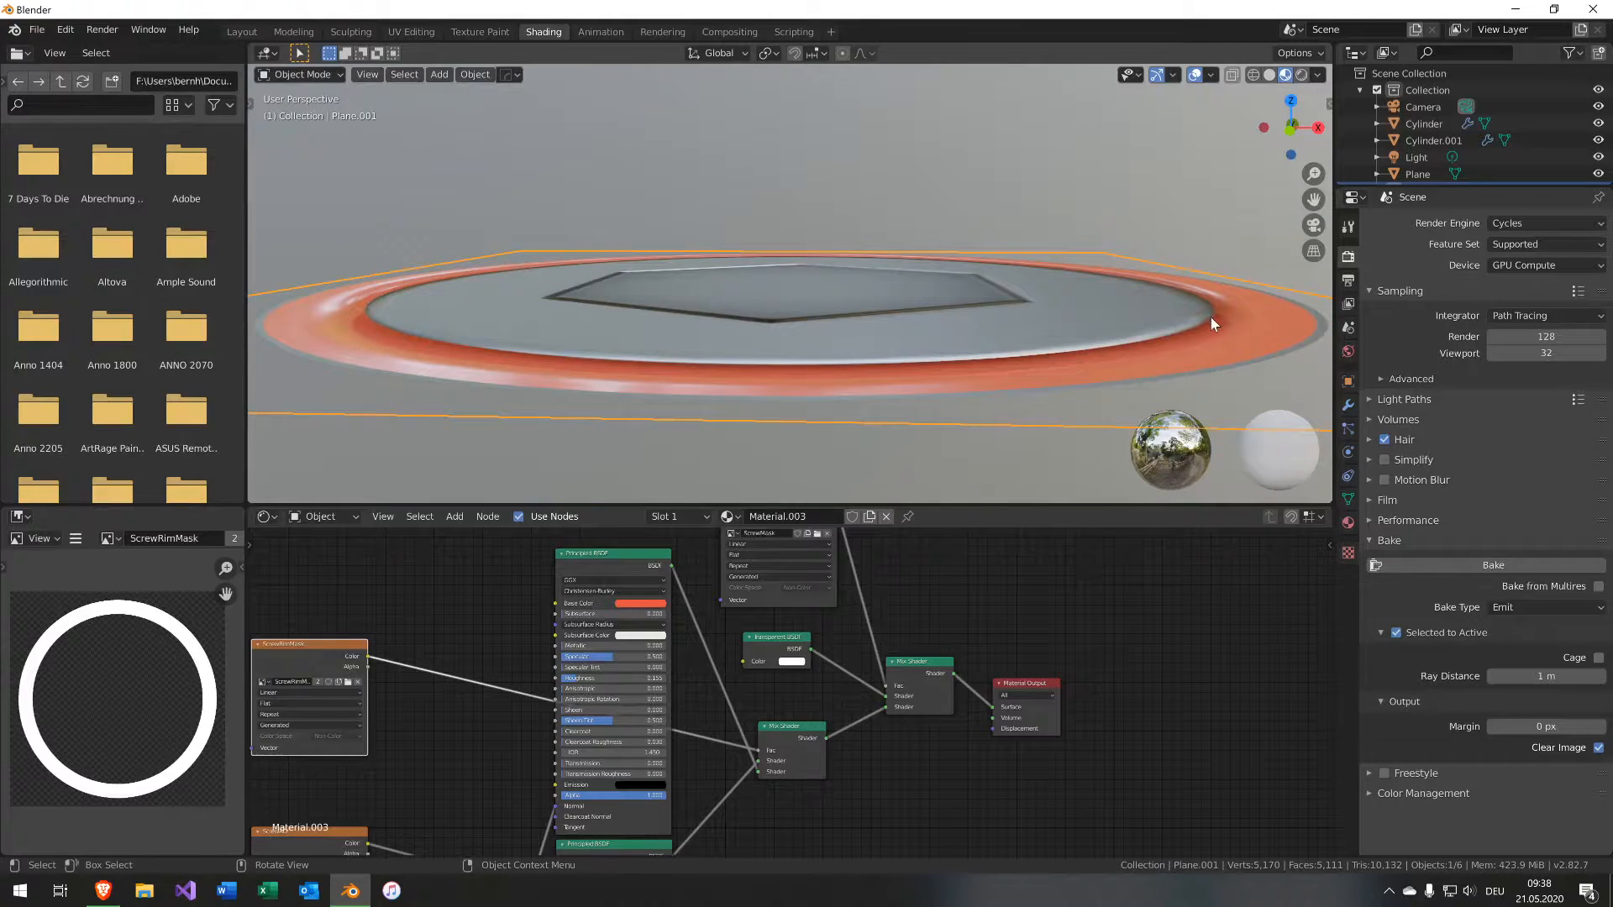
{"action": "middle_click_drag", "start_coordinate": [957, 408], "coordinate": [891, 436]}
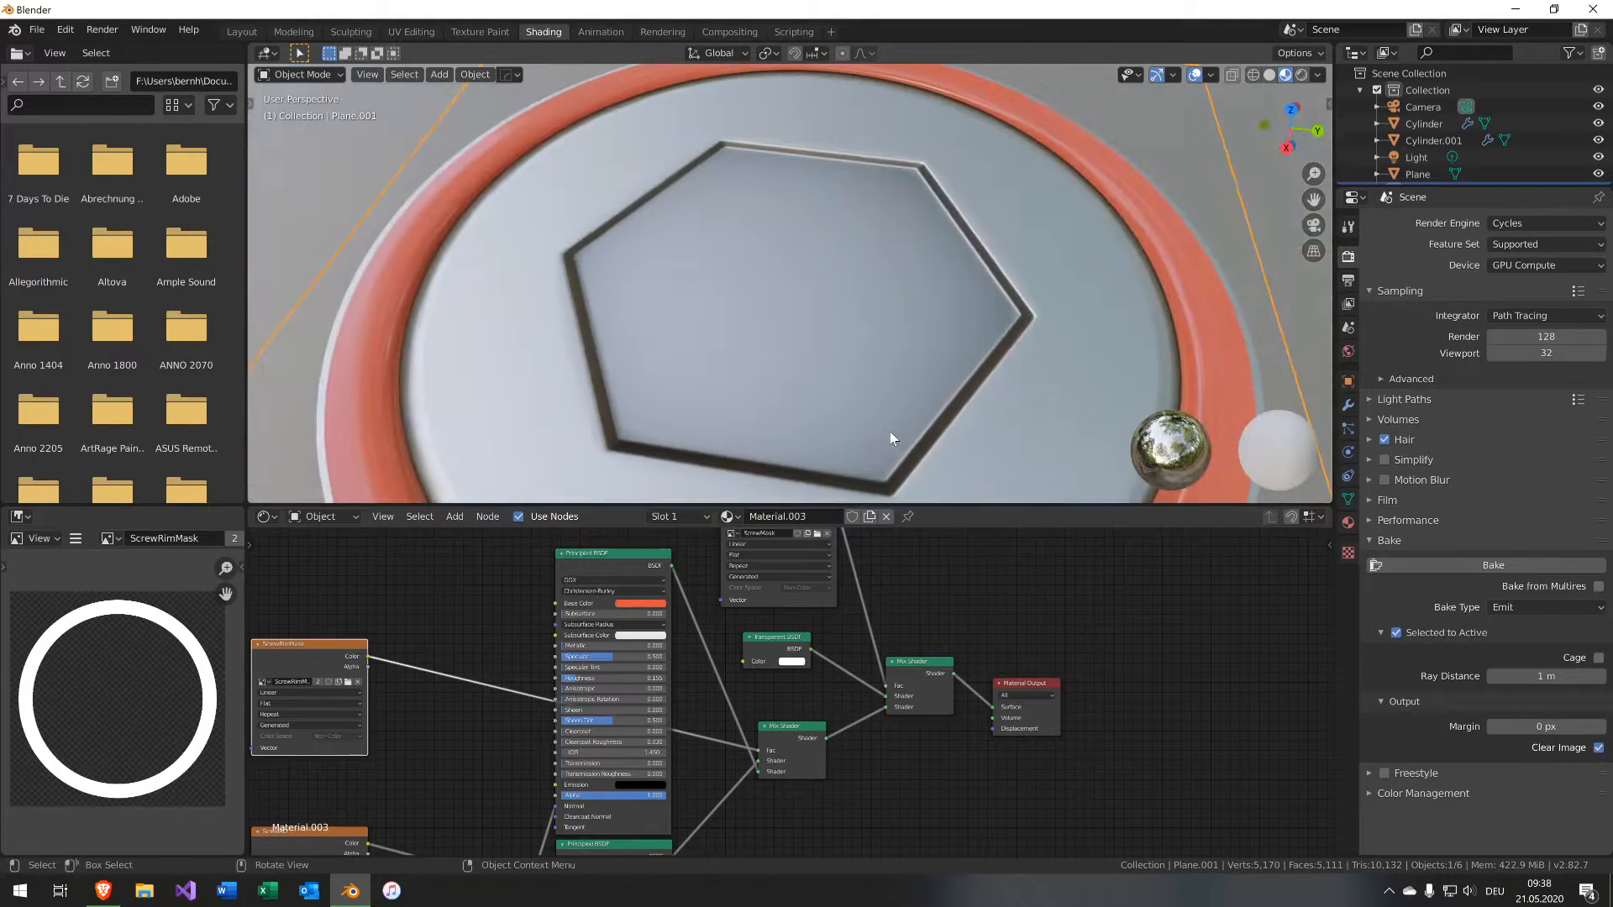
{"action": "scroll", "coordinate": [857, 418], "scroll_direction": "down", "scroll_amount": 5}
{"action": "middle_click_drag", "start_coordinate": [812, 373], "coordinate": [572, 310]}
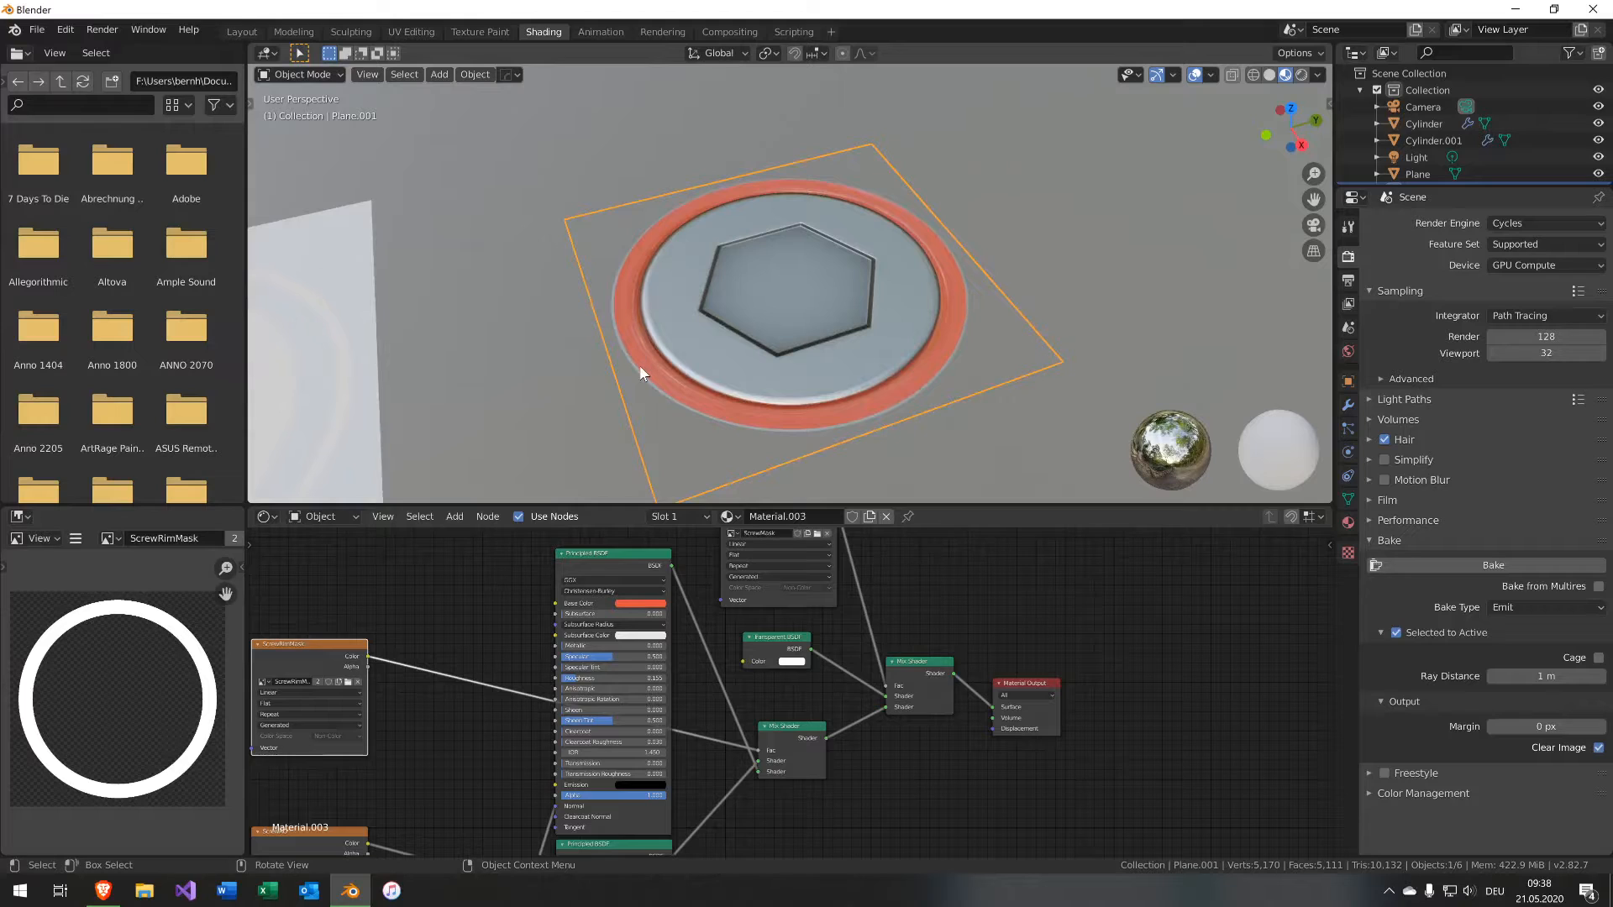
{"action": "middle_click_drag", "start_coordinate": [638, 364], "coordinate": [904, 389]}
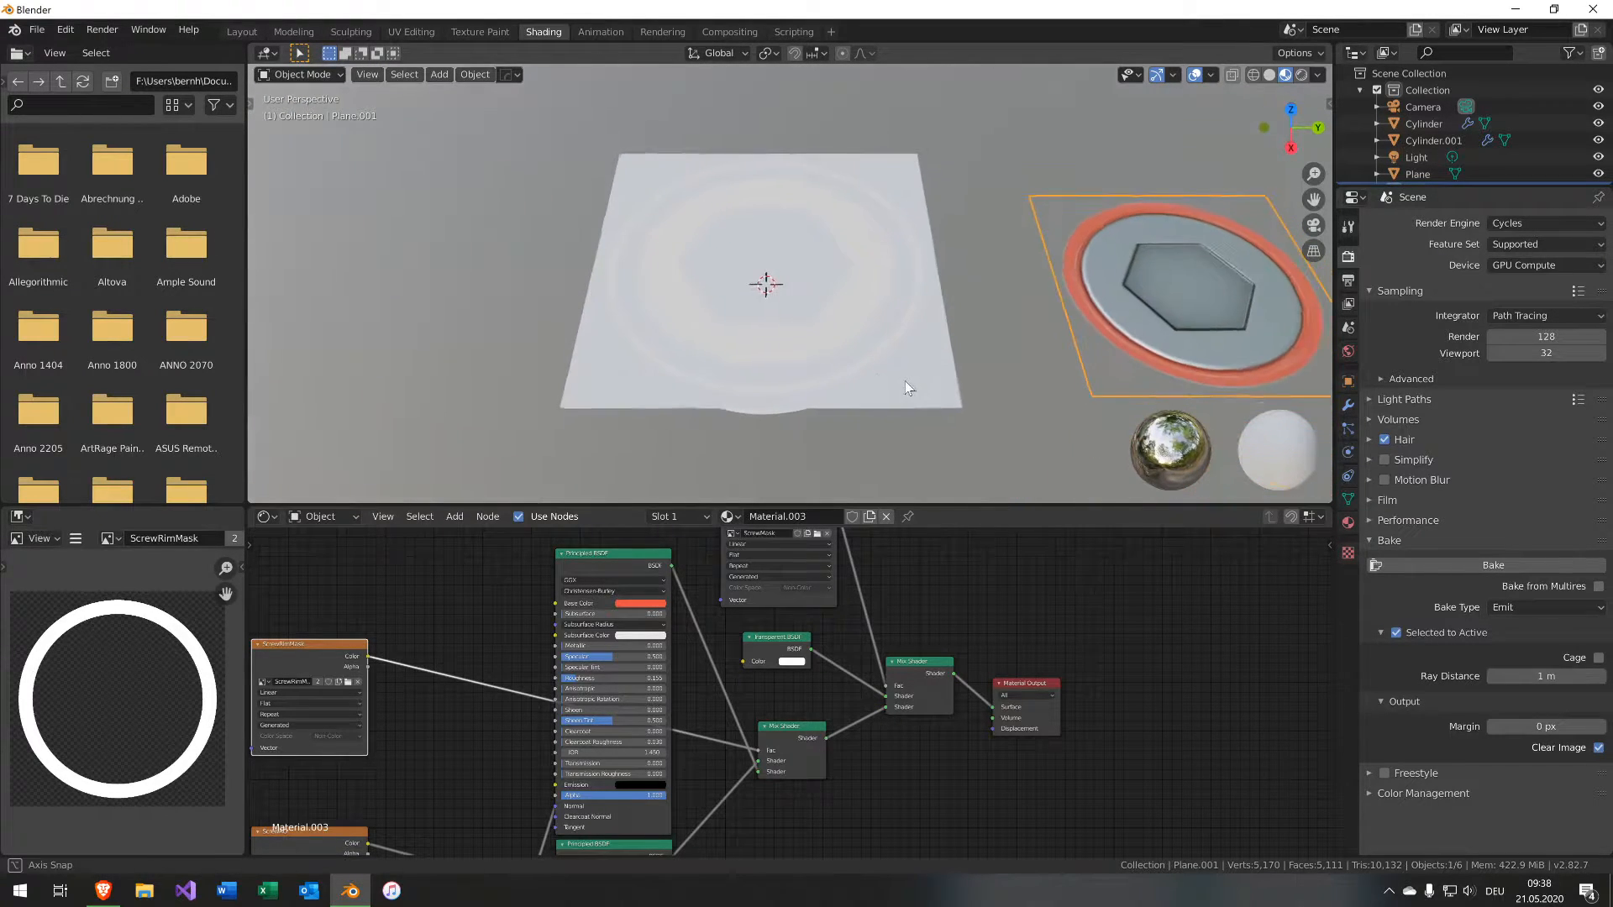
Select the inner cylinder and connect a new Principled BSDF to its material's output surface in place of the Emission shader.
{"action": "left_click", "coordinate": [820, 347]}
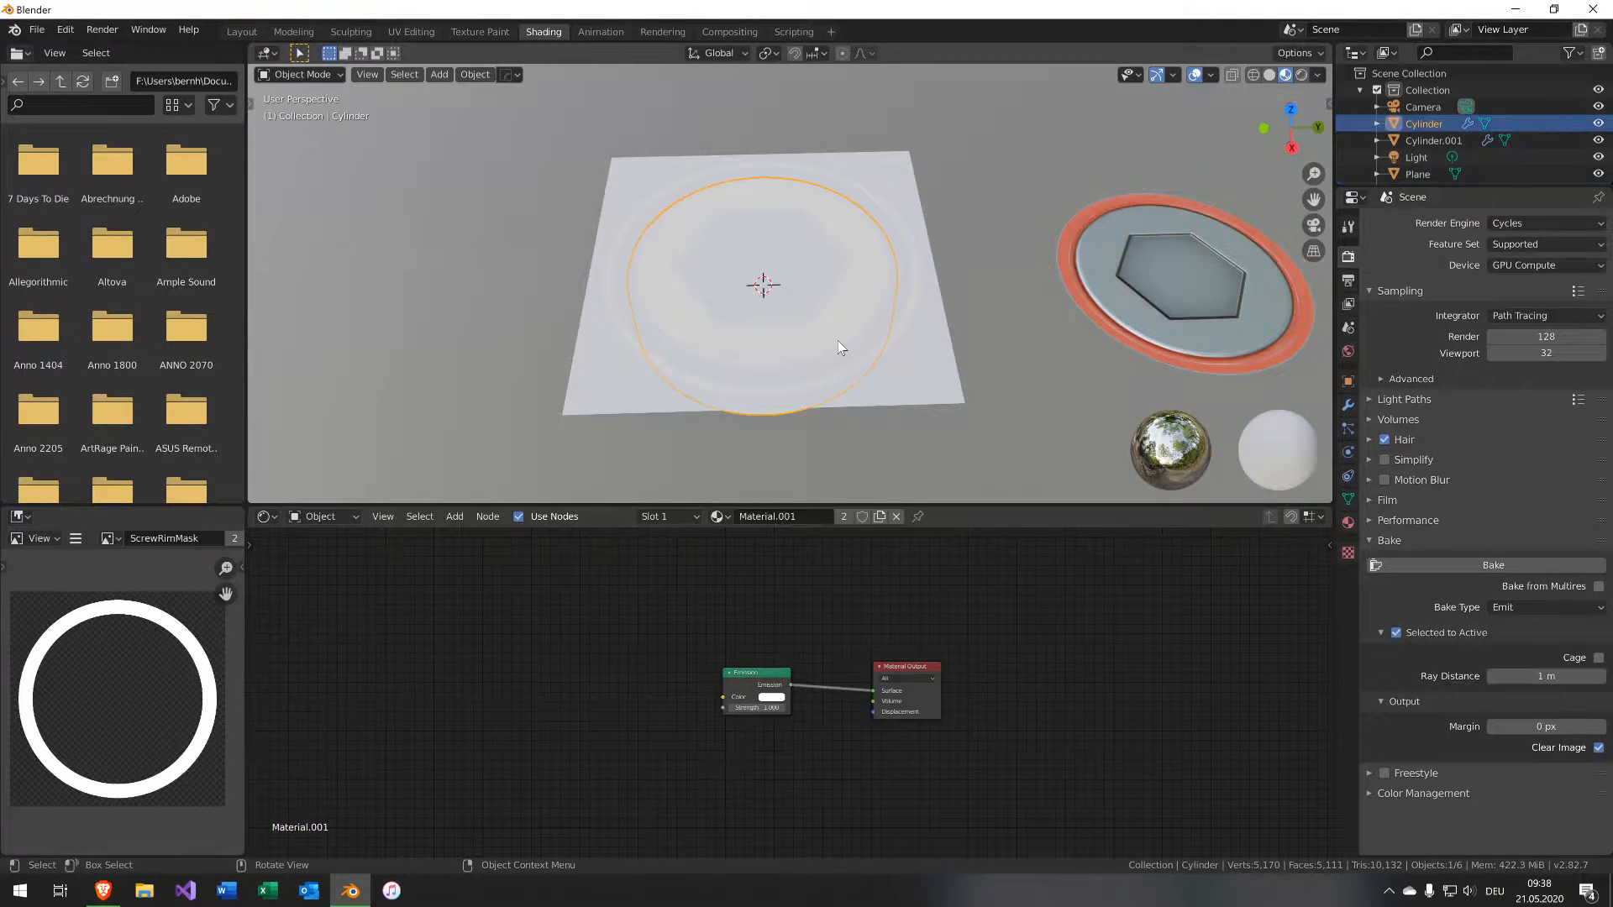
{"action": "left_click", "coordinate": [898, 344]}
{"action": "left_click", "coordinate": [896, 334]}
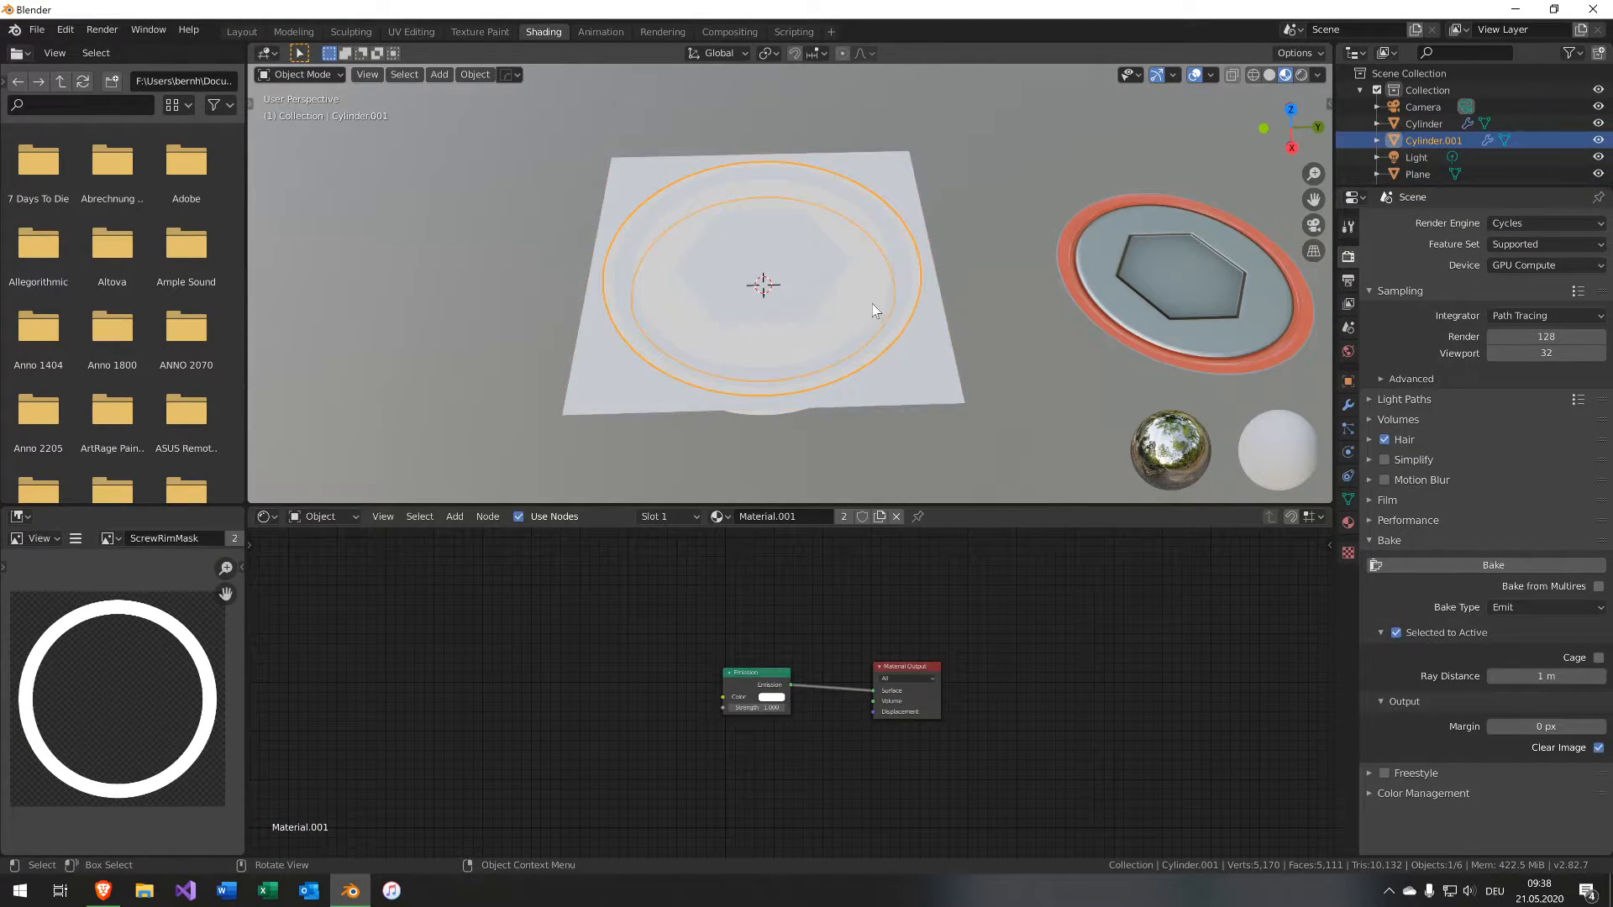
{"action": "left_click", "coordinate": [873, 304]}
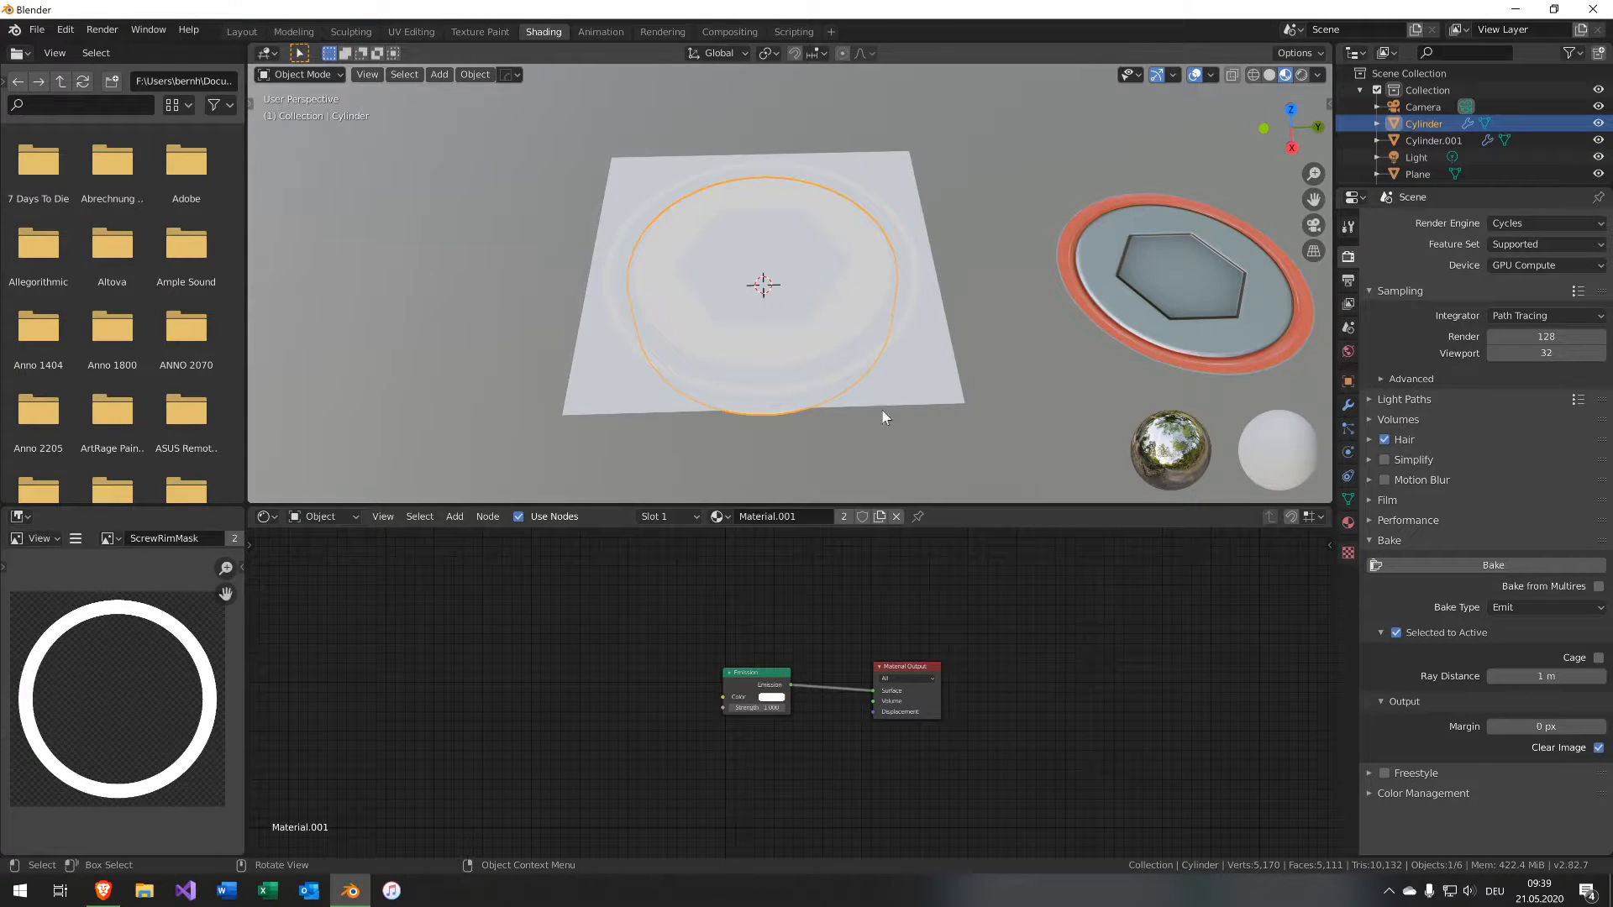
{"action": "middle_click_drag", "start_coordinate": [663, 624], "coordinate": [740, 606]}
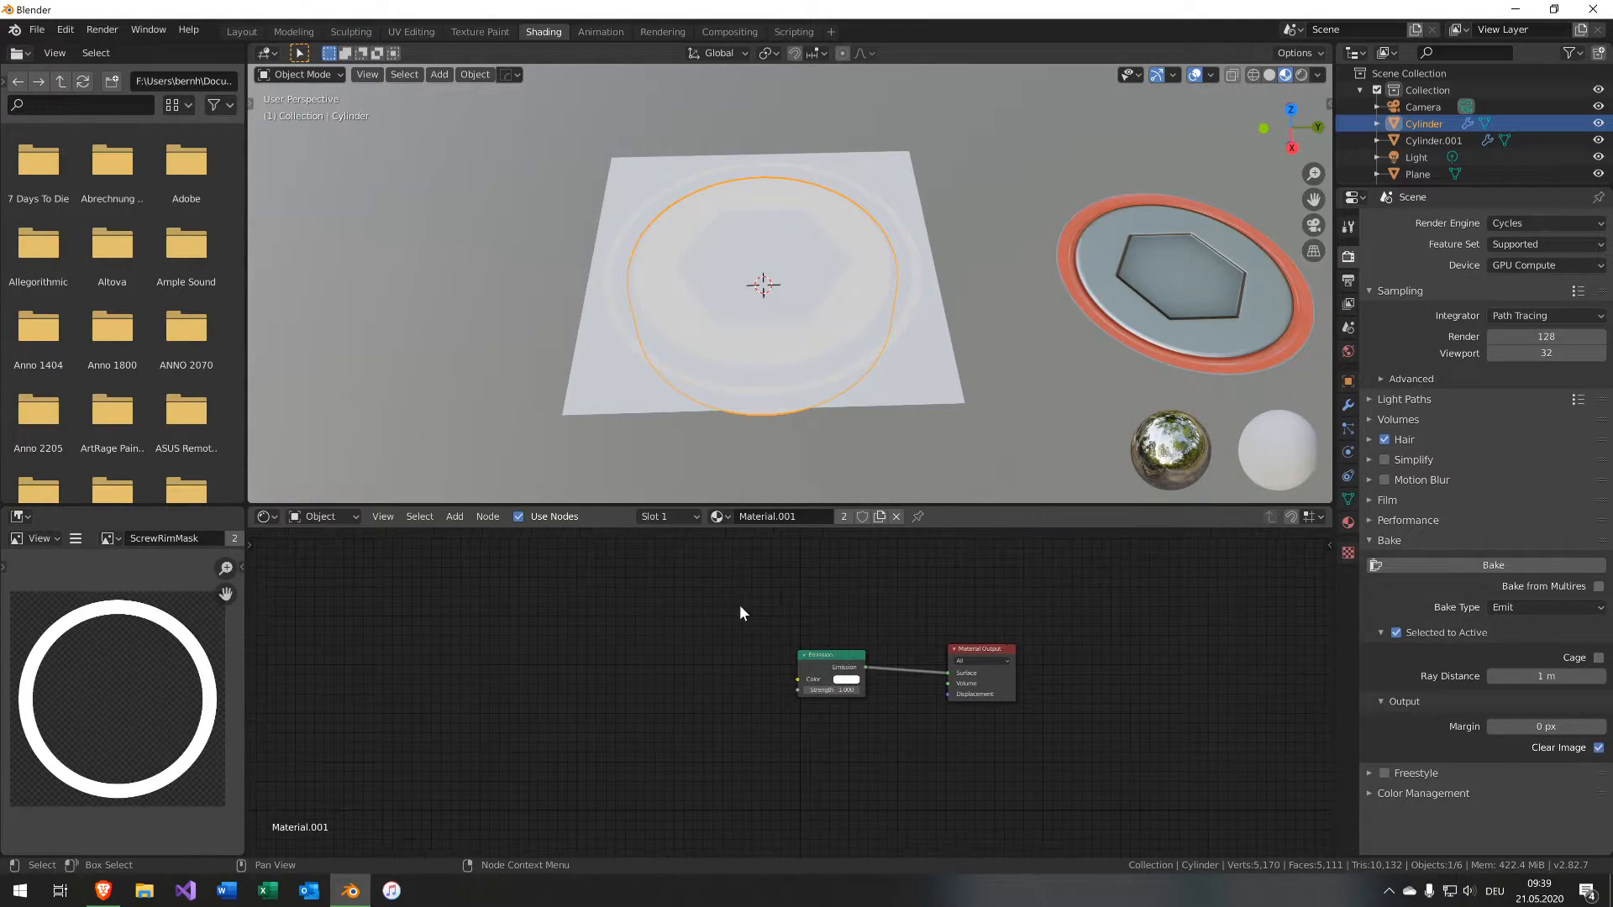
{"action": "scroll", "coordinate": [758, 613], "scroll_direction": "up", "scroll_amount": 2}
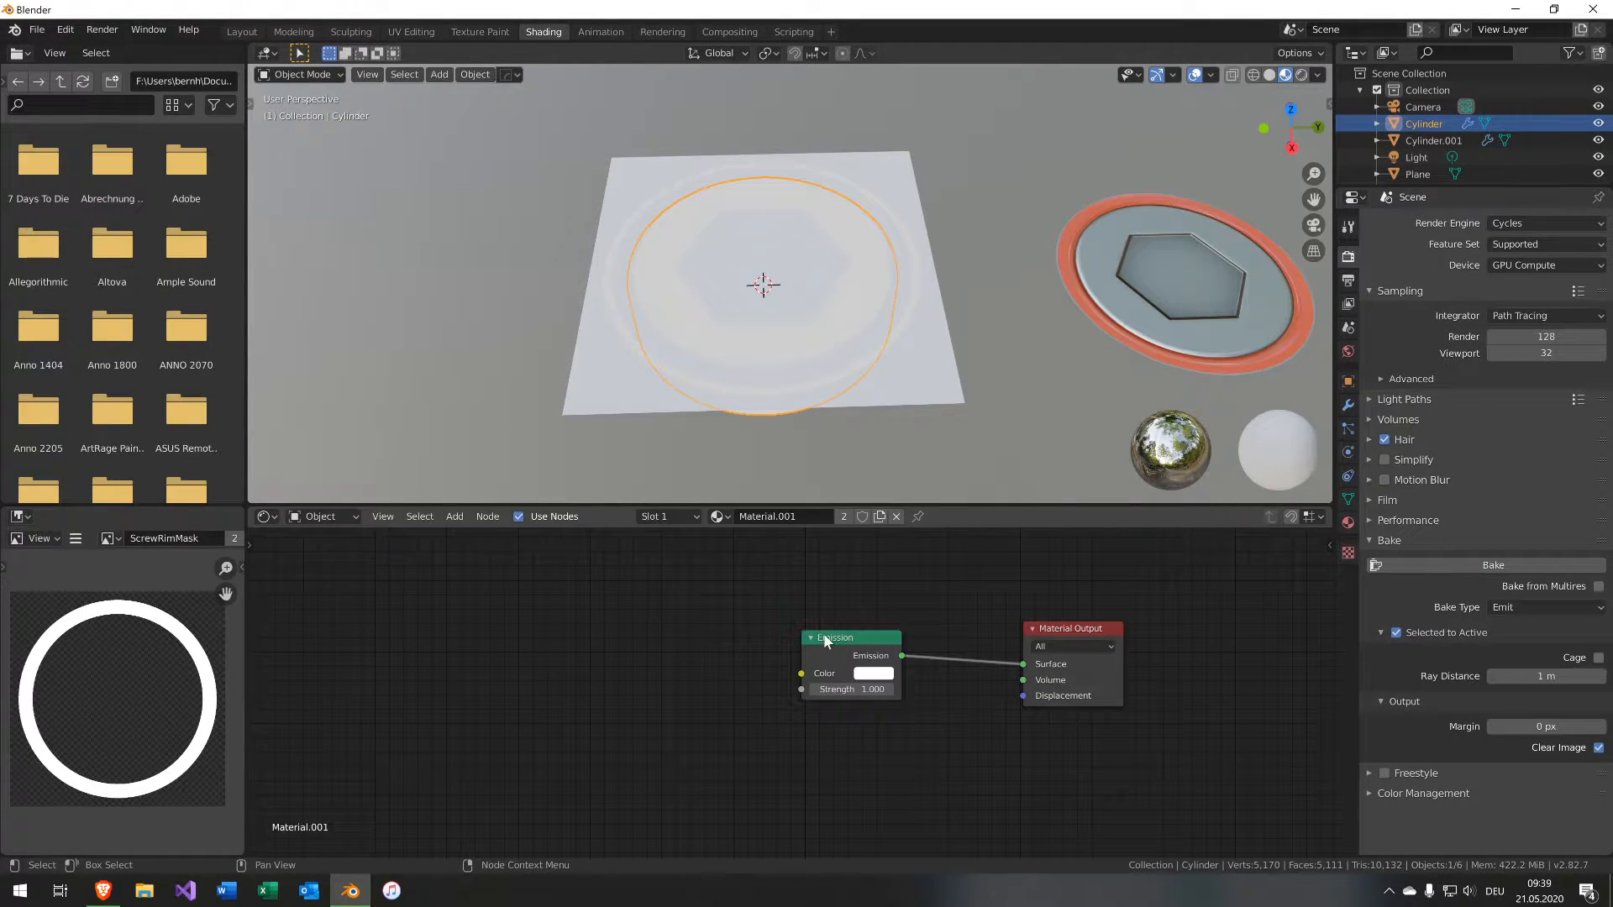
{"action": "left_click_drag", "start_coordinate": [826, 641], "coordinate": [837, 554]}
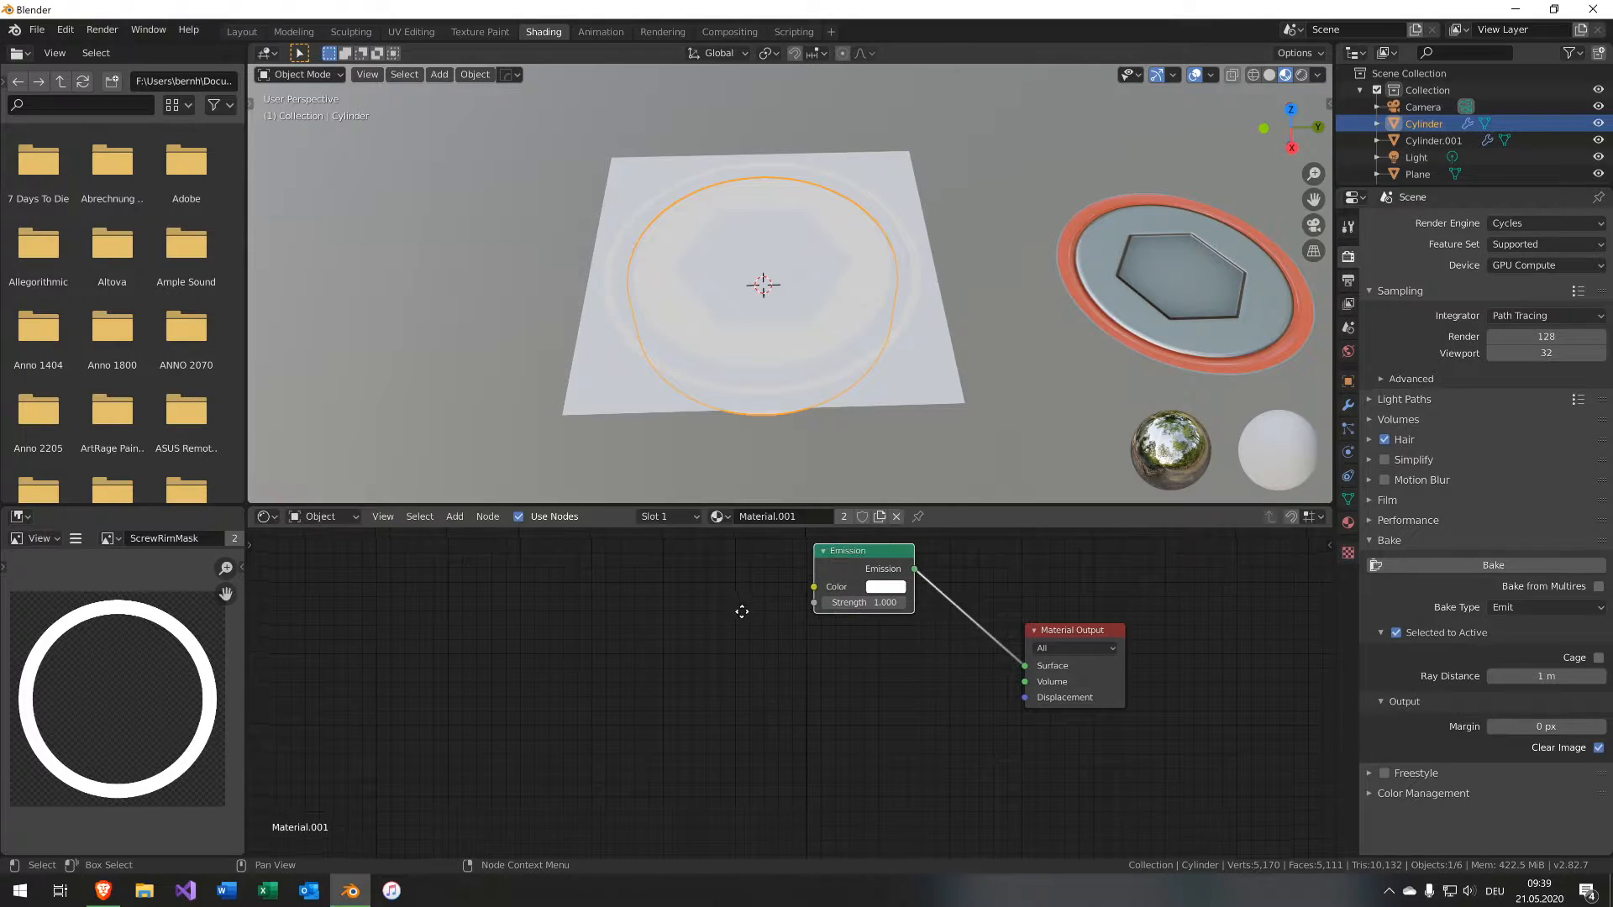
{"action": "middle_click_drag", "start_coordinate": [741, 612], "coordinate": [734, 655]}
{"action": "key", "text": "shift+a"}
{"action": "mouse_move", "coordinate": [708, 670]}
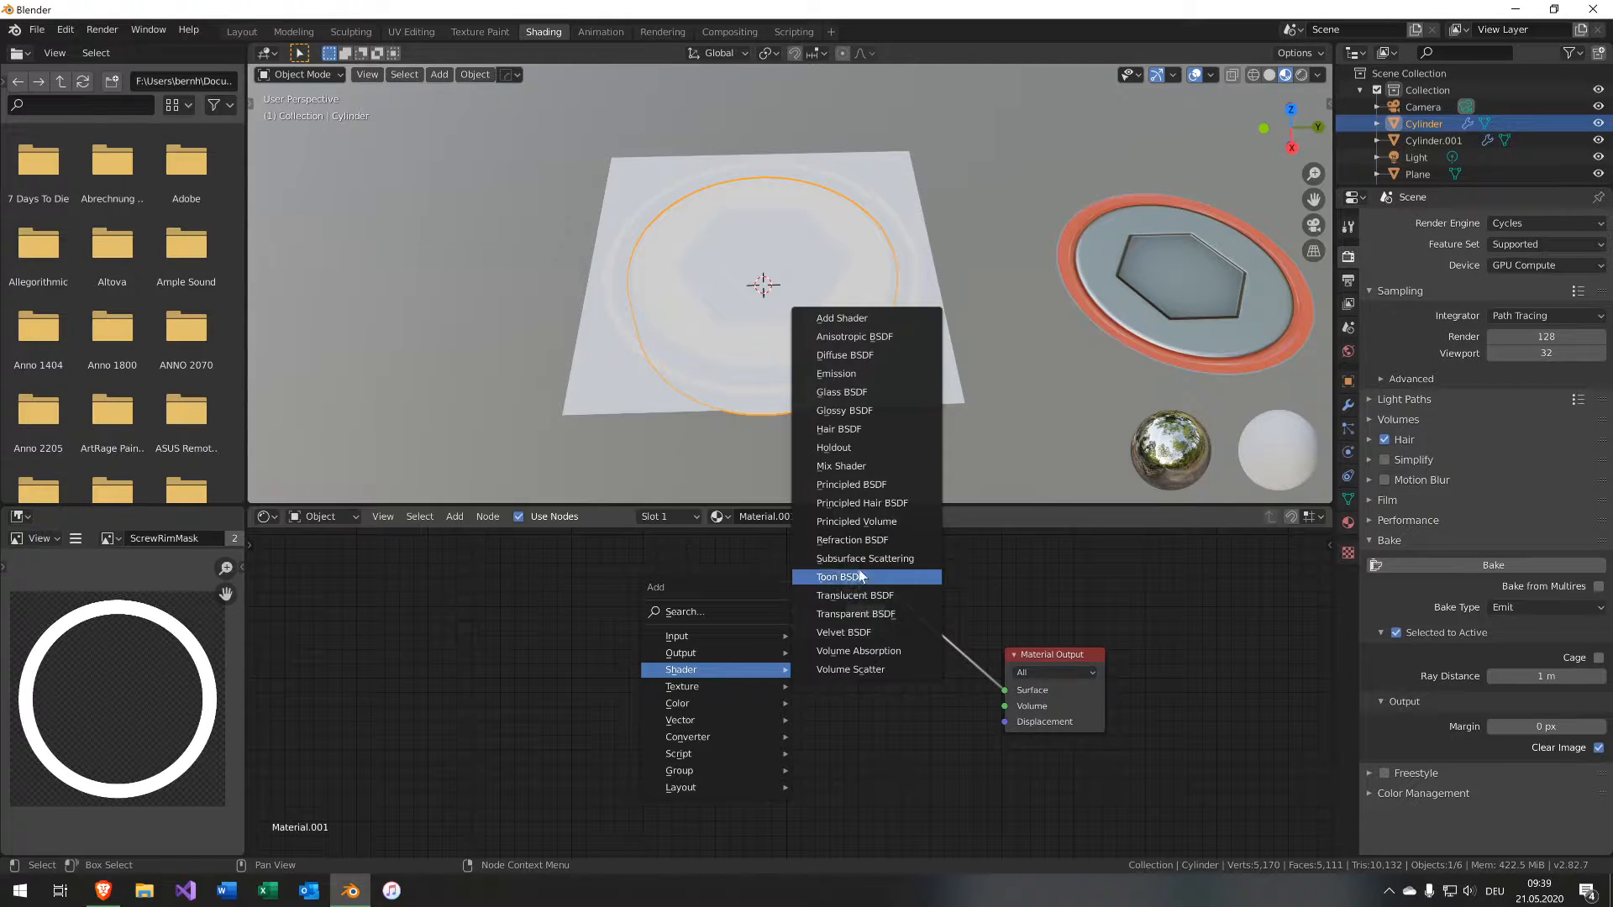
{"action": "left_click", "coordinate": [850, 485]}
{"action": "left_click", "coordinate": [859, 710]}
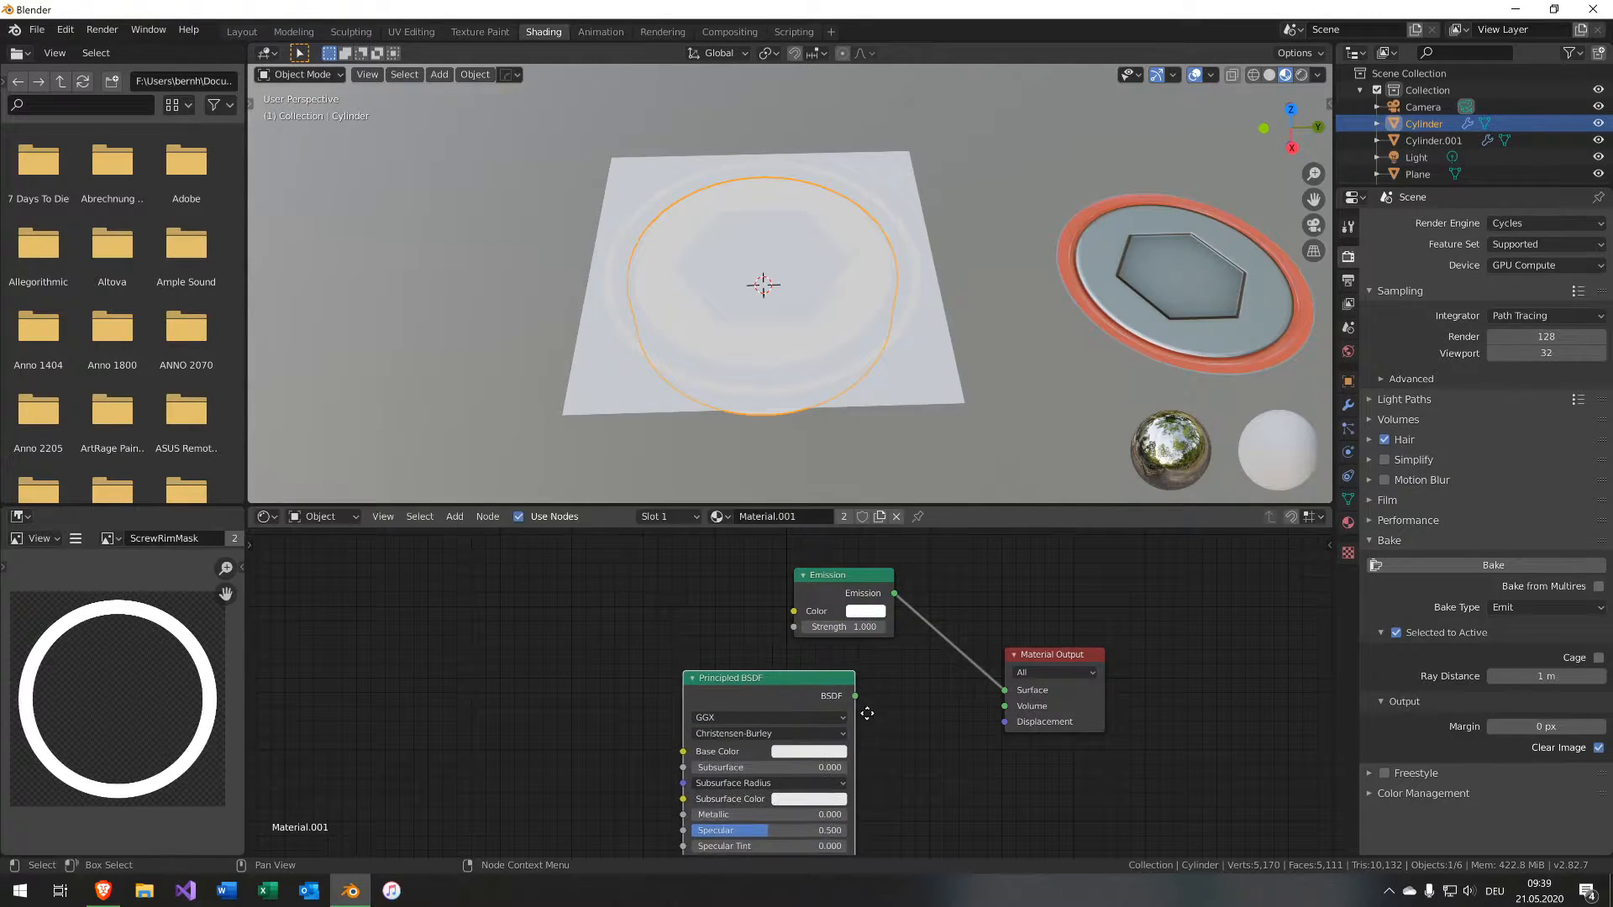
{"action": "middle_click_drag", "start_coordinate": [859, 709], "coordinate": [733, 688]}
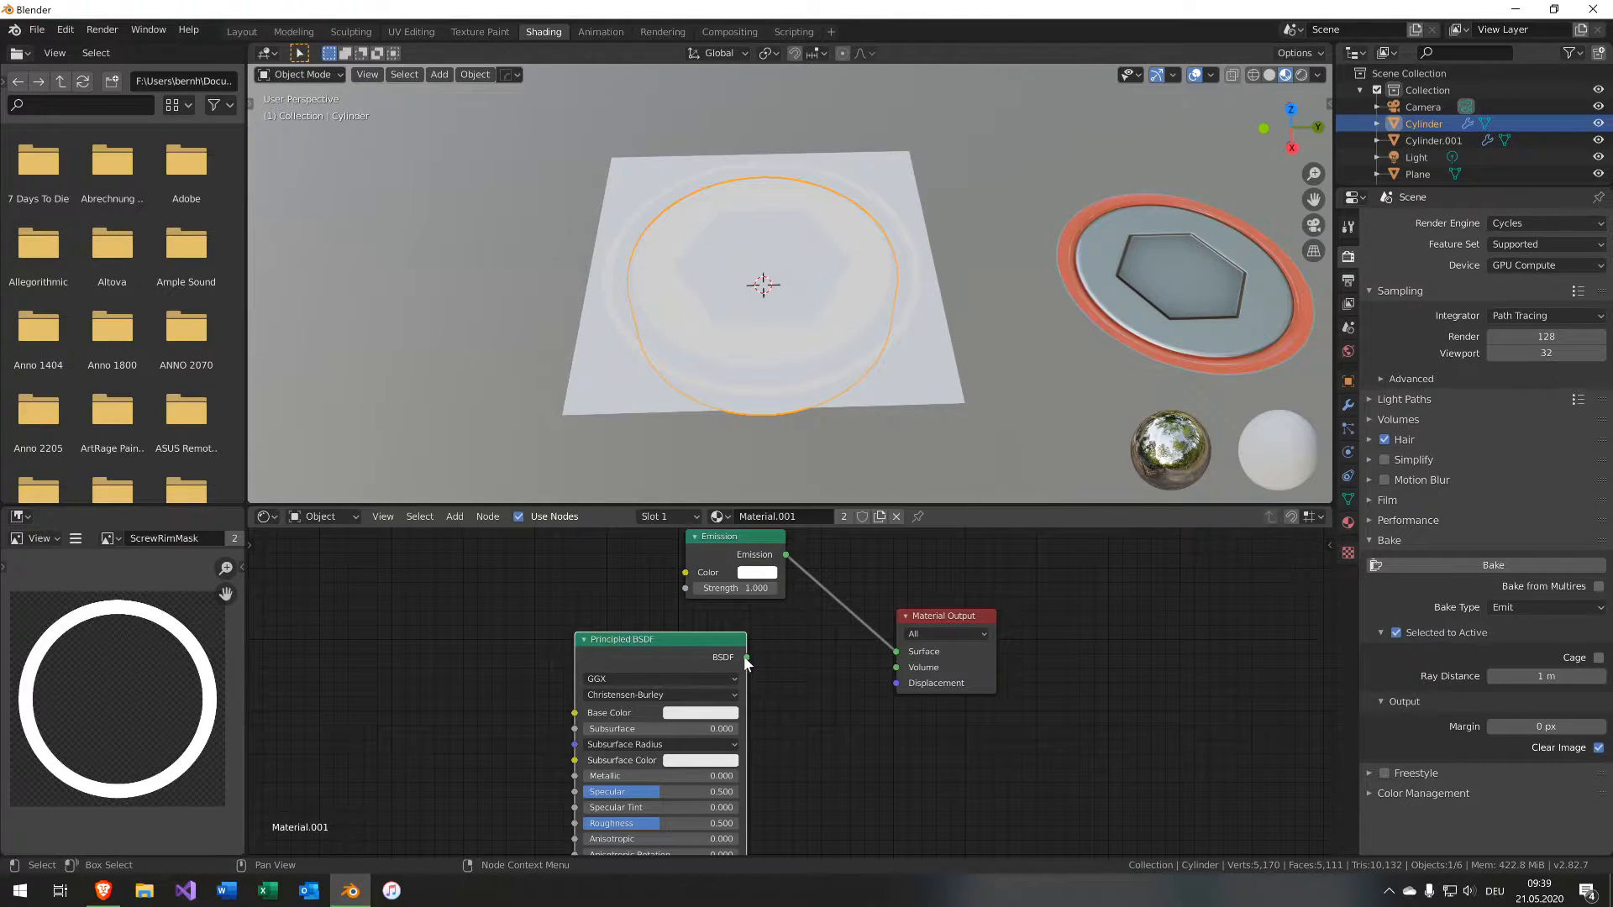
{"action": "left_click_drag", "start_coordinate": [745, 657], "coordinate": [897, 652]}
Set the Principled BSDF's Metallic to 1.000 and darken its base color.
{"action": "middle_click_drag", "start_coordinate": [561, 638], "coordinate": [675, 622]}
{"action": "middle_click_drag", "start_coordinate": [724, 325], "coordinate": [815, 308]}
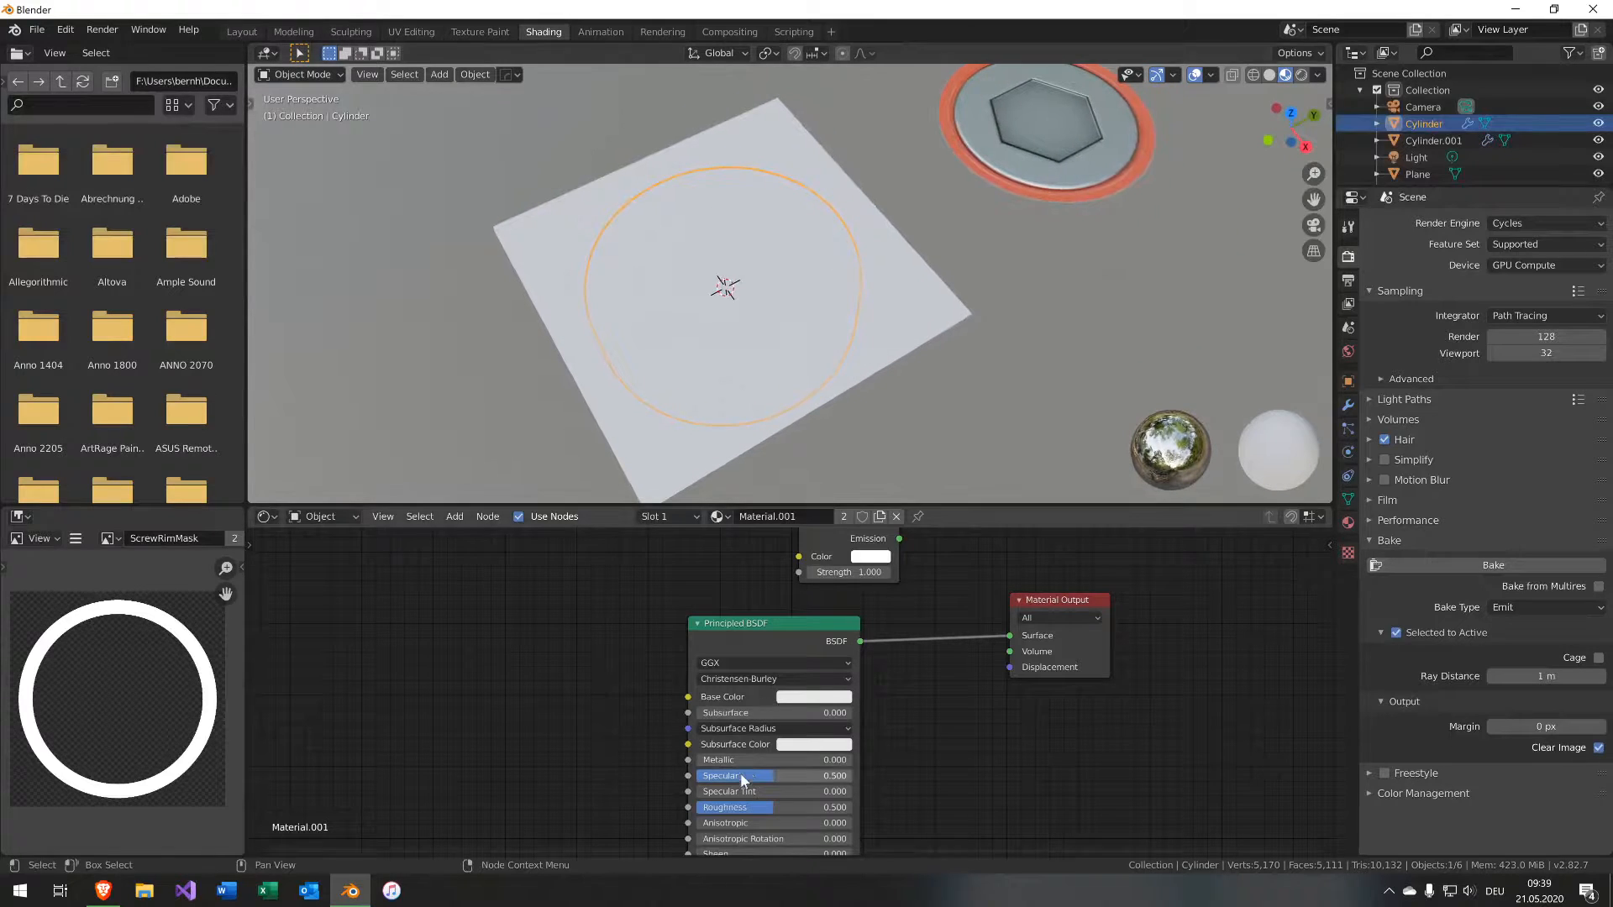
{"action": "left_click_drag", "start_coordinate": [744, 760], "coordinate": [850, 760]}
{"action": "left_click", "coordinate": [813, 697]}
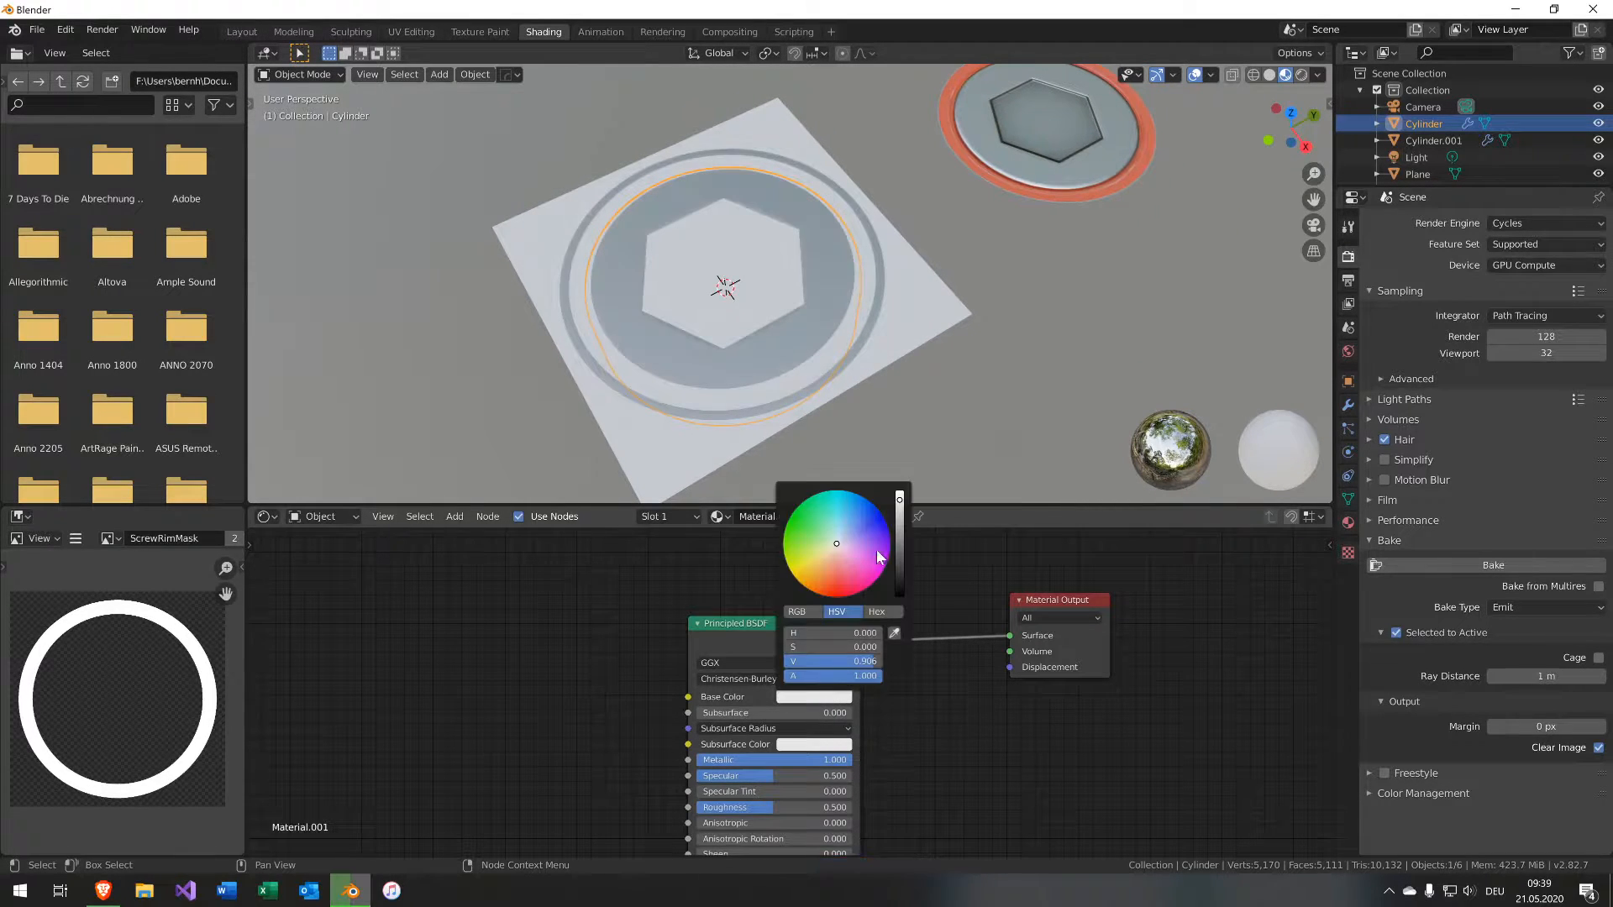
{"action": "left_click_drag", "start_coordinate": [899, 497], "coordinate": [899, 538]}
Lower the Principled BSDF's Roughness to 0.084.
{"action": "middle_click_drag", "start_coordinate": [545, 707], "coordinate": [621, 635]}
{"action": "scroll", "coordinate": [774, 285], "scroll_direction": "up", "scroll_amount": 5}
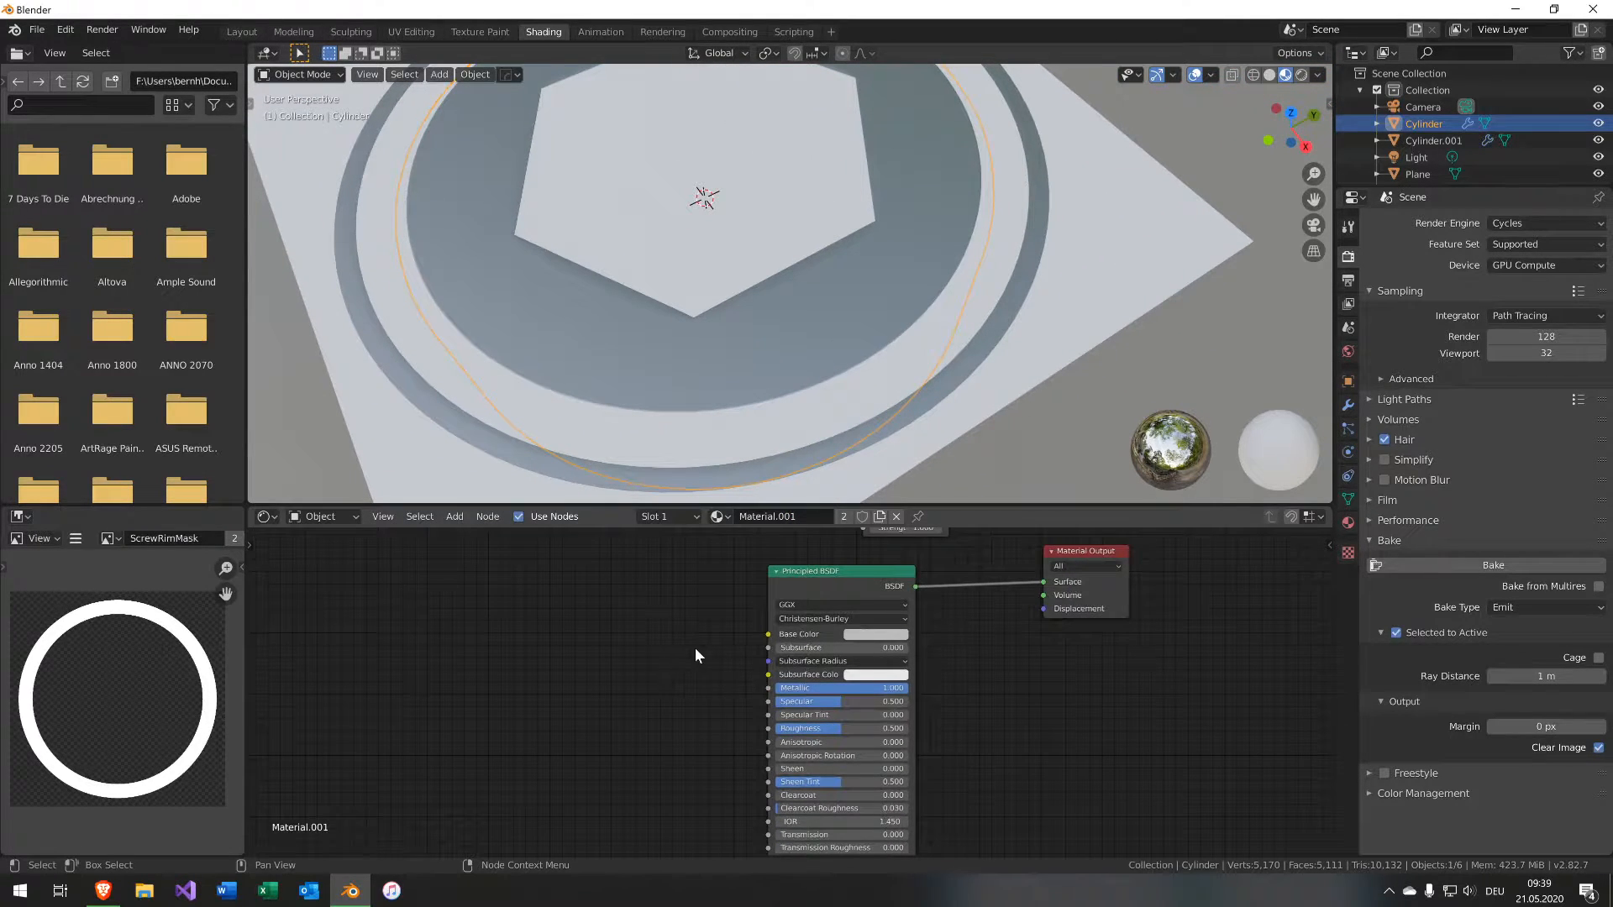
{"action": "scroll", "coordinate": [672, 655], "scroll_direction": "down", "scroll_amount": 2}
{"action": "left_click_drag", "start_coordinate": [786, 742], "coordinate": [727, 742]}
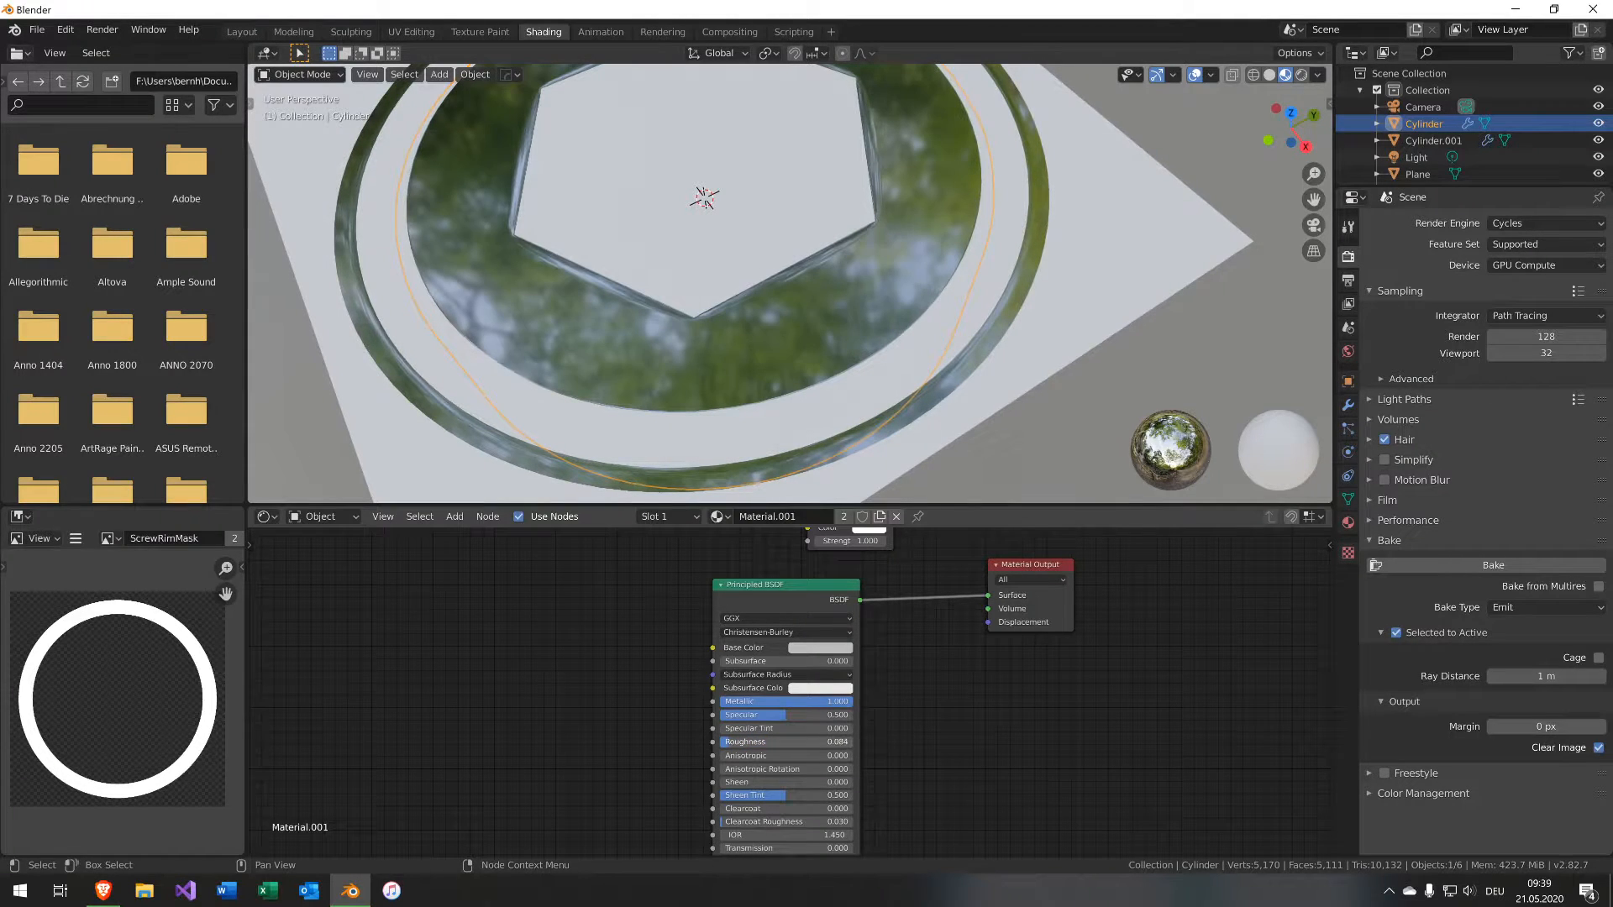
{"action": "middle_click_drag", "start_coordinate": [534, 732], "coordinate": [525, 700]}
{"action": "key", "text": "shift+a"}
{"action": "mouse_move", "coordinate": [549, 710]}
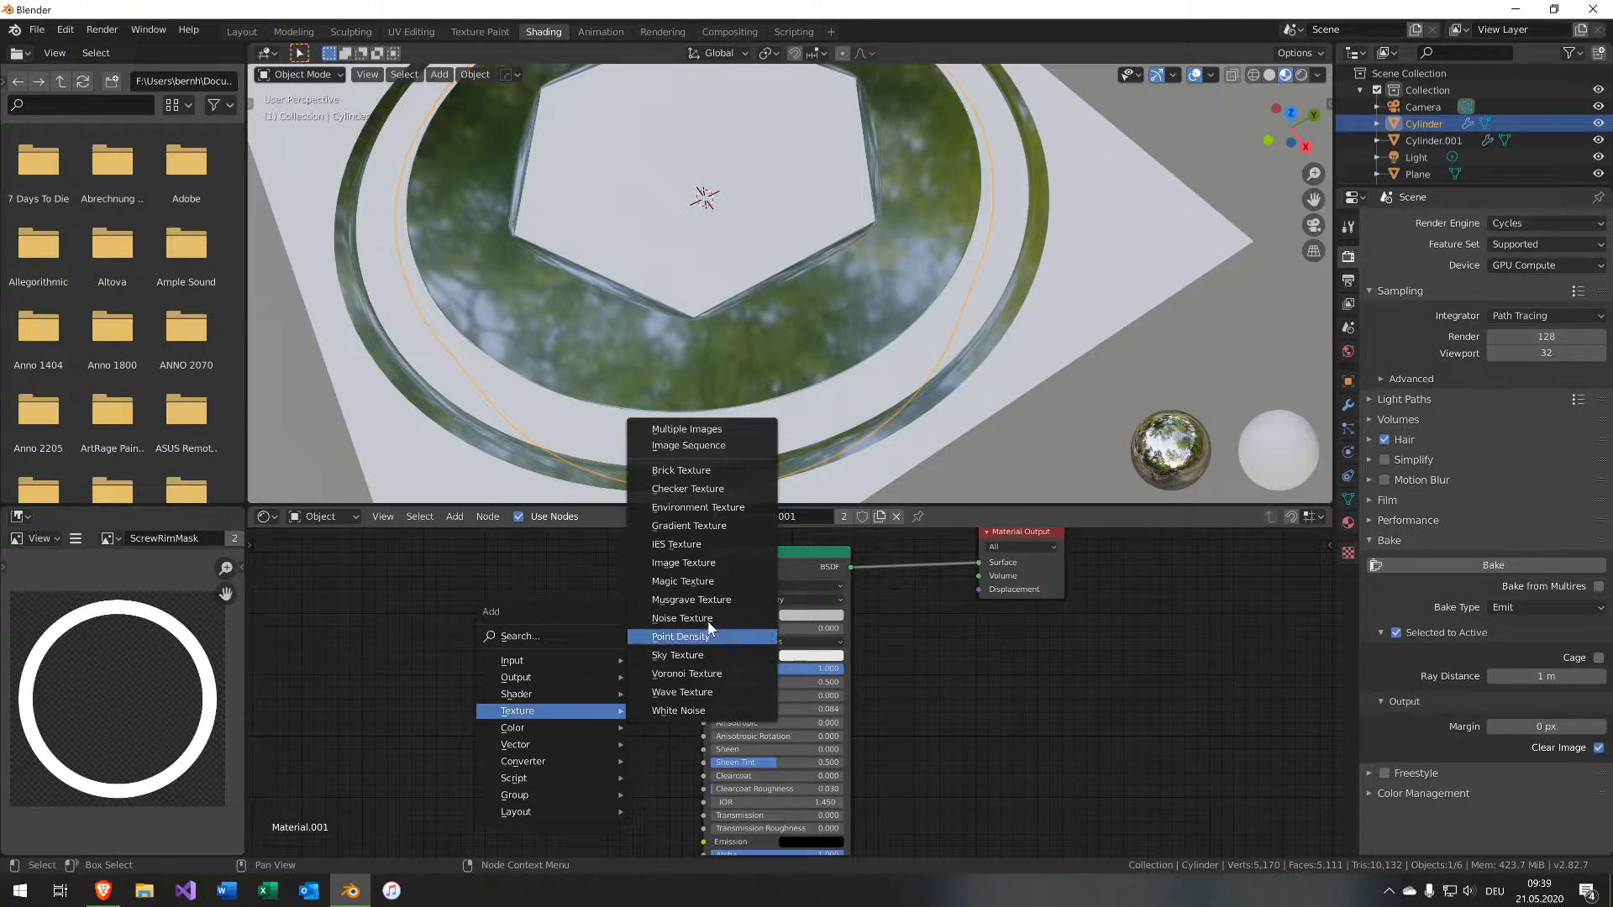
{"action": "left_click", "coordinate": [684, 561]}
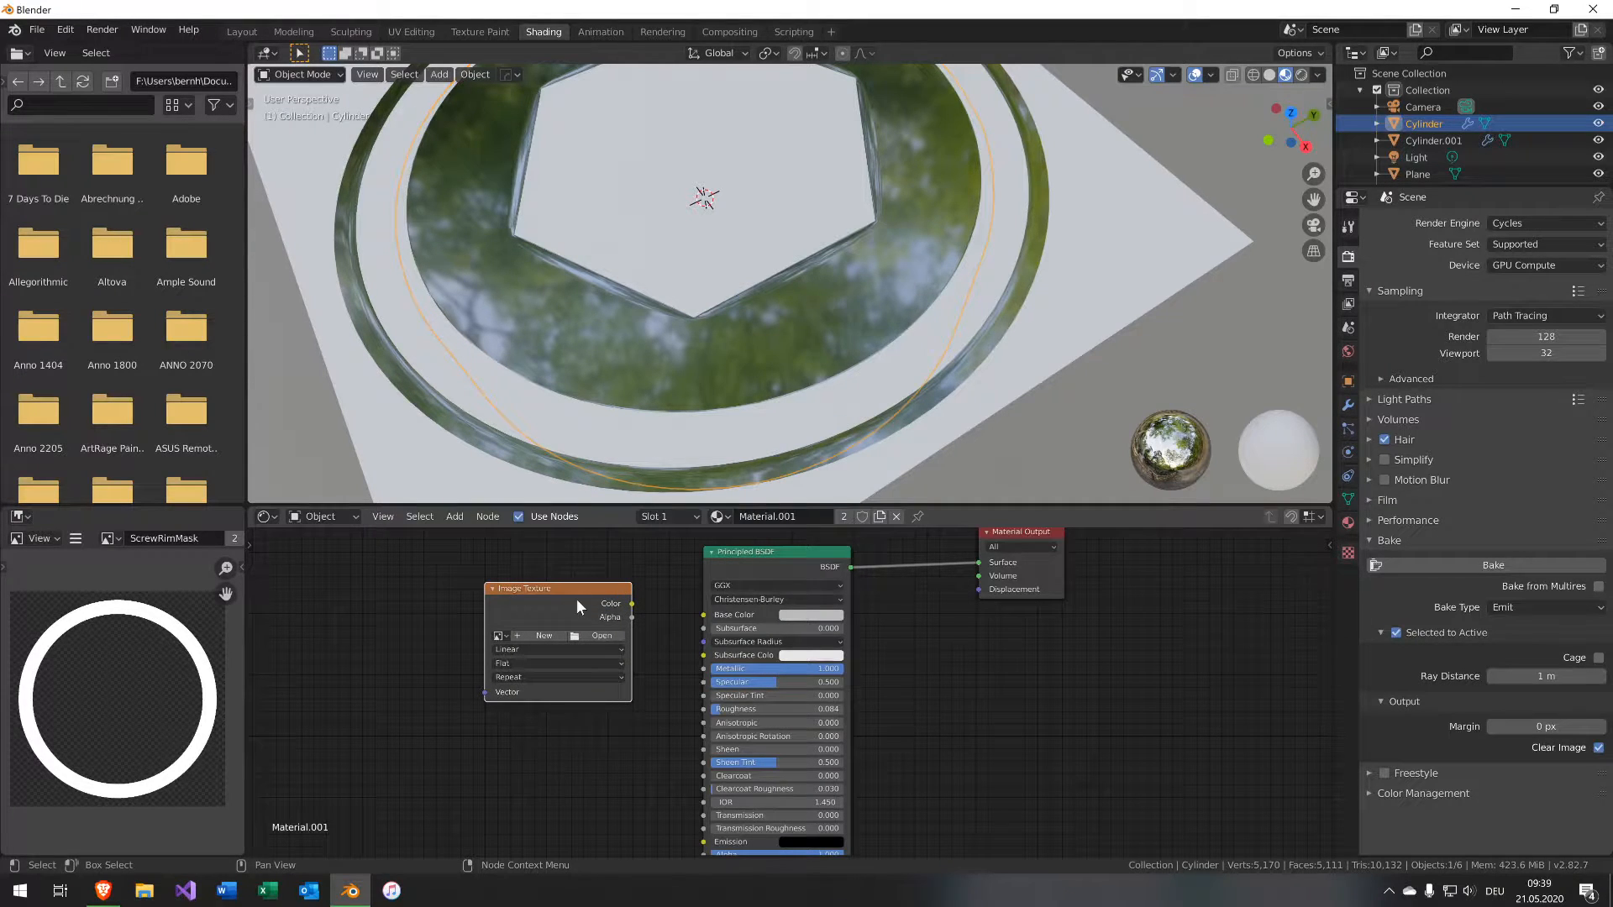
{"action": "left_click", "coordinate": [404, 618]}
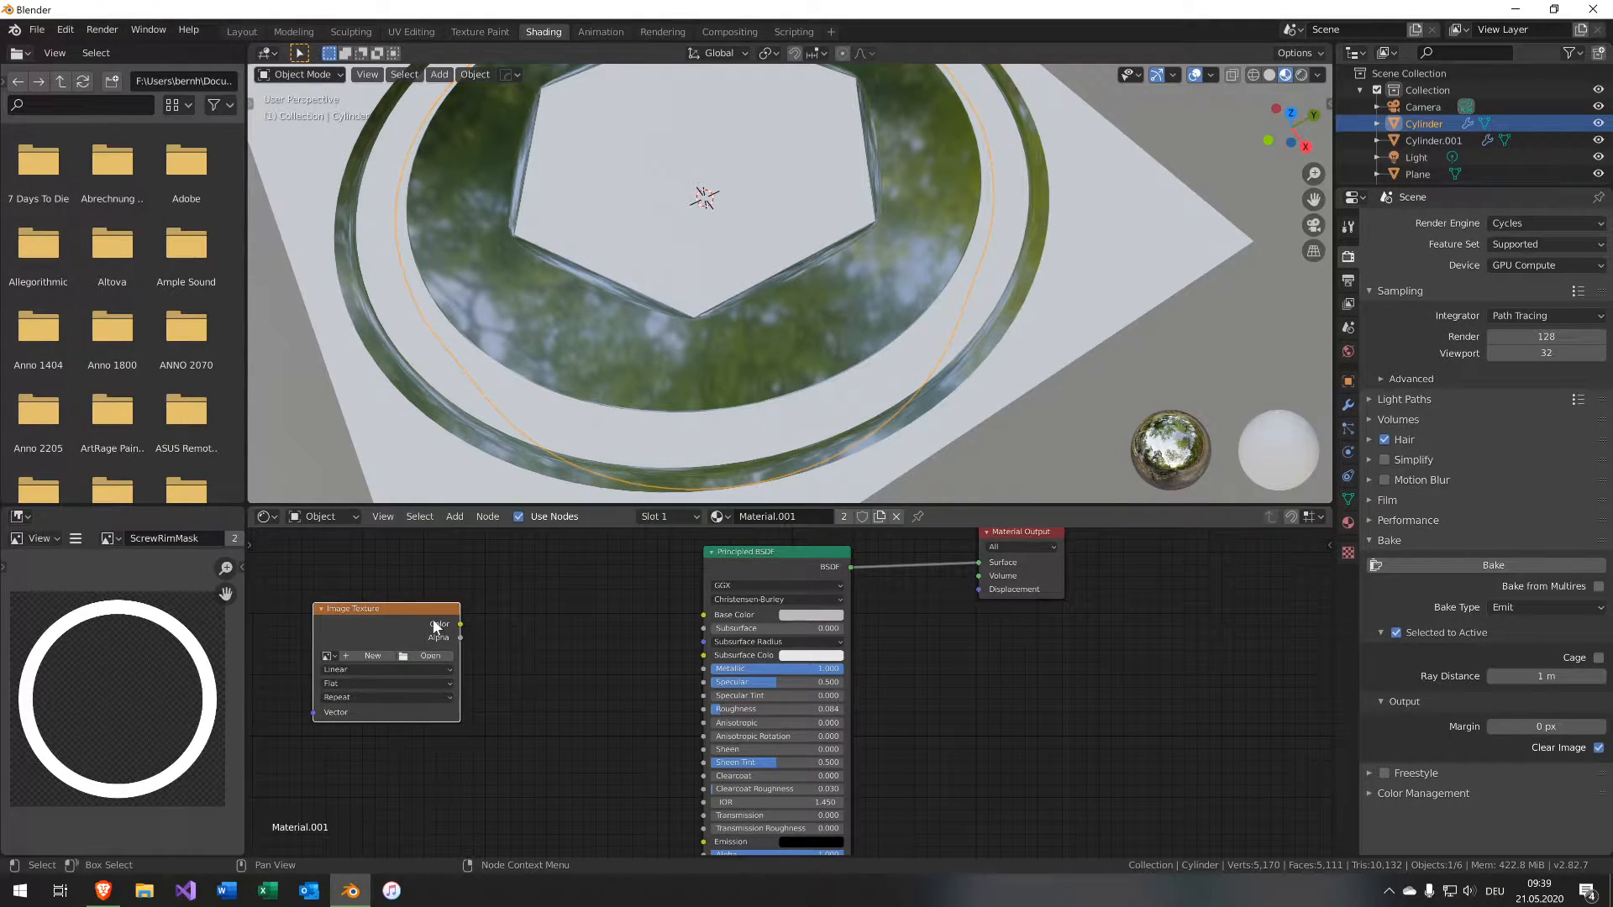
{"action": "key", "text": "ctrl+z"}
Add a Noise Texture node to the cylinder's material and set its Scale to 53.600.
{"action": "key", "text": "shift+a"}
{"action": "mouse_move", "coordinate": [432, 618]}
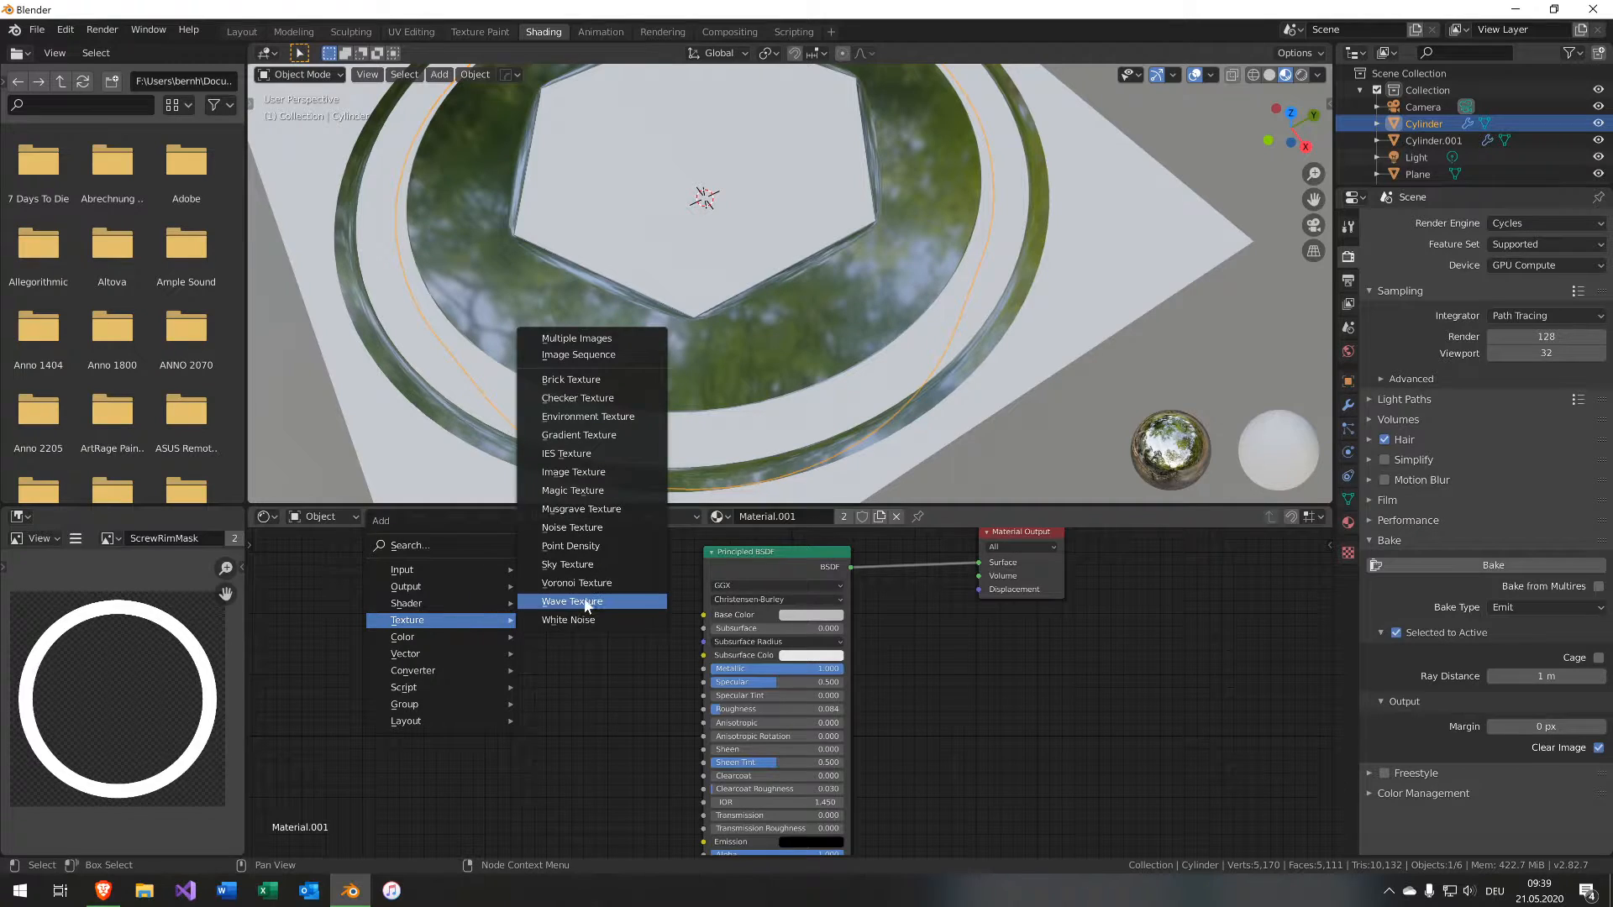
{"action": "left_click", "coordinate": [579, 527]}
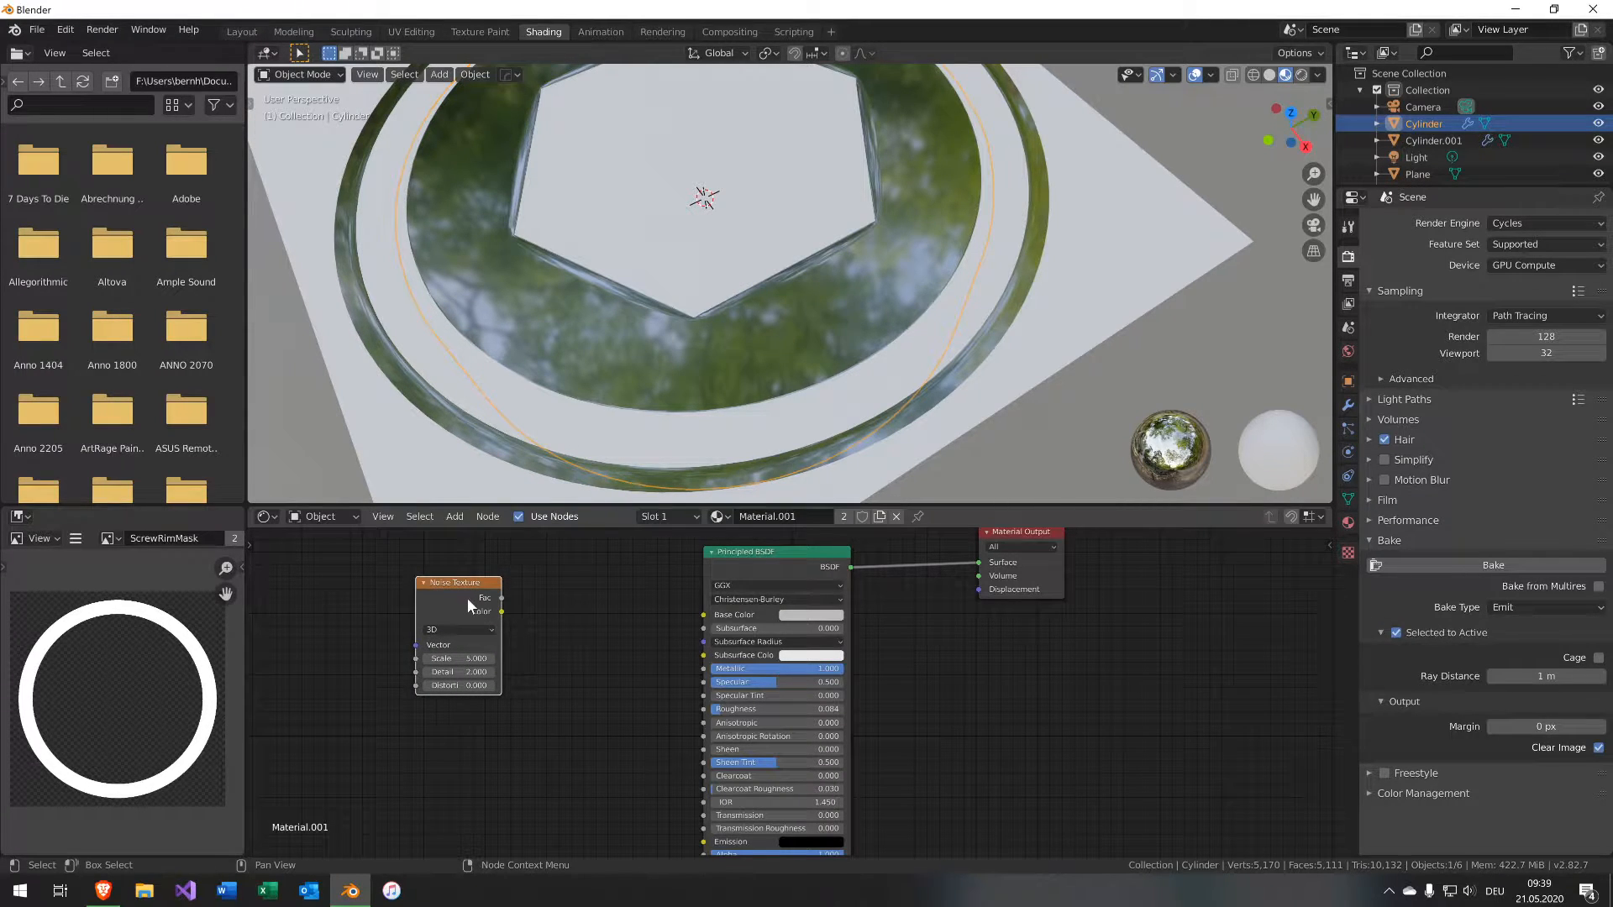
{"action": "left_click", "coordinate": [466, 597], "text": "ctrl+shift"}
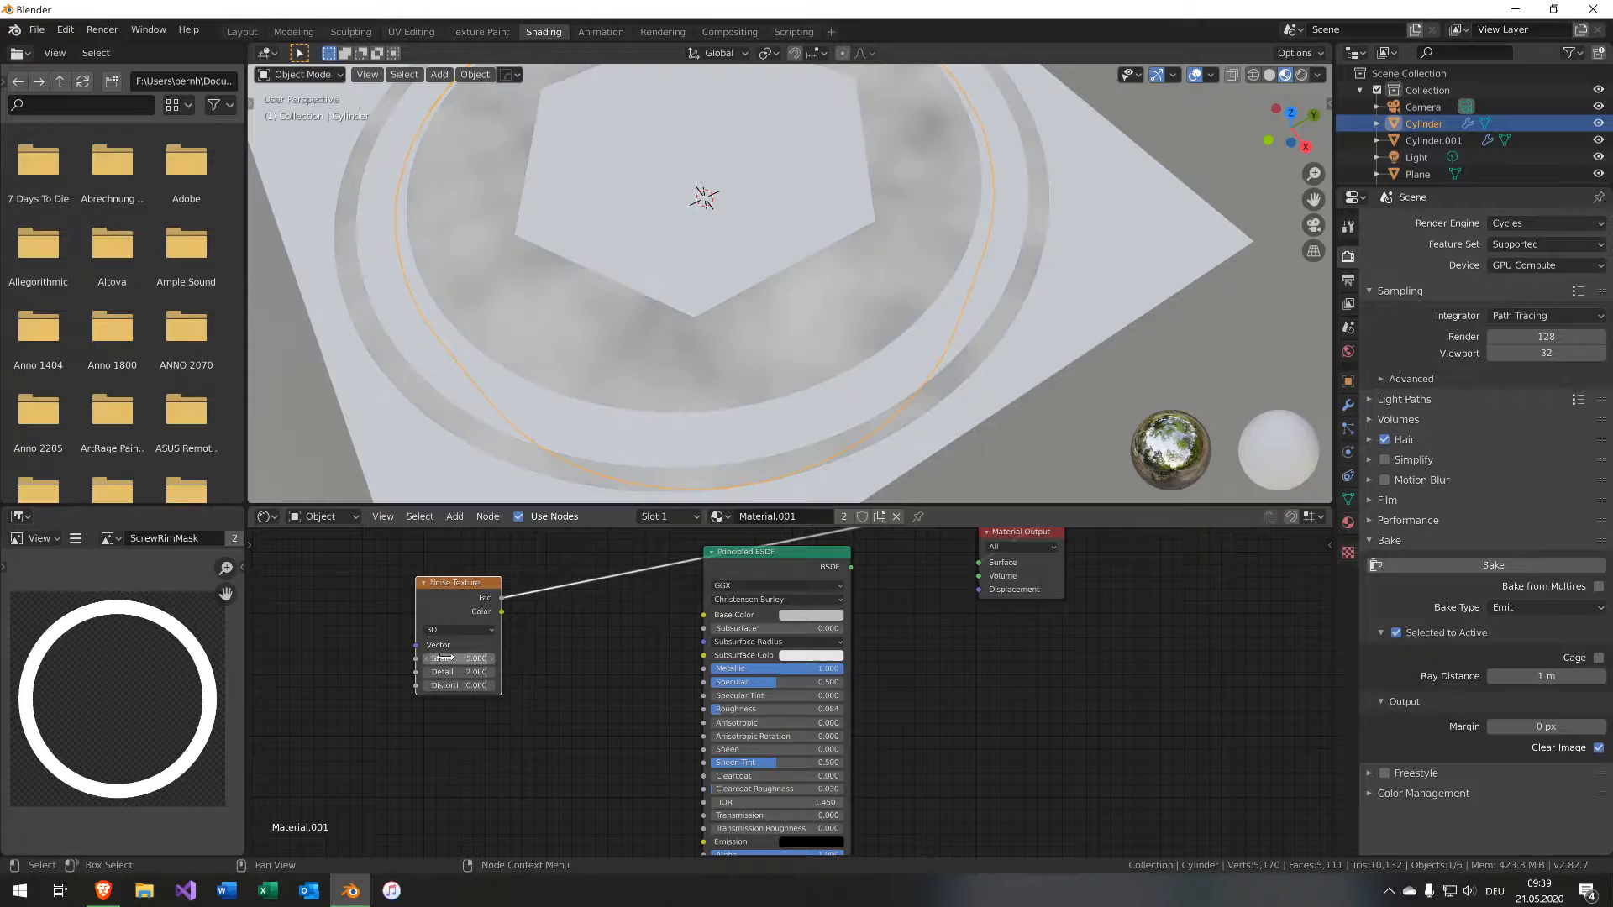
{"action": "left_click_drag", "start_coordinate": [441, 657], "coordinate": [605, 657]}
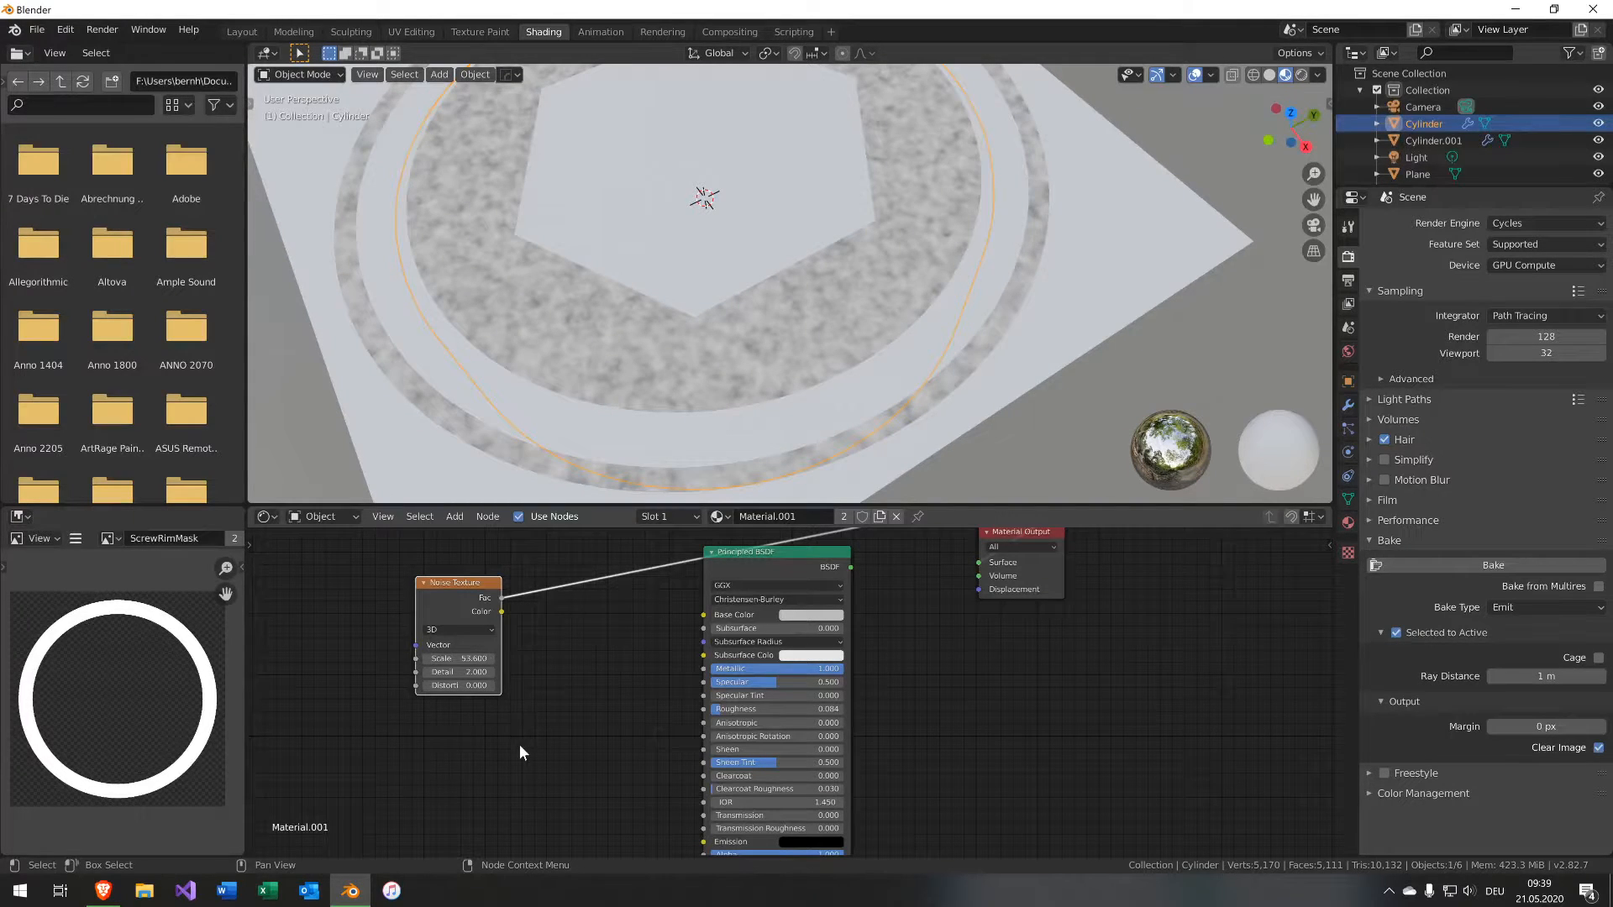
Connect the Noise Texture's Fac output to the Principled BSDF's Roughness input.
{"action": "middle_click_drag", "start_coordinate": [543, 652], "coordinate": [474, 642]}
{"action": "left_click", "coordinate": [699, 564], "text": "ctrl+shift"}
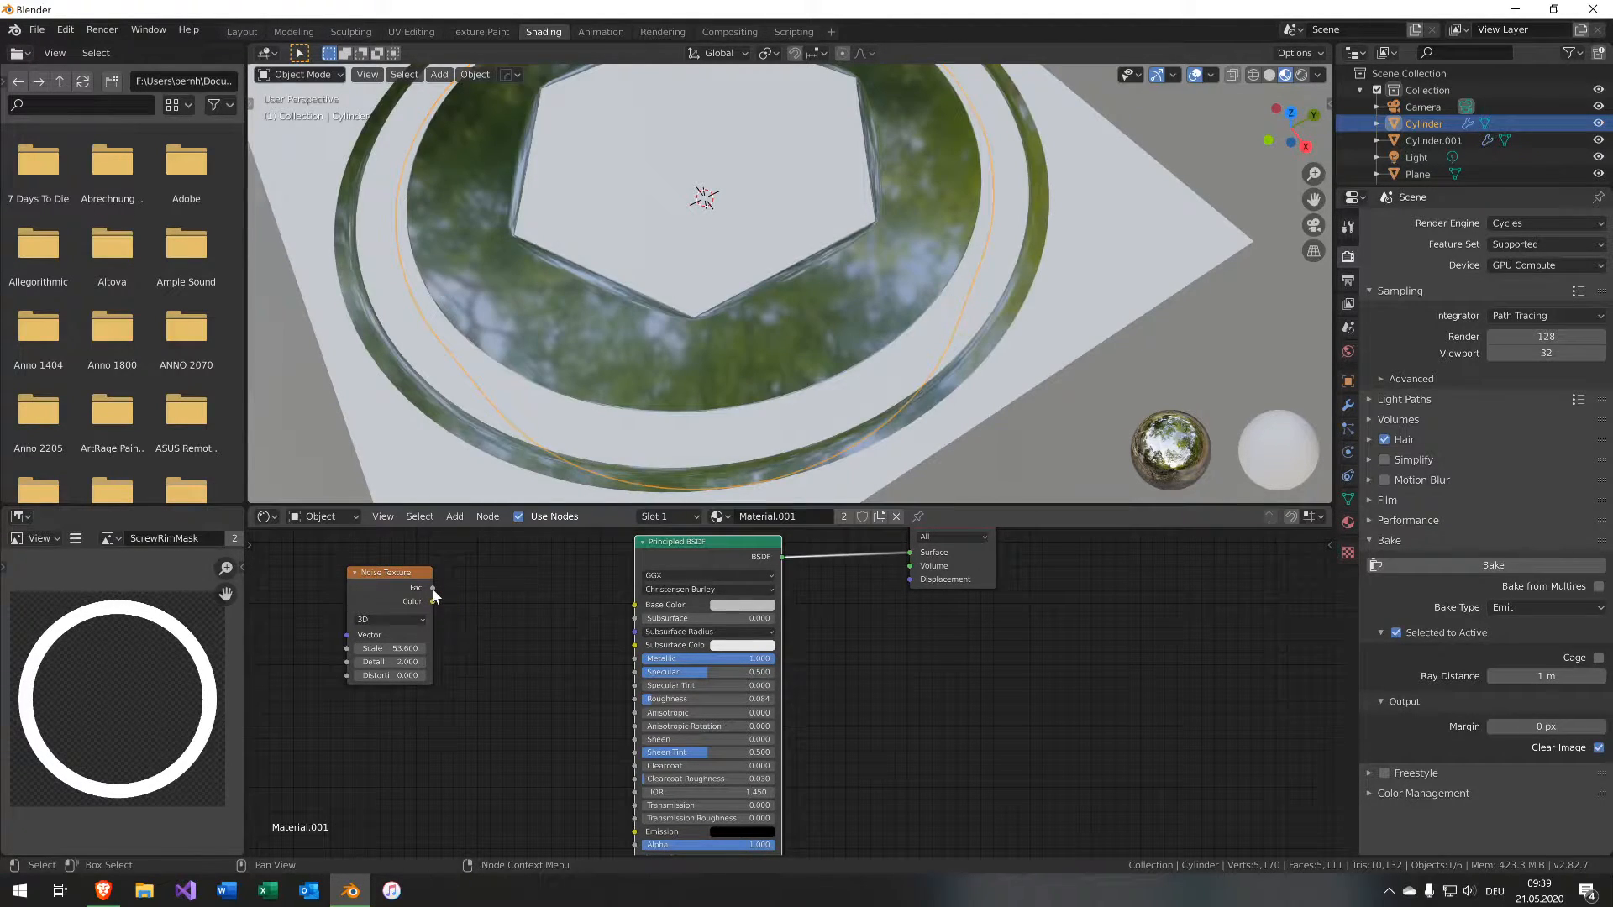
{"action": "left_click_drag", "start_coordinate": [433, 589], "coordinate": [635, 699]}
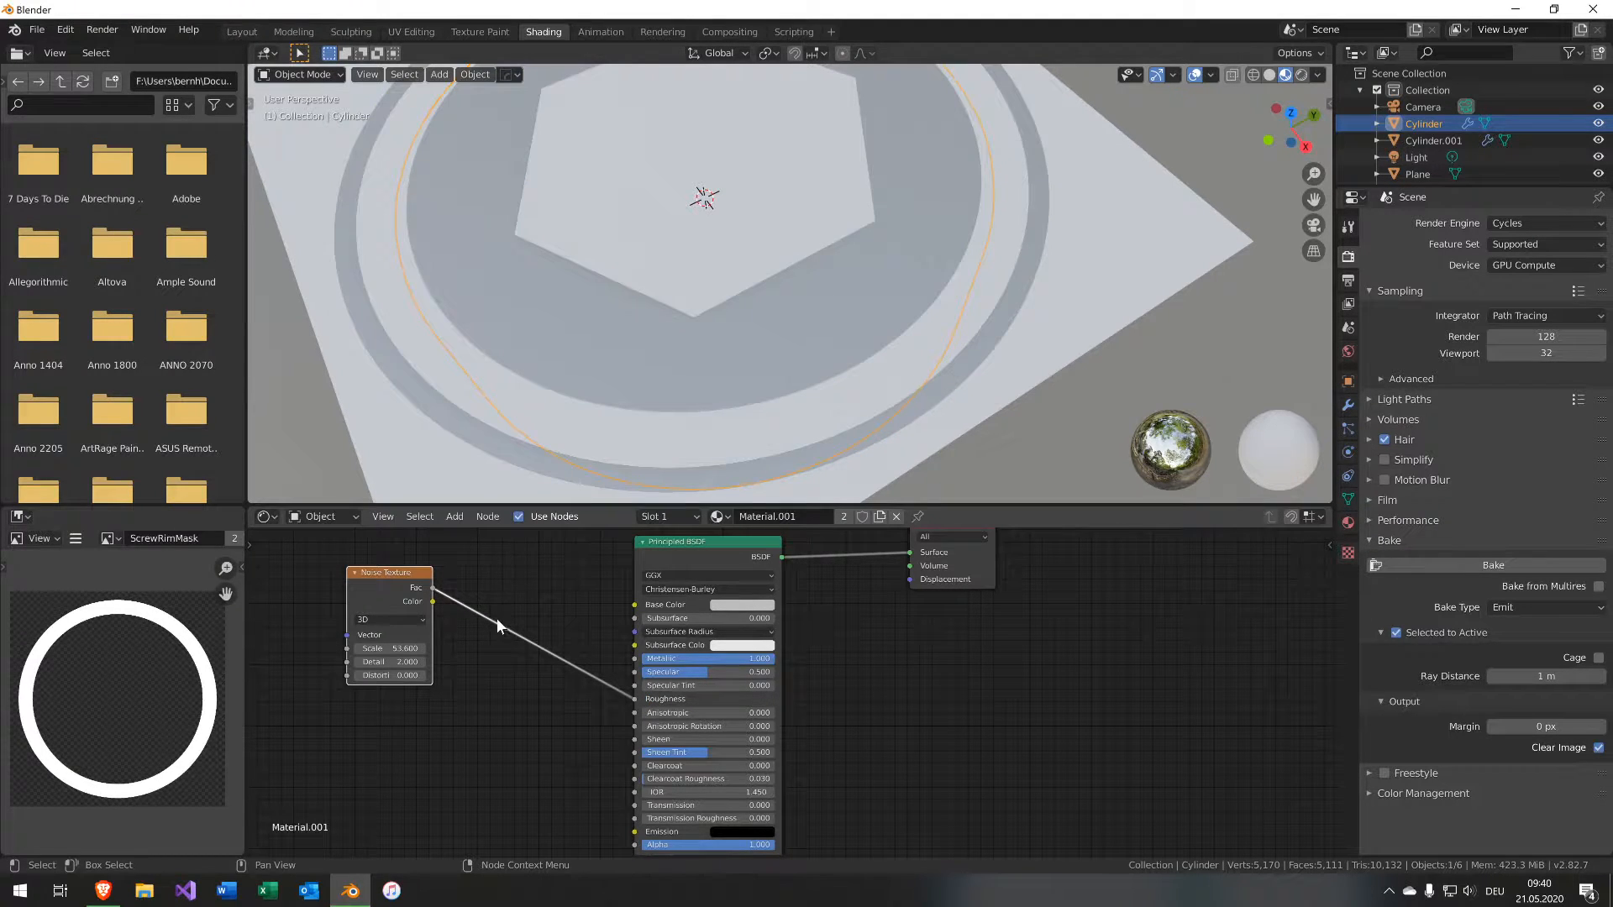
Insert a Math node on the link between the noise Fac and the Roughness input.
{"action": "middle_click_drag", "start_coordinate": [495, 584], "coordinate": [558, 605]}
{"action": "middle_click_drag", "start_coordinate": [576, 327], "coordinate": [466, 286]}
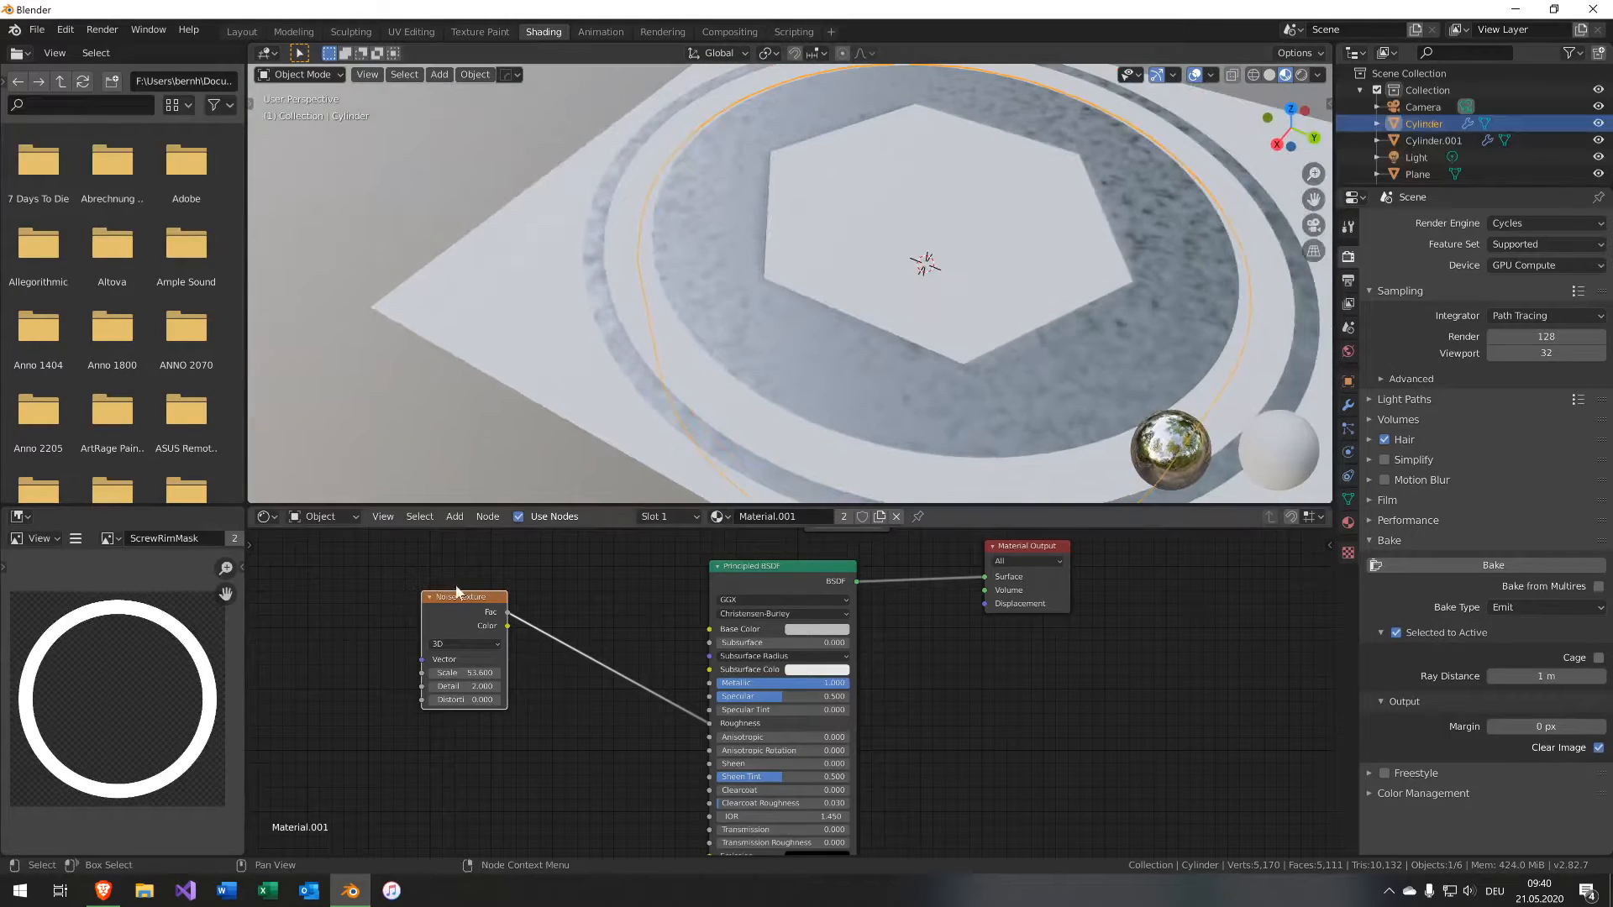
{"action": "left_click_drag", "start_coordinate": [455, 600], "coordinate": [407, 607]}
{"action": "key", "text": "shift+a"}
{"action": "mouse_move", "coordinate": [551, 697]}
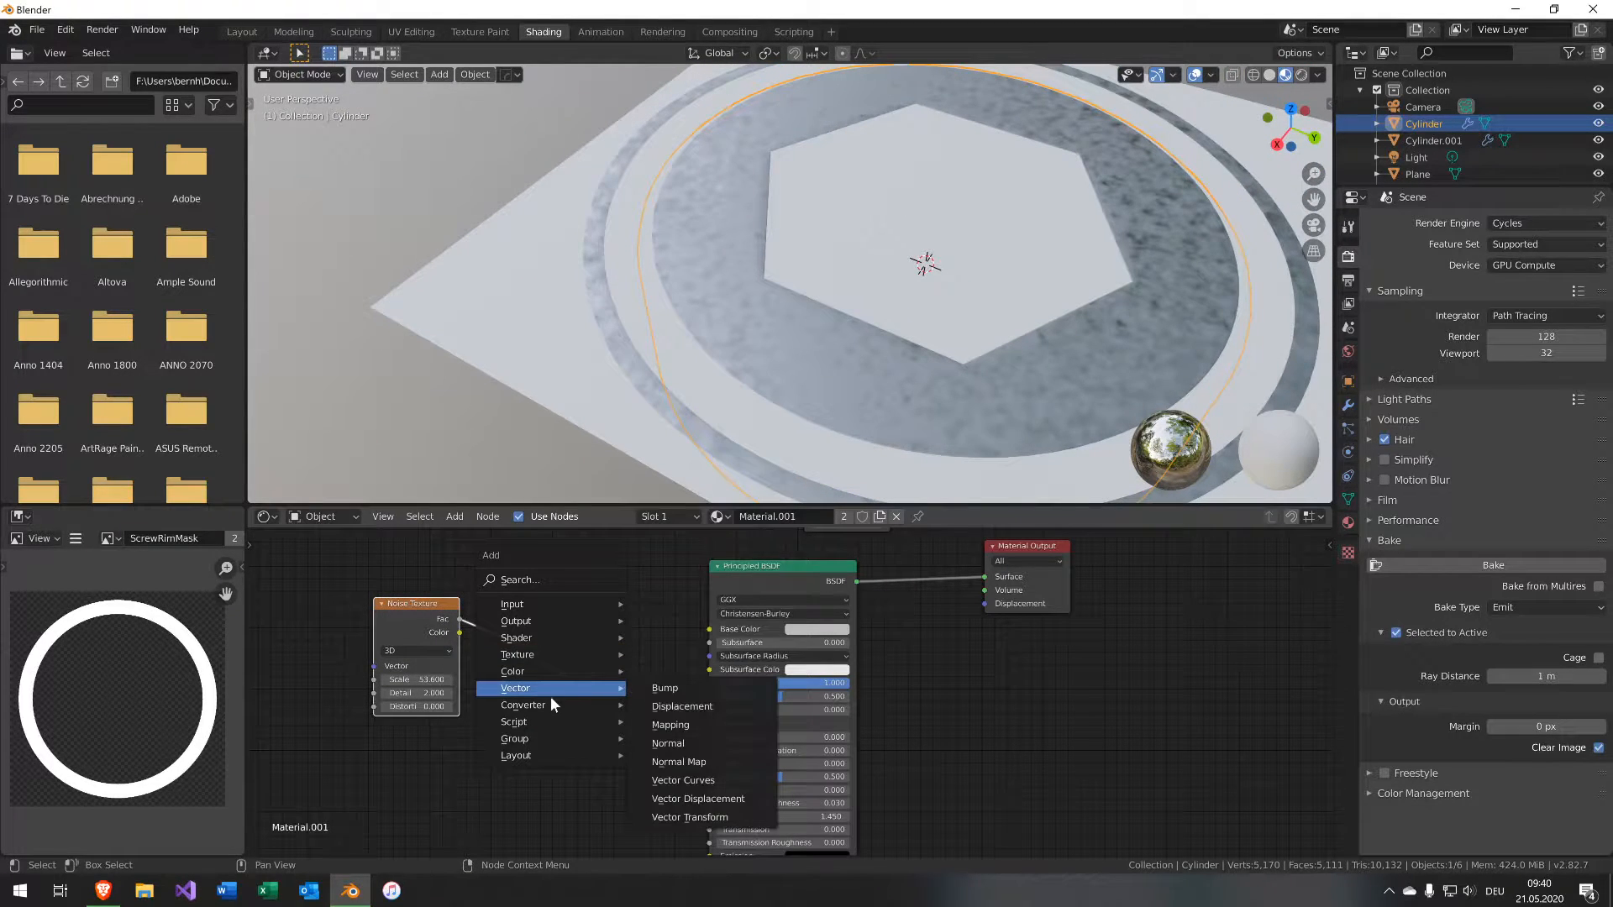
{"action": "left_click", "coordinate": [723, 591]}
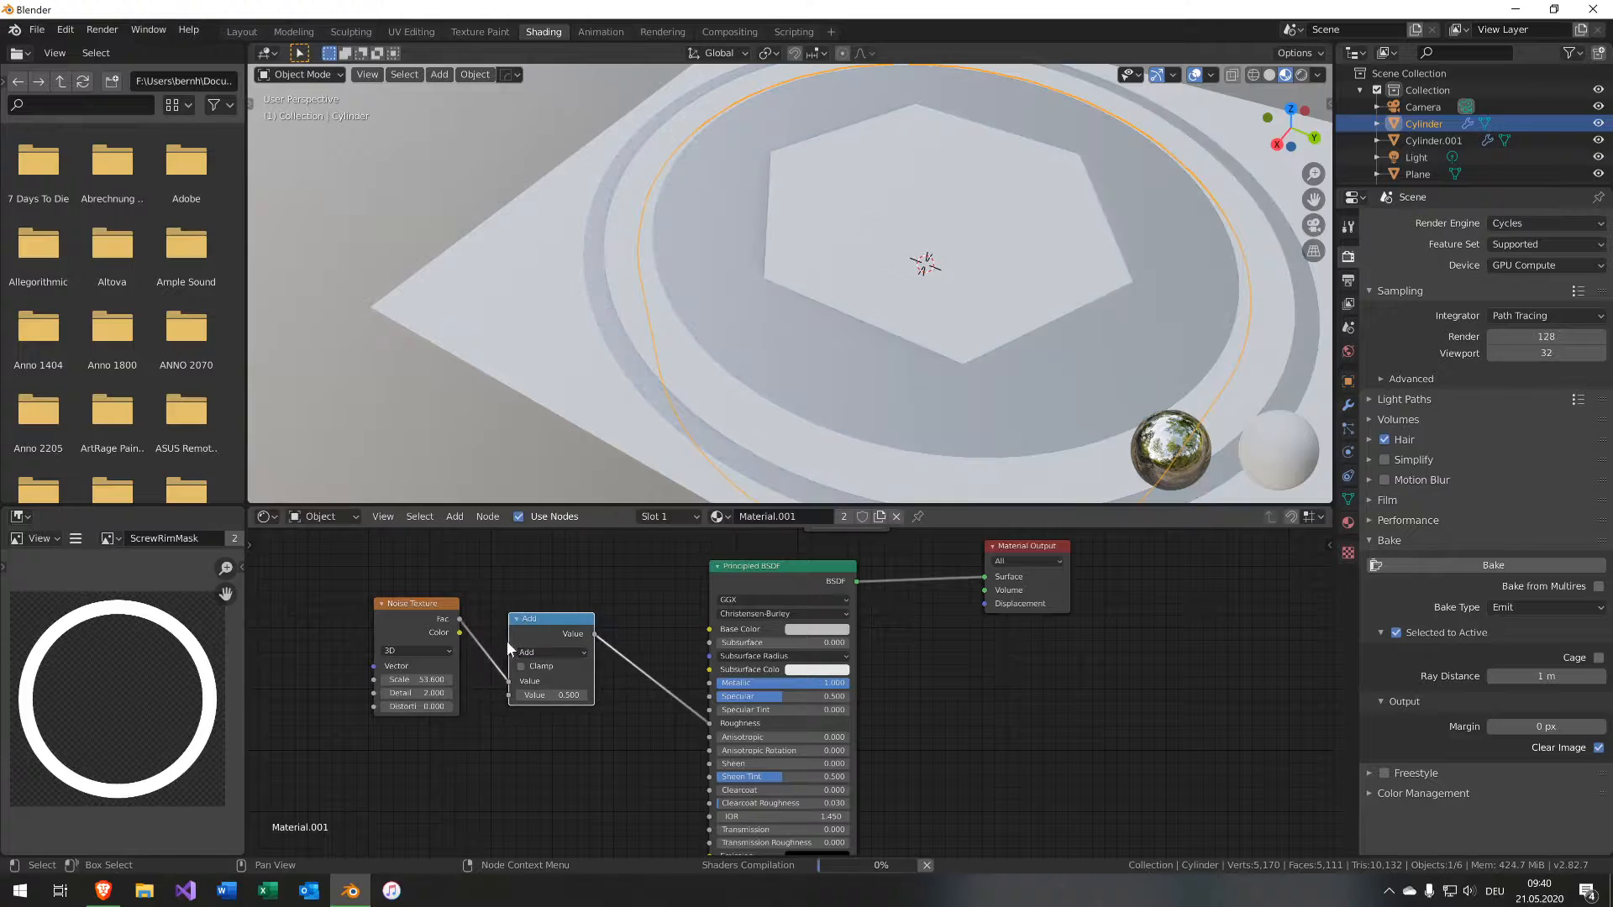
{"action": "left_click", "coordinate": [507, 641]}
Set the Math node's operation to Multiply with a value of 0.2.
{"action": "left_click", "coordinate": [533, 652]}
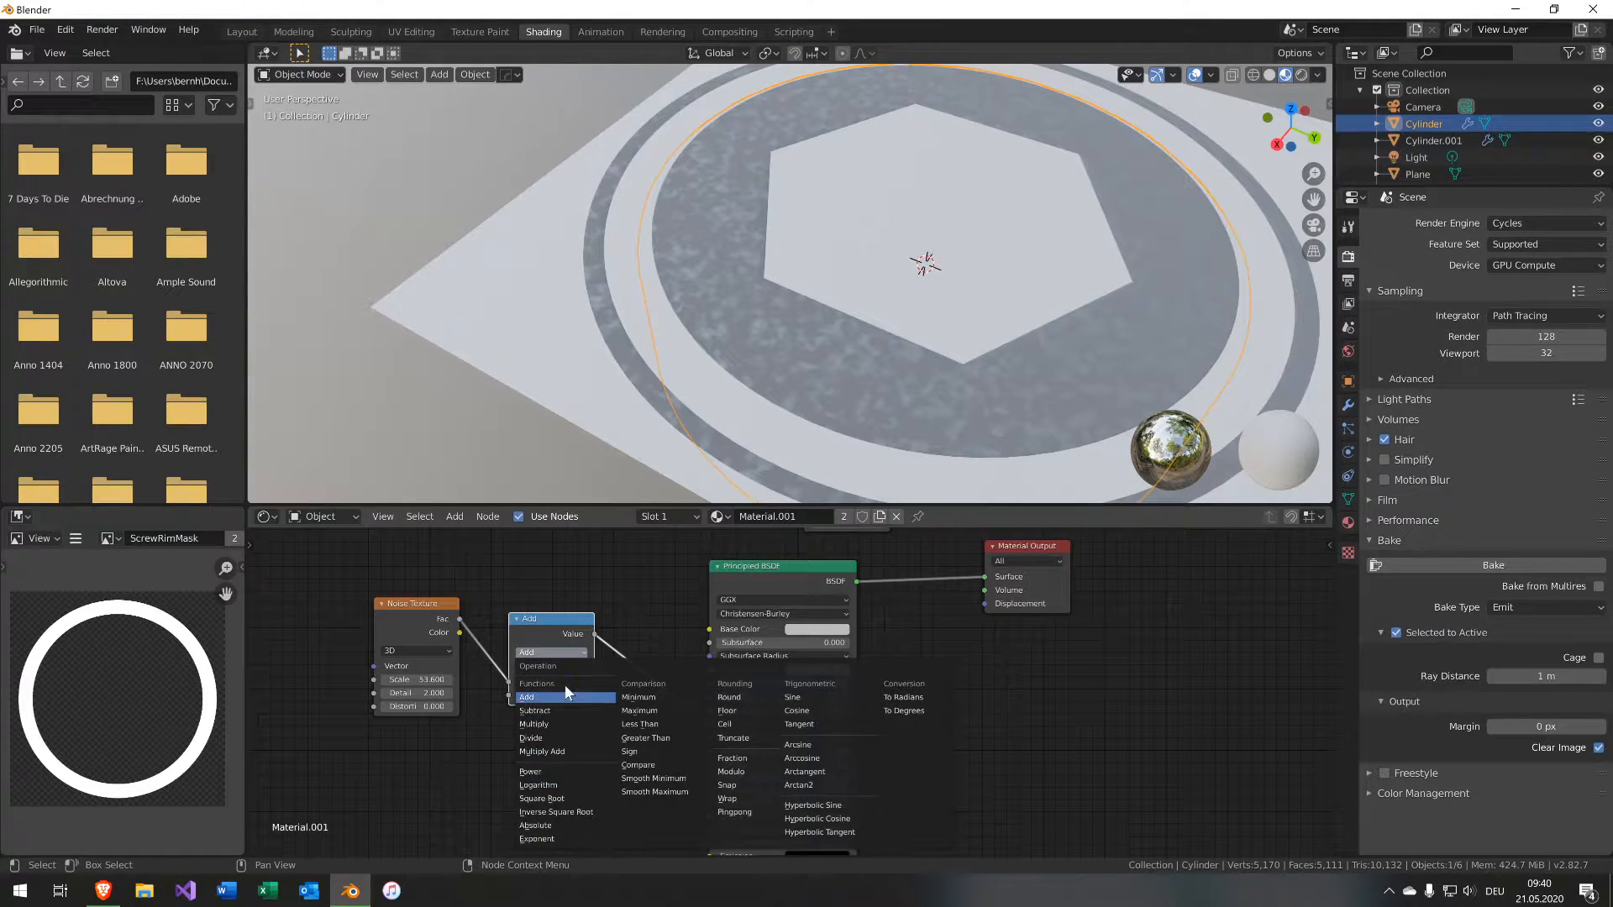
{"action": "left_click", "coordinate": [565, 725]}
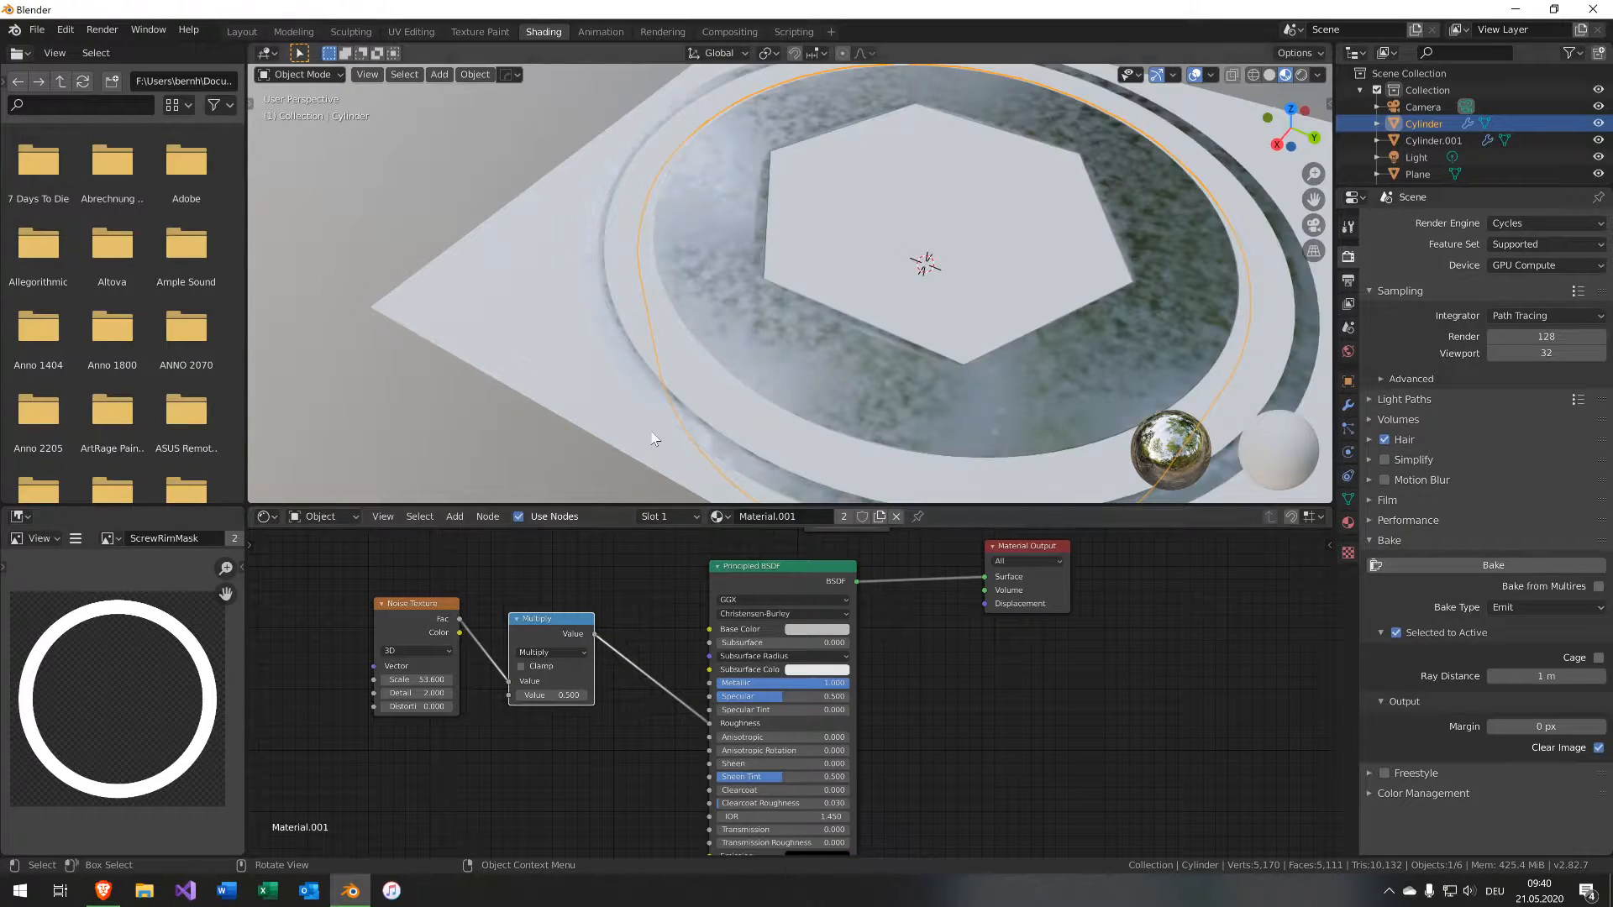
{"action": "left_click", "coordinate": [574, 694]}
{"action": "type", "text": "0"}
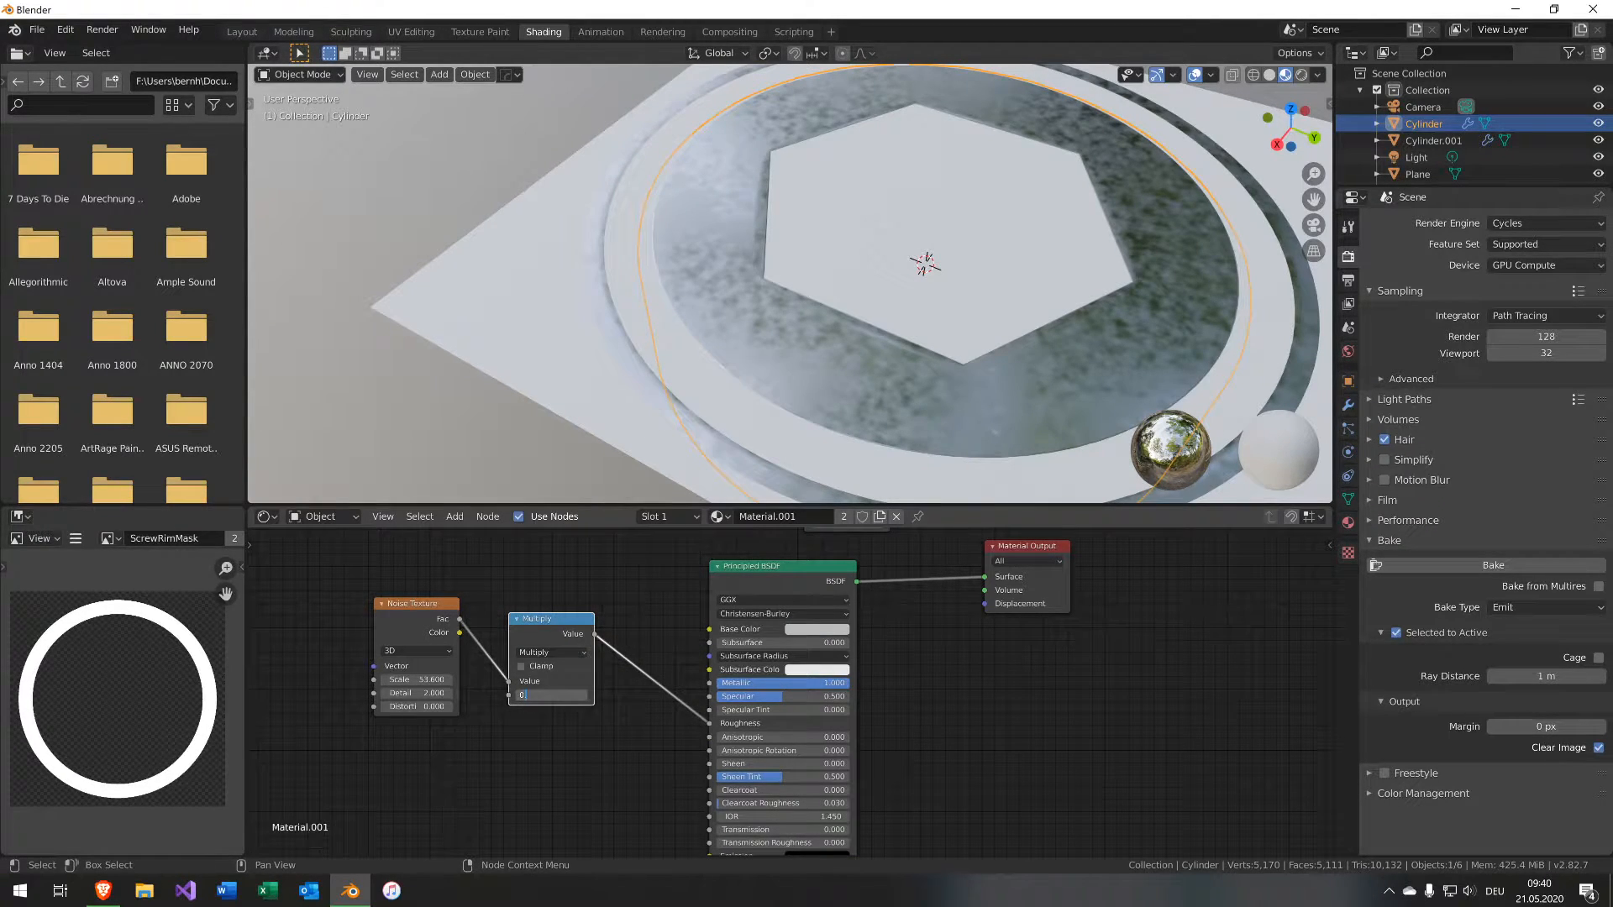
{"action": "type", "text": ".2"}
{"action": "key", "text": "Return"}
{"action": "middle_click_drag", "start_coordinate": [705, 433], "coordinate": [830, 373]}
{"action": "scroll", "coordinate": [599, 754], "scroll_direction": "down", "scroll_amount": 1}
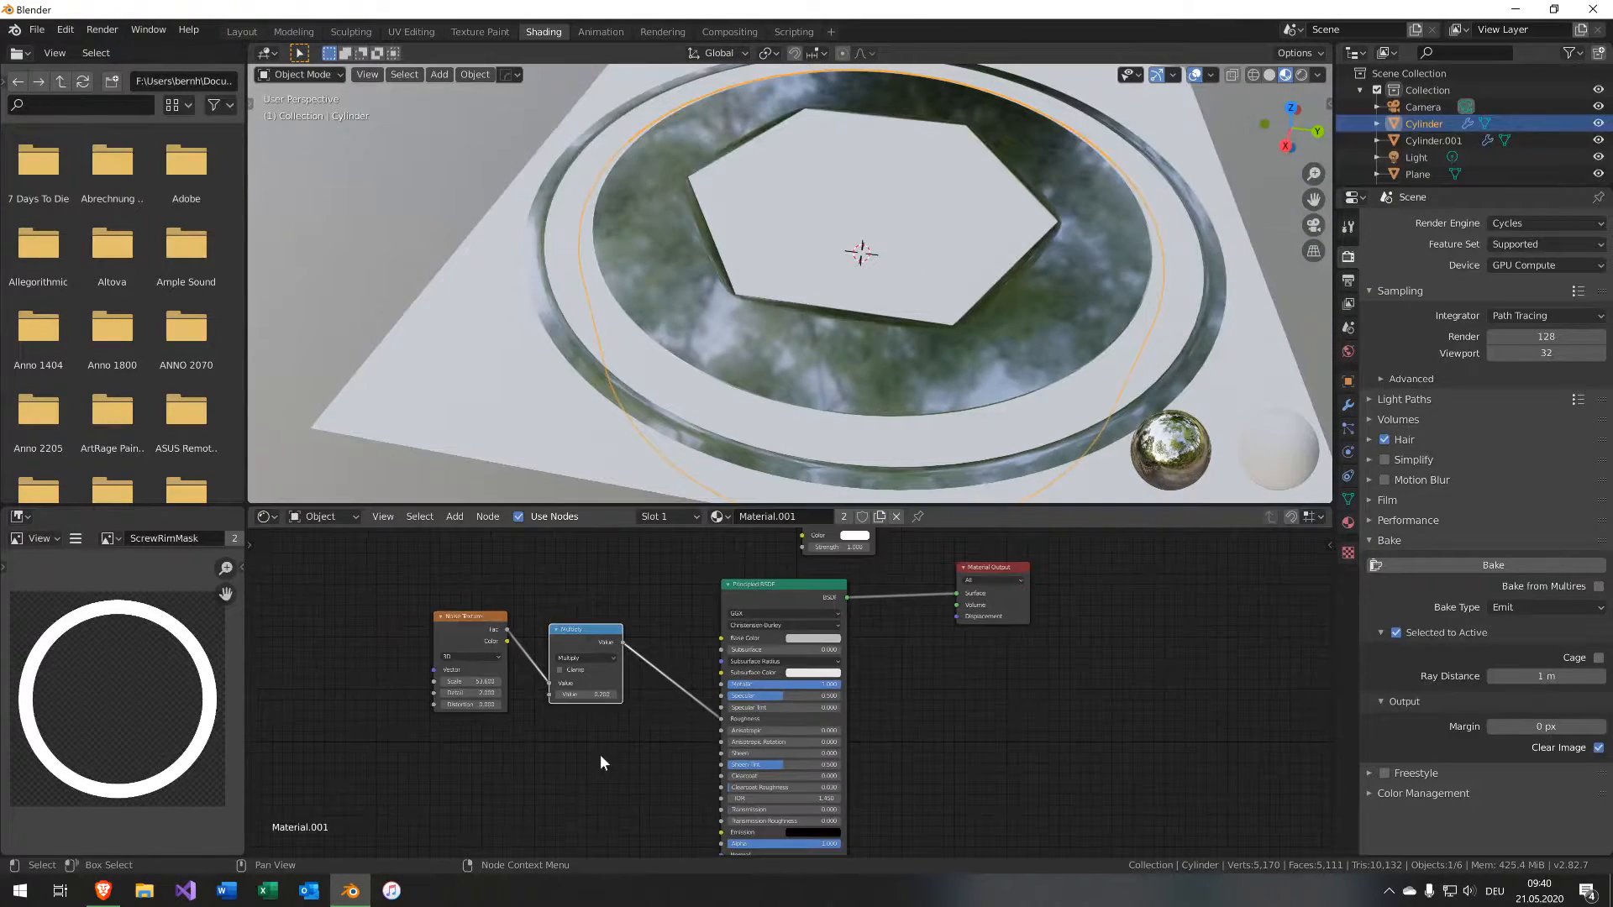
{"action": "middle_click_drag", "start_coordinate": [599, 754], "coordinate": [647, 684]}
{"action": "key", "text": "shift+d"}
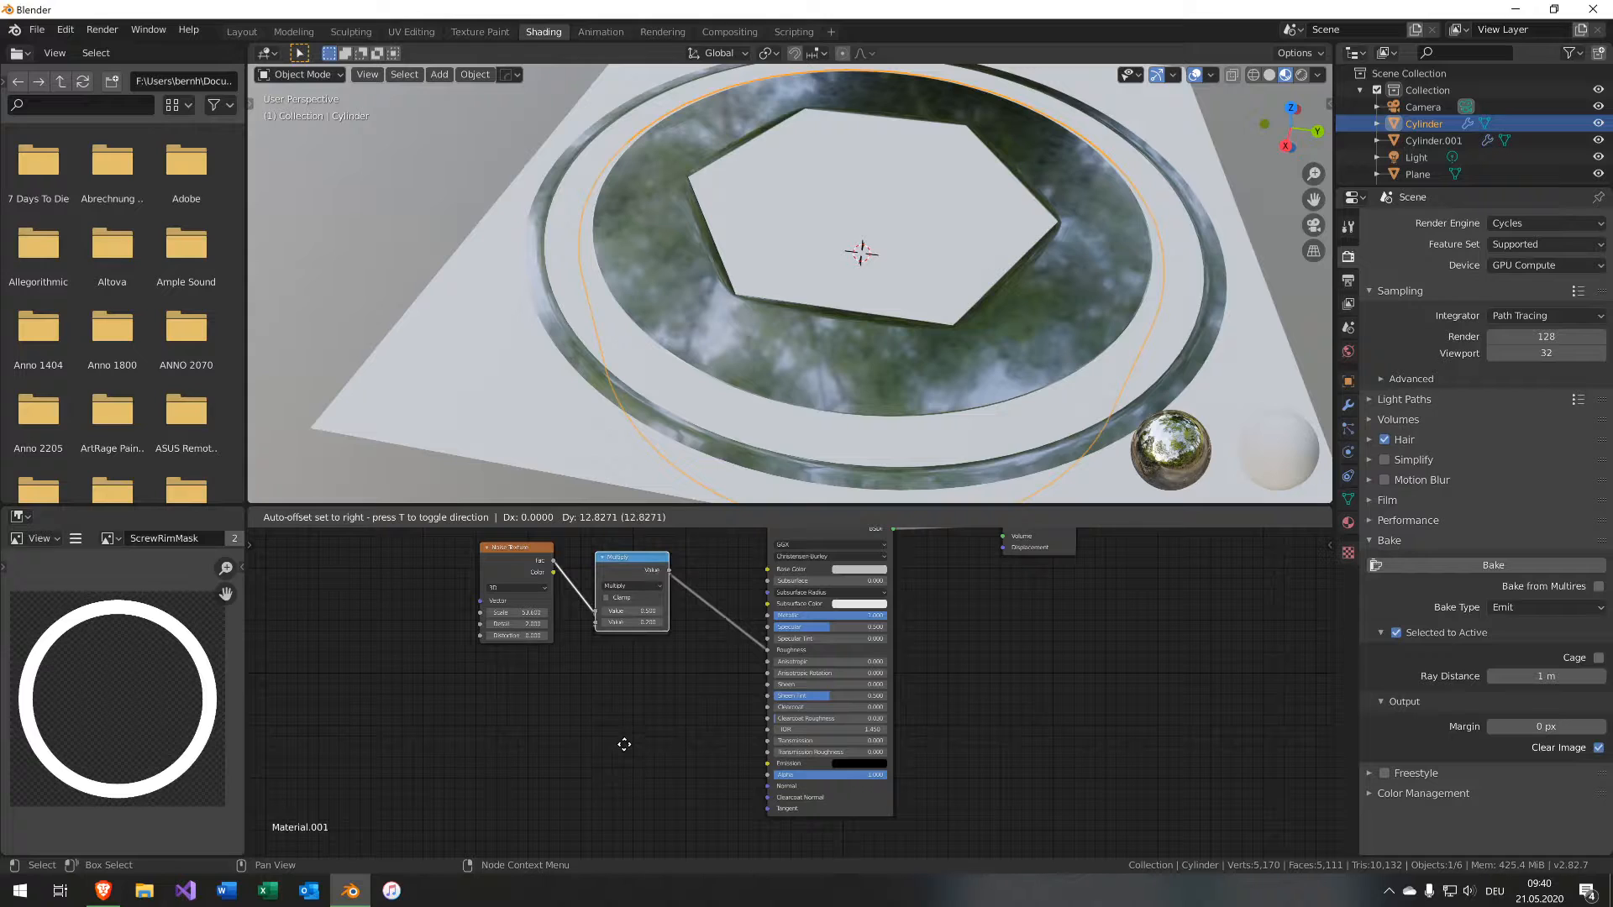
{"action": "right_click", "coordinate": [625, 781]}
{"action": "key", "text": "ctrl+z"}
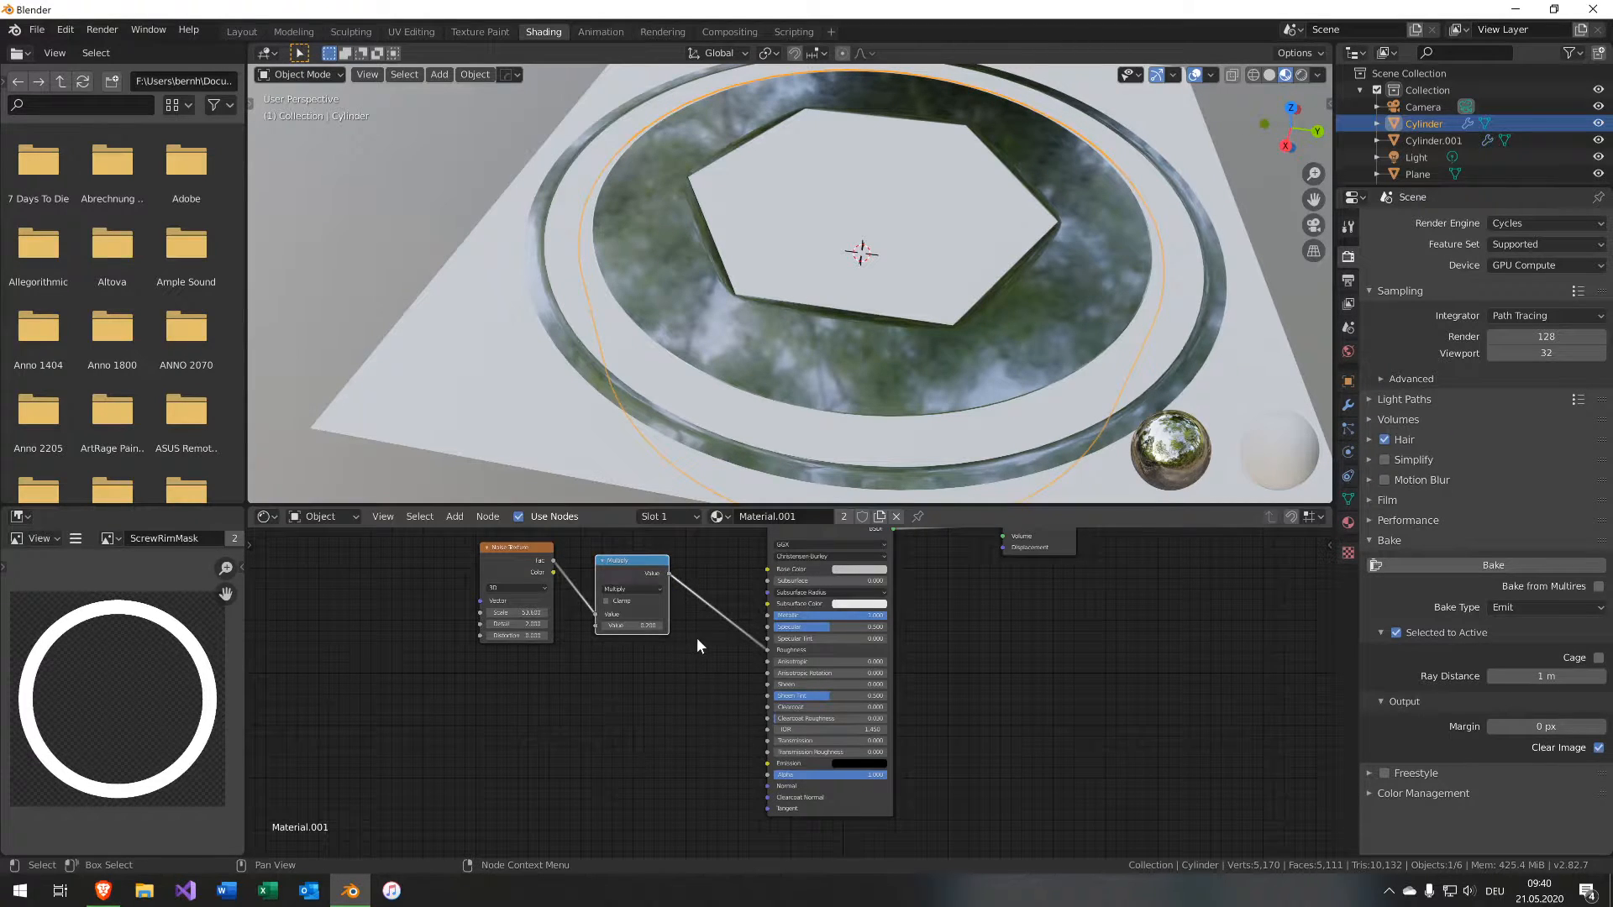
{"action": "middle_click_drag", "start_coordinate": [697, 638], "coordinate": [595, 783]}
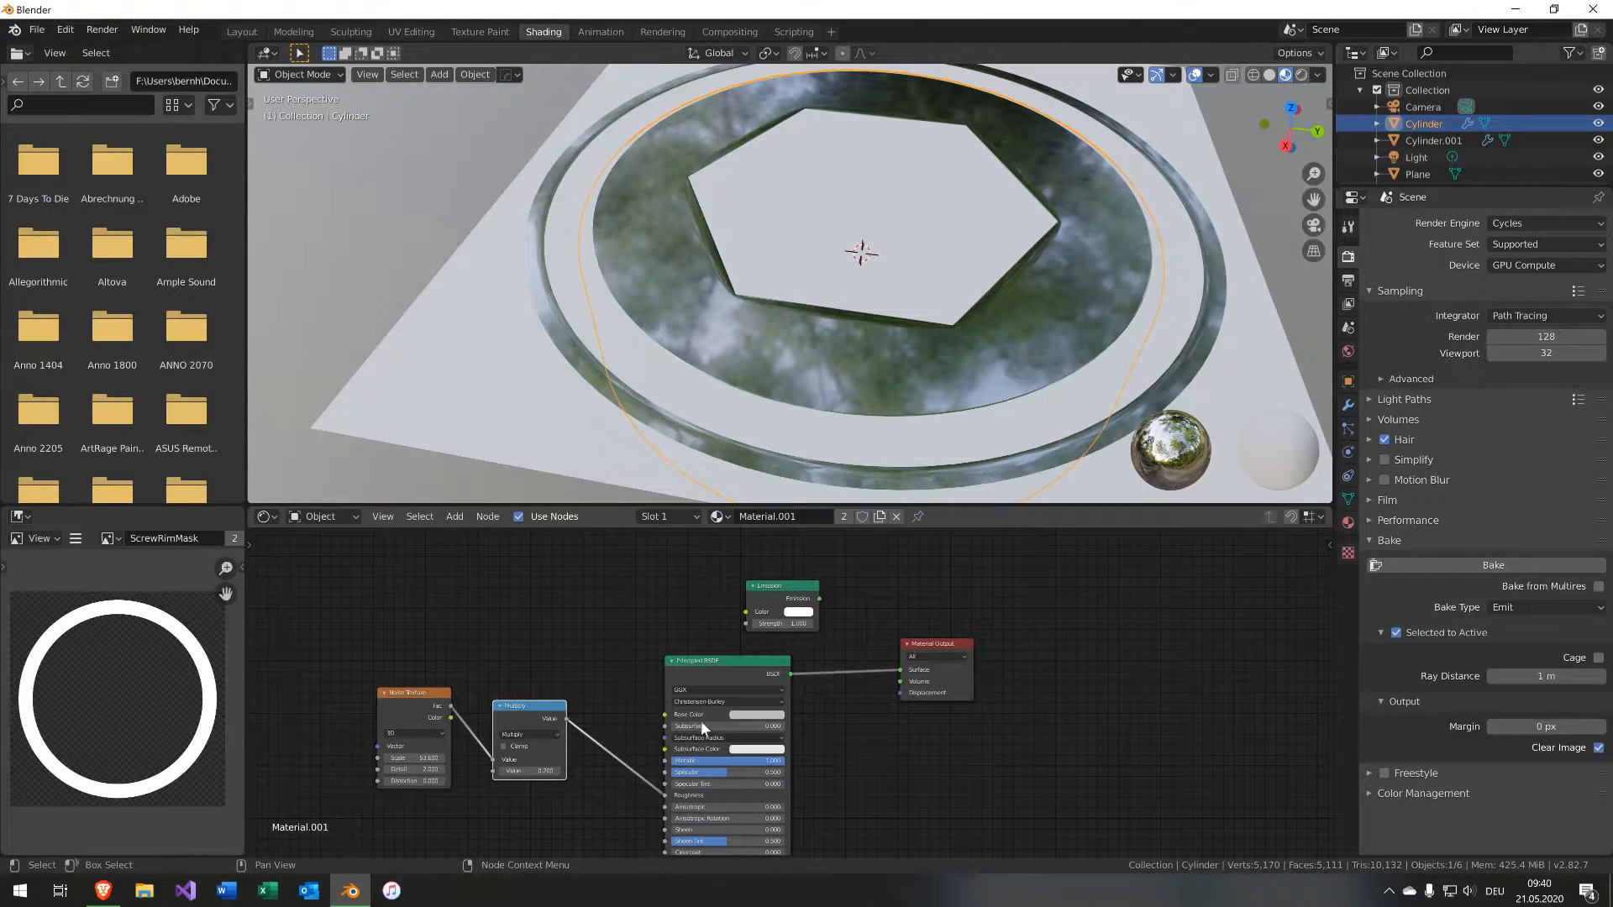
Inspect the cylinder's metallic, noise-roughened shading from several angles in the viewport.
{"action": "left_click", "coordinate": [1563, 603]}
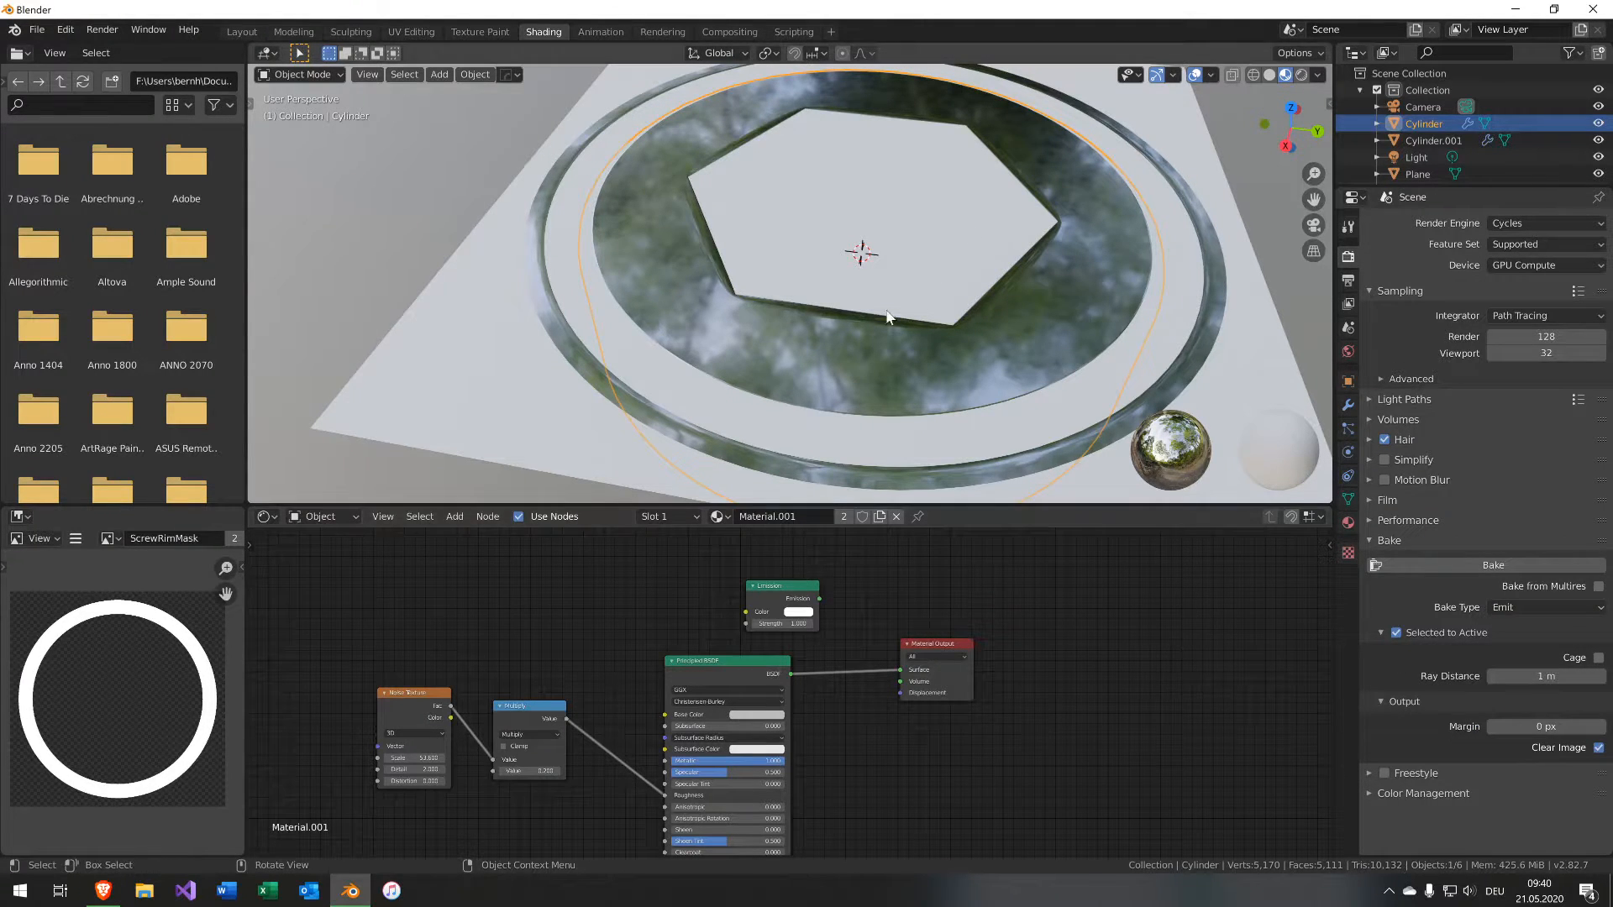
{"action": "mouse_move", "coordinate": [891, 318]}
{"action": "middle_mouse_down"}
{"action": "mouse_move", "coordinate": [792, 341]}
{"action": "mouse_move", "coordinate": [880, 332]}
{"action": "middle_mouse_up"}
{"action": "scroll", "coordinate": [881, 334], "scroll_direction": "down", "scroll_amount": 6}
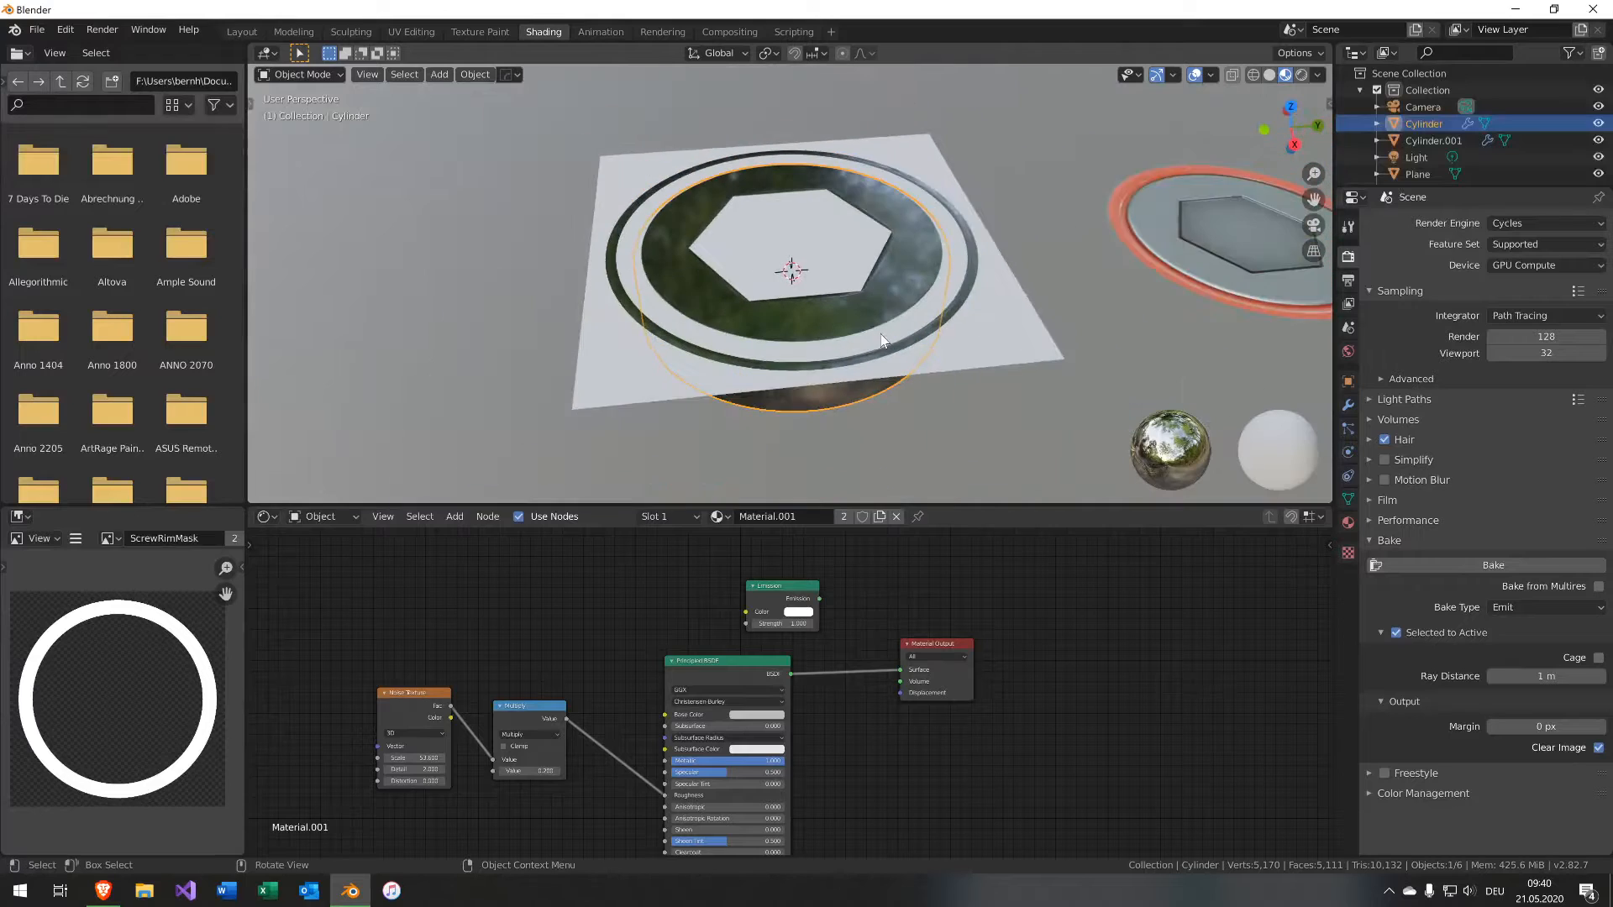
{"action": "middle_click_drag", "start_coordinate": [964, 267], "coordinate": [923, 300]}
{"action": "scroll", "coordinate": [956, 293], "scroll_direction": "up", "scroll_amount": 5}
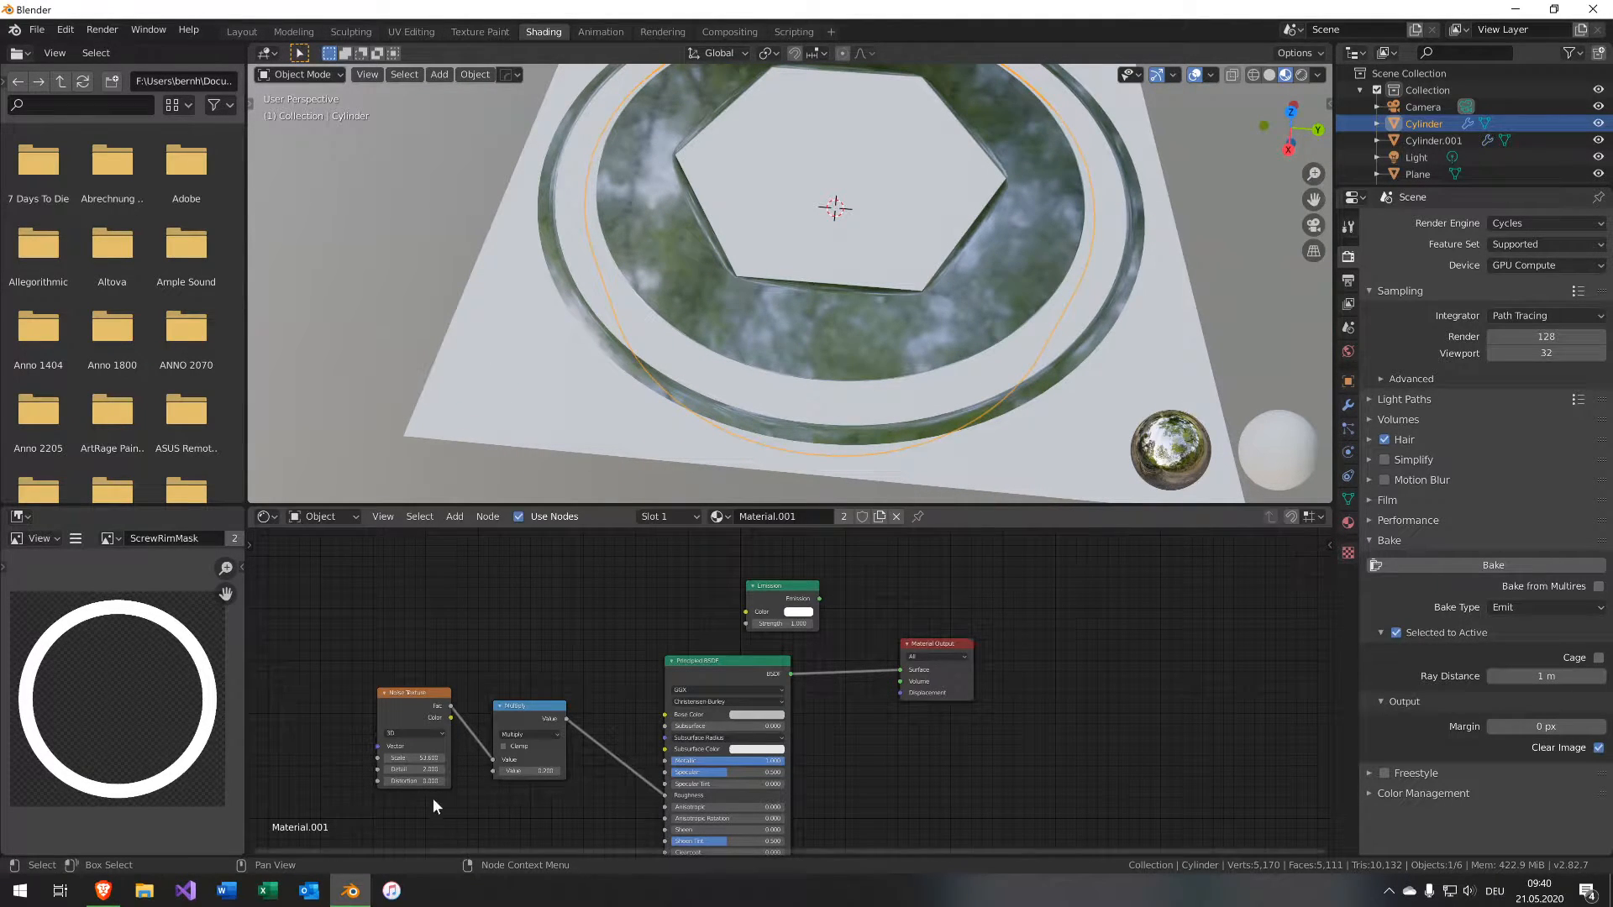
Select the baked plane, show the ScrewNormal bake in the image editor and save it as ScrewNormal.png in the Baking folder.
{"action": "left_click", "coordinate": [1044, 439]}
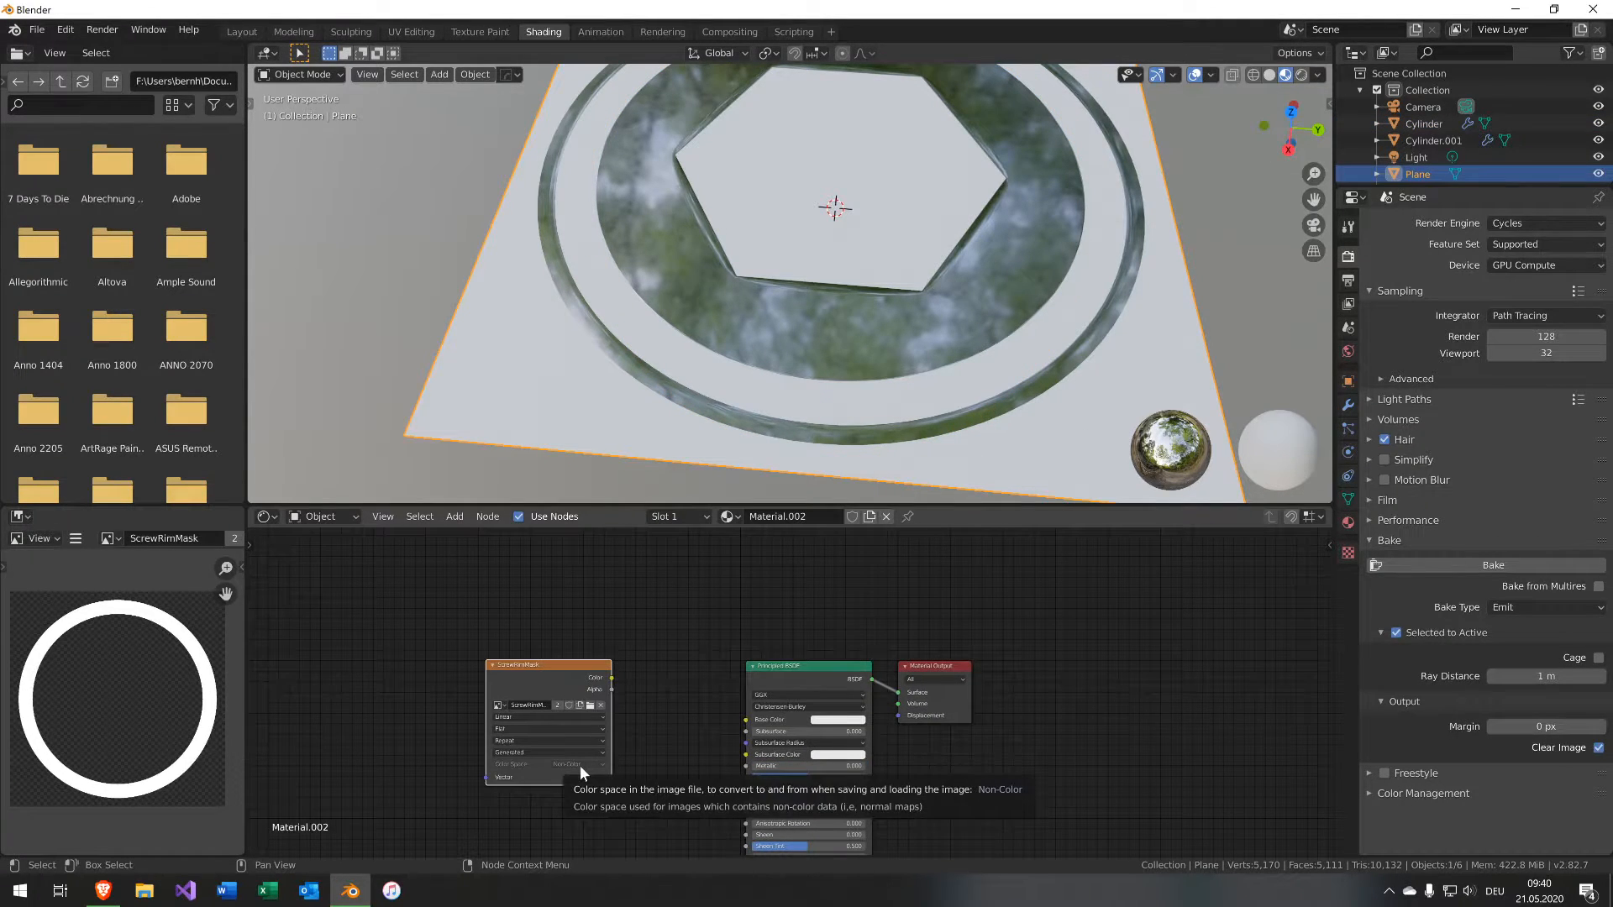
{"action": "middle_click_drag", "start_coordinate": [1051, 406], "coordinate": [1031, 311]}
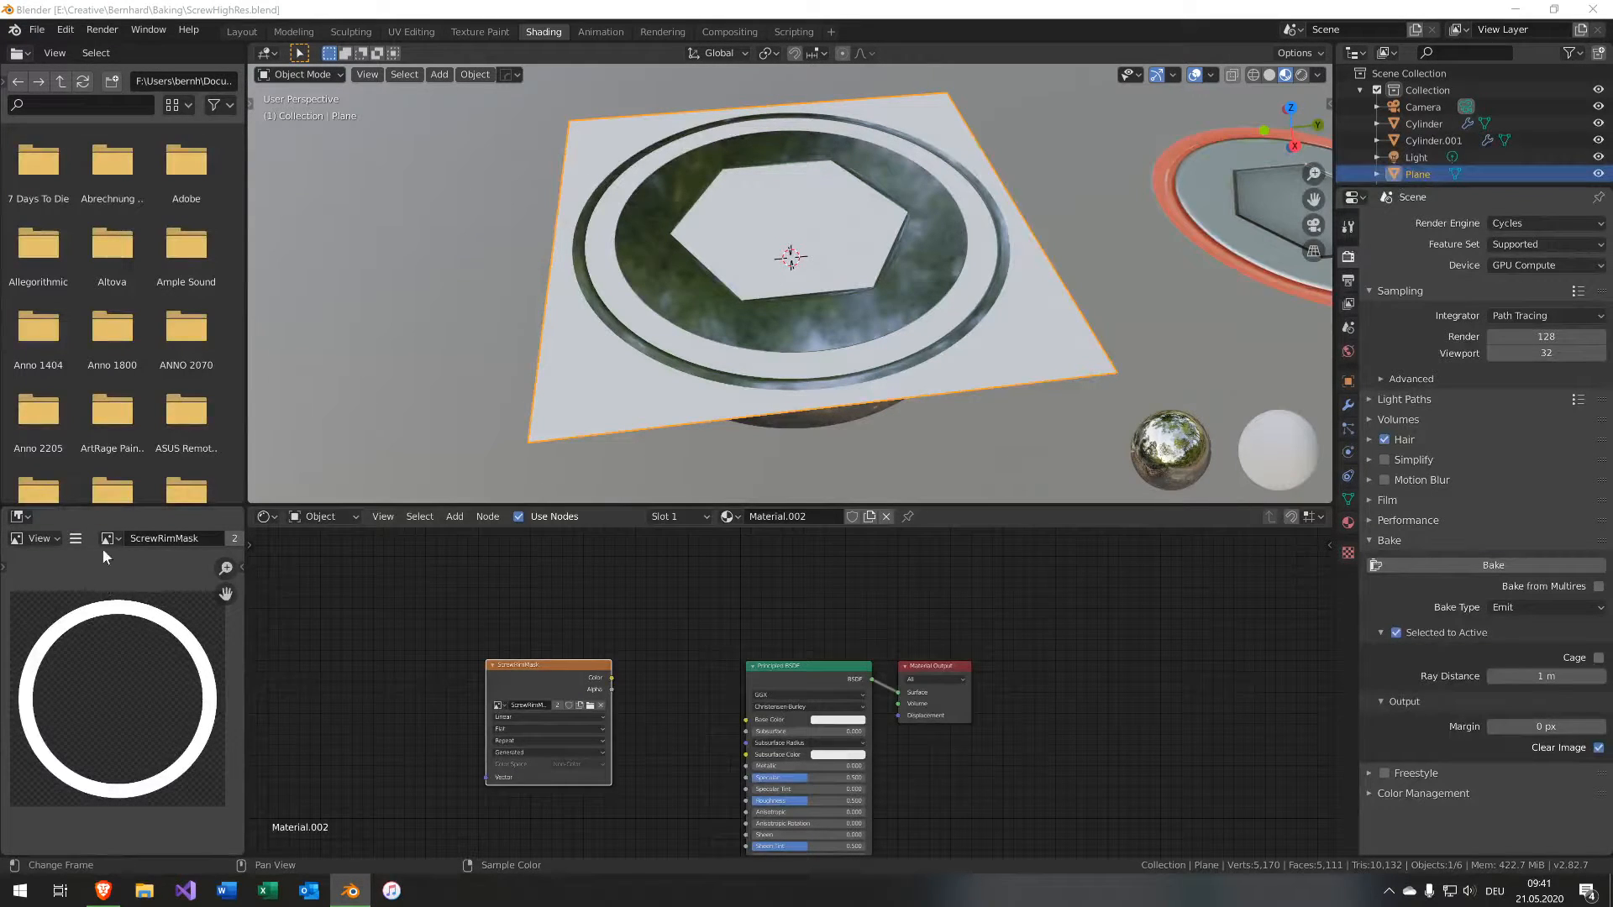
{"action": "left_click", "coordinate": [105, 541]}
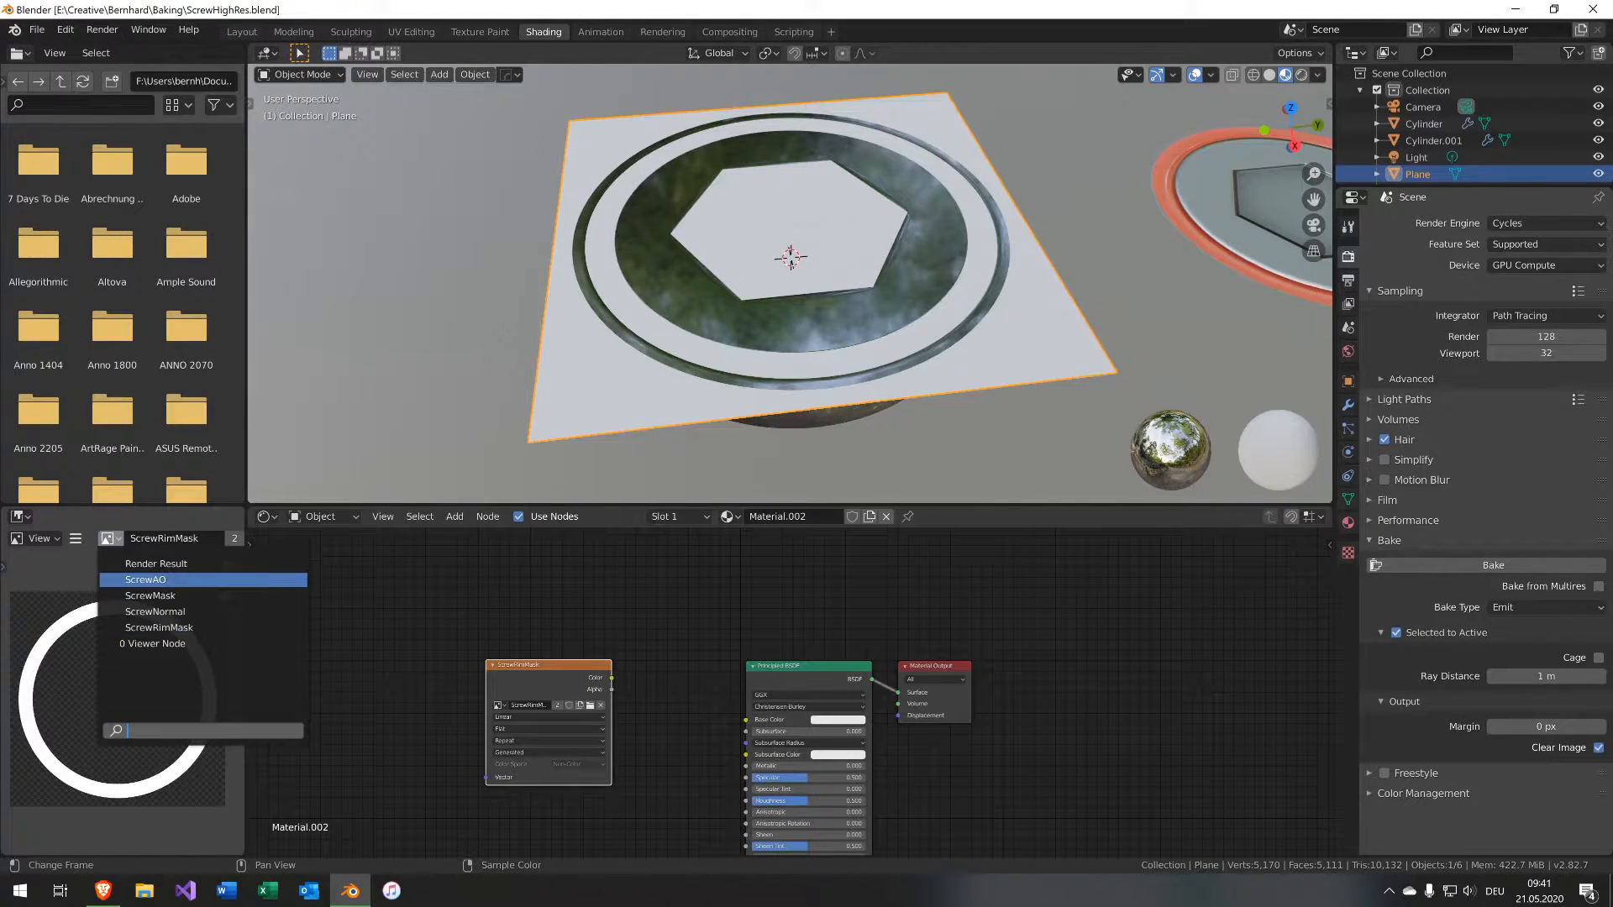
{"action": "left_click", "coordinate": [155, 612]}
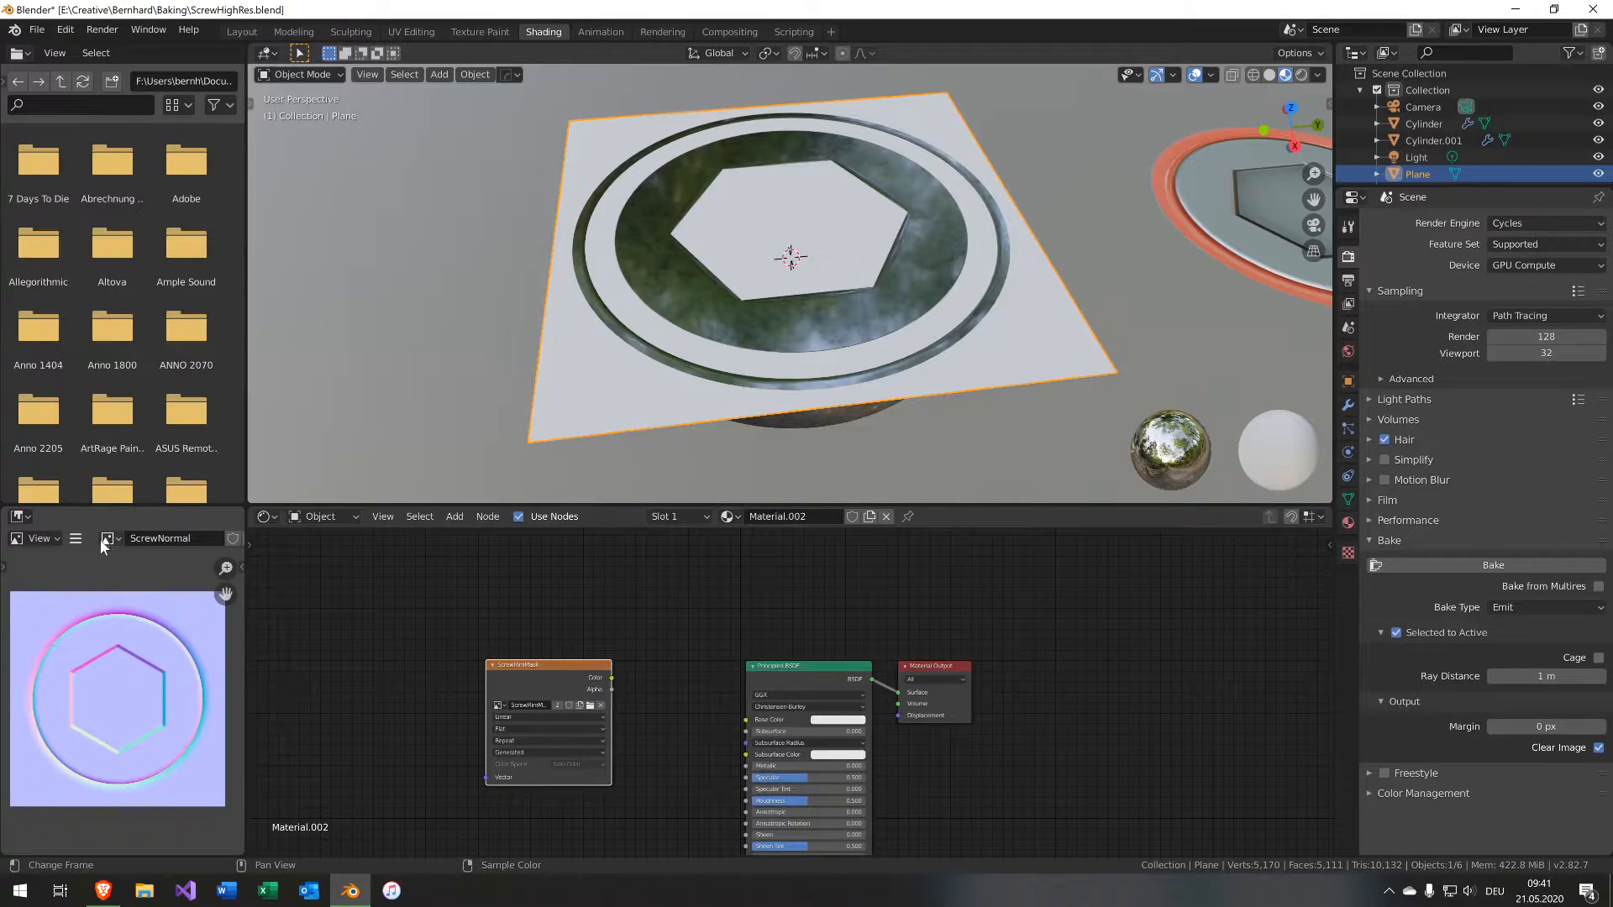
{"action": "left_click", "coordinate": [77, 541]}
{"action": "mouse_move", "coordinate": [109, 575]}
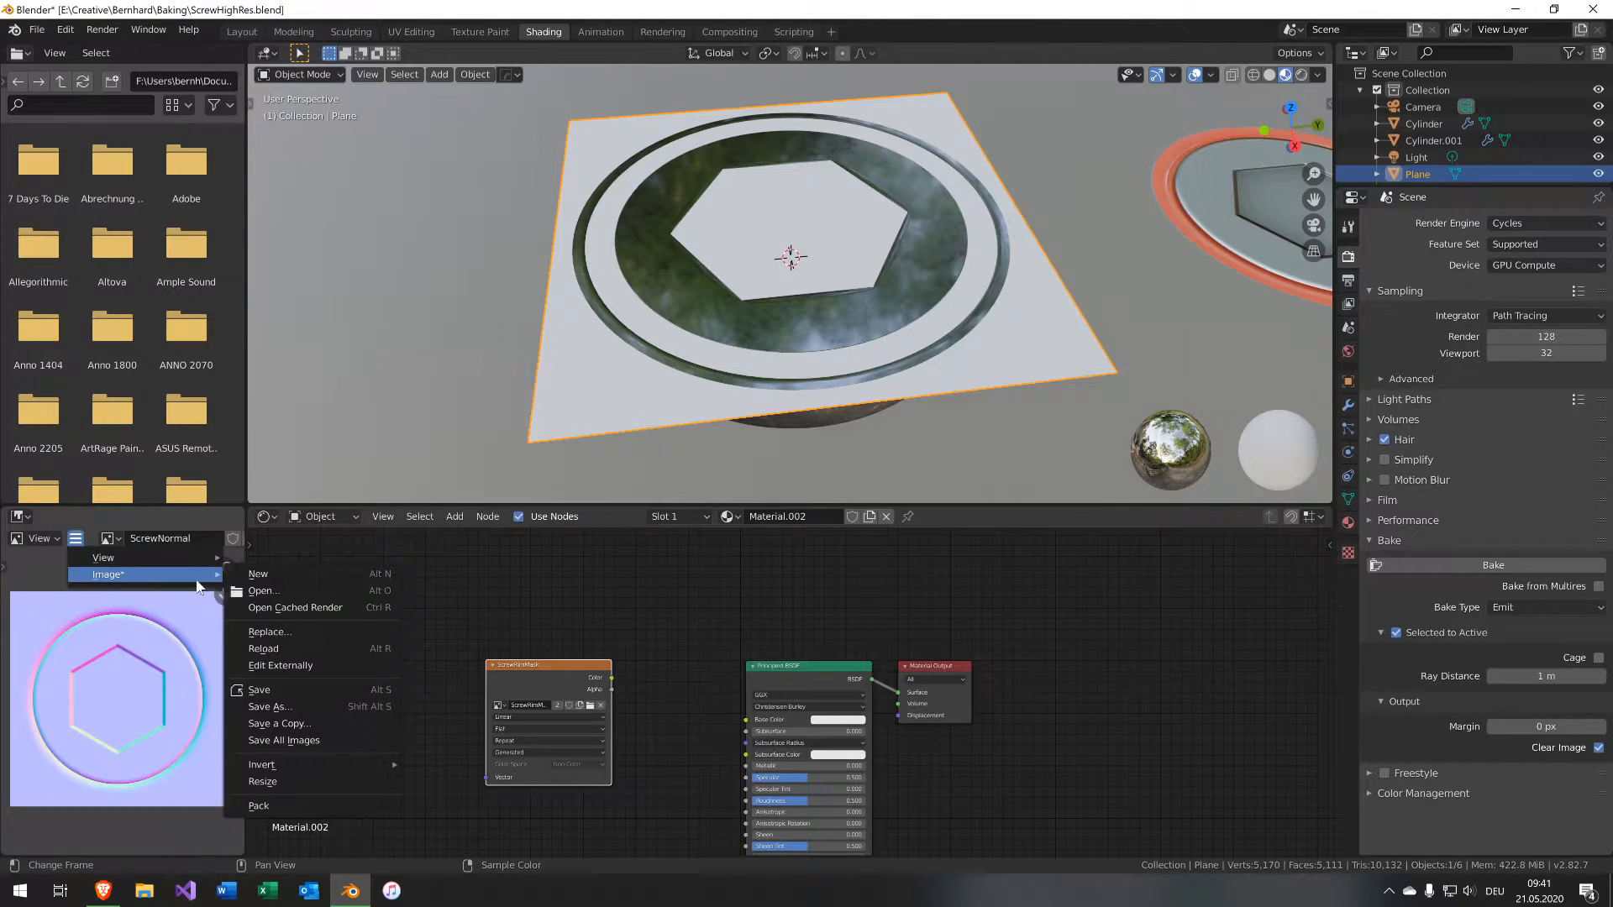
{"action": "left_click", "coordinate": [315, 708]}
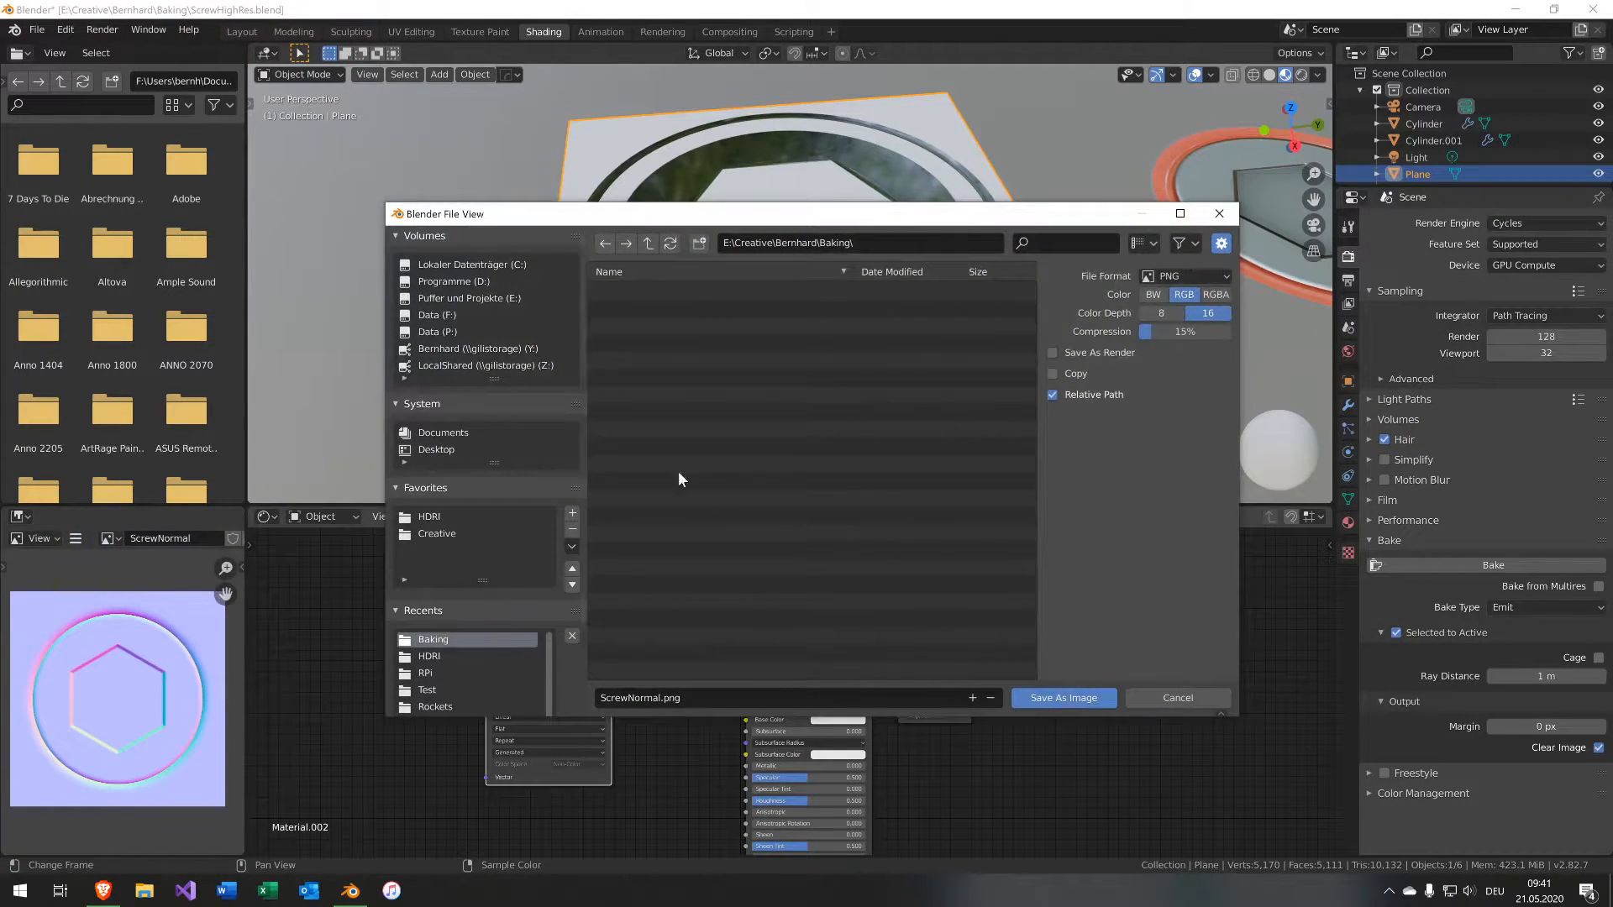
{"action": "left_click", "coordinate": [698, 696]}
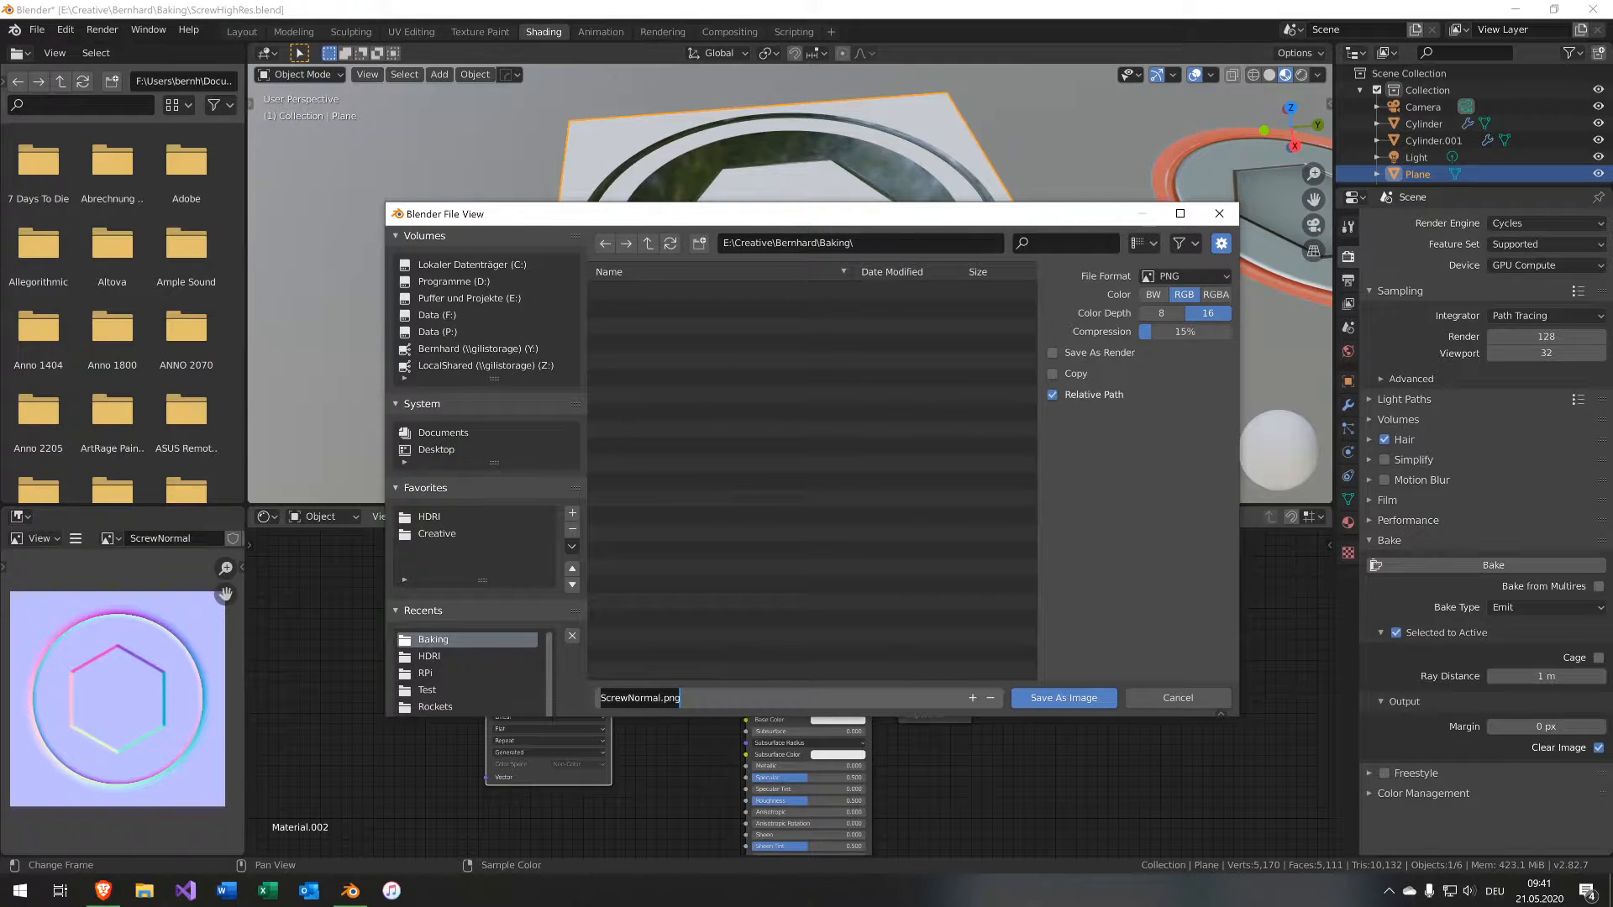
{"action": "key", "text": "Return"}
{"action": "left_click", "coordinate": [1055, 697]}
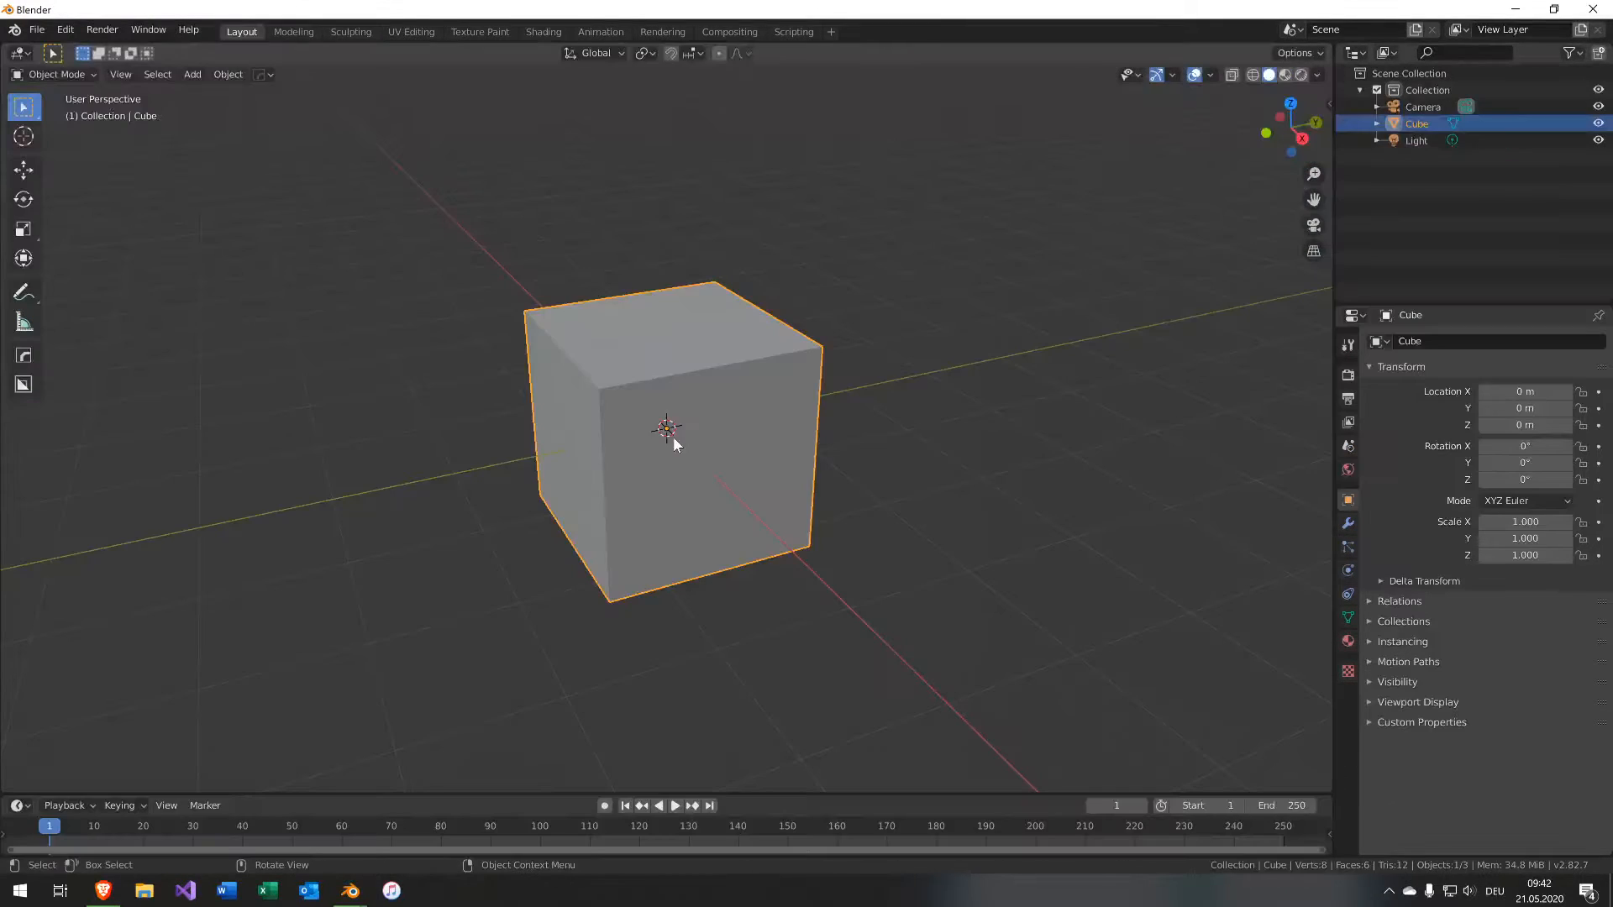
In a new scene, delete the default cube and add a plane.
{"action": "scroll", "coordinate": [684, 425], "scroll_direction": "down", "scroll_amount": 2}
{"action": "key", "text": "Delete"}
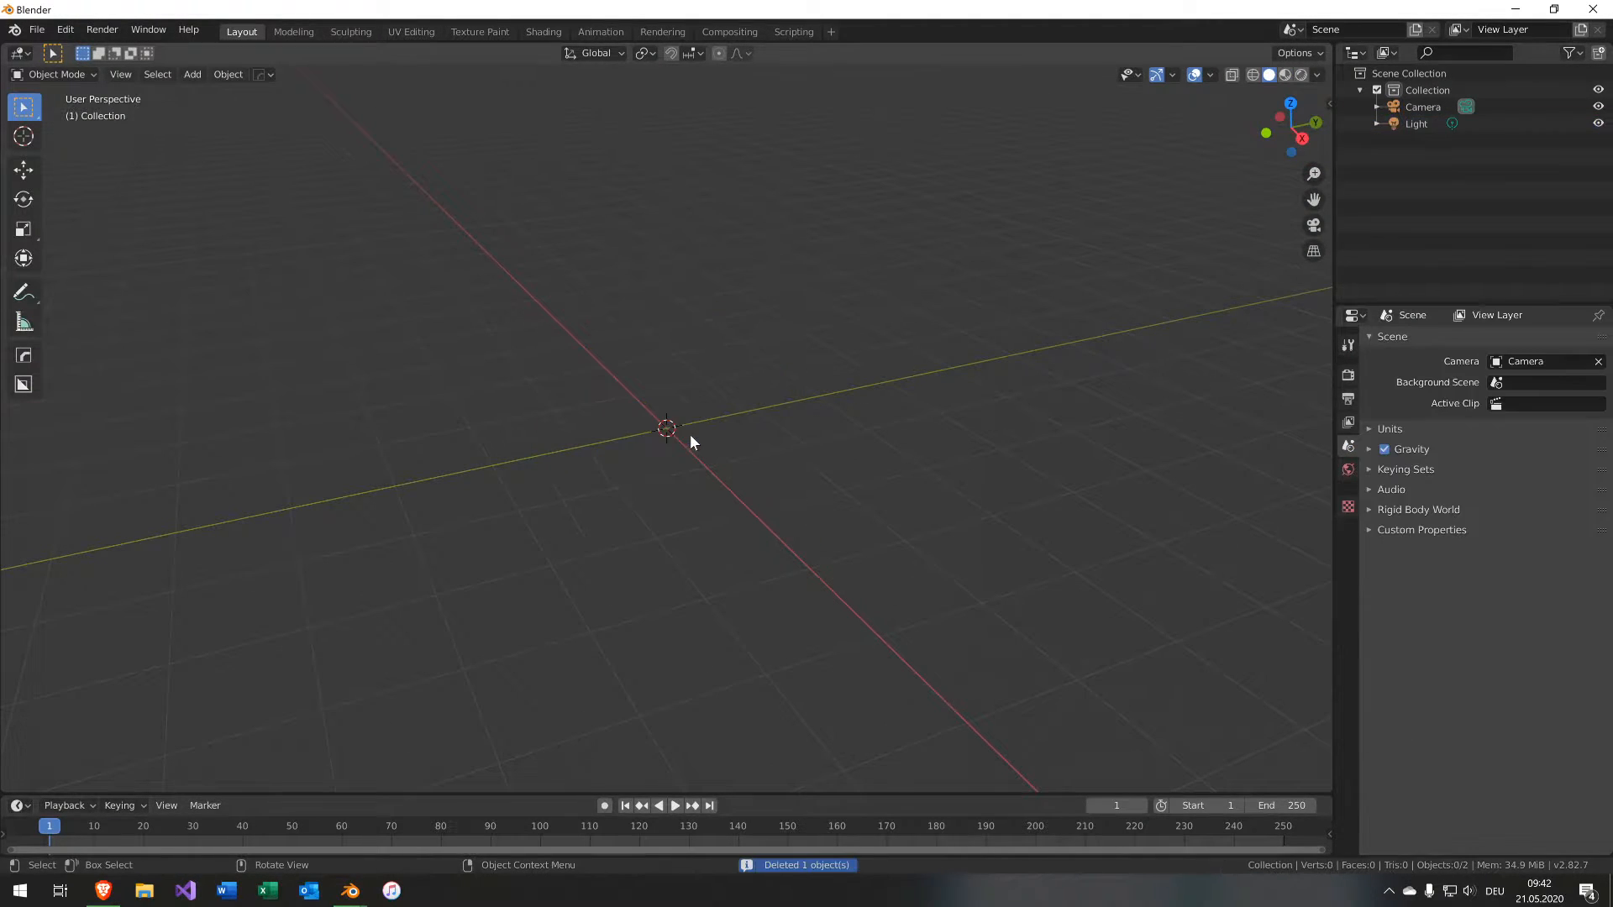
{"action": "key", "text": "shift+a"}
{"action": "left_click", "coordinate": [848, 437]}
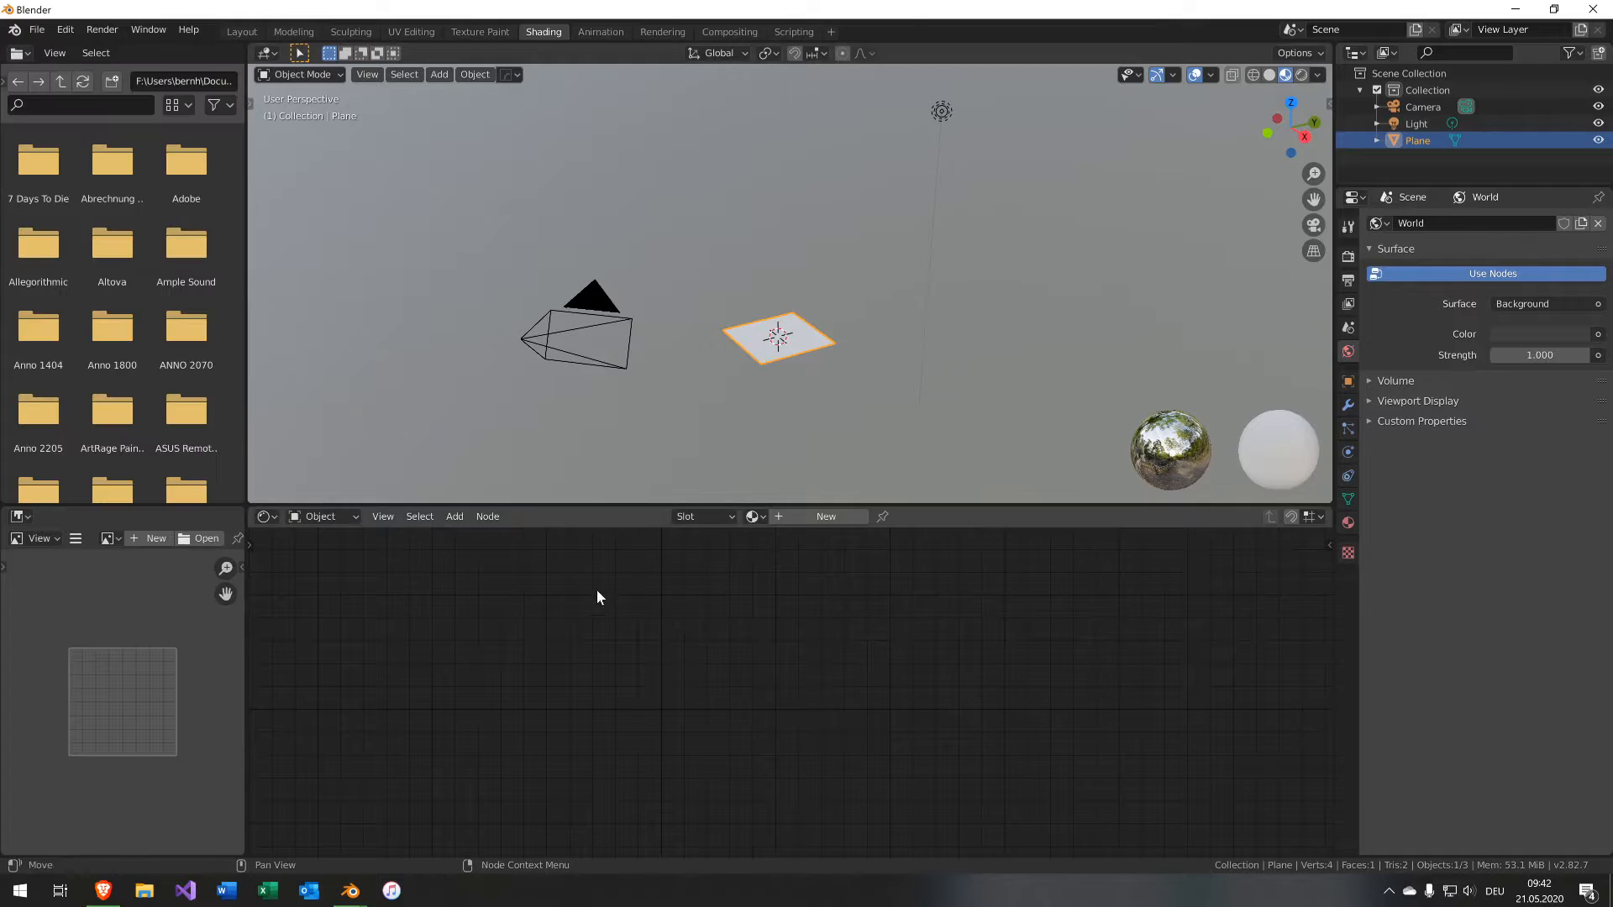
Create a new material for the plane in the Shading workspace.
{"action": "scroll", "coordinate": [724, 374], "scroll_direction": "up", "scroll_amount": 5}
{"action": "middle_click_drag", "start_coordinate": [724, 374], "coordinate": [727, 366]}
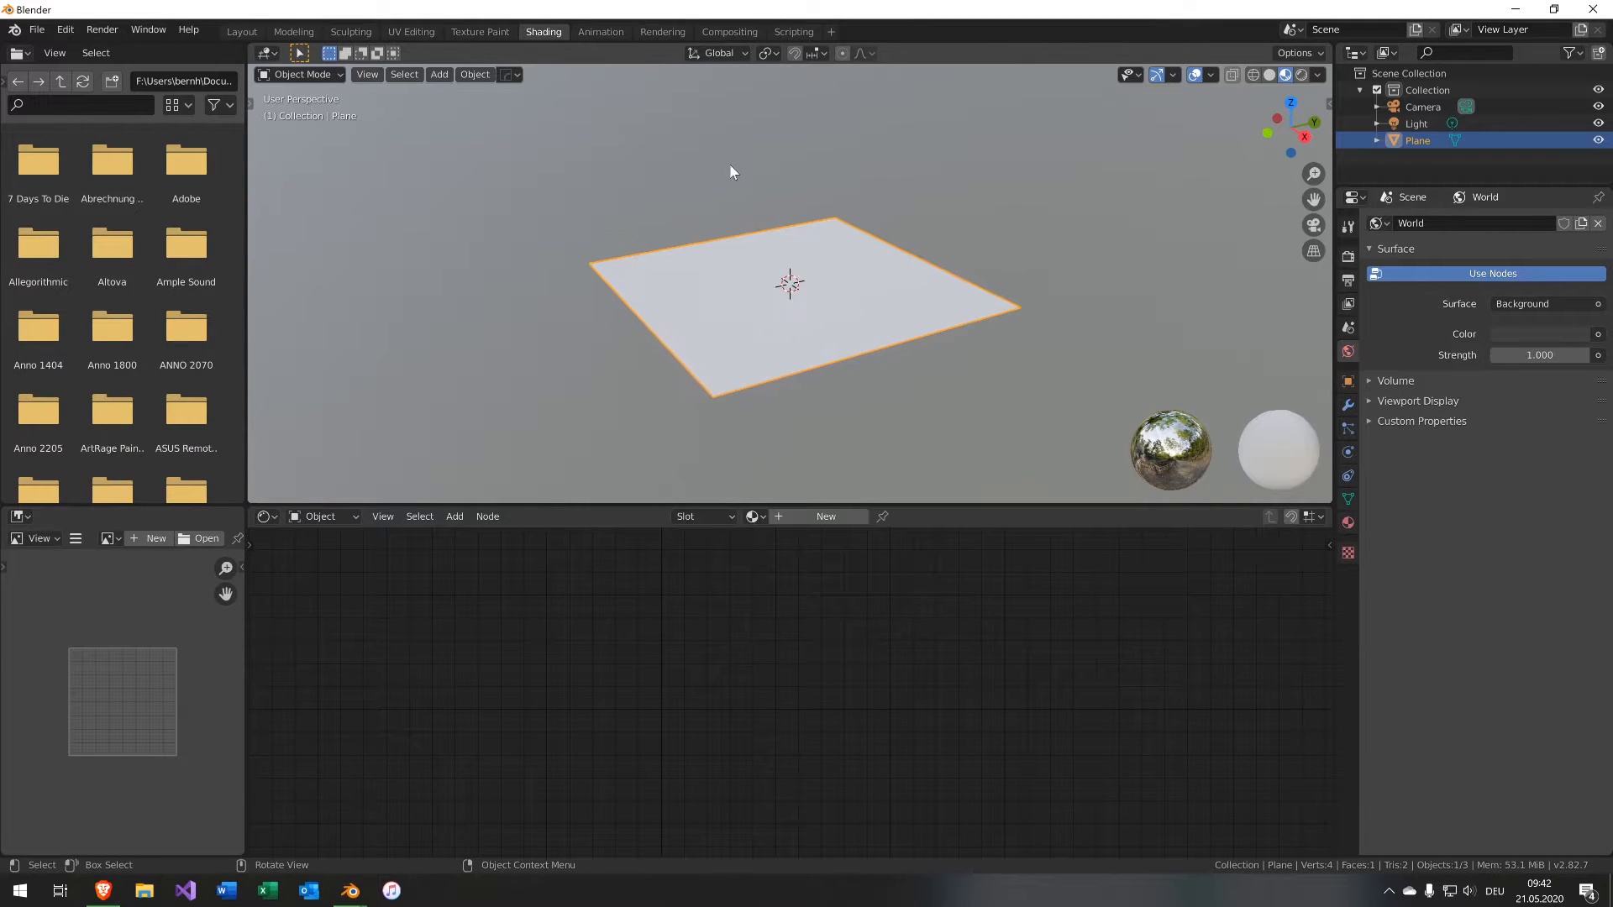
{"action": "middle_click_drag", "start_coordinate": [730, 172], "coordinate": [703, 357]}
{"action": "left_click", "coordinate": [819, 517]}
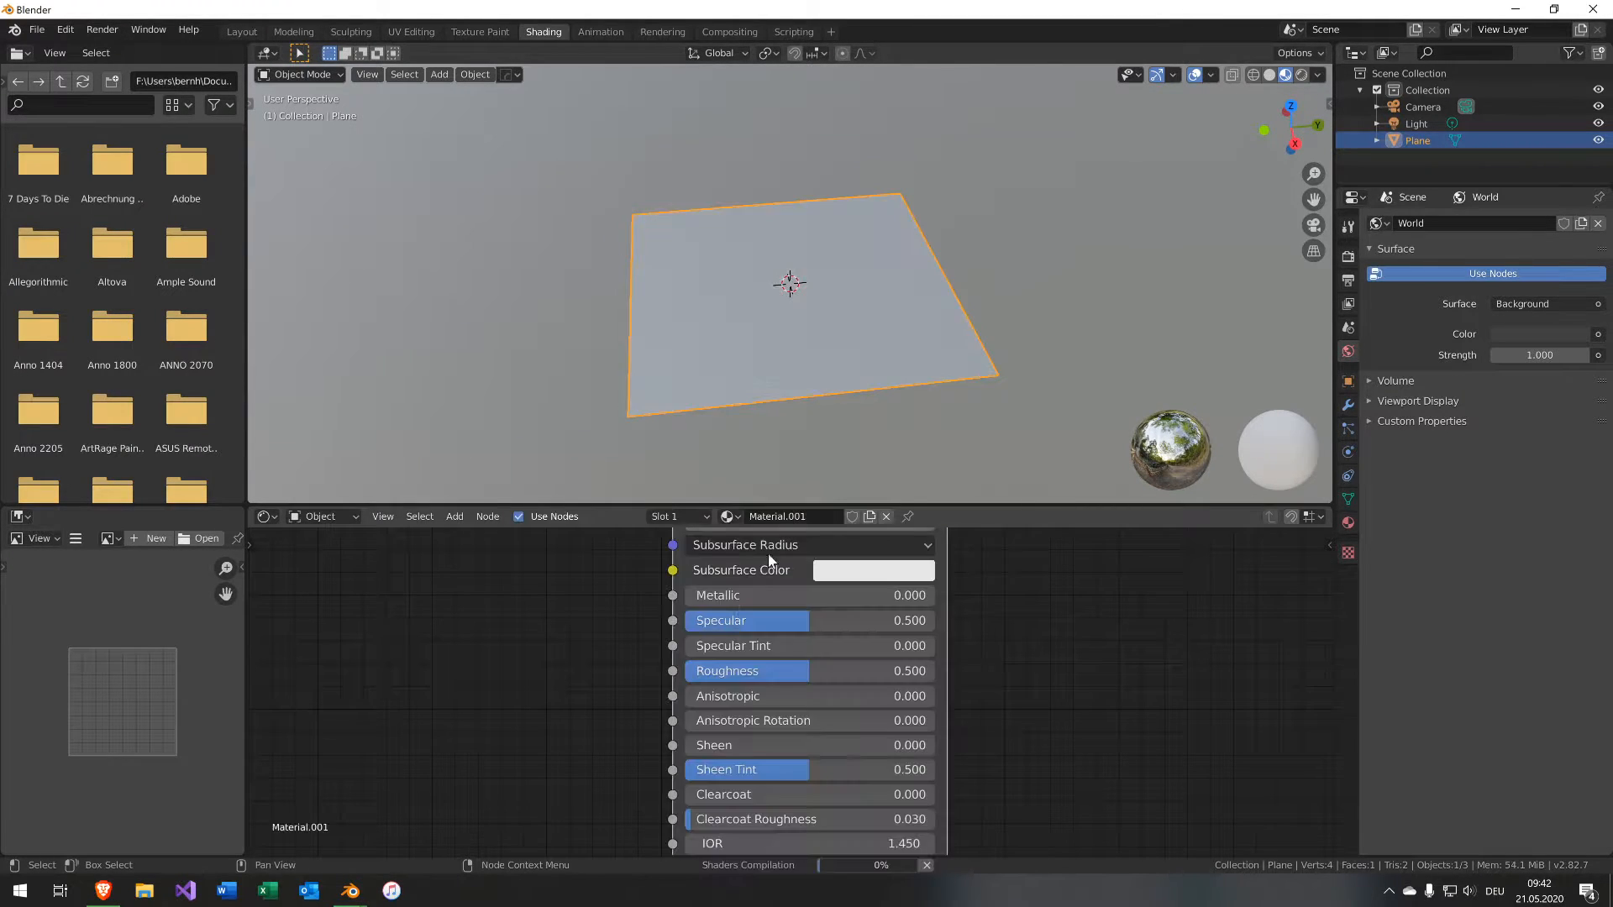
Add the ScrewNormal.png image as an Image Texture node in the plane's material.
{"action": "scroll", "coordinate": [603, 668], "scroll_direction": "down", "scroll_amount": 6}
{"action": "middle_click_drag", "start_coordinate": [628, 650], "coordinate": [710, 725]}
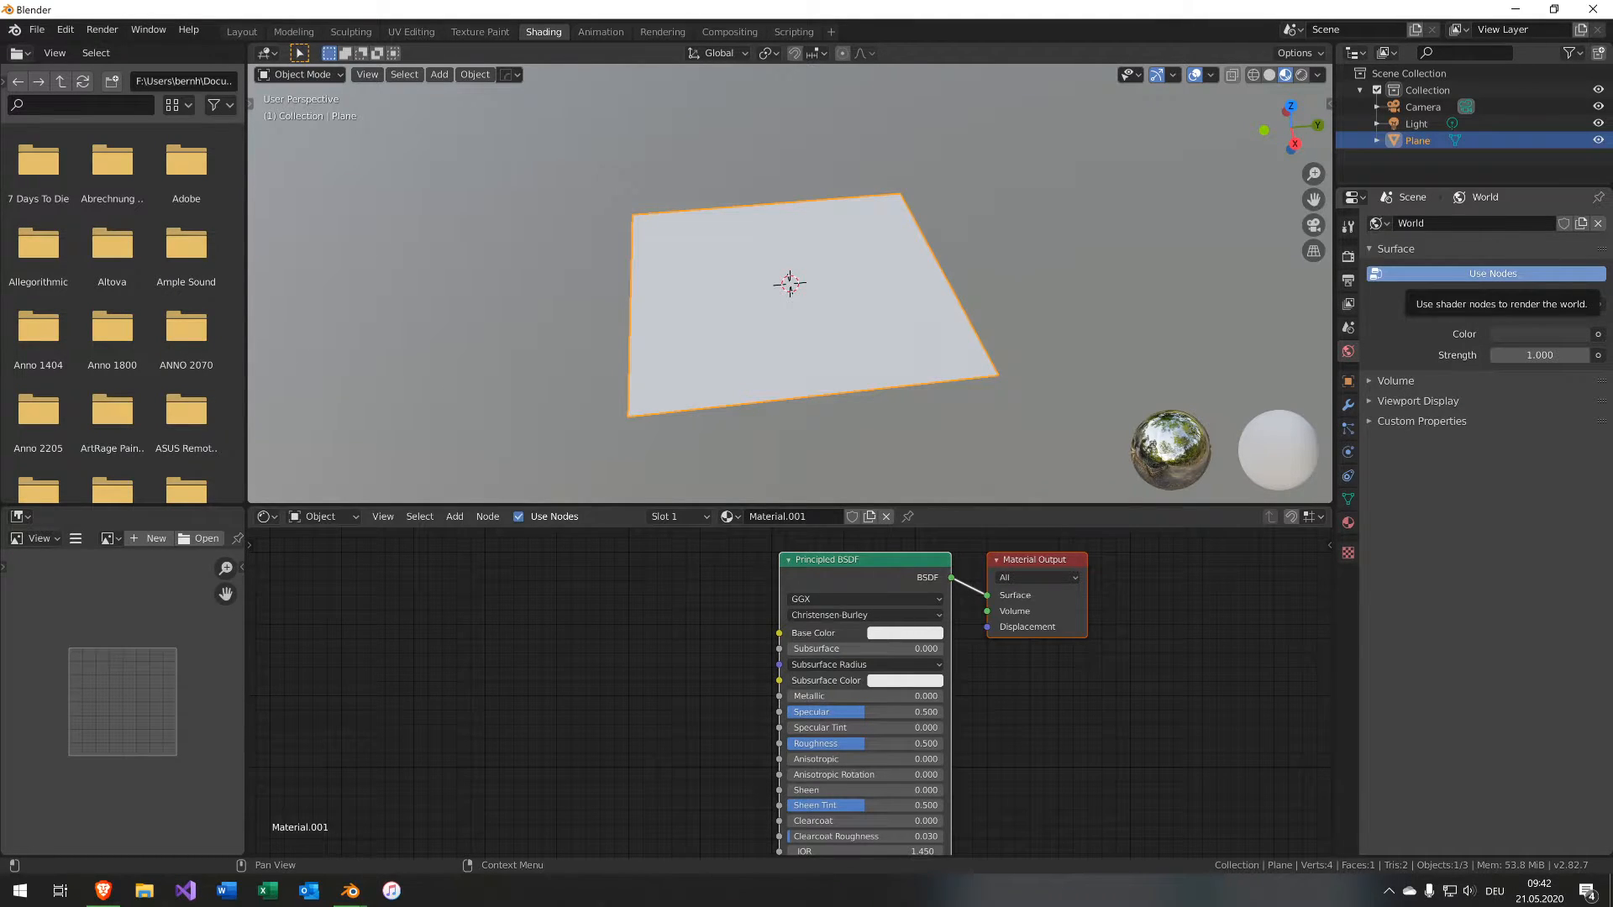
{"action": "left_click_drag", "start_coordinate": [2, 756], "coordinate": [364, 755]}
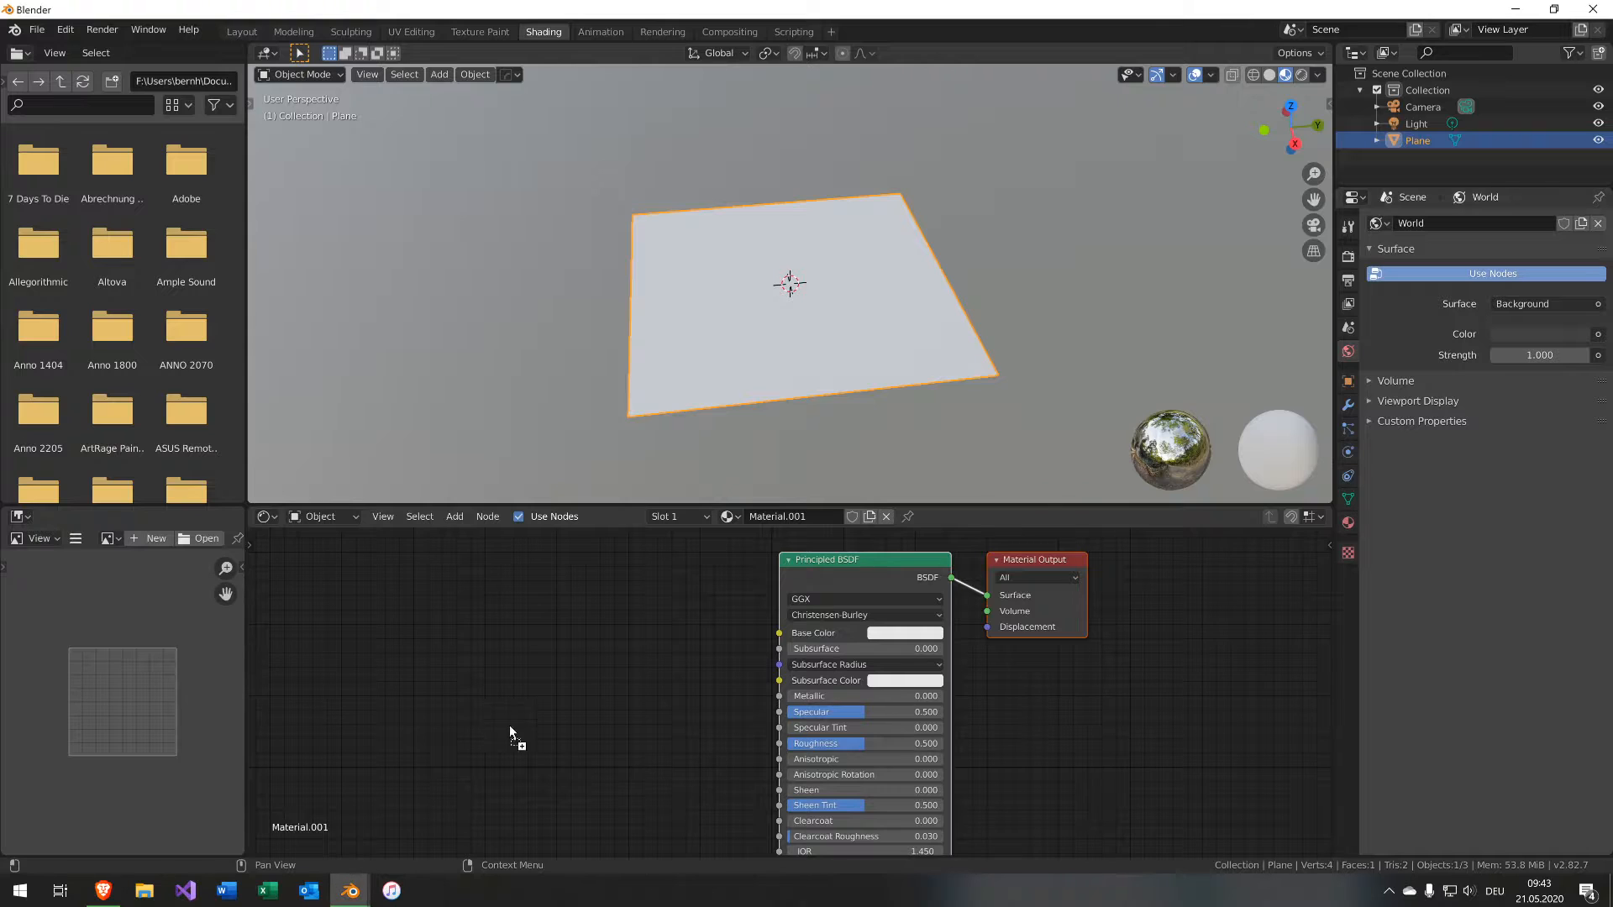
{"action": "middle_click_drag", "start_coordinate": [625, 710], "coordinate": [655, 525]}
{"action": "middle_click_drag", "start_coordinate": [585, 826], "coordinate": [563, 832]}
Add a Normal Map node, feeding it the image's Color and linking its Normal output to the Principled BSDF's Normal.
{"action": "key", "text": "shift+a"}
{"action": "mouse_move", "coordinate": [667, 777]}
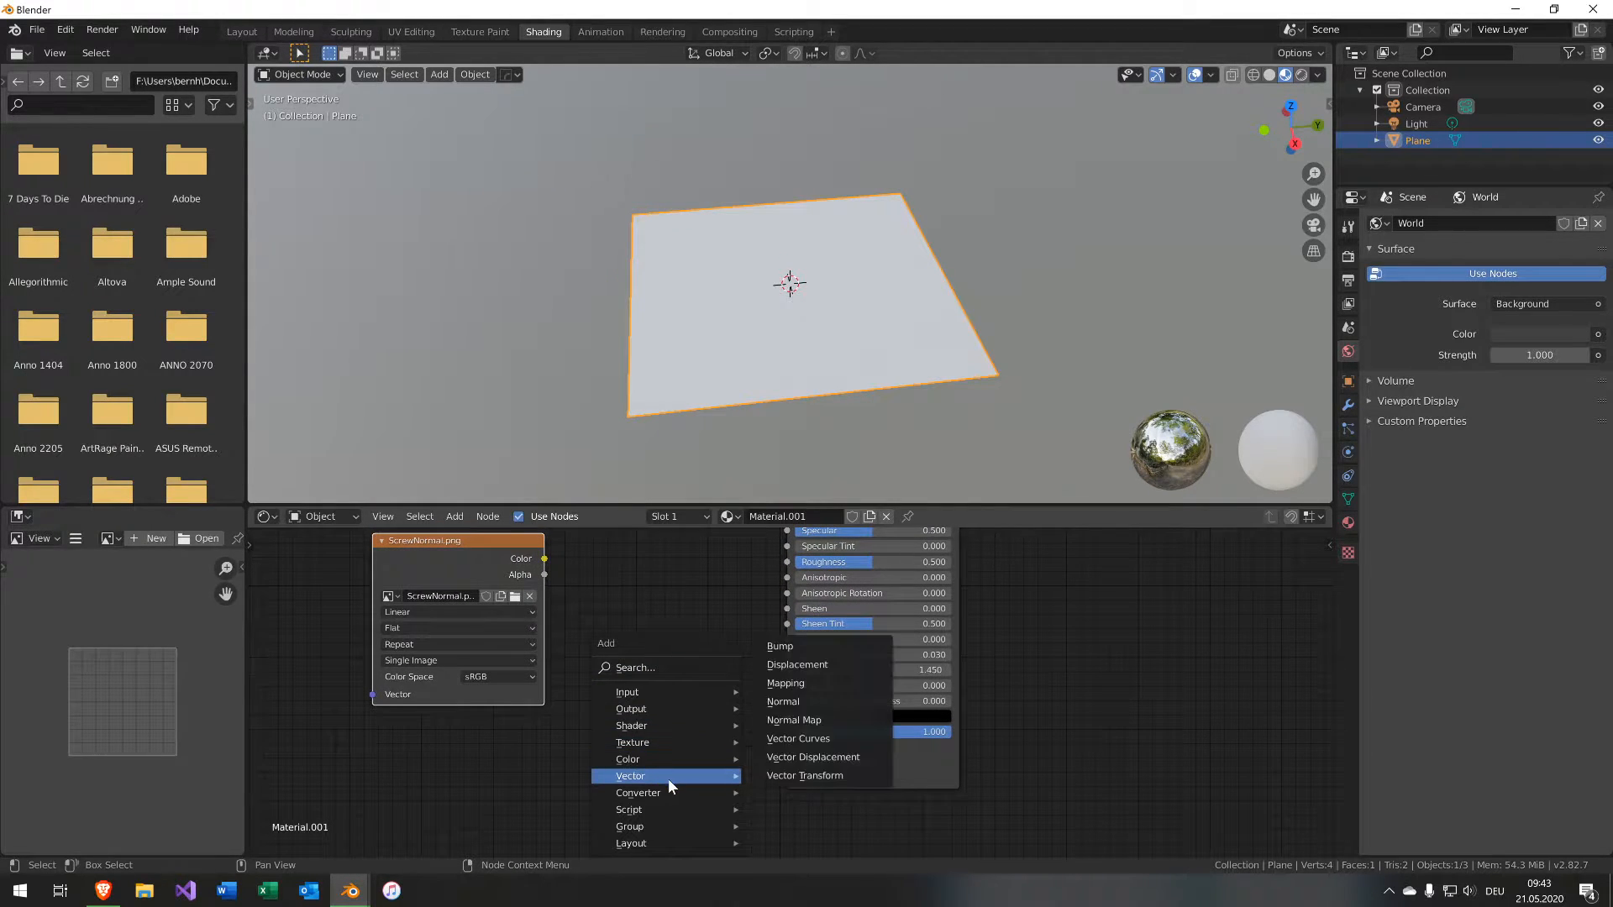
{"action": "left_click", "coordinate": [813, 722]}
{"action": "left_click", "coordinate": [573, 618]}
{"action": "left_click_drag", "start_coordinate": [544, 559], "coordinate": [573, 713]}
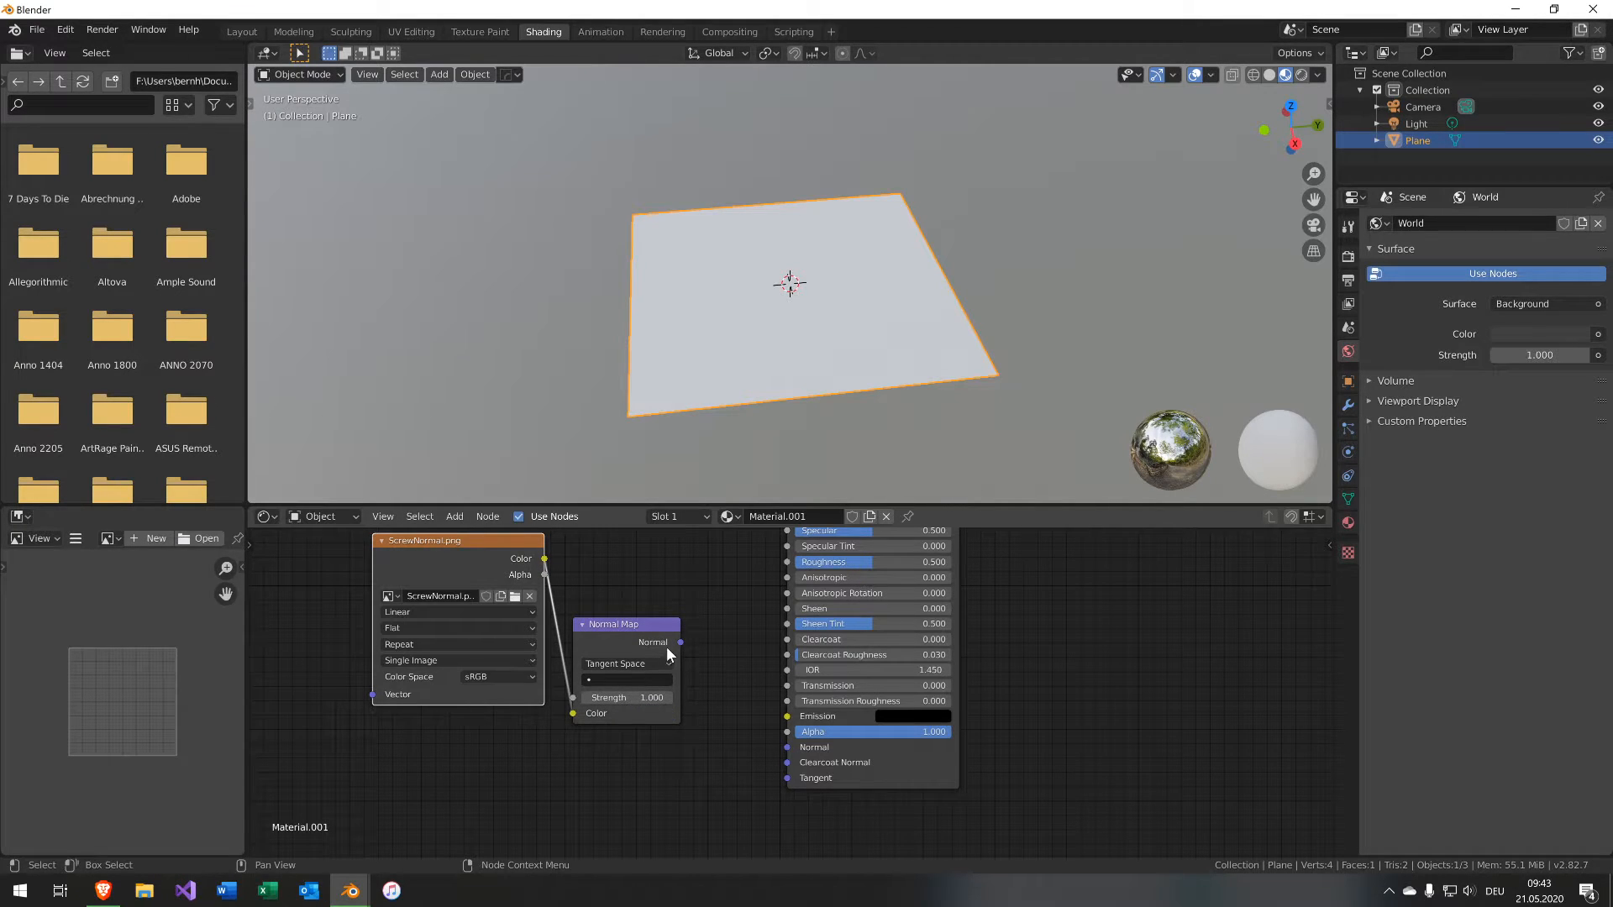
{"action": "left_click_drag", "start_coordinate": [680, 642], "coordinate": [786, 747]}
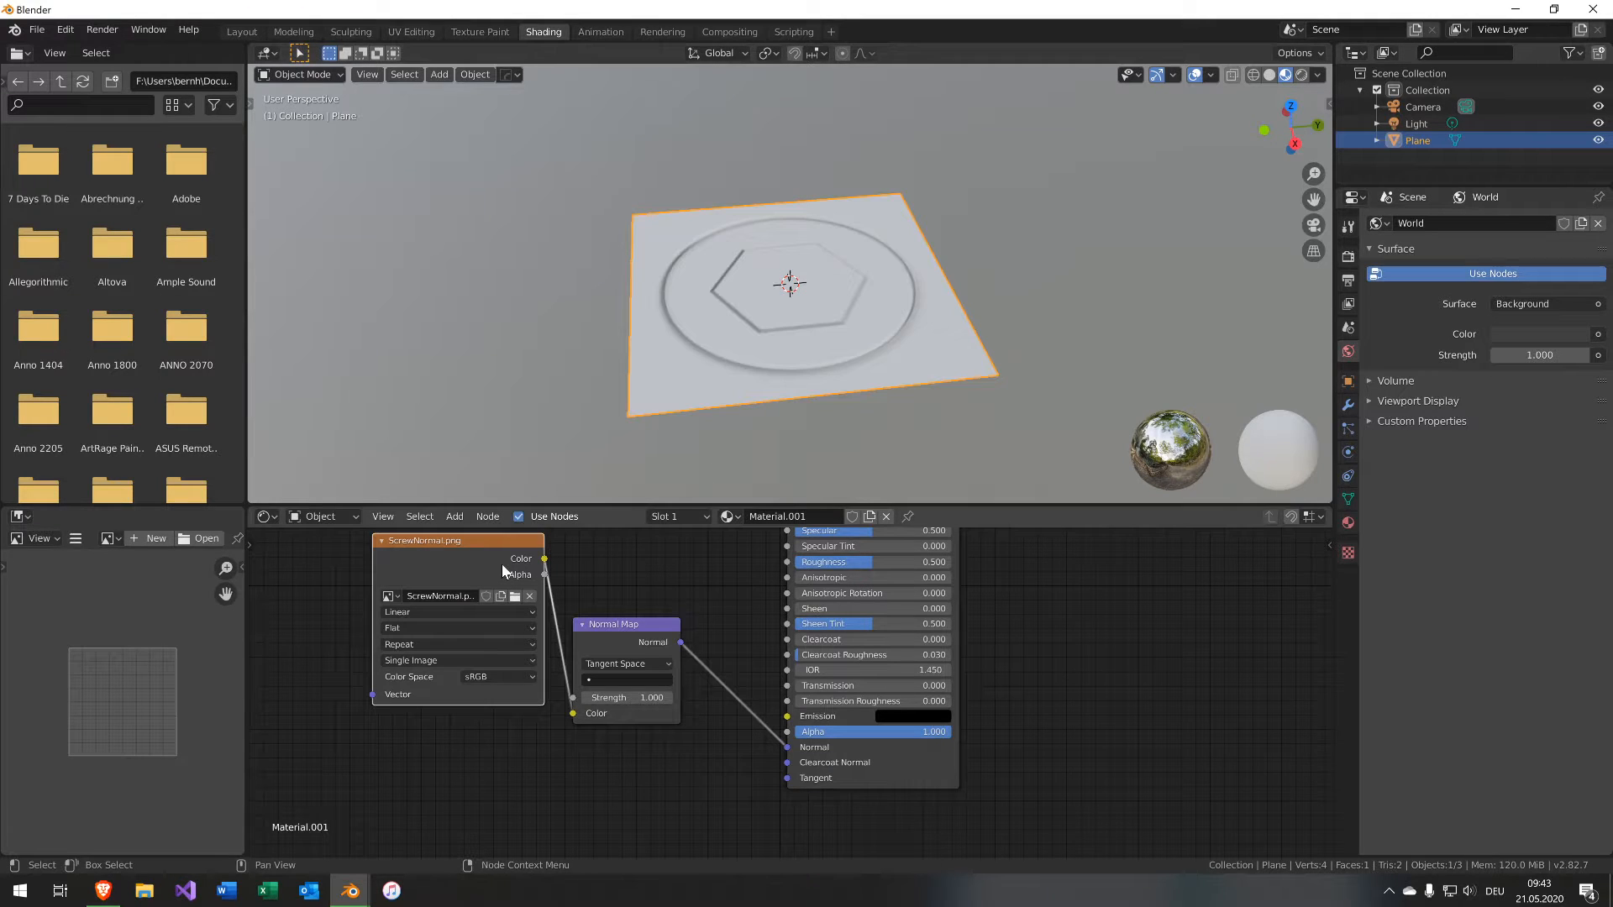
Rearrange the nodes and set the ScrewNormal image node's color space to Non-Color.
{"action": "left_click_drag", "start_coordinate": [504, 571], "coordinate": [478, 769]}
{"action": "left_click_drag", "start_coordinate": [622, 623], "coordinate": [649, 749]}
{"action": "left_click_drag", "start_coordinate": [471, 744], "coordinate": [521, 739]}
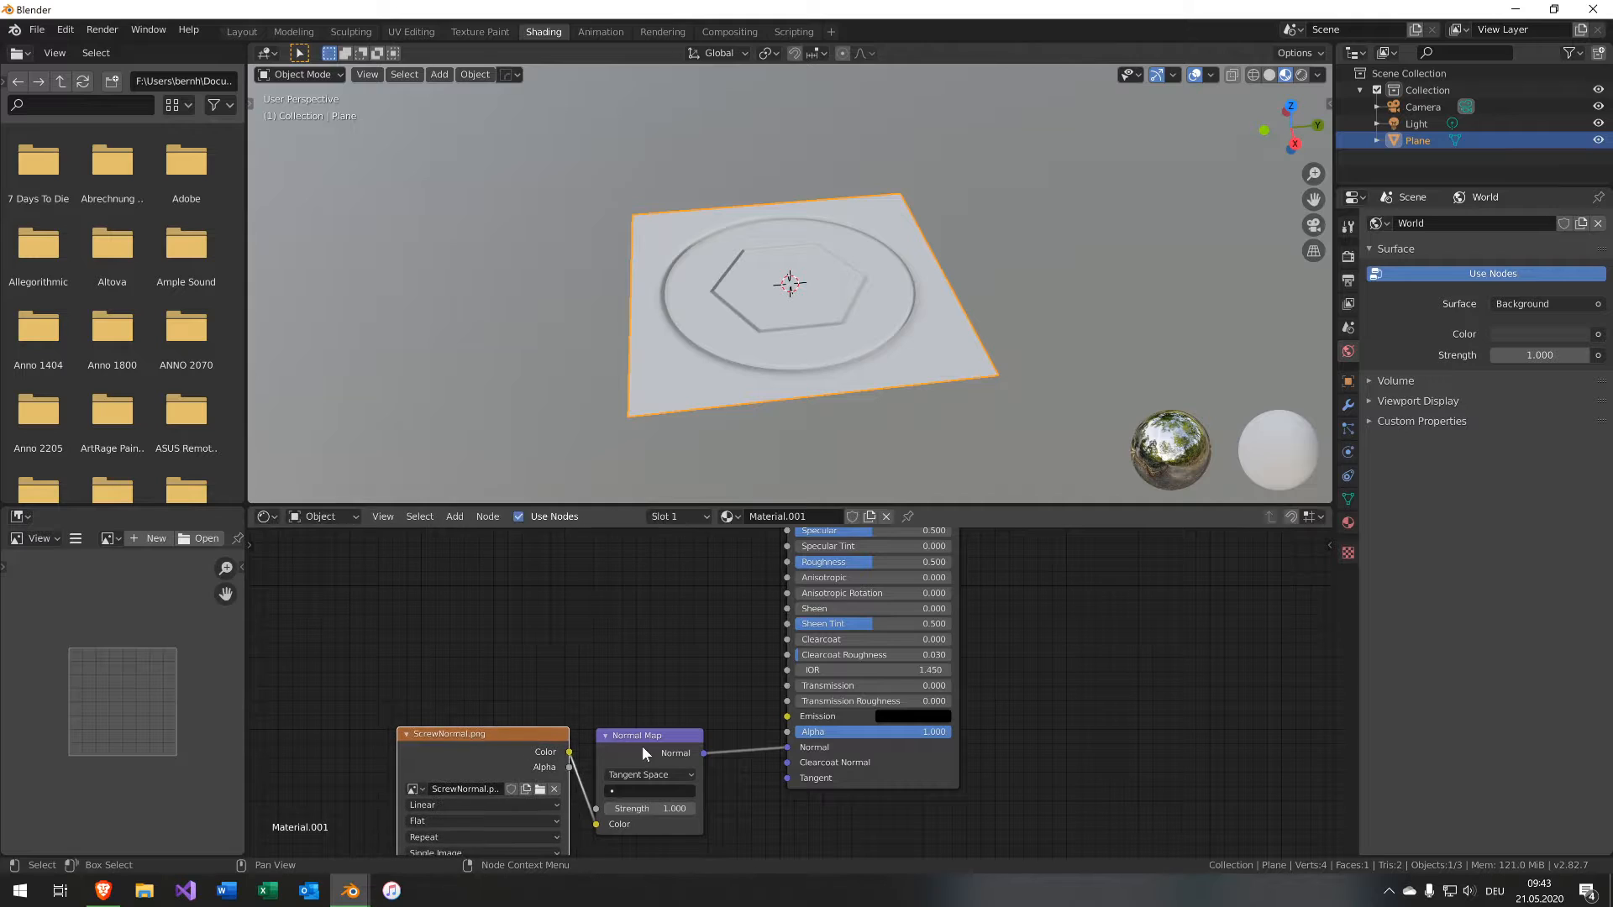
{"action": "middle_click_drag", "start_coordinate": [619, 662], "coordinate": [746, 832]}
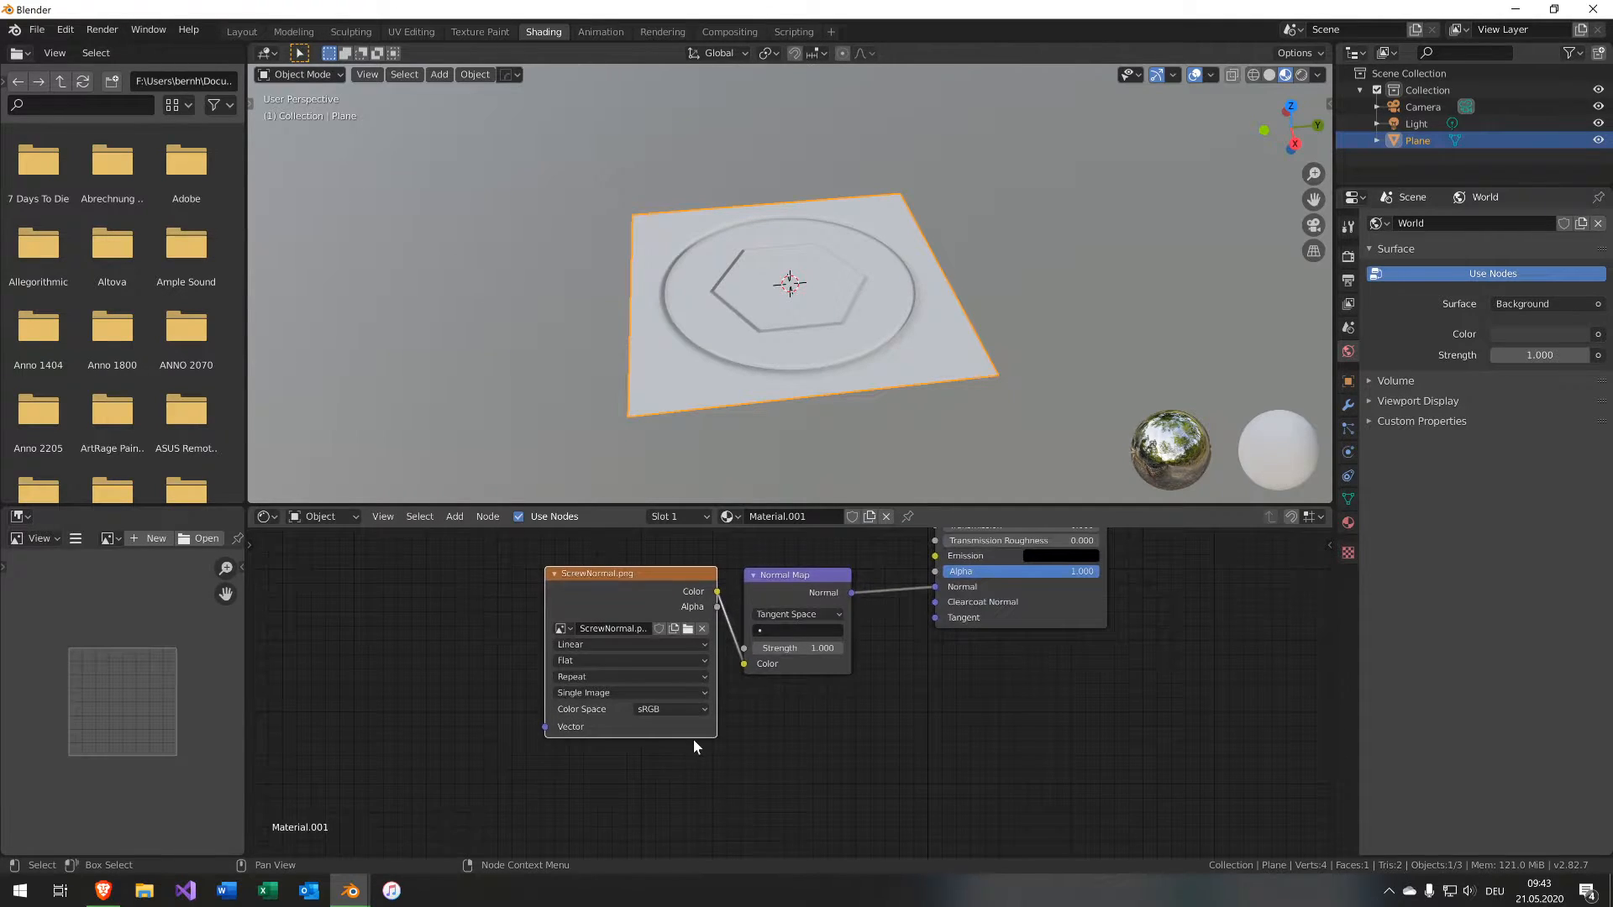
{"action": "left_click", "coordinate": [697, 708]}
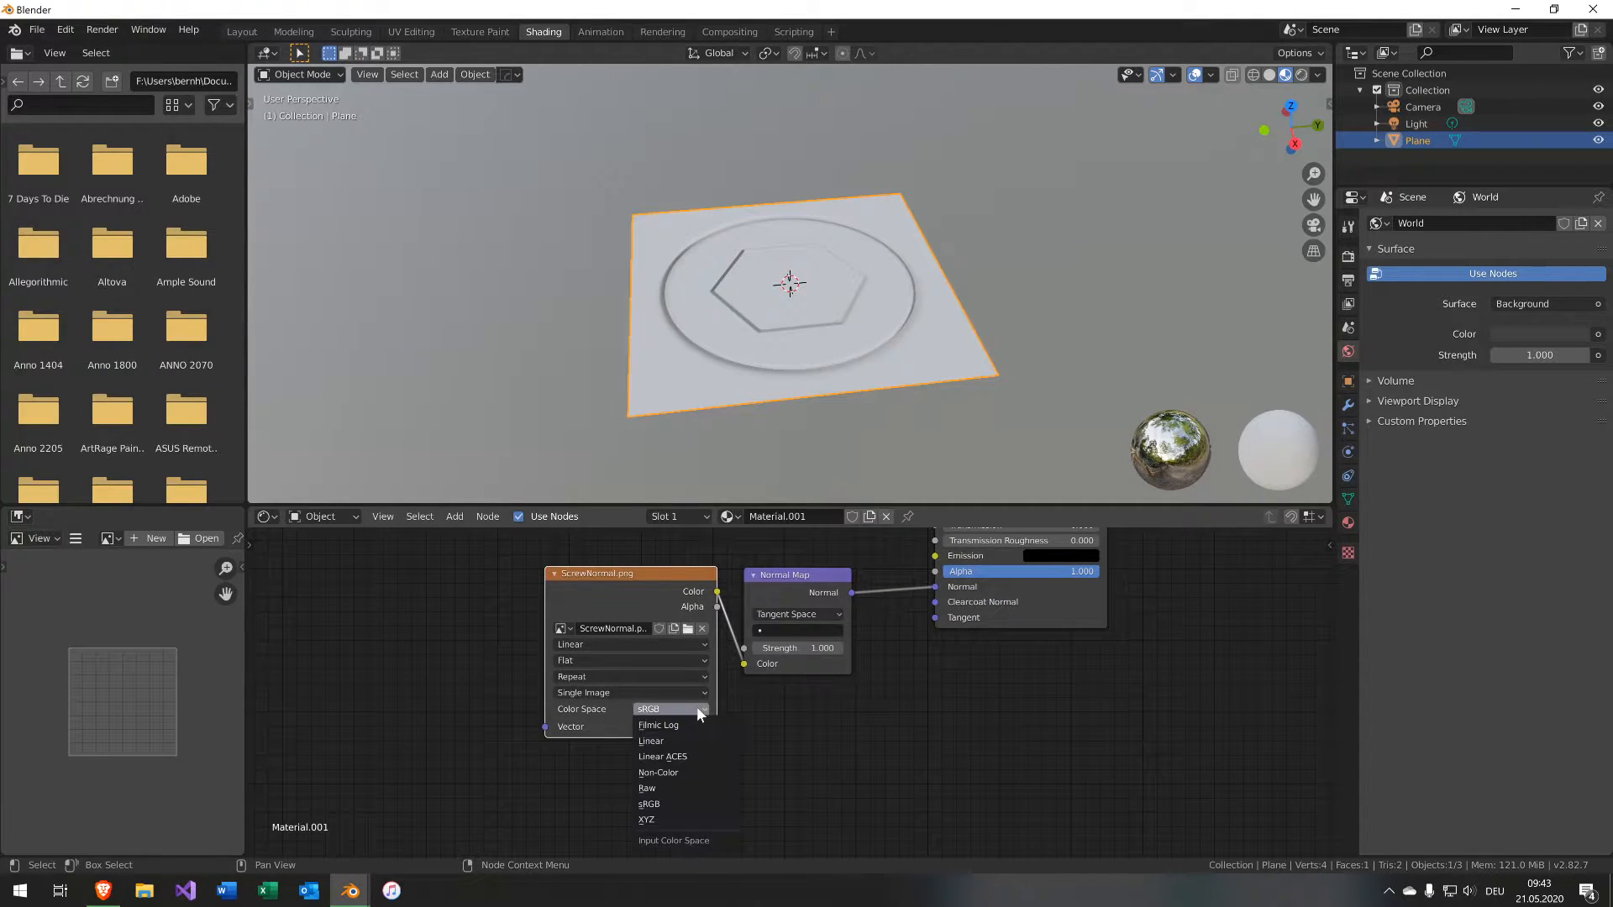
{"action": "left_click", "coordinate": [683, 771]}
Scale the plane to 0.1, frame it in the viewport, and apply its scale.
{"action": "middle_click_drag", "start_coordinate": [740, 454], "coordinate": [724, 346]}
{"action": "scroll", "coordinate": [672, 437], "scroll_direction": "up", "scroll_amount": 3}
{"action": "middle_click_drag", "start_coordinate": [466, 666], "coordinate": [398, 876]}
{"action": "scroll", "coordinate": [546, 437], "scroll_direction": "down", "scroll_amount": 1}
{"action": "middle_click_drag", "start_coordinate": [546, 436], "coordinate": [561, 414]}
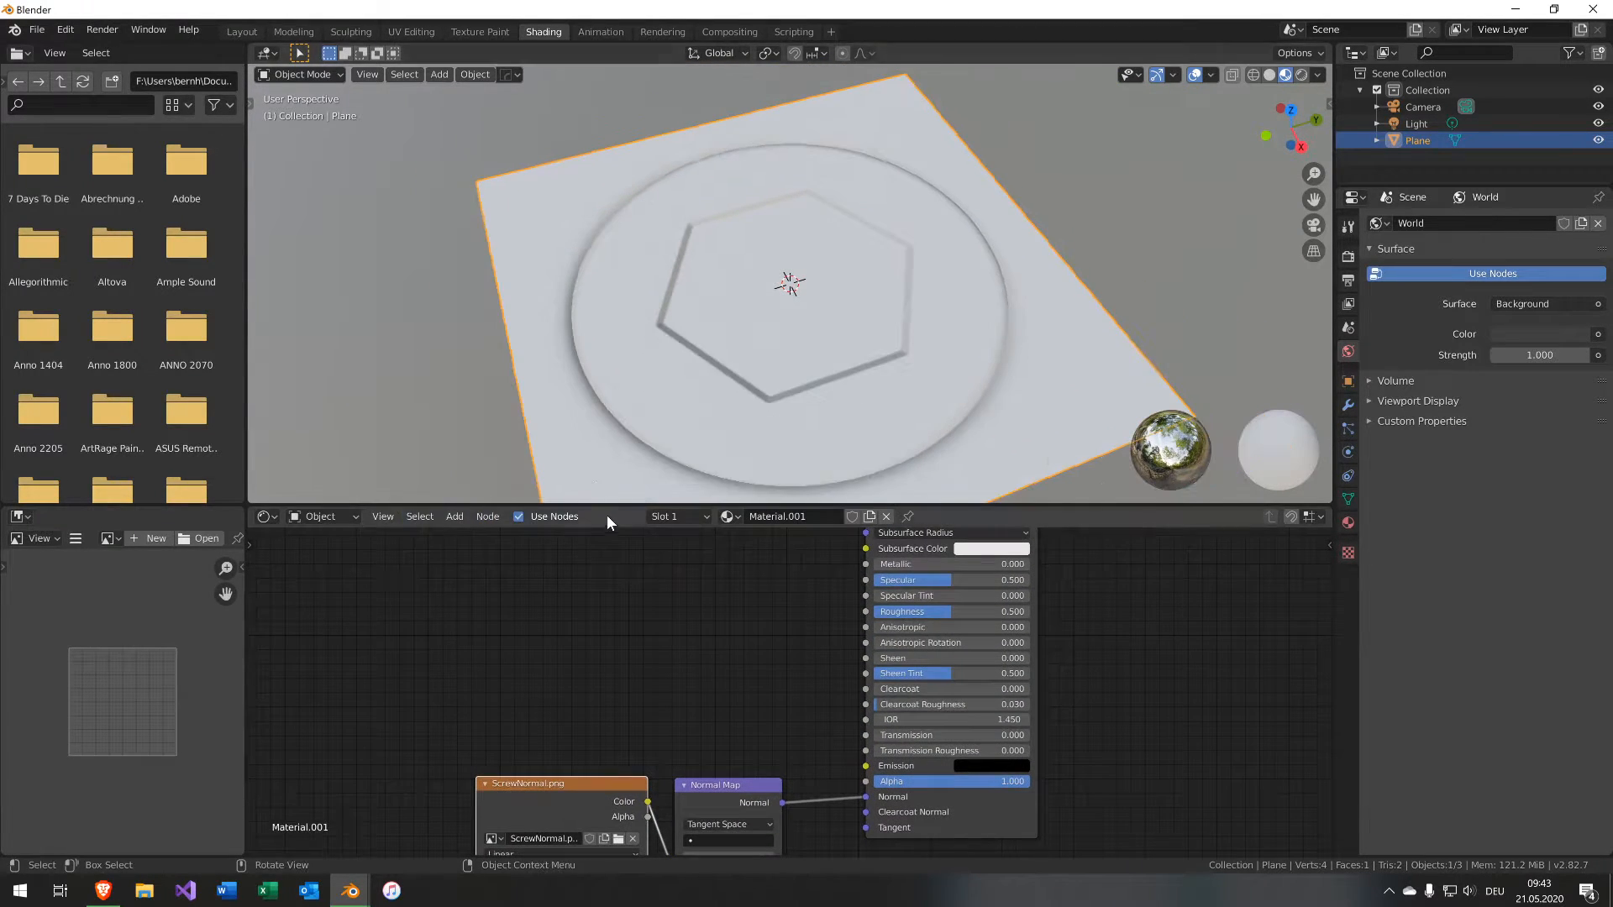
{"action": "middle_click_drag", "start_coordinate": [648, 471], "coordinate": [648, 395]}
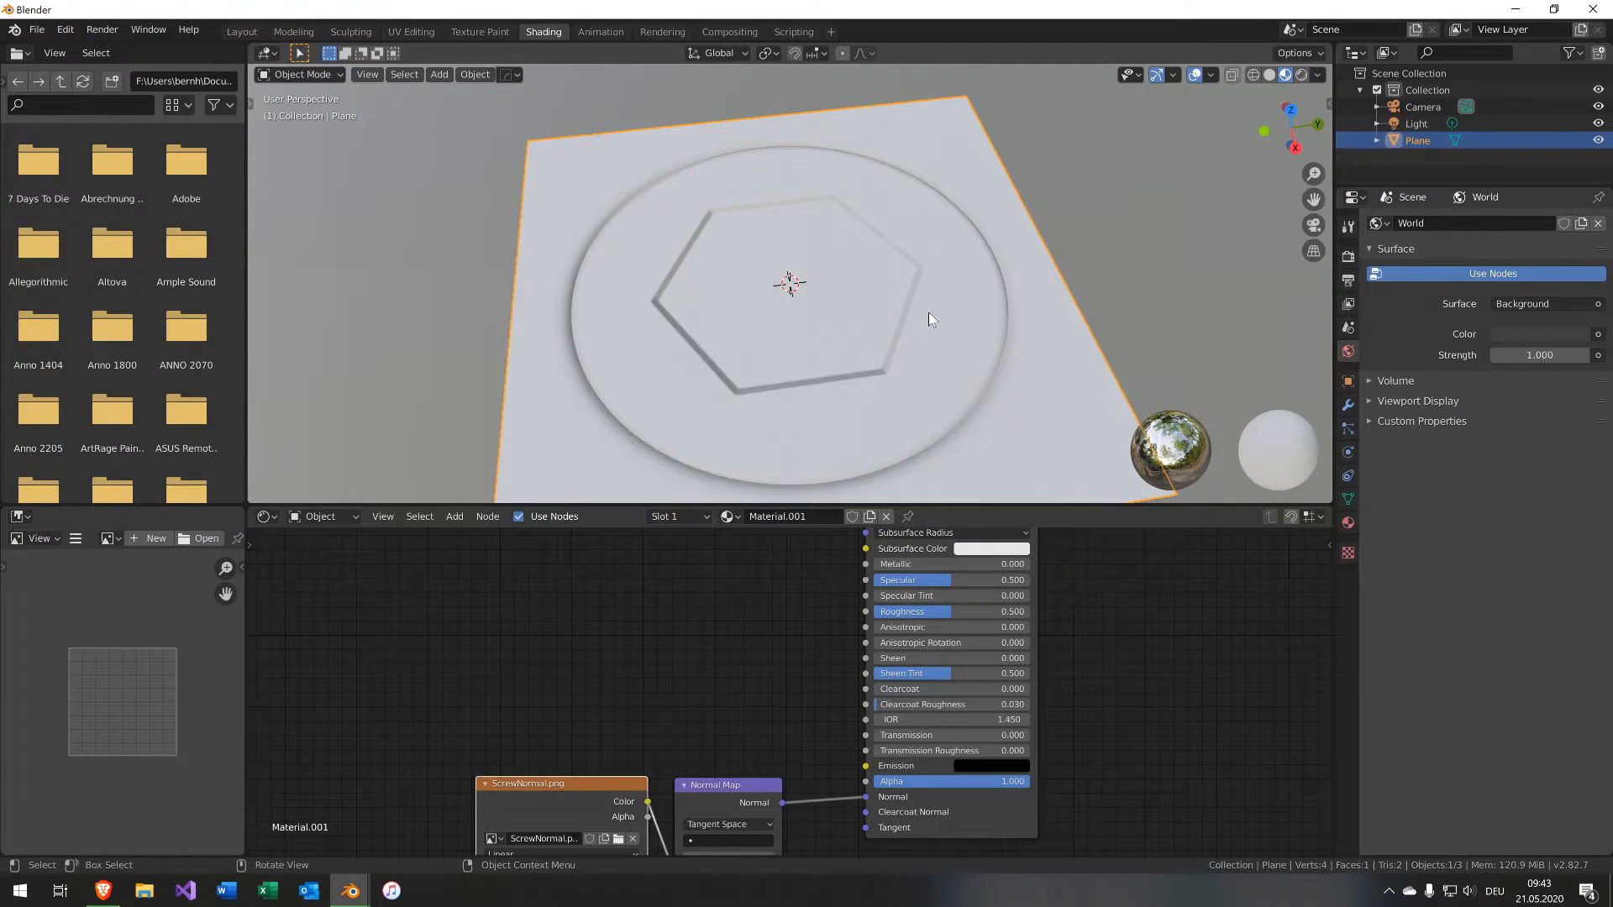
{"action": "type", "text": "s0.1"}
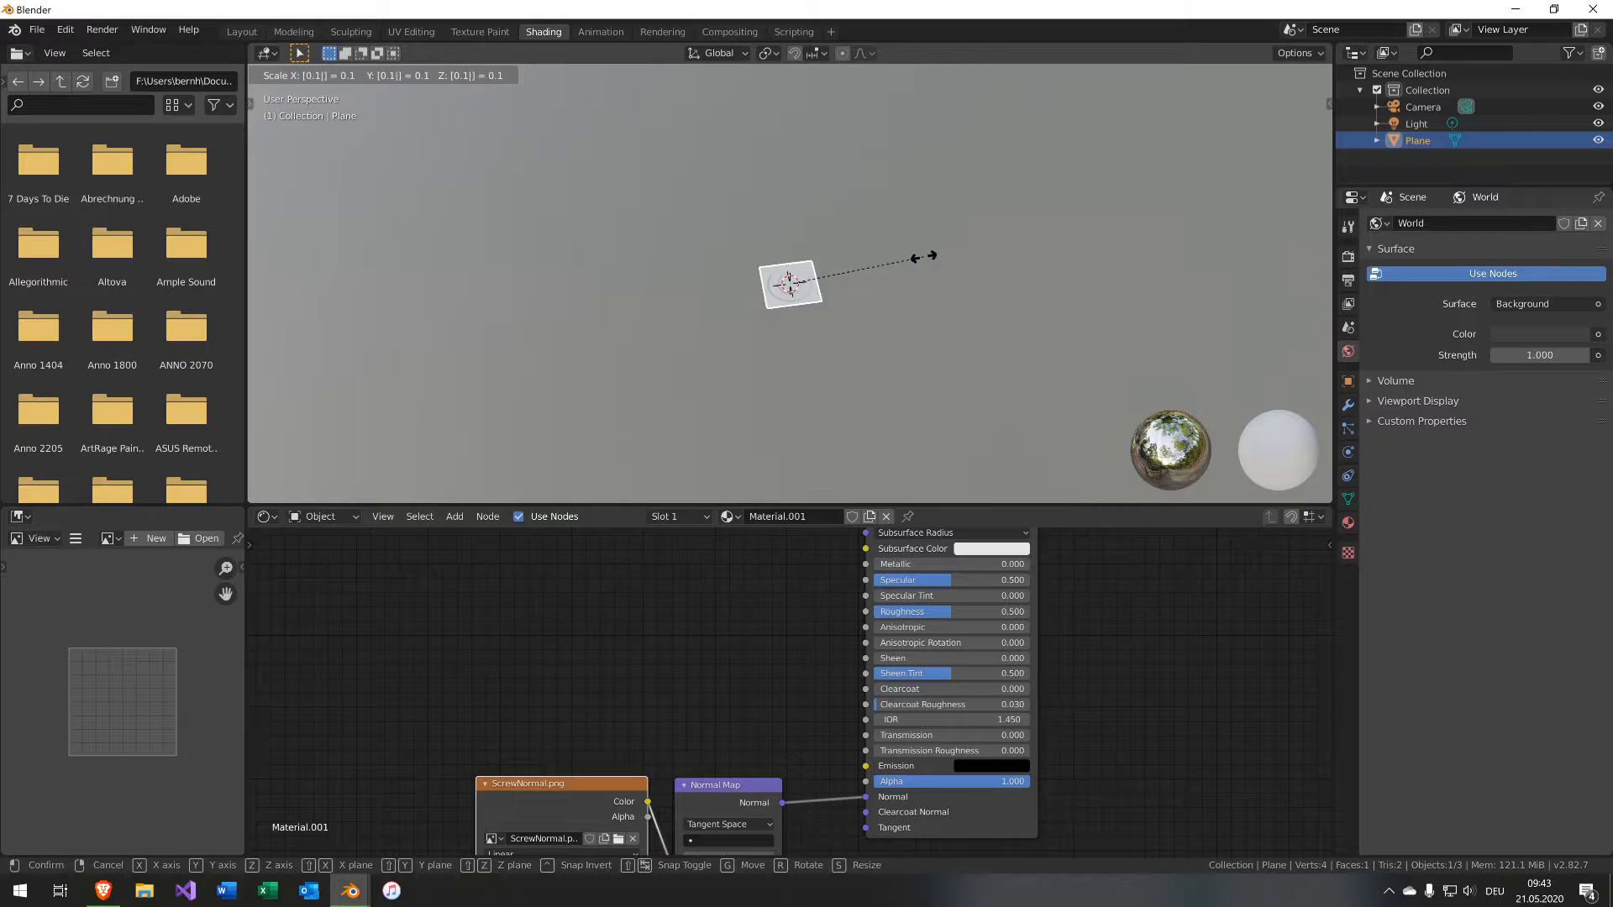
{"action": "key", "text": "Return"}
{"action": "key", "text": "KP_Decimal"}
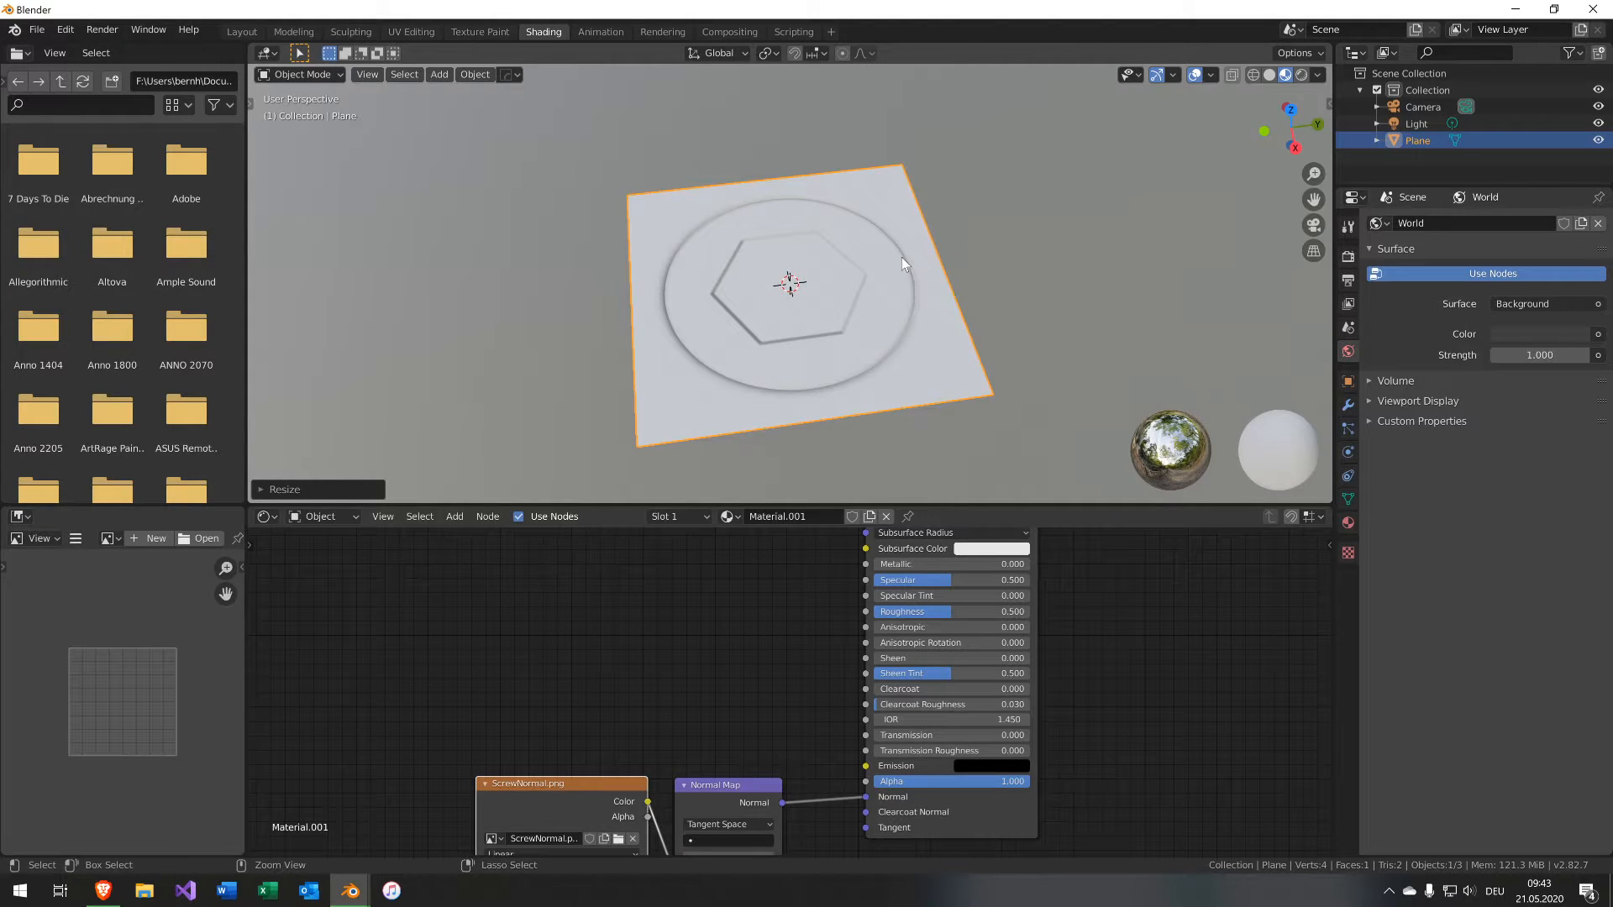
{"action": "key", "text": "ctrl+a"}
{"action": "left_click", "coordinate": [899, 294]}
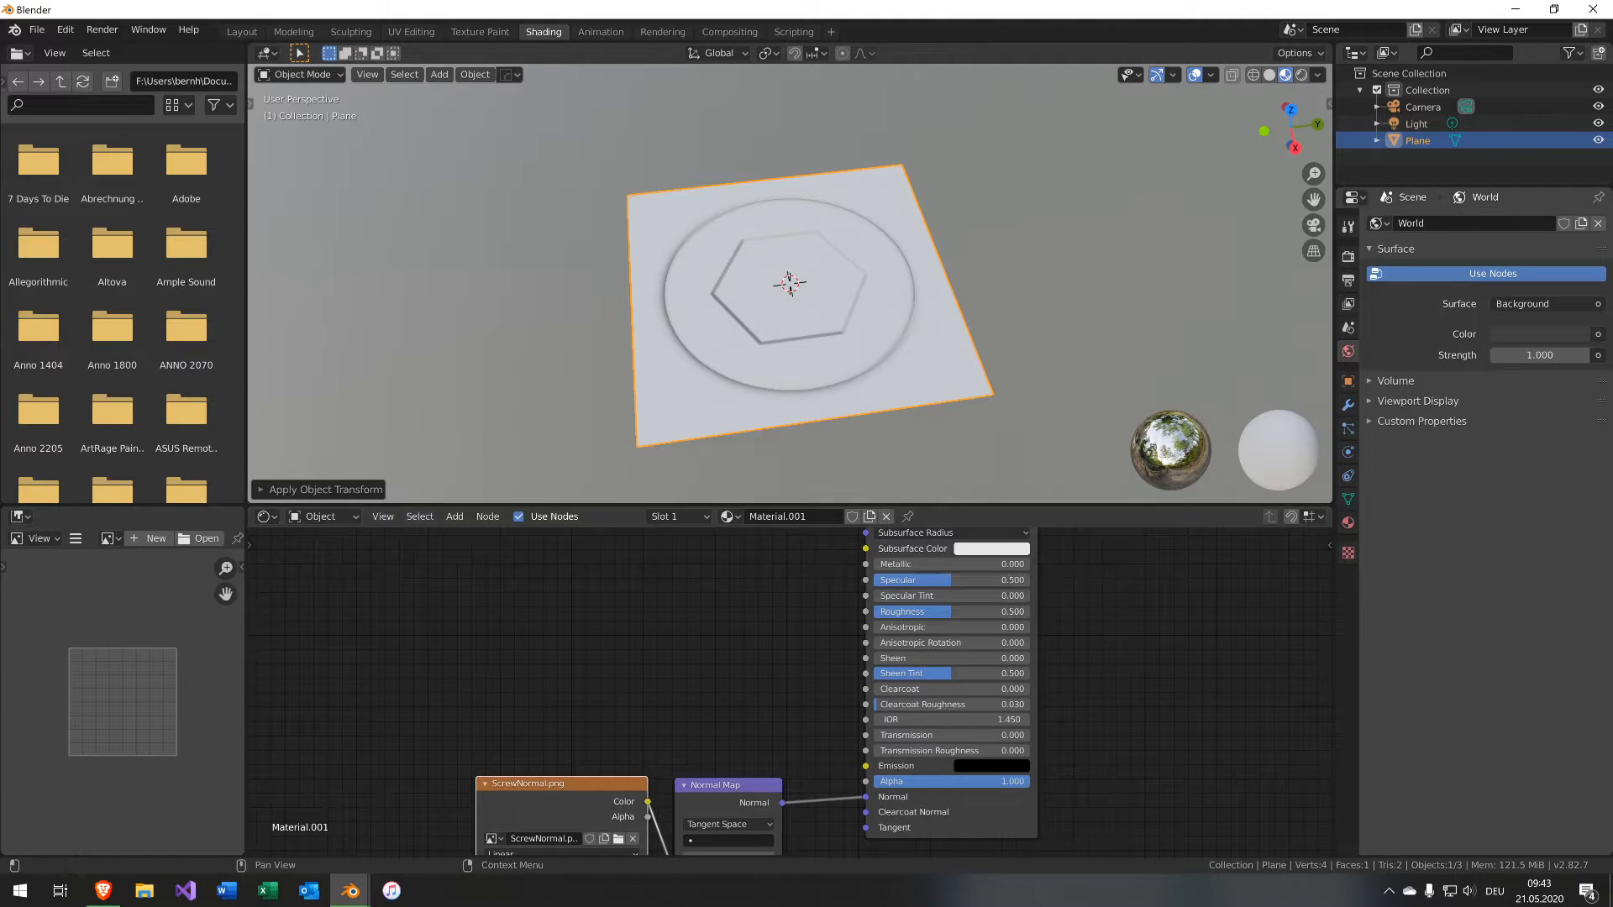
Add the ScrewAO.png image as a texture node and set its color space to Non-Color.
{"action": "middle_click_drag", "start_coordinate": [760, 601], "coordinate": [819, 661]}
{"action": "middle_click_drag", "start_coordinate": [791, 596], "coordinate": [791, 688]}
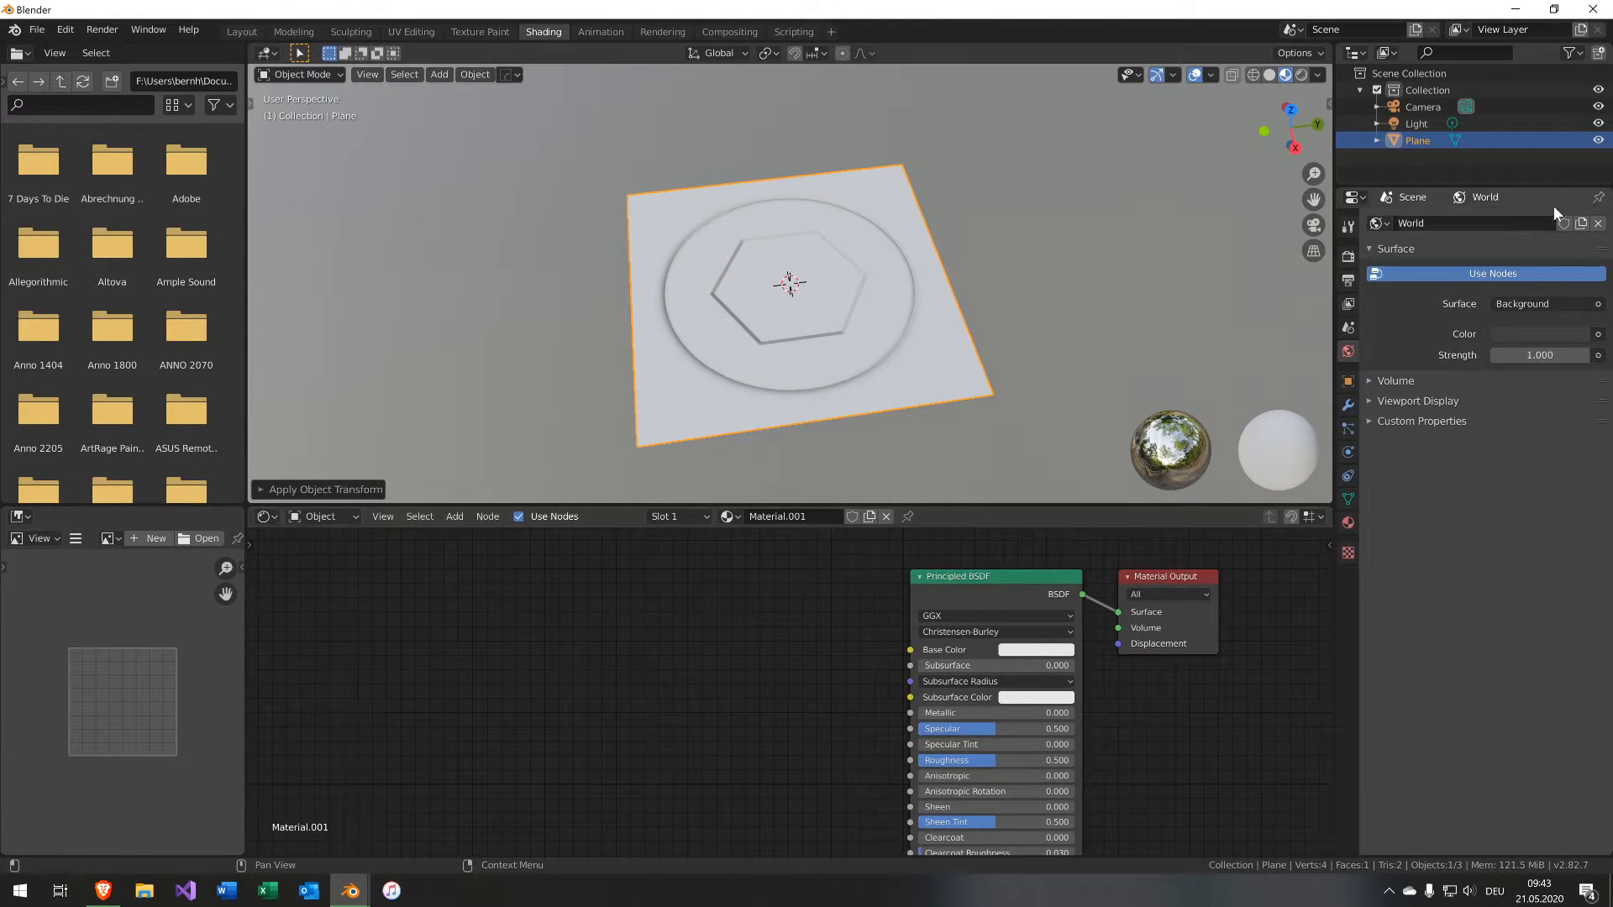
{"action": "key", "text": "shift+a"}
{"action": "mouse_move", "coordinate": [705, 642]}
{"action": "left_click_drag", "start_coordinate": [776, 692], "coordinate": [449, 632]}
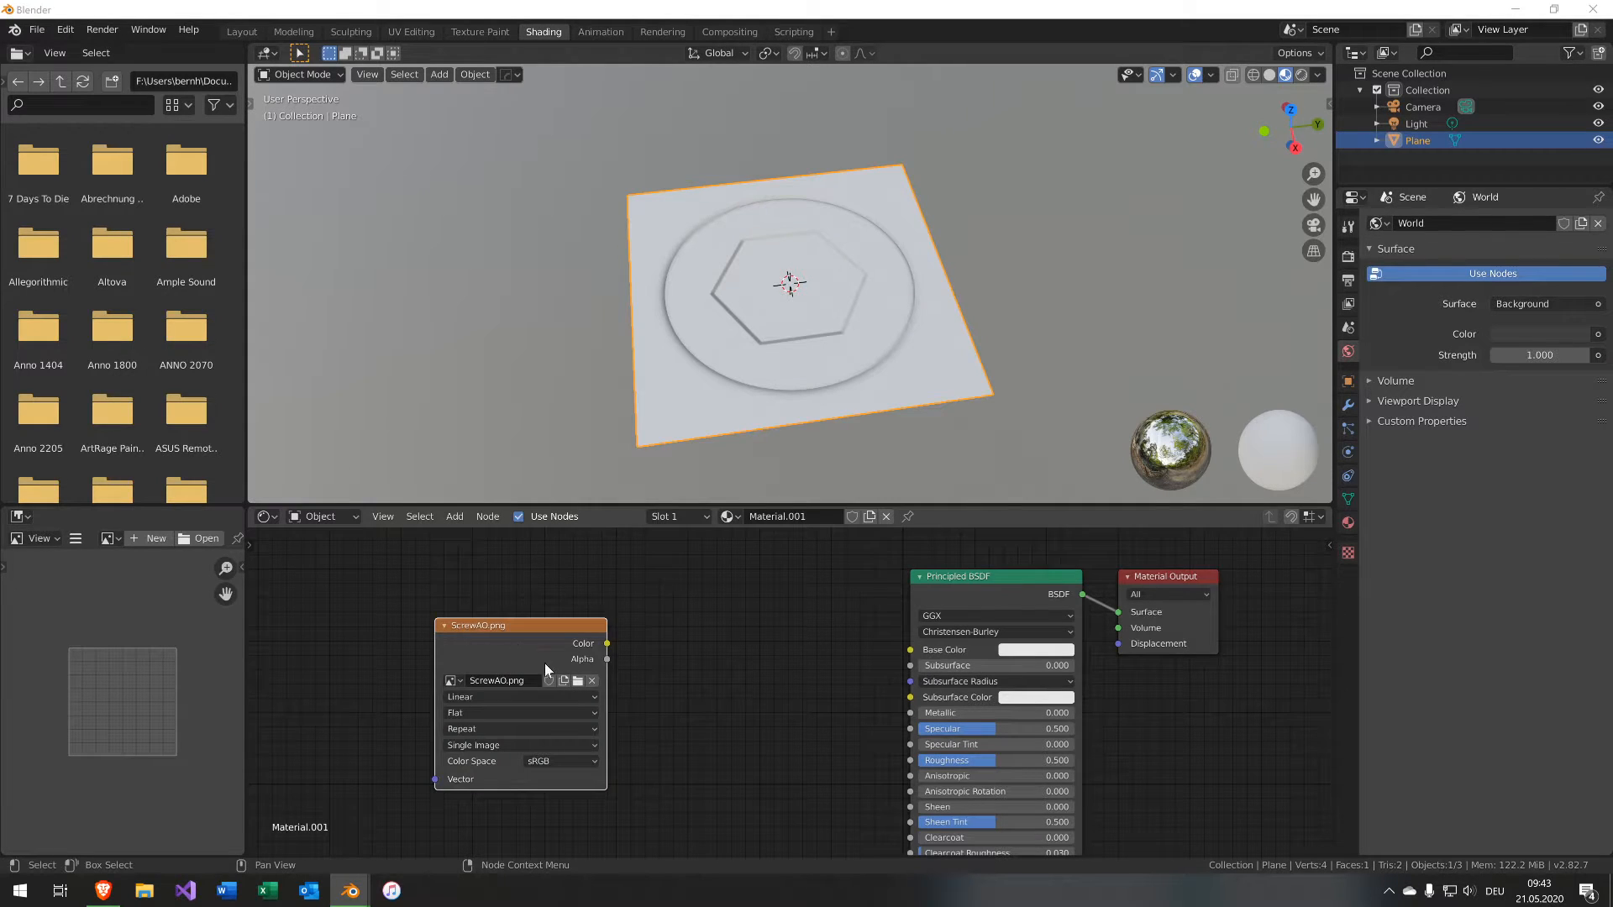
{"action": "left_click", "coordinate": [561, 761]}
{"action": "left_click", "coordinate": [578, 697]}
Connect the ScrewAO image's Color to the Principled BSDF's Base Color and set Metallic to 1.
{"action": "key", "text": "shift+a"}
{"action": "mouse_move", "coordinate": [665, 660]}
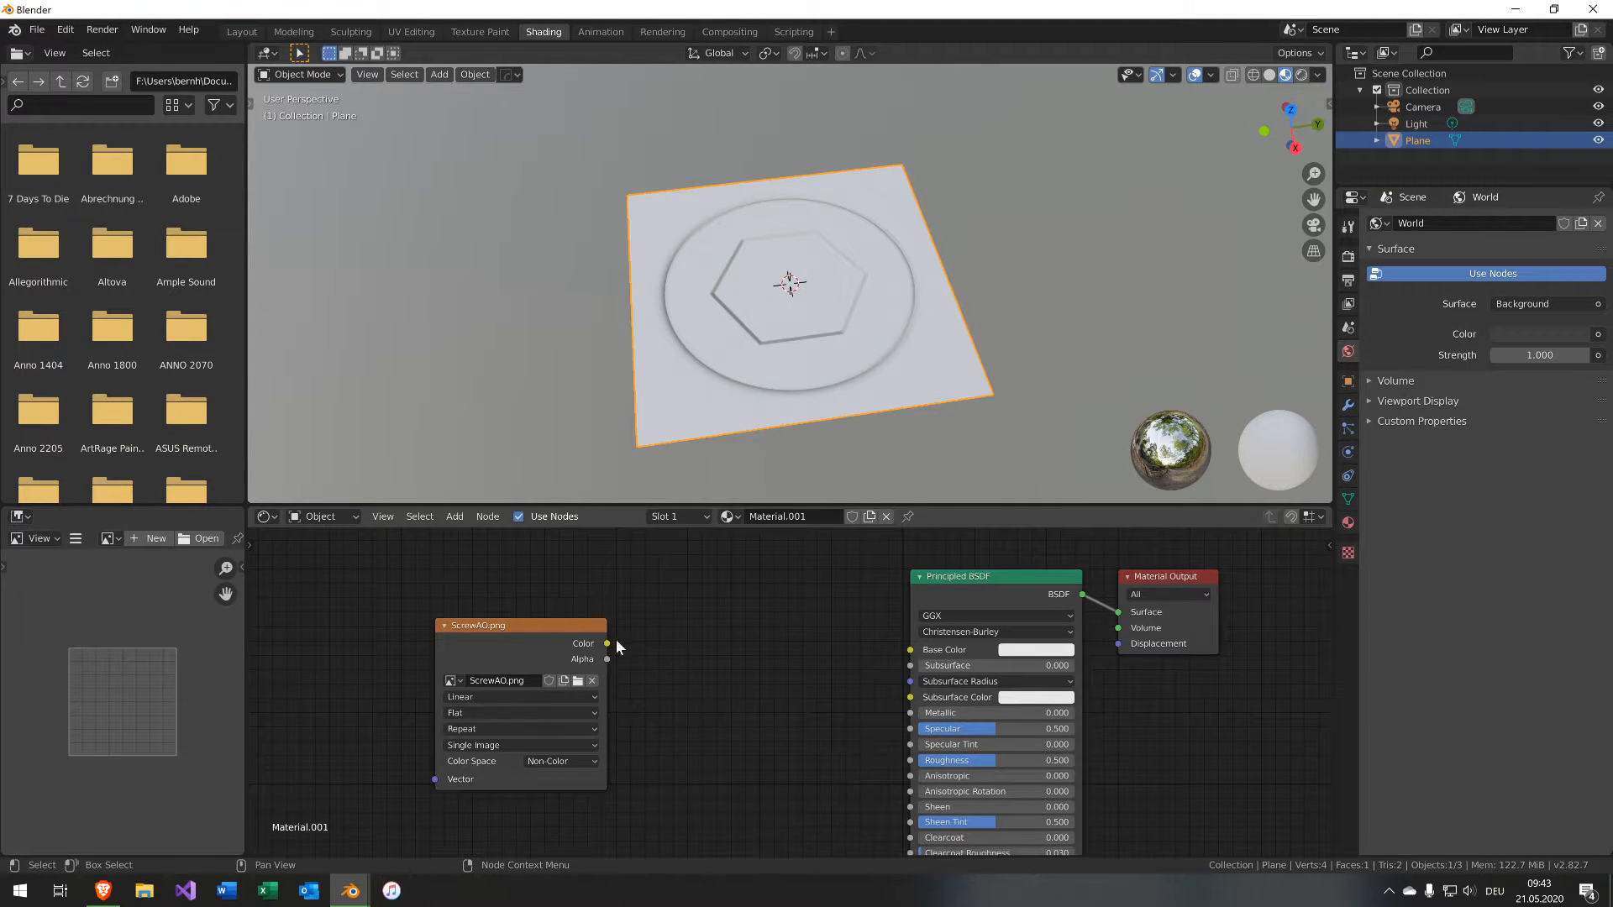
{"action": "left_click_drag", "start_coordinate": [607, 643], "coordinate": [914, 647]}
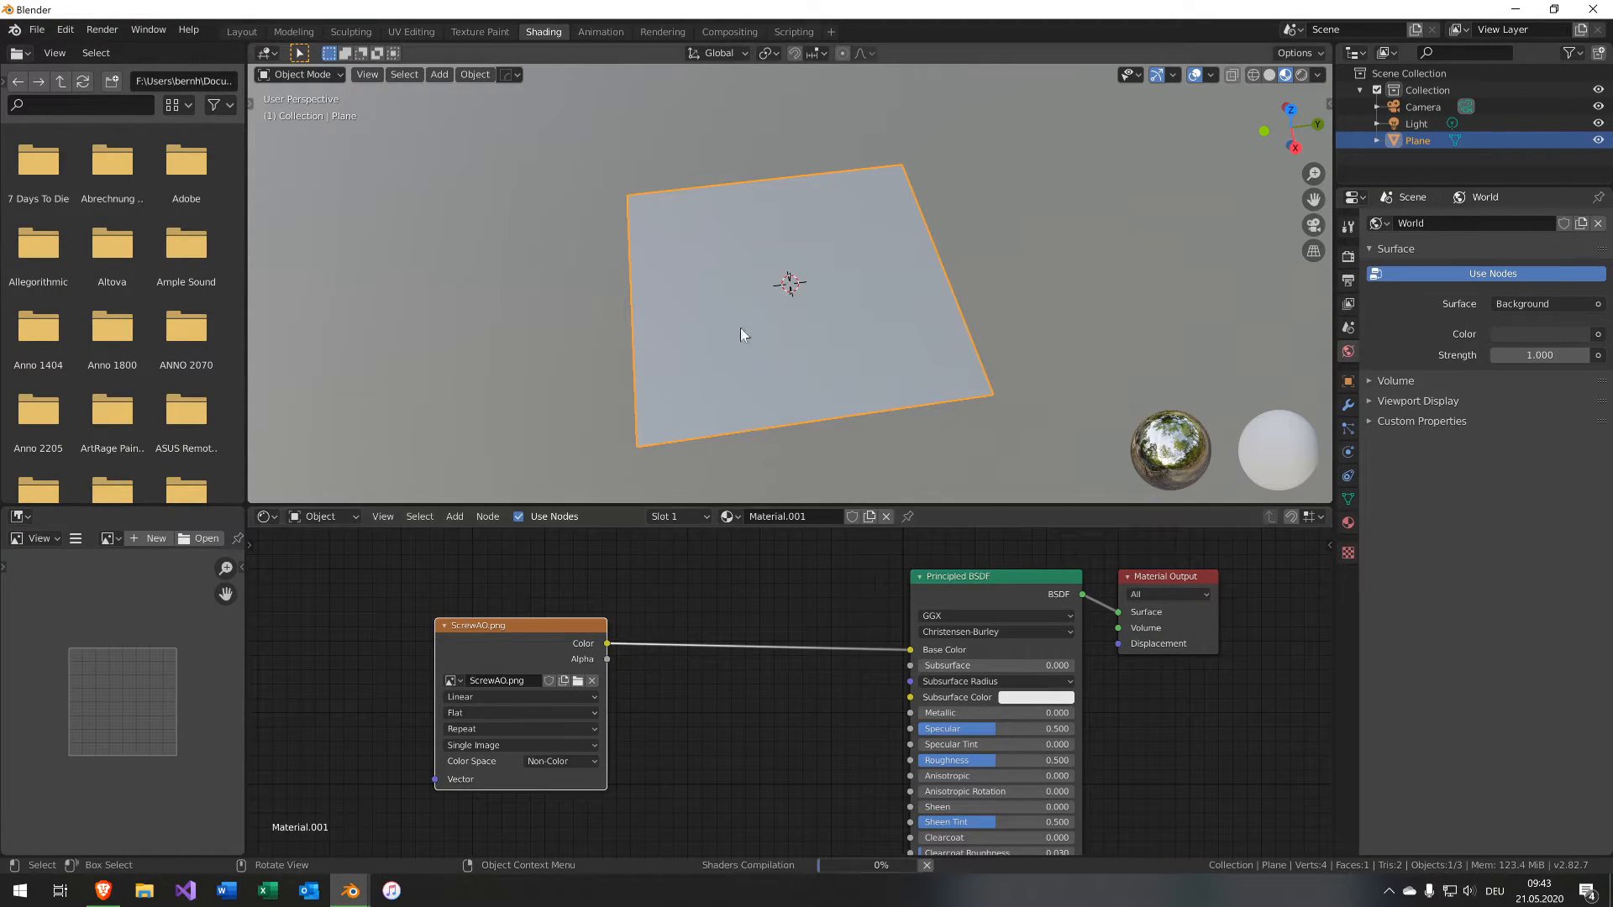
{"action": "left_click_drag", "start_coordinate": [955, 713], "coordinate": [1058, 712]}
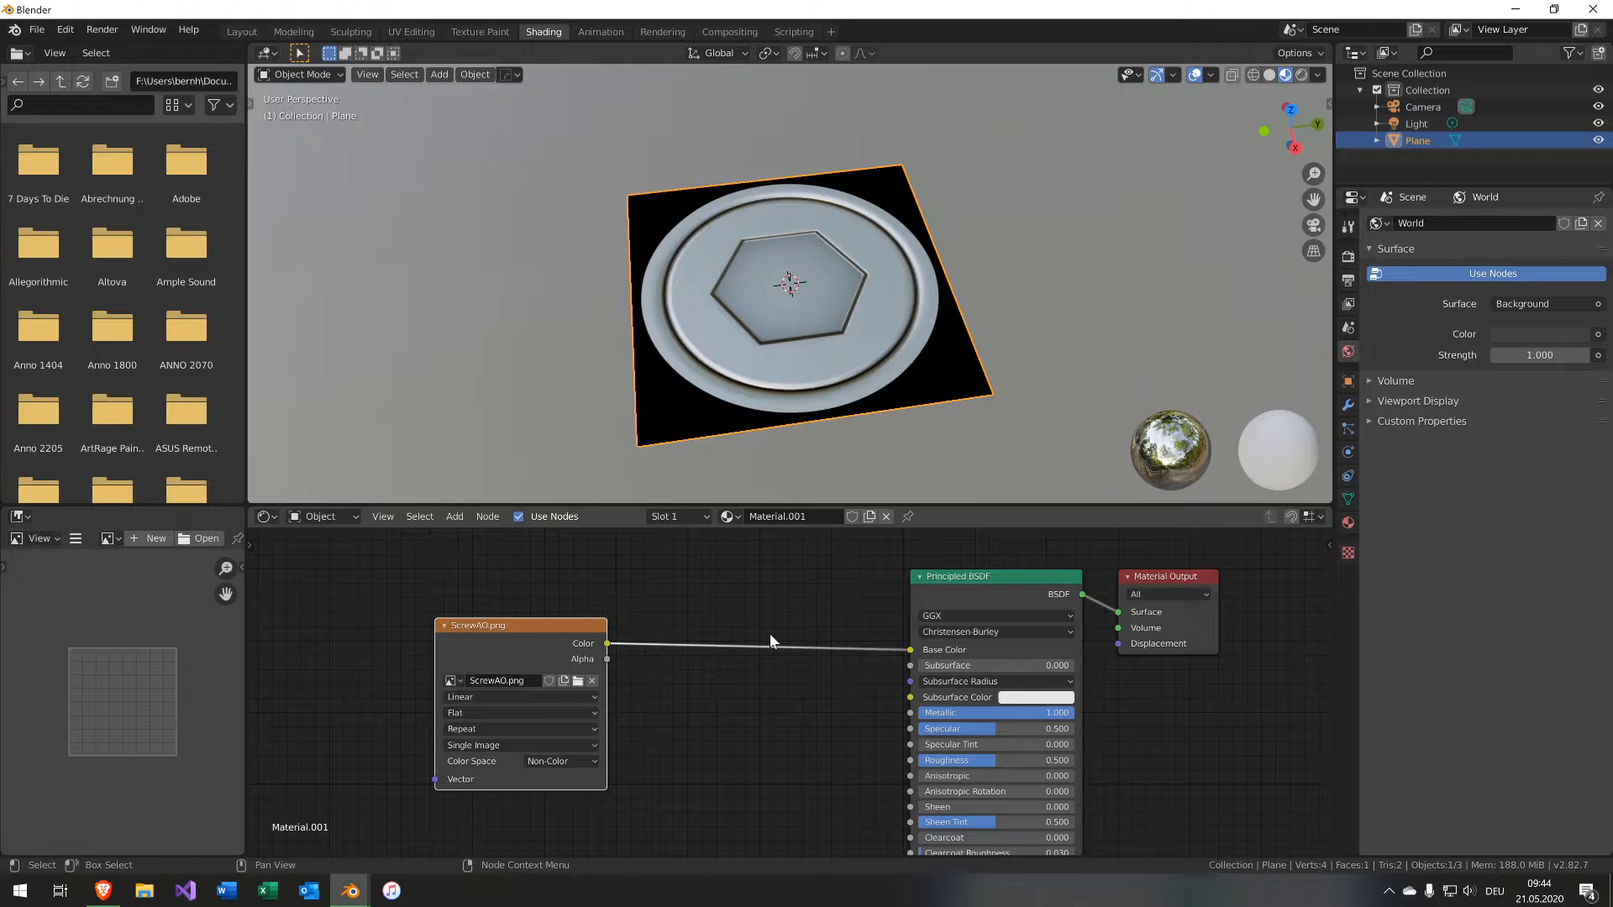
Insert a Mix node on the link between the AO image and Base Color.
{"action": "key", "text": "shift+a"}
{"action": "mouse_move", "coordinate": [768, 638]}
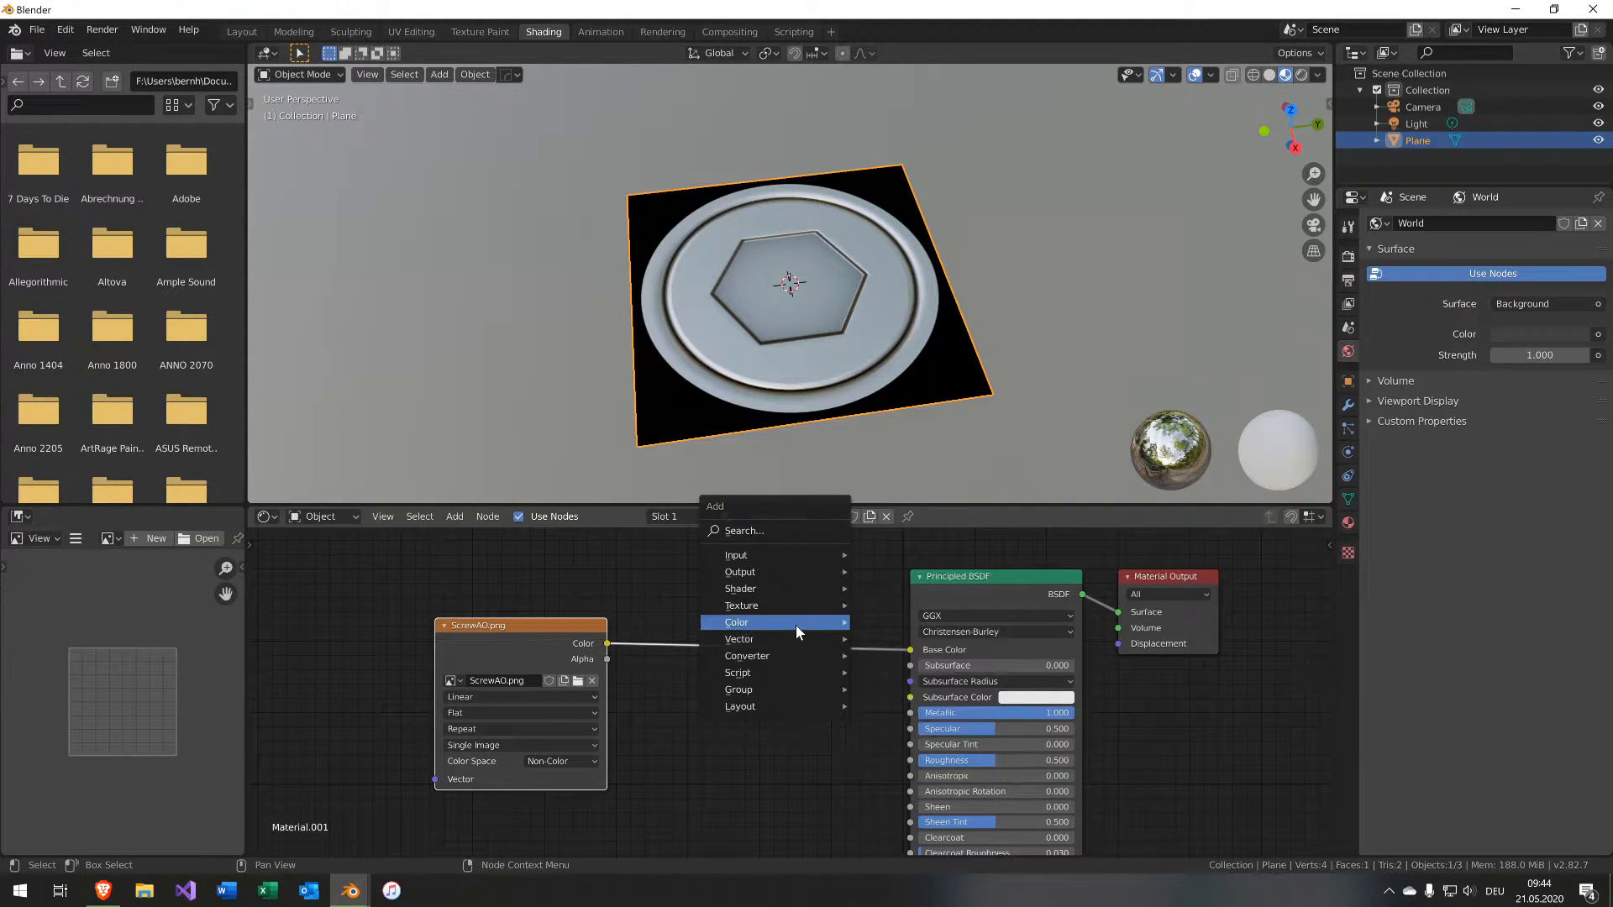
{"action": "left_click", "coordinate": [892, 714]}
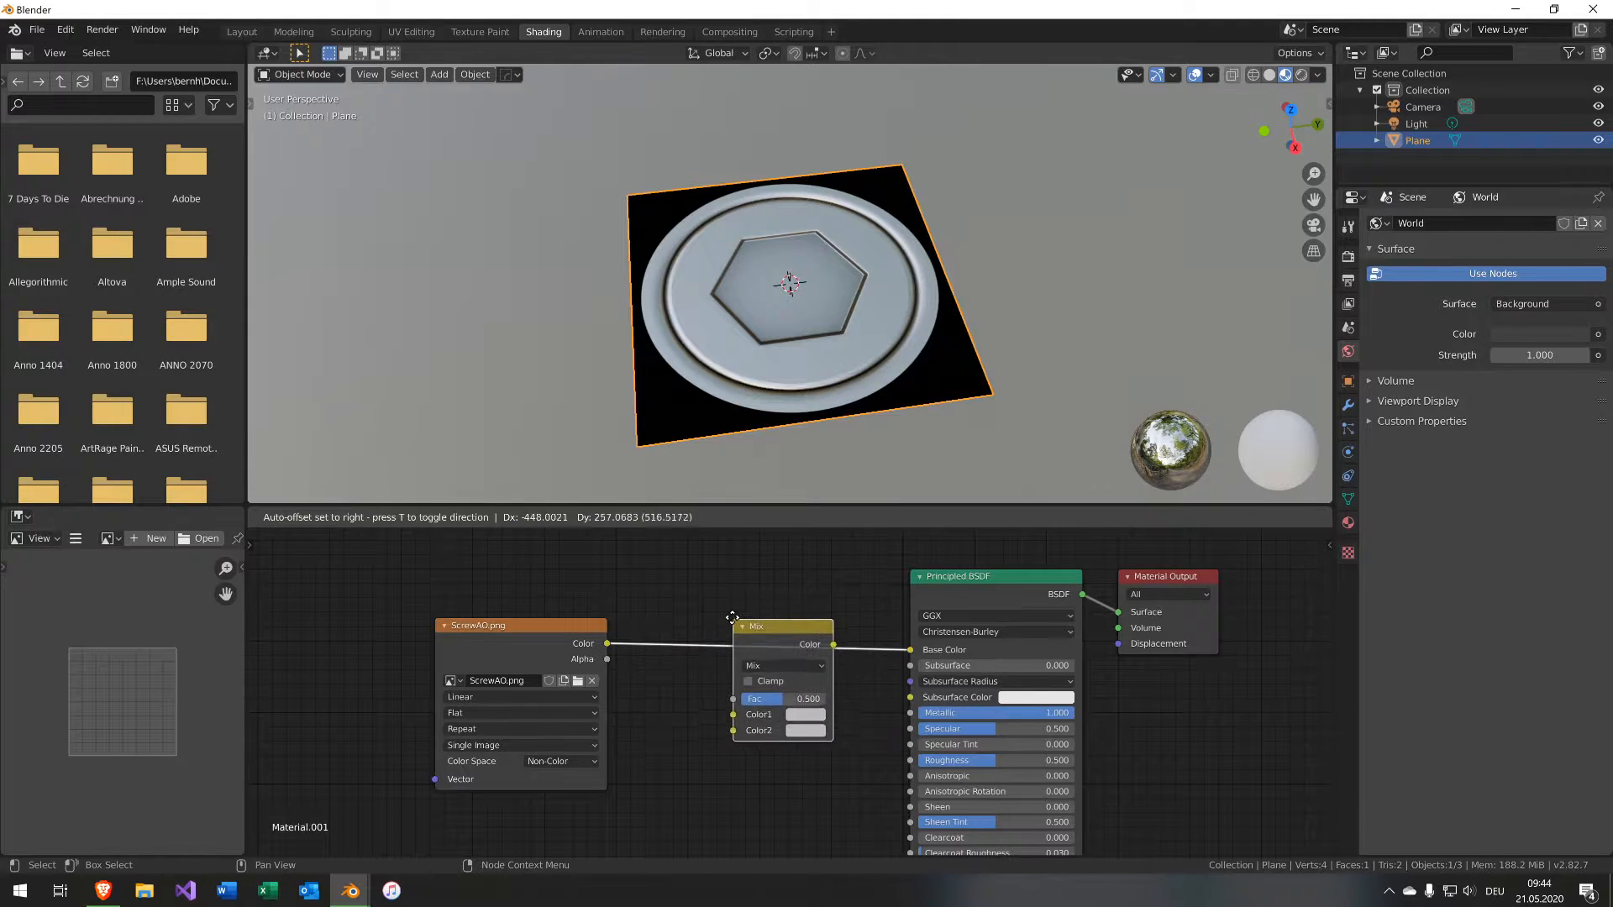
{"action": "left_click", "coordinate": [724, 595]}
Move the AO image link to the Mix node's Color2 input and set its blending mode to Multiply.
{"action": "left_click", "coordinate": [760, 644]}
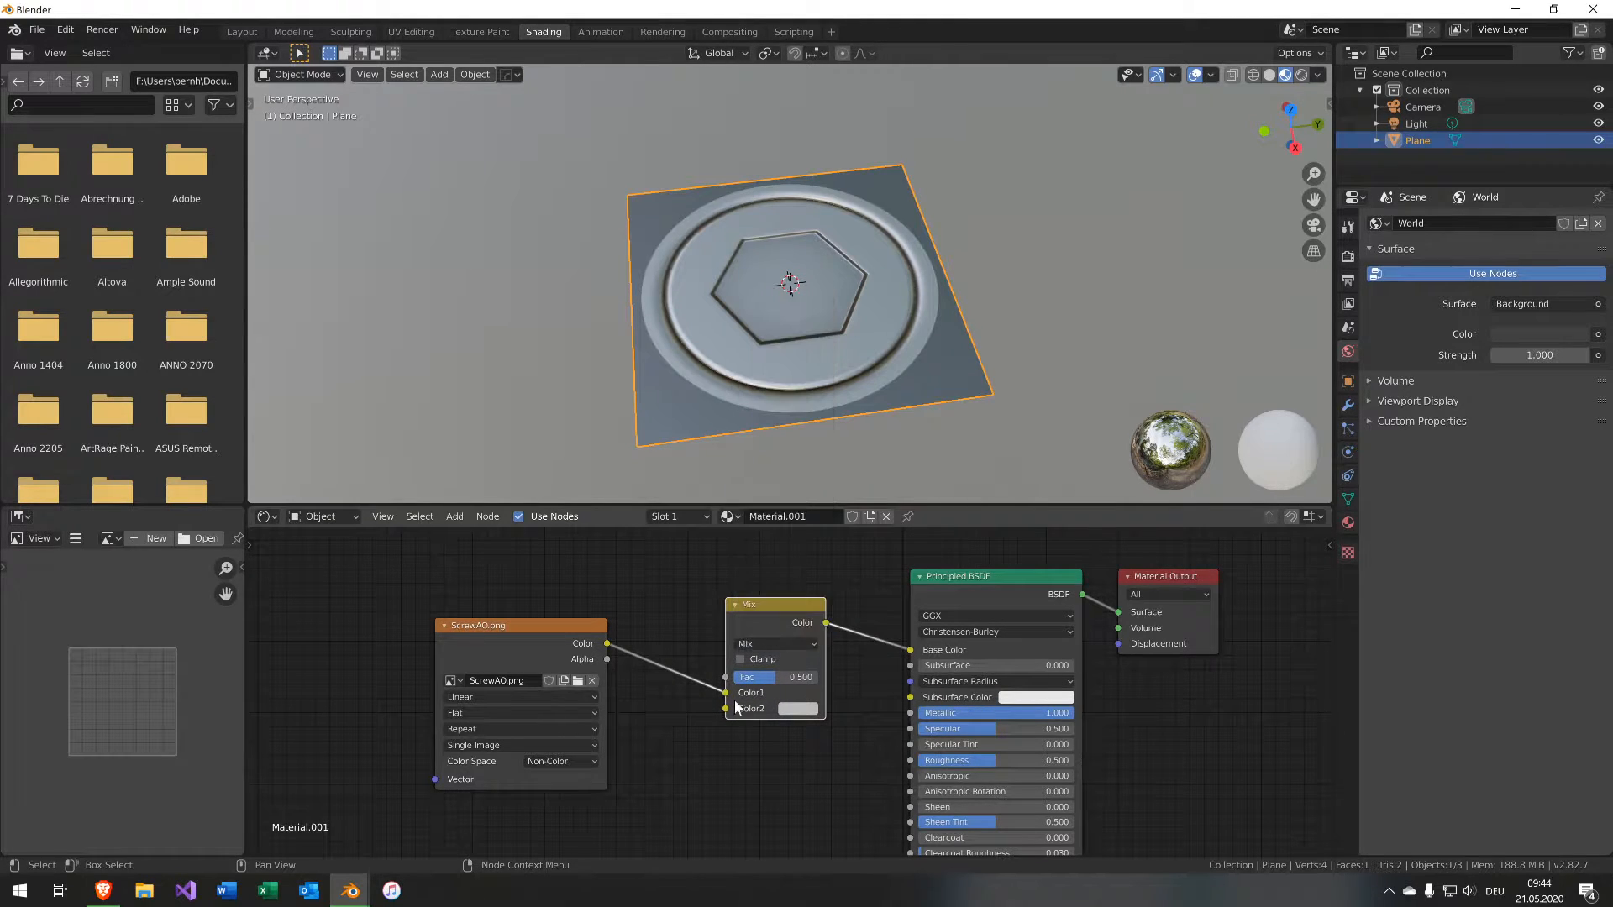
{"action": "left_click_drag", "start_coordinate": [726, 693], "coordinate": [727, 709]}
{"action": "left_click", "coordinate": [768, 644]}
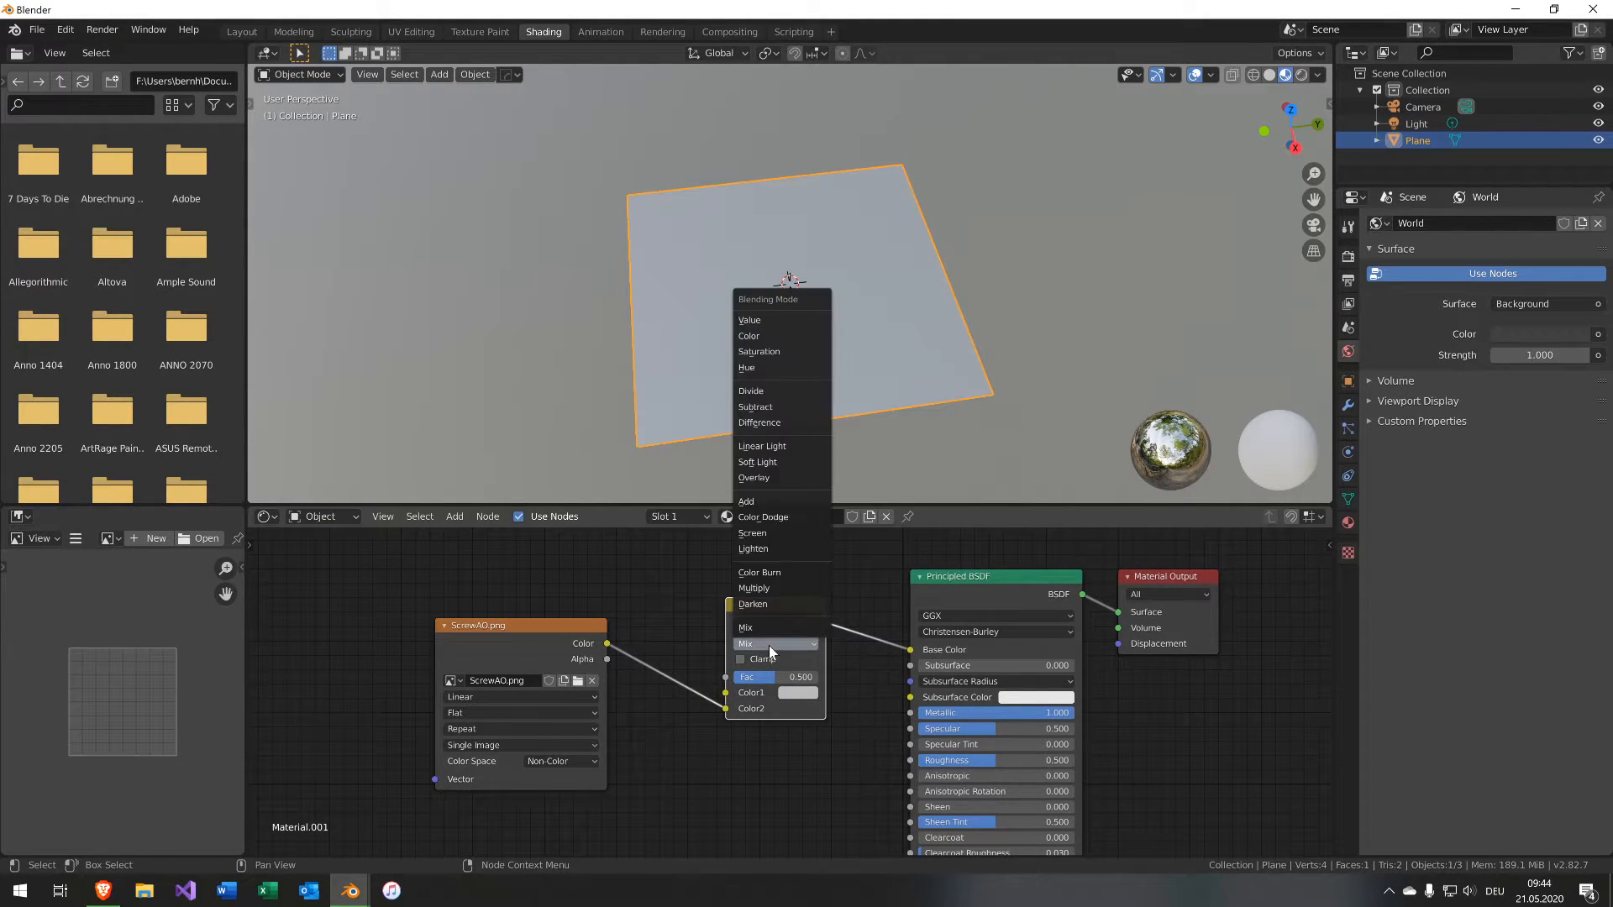
{"action": "left_click", "coordinate": [786, 587]}
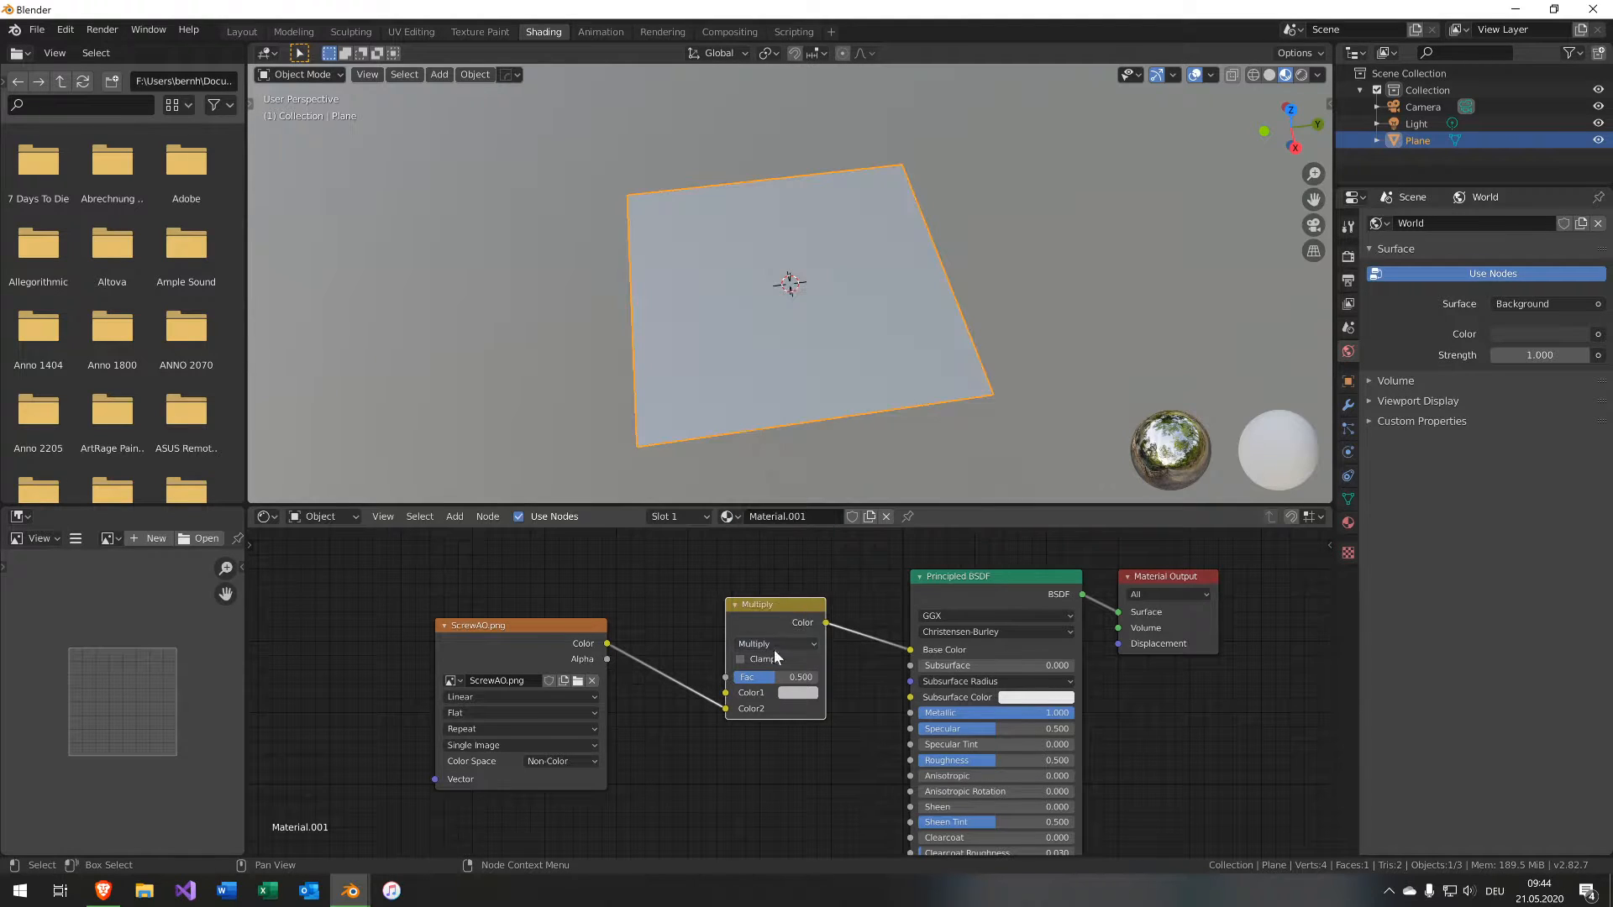
Set the Multiply node's Fac to 1 and its Color1 to a pale blue-grey (H 0.612, S 0.133, V 0.647).
{"action": "left_click_drag", "start_coordinate": [774, 680], "coordinate": [819, 680]}
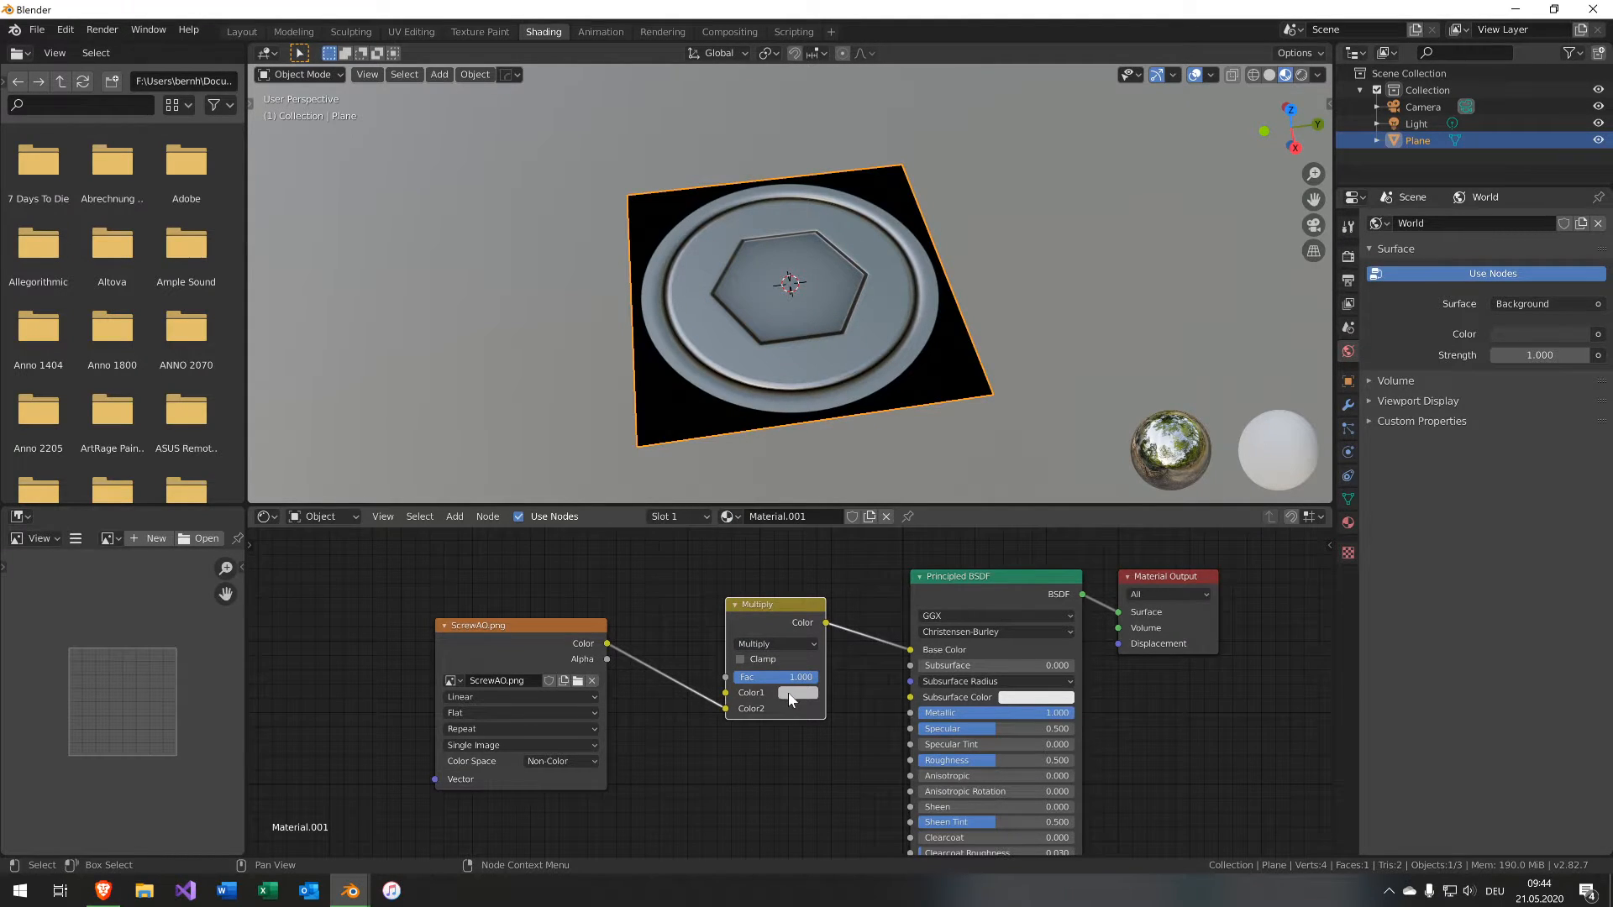
{"action": "left_click", "coordinate": [793, 693]}
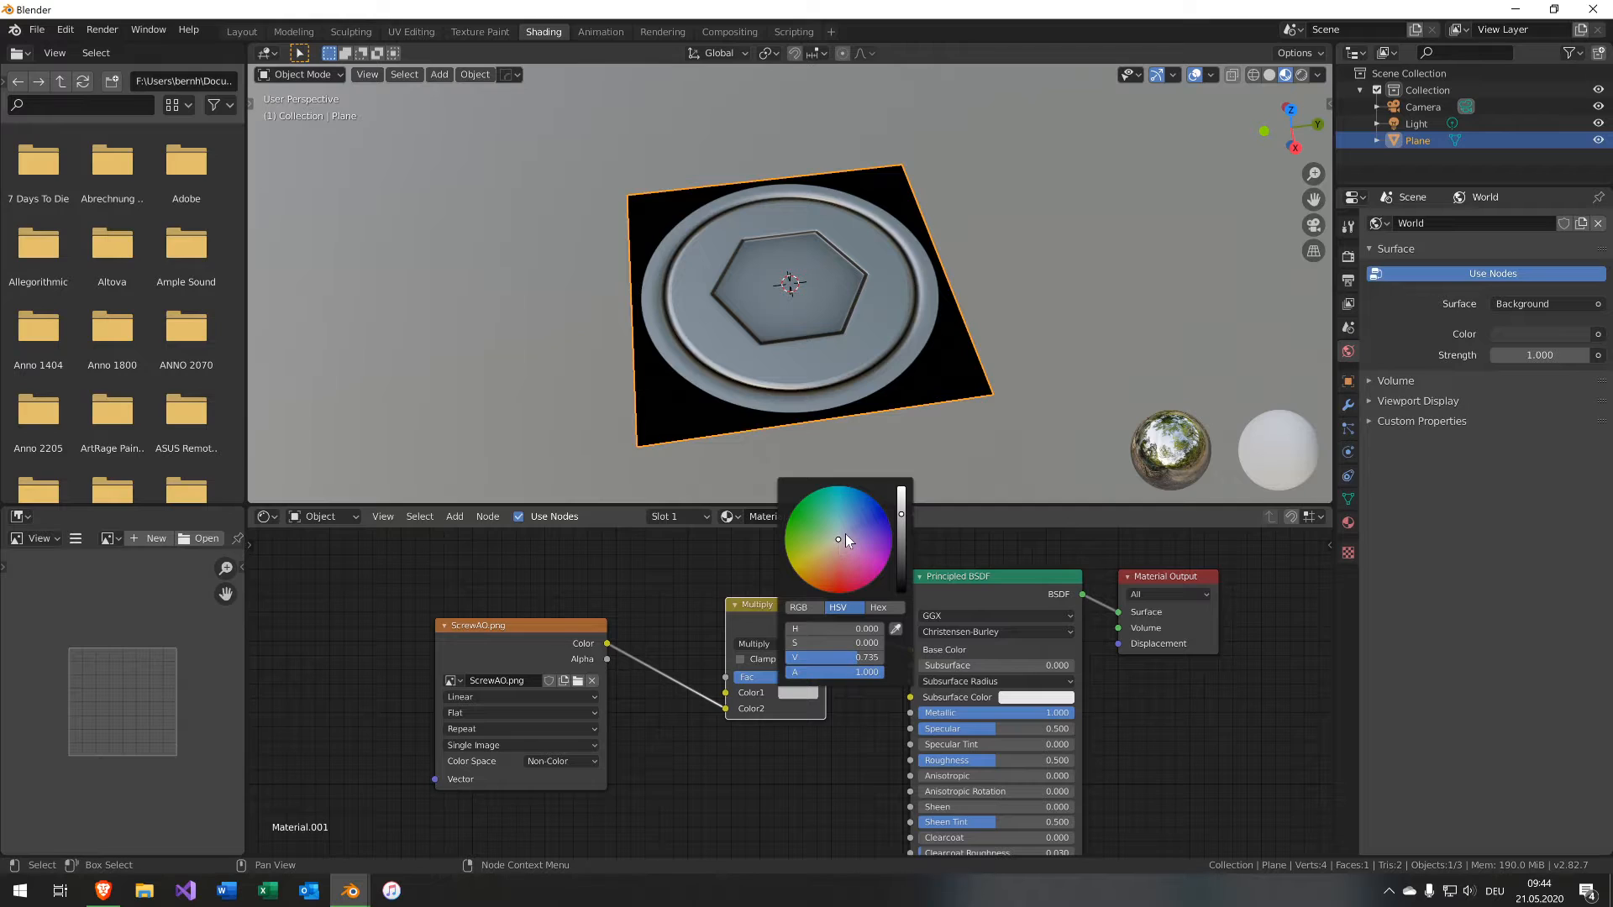
{"action": "left_click", "coordinate": [900, 539]}
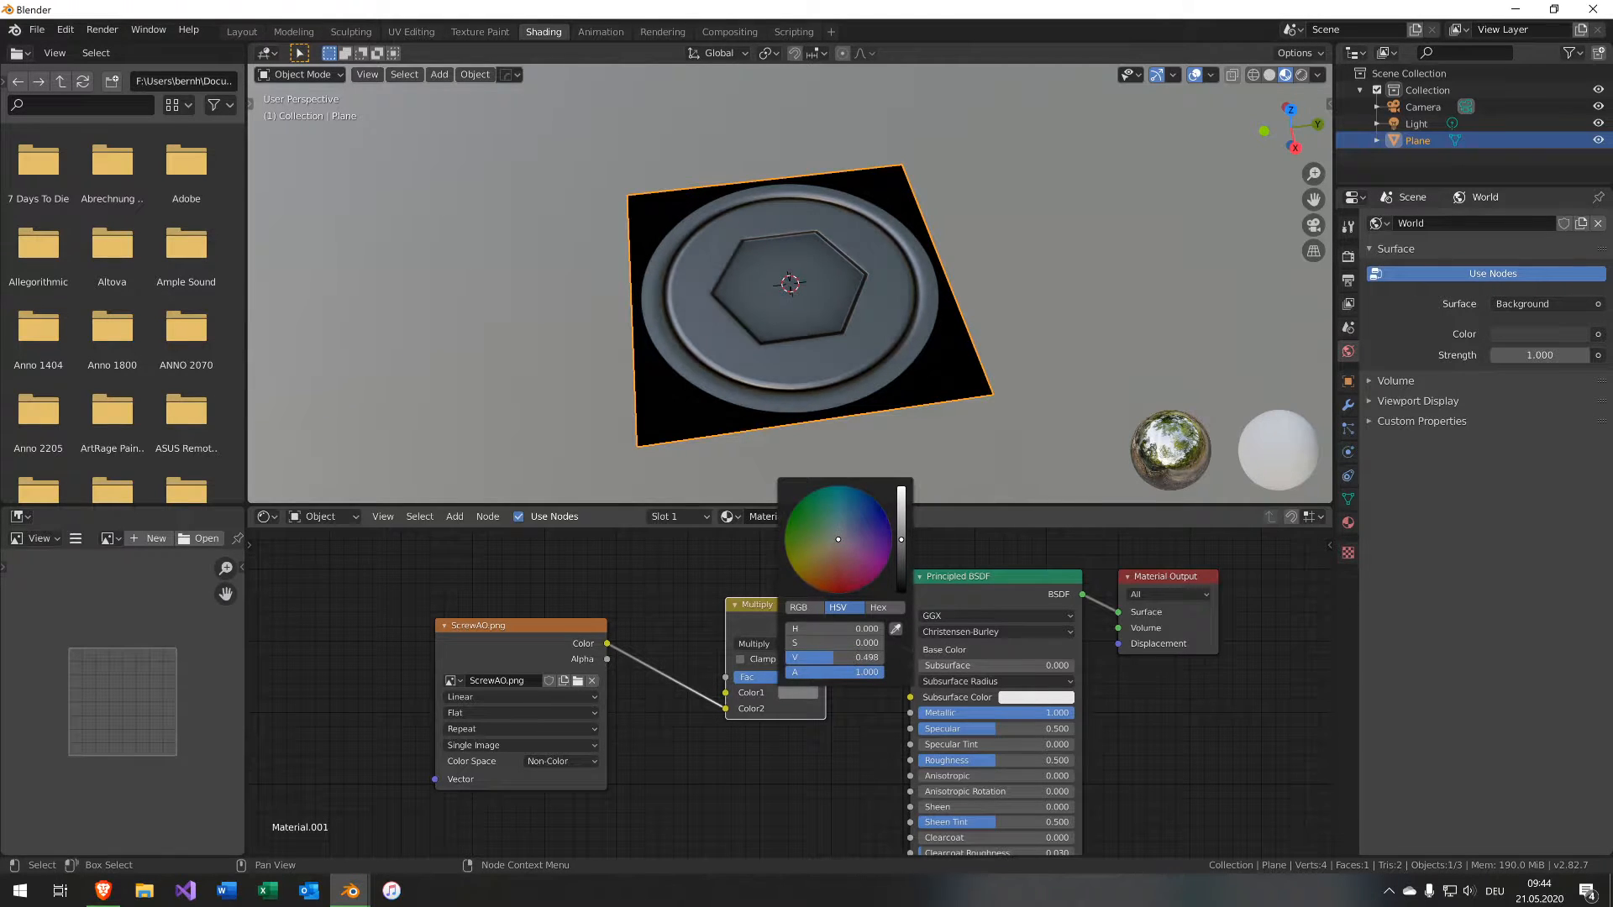
{"action": "left_click_drag", "start_coordinate": [900, 539], "coordinate": [901, 551]}
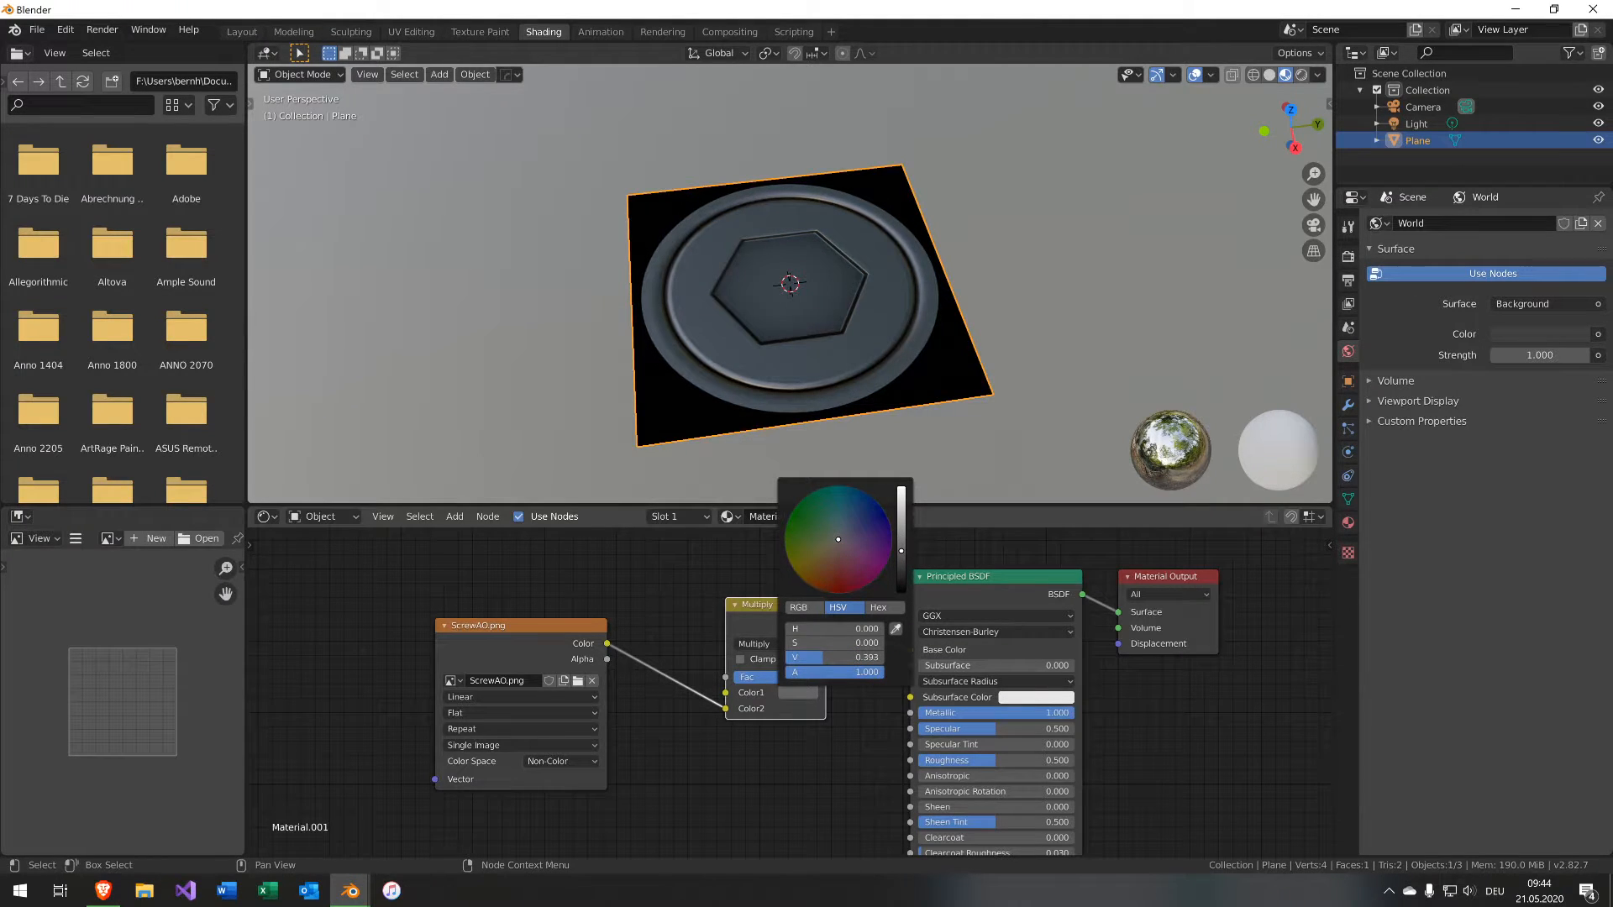
{"action": "left_click", "coordinate": [844, 534]}
{"action": "left_click_drag", "start_coordinate": [897, 554], "coordinate": [900, 523]}
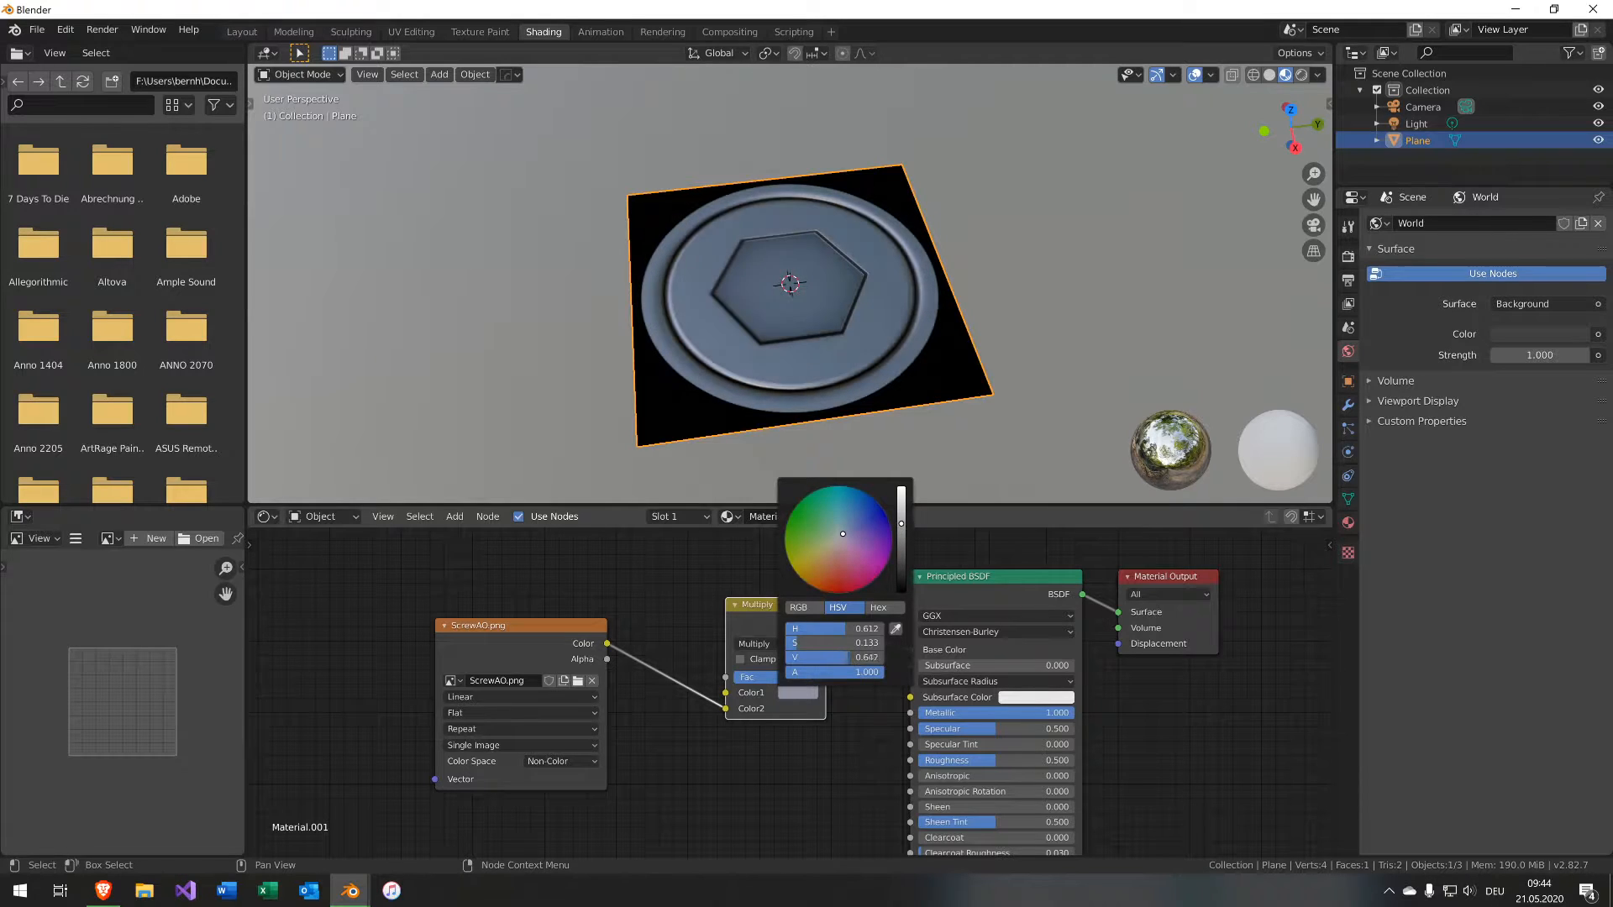
{"action": "middle_click_drag", "start_coordinate": [965, 207], "coordinate": [894, 373]}
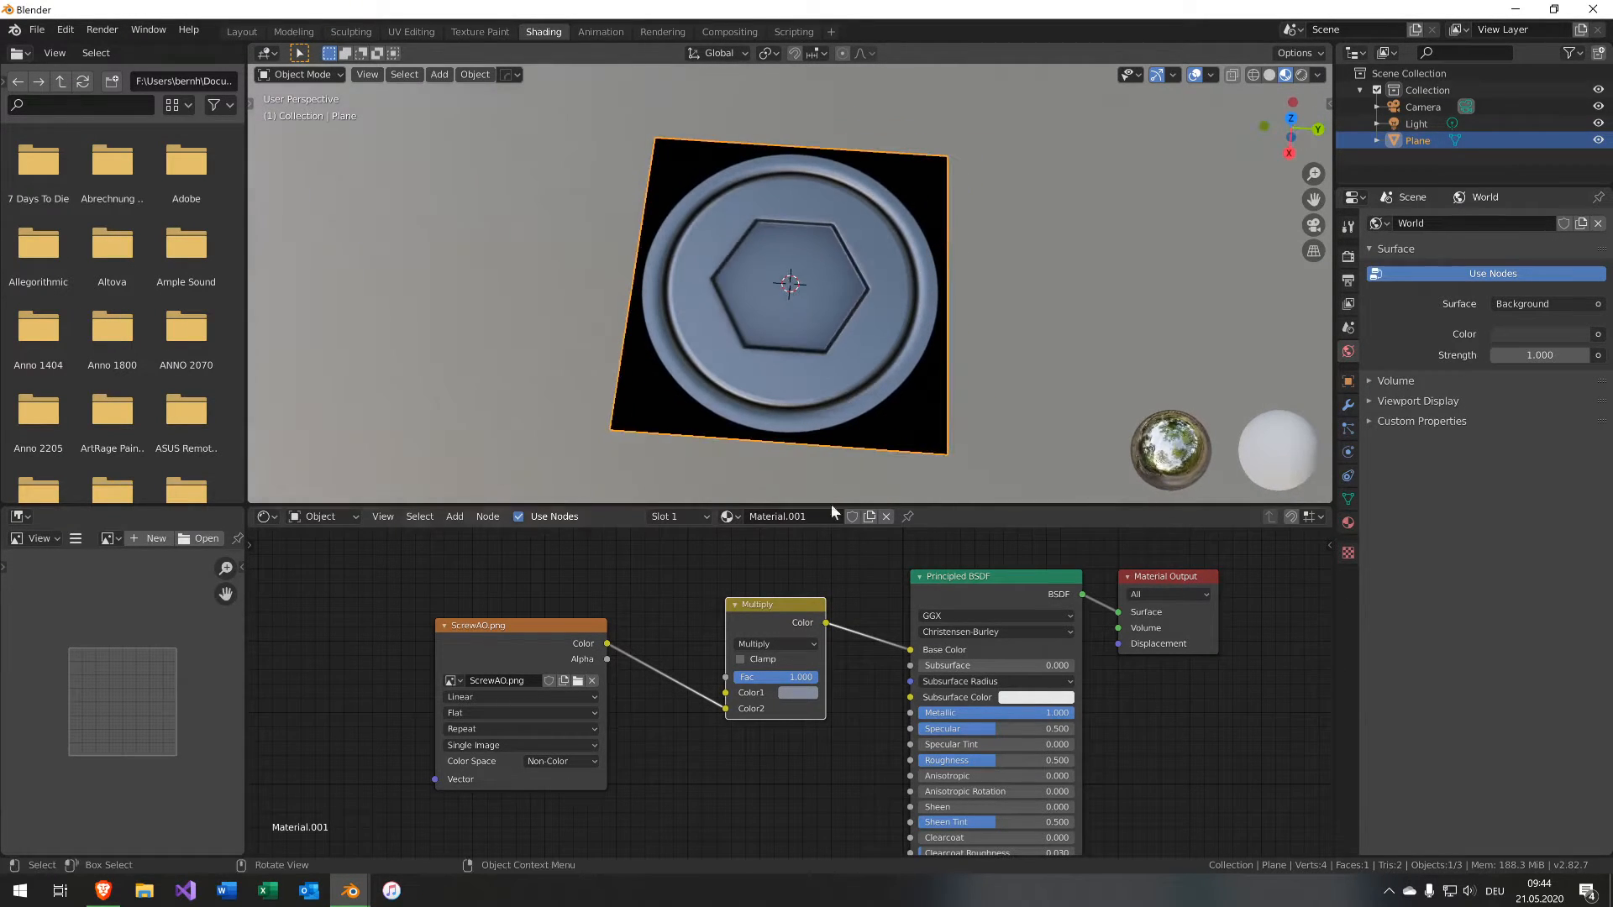
Move the ScrewAO image node and rename the material to ScrewMat.
{"action": "middle_click_drag", "start_coordinate": [846, 767], "coordinate": [783, 728]}
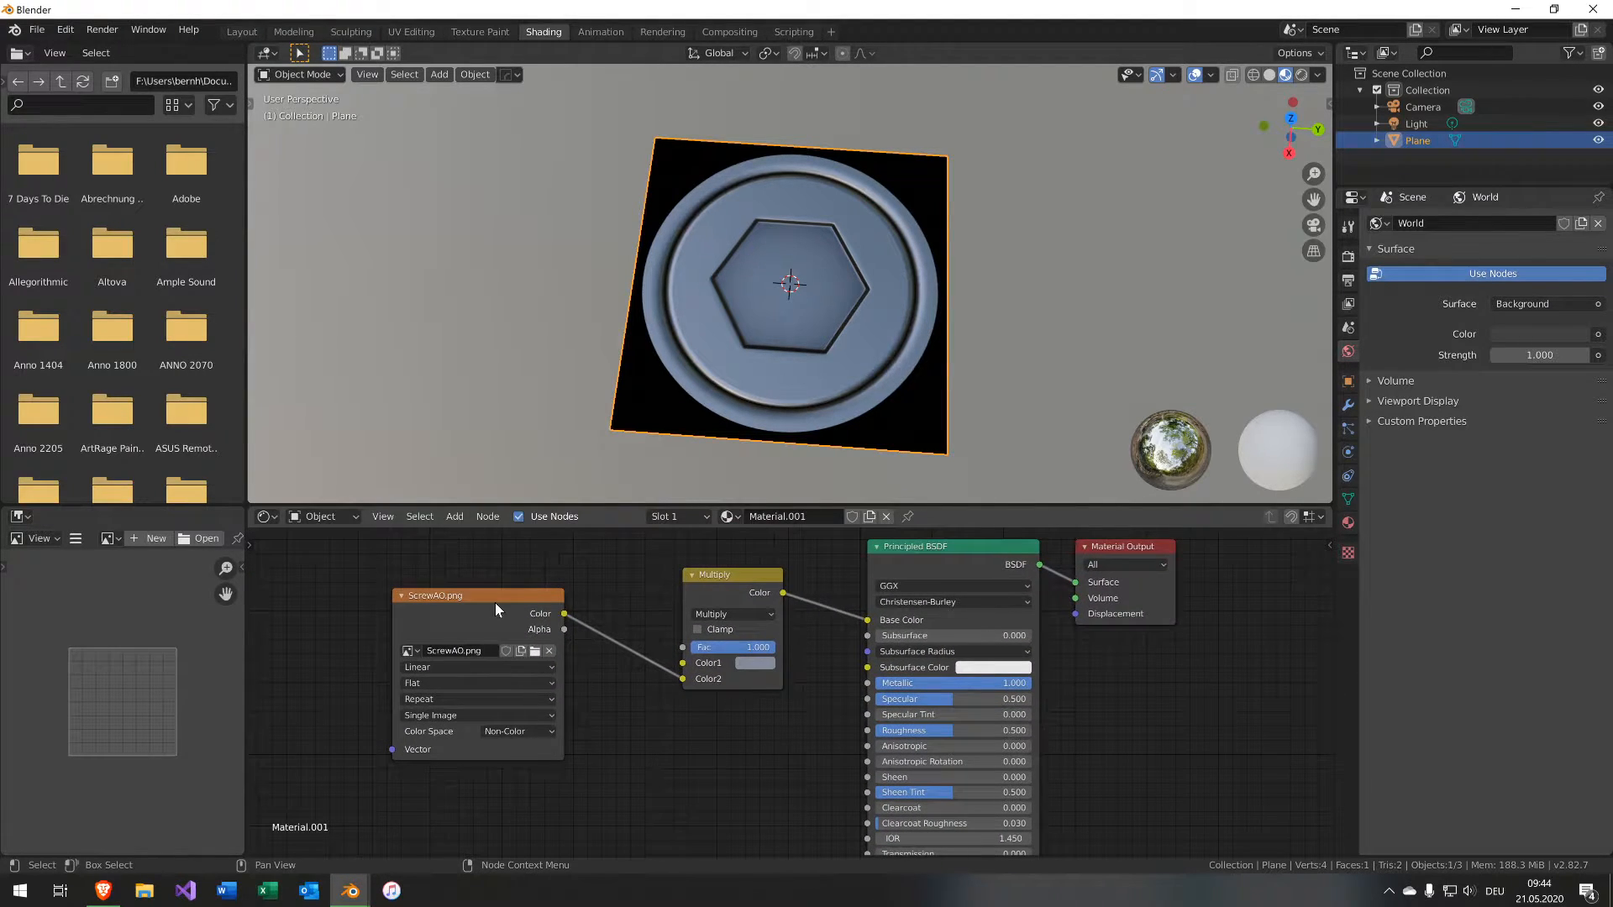
{"action": "left_click_drag", "start_coordinate": [495, 603], "coordinate": [565, 594]}
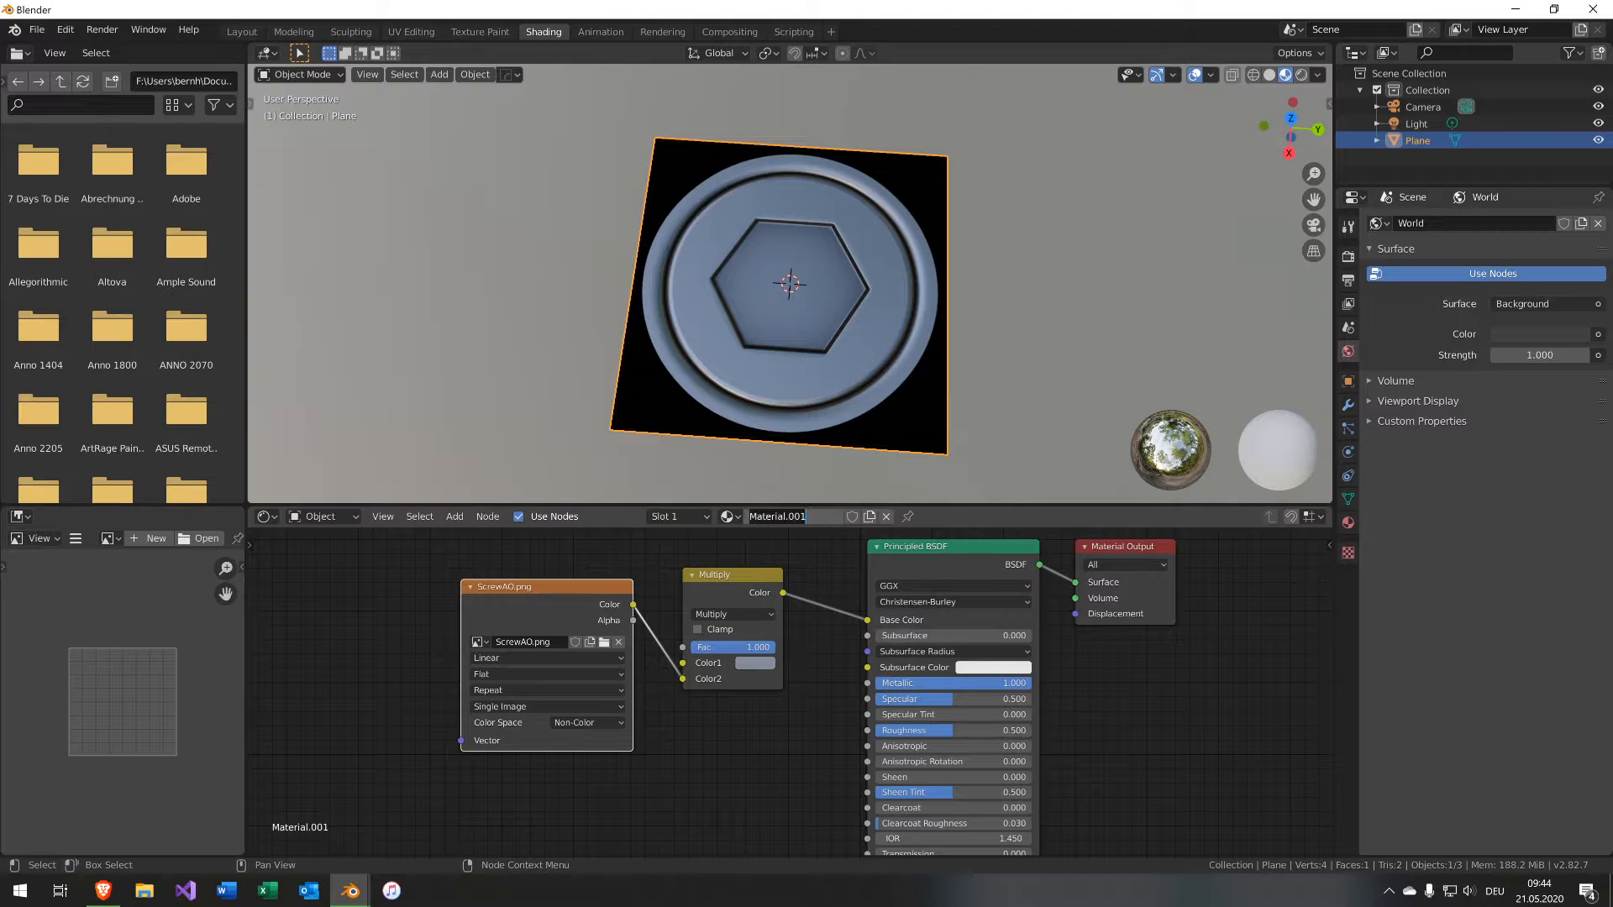
{"action": "type", "text": "ScrewMat"}
{"action": "key", "text": "Return"}
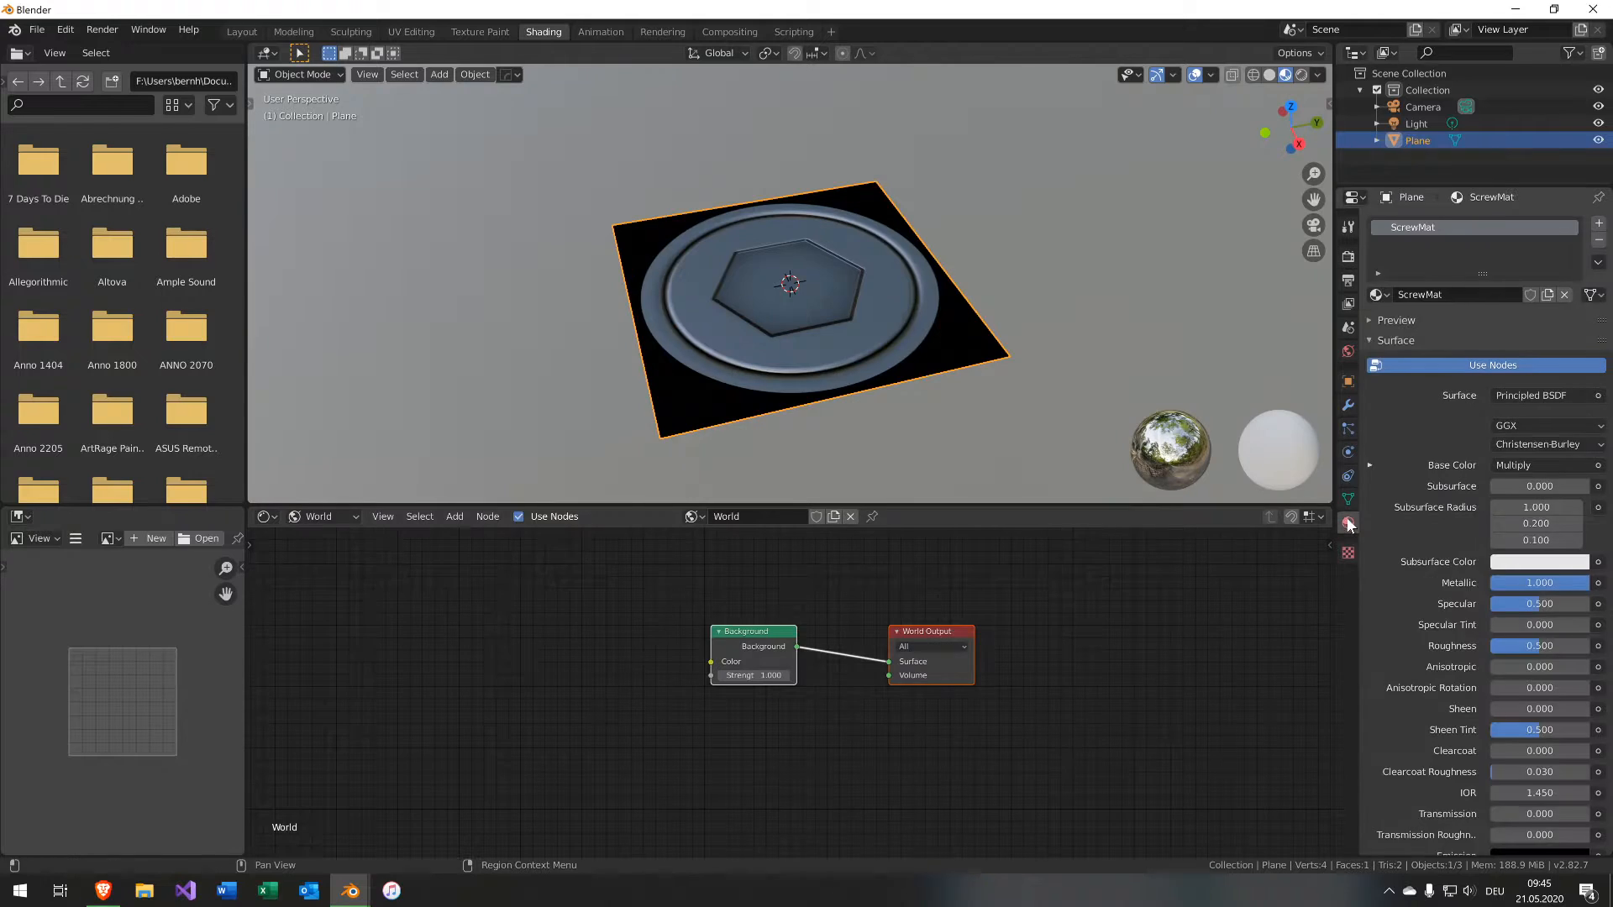
Set the material's Blend Mode to Alpha Blend.
{"action": "scroll", "coordinate": [1448, 713], "scroll_direction": "down", "scroll_amount": 8}
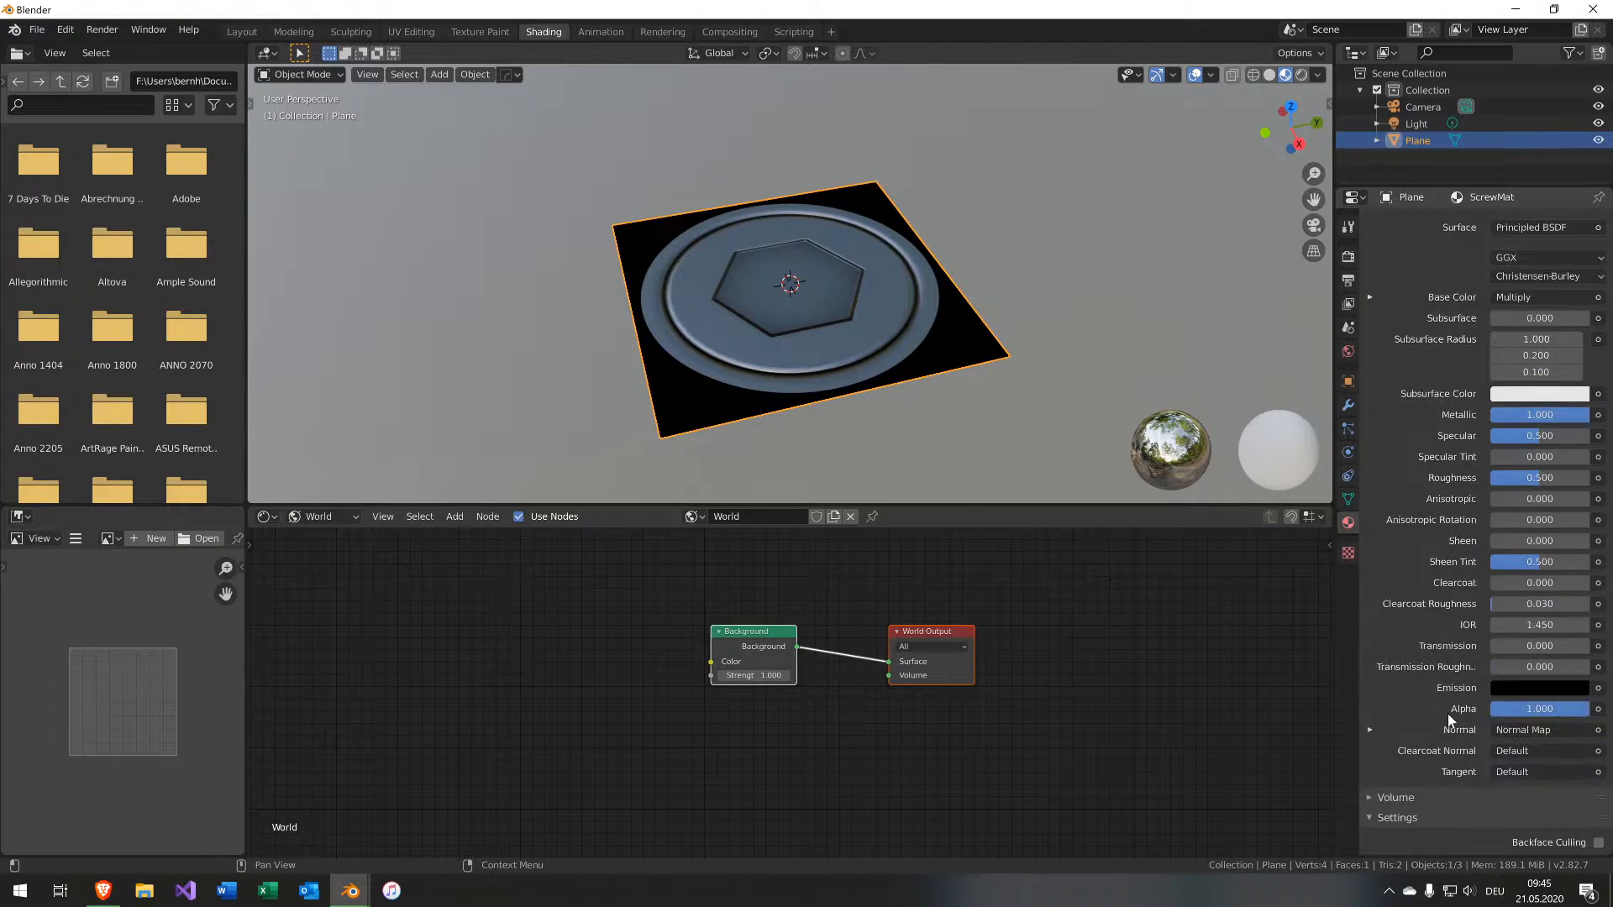
{"action": "left_click", "coordinate": [1549, 697]}
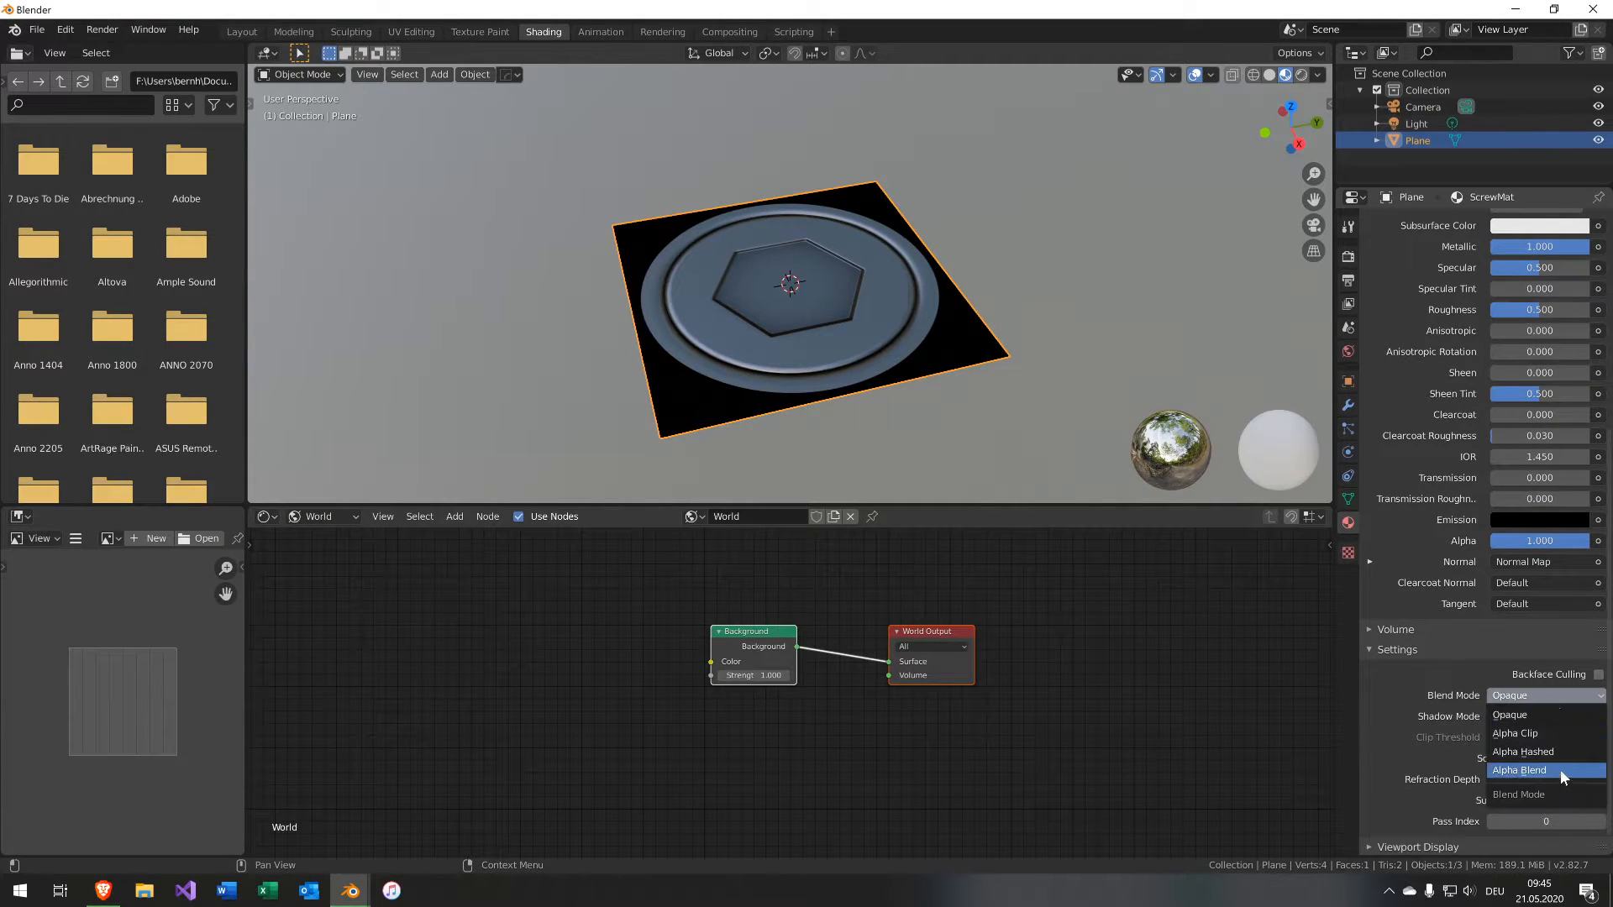
{"action": "left_click", "coordinate": [1560, 771]}
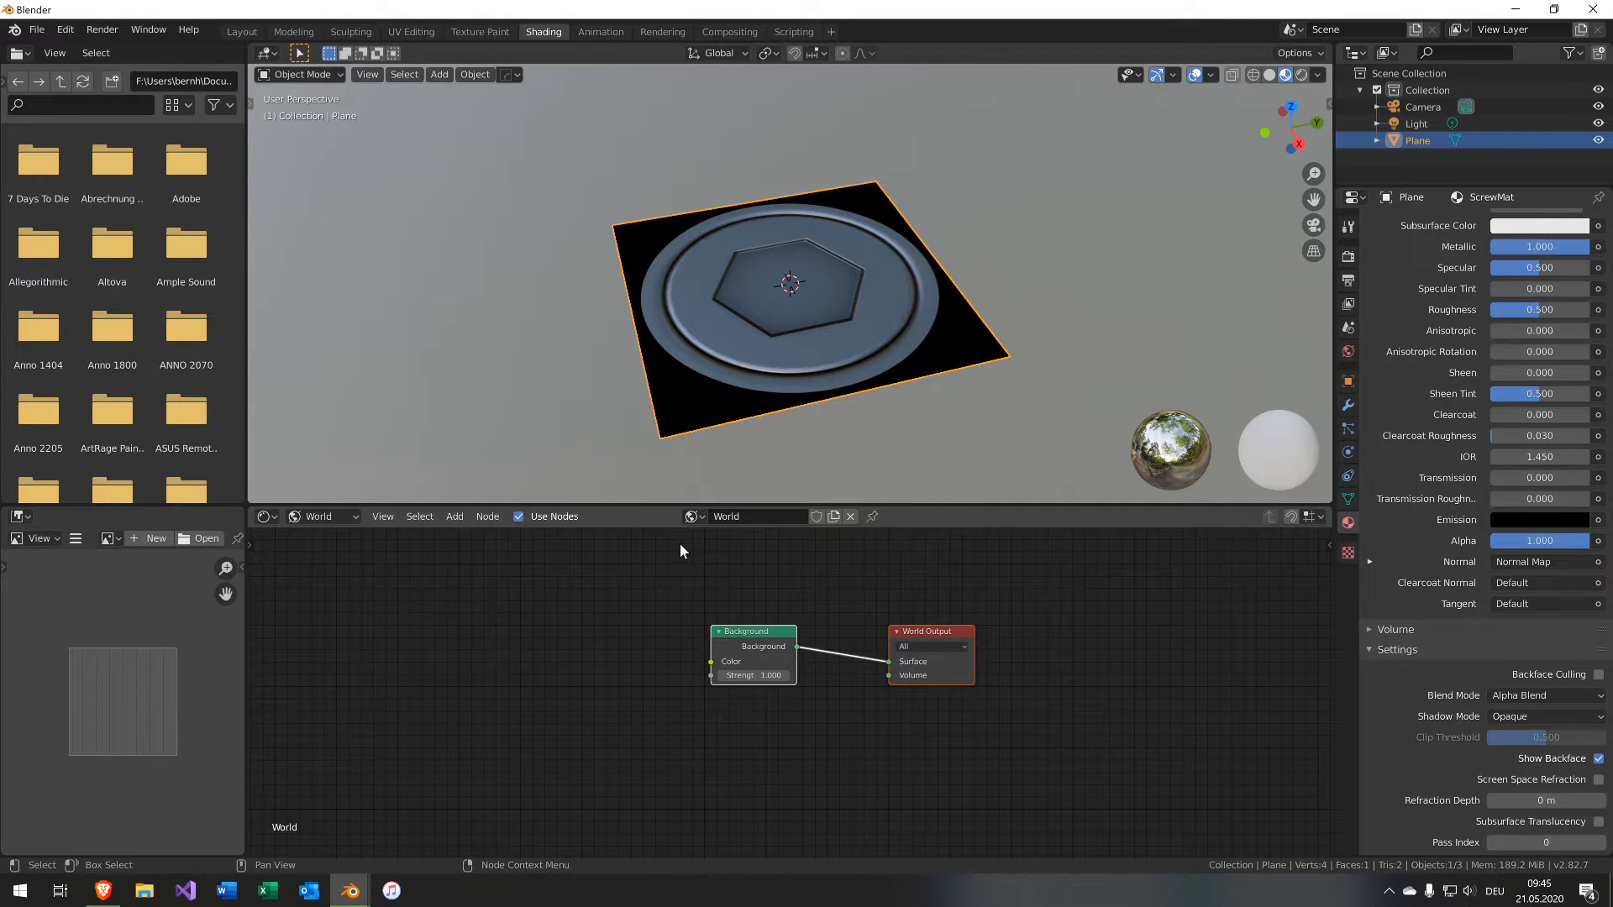
Switch the node editor from the World nodes back to the object's material nodes.
{"action": "middle_click_drag", "start_coordinate": [796, 408], "coordinate": [758, 437]}
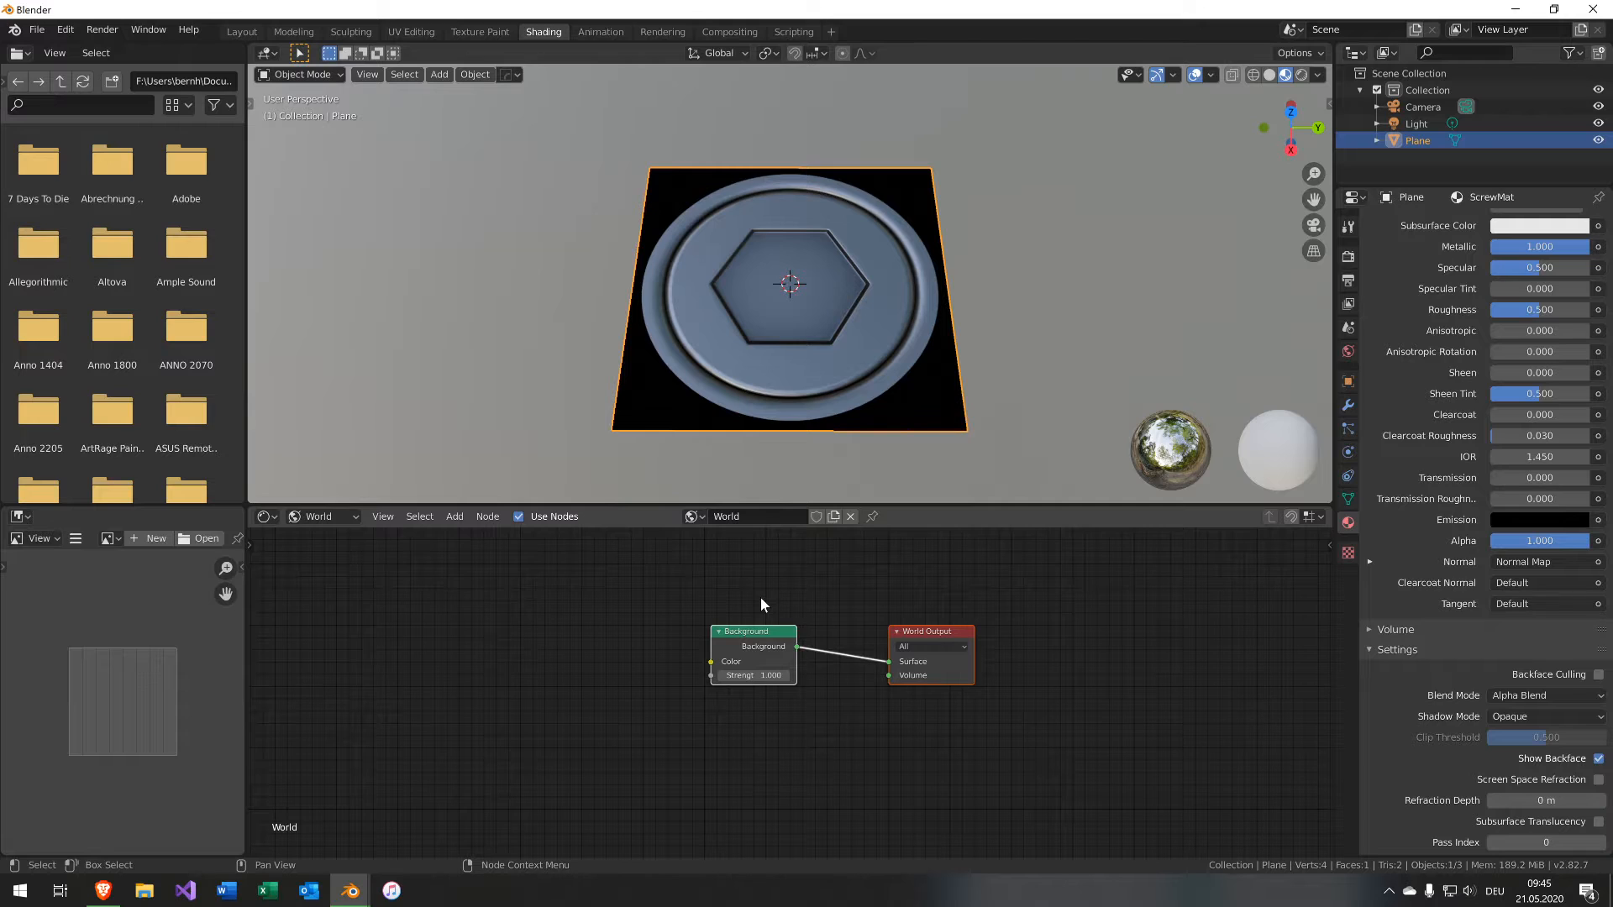
{"action": "left_click", "coordinate": [318, 516]}
{"action": "left_click", "coordinate": [334, 534]}
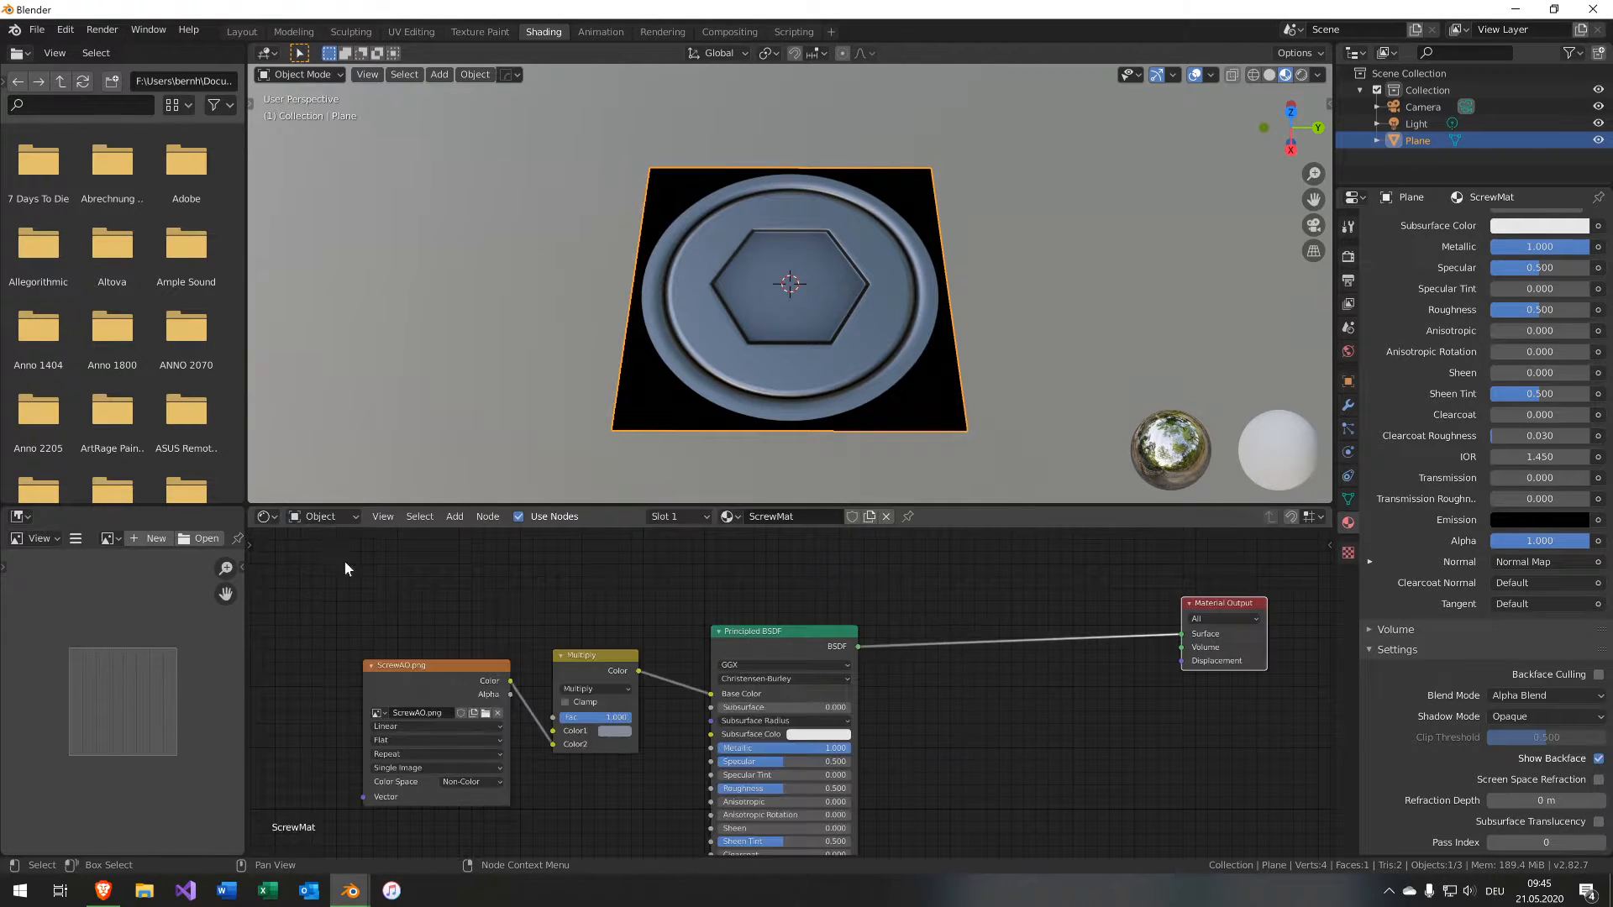
Add a Mix Shader node onto the link between the Principled BSDF and the Material Output.
{"action": "middle_click_drag", "start_coordinate": [931, 703], "coordinate": [920, 537]}
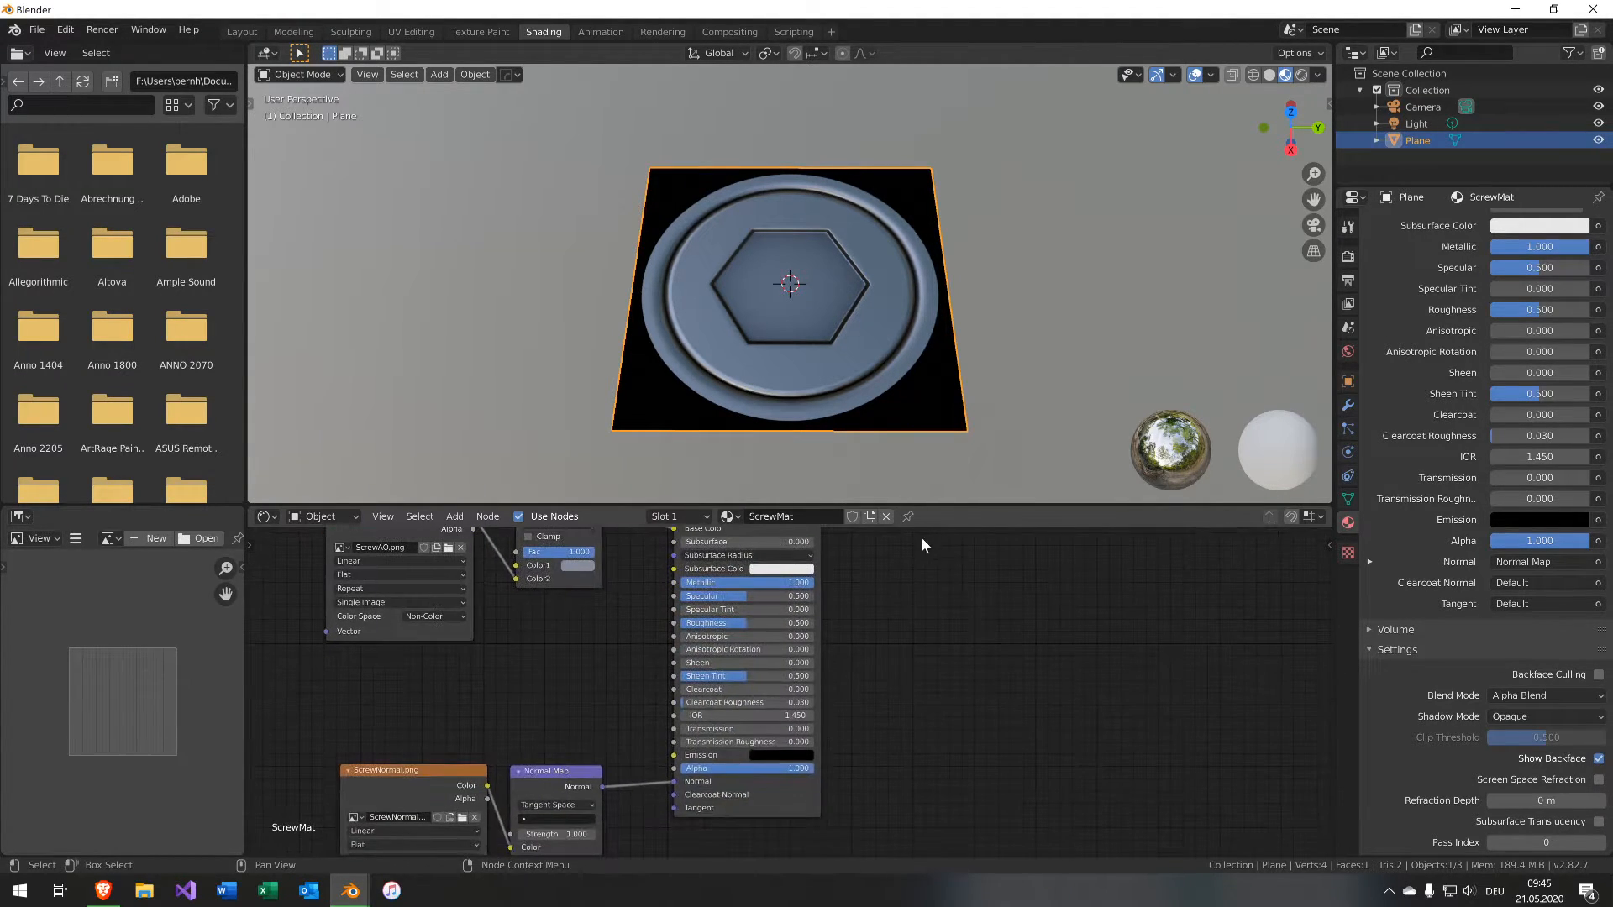
{"action": "scroll", "coordinate": [833, 389], "scroll_direction": "up", "scroll_amount": 1}
{"action": "middle_click_drag", "start_coordinate": [956, 689], "coordinate": [1076, 895]}
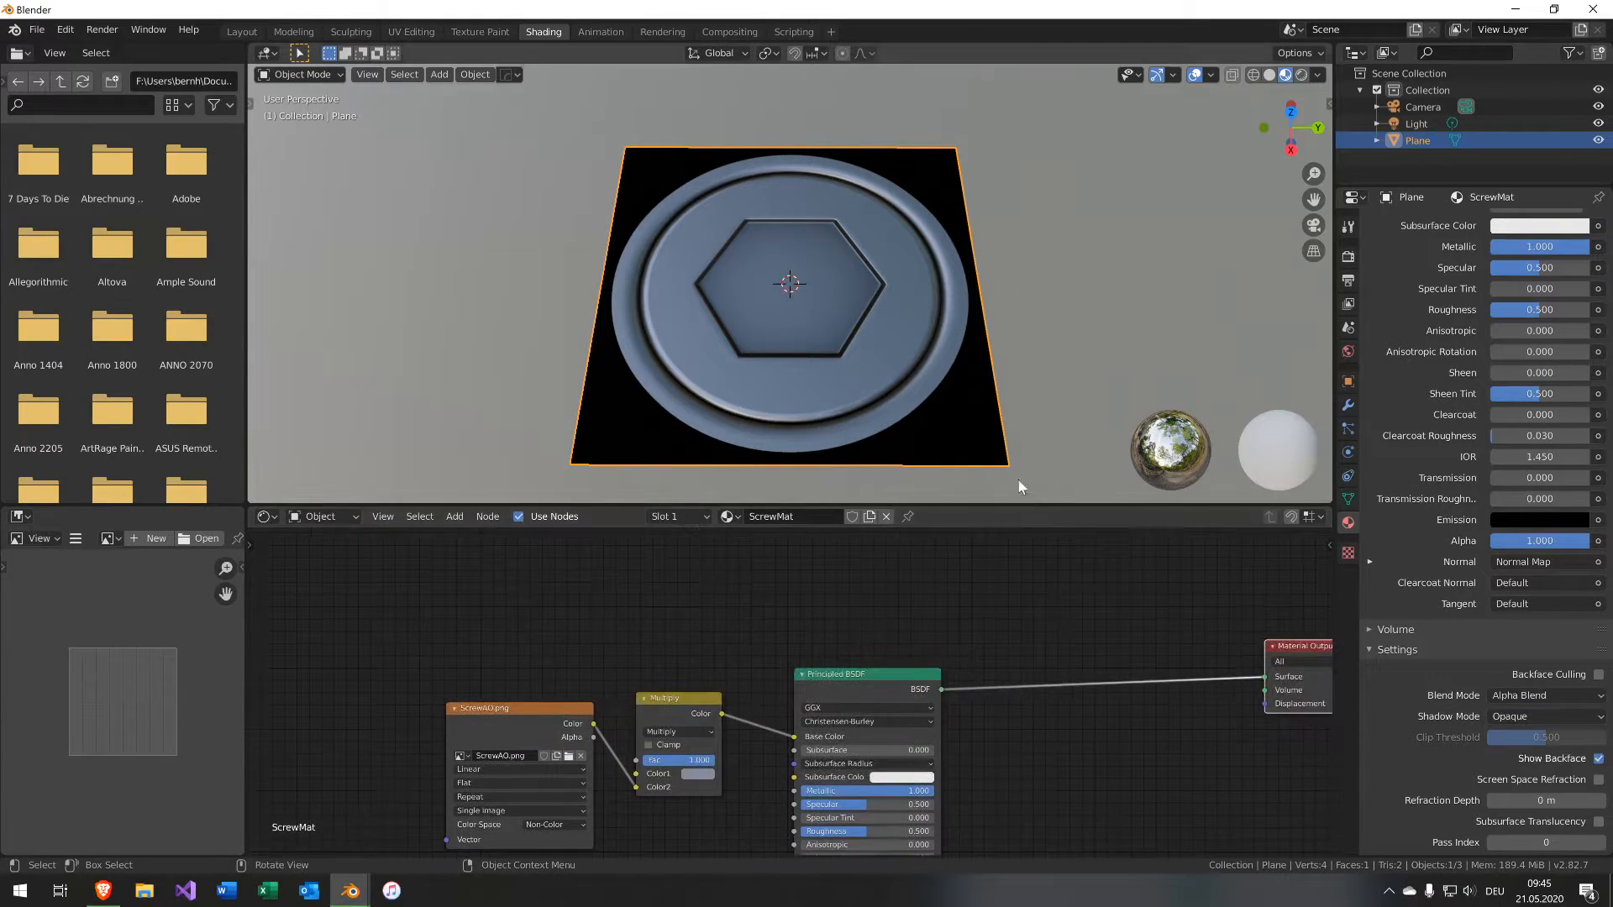
{"action": "key", "text": "shift+a"}
{"action": "mouse_move", "coordinate": [1086, 650]}
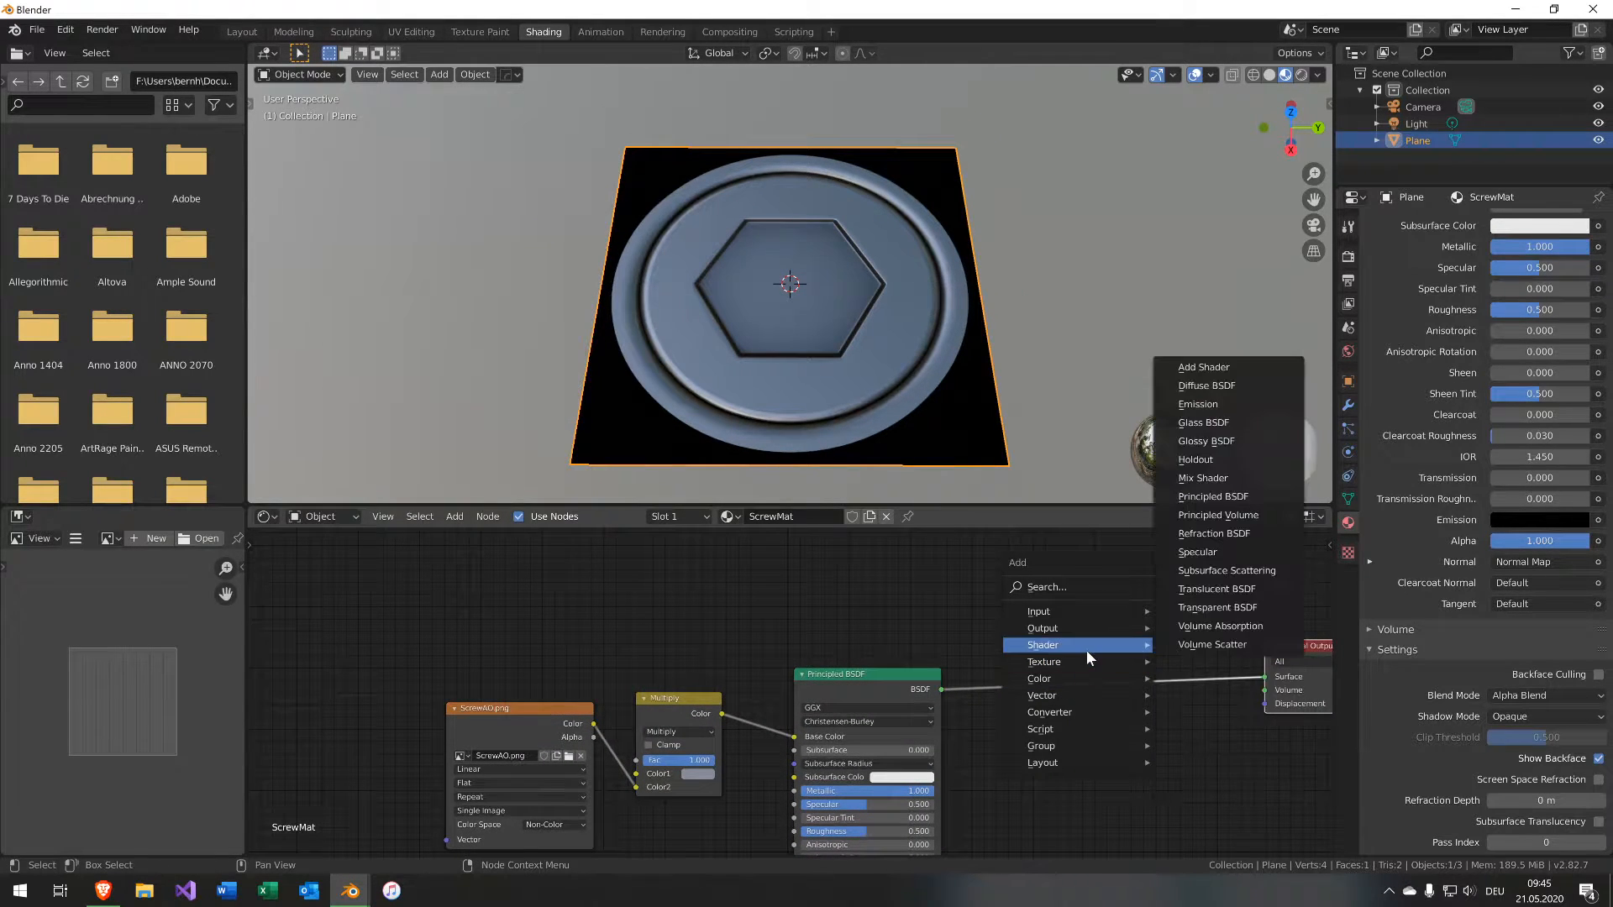
{"action": "left_click", "coordinate": [1203, 478]}
{"action": "left_click", "coordinate": [1050, 628]}
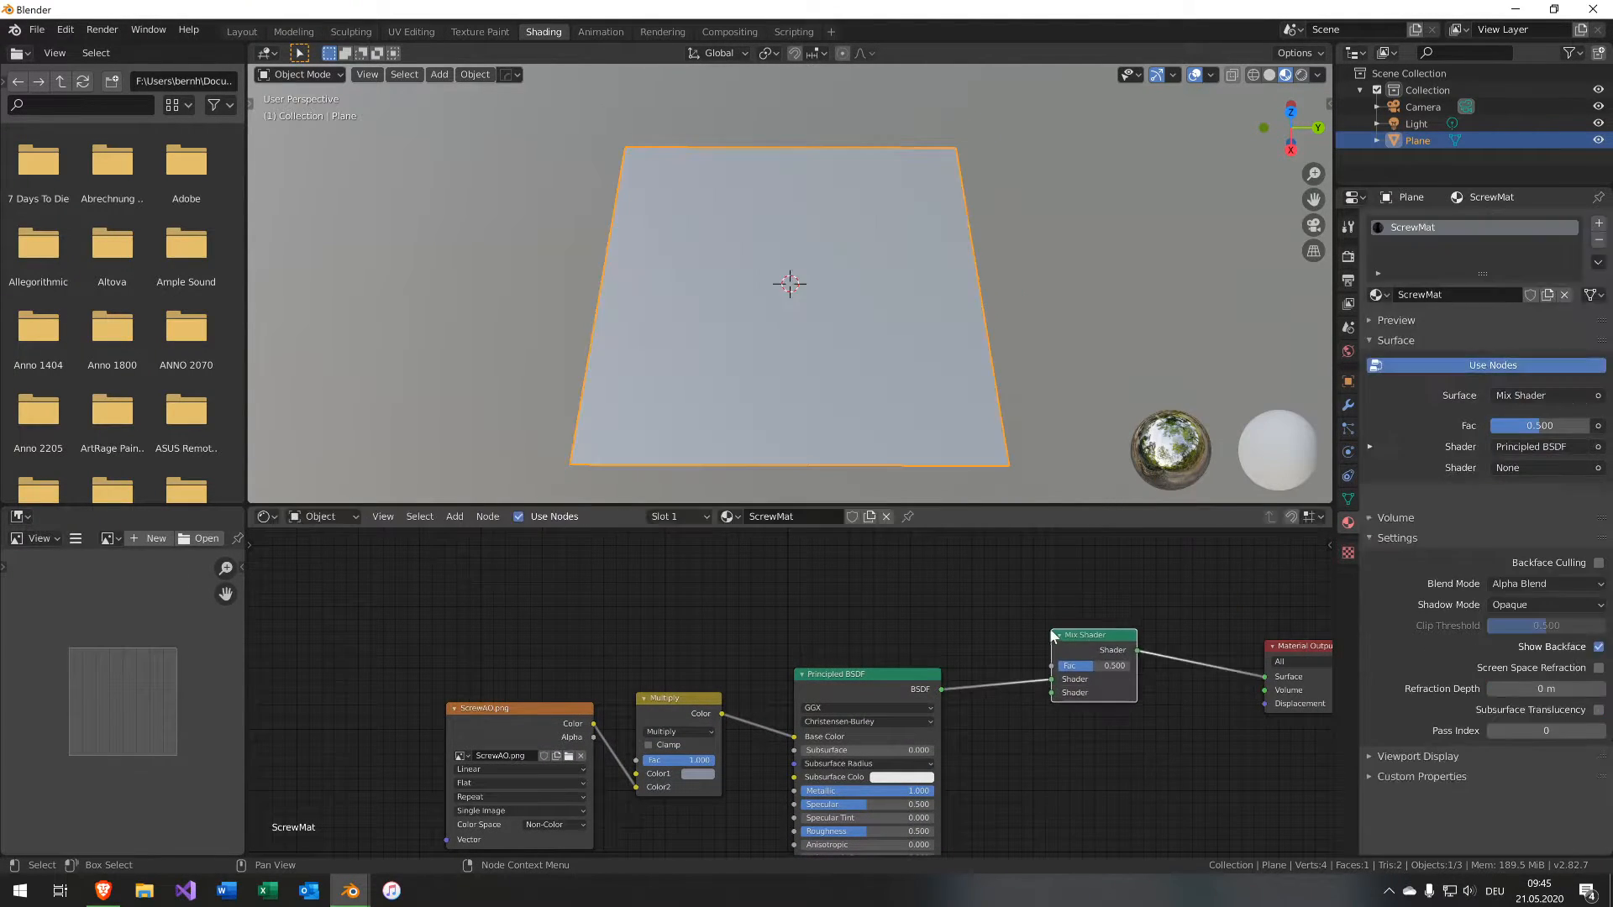
Move the Principled BSDF connection to the Mix Shader's second Shader input.
{"action": "left_click_drag", "start_coordinate": [1051, 678], "coordinate": [1055, 692]}
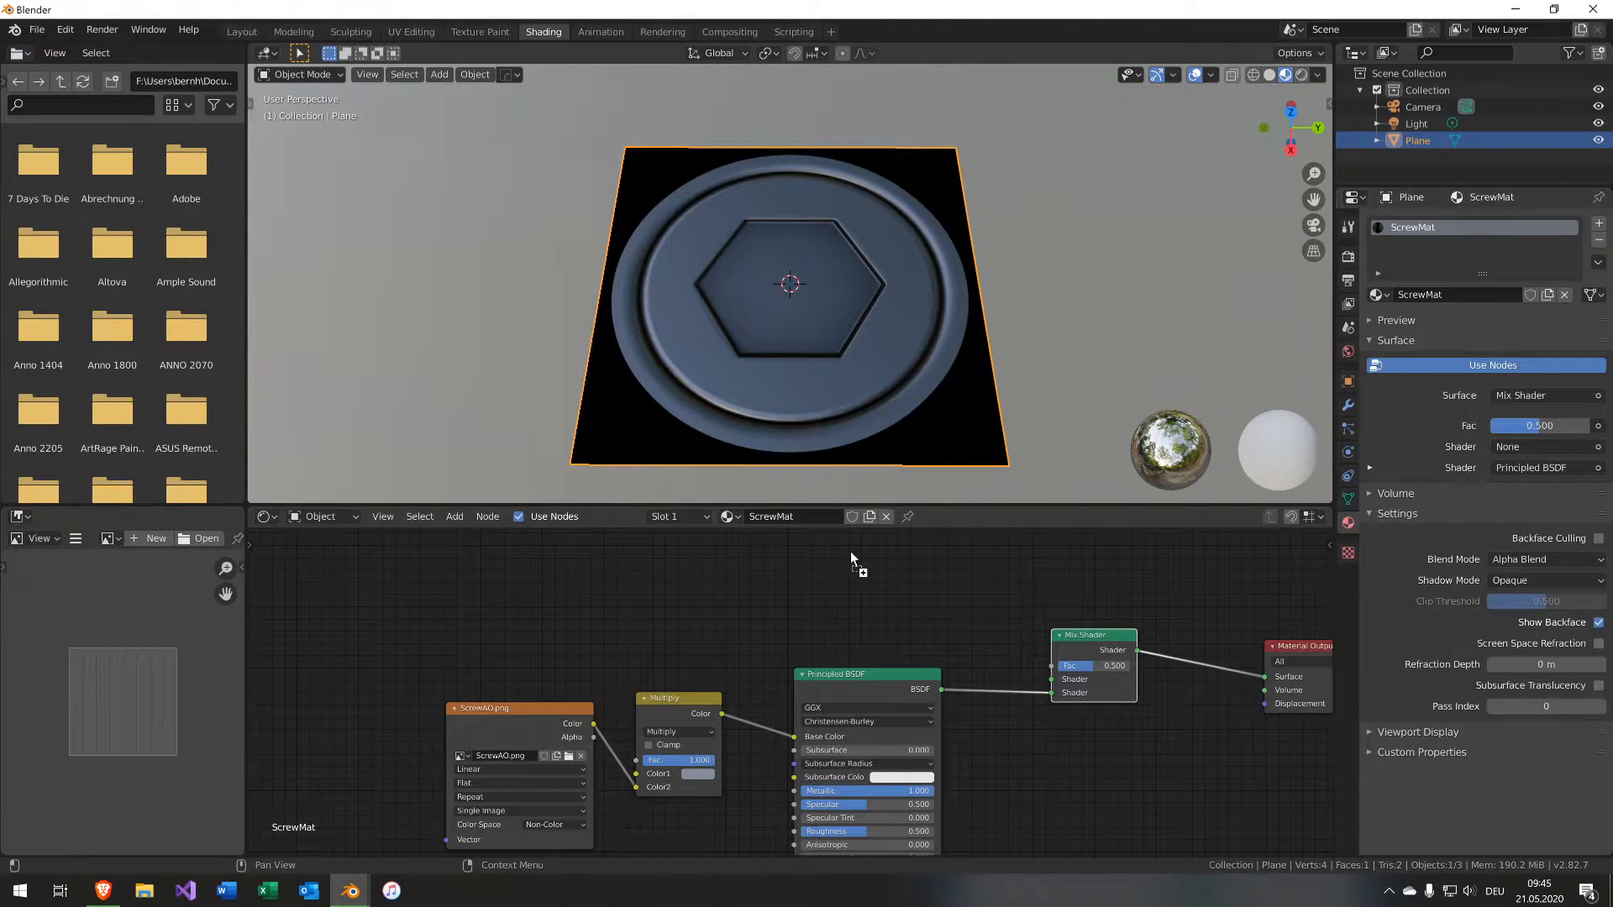
{"action": "left_click_drag", "start_coordinate": [850, 551], "coordinate": [938, 557]}
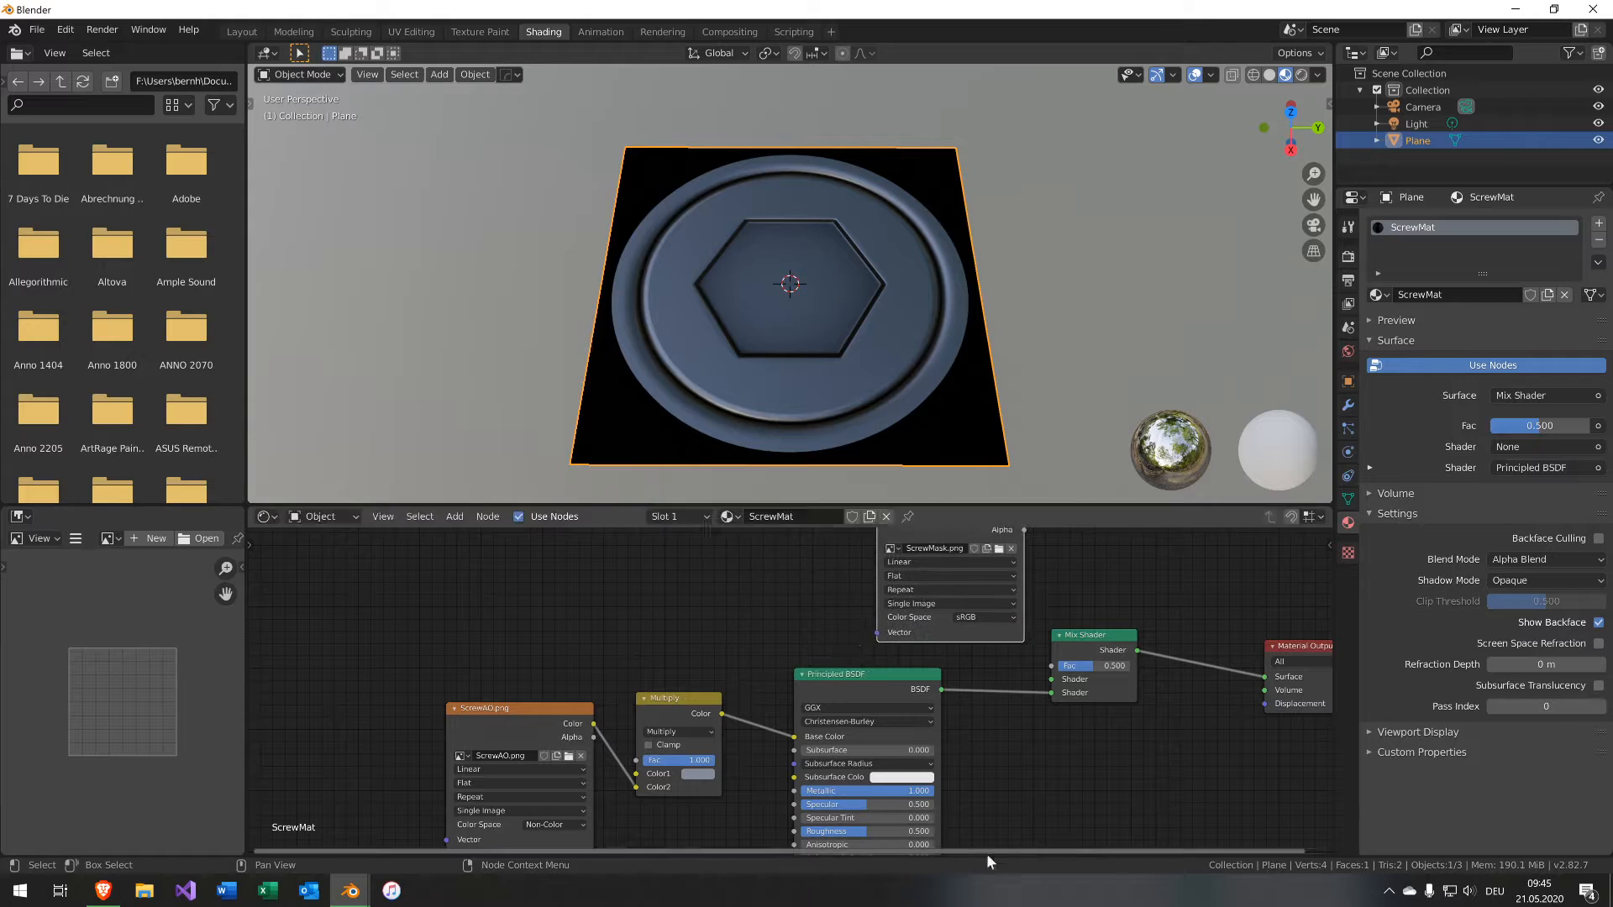
{"action": "scroll", "coordinate": [1172, 679], "scroll_direction": "down", "scroll_amount": 2}
{"action": "middle_click_drag", "start_coordinate": [1011, 702], "coordinate": [970, 701]}
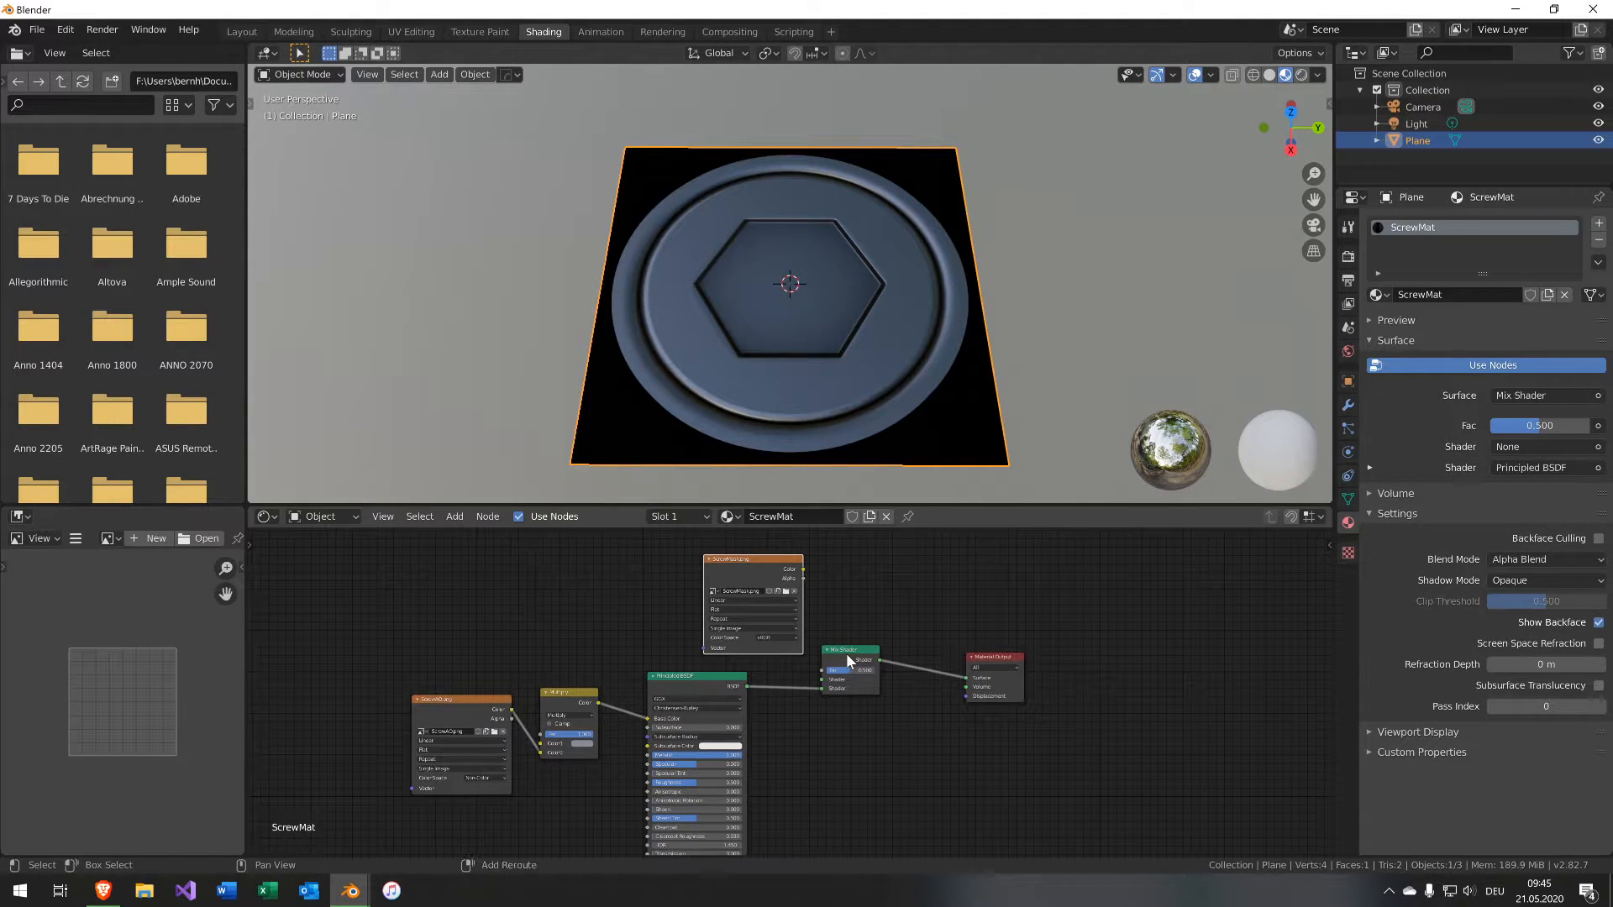
Reposition the Mix Shader and Material Output nodes and connect the ScrewMask image's Color to the Mix Shader's Fac.
{"action": "left_click", "coordinate": [845, 653], "text": "shift"}
{"action": "left_click", "coordinate": [978, 657], "text": "shift"}
{"action": "key", "text": "g"}
{"action": "left_click", "coordinate": [1173, 649]}
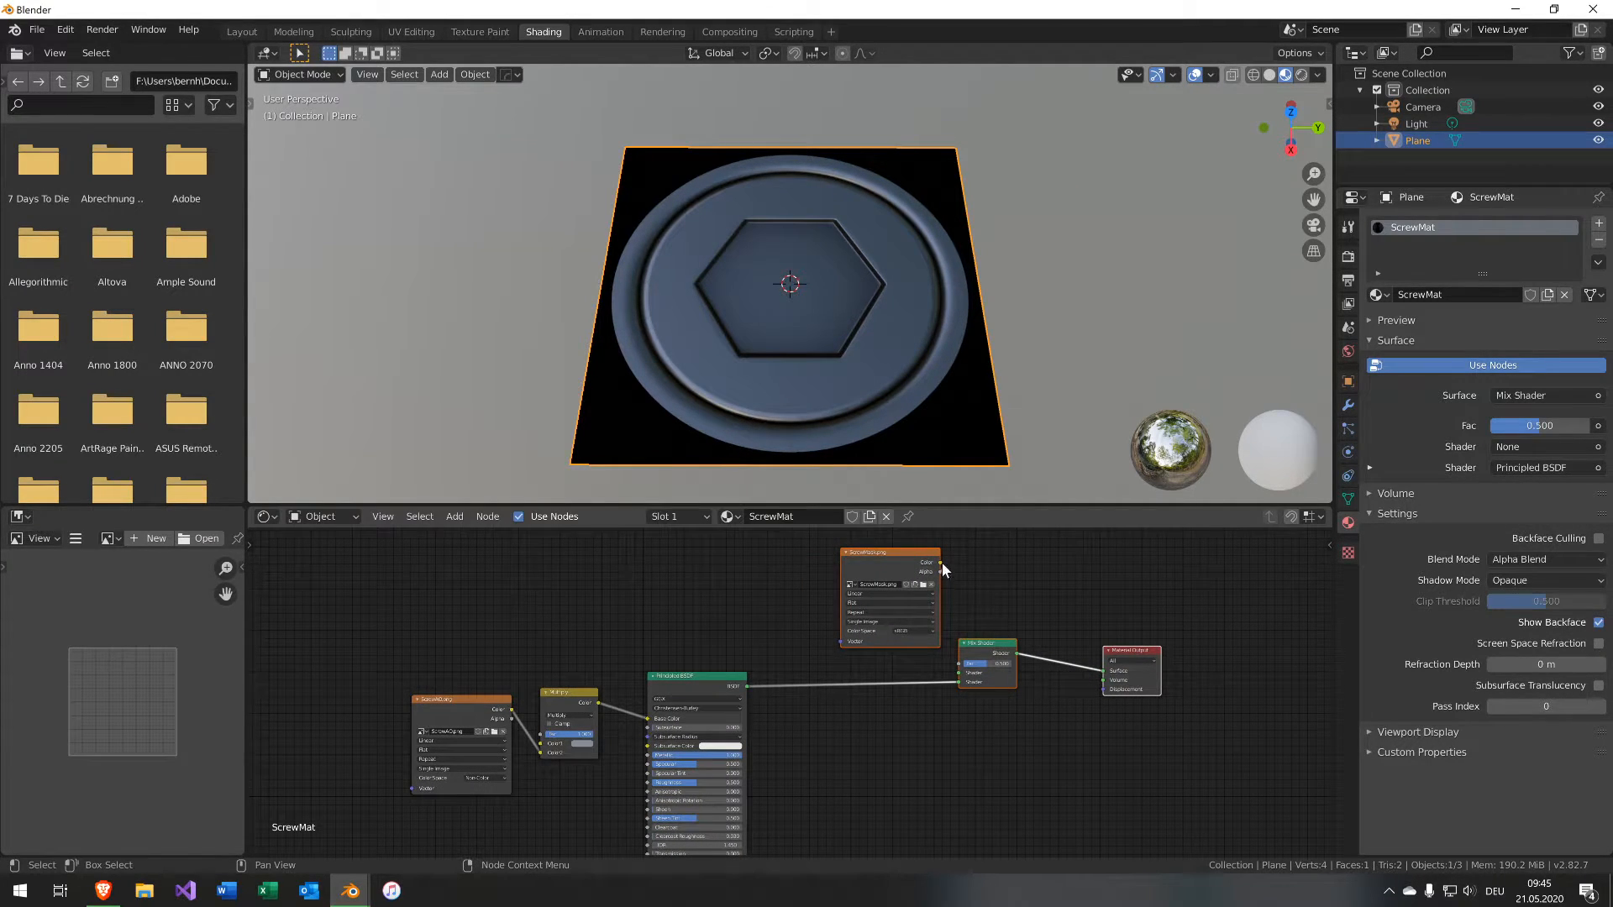
{"action": "left_click_drag", "start_coordinate": [940, 571], "coordinate": [959, 663]}
Add a Transparent BSDF node and connect it to the Mix Shader's first Shader input.
{"action": "middle_click_drag", "start_coordinate": [737, 652], "coordinate": [833, 684]}
{"action": "key", "text": "shift+a"}
{"action": "mouse_move", "coordinate": [815, 679]}
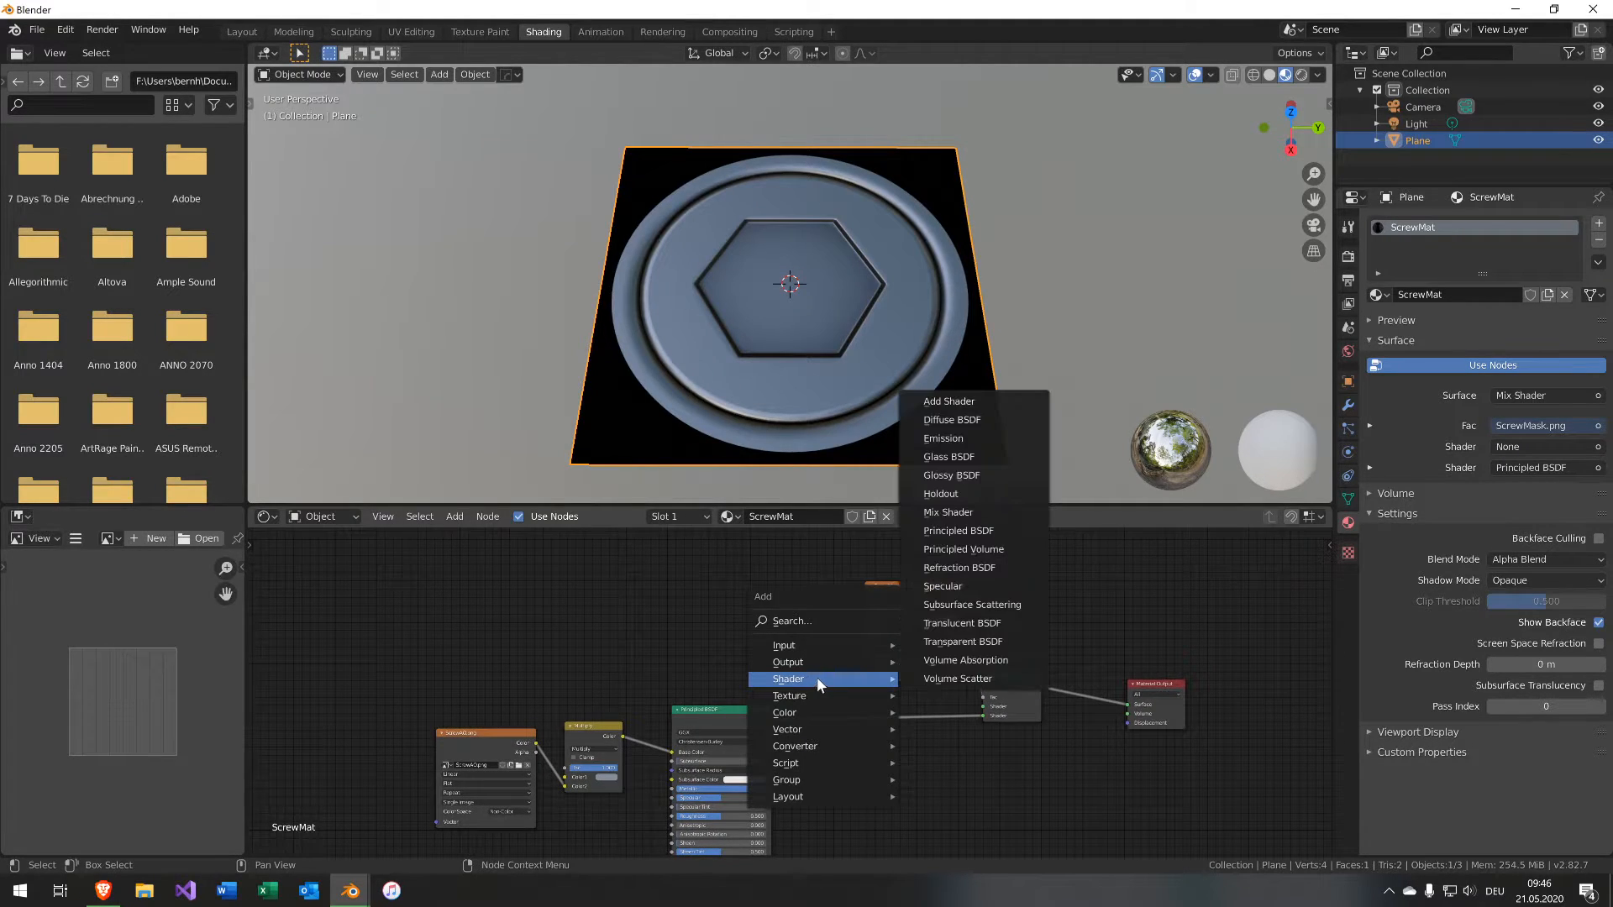
{"action": "left_click", "coordinate": [974, 641]}
{"action": "left_click", "coordinate": [769, 695]}
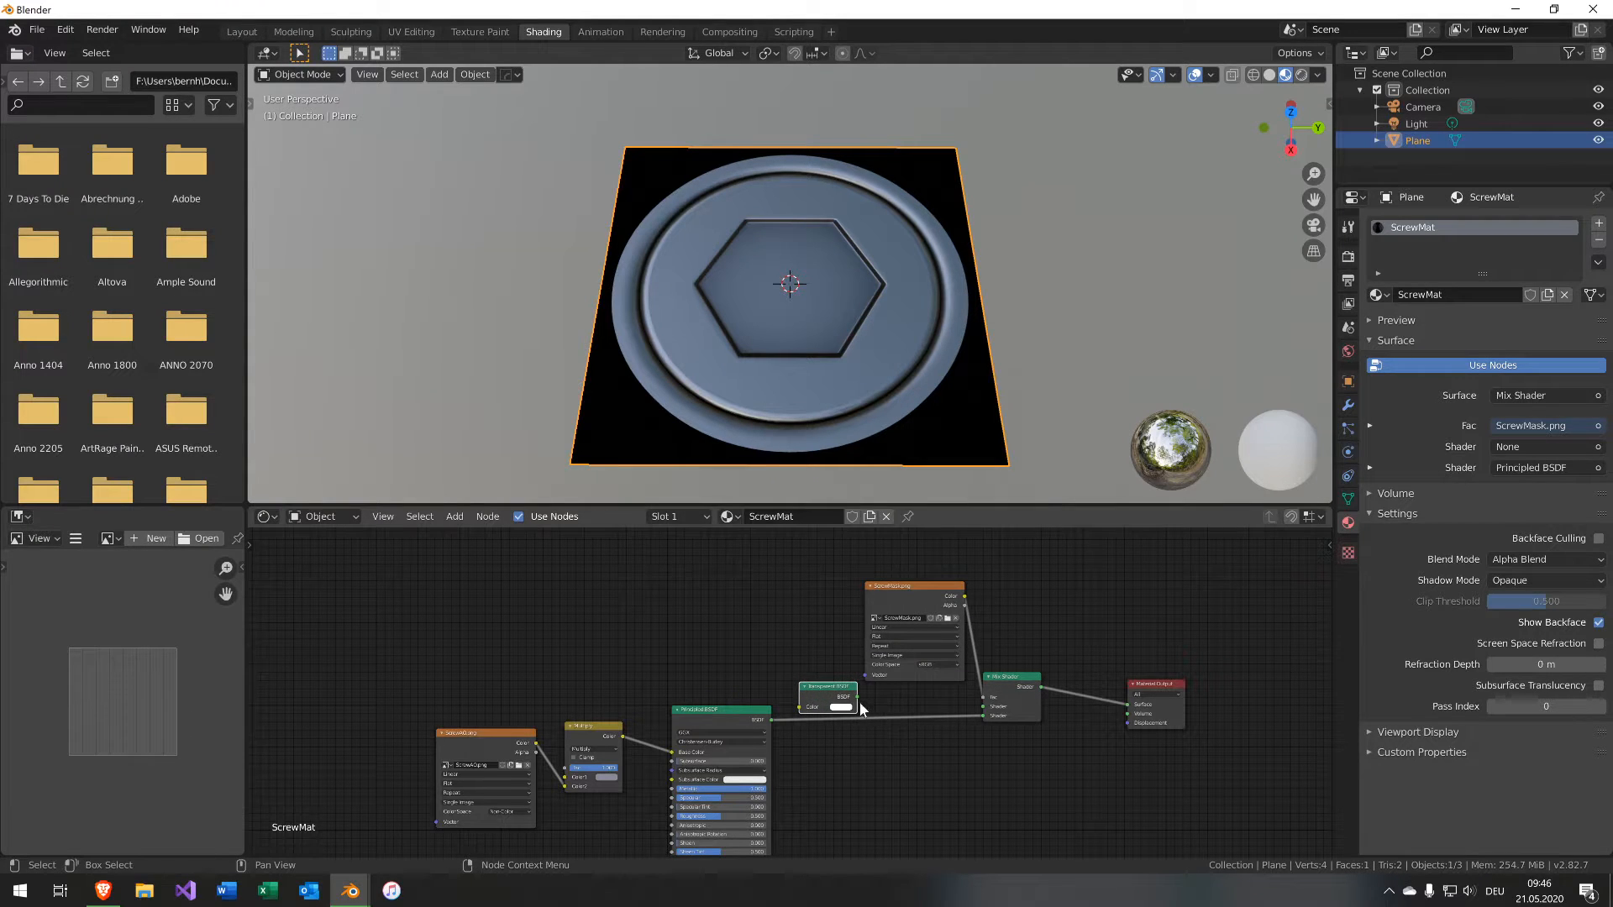
{"action": "left_click_drag", "start_coordinate": [857, 696], "coordinate": [982, 706]}
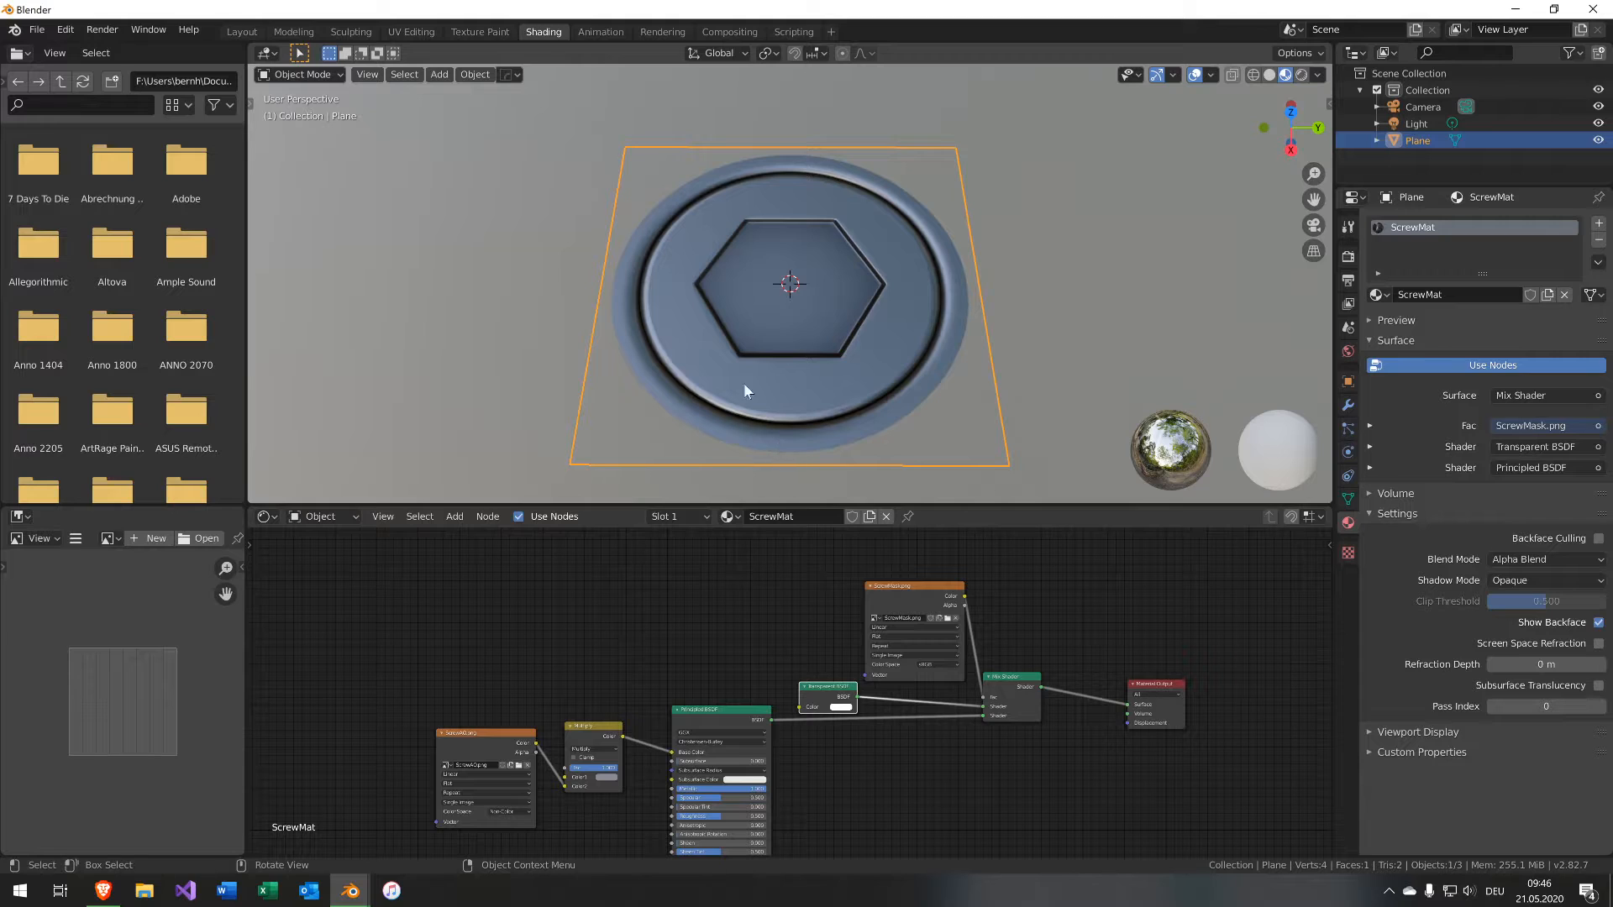
{"action": "middle_click_drag", "start_coordinate": [745, 391], "coordinate": [761, 424]}
{"action": "scroll", "coordinate": [763, 417], "scroll_direction": "down", "scroll_amount": 10}
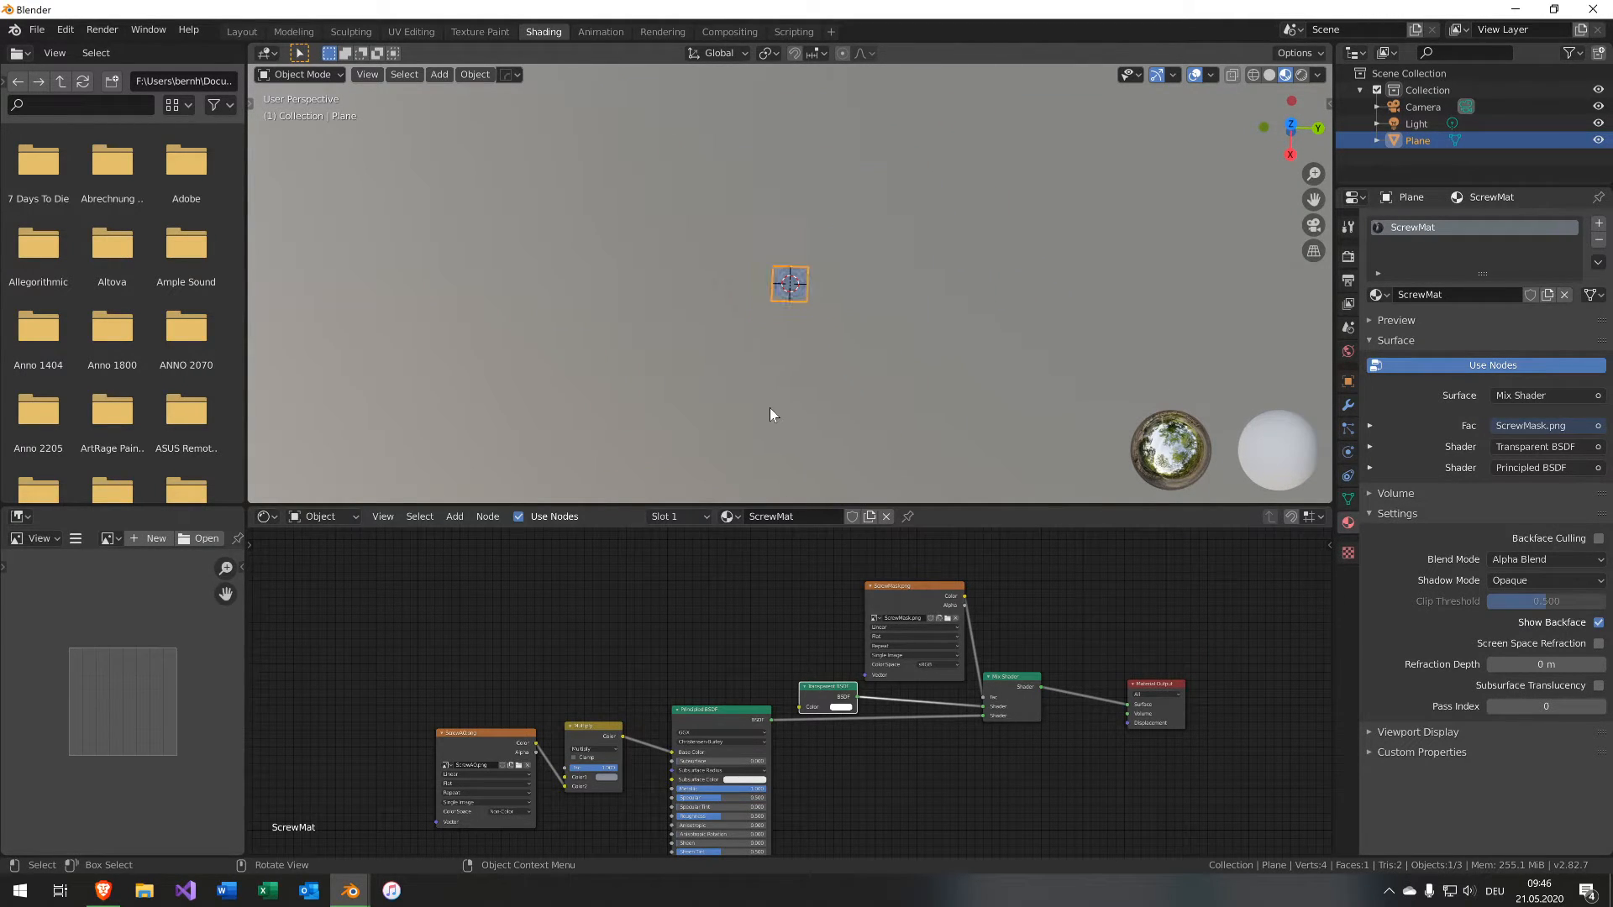
{"action": "scroll", "coordinate": [768, 404], "scroll_direction": "down", "scroll_amount": 3}
{"action": "scroll", "coordinate": [765, 396], "scroll_direction": "up", "scroll_amount": 10}
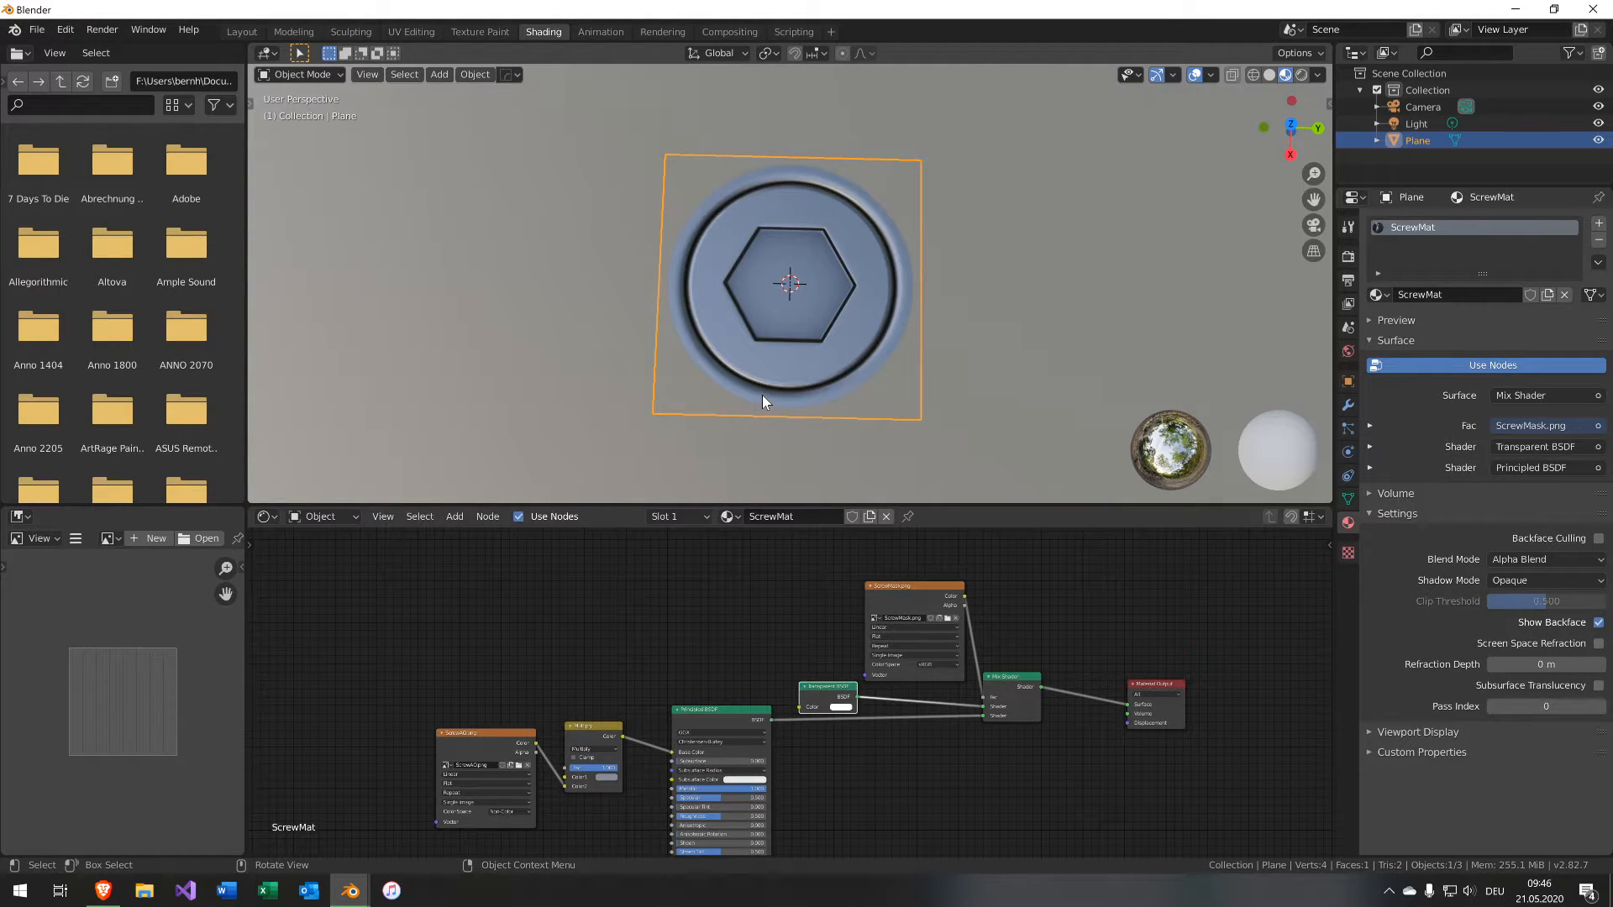
Move the ScrewAO image node further left to make room before the Multiply node.
{"action": "middle_click_drag", "start_coordinate": [626, 652], "coordinate": [792, 530]}
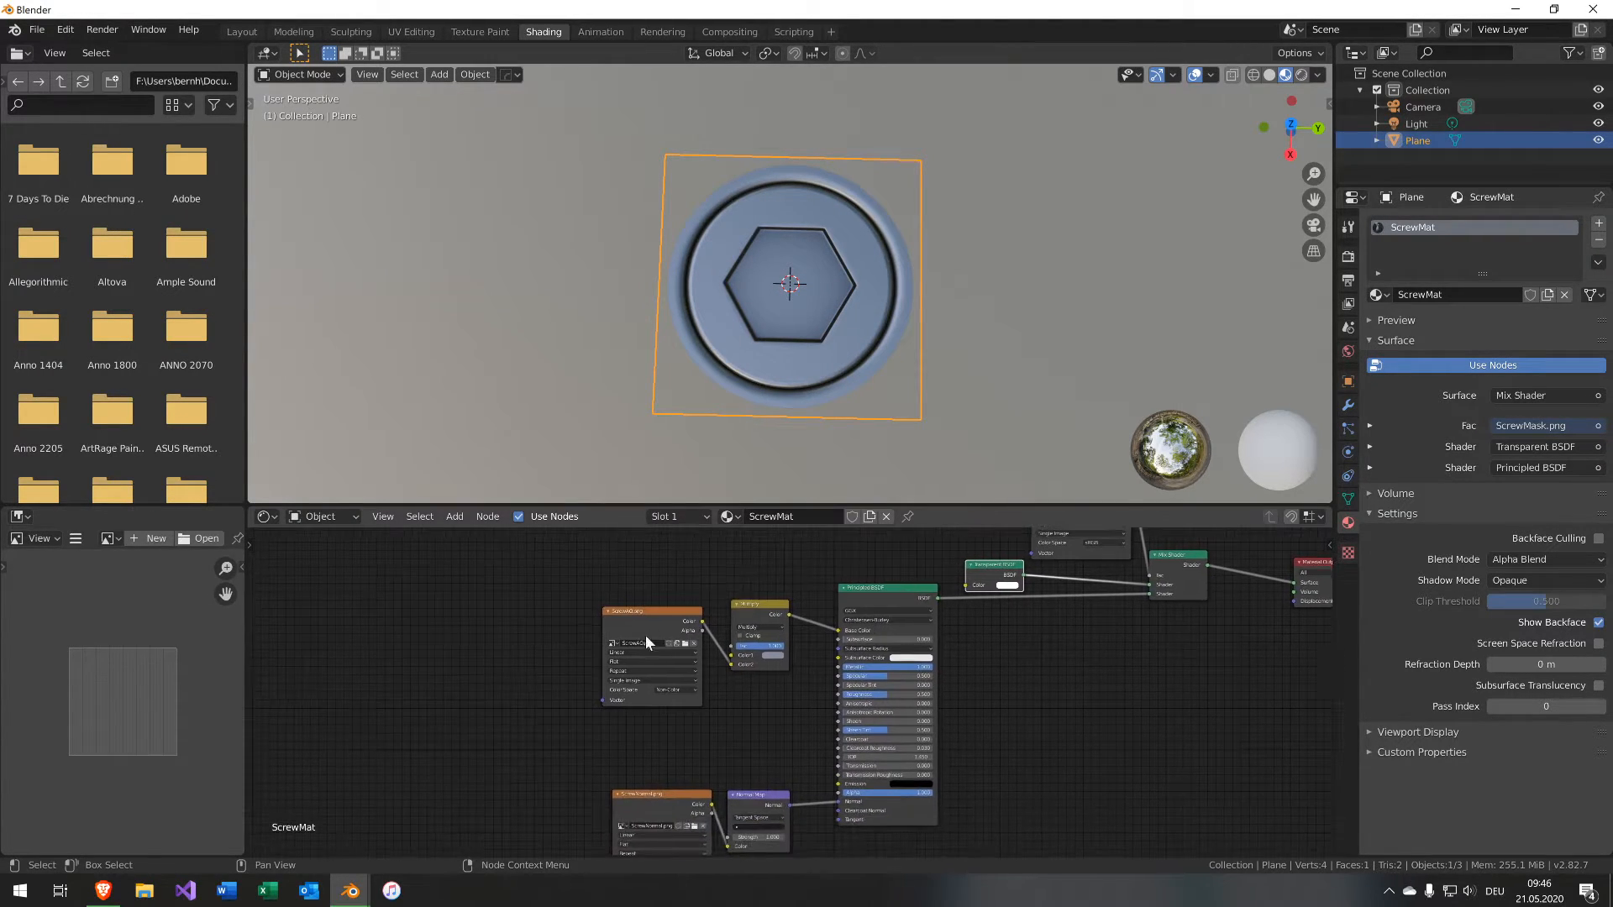
{"action": "scroll", "coordinate": [644, 621], "scroll_direction": "up", "scroll_amount": 2}
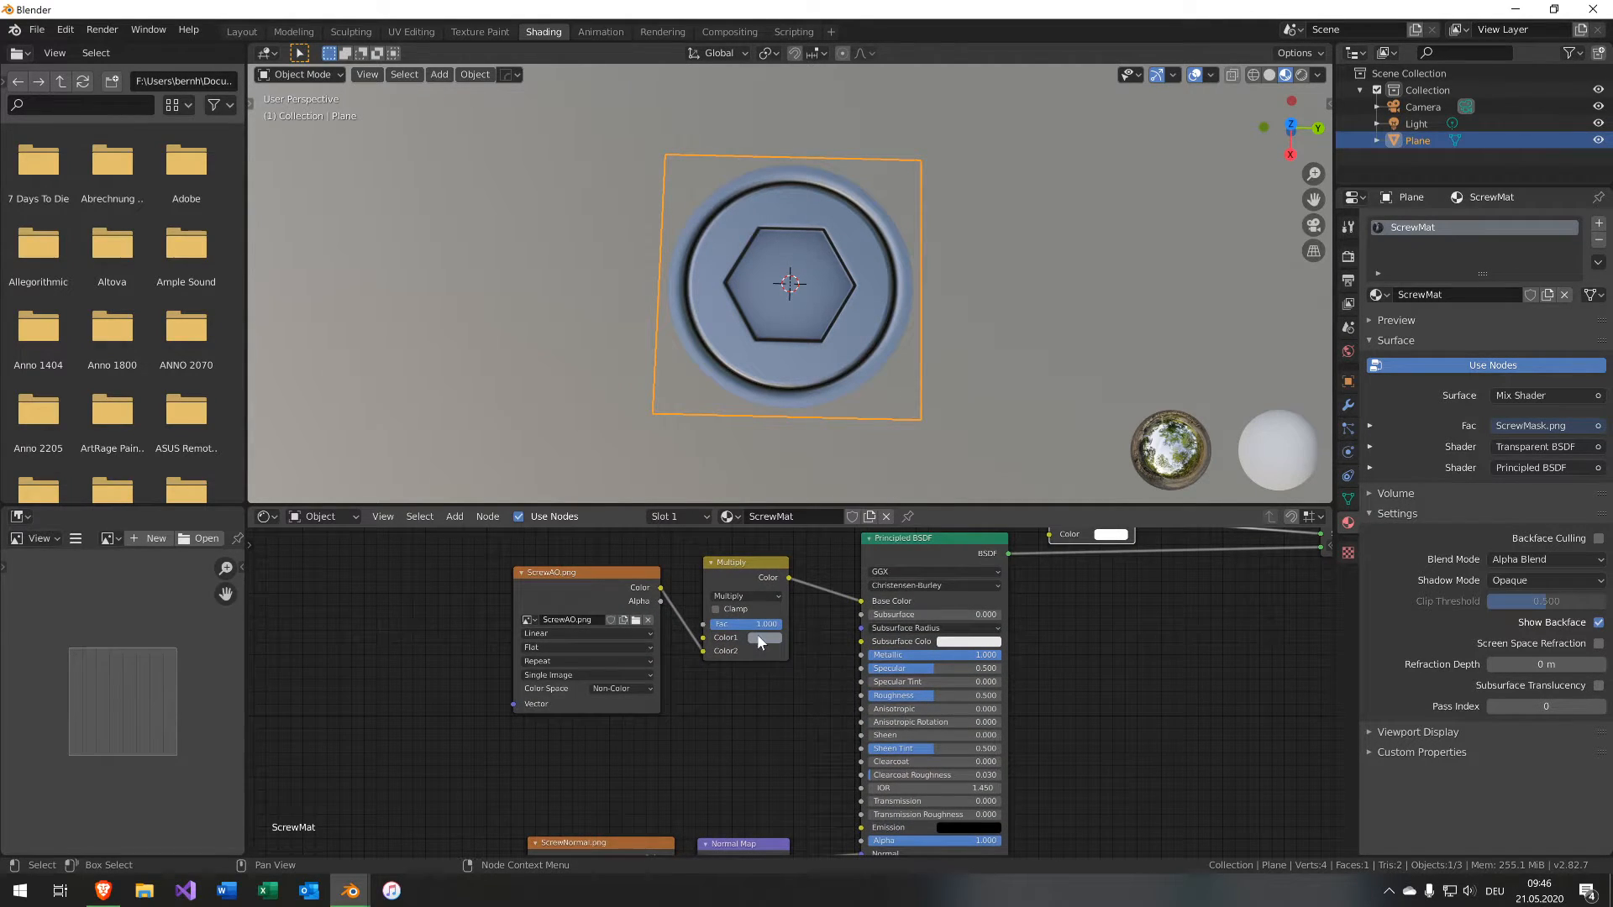
{"action": "left_click", "coordinate": [620, 578]}
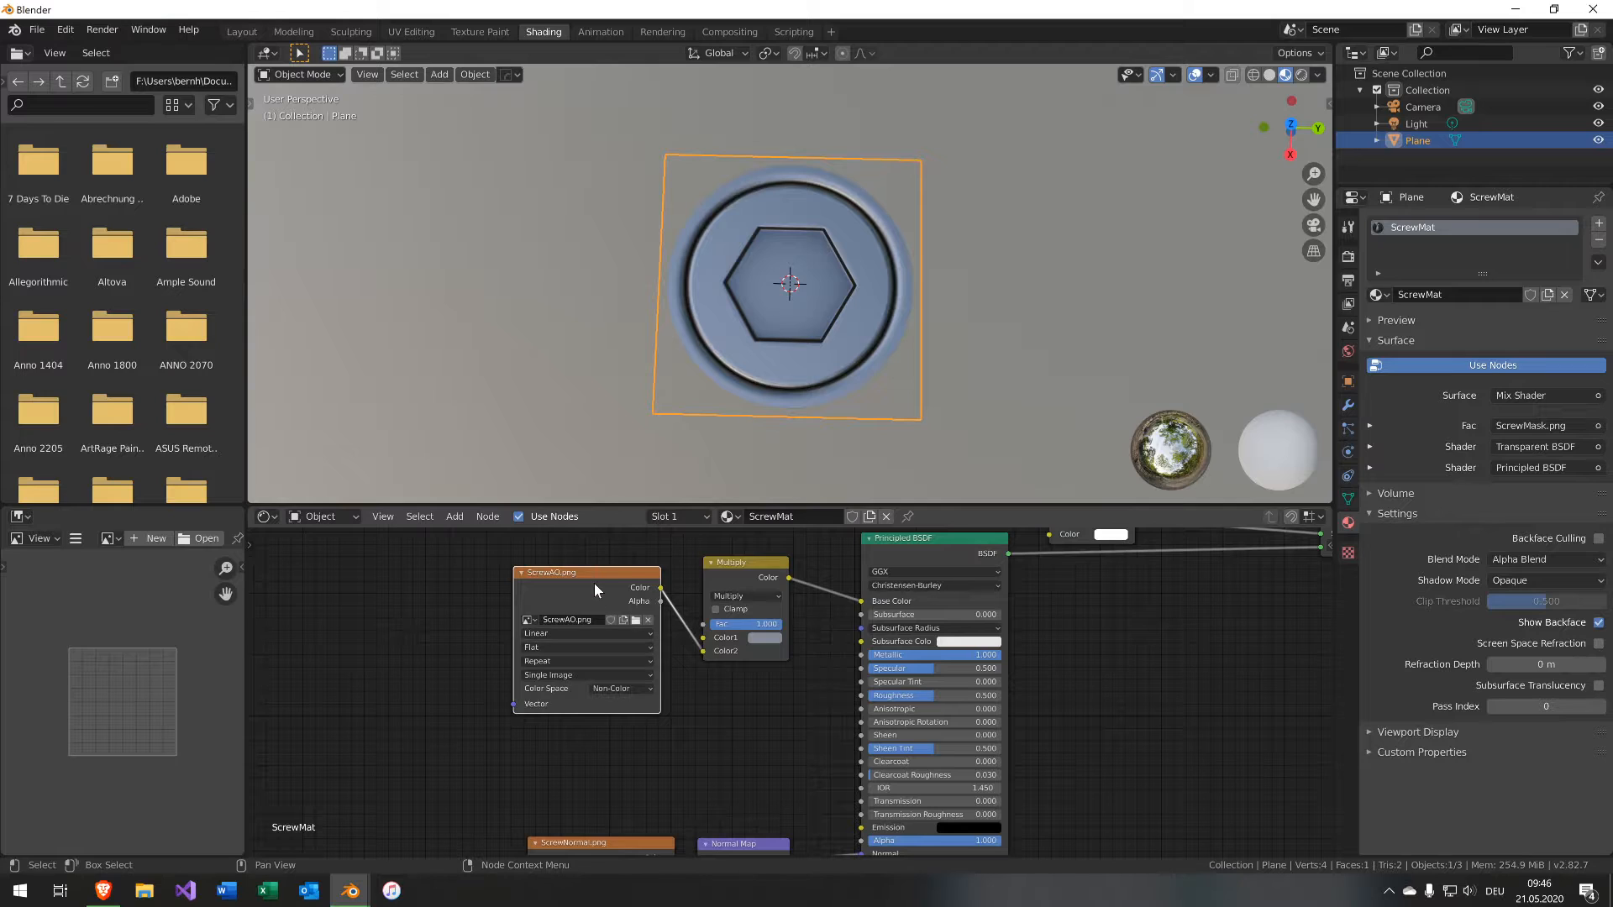
{"action": "key", "text": "g"}
{"action": "left_click", "coordinate": [465, 592]}
Insert a Math node on the link between the ScrewAO image and the Multiply node.
{"action": "key", "text": "shift+a"}
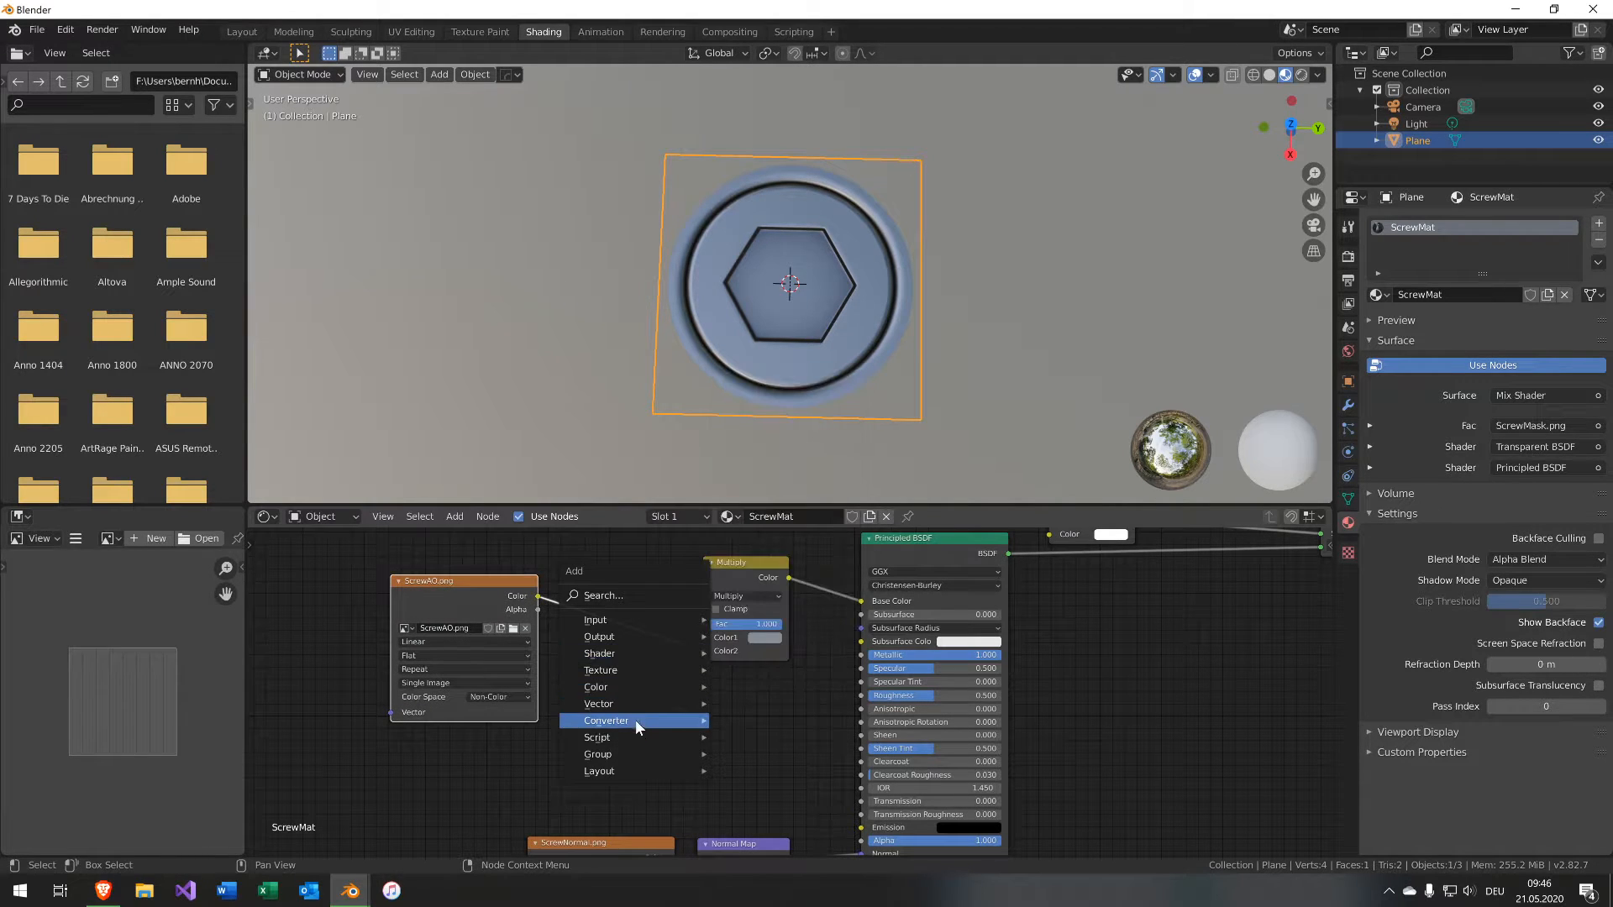
{"action": "mouse_move", "coordinate": [635, 719]}
{"action": "left_click", "coordinate": [773, 588]}
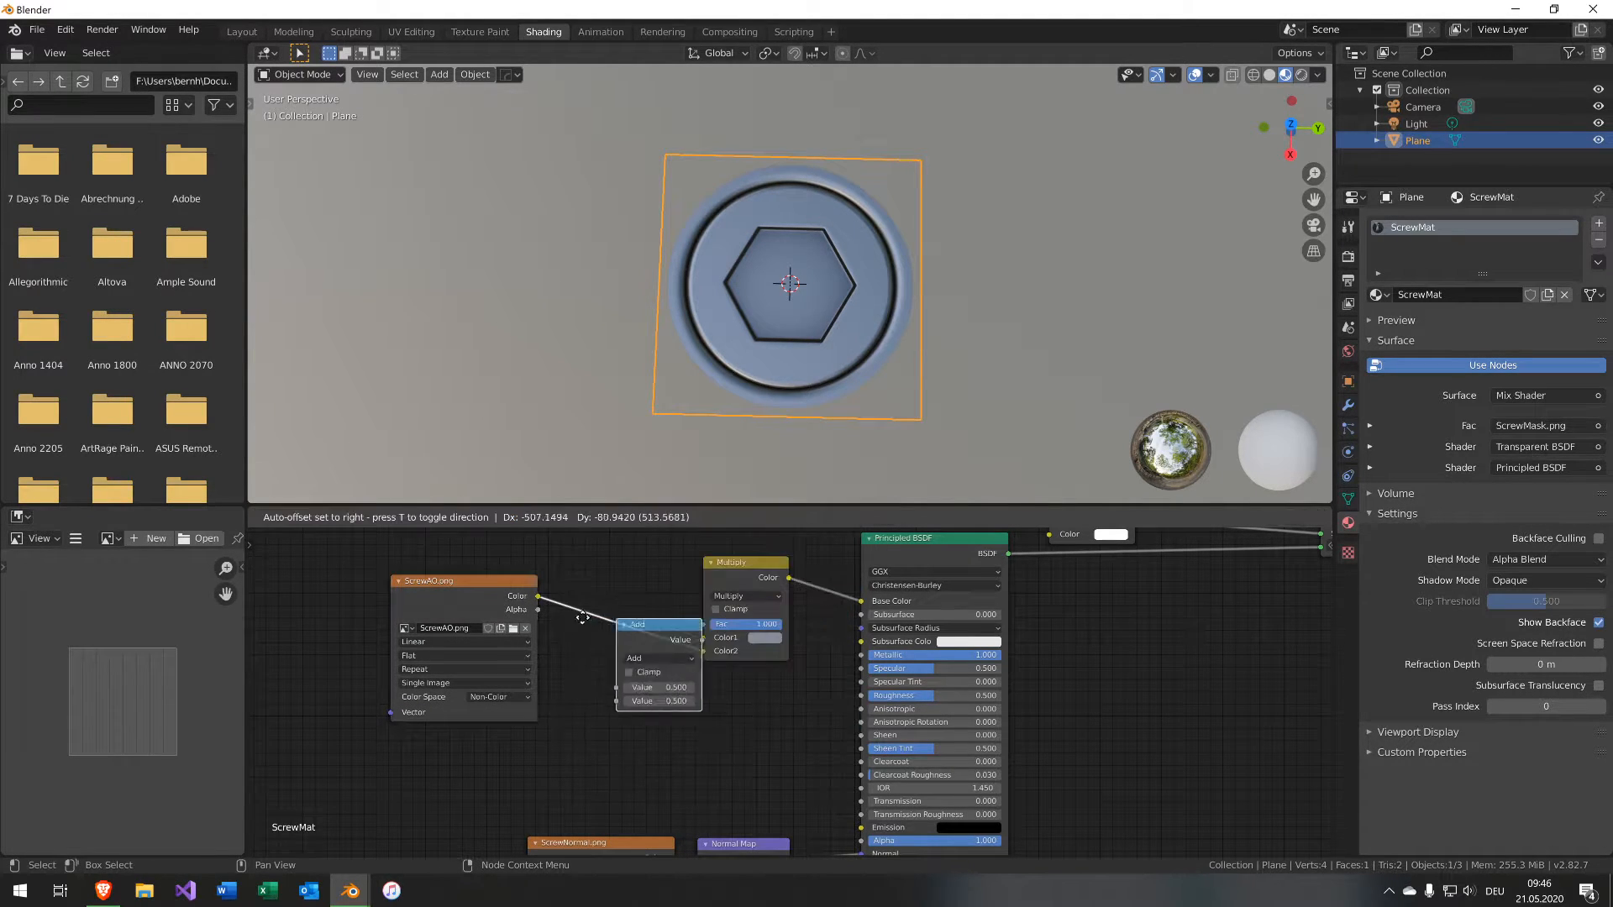
Set the Math node's operation to Multiply and its second Value to 0.540.
{"action": "left_click", "coordinate": [553, 588]}
{"action": "left_click", "coordinate": [632, 630]}
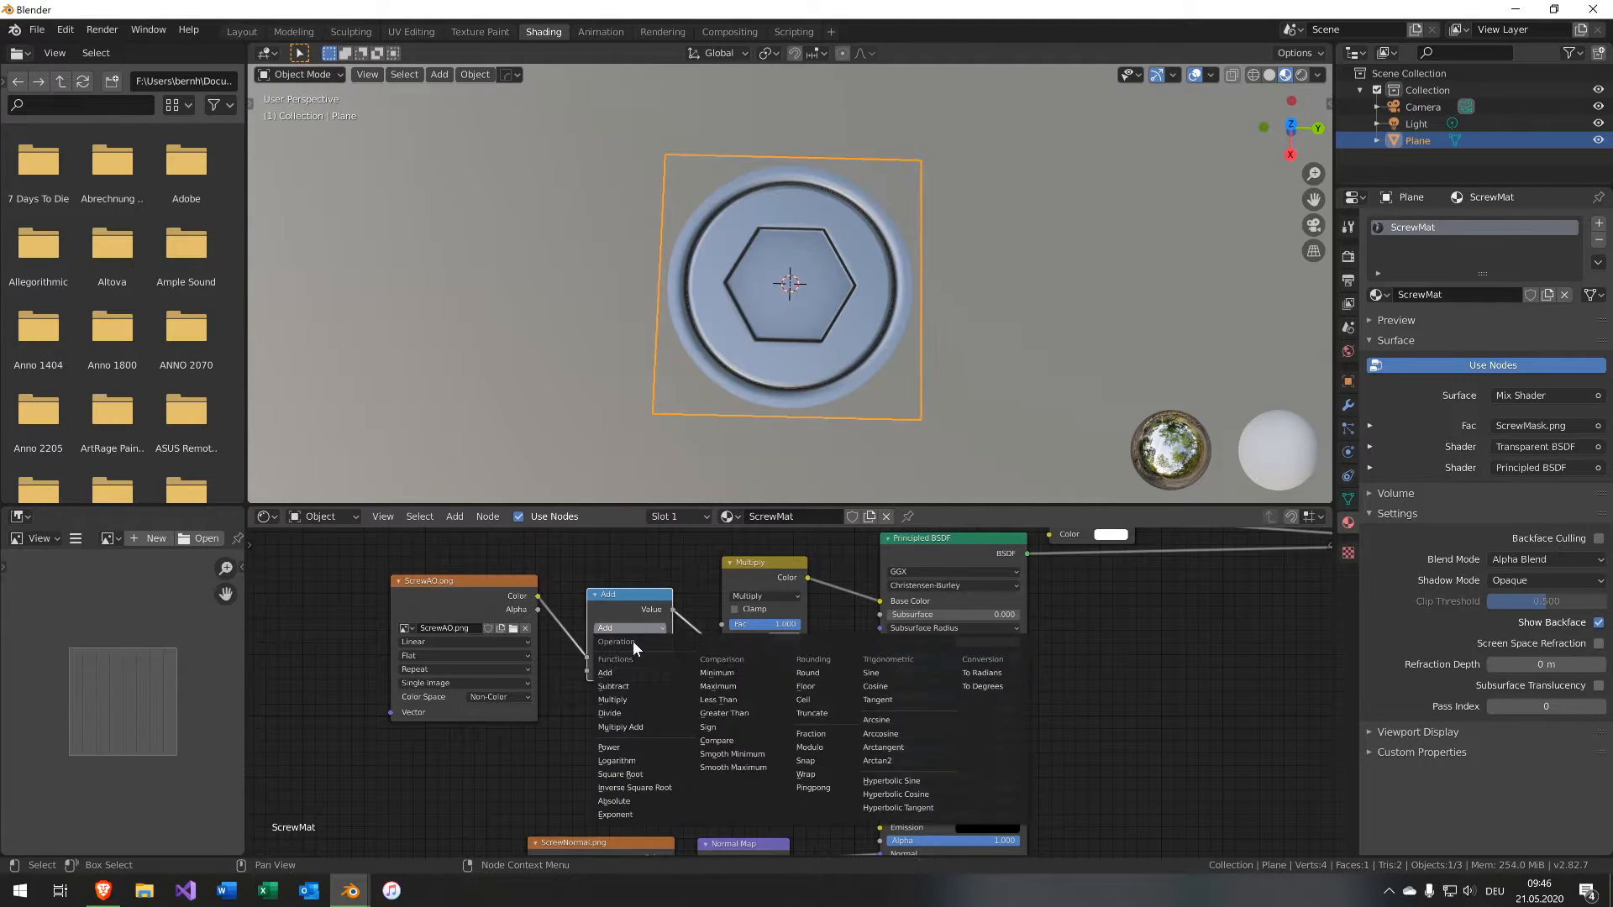
{"action": "left_click", "coordinate": [635, 695]}
{"action": "left_click_drag", "start_coordinate": [652, 672], "coordinate": [776, 671]}
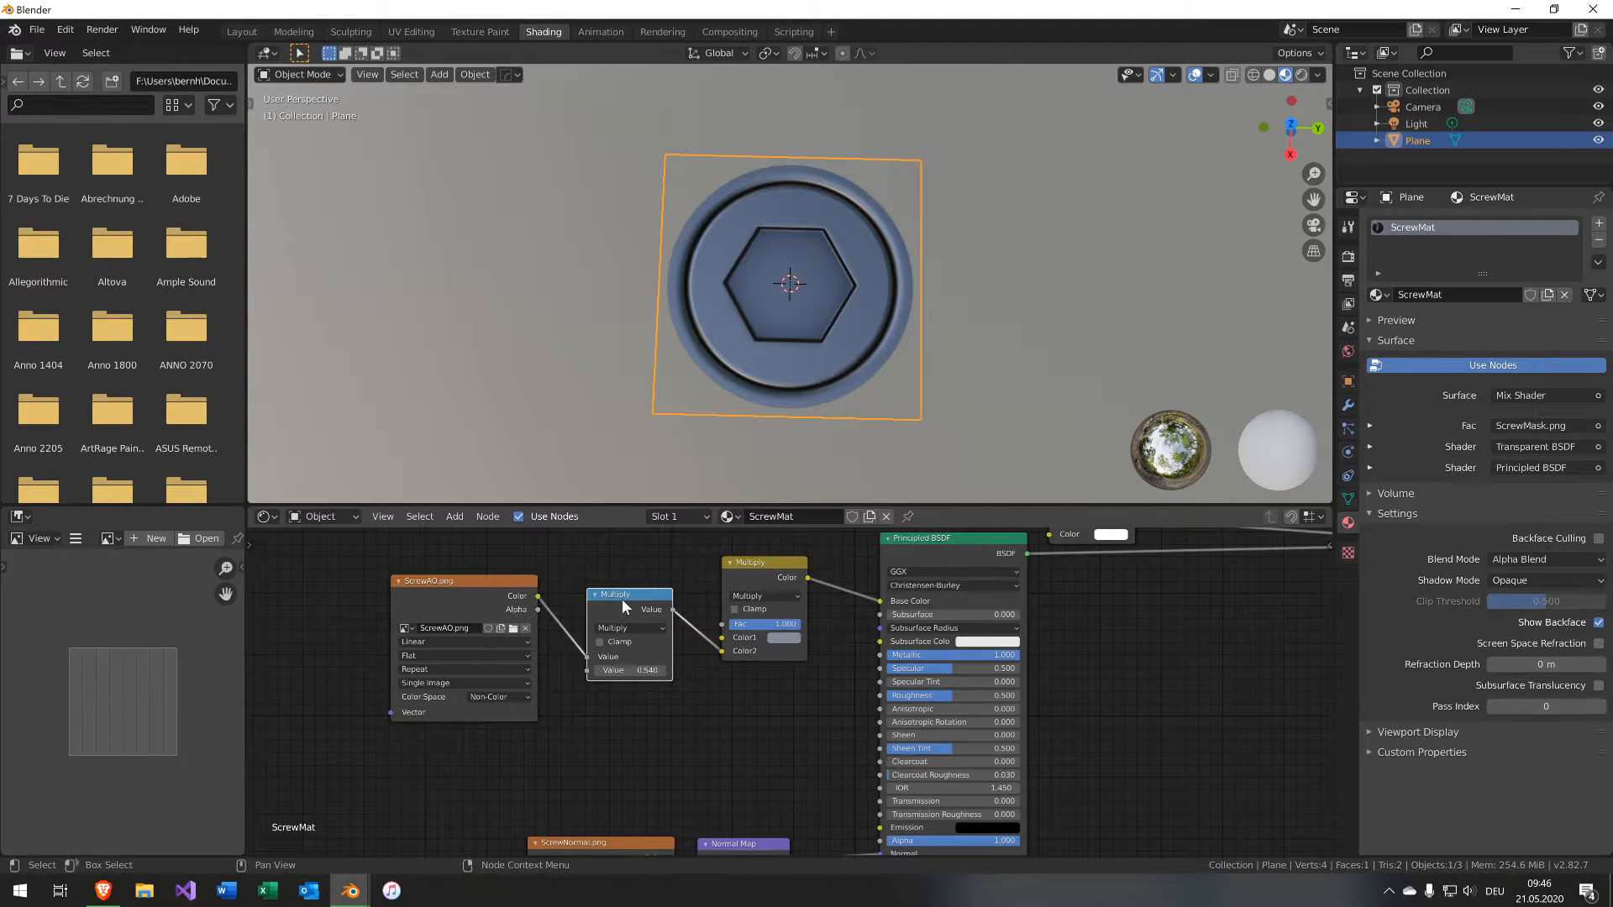
Delete the Math node and reconnect the ScrewAO image Color to the Multiply node.
{"action": "key", "text": "ctrl+x"}
{"action": "left_click_drag", "start_coordinate": [531, 591], "coordinate": [675, 597]}
{"action": "middle_click_drag", "start_coordinate": [1154, 648], "coordinate": [925, 693]}
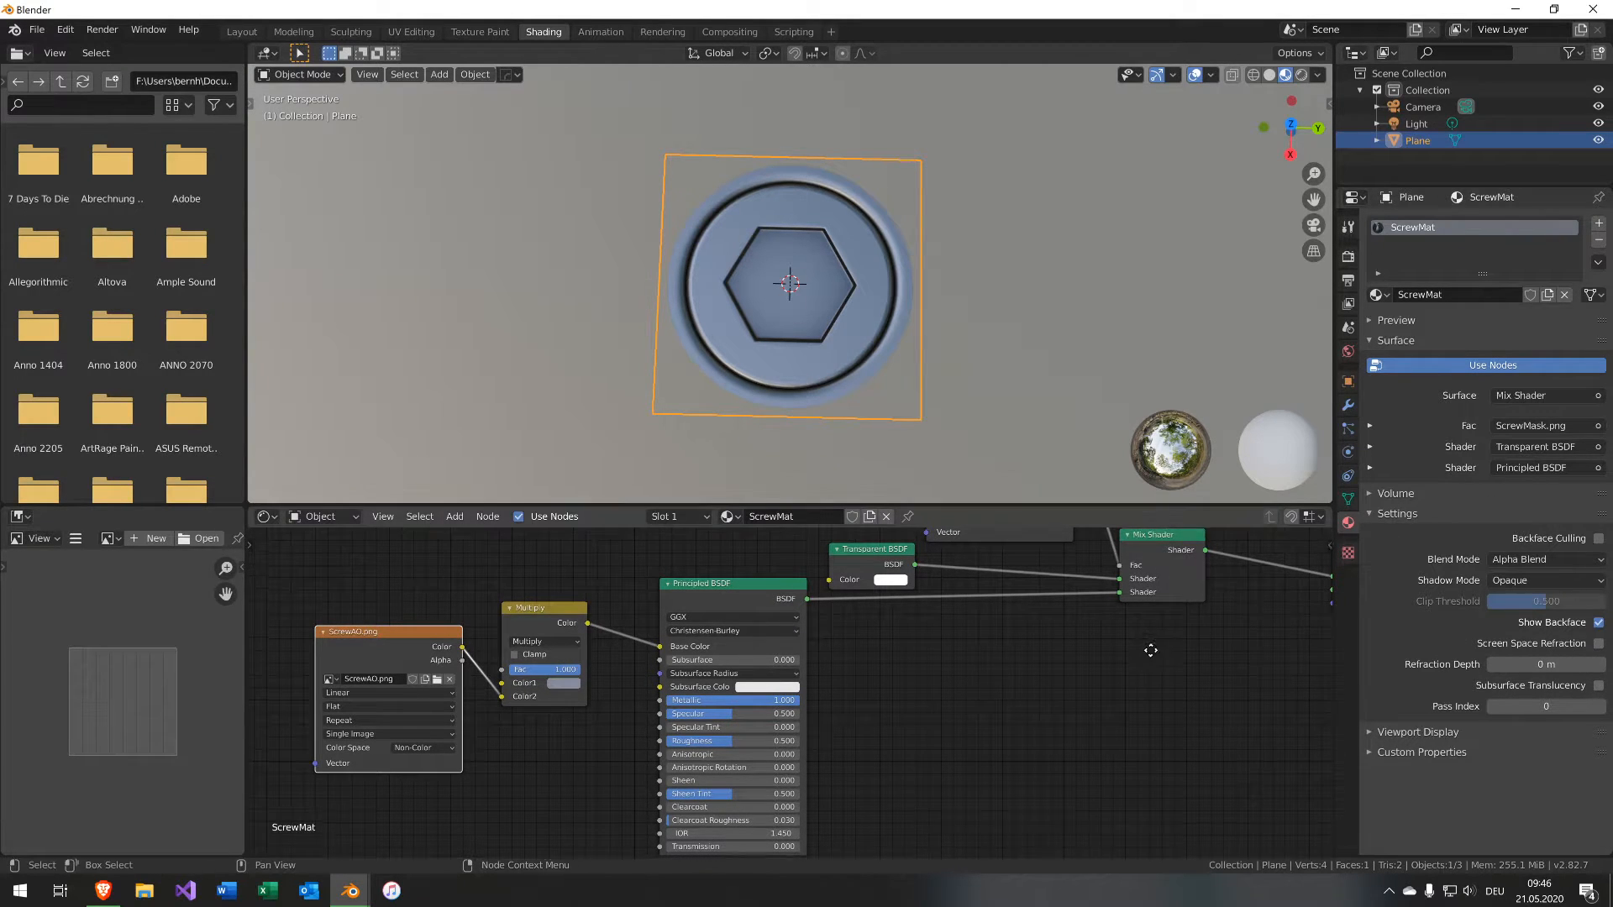
{"action": "scroll", "coordinate": [1021, 674], "scroll_direction": "down", "scroll_amount": 4}
{"action": "middle_click_drag", "start_coordinate": [902, 679], "coordinate": [941, 764]}
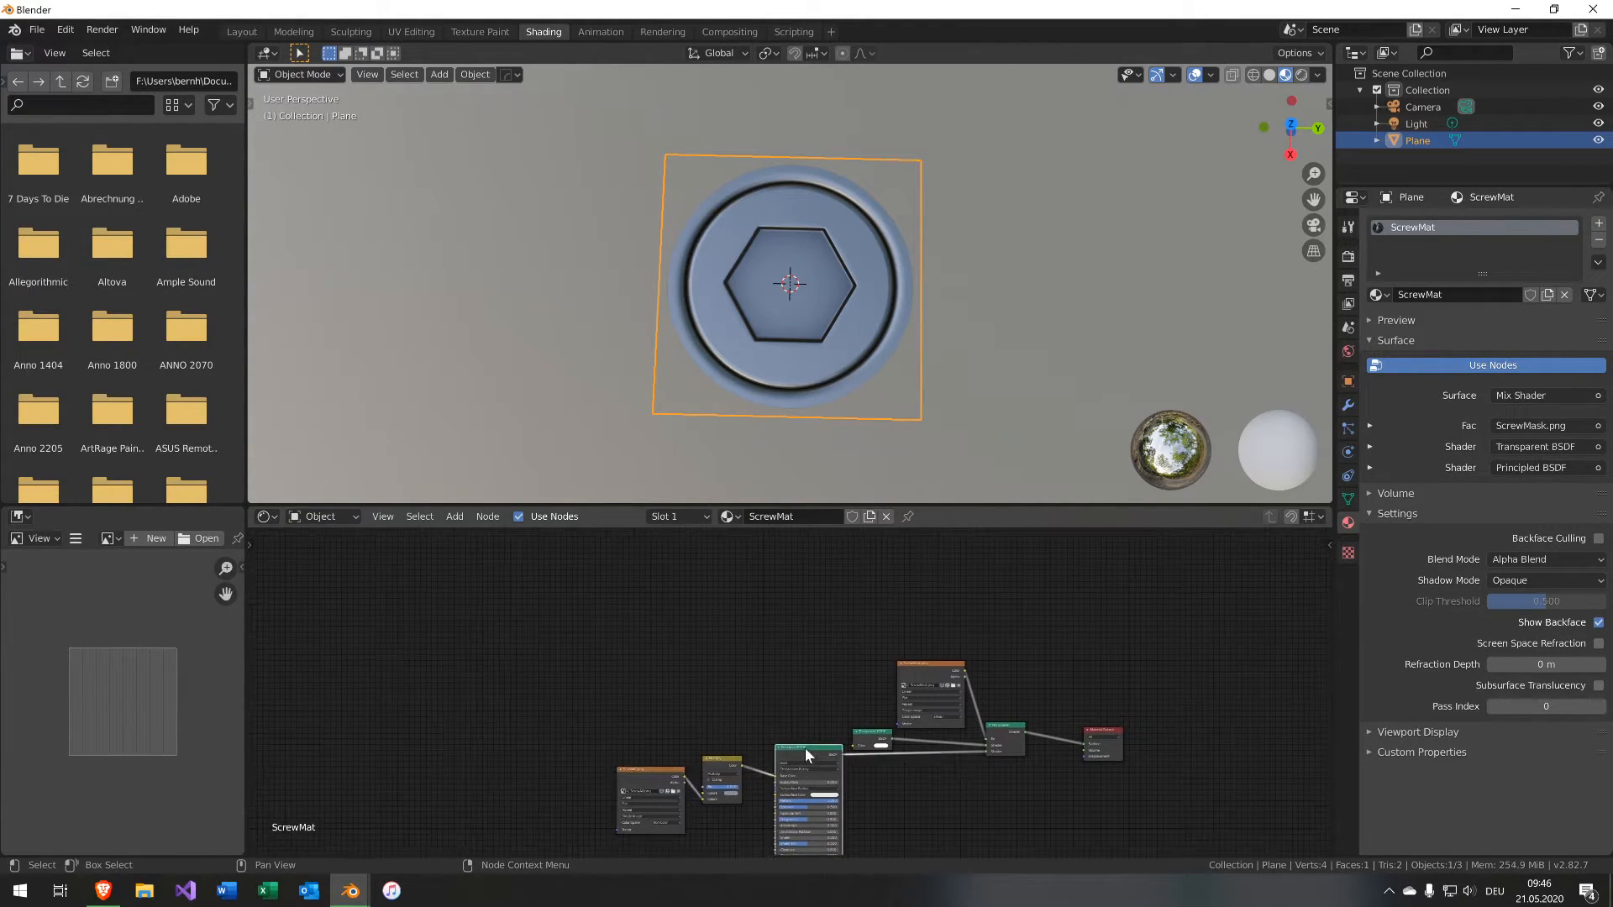
Duplicate the Principled BSDF node and rearrange the surrounding nodes to make room.
{"action": "key", "text": "shift+d"}
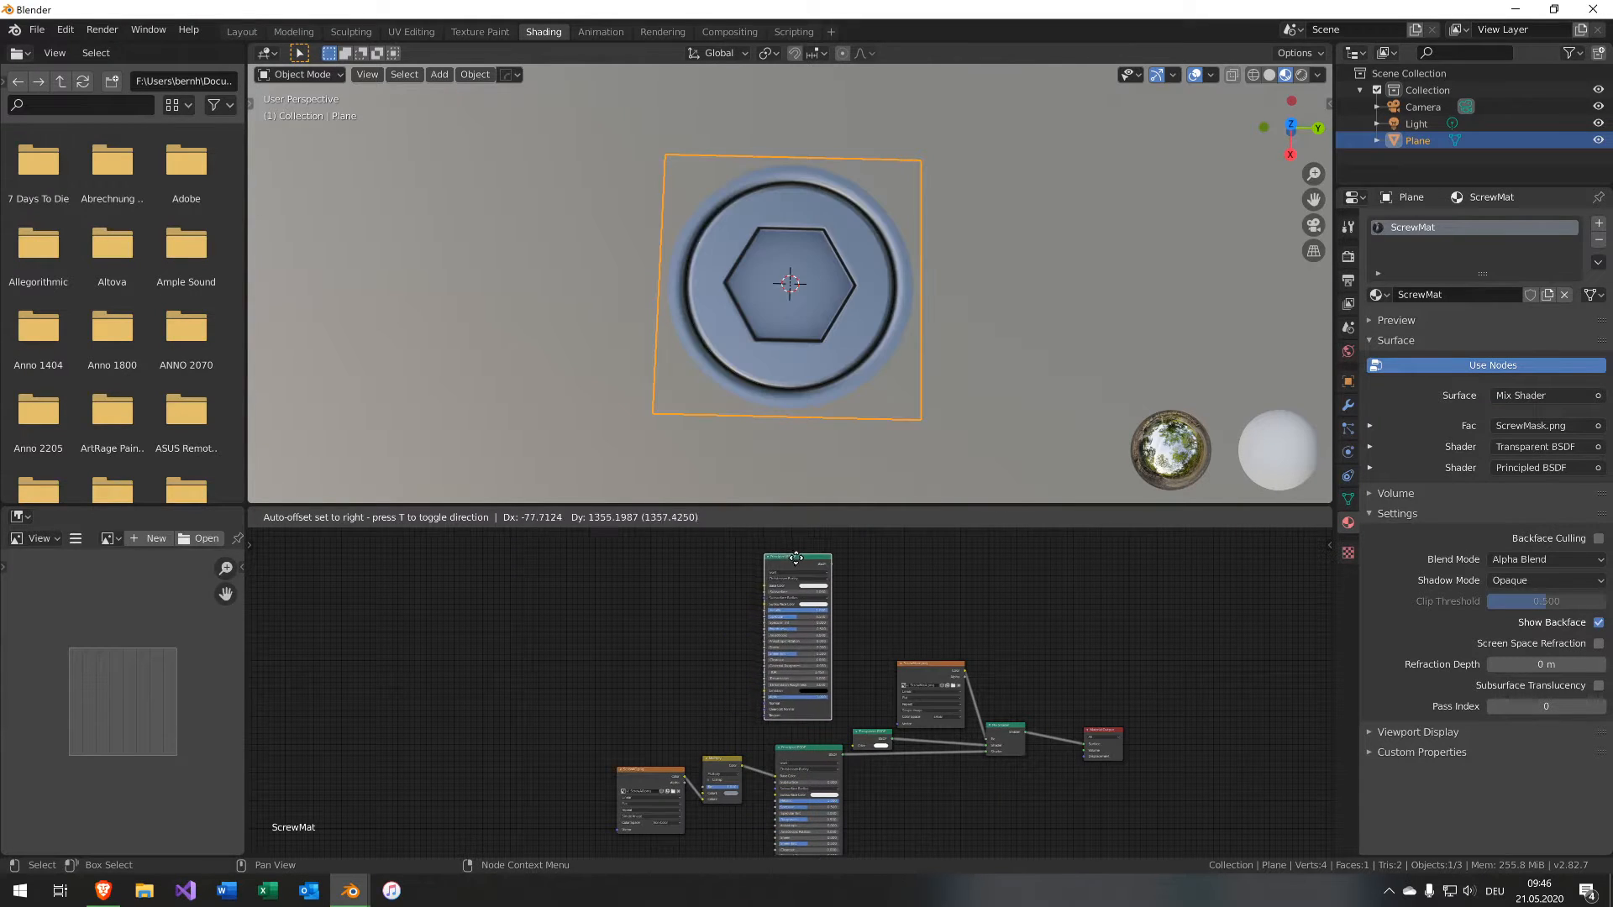
{"action": "left_click", "coordinate": [794, 565]}
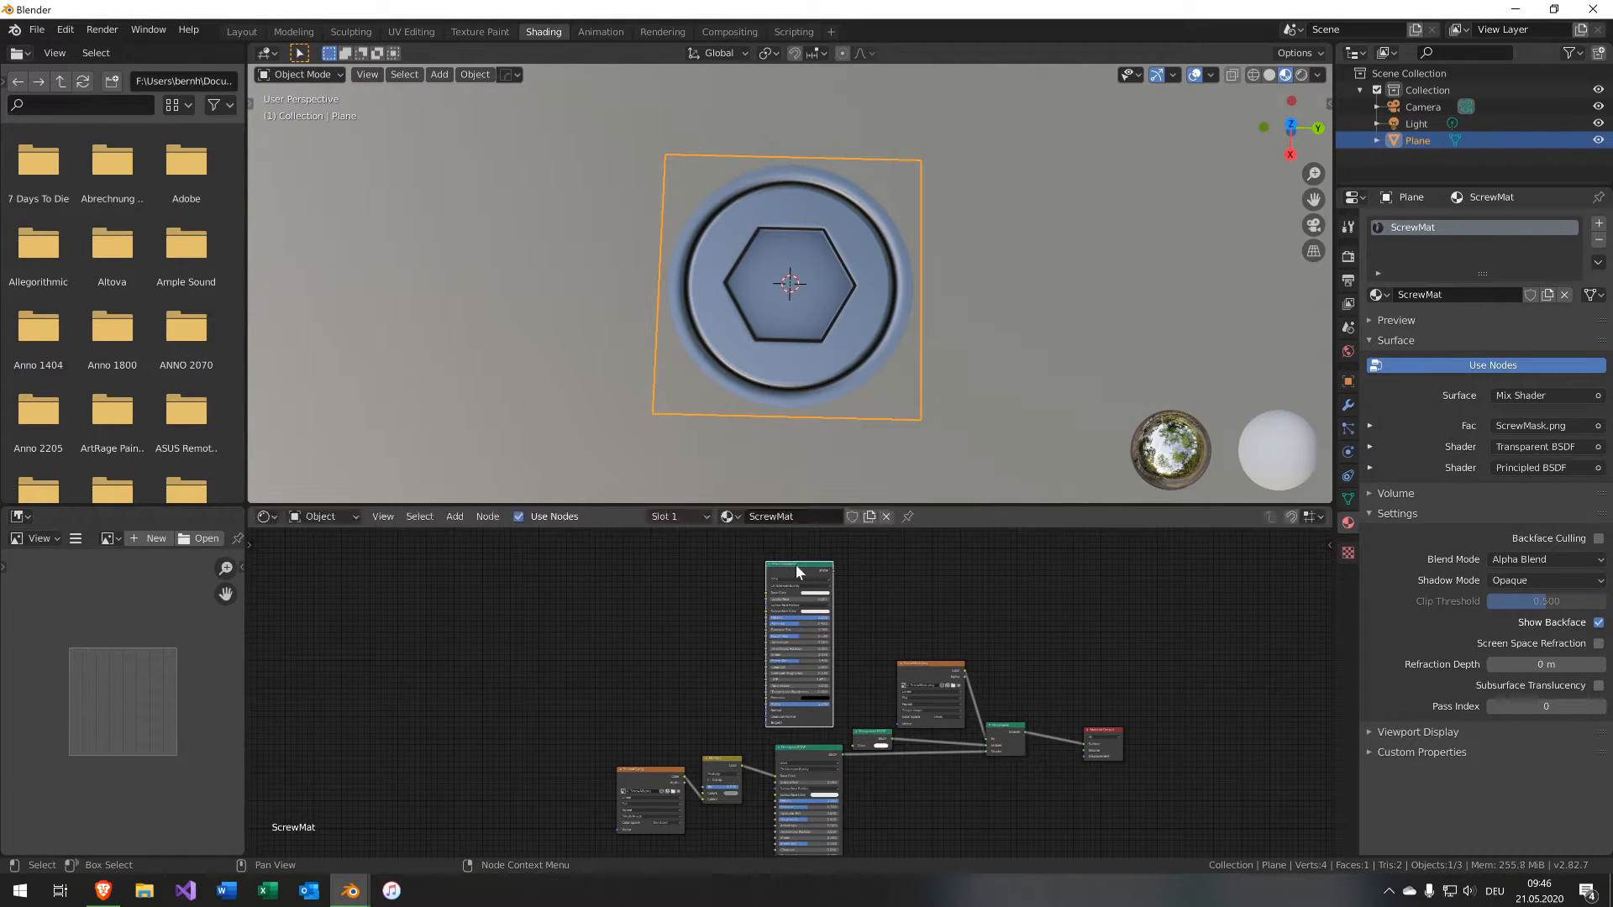
{"action": "scroll", "coordinate": [819, 766], "scroll_direction": "down", "scroll_amount": 2}
{"action": "scroll", "coordinate": [794, 777], "scroll_direction": "down", "scroll_amount": 1}
{"action": "left_click_drag", "start_coordinate": [657, 588], "coordinate": [820, 849]}
{"action": "key", "text": "g"}
{"action": "left_click", "coordinate": [672, 822]}
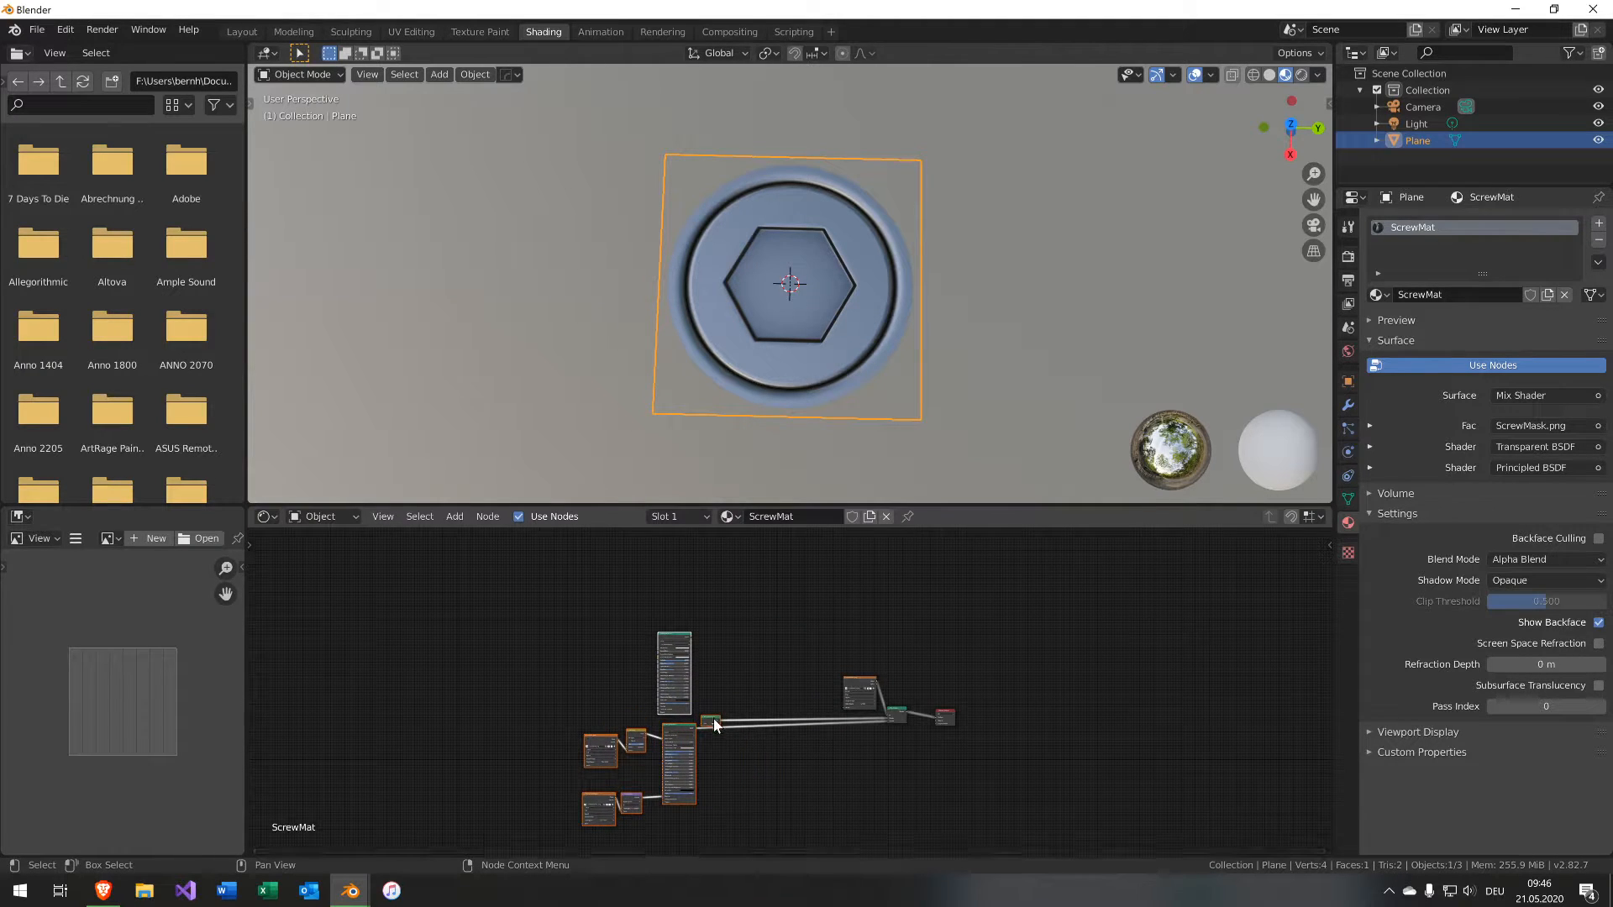
{"action": "left_click_drag", "start_coordinate": [713, 718], "coordinate": [832, 704]}
{"action": "scroll", "coordinate": [786, 753], "scroll_direction": "up", "scroll_amount": 4}
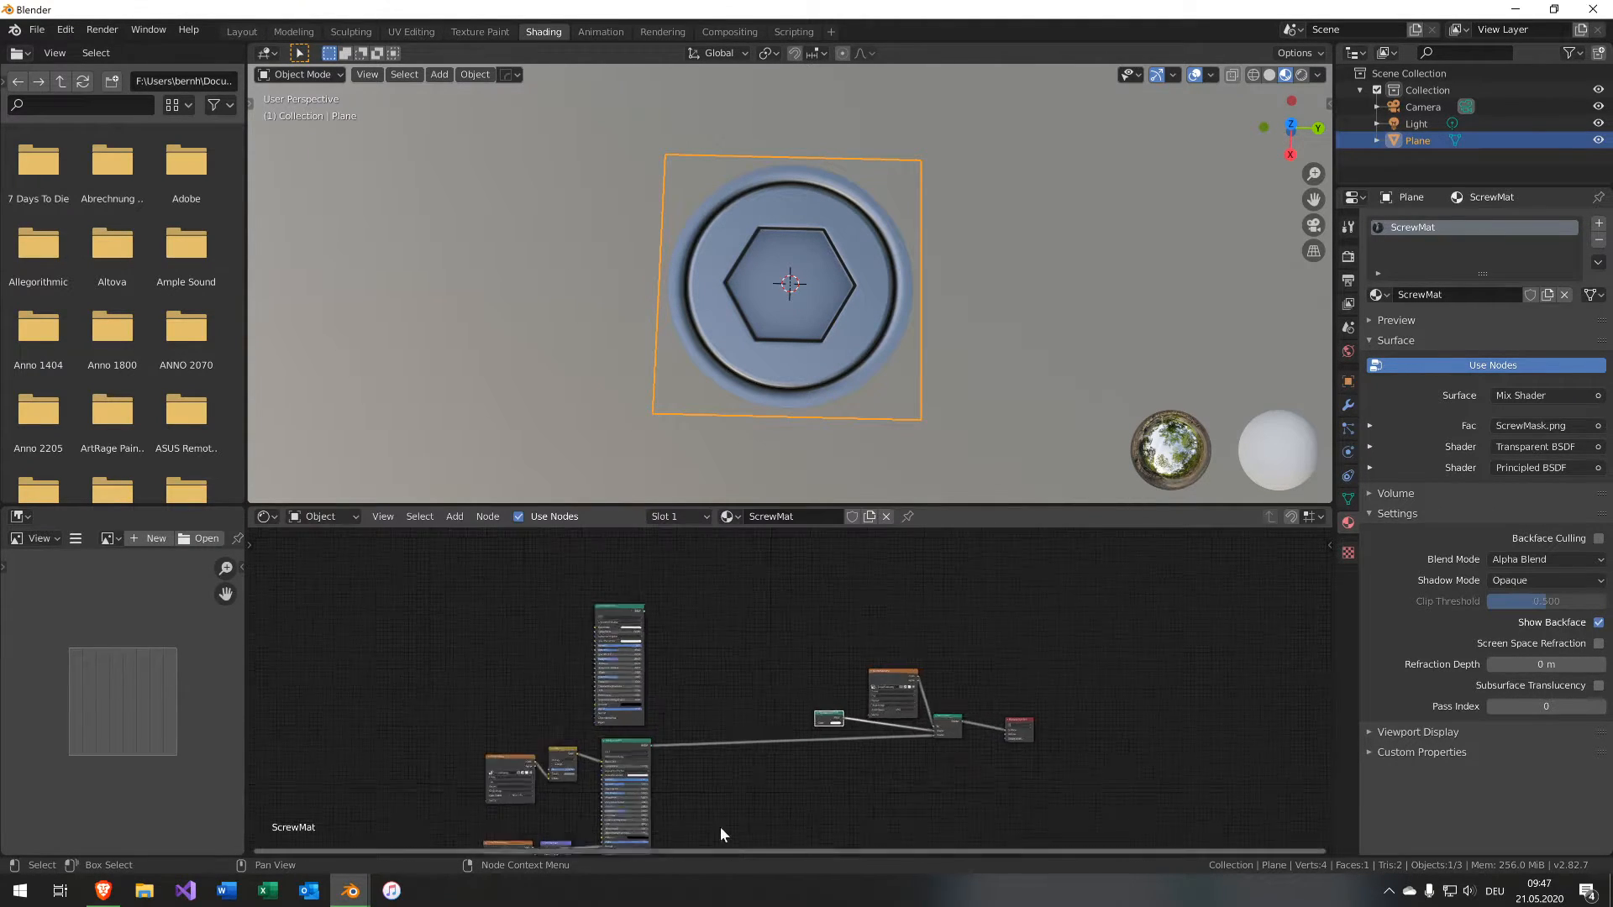
Insert a Mix Shader on the link between the Principled BSDF and the mask Mix Shader.
{"action": "key", "text": "shift+a"}
{"action": "mouse_move", "coordinate": [845, 718]}
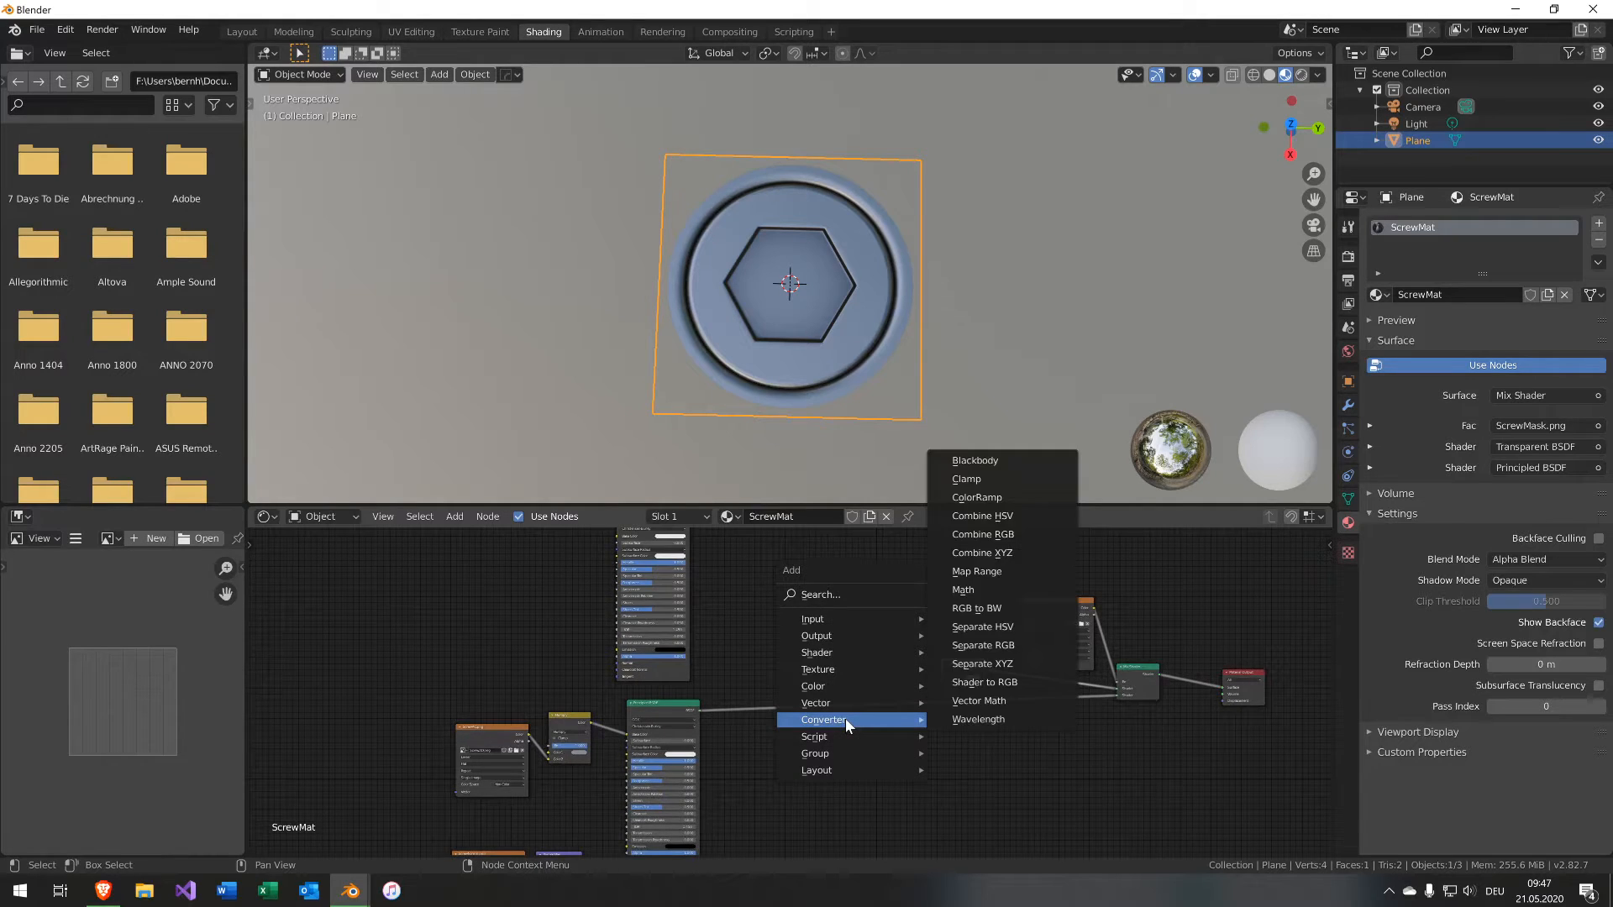
{"action": "mouse_move", "coordinate": [864, 658]}
{"action": "left_click", "coordinate": [976, 487]}
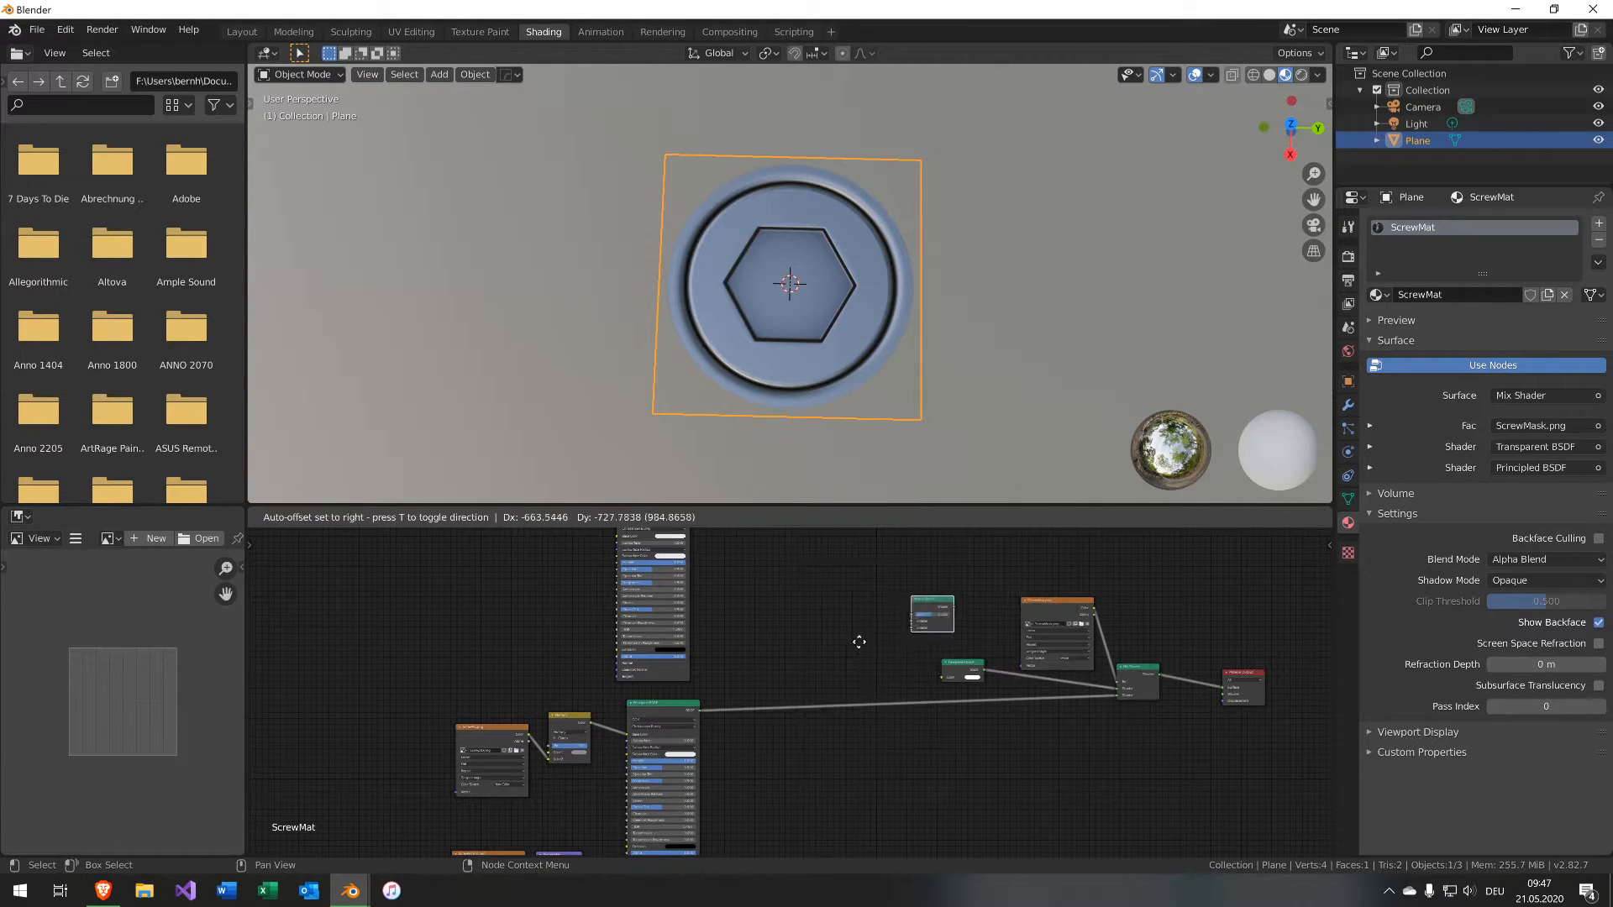
{"action": "left_click", "coordinate": [793, 712]}
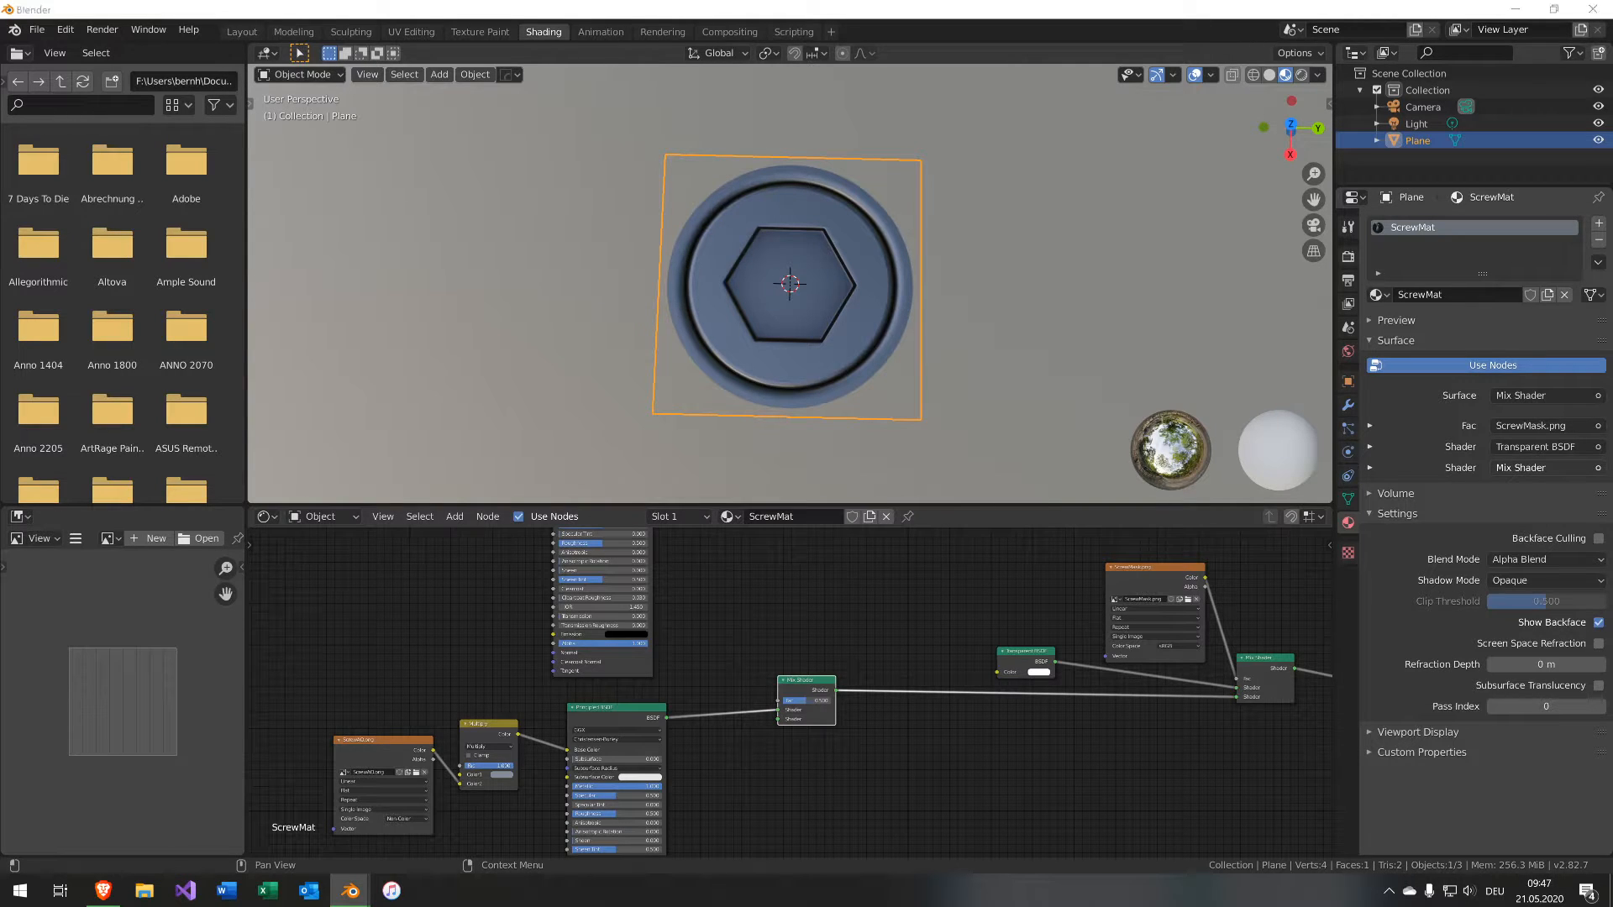
Place a second image texture node and link it into the new Mix Shader's factor.
{"action": "left_click_drag", "start_coordinate": [900, 573], "coordinate": [736, 590]}
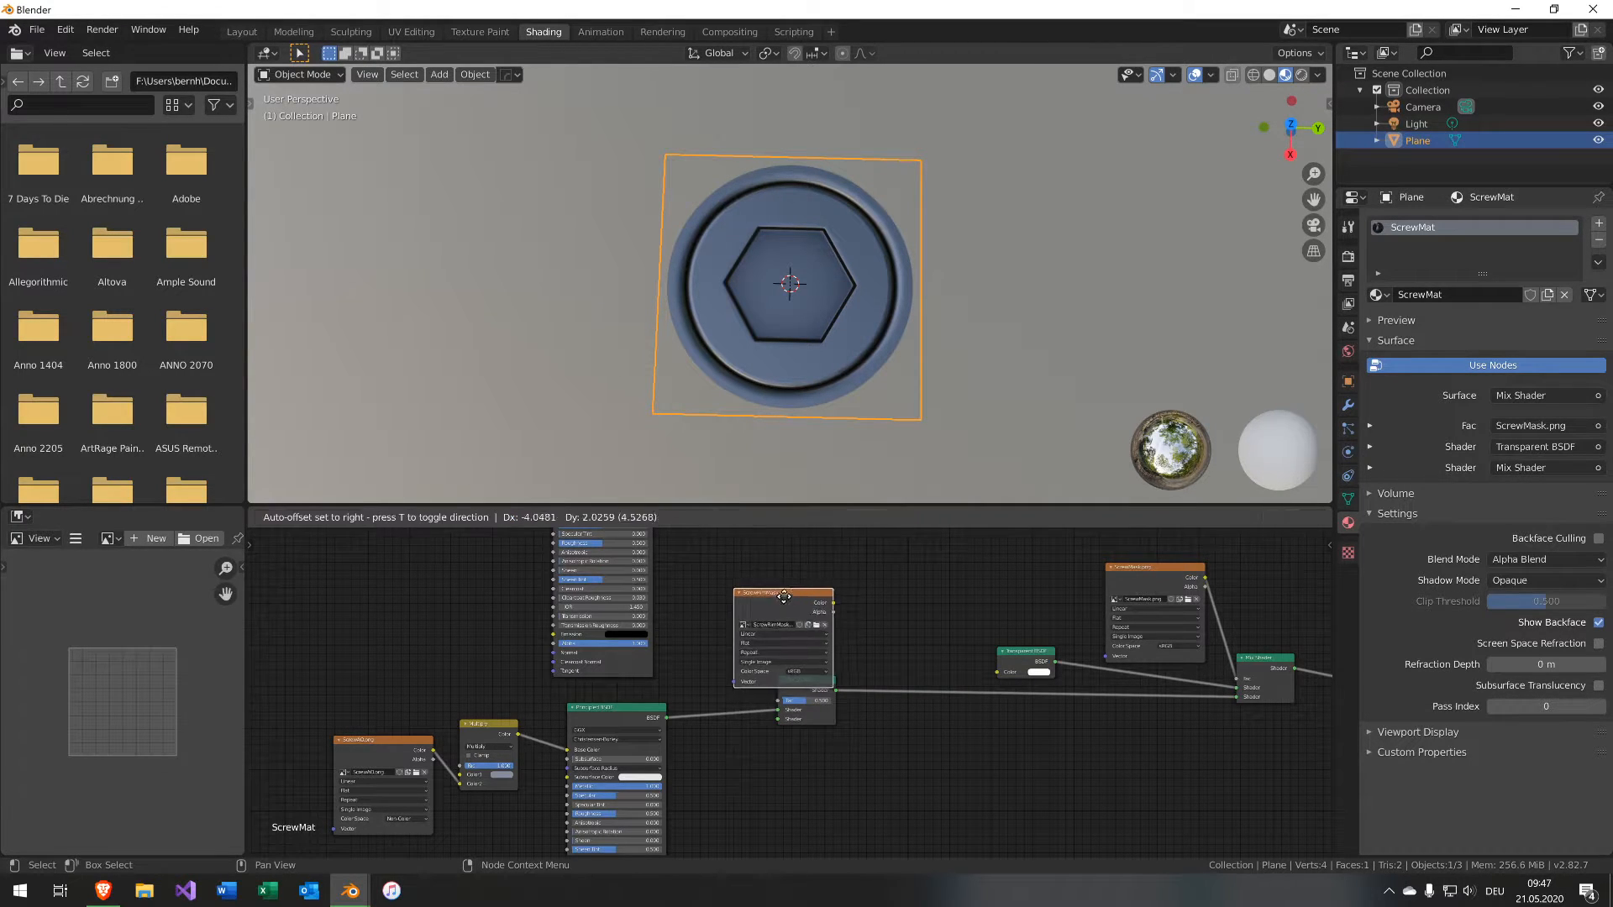
{"action": "middle_click_drag", "start_coordinate": [885, 615], "coordinate": [1004, 755]}
{"action": "middle_click_drag", "start_coordinate": [774, 603], "coordinate": [781, 573]}
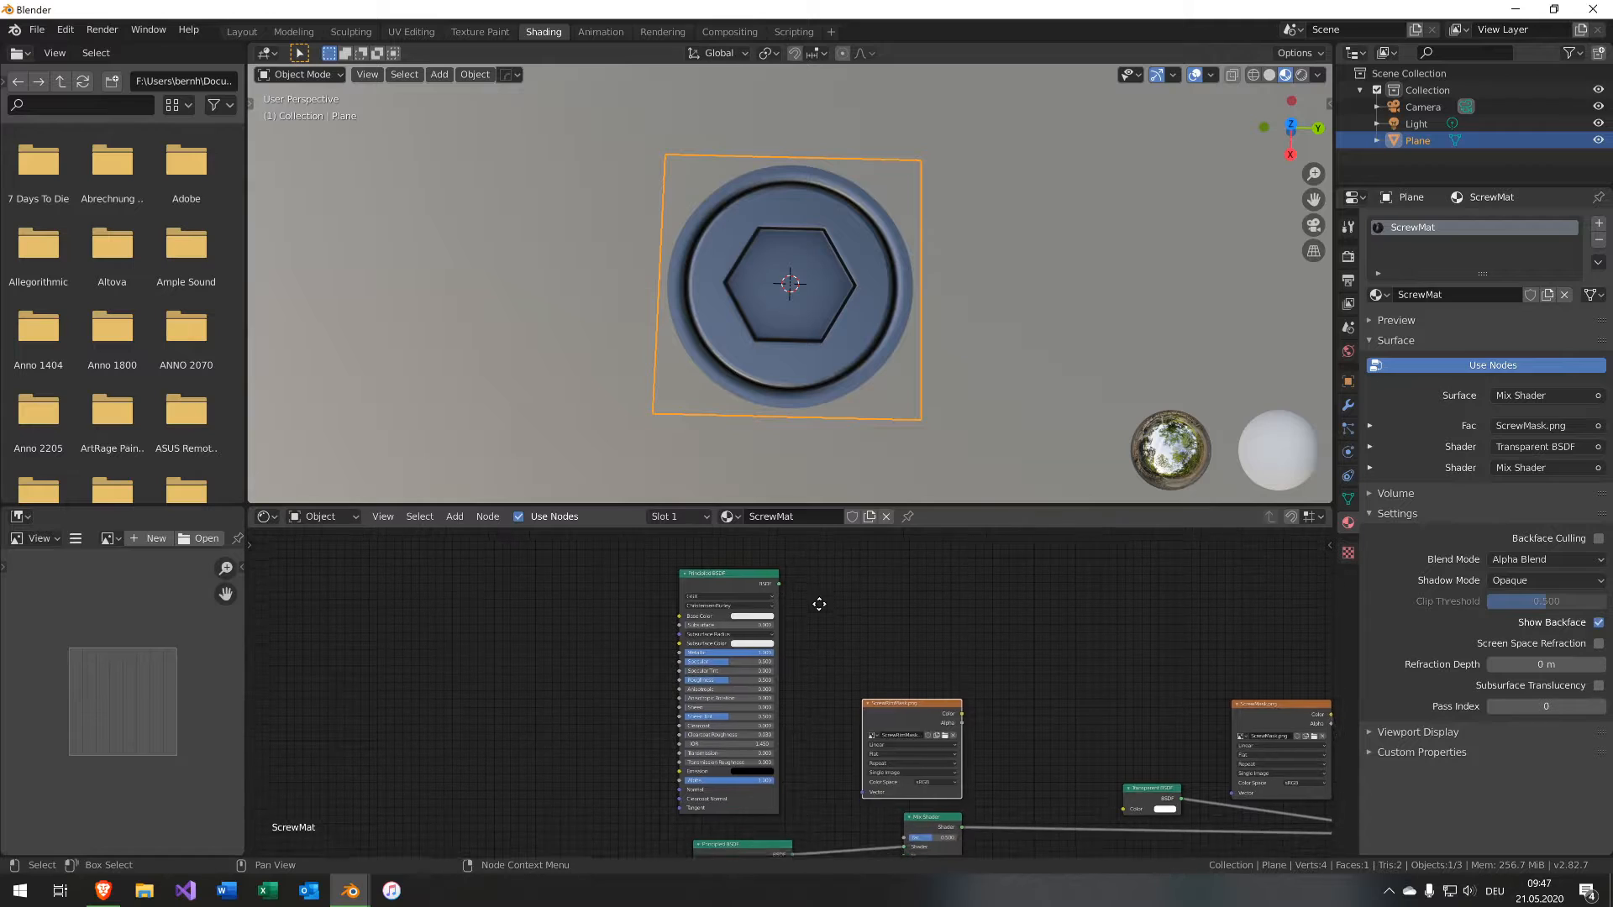
Connect the duplicated Principled BSDF into the new Mix Shader's second shader input.
{"action": "left_click_drag", "start_coordinate": [782, 576], "coordinate": [908, 849]}
{"action": "middle_click_drag", "start_coordinate": [954, 724], "coordinate": [913, 600]}
{"action": "left_click_drag", "start_coordinate": [921, 586], "coordinate": [876, 677]}
{"action": "left_click_drag", "start_coordinate": [880, 571], "coordinate": [910, 548]}
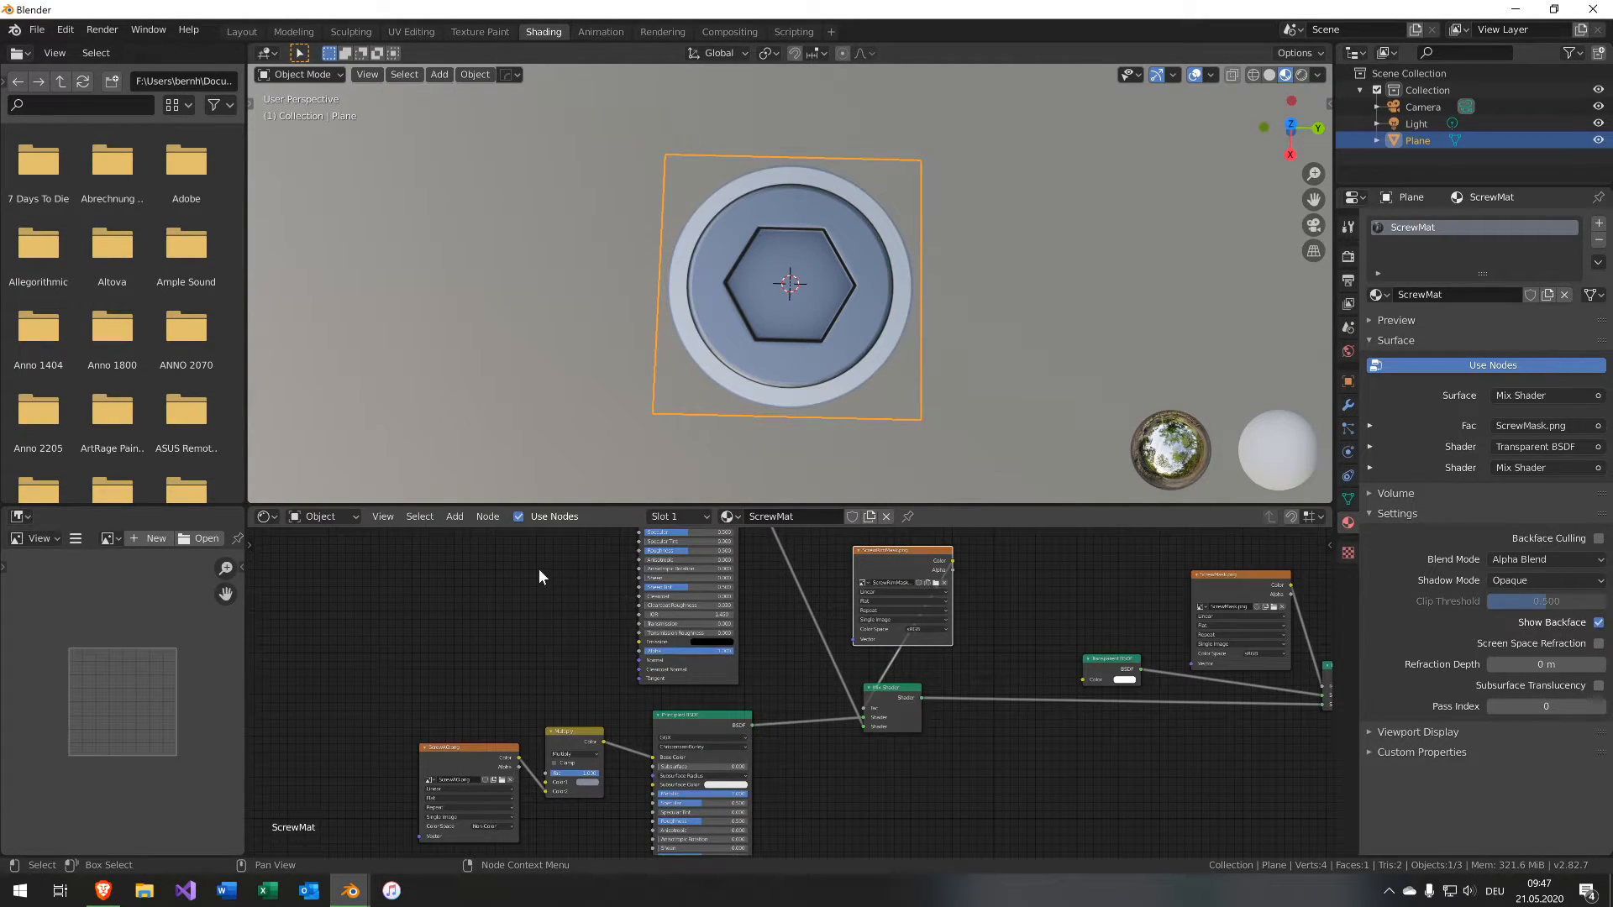
Connect the Normal Map output to the duplicated Principled BSDF's Normal input.
{"action": "middle_click_drag", "start_coordinate": [542, 718], "coordinate": [556, 759]}
{"action": "middle_click_drag", "start_coordinate": [706, 637], "coordinate": [698, 703]}
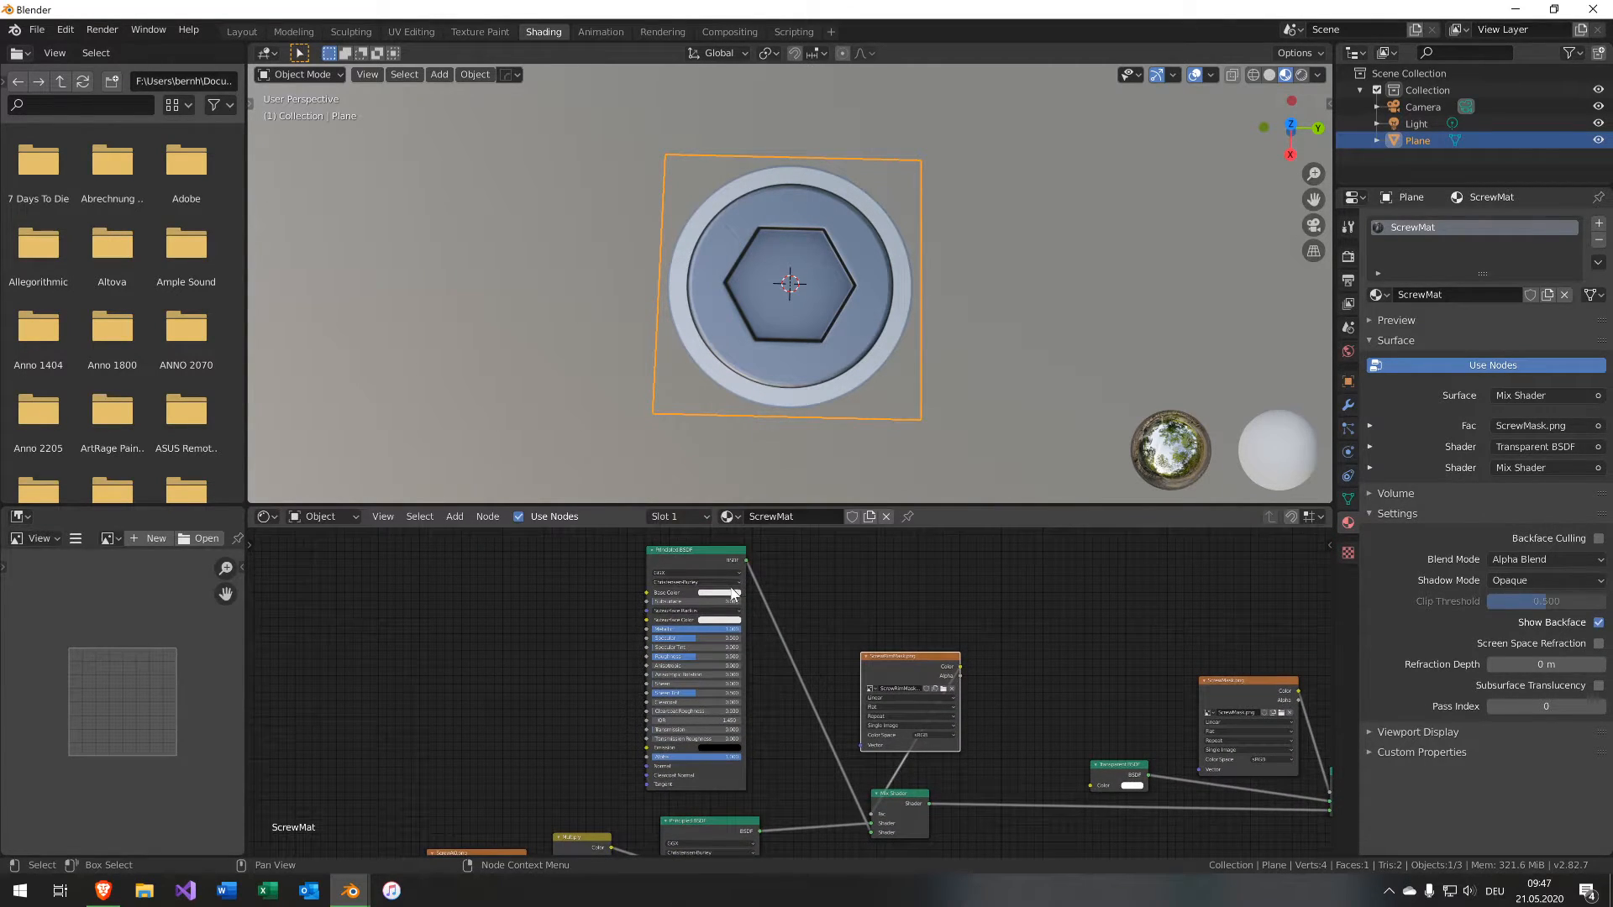
{"action": "middle_click_drag", "start_coordinate": [536, 718], "coordinate": [795, 793]}
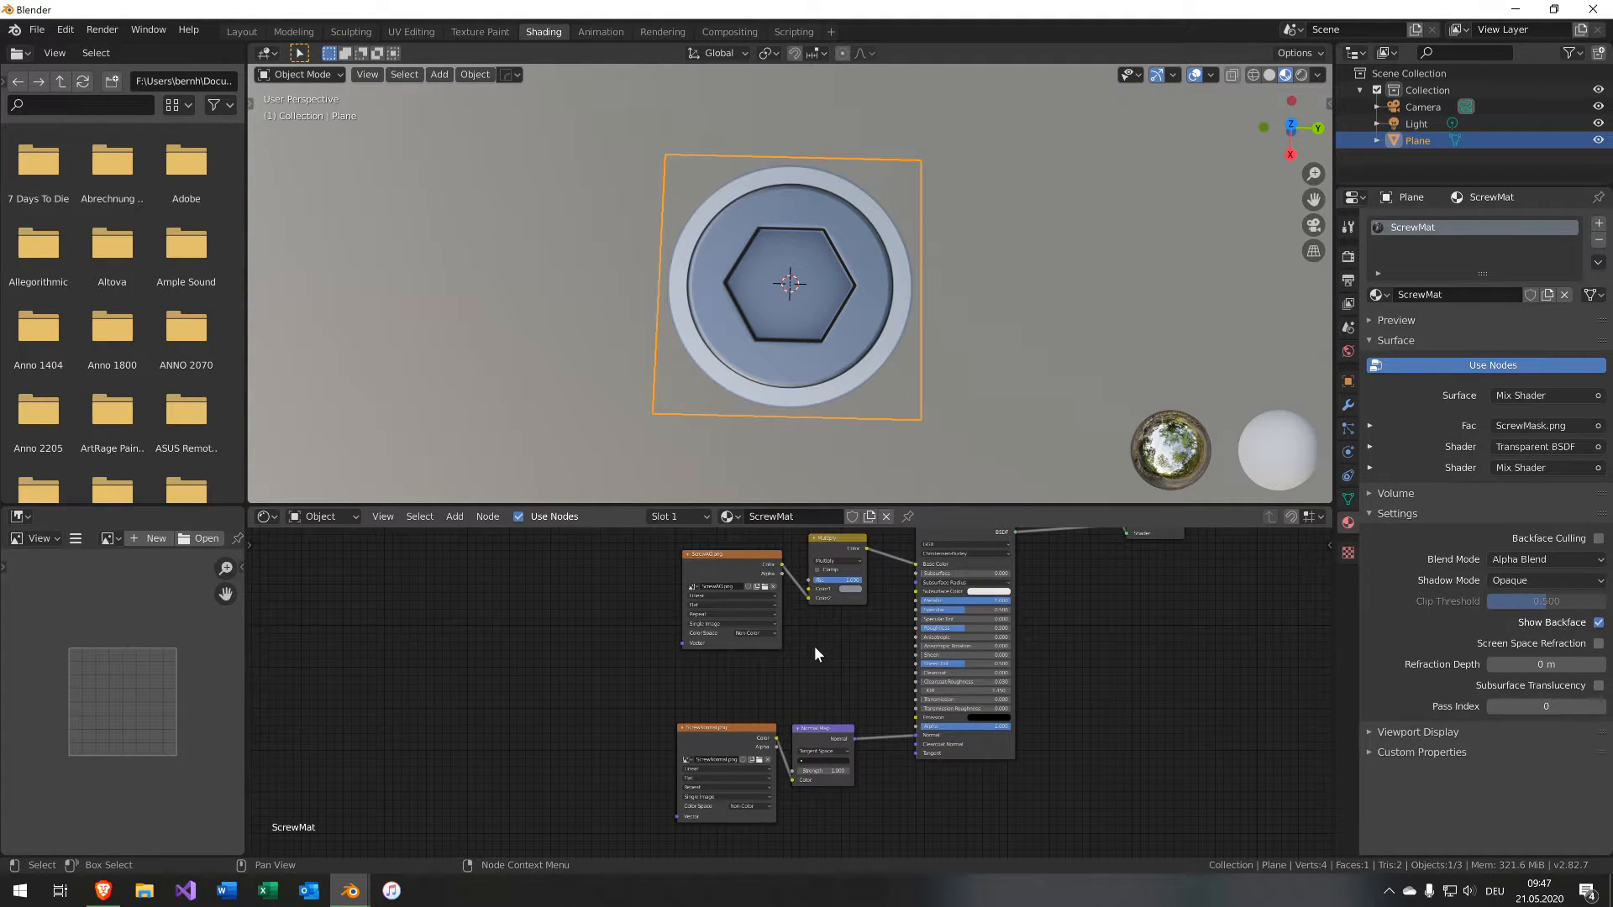
{"action": "scroll", "coordinate": [865, 712], "scroll_direction": "down", "scroll_amount": 1}
{"action": "middle_click_drag", "start_coordinate": [865, 712], "coordinate": [771, 786]}
{"action": "left_click_drag", "start_coordinate": [757, 803], "coordinate": [799, 580]}
Inspect the layered screw material in the viewport and across the node layout.
{"action": "scroll", "coordinate": [910, 285], "scroll_direction": "up", "scroll_amount": 4}
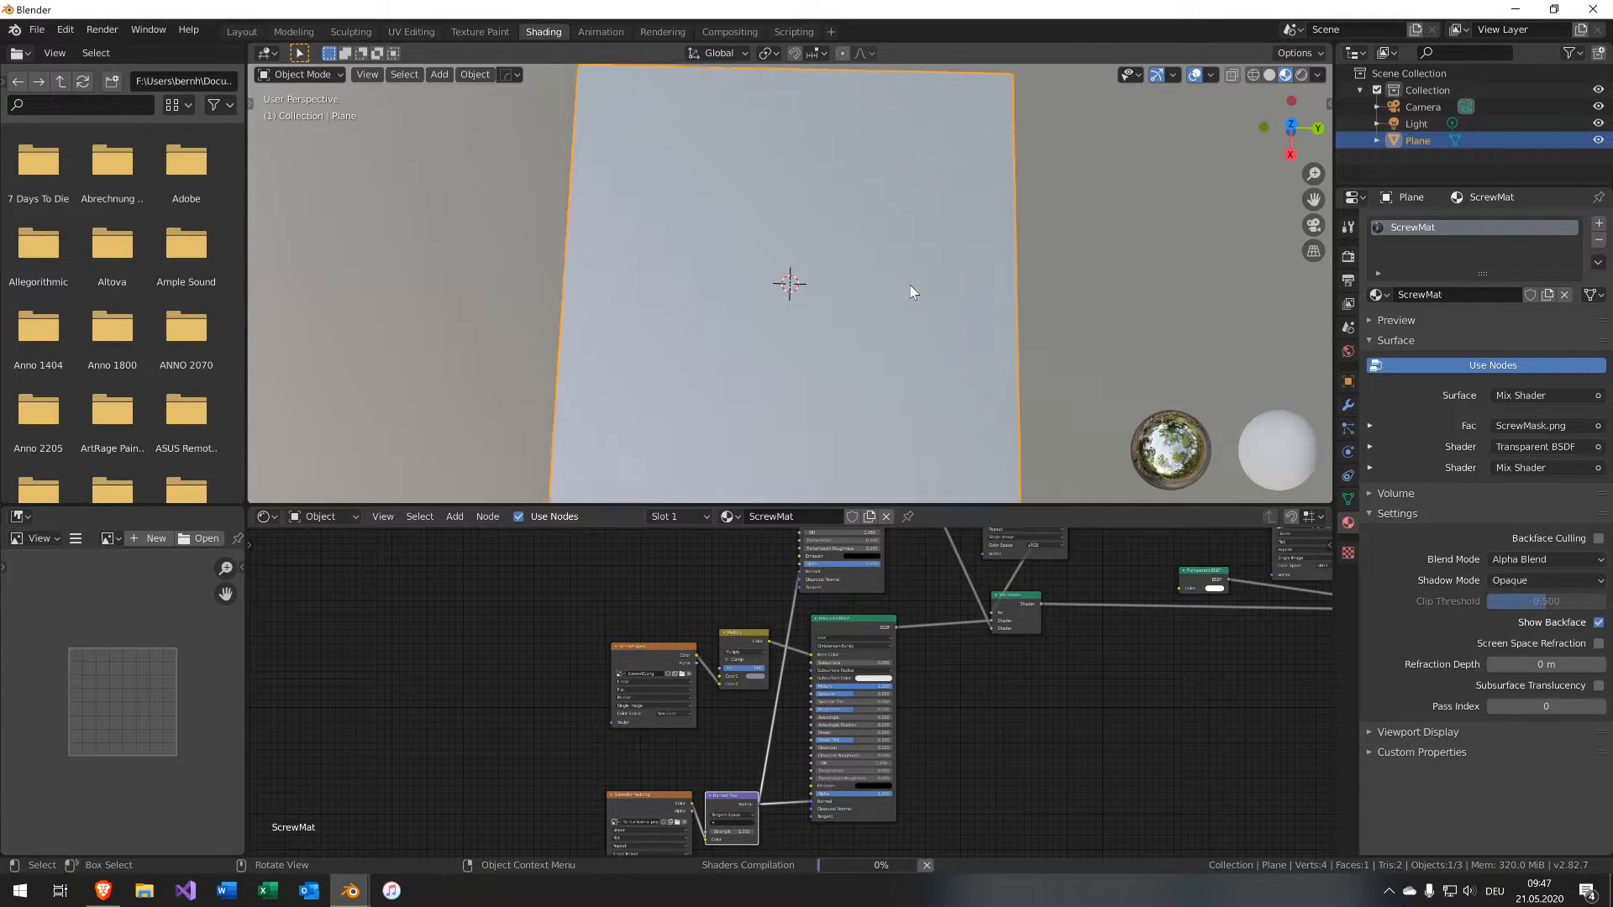
{"action": "scroll", "coordinate": [910, 285], "scroll_direction": "down", "scroll_amount": 2}
{"action": "mouse_move", "coordinate": [909, 290]}
{"action": "middle_mouse_down"}
{"action": "mouse_move", "coordinate": [996, 235]}
{"action": "mouse_move", "coordinate": [924, 256]}
{"action": "mouse_move", "coordinate": [736, 255]}
{"action": "mouse_move", "coordinate": [927, 273]}
{"action": "middle_mouse_up"}
{"action": "middle_click_drag", "start_coordinate": [1096, 750], "coordinate": [816, 848]}
{"action": "middle_click_drag", "start_coordinate": [729, 574], "coordinate": [1004, 614]}
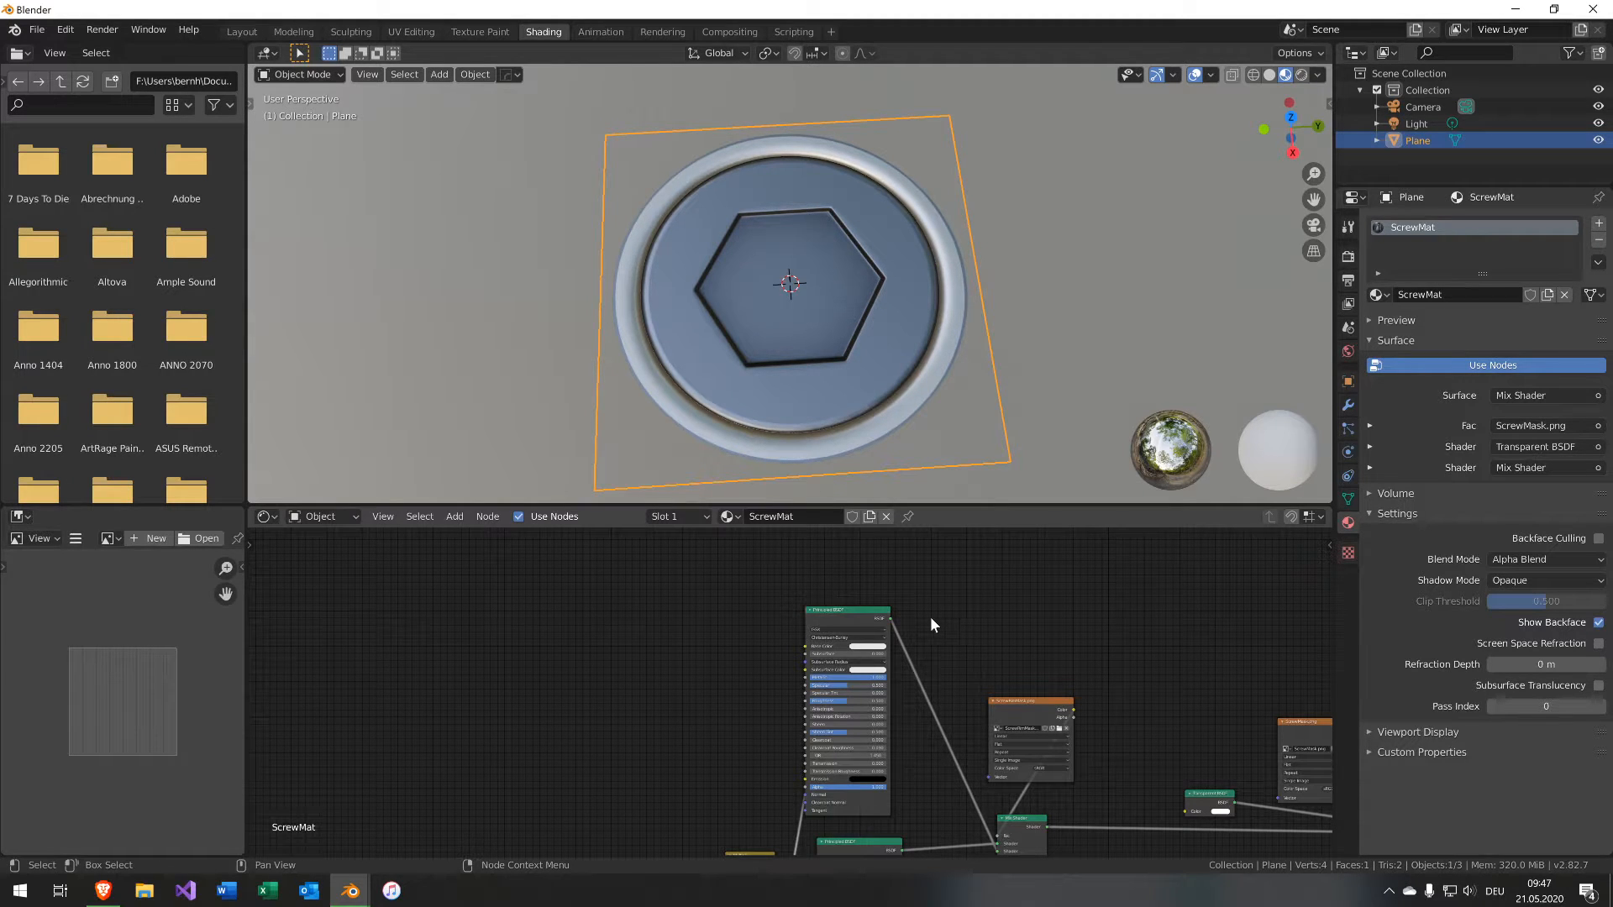
{"action": "middle_click_drag", "start_coordinate": [1072, 693], "coordinate": [794, 679]}
{"action": "scroll", "coordinate": [804, 672], "scroll_direction": "down", "scroll_amount": 3}
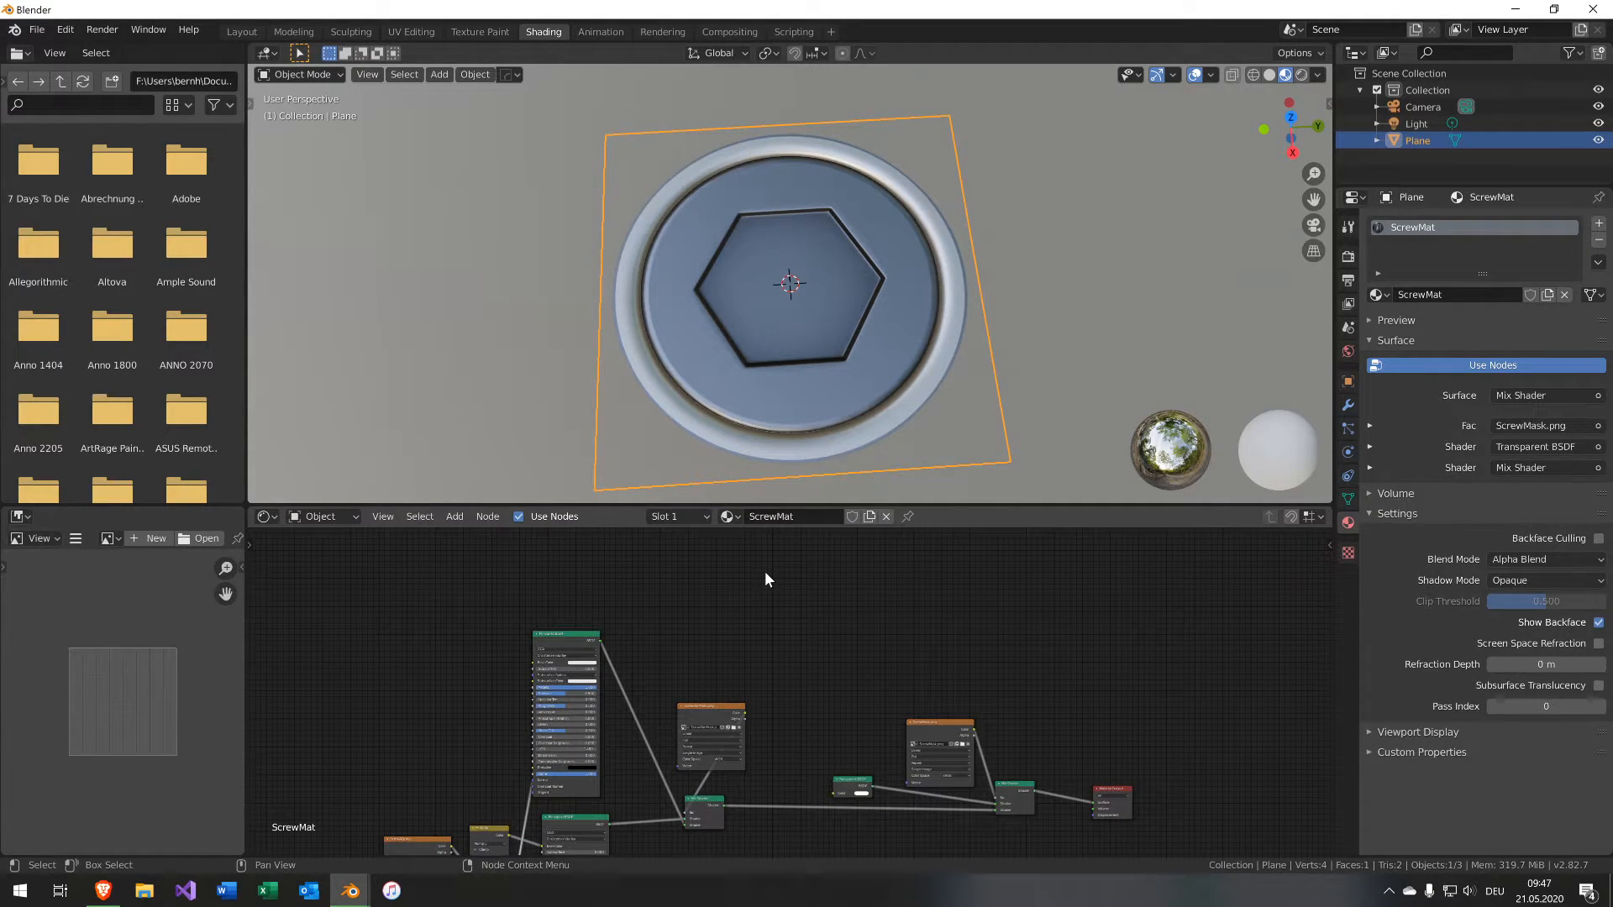
Save the file as ScrewDecal.blend.
{"action": "key", "text": "ctrl+s"}
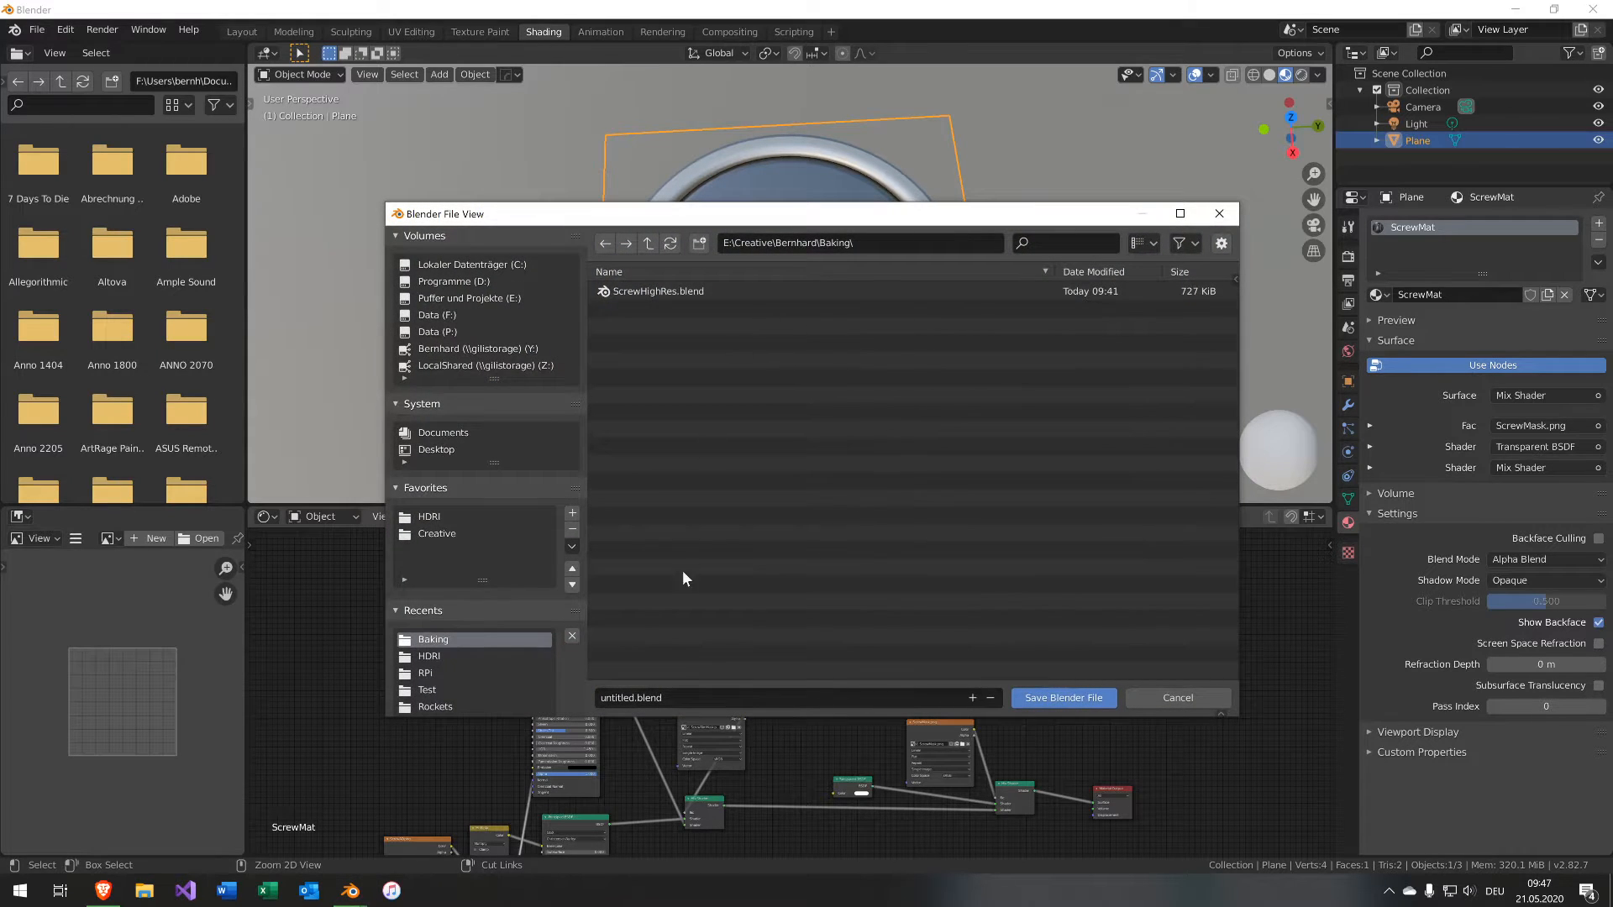
{"action": "left_click", "coordinate": [677, 695]}
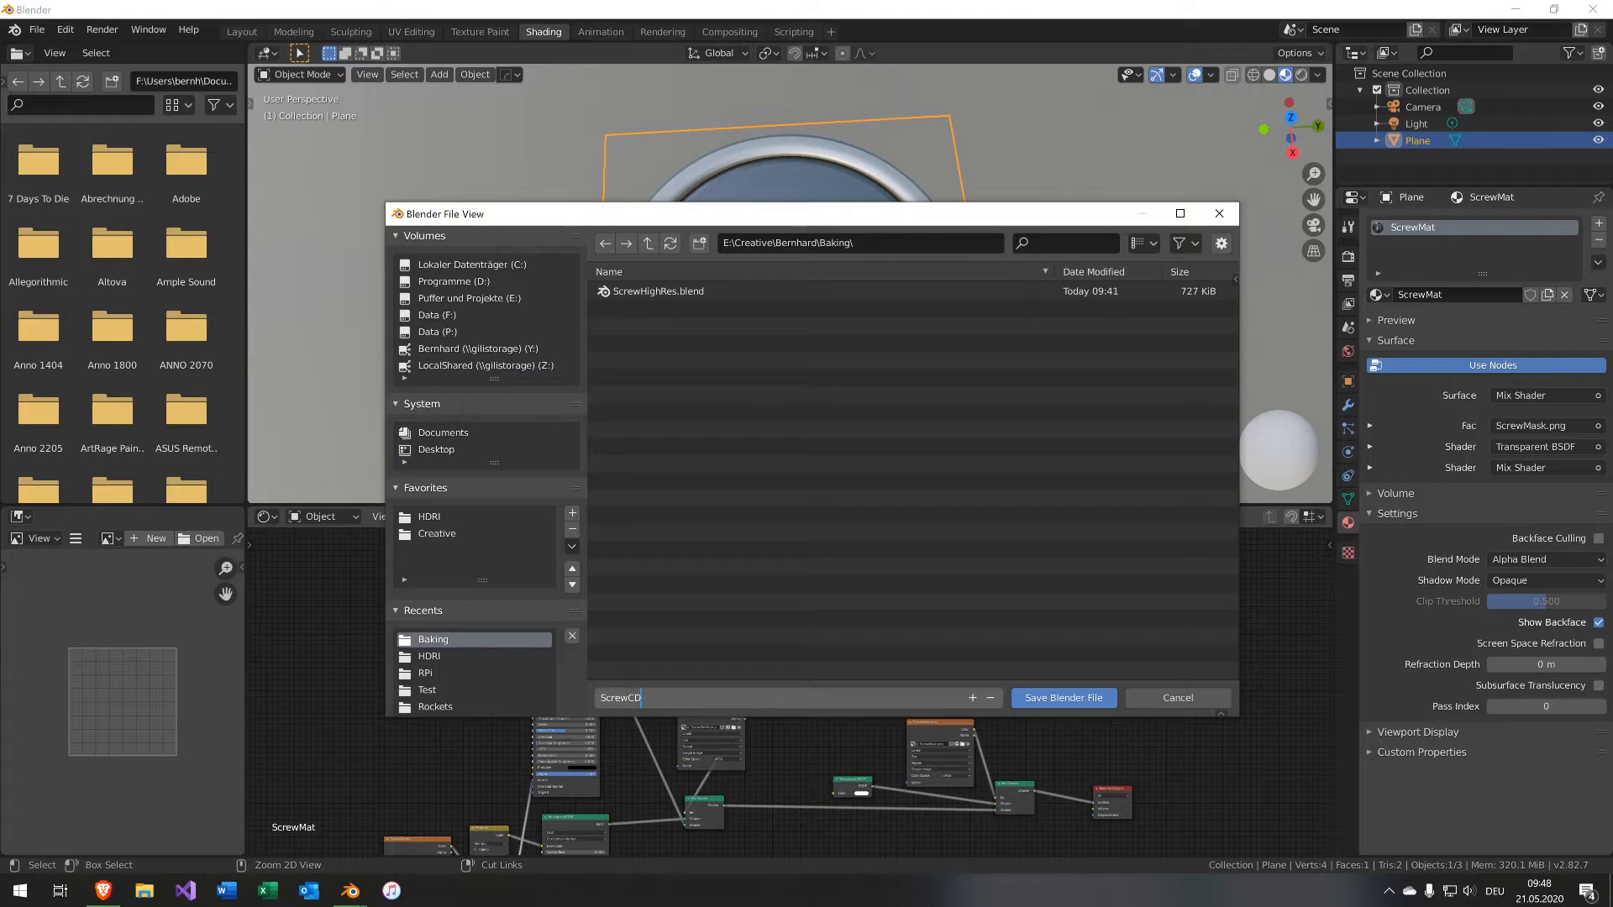
{"action": "type", "text": "ScrewDecal.blend"}
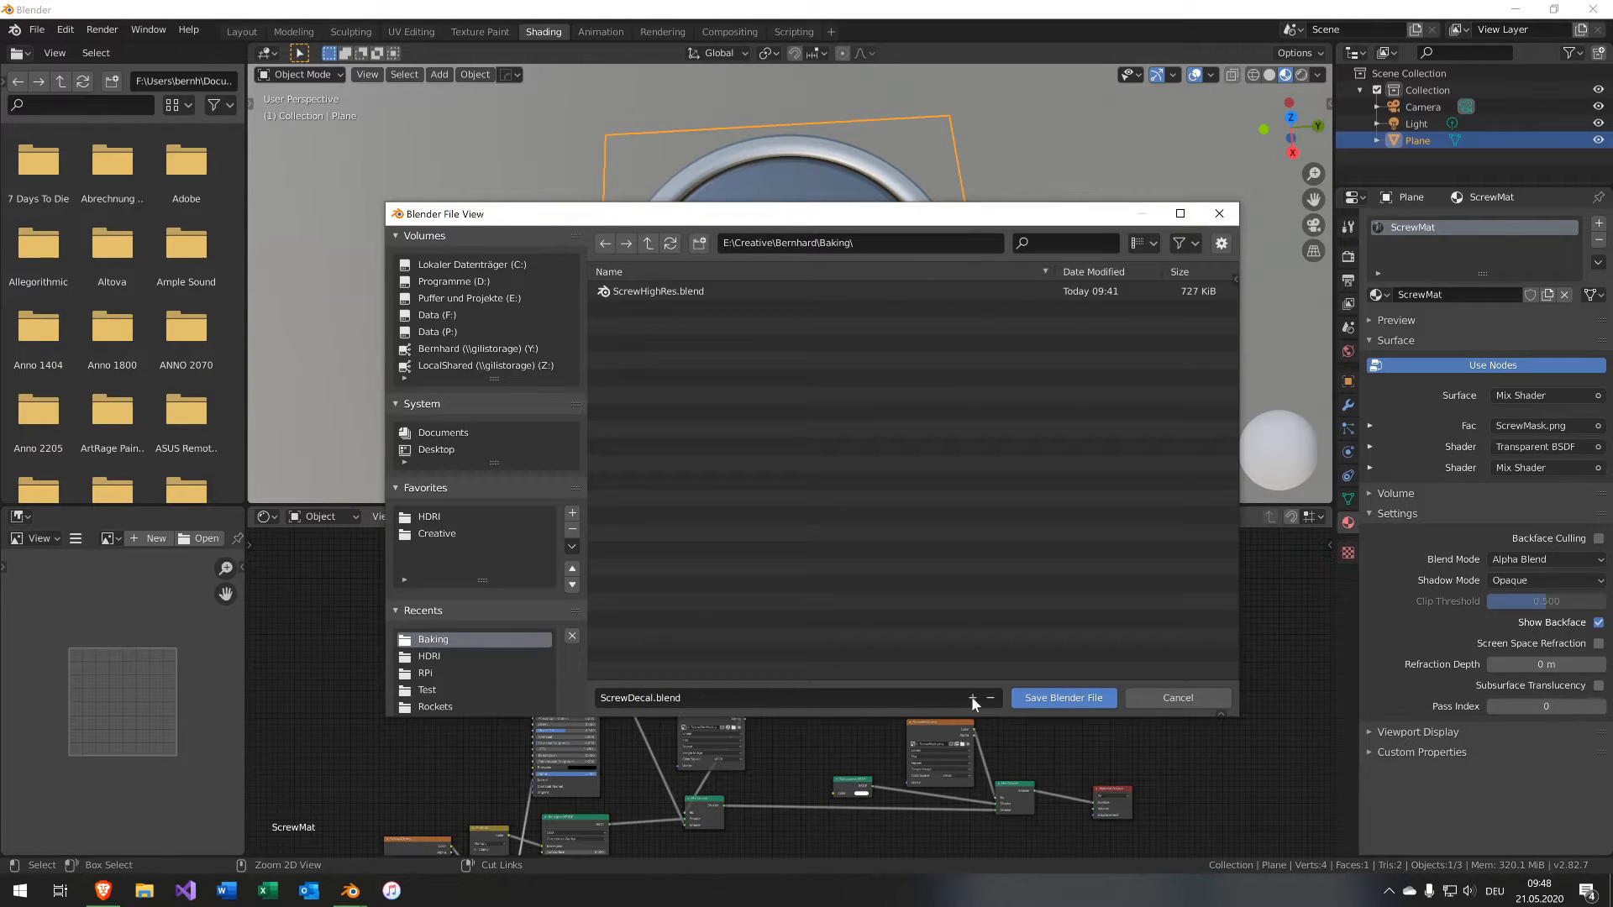
{"action": "key", "text": "Return"}
{"action": "left_click", "coordinate": [1086, 704]}
Start a new Blender instance and delete the default cube.
{"action": "middle_click", "coordinate": [353, 888]}
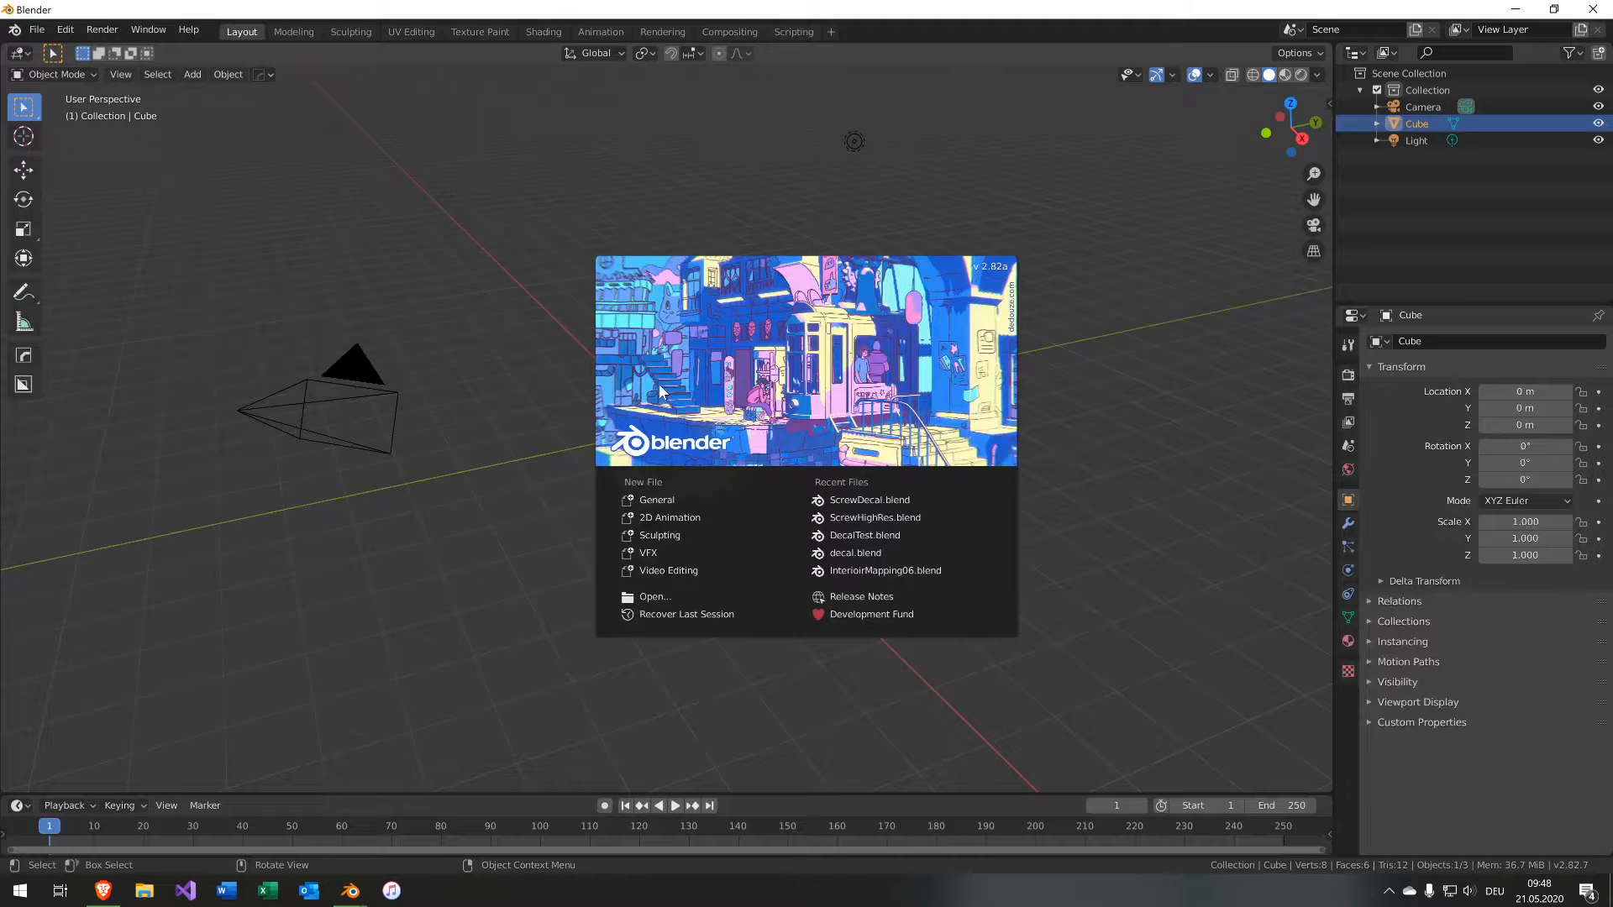
{"action": "left_click", "coordinate": [546, 376]}
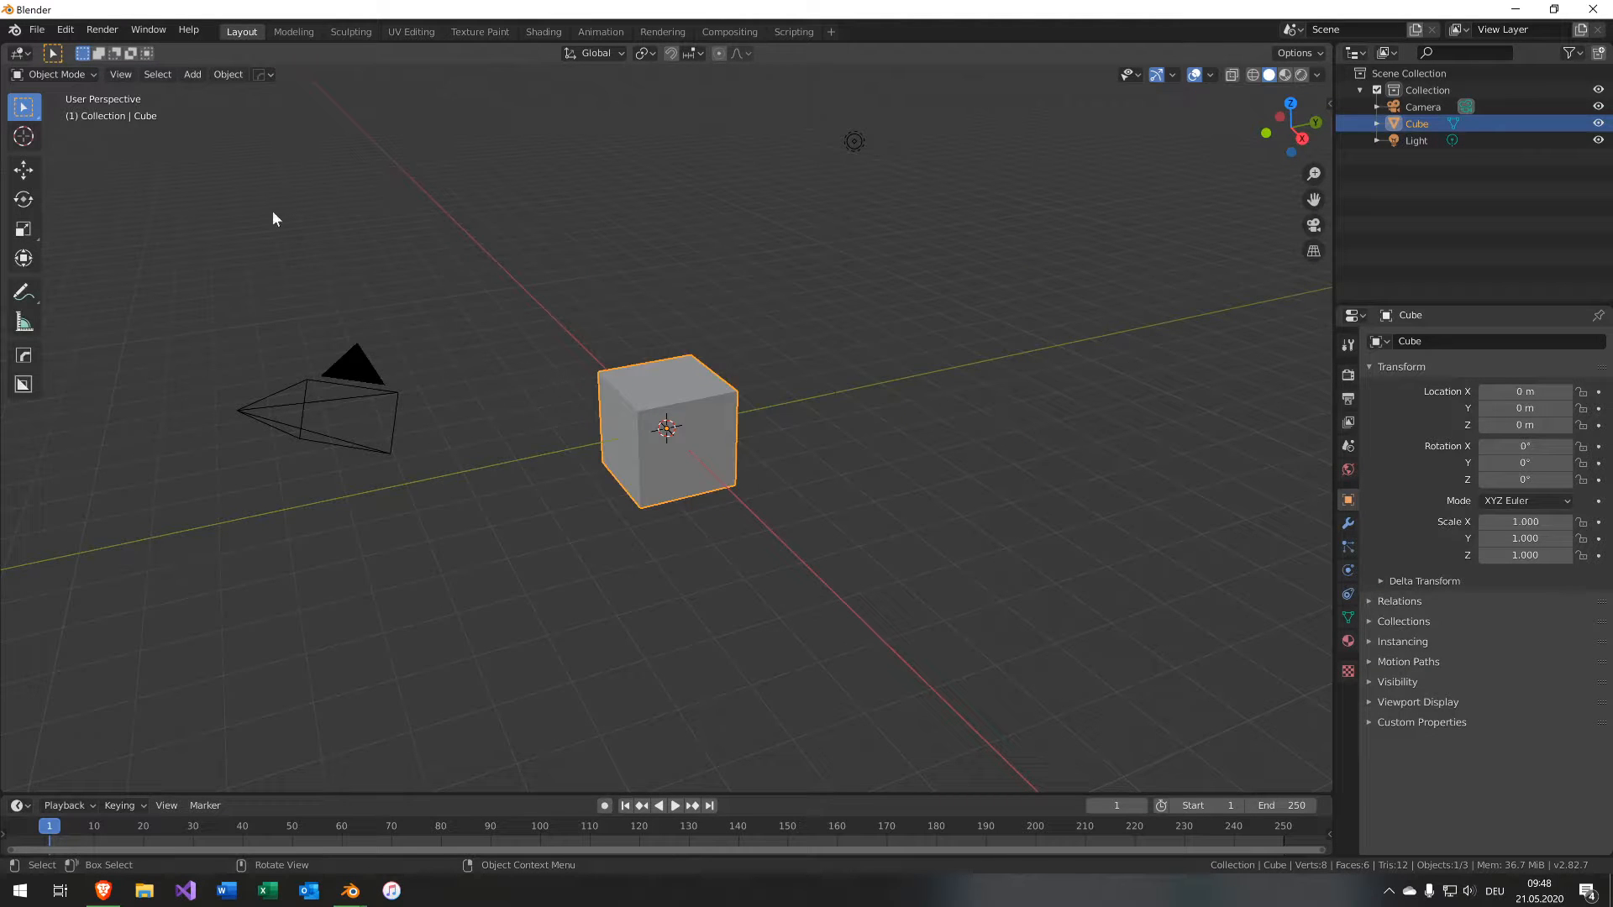
{"action": "key", "text": "x"}
{"action": "left_click", "coordinate": [603, 443]}
Add a UV sphere to the scene.
{"action": "key", "text": "shift+a"}
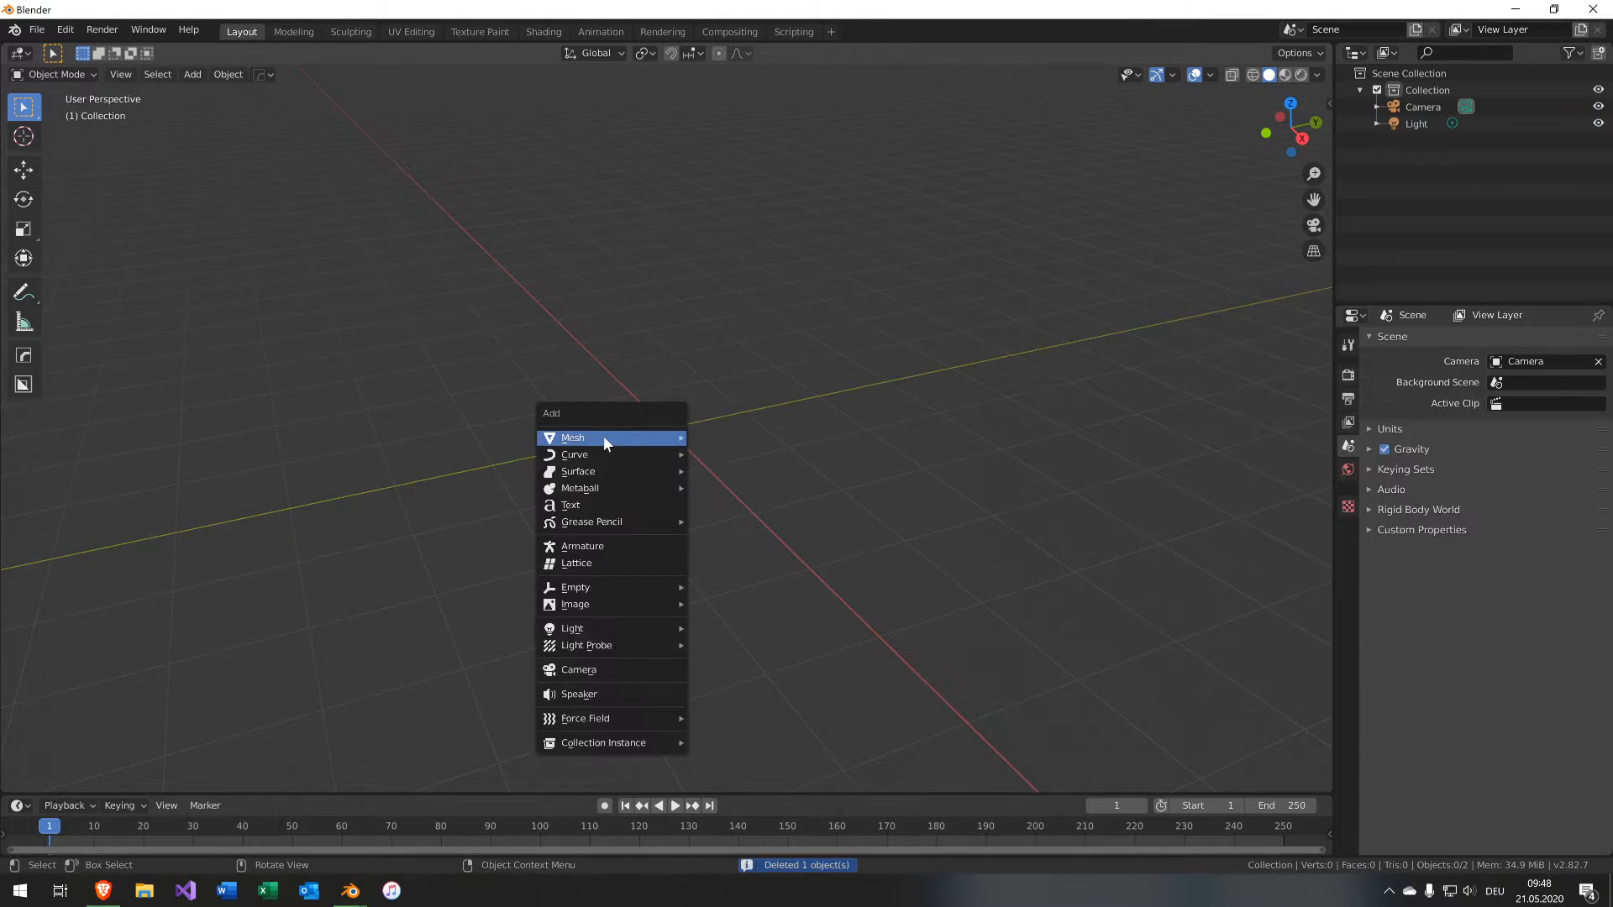
{"action": "mouse_move", "coordinate": [605, 438]}
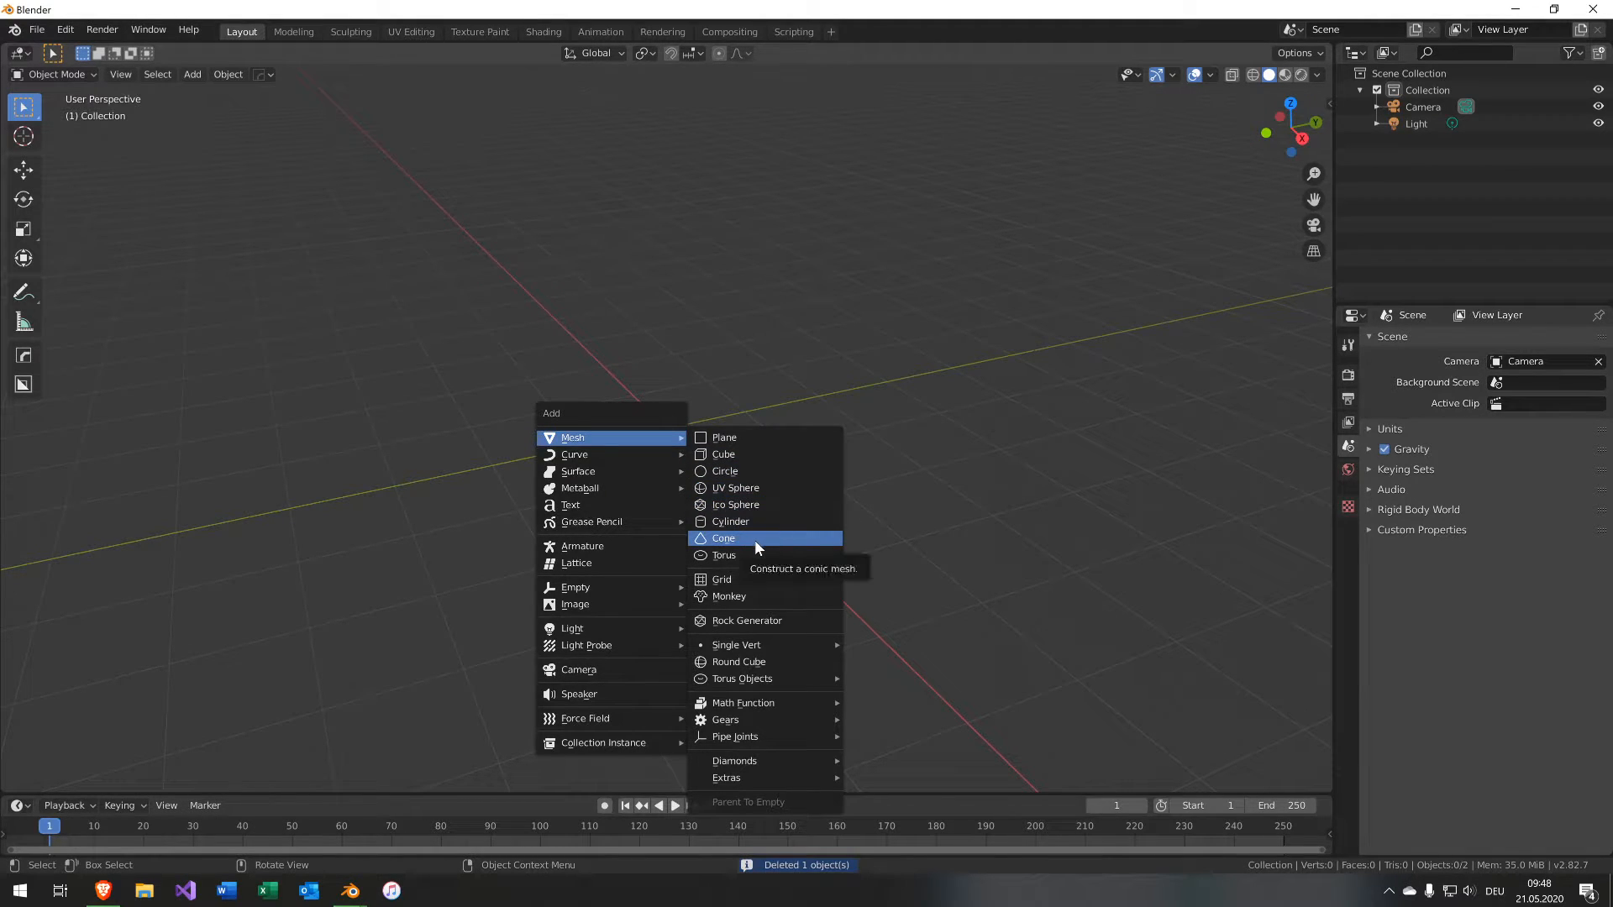
{"action": "left_click", "coordinate": [756, 488]}
Rip the sphere at its equator in front wireframe view and move the upper half up along Z.
{"action": "key", "text": "KP_1"}
{"action": "key", "text": "shift+z"}
{"action": "scroll", "coordinate": [588, 306], "scroll_direction": "up", "scroll_amount": 3}
{"action": "key", "text": "Tab"}
{"action": "left_click_drag", "start_coordinate": [438, 180], "coordinate": [852, 413]}
{"action": "key", "text": "2"}
{"action": "left_click", "coordinate": [785, 429], "text": "alt"}
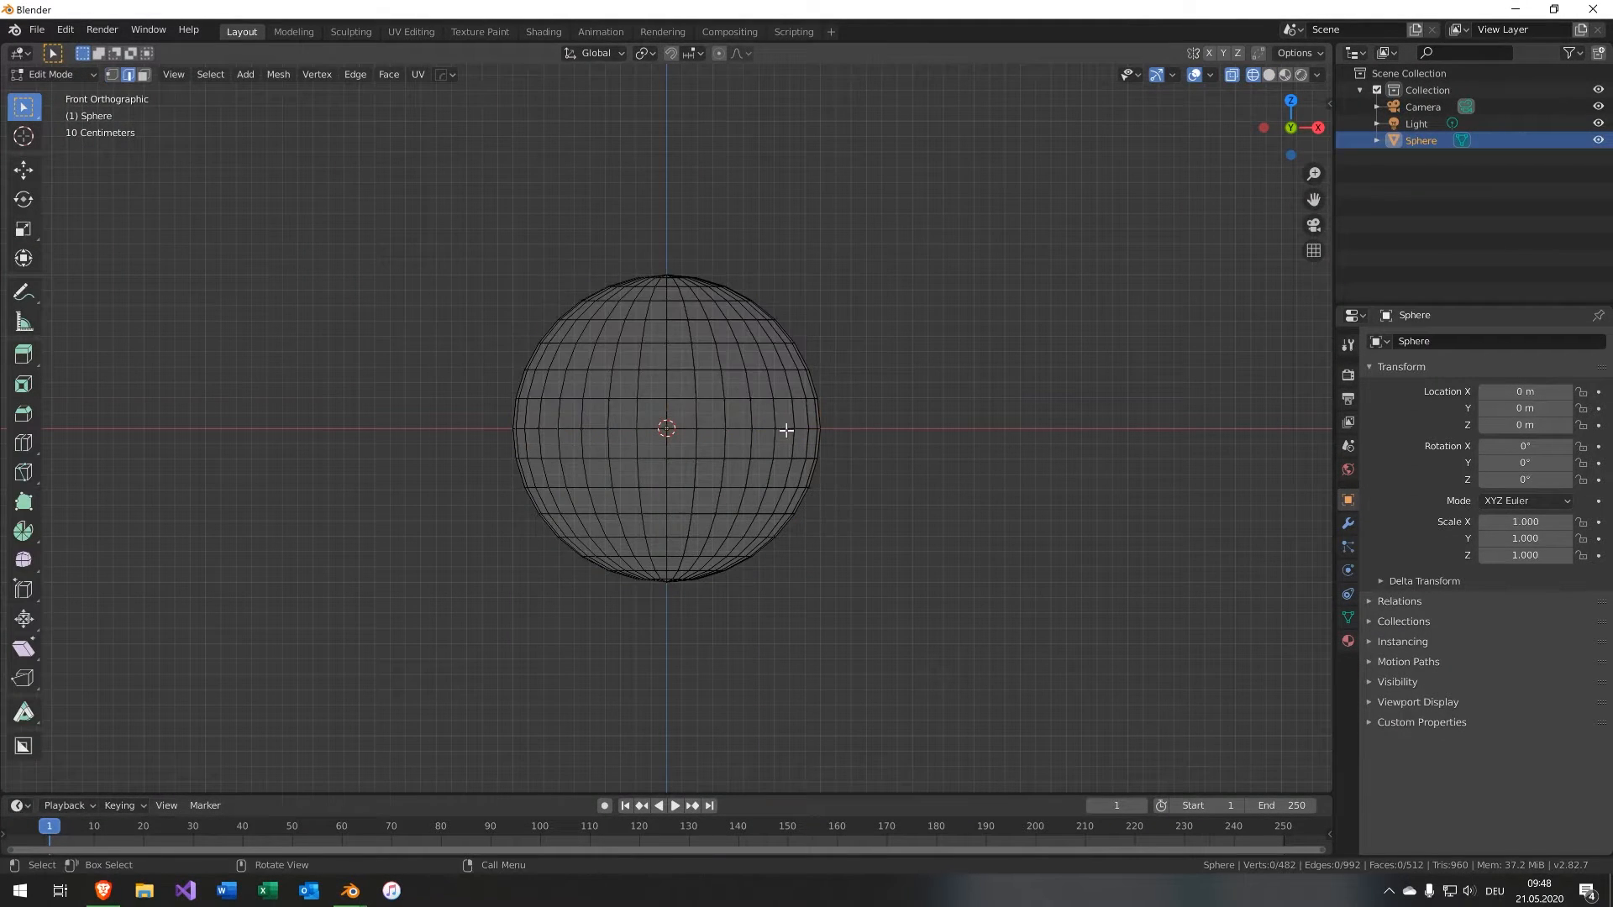
{"action": "key", "text": "v"}
{"action": "right_click", "coordinate": [693, 421]}
{"action": "key", "text": "l"}
{"action": "key", "text": "g"}
{"action": "key", "text": "z"}
{"action": "left_click", "coordinate": [622, 255]}
Select the two open edge loops and bridge them.
{"action": "left_click", "coordinate": [625, 291], "text": "alt"}
{"action": "left_click", "coordinate": [640, 437], "text": "alt+shift"}
{"action": "key", "text": "ctrl+e"}
{"action": "left_click", "coordinate": [635, 461]}
Inset the bridged faces and extrude them along their normals to form a band.
{"action": "key", "text": "i"}
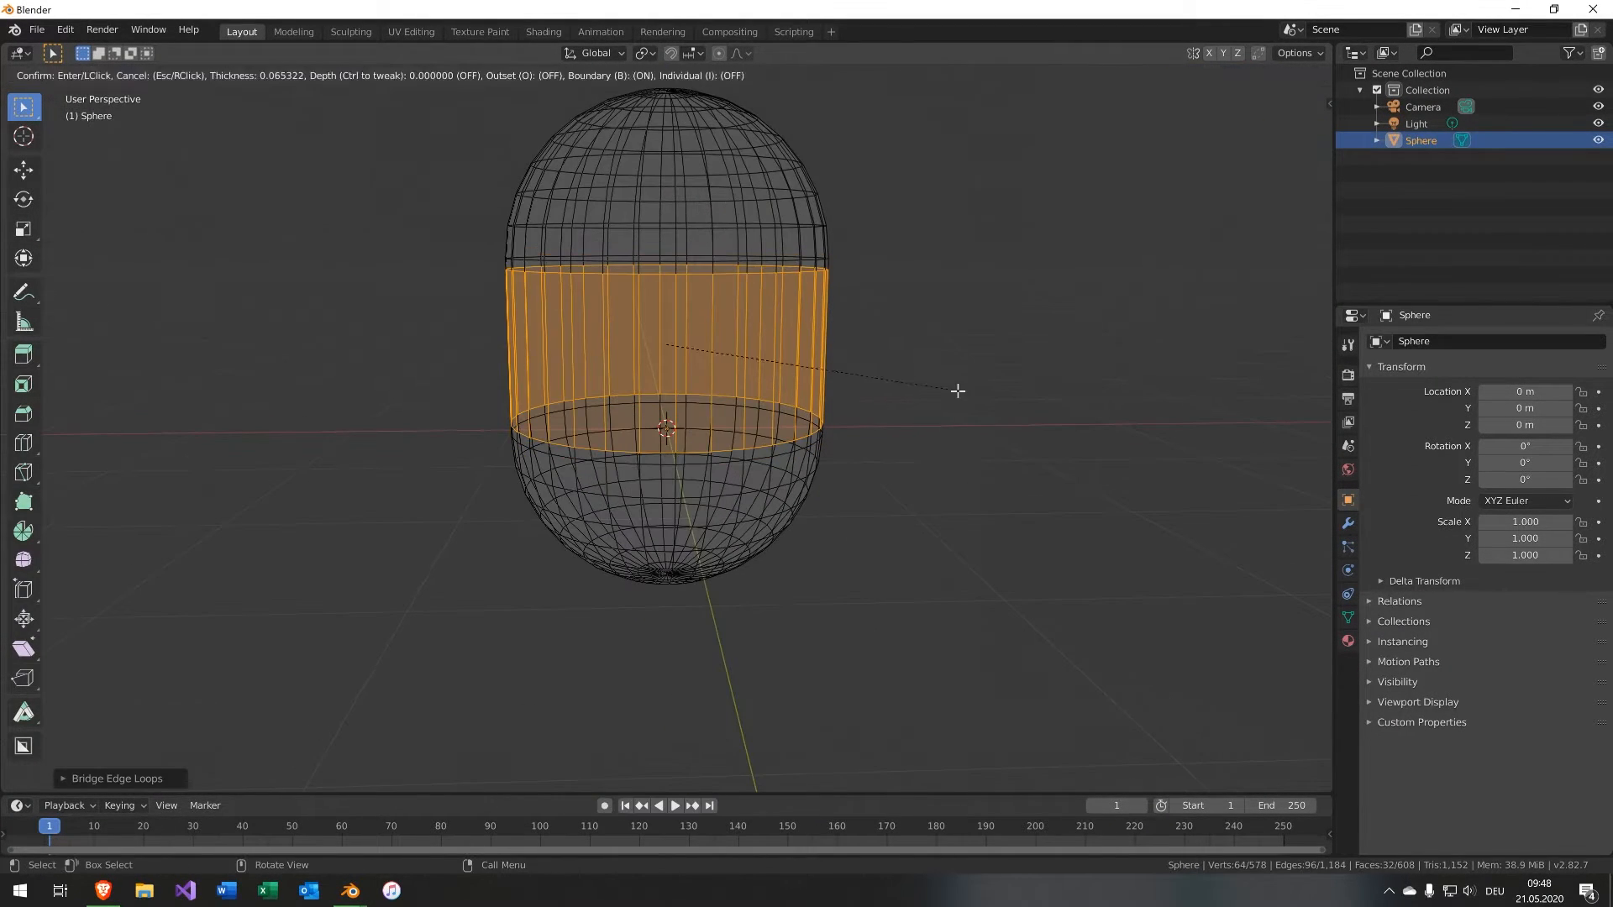
{"action": "key", "text": "alt+e"}
{"action": "left_click", "coordinate": [1023, 417]}
{"action": "left_click", "coordinate": [1031, 432]}
{"action": "middle_click_drag", "start_coordinate": [1031, 432], "coordinate": [993, 442]}
{"action": "left_click", "coordinate": [991, 443]}
Save the file as TestObject.blend.
{"action": "key", "text": "ctrl+s"}
{"action": "left_click", "coordinate": [672, 697]}
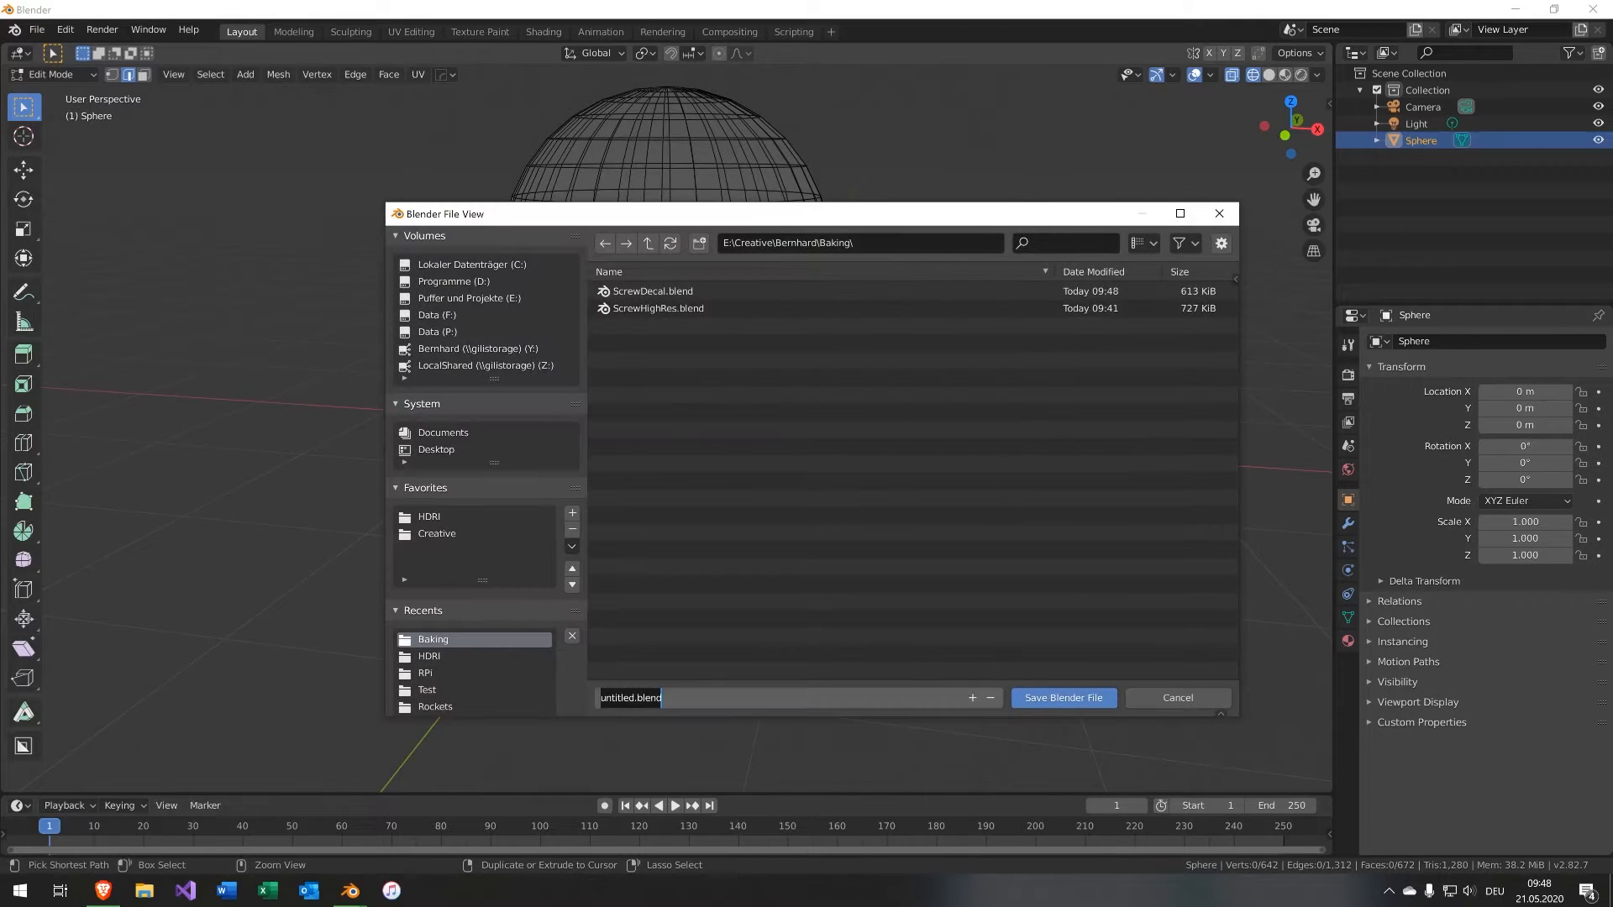
{"action": "key", "text": "Return"}
Switch to the Shading workspace and return to Object Mode.
{"action": "left_click", "coordinate": [544, 32]}
{"action": "scroll", "coordinate": [893, 254], "scroll_direction": "up", "scroll_amount": 5}
{"action": "left_click", "coordinate": [1301, 75]}
{"action": "scroll", "coordinate": [1008, 277], "scroll_direction": "up", "scroll_amount": 2}
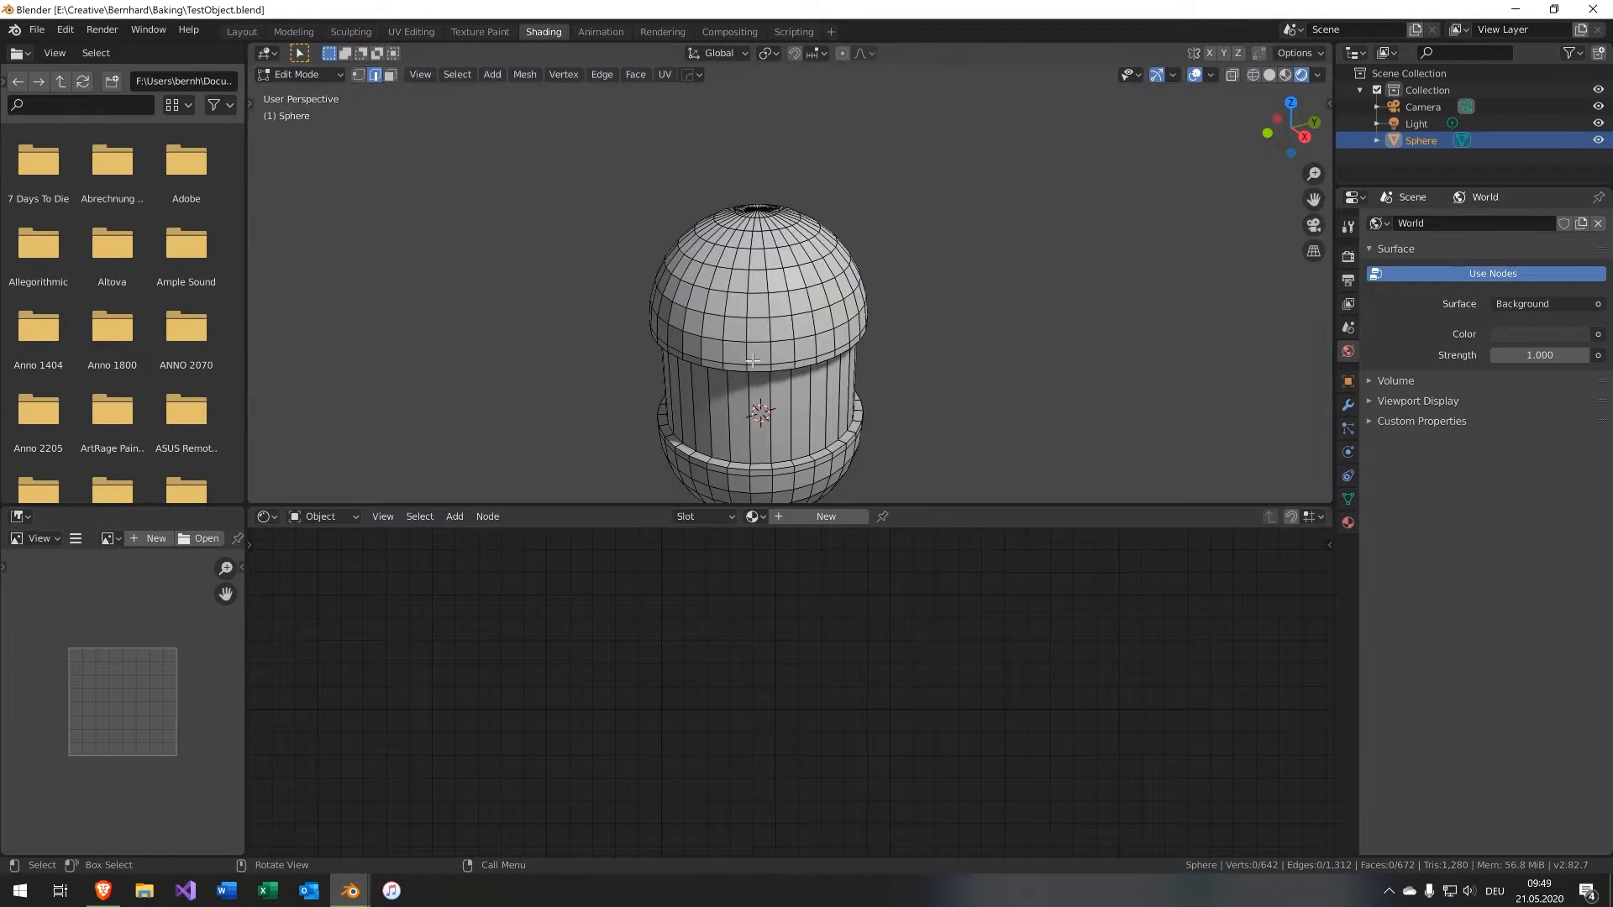
{"action": "middle_click_drag", "start_coordinate": [1008, 277], "coordinate": [999, 235]}
{"action": "key", "text": "Tab"}
Switch the node editor to the World and add an Environment Texture node.
{"action": "left_click", "coordinate": [323, 516]}
{"action": "left_click", "coordinate": [324, 554]}
{"action": "middle_click_drag", "start_coordinate": [506, 719], "coordinate": [572, 719]}
{"action": "key", "text": "shift+a"}
{"action": "left_click", "coordinate": [780, 533]}
{"action": "left_click", "coordinate": [373, 609]}
{"action": "left_click", "coordinate": [538, 676]}
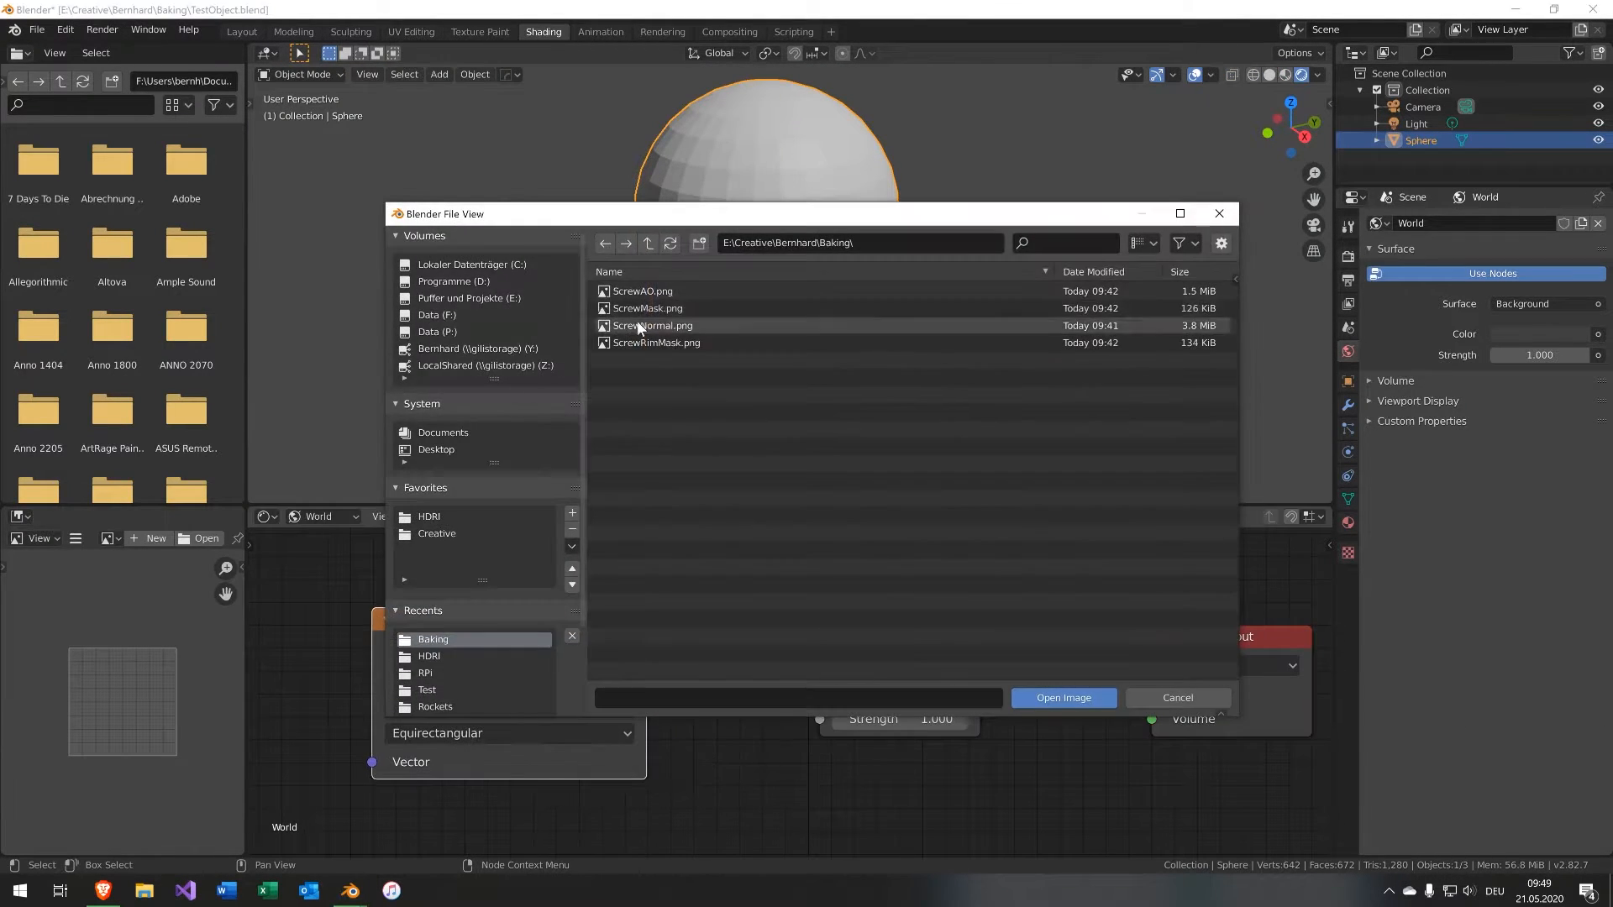
Load the eilenriede_park_8k.hdr HDRI into the Environment Texture.
{"action": "left_click", "coordinate": [430, 516]}
{"action": "scroll", "coordinate": [732, 449], "scroll_direction": "down", "scroll_amount": 6}
{"action": "scroll", "coordinate": [753, 539], "scroll_direction": "down", "scroll_amount": 1}
{"action": "scroll", "coordinate": [732, 620], "scroll_direction": "up", "scroll_amount": 5}
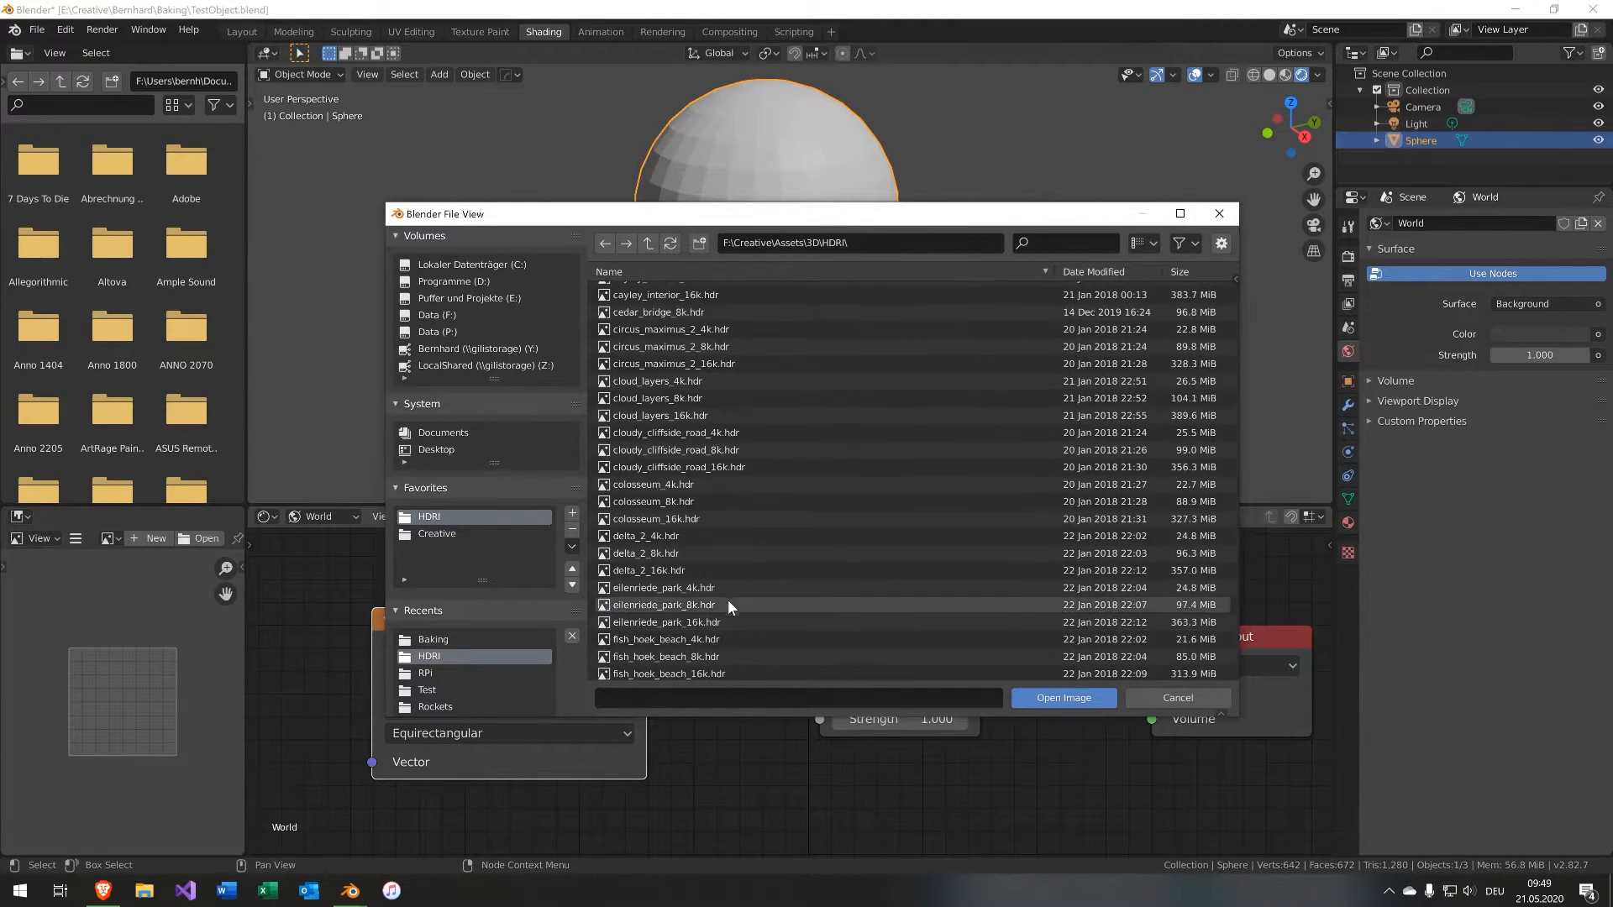
{"action": "double_click", "coordinate": [727, 600]}
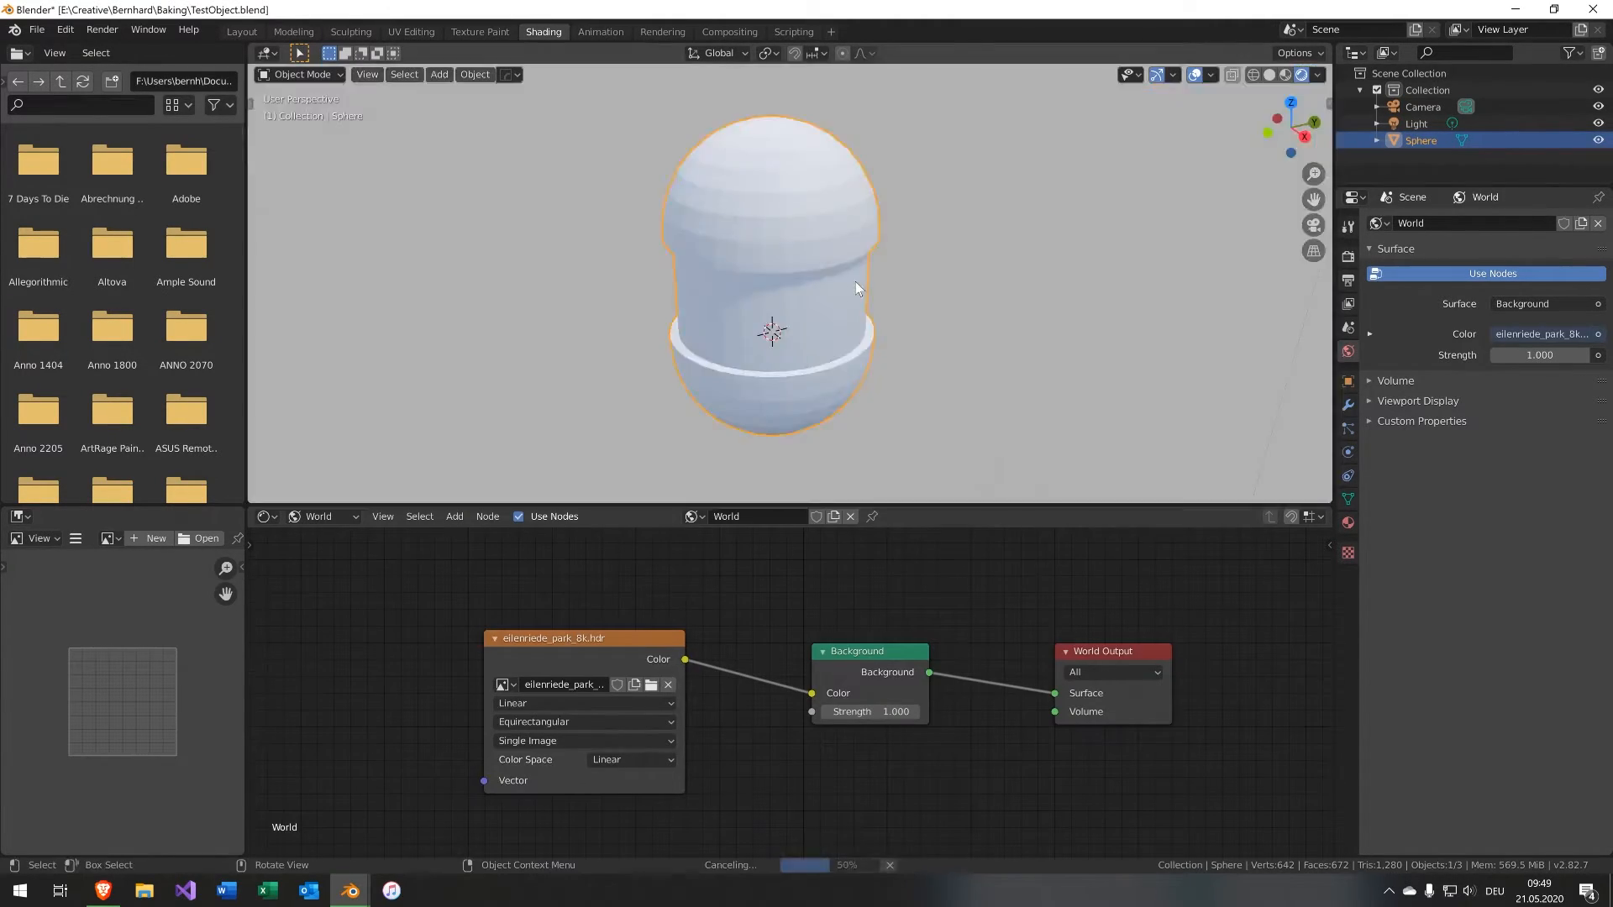
{"action": "scroll", "coordinate": [855, 280], "scroll_direction": "down", "scroll_amount": 2}
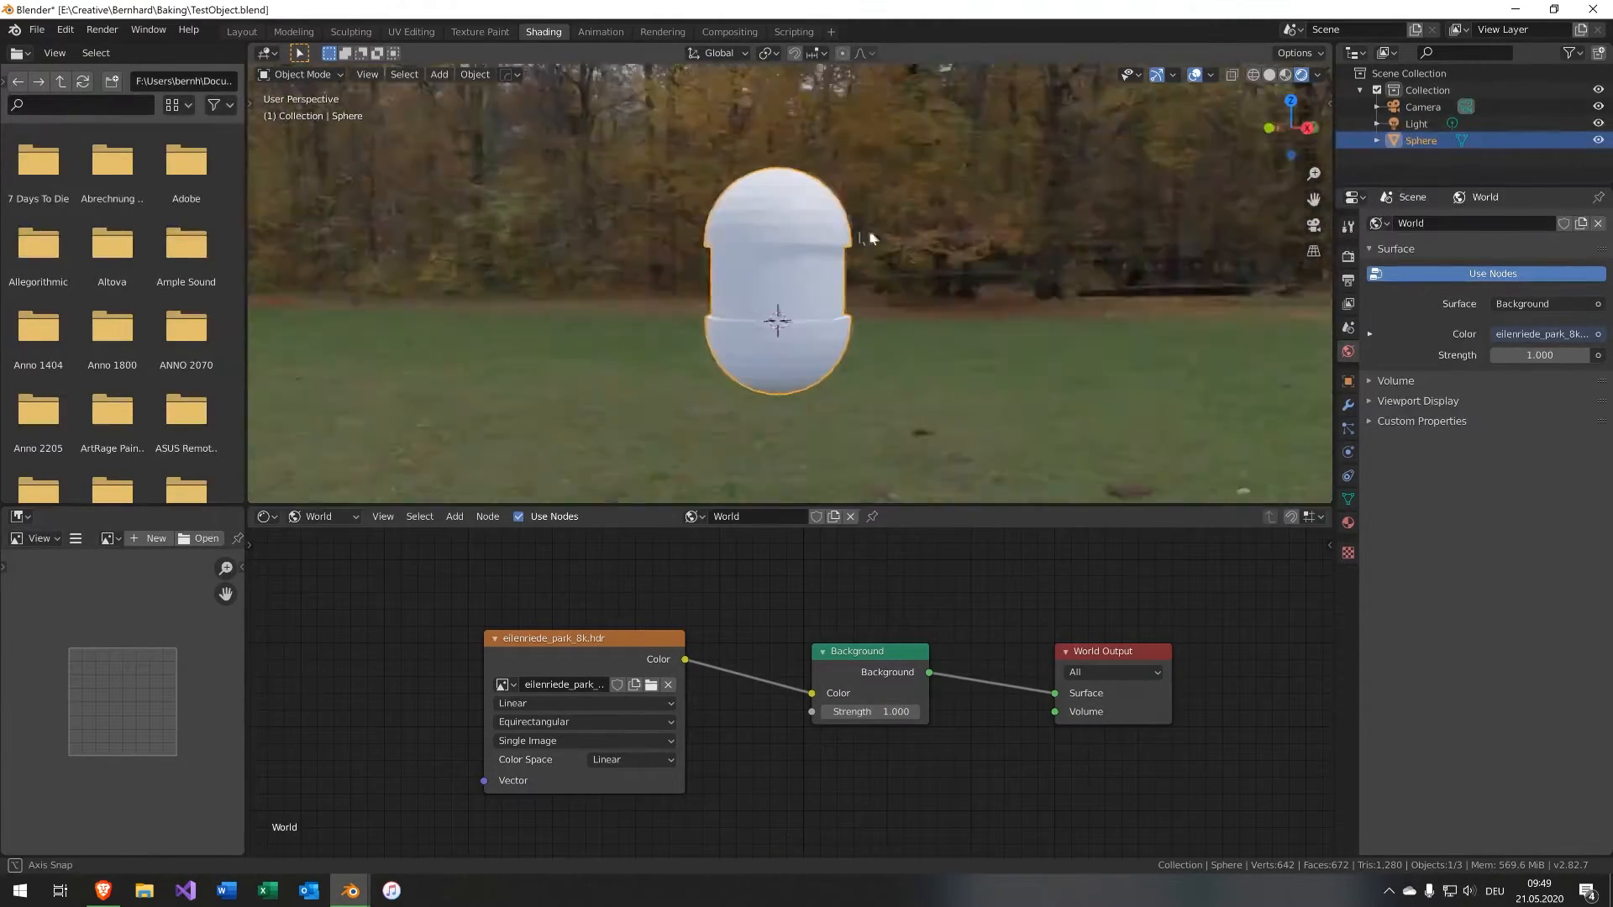
Delete the light object.
{"action": "left_click", "coordinate": [962, 264]}
{"action": "key", "text": "Delete"}
{"action": "scroll", "coordinate": [924, 278], "scroll_direction": "up", "scroll_amount": 3}
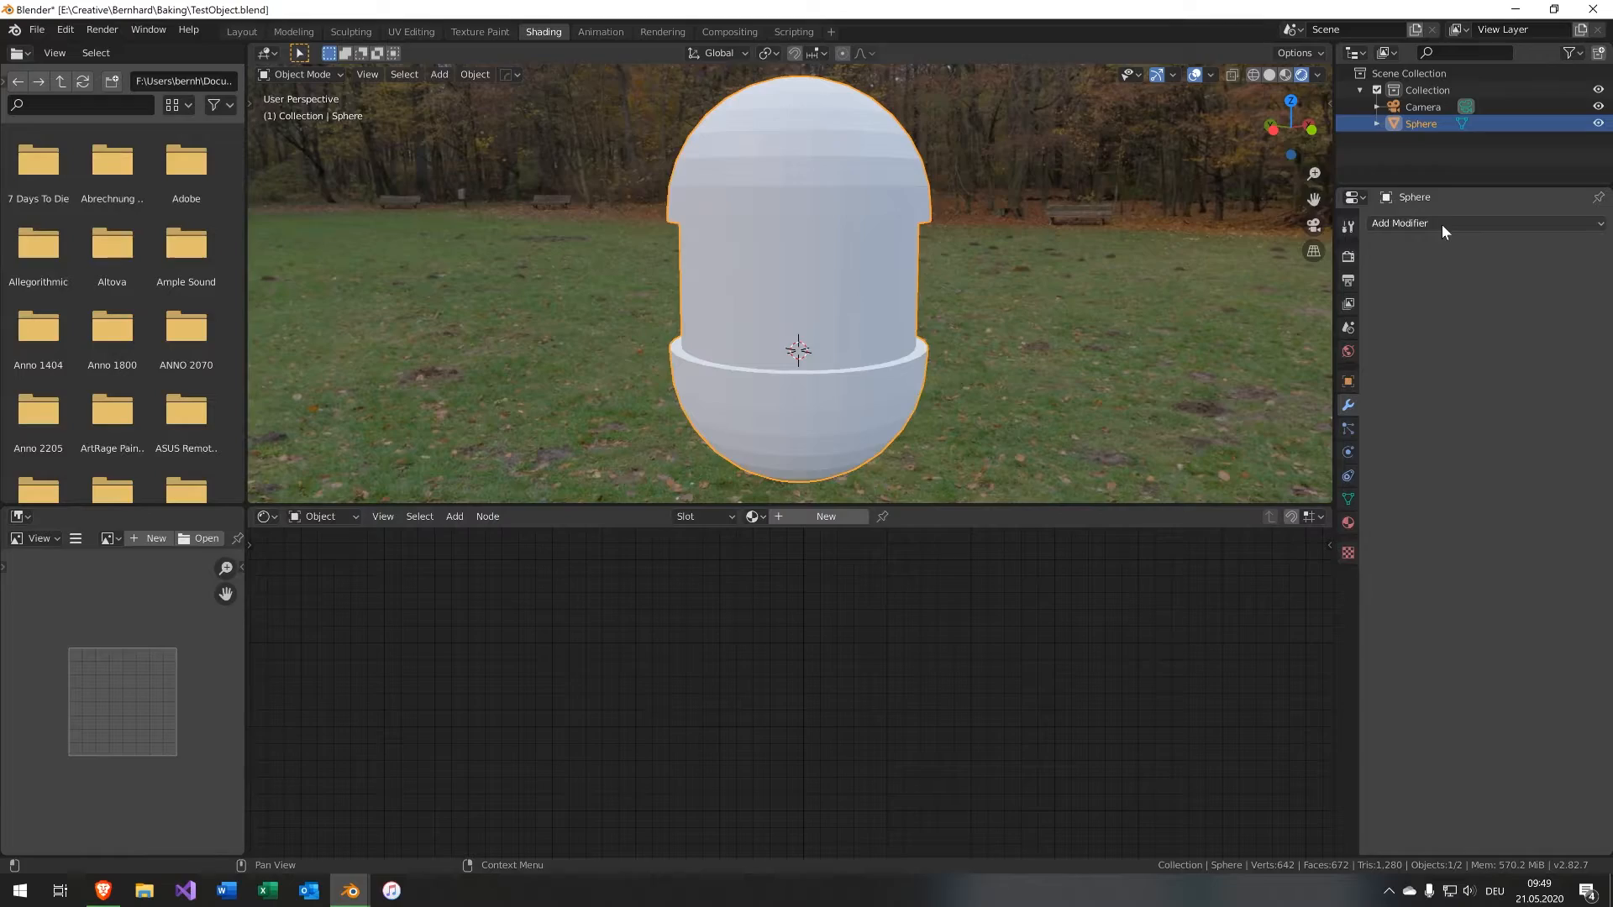
{"action": "key", "text": "Tab"}
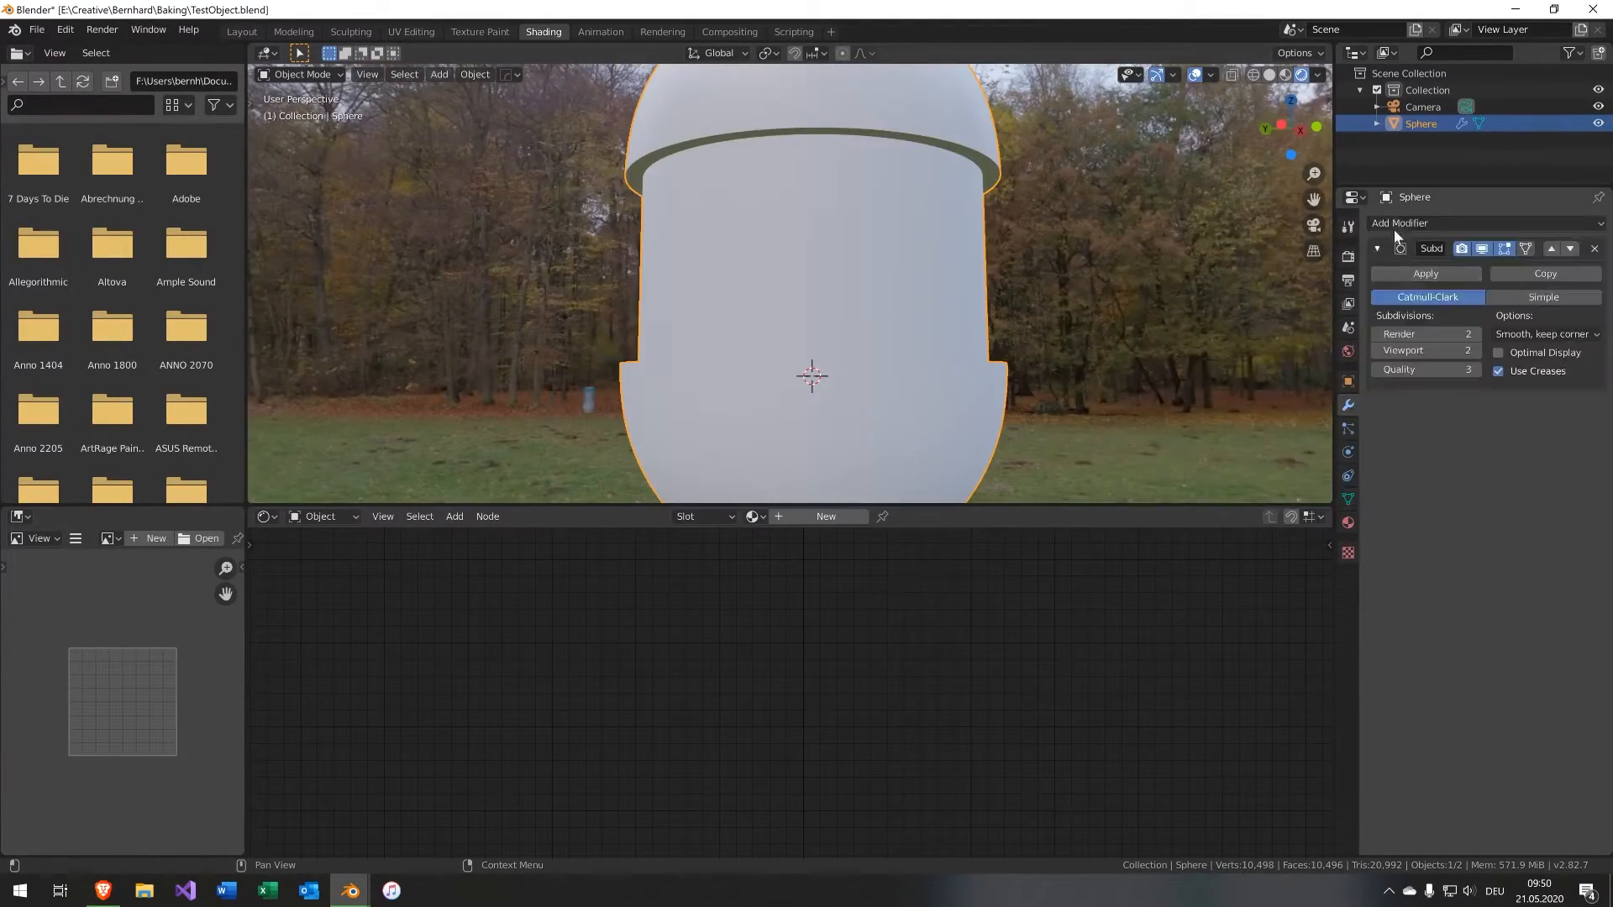
Add a Bevel modifier with an offset of 0.01 m and 3 segments.
{"action": "left_click", "coordinate": [1485, 223]}
{"action": "left_click", "coordinate": [1243, 277]}
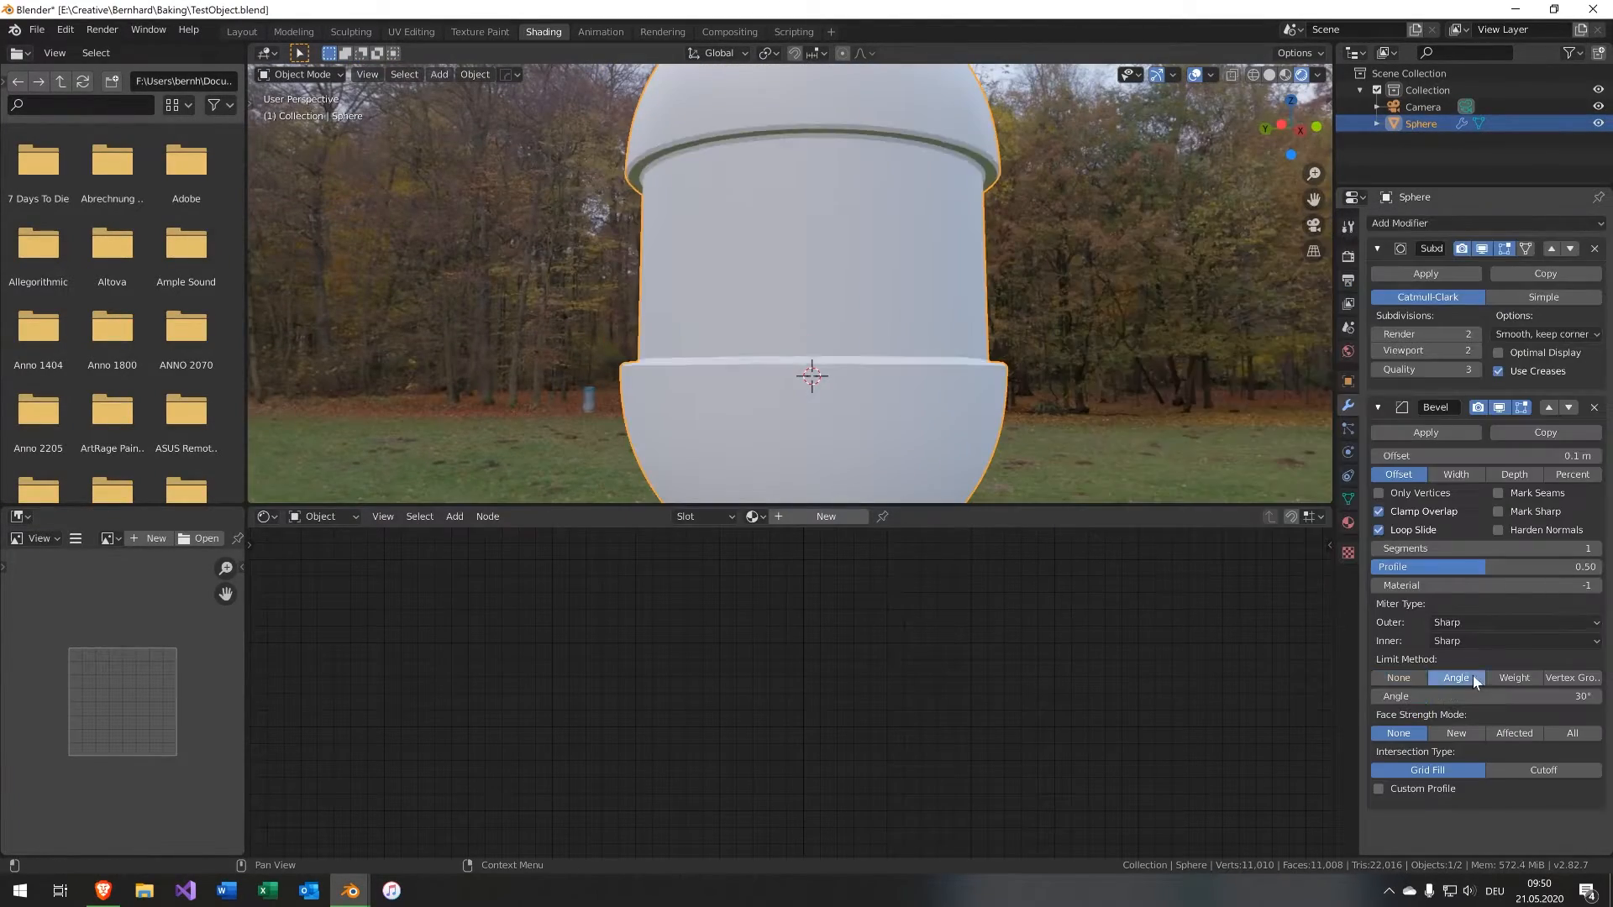
{"action": "middle_click_drag", "start_coordinate": [1050, 210], "coordinate": [1121, 326]}
{"action": "key", "text": "n"}
{"action": "left_click", "coordinate": [1174, 95]}
{"action": "key", "text": "n"}
{"action": "left_click", "coordinate": [1485, 456]}
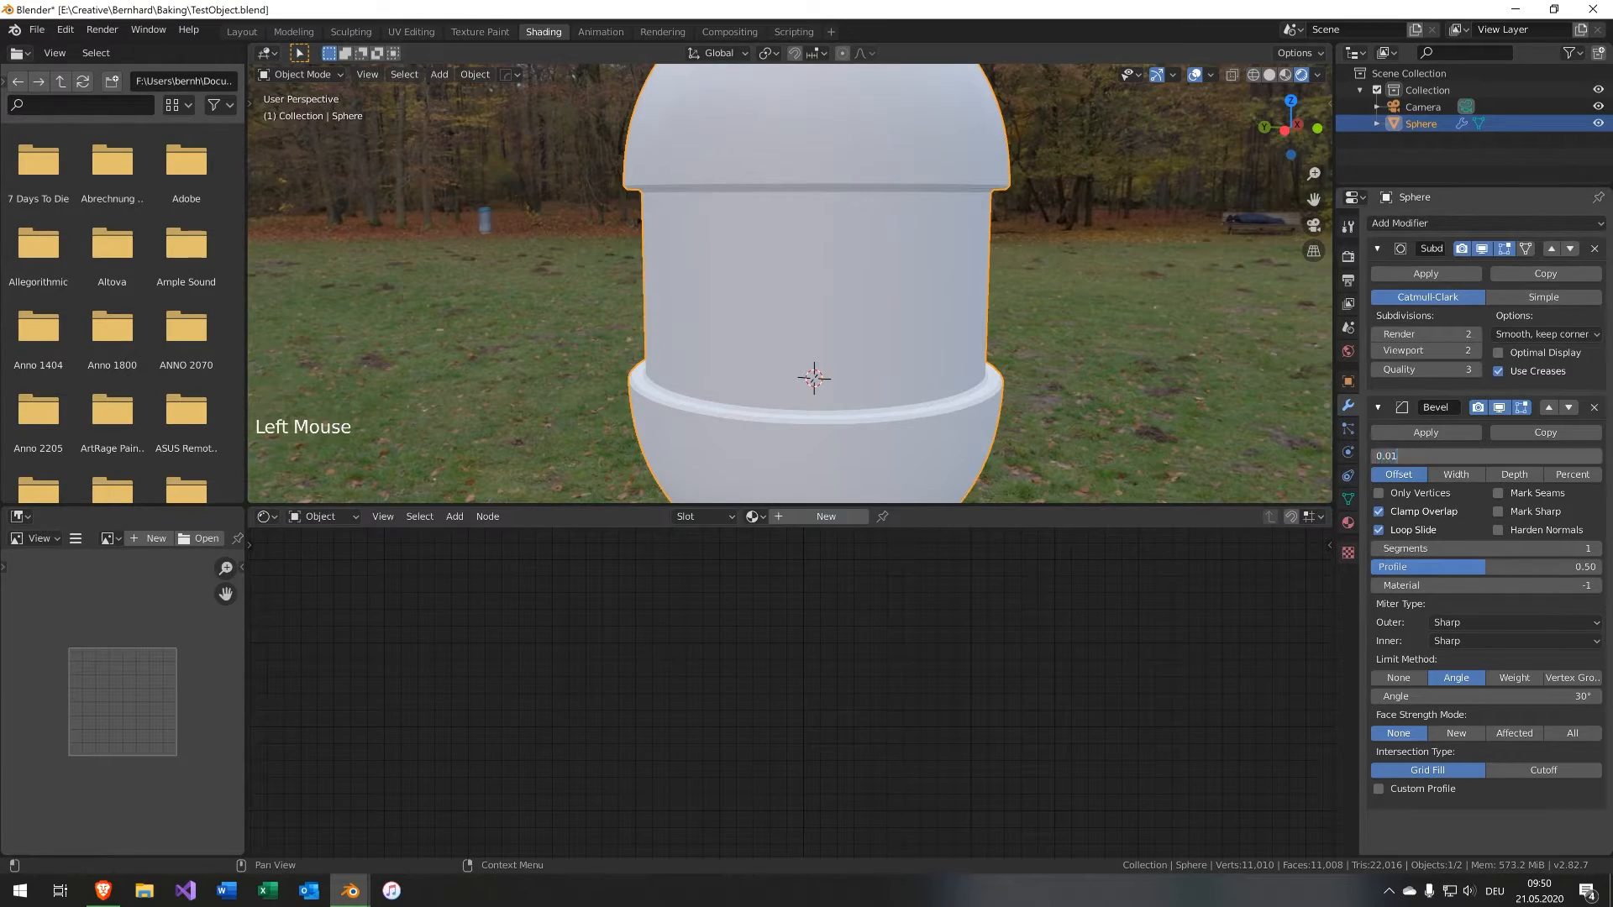
{"action": "type", "text": "0.01"}
{"action": "double_click", "coordinate": [1596, 549]}
Create a new material for the capsule and set its base color to orange.
{"action": "left_click", "coordinate": [838, 517]}
{"action": "left_click", "coordinate": [973, 675]}
{"action": "mouse_move", "coordinate": [999, 504]}
{"action": "left_mouse_down"}
{"action": "mouse_move", "coordinate": [992, 546]}
{"action": "mouse_move", "coordinate": [988, 528]}
{"action": "left_mouse_up"}
{"action": "middle_click_drag", "start_coordinate": [739, 361], "coordinate": [662, 374]}
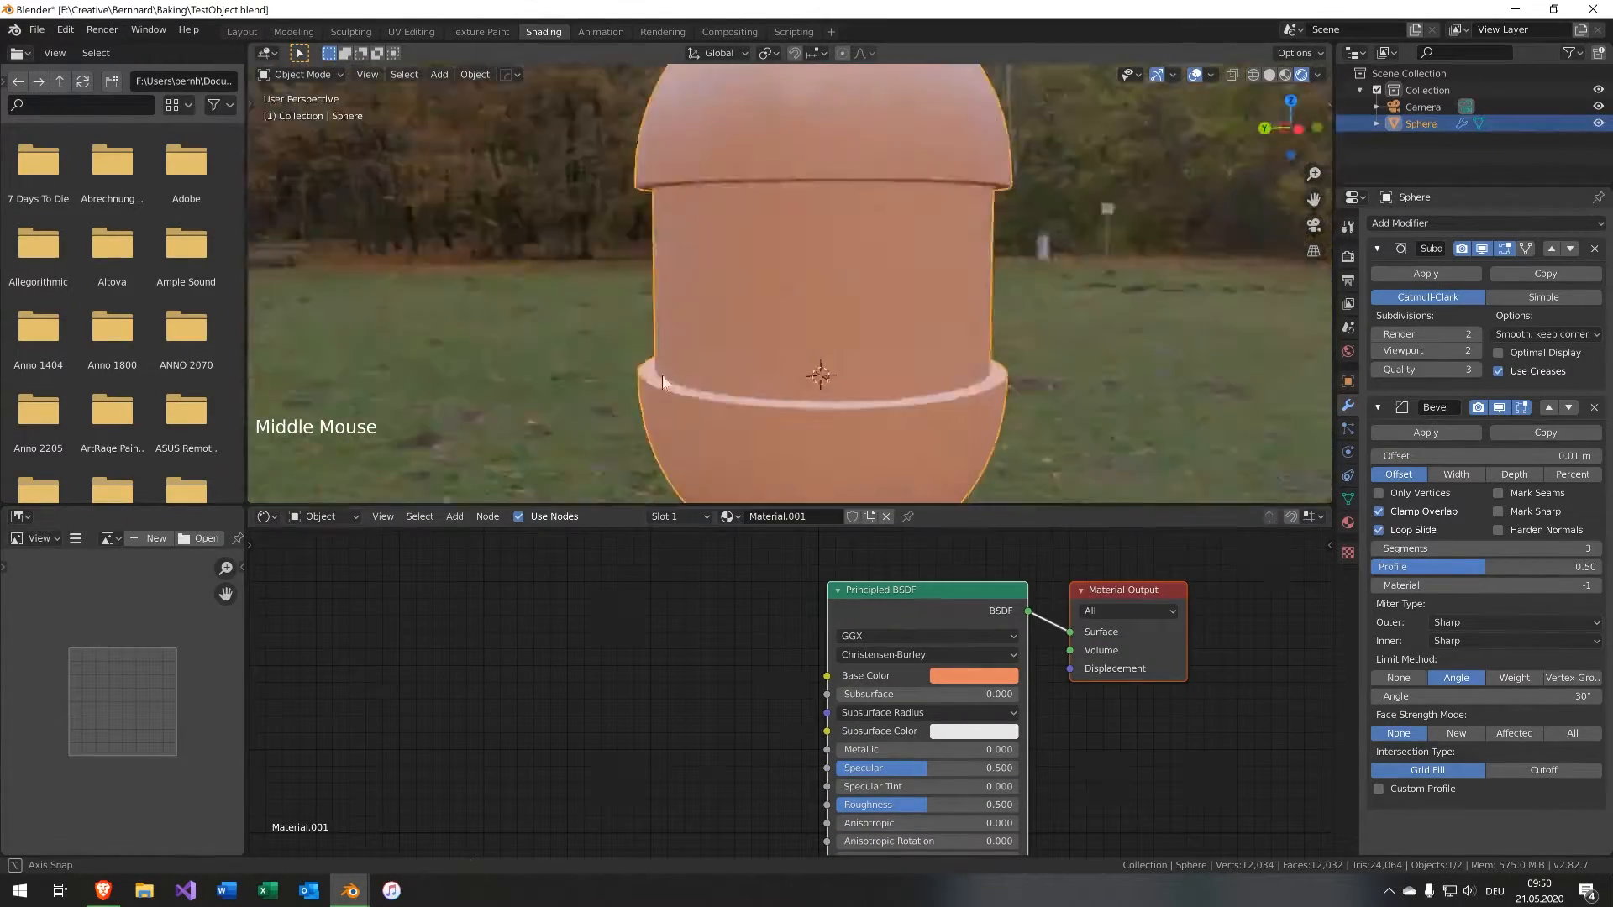
Add a cube and move it beside the capsule along the X axis.
{"action": "scroll", "coordinate": [672, 369], "scroll_direction": "down", "scroll_amount": 4}
{"action": "middle_click_drag", "start_coordinate": [723, 294], "coordinate": [800, 335]}
{"action": "key", "text": "shift+a"}
{"action": "left_click", "coordinate": [883, 356]}
{"action": "key", "text": "g"}
{"action": "key", "text": "x"}
{"action": "key", "text": "y"}
{"action": "left_click", "coordinate": [1110, 324]}
Give the cube a separate light blue material.
{"action": "left_click", "coordinate": [845, 353]}
{"action": "left_click", "coordinate": [991, 311]}
{"action": "left_click", "coordinate": [755, 516]}
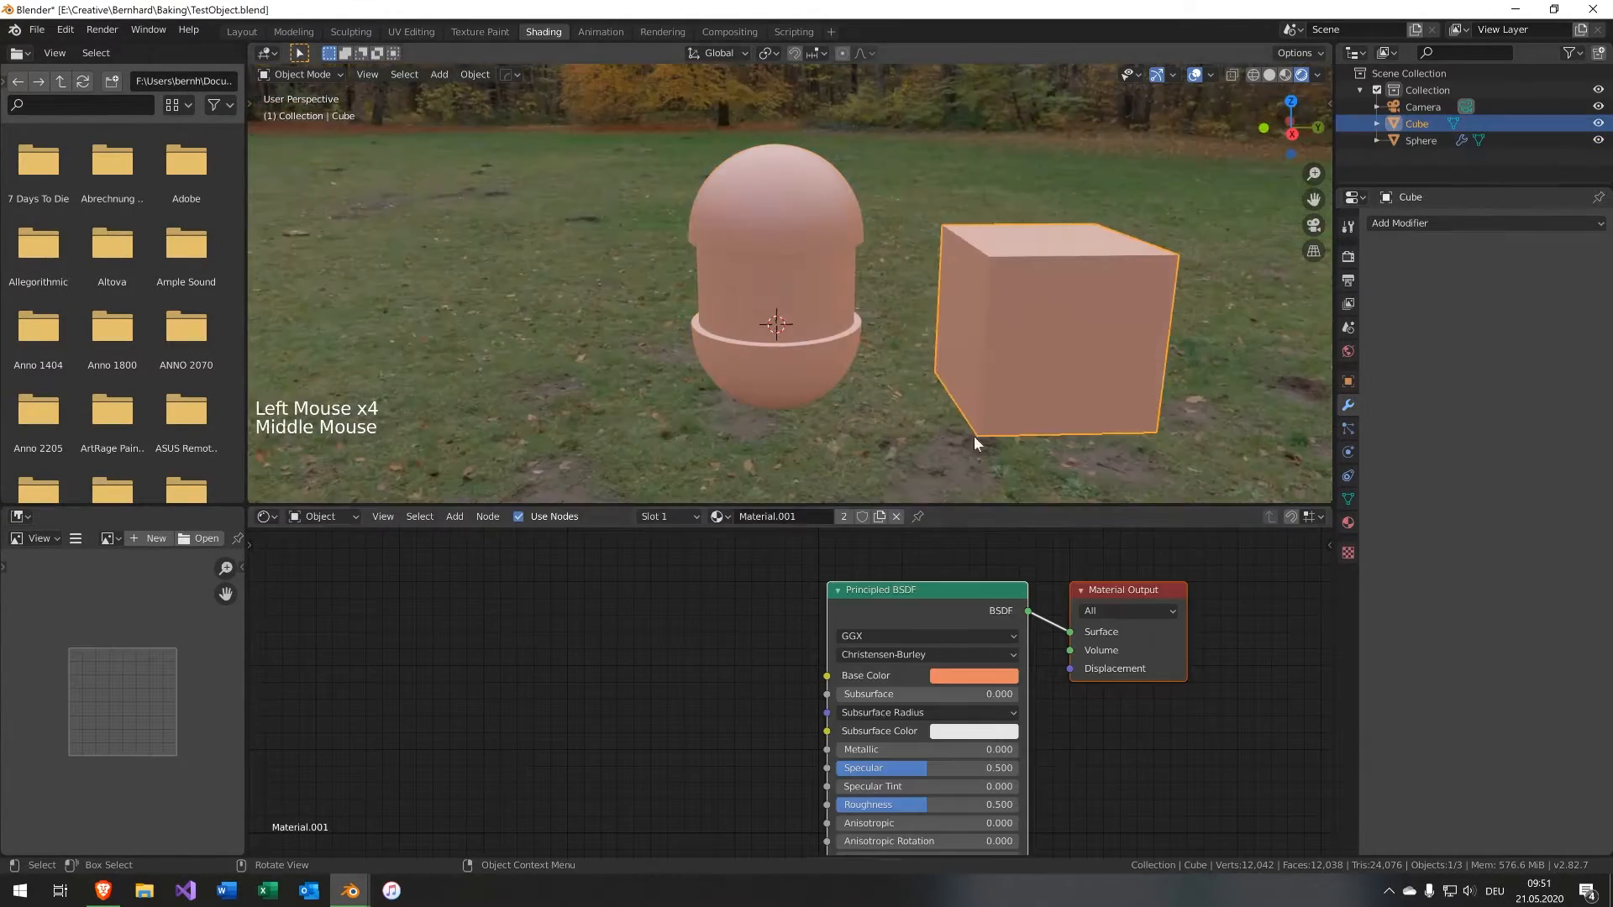
{"action": "left_click", "coordinate": [974, 675]}
{"action": "left_click", "coordinate": [798, 298], "text": "shift"}
{"action": "key", "text": "ctrl+c"}
{"action": "left_click", "coordinate": [800, 574]}
{"action": "left_click", "coordinate": [807, 595]}
{"action": "left_click", "coordinate": [810, 628]}
{"action": "middle_click_drag", "start_coordinate": [882, 302], "coordinate": [906, 366]}
{"action": "scroll", "coordinate": [865, 299], "scroll_direction": "up", "scroll_amount": 8}
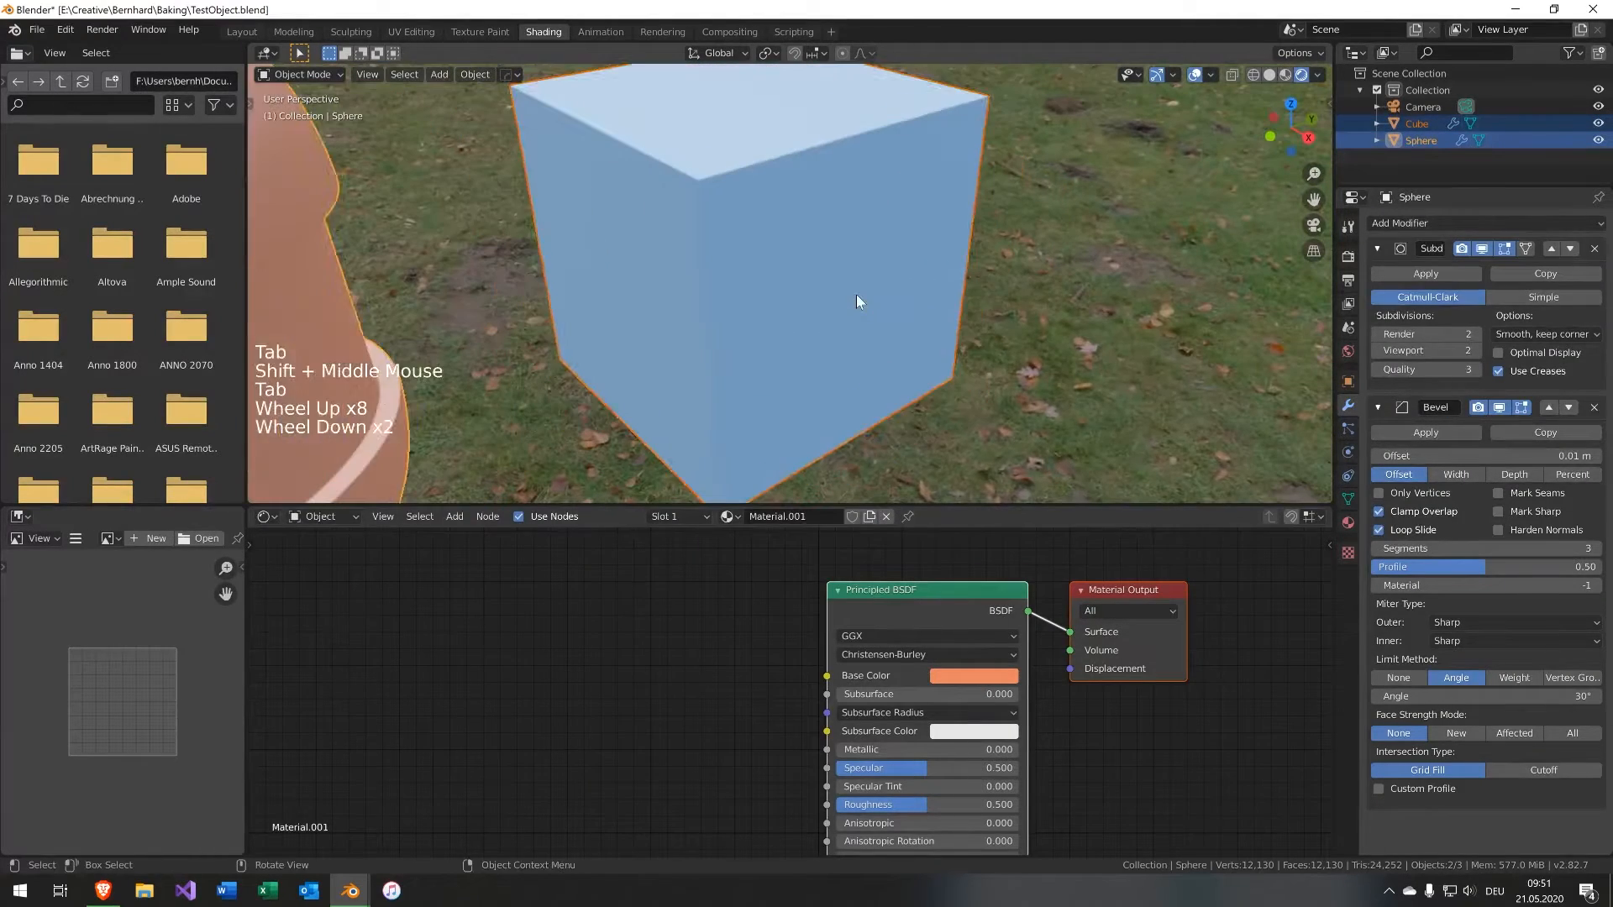
Enable Auto Smooth on the cube's mesh data.
{"action": "left_click", "coordinate": [855, 294]}
{"action": "left_click", "coordinate": [1348, 499]}
{"action": "left_click", "coordinate": [1395, 531]}
{"action": "scroll", "coordinate": [910, 334], "scroll_direction": "up", "scroll_amount": 4}
{"action": "left_click", "coordinate": [905, 371]}
{"action": "scroll", "coordinate": [899, 367], "scroll_direction": "down", "scroll_amount": 3}
{"action": "scroll", "coordinate": [894, 361], "scroll_direction": "up", "scroll_amount": 1}
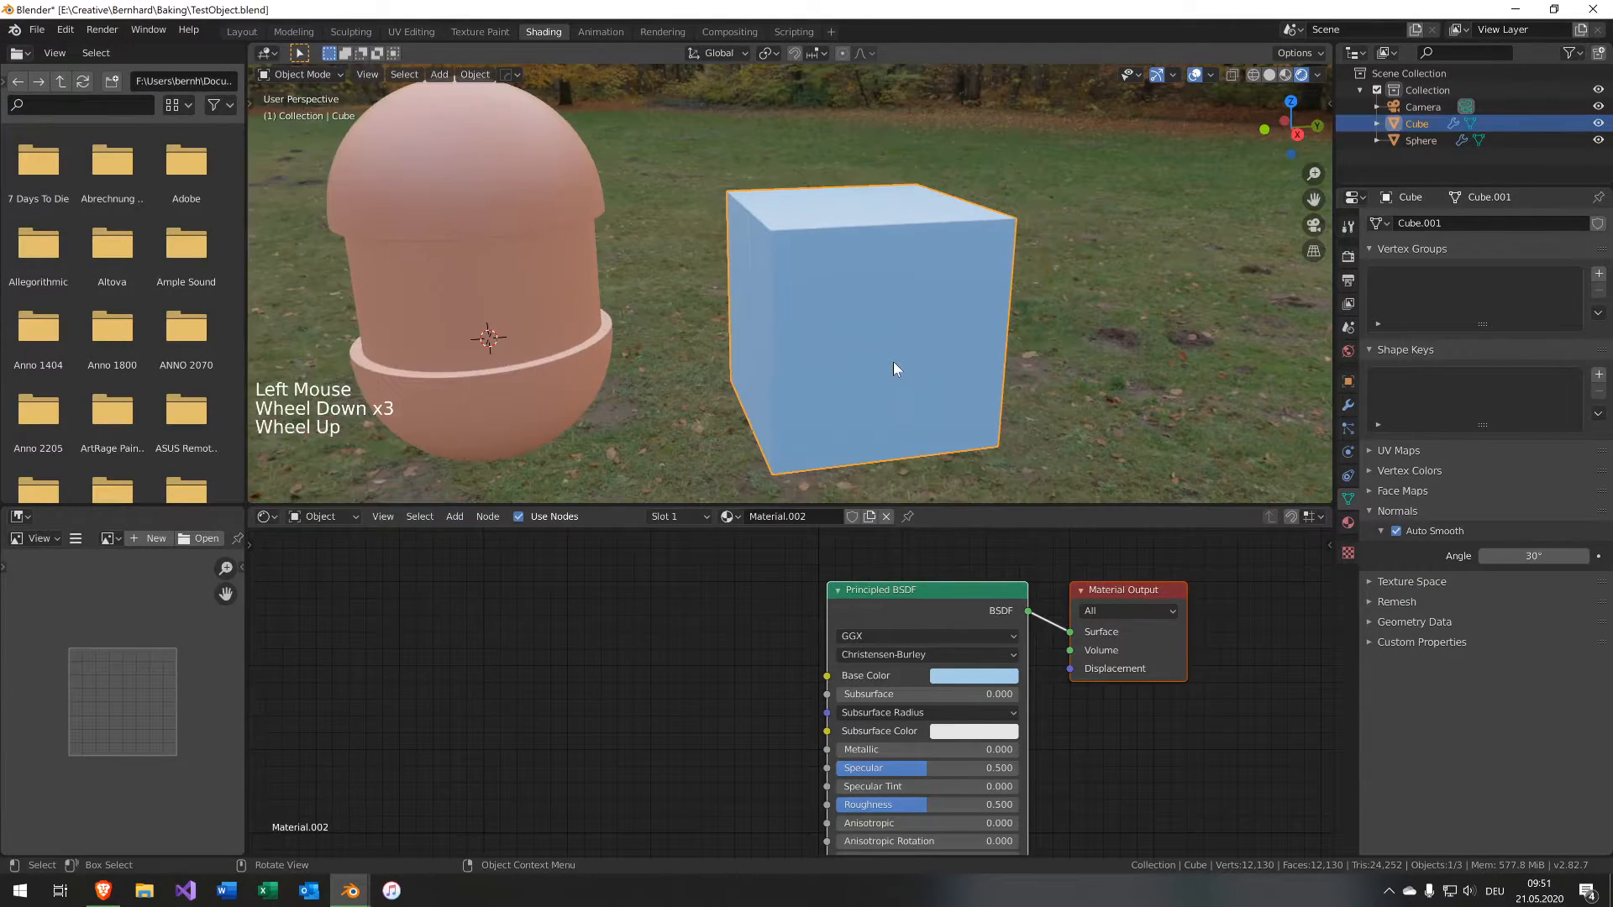
Snap the 3D cursor to the cube and append the Plane object from ScrewDecal.blend.
{"action": "key", "text": "shift+s"}
{"action": "left_click", "coordinate": [881, 432]}
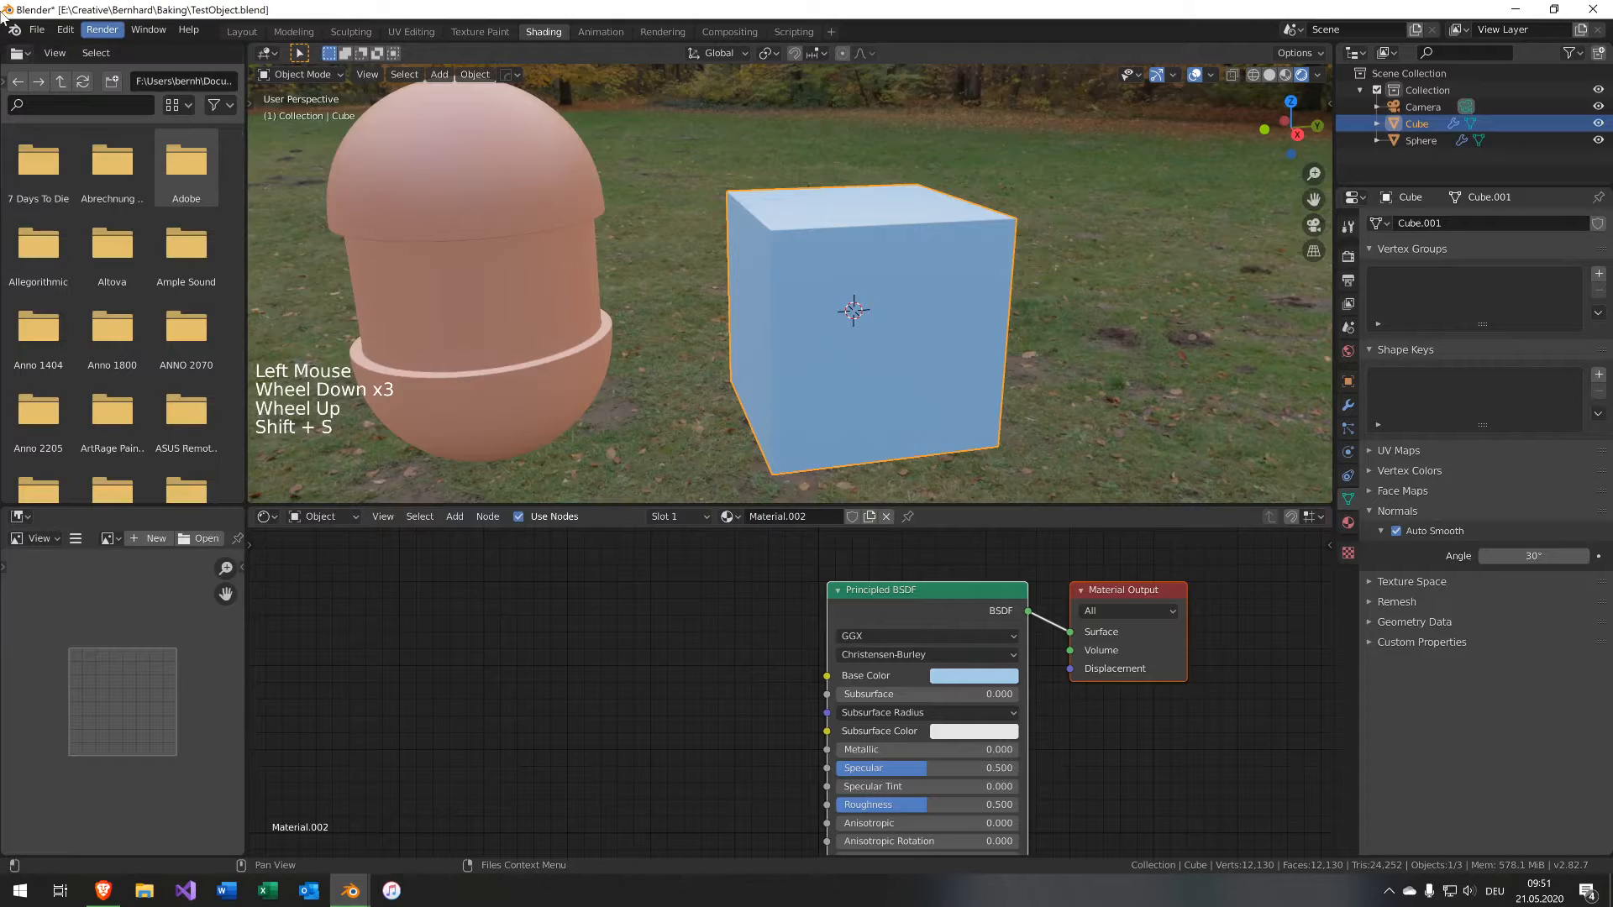
{"action": "left_click", "coordinate": [37, 30]}
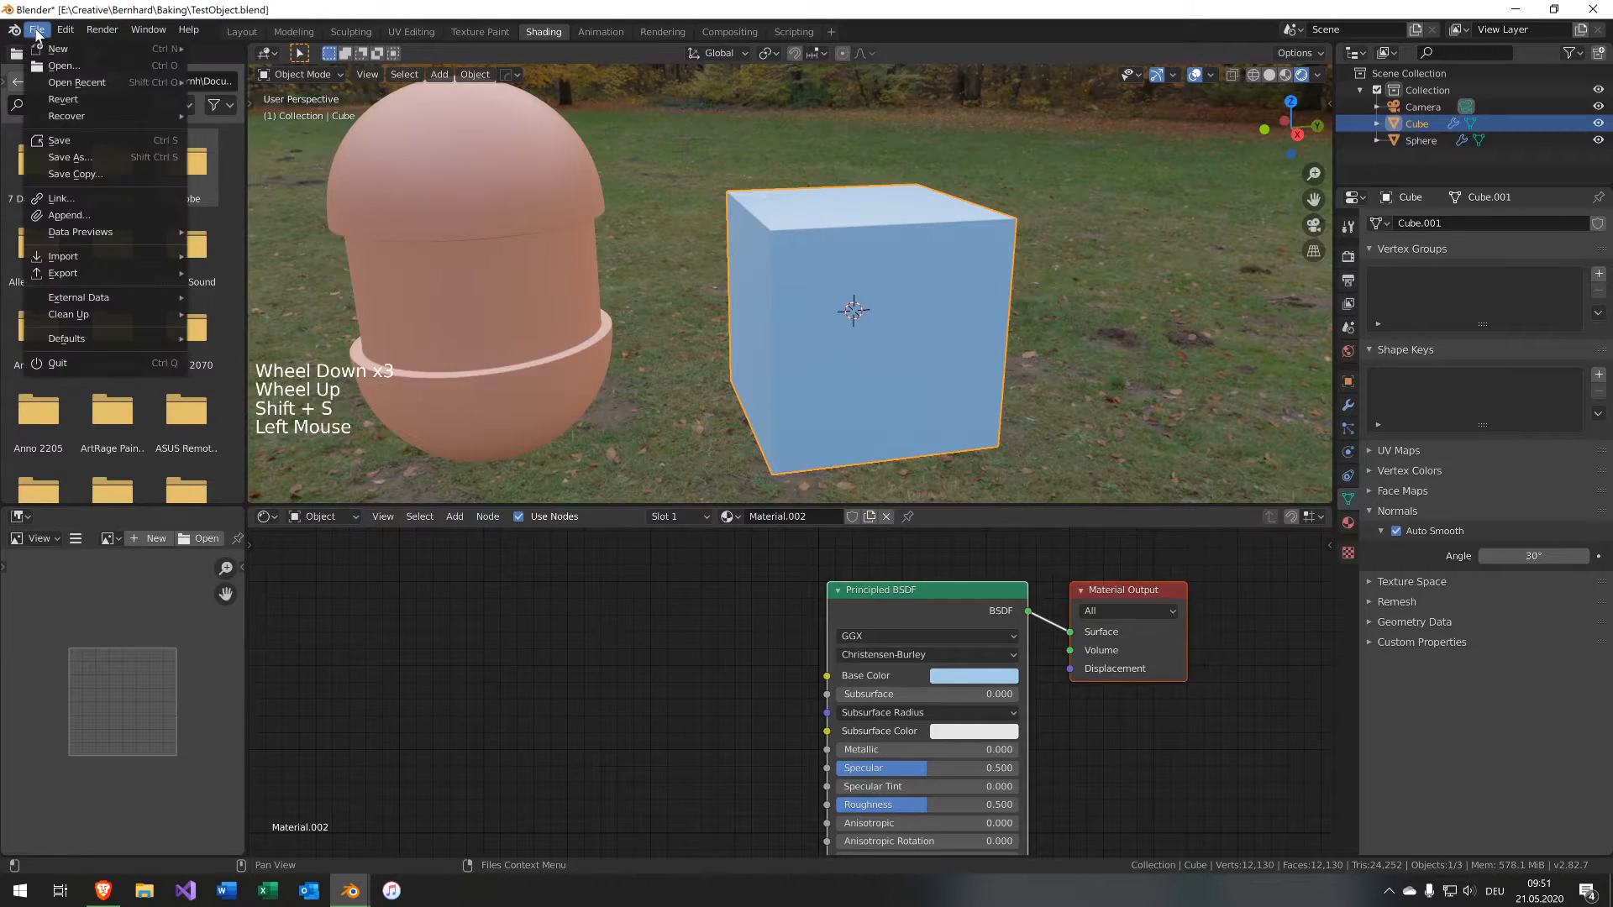
{"action": "left_click", "coordinate": [121, 217]}
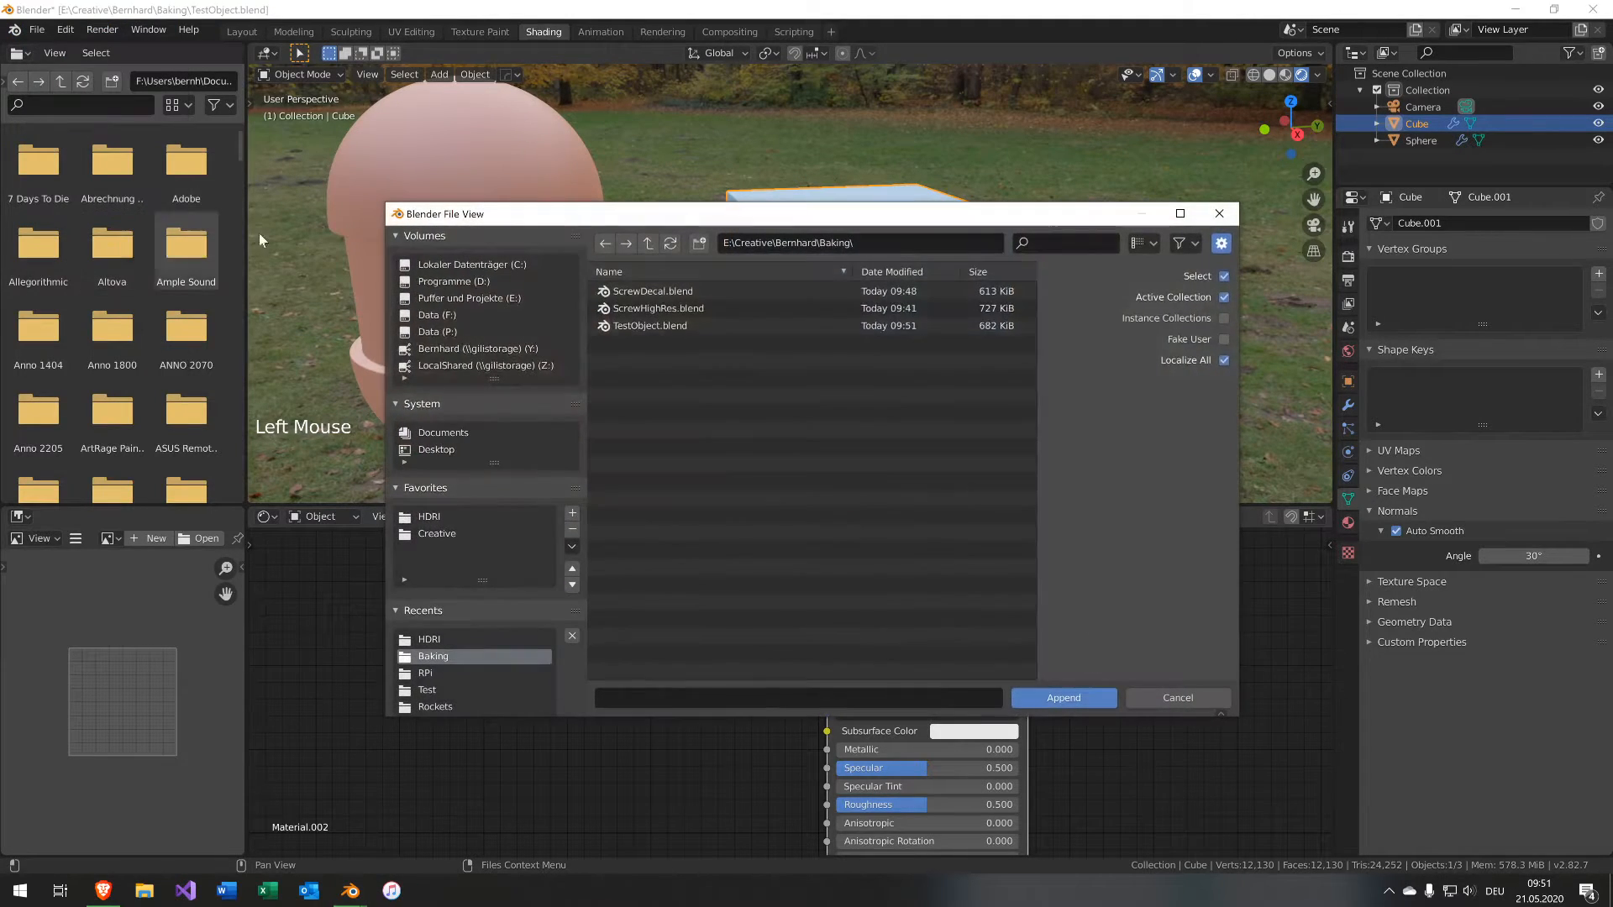
{"action": "double_click", "coordinate": [666, 295]}
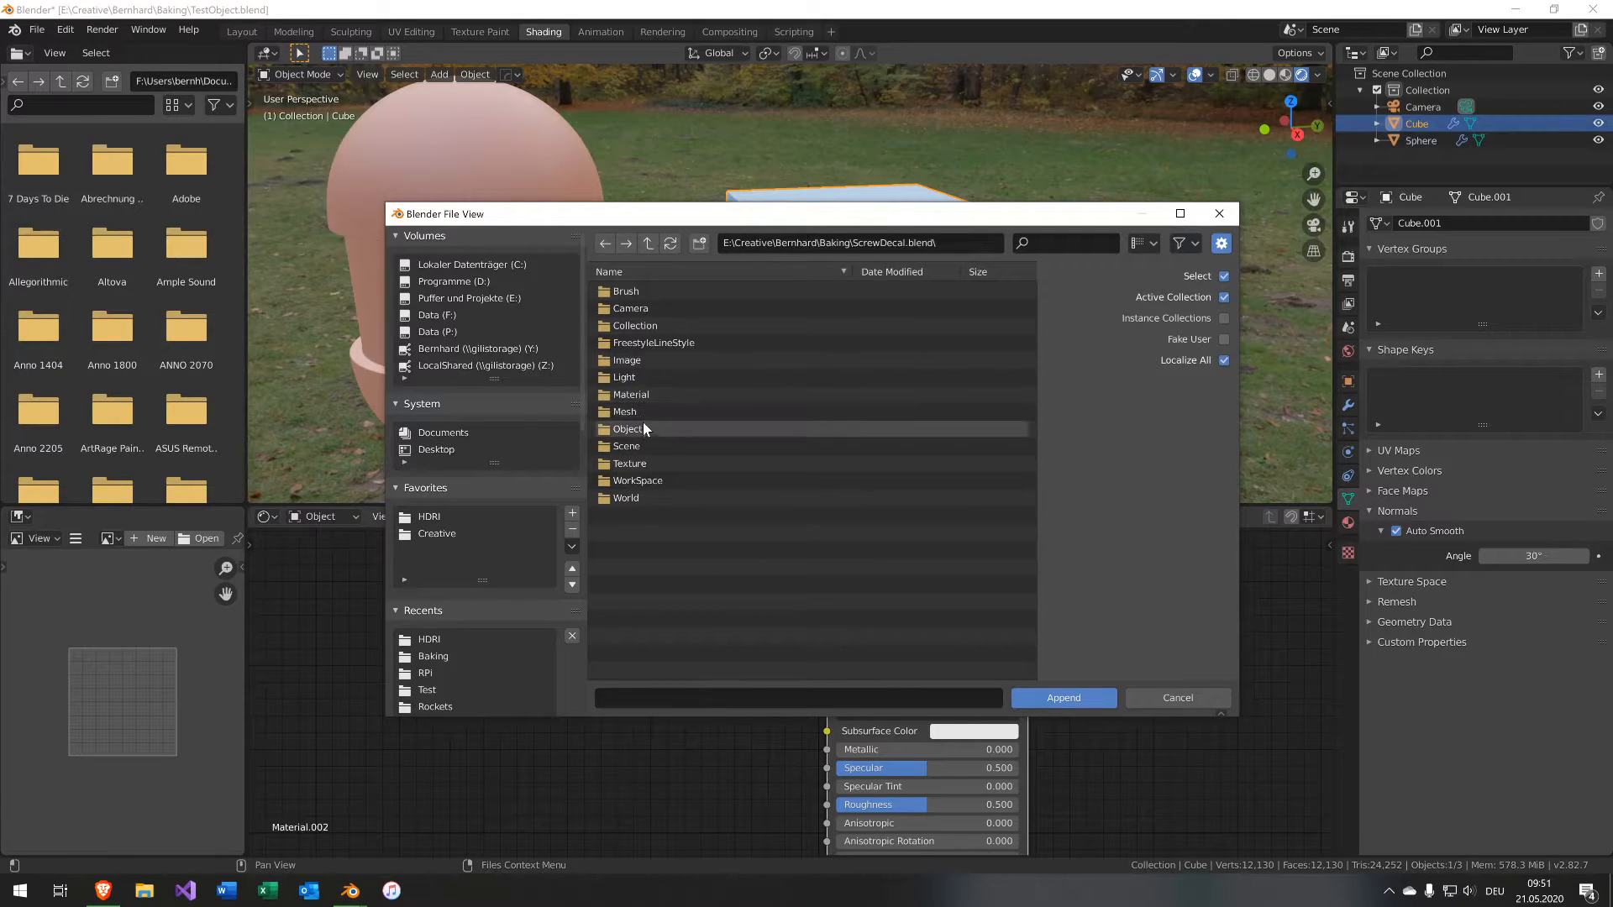
{"action": "double_click", "coordinate": [643, 428]}
{"action": "double_click", "coordinate": [638, 322]}
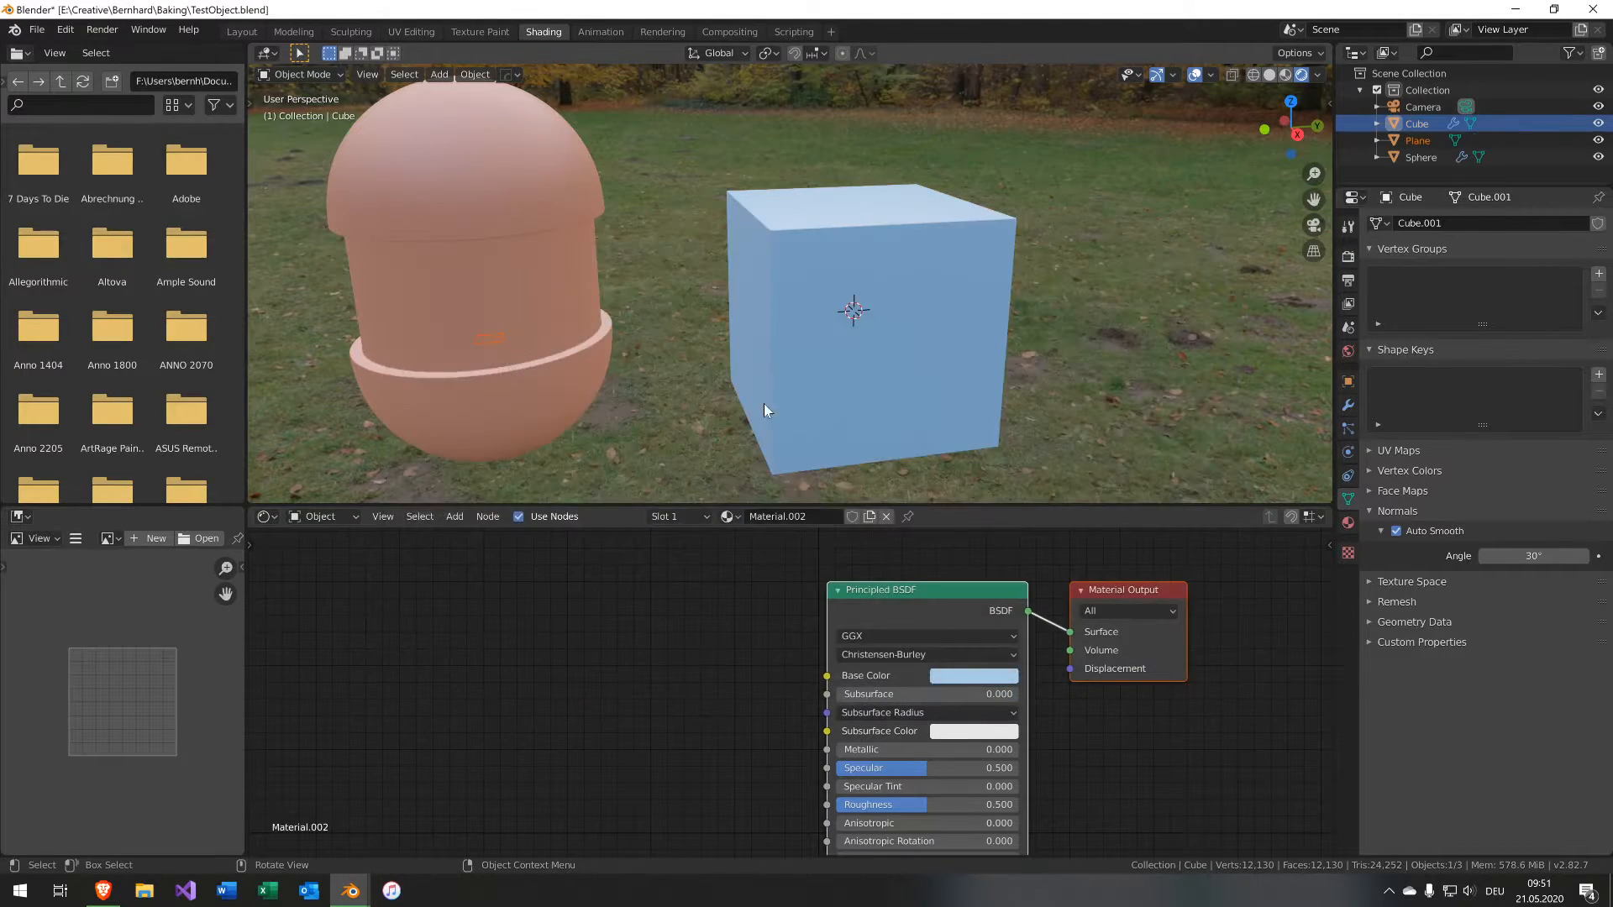
Move the appended decal plane out of the cube along the Y axis and then freely.
{"action": "middle_click_drag", "start_coordinate": [914, 351], "coordinate": [962, 353]}
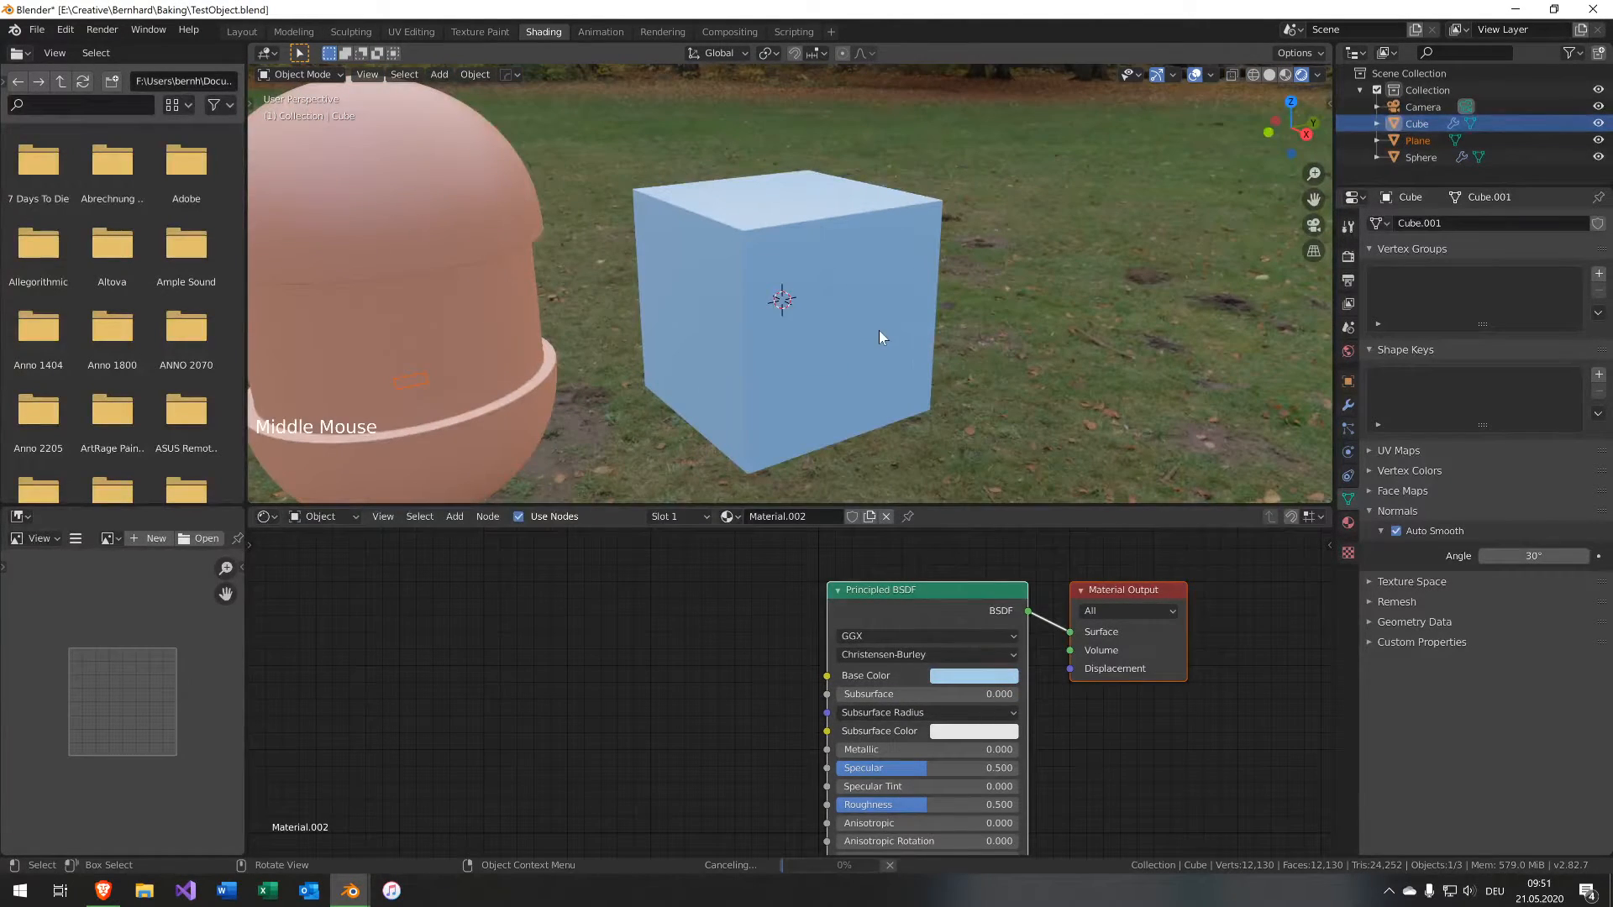
{"action": "key", "text": "g"}
{"action": "key", "text": "y"}
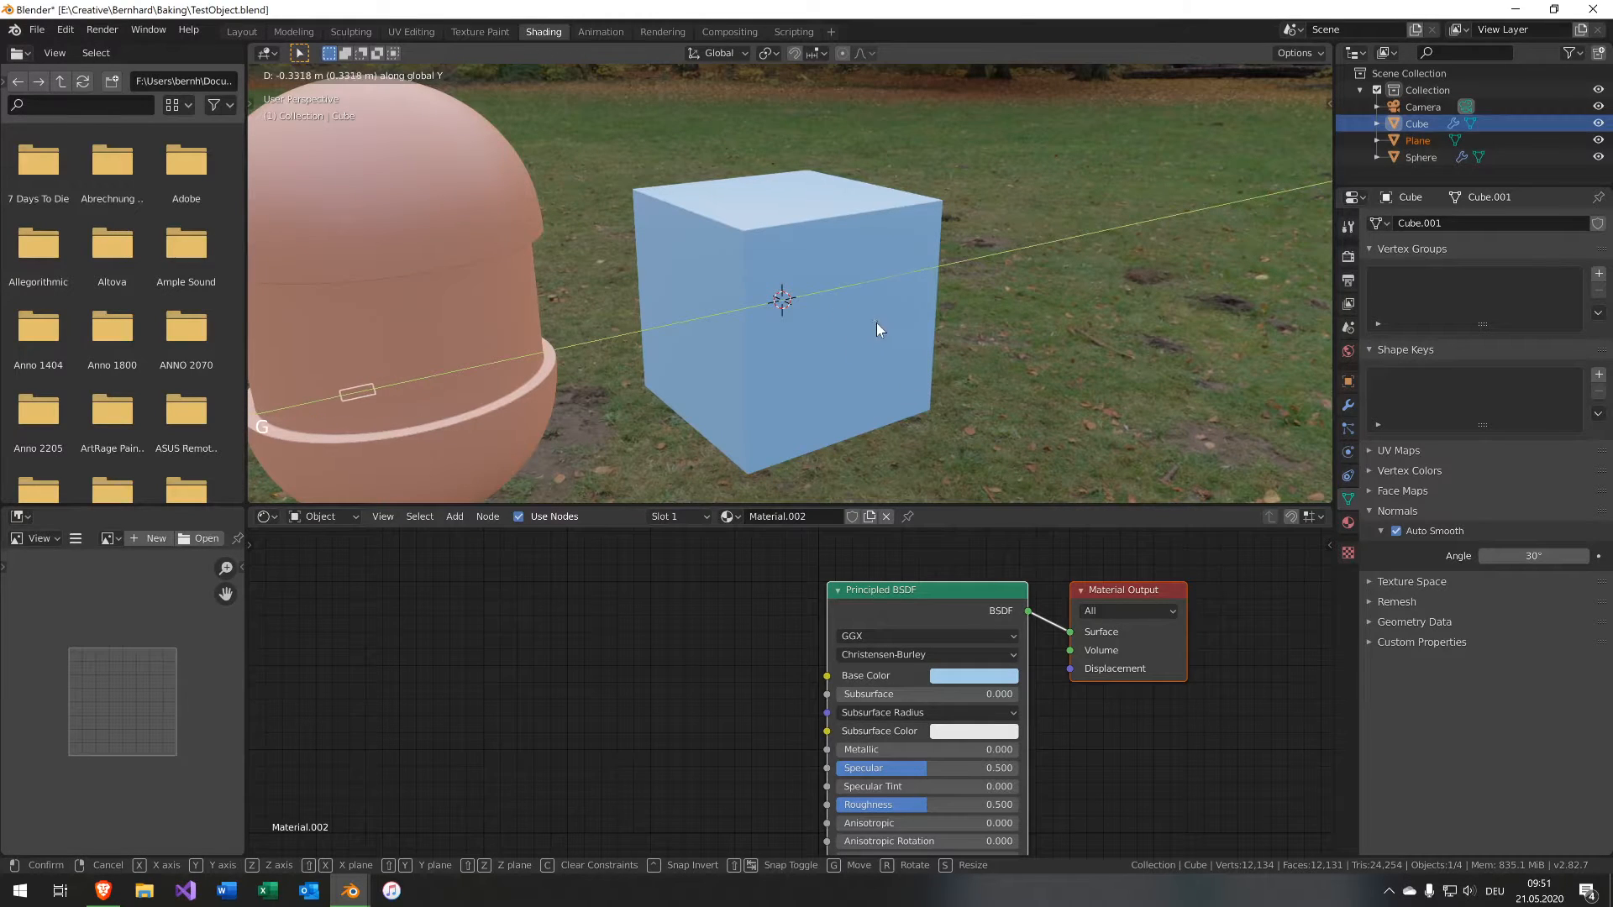
{"action": "key", "text": "g"}
{"action": "left_click", "coordinate": [957, 393]}
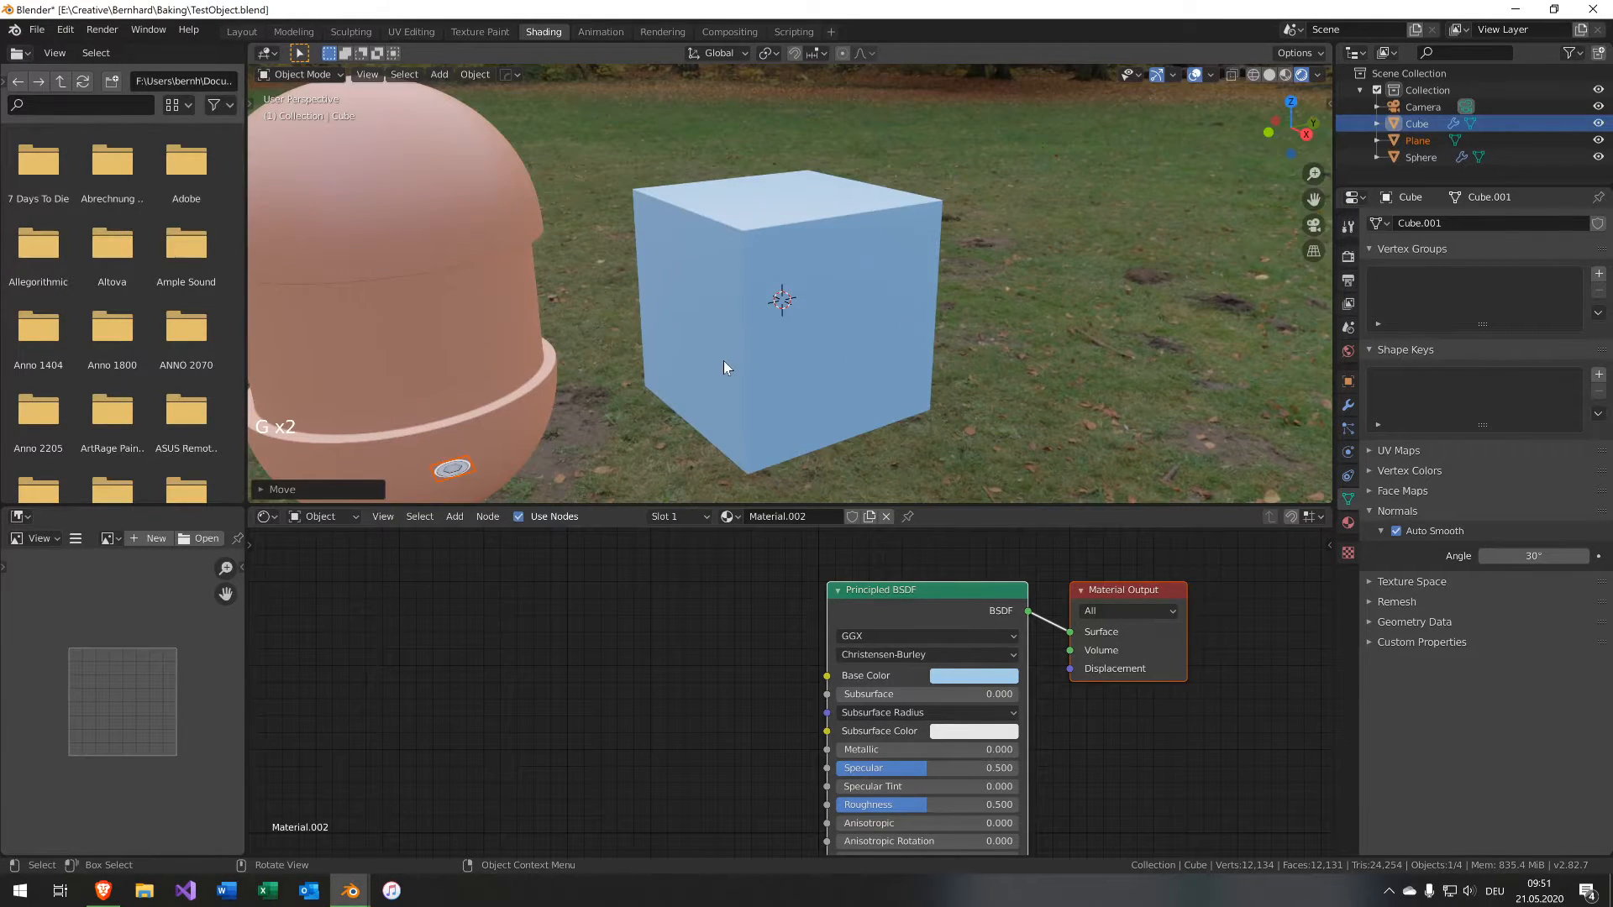
Set snapping to Face with Center snap and Align Rotation to Target enabled.
{"action": "middle_click_drag", "start_coordinate": [724, 362], "coordinate": [635, 376]}
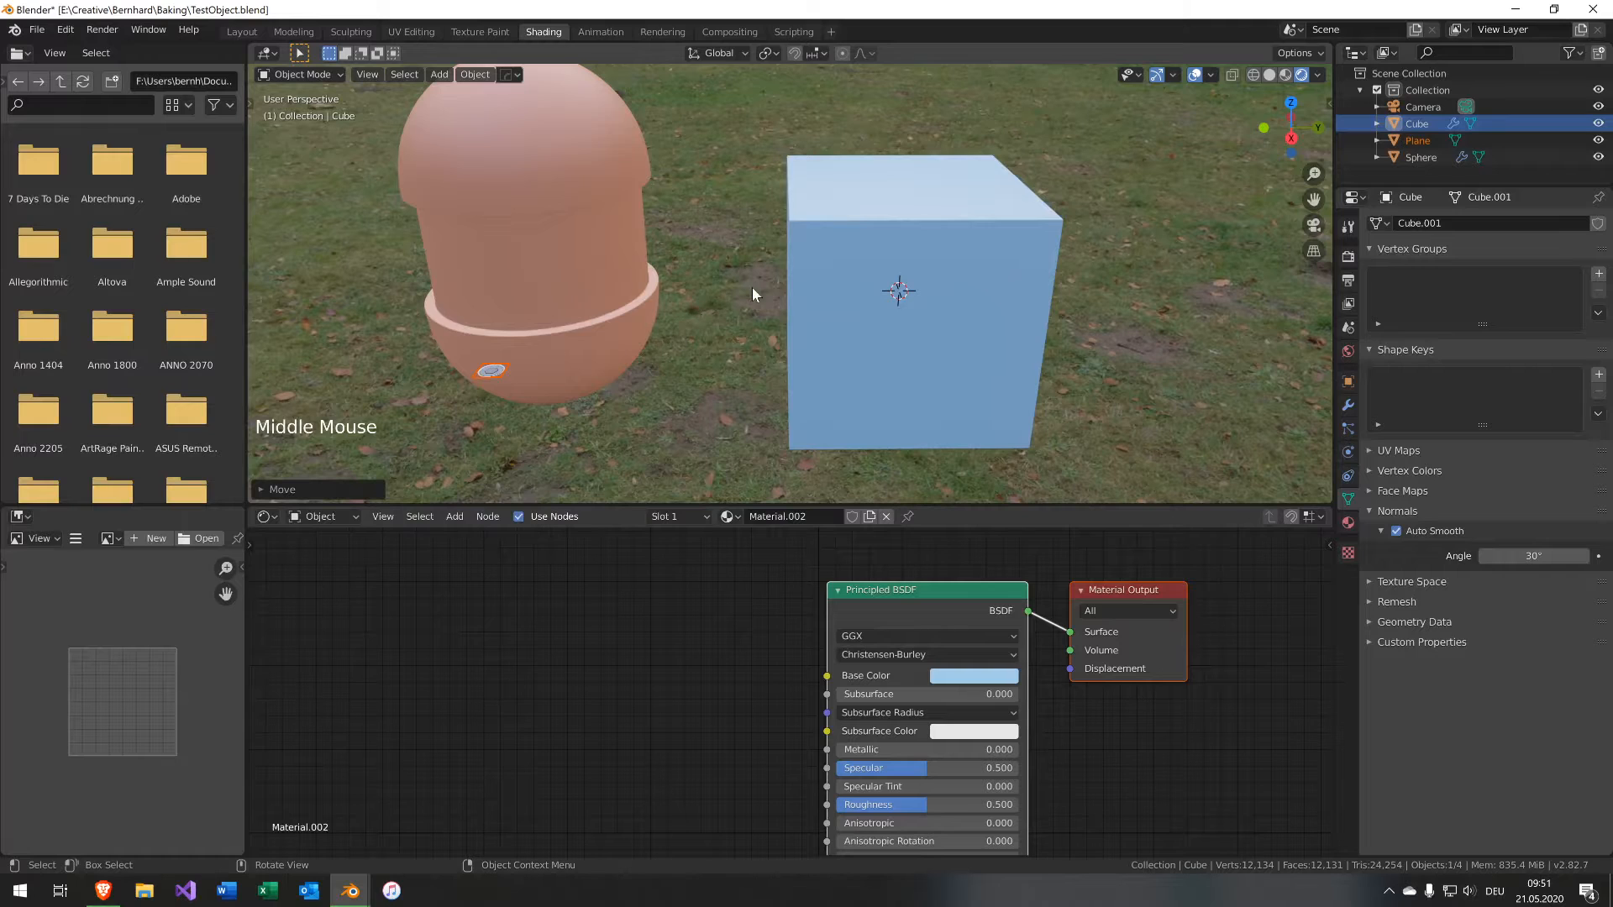
{"action": "middle_click_drag", "start_coordinate": [727, 269], "coordinate": [795, 263]}
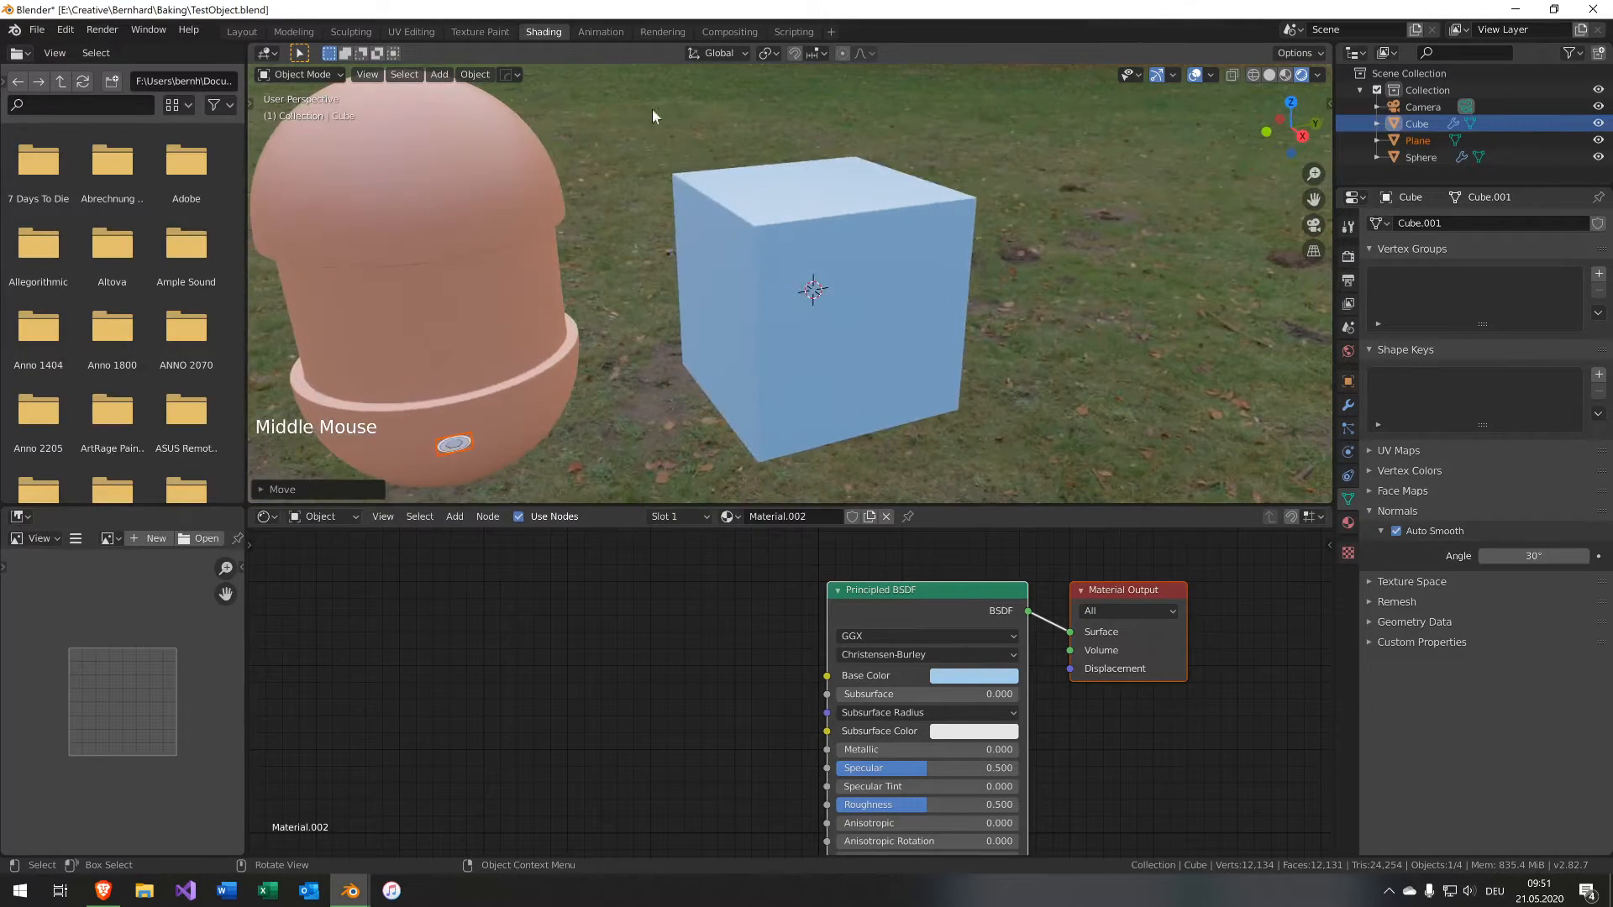
{"action": "left_click", "coordinate": [814, 53]}
{"action": "left_click", "coordinate": [820, 153]}
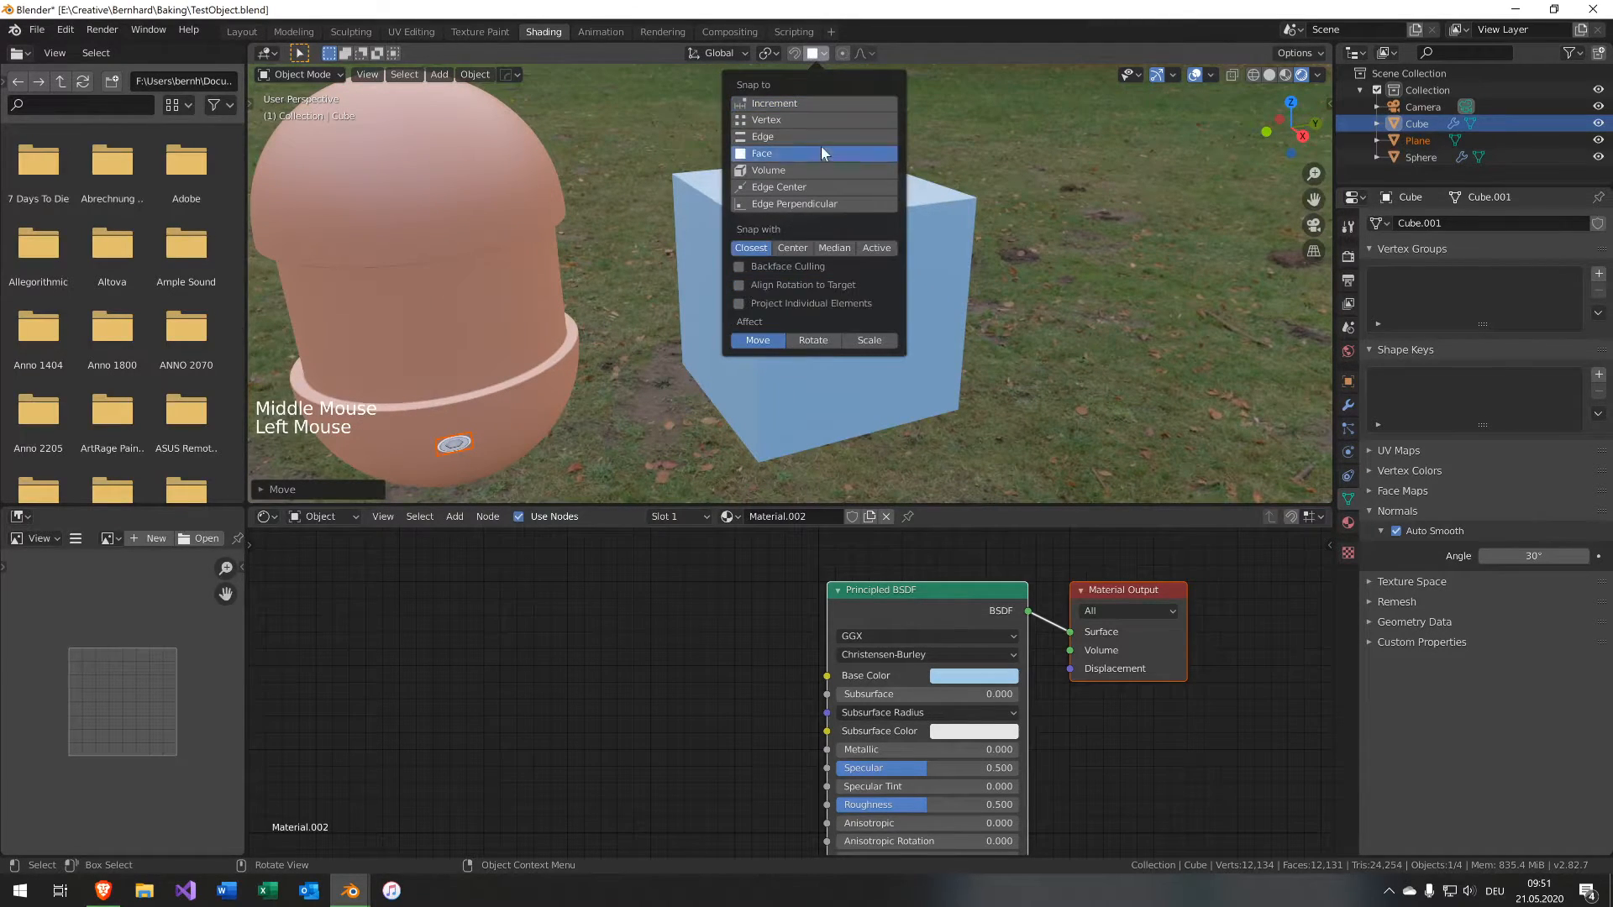
{"action": "left_click", "coordinate": [773, 287]}
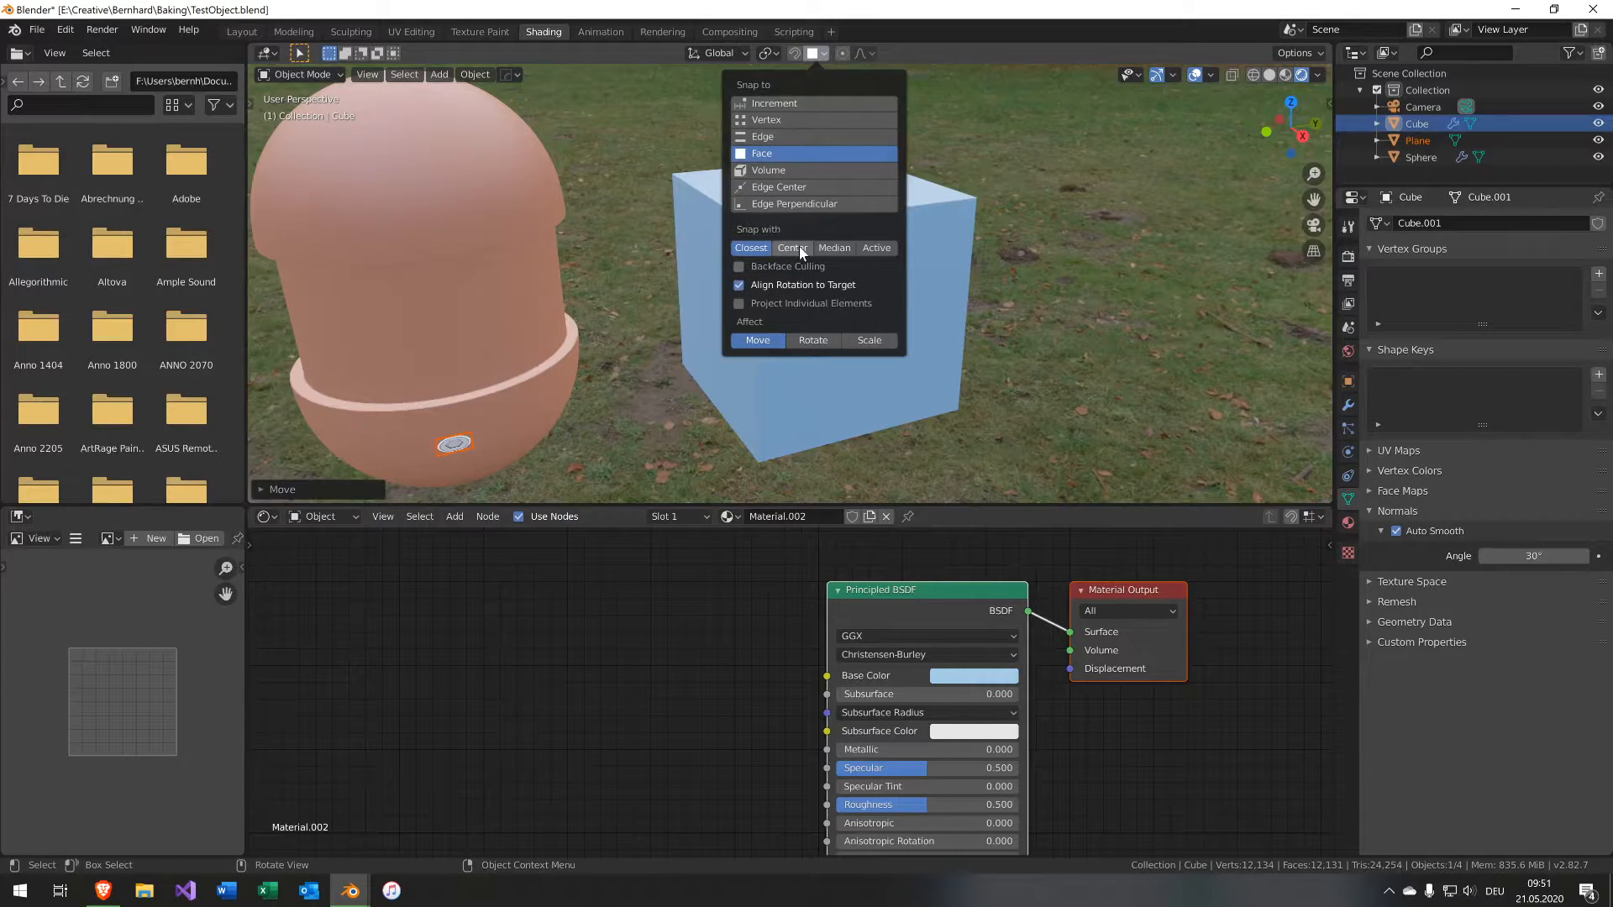
{"action": "left_click", "coordinate": [799, 248]}
Move the decal plane with snapping onto the cube's front face.
{"action": "key", "text": "g"}
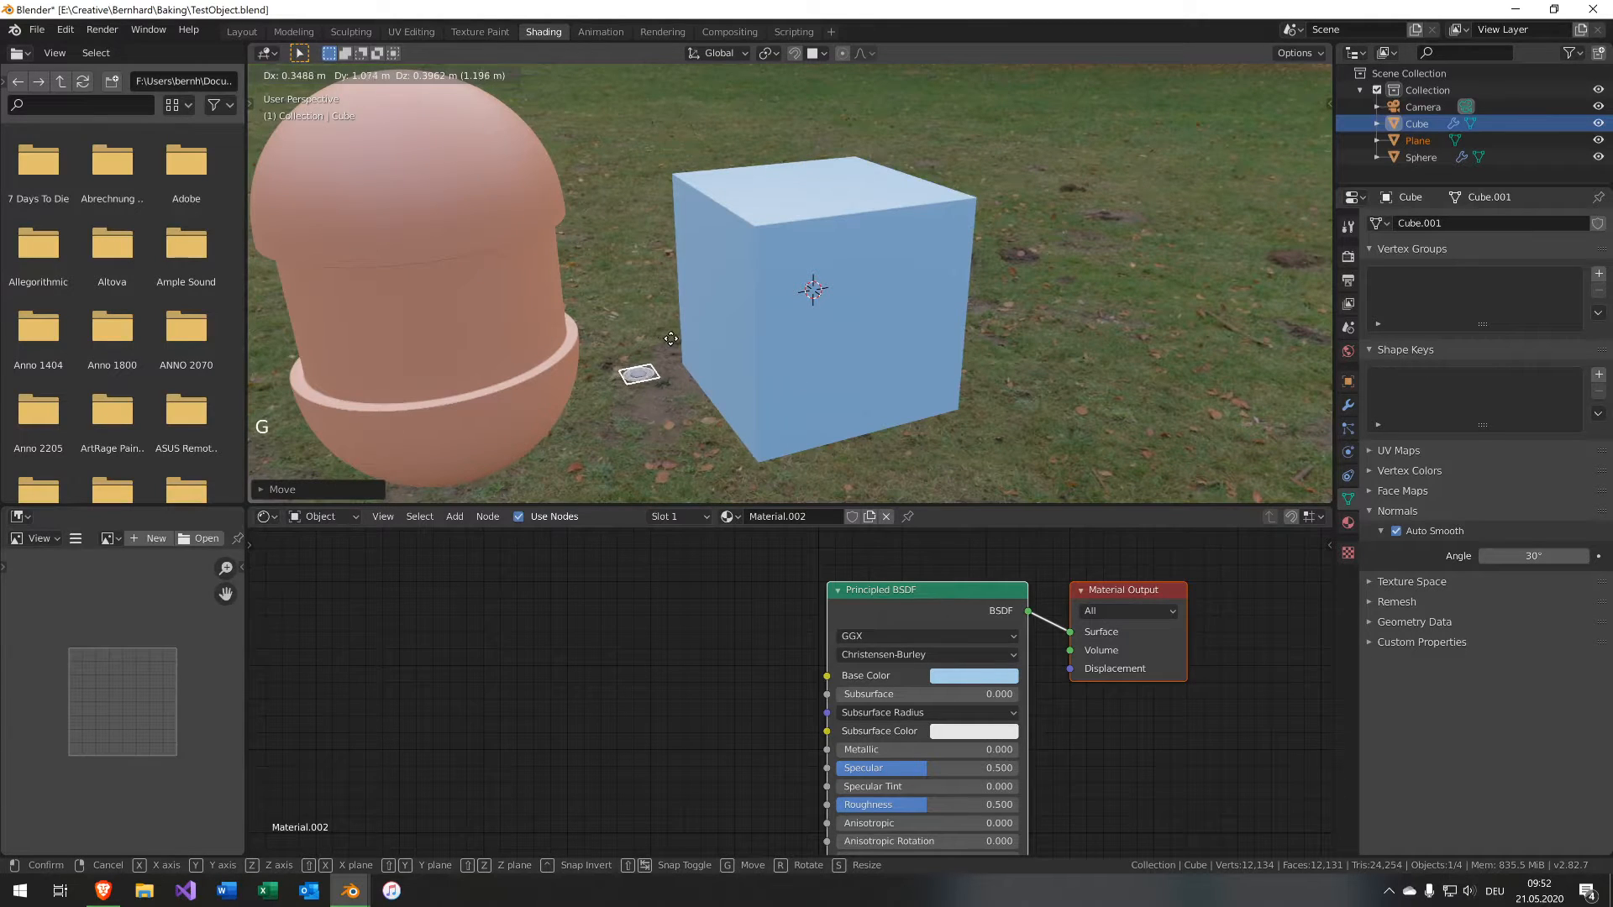
{"action": "key", "text": "ctrl"}
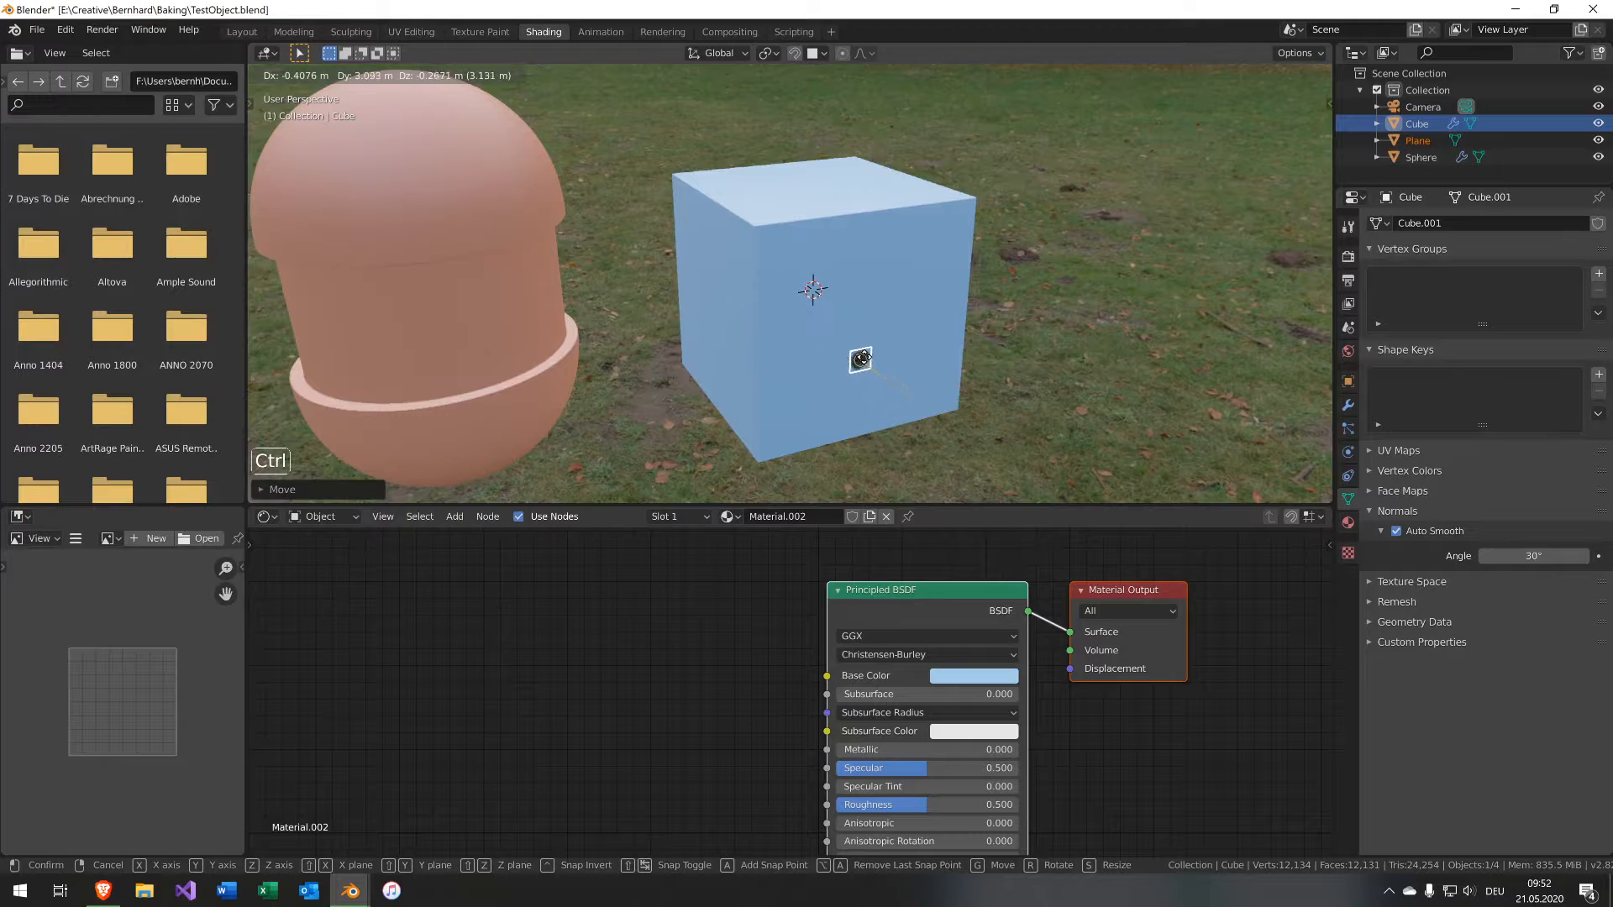
{"action": "left_click", "coordinate": [861, 290]}
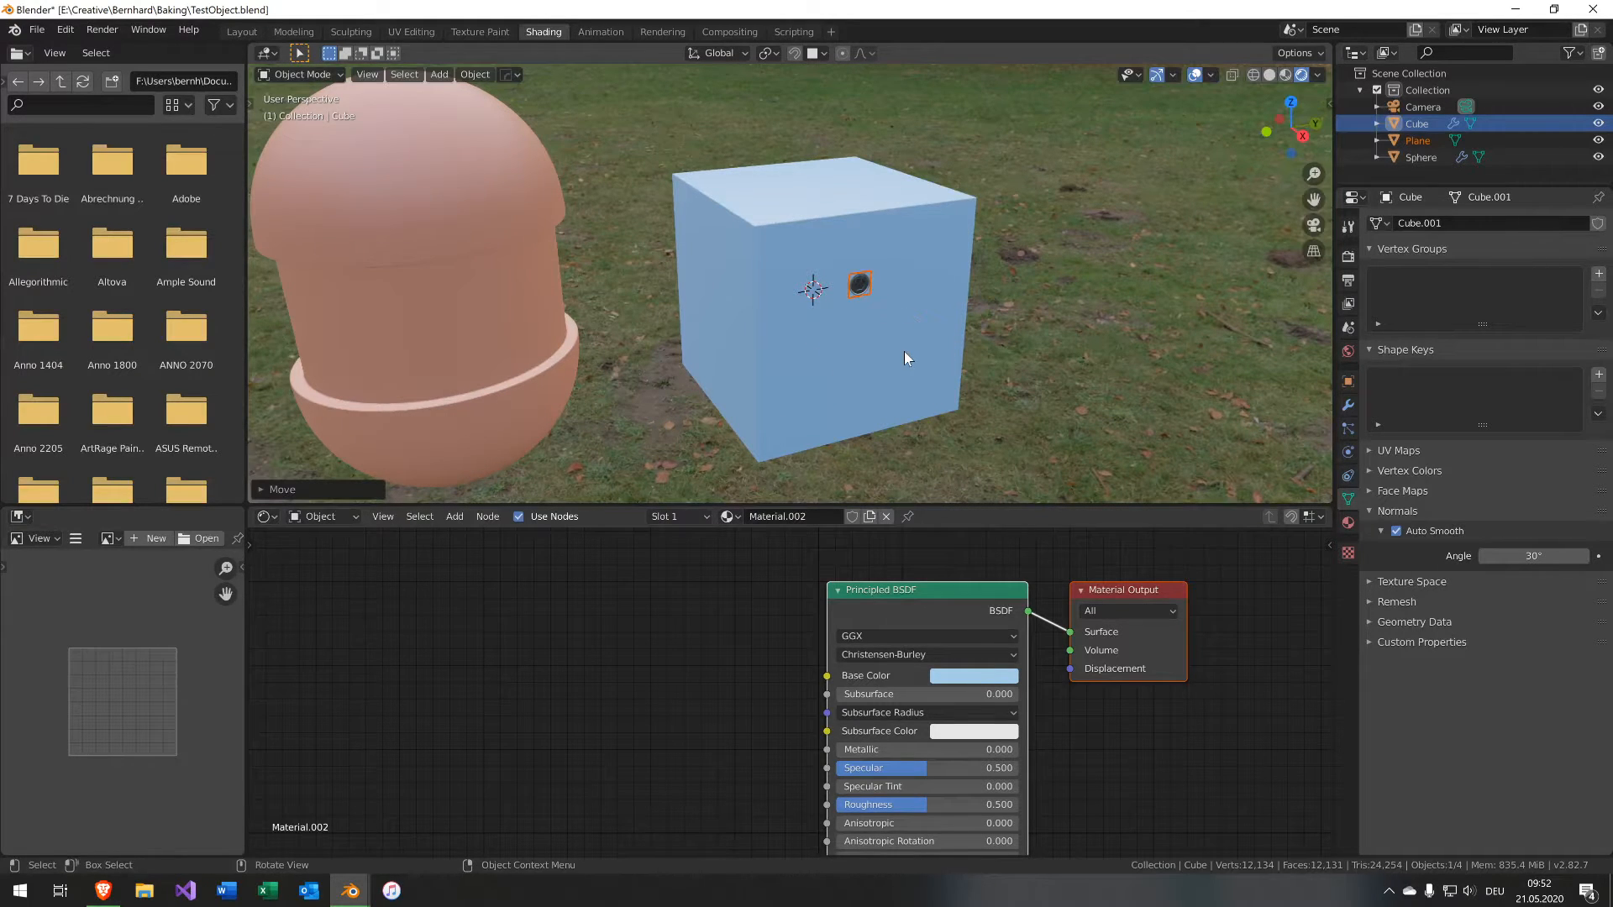
Offset the decal plane 0.001 m along the X axis.
{"action": "key", "text": "KP_Decimal"}
{"action": "scroll", "coordinate": [904, 352], "scroll_direction": "down", "scroll_amount": 2}
{"action": "scroll", "coordinate": [880, 361], "scroll_direction": "down", "scroll_amount": 1}
{"action": "middle_click_drag", "start_coordinate": [879, 361], "coordinate": [923, 322]}
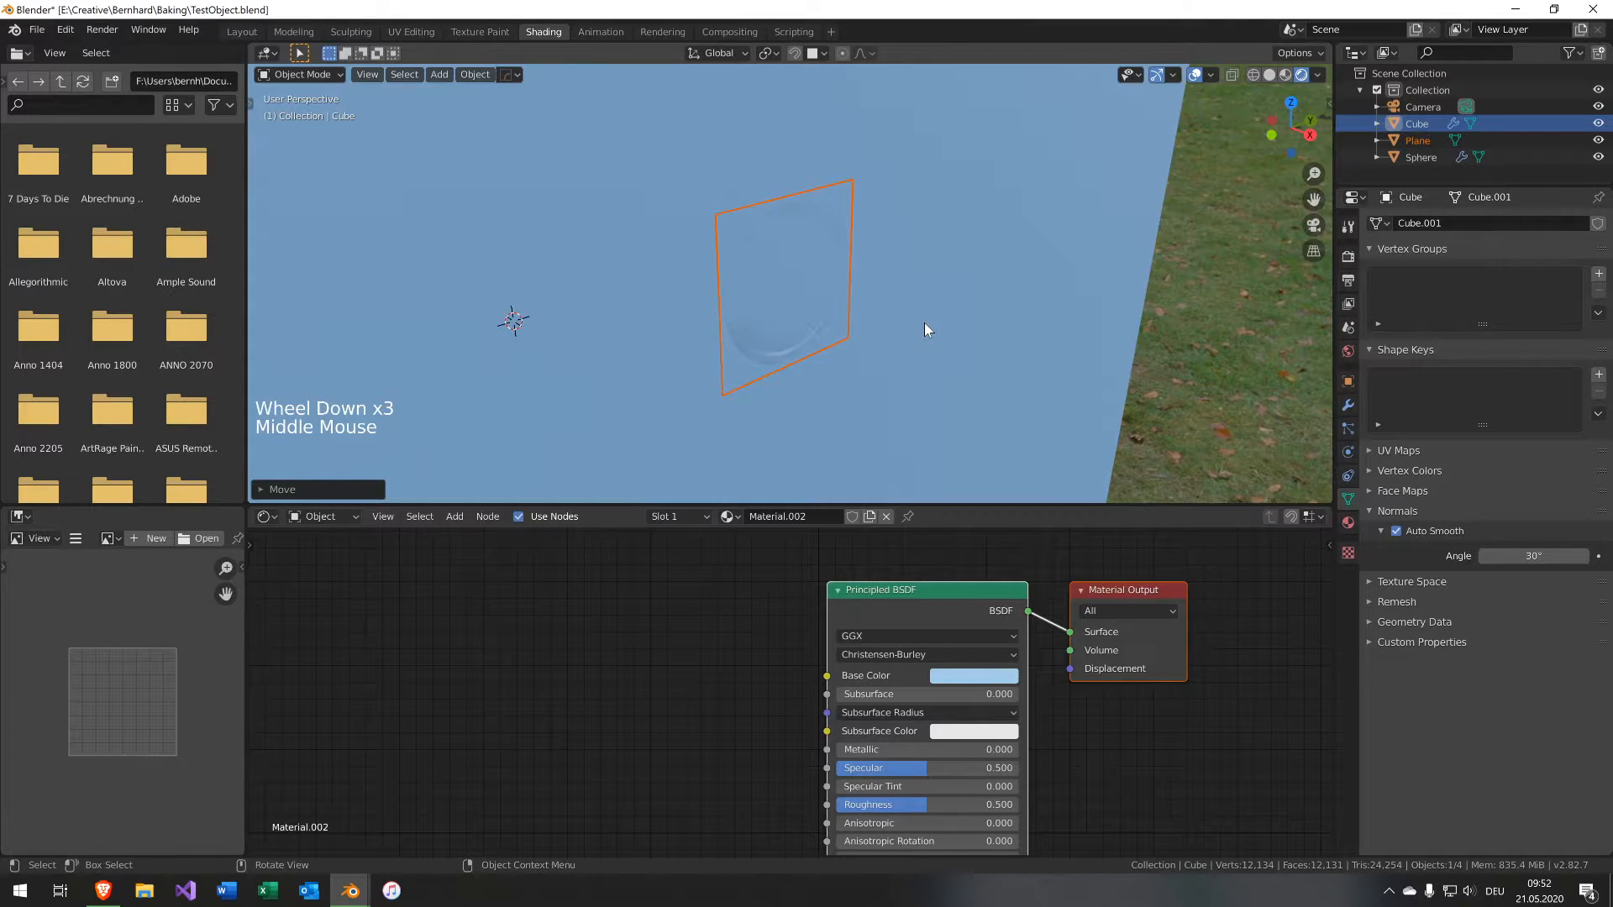
{"action": "type", "text": "gx"}
{"action": "type", "text": "0.001"}
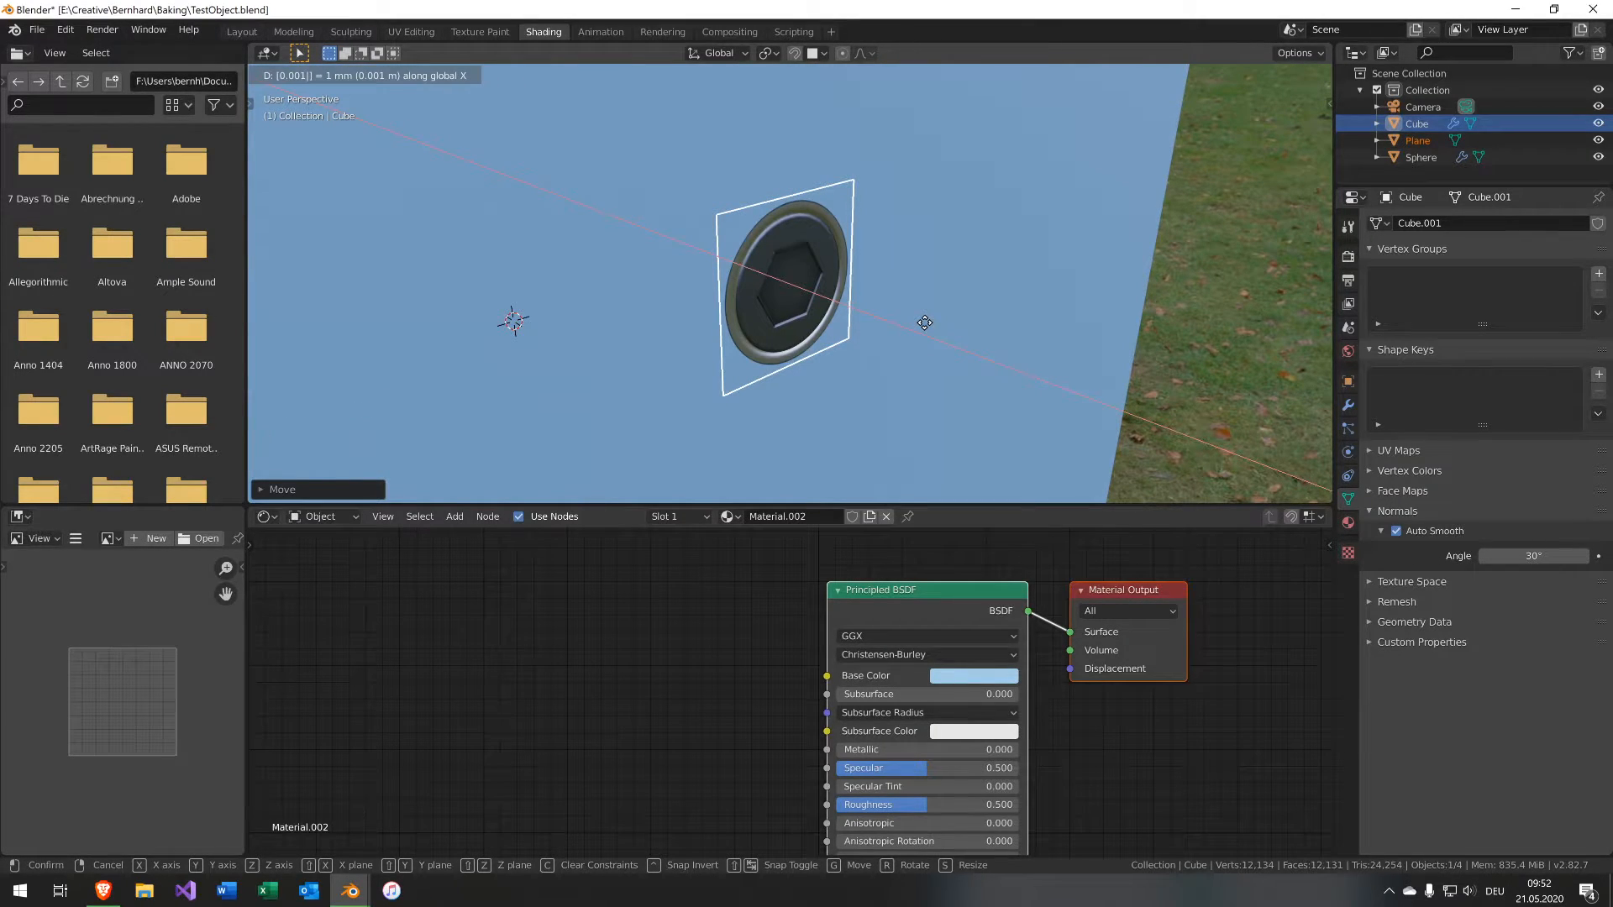
{"action": "left_click", "coordinate": [924, 322]}
Select the decal plane and add a Displace modifier with a Midlevel of 0.999.
{"action": "left_click", "coordinate": [1349, 402]}
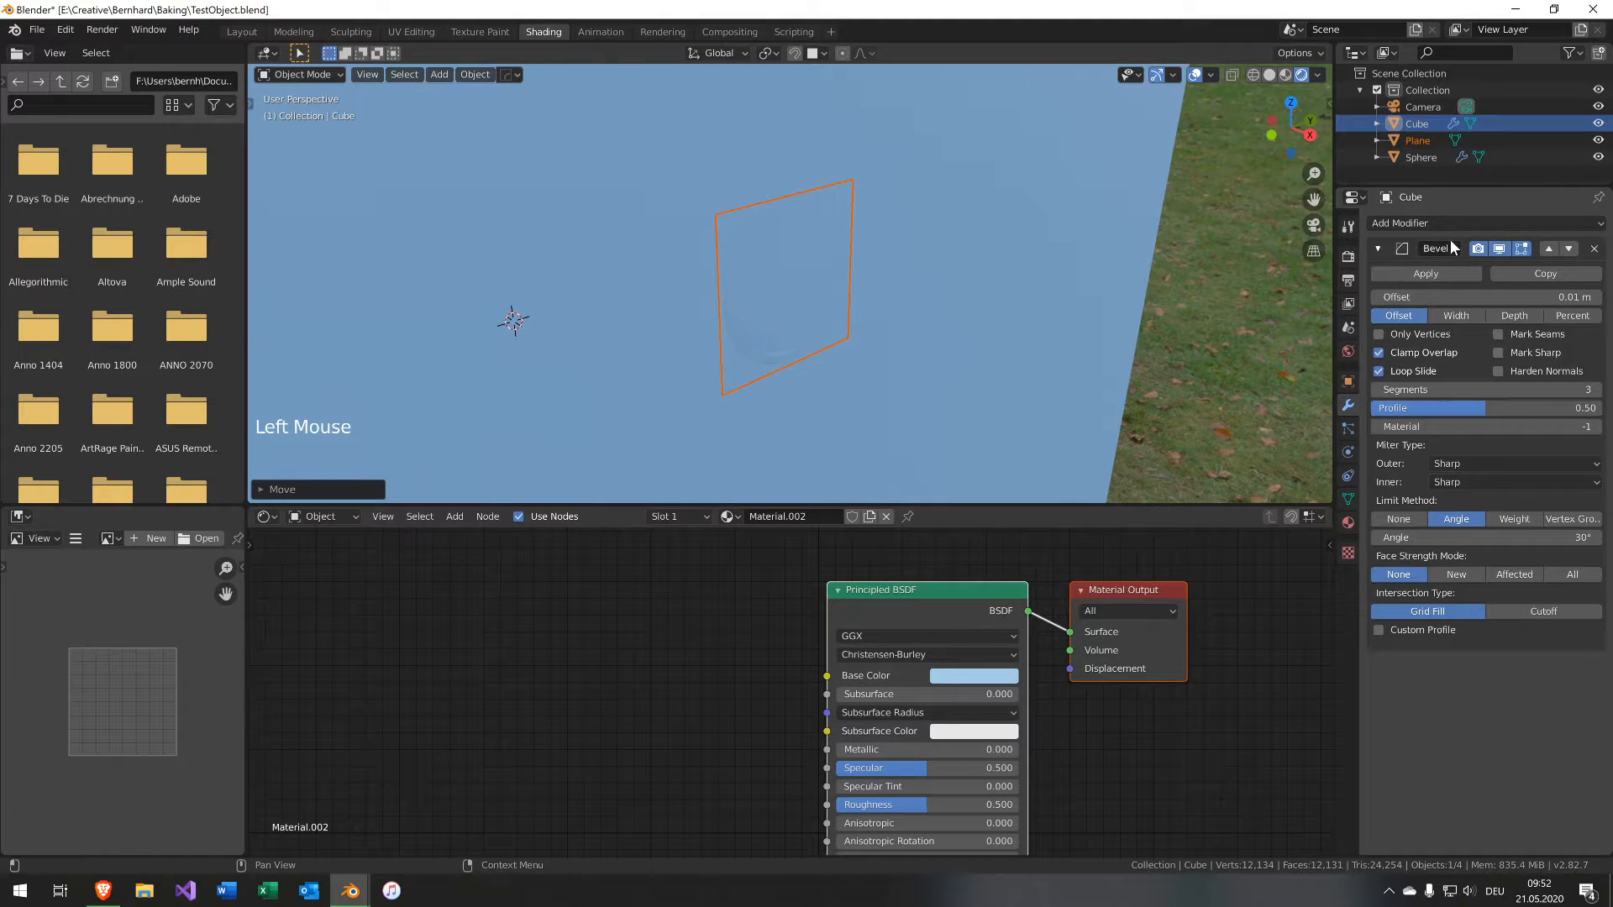
{"action": "scroll", "coordinate": [1018, 299], "scroll_direction": "down", "scroll_amount": 2}
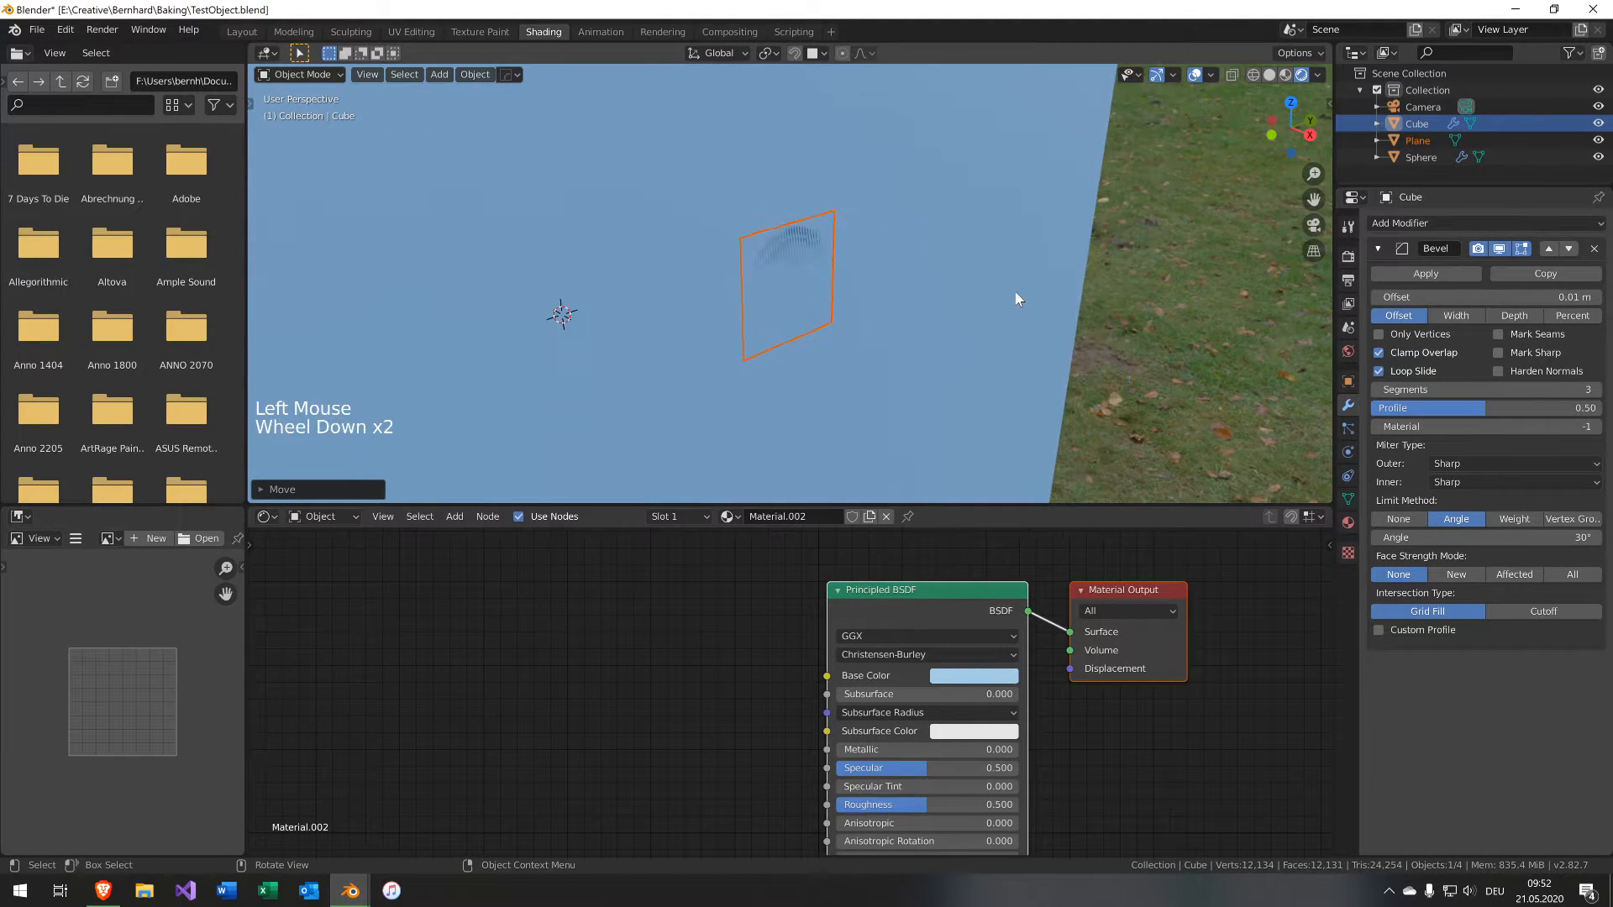
{"action": "left_click", "coordinate": [783, 282]}
{"action": "left_click", "coordinate": [805, 249]}
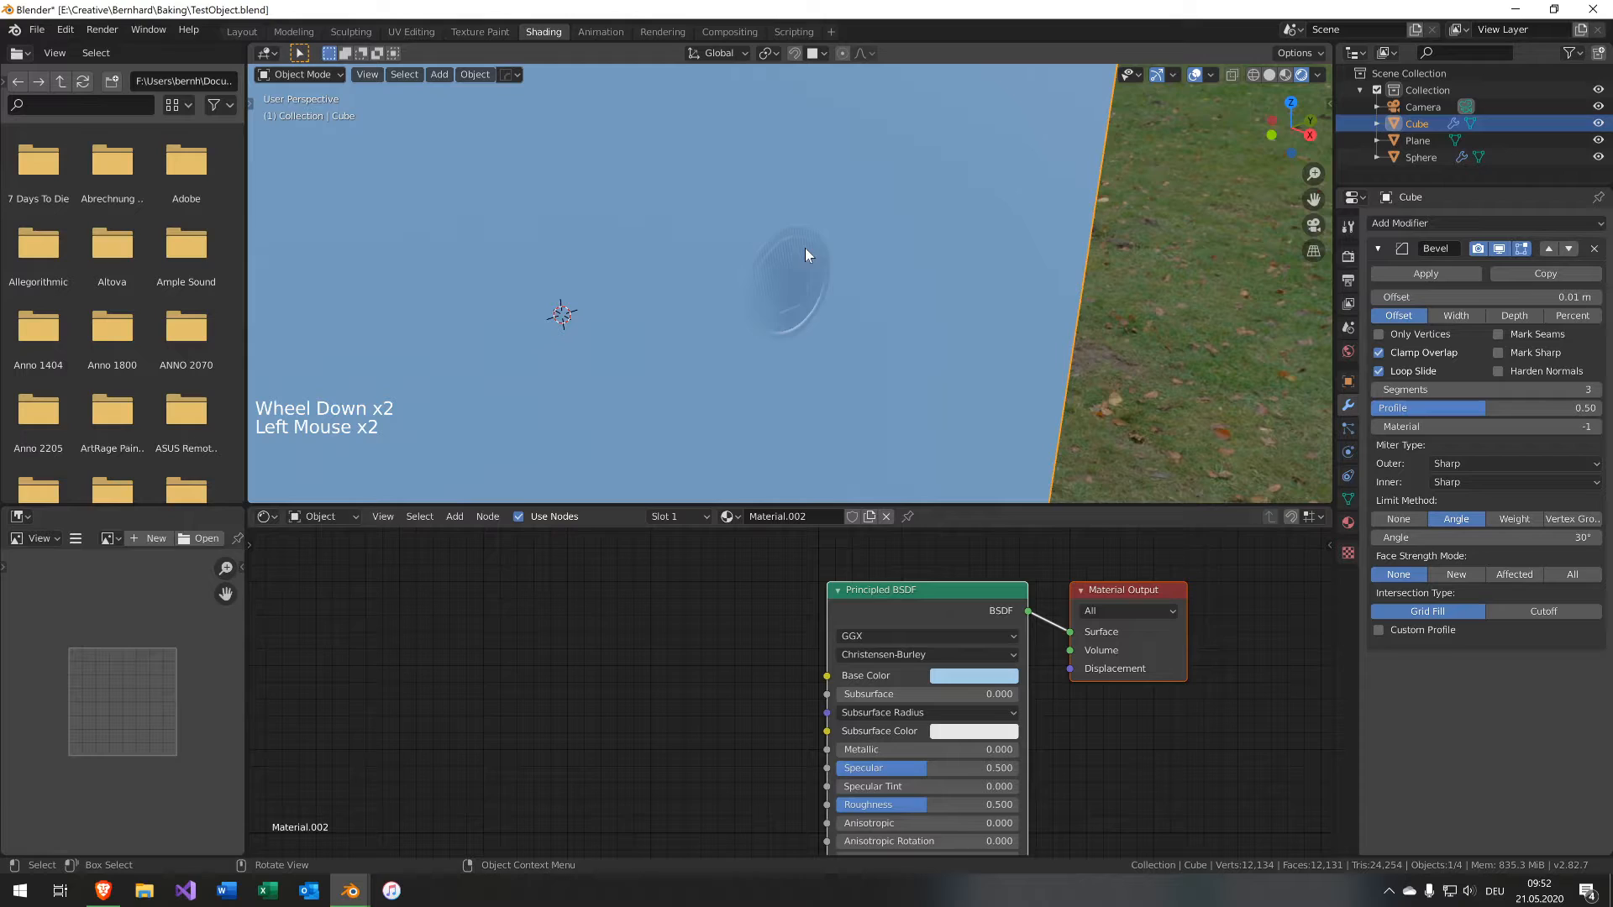
{"action": "left_click", "coordinate": [1428, 138]}
{"action": "left_click", "coordinate": [1446, 223]}
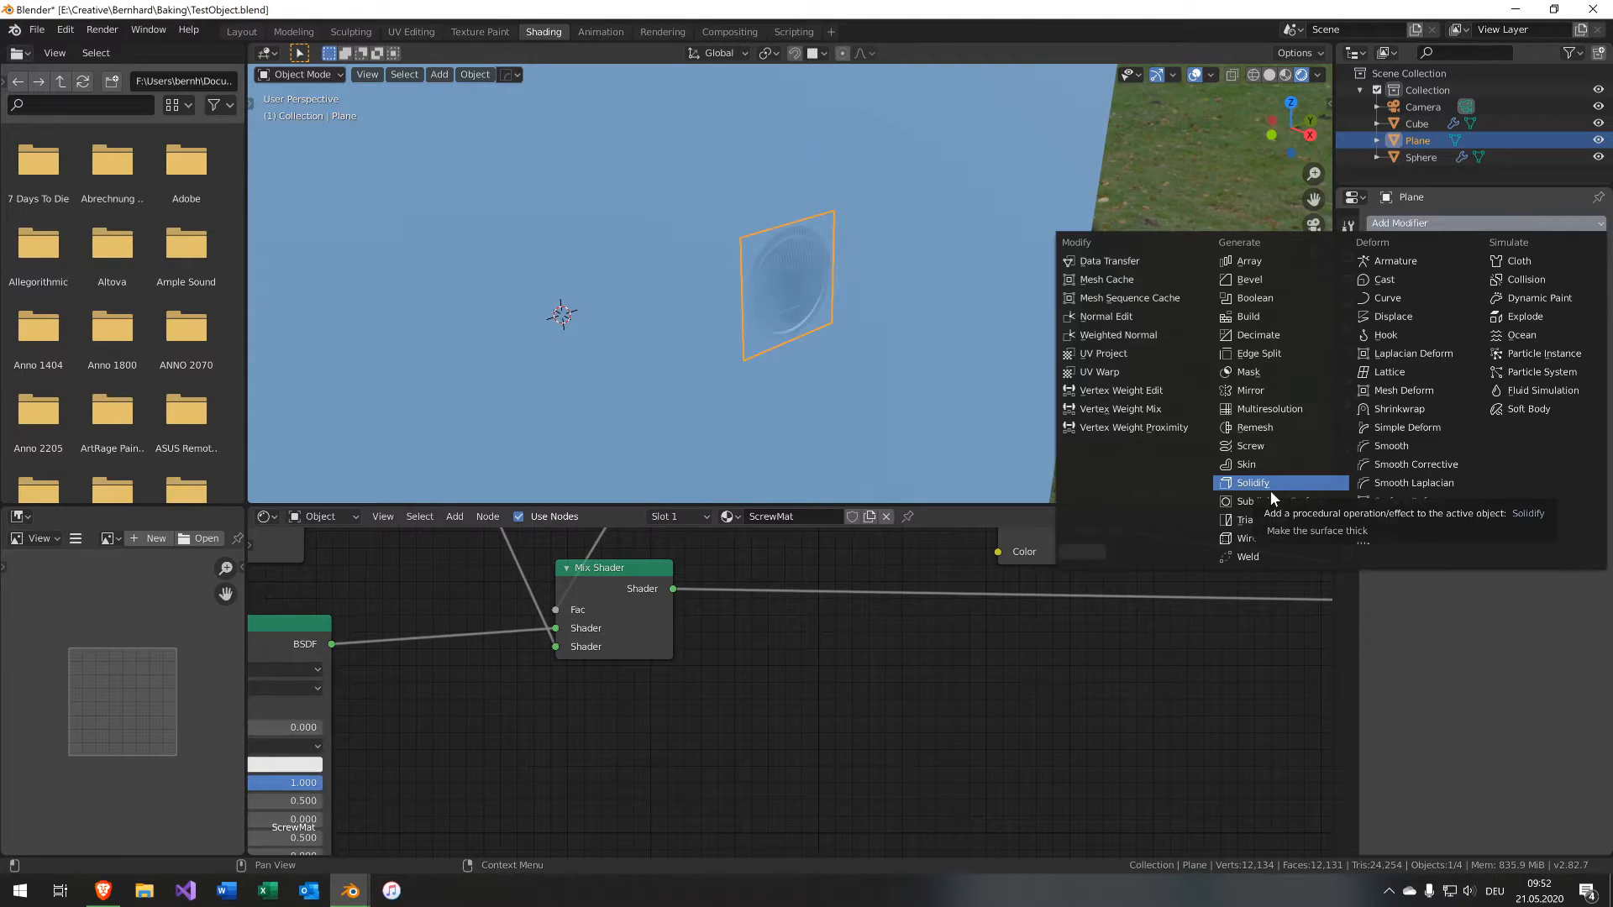
{"action": "left_click", "coordinate": [1424, 313]}
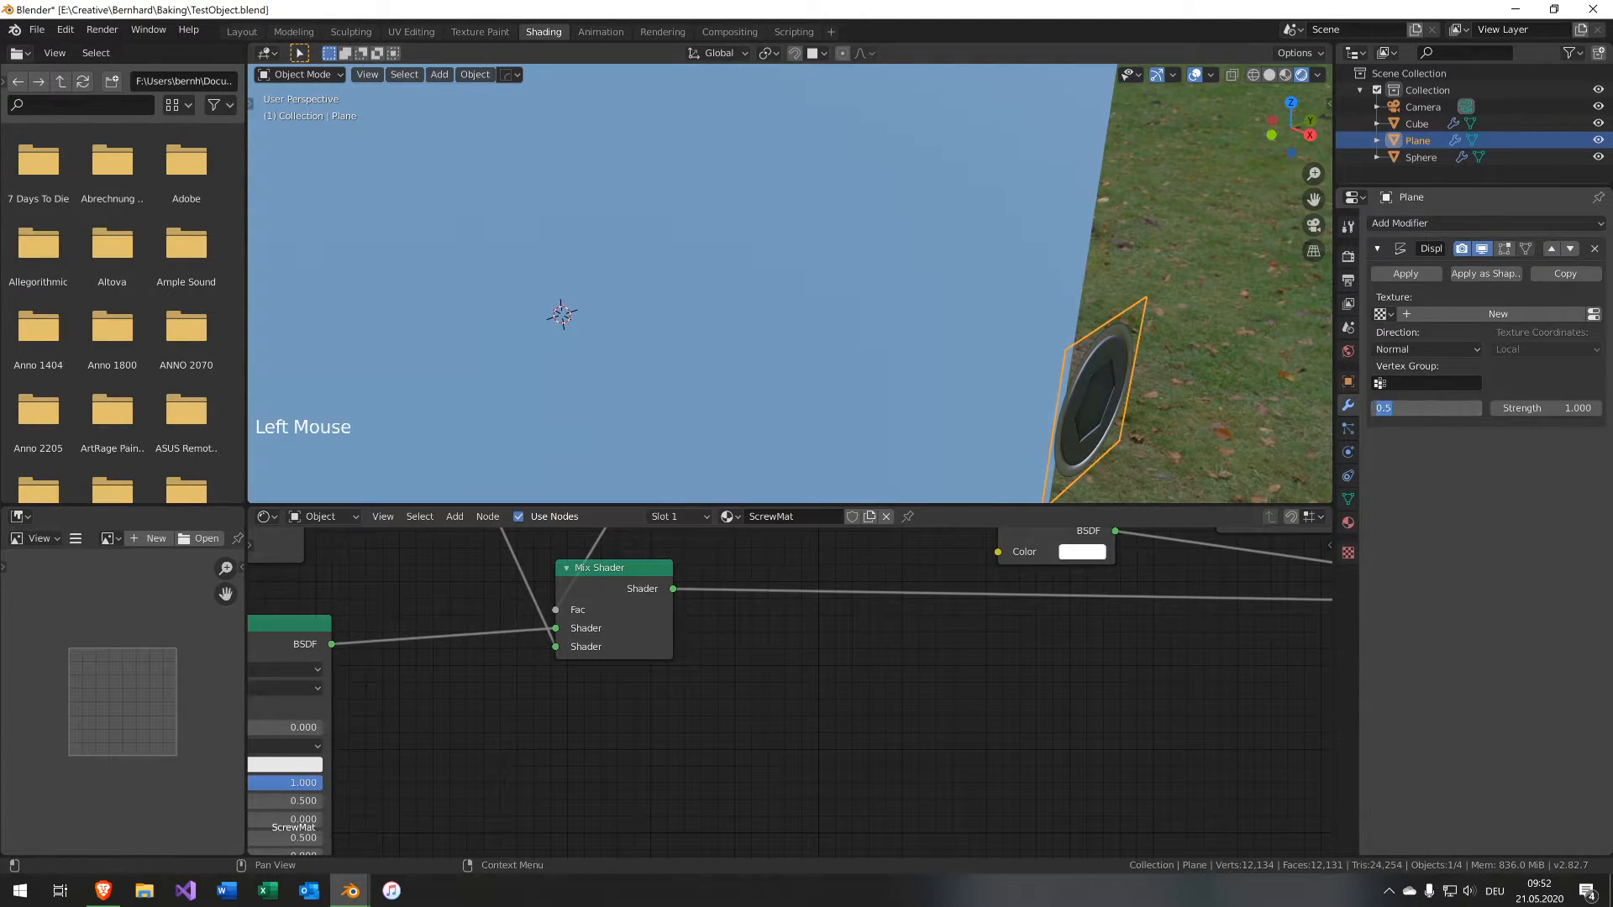
{"action": "key", "text": "Return"}
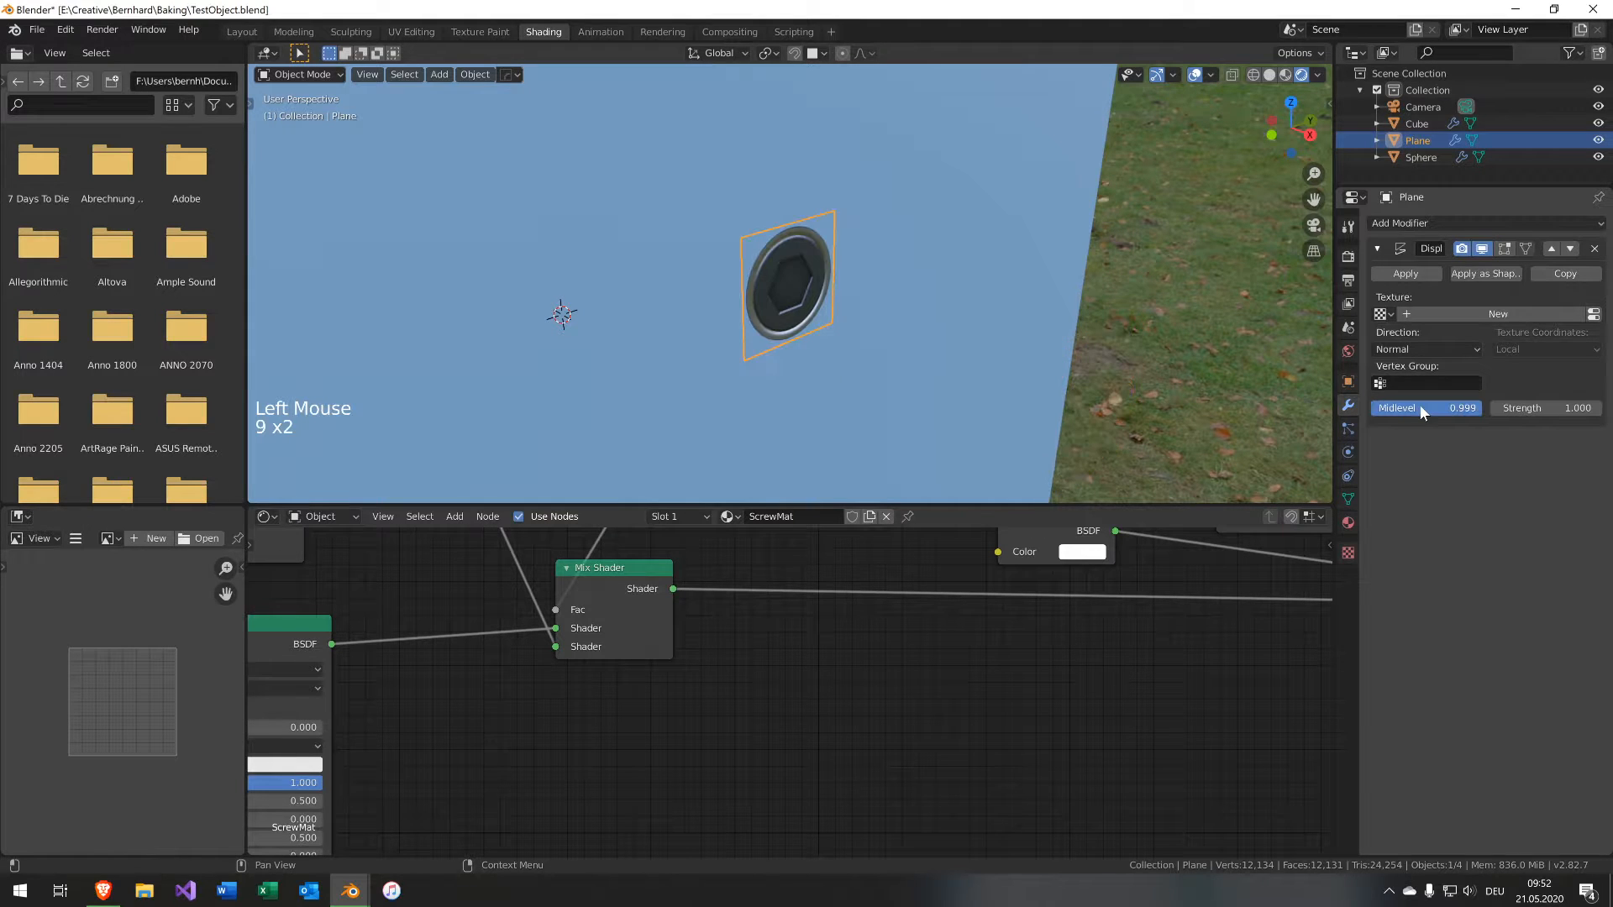
Set the Displace modifier's Midlevel to 0.9999.
{"action": "middle_click_drag", "start_coordinate": [1065, 247], "coordinate": [1127, 235]}
{"action": "key", "text": "KP_3"}
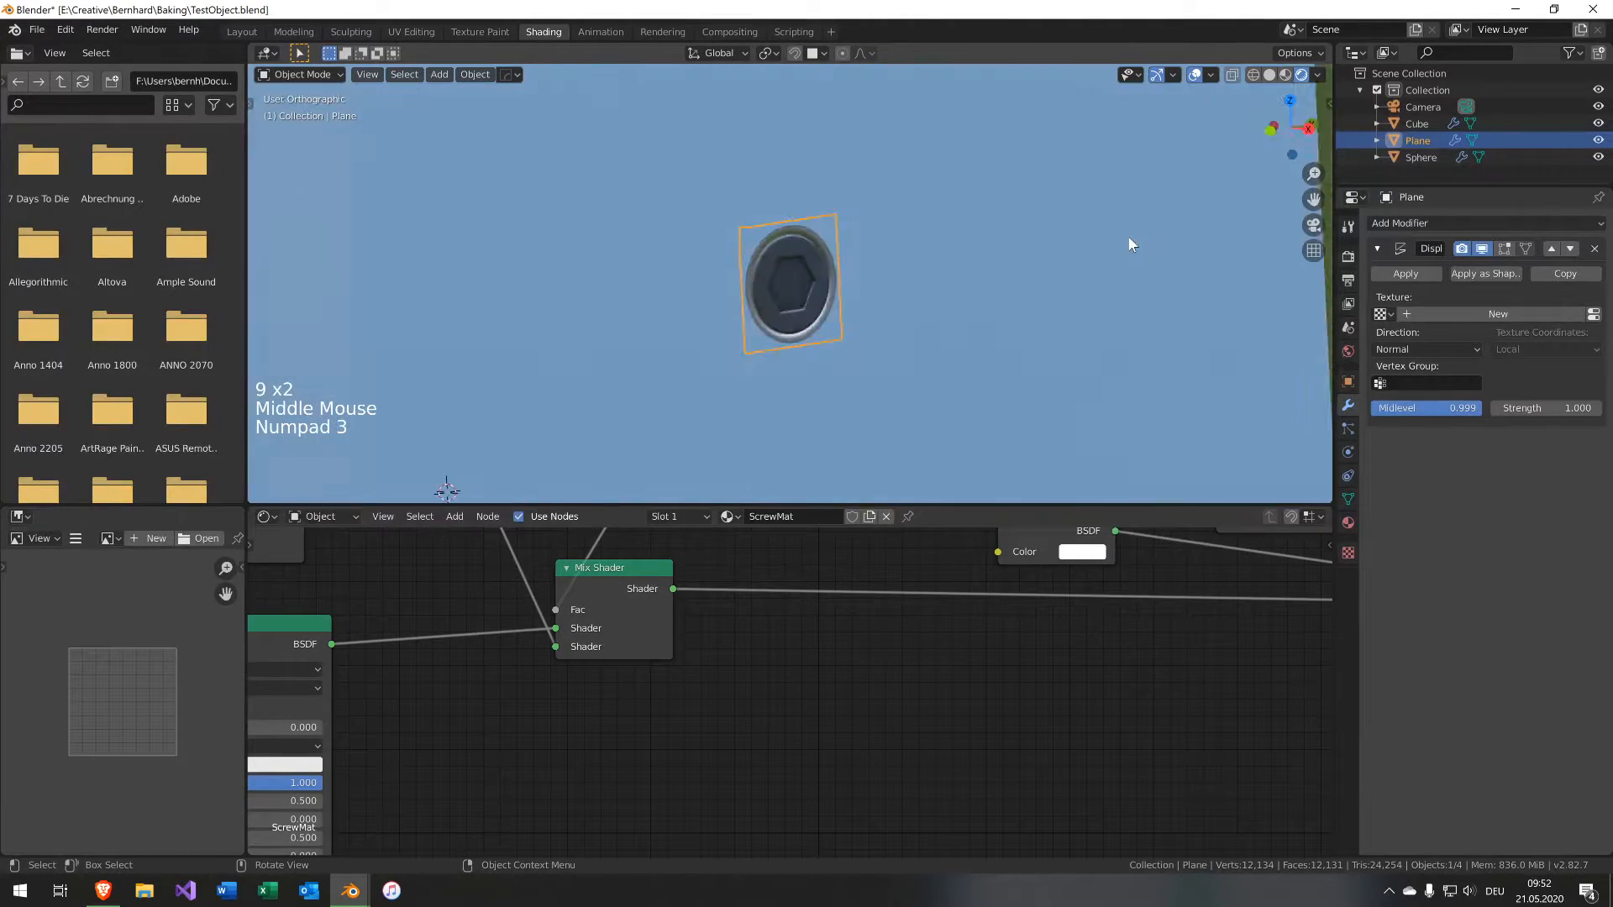
{"action": "key", "text": "ctrl+KP_1"}
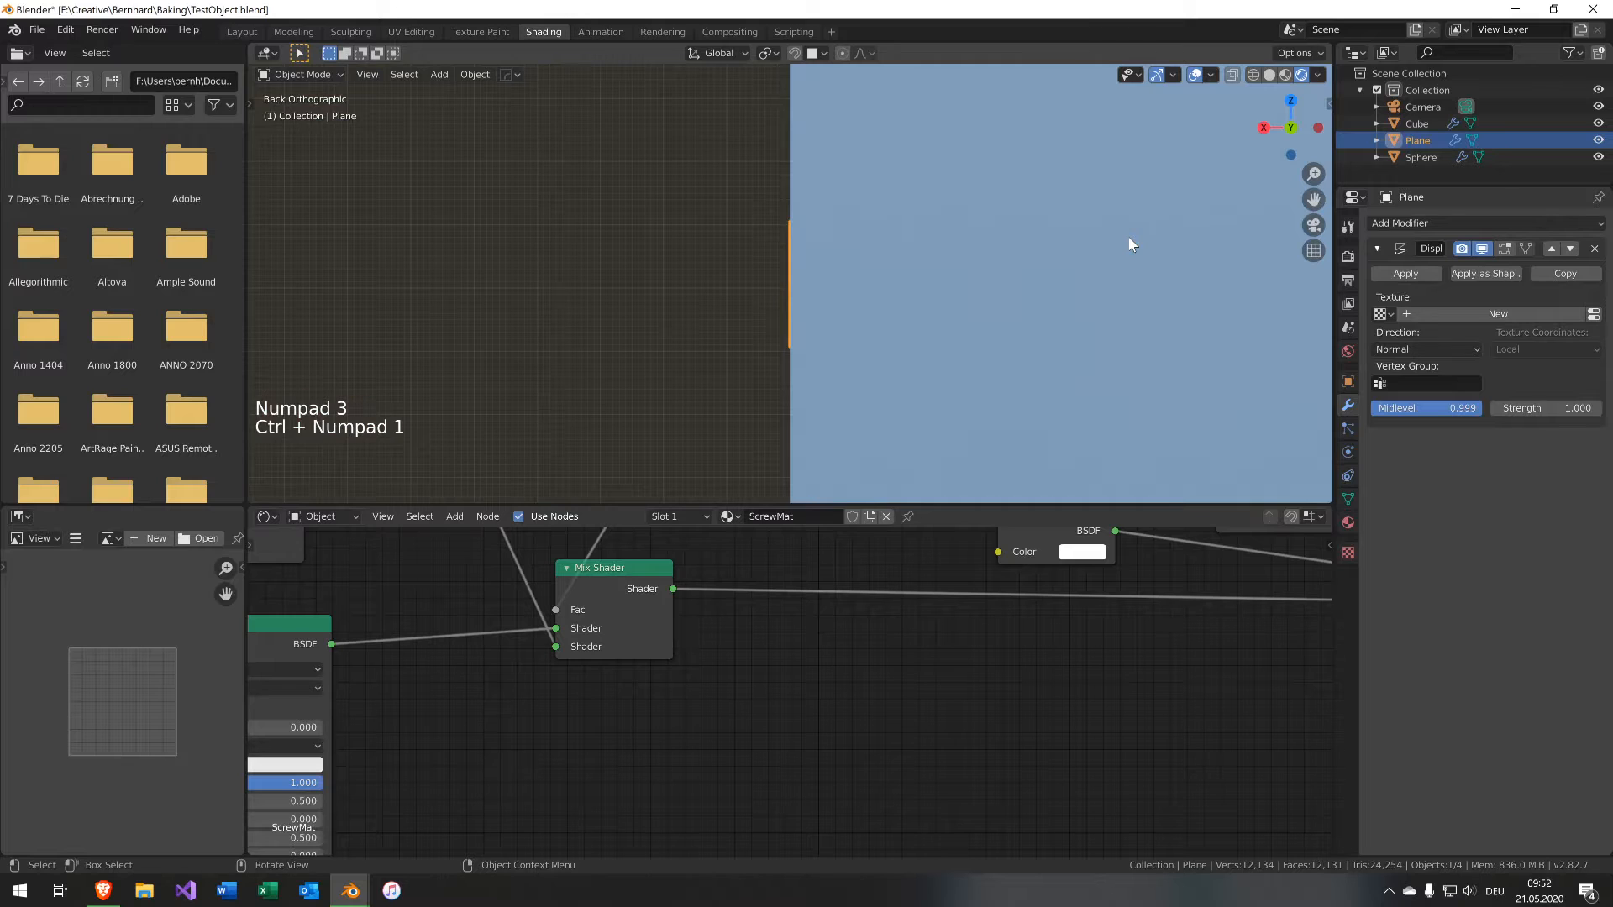
{"action": "scroll", "coordinate": [825, 244], "scroll_direction": "up", "scroll_amount": 11}
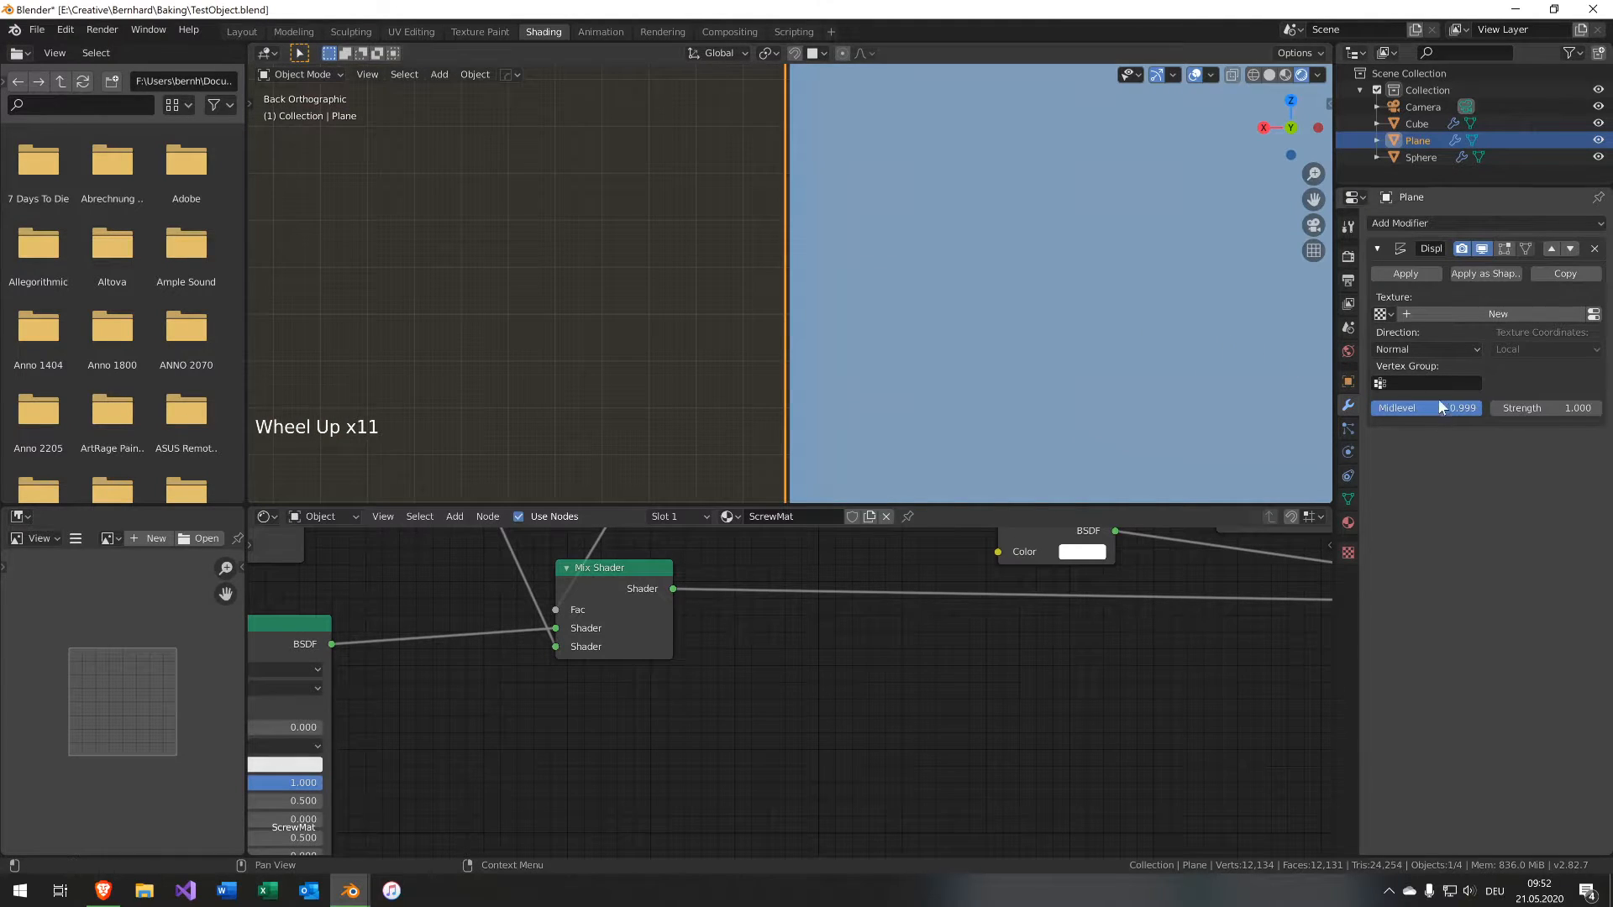
{"action": "scroll", "coordinate": [794, 252], "scroll_direction": "down", "scroll_amount": 6}
{"action": "middle_click_drag", "start_coordinate": [794, 252], "coordinate": [1049, 285]}
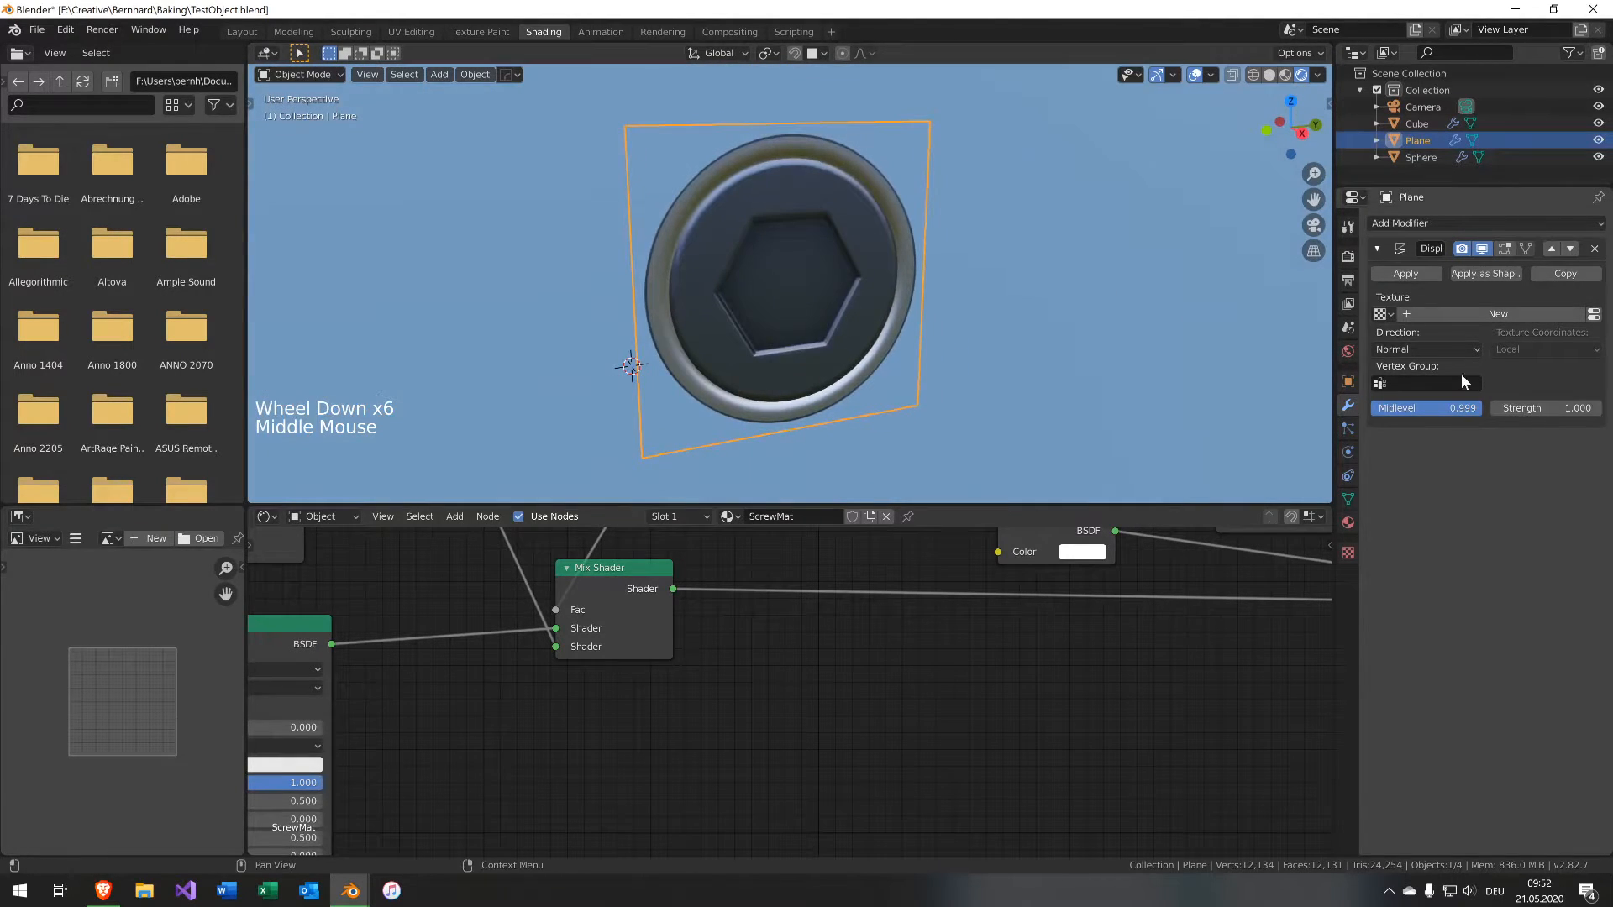
{"action": "left_click", "coordinate": [1428, 408]}
{"action": "type", "text": "0.99"}
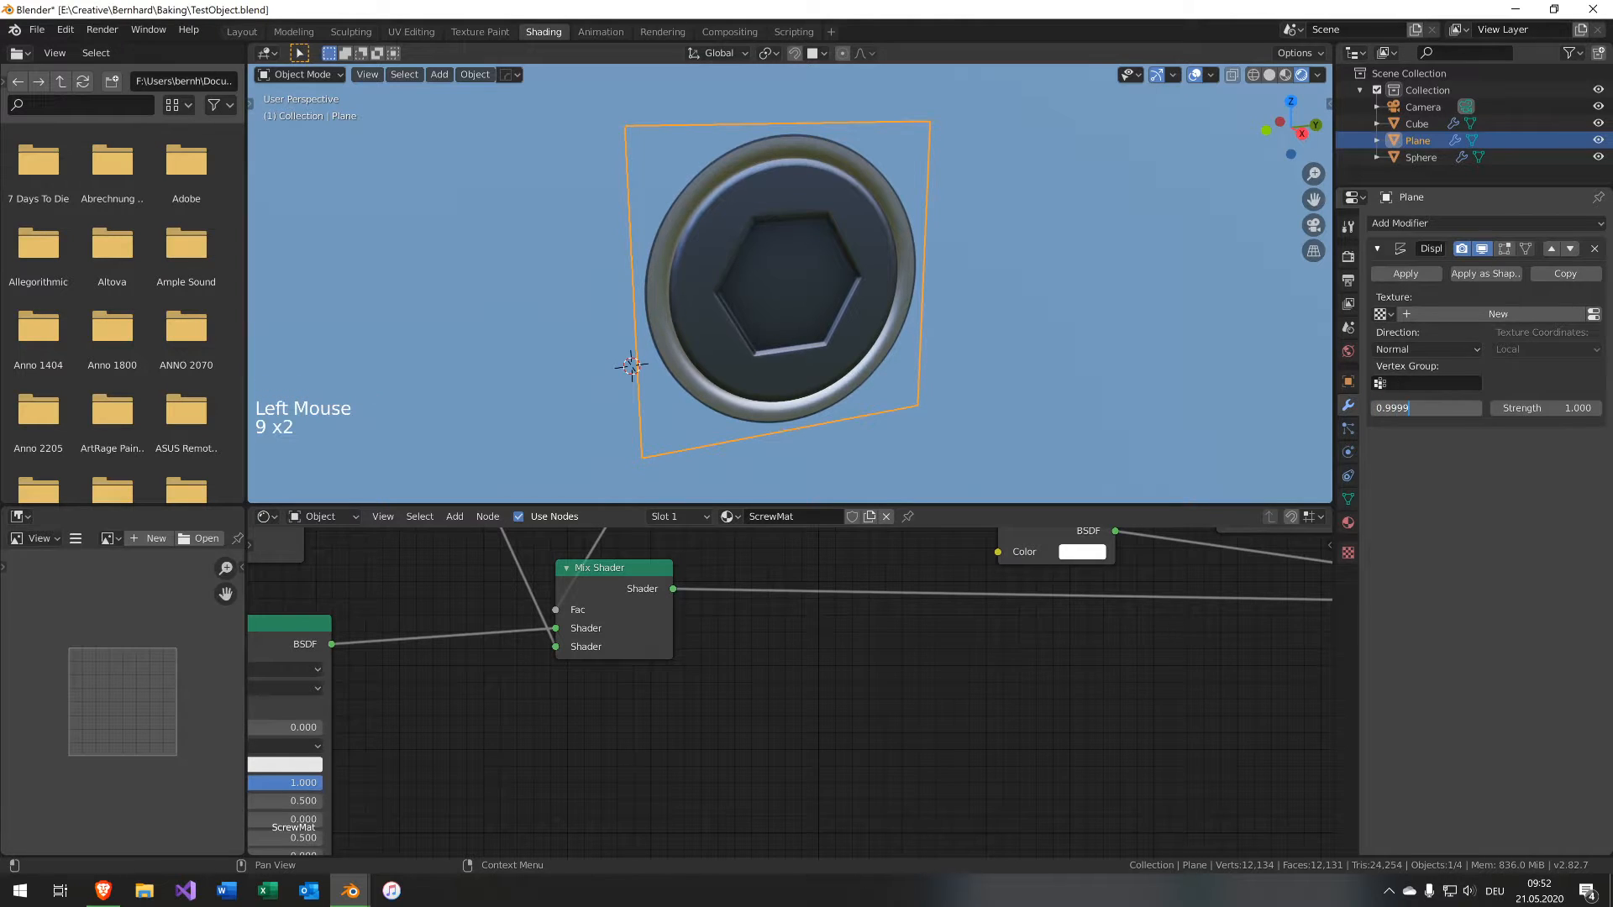
{"action": "key", "text": "Return"}
Inspect the decal on the cube and the decal plane's ScrewMat node tree.
{"action": "middle_click_drag", "start_coordinate": [768, 223], "coordinate": [692, 198]}
{"action": "left_click", "coordinate": [920, 229]}
{"action": "left_click", "coordinate": [1056, 240]}
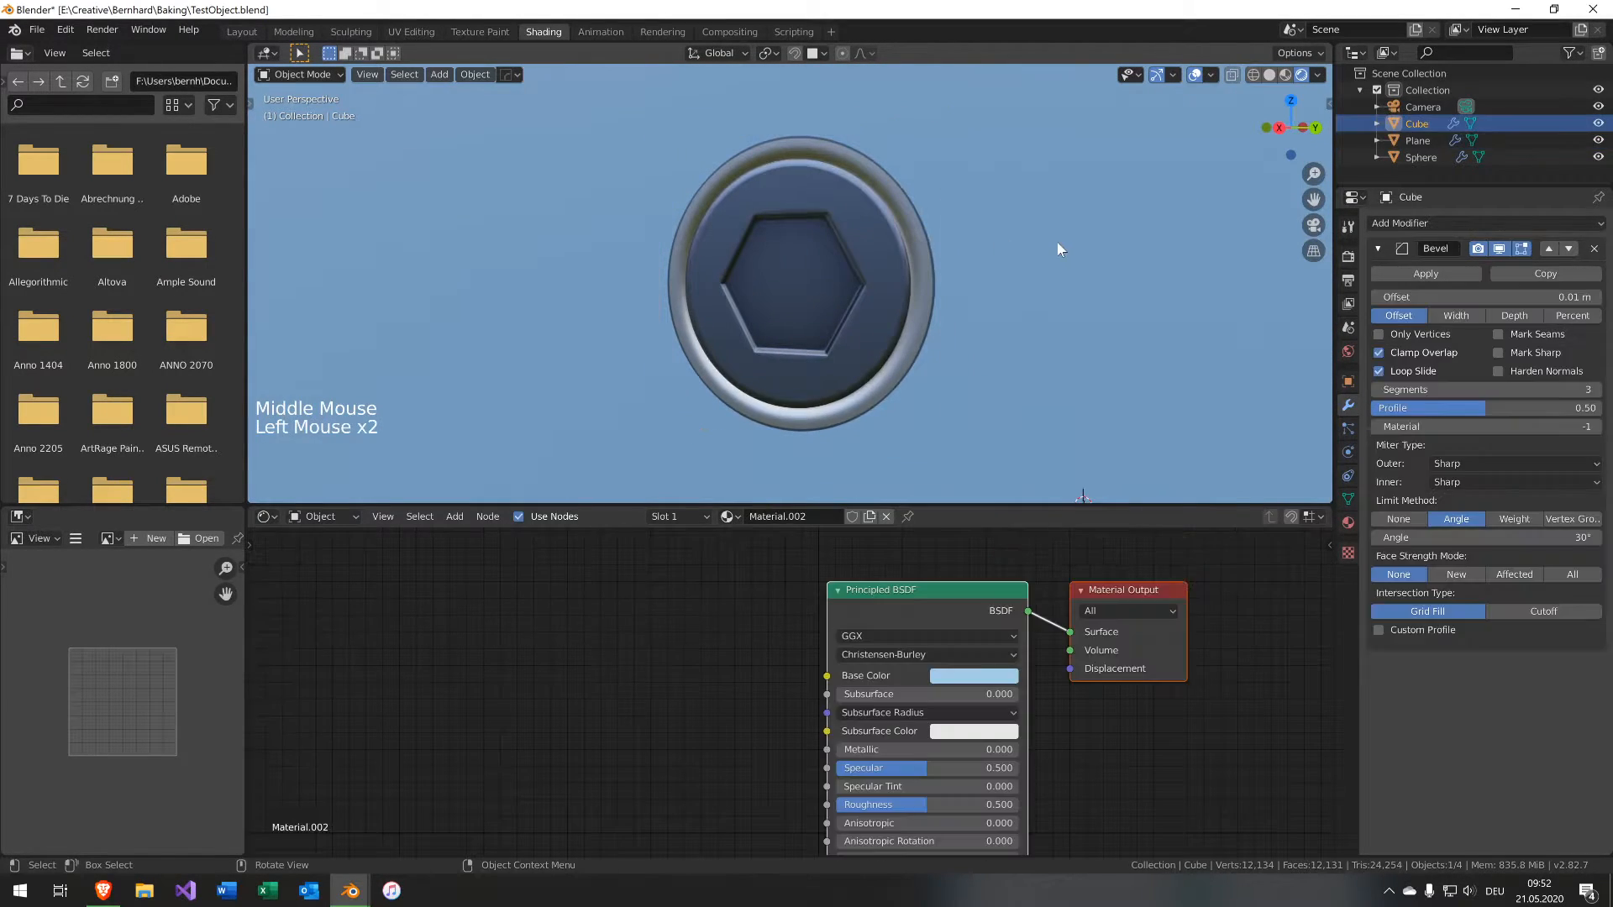
{"action": "middle_click_drag", "start_coordinate": [1056, 240], "coordinate": [914, 211]}
{"action": "left_click", "coordinate": [913, 231]}
{"action": "scroll", "coordinate": [866, 351], "scroll_direction": "down", "scroll_amount": 2}
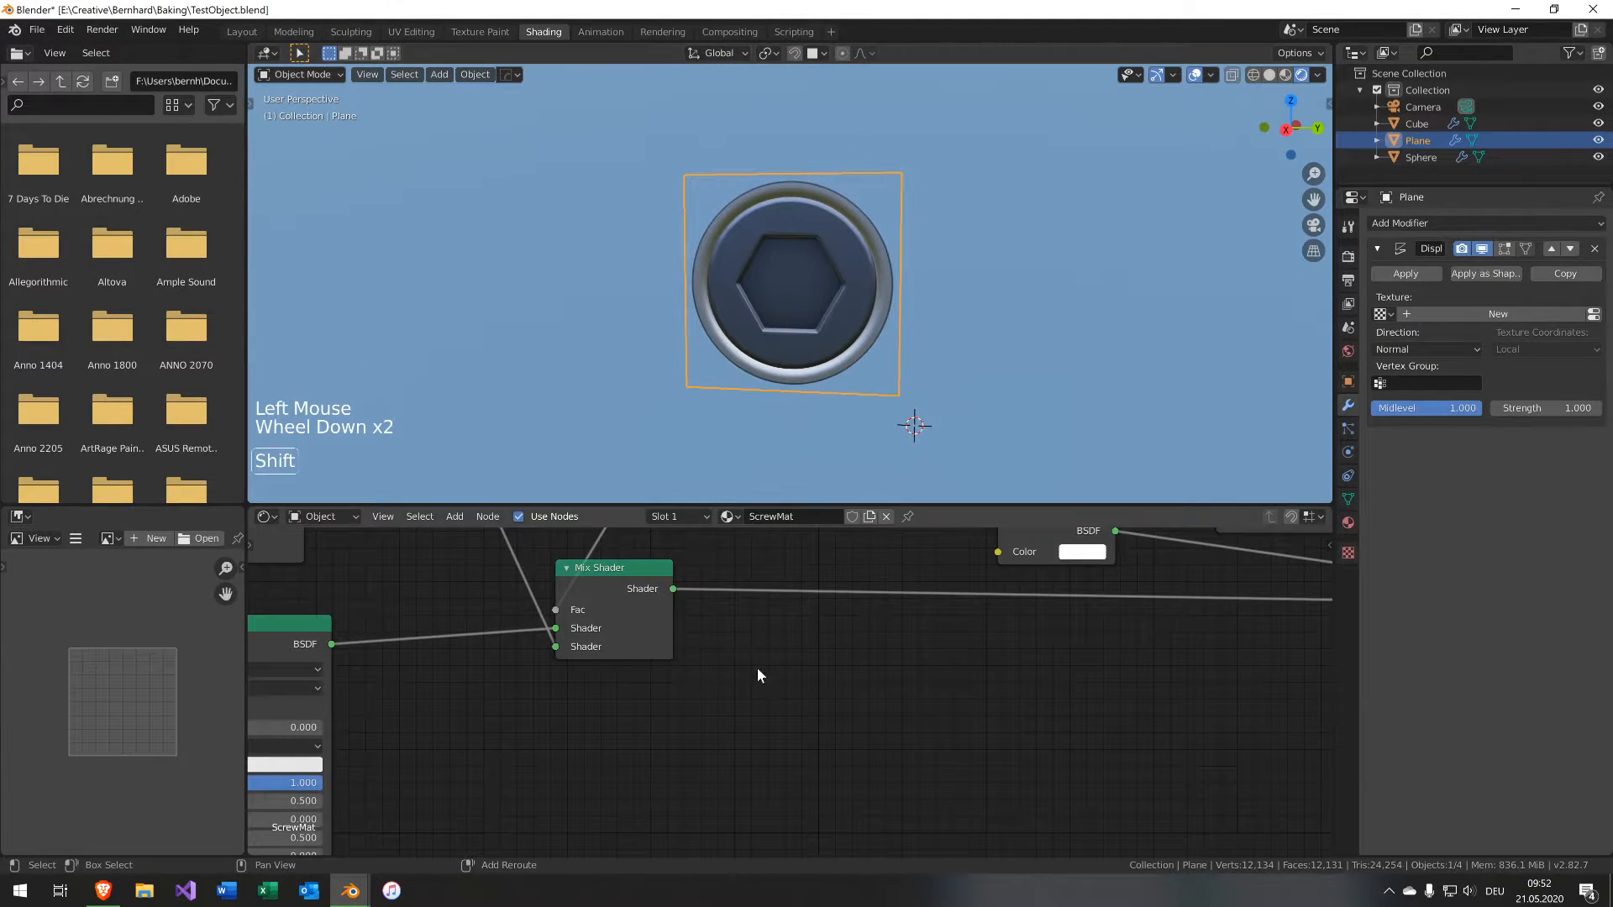
{"action": "middle_click_drag", "start_coordinate": [757, 670], "coordinate": [1033, 797], "text": "shift"}
{"action": "scroll", "coordinate": [940, 747], "scroll_direction": "down", "scroll_amount": 5}
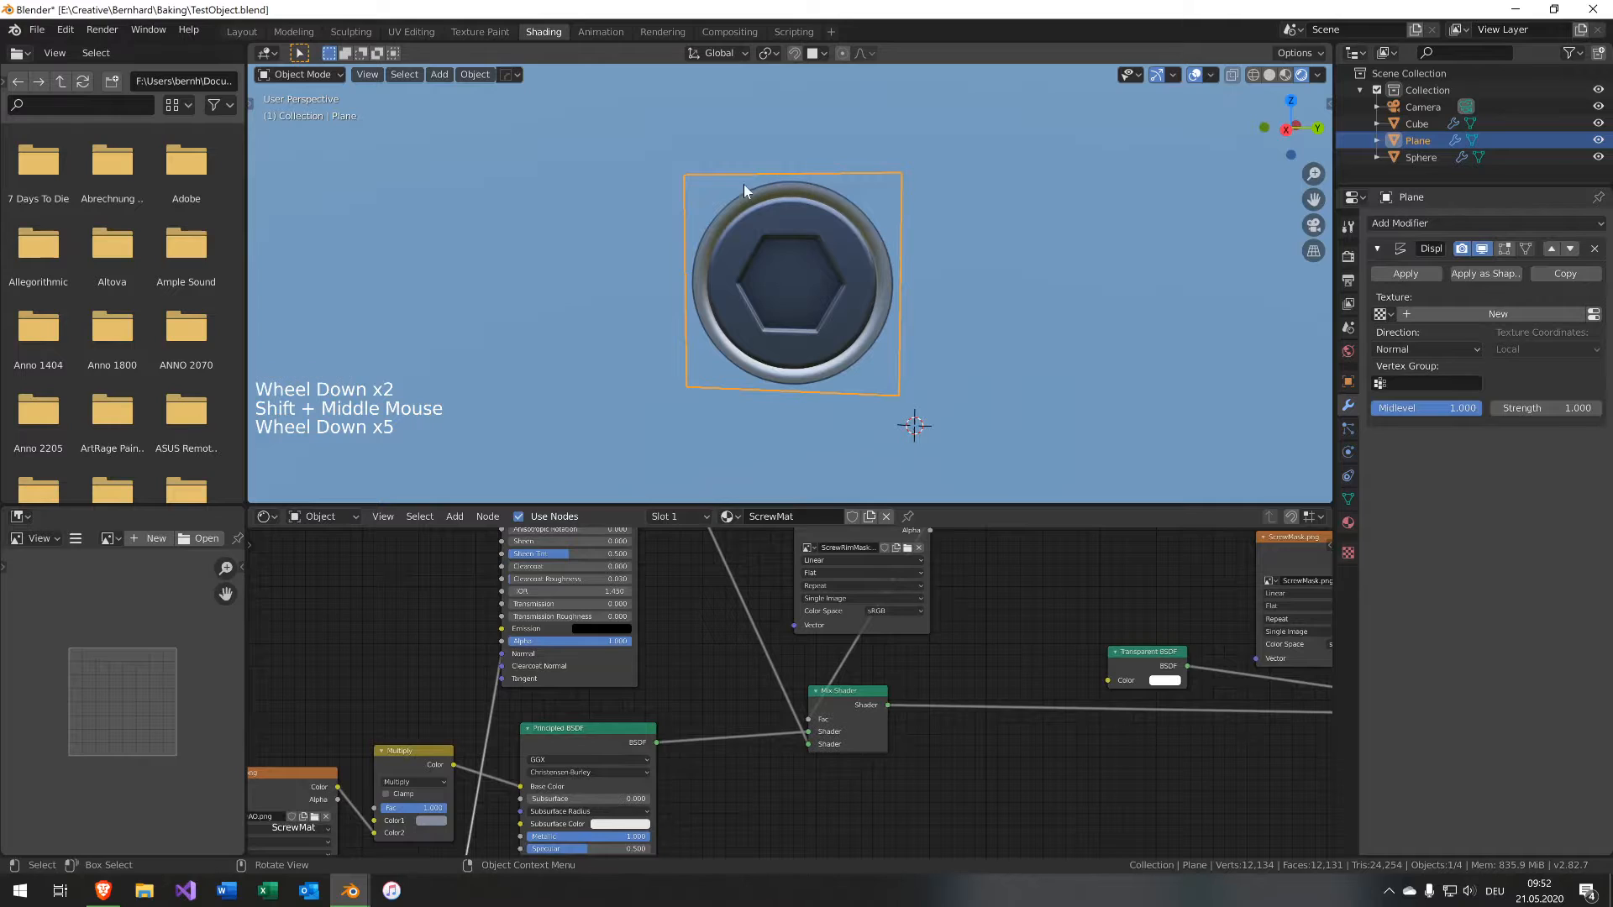
{"action": "left_click", "coordinate": [703, 335], "text": "shift"}
{"action": "left_click", "coordinate": [693, 613]}
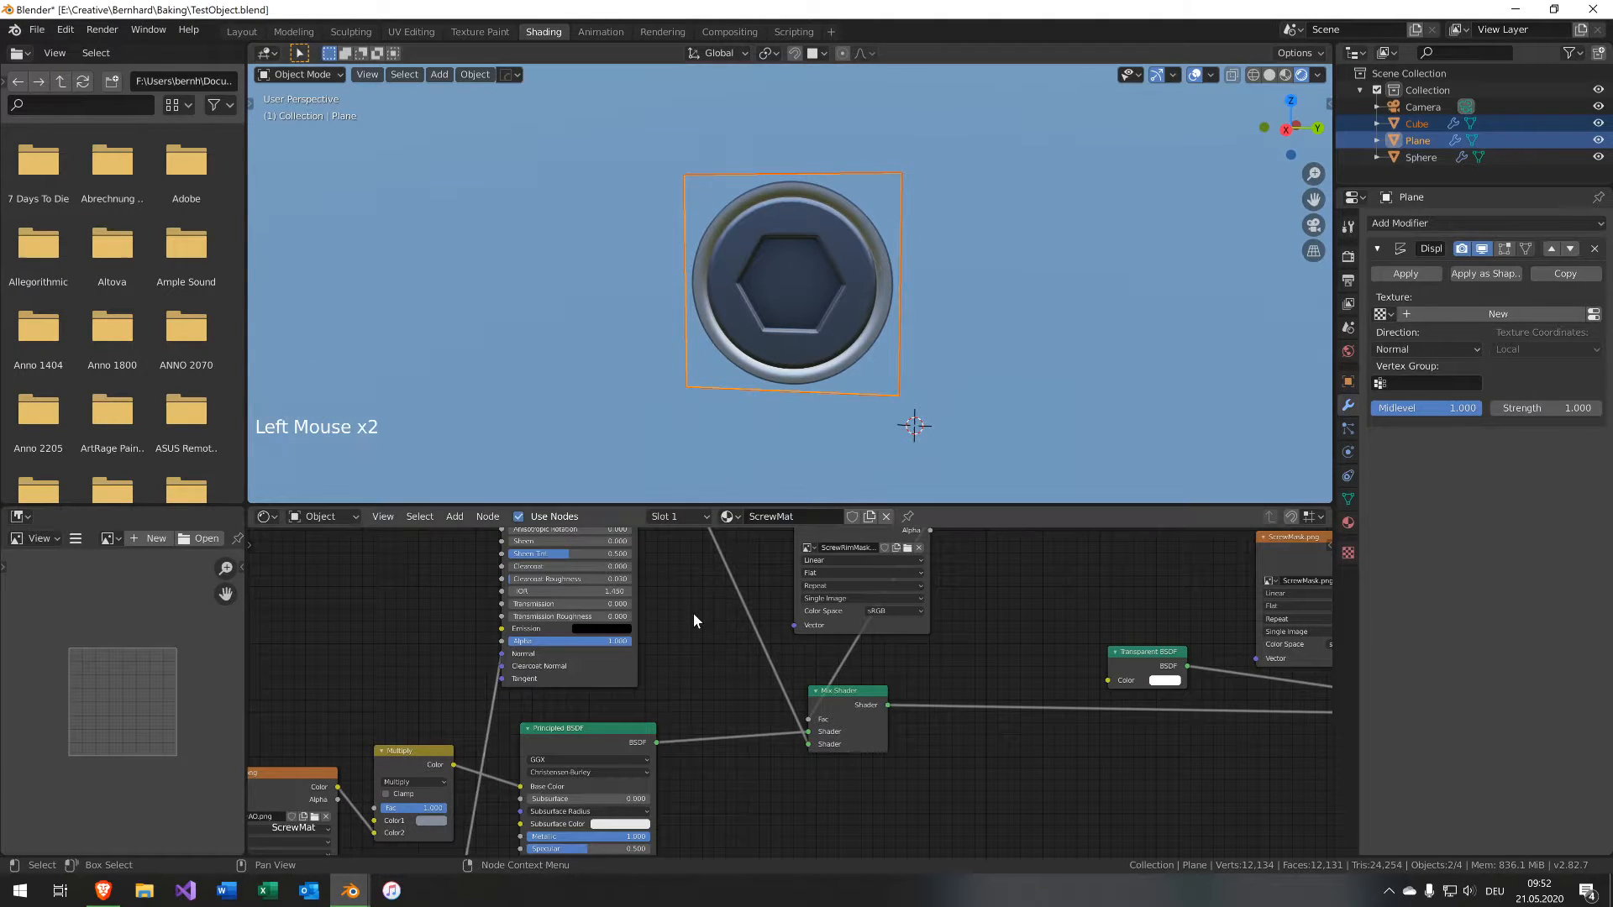
{"action": "left_click", "coordinate": [842, 294]}
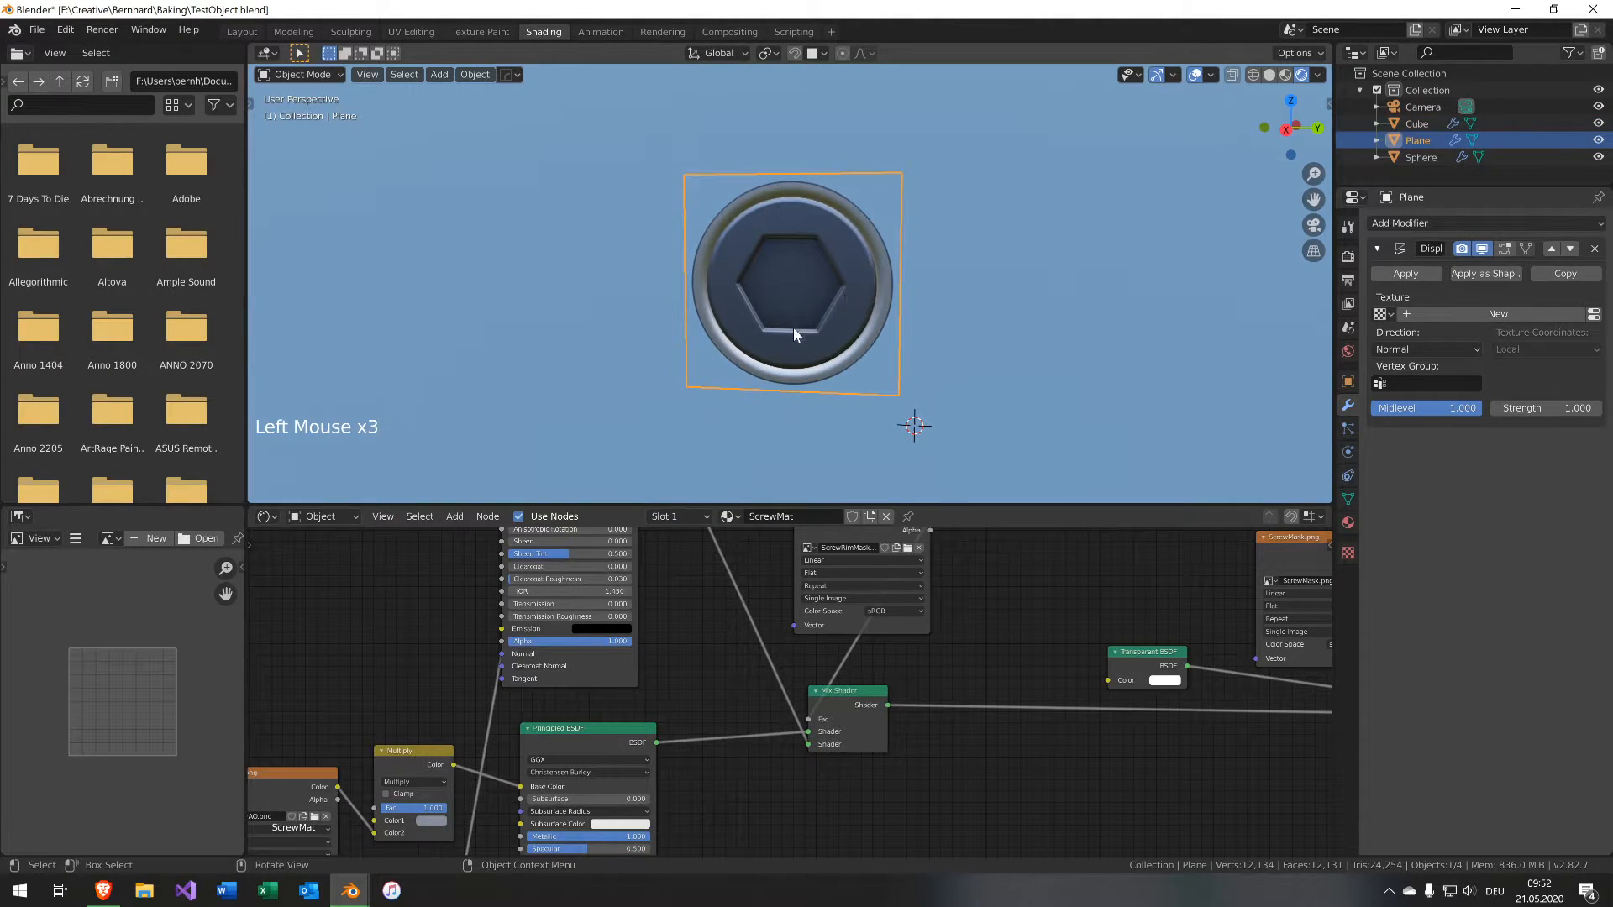
{"action": "middle_click_drag", "start_coordinate": [900, 595], "coordinate": [758, 660]}
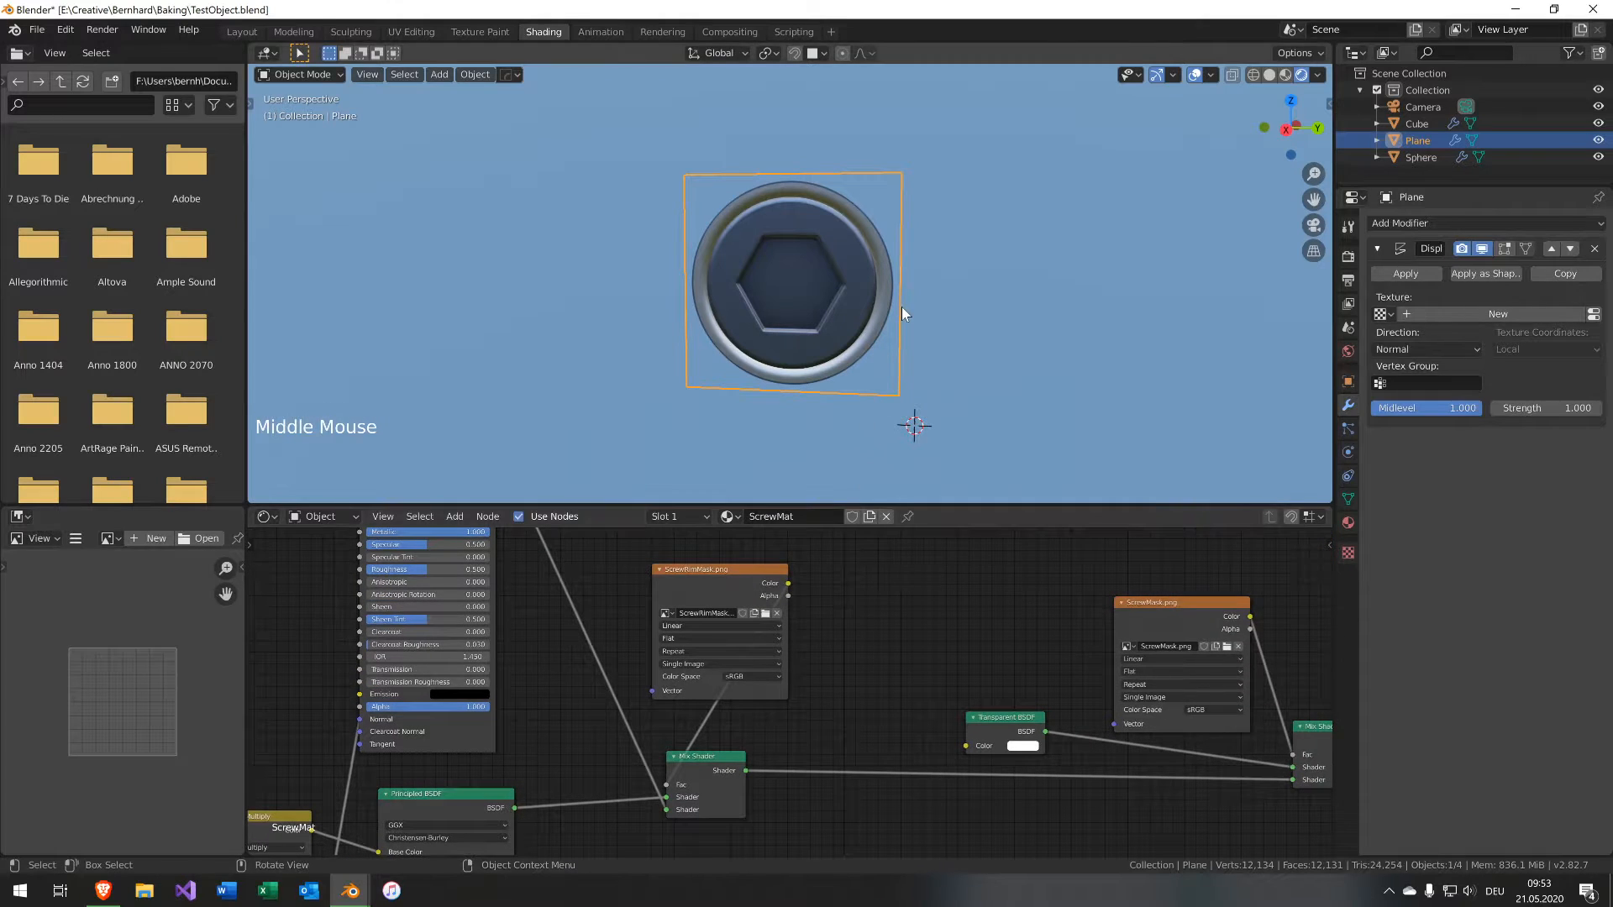
Zoom in and out around the decal plane on the cube to inspect the screw decal.
{"action": "scroll", "coordinate": [889, 290], "scroll_direction": "up", "scroll_amount": 6}
{"action": "middle_click_drag", "start_coordinate": [1046, 351], "coordinate": [1000, 321]}
{"action": "scroll", "coordinate": [1056, 308], "scroll_direction": "up", "scroll_amount": 1}
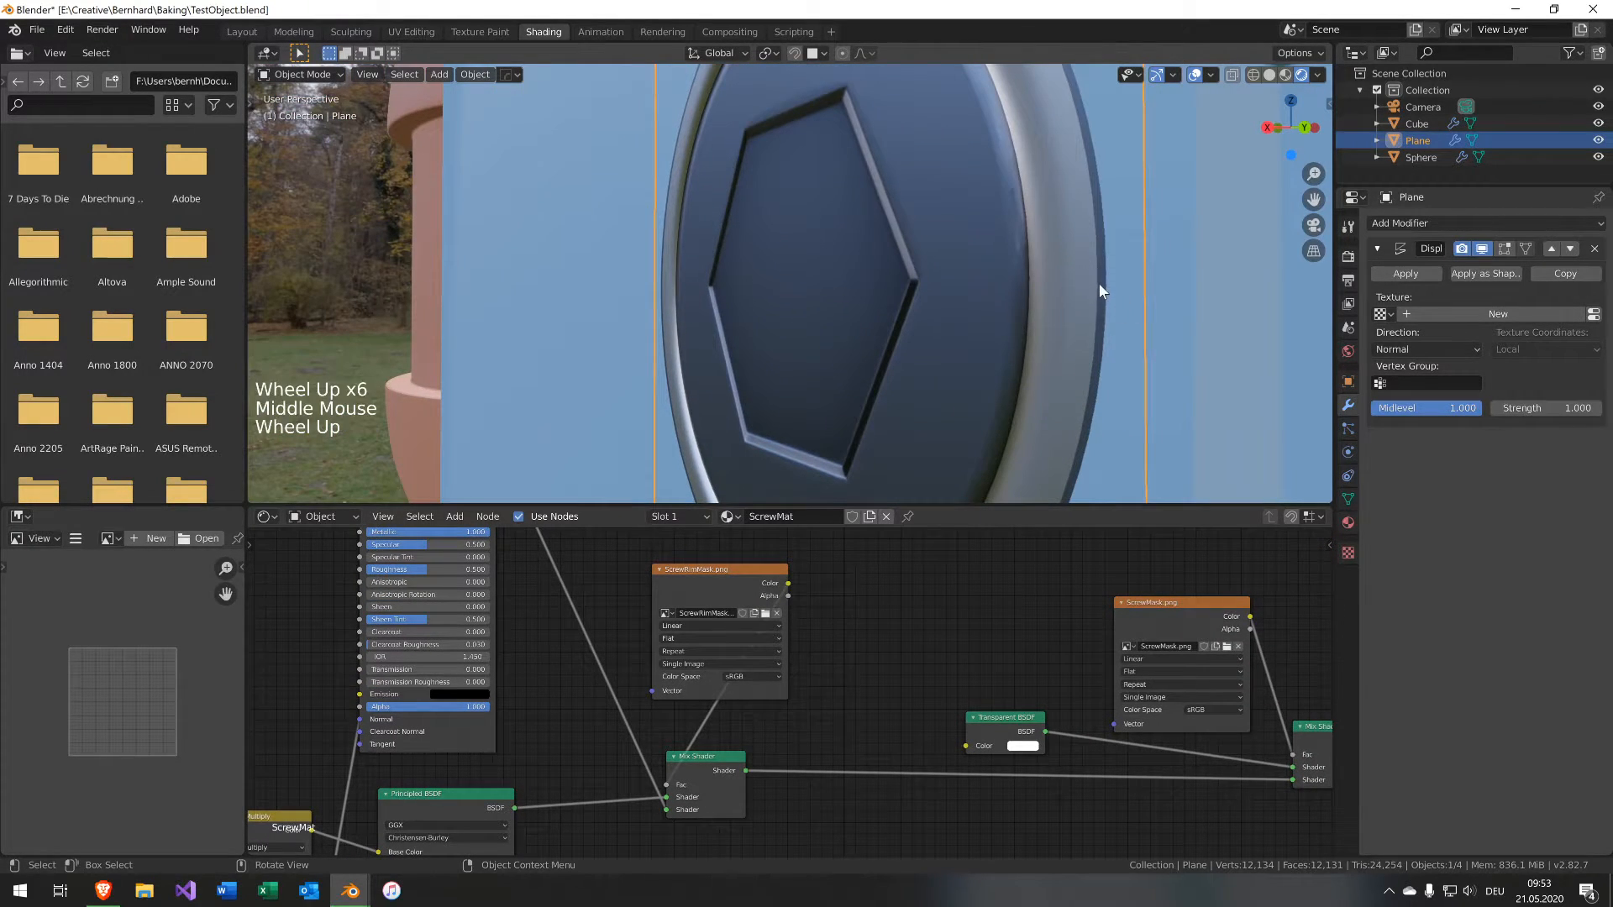
{"action": "scroll", "coordinate": [890, 358], "scroll_direction": "down", "scroll_amount": 5}
{"action": "mouse_move", "coordinate": [890, 358]}
{"action": "middle_mouse_down"}
{"action": "mouse_move", "coordinate": [902, 333]}
{"action": "mouse_move", "coordinate": [940, 334]}
{"action": "mouse_move", "coordinate": [951, 269]}
{"action": "mouse_move", "coordinate": [900, 360]}
{"action": "mouse_move", "coordinate": [1012, 358]}
{"action": "mouse_move", "coordinate": [890, 309]}
{"action": "mouse_move", "coordinate": [916, 345]}
{"action": "middle_mouse_up"}
{"action": "scroll", "coordinate": [915, 344], "scroll_direction": "down", "scroll_amount": 6}
{"action": "scroll", "coordinate": [906, 330], "scroll_direction": "down", "scroll_amount": 5}
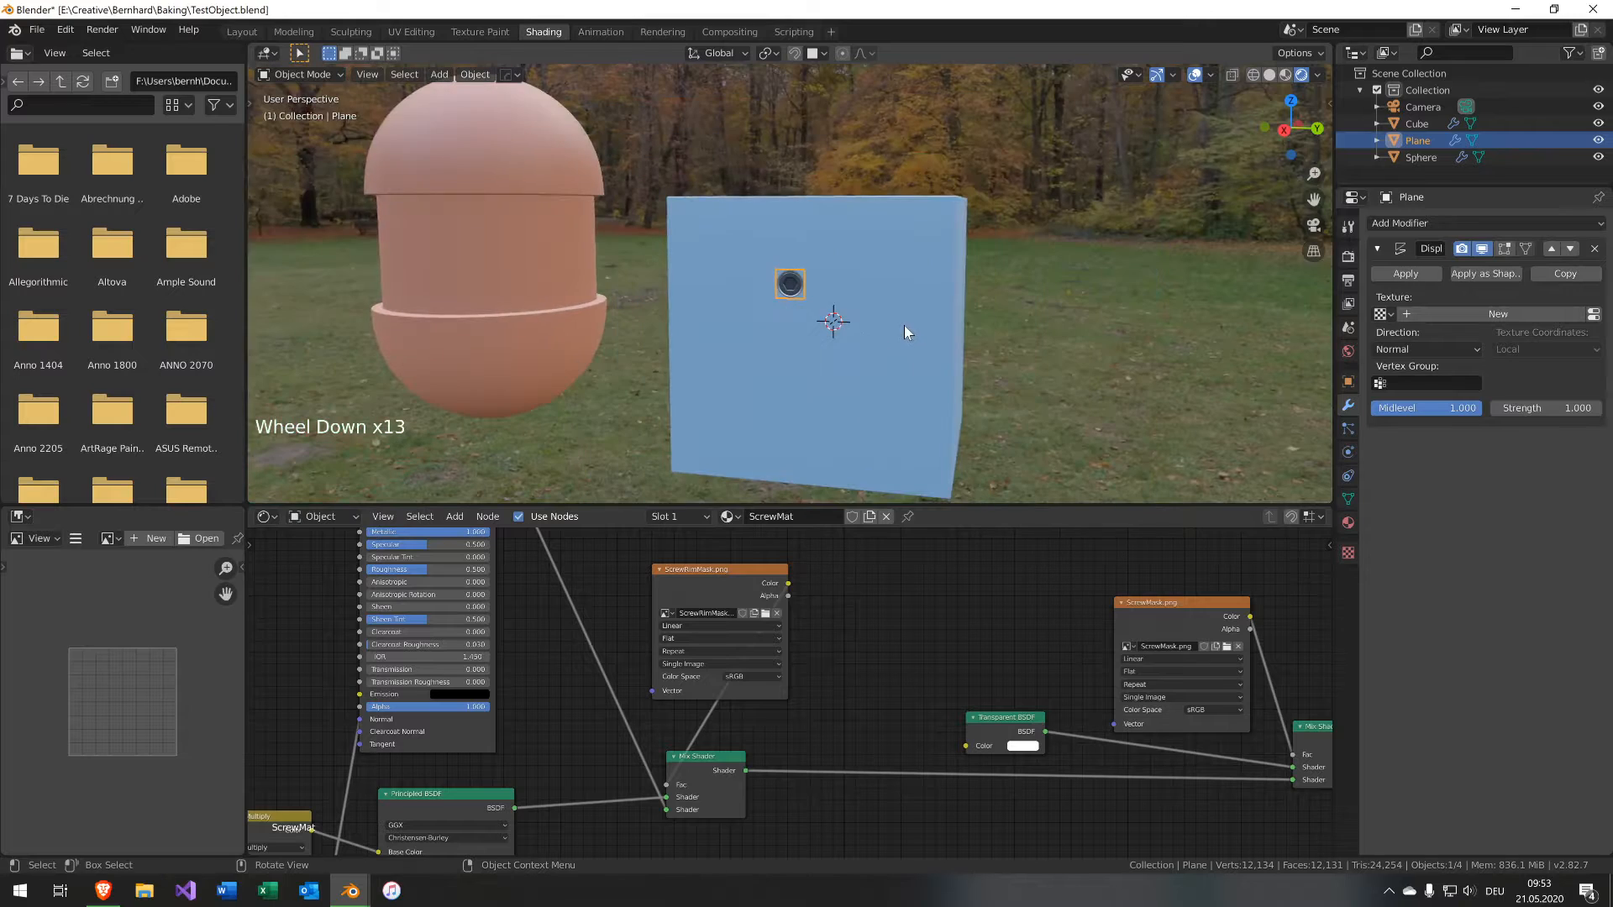
{"action": "scroll", "coordinate": [900, 328], "scroll_direction": "down", "scroll_amount": 4}
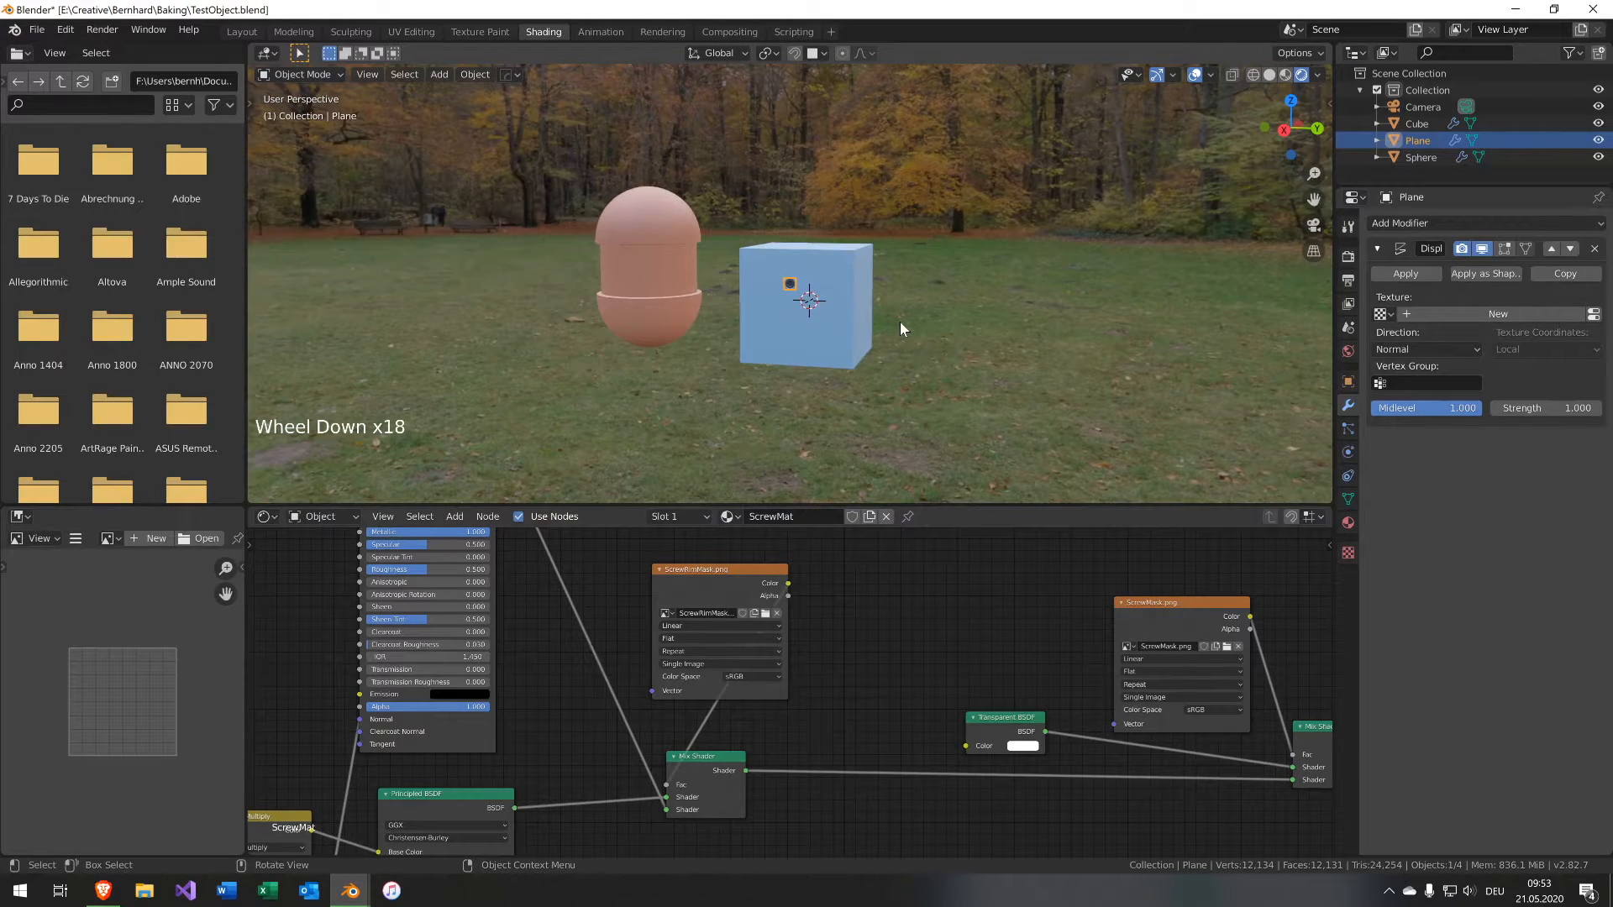
Reselect the decal plane on the cube and rescale it slightly.
{"action": "left_click", "coordinate": [841, 315]}
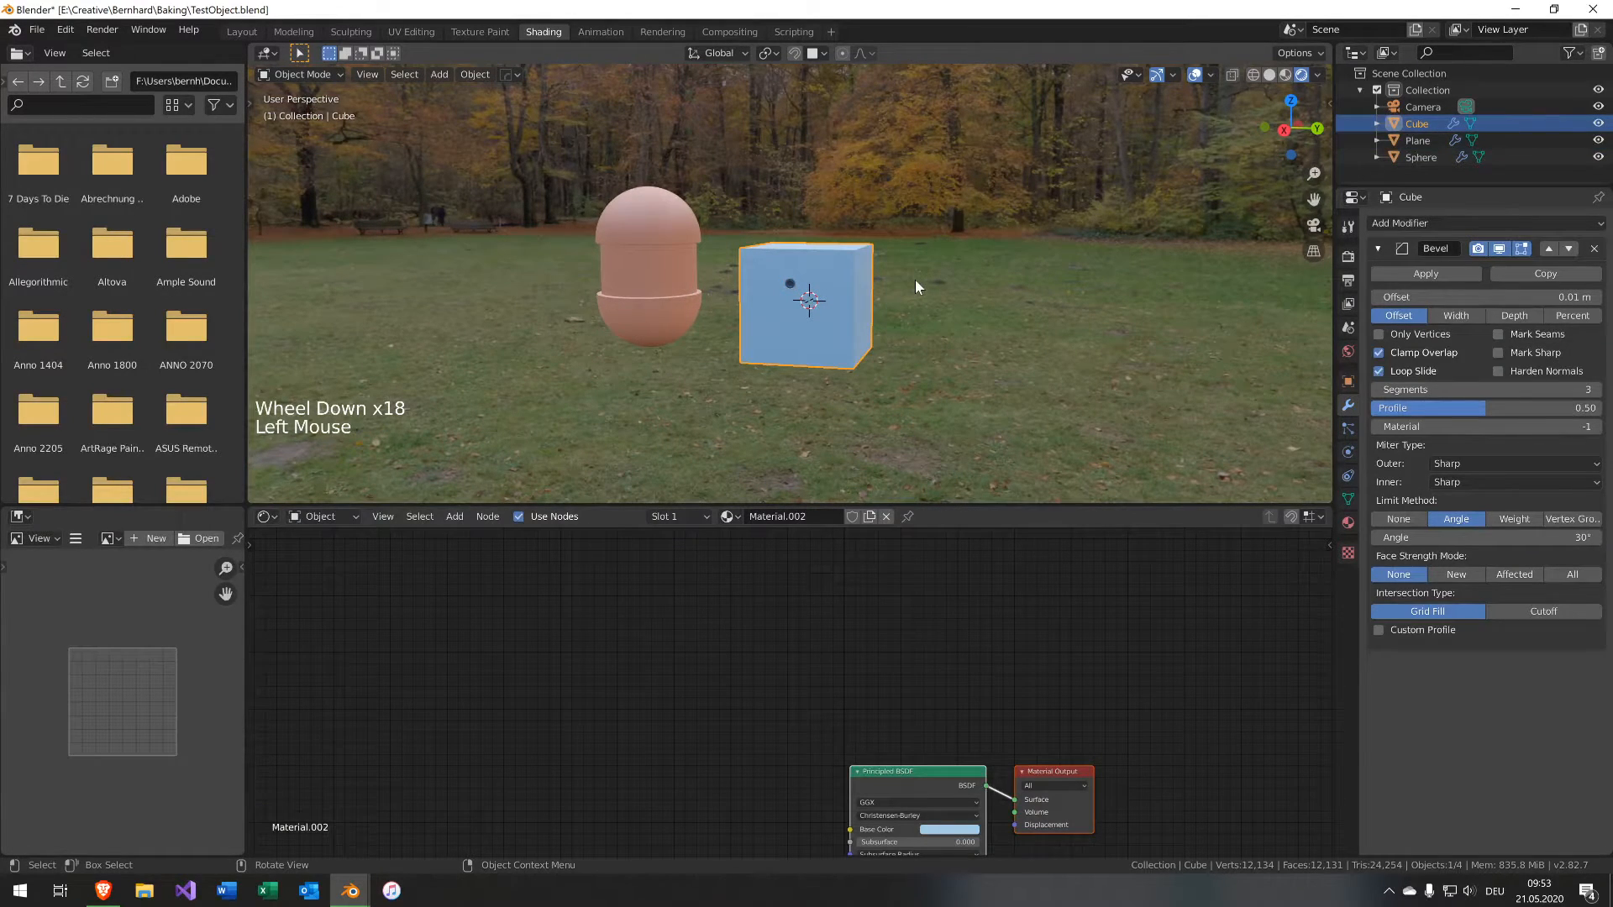
{"action": "scroll", "coordinate": [914, 286], "scroll_direction": "down", "scroll_amount": 2}
{"action": "scroll", "coordinate": [914, 286], "scroll_direction": "up", "scroll_amount": 17}
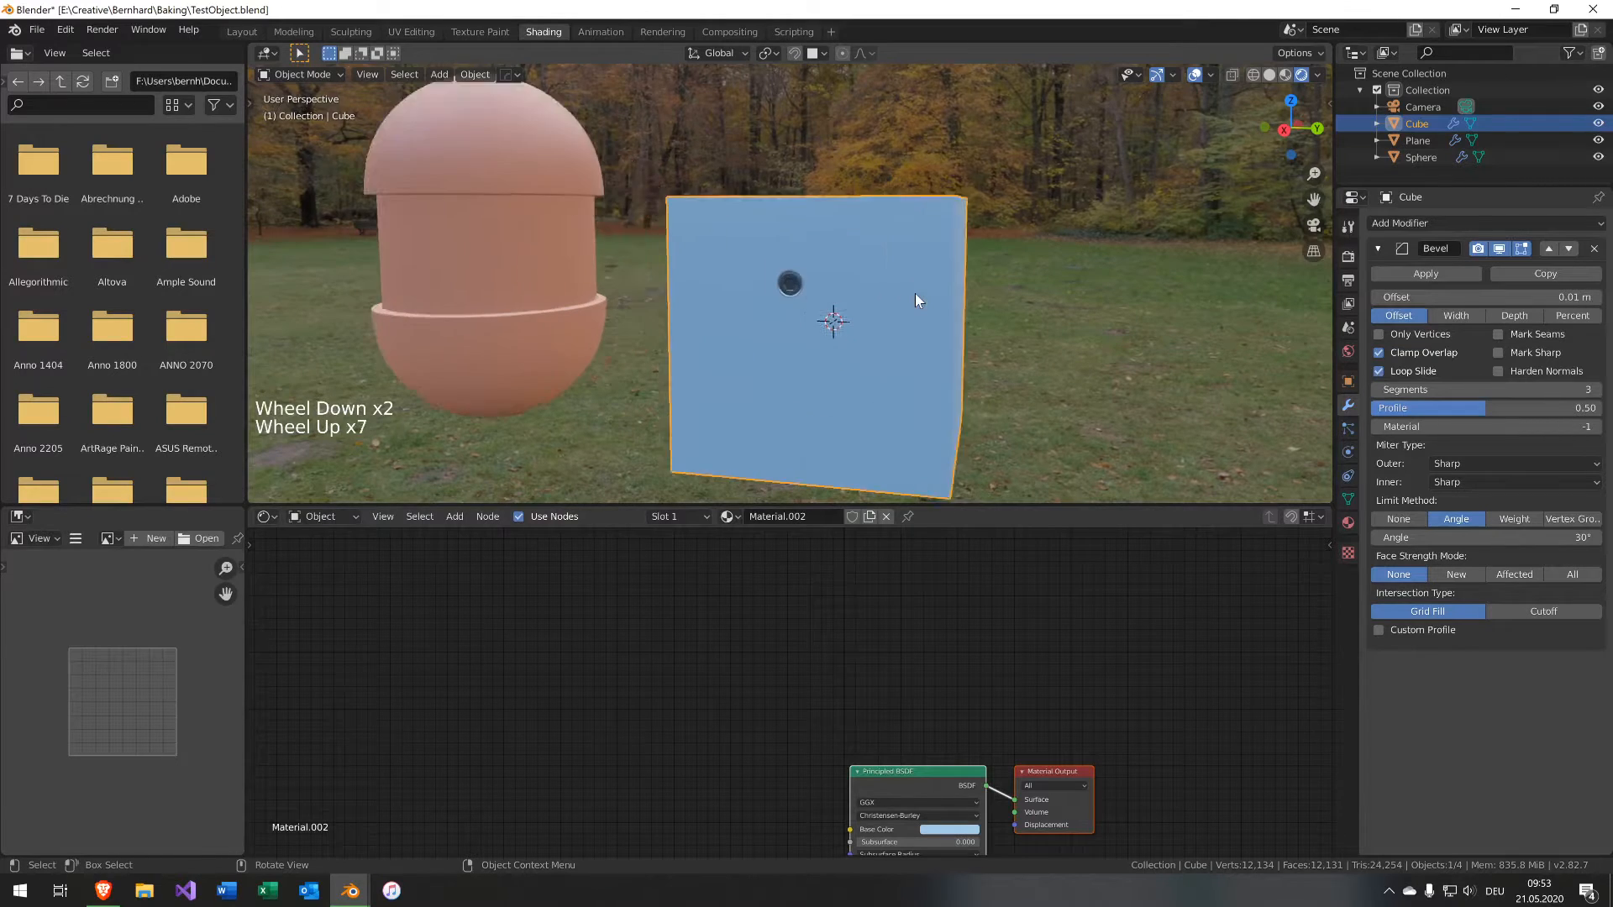
{"action": "middle_click_drag", "start_coordinate": [850, 314], "coordinate": [886, 313]}
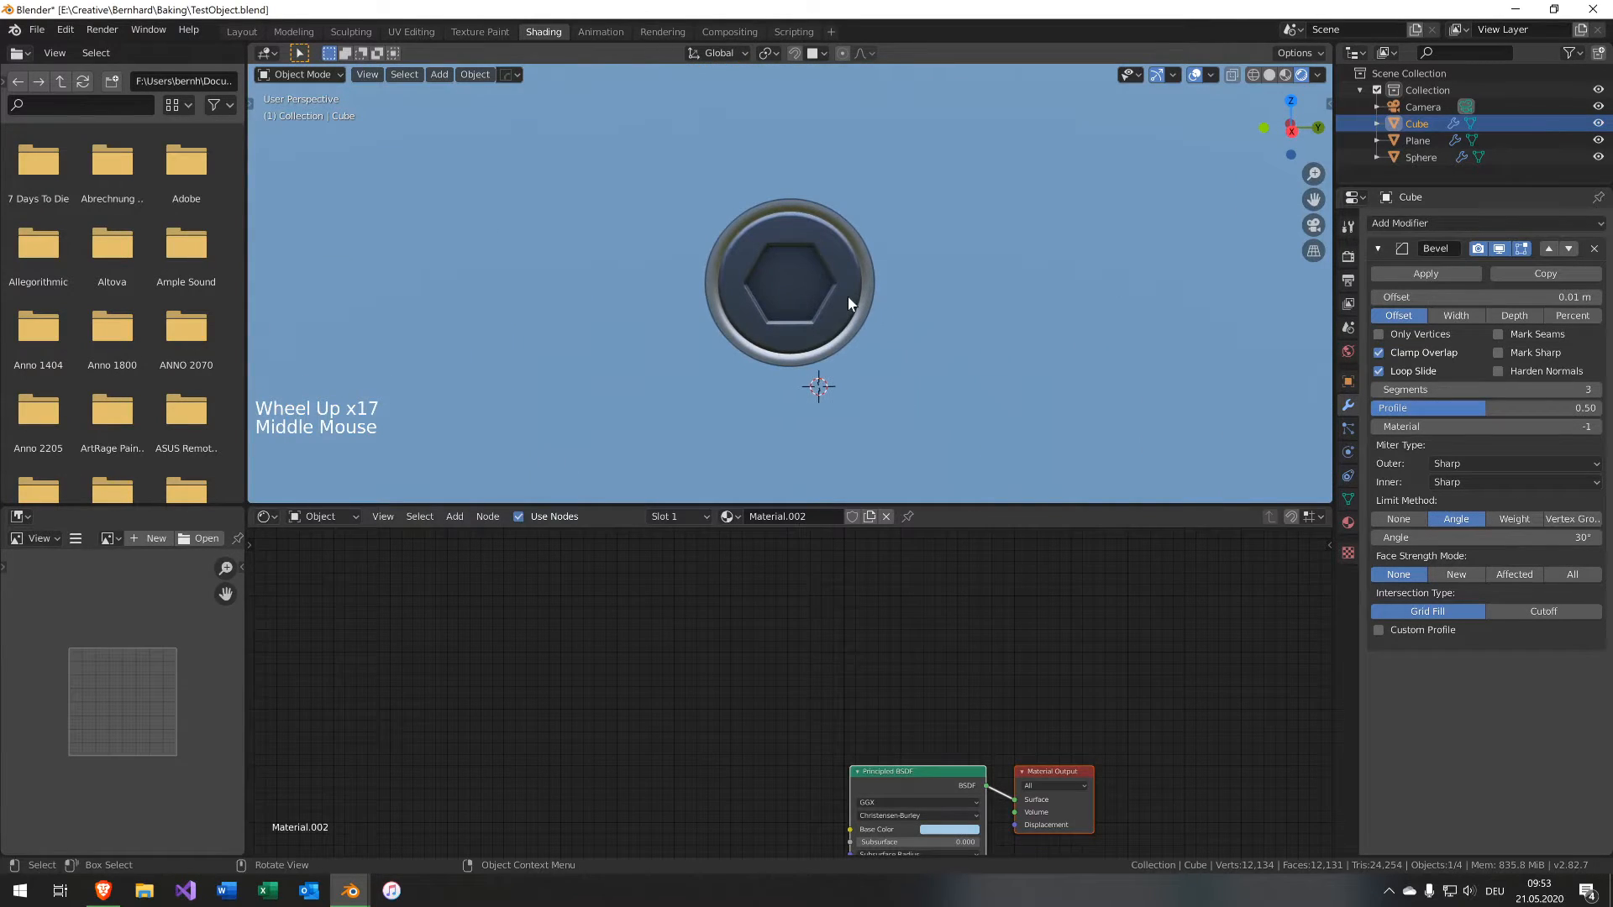
{"action": "left_click", "coordinate": [882, 313]}
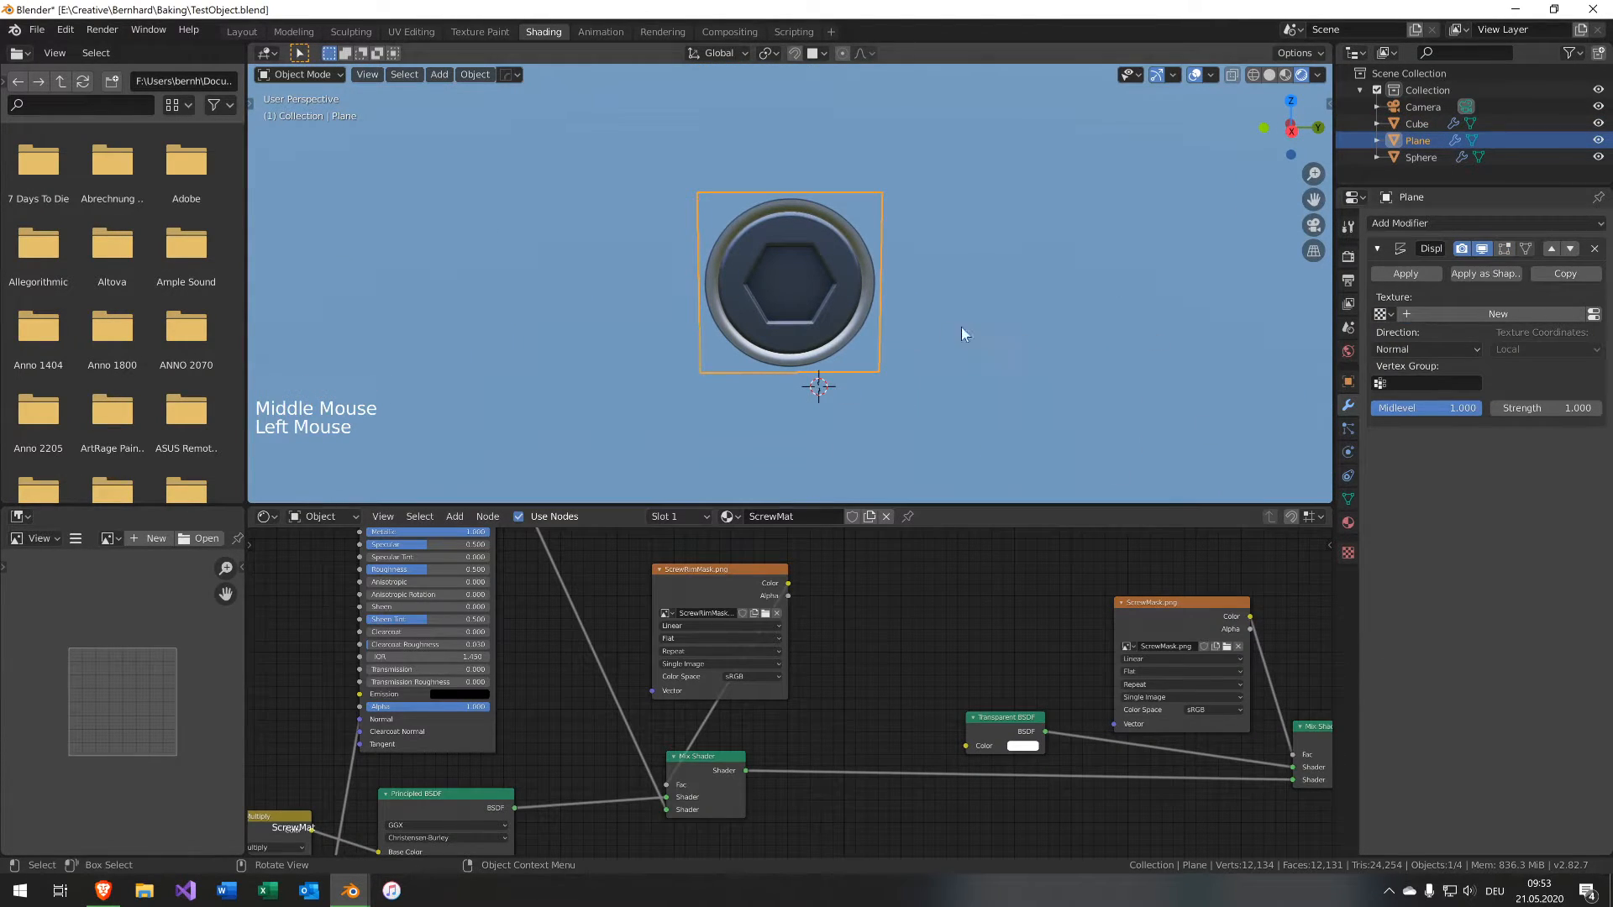
{"action": "middle_click_drag", "start_coordinate": [961, 326], "coordinate": [884, 299]}
{"action": "scroll", "coordinate": [862, 309], "scroll_direction": "down", "scroll_amount": 7}
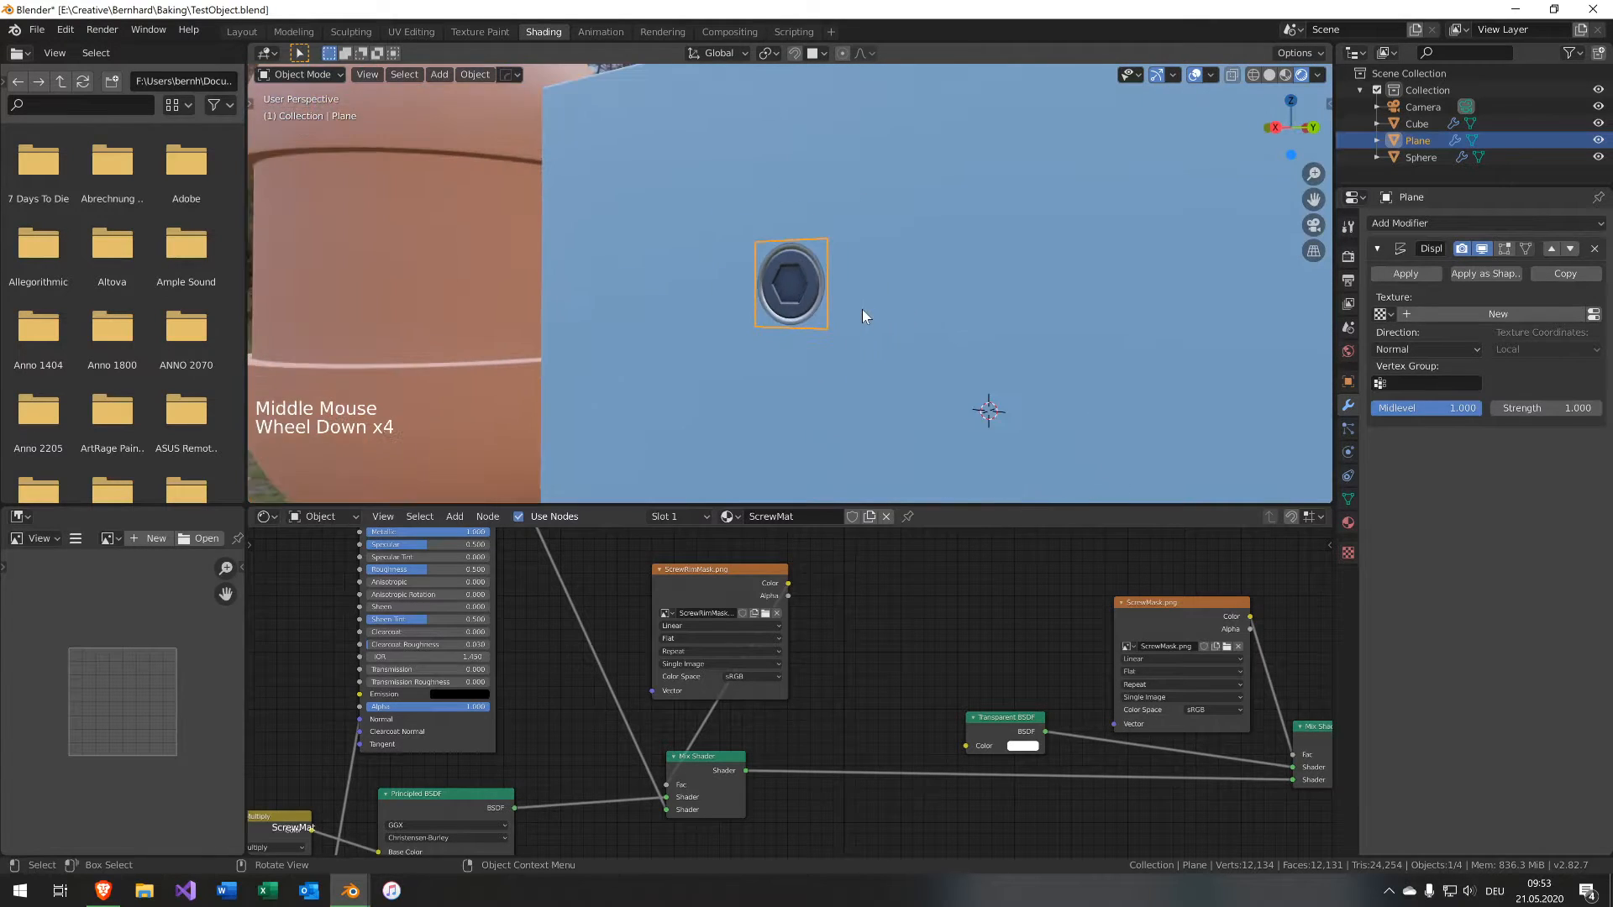
{"action": "key", "text": "s"}
{"action": "left_click", "coordinate": [1042, 320]}
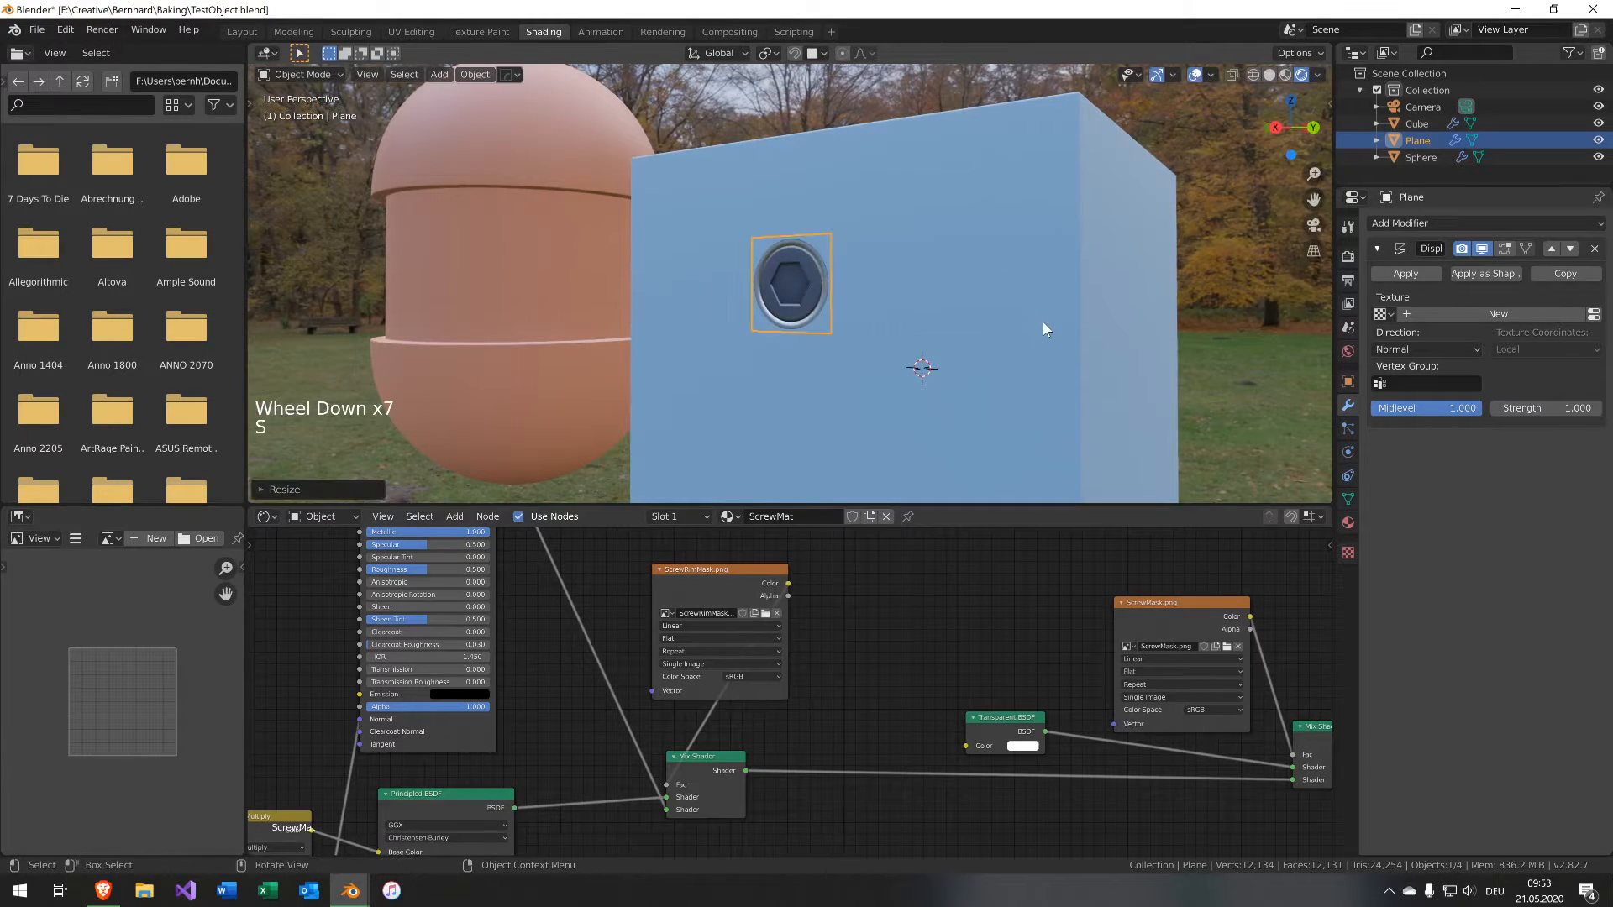
{"action": "key", "text": "r"}
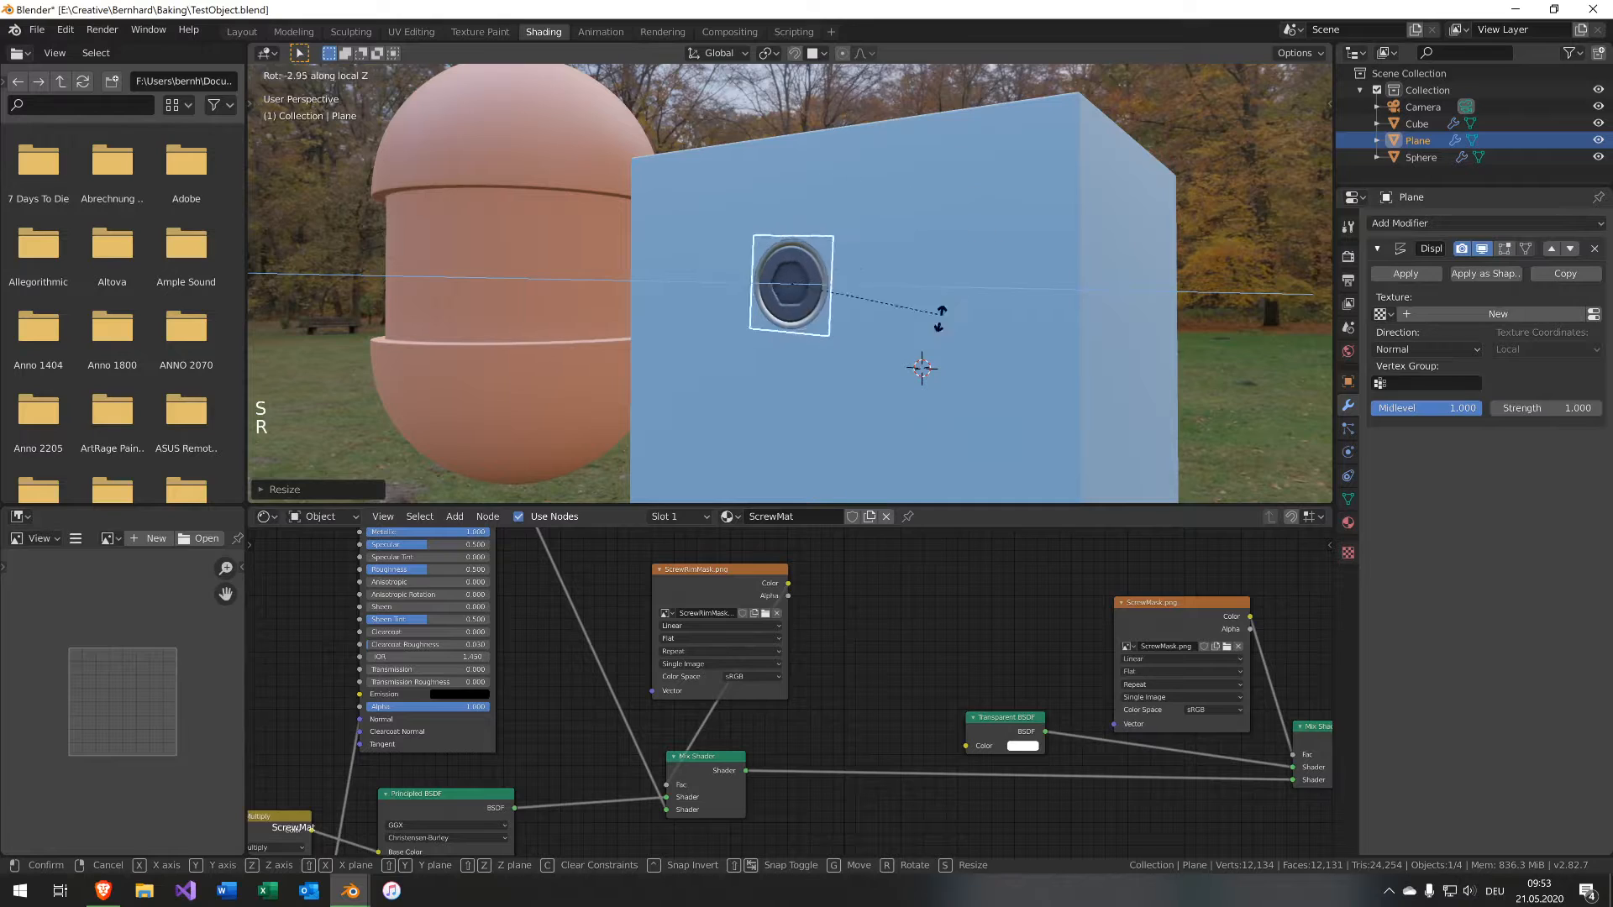
{"action": "right_click", "coordinate": [943, 318]}
{"action": "key", "text": "g"}
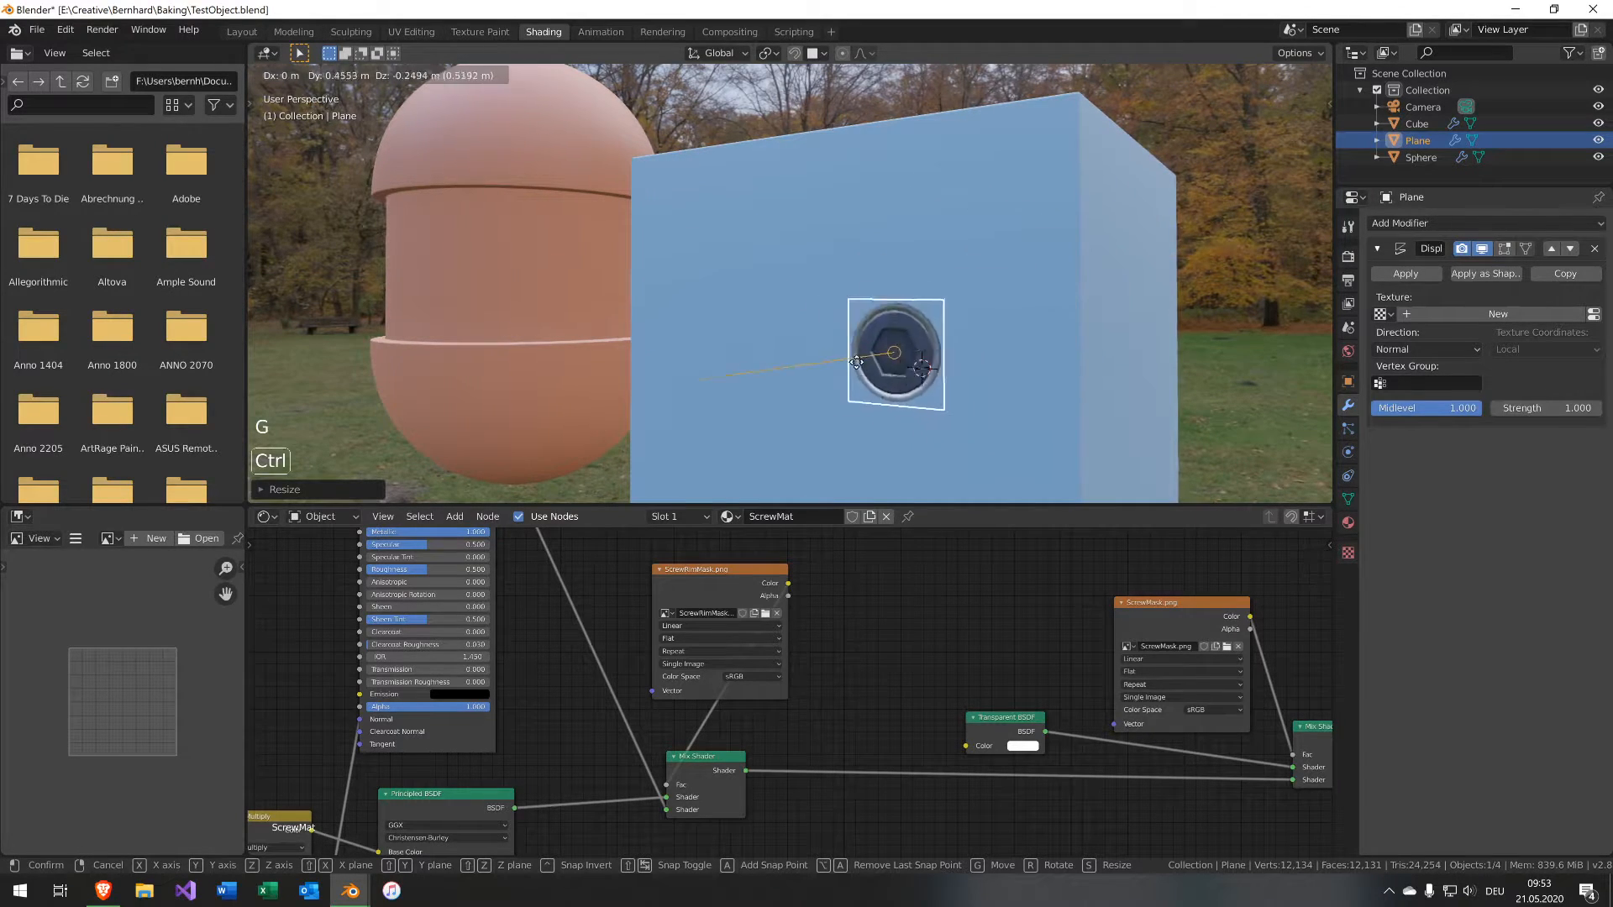
{"action": "left_click", "coordinate": [832, 327]}
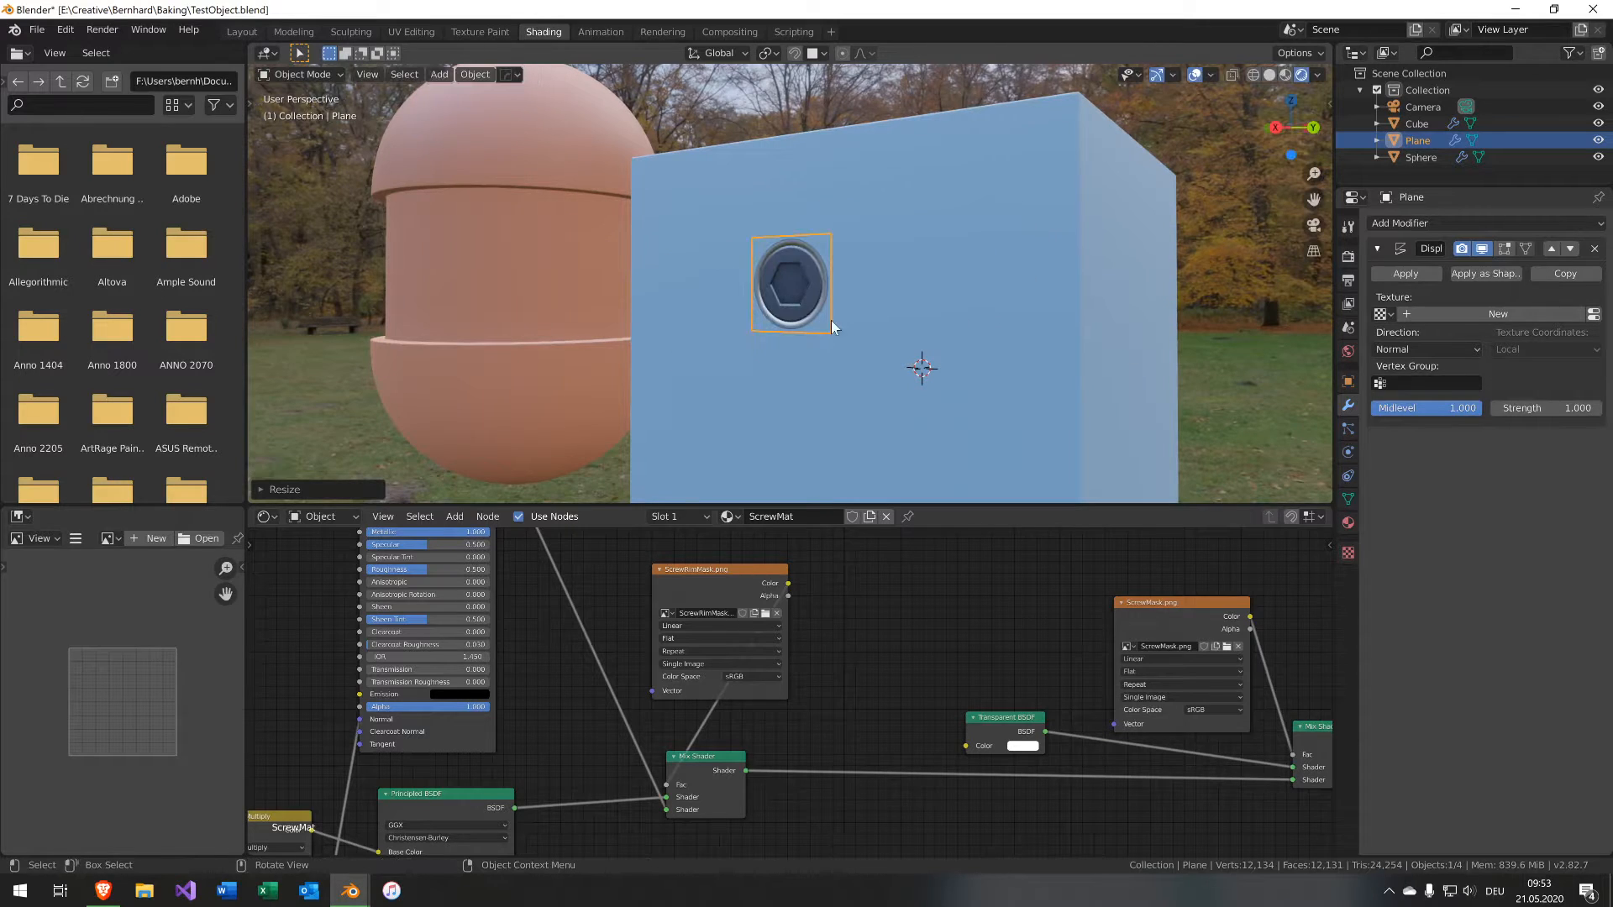
Duplicate the decal plane and snap the copy onto the capsule's surface.
{"action": "middle_click_drag", "start_coordinate": [571, 248], "coordinate": [900, 264]}
{"action": "key", "text": "shift+d"}
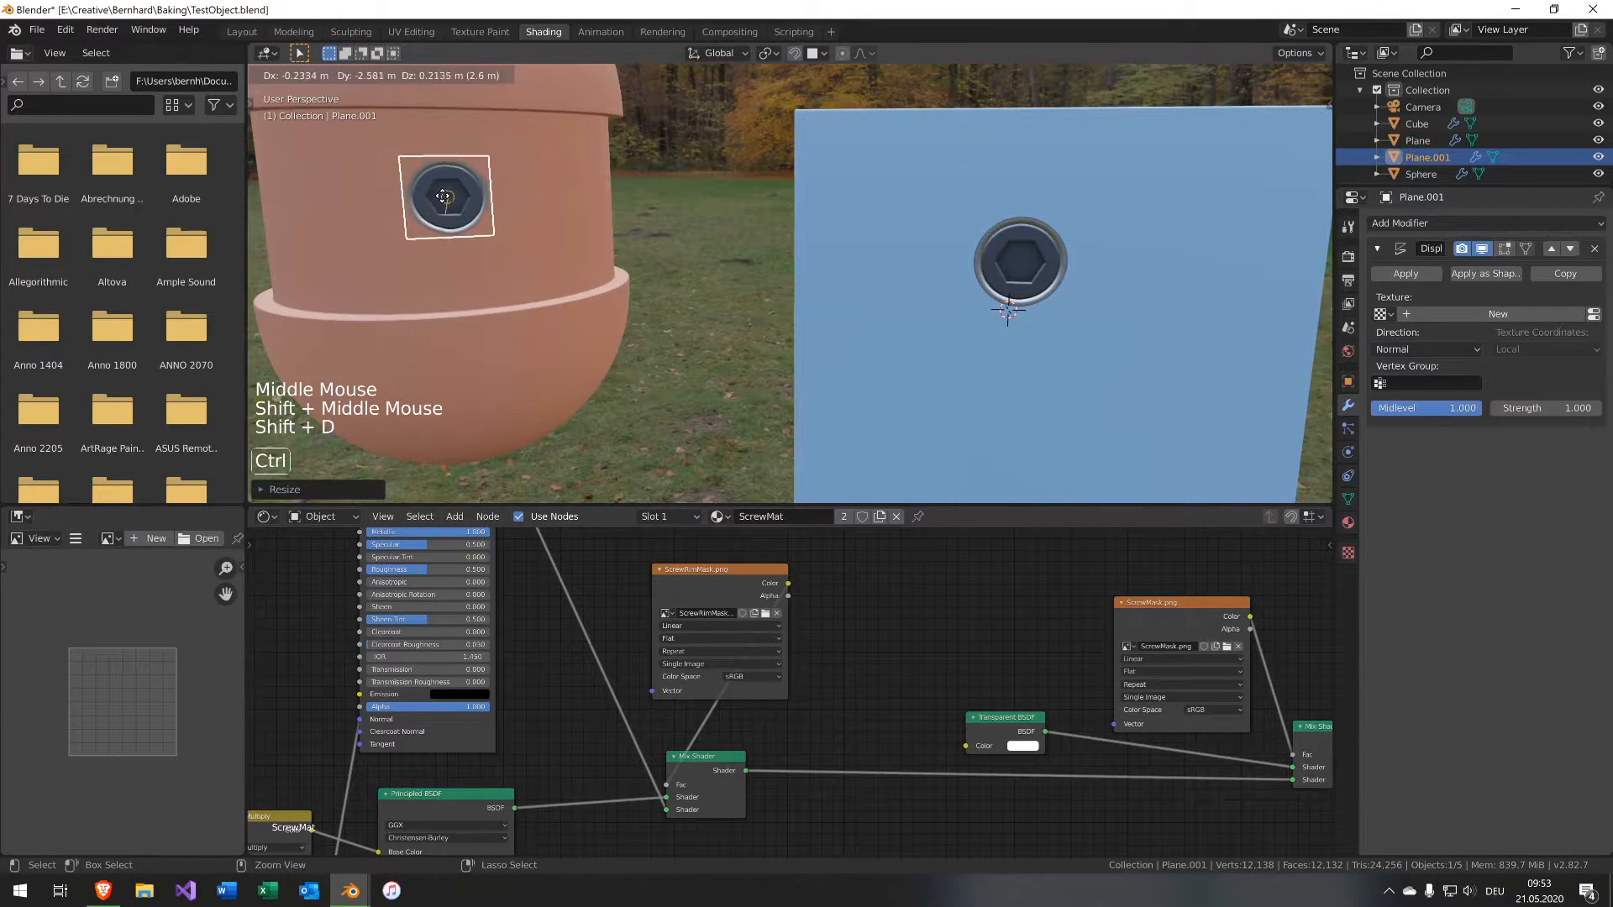
{"action": "left_click", "coordinate": [420, 220]}
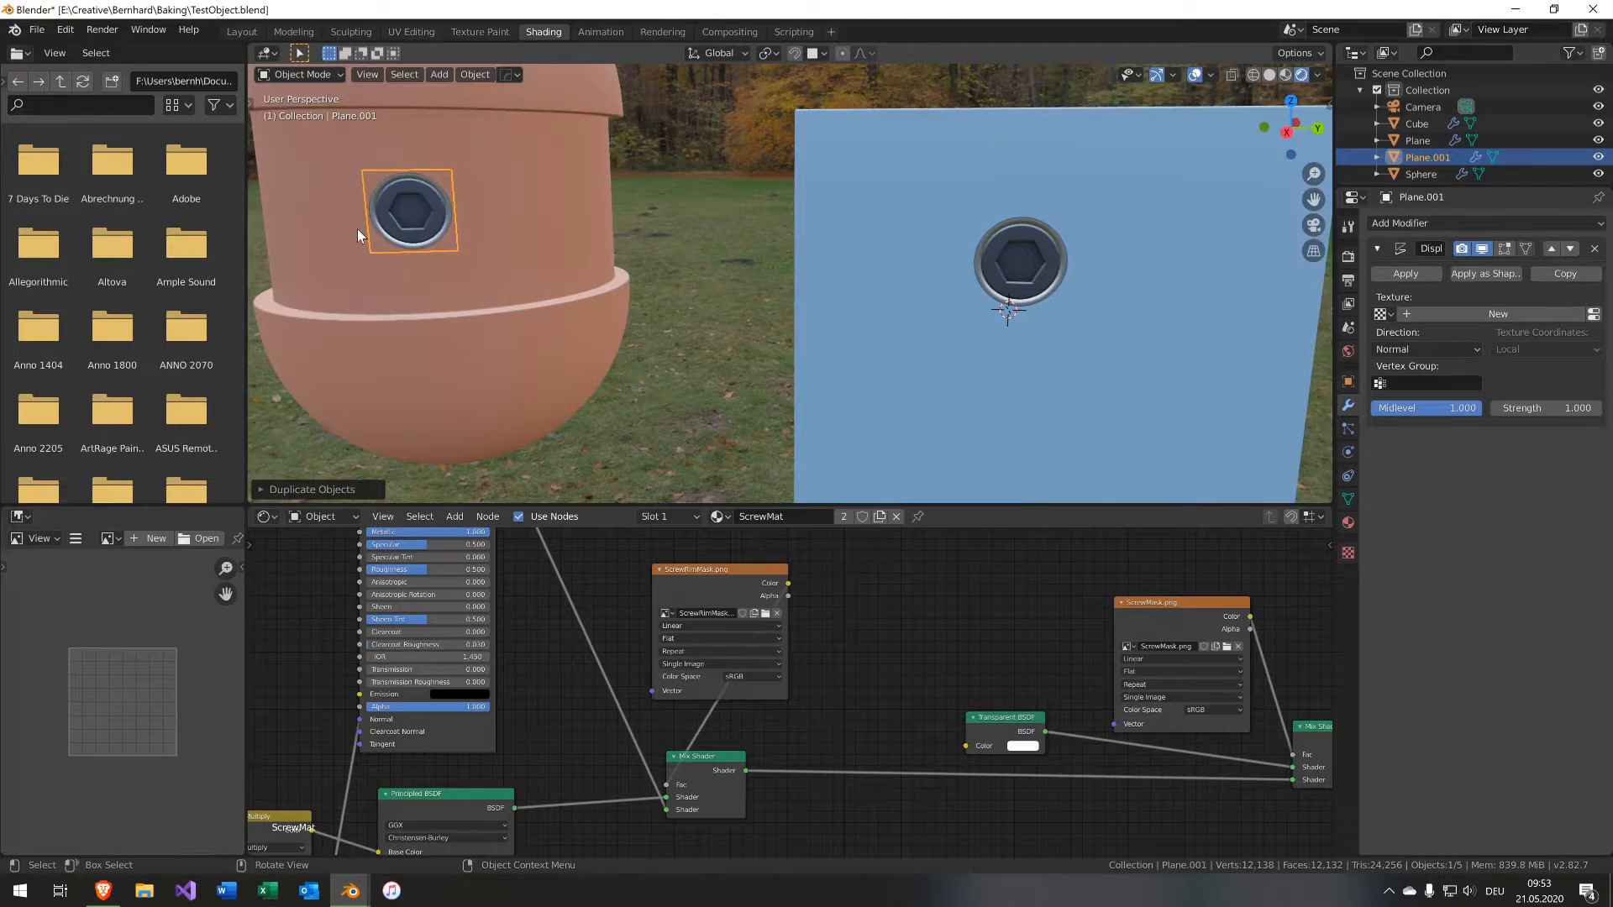
Frame the duplicated decal and scale it up by about 2.2.
{"action": "key", "text": "KP_Decimal"}
{"action": "scroll", "coordinate": [386, 219], "scroll_direction": "down", "scroll_amount": 4}
{"action": "middle_click_drag", "start_coordinate": [405, 207], "coordinate": [581, 219]}
{"action": "scroll", "coordinate": [588, 218], "scroll_direction": "down", "scroll_amount": 2}
{"action": "key", "text": "s"}
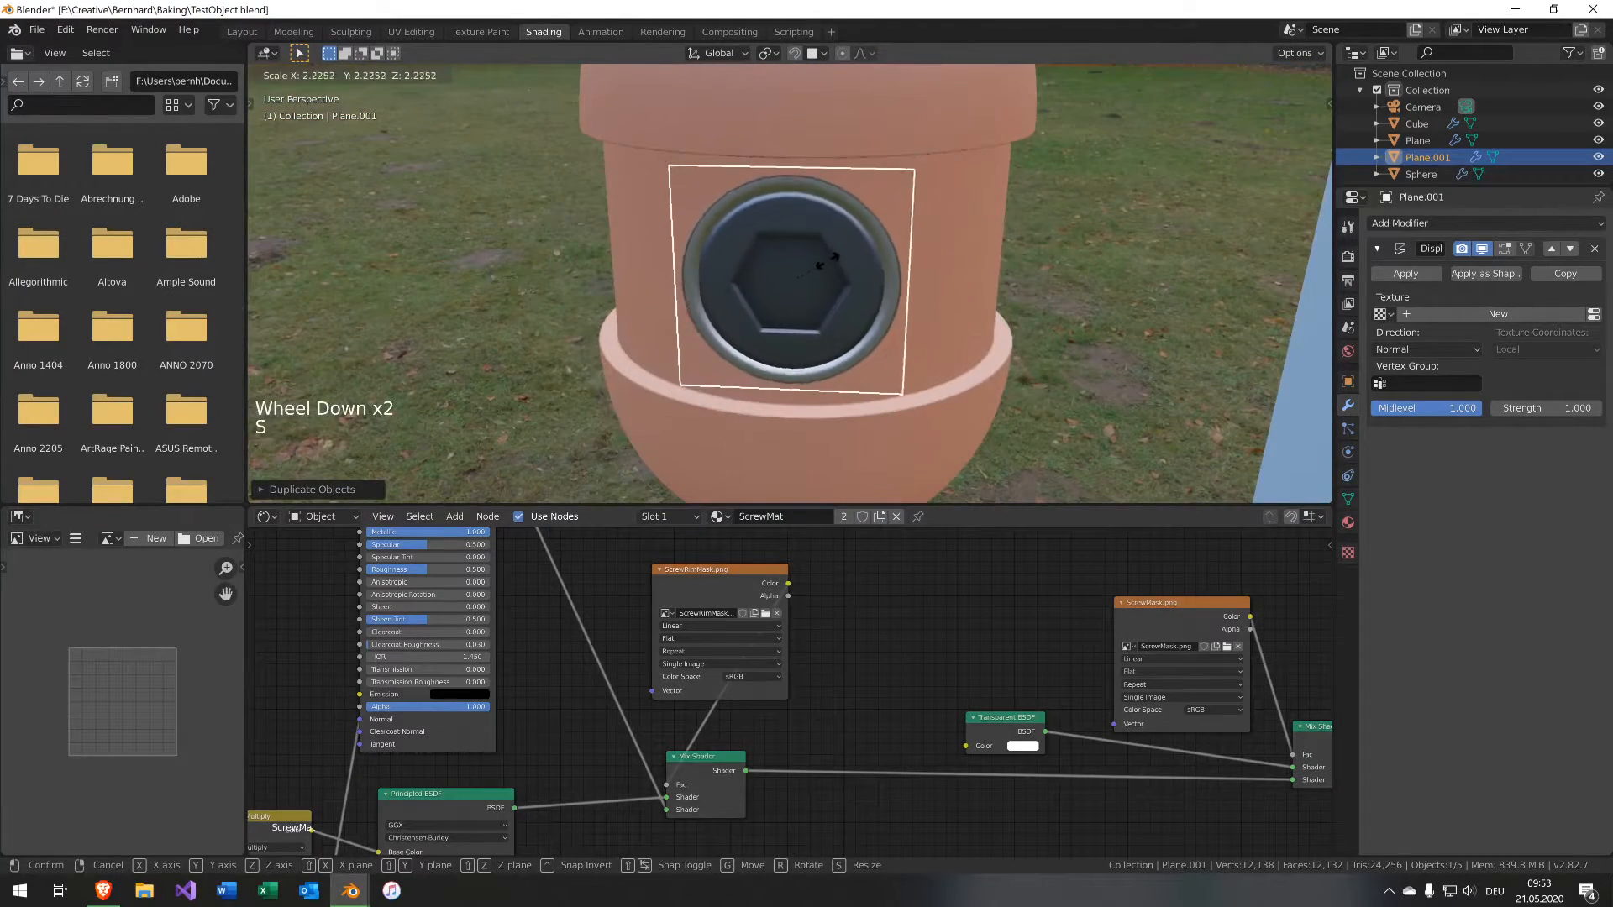
{"action": "left_click", "coordinate": [798, 241]}
Orbit and zoom around the duplicated decal on the capsule to inspect it.
{"action": "middle_click_drag", "start_coordinate": [798, 239], "coordinate": [910, 233]}
{"action": "middle_click_drag", "start_coordinate": [777, 226], "coordinate": [673, 234]}
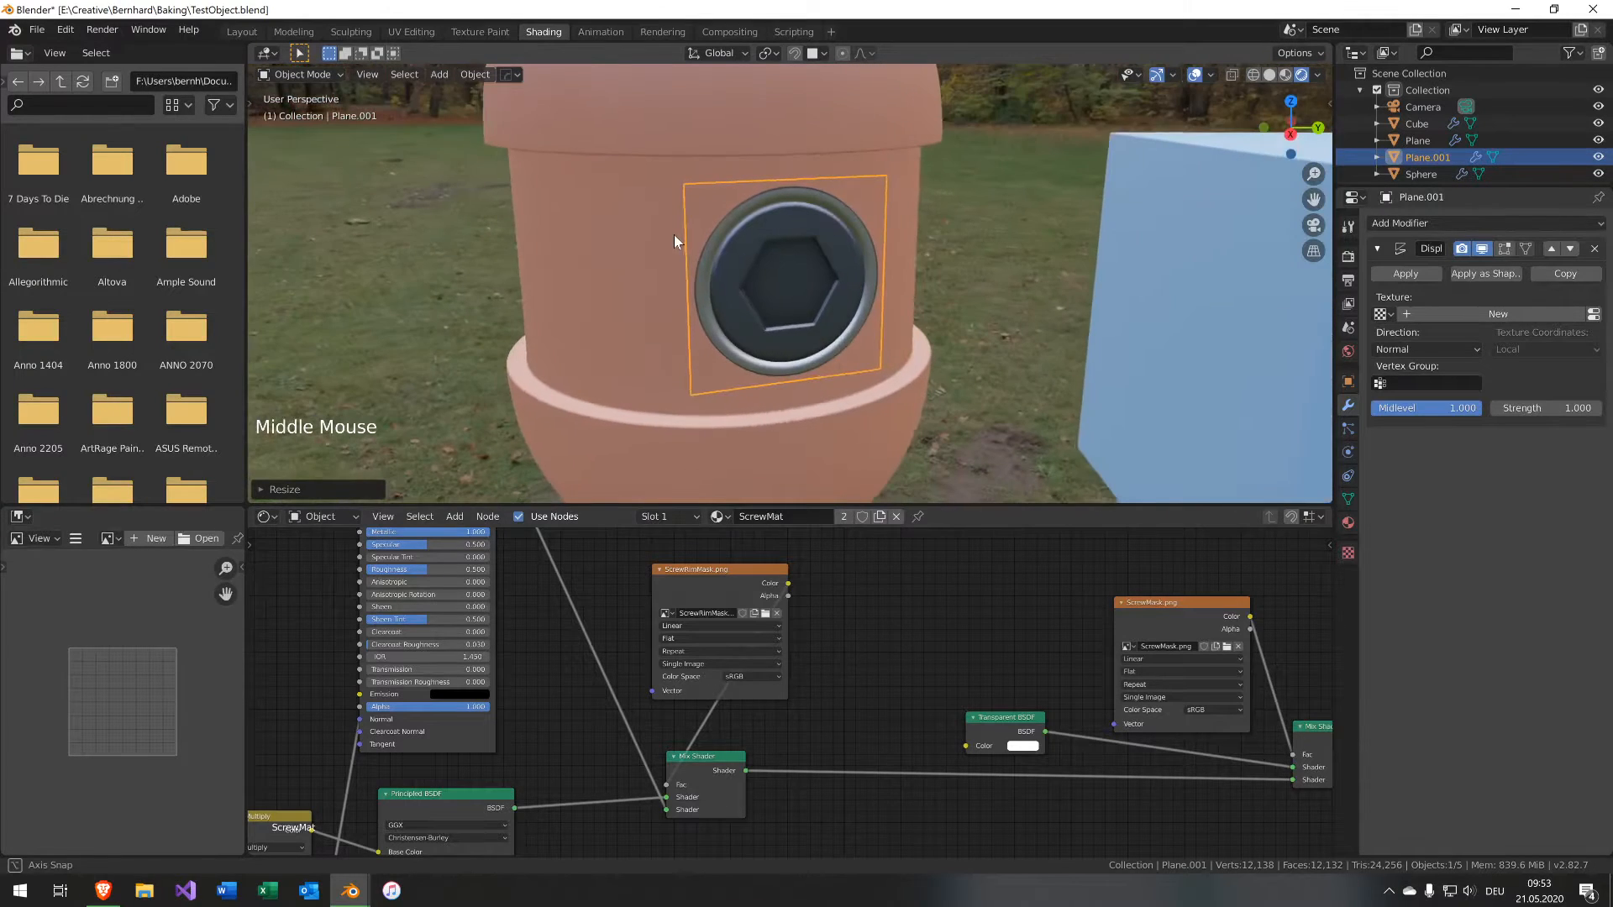
{"action": "scroll", "coordinate": [726, 179], "scroll_direction": "down", "scroll_amount": 3}
{"action": "scroll", "coordinate": [778, 294], "scroll_direction": "up", "scroll_amount": 3}
{"action": "scroll", "coordinate": [778, 294], "scroll_direction": "up", "scroll_amount": 1}
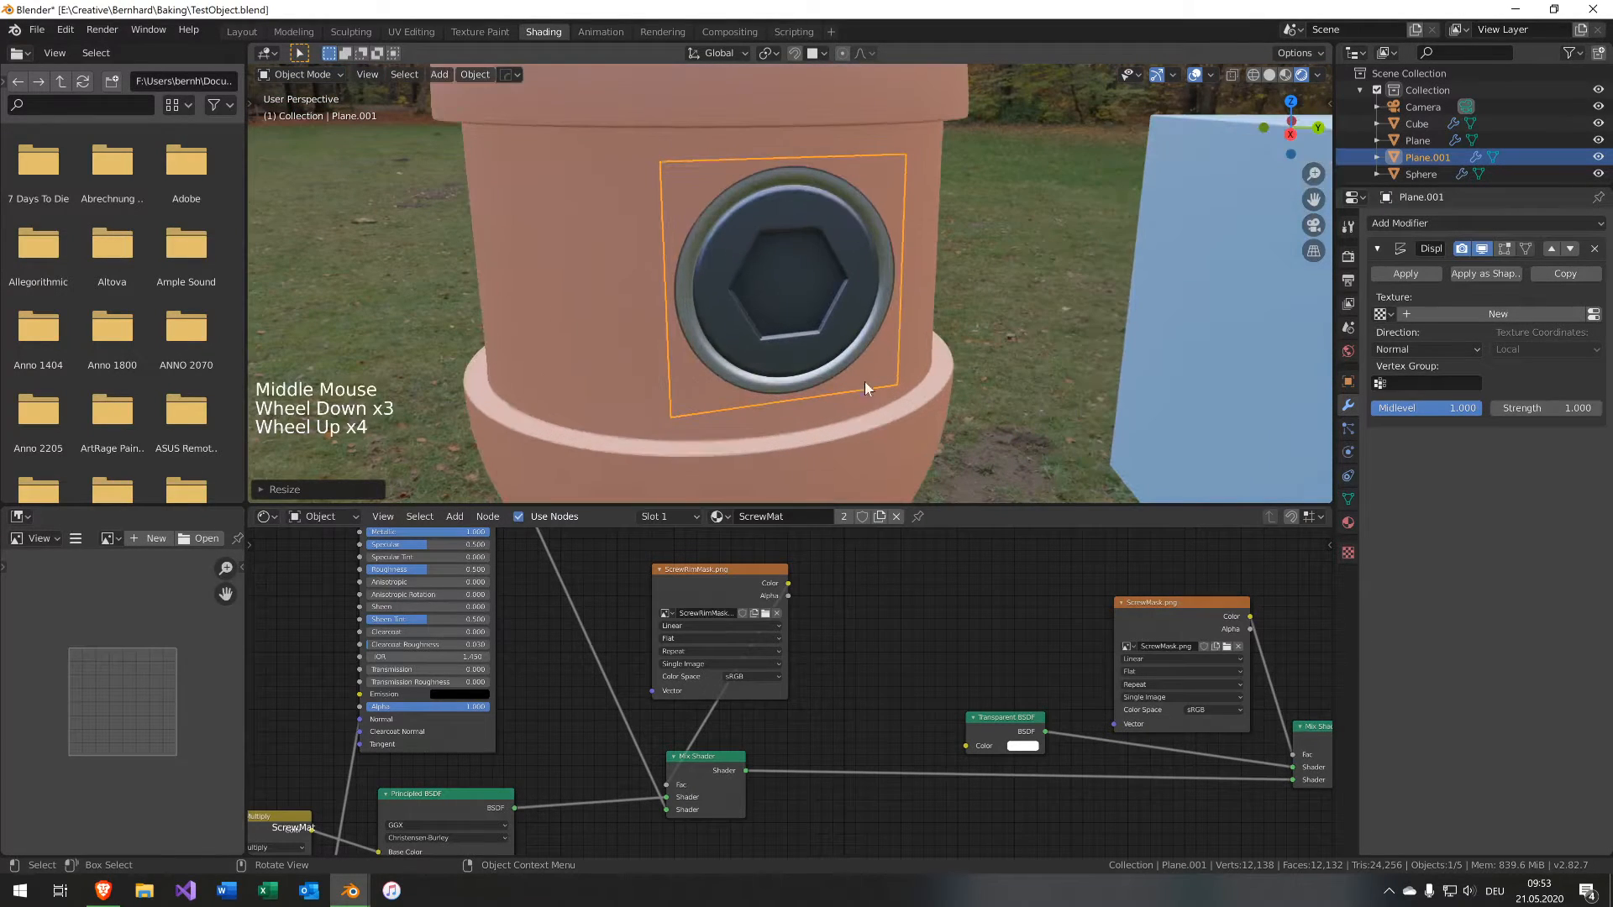
{"action": "mouse_move", "coordinate": [774, 430]}
{"action": "middle_mouse_down"}
{"action": "mouse_move", "coordinate": [788, 408]}
{"action": "mouse_move", "coordinate": [773, 398]}
{"action": "middle_mouse_up"}
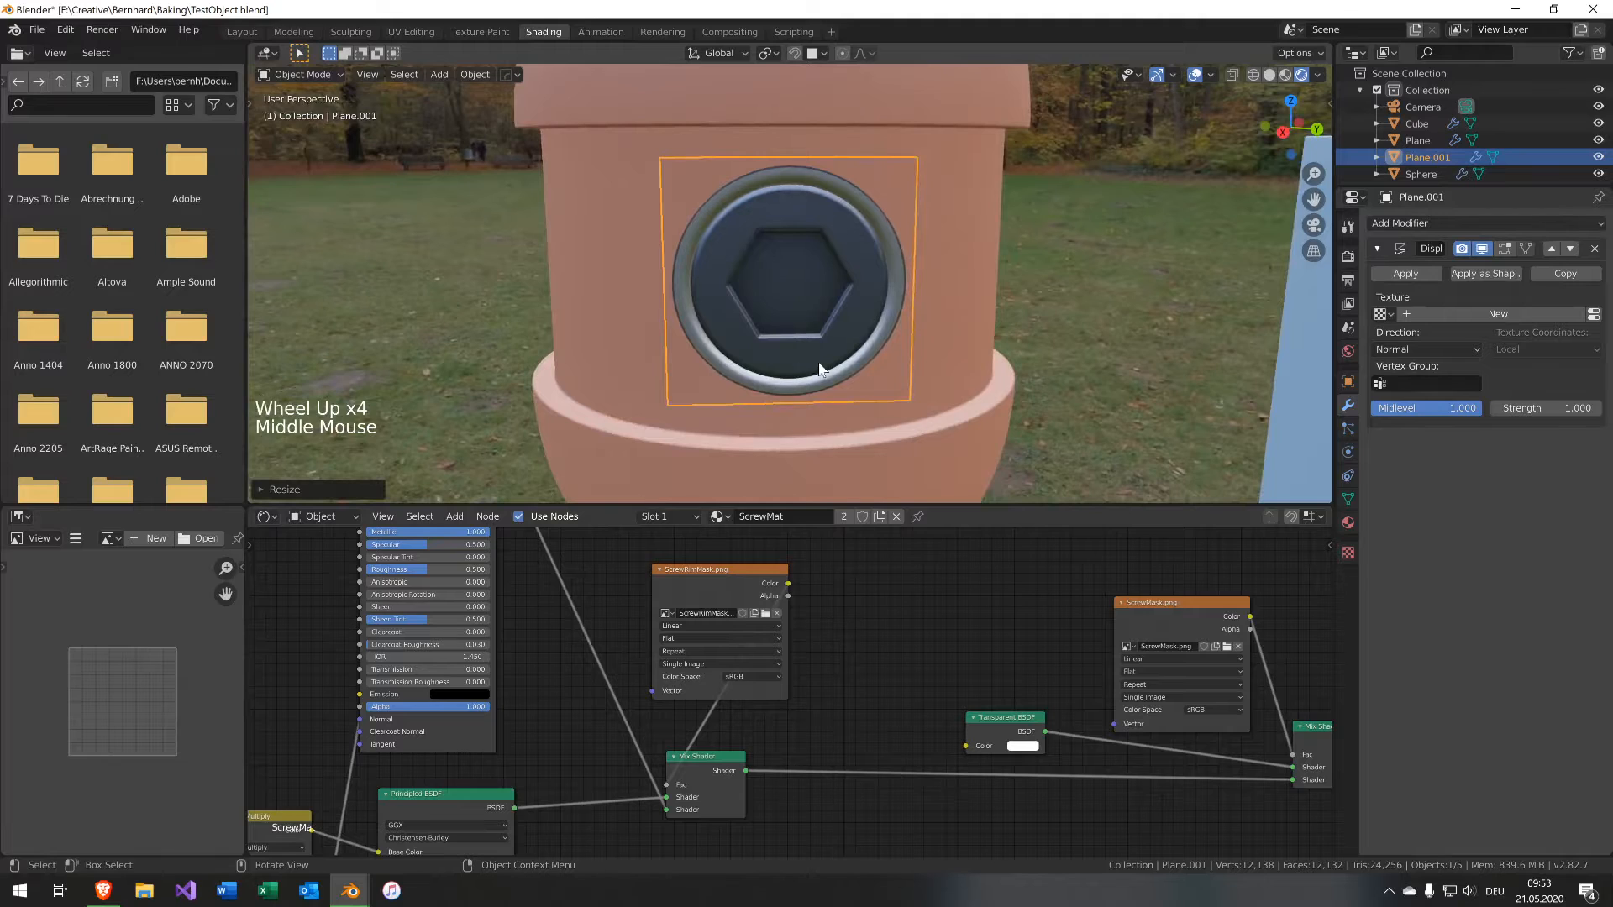
{"action": "scroll", "coordinate": [966, 327], "scroll_direction": "down", "scroll_amount": 6}
{"action": "scroll", "coordinate": [950, 335], "scroll_direction": "up", "scroll_amount": 4}
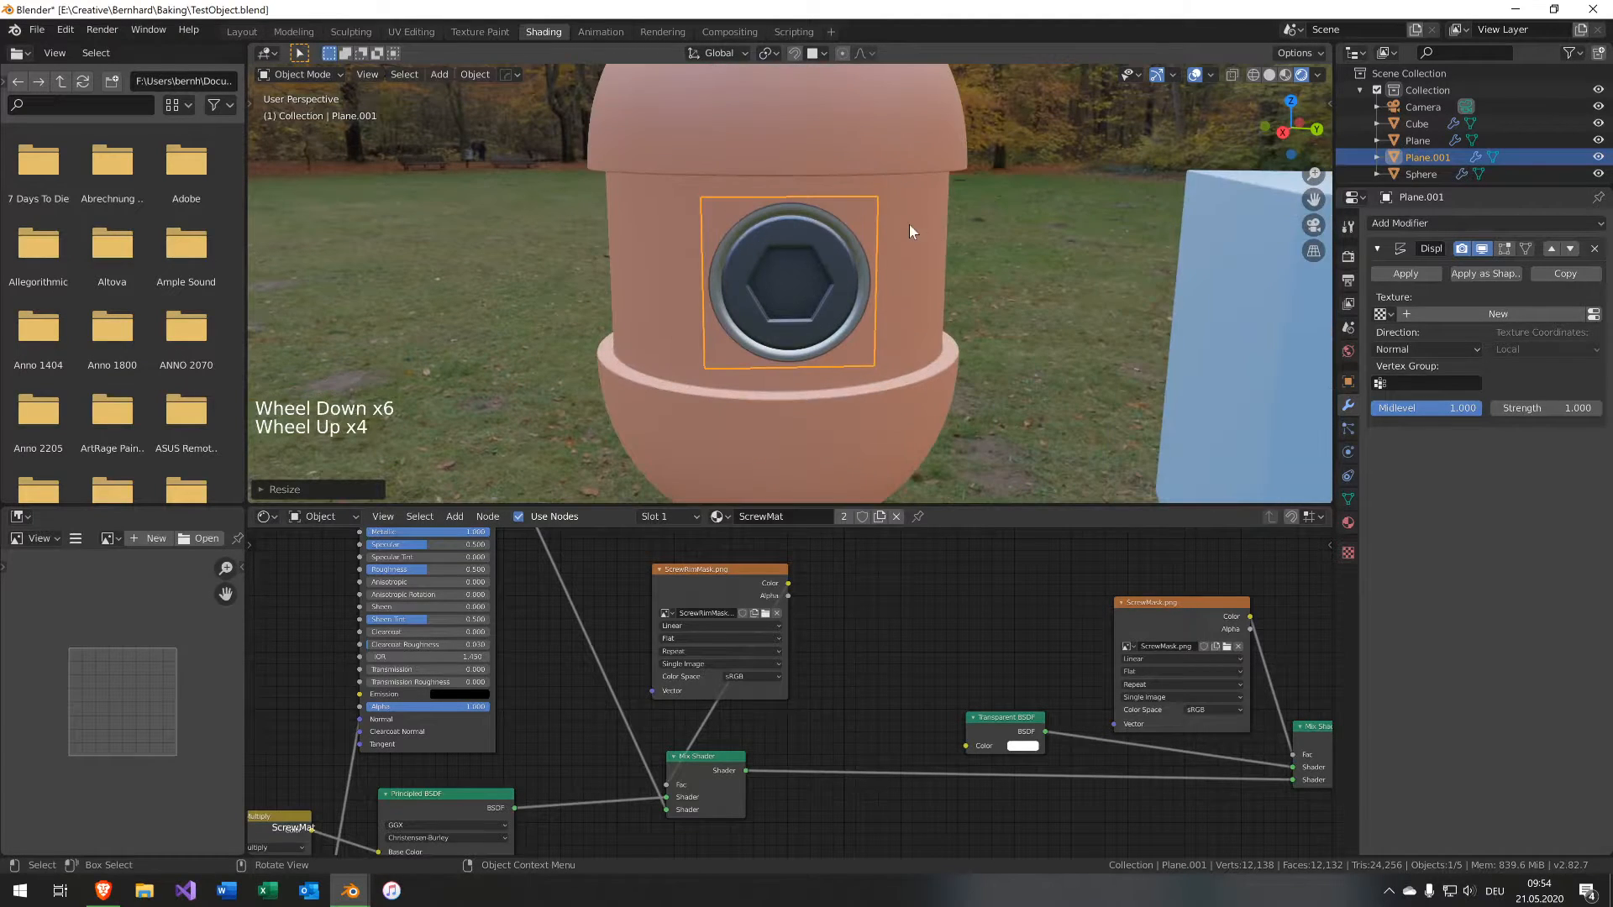
{"action": "left_click", "coordinate": [890, 303]}
{"action": "scroll", "coordinate": [889, 303], "scroll_direction": "up", "scroll_amount": 2}
{"action": "left_click", "coordinate": [760, 401]}
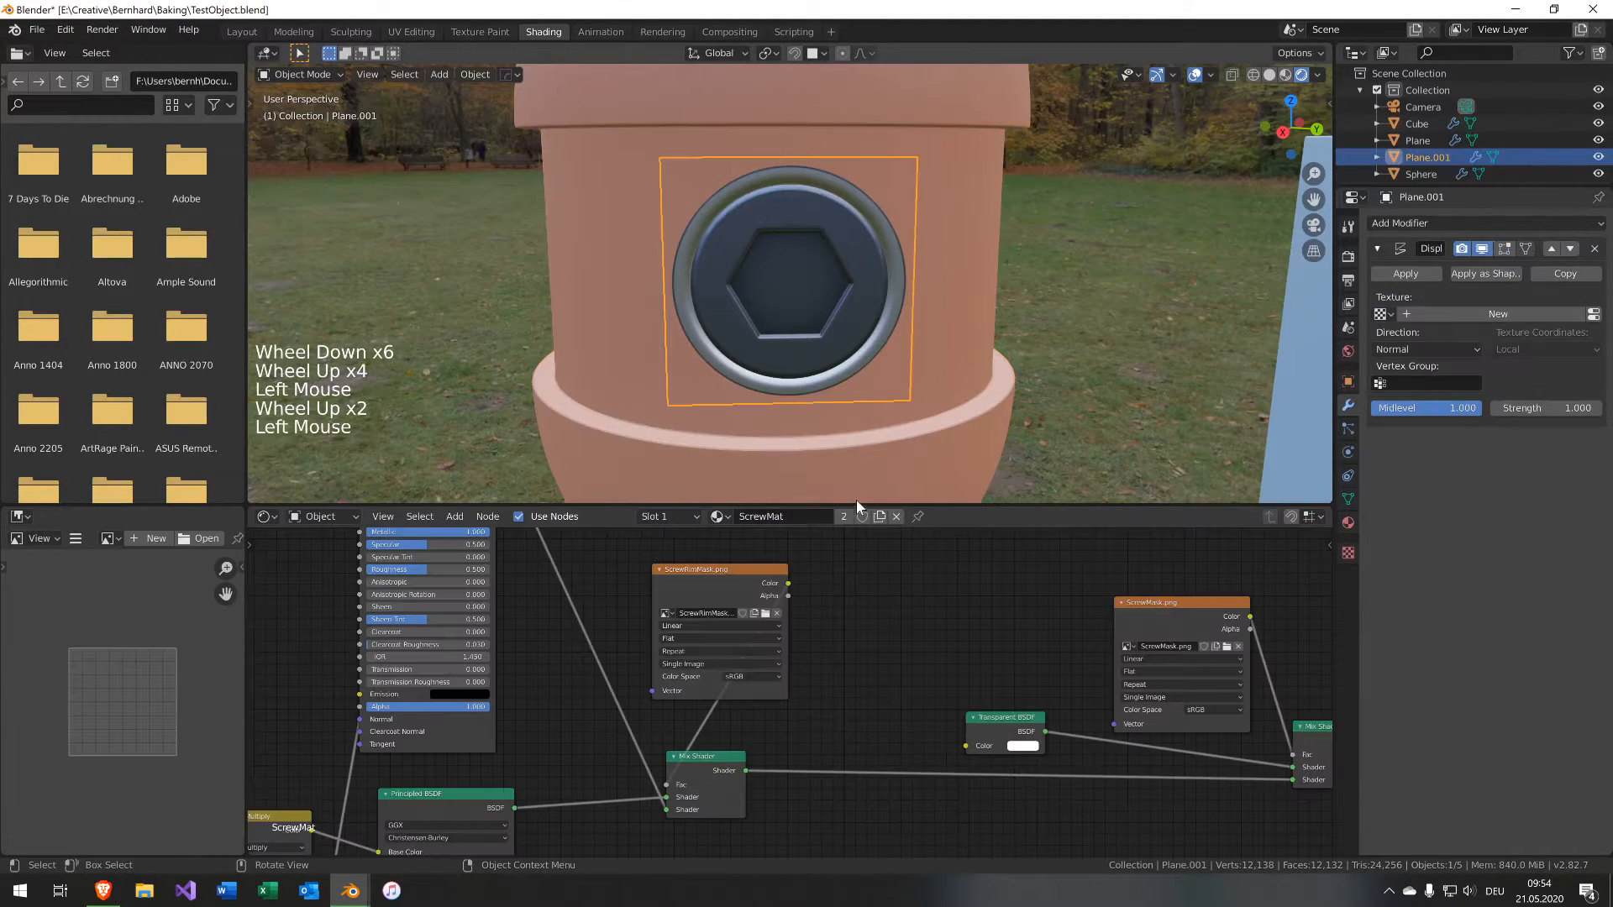
Make the duplicate's ScrewMat material single-user and copy the capsule material's Principled BSDF node.
{"action": "left_click", "coordinate": [848, 519]}
{"action": "left_click", "coordinate": [929, 280]}
{"action": "scroll", "coordinate": [840, 601], "scroll_direction": "down", "scroll_amount": 1}
{"action": "scroll", "coordinate": [857, 617], "scroll_direction": "up", "scroll_amount": 1}
{"action": "middle_click_drag", "start_coordinate": [877, 638], "coordinate": [778, 404]}
{"action": "scroll", "coordinate": [783, 567], "scroll_direction": "down", "scroll_amount": 1}
{"action": "middle_click_drag", "start_coordinate": [784, 567], "coordinate": [1184, 602]}
{"action": "left_click", "coordinate": [796, 576]}
{"action": "key", "text": "ctrl+c"}
{"action": "left_click", "coordinate": [820, 361]}
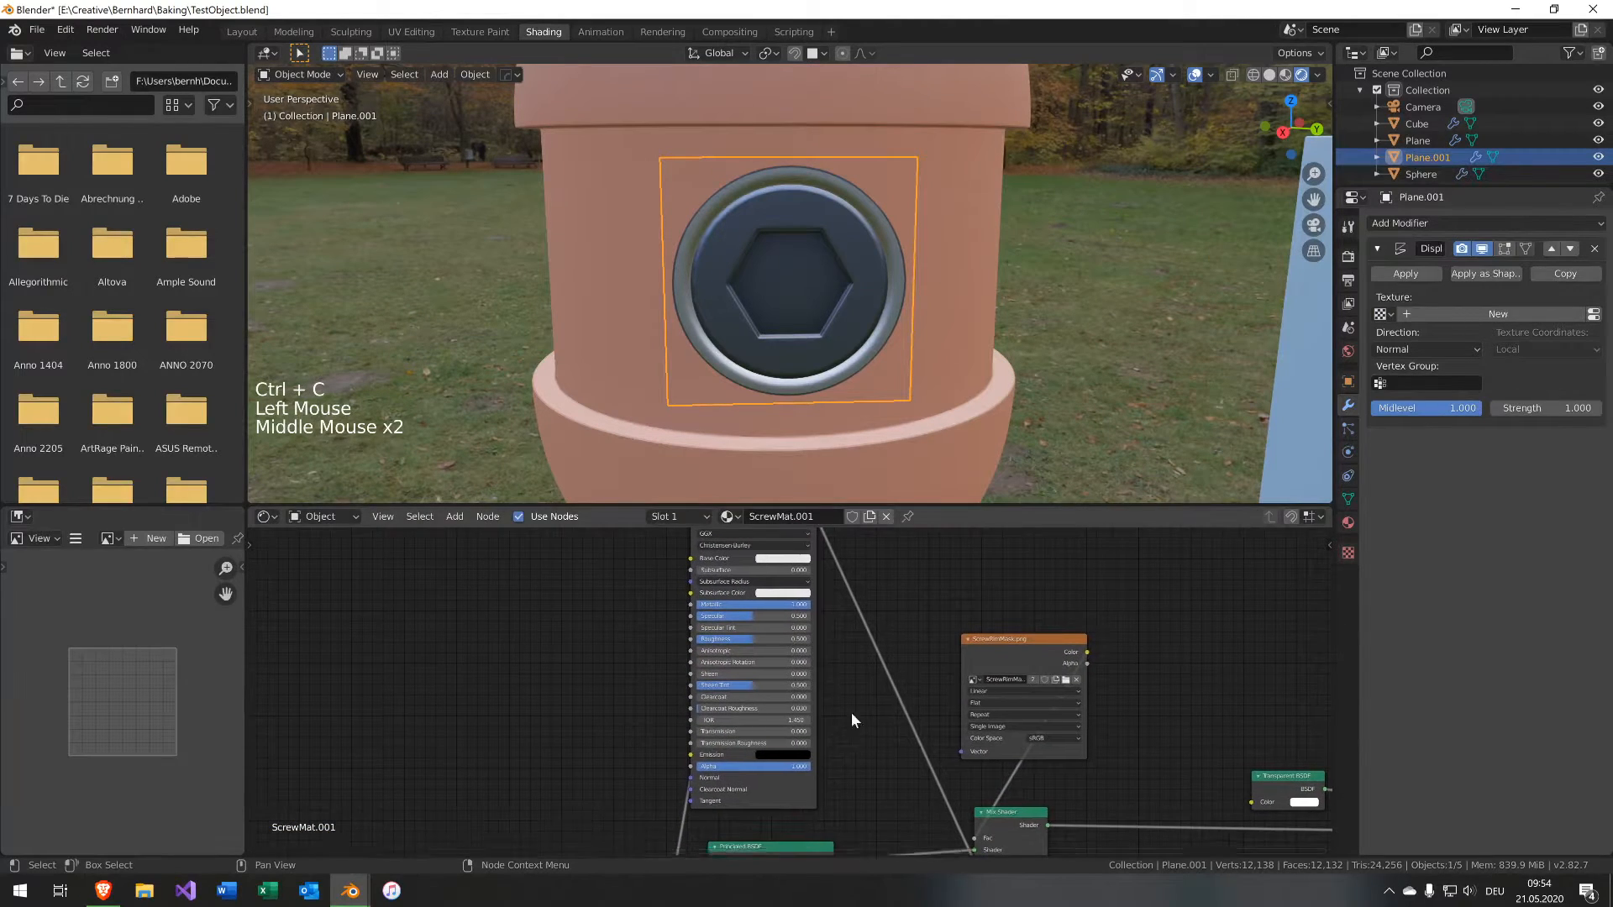
Delete the Principled BSDF in ScrewMat.001 and paste the copied capsule Principled BSDF in its place.
{"action": "scroll", "coordinate": [850, 720], "scroll_direction": "down", "scroll_amount": 1}
{"action": "middle_click_drag", "start_coordinate": [850, 720], "coordinate": [809, 622]}
{"action": "left_click", "coordinate": [781, 552]}
{"action": "key", "text": "x"}
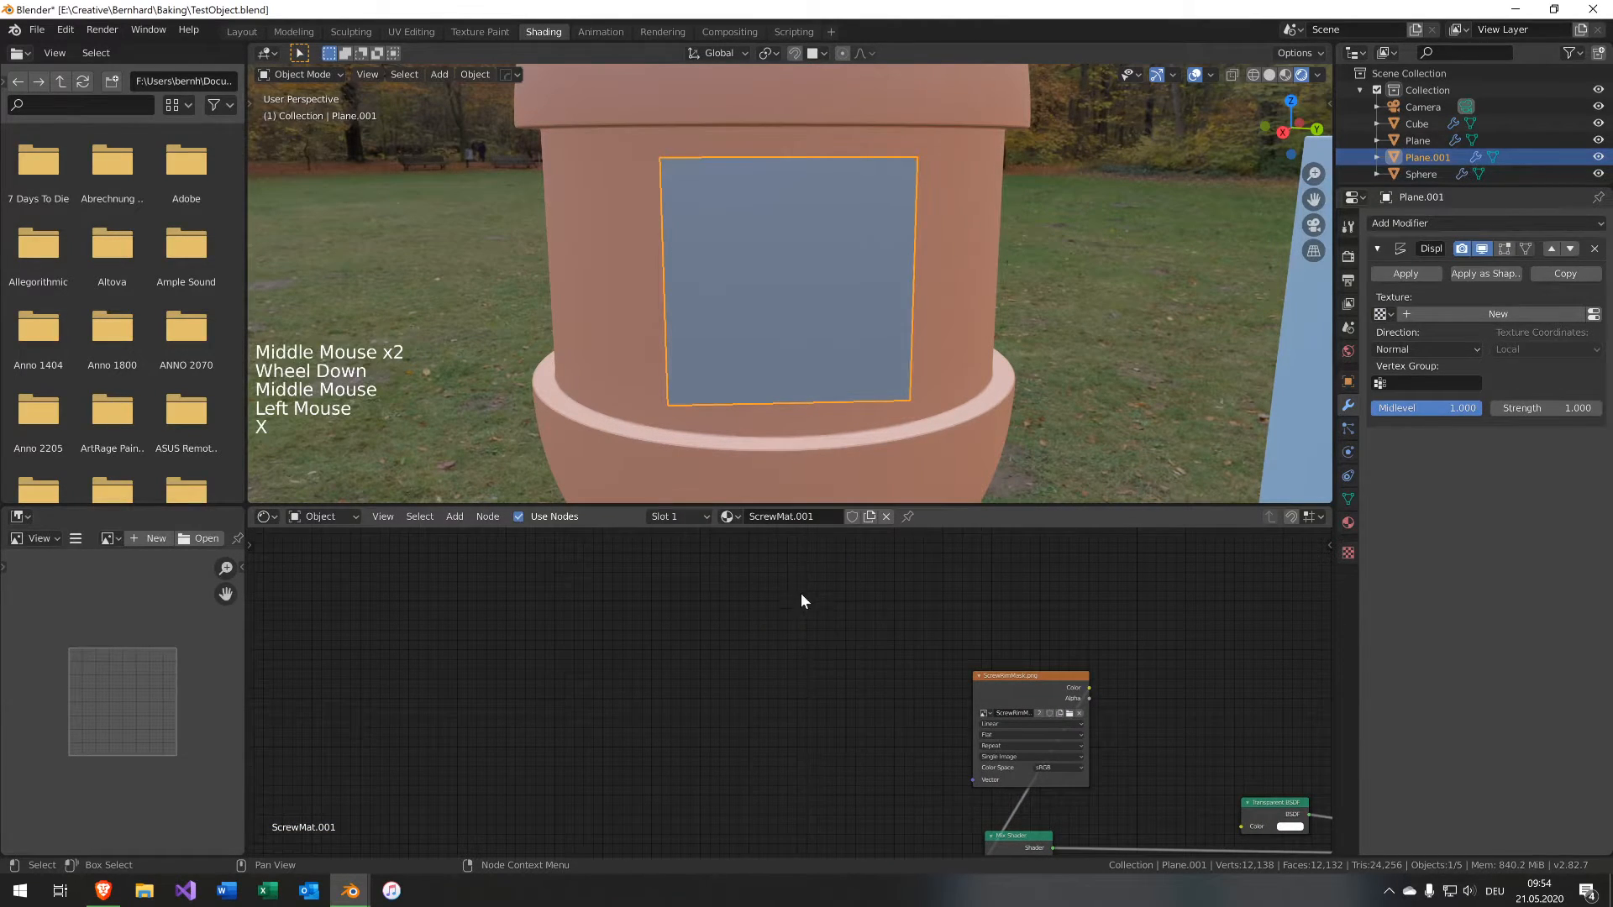
{"action": "key", "text": "shift+a"}
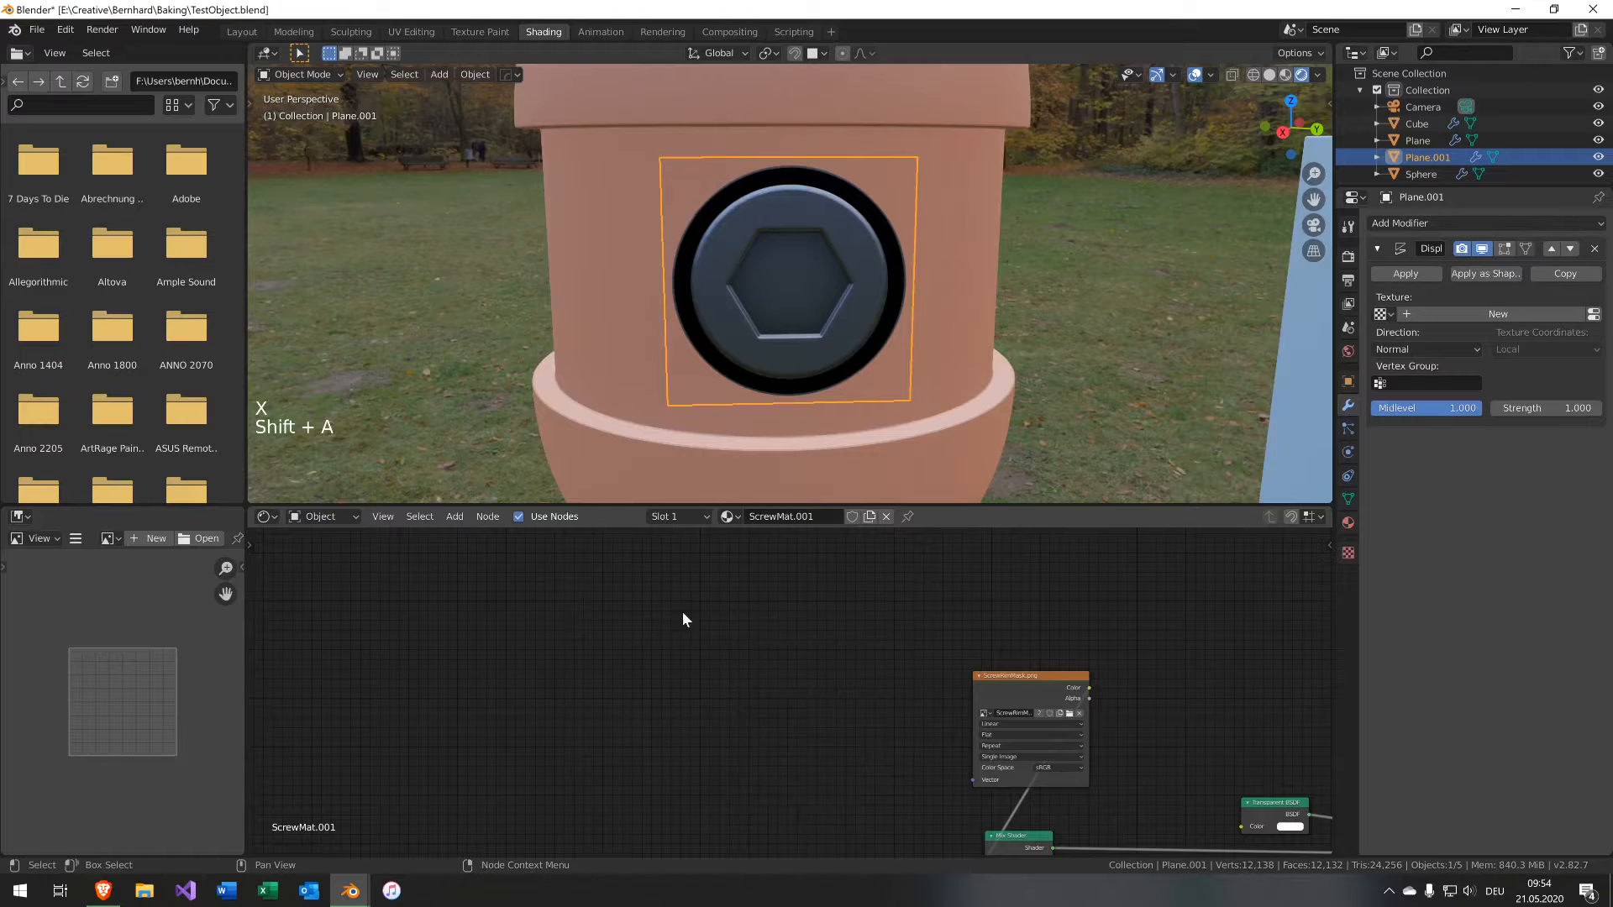
{"action": "left_click", "coordinate": [803, 662]}
{"action": "key", "text": "ctrl+v"}
Position the pasted Principled BSDF and connect its output to the Mix Shader.
{"action": "middle_click_drag", "start_coordinate": [1016, 751], "coordinate": [992, 675]}
{"action": "key", "text": "g"}
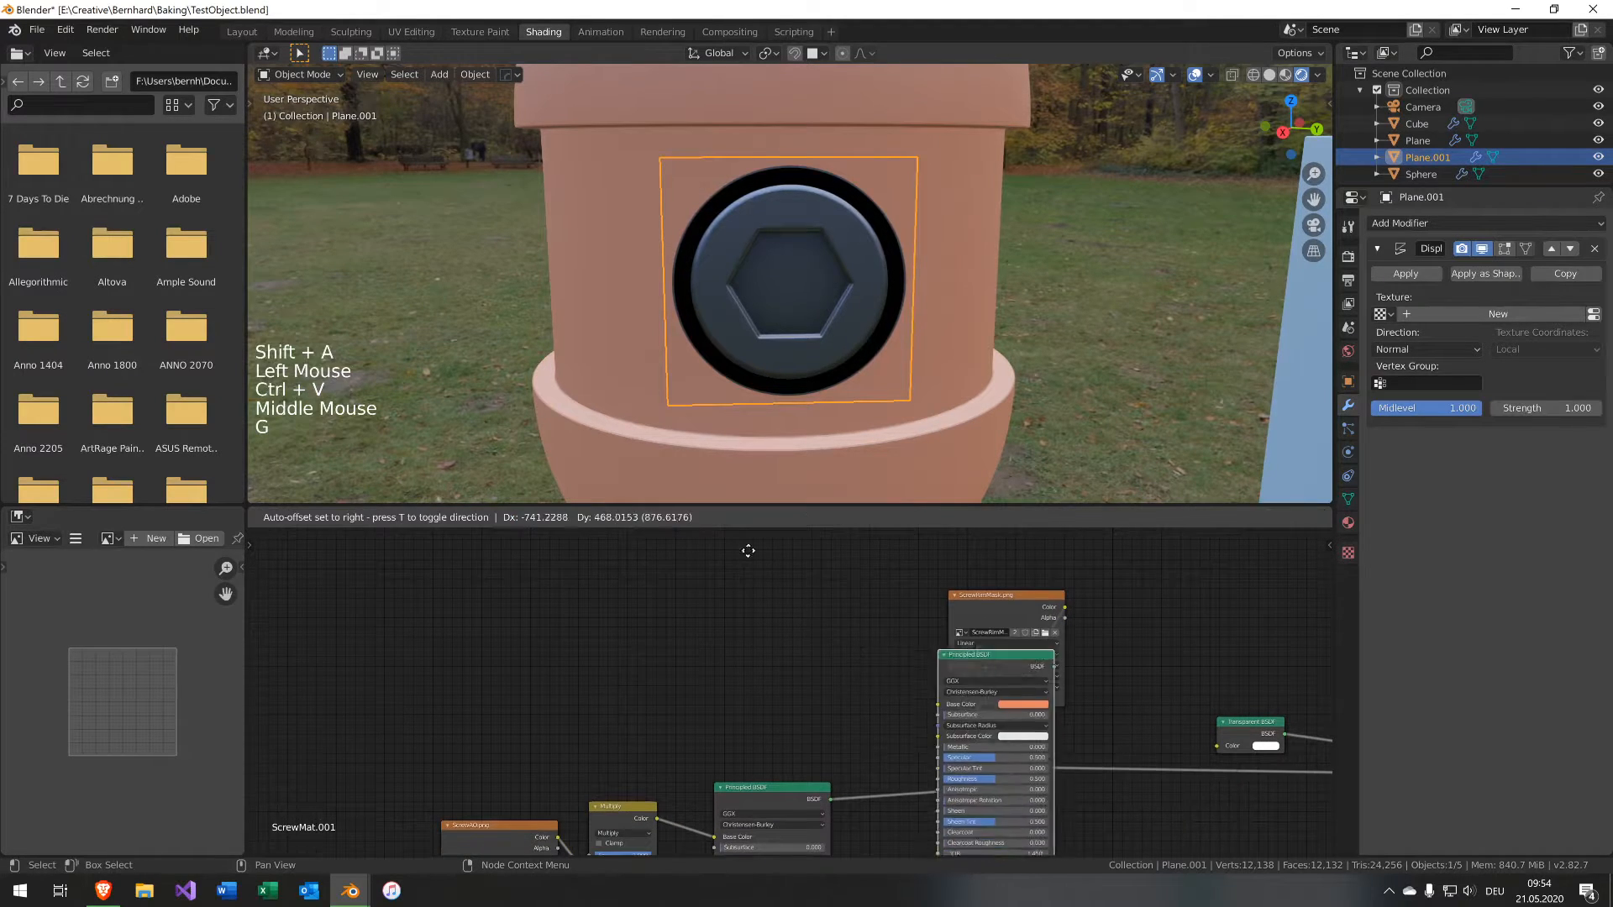
{"action": "left_click", "coordinate": [568, 715]}
{"action": "middle_click_drag", "start_coordinate": [868, 715], "coordinate": [815, 754]}
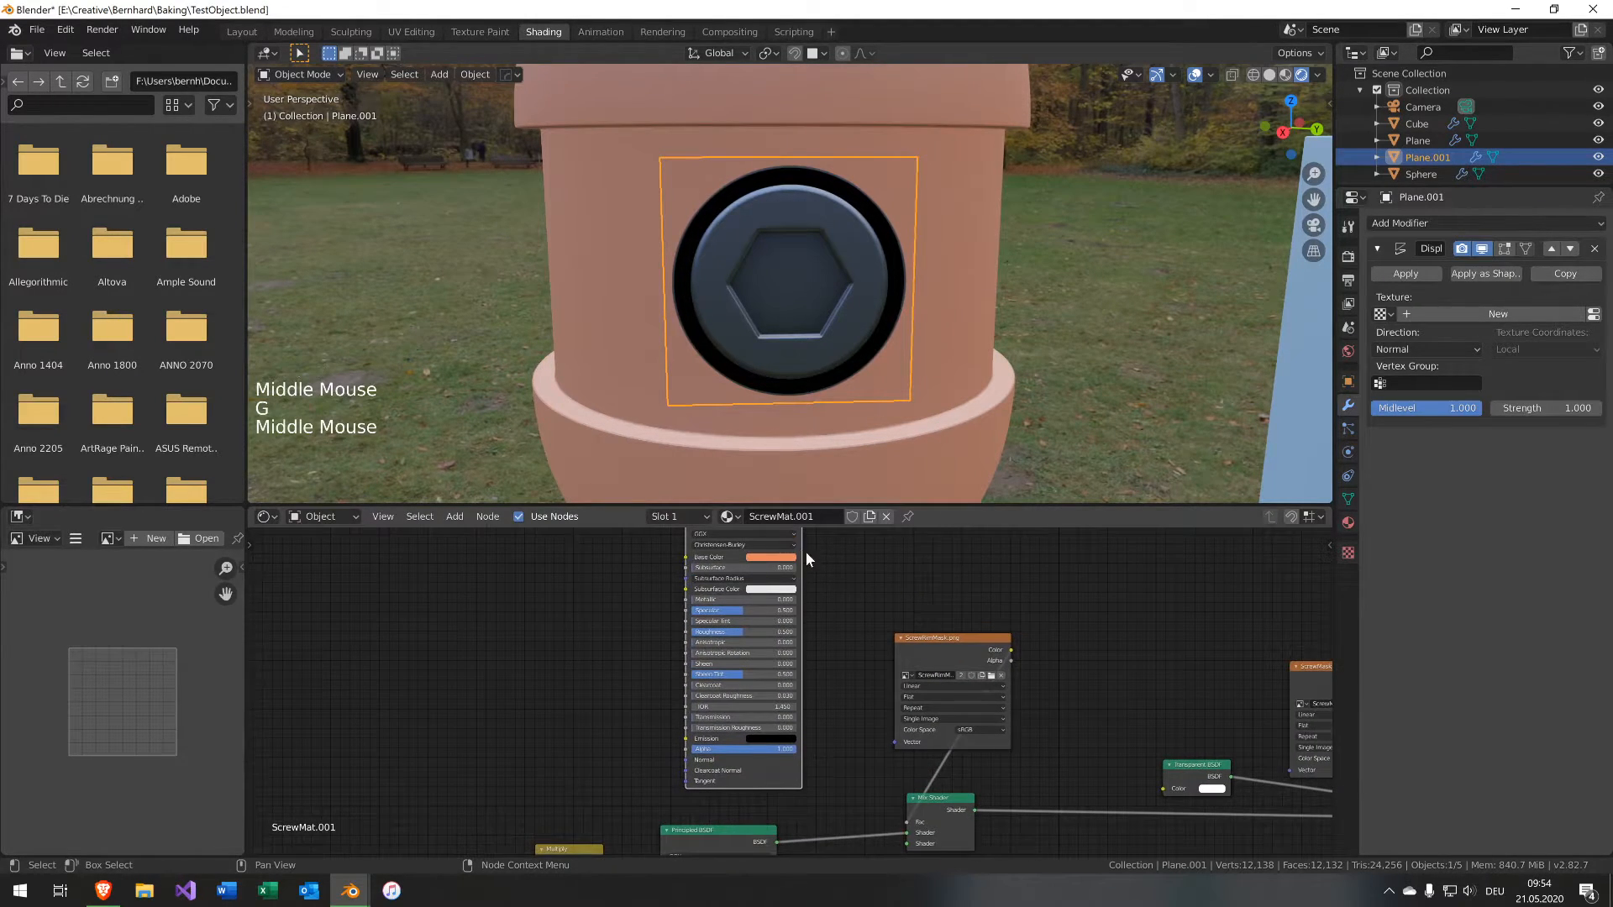
{"action": "middle_click_drag", "start_coordinate": [806, 553], "coordinate": [797, 552]}
{"action": "mouse_move", "coordinate": [799, 544]}
{"action": "left_mouse_down"}
{"action": "mouse_move", "coordinate": [860, 799]}
{"action": "mouse_move", "coordinate": [906, 855]}
{"action": "left_mouse_up"}
{"action": "mouse_move", "coordinate": [863, 818]}
{"action": "middle_mouse_down"}
{"action": "mouse_move", "coordinate": [923, 832]}
{"action": "mouse_move", "coordinate": [959, 789]}
{"action": "middle_mouse_up"}
{"action": "scroll", "coordinate": [934, 764], "scroll_direction": "down", "scroll_amount": 2}
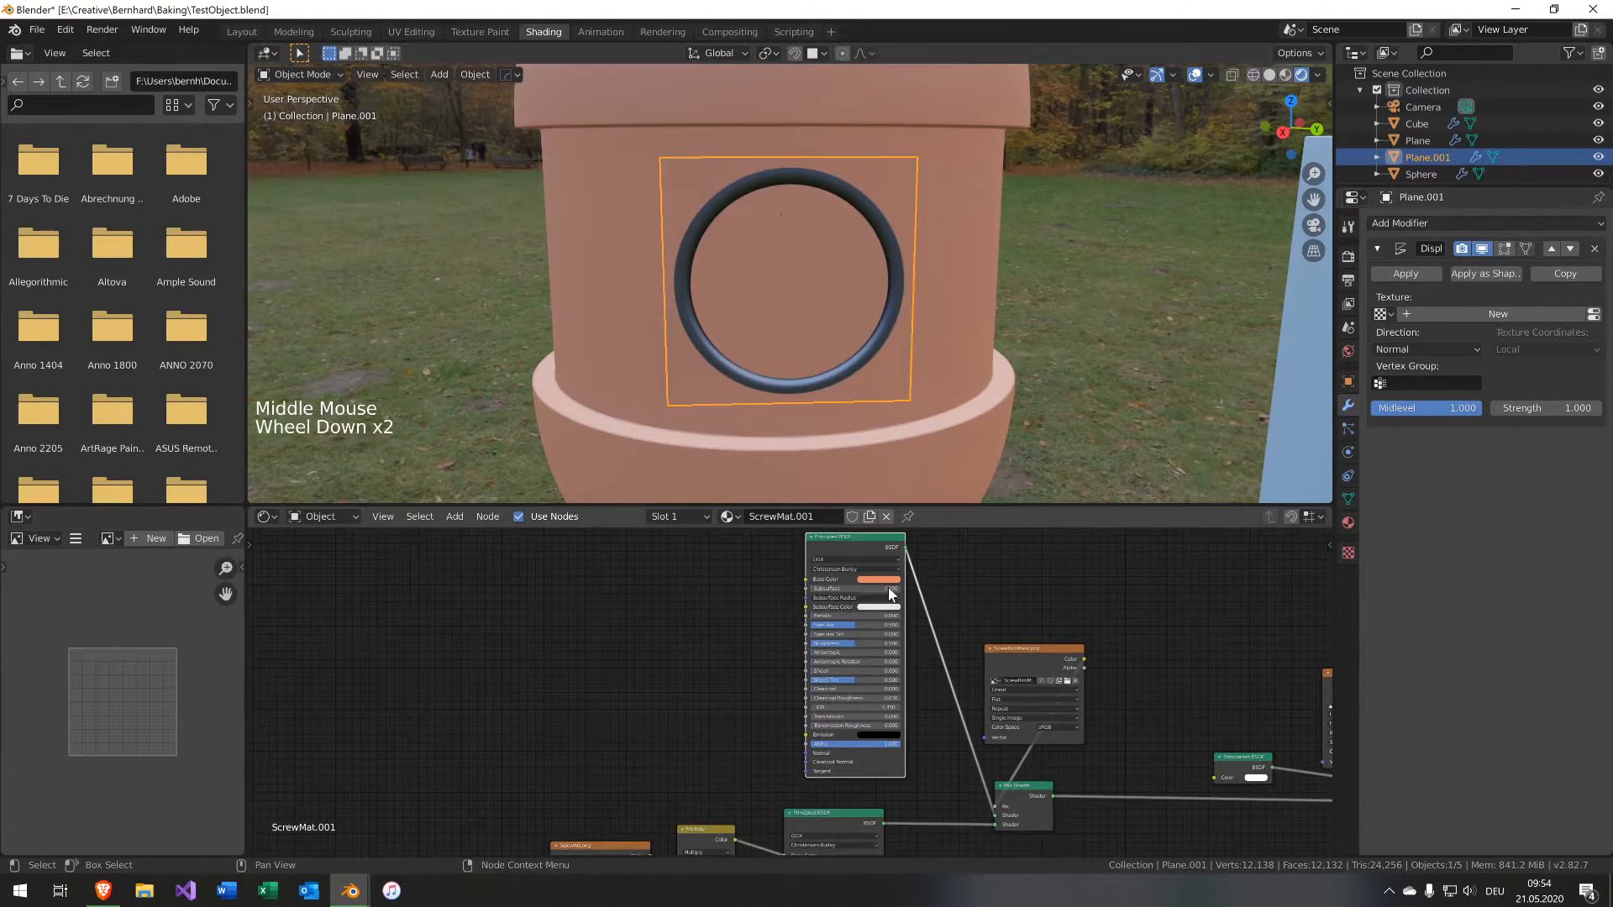
{"action": "middle_click_drag", "start_coordinate": [943, 688], "coordinate": [899, 614]}
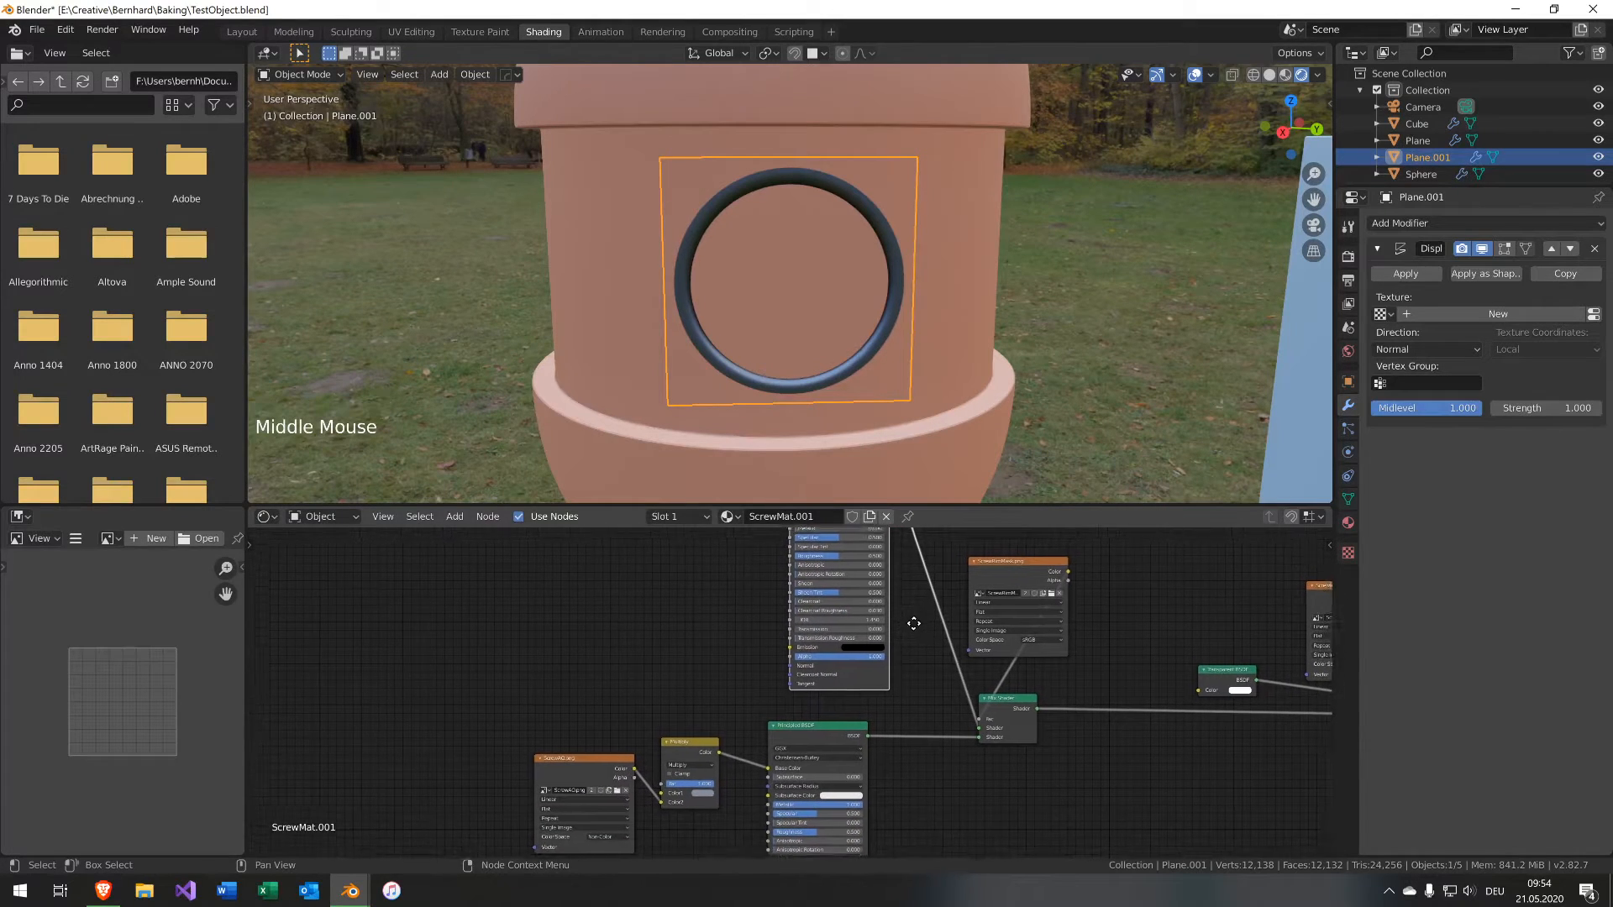
{"action": "left_click", "coordinate": [951, 751]}
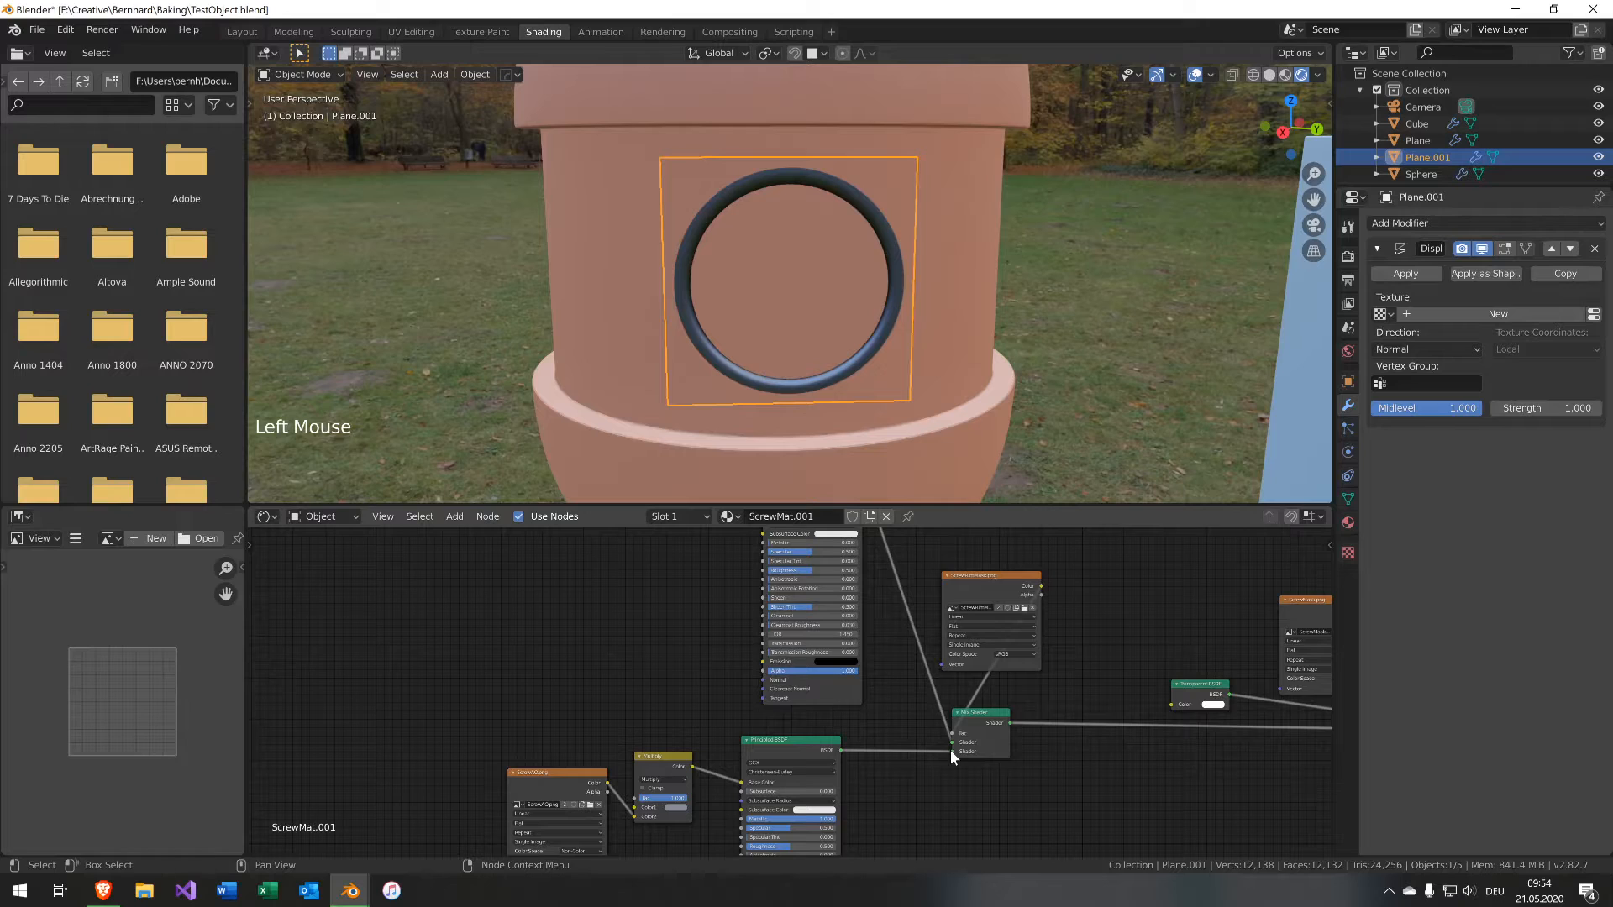
{"action": "left_click_drag", "start_coordinate": [951, 741], "coordinate": [951, 749]}
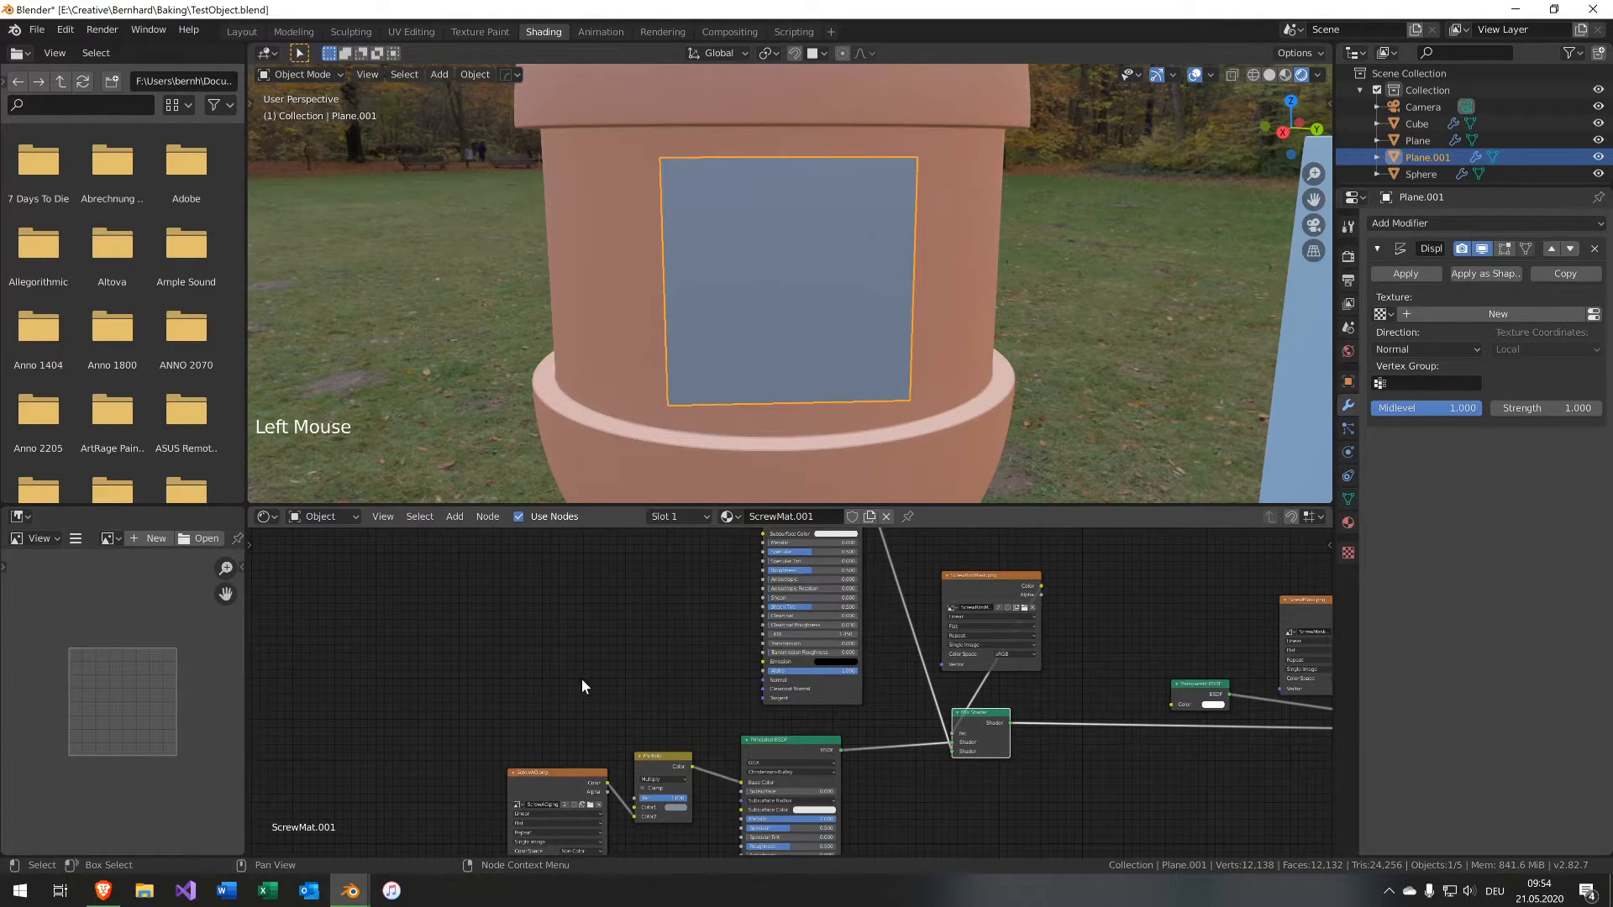
Connect the Normal Map node's output to the pasted Principled BSDF's Normal input.
{"action": "middle_click_drag", "start_coordinate": [594, 640], "coordinate": [711, 567]}
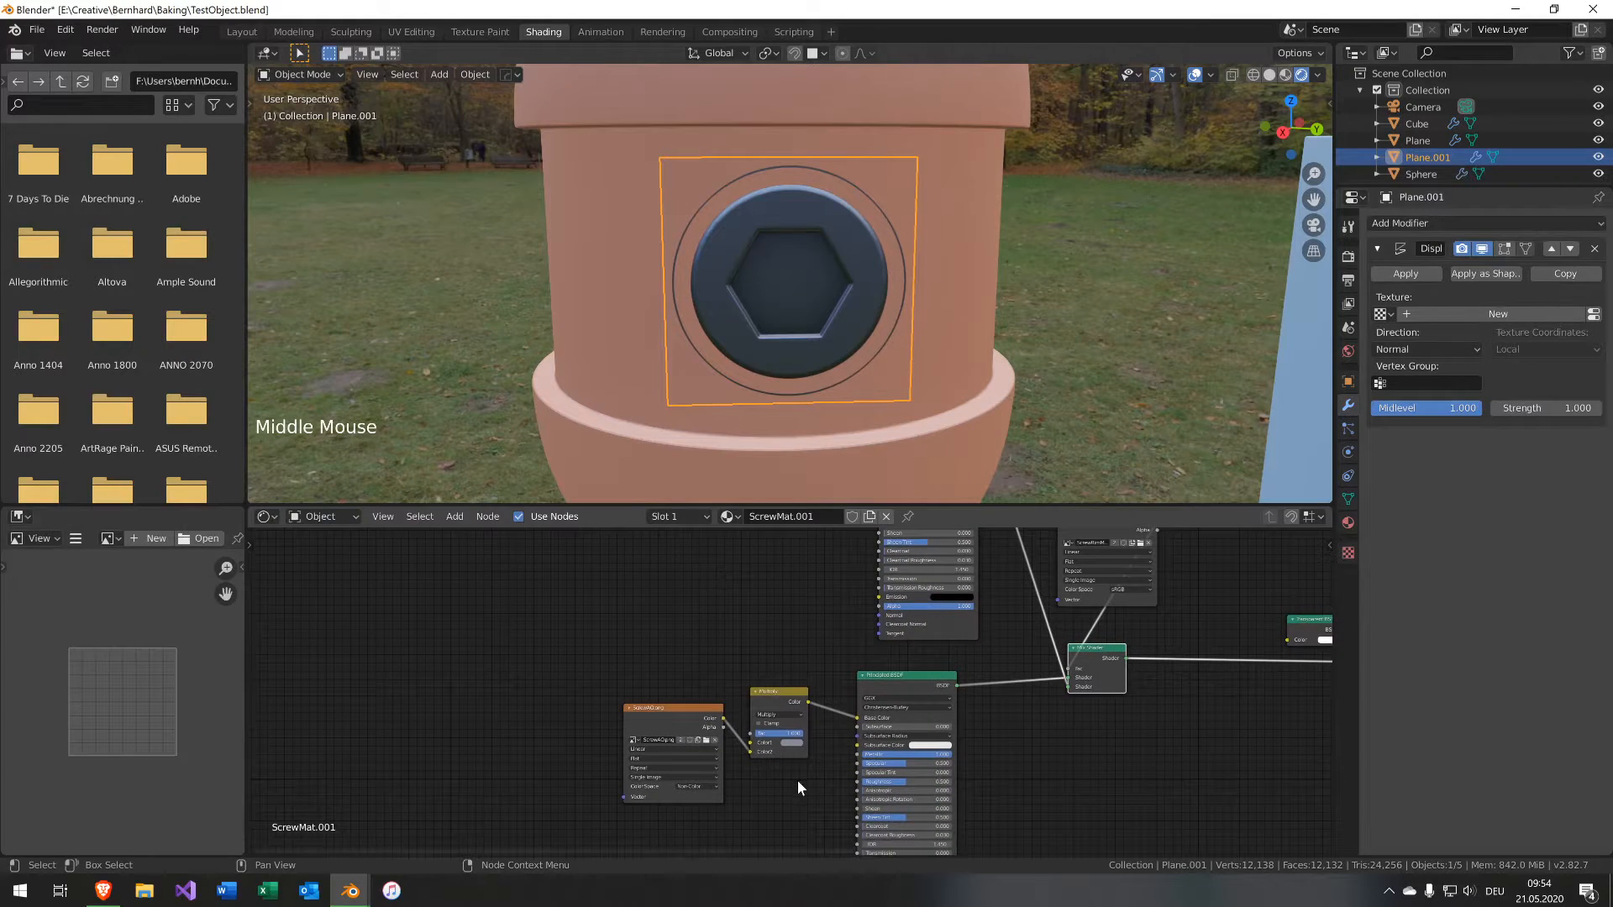
{"action": "middle_click_drag", "start_coordinate": [798, 780], "coordinate": [845, 587]}
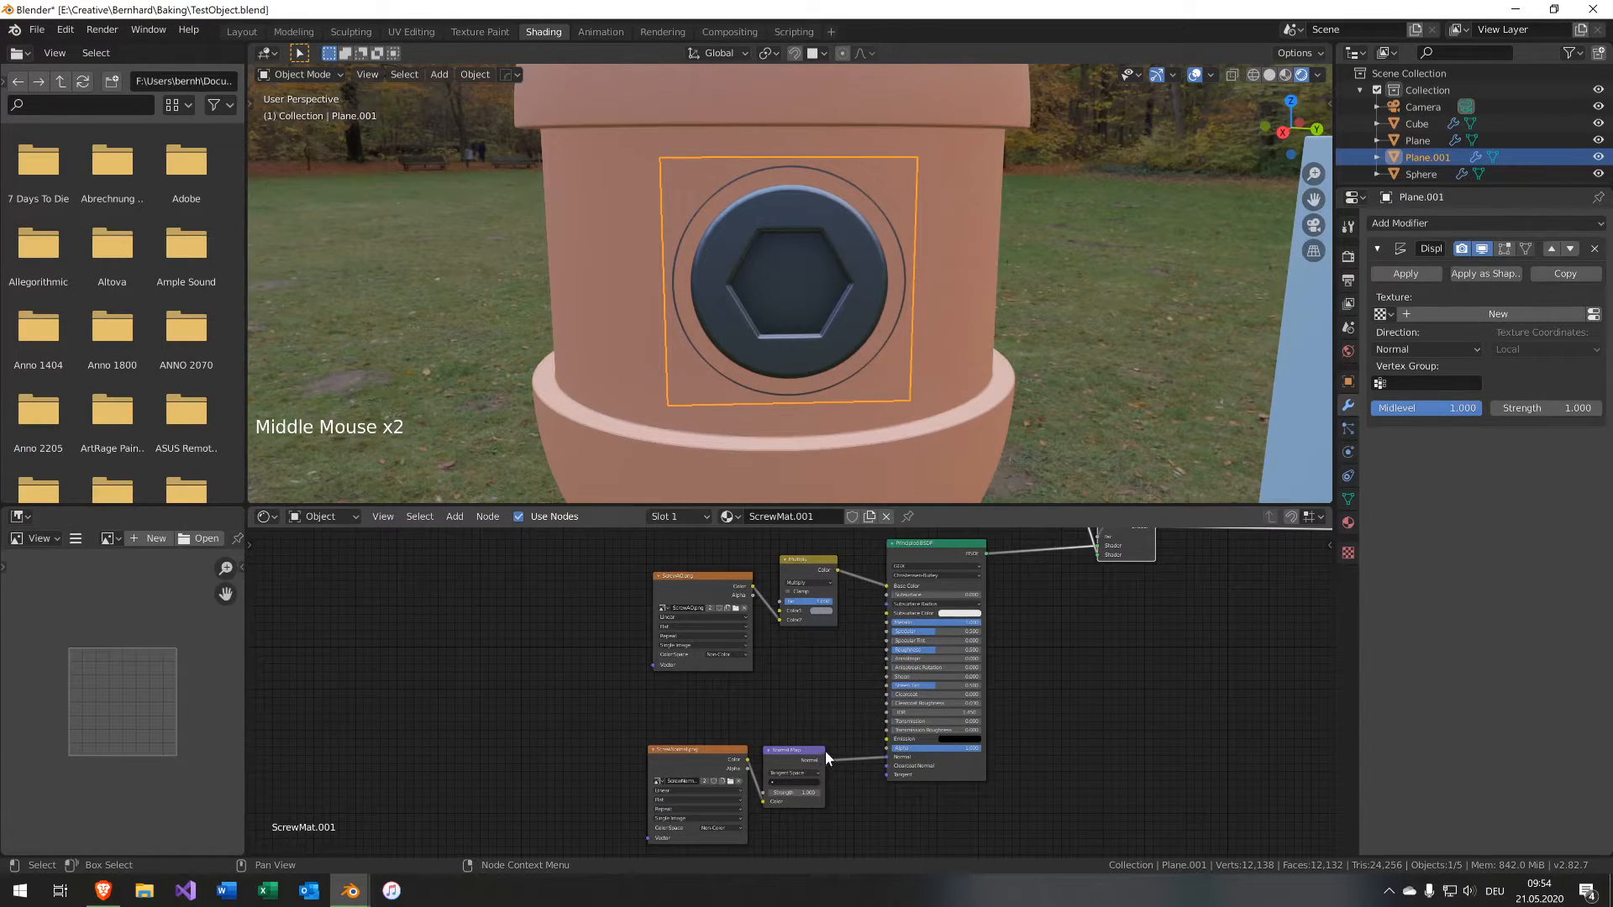
{"action": "scroll", "coordinate": [825, 751], "scroll_direction": "down", "scroll_amount": 3}
{"action": "middle_click_drag", "start_coordinate": [829, 732], "coordinate": [810, 779]}
{"action": "left_click", "coordinate": [798, 776]}
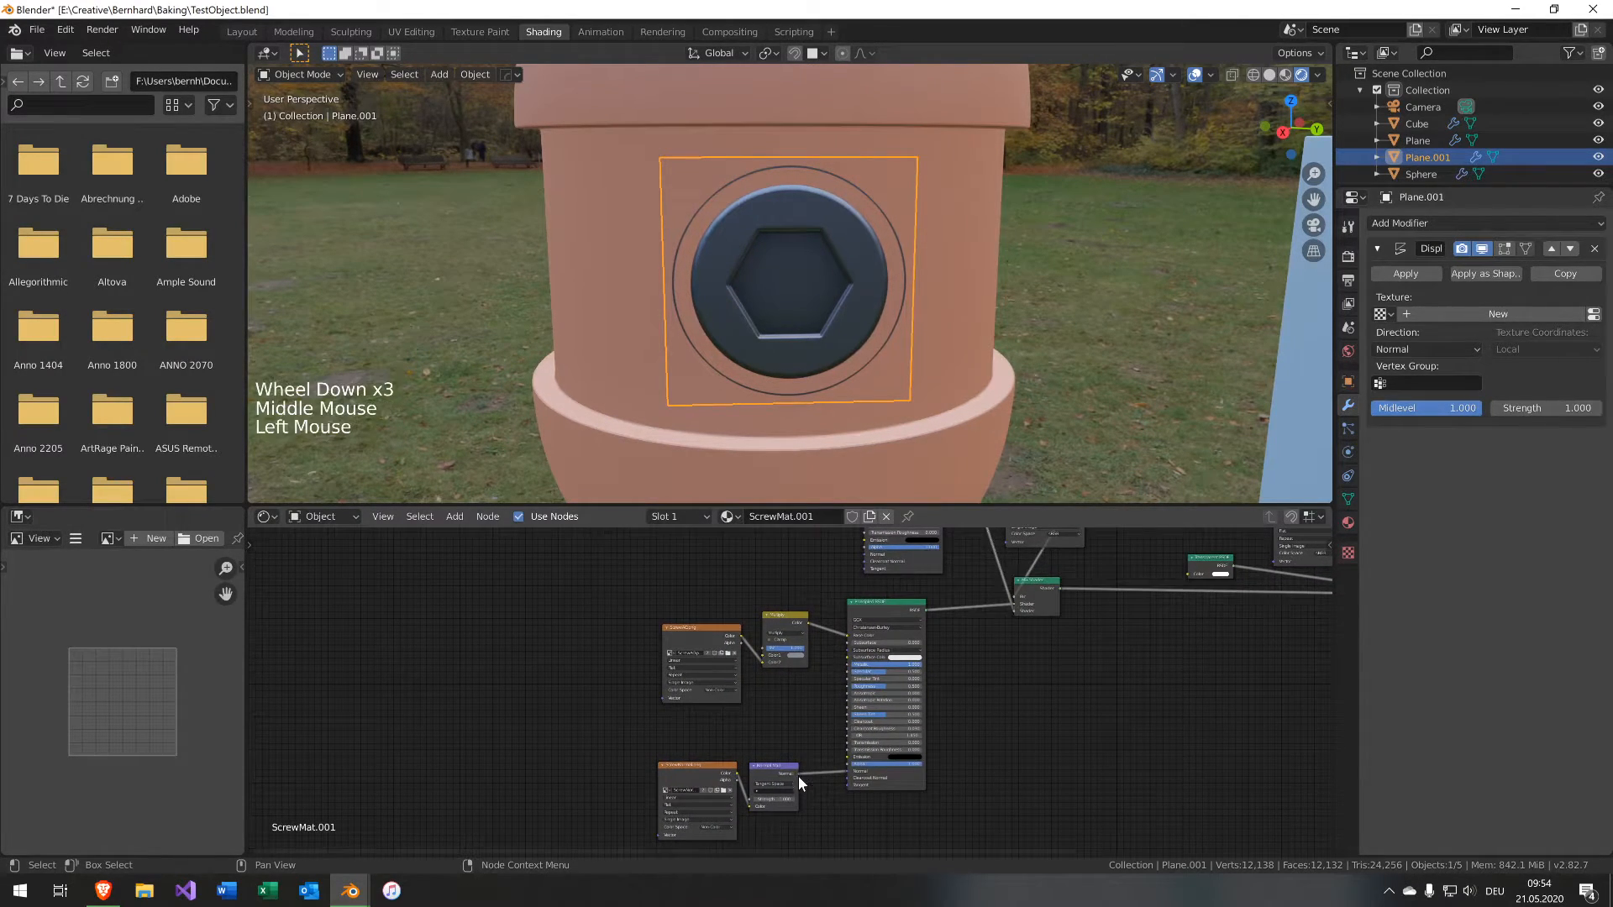
{"action": "left_click_drag", "start_coordinate": [798, 776], "coordinate": [865, 555]}
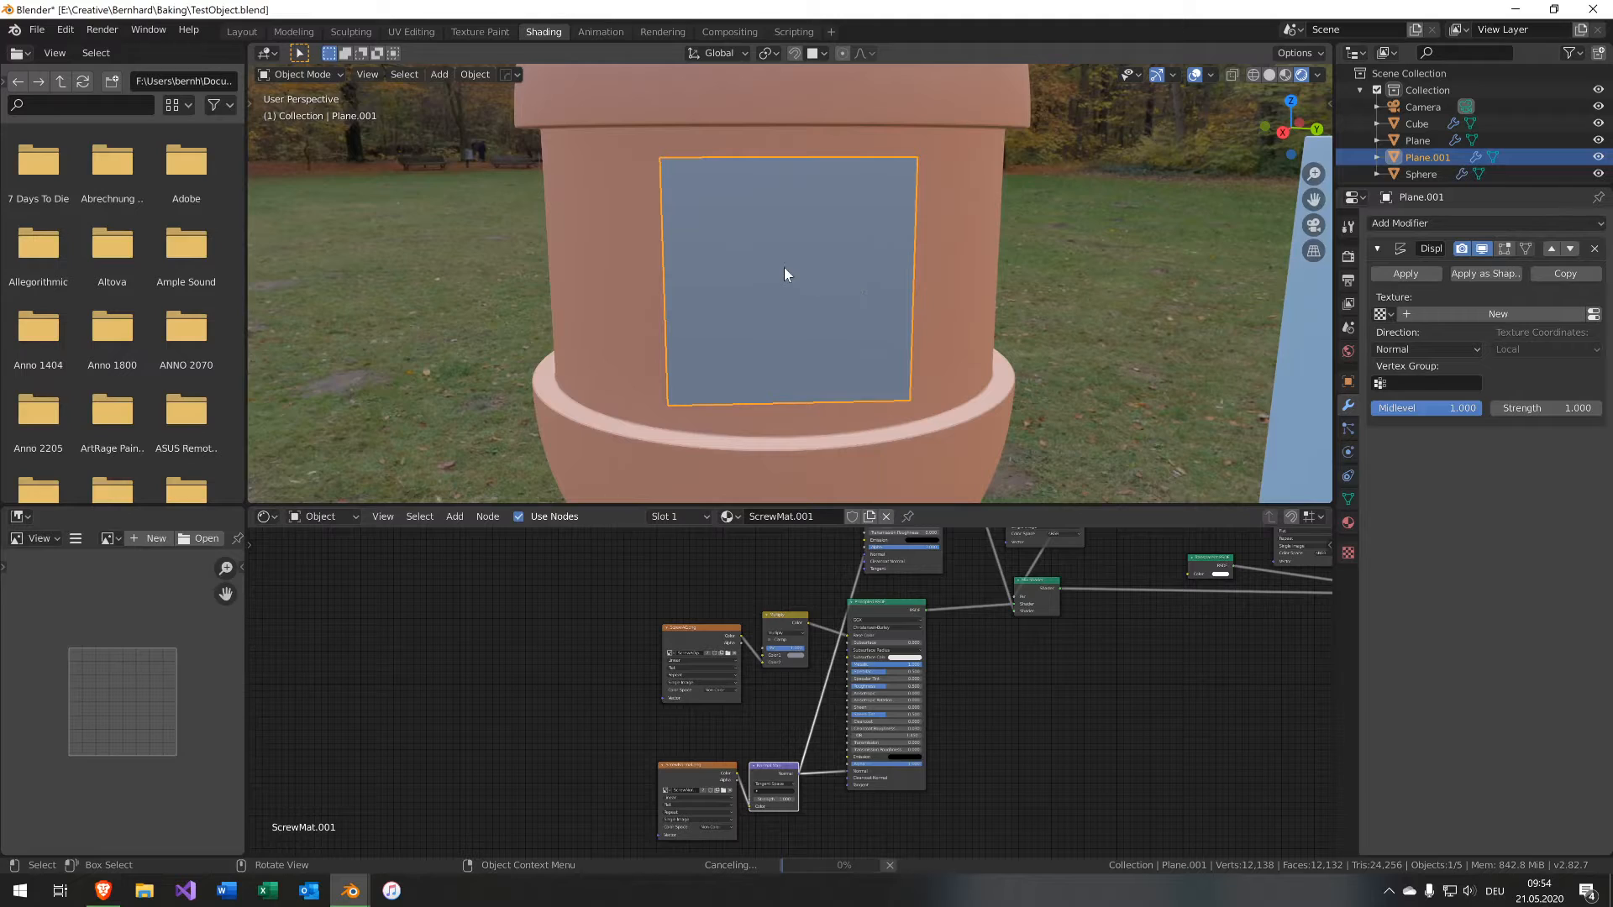
Add a Displace modifier to the duplicated decal plane on the capsule.
{"action": "scroll", "coordinate": [784, 266], "scroll_direction": "up", "scroll_amount": 4}
{"action": "middle_click_drag", "start_coordinate": [821, 284], "coordinate": [965, 240]}
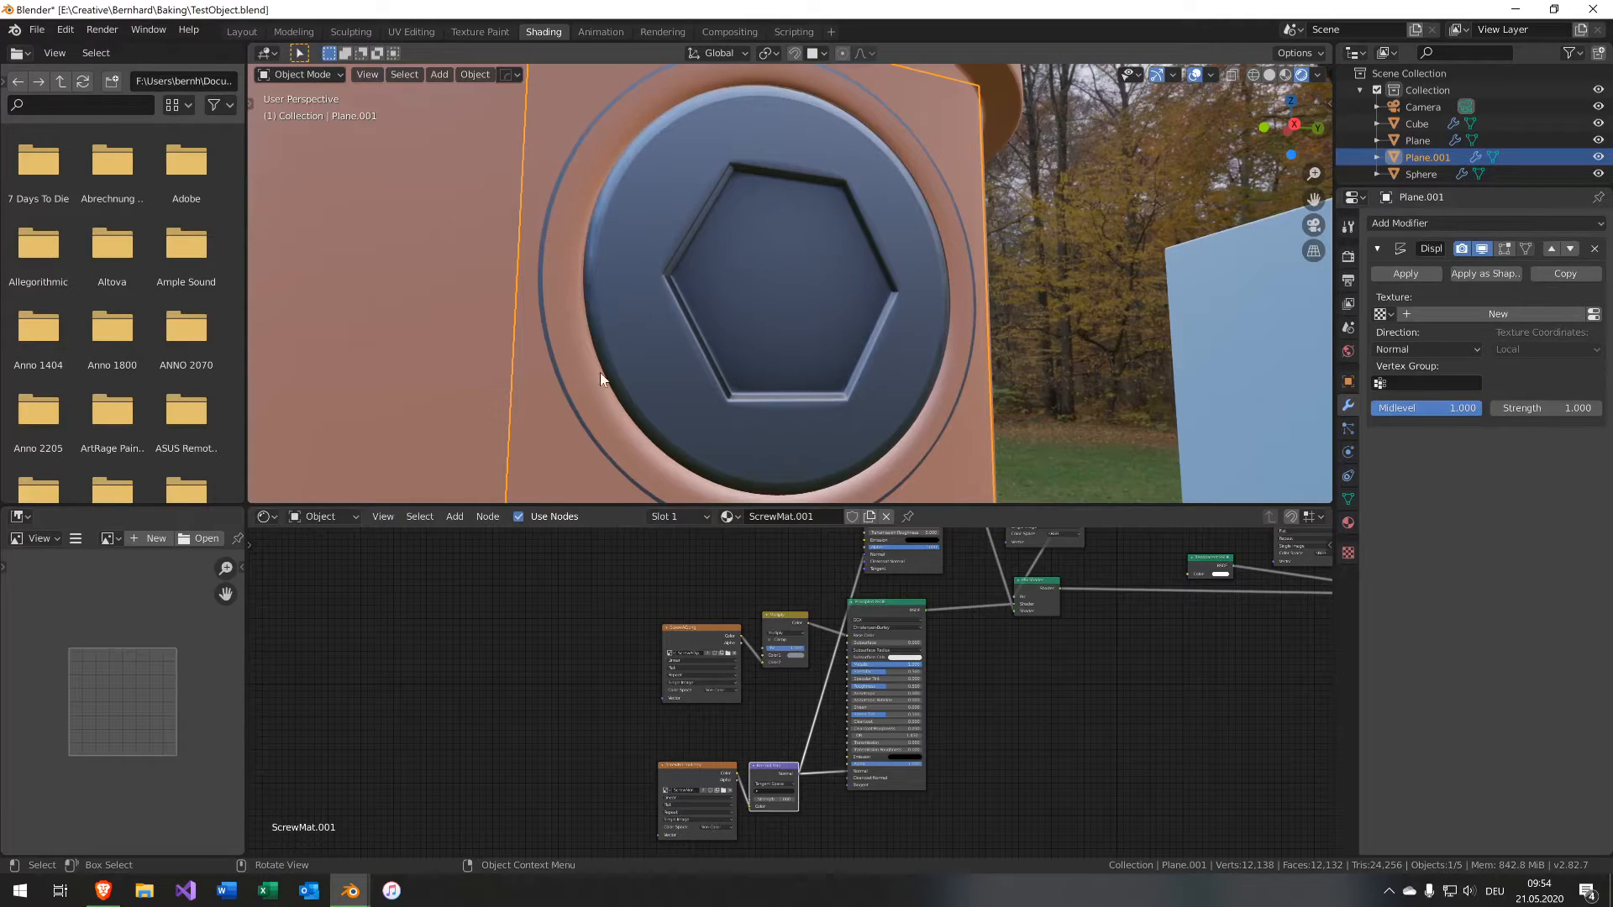
{"action": "middle_click_drag", "start_coordinate": [600, 371], "coordinate": [869, 374]}
{"action": "scroll", "coordinate": [869, 374], "scroll_direction": "down", "scroll_amount": 3}
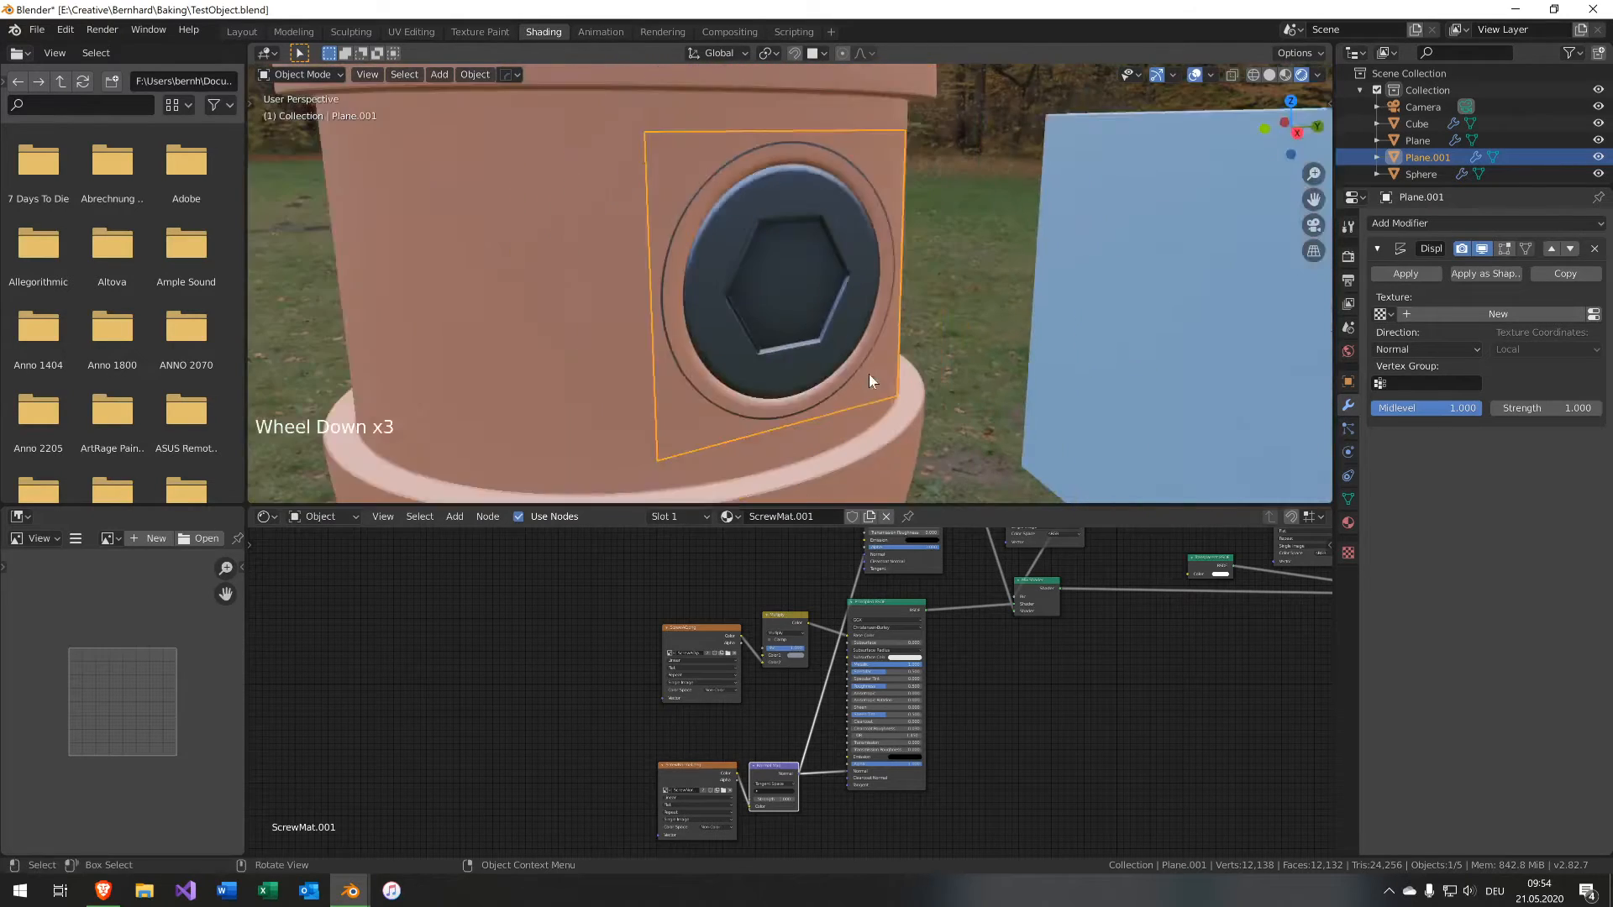
{"action": "scroll", "coordinate": [865, 370], "scroll_direction": "down", "scroll_amount": 3}
{"action": "scroll", "coordinate": [840, 403], "scroll_direction": "up", "scroll_amount": 3}
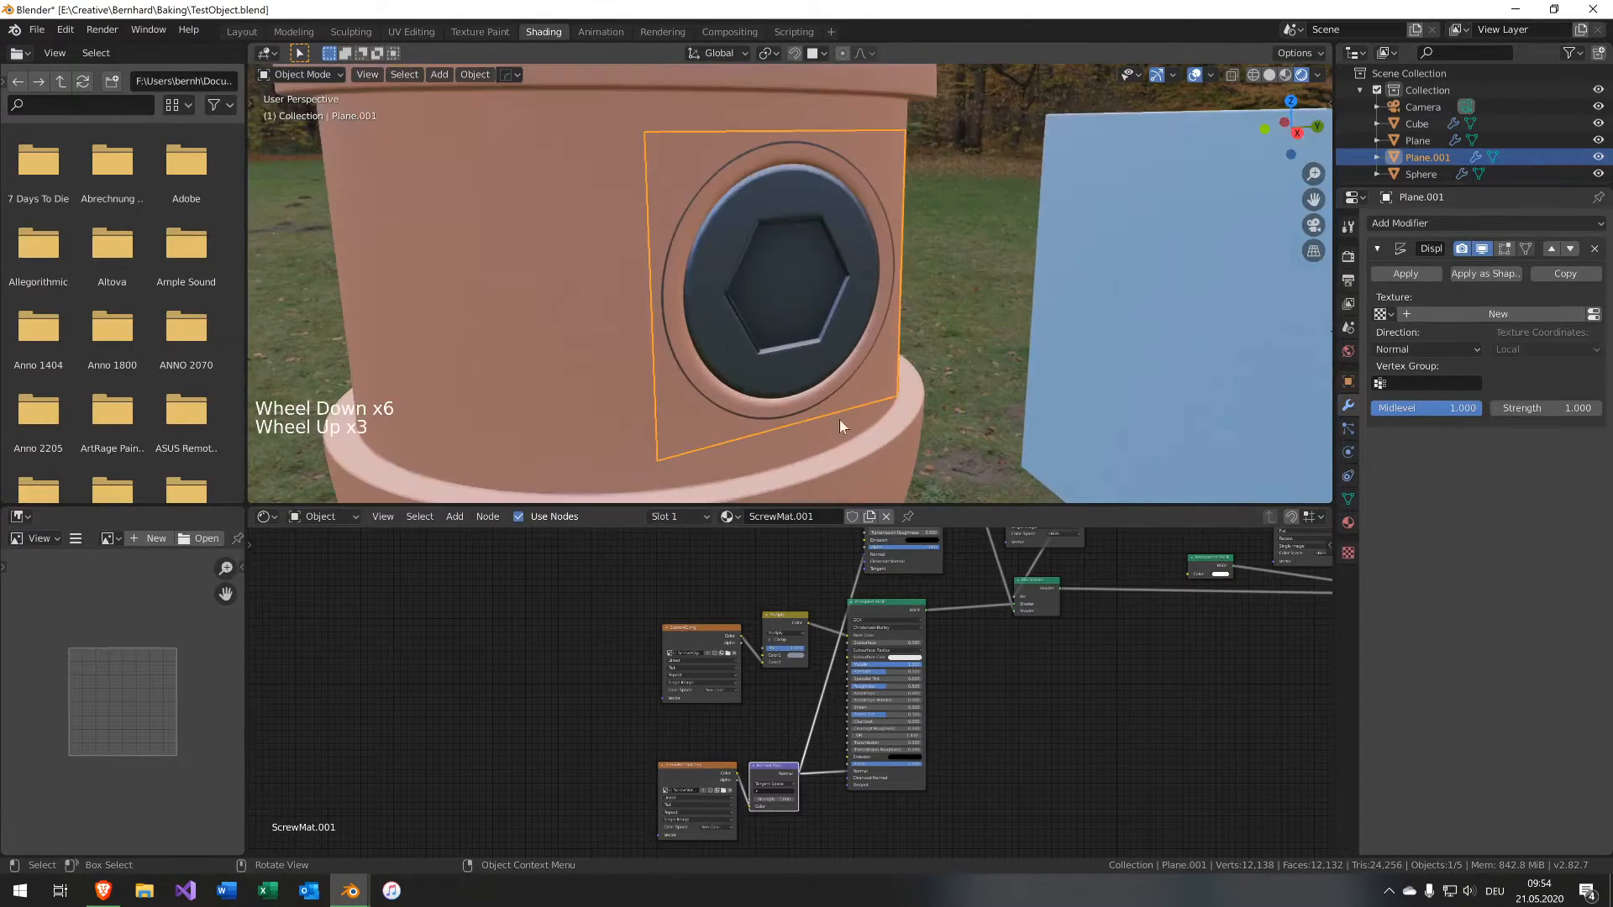
{"action": "left_click", "coordinate": [1435, 227]}
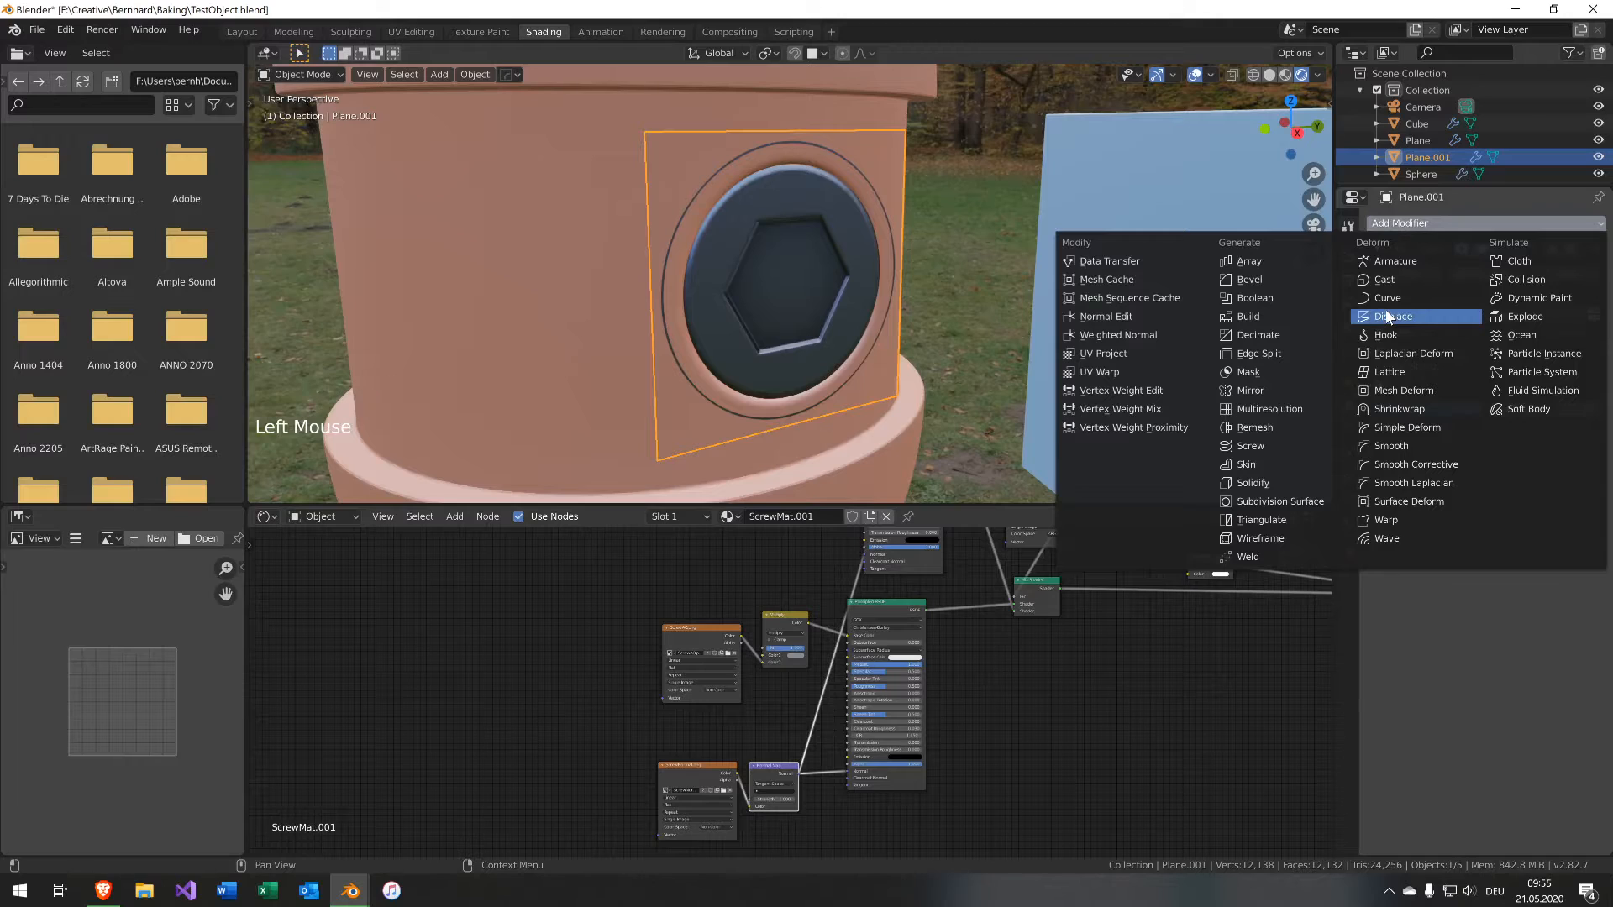
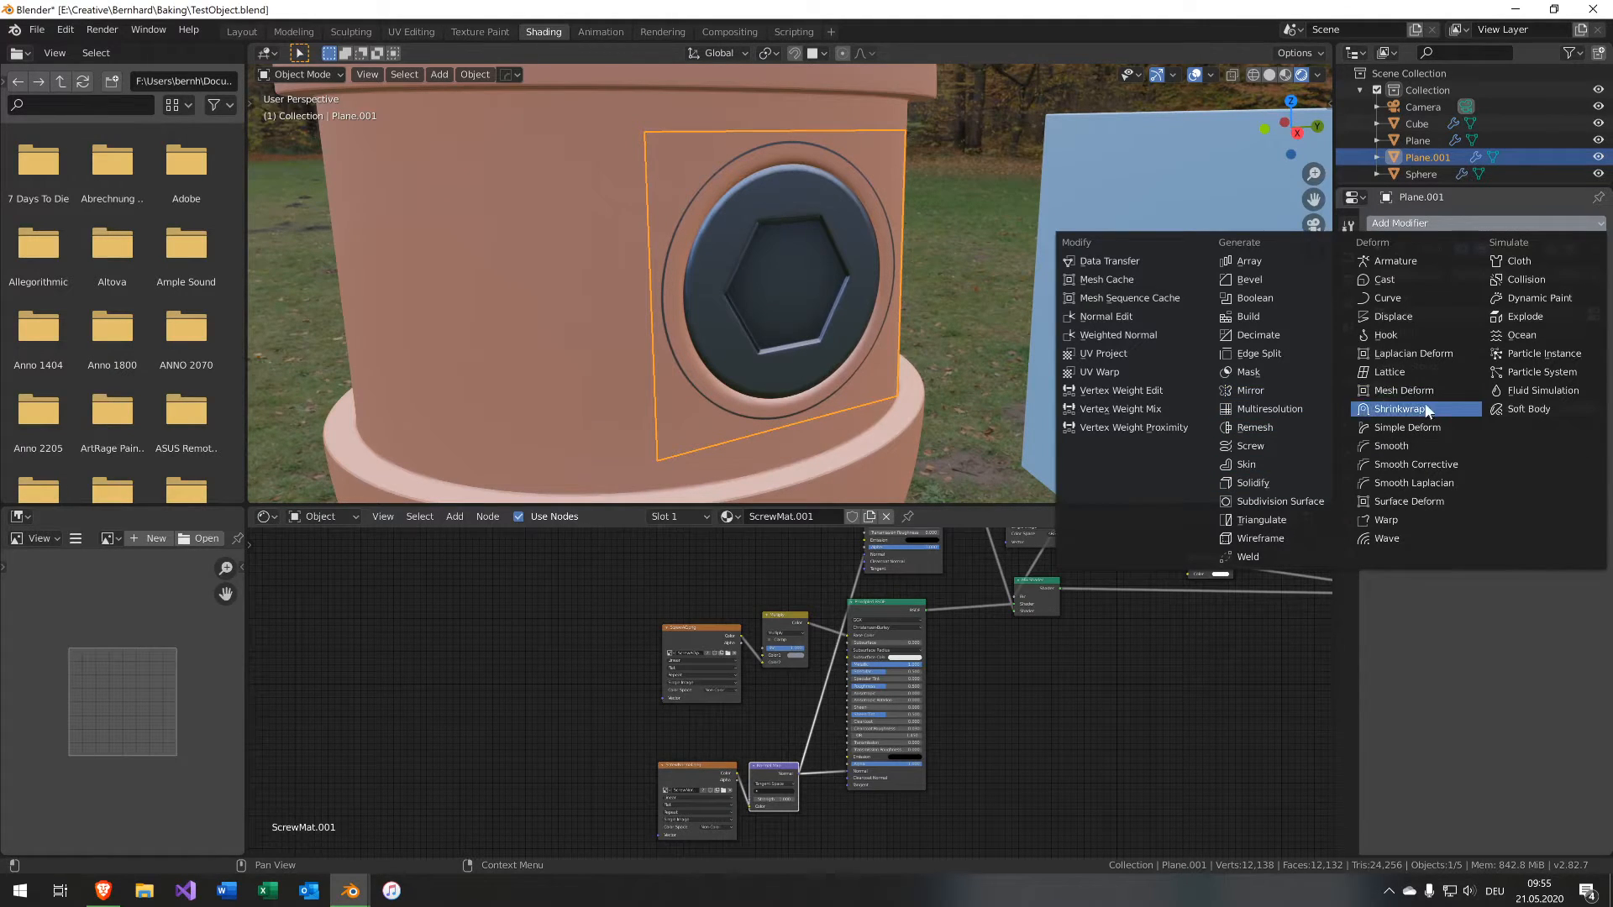
Add a Shrinkwrap modifier to the decal plane targeting the capsule object (Sphere).
{"action": "left_click", "coordinate": [1422, 404]}
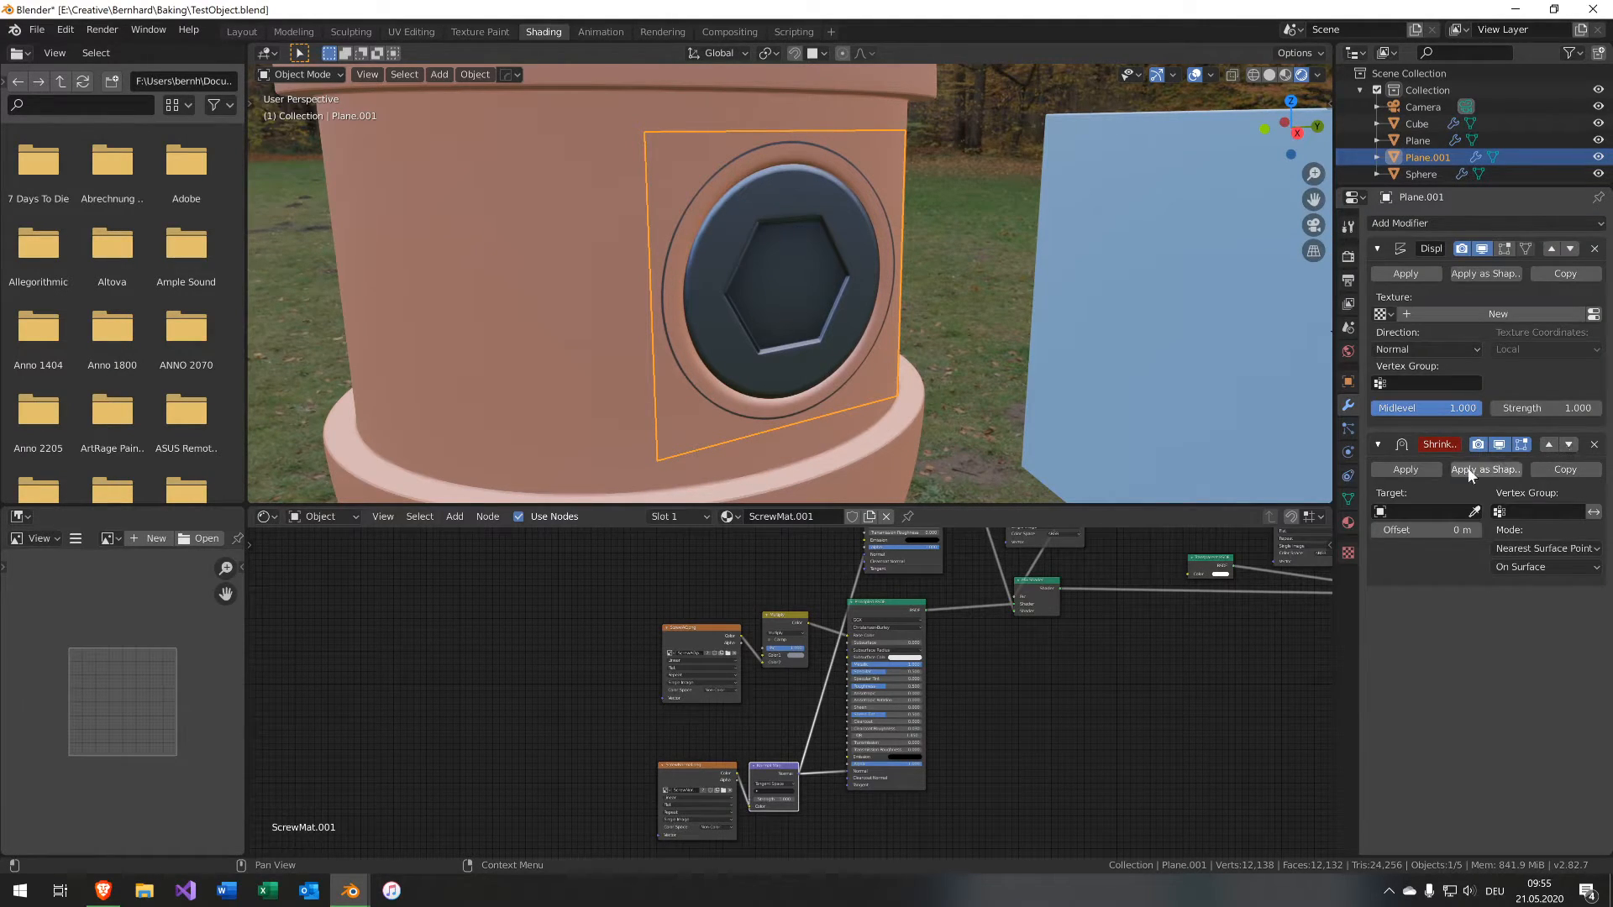
{"action": "left_click", "coordinate": [612, 317]}
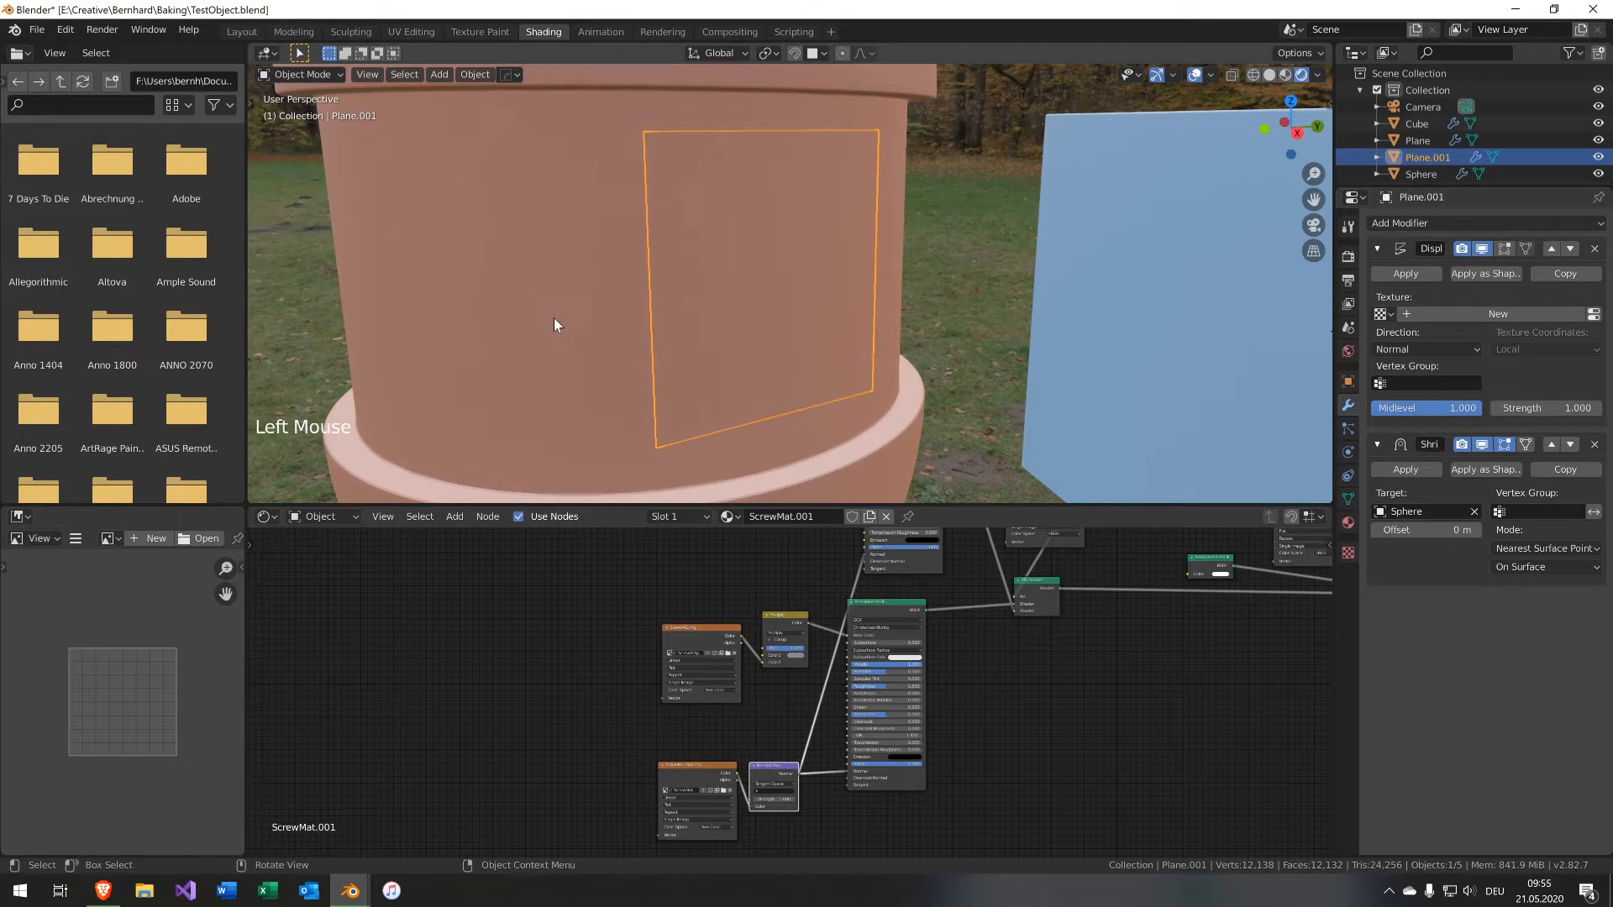
Add a Subdivision Surface modifier set to Simple with 3 viewport levels.
{"action": "middle_click_drag", "start_coordinate": [553, 317], "coordinate": [835, 355]}
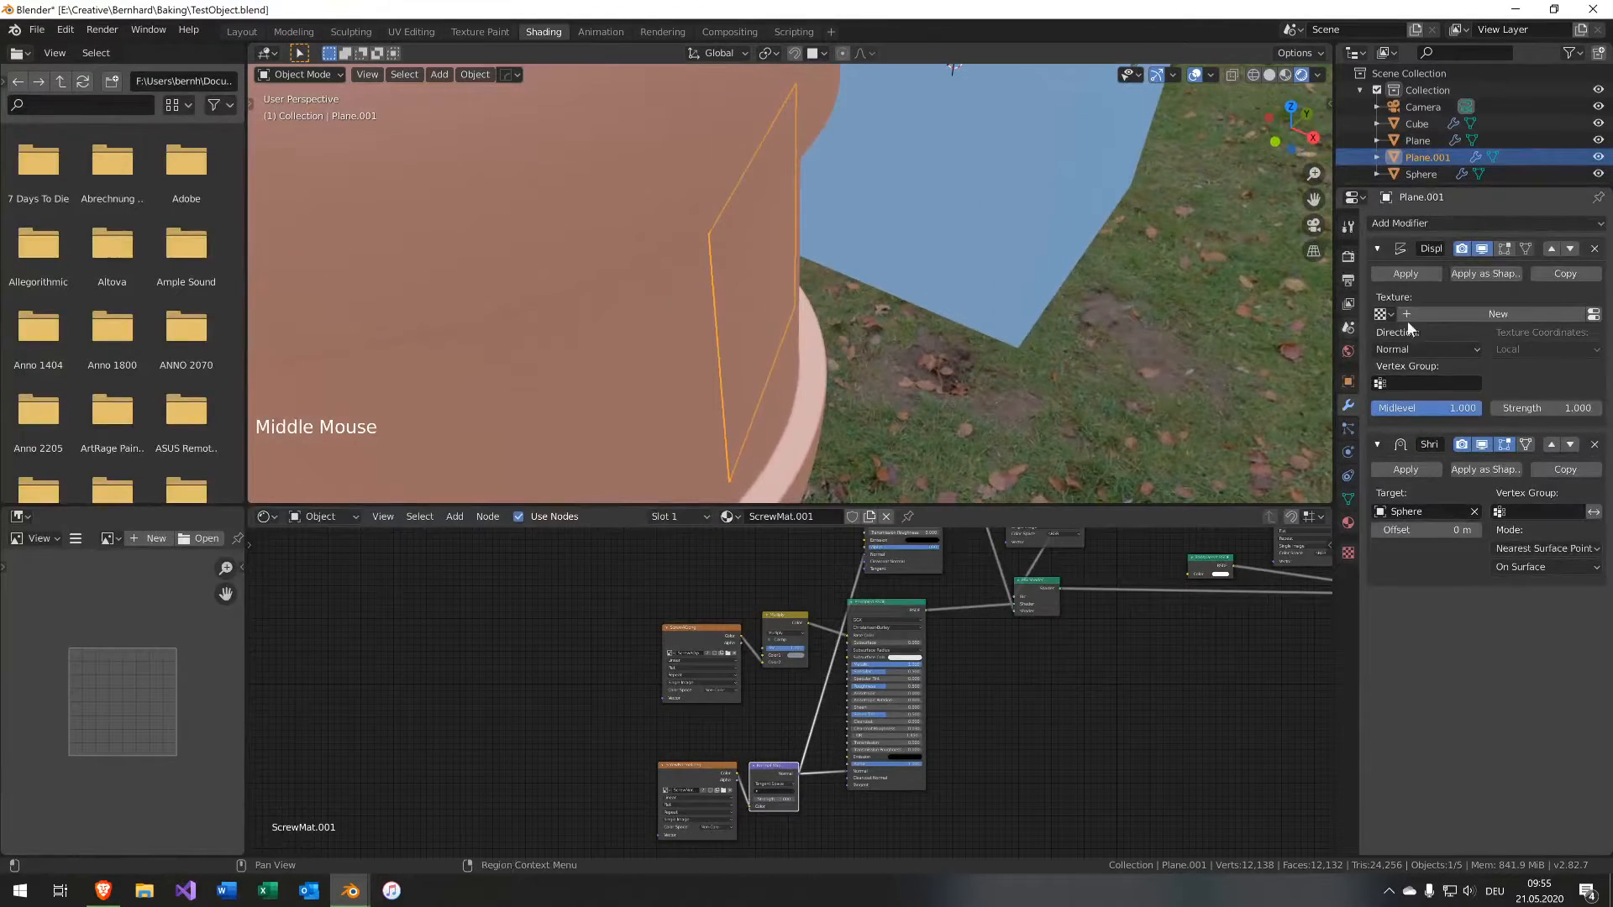
{"action": "left_click", "coordinate": [1481, 225]}
{"action": "left_click", "coordinate": [1239, 501]}
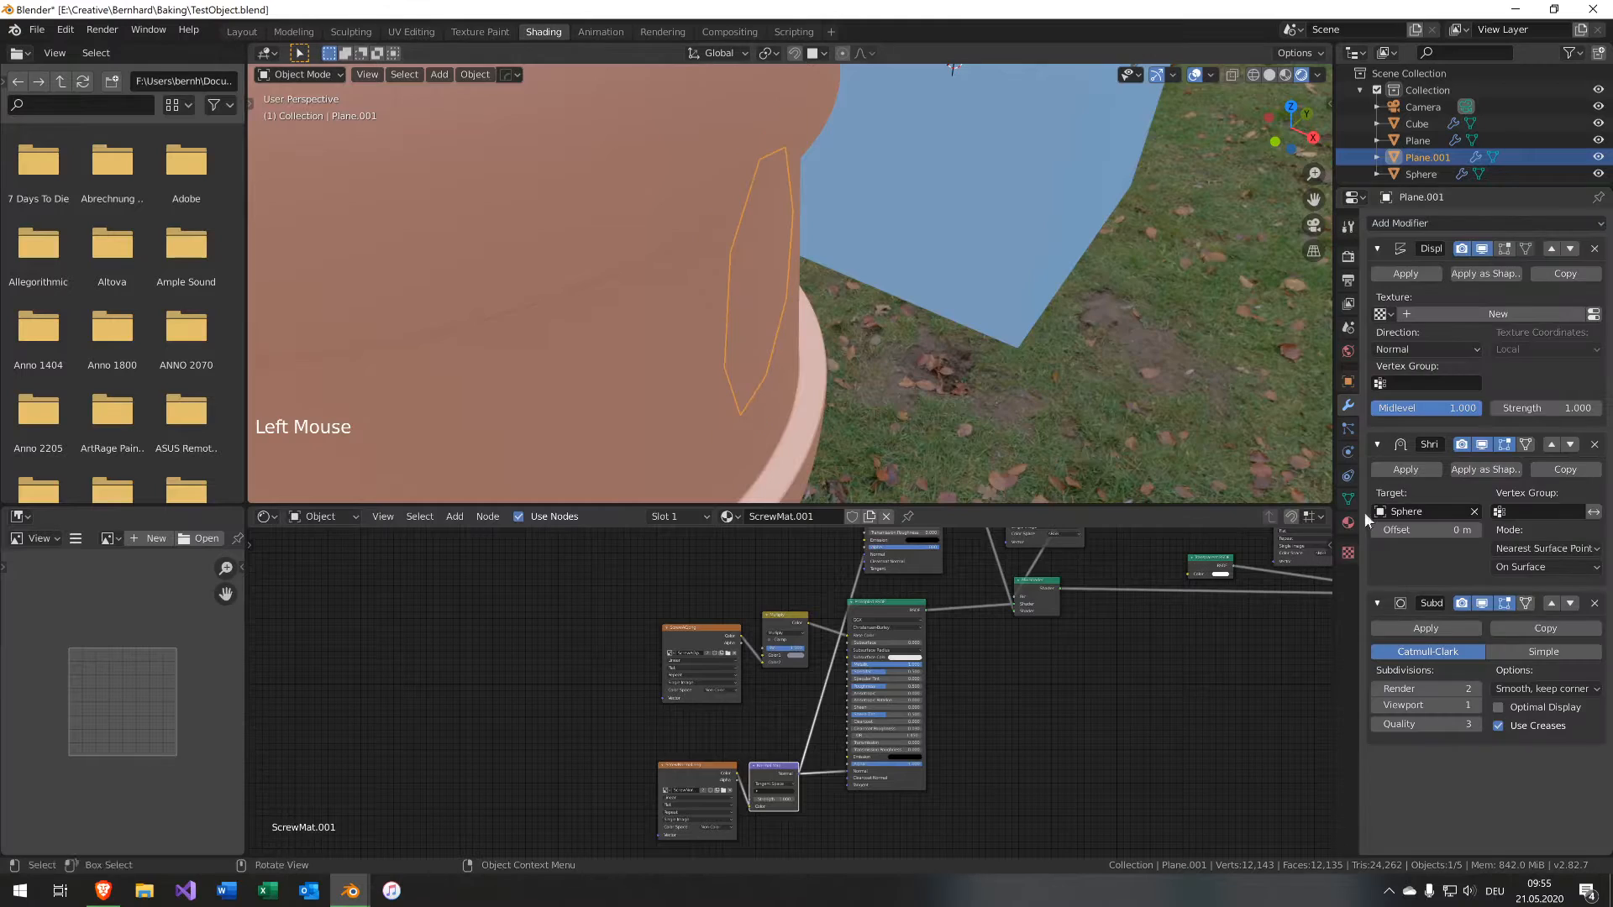
{"action": "left_click", "coordinate": [1551, 603]}
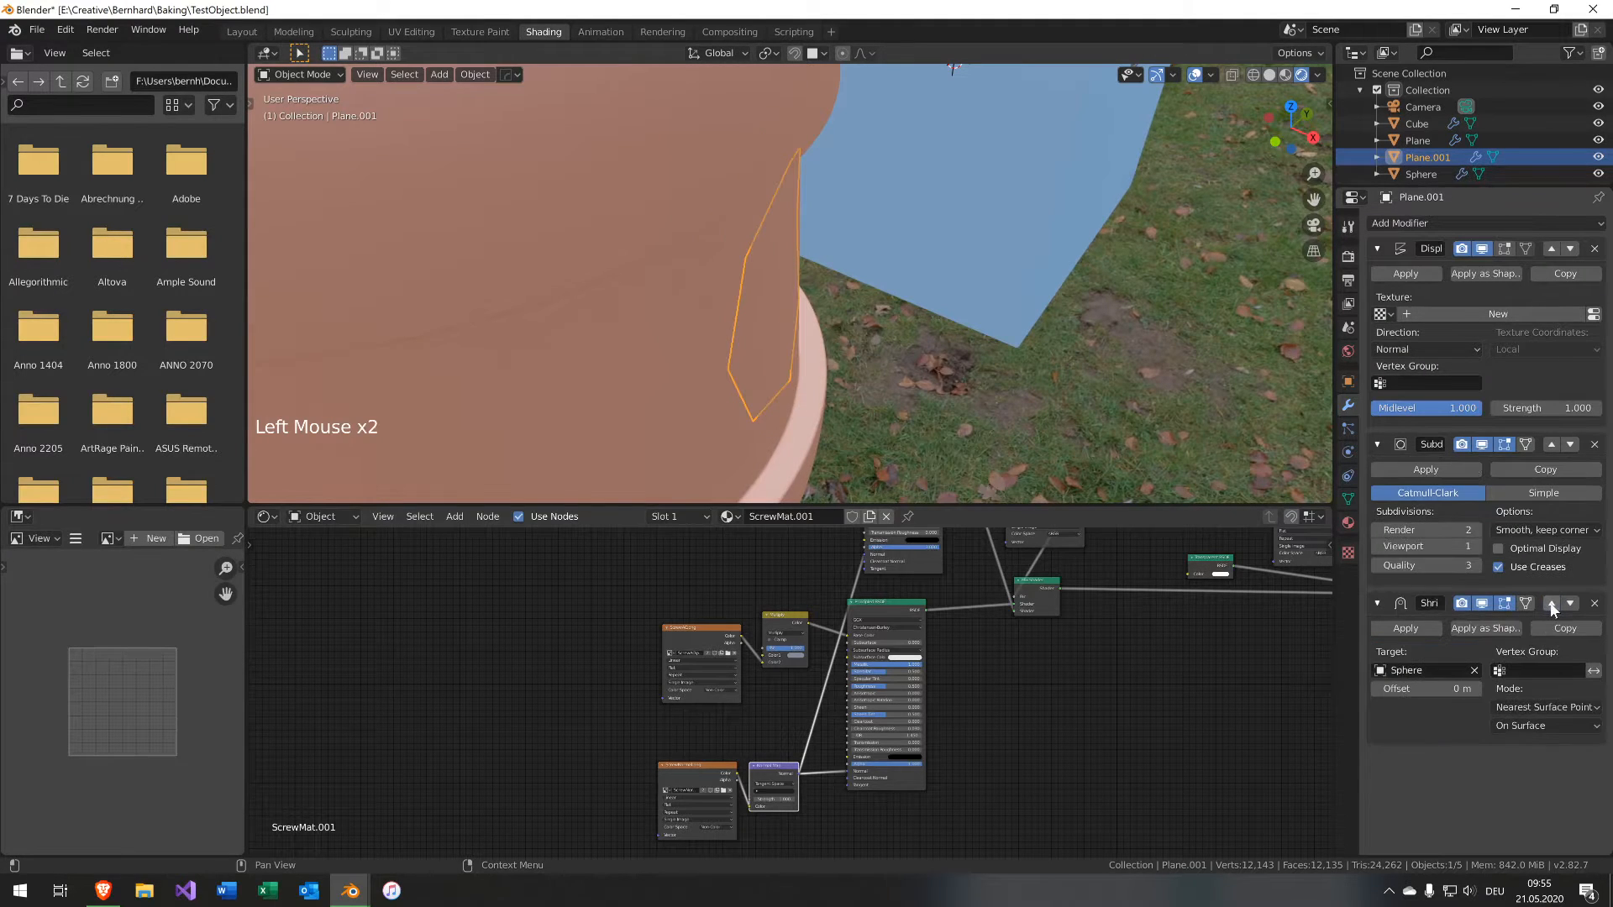
{"action": "left_click", "coordinate": [1507, 492]}
{"action": "left_click", "coordinate": [1476, 546]}
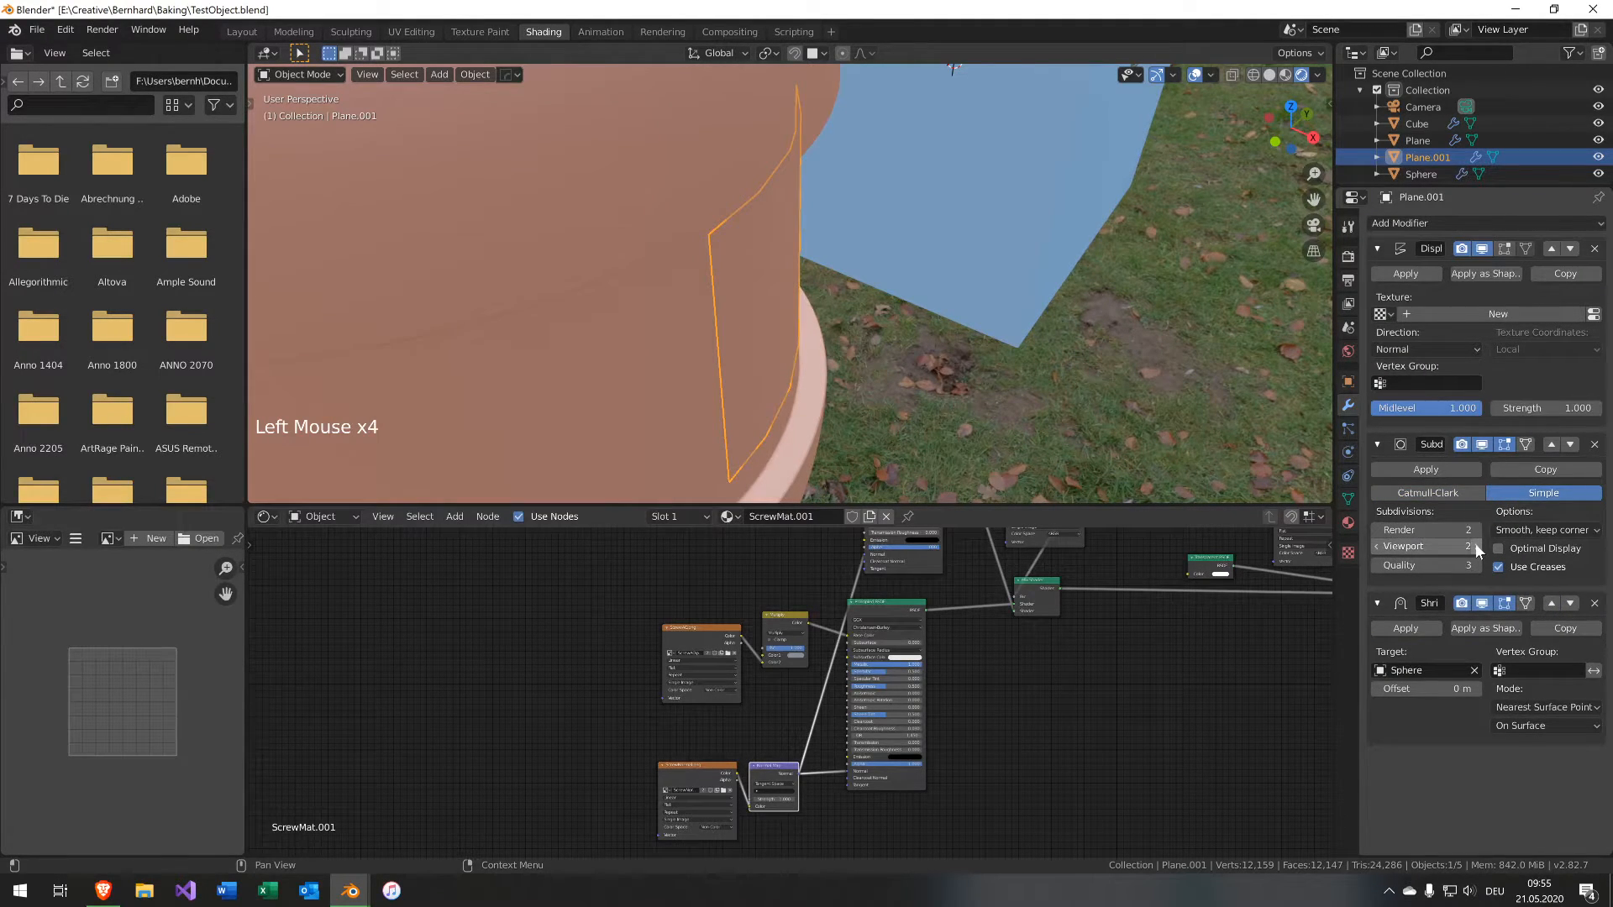
{"action": "left_click", "coordinate": [1475, 546]}
Reorder the modifiers so Subdivision comes first, Shrinkwrap second and Displace last.
{"action": "middle_click_drag", "start_coordinate": [1243, 453], "coordinate": [1193, 313]}
{"action": "left_click", "coordinate": [1569, 248]}
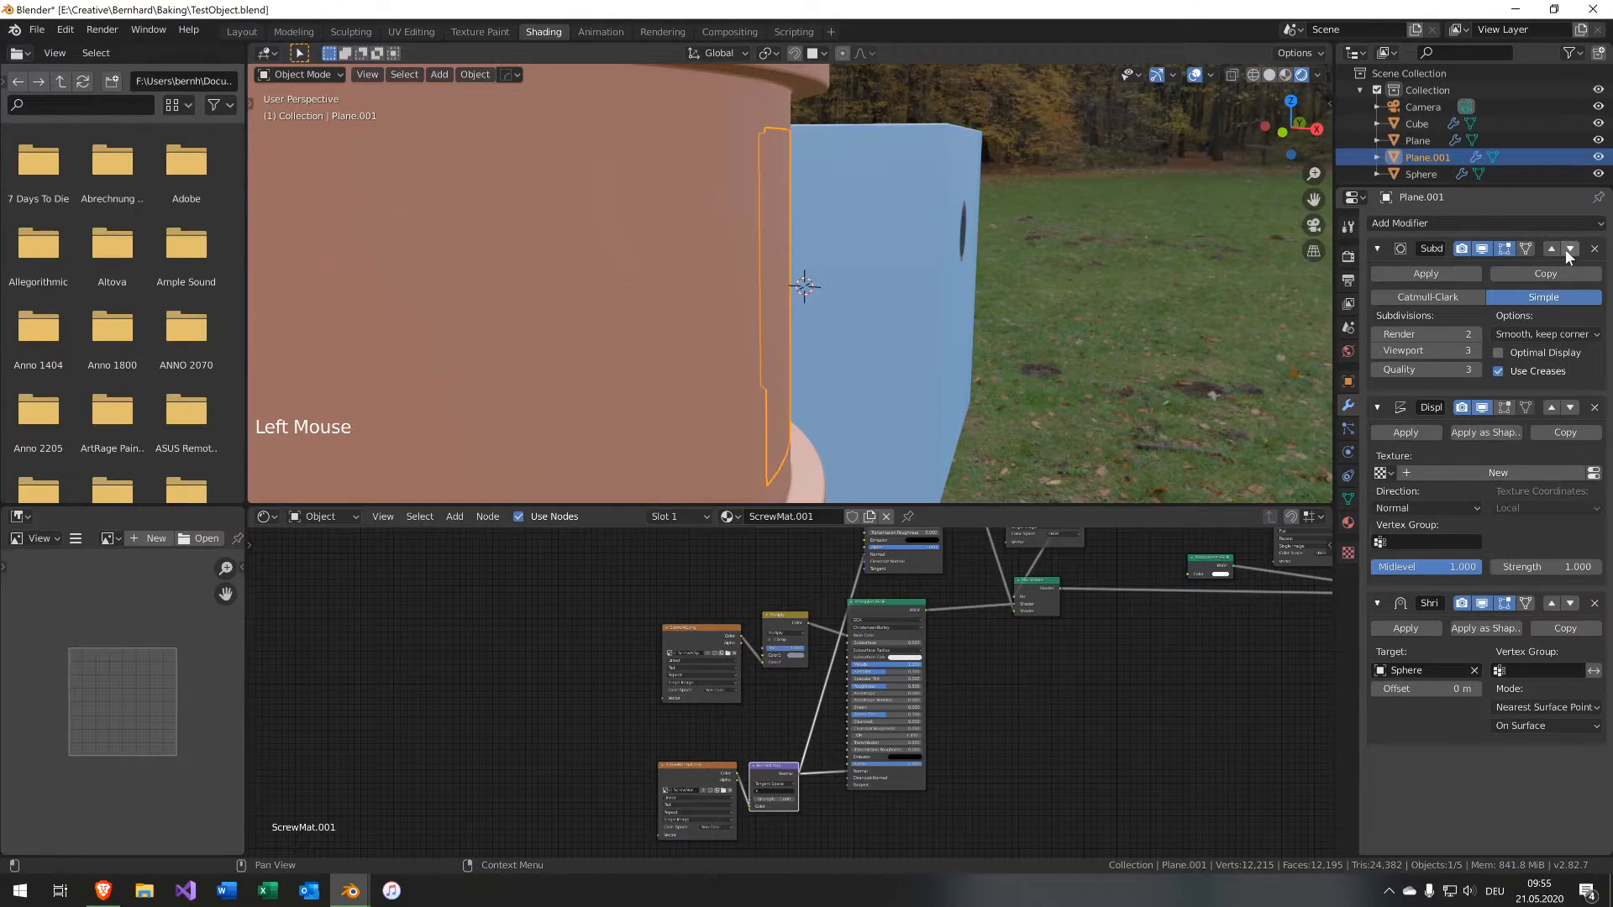
{"action": "left_click", "coordinate": [1569, 408]}
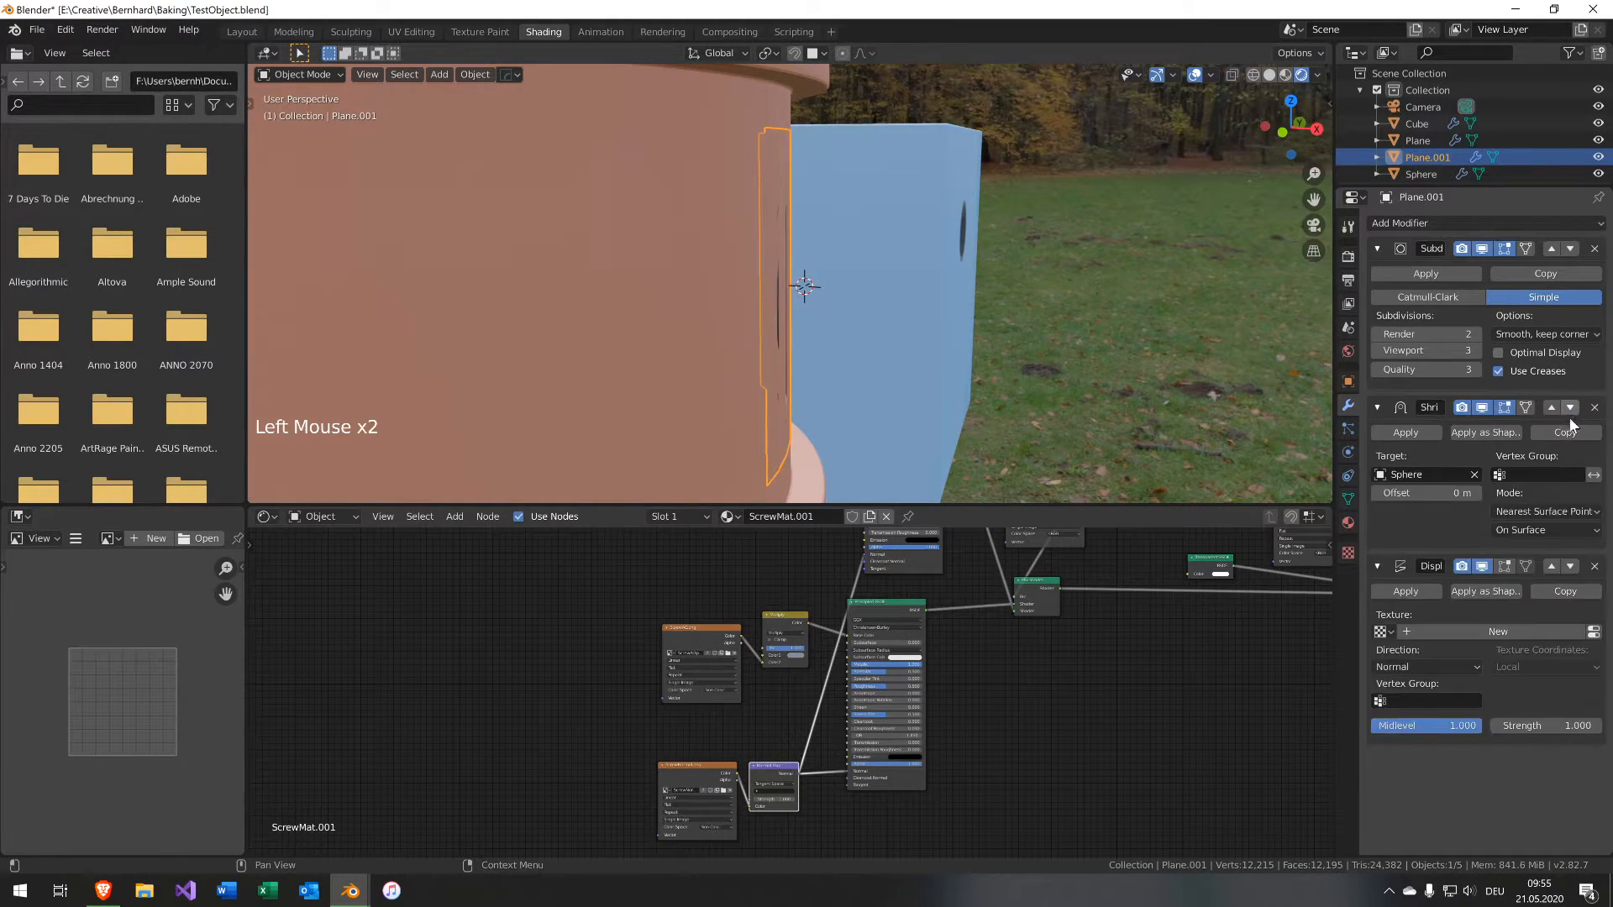
Set the Displace modifier's Midlevel to 0.99.
{"action": "middle_click_drag", "start_coordinate": [1050, 370], "coordinate": [1105, 476]}
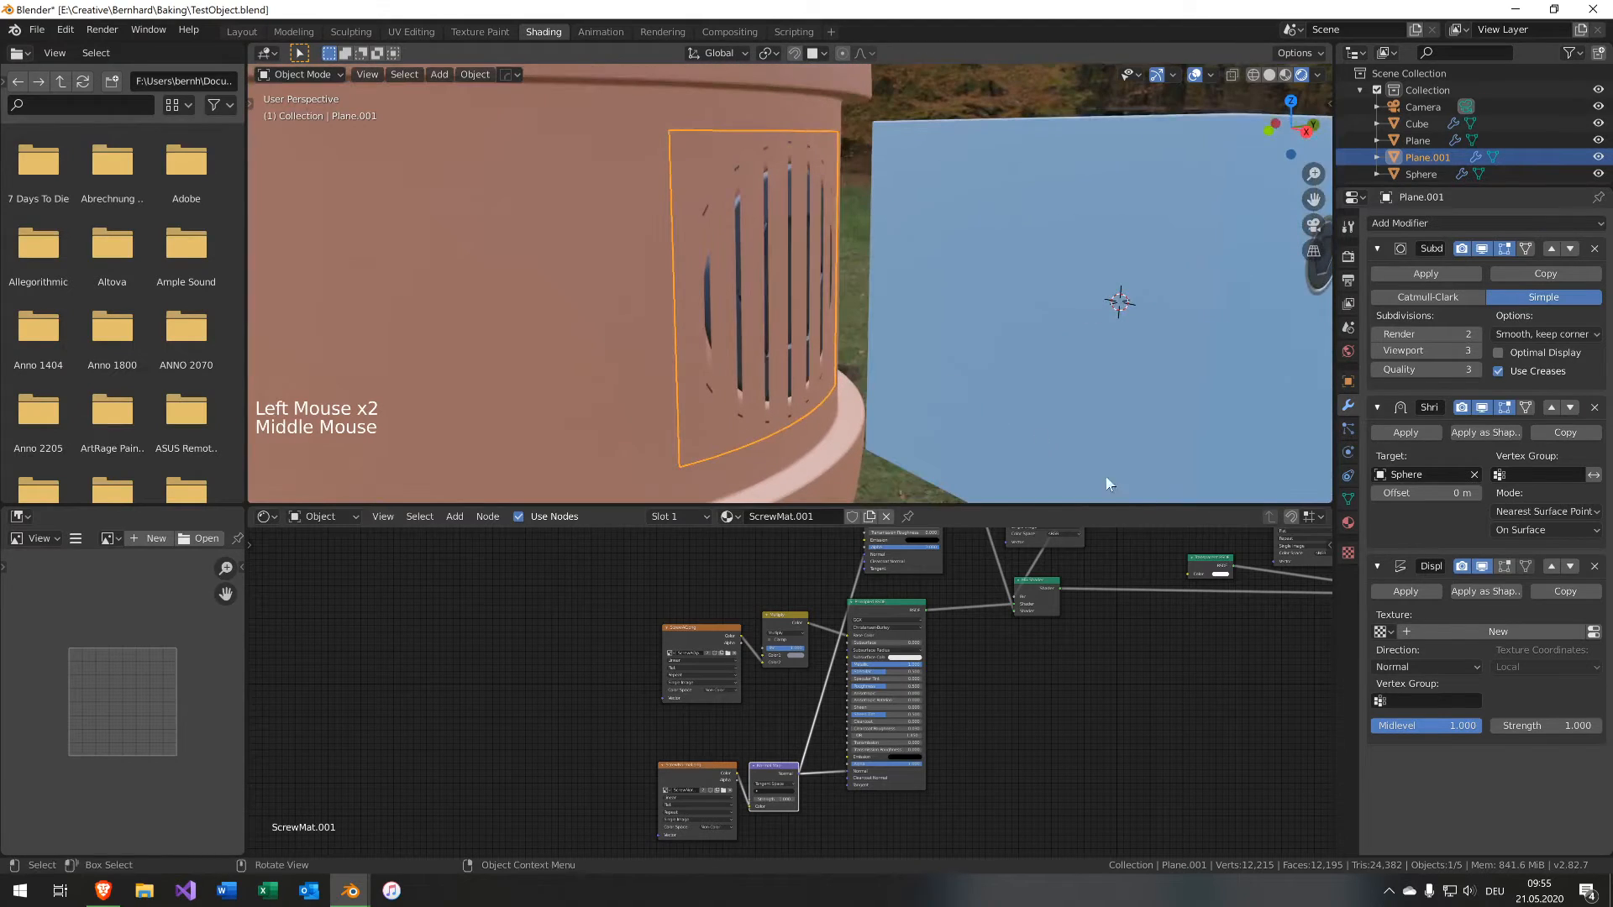
{"action": "left_click", "coordinate": [1437, 731]}
{"action": "type", "text": "0.99"}
{"action": "key", "text": "Return"}
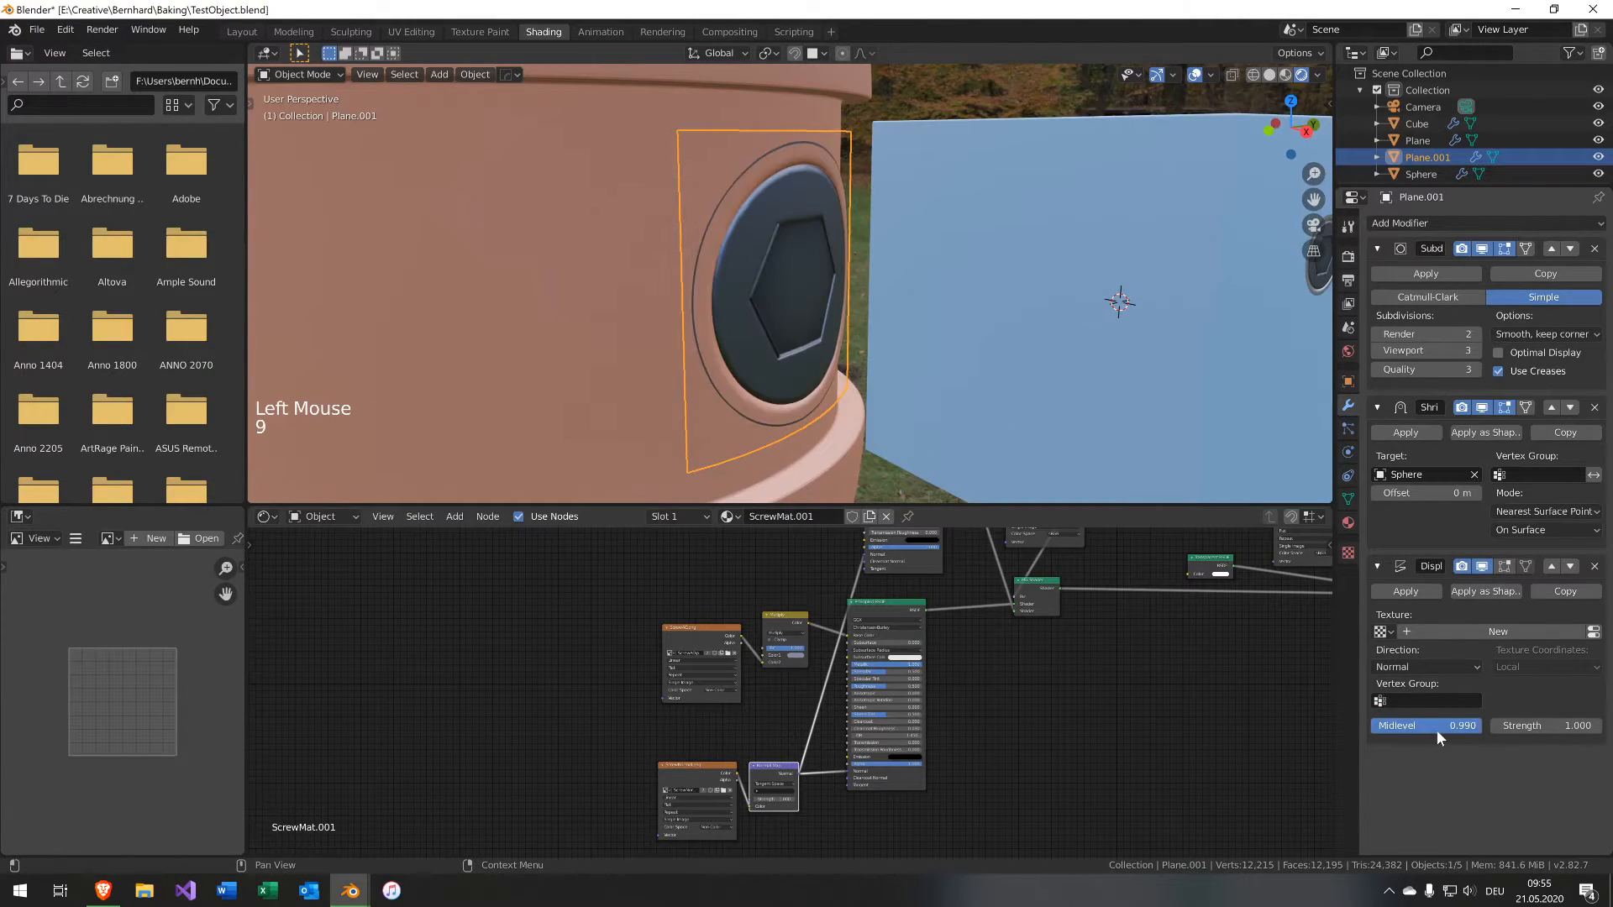
Set the Displace modifier's Midlevel to 0.999.
{"action": "middle_click_drag", "start_coordinate": [929, 415], "coordinate": [617, 416]}
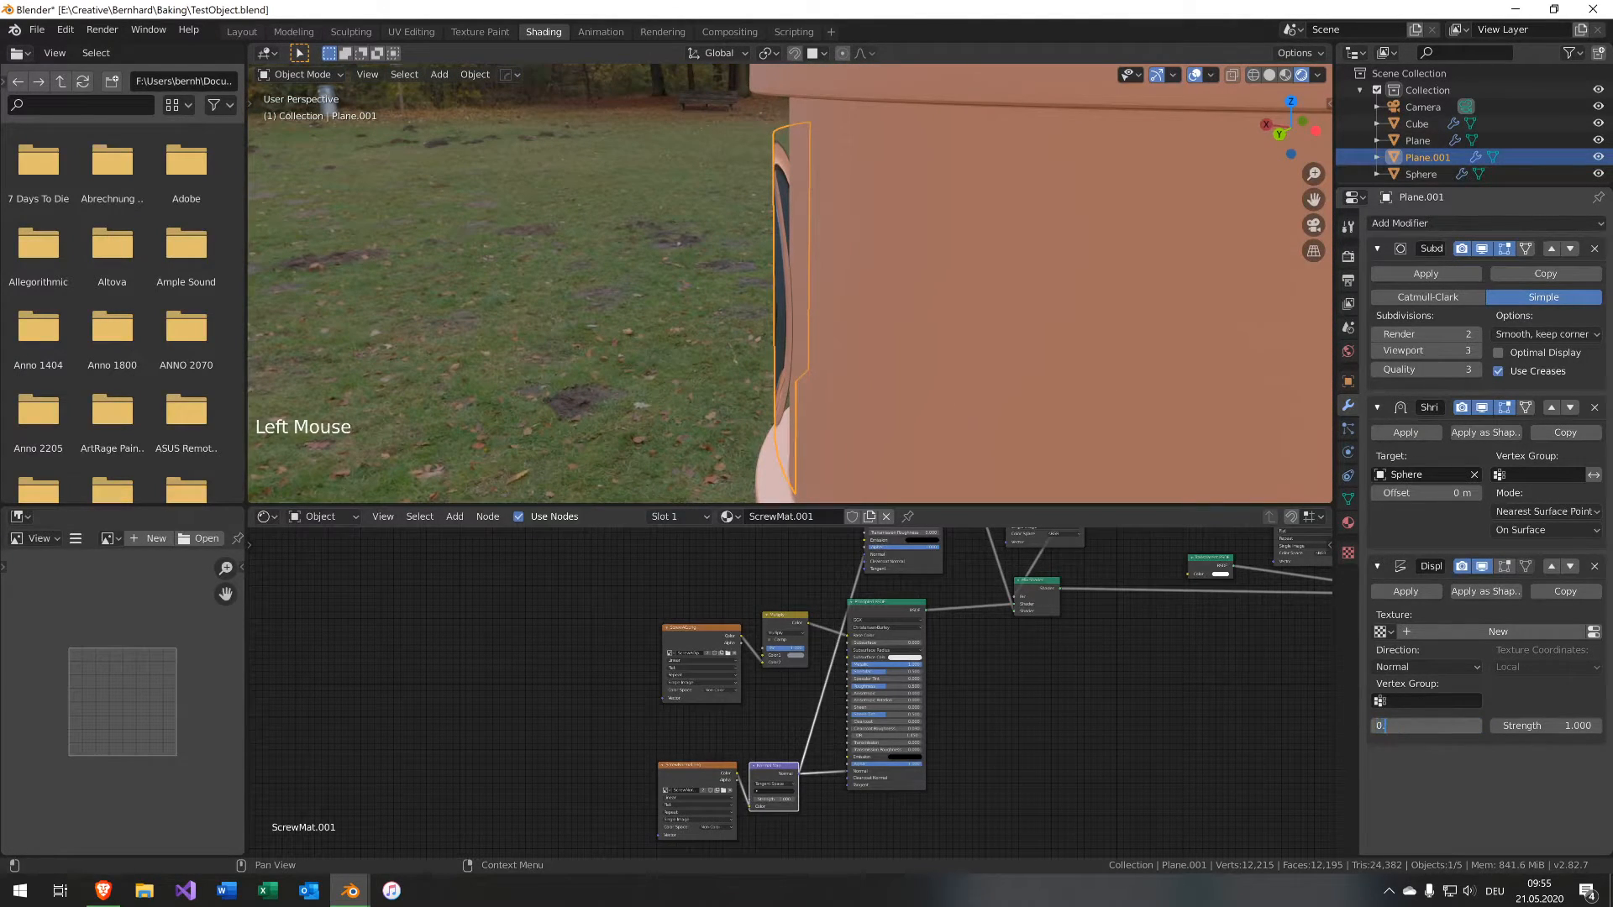
{"action": "type", "text": "999"}
{"action": "key", "text": "Return"}
Switch the scene's render engine to Cycles.
{"action": "middle_click_drag", "start_coordinate": [1008, 420], "coordinate": [939, 340]}
{"action": "left_click", "coordinate": [1106, 310]}
{"action": "left_click", "coordinate": [893, 368]}
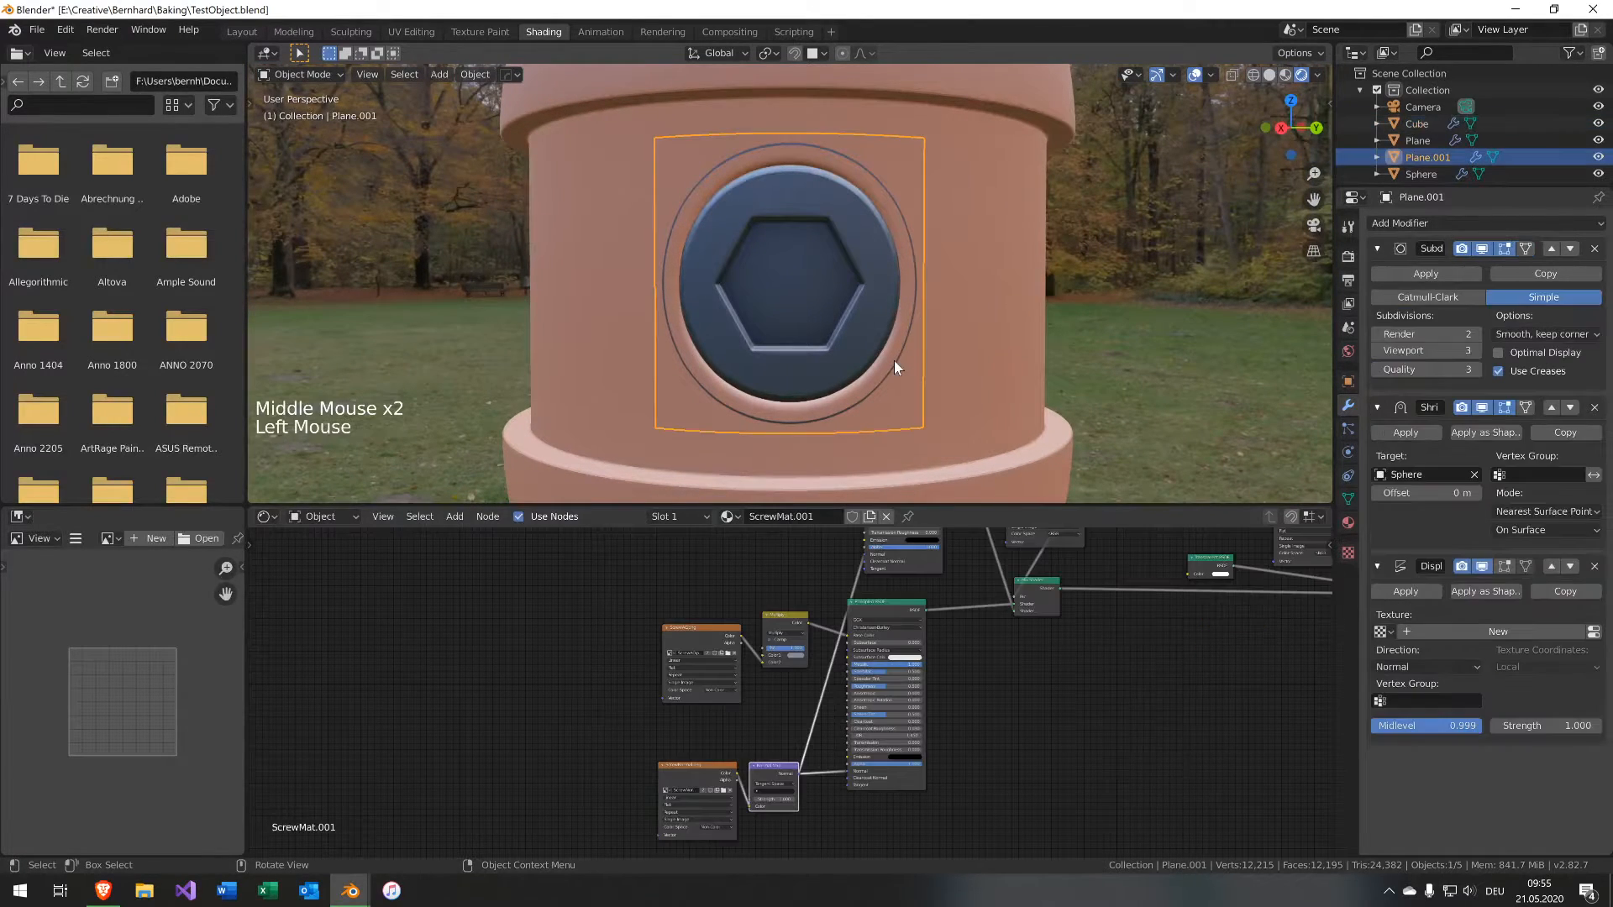
{"action": "scroll", "coordinate": [1092, 411], "scroll_direction": "up", "scroll_amount": 1}
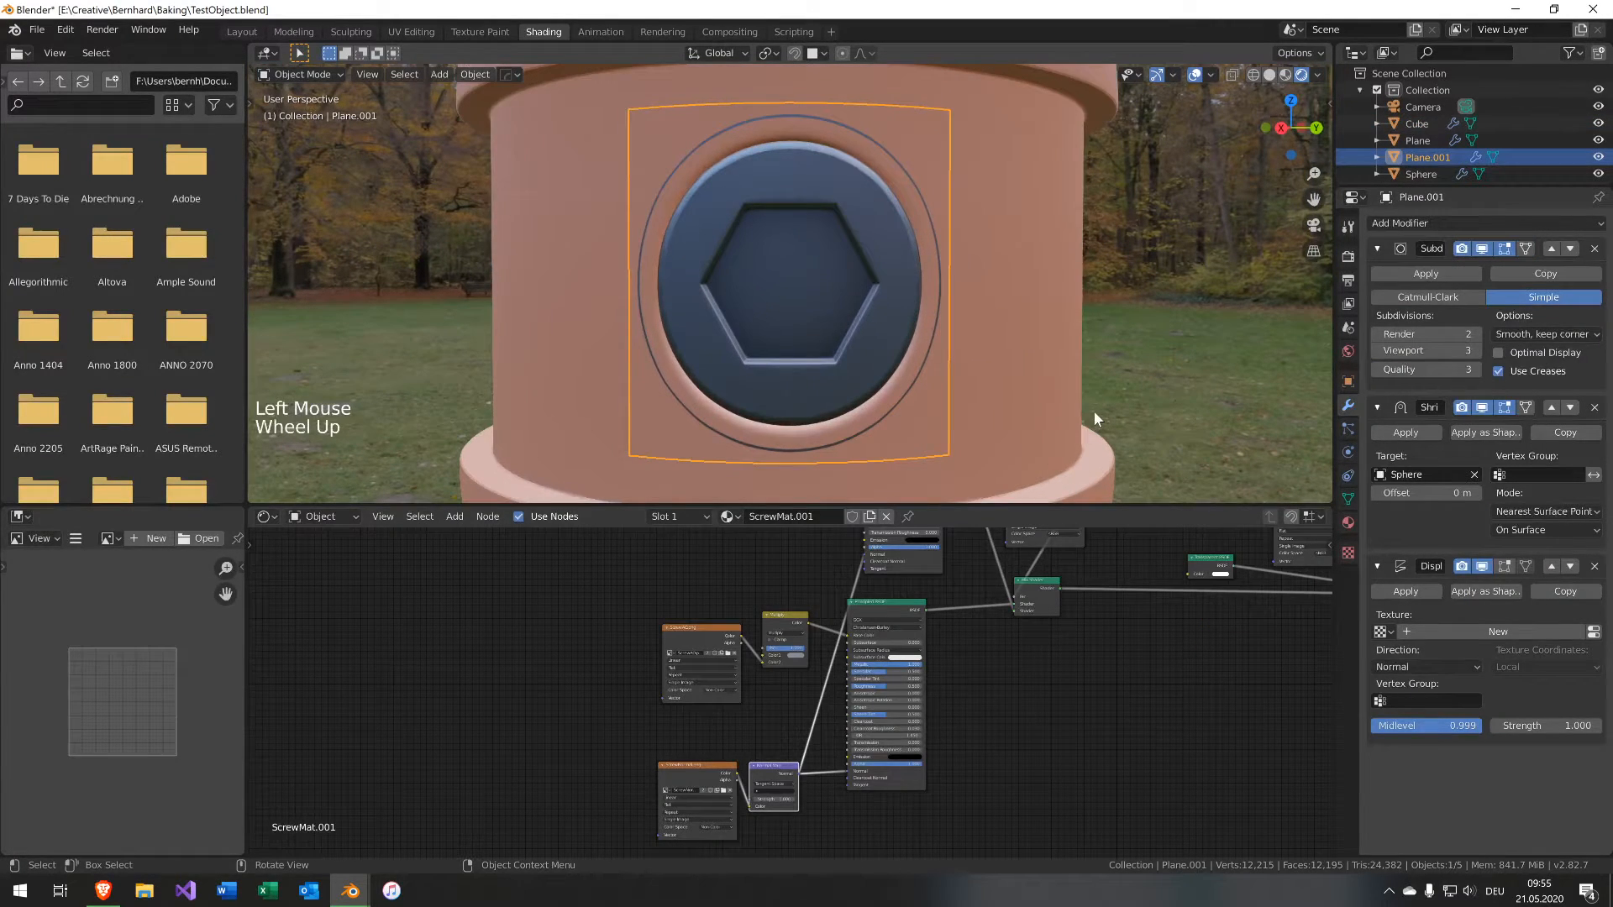
{"action": "middle_click_drag", "start_coordinate": [1092, 412], "coordinate": [887, 319]}
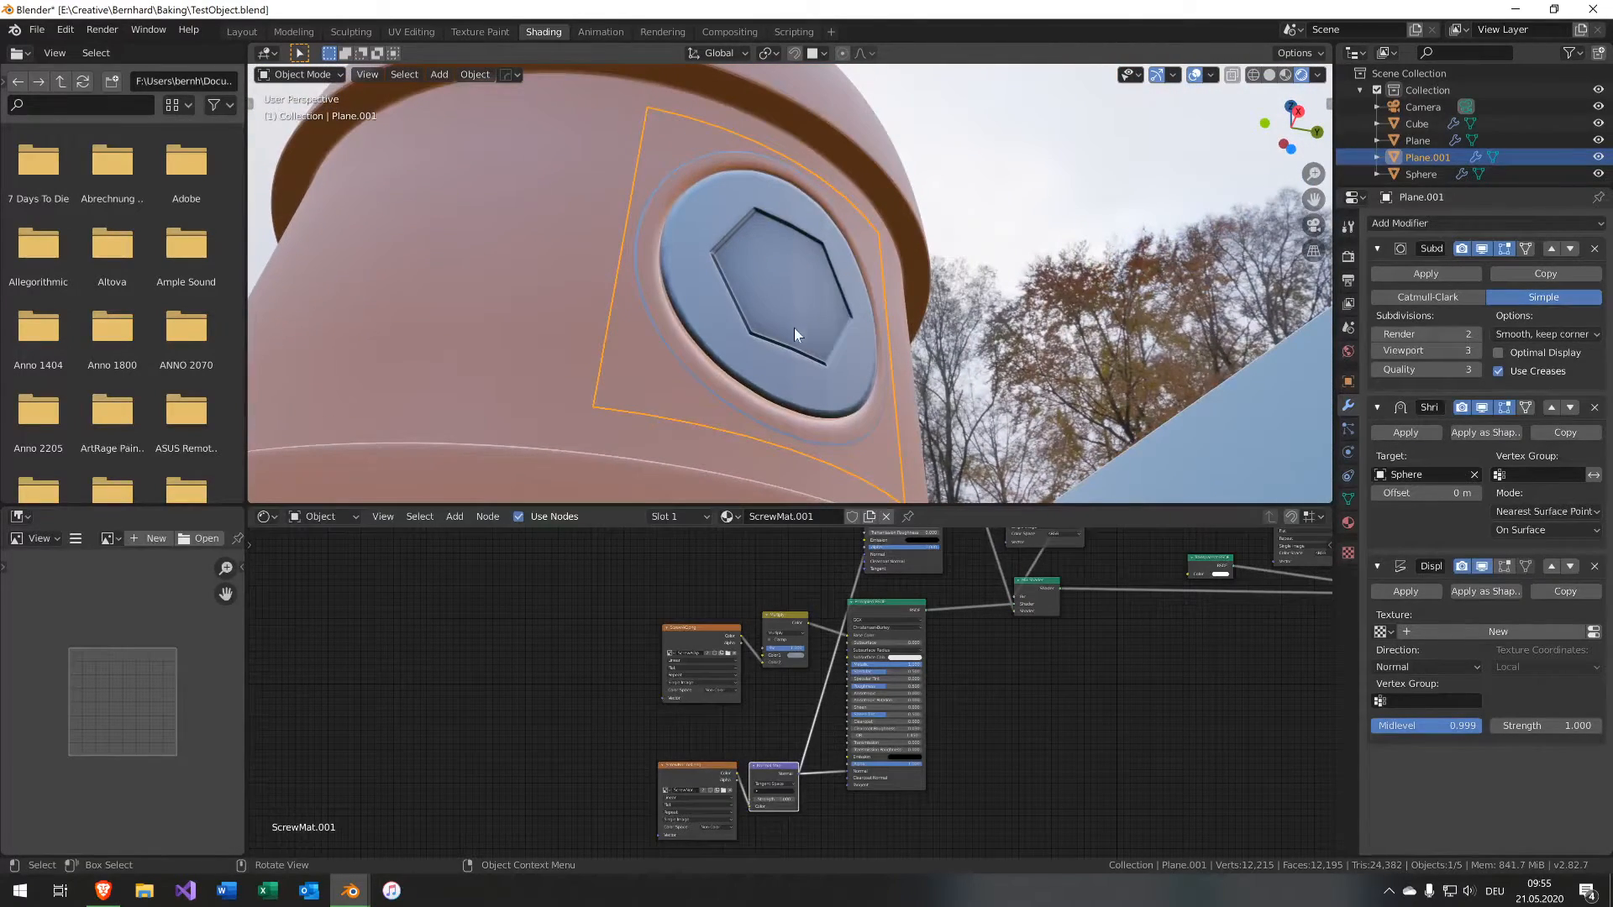
{"action": "left_click", "coordinate": [1348, 256]}
{"action": "left_click", "coordinate": [1554, 223]}
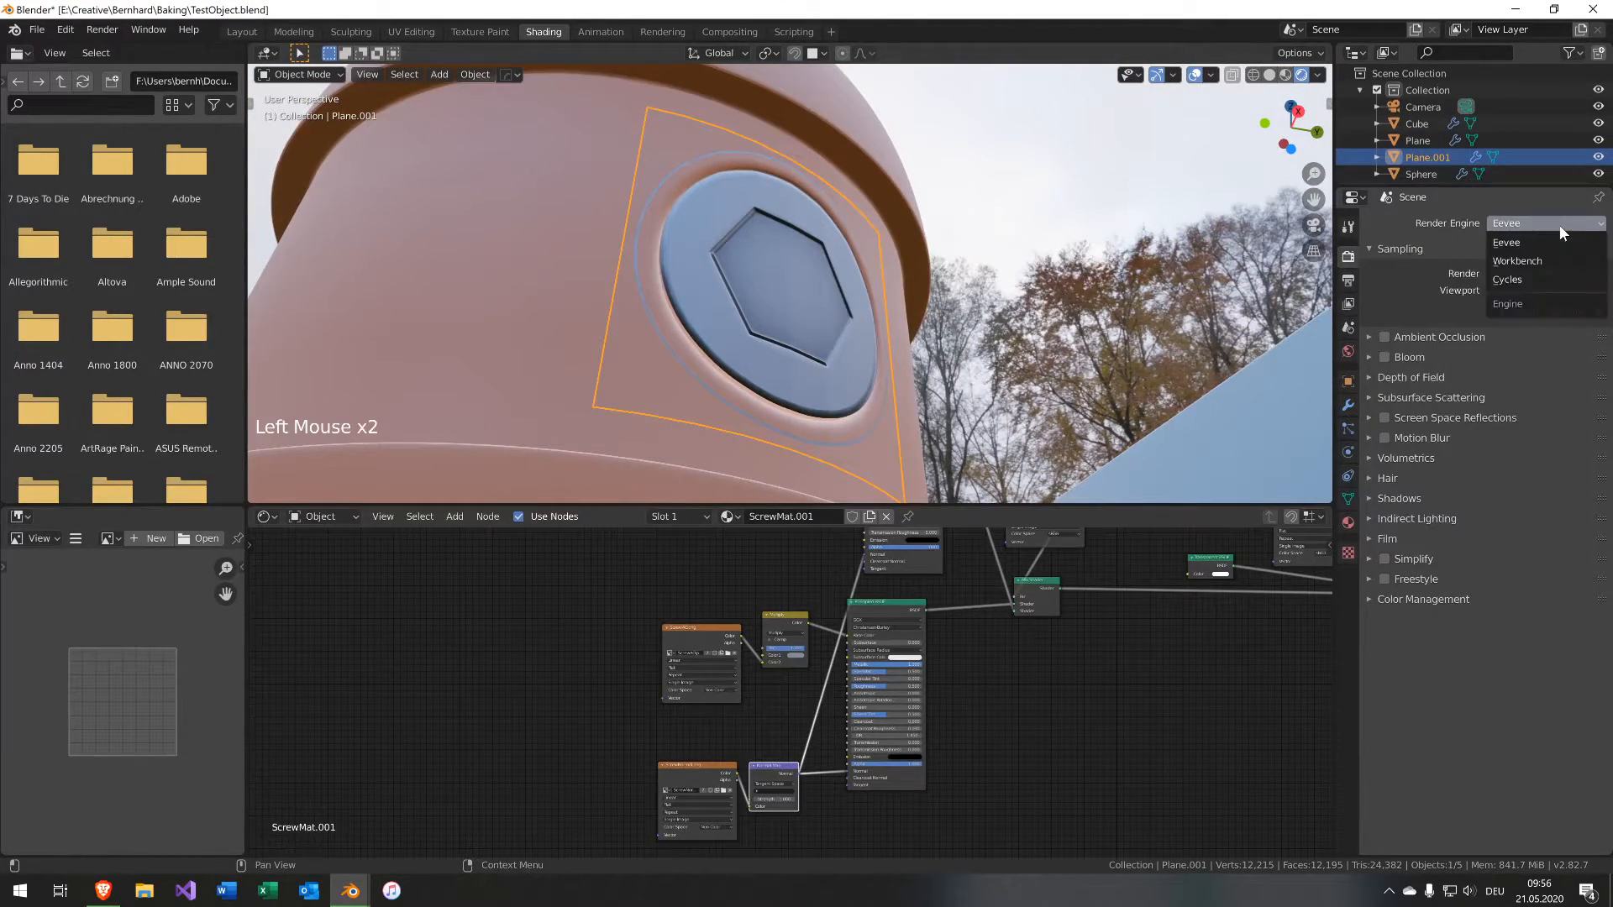
{"action": "left_click", "coordinate": [1540, 280]}
{"action": "left_click", "coordinate": [1535, 264]}
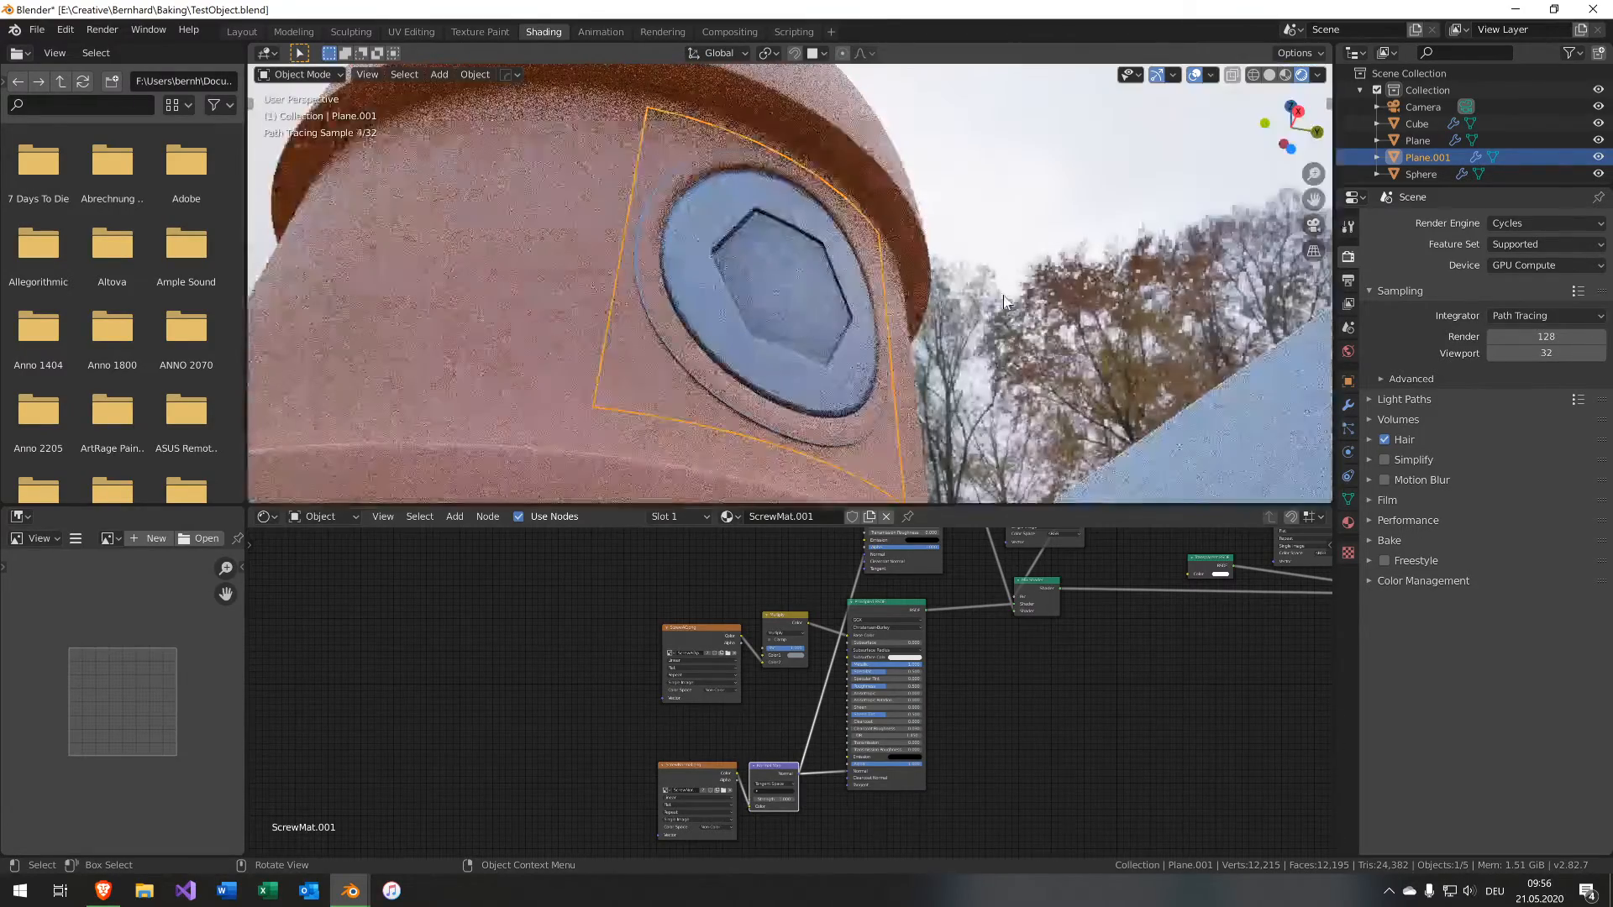
Add a Data Transfer modifier to the decal plane with the capsule (Sphere) as source object.
{"action": "middle_click_drag", "start_coordinate": [974, 272], "coordinate": [1033, 273]}
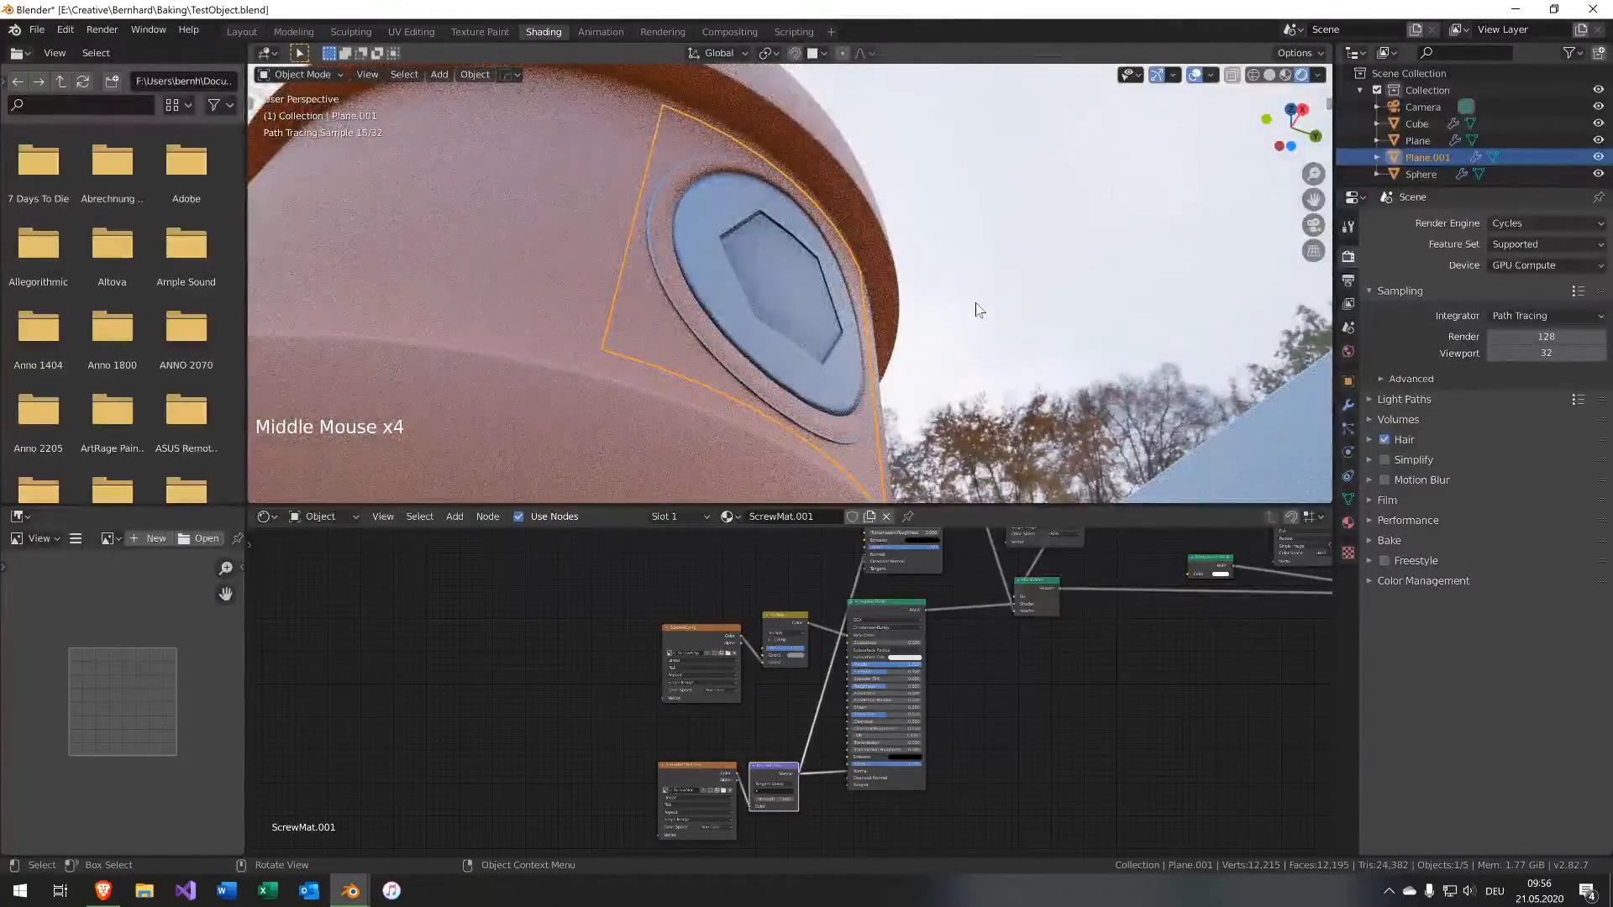
{"action": "scroll", "coordinate": [932, 349], "scroll_direction": "up", "scroll_amount": 1}
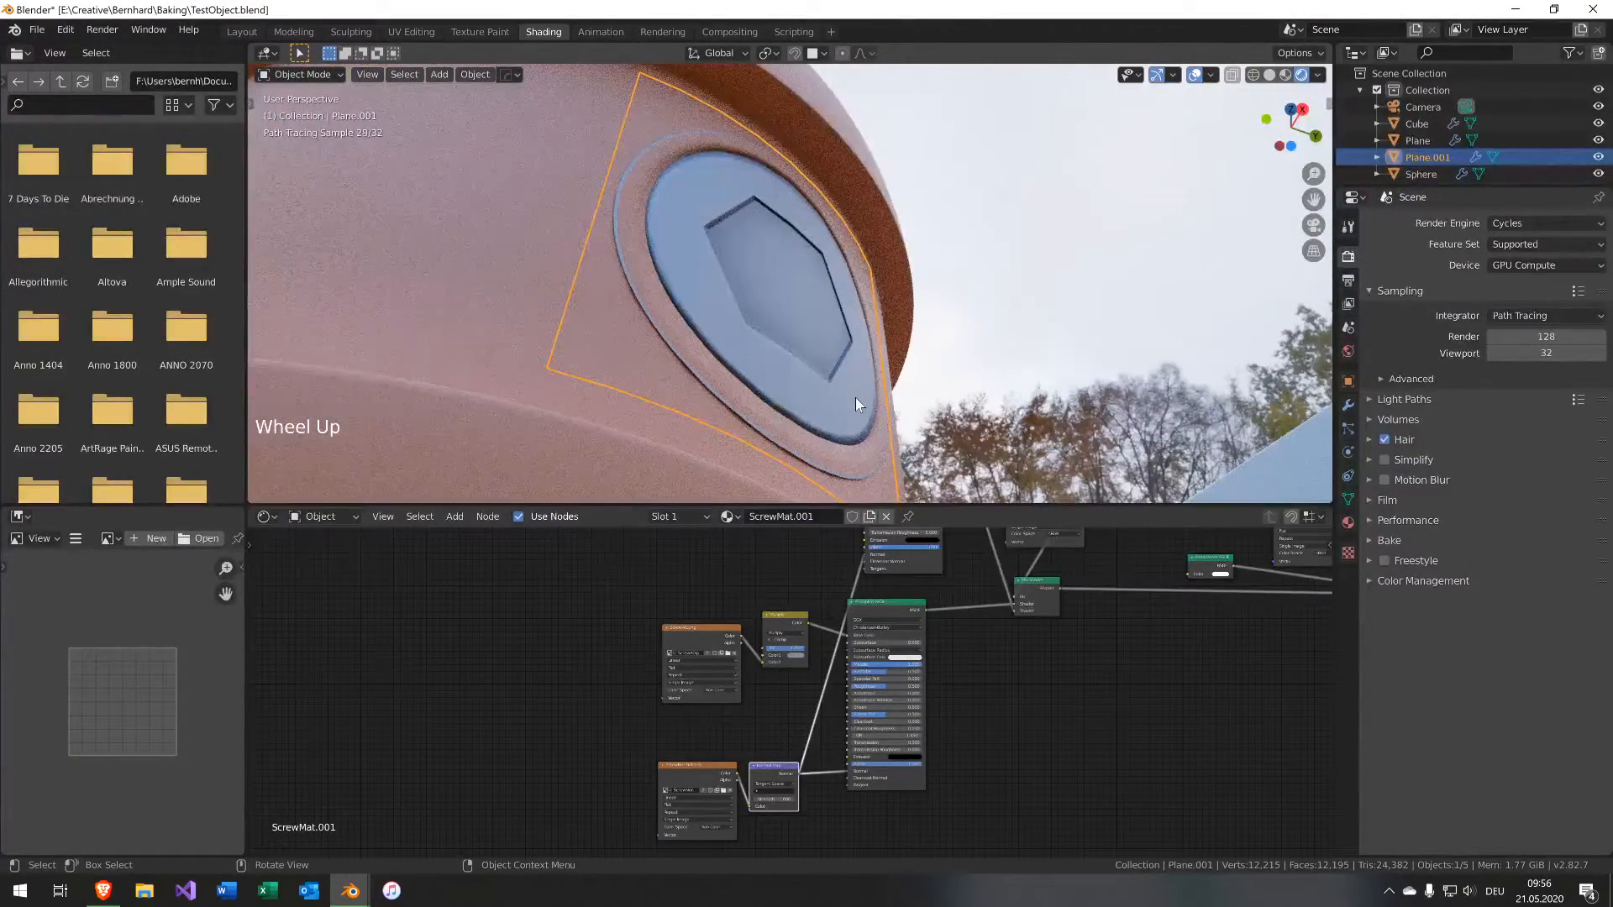
{"action": "left_click", "coordinate": [855, 396]}
{"action": "left_click", "coordinate": [1347, 405]}
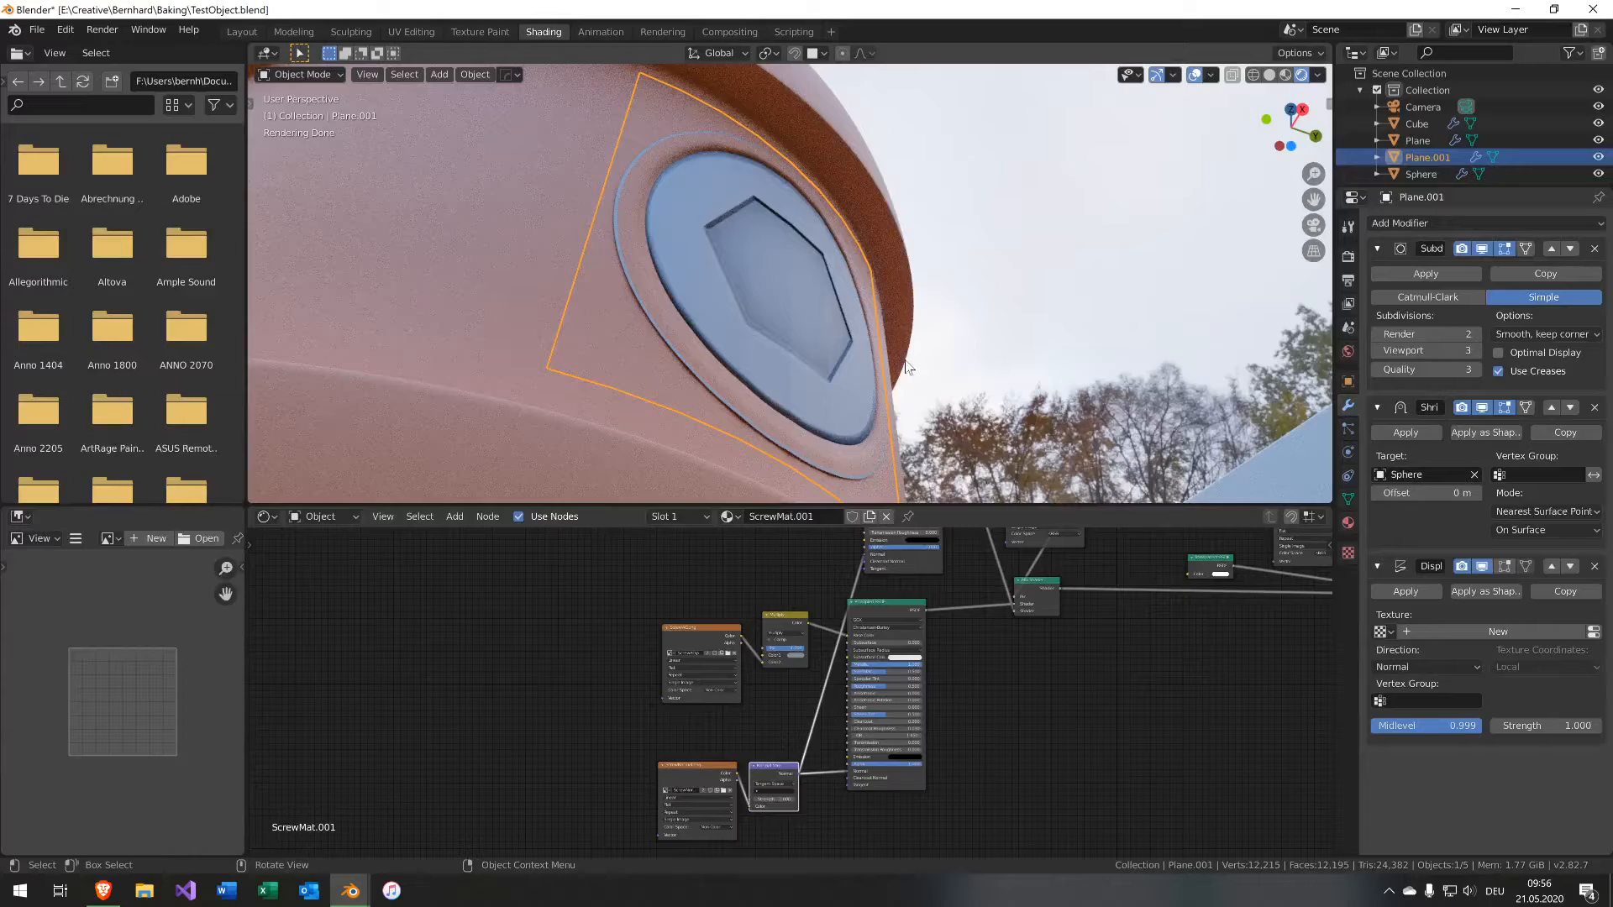
{"action": "left_click", "coordinate": [1431, 221]}
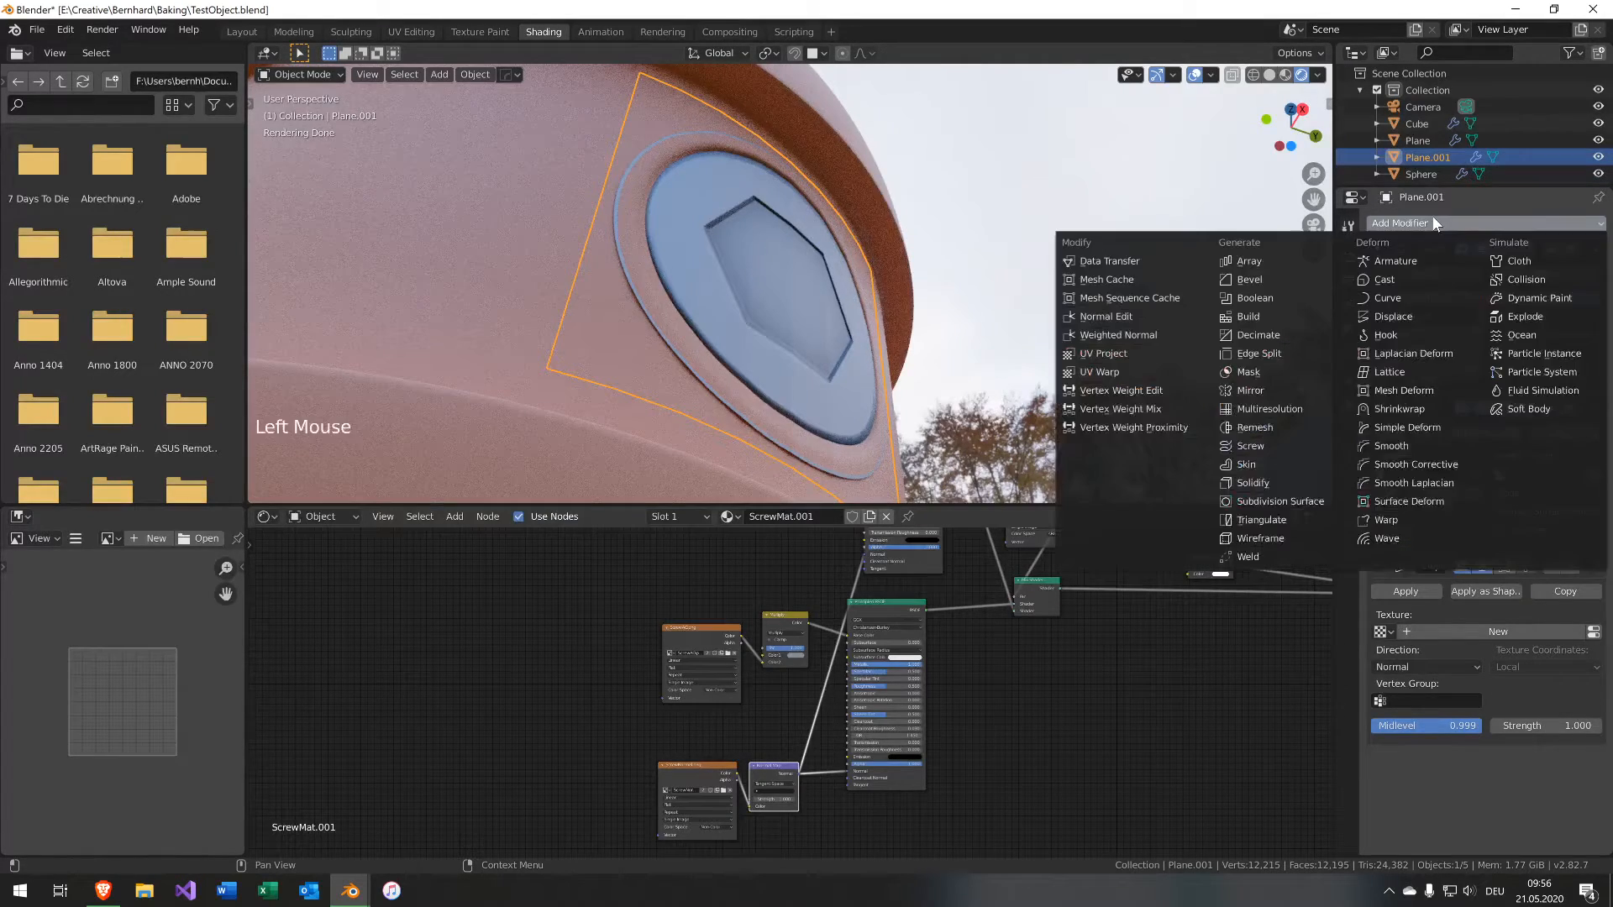
{"action": "left_click", "coordinate": [1171, 259]}
{"action": "scroll", "coordinate": [1511, 714], "scroll_direction": "down", "scroll_amount": 12}
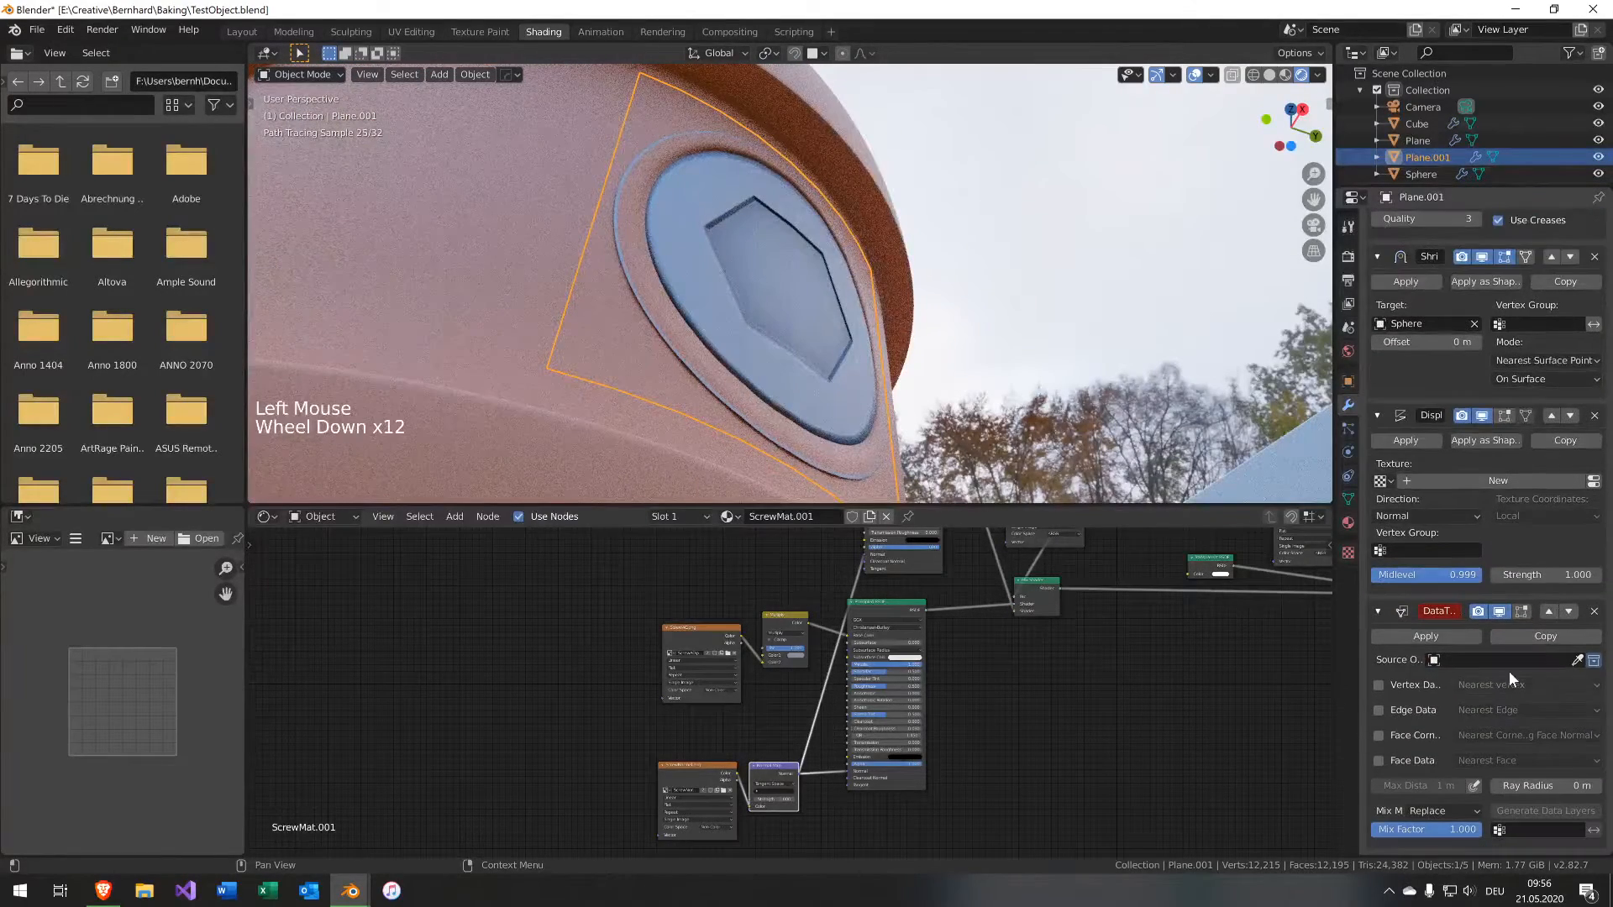
{"action": "left_click", "coordinate": [1575, 660]}
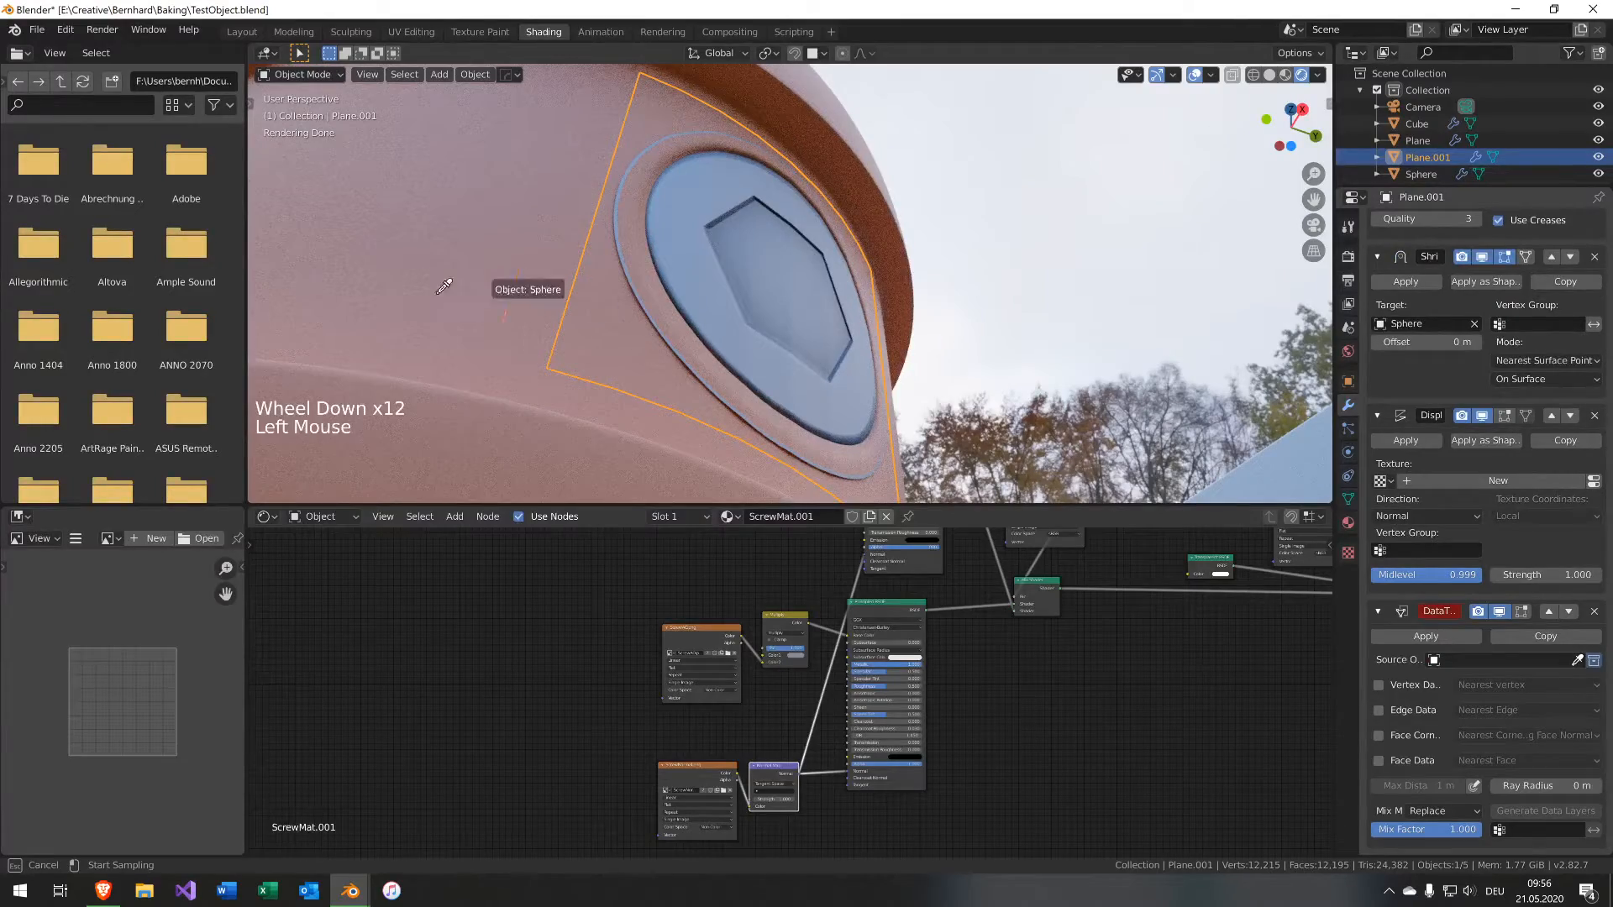
{"action": "left_click", "coordinate": [415, 275]}
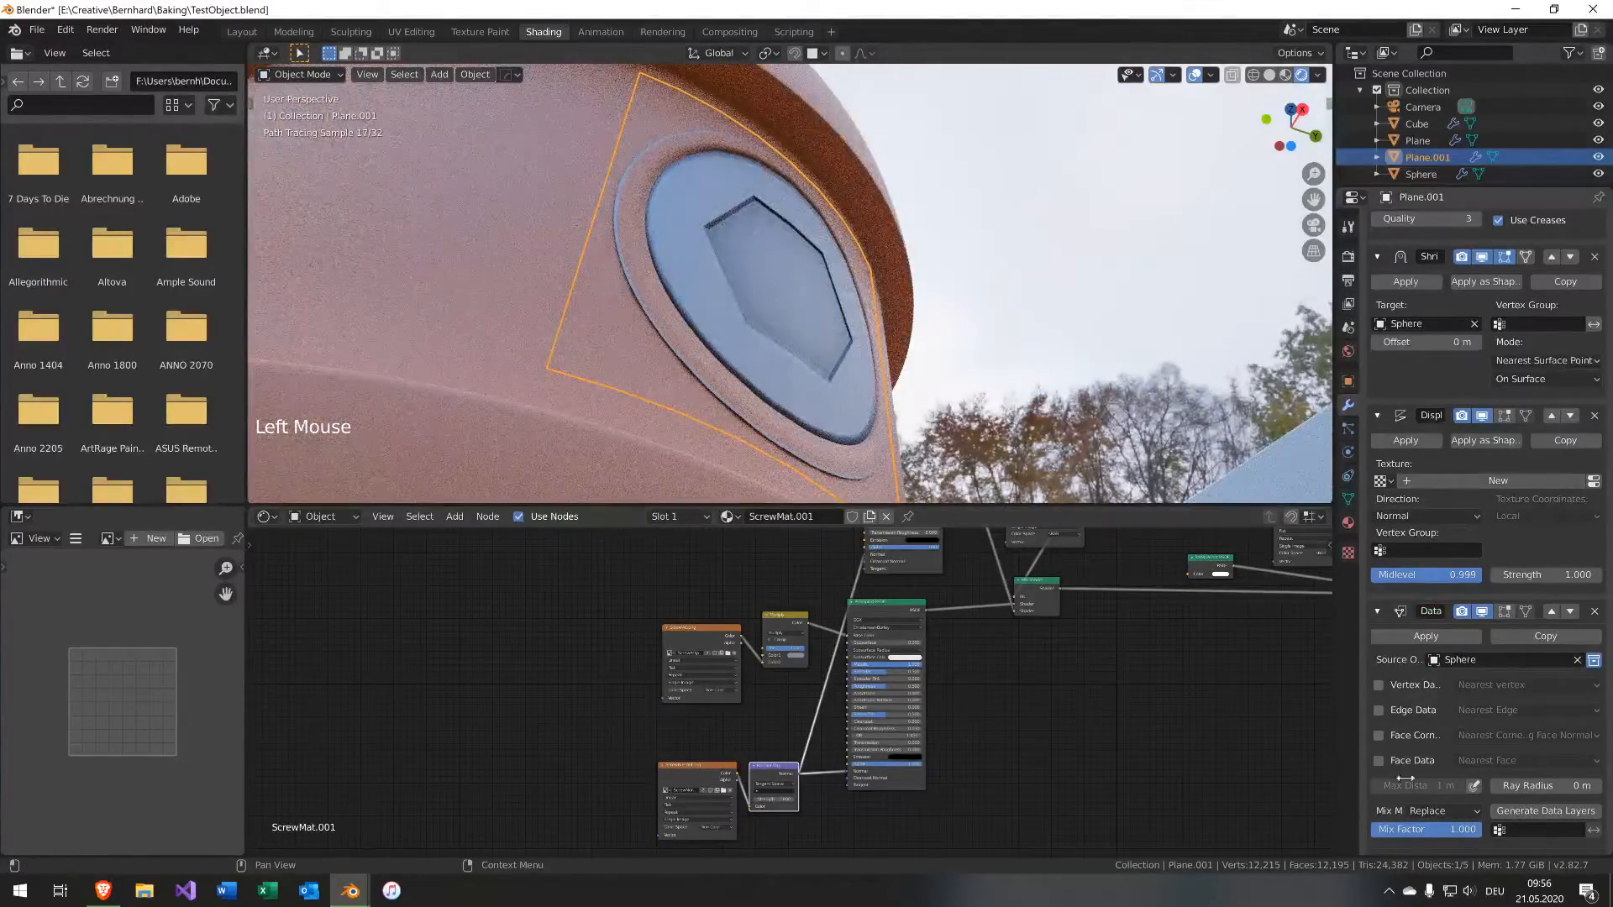
Enable face corner data transfer of Custom Normals using Projected Face Interpolated mapping.
{"action": "left_click", "coordinate": [1379, 736]}
{"action": "left_click", "coordinate": [1504, 736]}
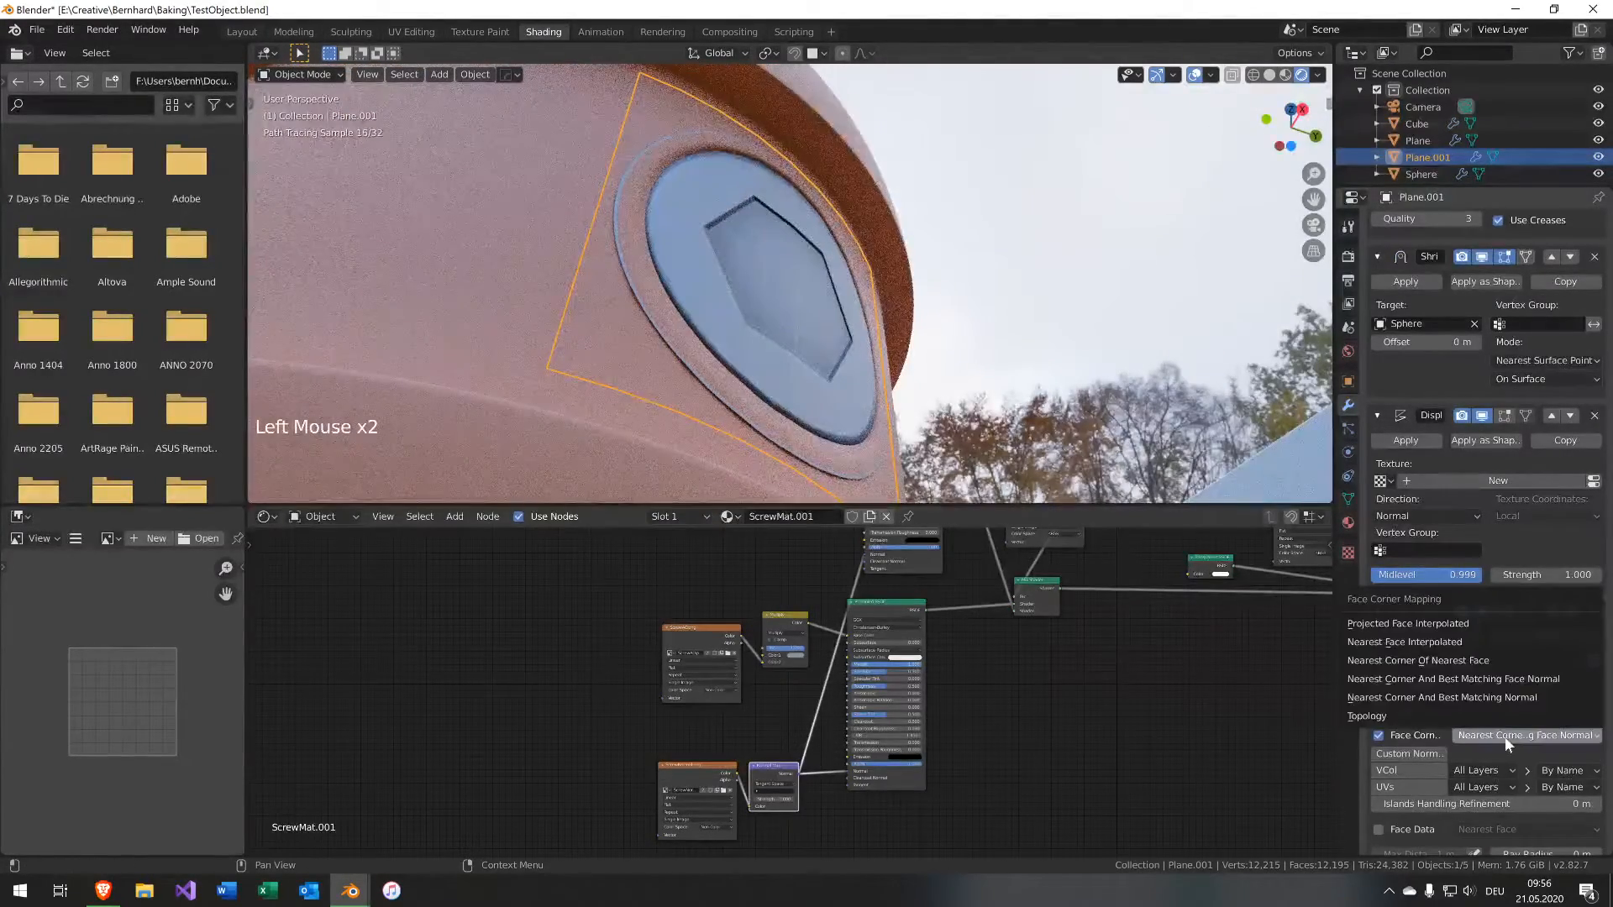
{"action": "left_click", "coordinate": [1459, 624]}
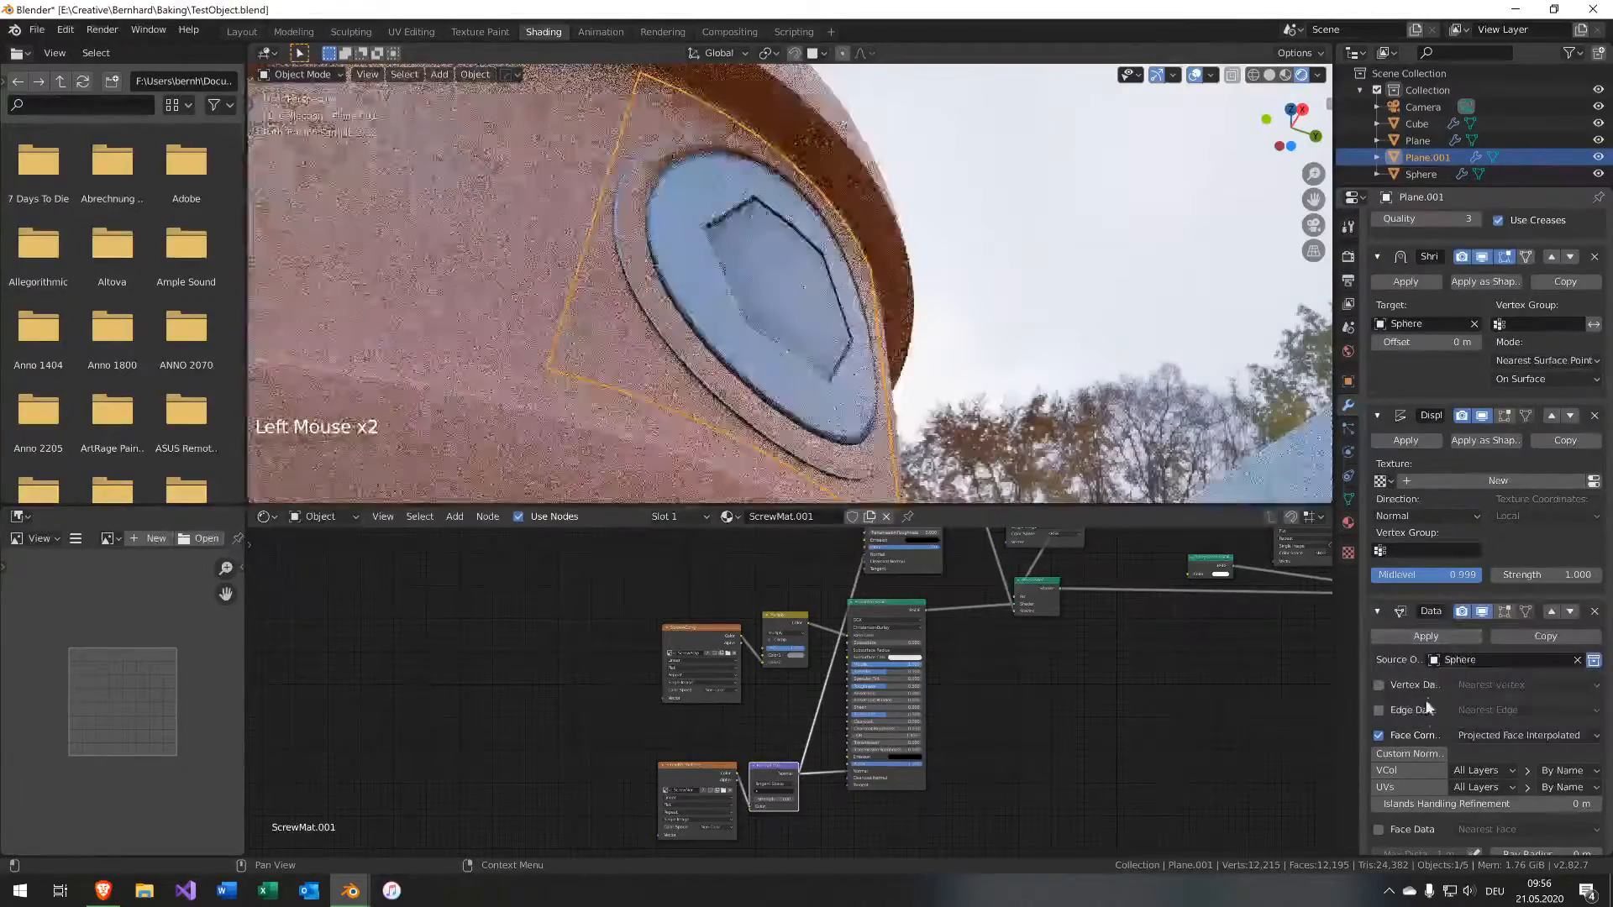
{"action": "left_click", "coordinate": [1412, 753]}
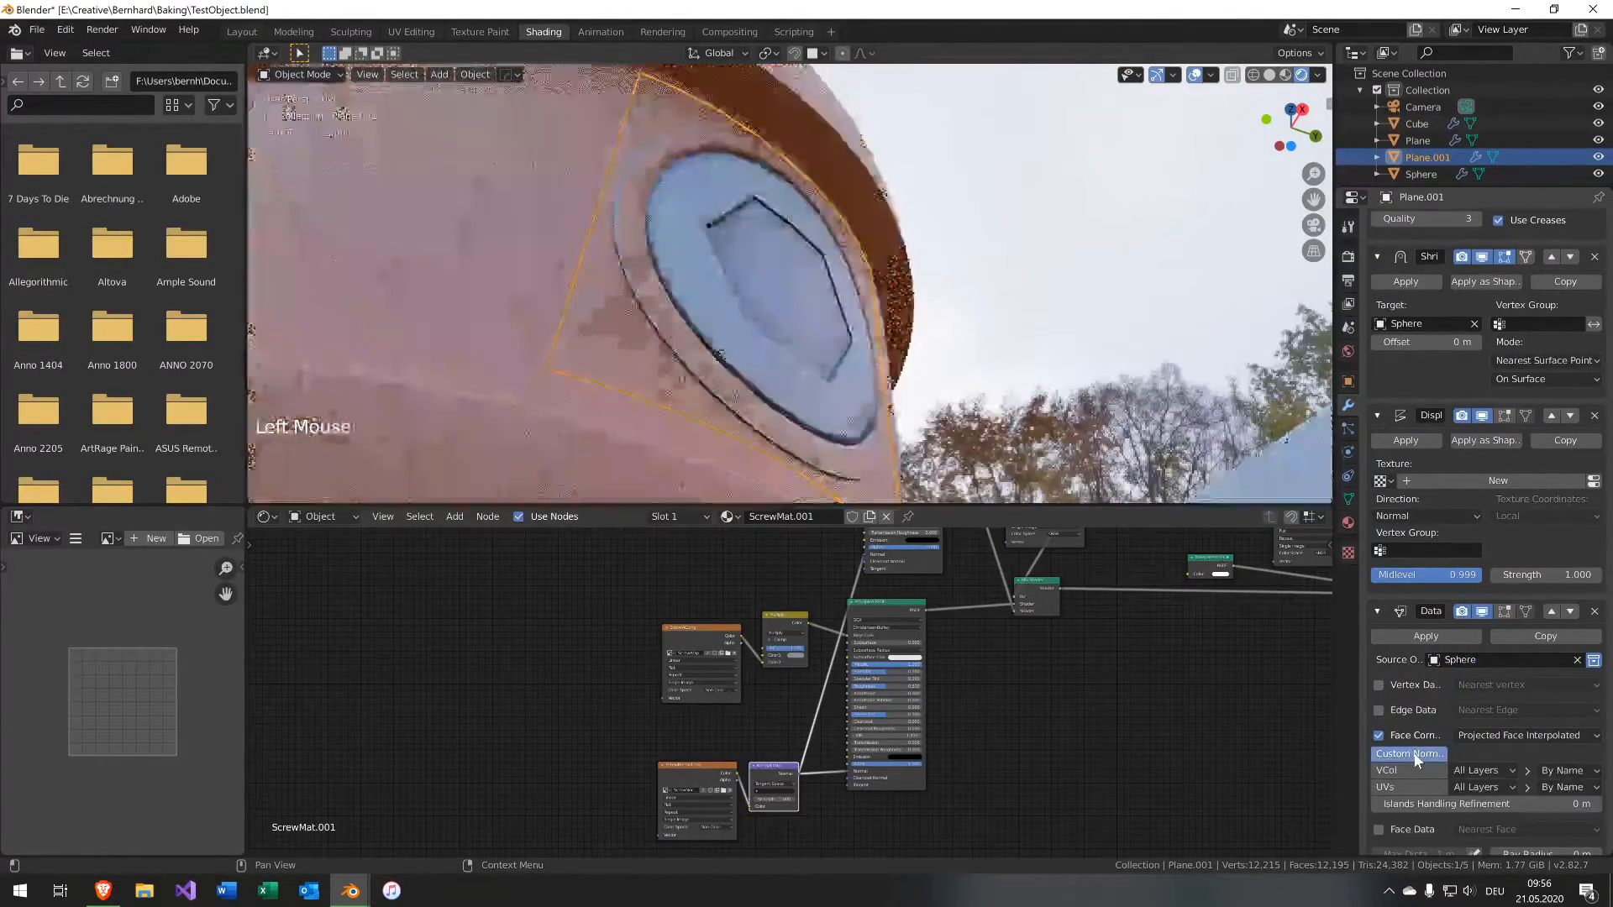
Enable Auto Smooth in the decal plane's mesh normals settings.
{"action": "scroll", "coordinate": [1518, 805], "scroll_direction": "down", "scroll_amount": 6}
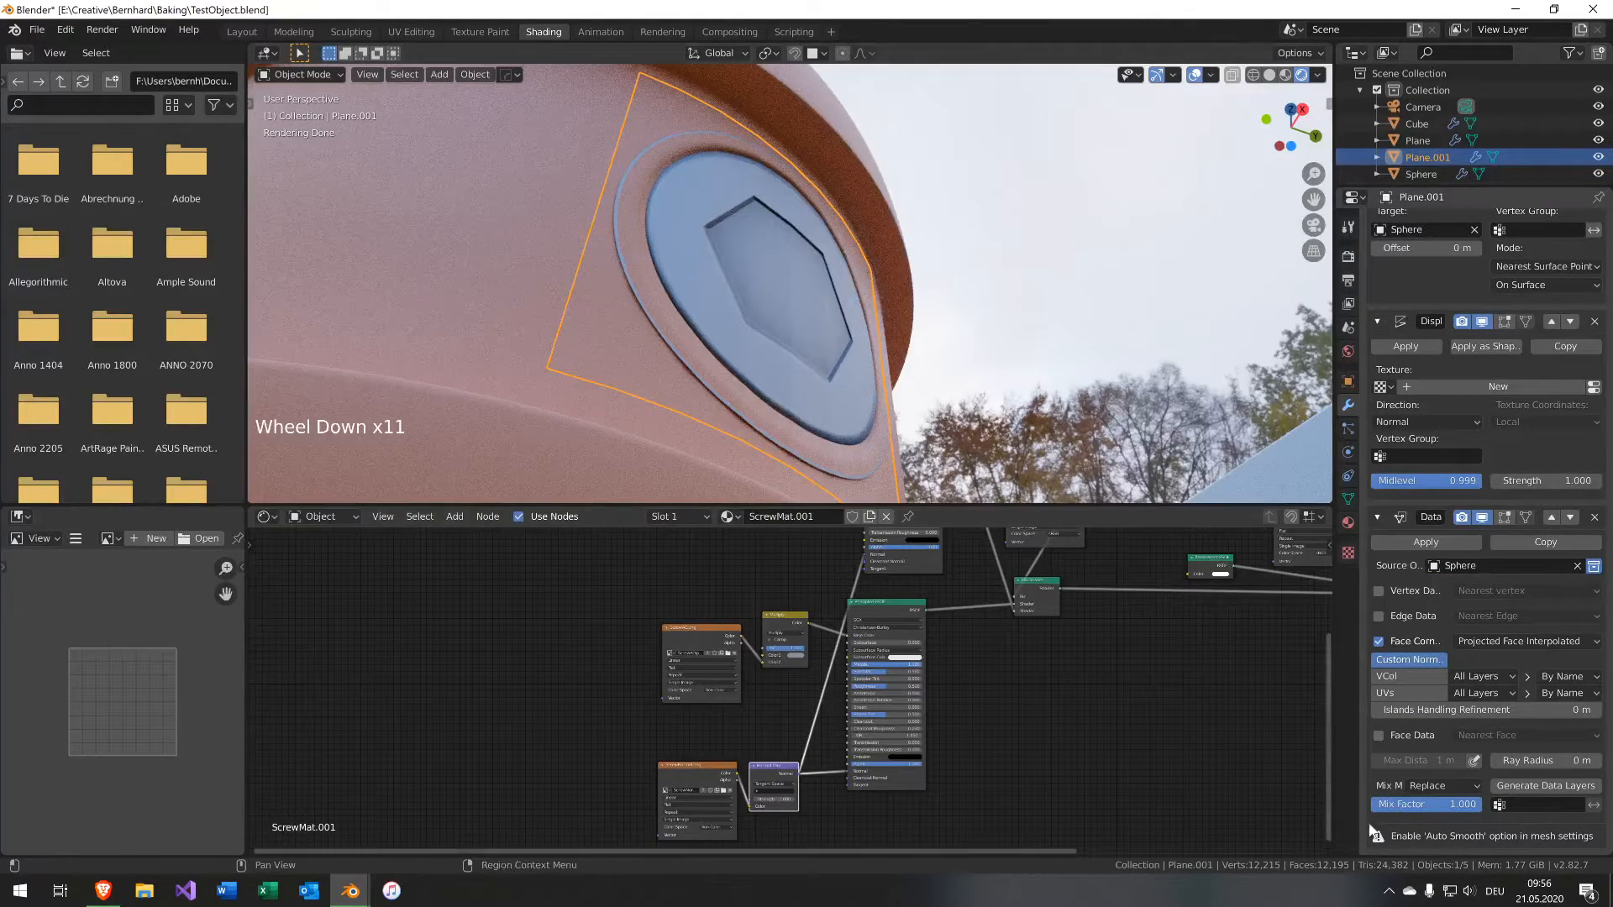
{"action": "left_click", "coordinate": [1348, 499]}
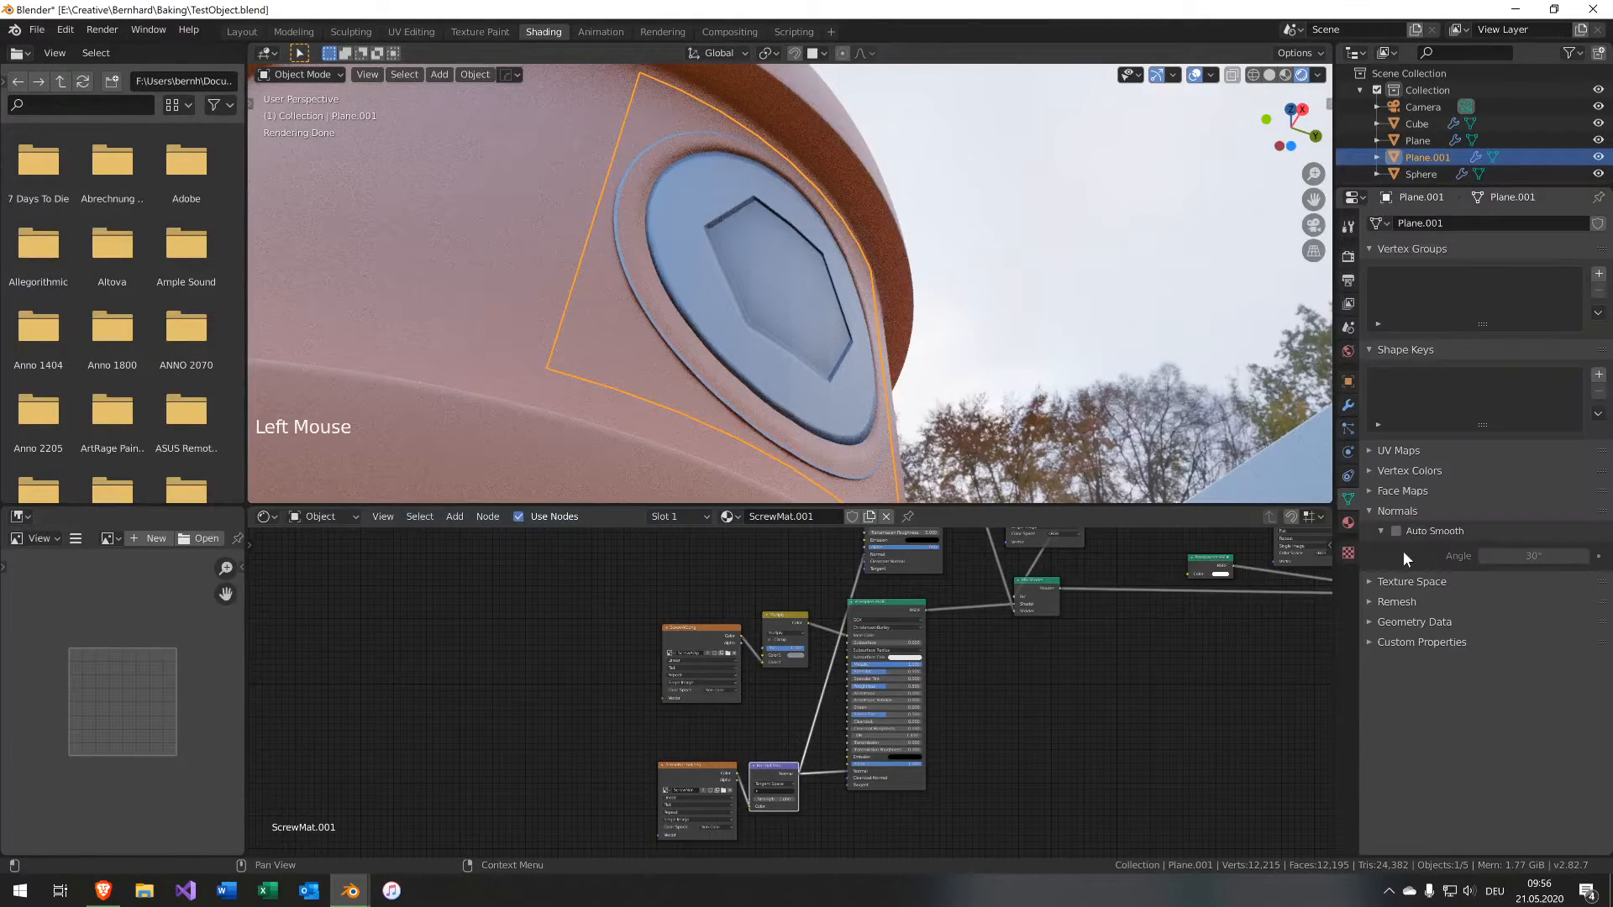
{"action": "left_click", "coordinate": [1395, 531]}
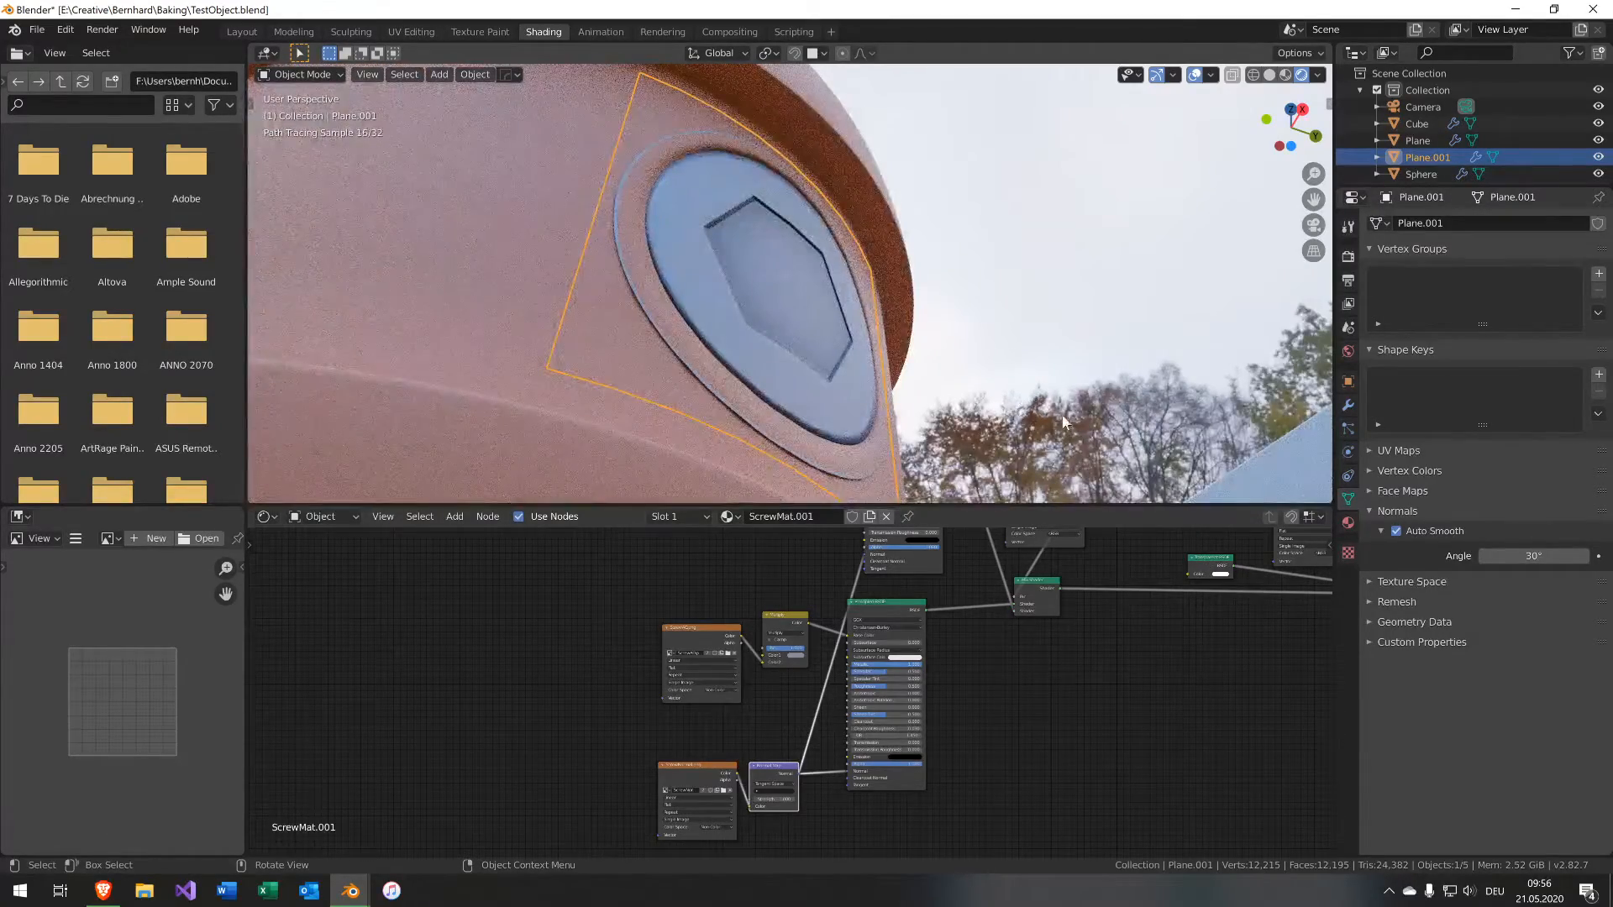
Set the screw's metallic Principled BSDF Roughness to 0 in the node editor.
{"action": "middle_click_drag", "start_coordinate": [1065, 422], "coordinate": [961, 407]}
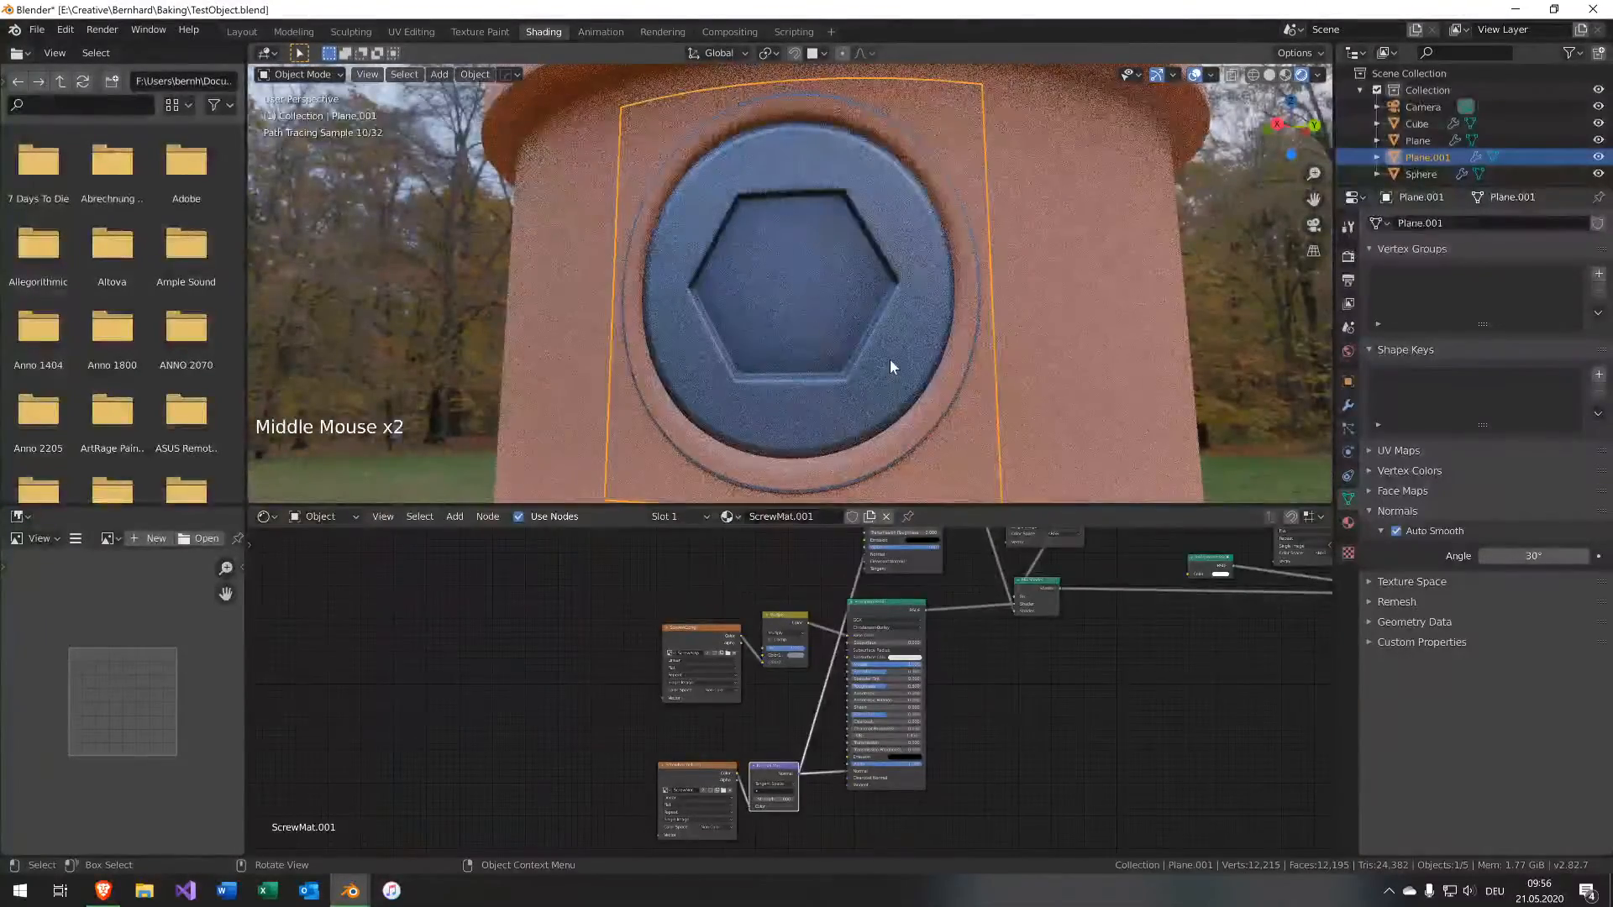
{"action": "left_click", "coordinate": [858, 586]}
{"action": "middle_click_drag", "start_coordinate": [901, 678], "coordinate": [890, 729]}
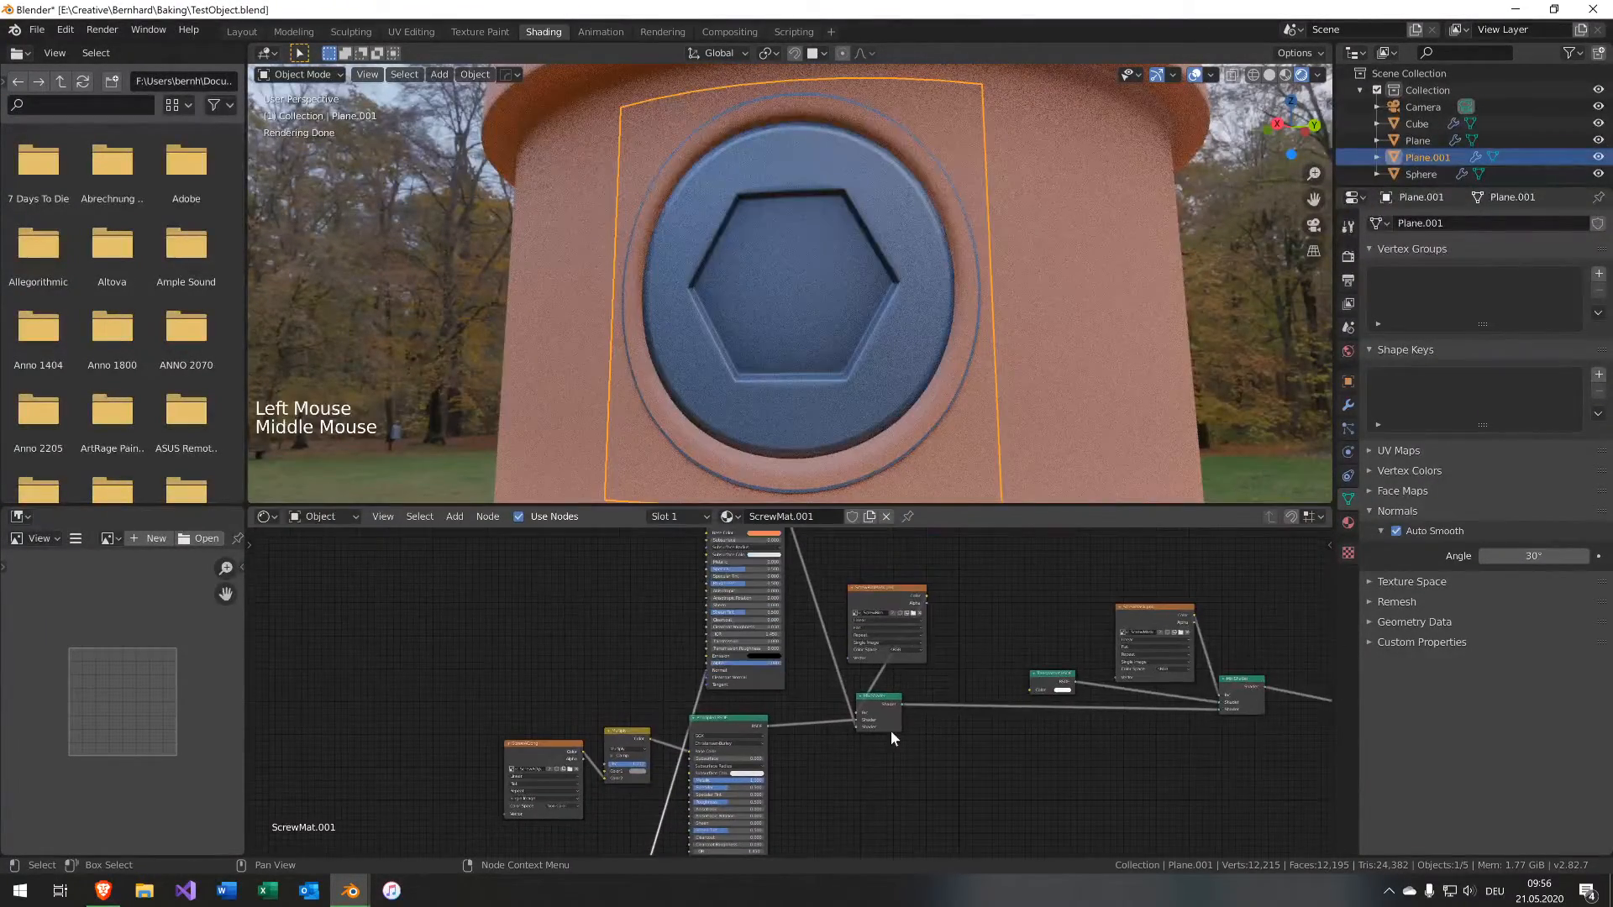
{"action": "scroll", "coordinate": [810, 786], "scroll_direction": "up", "scroll_amount": 5}
{"action": "middle_click_drag", "start_coordinate": [810, 786], "coordinate": [812, 708]}
{"action": "scroll", "coordinate": [759, 717], "scroll_direction": "up", "scroll_amount": 5}
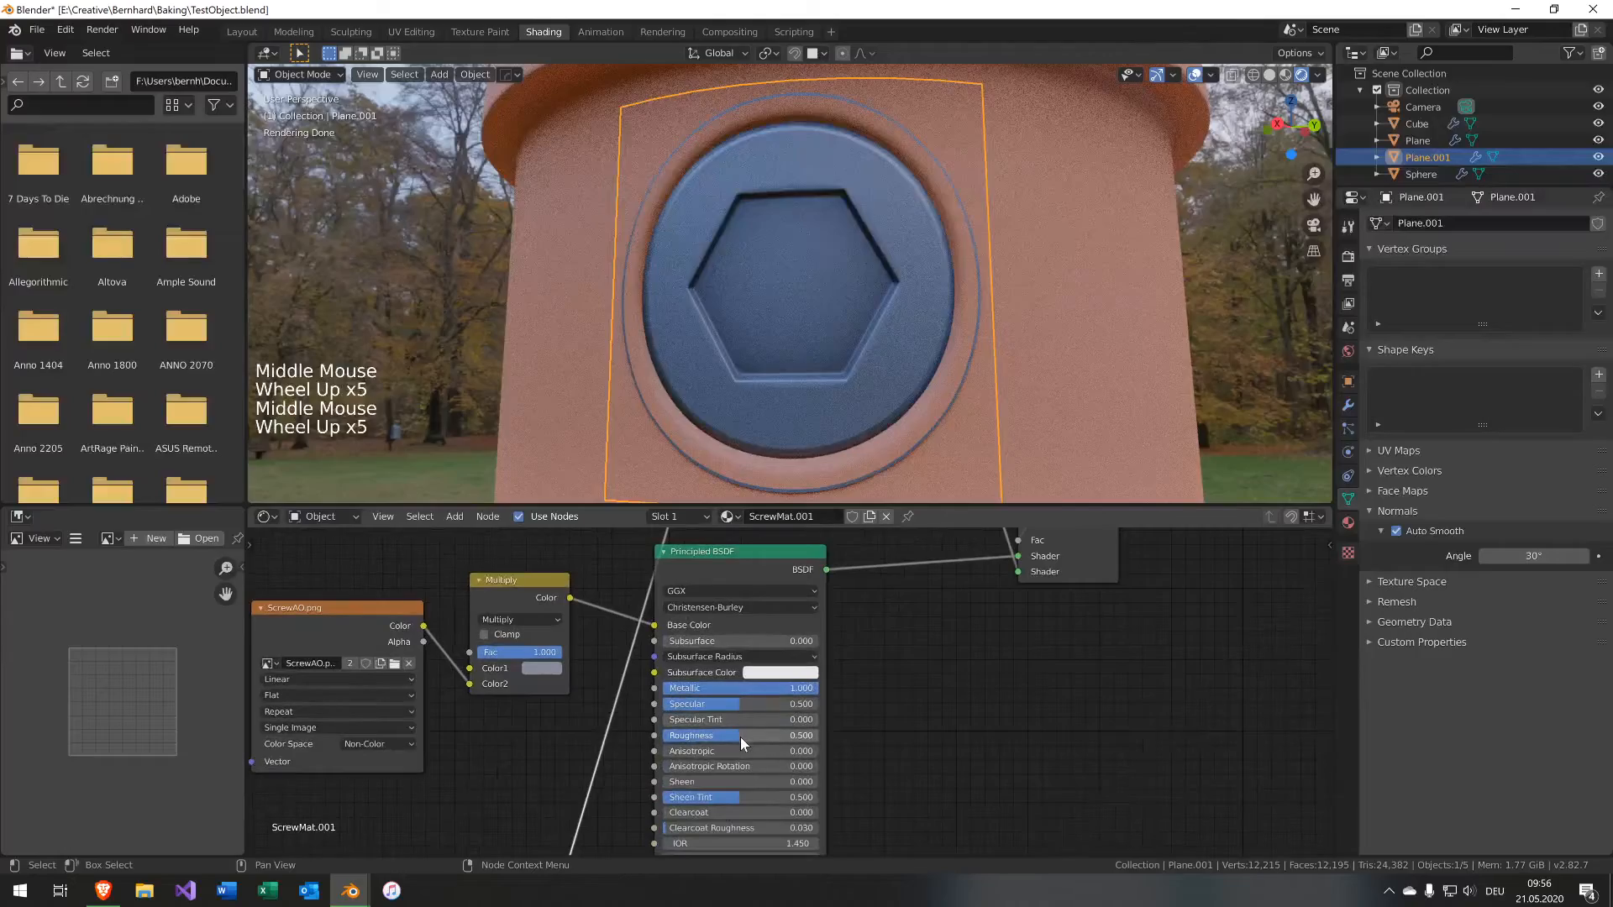
{"action": "left_click", "coordinate": [739, 736]}
{"action": "left_click_drag", "start_coordinate": [739, 735], "coordinate": [660, 736]}
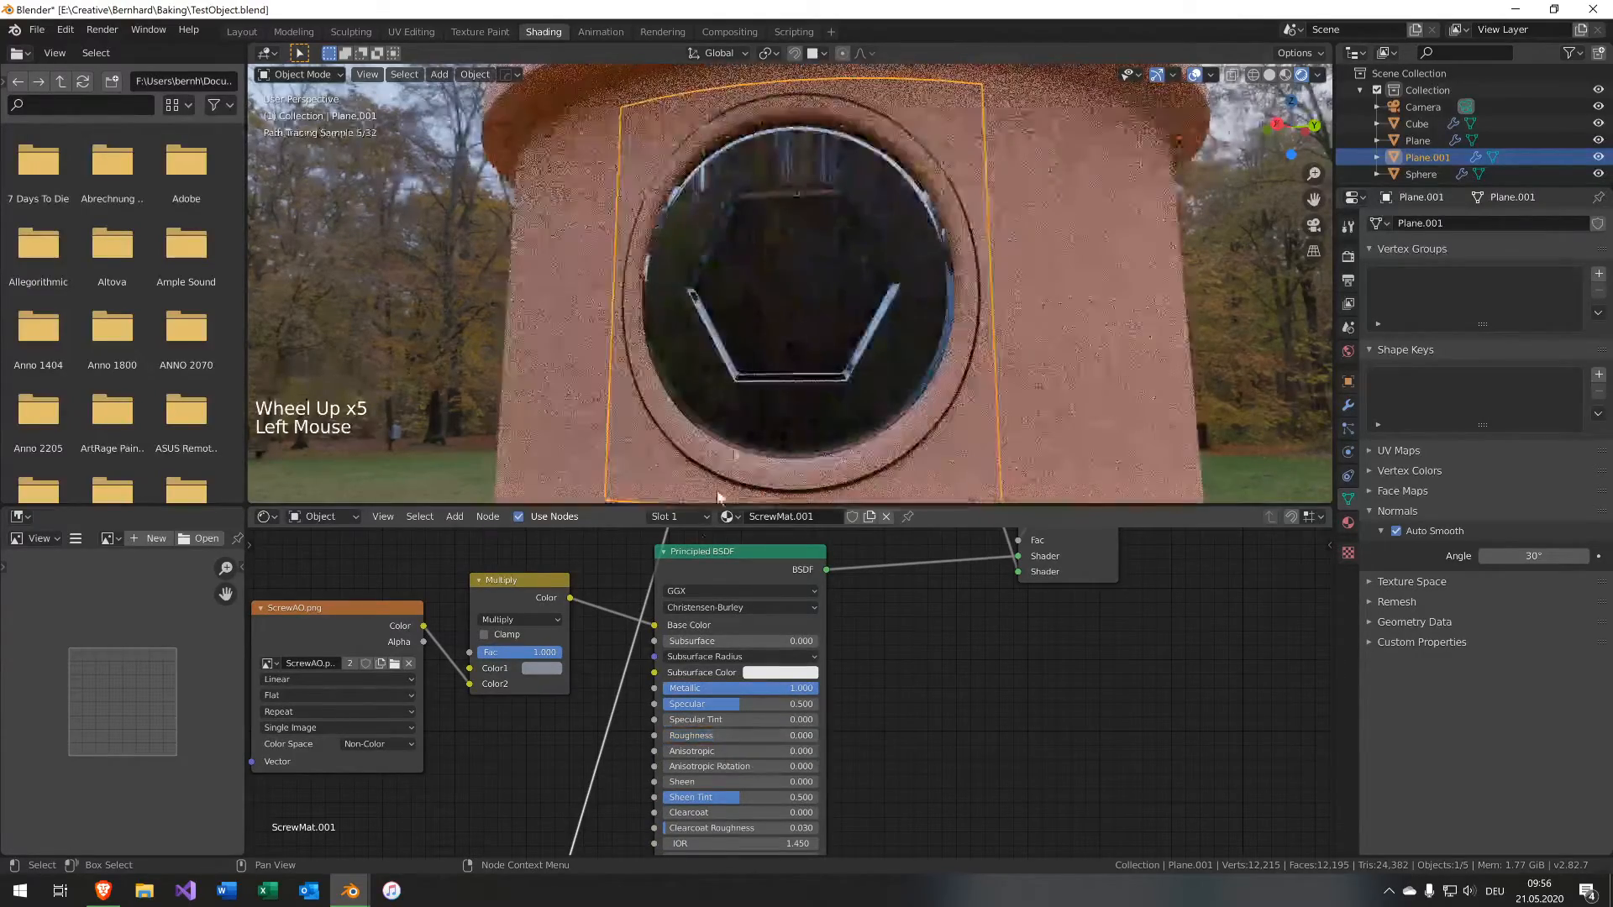
{"action": "middle_click_drag", "start_coordinate": [855, 340], "coordinate": [903, 346]}
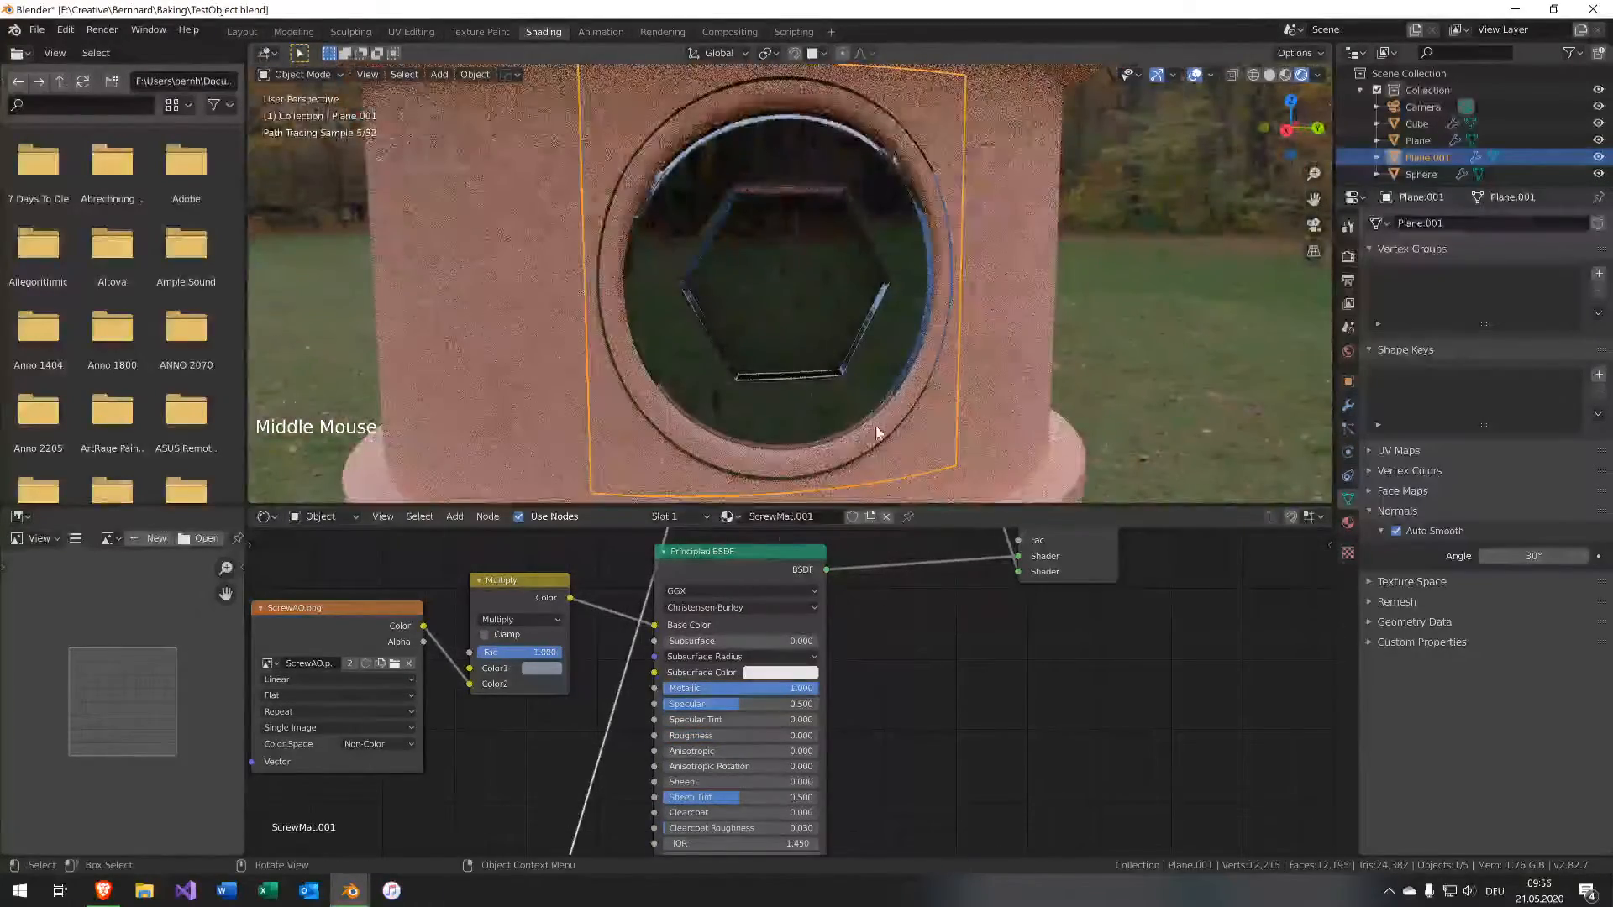
{"action": "middle_click_drag", "start_coordinate": [922, 438], "coordinate": [865, 346]}
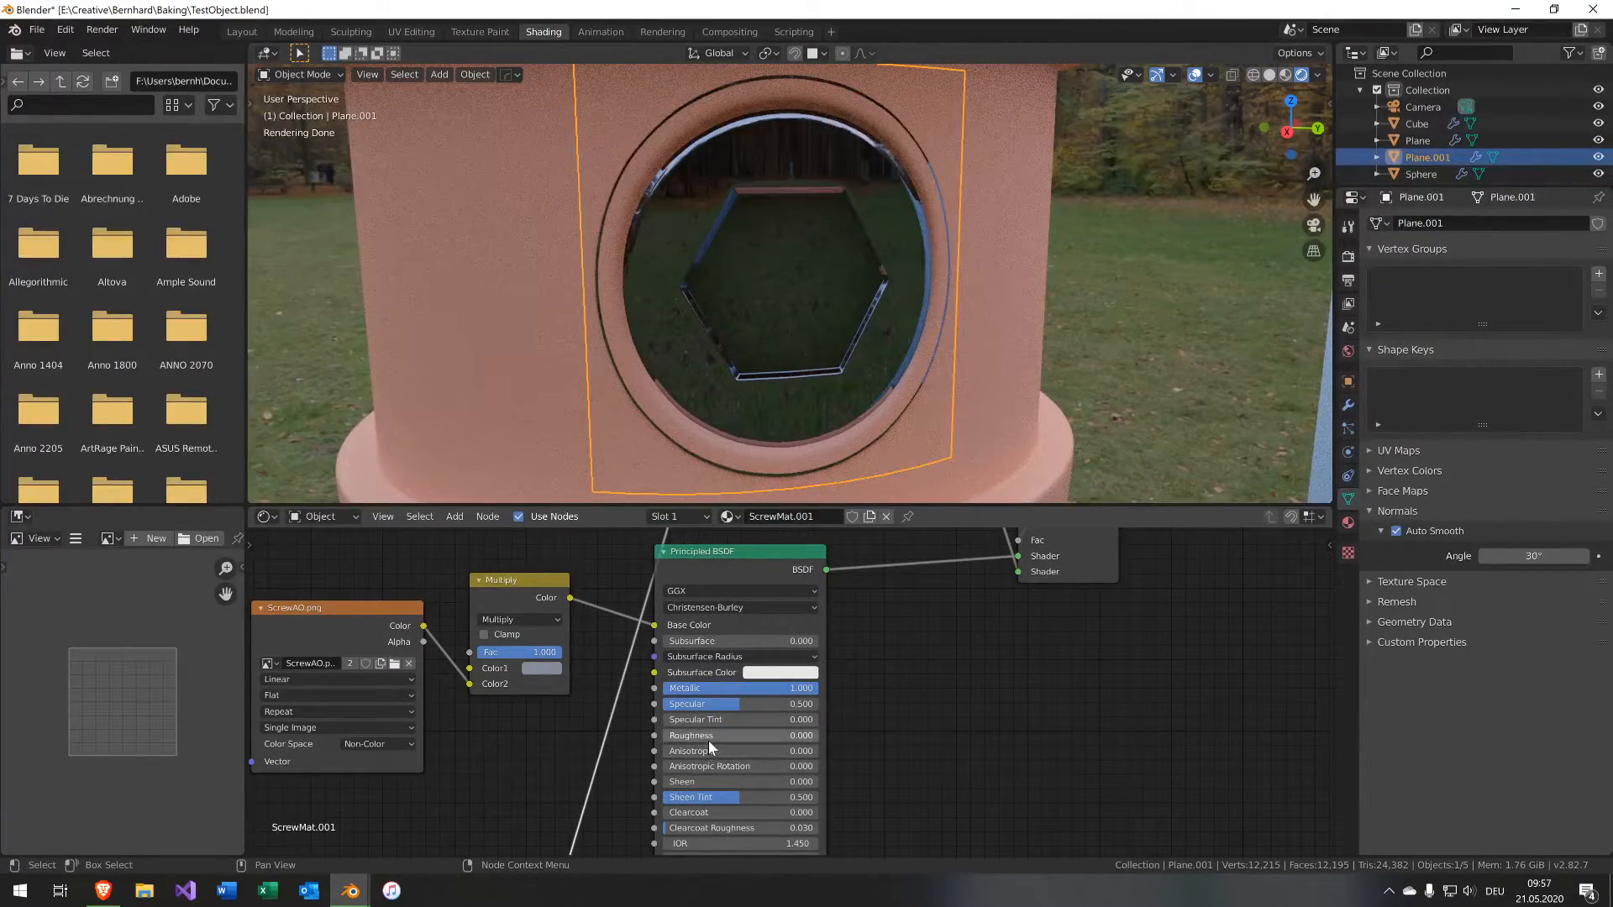
Set the screw material's Roughness to about 0.309.
{"action": "left_click_drag", "start_coordinate": [708, 736], "coordinate": [787, 659]}
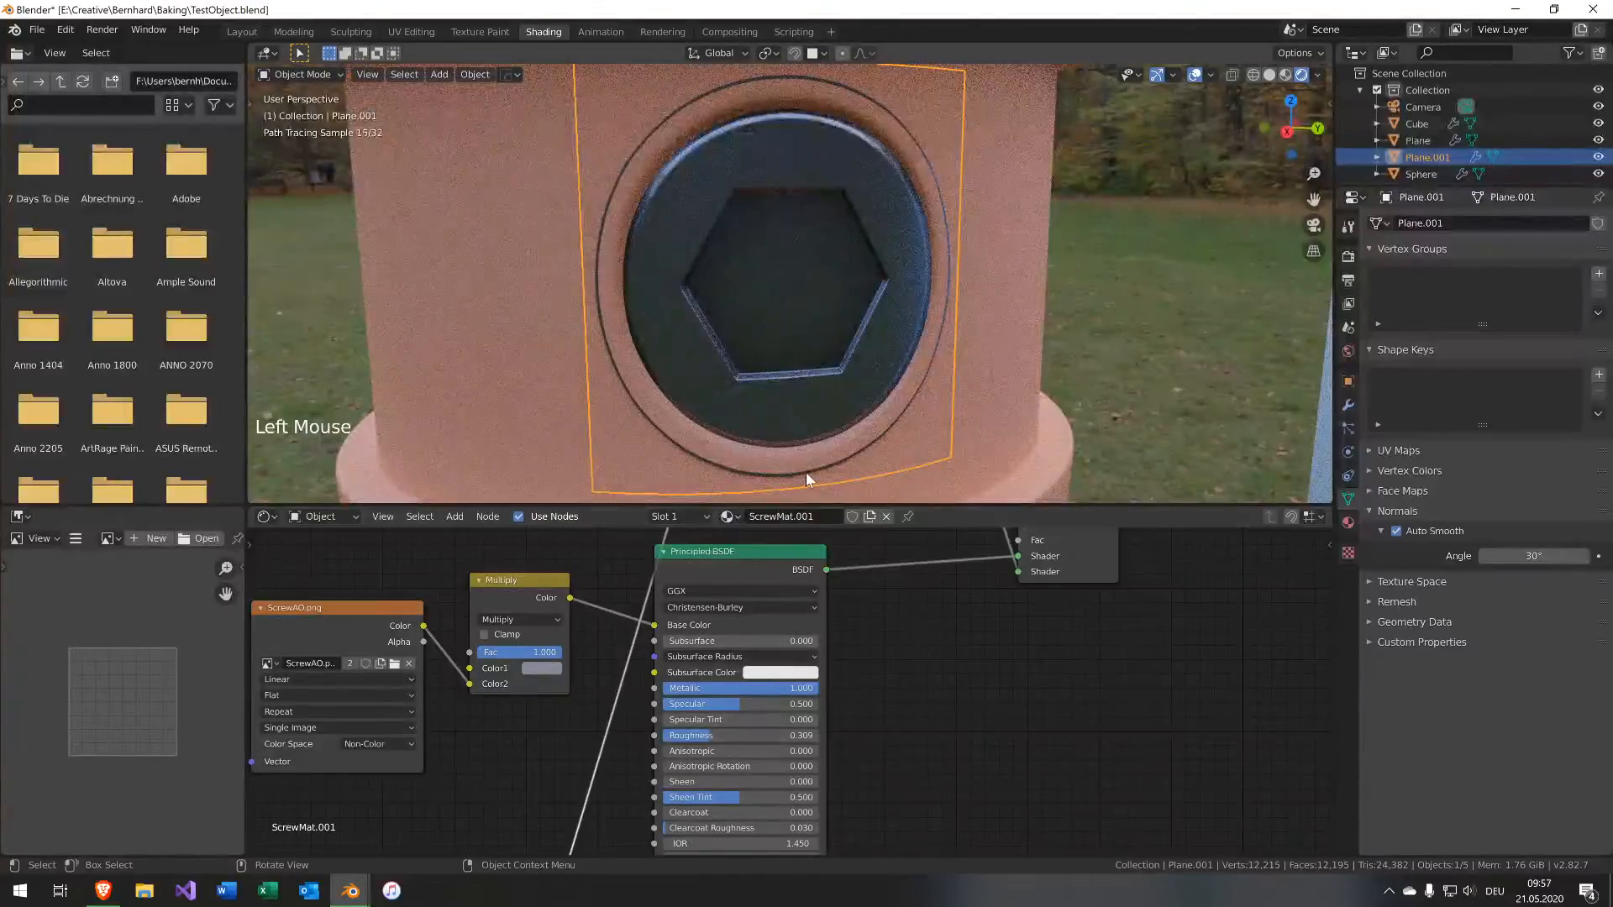
Shrink the decal plane on the capsule and move it up near the cap's rim.
{"action": "scroll", "coordinate": [933, 361], "scroll_direction": "down", "scroll_amount": 7}
{"action": "left_click", "coordinate": [965, 335]}
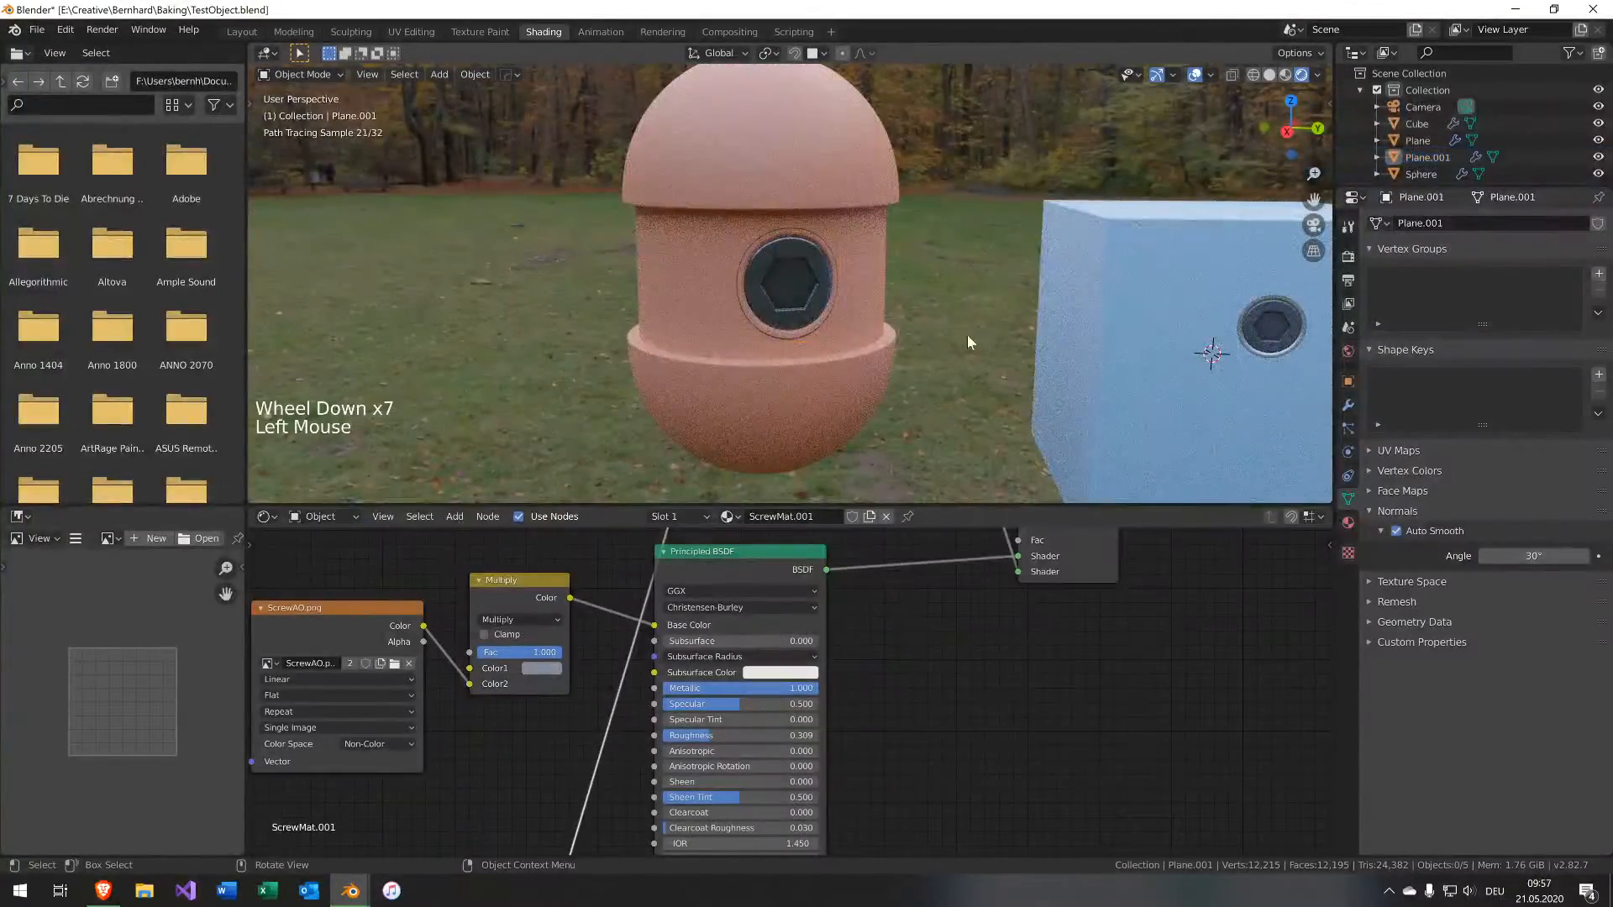
{"action": "middle_click_drag", "start_coordinate": [966, 335], "coordinate": [1001, 340]}
{"action": "scroll", "coordinate": [979, 332], "scroll_direction": "up", "scroll_amount": 3}
{"action": "scroll", "coordinate": [957, 336], "scroll_direction": "down", "scroll_amount": 2}
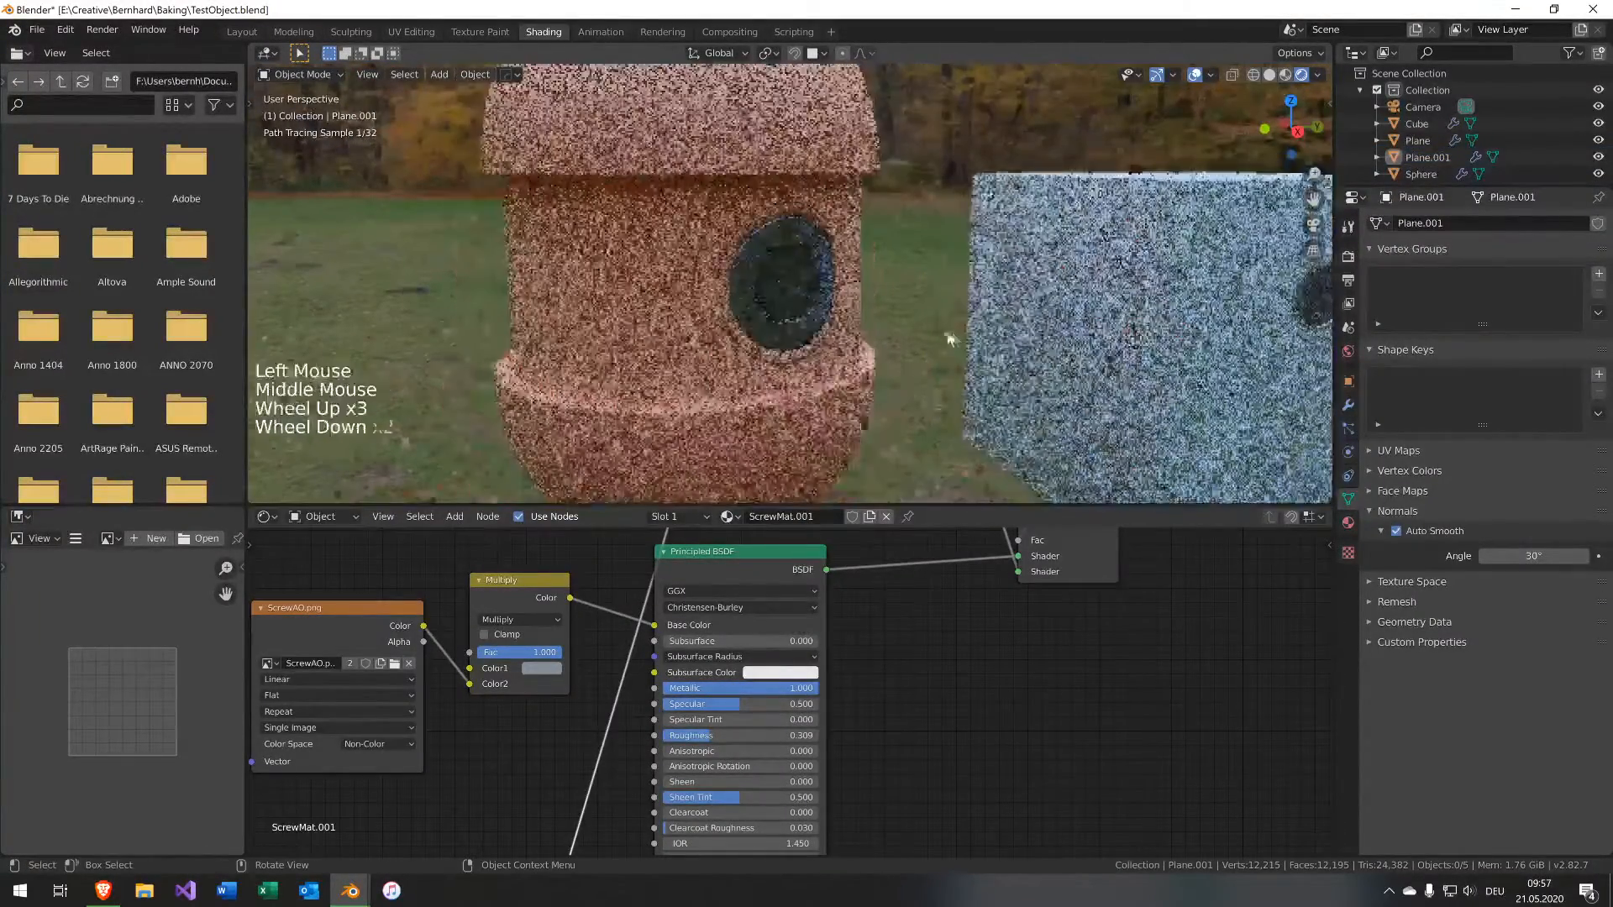
{"action": "left_click", "coordinate": [770, 284]}
{"action": "middle_click_drag", "start_coordinate": [770, 284], "coordinate": [910, 361]}
{"action": "key", "text": "s"}
{"action": "left_click", "coordinate": [786, 361]}
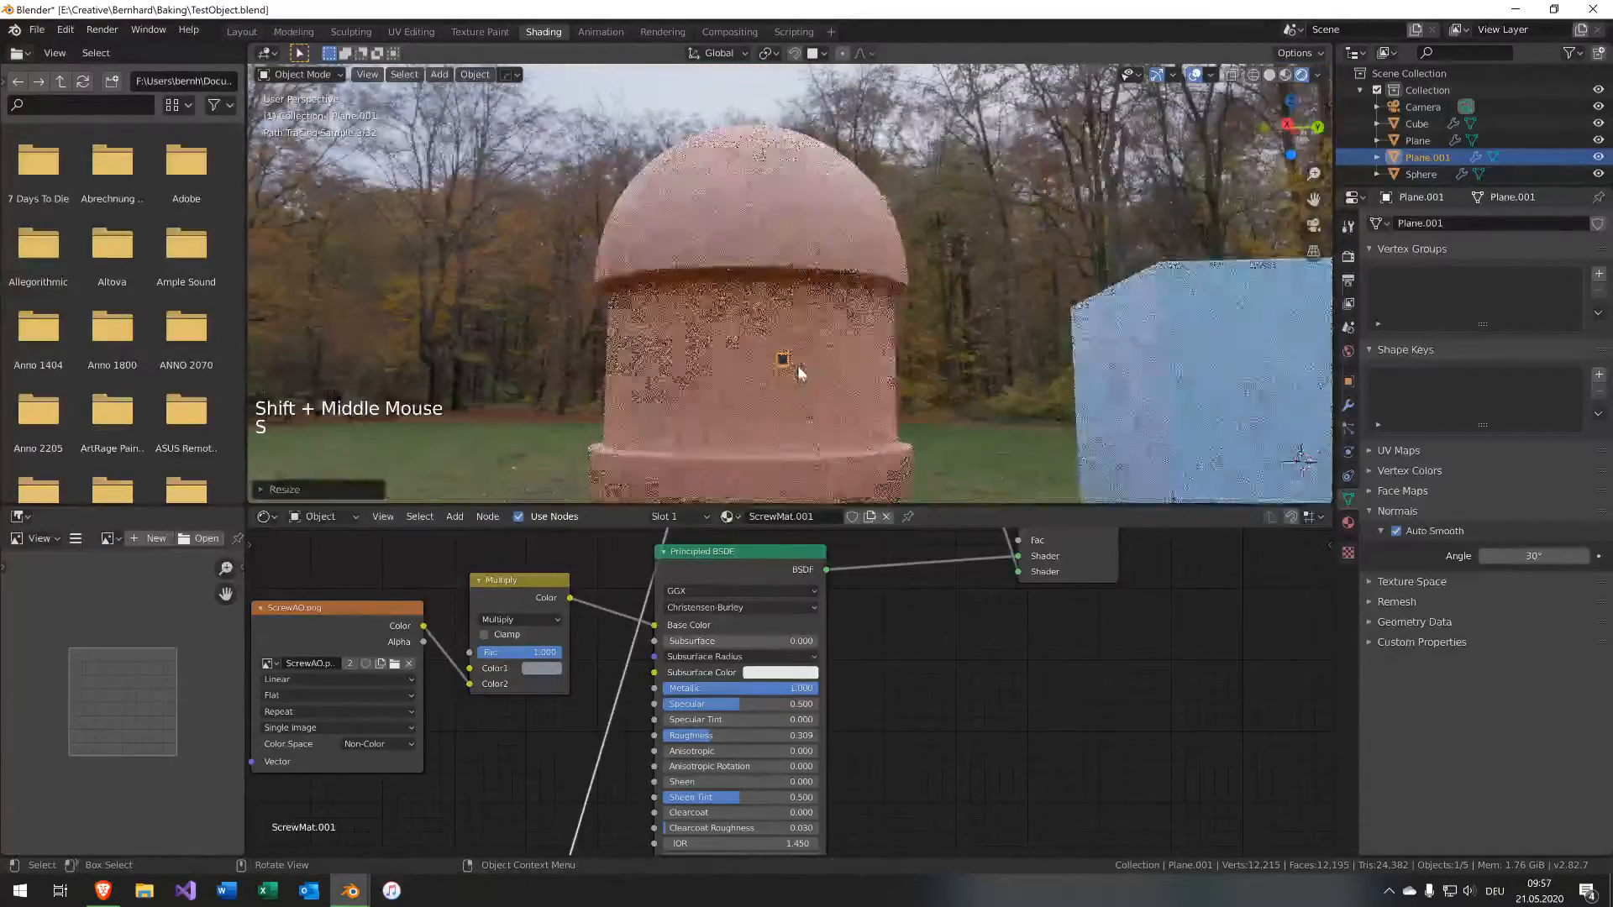
{"action": "key", "text": "g"}
{"action": "left_click", "coordinate": [798, 305]}
Scale the decal plane down further and reposition it just below the capsule's rim.
{"action": "scroll", "coordinate": [799, 311], "scroll_direction": "up", "scroll_amount": 8}
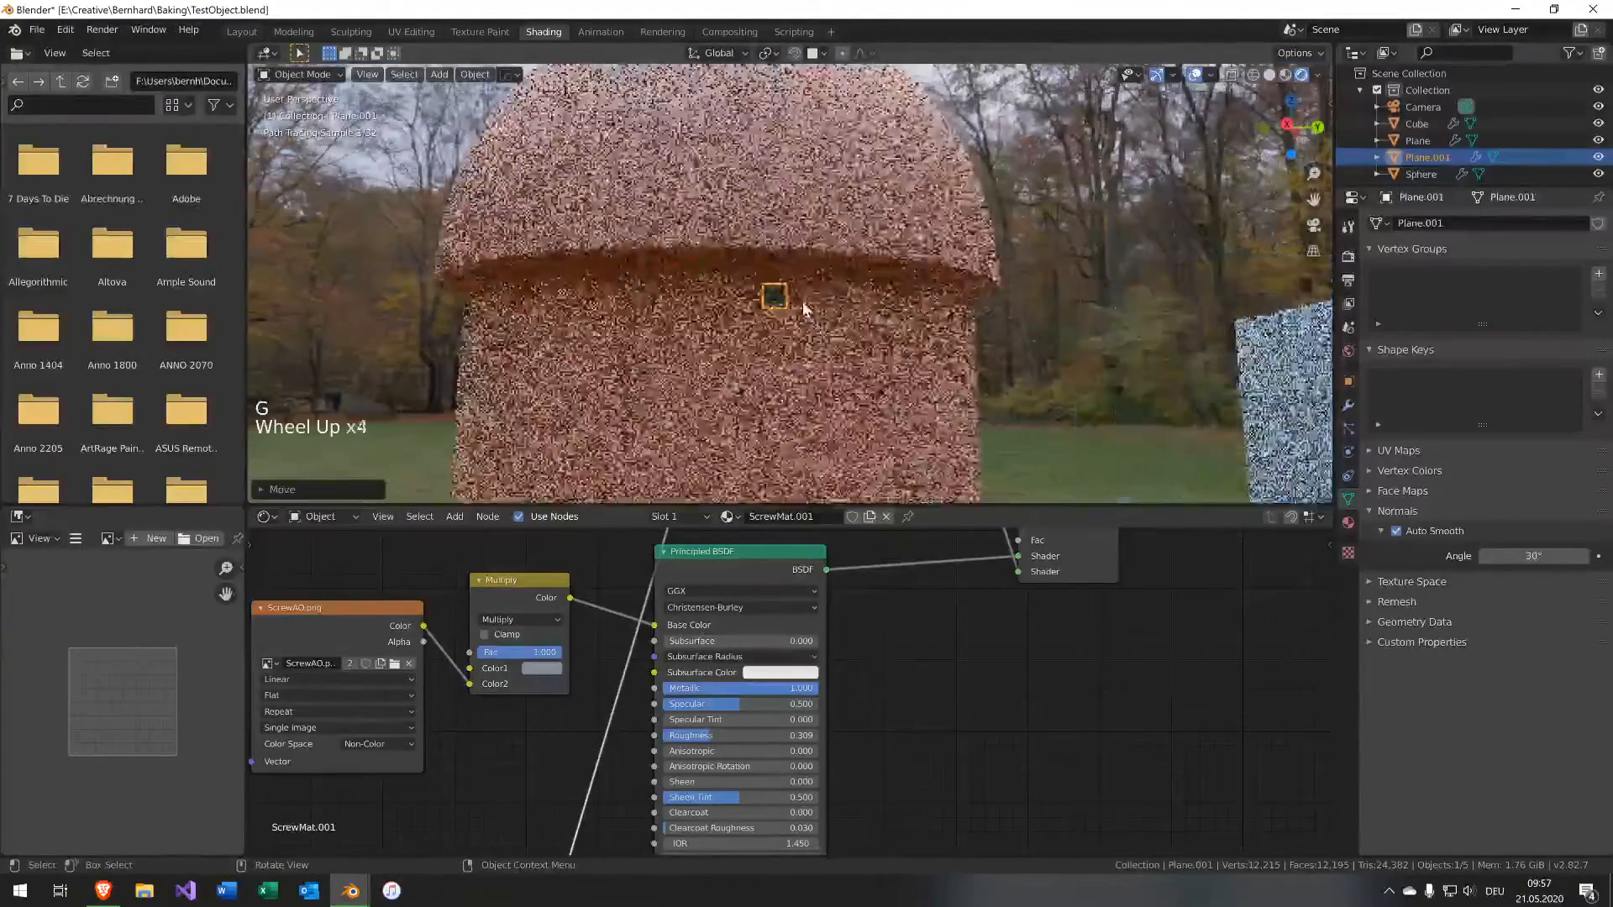
{"action": "scroll", "coordinate": [810, 341], "scroll_direction": "up", "scroll_amount": 3}
{"action": "key", "text": "s"}
{"action": "left_click", "coordinate": [802, 333]}
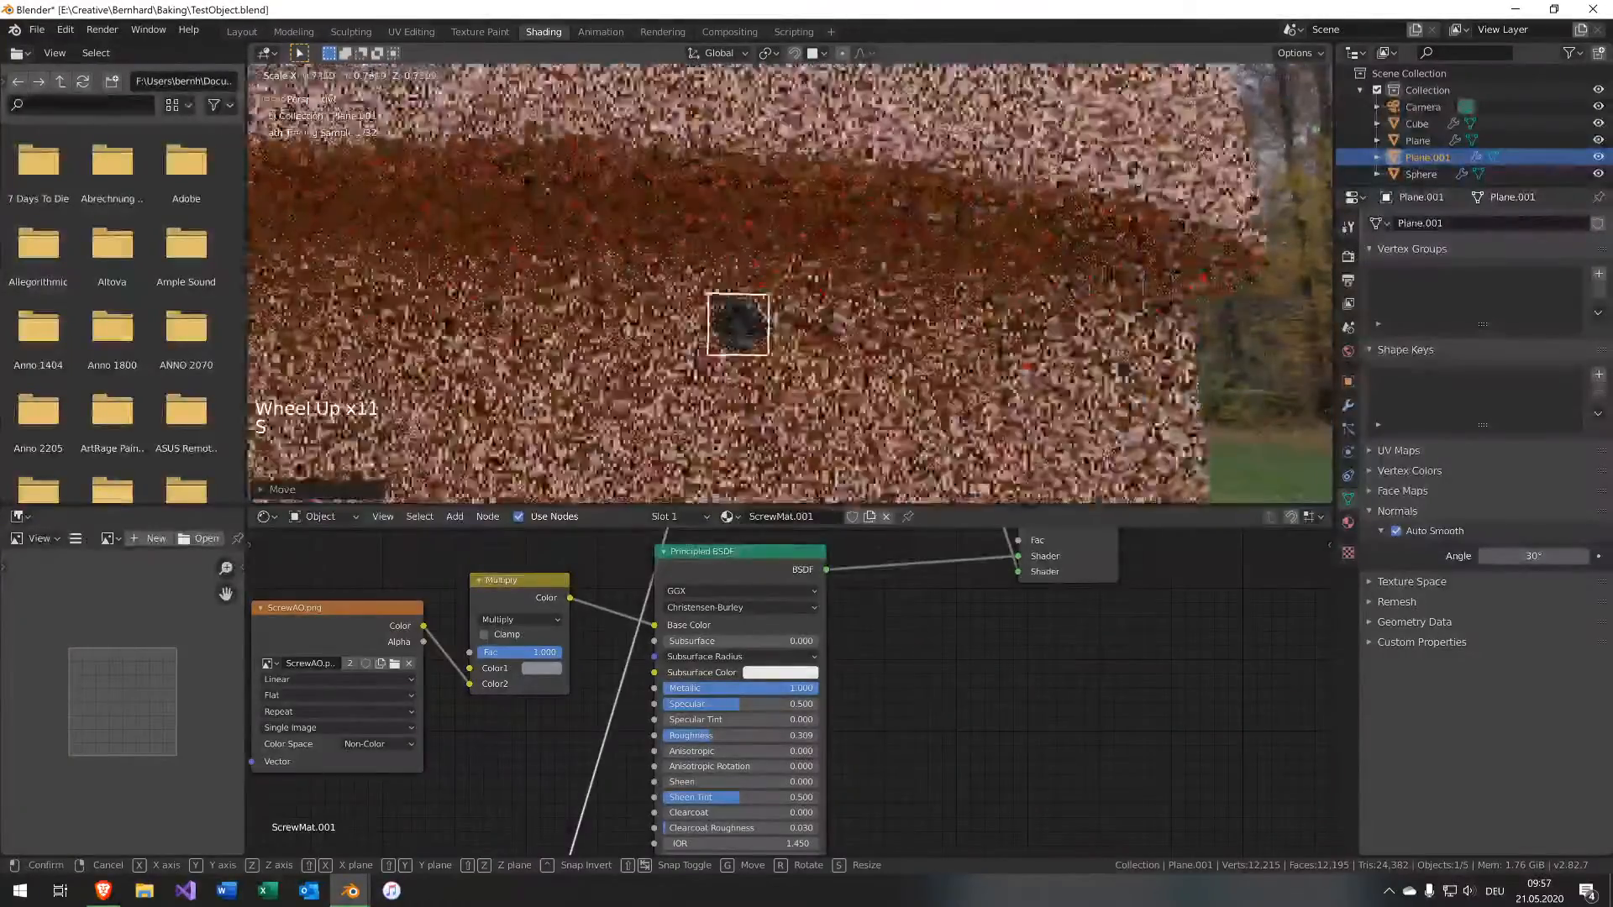
{"action": "key", "text": "g"}
{"action": "left_click", "coordinate": [806, 294]}
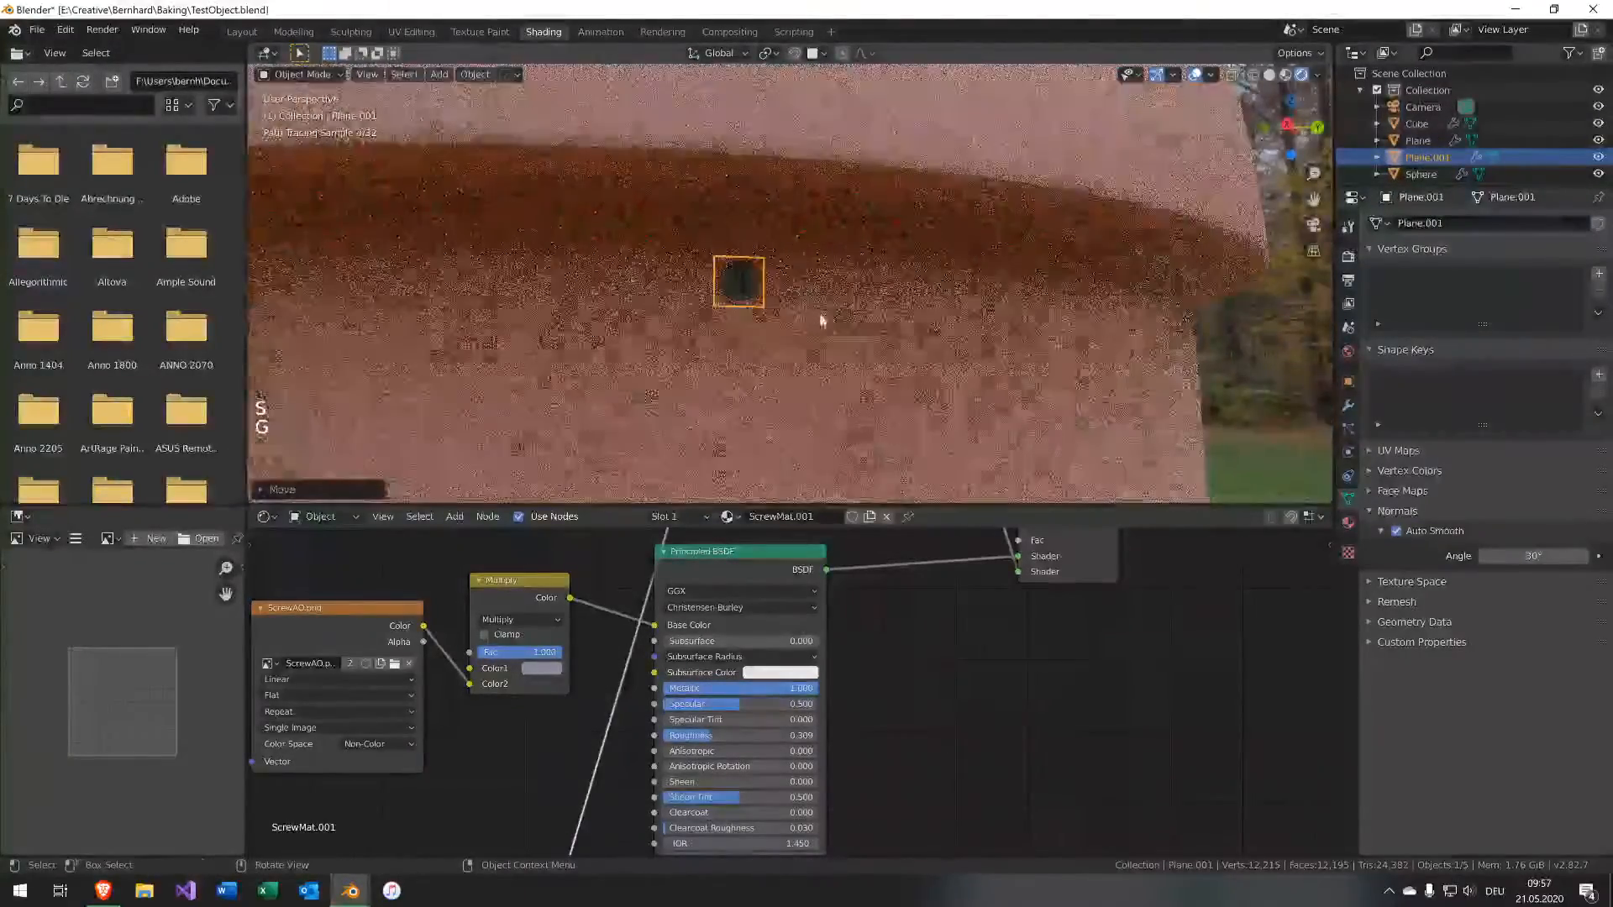
Add an Array modifier to the decal plane.
{"action": "scroll", "coordinate": [999, 362], "scroll_direction": "down", "scroll_amount": 2}
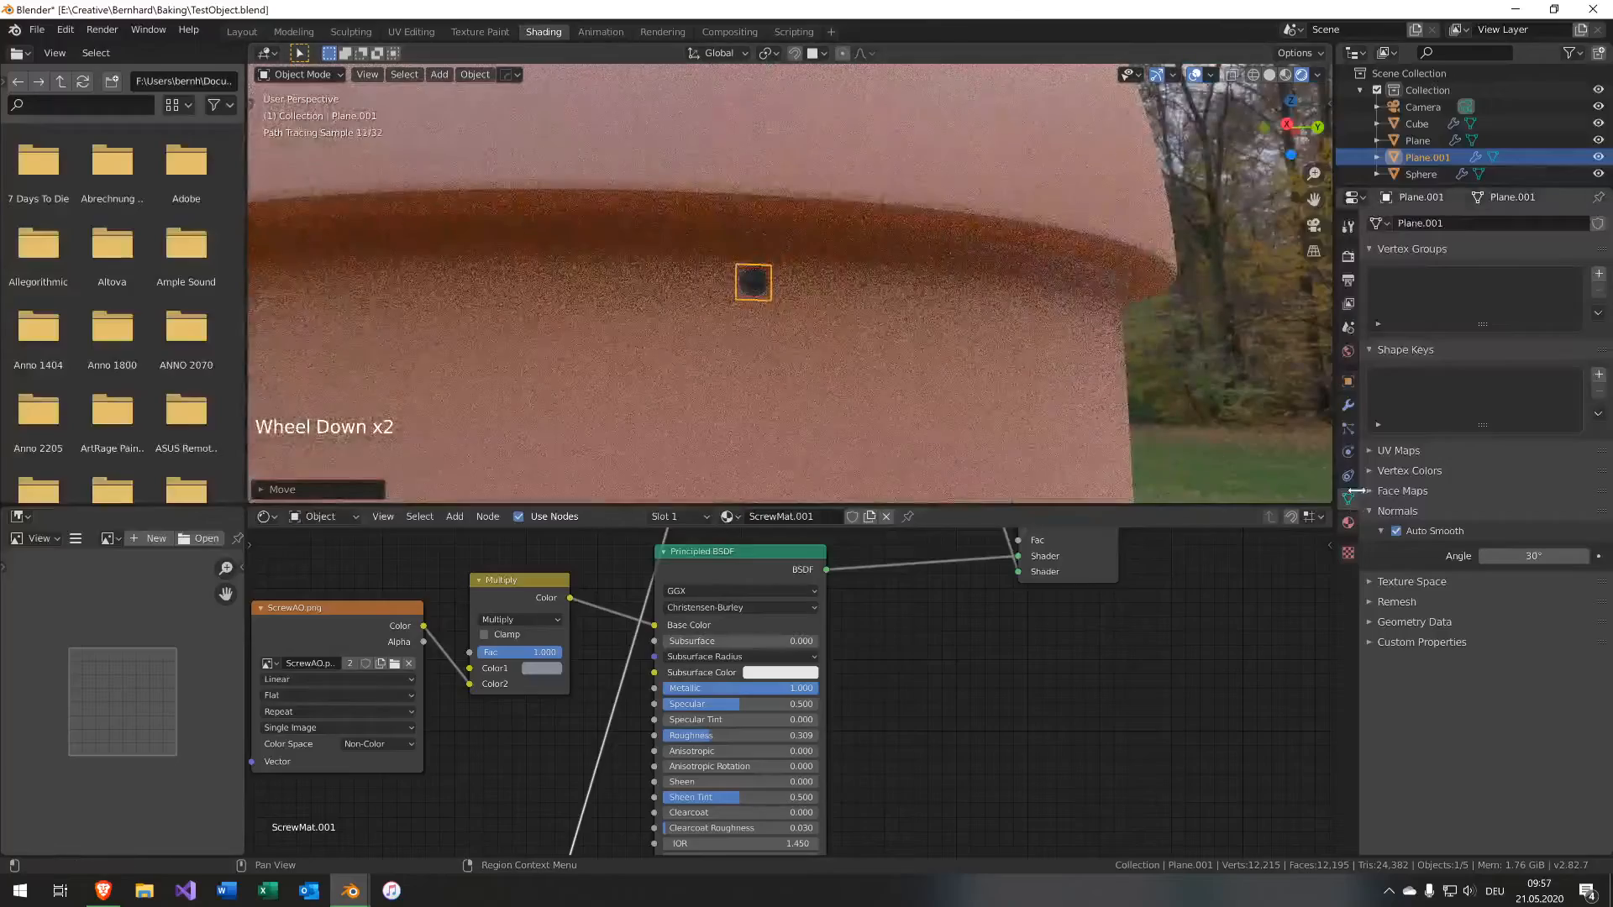
{"action": "left_click", "coordinate": [1347, 406]}
{"action": "middle_click_drag", "start_coordinate": [1304, 346], "coordinate": [1260, 319]}
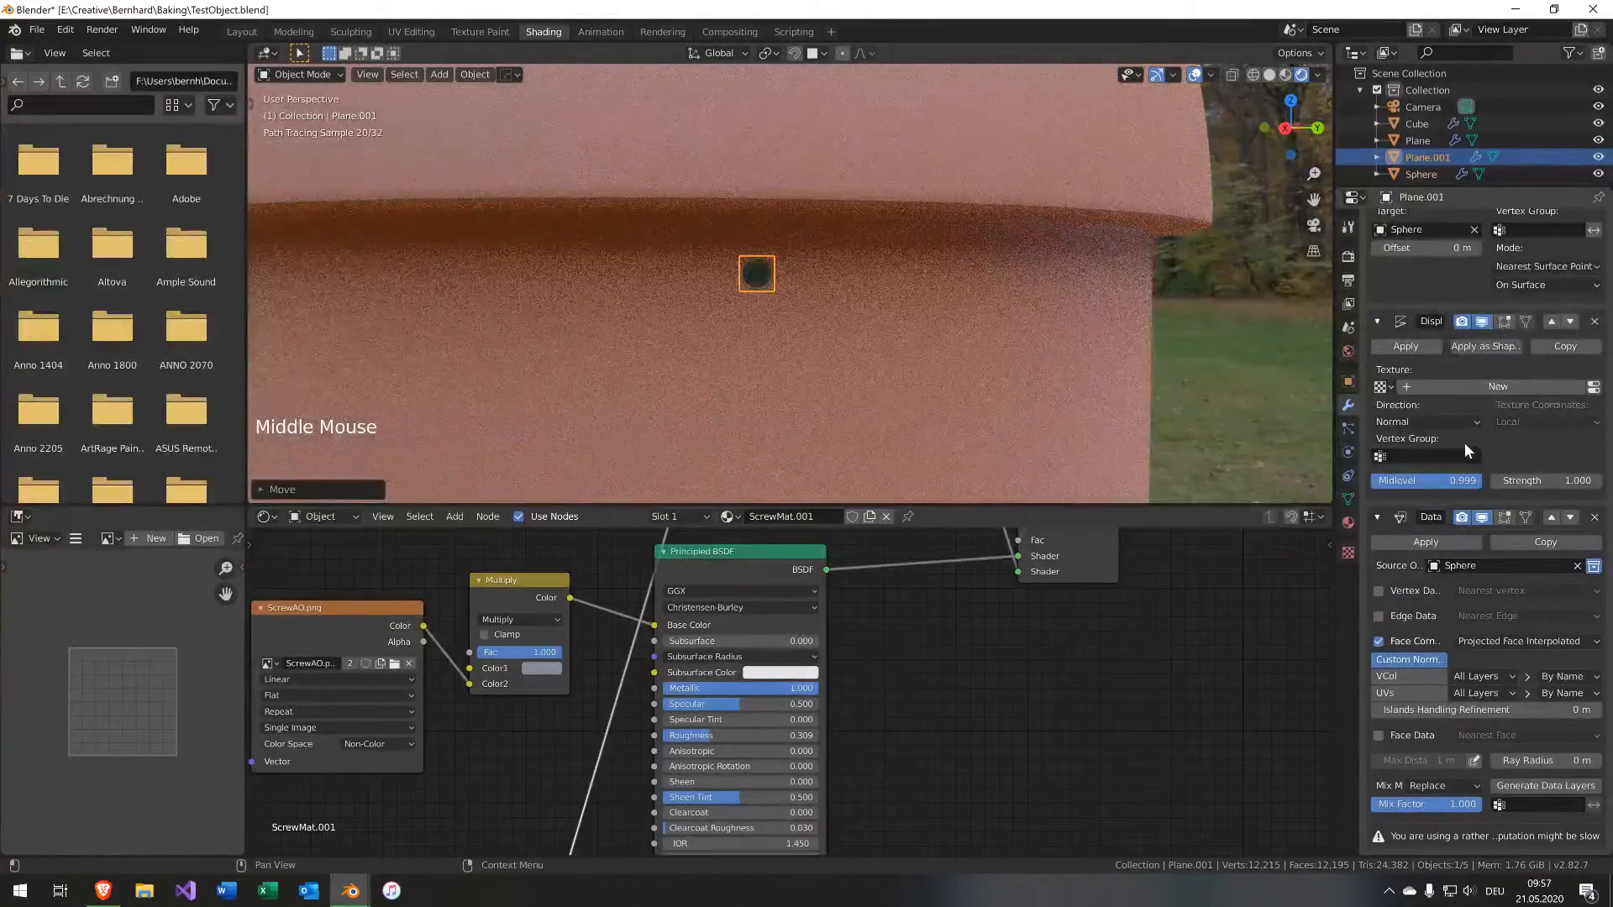
{"action": "scroll", "coordinate": [1466, 445], "scroll_direction": "down", "scroll_amount": 1}
{"action": "scroll", "coordinate": [1466, 445], "scroll_direction": "up", "scroll_amount": 20}
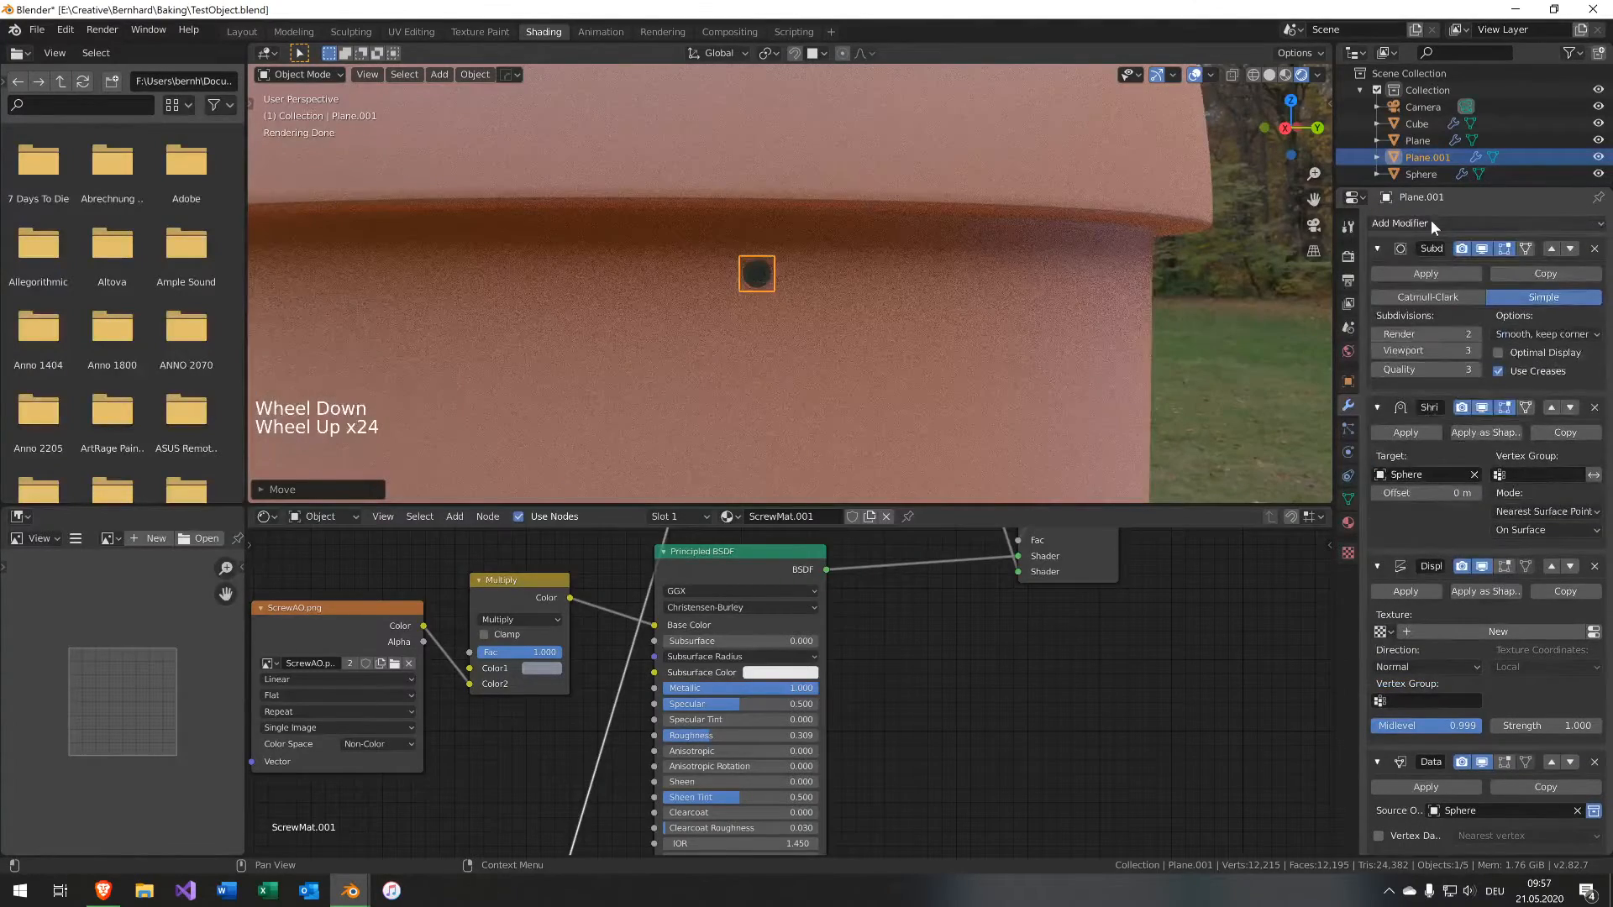
{"action": "left_click", "coordinate": [1429, 220]}
{"action": "left_click", "coordinate": [1332, 257]}
{"action": "scroll", "coordinate": [1522, 533], "scroll_direction": "down", "scroll_amount": 20}
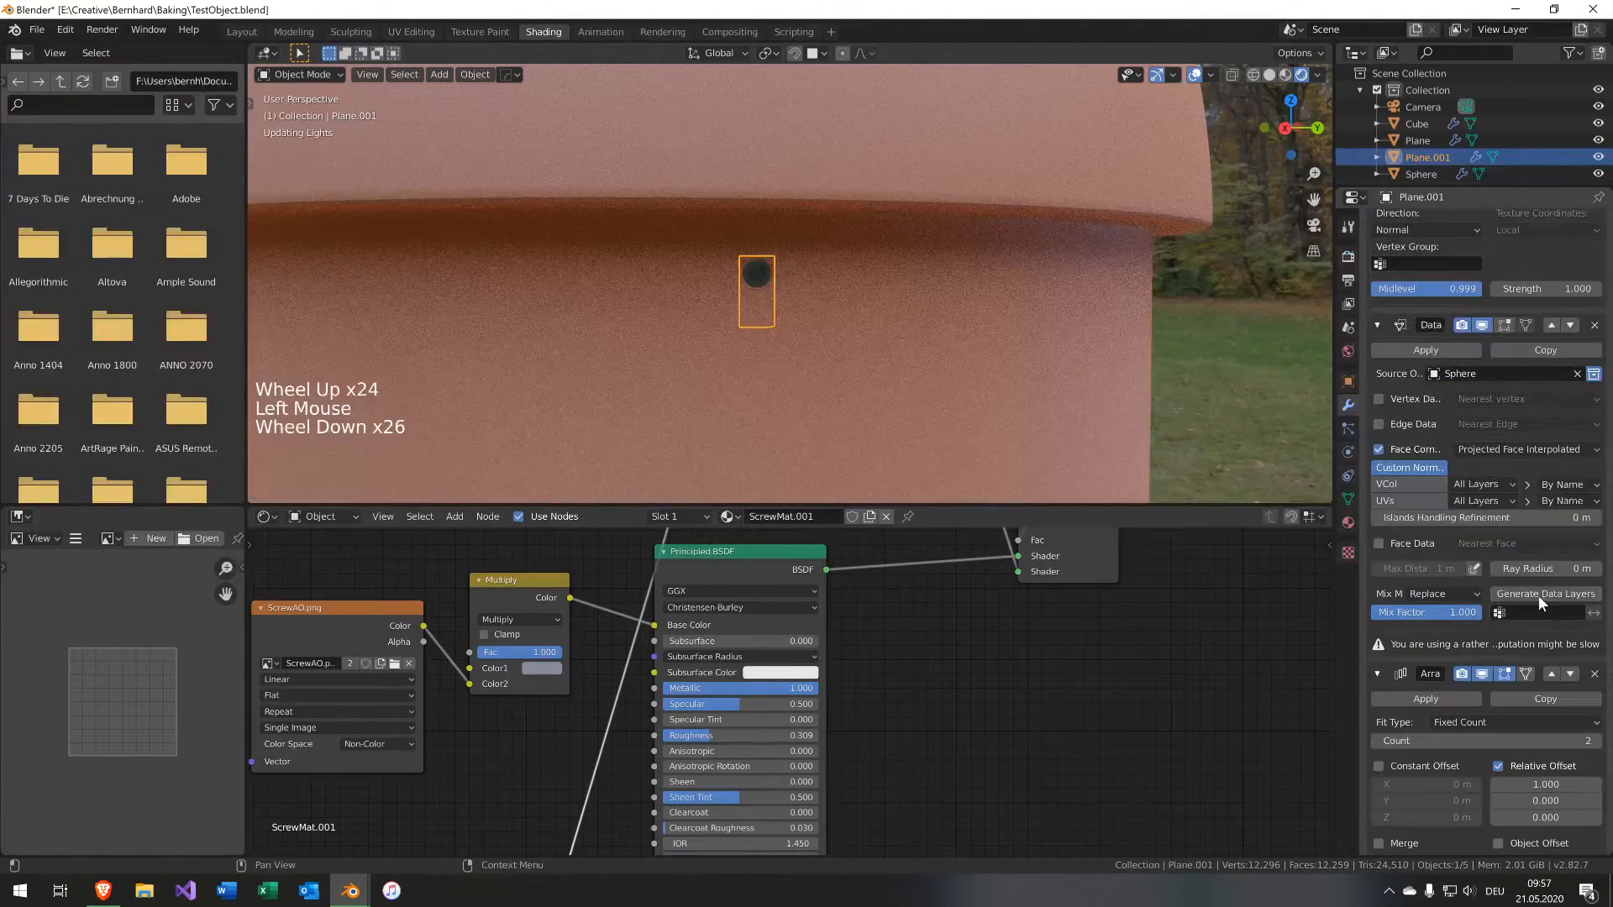
Move the Array modifier up the stack to sit directly after the Subdivision modifier.
{"action": "left_click", "coordinate": [1550, 675]}
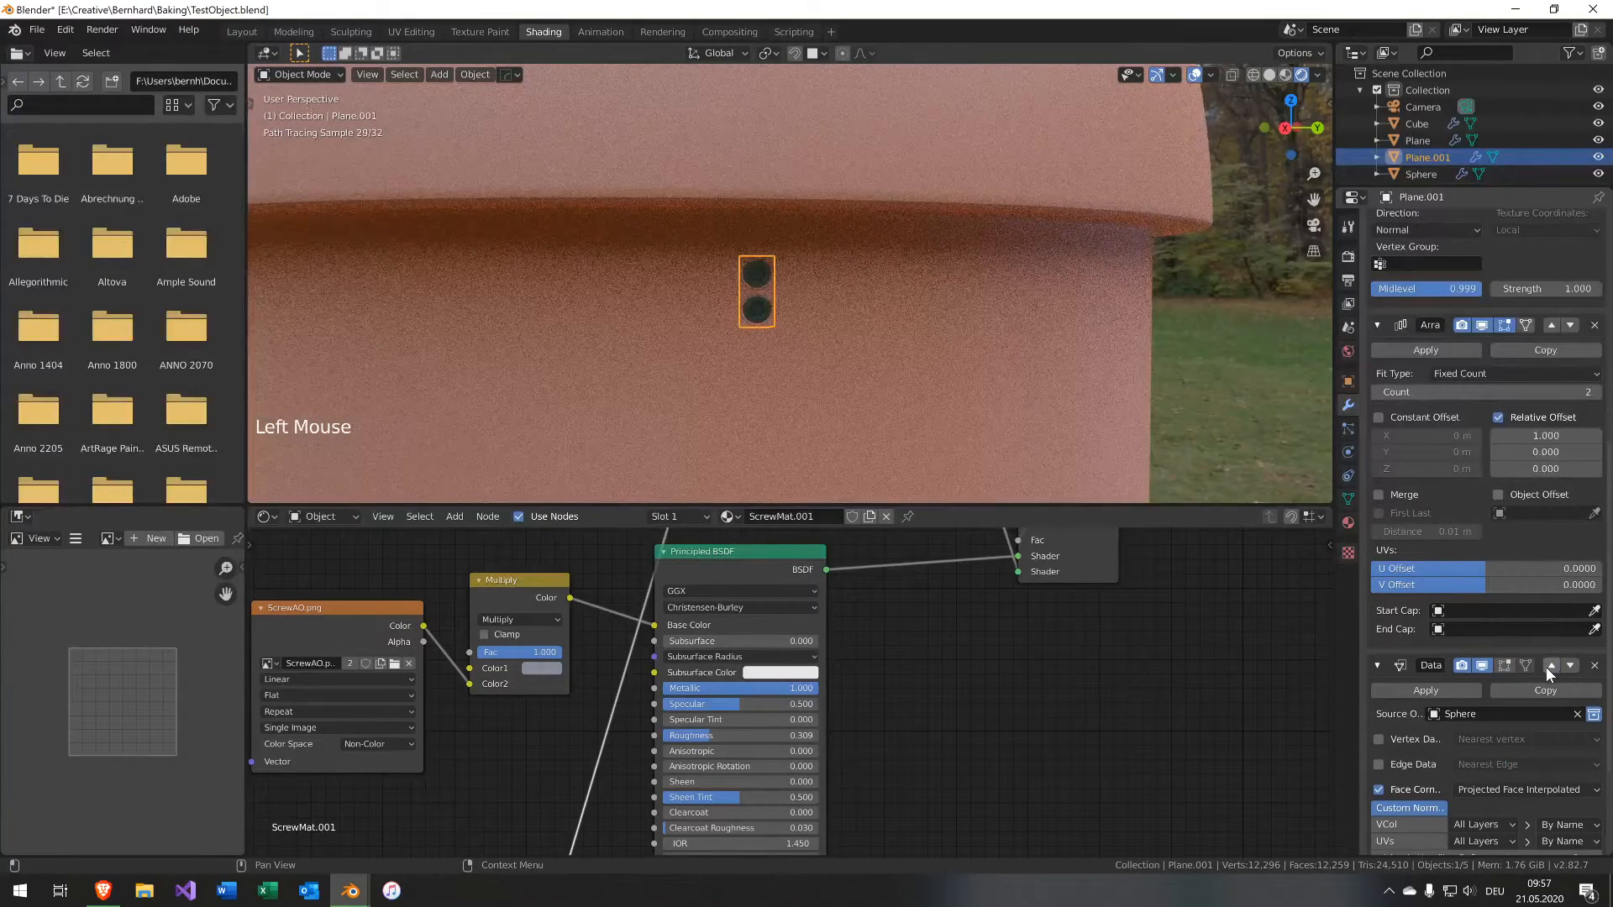
{"action": "left_click", "coordinate": [1549, 326]}
{"action": "scroll", "coordinate": [1550, 419], "scroll_direction": "up", "scroll_amount": 20}
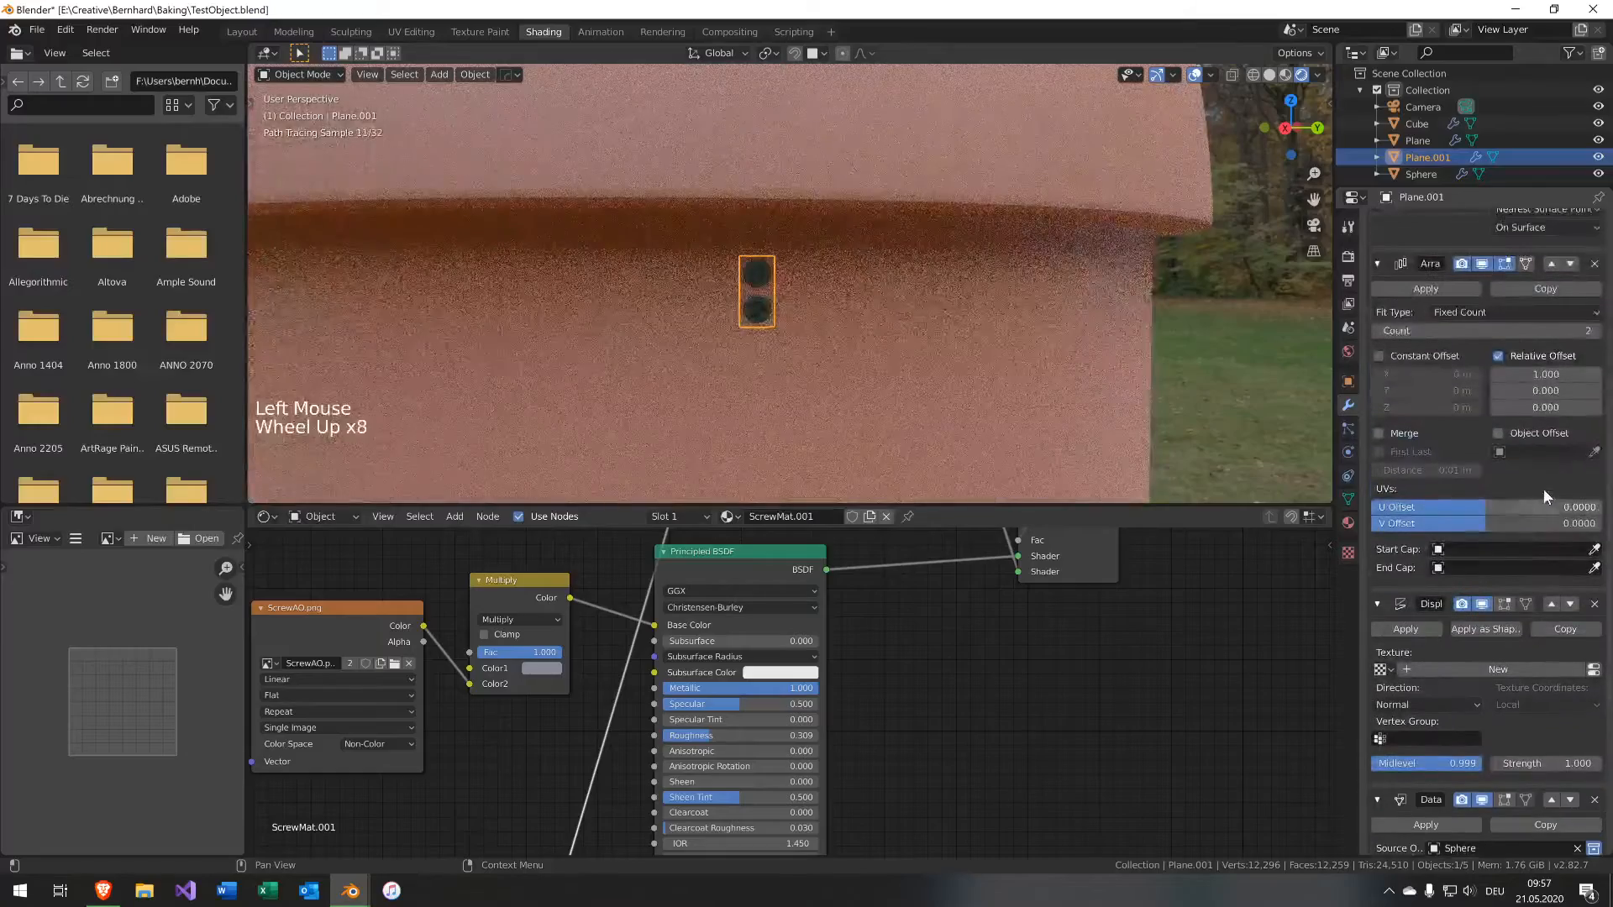
{"action": "scroll", "coordinate": [1499, 638], "scroll_direction": "up", "scroll_amount": 5}
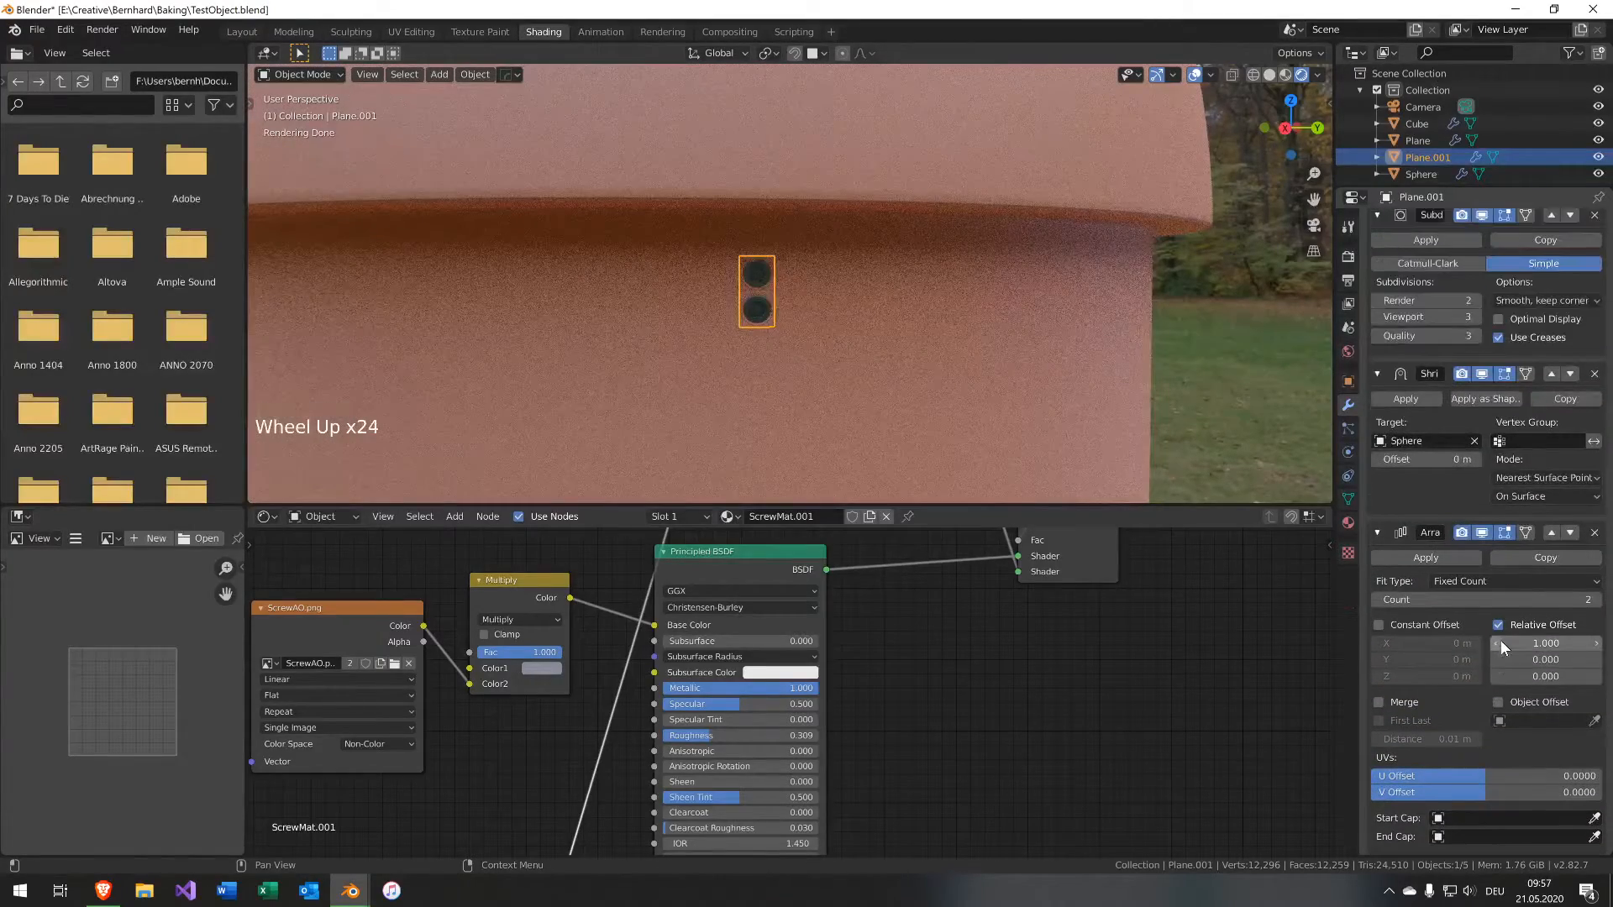
{"action": "scroll", "coordinate": [1500, 637], "scroll_direction": "down", "scroll_amount": 1}
{"action": "left_click", "coordinate": [1547, 551]}
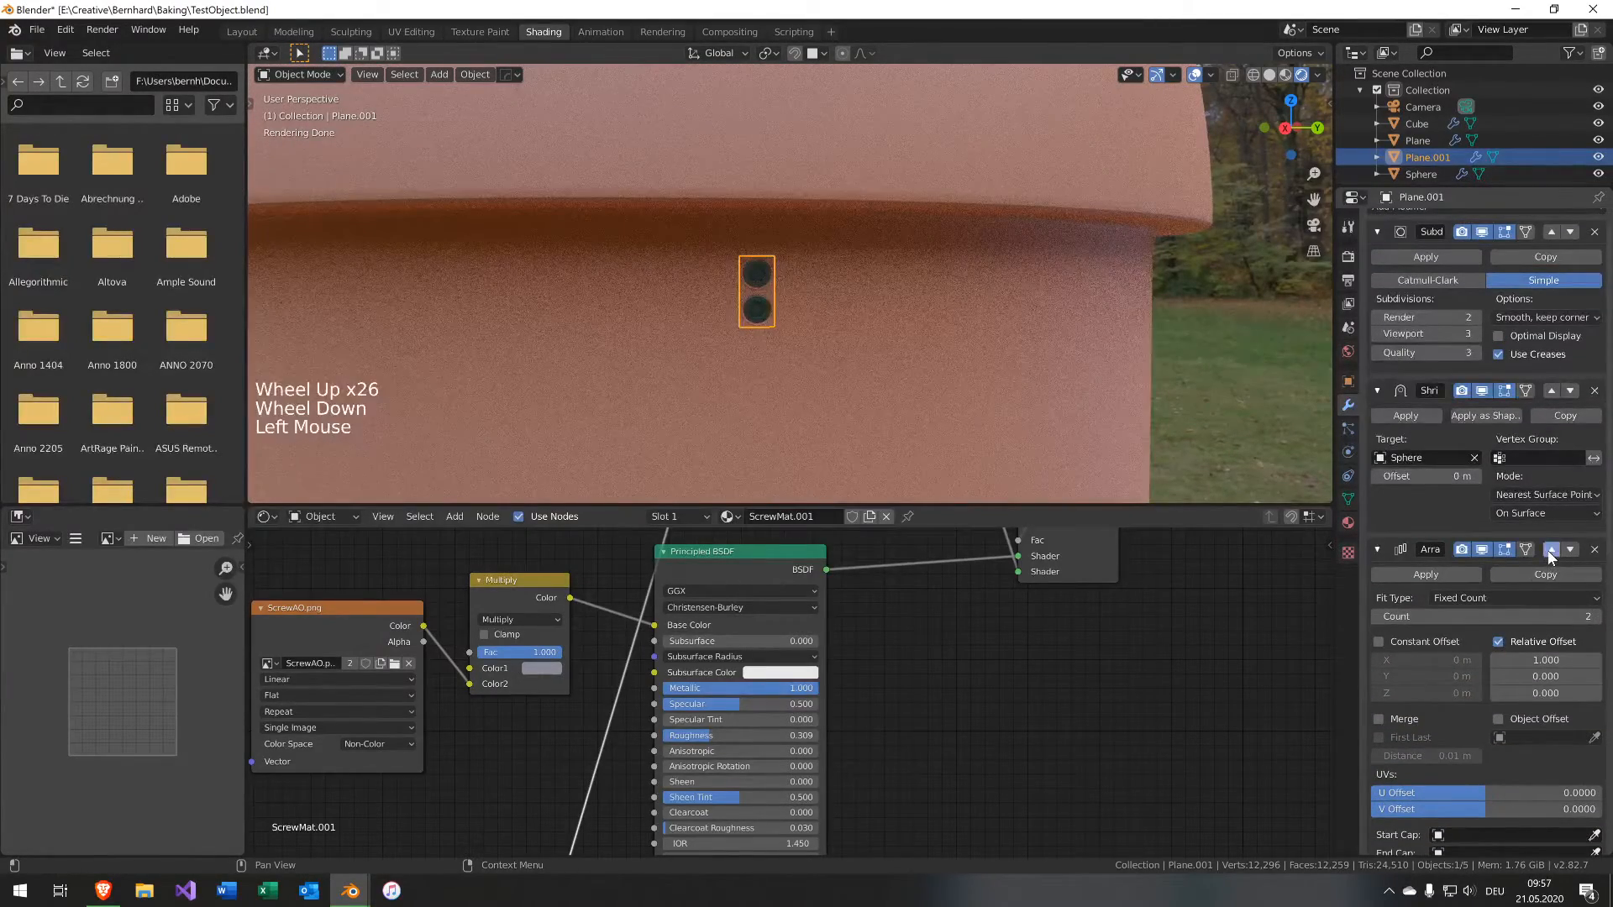
{"action": "scroll", "coordinate": [1487, 504], "scroll_direction": "up", "scroll_amount": 9}
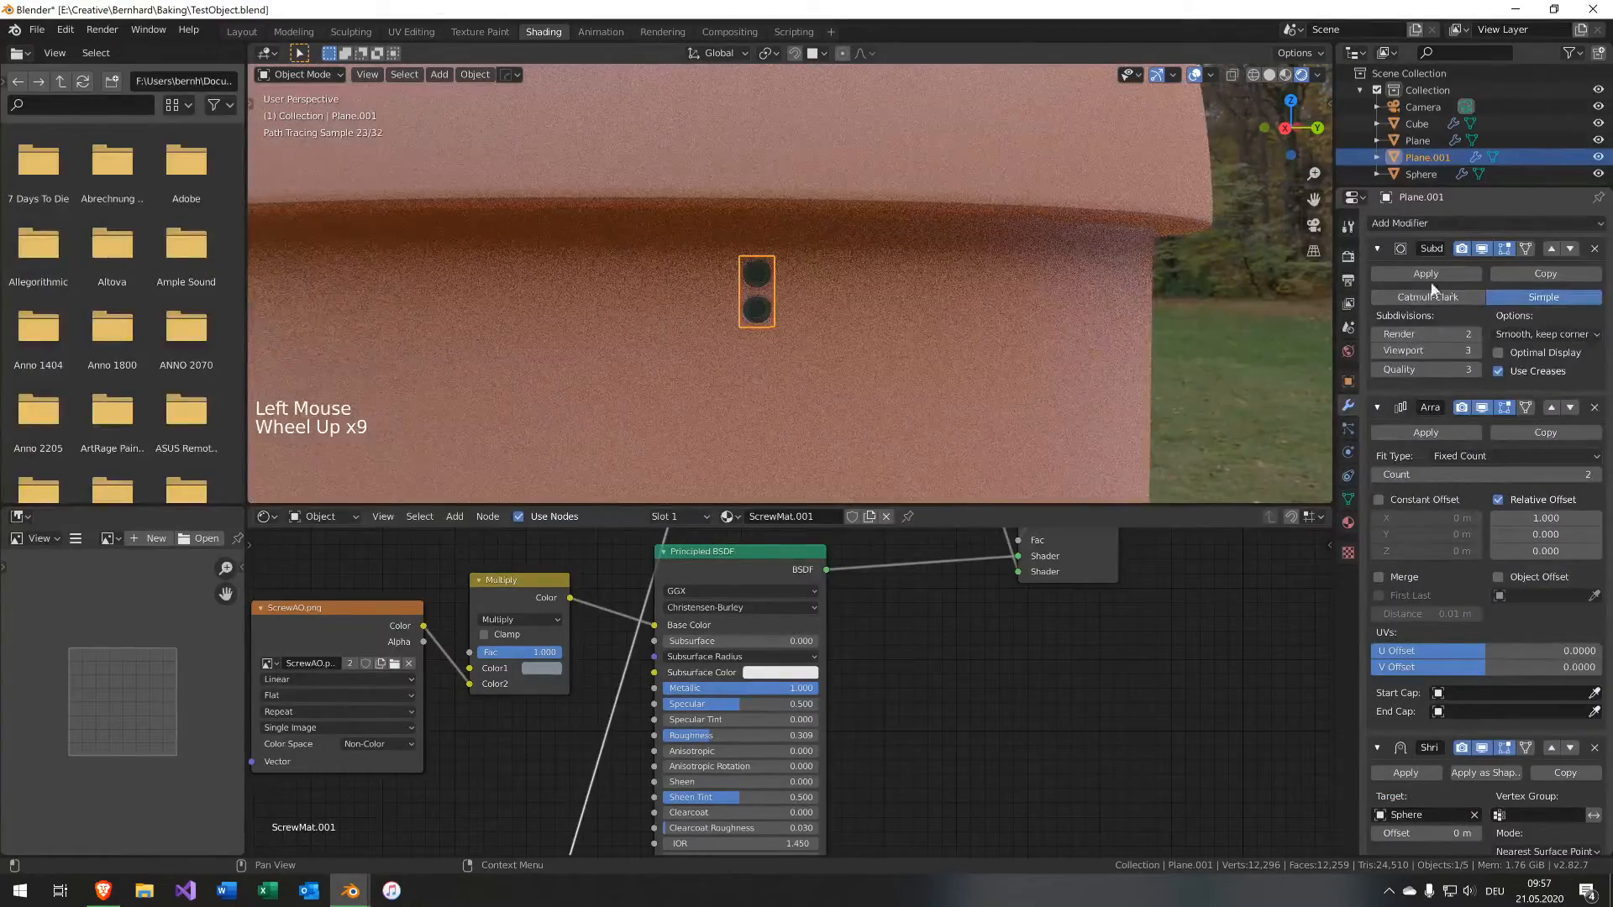
{"action": "scroll", "coordinate": [750, 322], "scroll_direction": "up", "scroll_amount": 3}
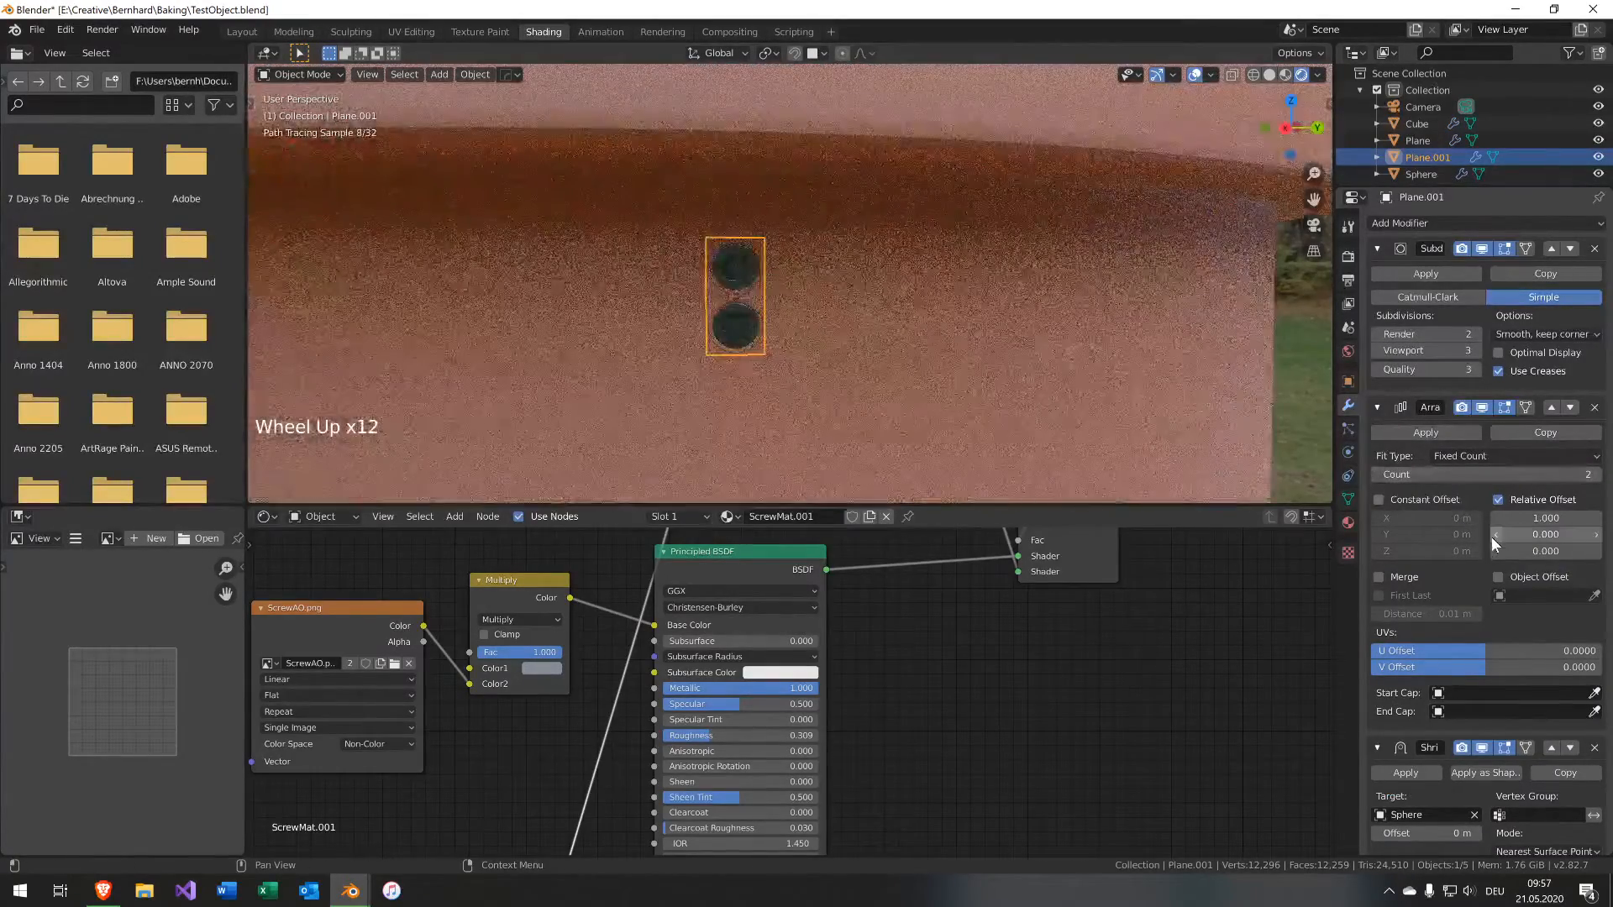
Set the Array's relative X offset to 0 and switch it from relative to constant offset.
{"action": "left_click", "coordinate": [1512, 518]}
{"action": "key", "text": "Return"}
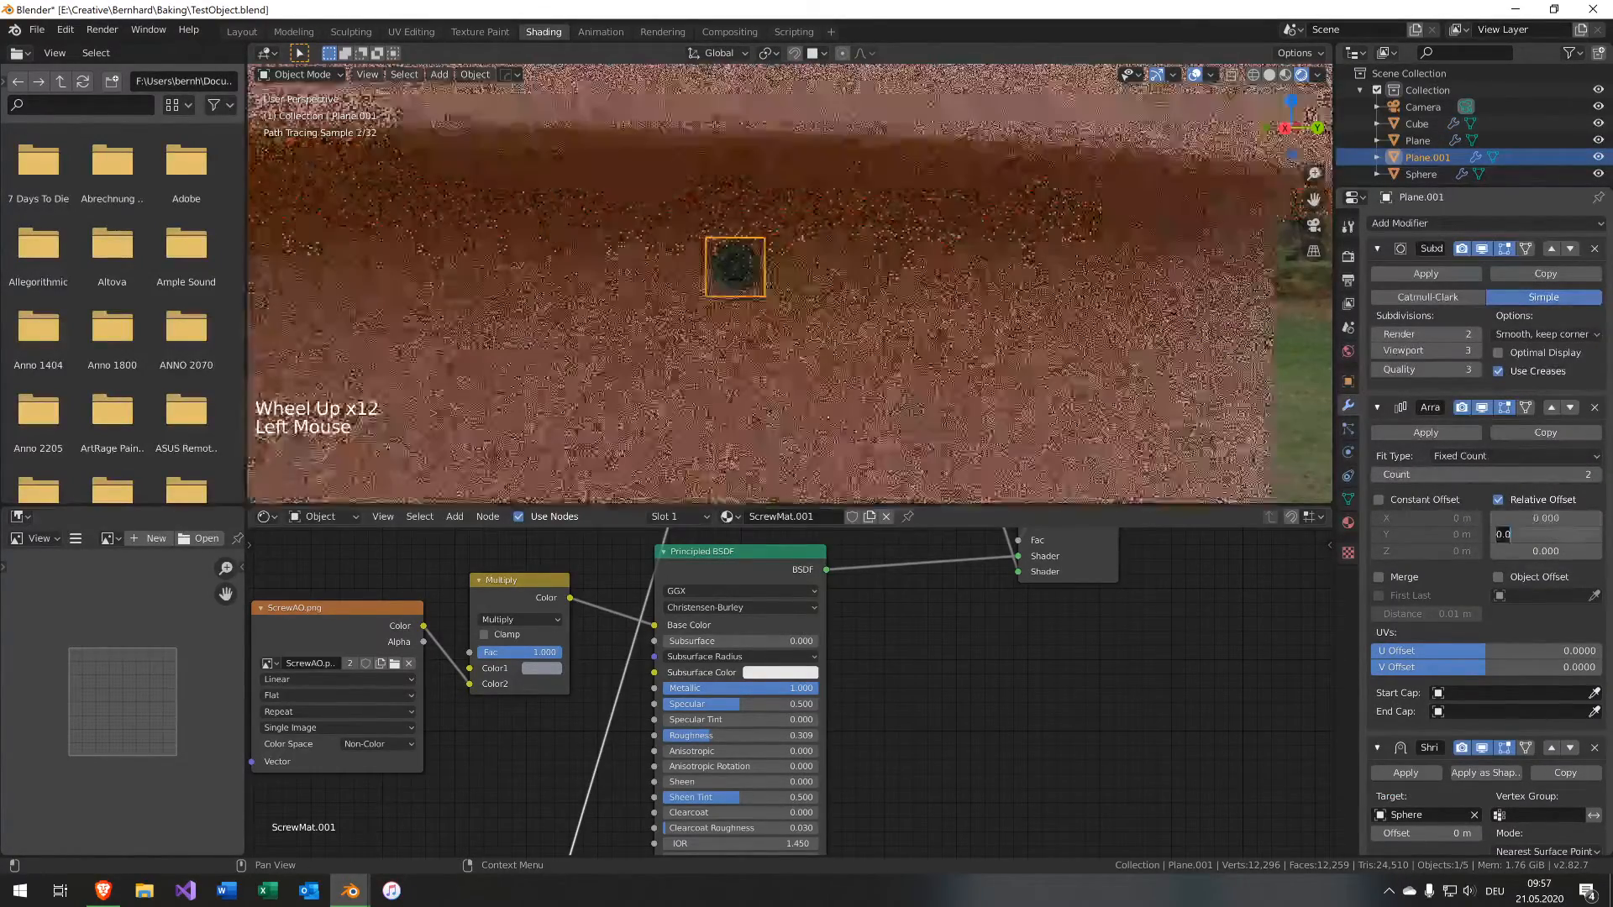
{"action": "left_click", "coordinate": [1402, 500]}
{"action": "left_click", "coordinate": [1403, 499]}
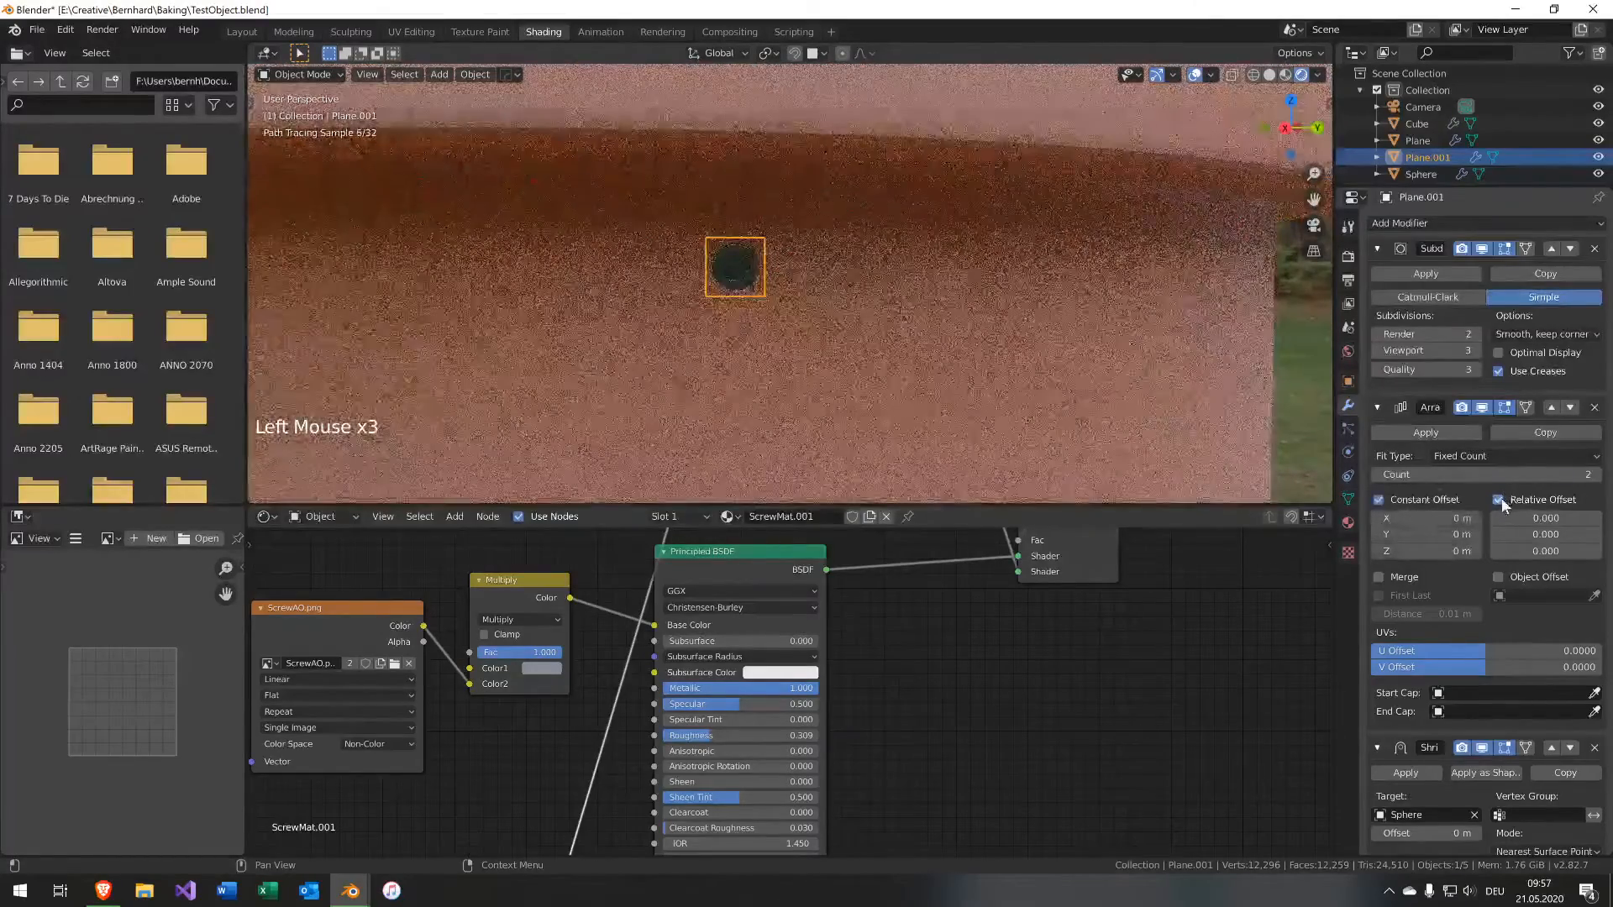
{"action": "left_click", "coordinate": [1499, 499]}
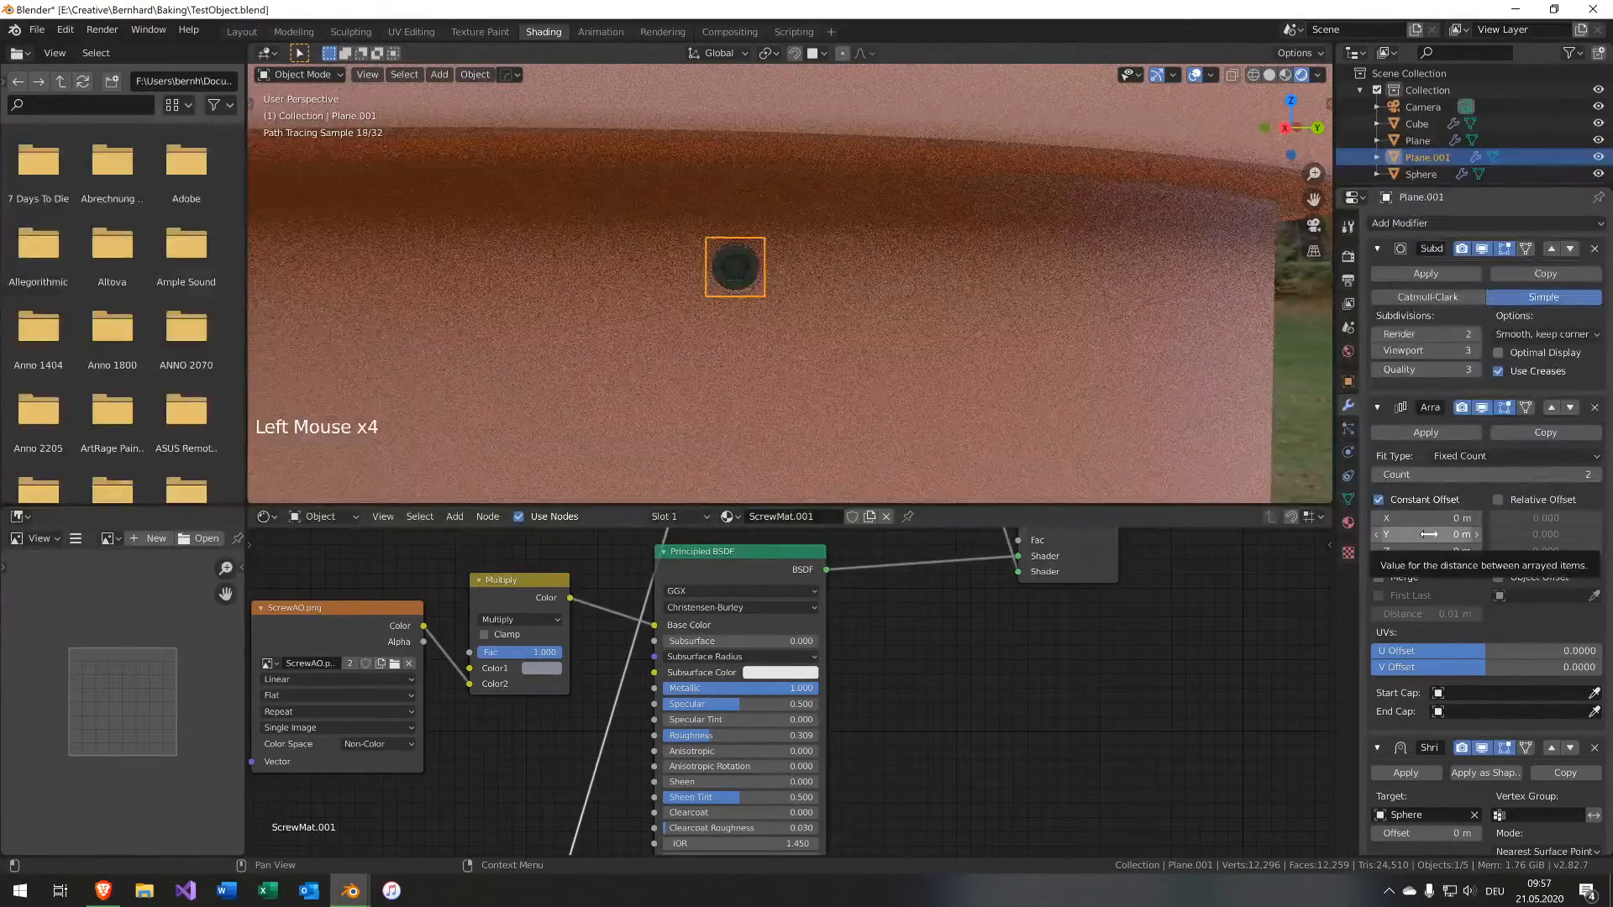
Set the Array's constant Y offset to 80 cm.
{"action": "left_click", "coordinate": [1429, 535]}
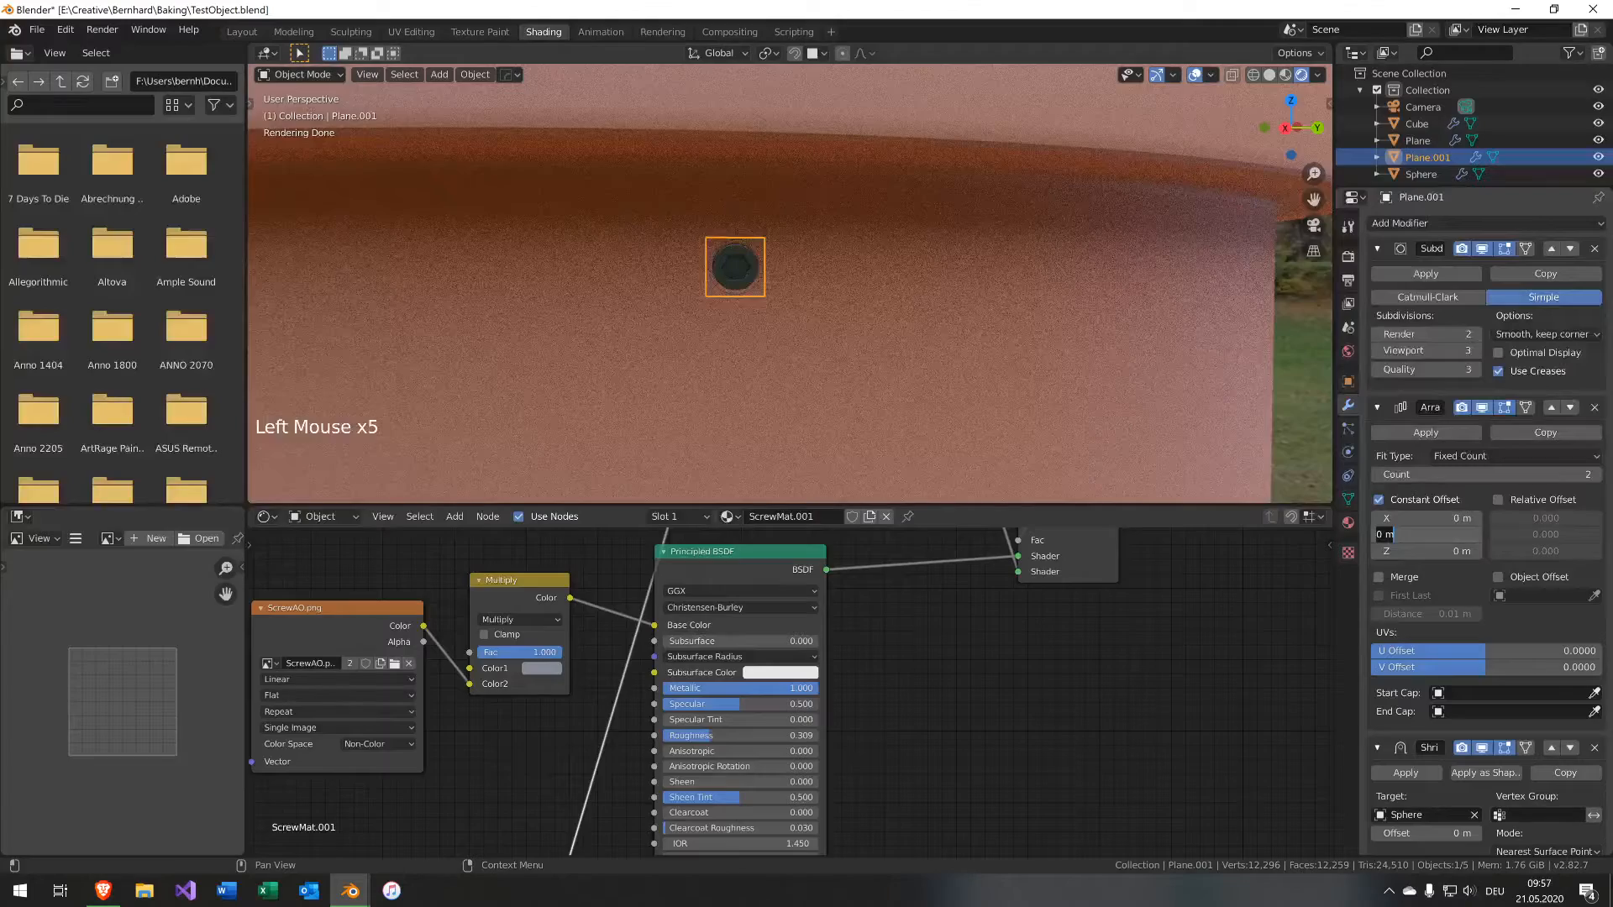
{"action": "key", "text": "Return"}
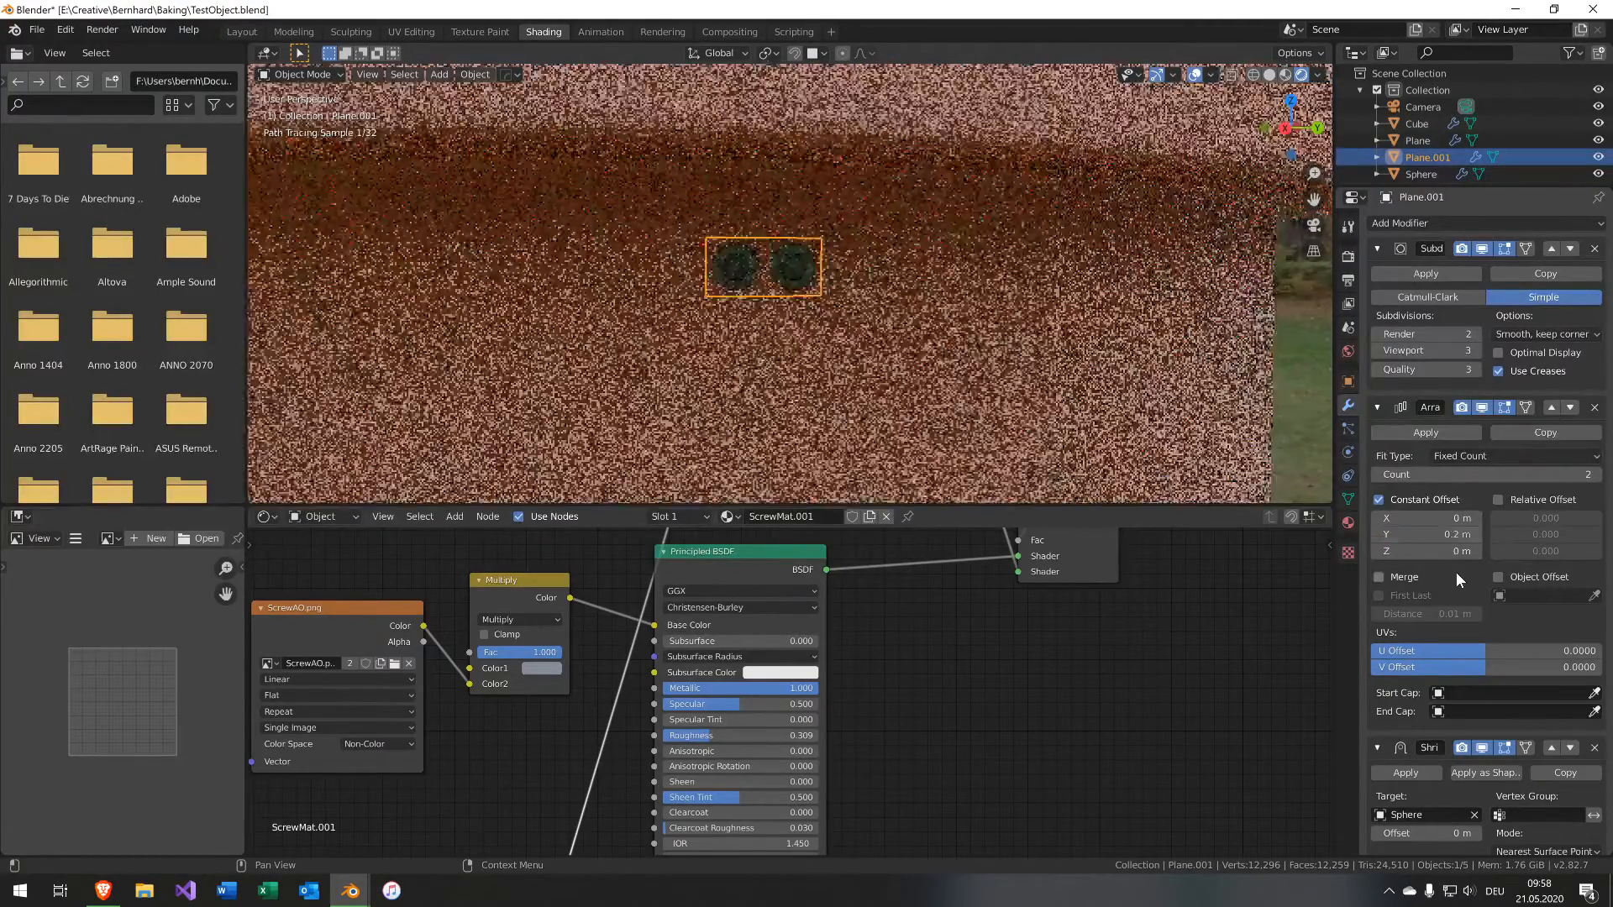
{"action": "left_click", "coordinate": [1453, 535]}
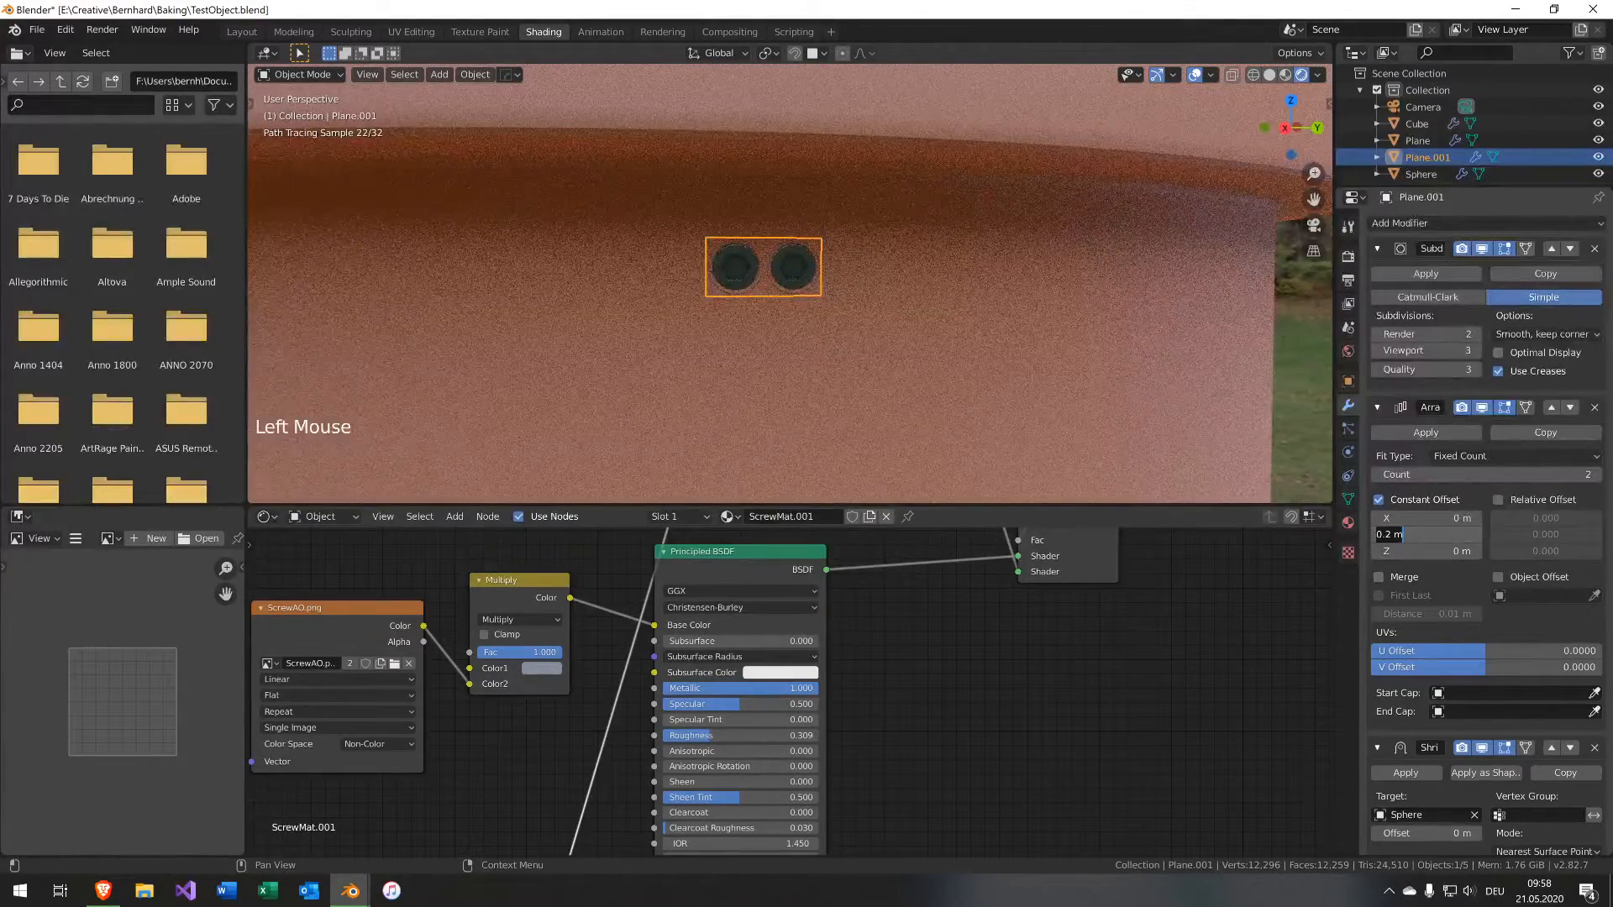
{"action": "type", "text": "80cm"}
{"action": "key", "text": "Return"}
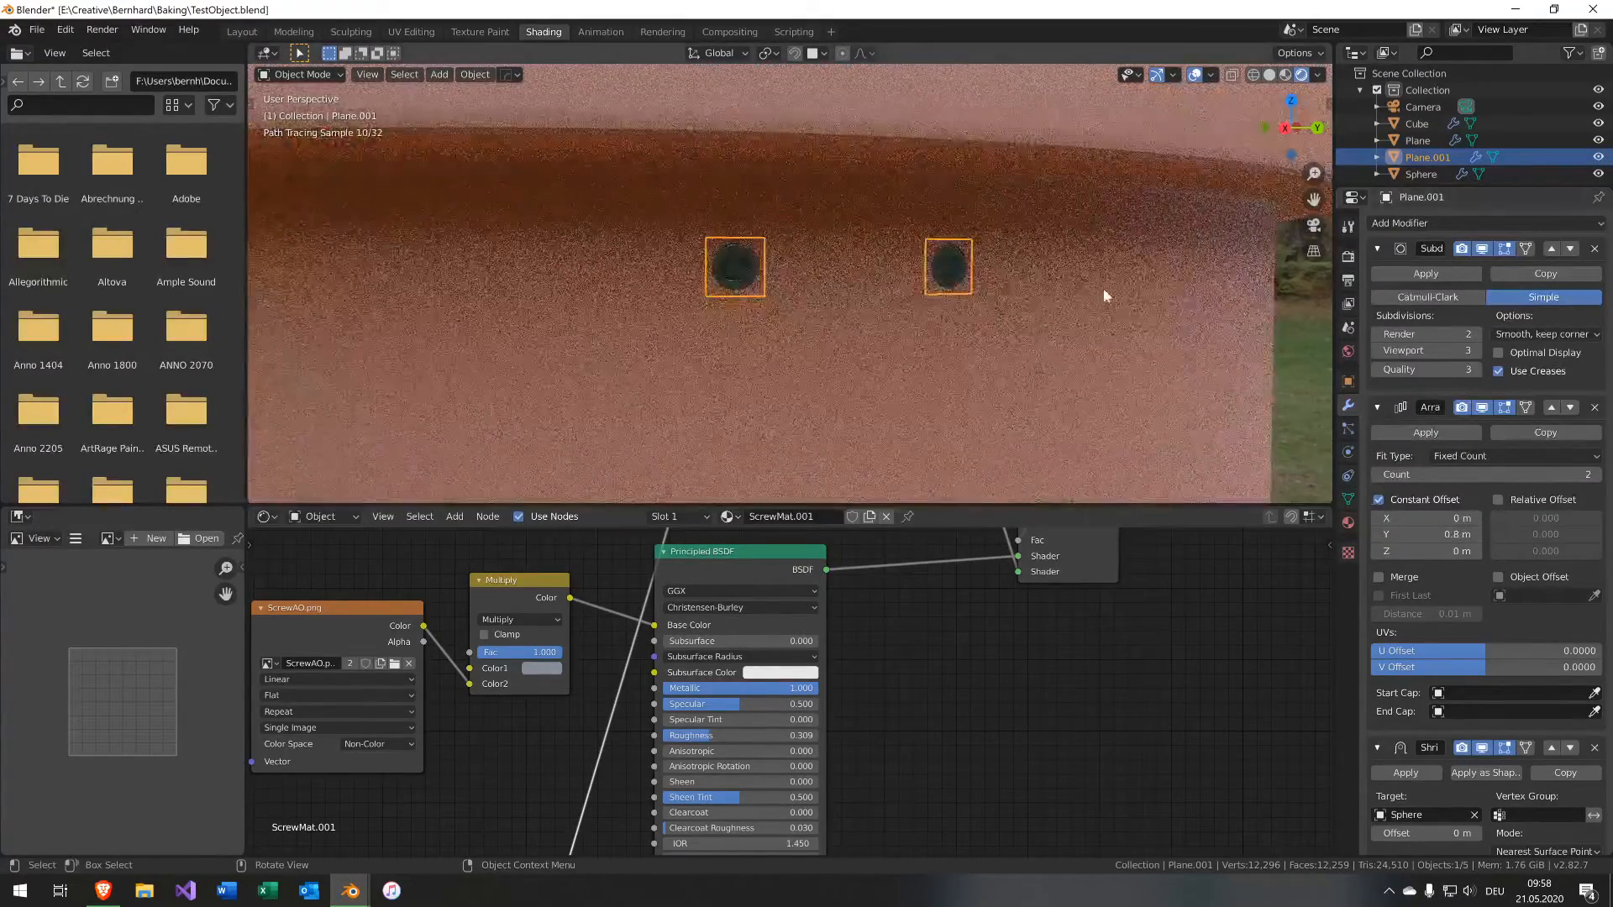
Raise the Array count to 4 and lower it back to 2.
{"action": "scroll", "coordinate": [1102, 289], "scroll_direction": "down", "scroll_amount": 3}
{"action": "mouse_move", "coordinate": [1084, 374]}
{"action": "middle_mouse_down"}
{"action": "mouse_move", "coordinate": [1098, 345]}
{"action": "mouse_move", "coordinate": [1105, 375]}
{"action": "middle_mouse_up"}
{"action": "scroll", "coordinate": [1105, 375], "scroll_direction": "down", "scroll_amount": 5}
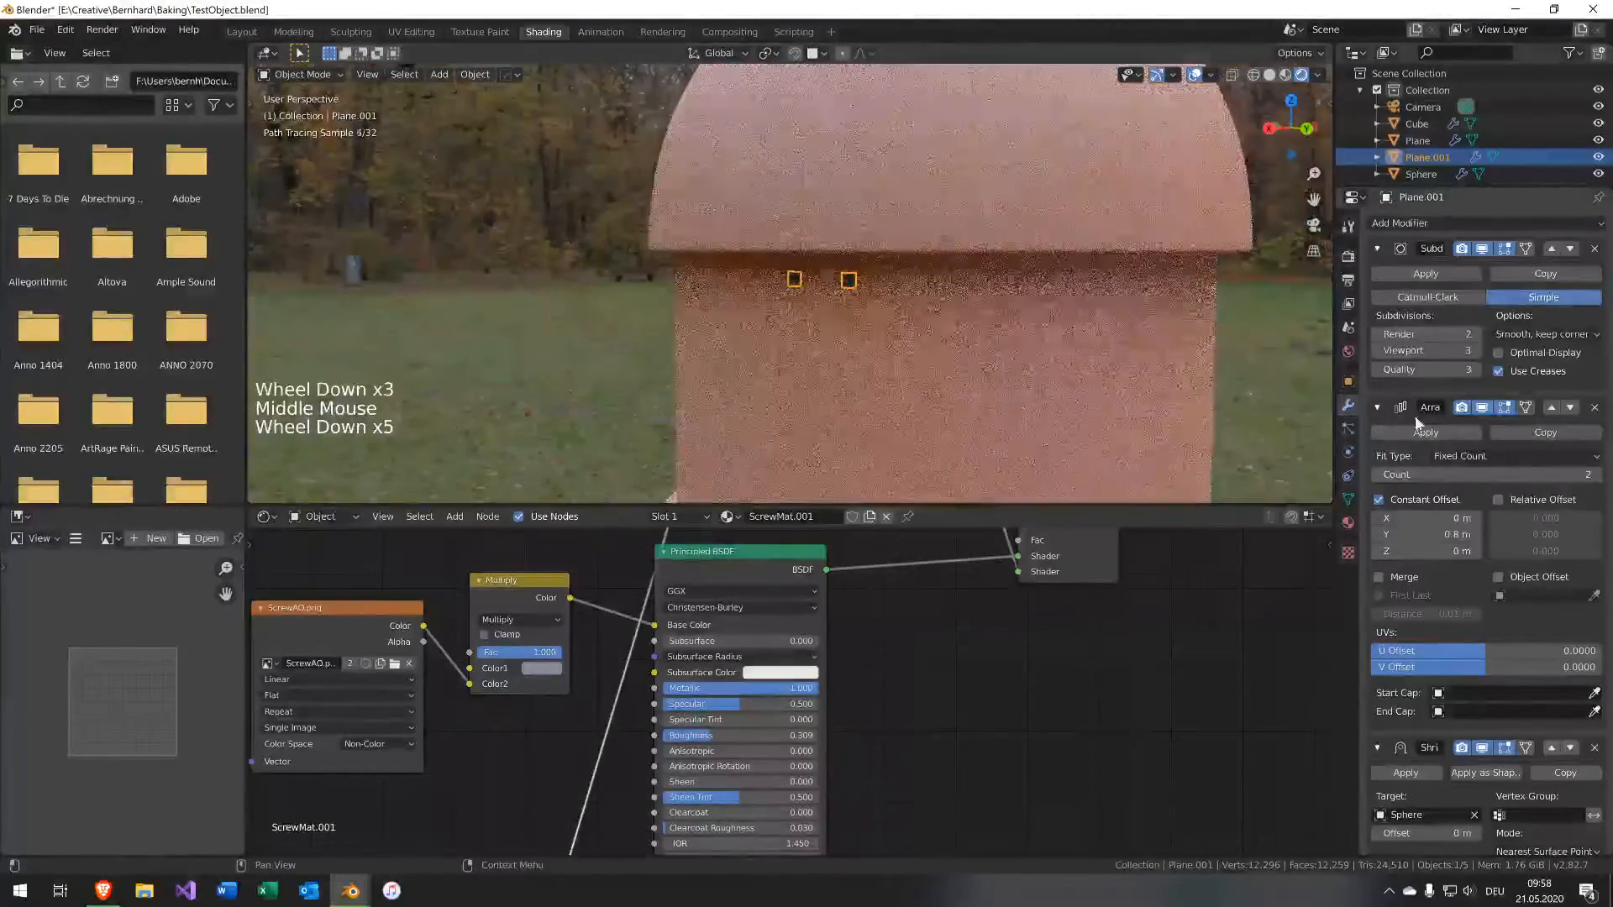
{"action": "left_click", "coordinate": [1595, 474]}
{"action": "left_click", "coordinate": [1595, 475]}
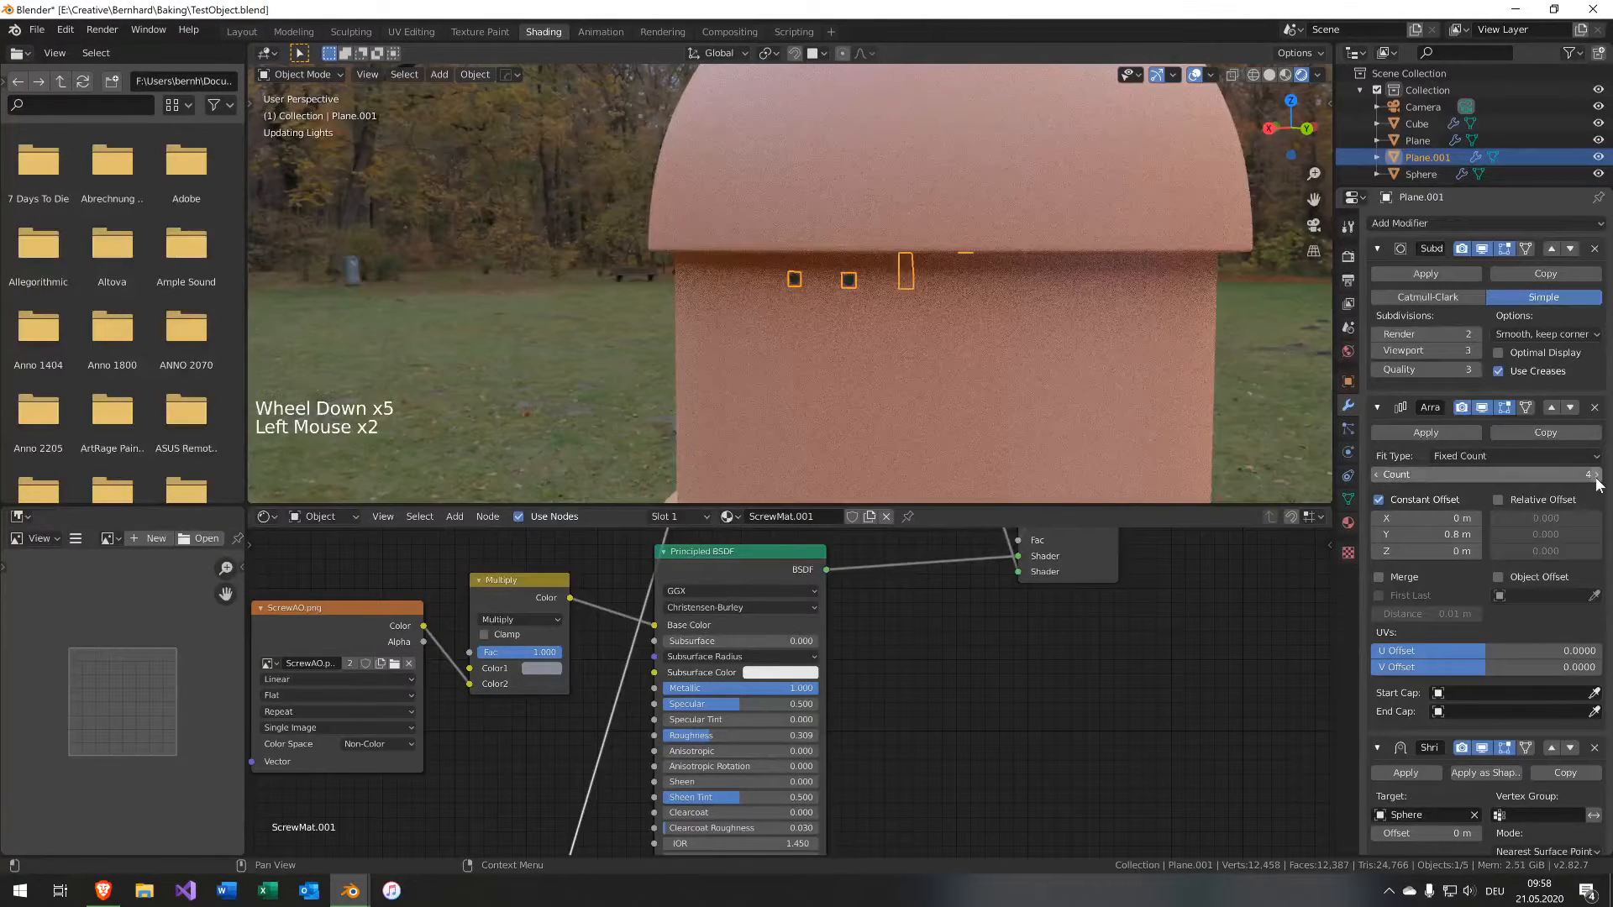
{"action": "middle_click_drag", "start_coordinate": [1112, 343], "coordinate": [1107, 284]}
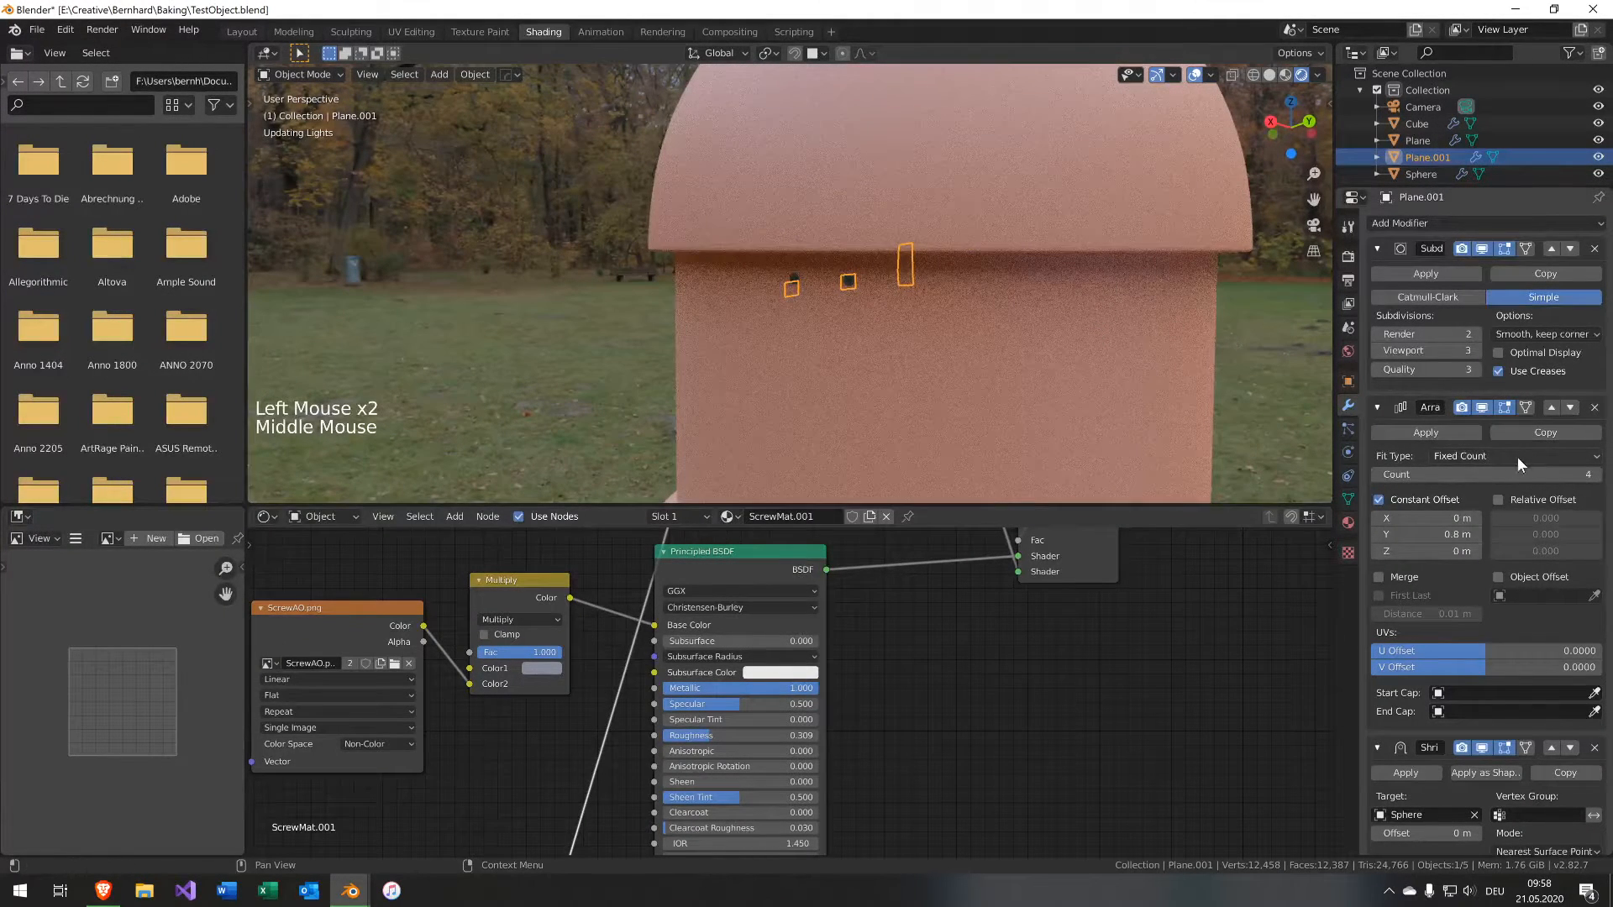
{"action": "left_click", "coordinate": [1378, 477]}
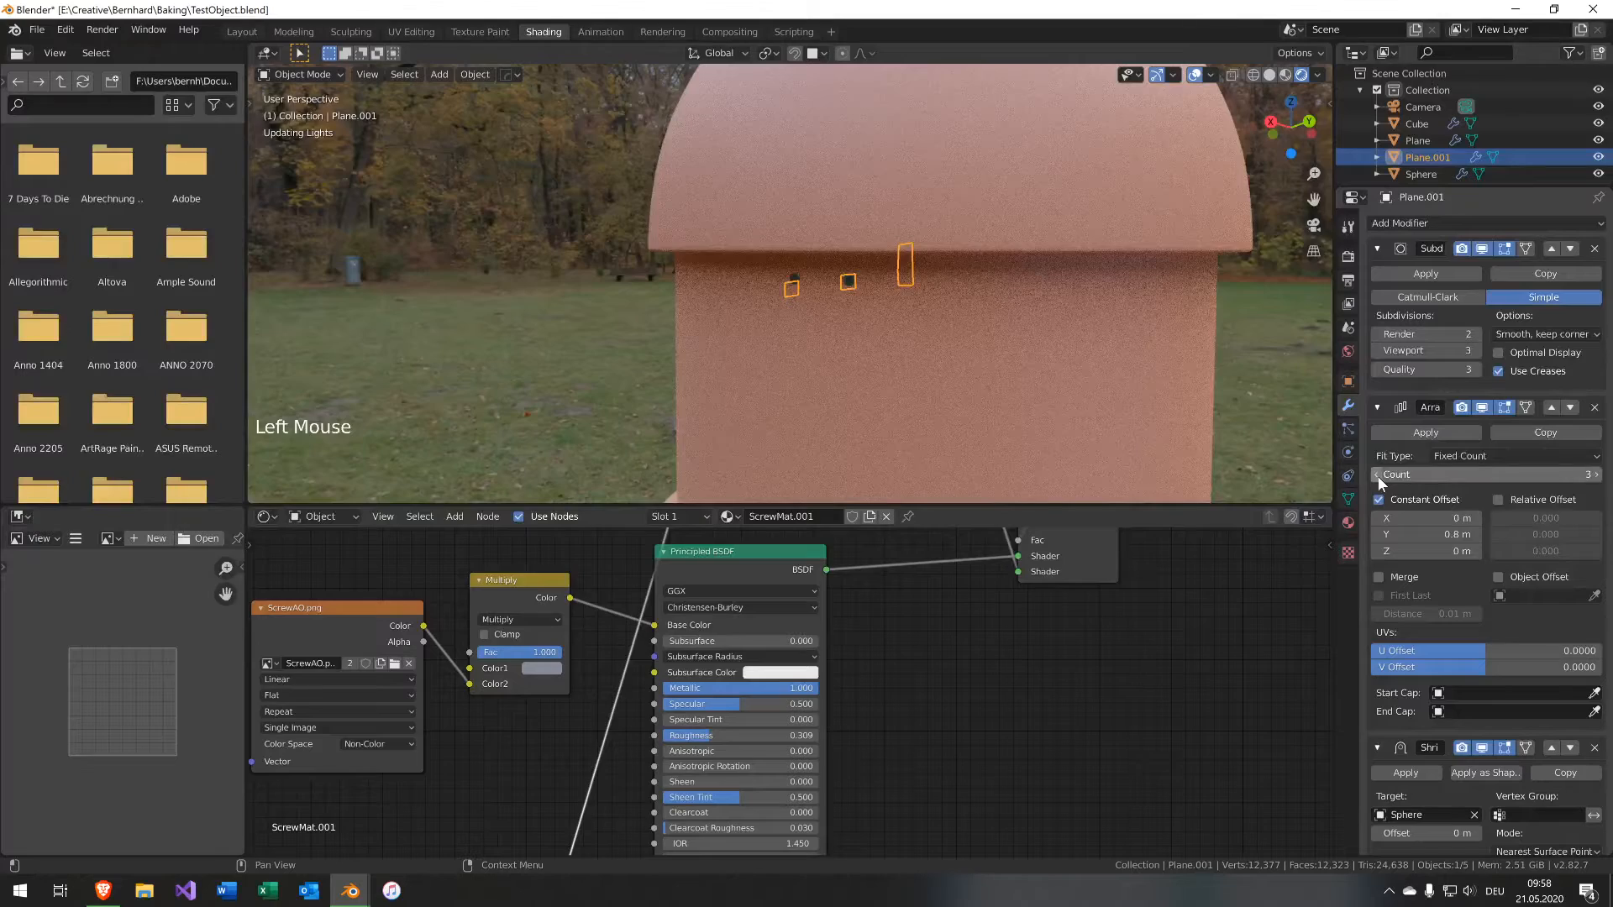
{"action": "left_click", "coordinate": [1377, 476]}
Set the decal plane's X rotation to 0° in the transform sidebar.
{"action": "mouse_move", "coordinate": [1035, 315]}
{"action": "middle_mouse_down"}
{"action": "mouse_move", "coordinate": [1050, 324]}
{"action": "mouse_move", "coordinate": [1035, 321]}
{"action": "middle_mouse_up"}
{"action": "key", "text": "n"}
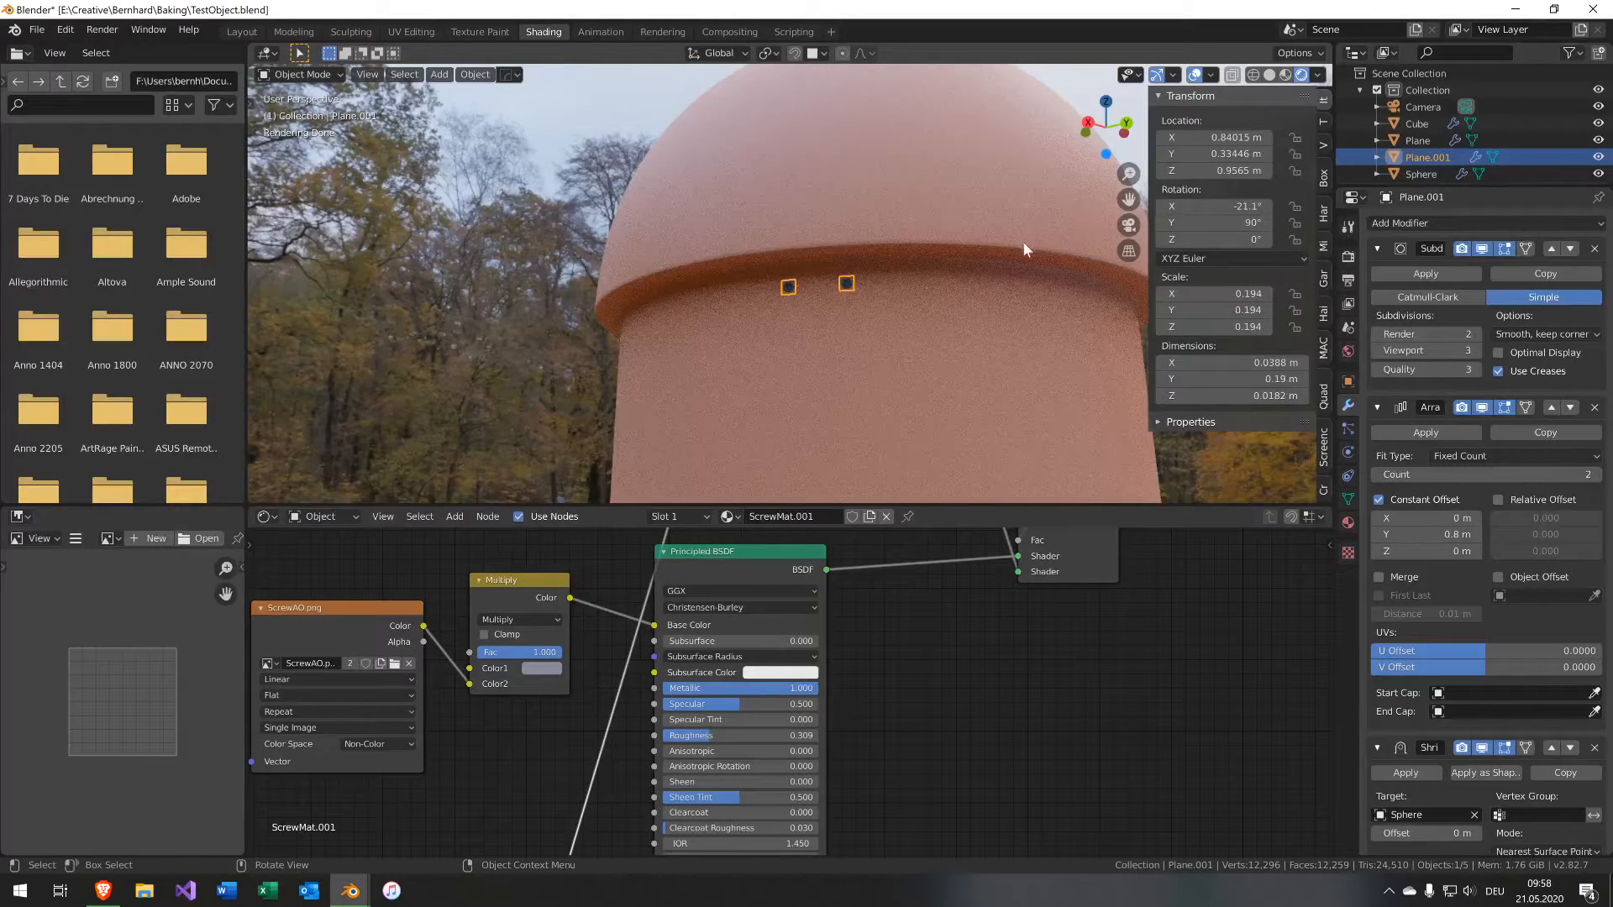
{"action": "left_click", "coordinate": [1484, 407]}
{"action": "left_click", "coordinate": [1484, 406]}
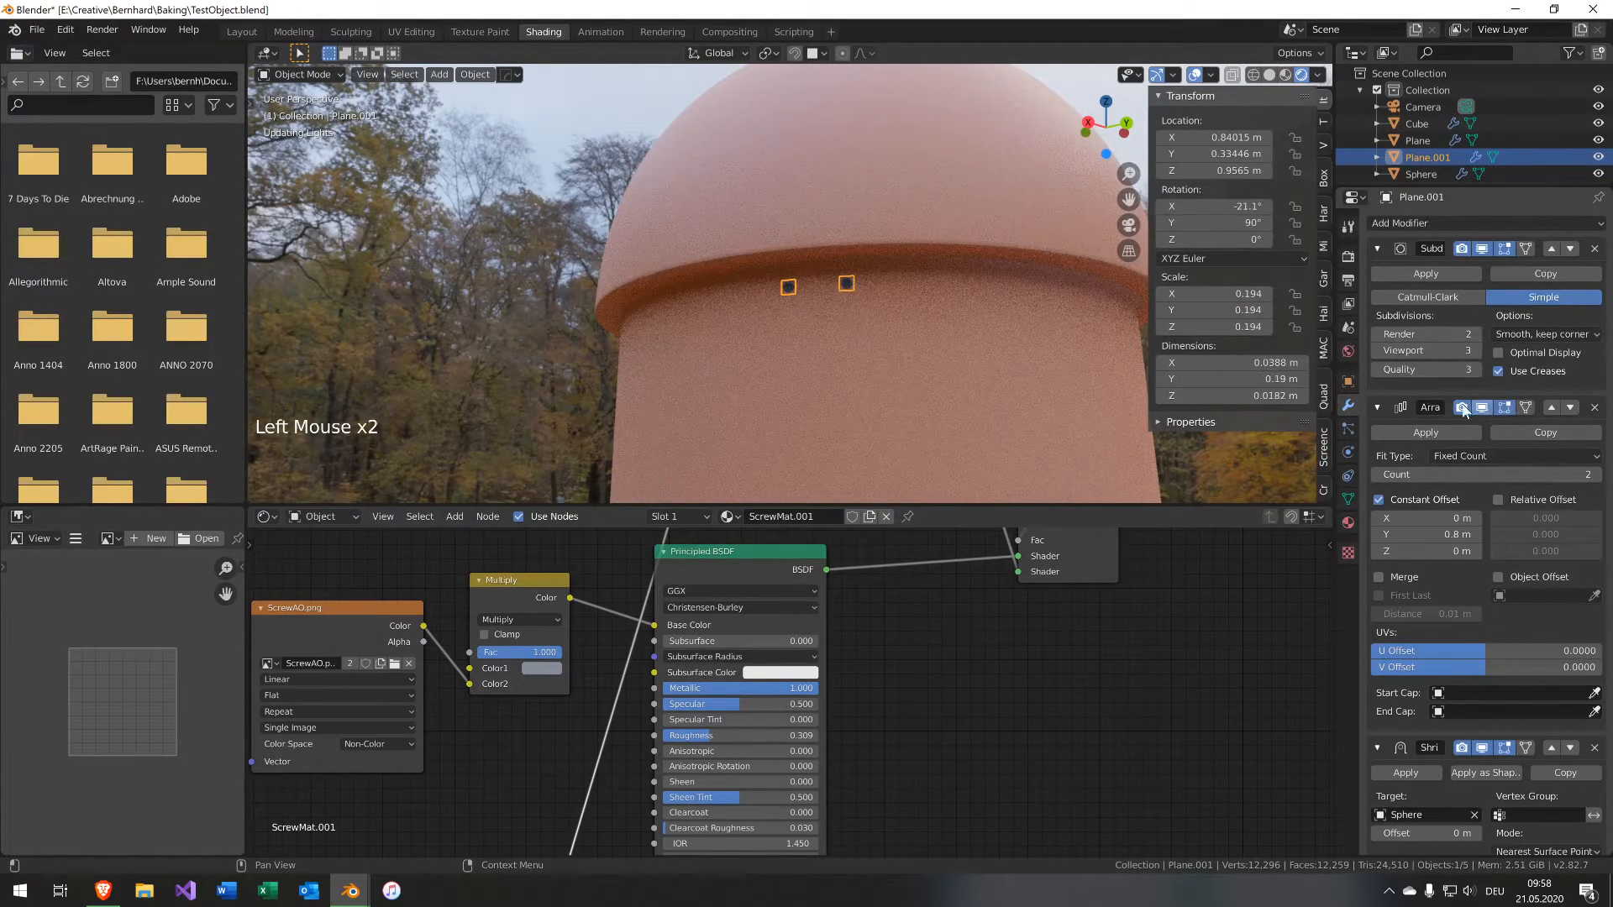
{"action": "left_click", "coordinate": [1213, 206]}
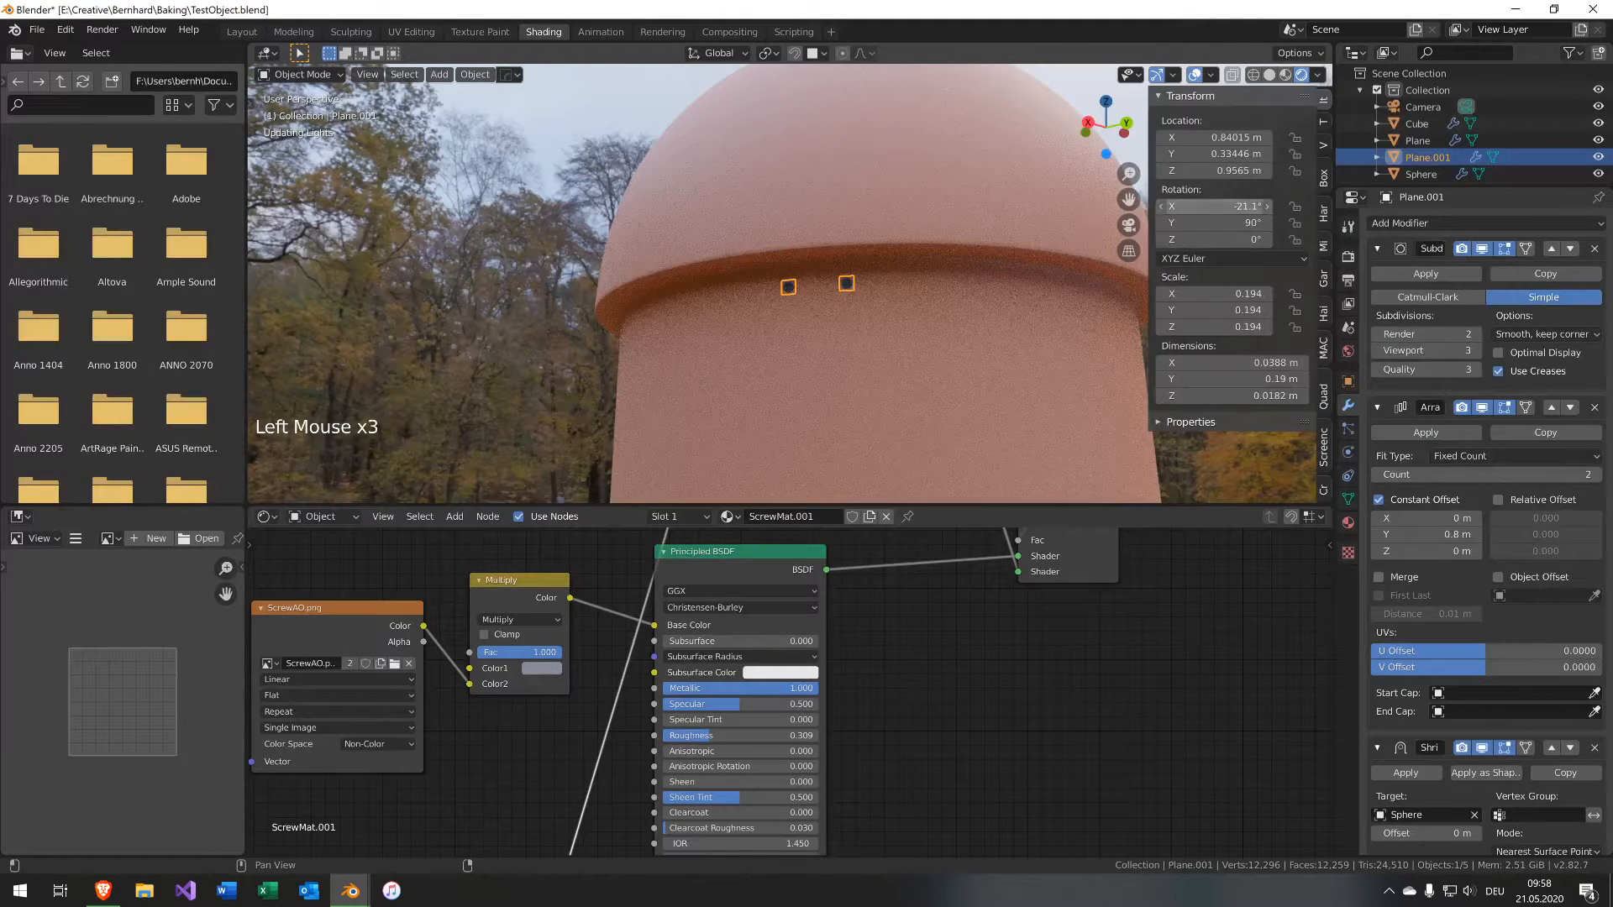
{"action": "type", "text": "0"}
{"action": "key", "text": "Return"}
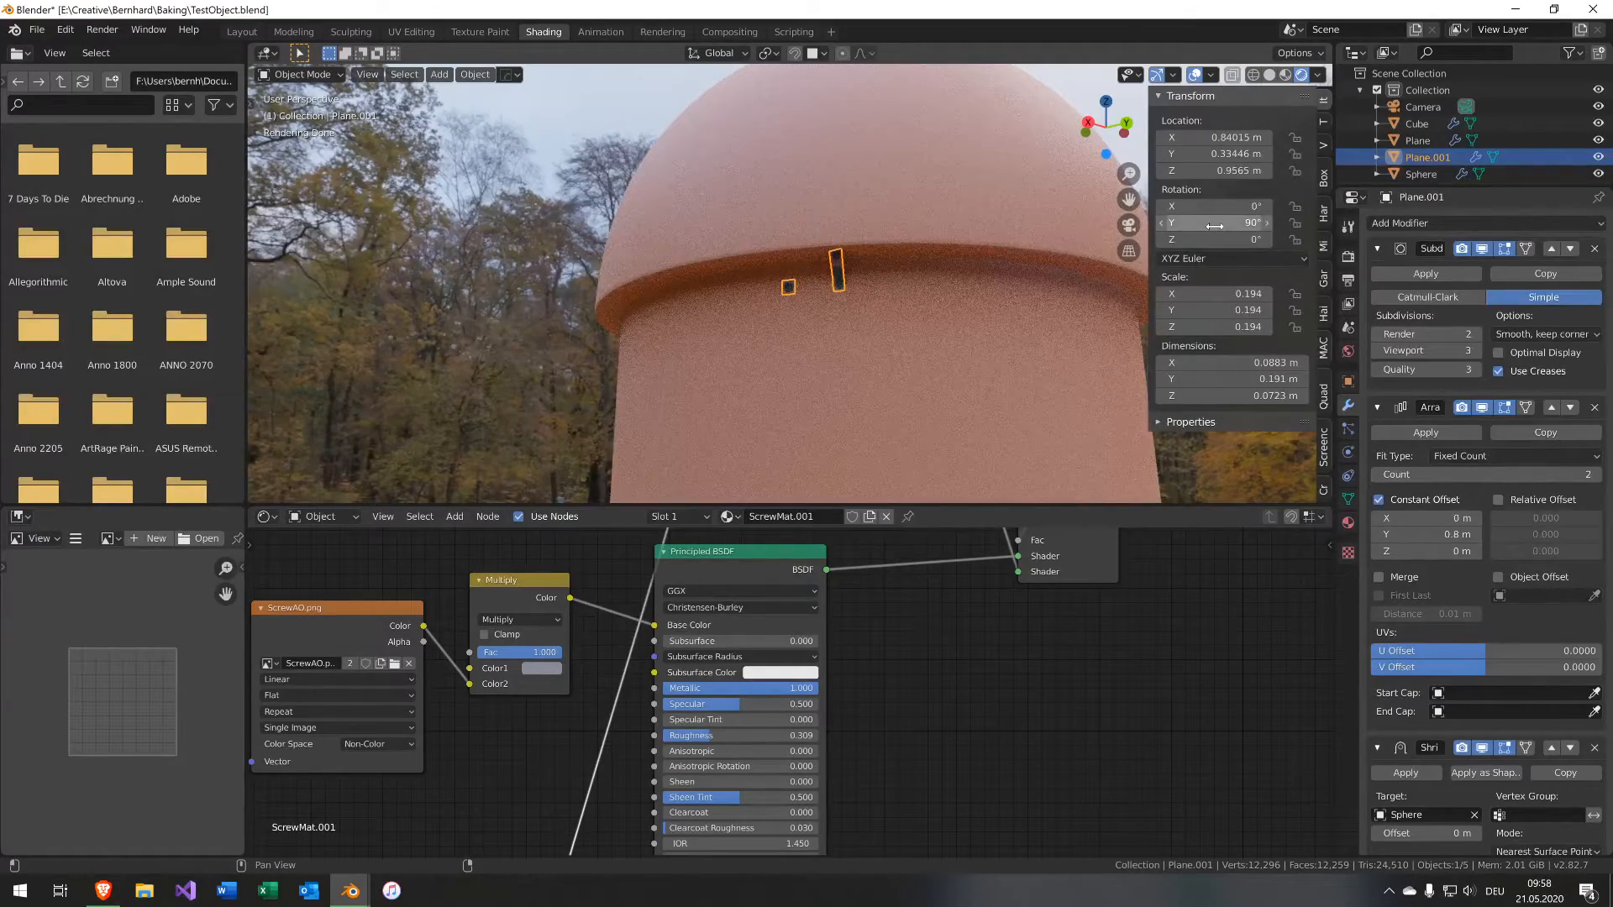
Slide the decal plane down along the capsule surface to just below the rim.
{"action": "scroll", "coordinate": [863, 253], "scroll_direction": "up", "scroll_amount": 5}
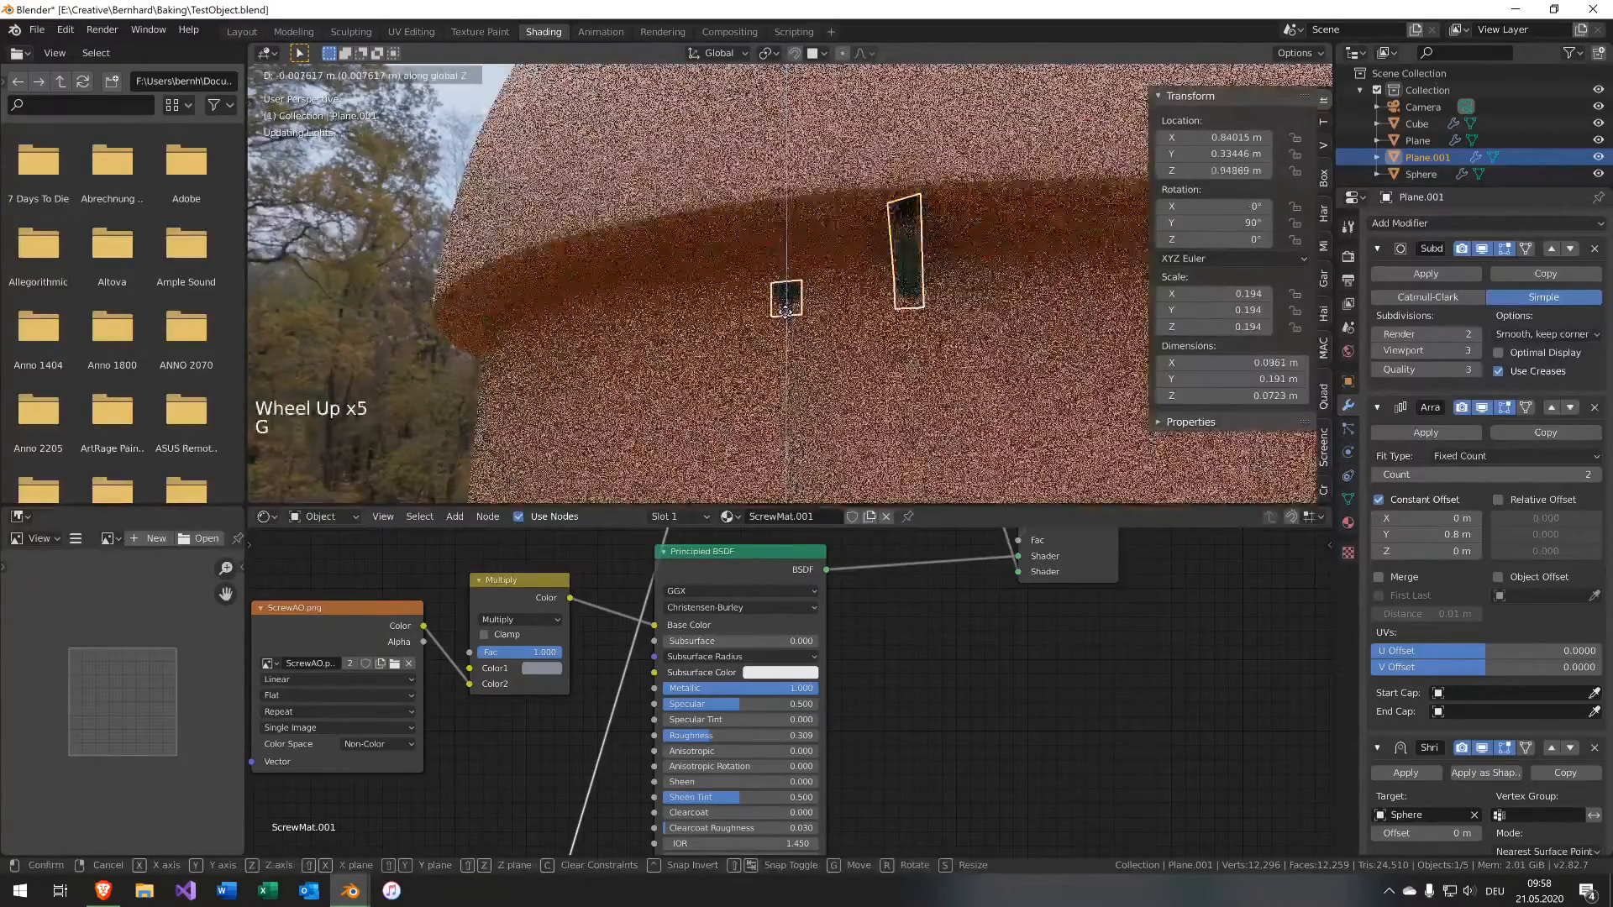
{"action": "key", "text": "g"}
{"action": "key", "text": "g"}
{"action": "left_click", "coordinate": [788, 348]}
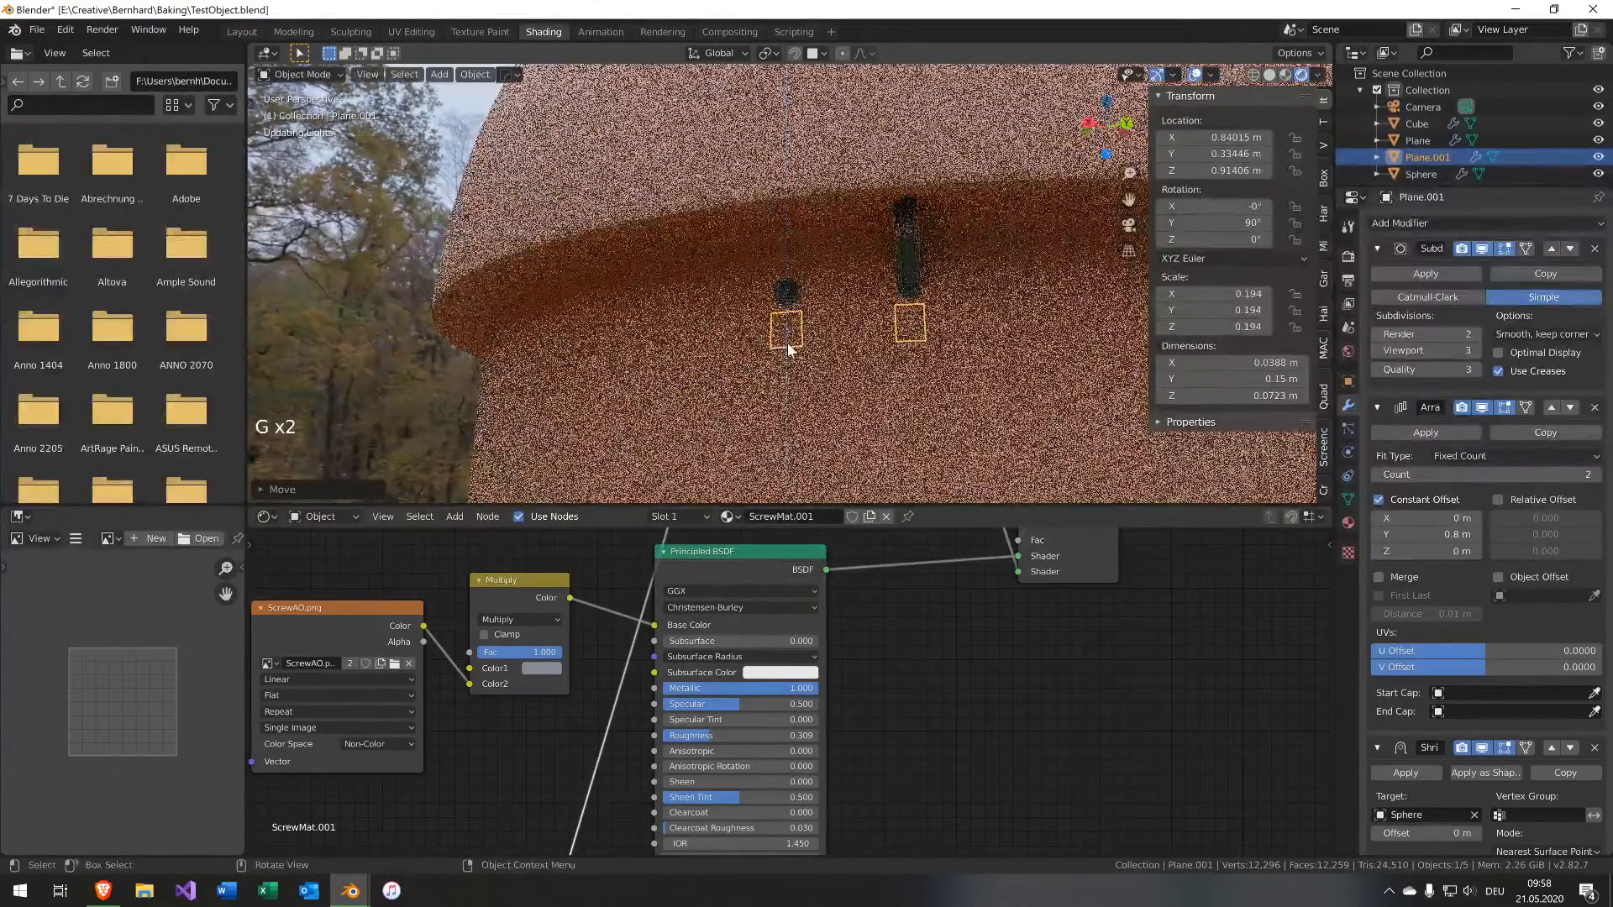
{"action": "middle_click_drag", "start_coordinate": [787, 349], "coordinate": [894, 356]}
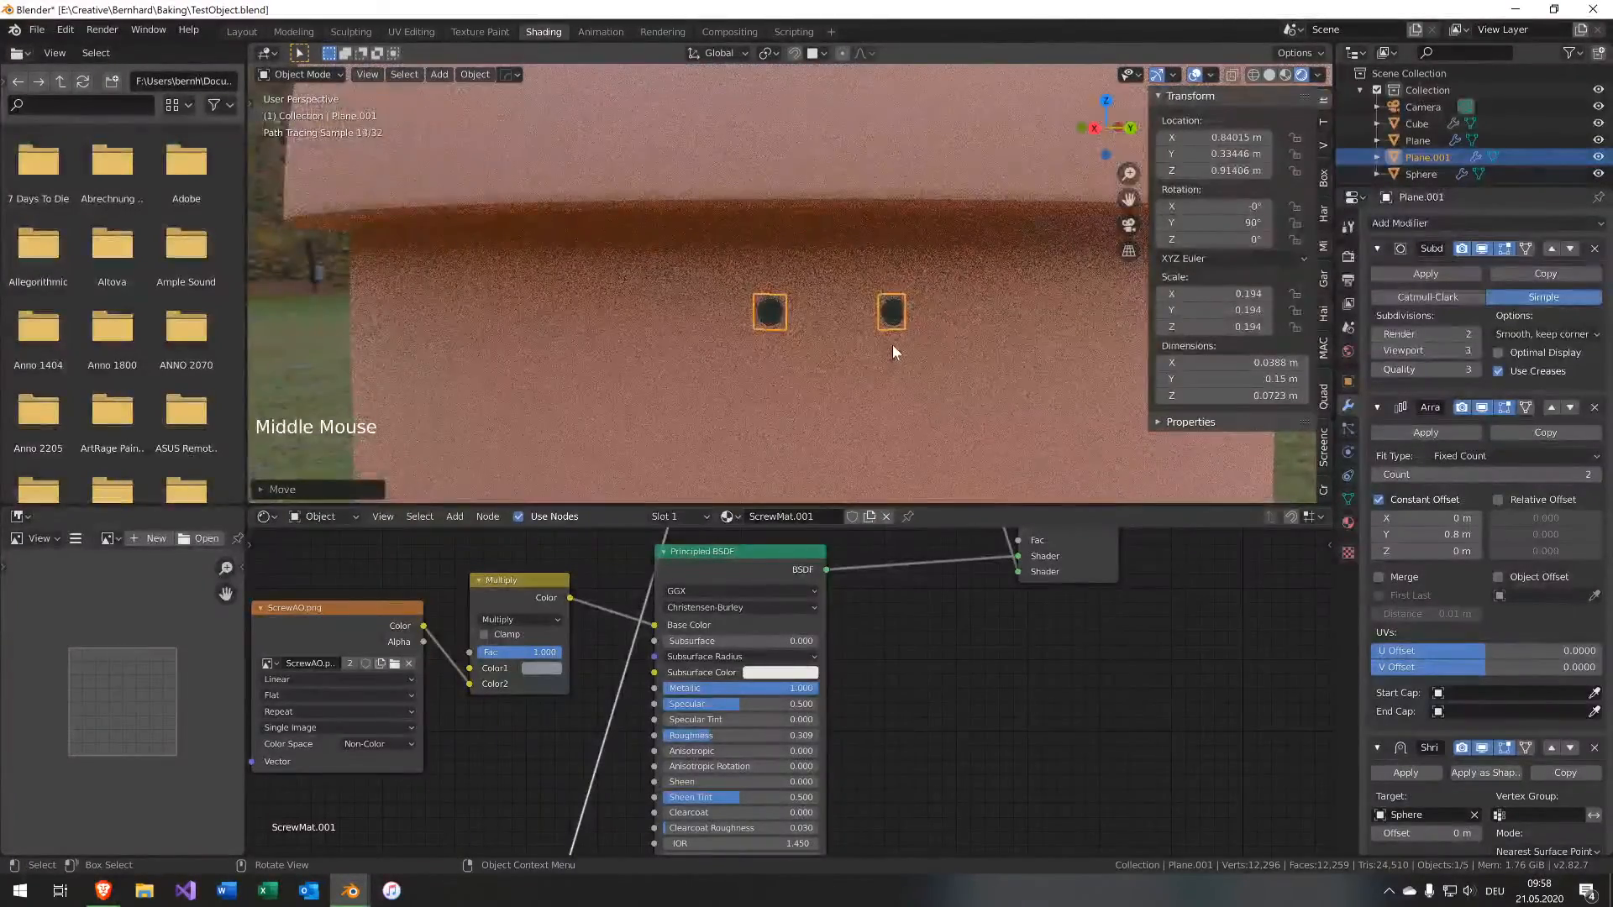
Raise the decal plane's Array count to 4.
{"action": "scroll", "coordinate": [892, 344], "scroll_direction": "down", "scroll_amount": 3}
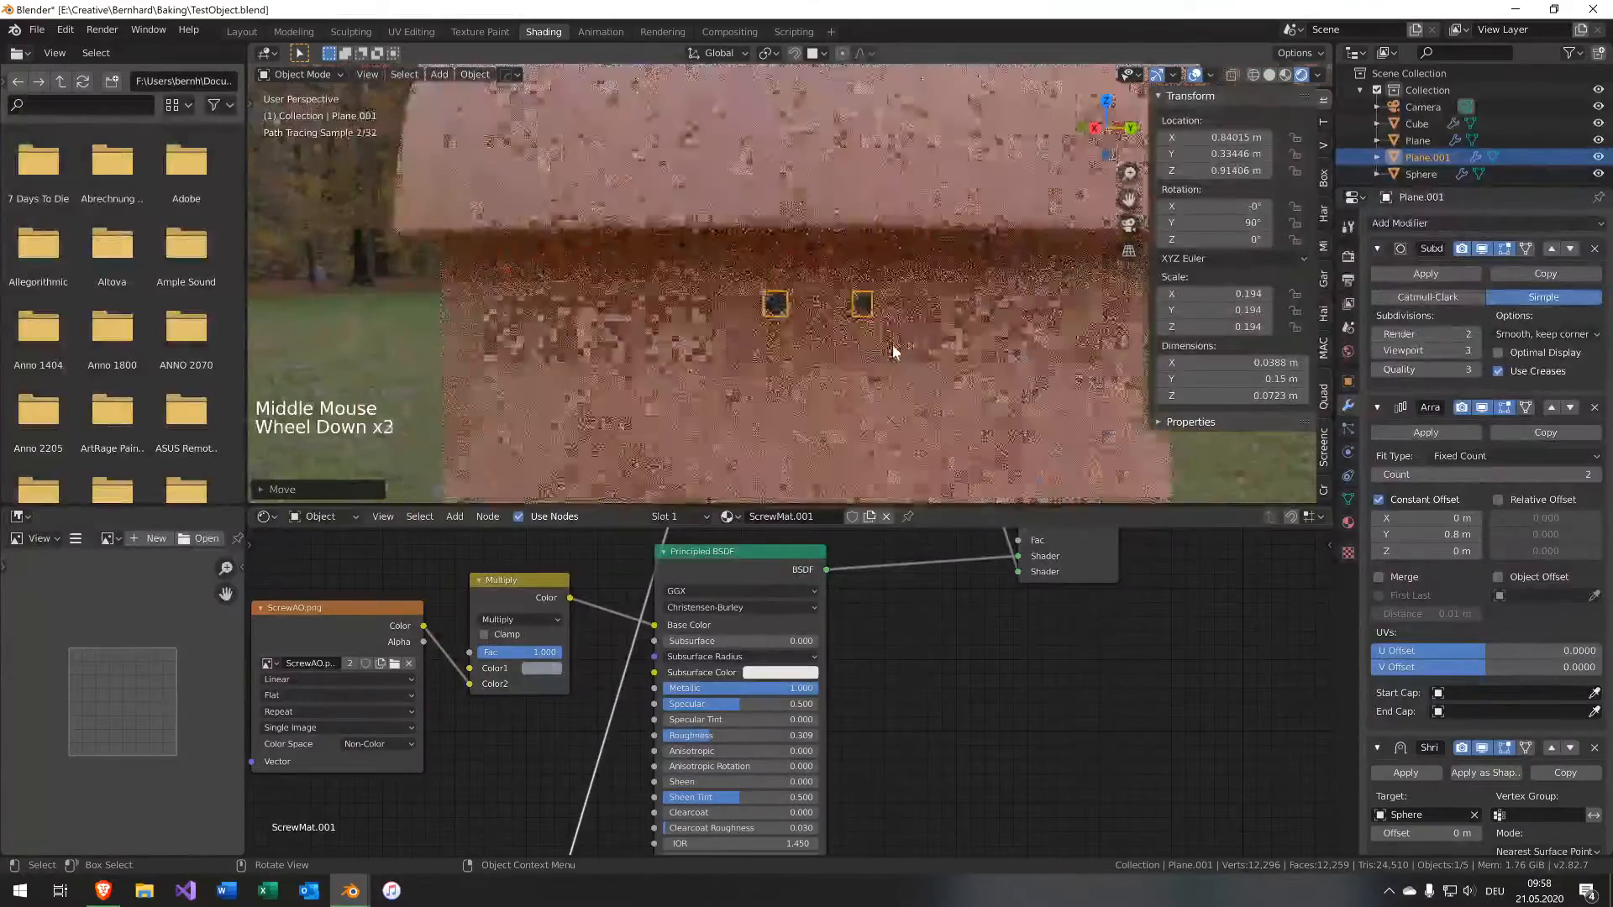
{"action": "left_click", "coordinate": [1595, 476]}
{"action": "left_click", "coordinate": [1595, 476]}
{"action": "left_click", "coordinate": [1594, 475]}
{"action": "middle_click_drag", "start_coordinate": [920, 336], "coordinate": [924, 277]}
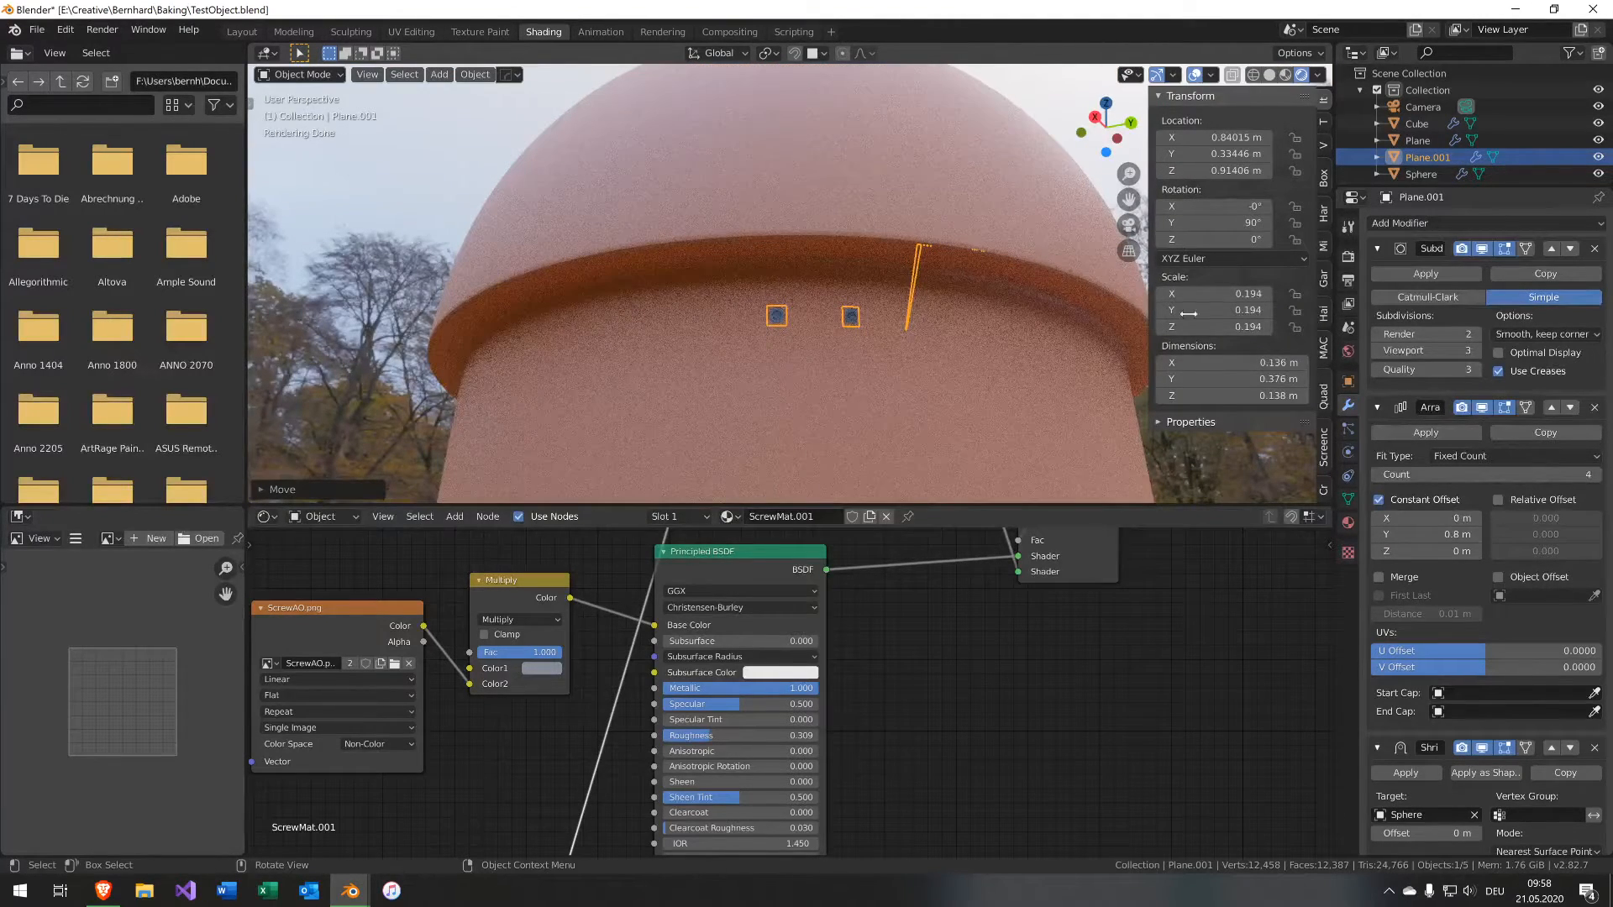
Turn off the Array's constant offset and delete the Array modifier from the decal plane.
{"action": "left_click", "coordinate": [1379, 500]}
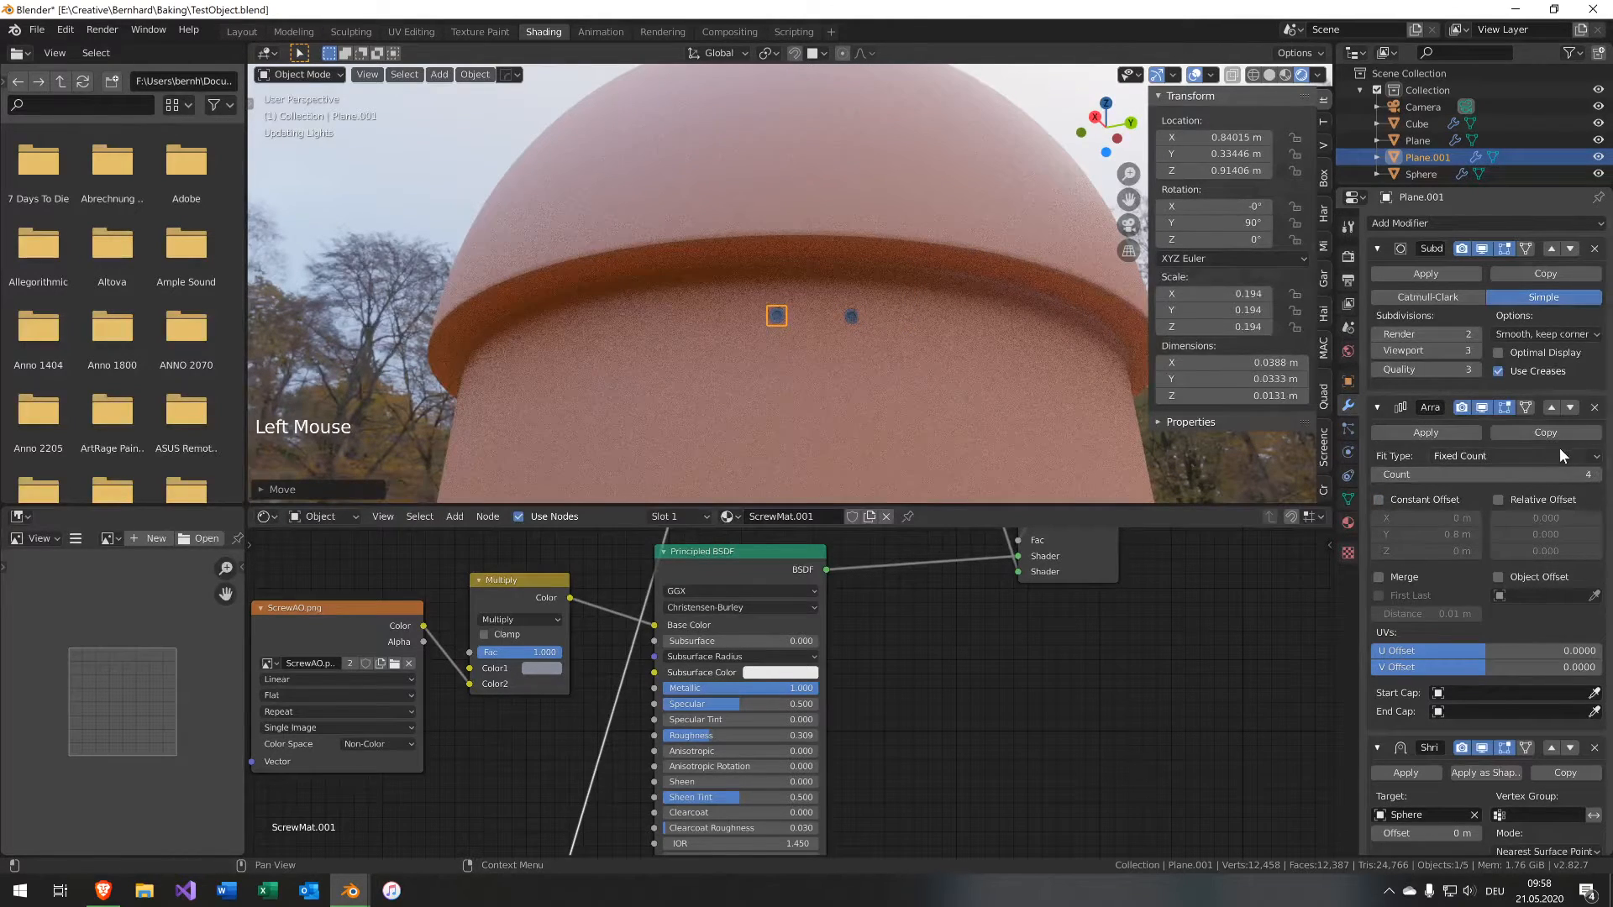
{"action": "left_click", "coordinate": [1594, 407]}
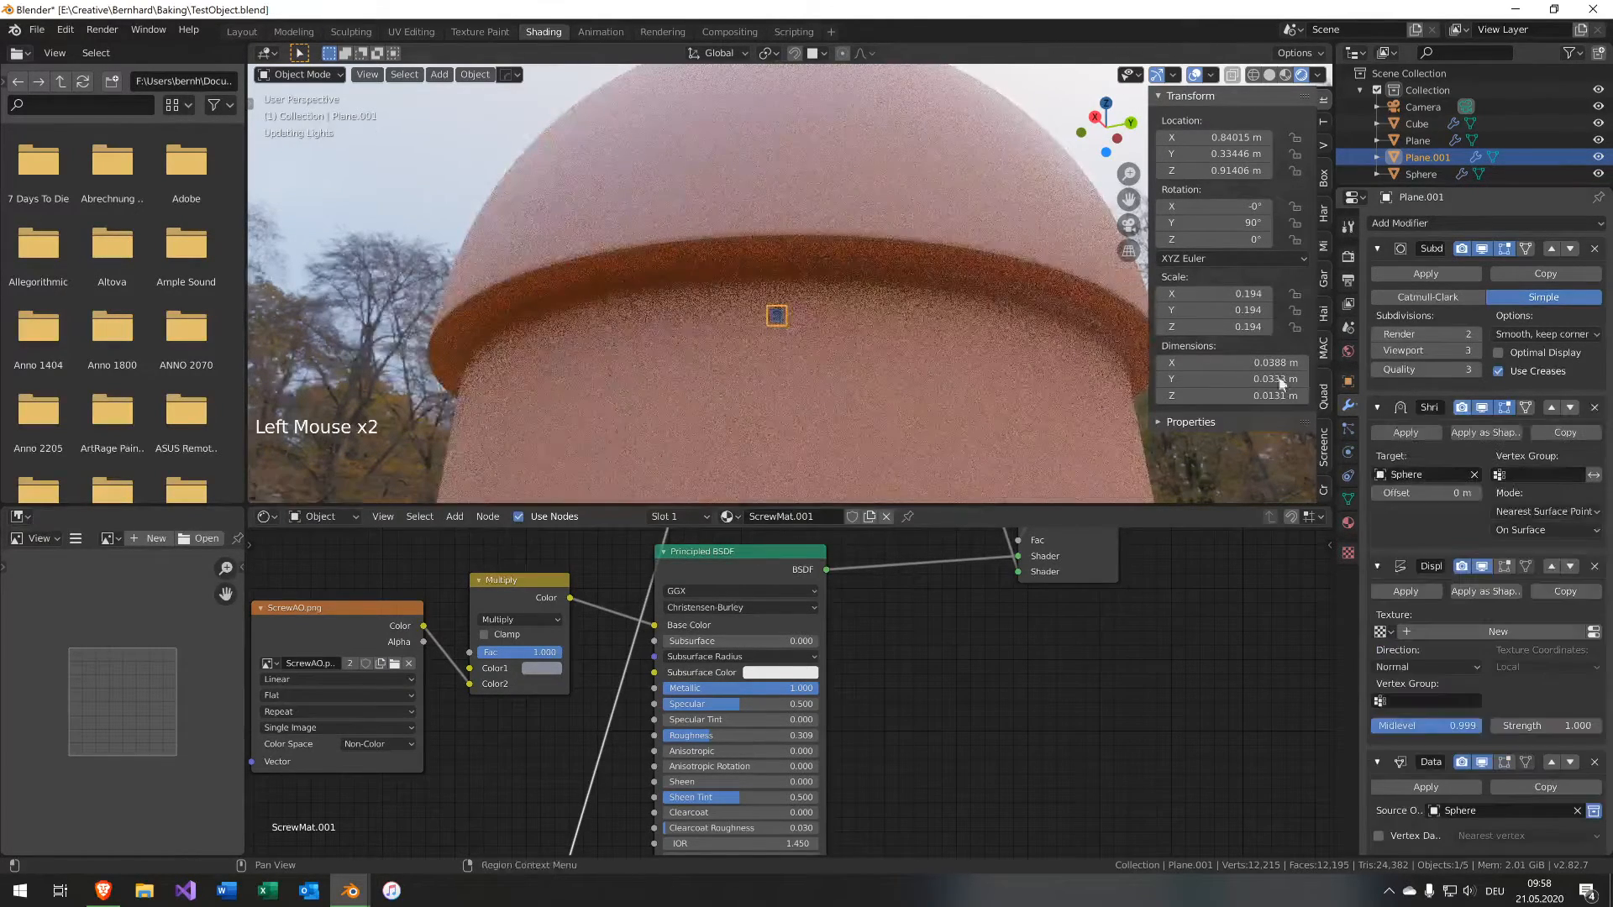
{"action": "middle_click_drag", "start_coordinate": [834, 308], "coordinate": [833, 305]}
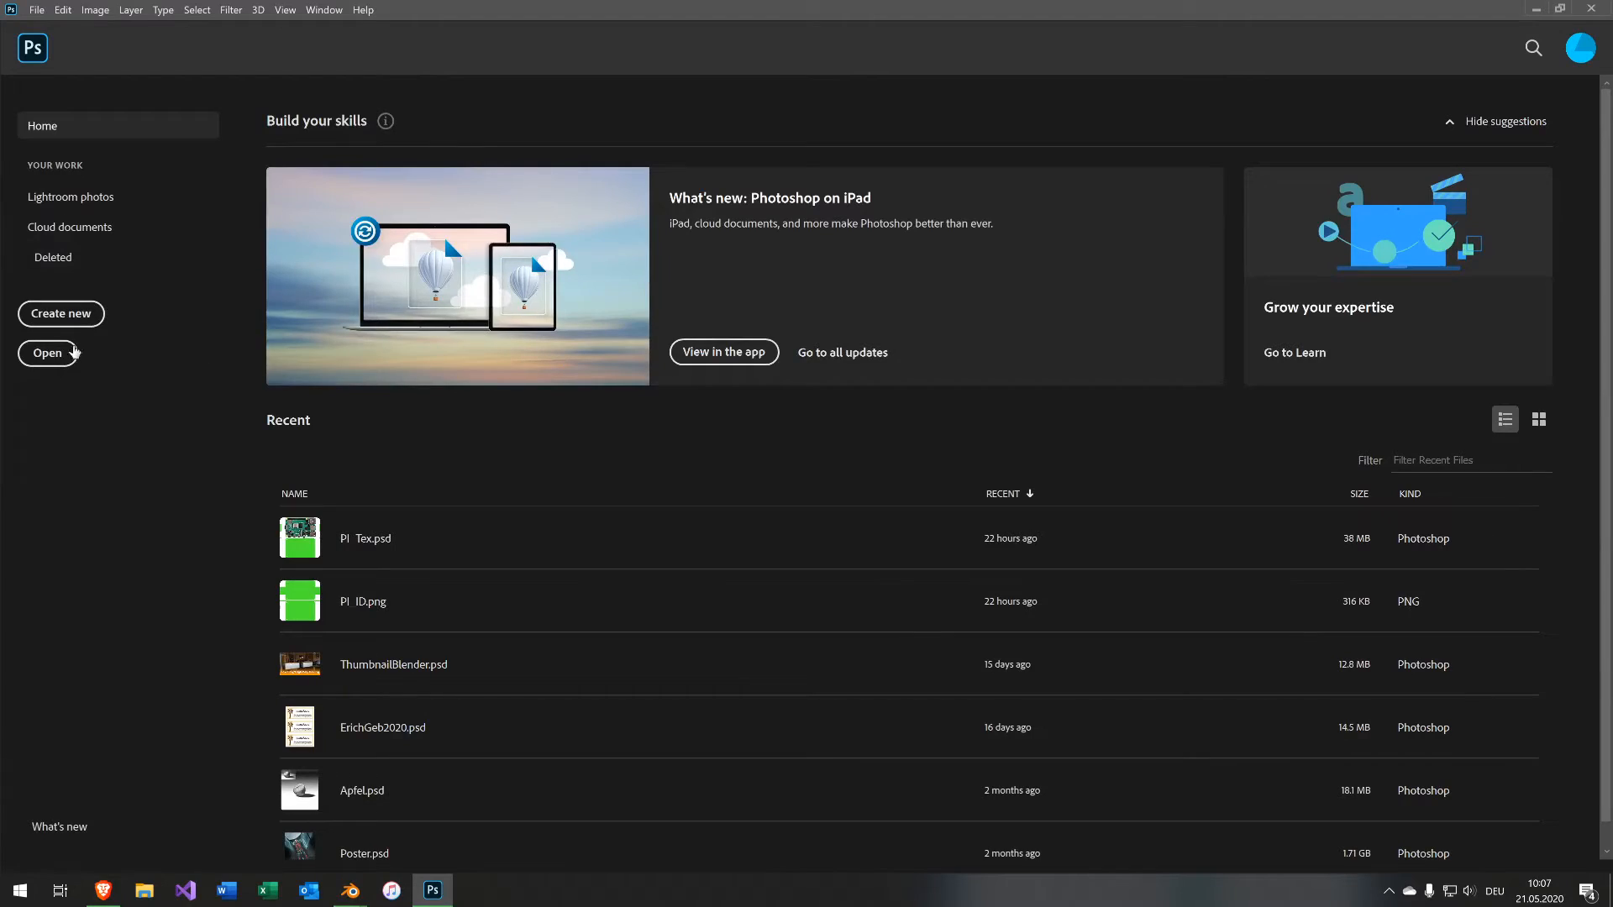
Switch to Photoshop and create a new 2048 × 2048 px document.
{"action": "left_click", "coordinate": [58, 316]}
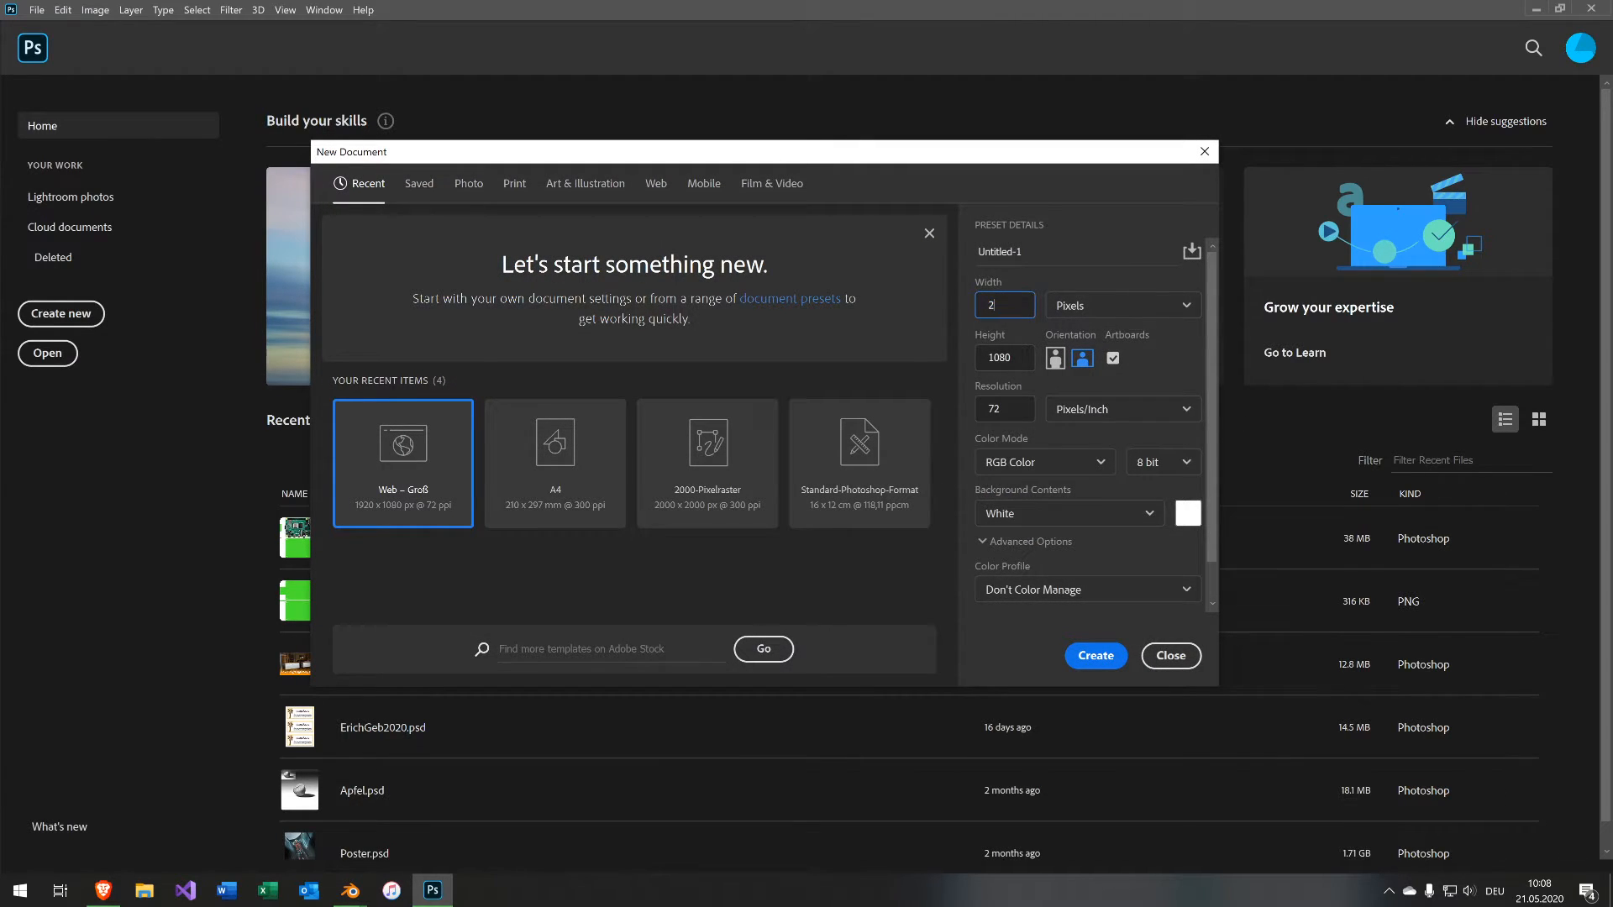
{"action": "key", "text": "Tab"}
{"action": "type", "text": "2048"}
{"action": "key", "text": "Tab"}
{"action": "key", "text": "Return"}
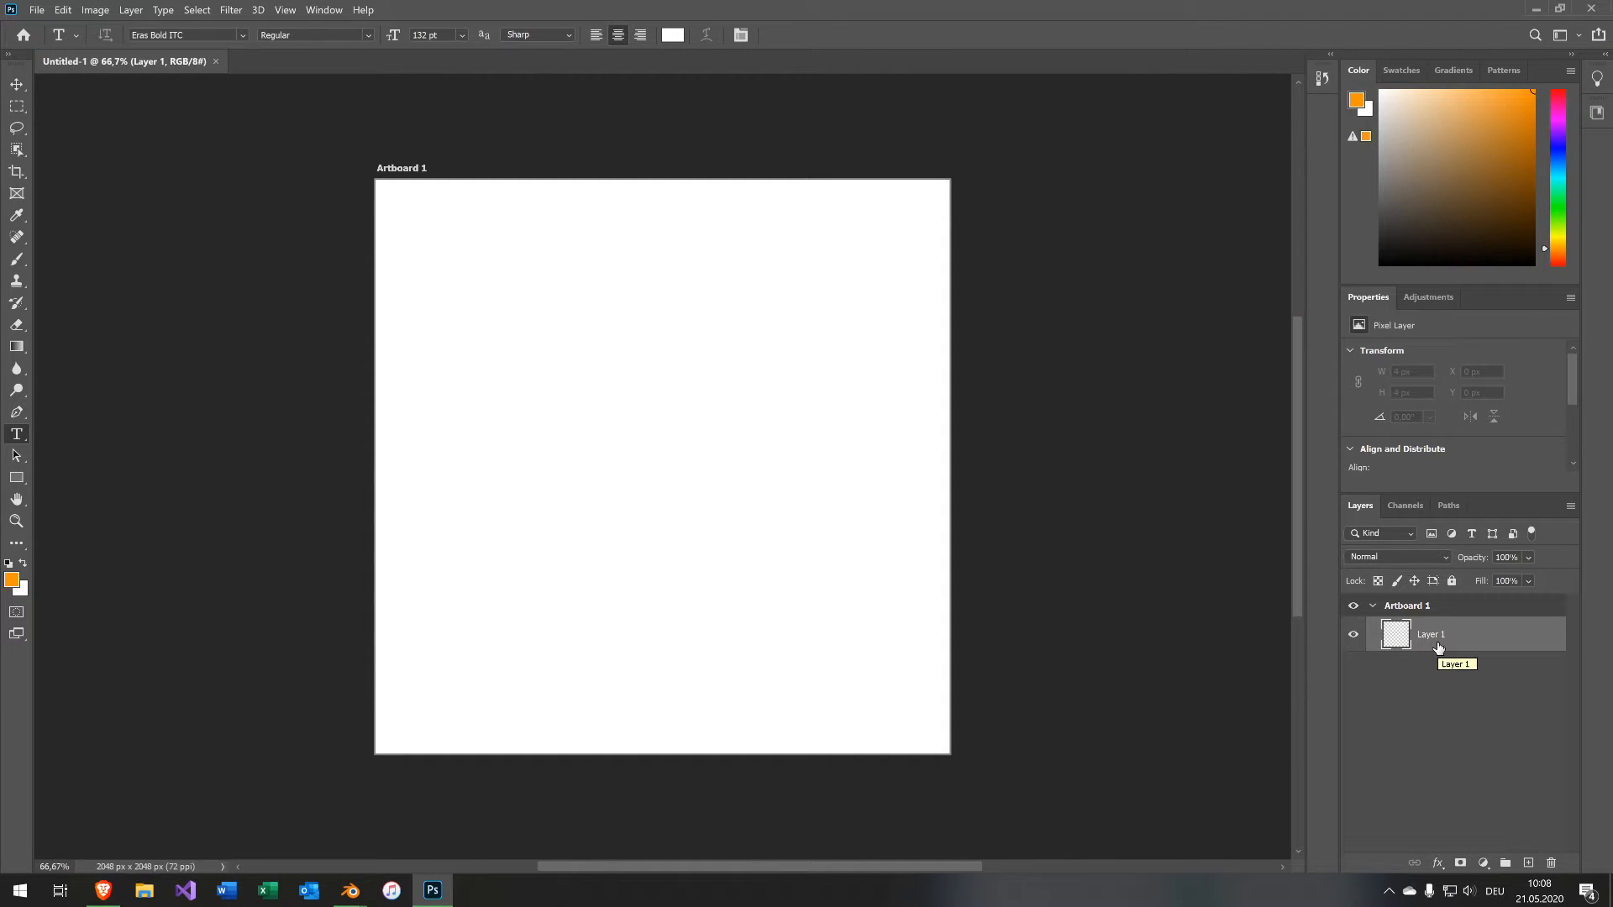
Place a text box near the artboard's upper left with the Horizontal Type Tool.
{"action": "left_click", "coordinate": [1353, 635]}
{"action": "left_click", "coordinate": [1353, 636]}
{"action": "right_click", "coordinate": [20, 436]}
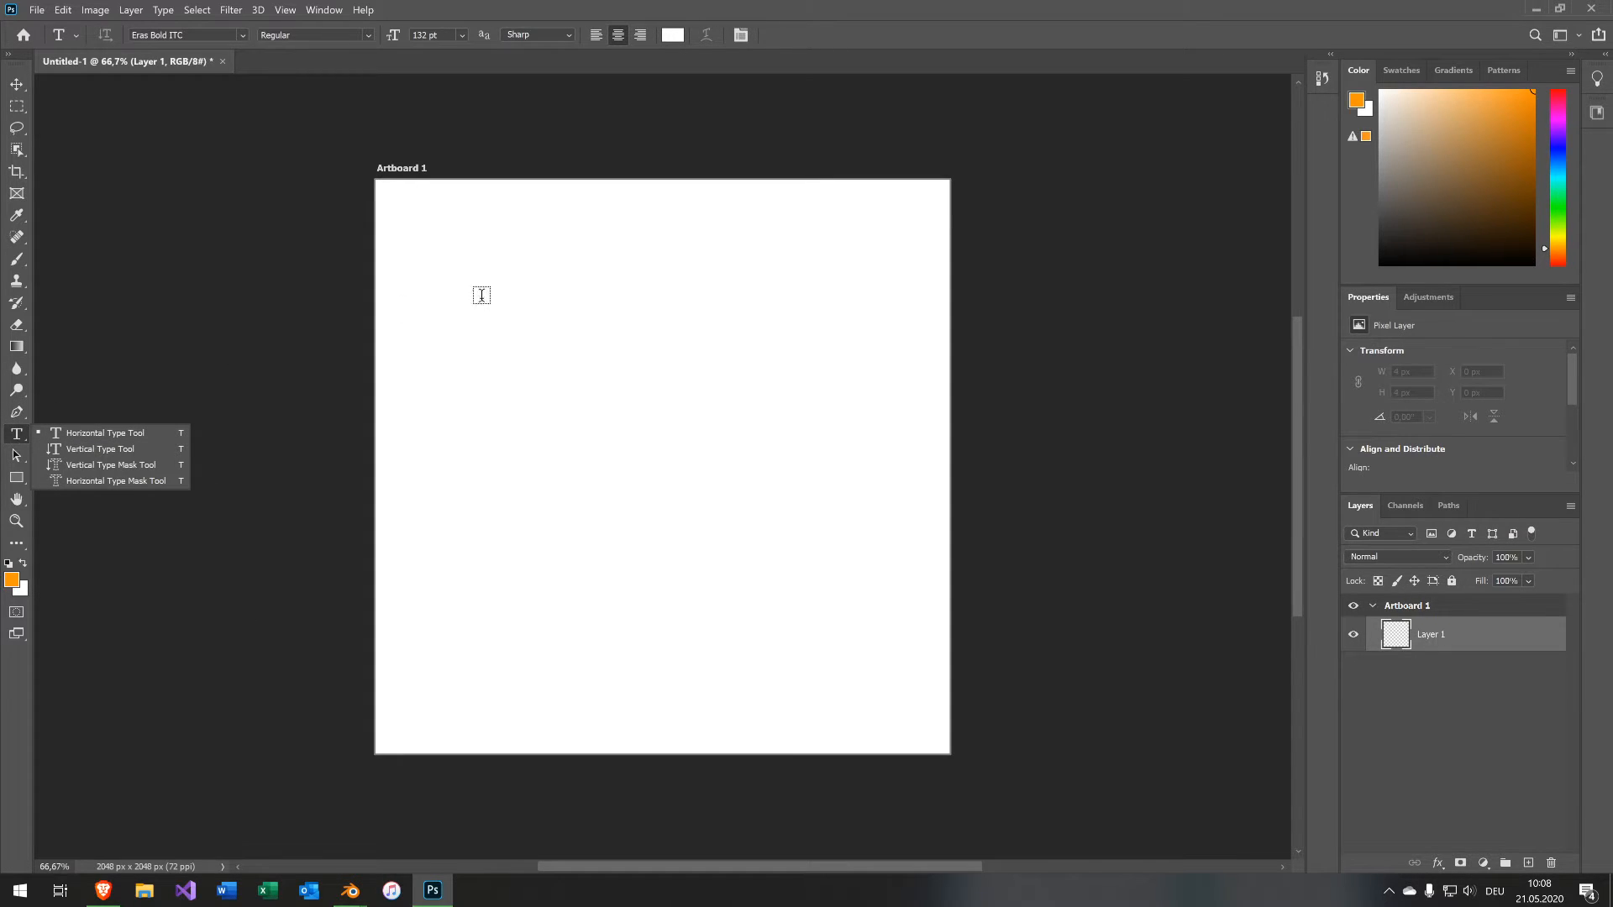
{"action": "left_click", "coordinate": [514, 283]}
{"action": "left_click", "coordinate": [388, 284]}
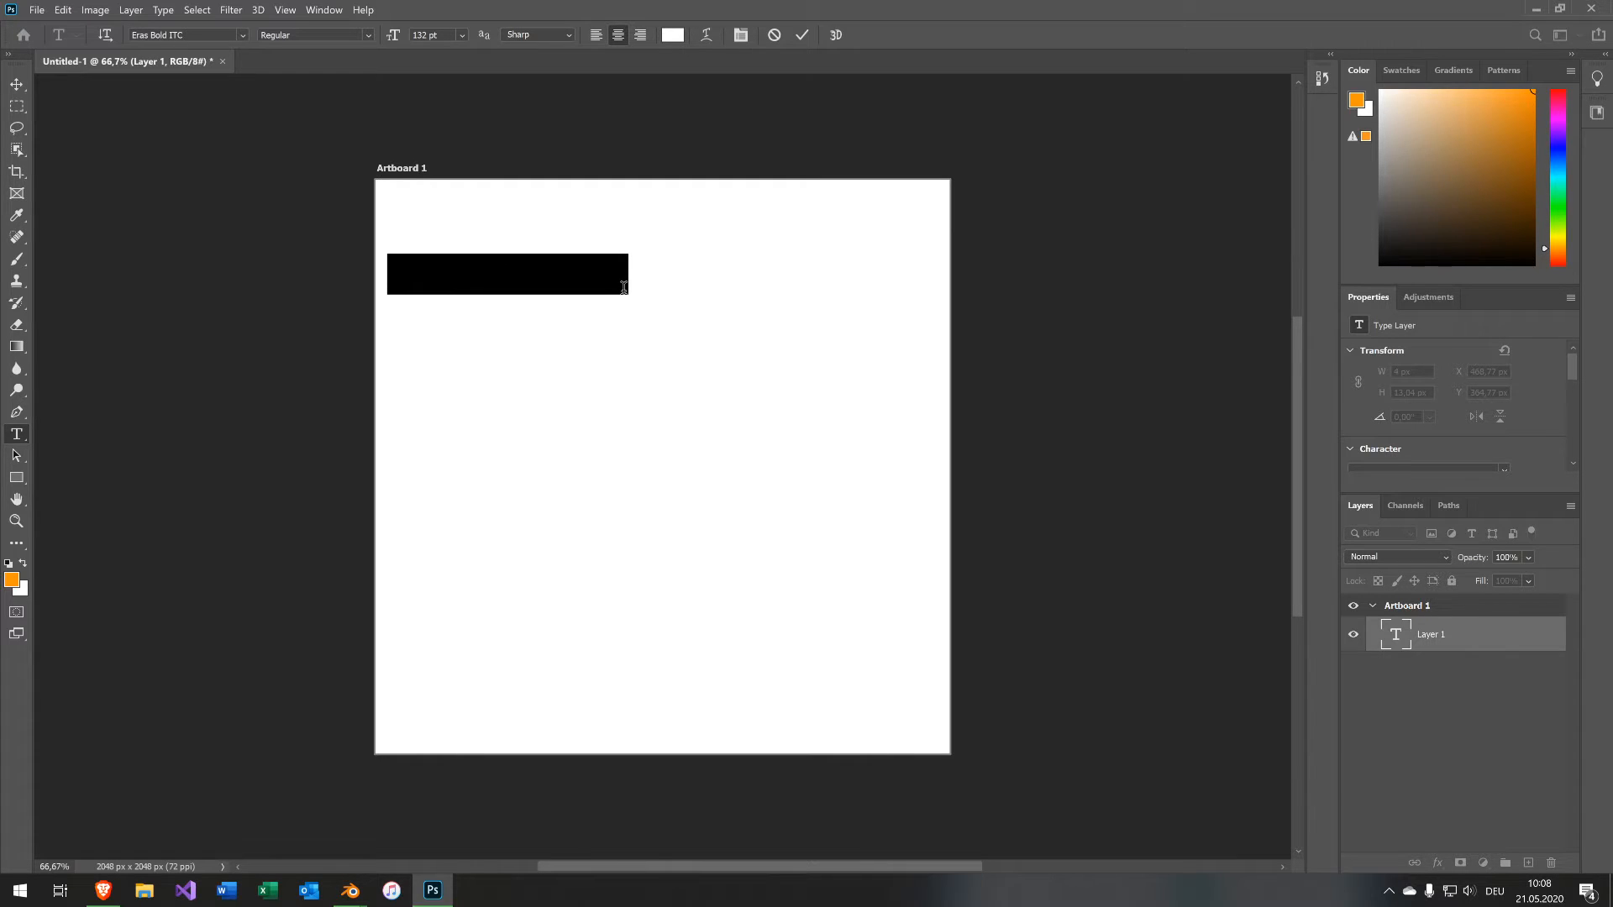
{"action": "key", "text": "BackSpace"}
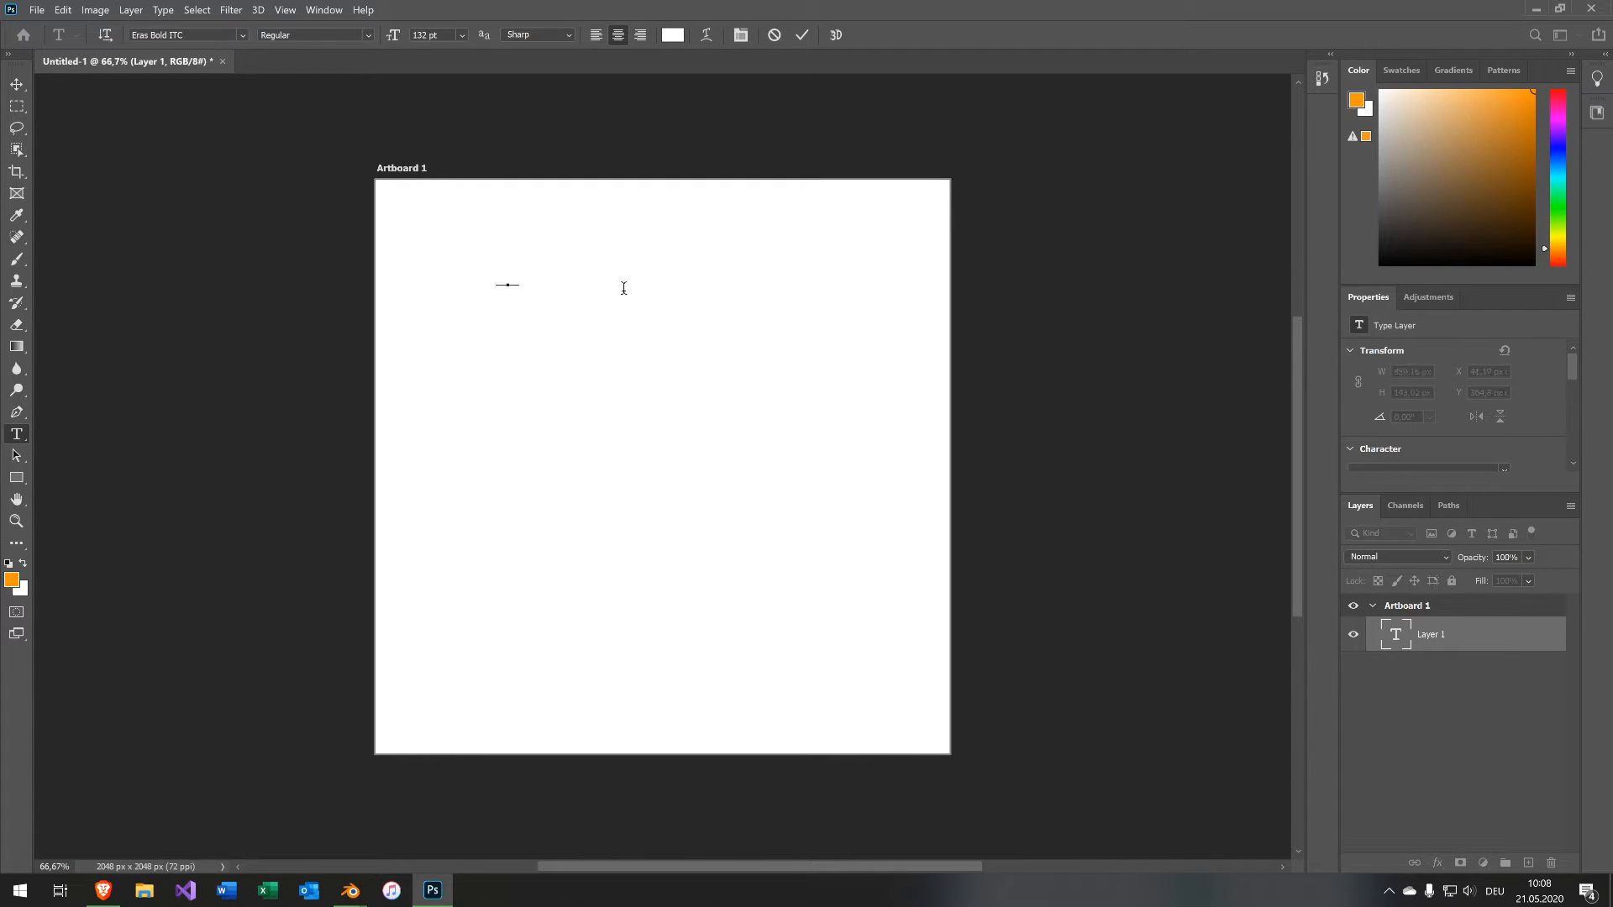
{"action": "key", "text": "ctrl+z"}
{"action": "key", "text": "BackSpace"}
{"action": "key", "text": "ctrl+z"}
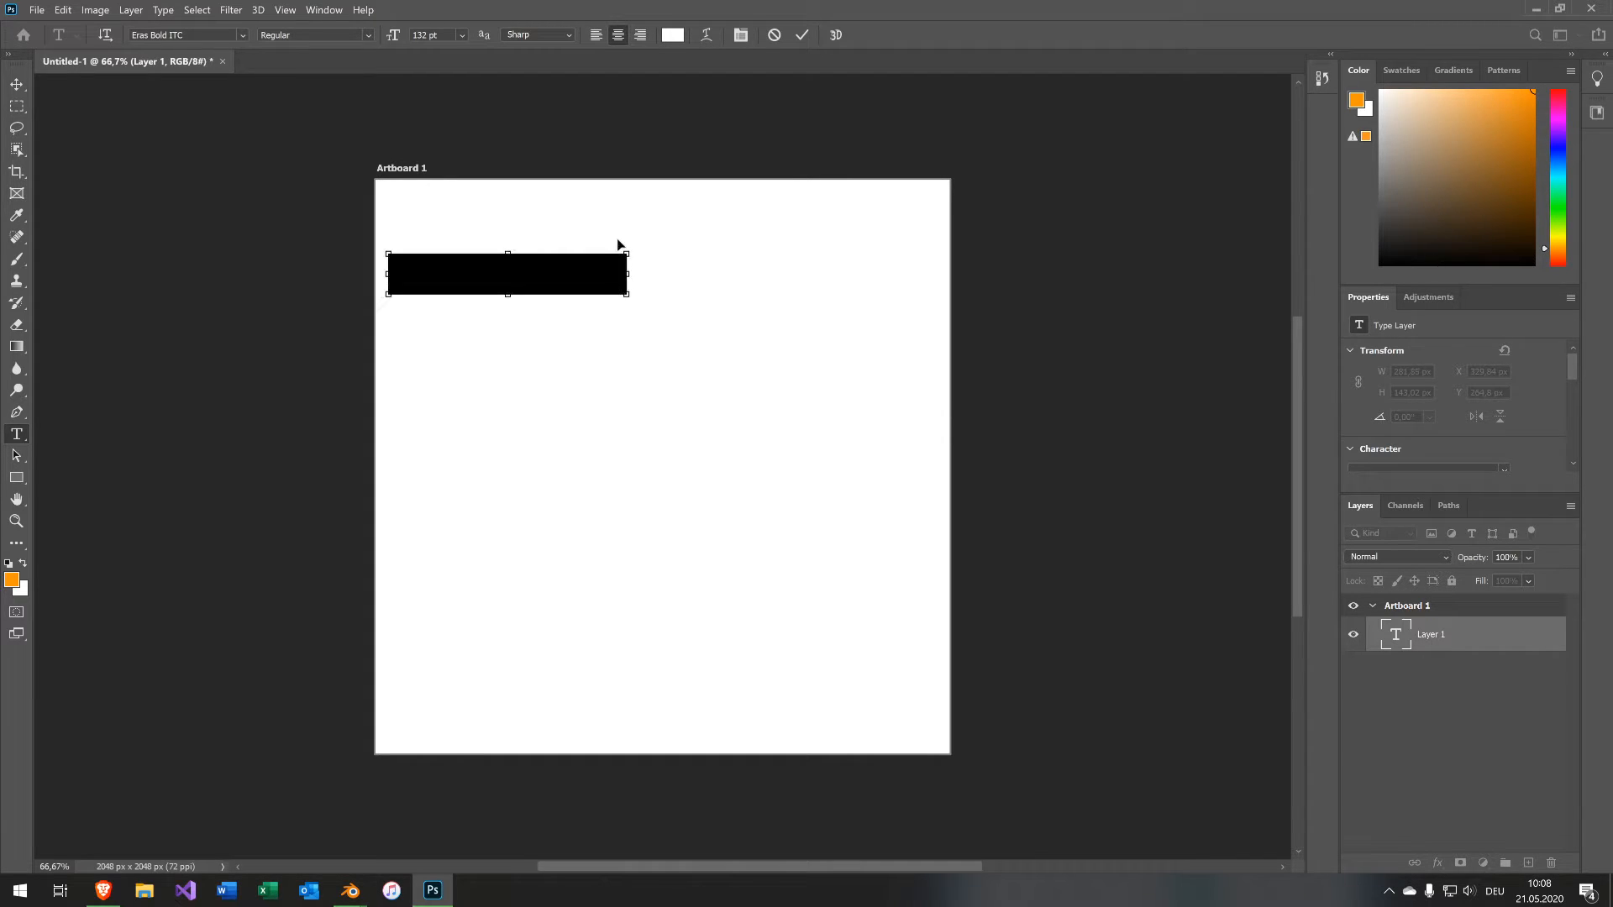
Set the text colour to white, ffffff.
{"action": "left_click", "coordinate": [673, 34]}
{"action": "type", "text": "000000"}
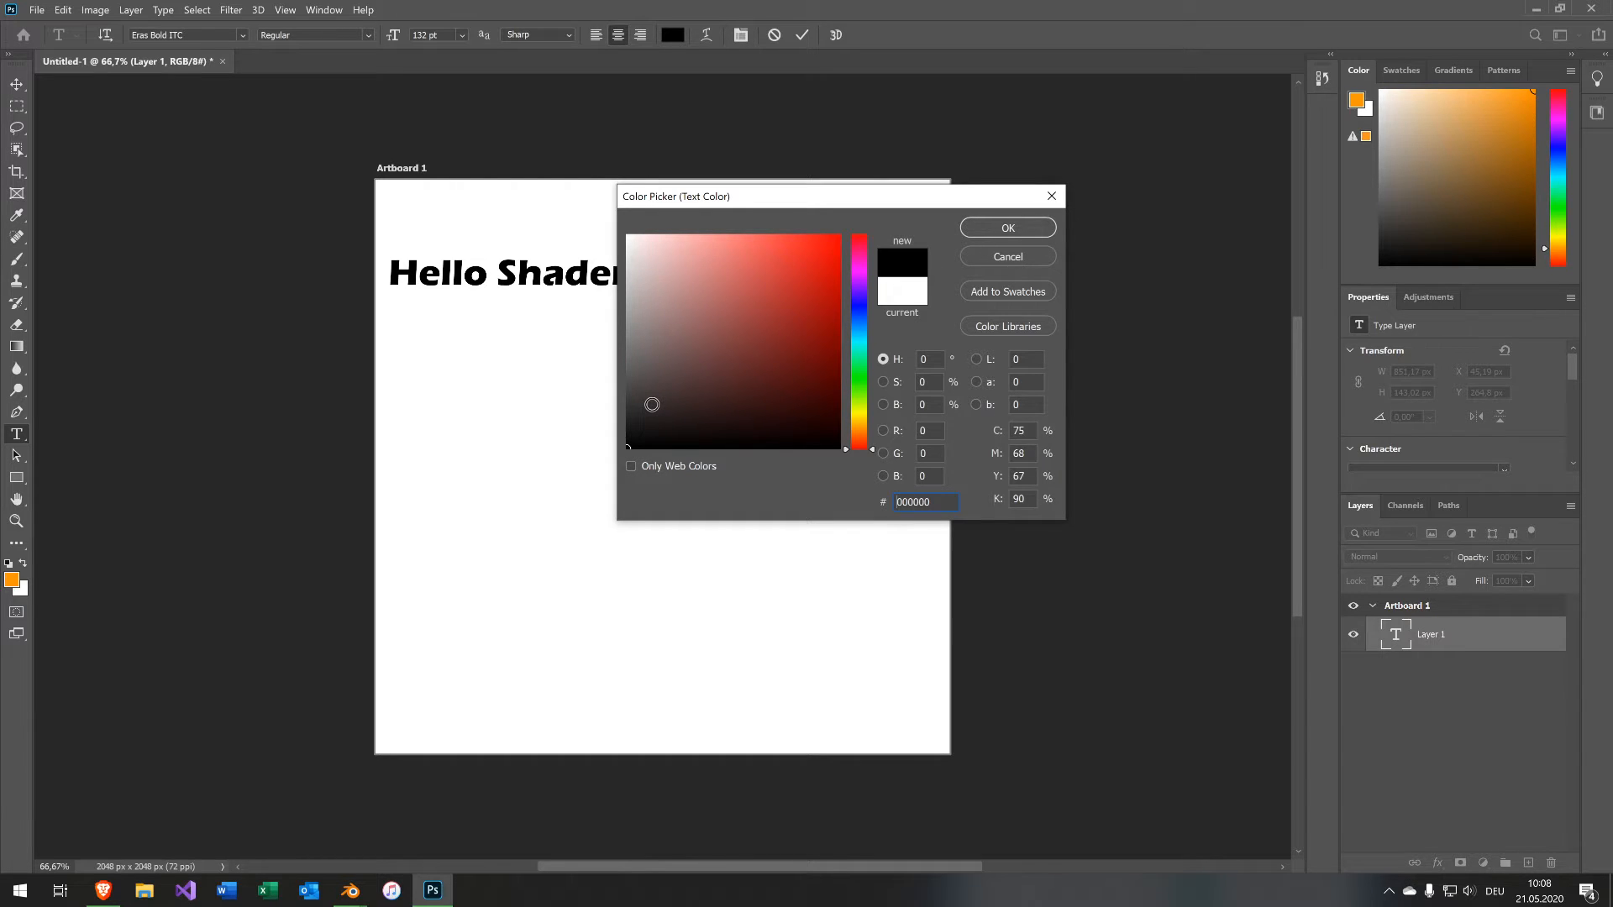
{"action": "type", "text": "ffffff"}
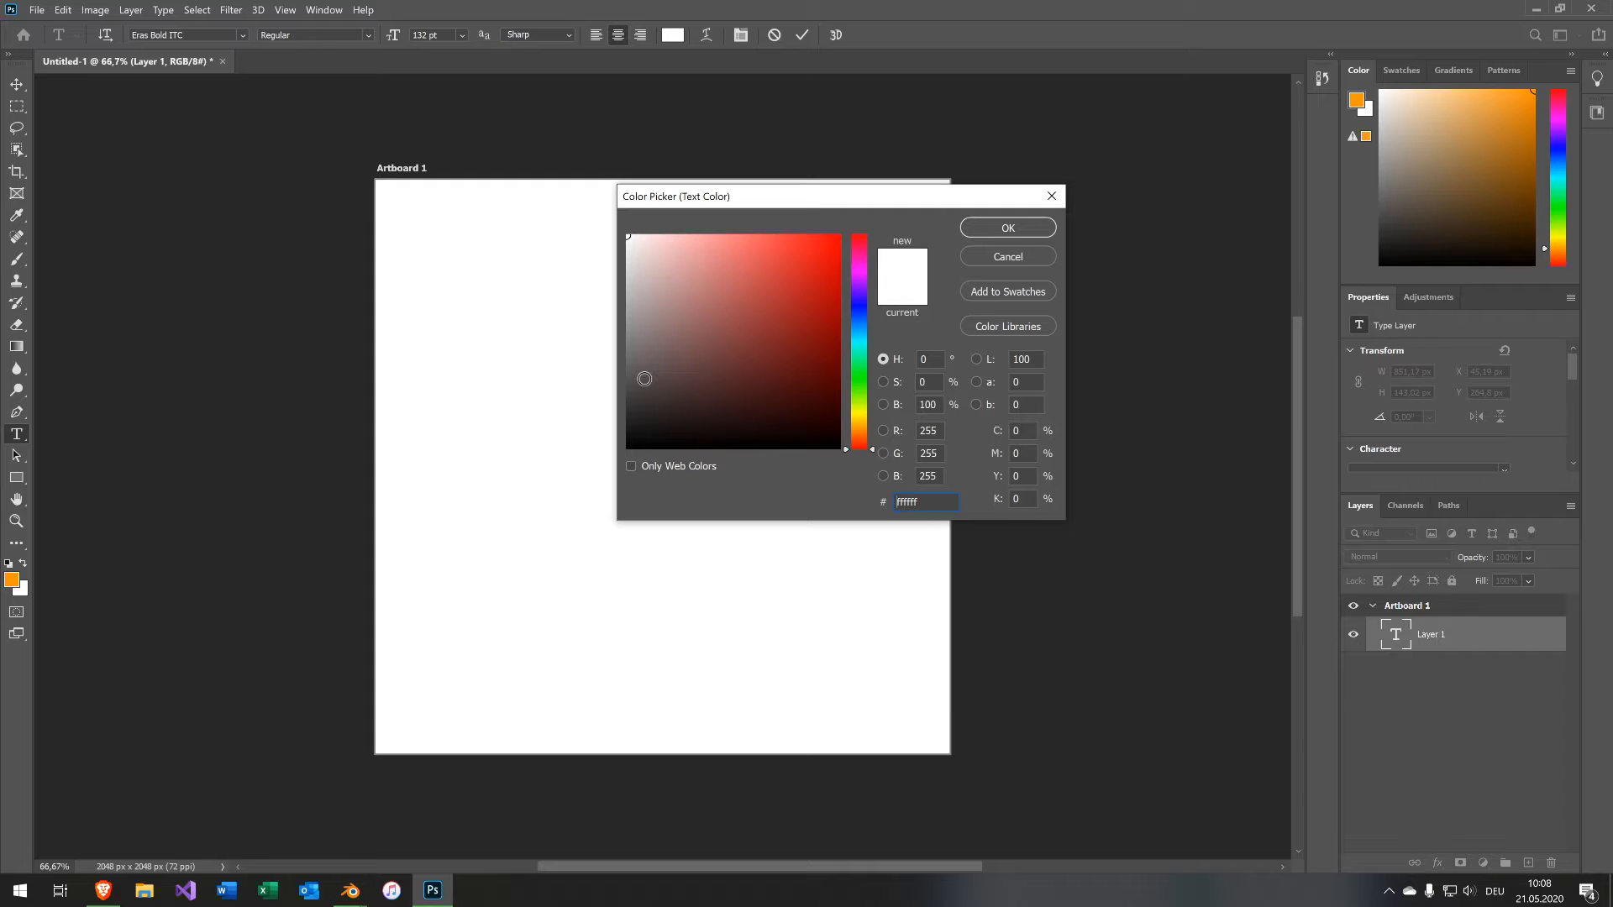
{"action": "left_click", "coordinate": [1030, 230]}
Add a black Solid Color fill layer and place it beneath the text layer.
{"action": "left_click", "coordinate": [130, 9]}
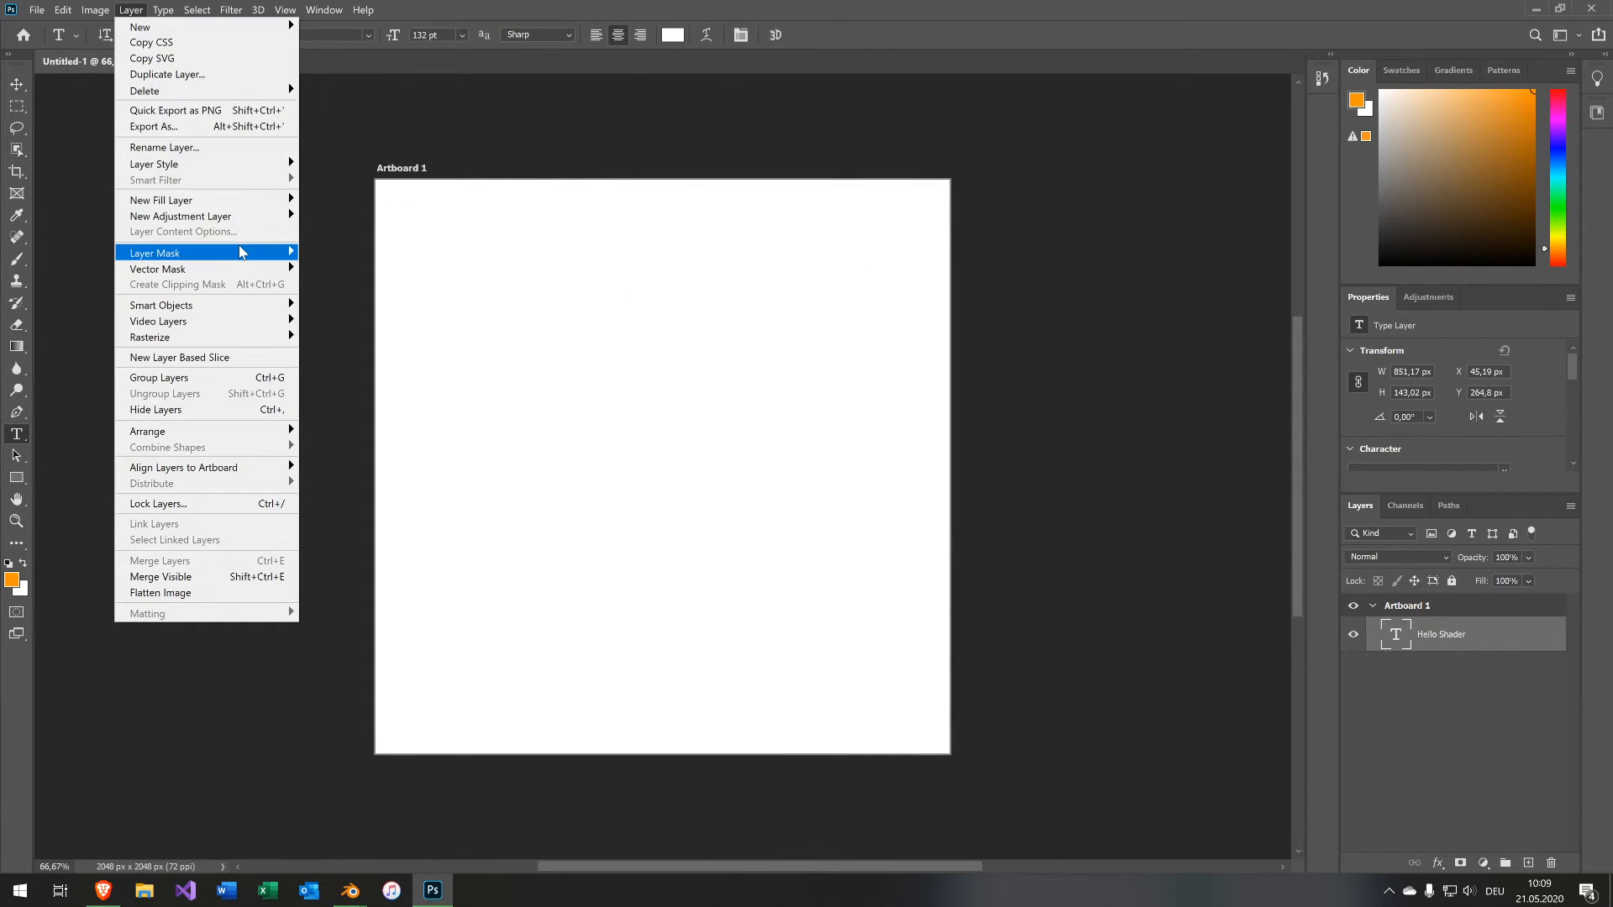
{"action": "mouse_move", "coordinate": [239, 247]}
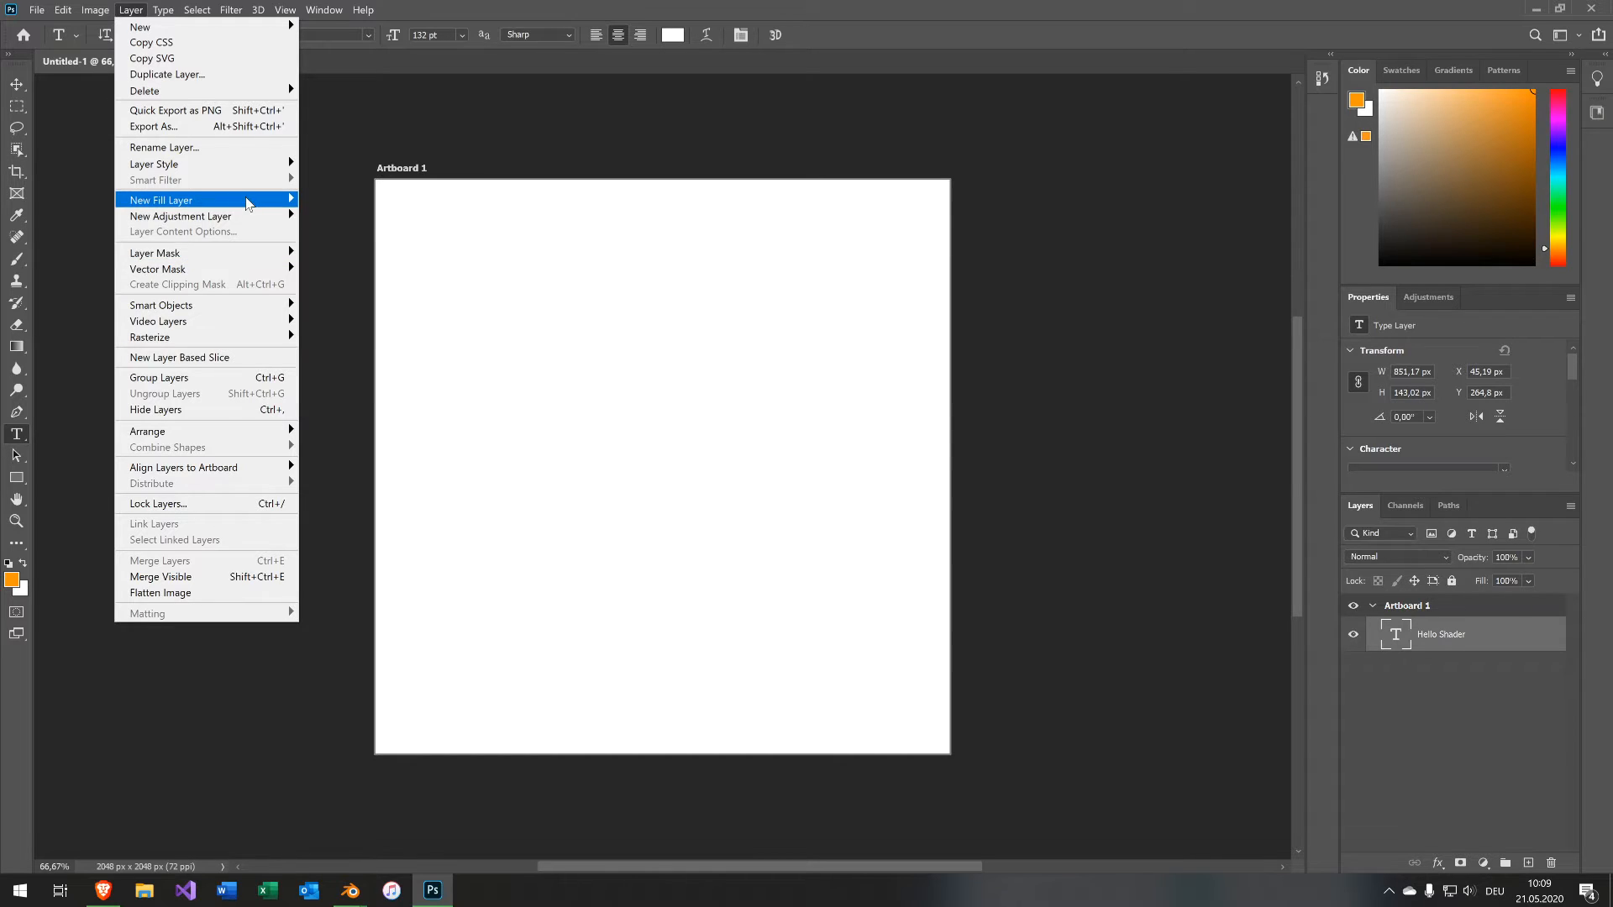
{"action": "mouse_move", "coordinate": [250, 202]}
{"action": "left_click", "coordinate": [334, 200]}
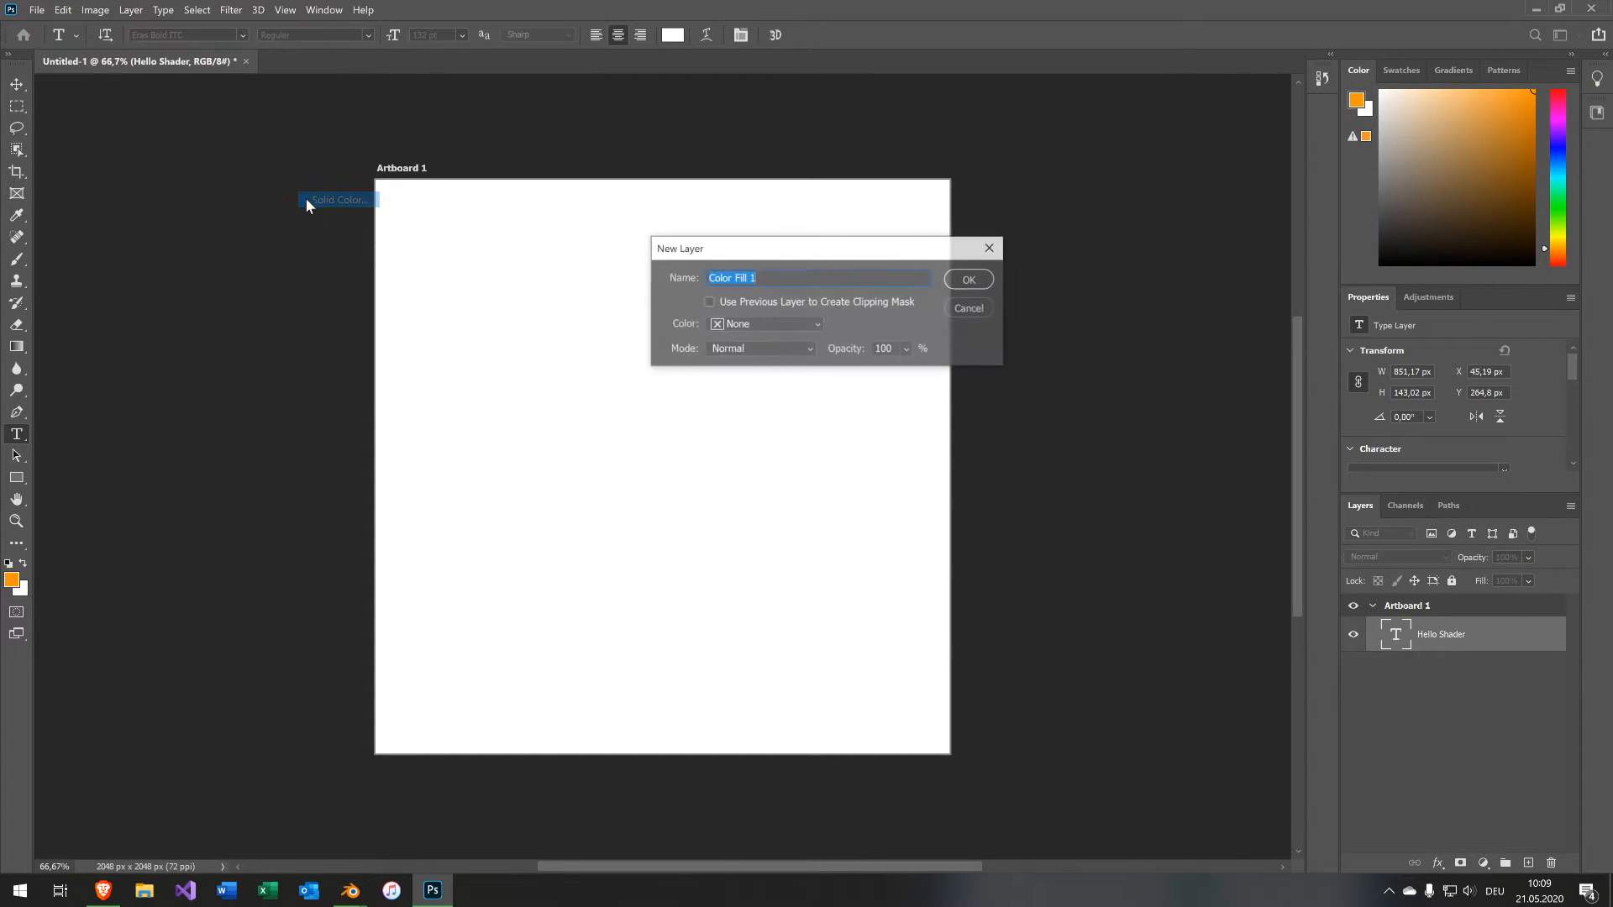
{"action": "left_click", "coordinate": [793, 324]}
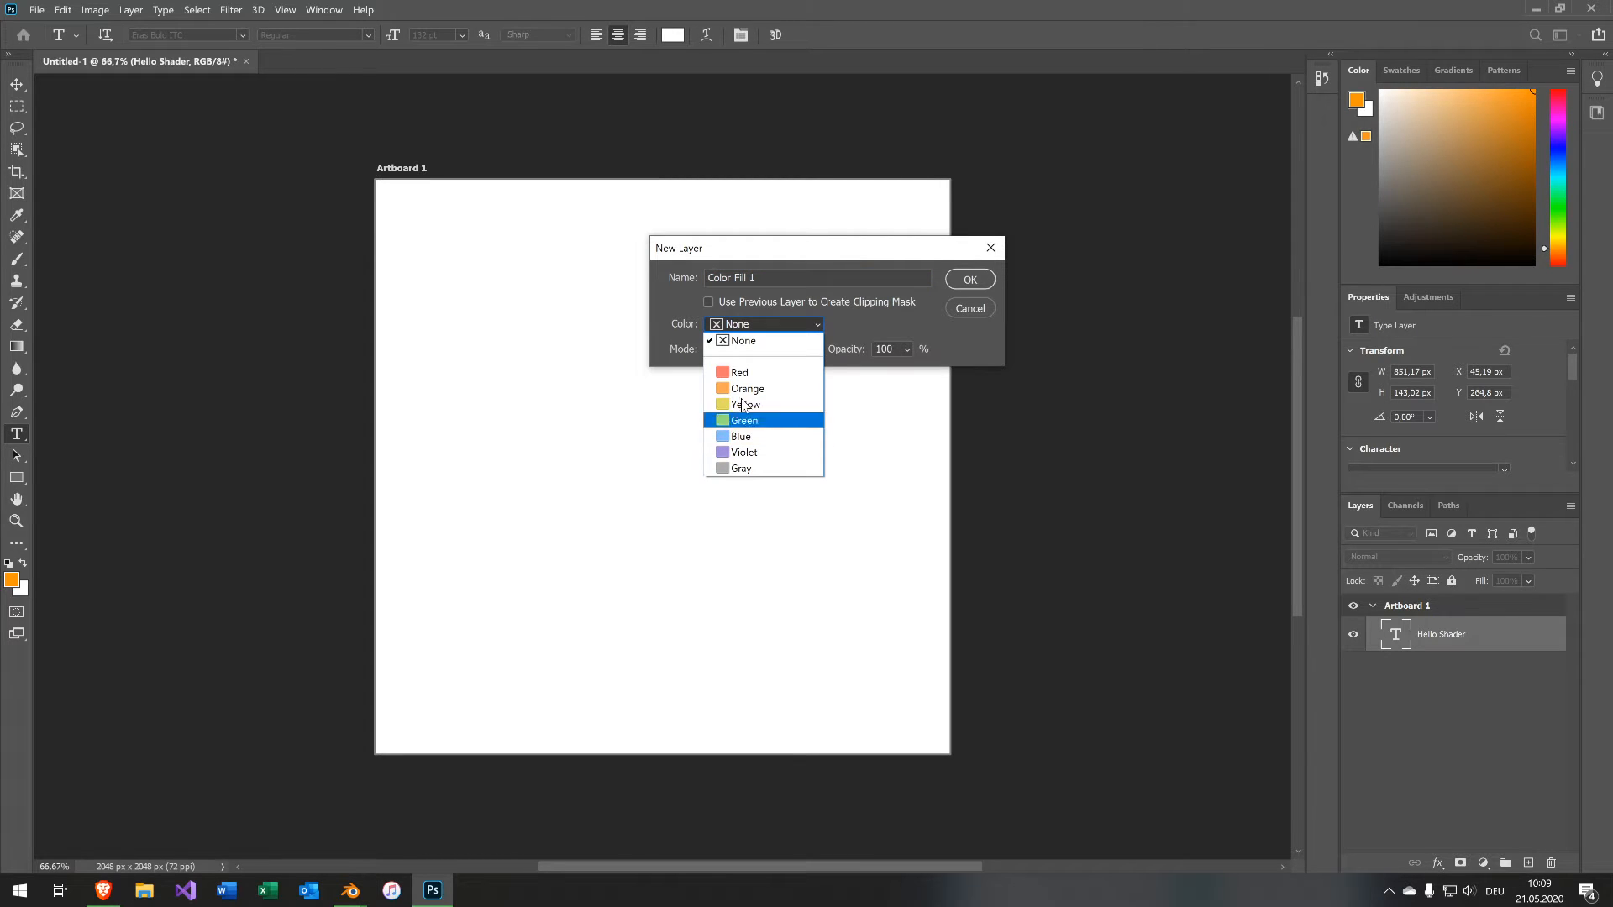
{"action": "left_click", "coordinate": [784, 326]}
{"action": "left_click", "coordinate": [810, 324]}
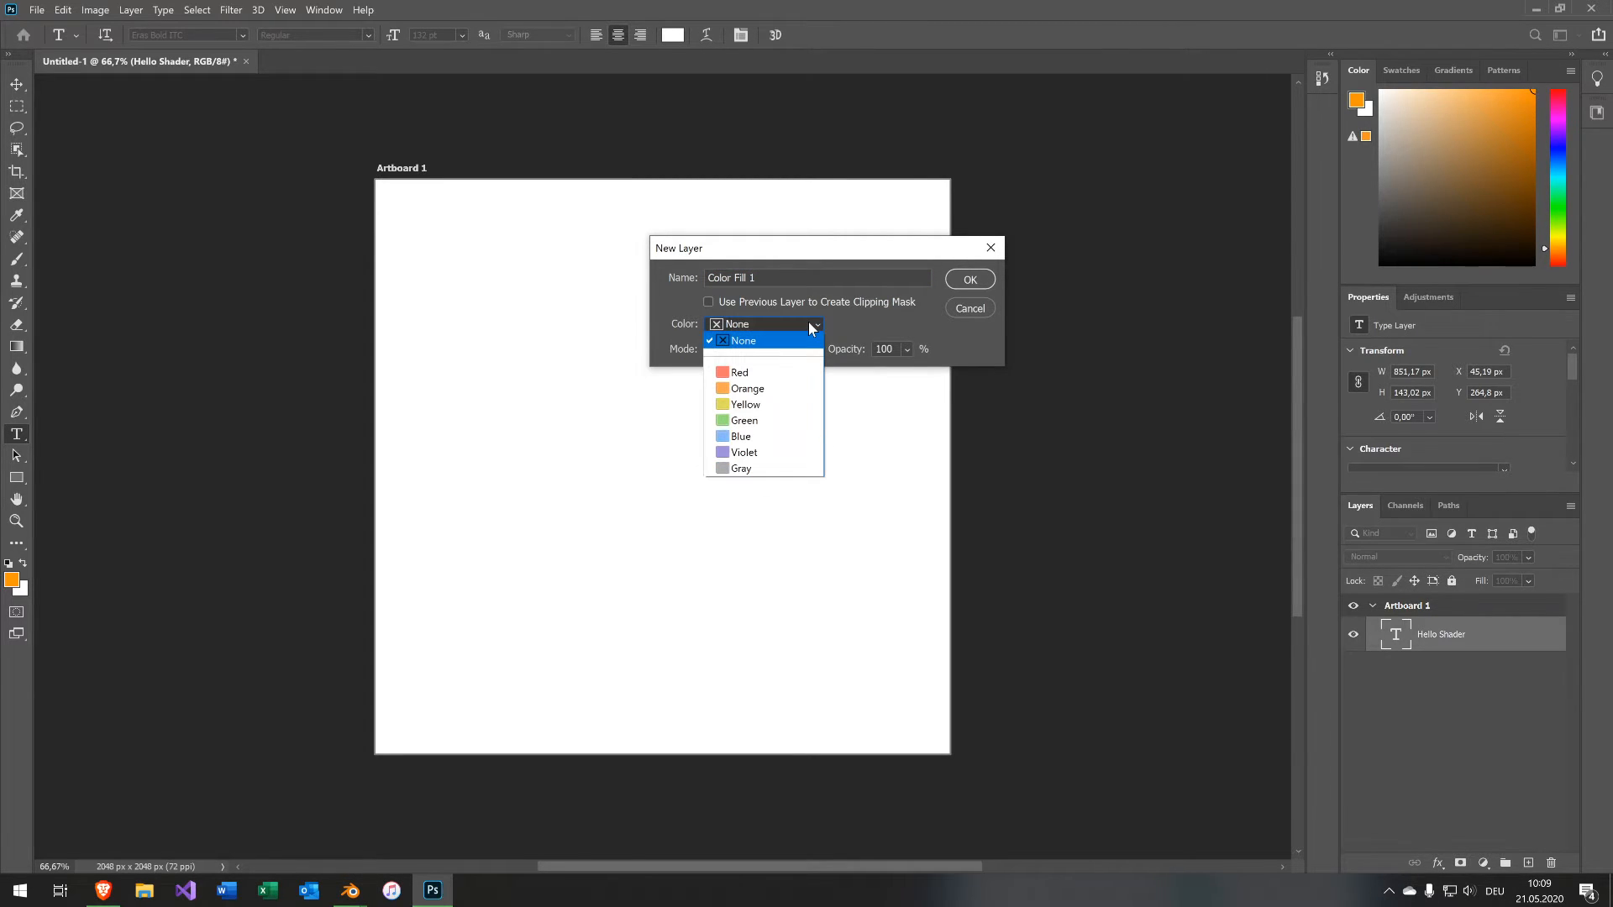
{"action": "left_click", "coordinate": [808, 323]}
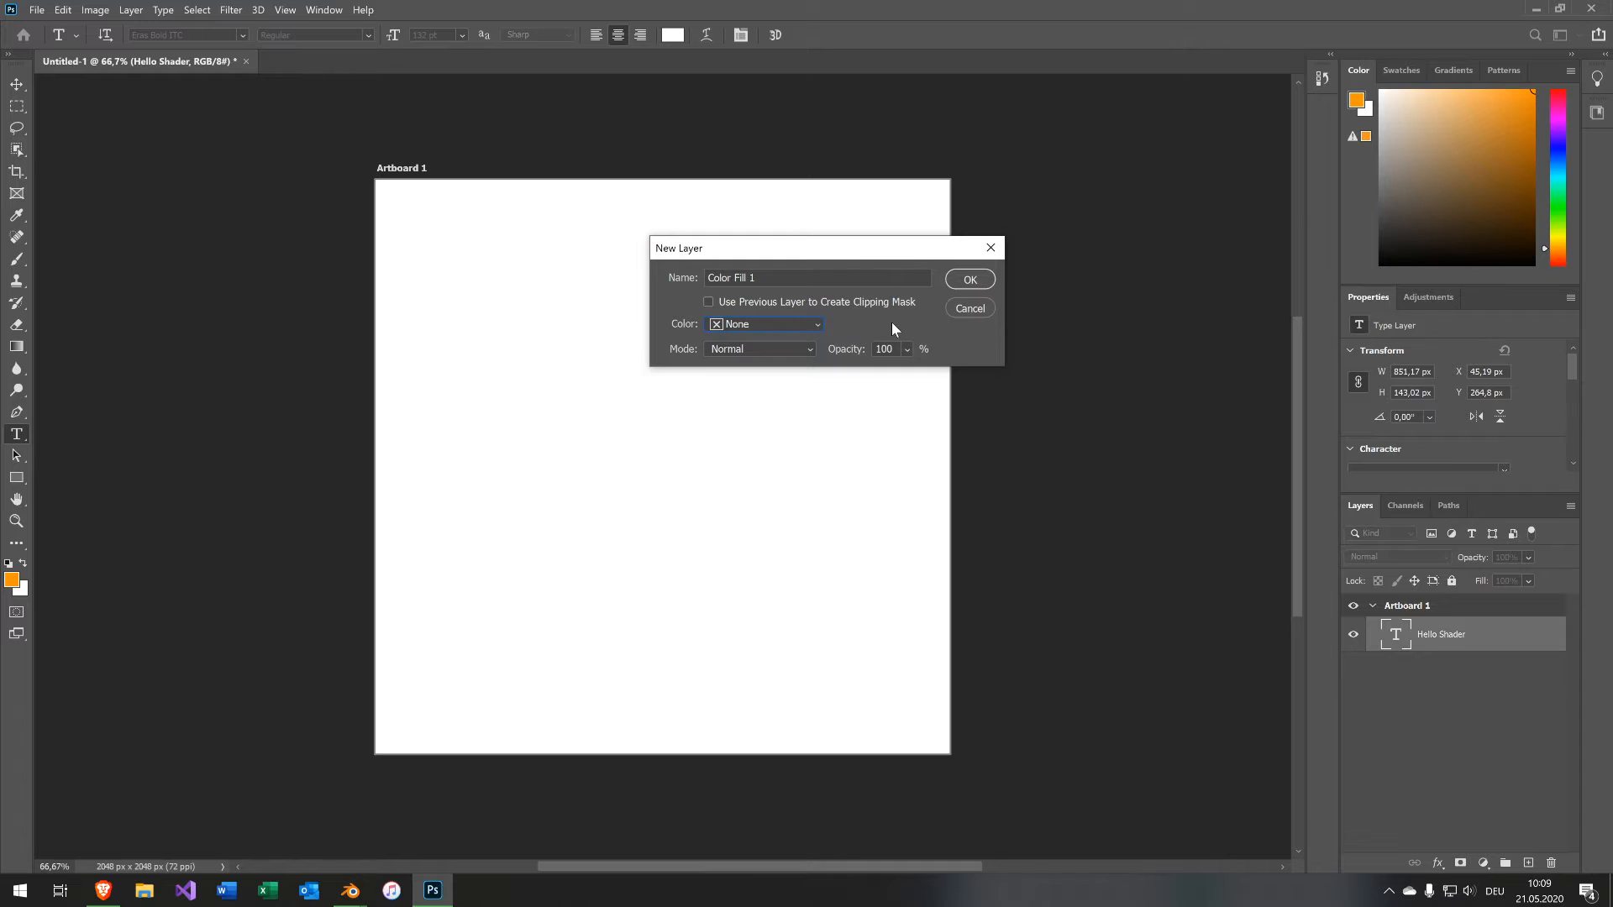
{"action": "left_click", "coordinate": [951, 278]}
{"action": "left_click_drag", "start_coordinate": [814, 324], "coordinate": [838, 447]}
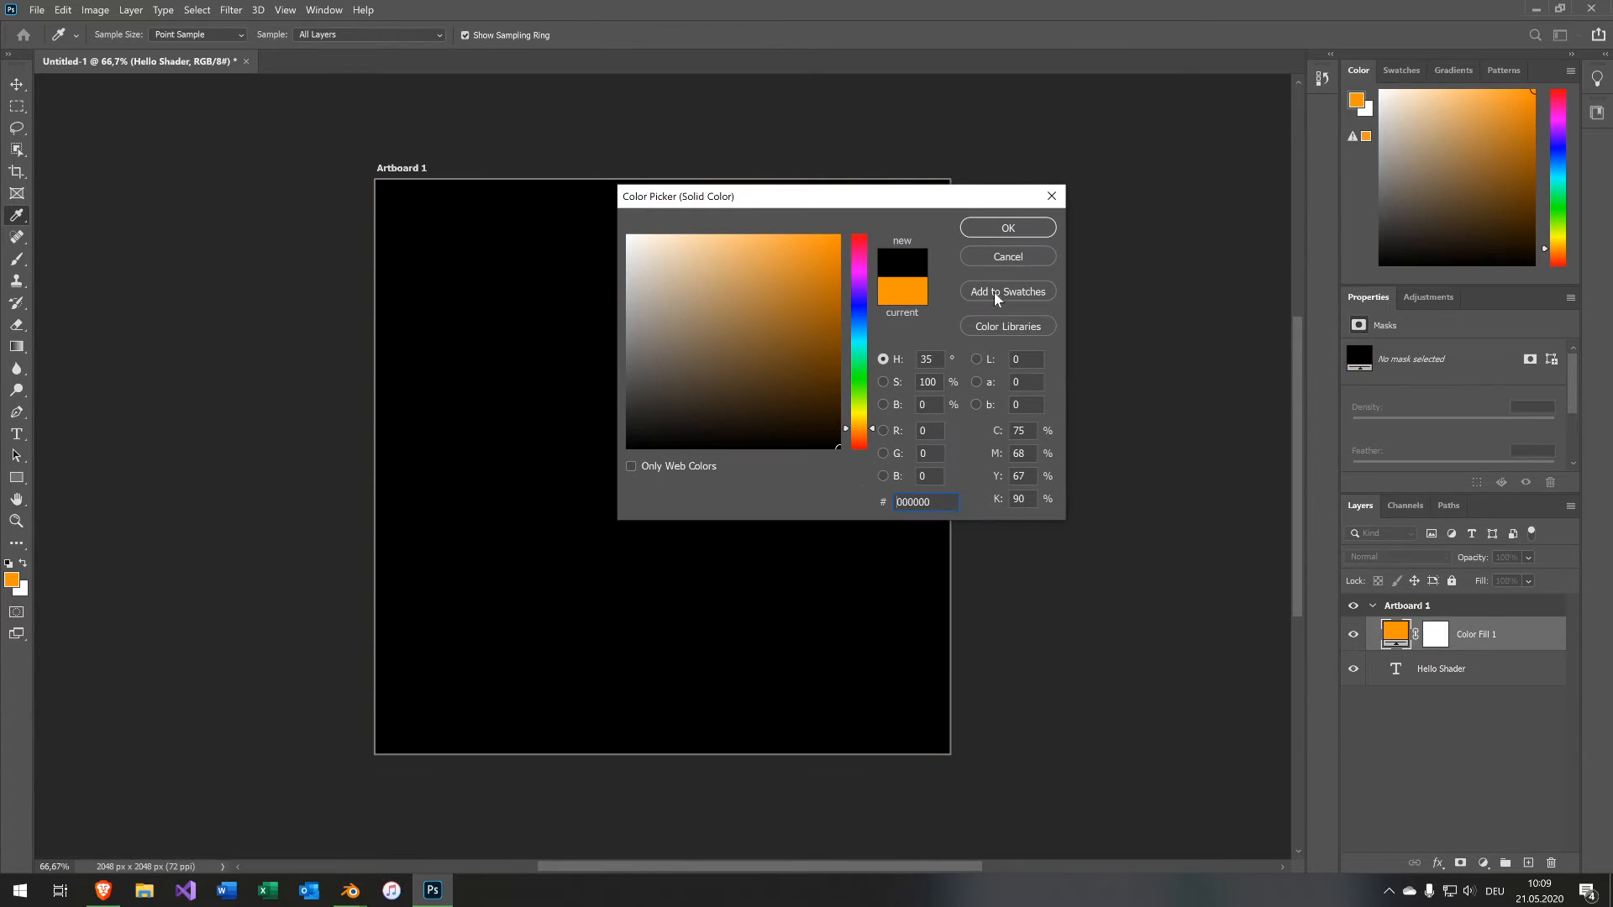
{"action": "left_click", "coordinate": [1011, 232]}
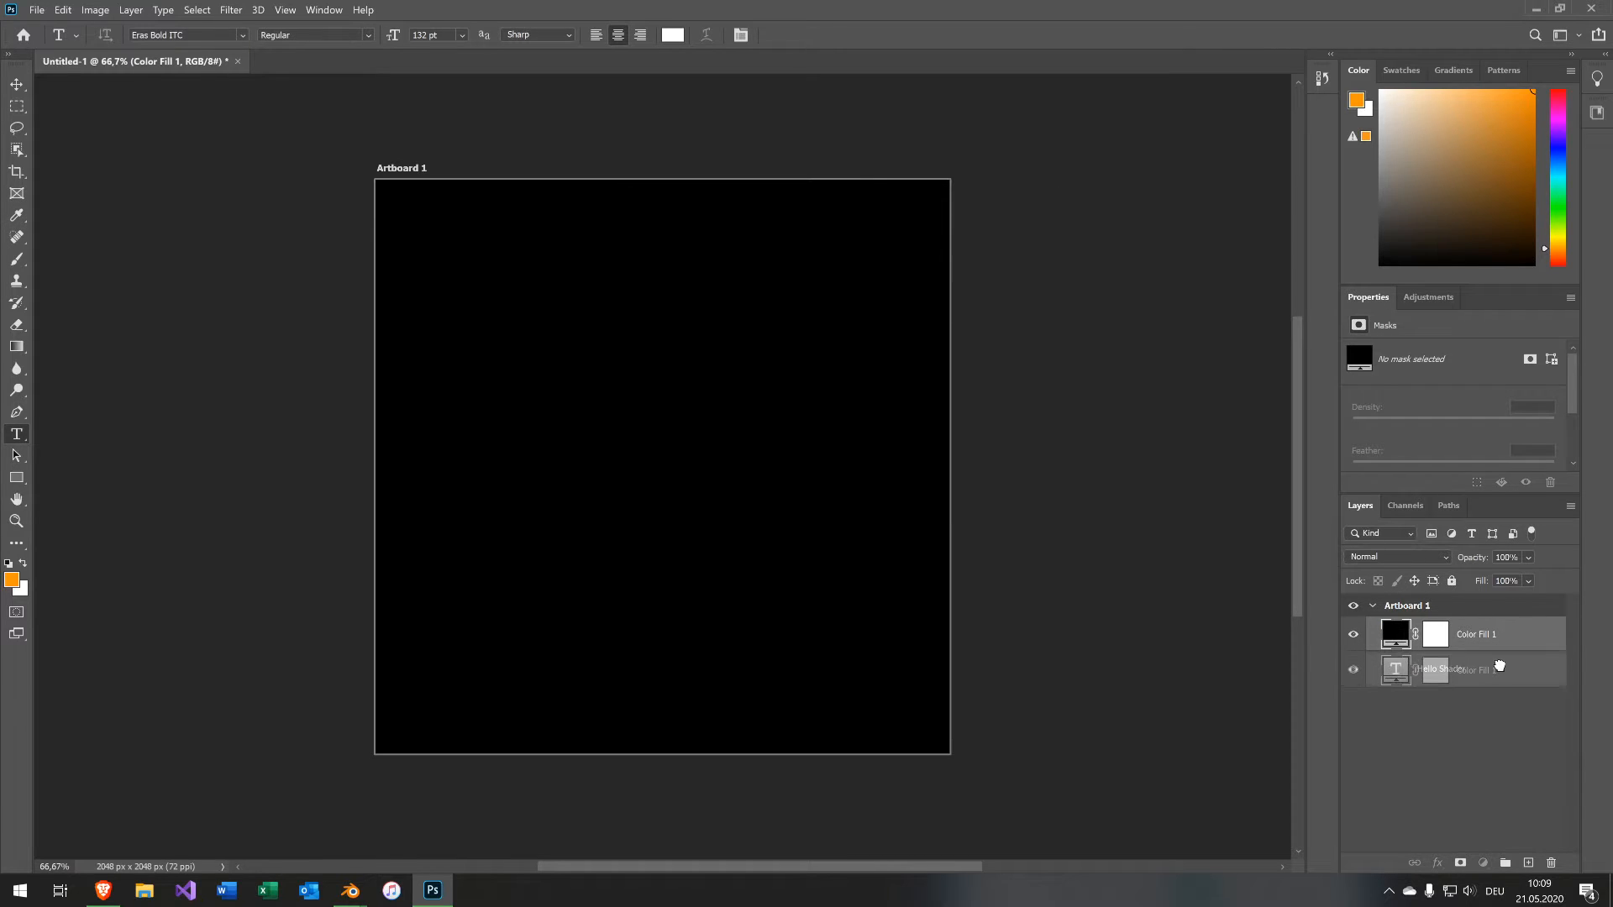
{"action": "left_click_drag", "start_coordinate": [1502, 682], "coordinate": [1478, 621]}
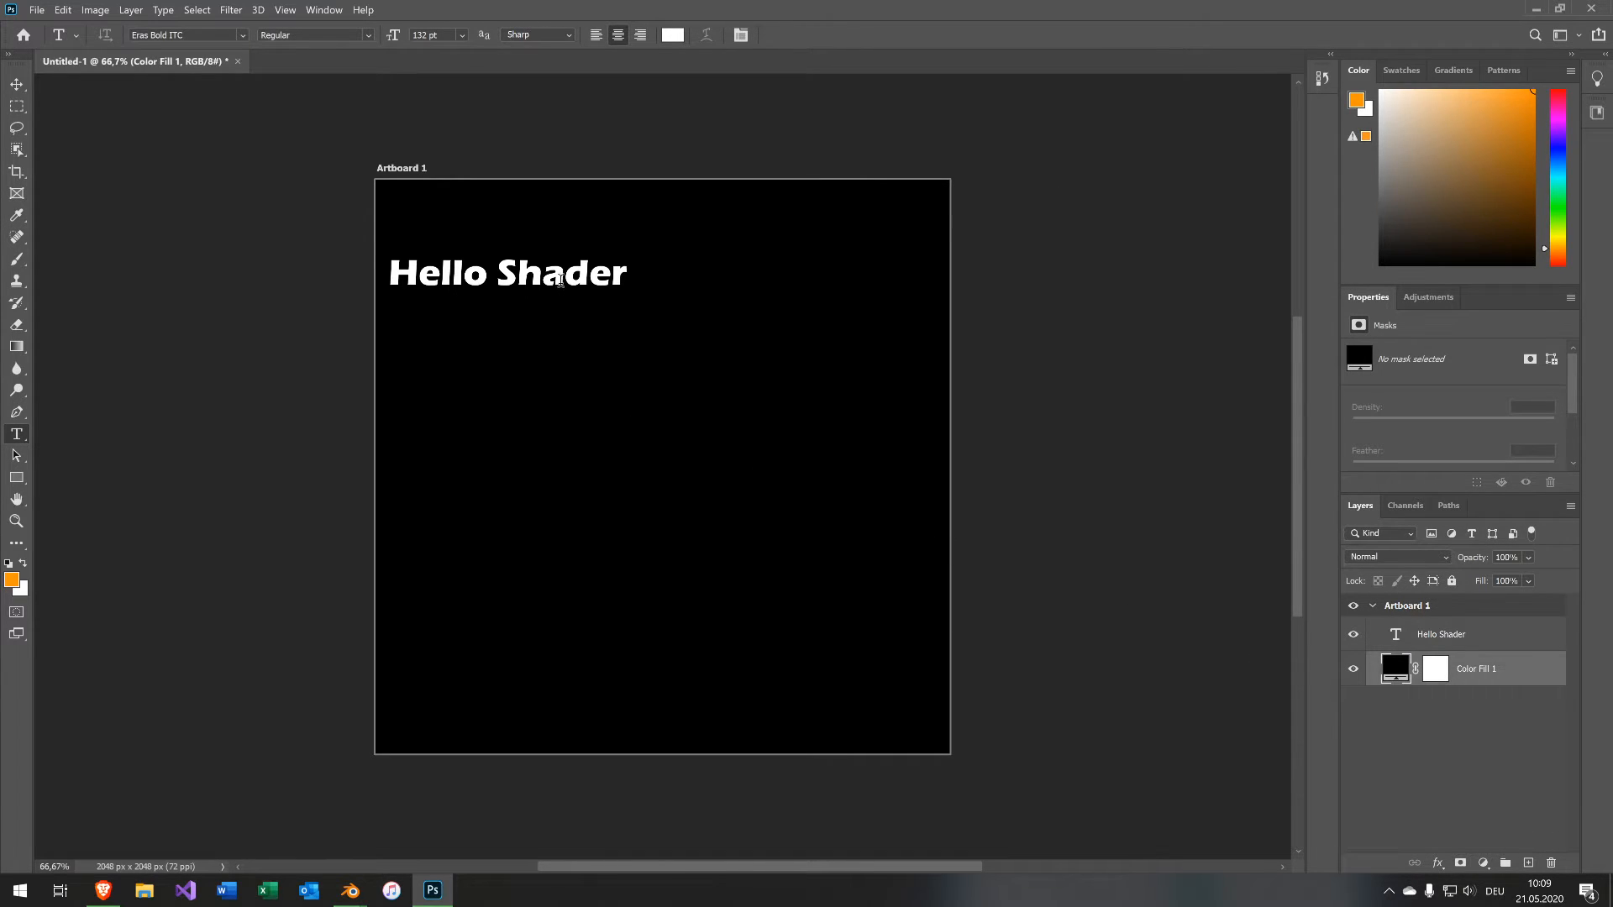
Free-transform the text: move it to the artboard centre, enlarge it and rotate it about 22°.
{"action": "left_click", "coordinate": [521, 272]}
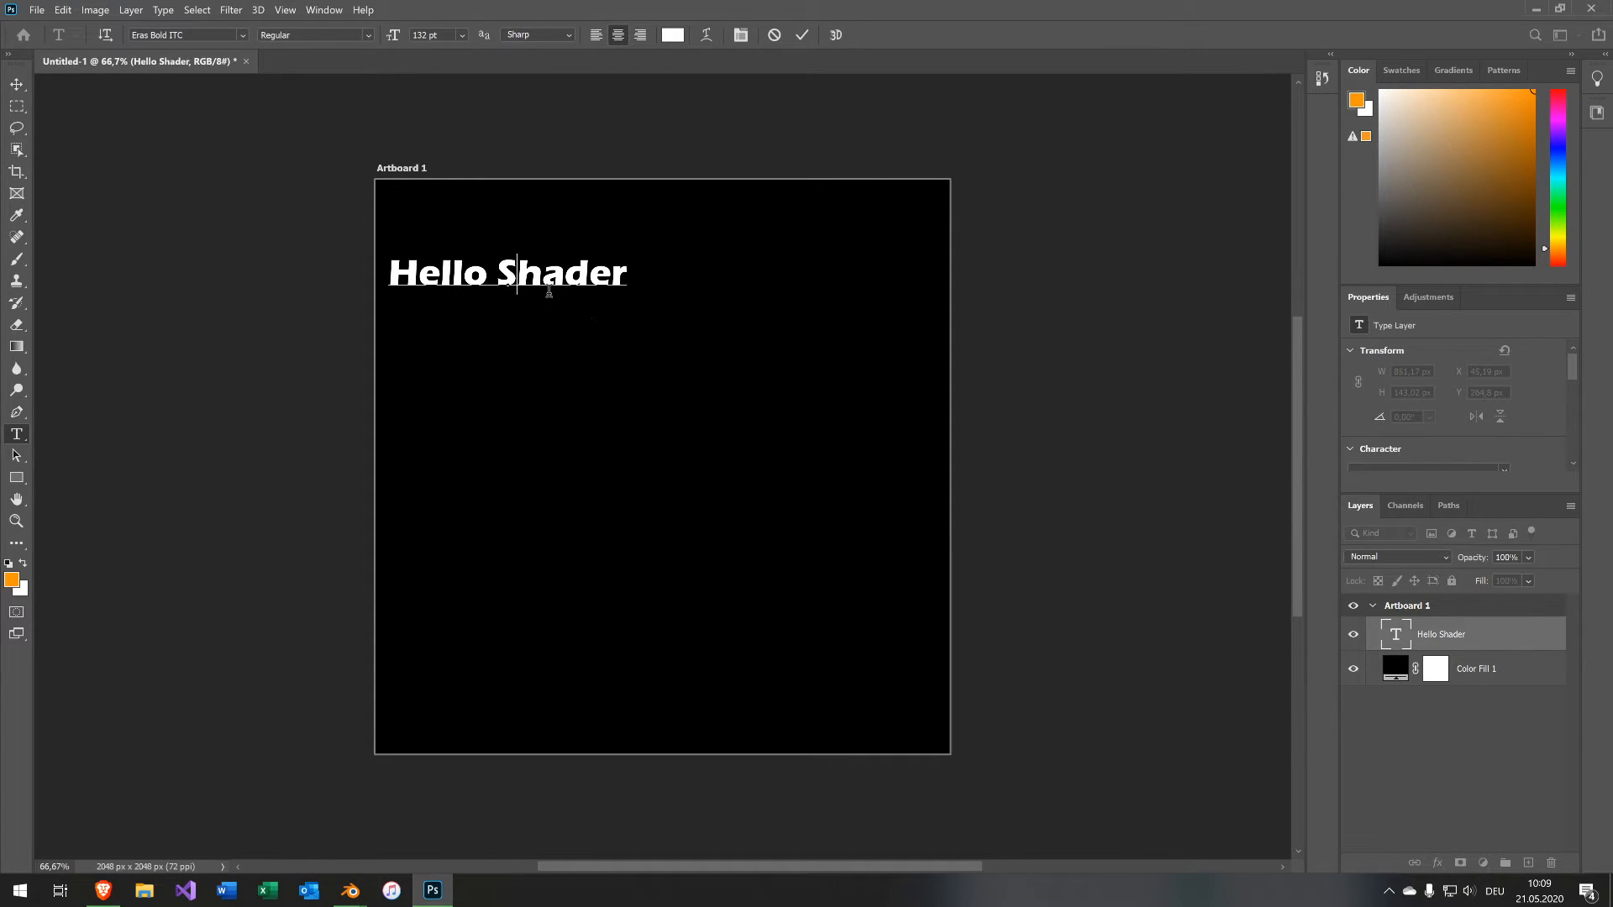
{"action": "key", "text": "Escape"}
{"action": "key", "text": "ctrl+t"}
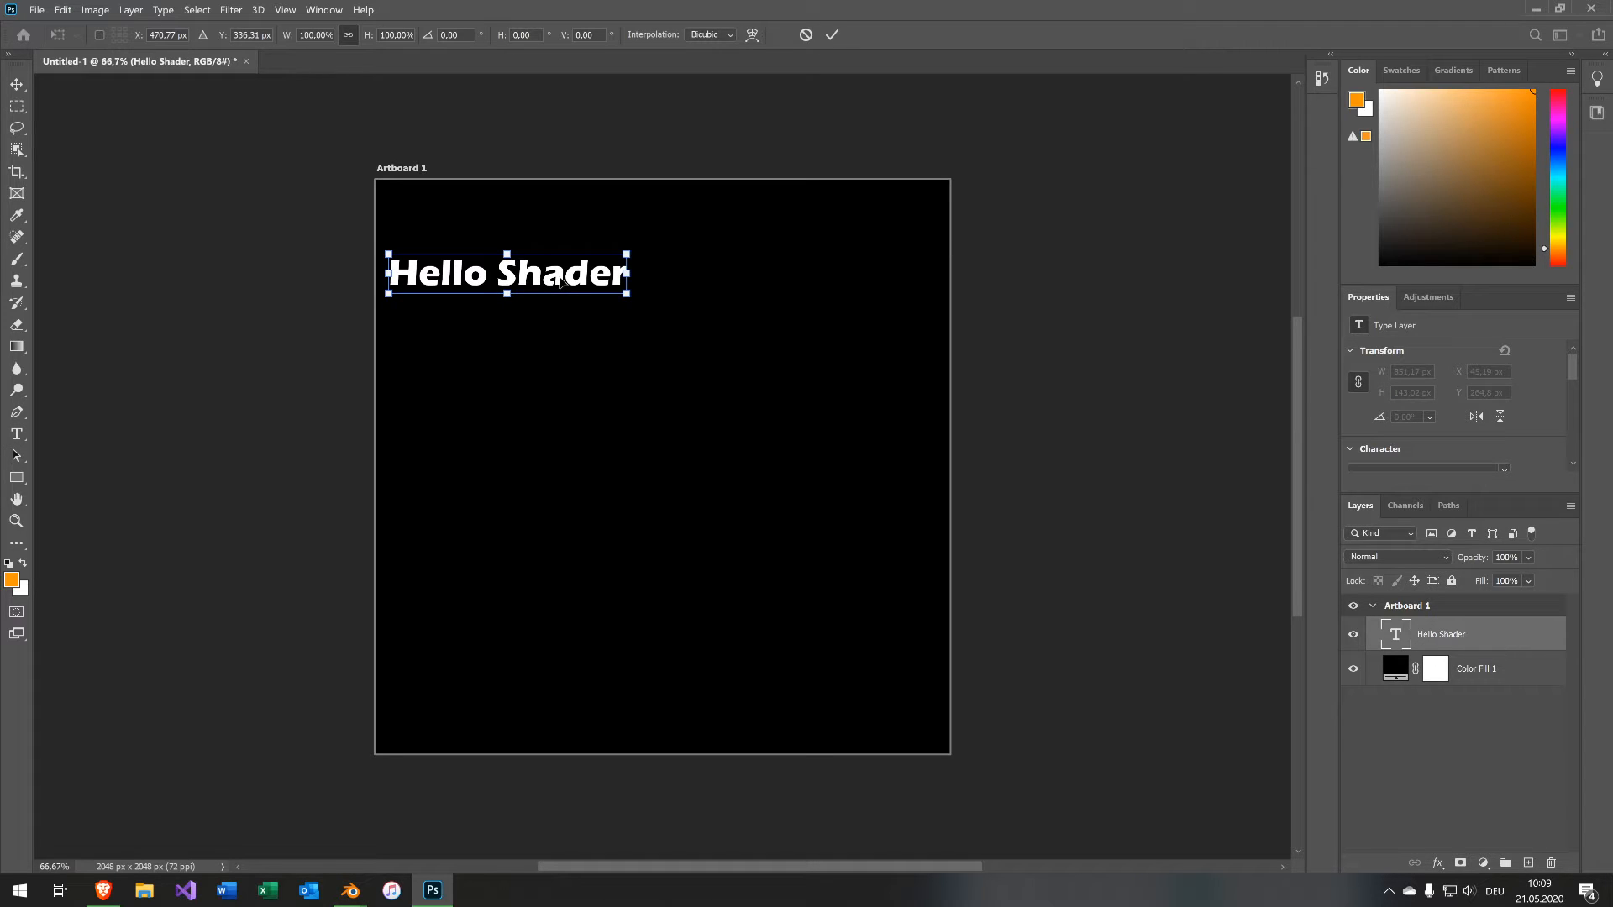
{"action": "left_click_drag", "start_coordinate": [560, 281], "coordinate": [722, 468]}
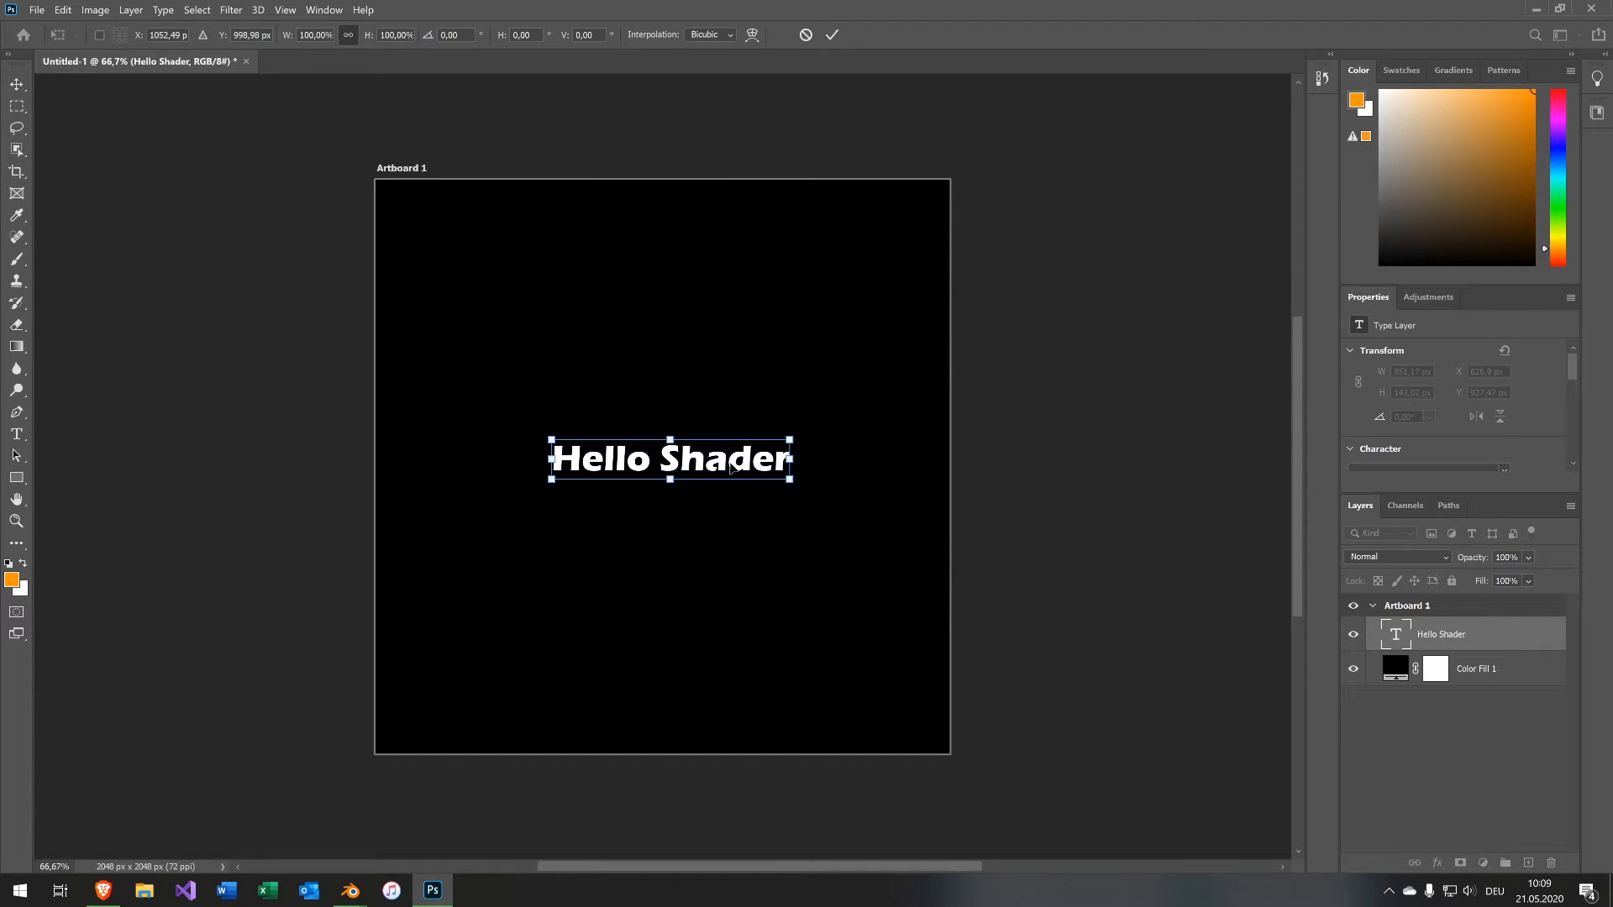
{"action": "left_click_drag", "start_coordinate": [791, 435], "coordinate": [966, 474], "text": "alt"}
{"action": "double_click", "coordinate": [530, 417]}
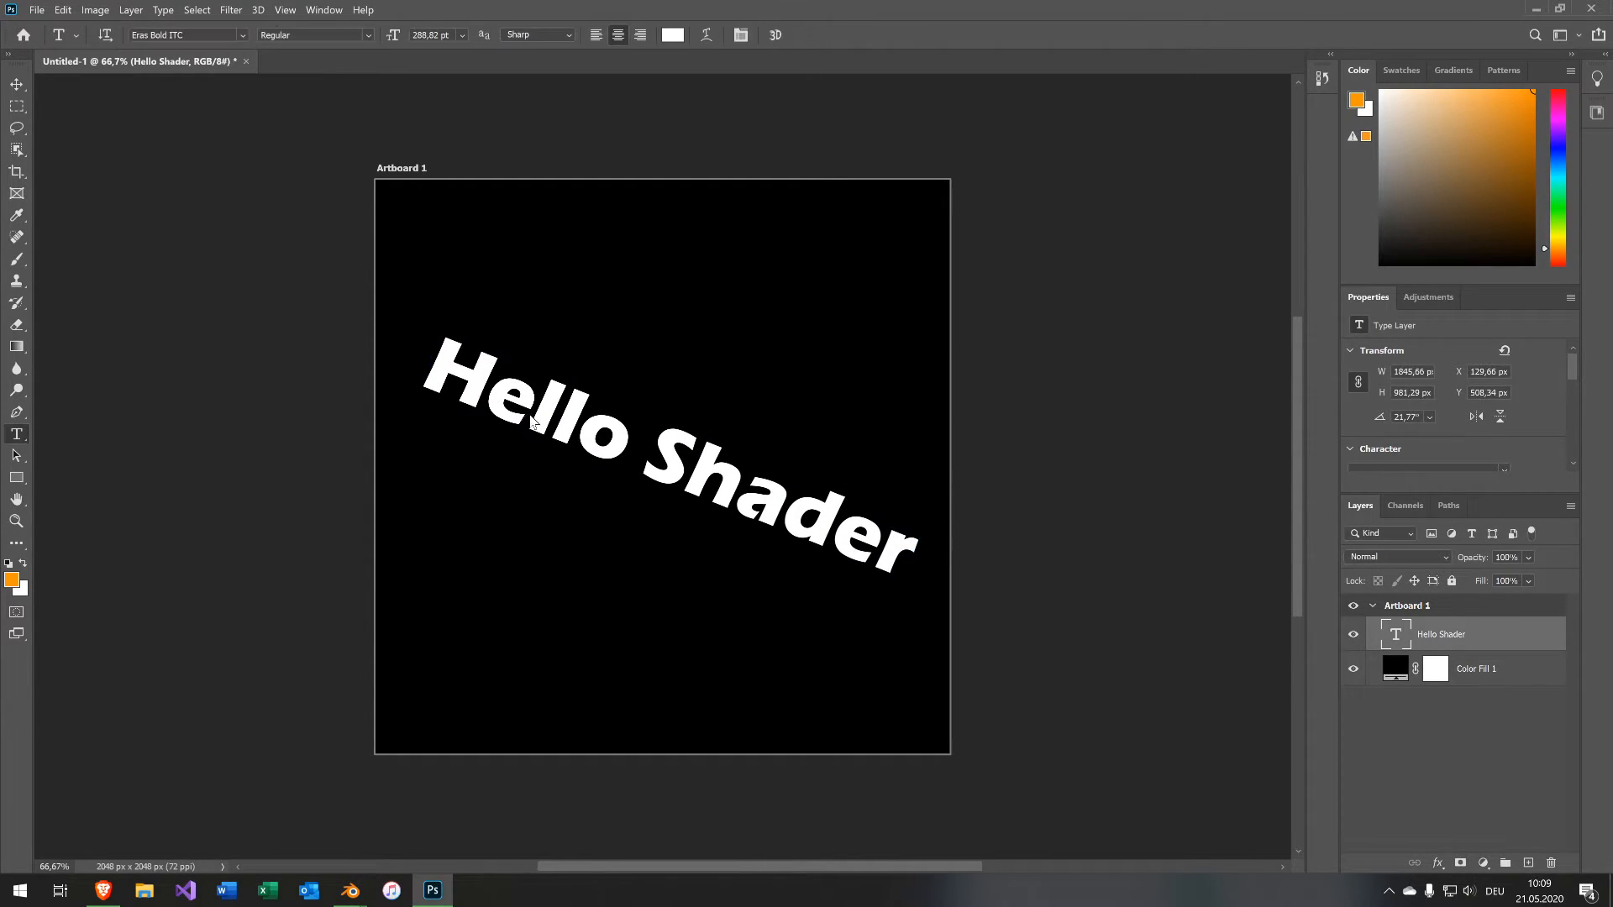
Change the text's font to Stencil and commit the text edit.
{"action": "double_click", "coordinate": [531, 417]}
{"action": "left_click", "coordinate": [239, 36]}
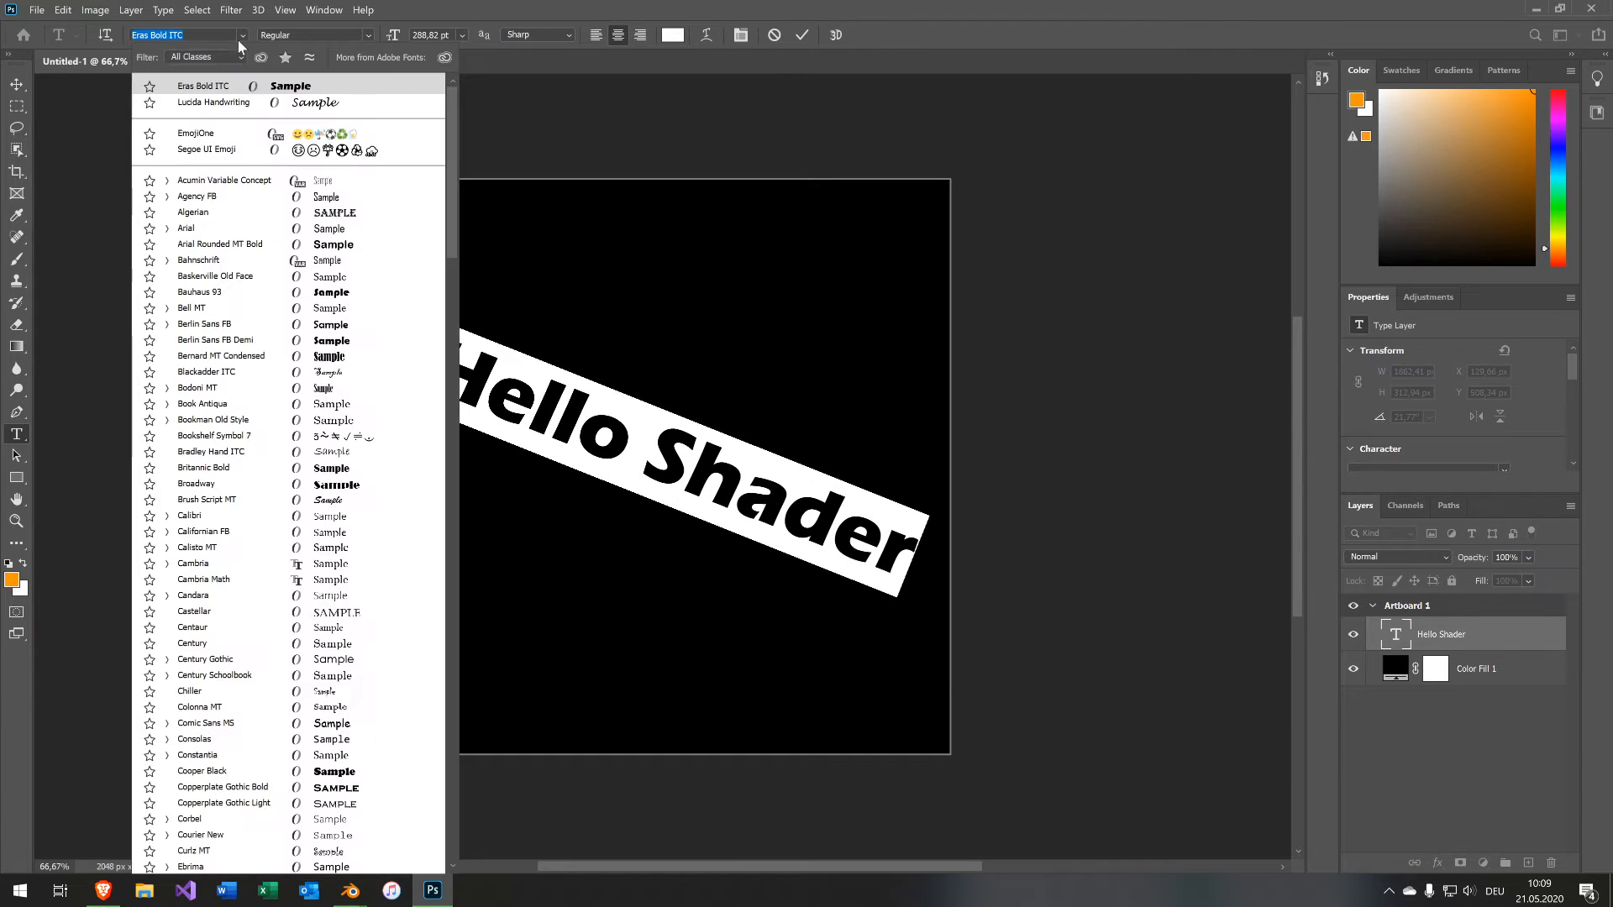
{"action": "scroll", "coordinate": [321, 436], "scroll_direction": "down", "scroll_amount": 3}
{"action": "scroll", "coordinate": [322, 436], "scroll_direction": "down", "scroll_amount": 6}
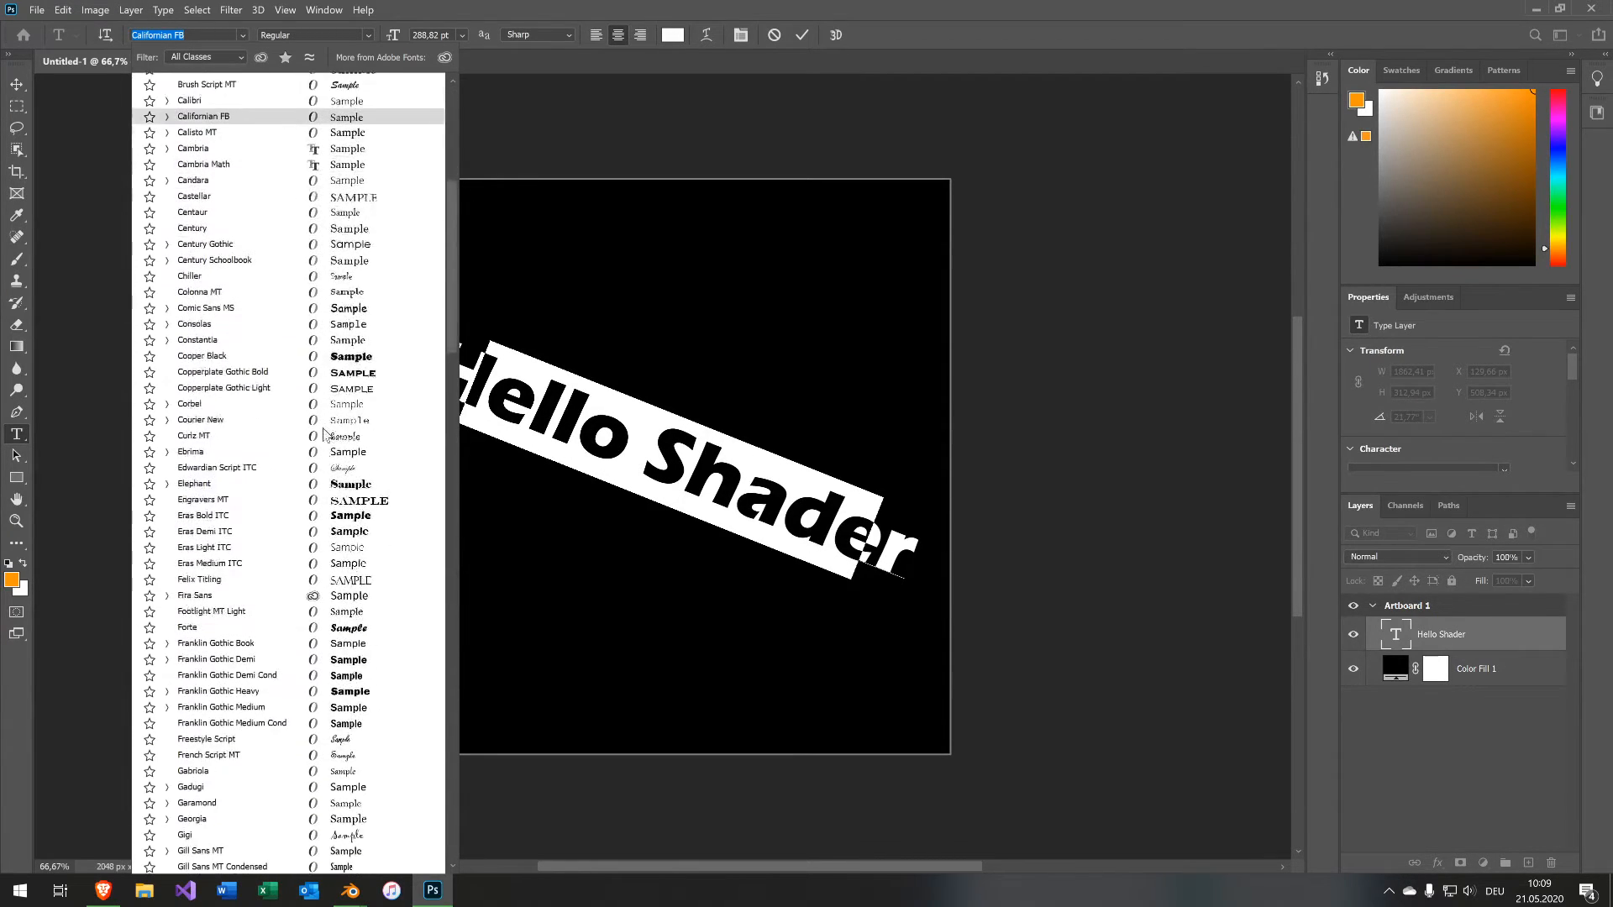
{"action": "scroll", "coordinate": [326, 388], "scroll_direction": "down", "scroll_amount": 2}
{"action": "scroll", "coordinate": [326, 388], "scroll_direction": "down", "scroll_amount": 8}
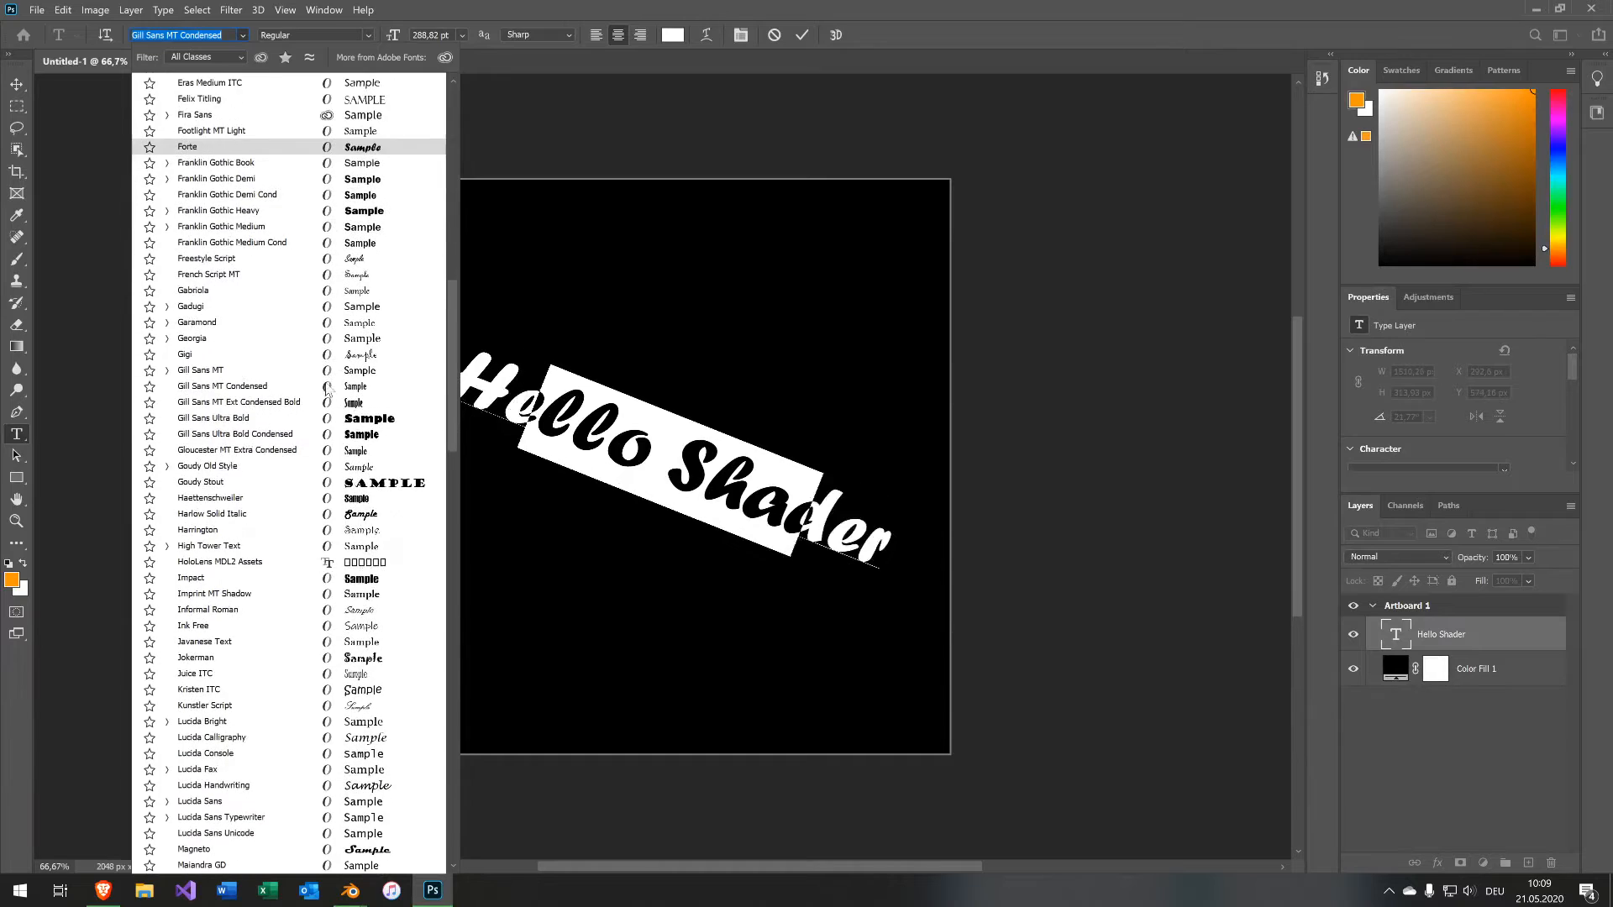
{"action": "scroll", "coordinate": [326, 388], "scroll_direction": "down", "scroll_amount": 12}
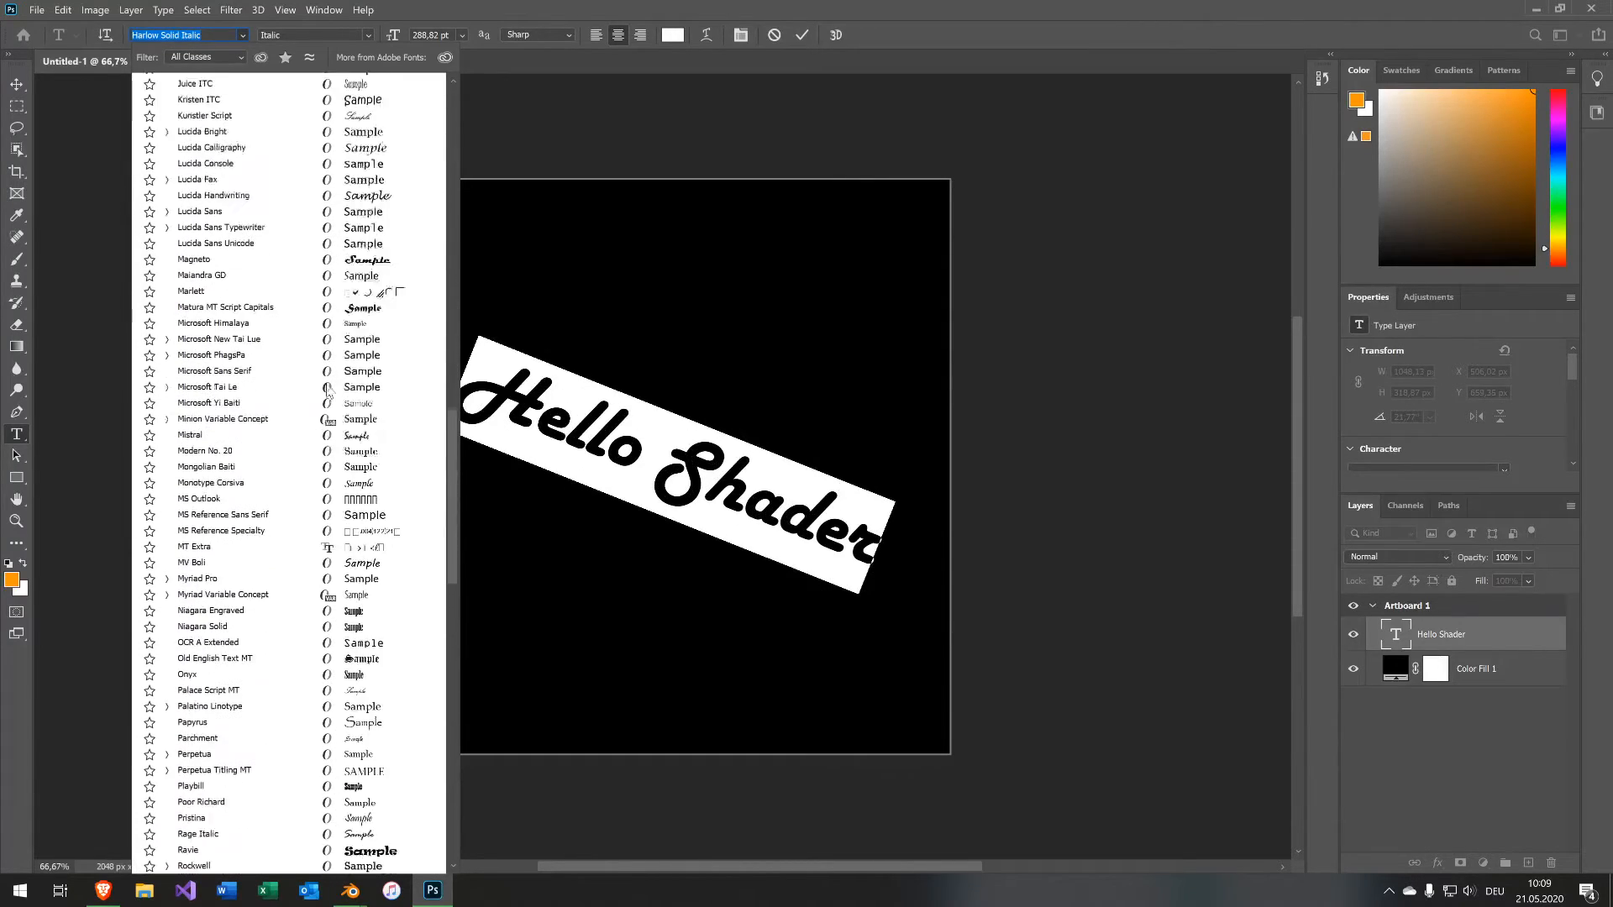
{"action": "scroll", "coordinate": [320, 470], "scroll_direction": "down", "scroll_amount": 3}
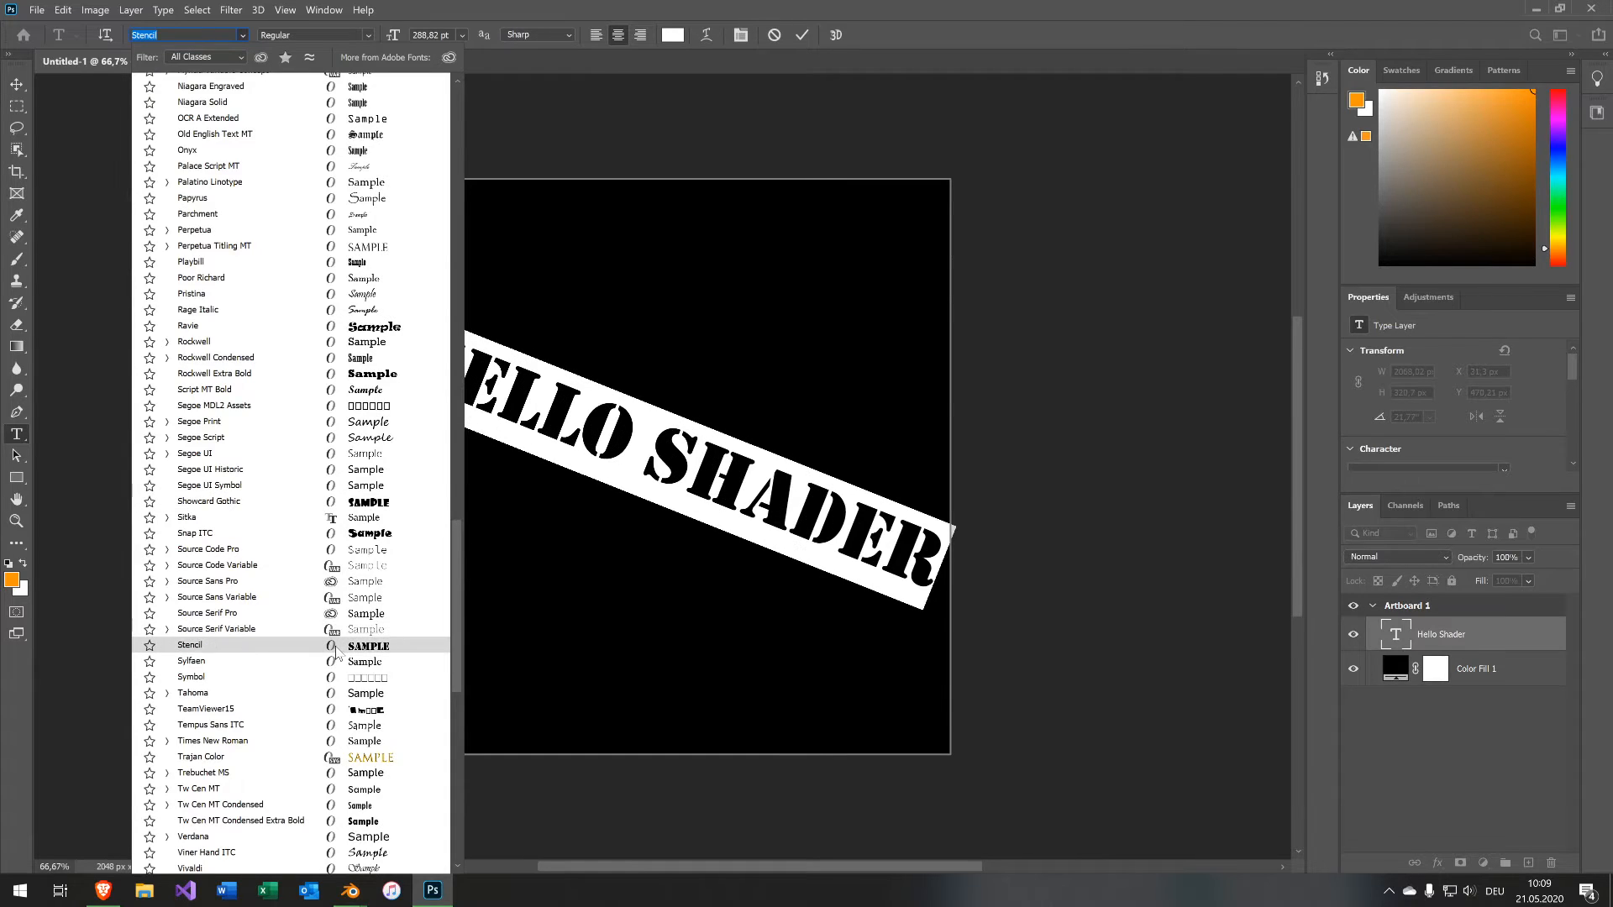
{"action": "left_click", "coordinate": [334, 645]}
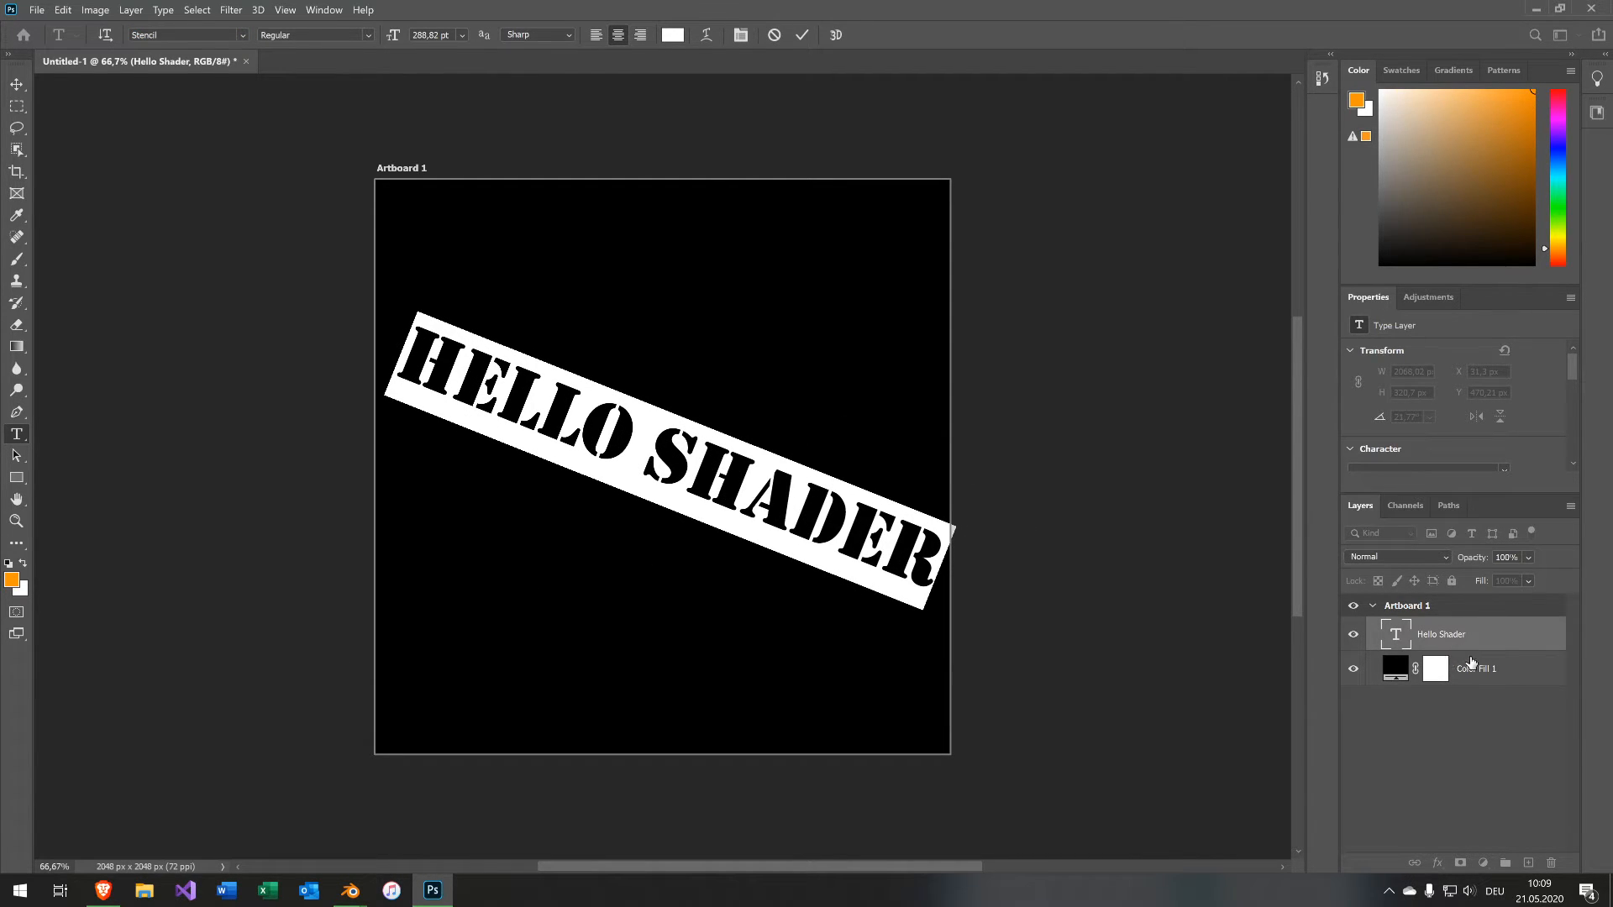
{"action": "double_click", "coordinate": [731, 517]}
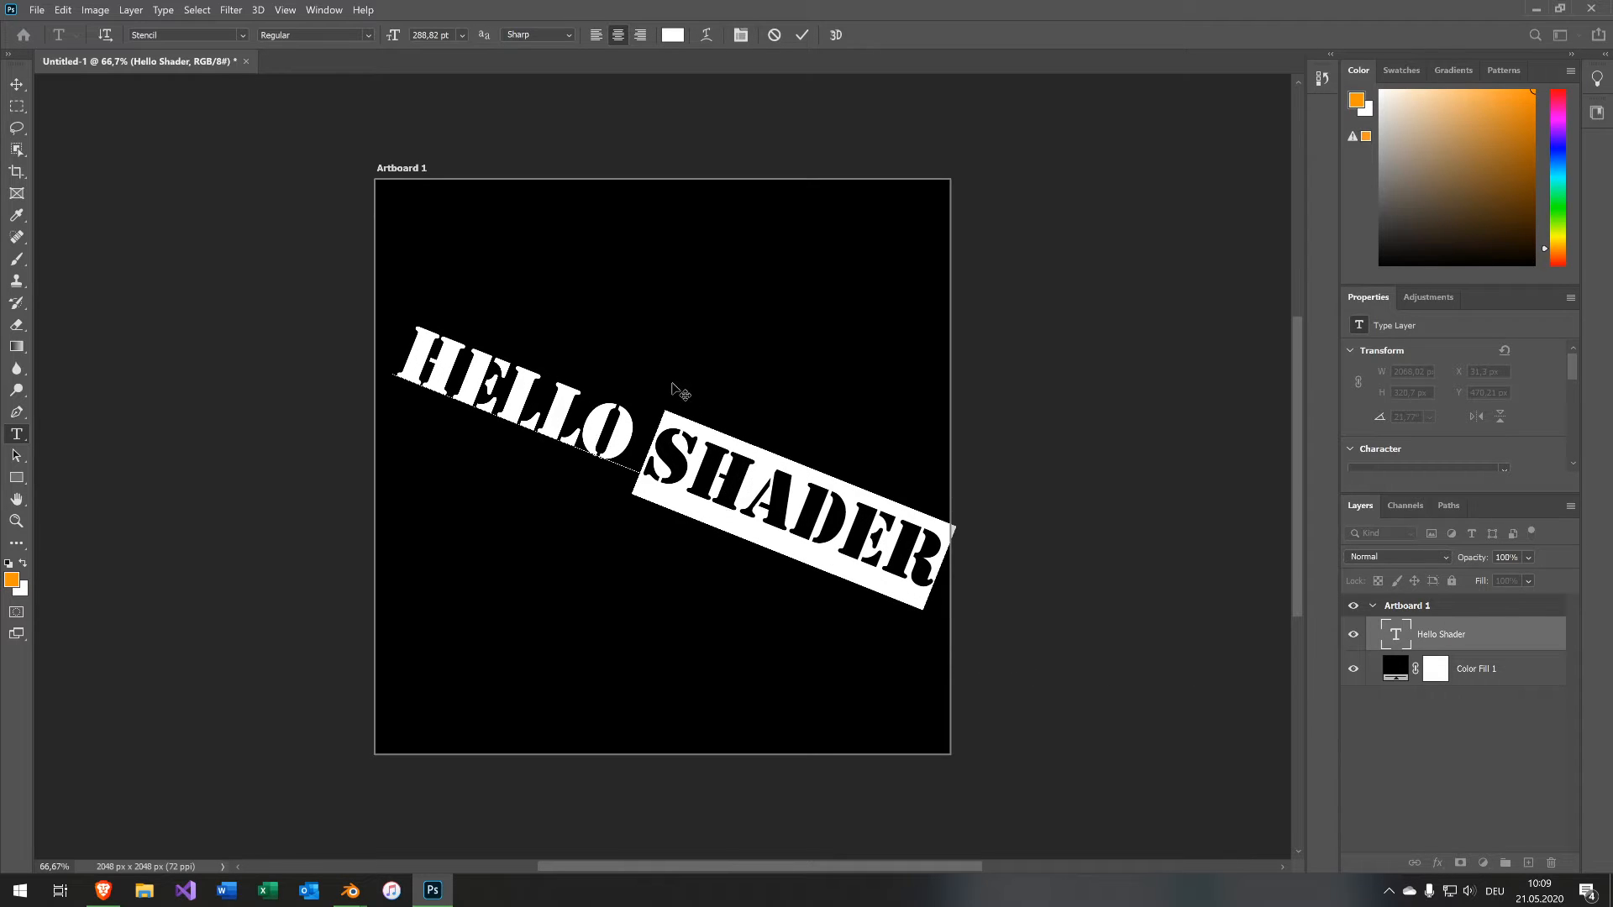
{"action": "left_click_drag", "start_coordinate": [1027, 493], "coordinate": [1022, 490]}
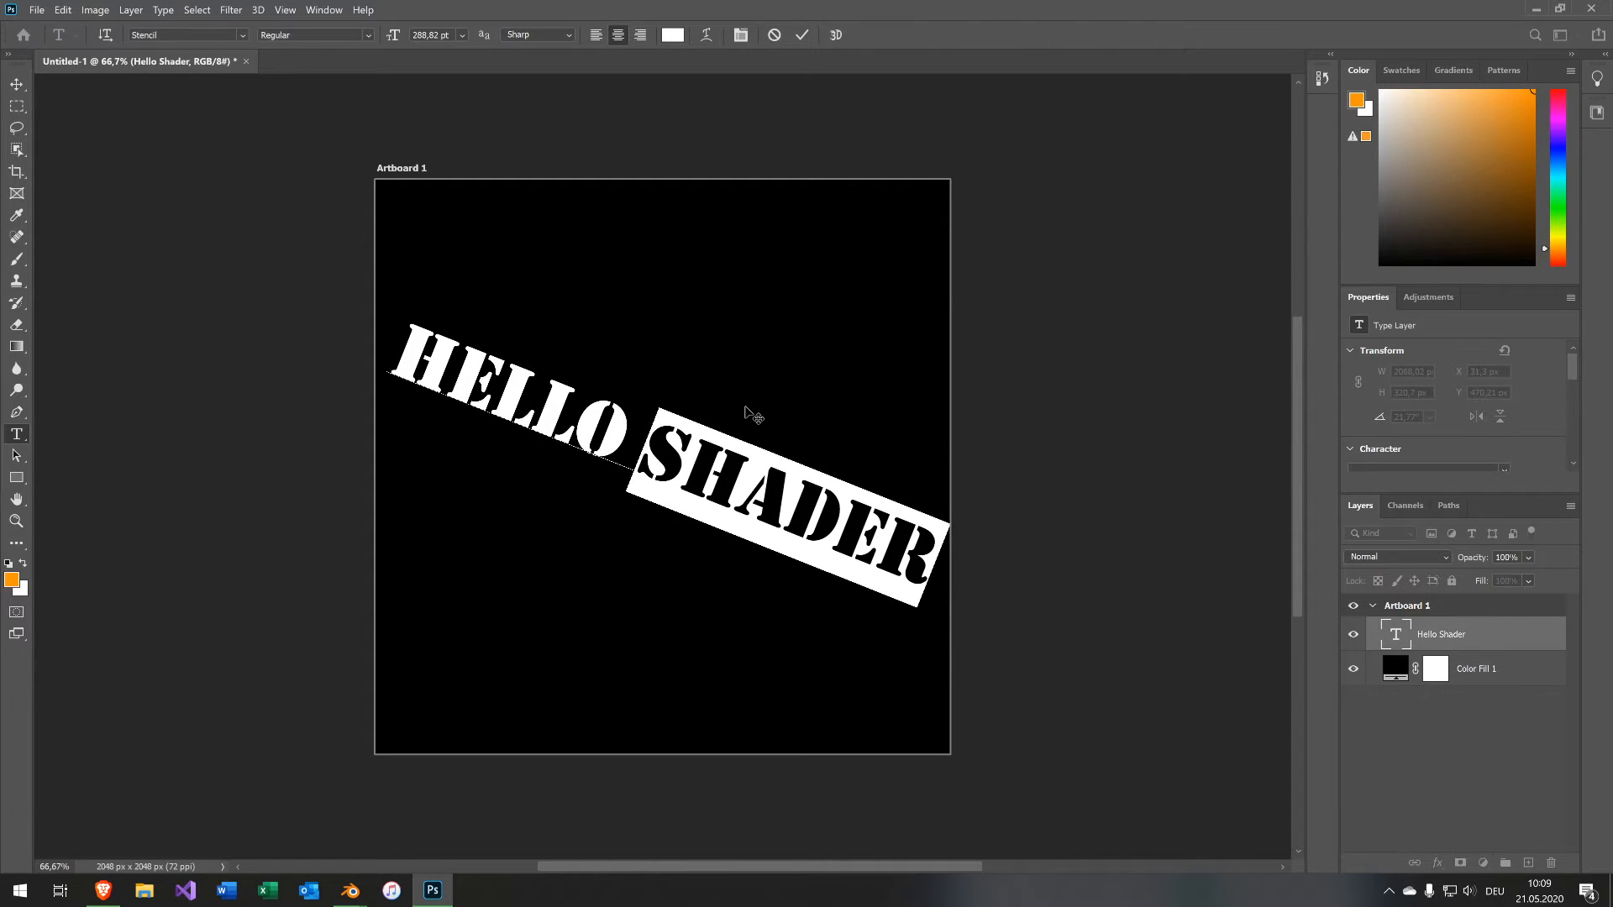
{"action": "left_click", "coordinate": [802, 35]}
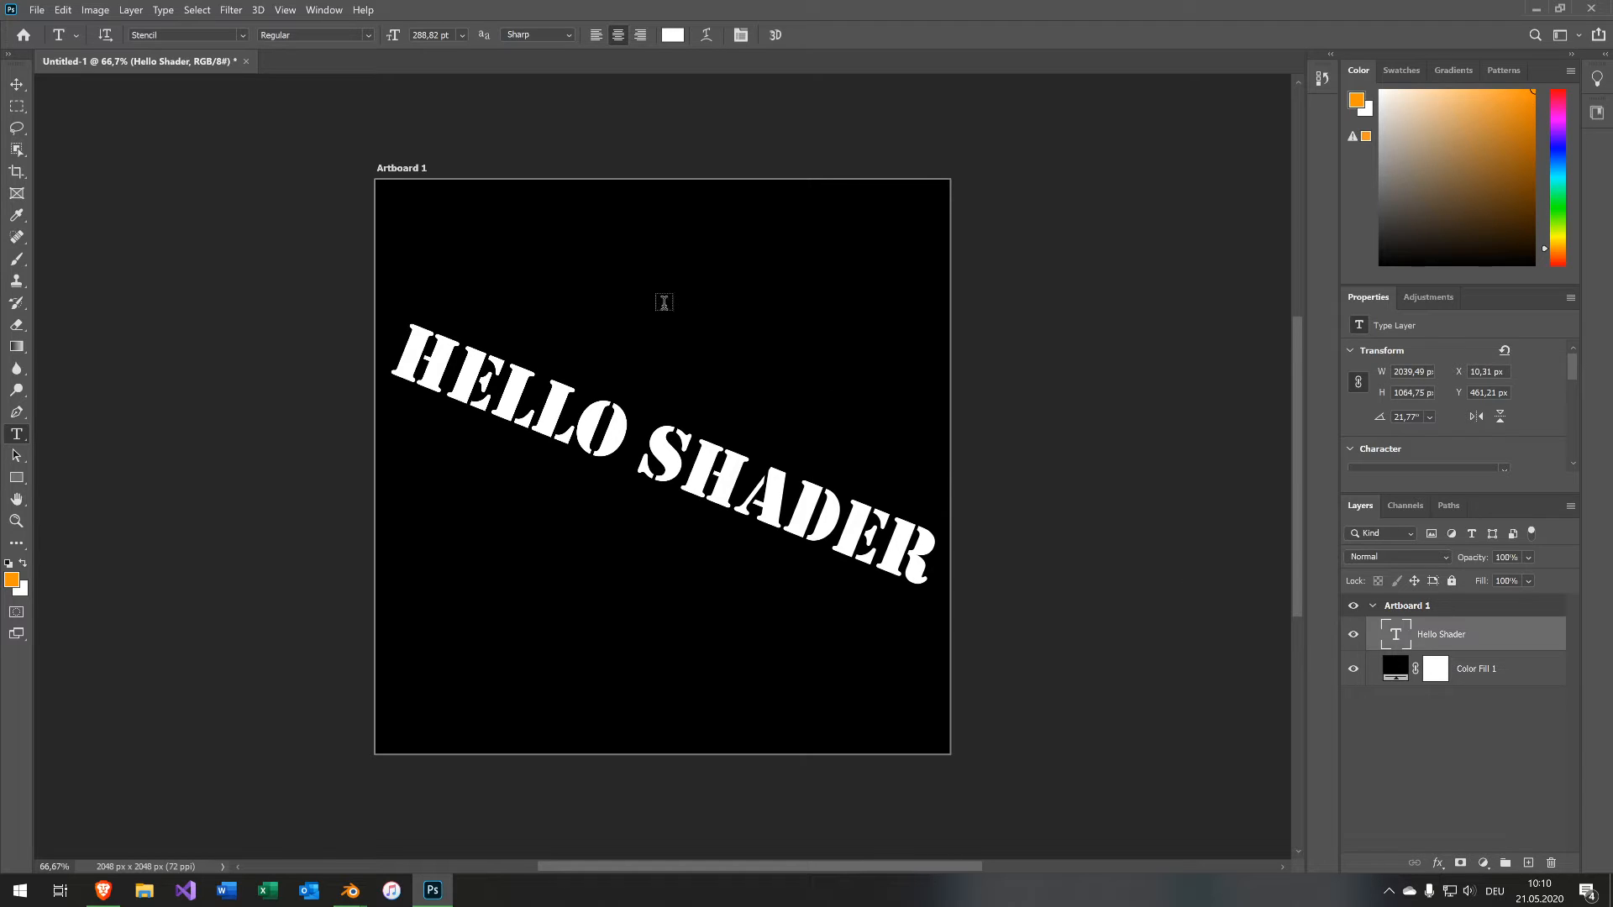
Save the document as HelloShader.psd in the Baking folder with maximized compatibility.
{"action": "key", "text": "ctrl+s"}
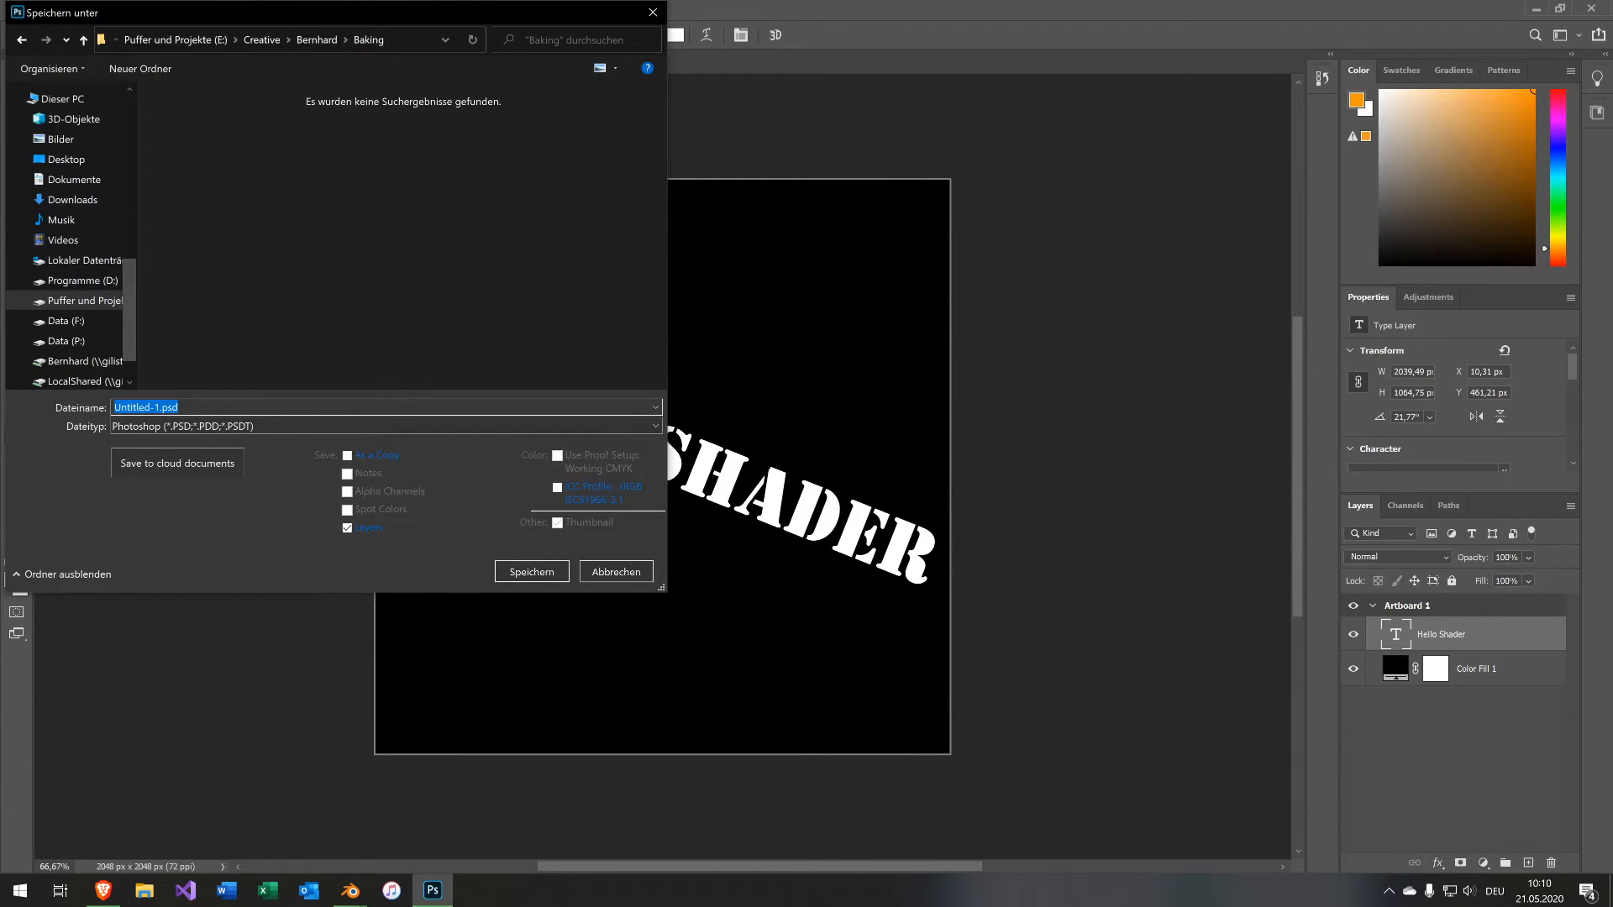
{"action": "type", "text": "HelloShader"}
{"action": "left_click", "coordinate": [549, 573]}
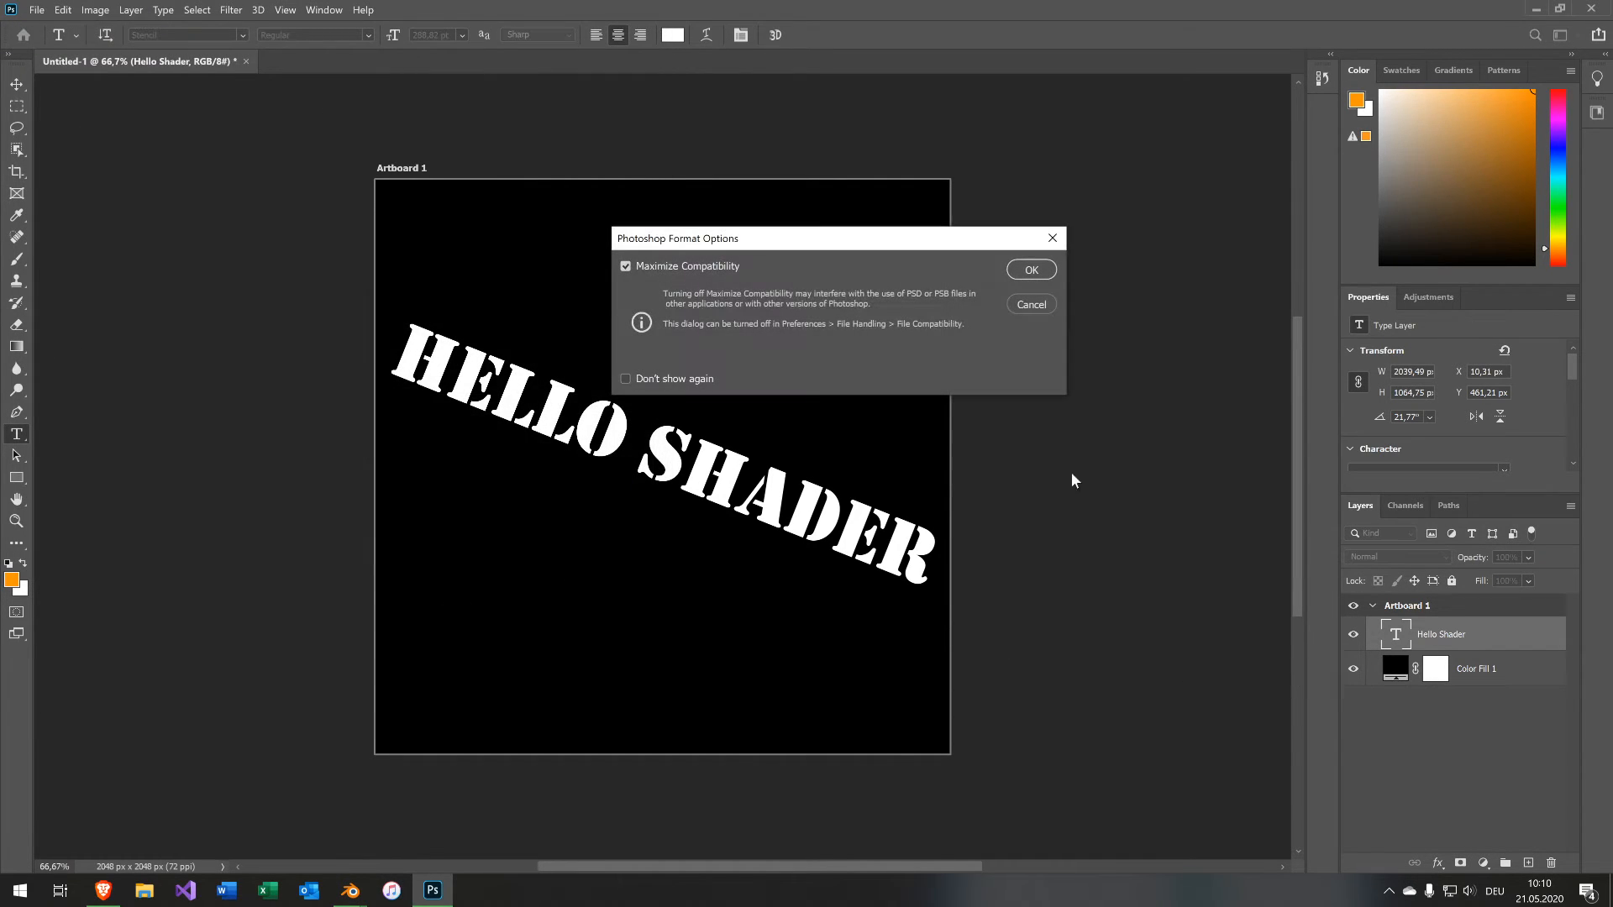
{"action": "left_click", "coordinate": [1031, 269]}
Hide the black Color Fill 1 layer and save the file again.
{"action": "left_click", "coordinate": [1352, 669]}
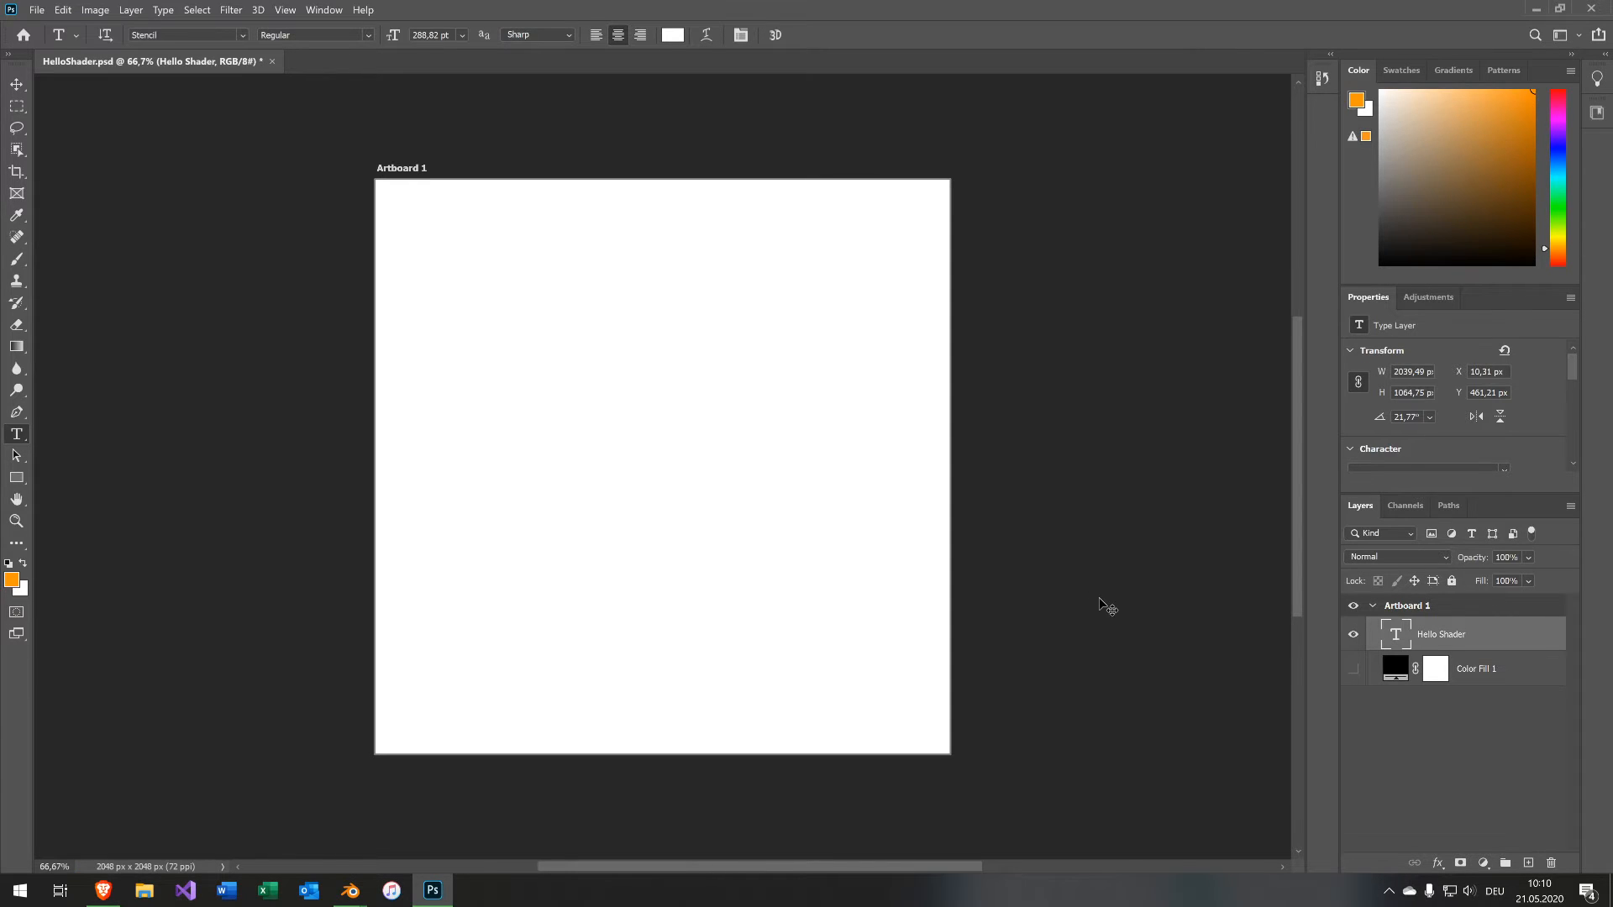
{"action": "key", "text": "ctrl+s"}
Switch to the Blender window with the capsule scene and open the render properties.
{"action": "mouse_move", "coordinate": [353, 888]}
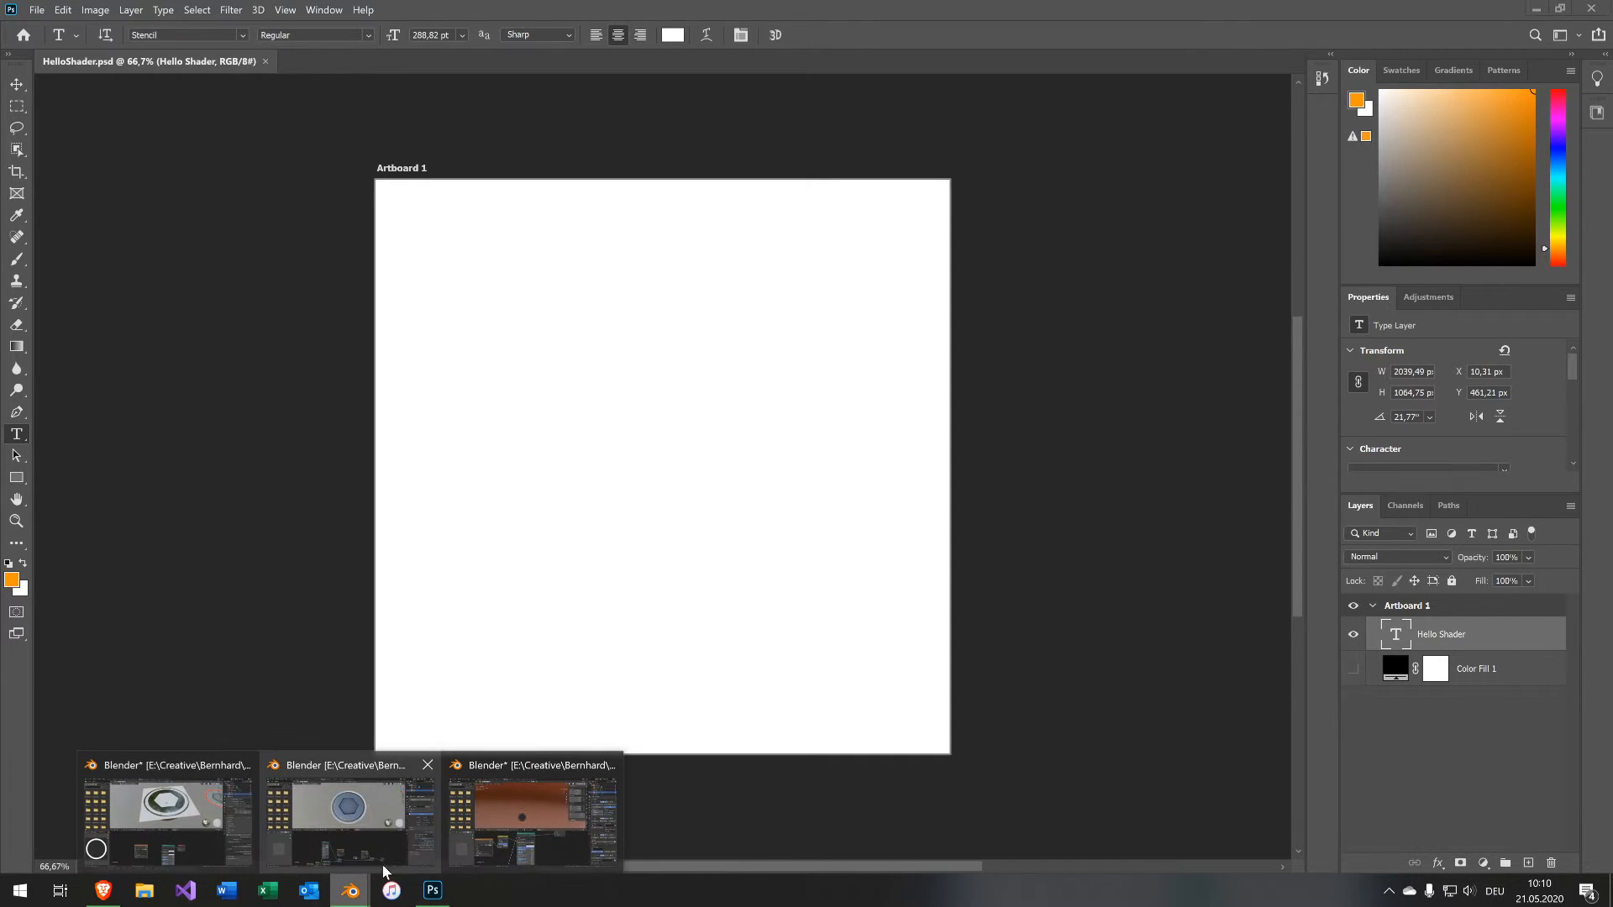
{"action": "left_click", "coordinate": [545, 819]}
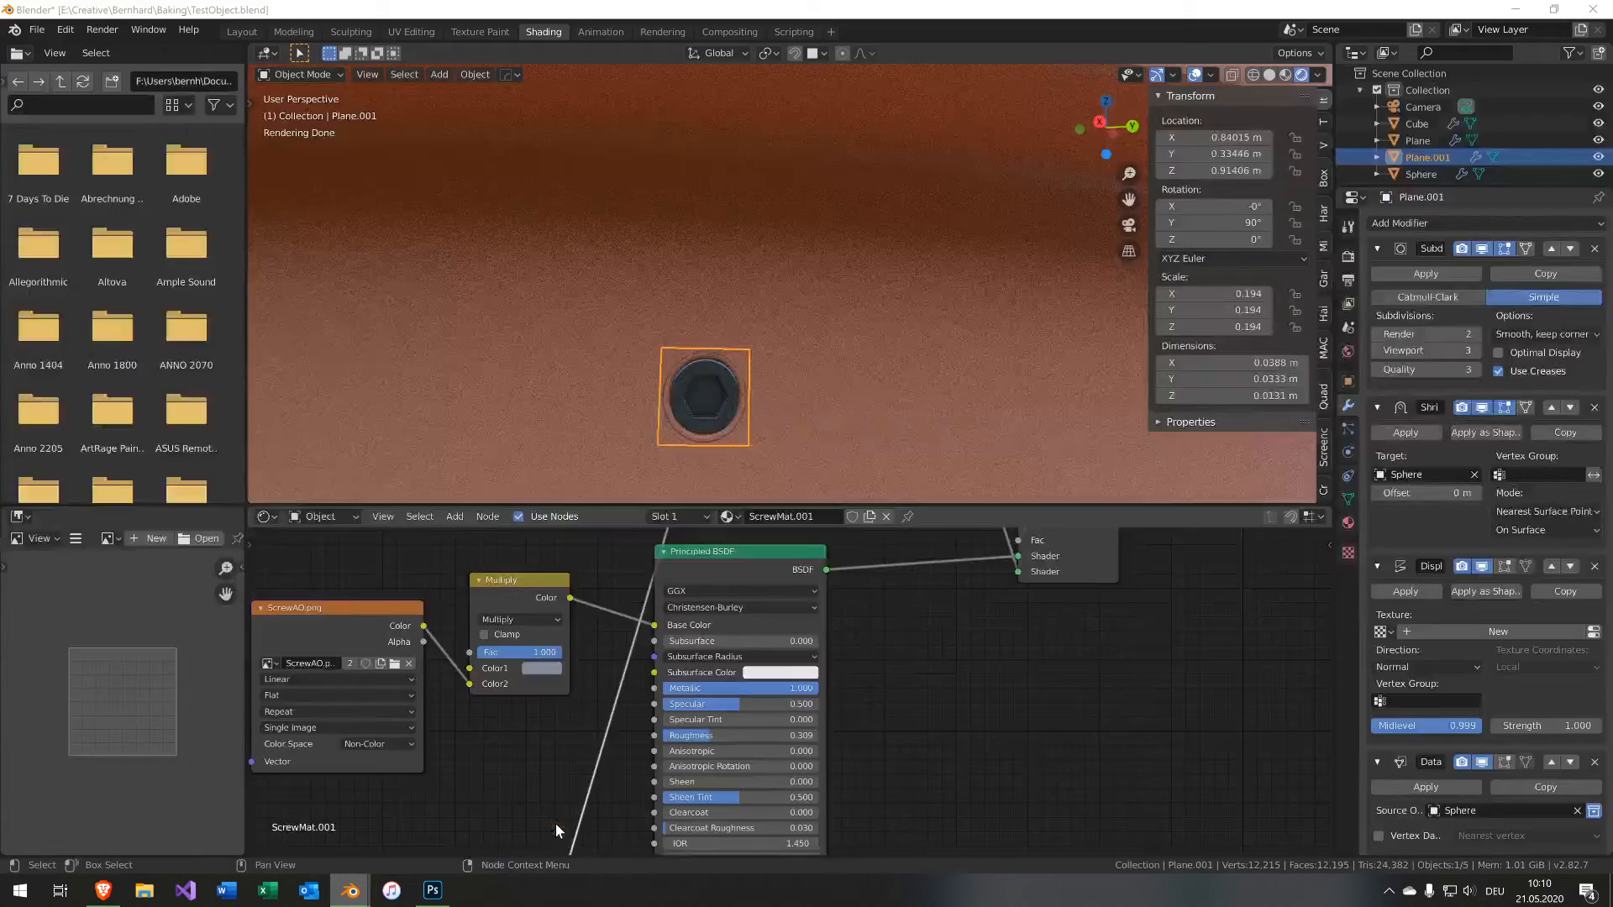
{"action": "left_click", "coordinate": [1349, 256]}
{"action": "left_click", "coordinate": [1532, 225]}
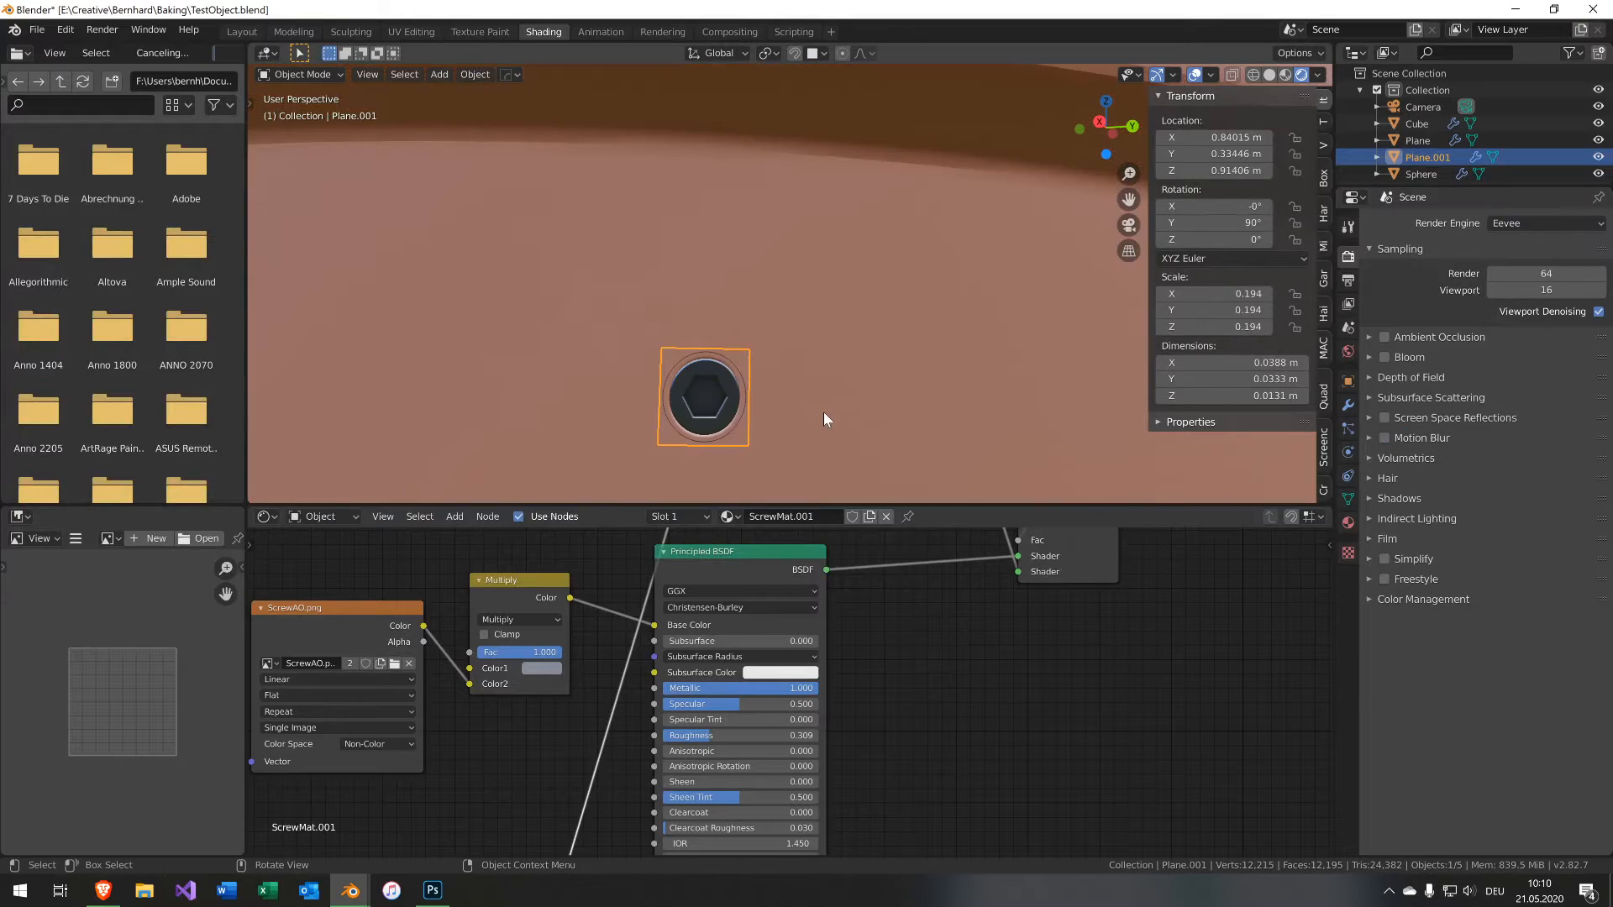
Add a new plane mesh in front of the capsule.
{"action": "scroll", "coordinate": [823, 411], "scroll_direction": "down", "scroll_amount": 8}
{"action": "middle_click_drag", "start_coordinate": [823, 412], "coordinate": [724, 150]}
{"action": "scroll", "coordinate": [770, 295], "scroll_direction": "down", "scroll_amount": 7}
{"action": "scroll", "coordinate": [783, 326], "scroll_direction": "down", "scroll_amount": 1}
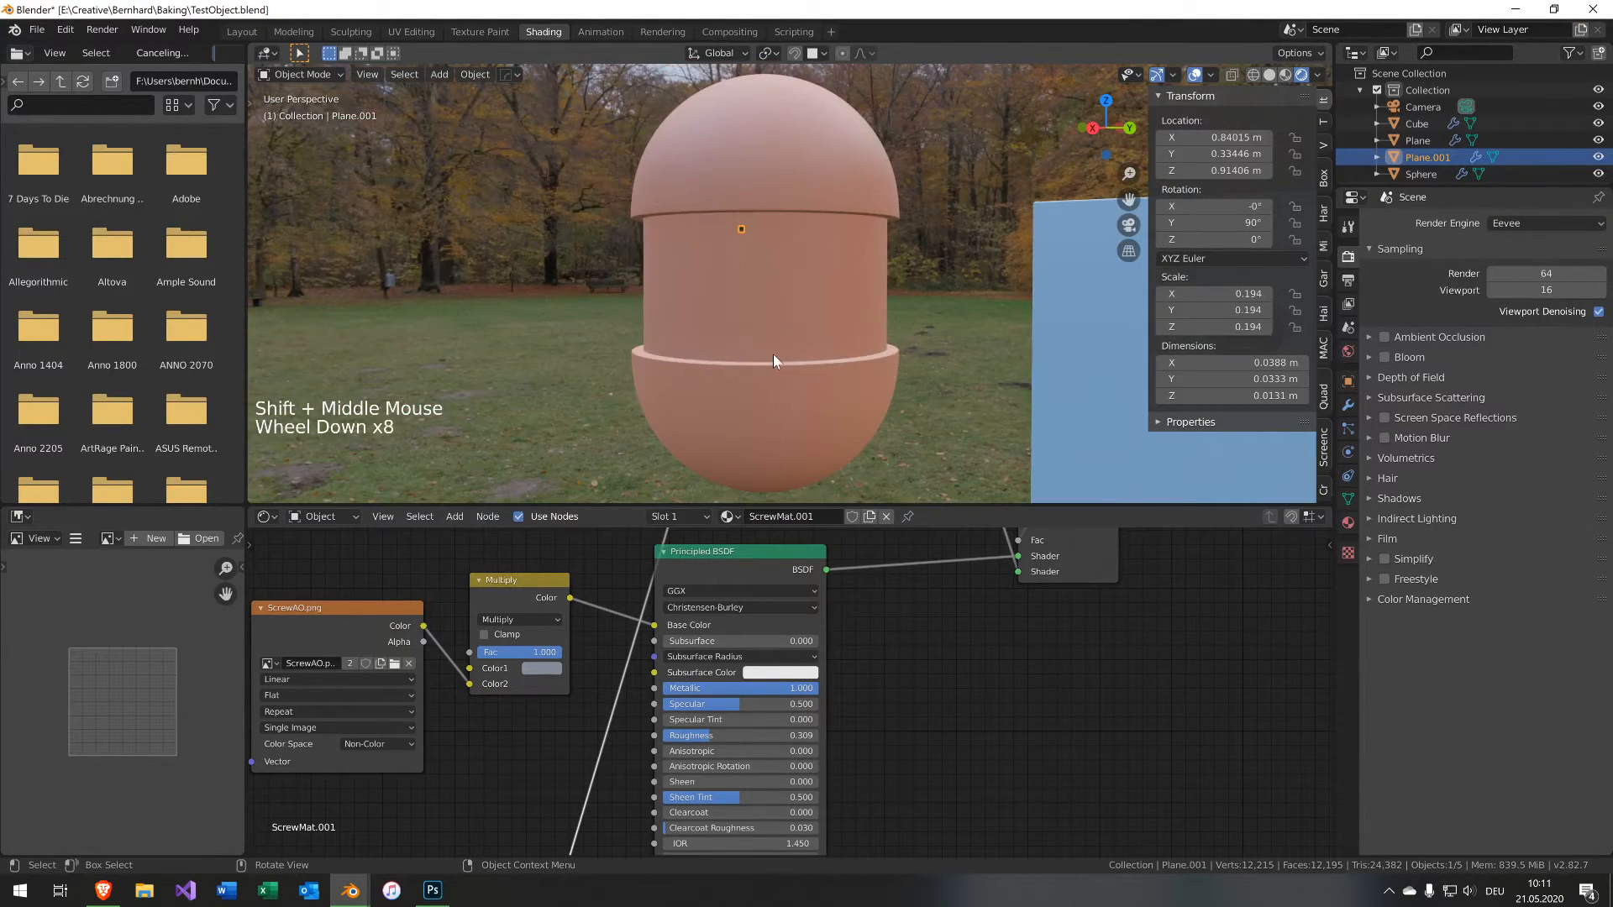
{"action": "scroll", "coordinate": [773, 354], "scroll_direction": "up", "scroll_amount": 3}
{"action": "key", "text": "shift+a"}
{"action": "mouse_move", "coordinate": [831, 356]}
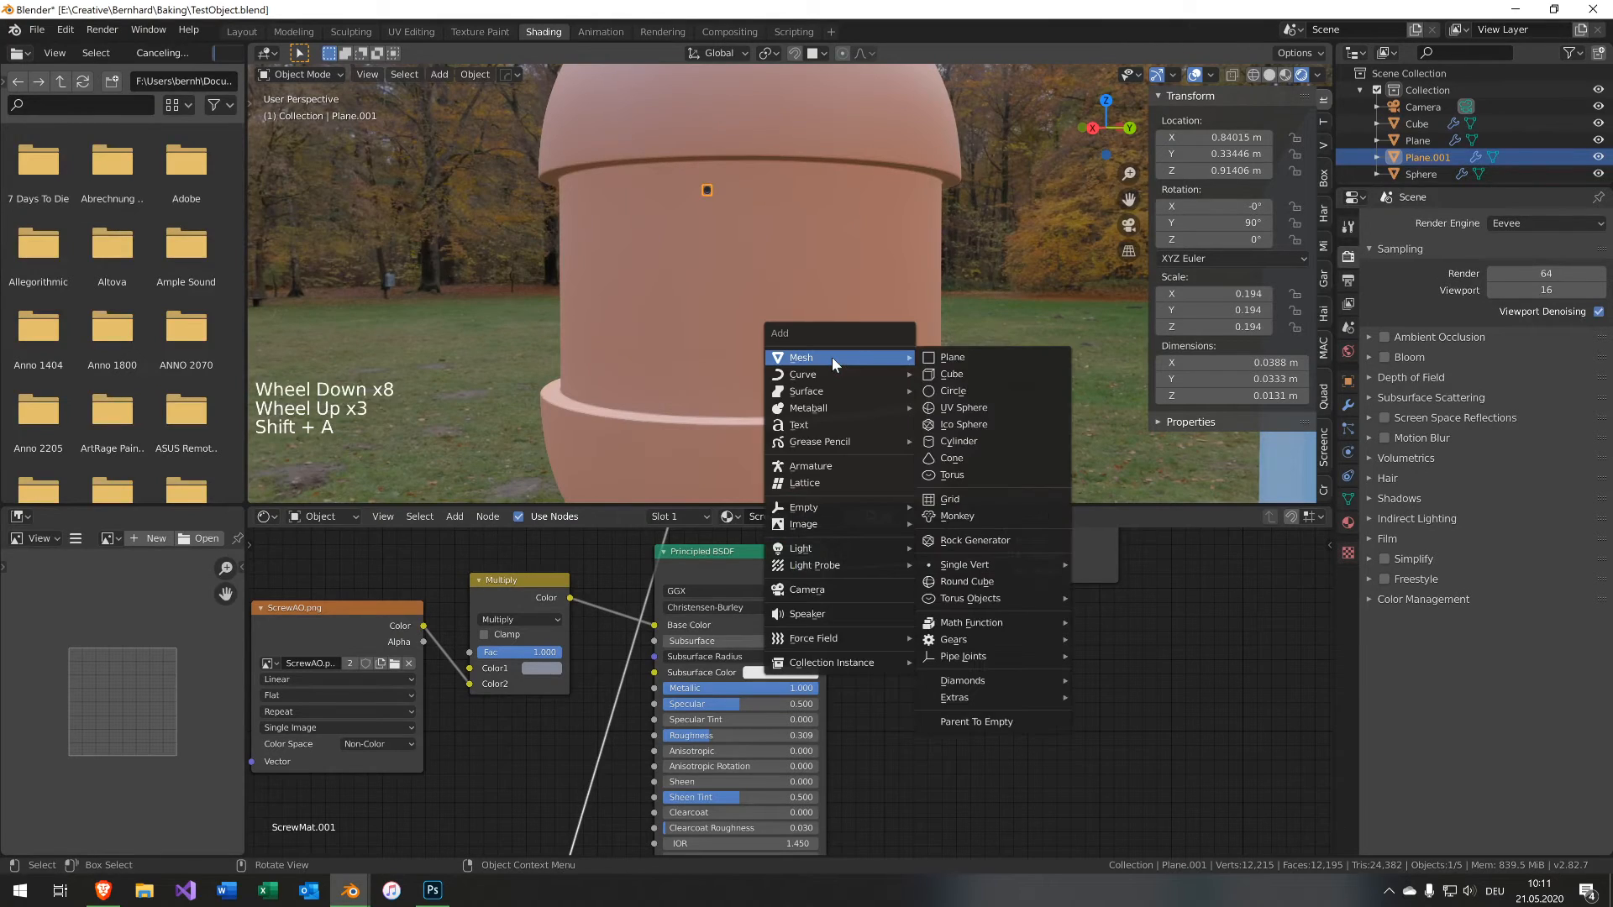
{"action": "left_click", "coordinate": [949, 363]}
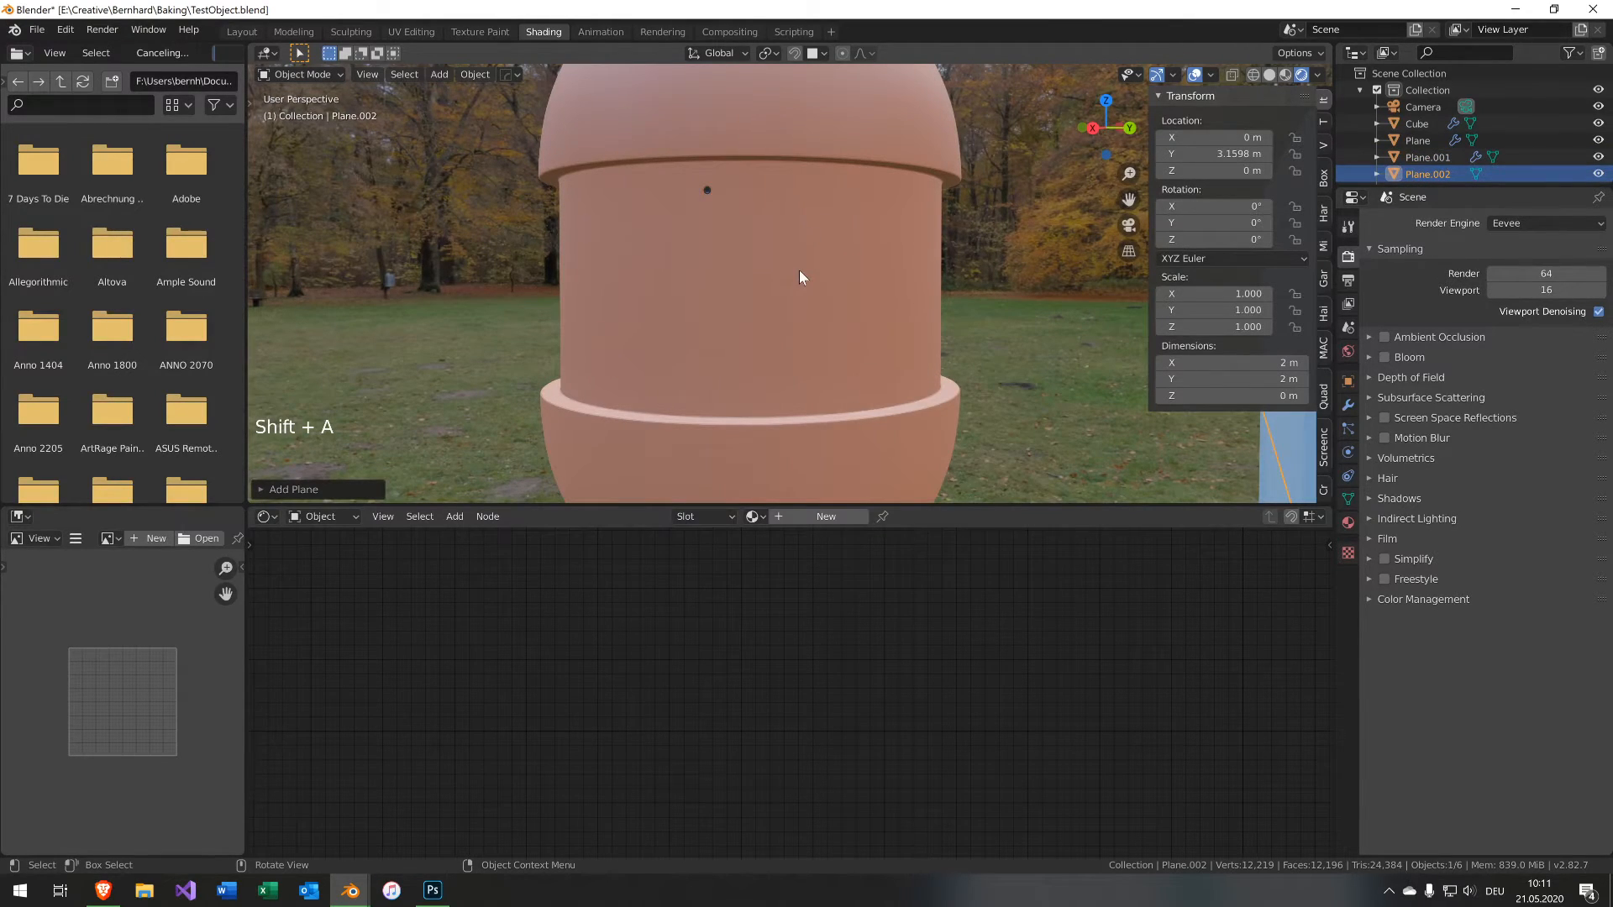
Move the plane with surface snapping so it sticks onto the capsule.
{"action": "key", "text": "g"}
{"action": "key", "text": "ctrl"}
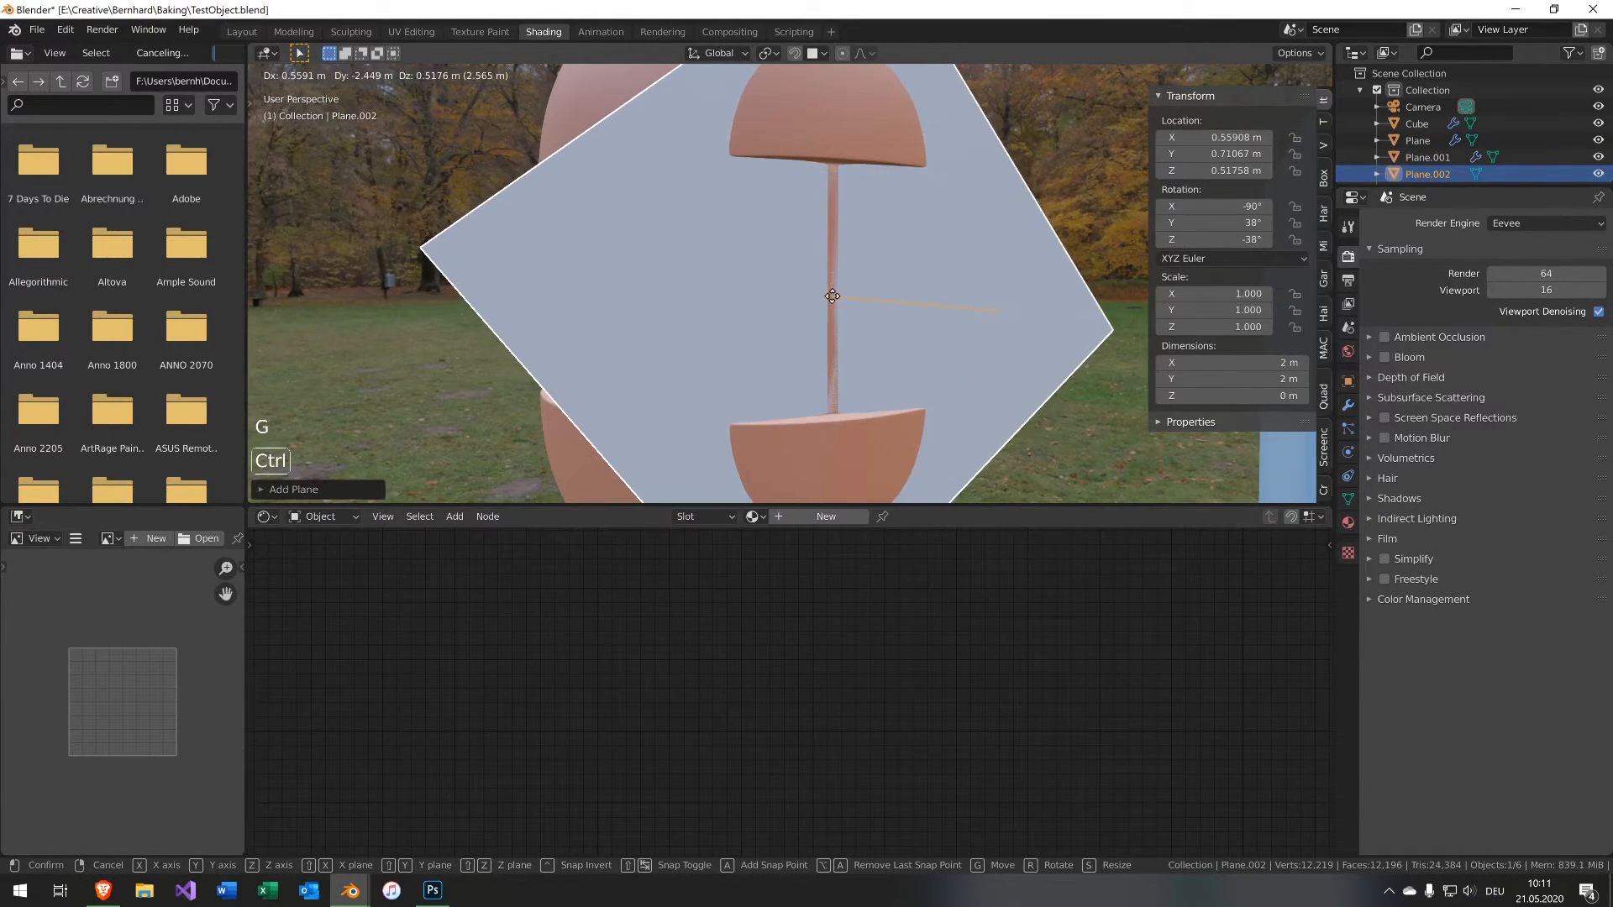
{"action": "left_click", "coordinate": [940, 309], "text": "ctrl"}
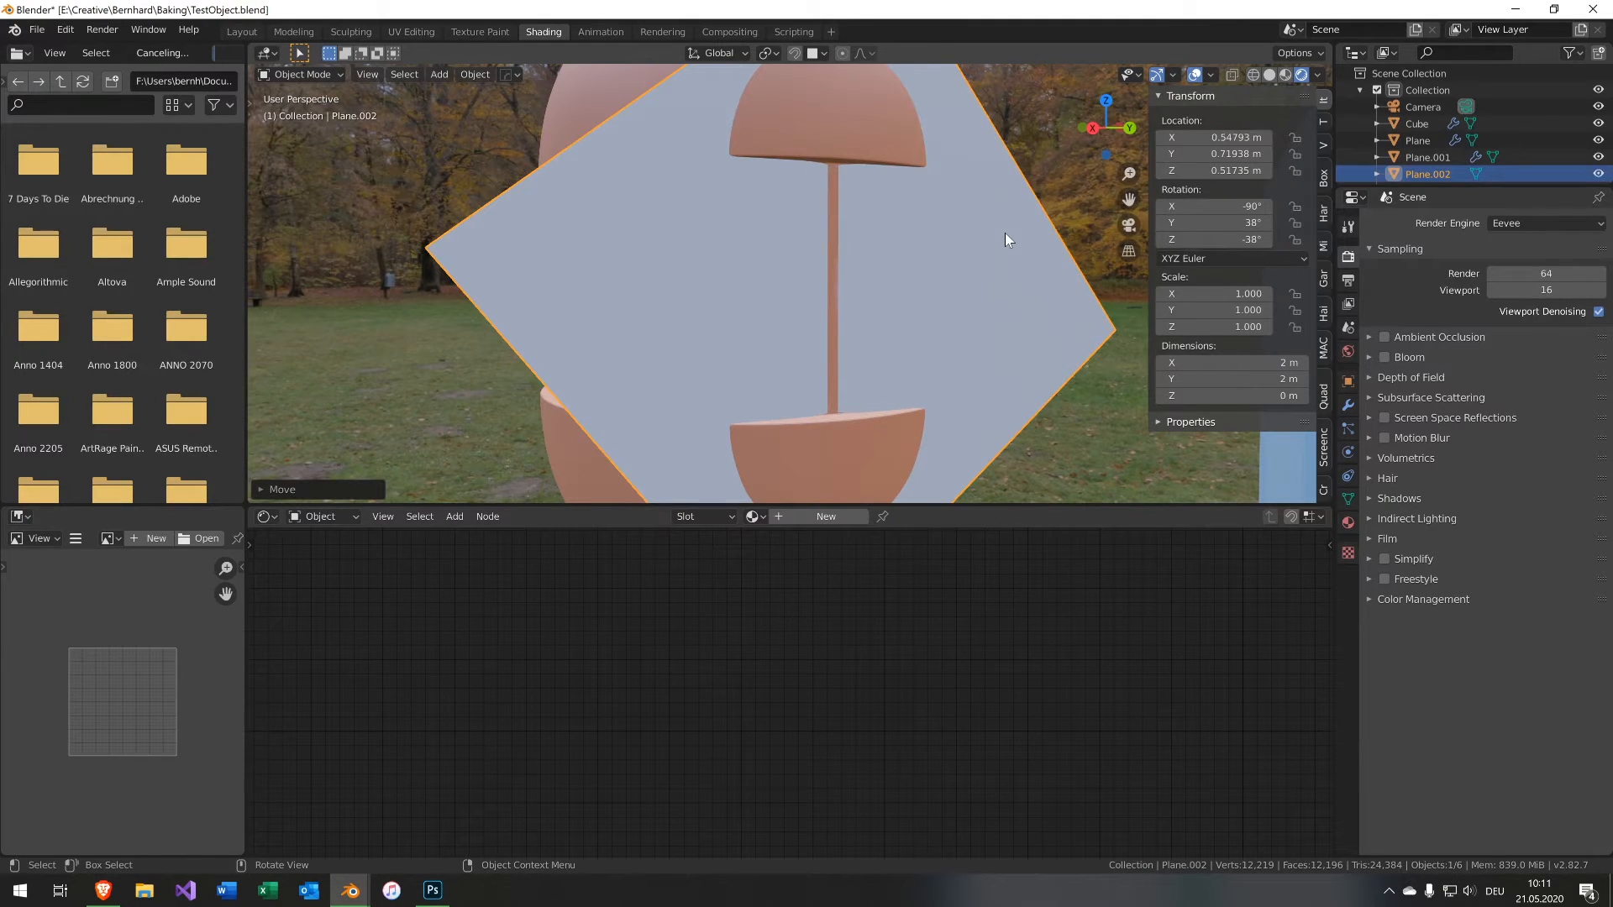
Cancel a rotation attempt and set the plane's Y and Z rotation to 0.
{"action": "key", "text": "r"}
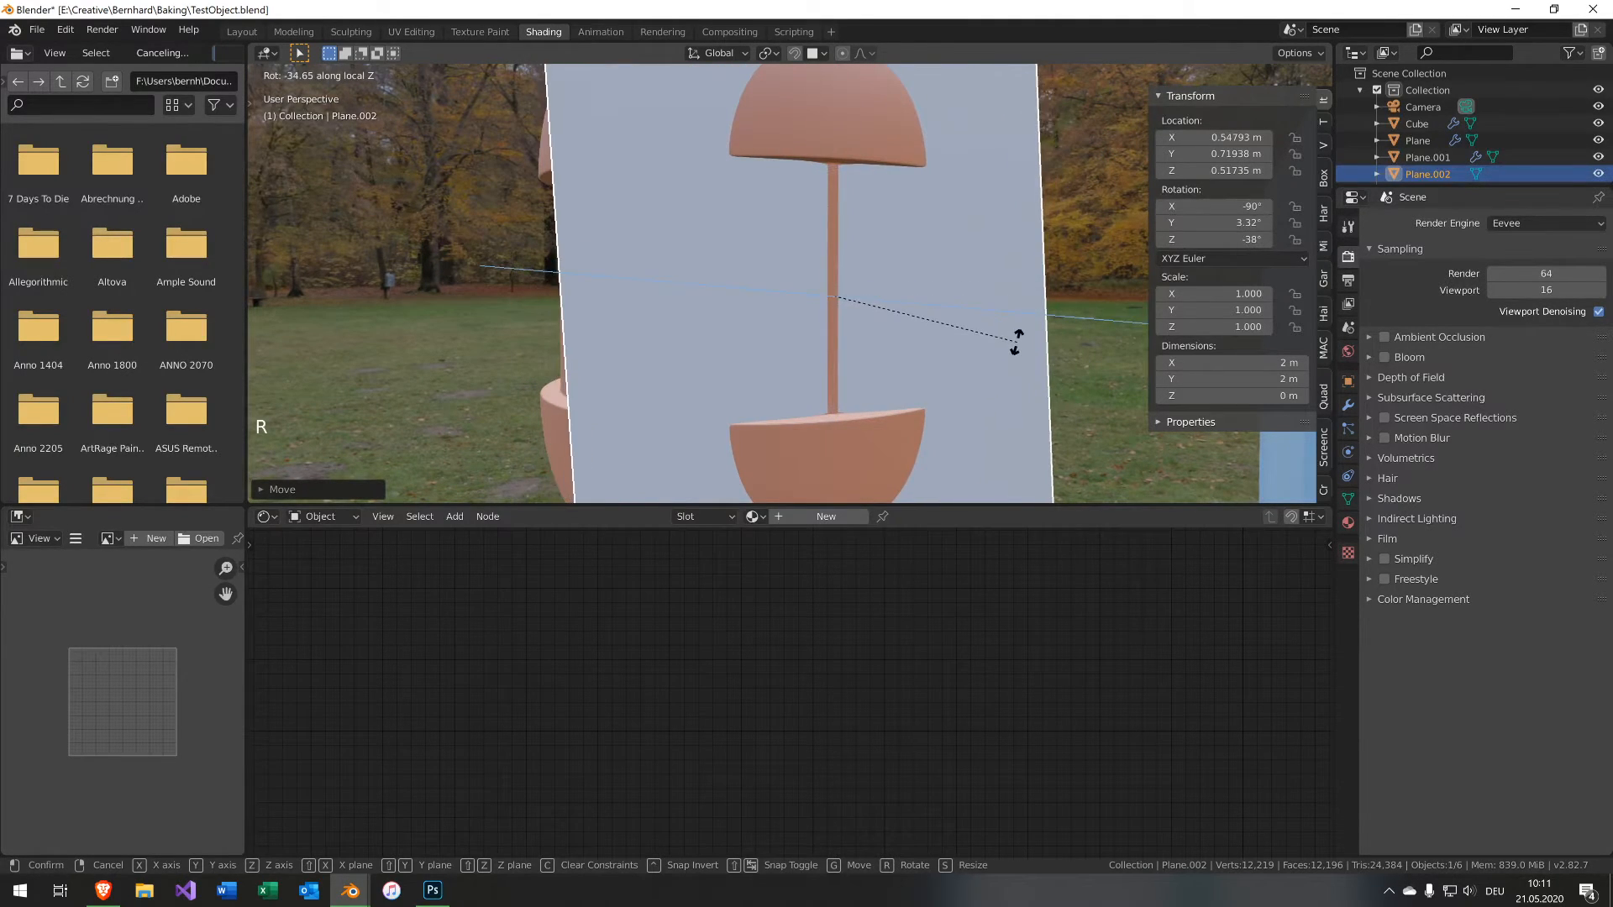
{"action": "right_click", "coordinate": [1017, 343]}
{"action": "left_click", "coordinate": [1206, 225]}
{"action": "type", "text": "0"}
{"action": "key", "text": "Tab"}
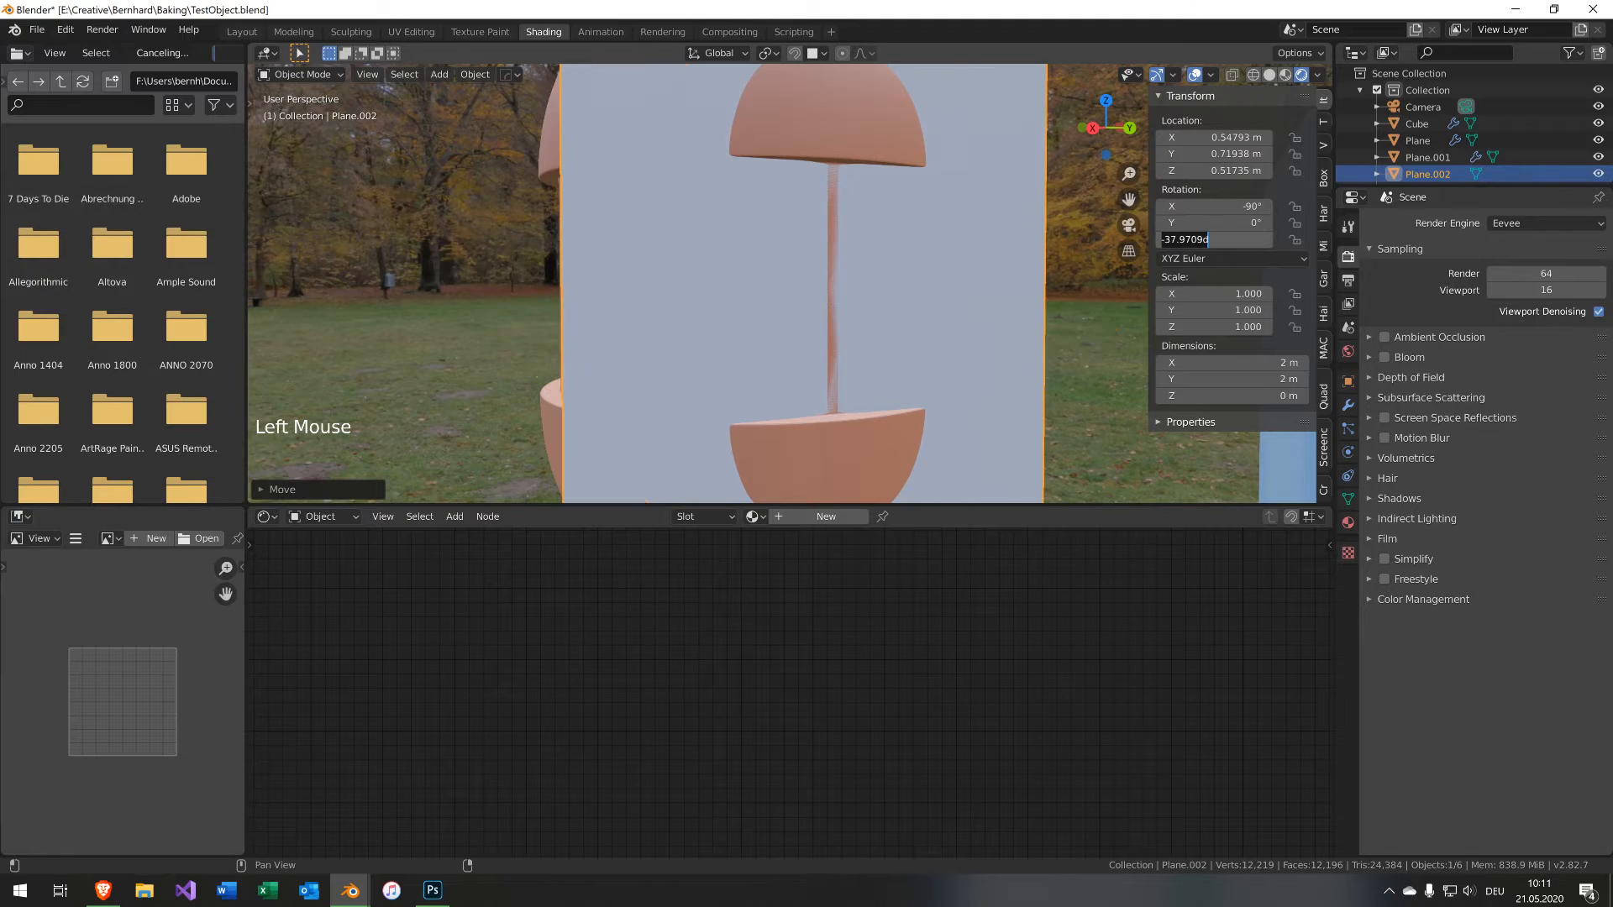
{"action": "type", "text": "0"}
{"action": "key", "text": "Tab"}
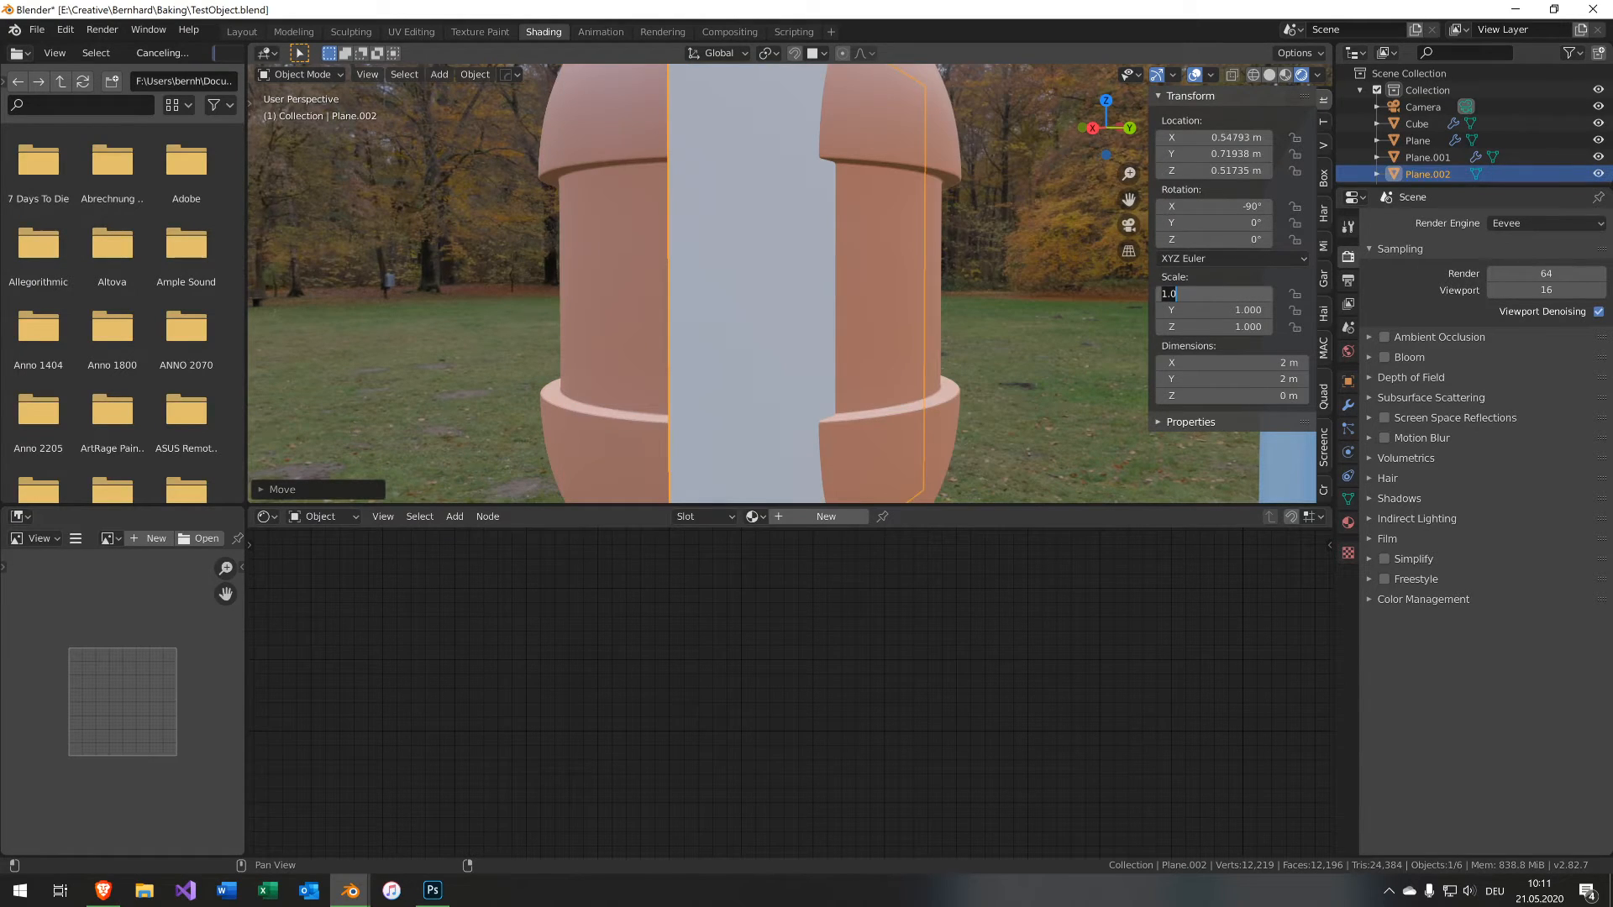
Reposition the plane on the capsule's front and scale it down to about 0.41.
{"action": "key", "text": "g"}
{"action": "left_click", "coordinate": [871, 279], "text": "ctrl"}
{"action": "middle_click_drag", "start_coordinate": [870, 278], "coordinate": [930, 259]}
{"action": "scroll", "coordinate": [853, 286], "scroll_direction": "down", "scroll_amount": 3}
{"action": "key", "text": "s"}
{"action": "left_click", "coordinate": [886, 262]}
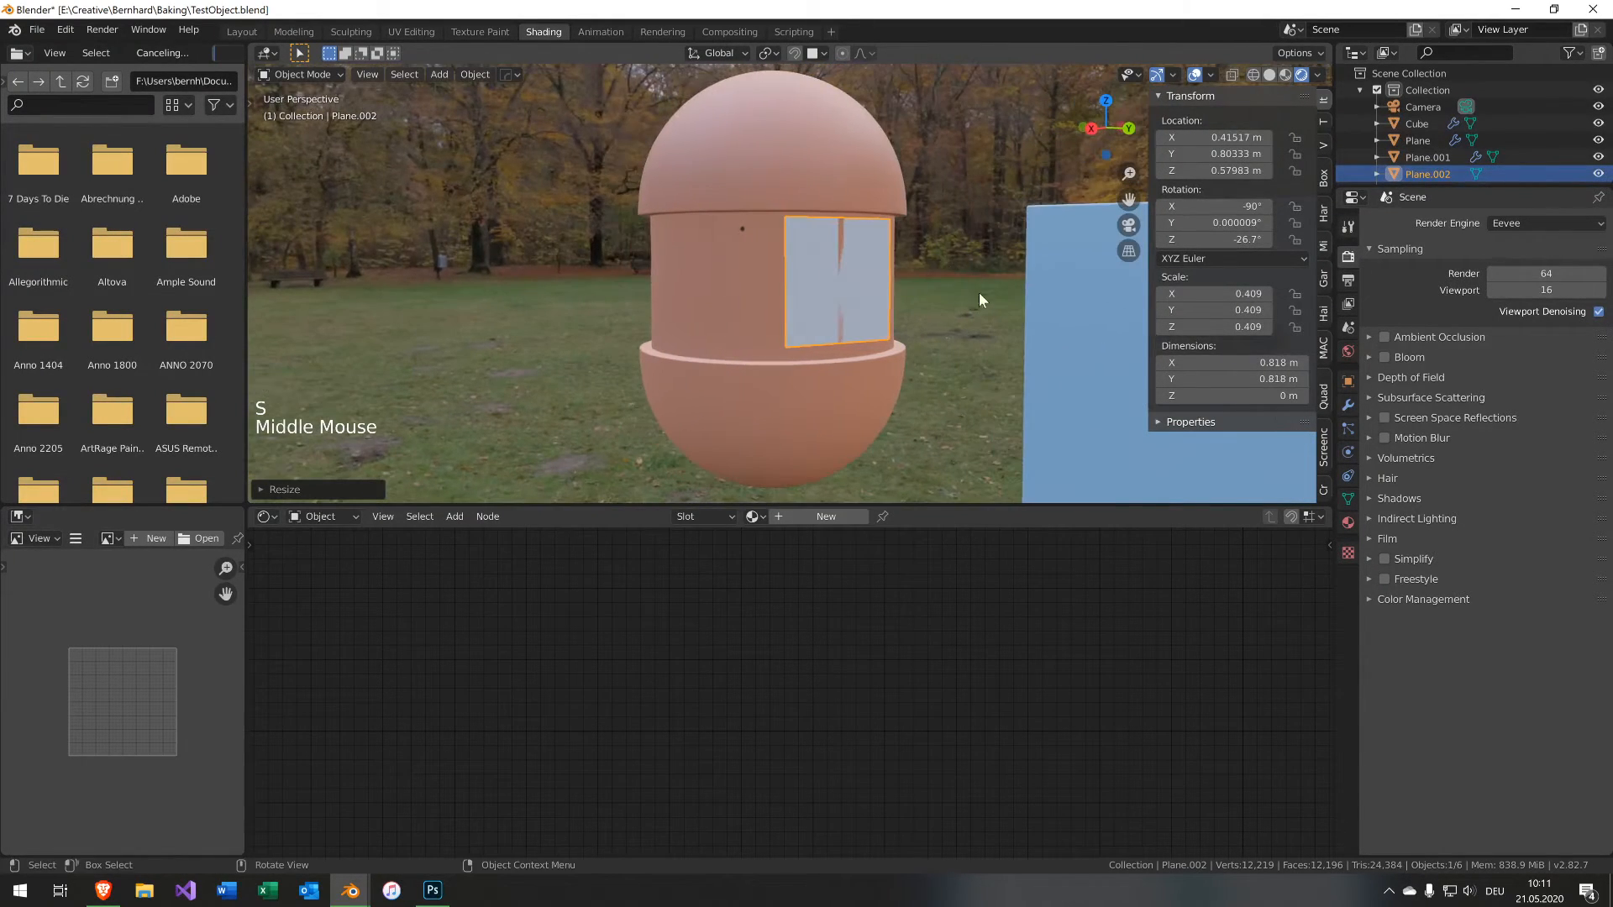
Create a new material for the plane in the node editor.
{"action": "scroll", "coordinate": [979, 292], "scroll_direction": "up", "scroll_amount": 4}
{"action": "left_click", "coordinate": [780, 517]}
{"action": "scroll", "coordinate": [710, 592], "scroll_direction": "down", "scroll_amount": 5}
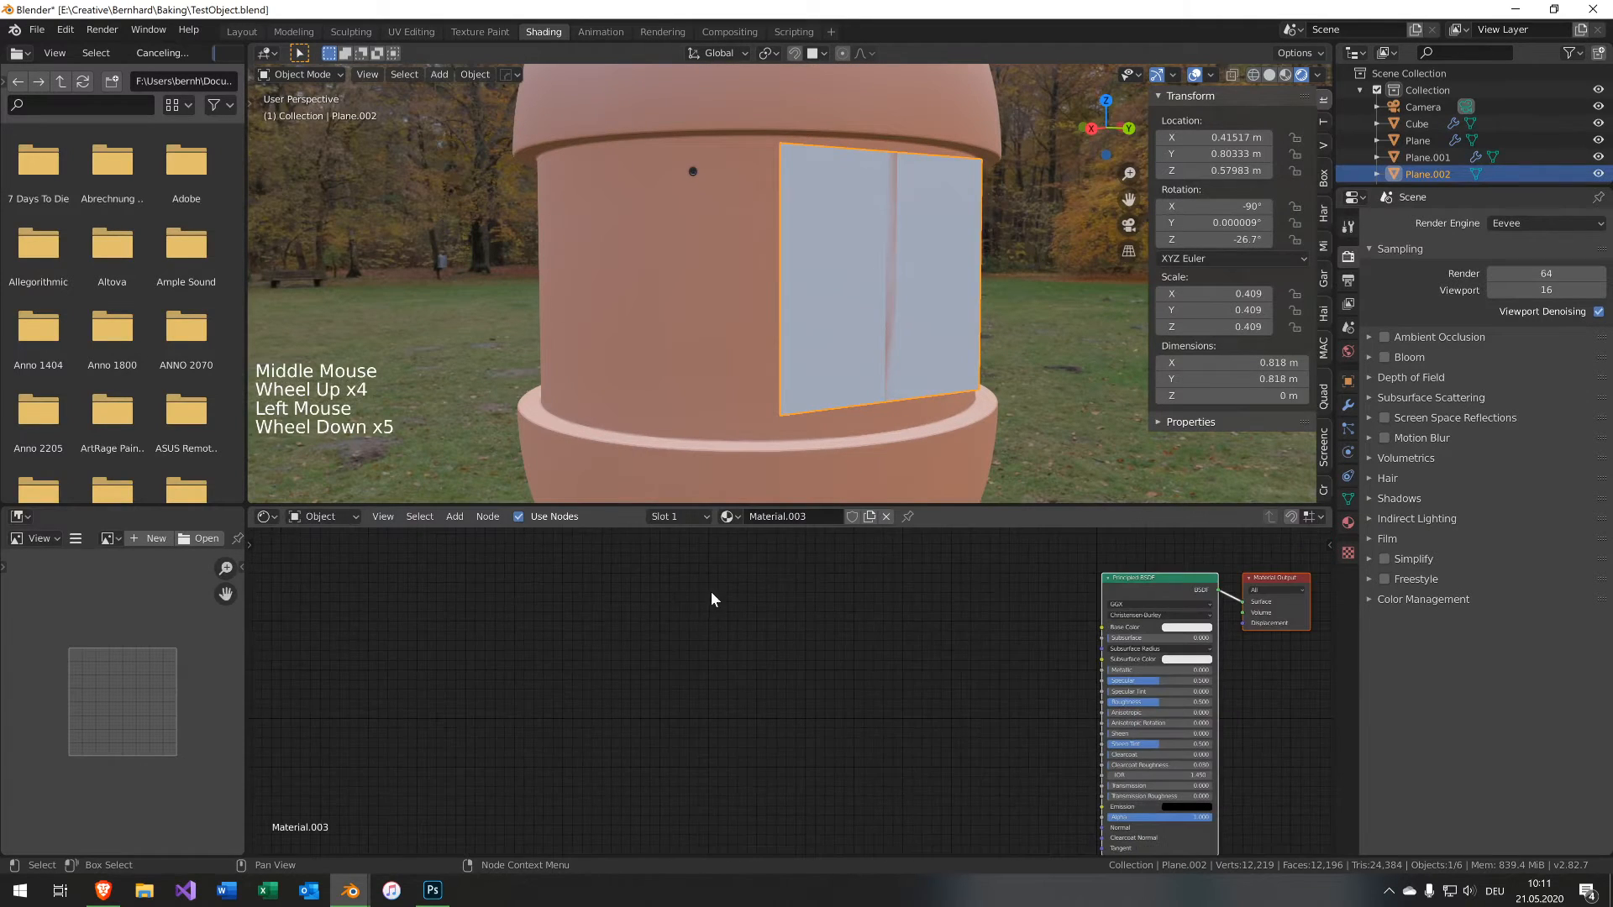
{"action": "middle_click_drag", "start_coordinate": [711, 591], "coordinate": [475, 554]}
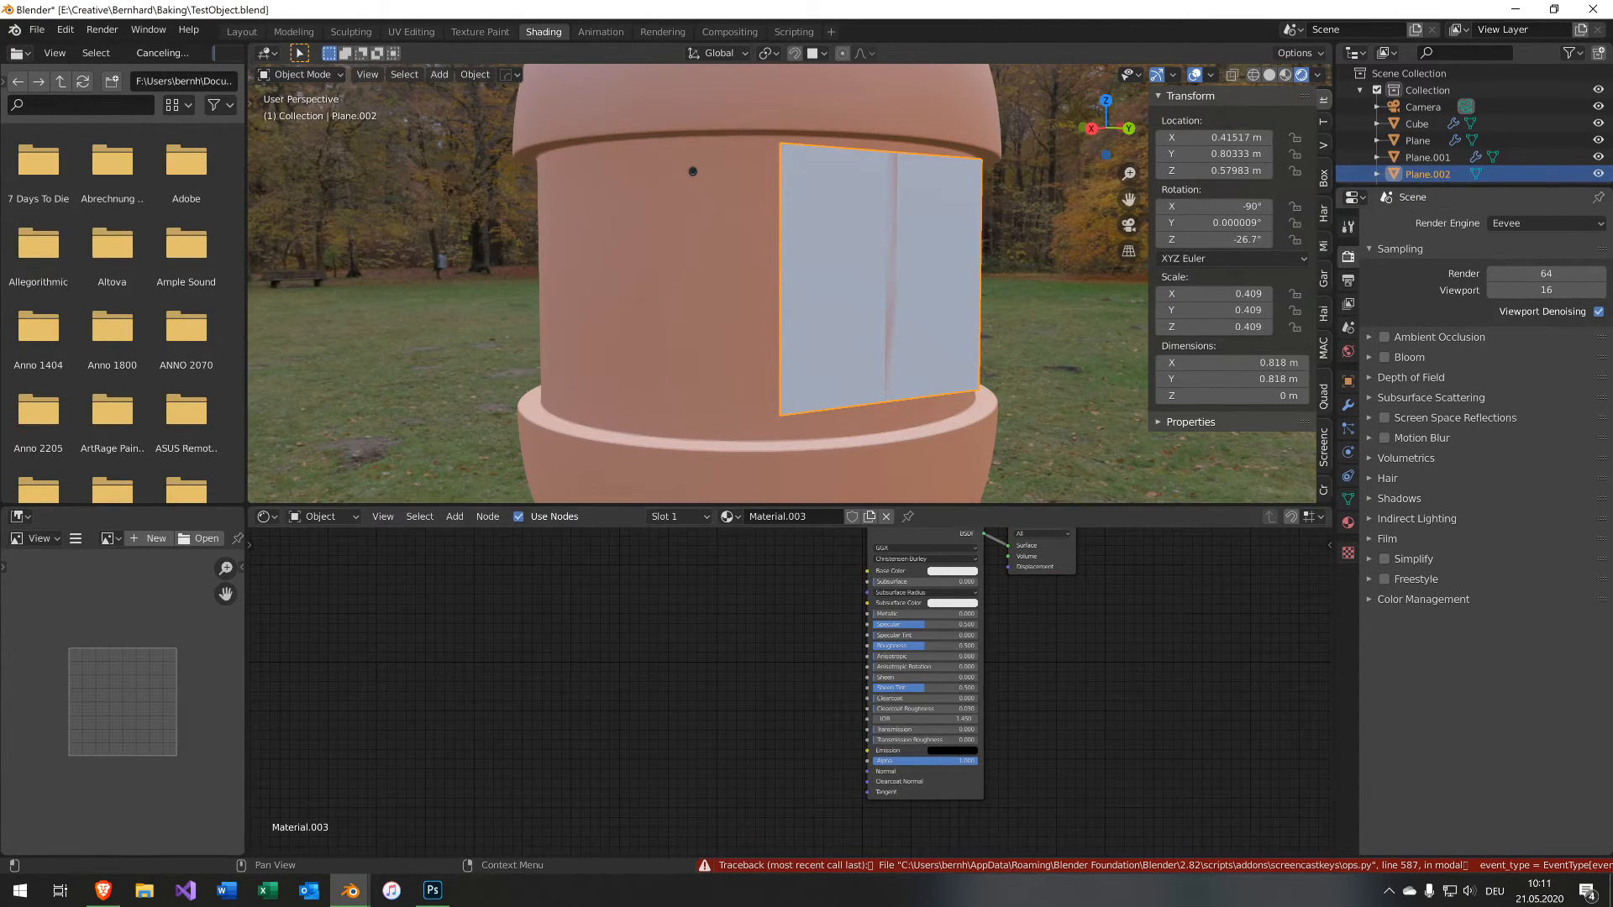
Add the HelloShader.psd image as a texture node and arrange the nodes.
{"action": "left_click_drag", "start_coordinate": [1569, 337], "coordinate": [591, 567]}
{"action": "middle_click_drag", "start_coordinate": [748, 569], "coordinate": [716, 614]}
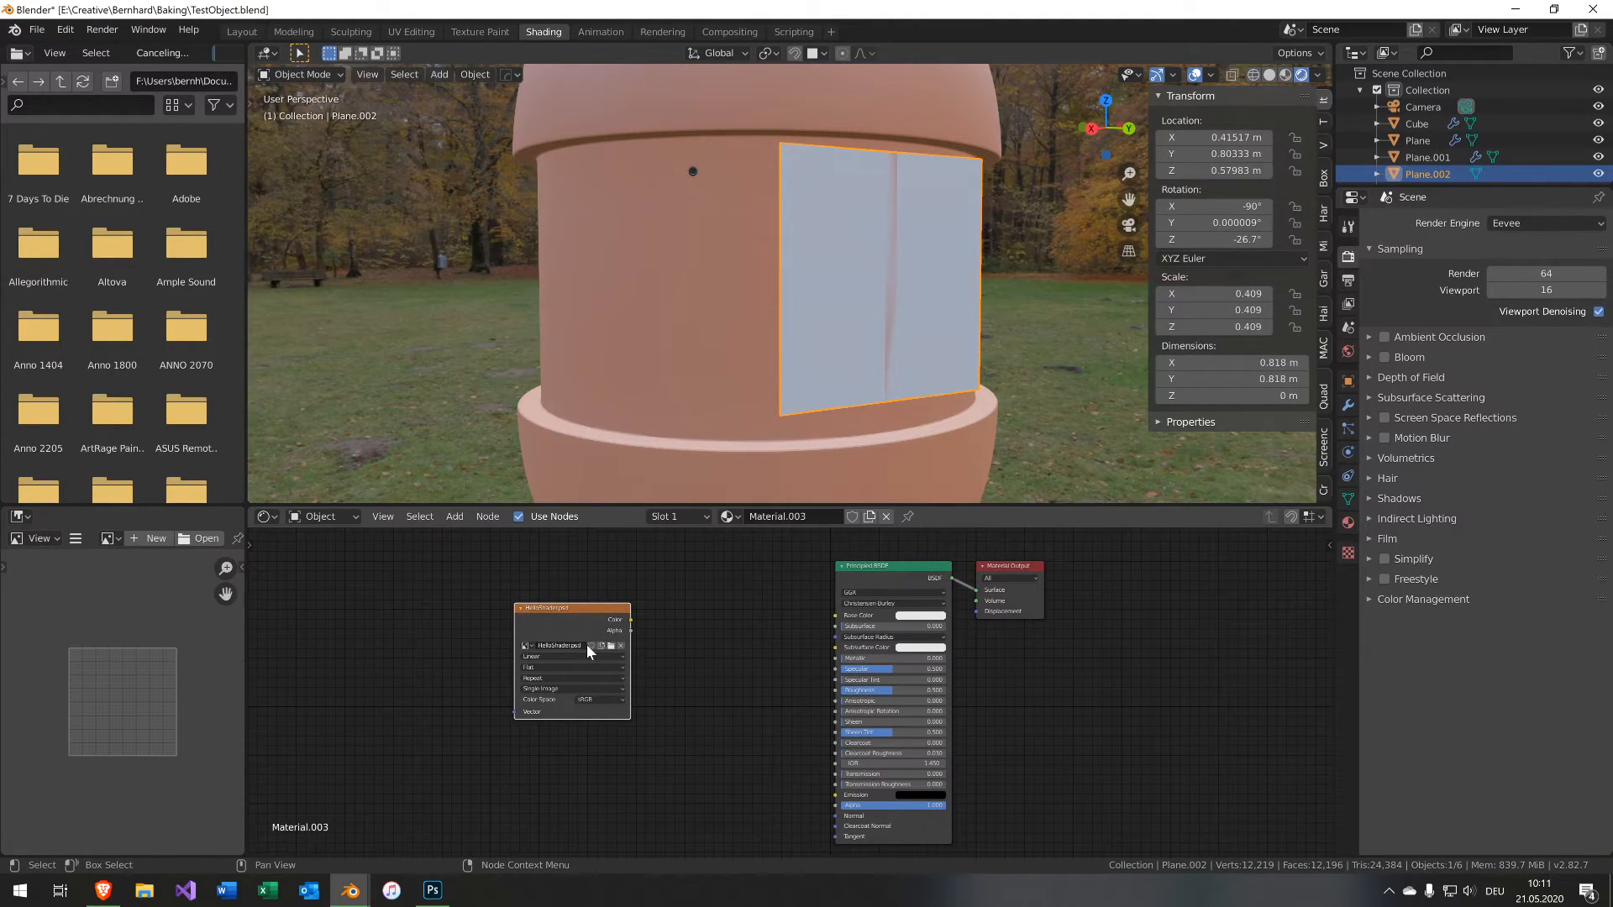
{"action": "scroll", "coordinate": [589, 651], "scroll_direction": "up", "scroll_amount": 1}
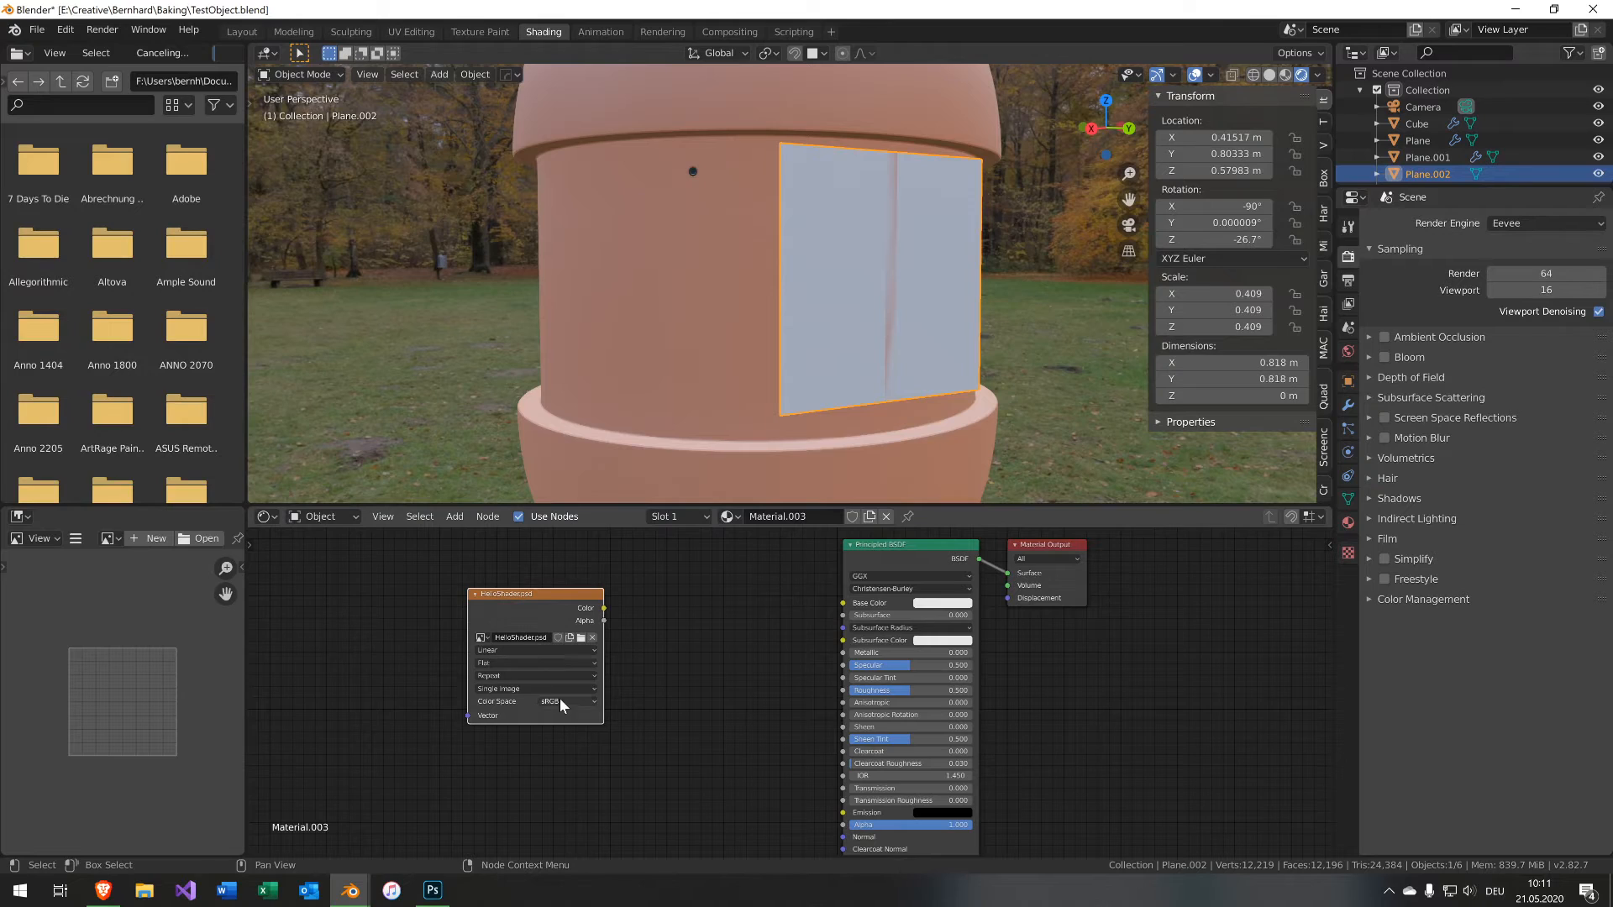
{"action": "left_click_drag", "start_coordinate": [571, 597], "coordinate": [550, 576]}
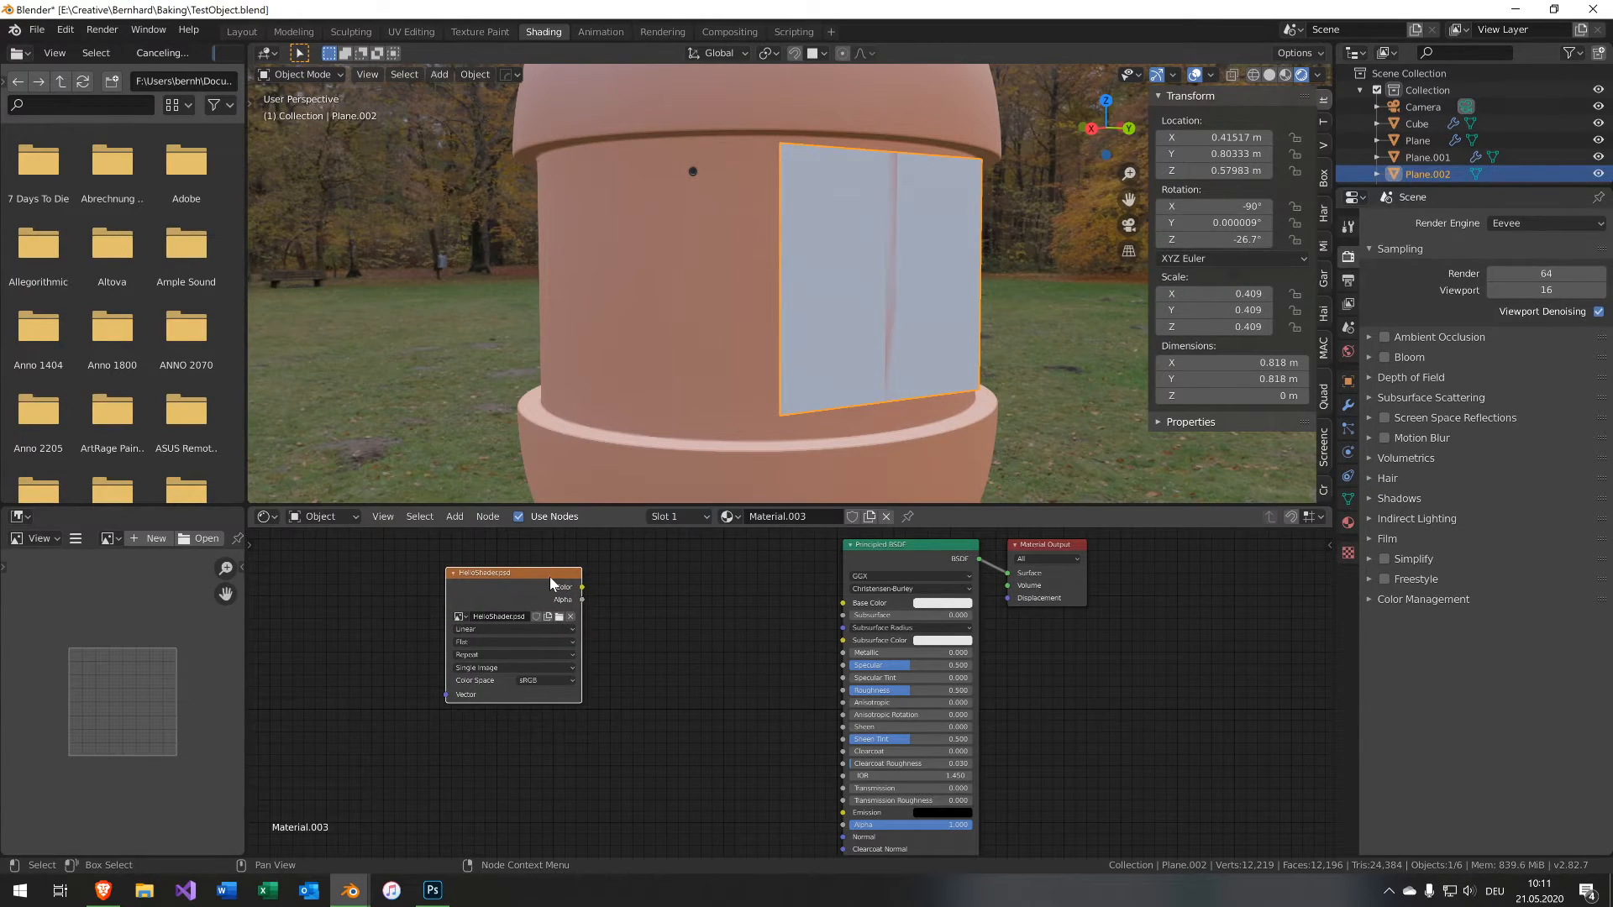
{"action": "left_click_drag", "start_coordinate": [888, 554], "coordinate": [853, 720]}
Set the material's blend mode to Alpha Blend.
{"action": "left_click", "coordinate": [1348, 522]}
{"action": "scroll", "coordinate": [1403, 566], "scroll_direction": "down", "scroll_amount": 10}
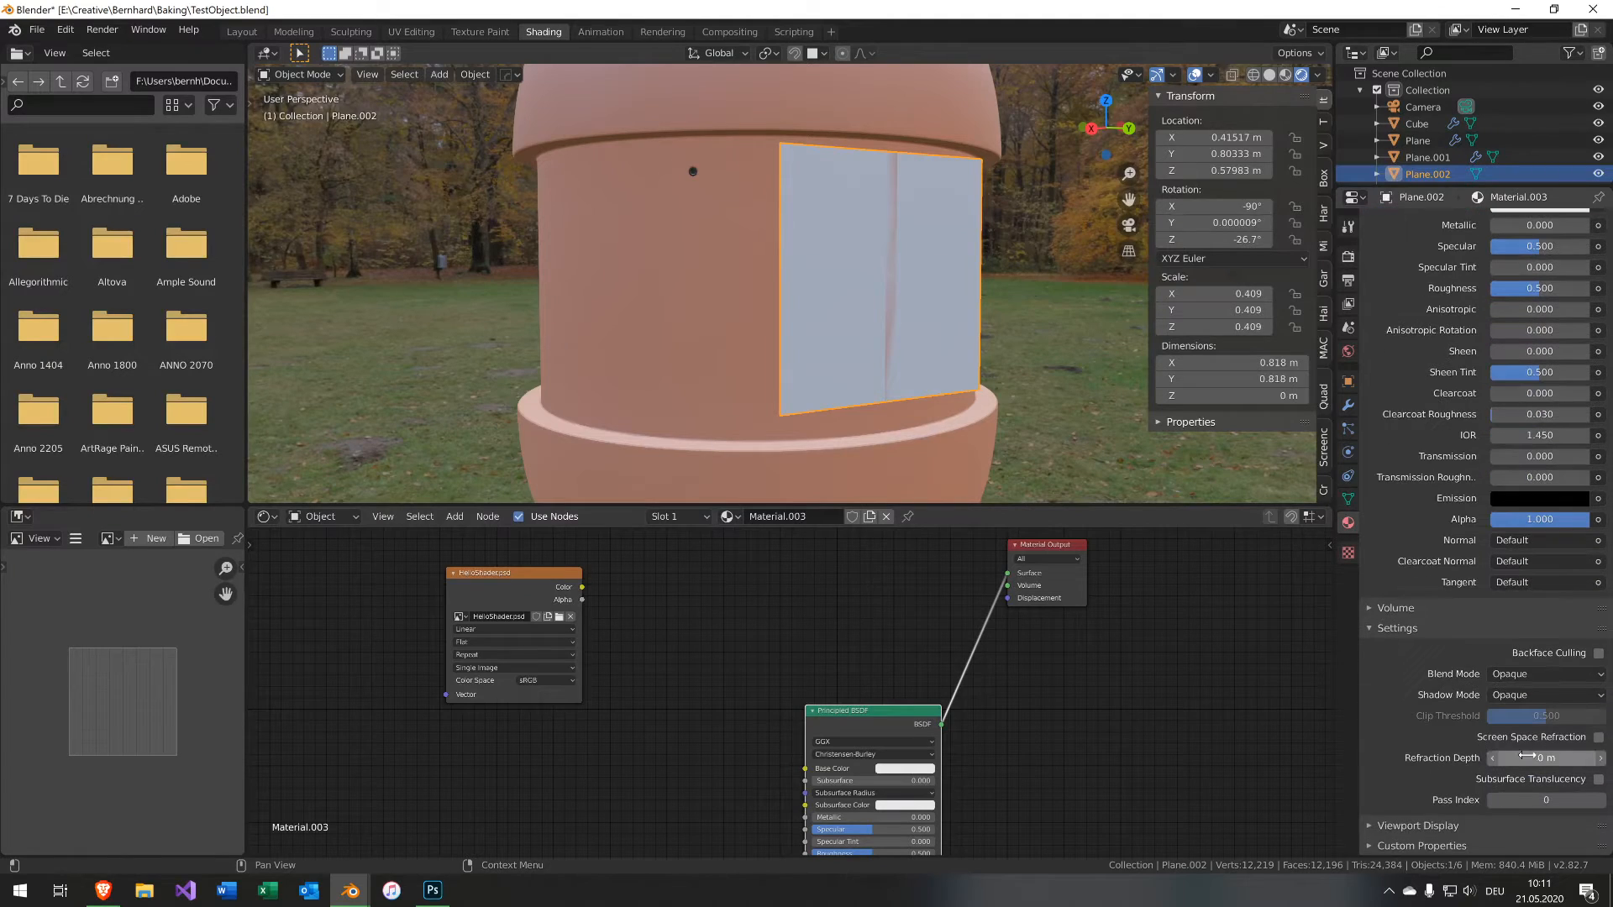
{"action": "left_click", "coordinate": [1546, 674]}
{"action": "left_click", "coordinate": [1542, 747]}
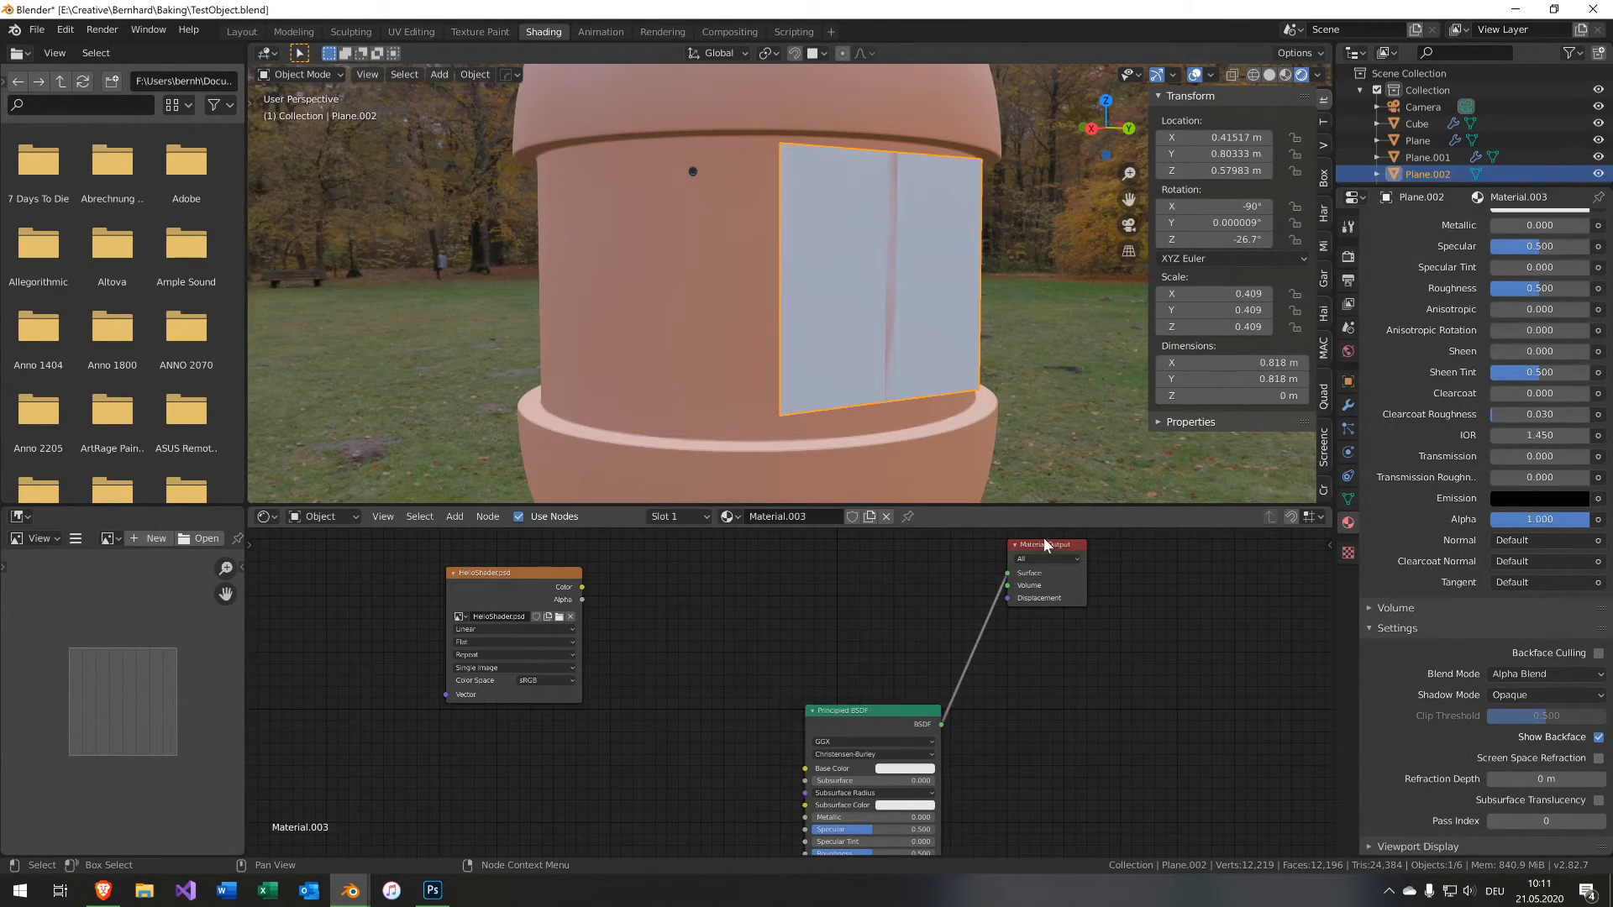
Insert a Mix Shader before the output, feeding the Principled BSDF into its second shader input.
{"action": "left_click_drag", "start_coordinate": [1048, 550], "coordinate": [1142, 560]}
{"action": "key", "text": "shift+a"}
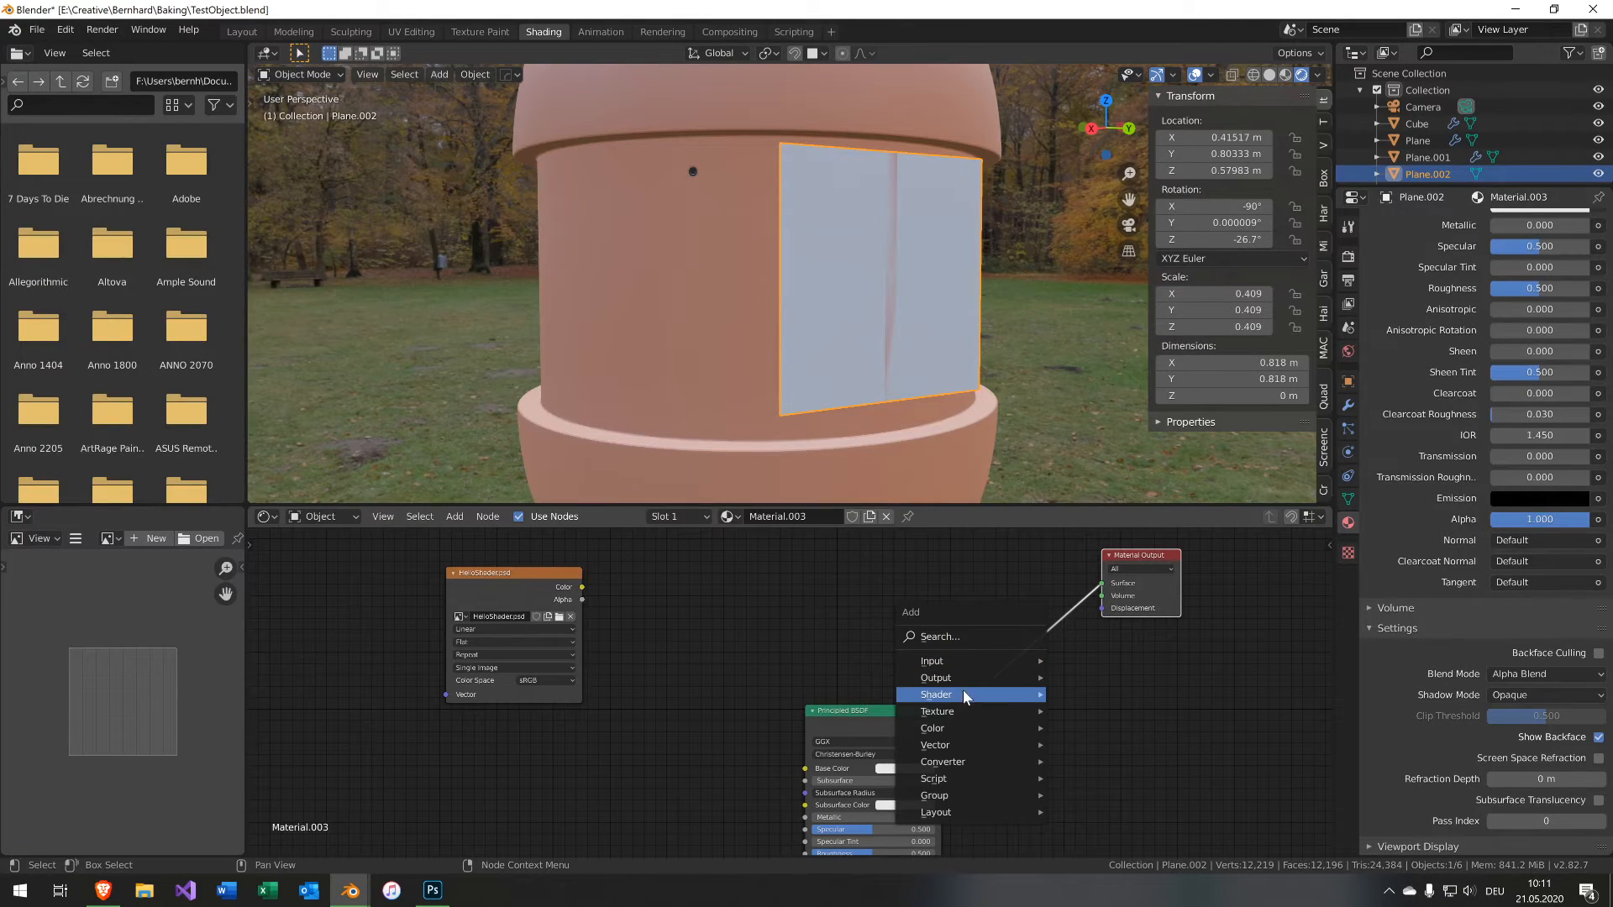
{"action": "mouse_move", "coordinate": [963, 692]}
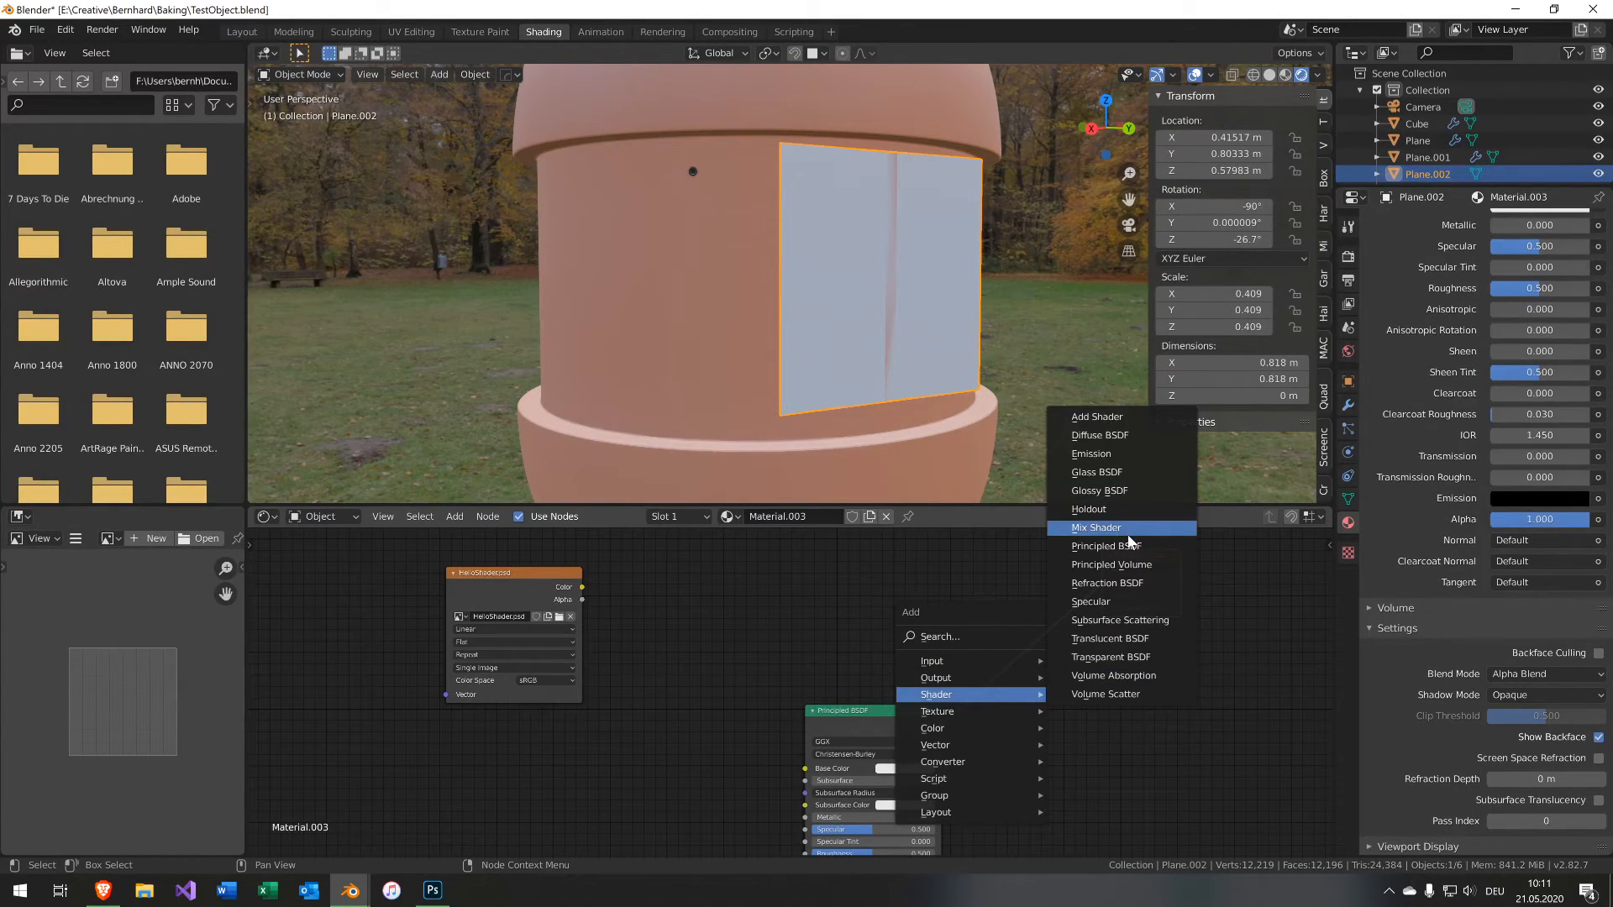
{"action": "left_click", "coordinate": [1096, 527]}
{"action": "left_click", "coordinate": [1006, 665]}
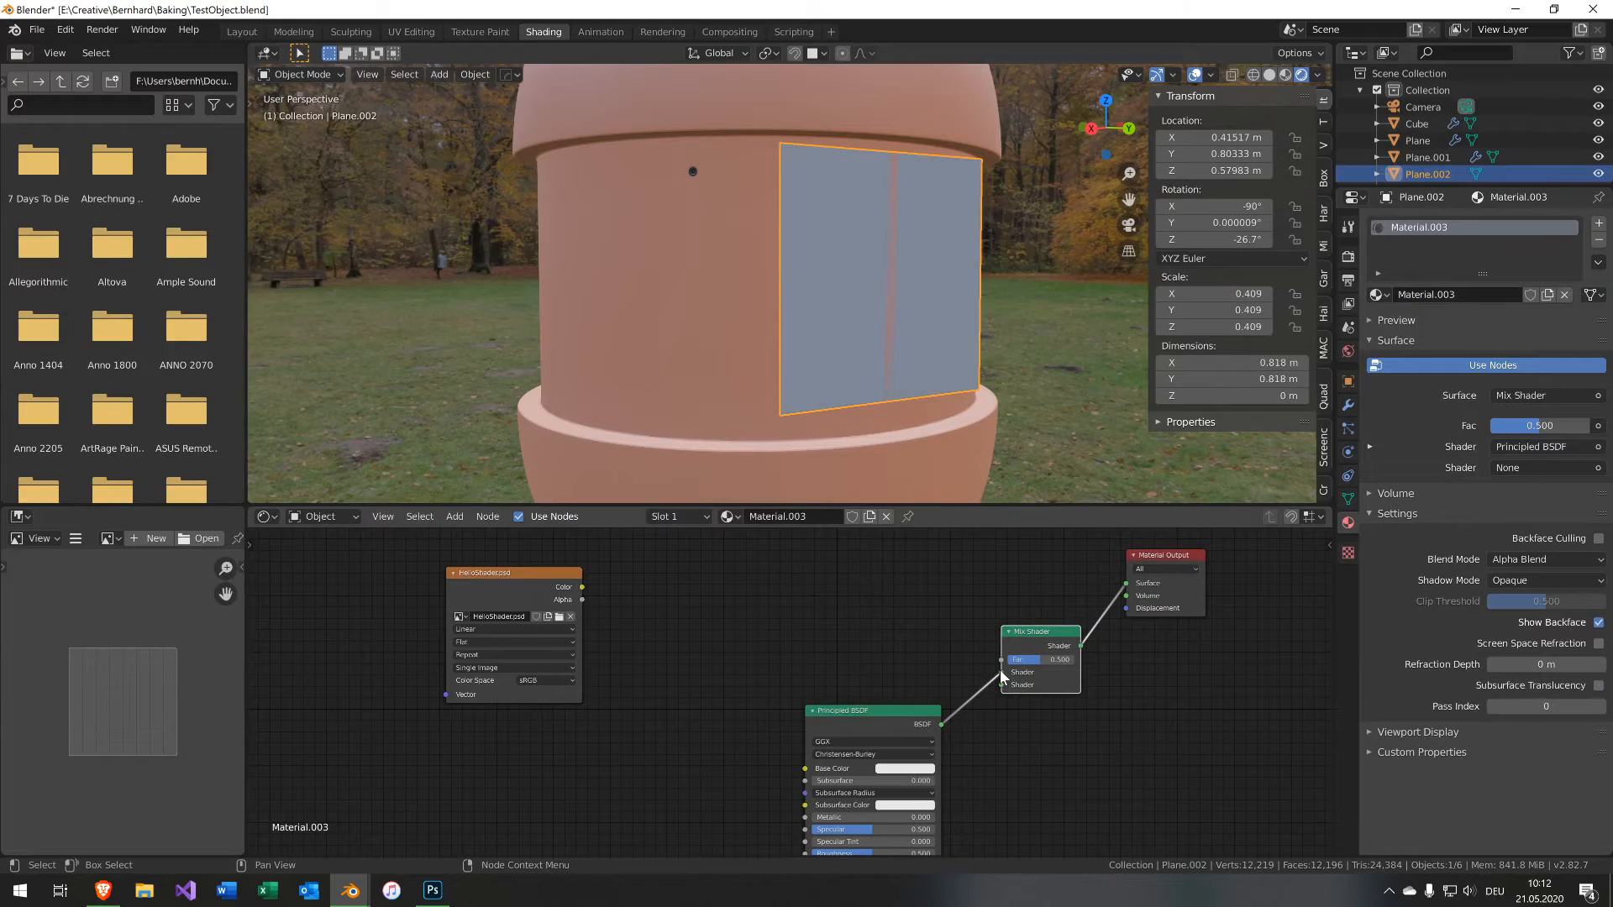
{"action": "left_click_drag", "start_coordinate": [1001, 671], "coordinate": [1004, 684]}
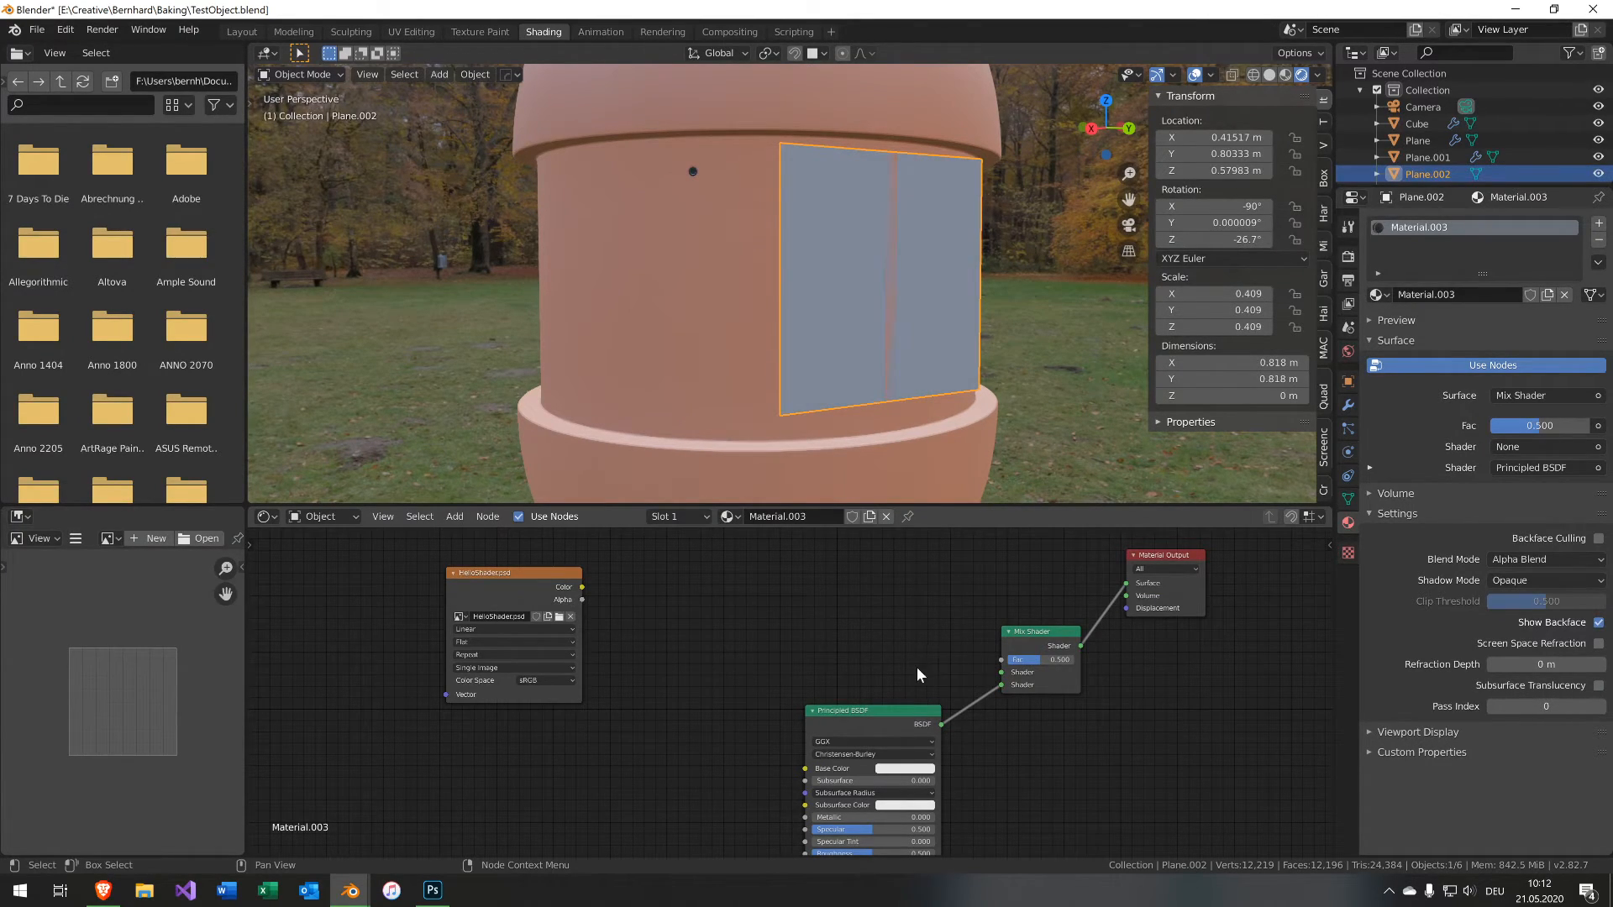
Add a Transparent BSDF and connect it to the Mix Shader's first shader input.
{"action": "key", "text": "shift+a"}
{"action": "mouse_move", "coordinate": [919, 669]}
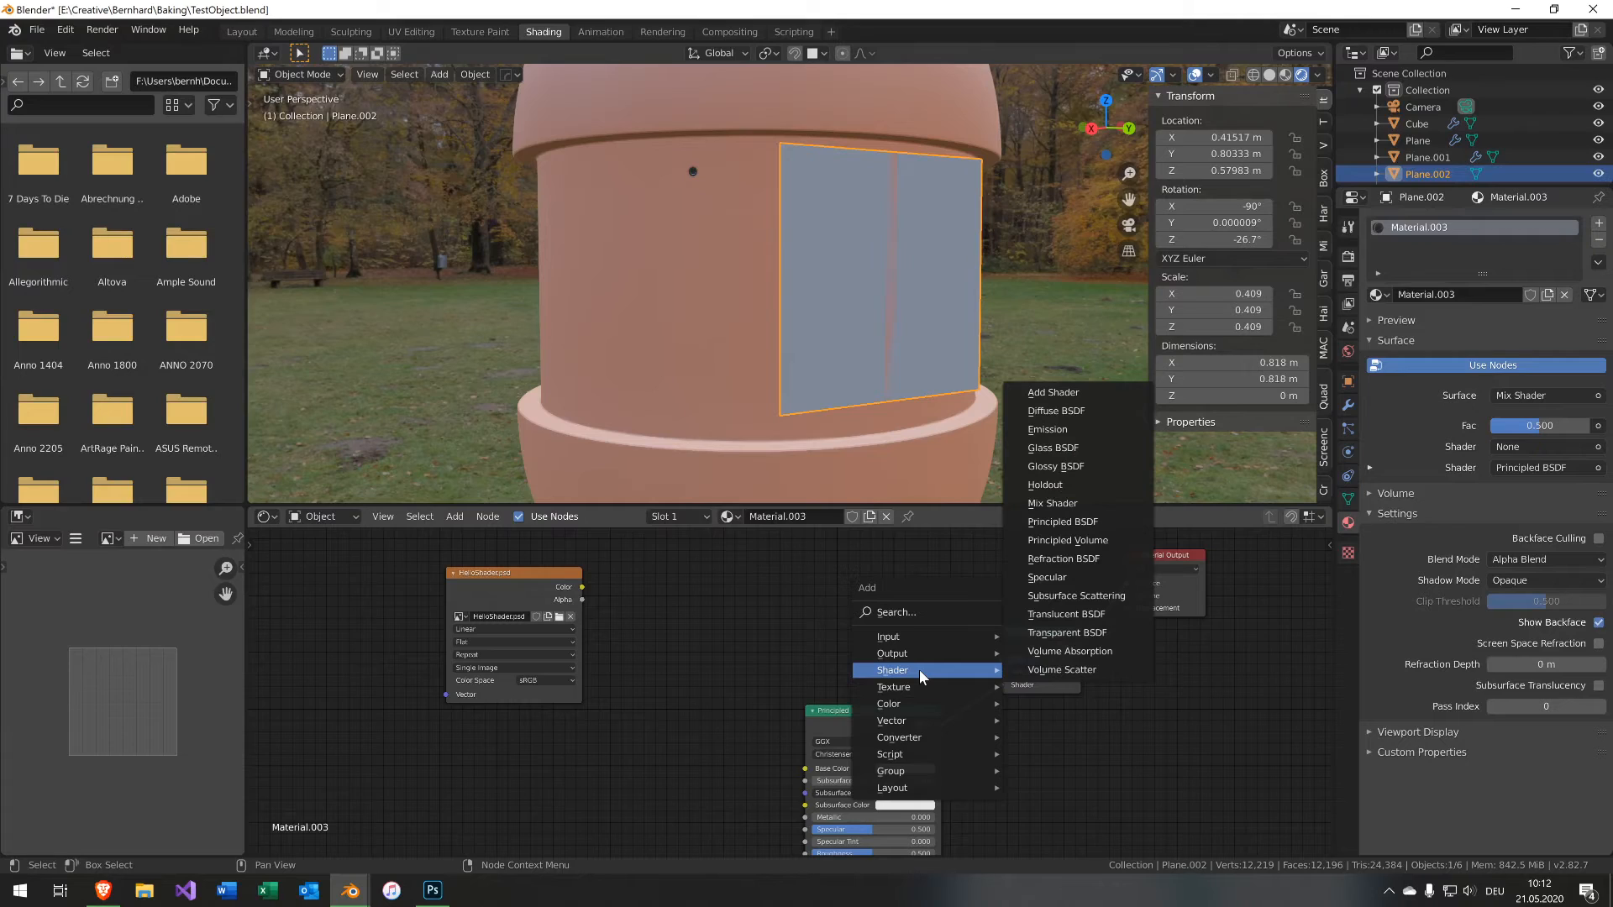
{"action": "left_click", "coordinate": [1073, 631]}
{"action": "left_click_drag", "start_coordinate": [918, 660], "coordinate": [1001, 672]}
{"action": "left_click_drag", "start_coordinate": [857, 646], "coordinate": [855, 655]}
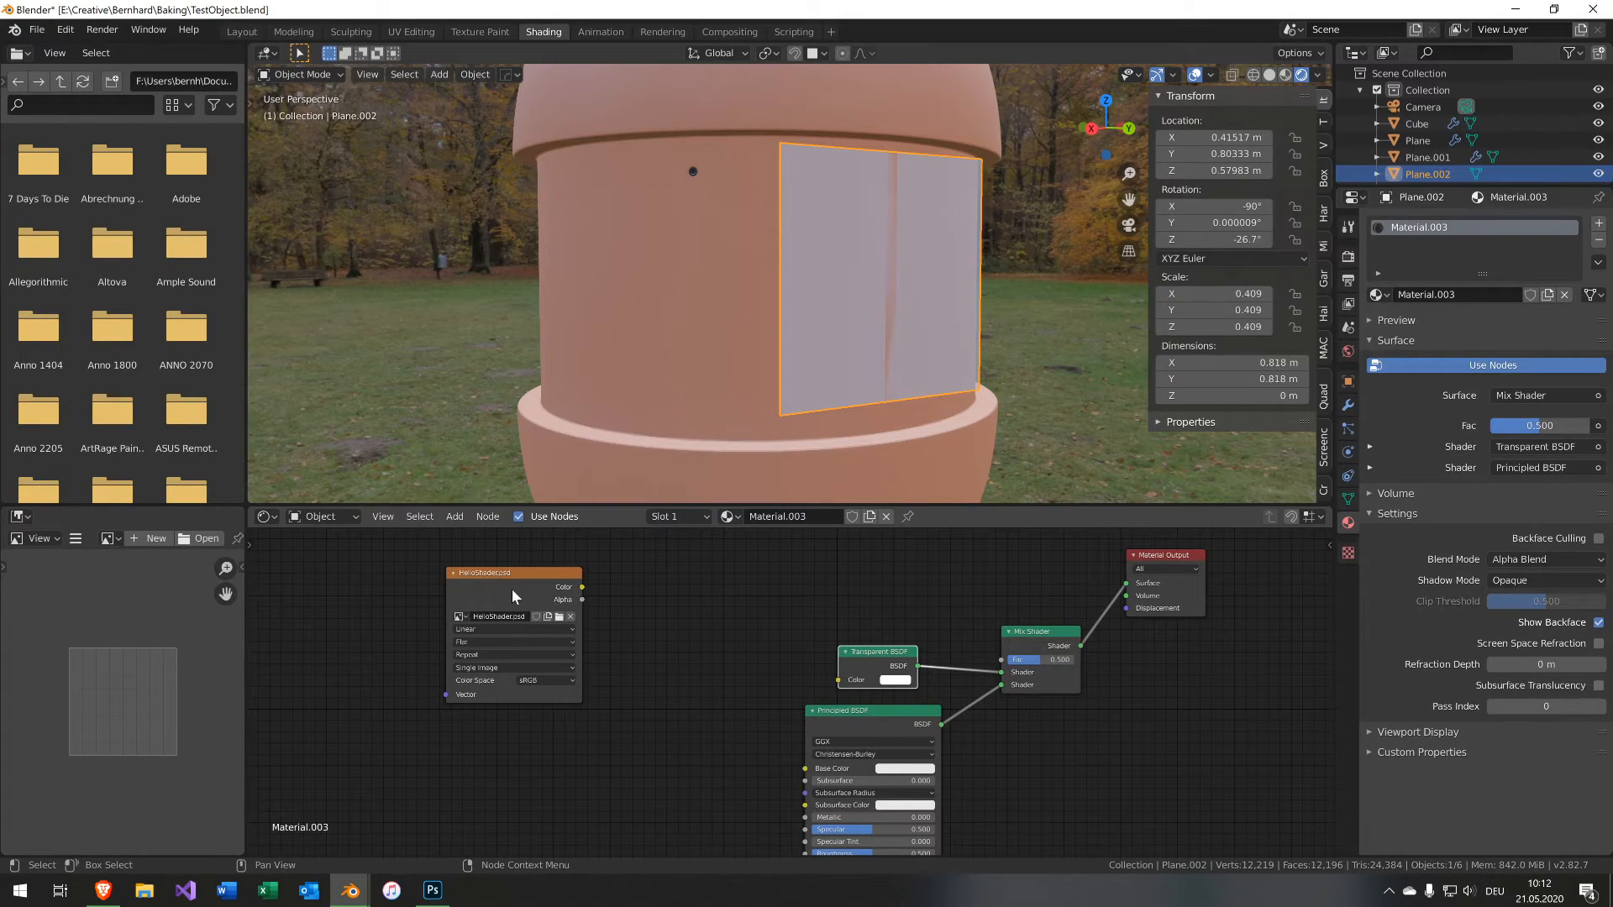
Preview the image texture's output in the viewport, then restore the Mix Shader output.
{"action": "left_click", "coordinate": [511, 588], "text": "ctrl+shift"}
{"action": "middle_click_drag", "start_coordinate": [897, 395], "coordinate": [819, 393]}
{"action": "left_click", "coordinate": [545, 575], "text": "ctrl+shift"}
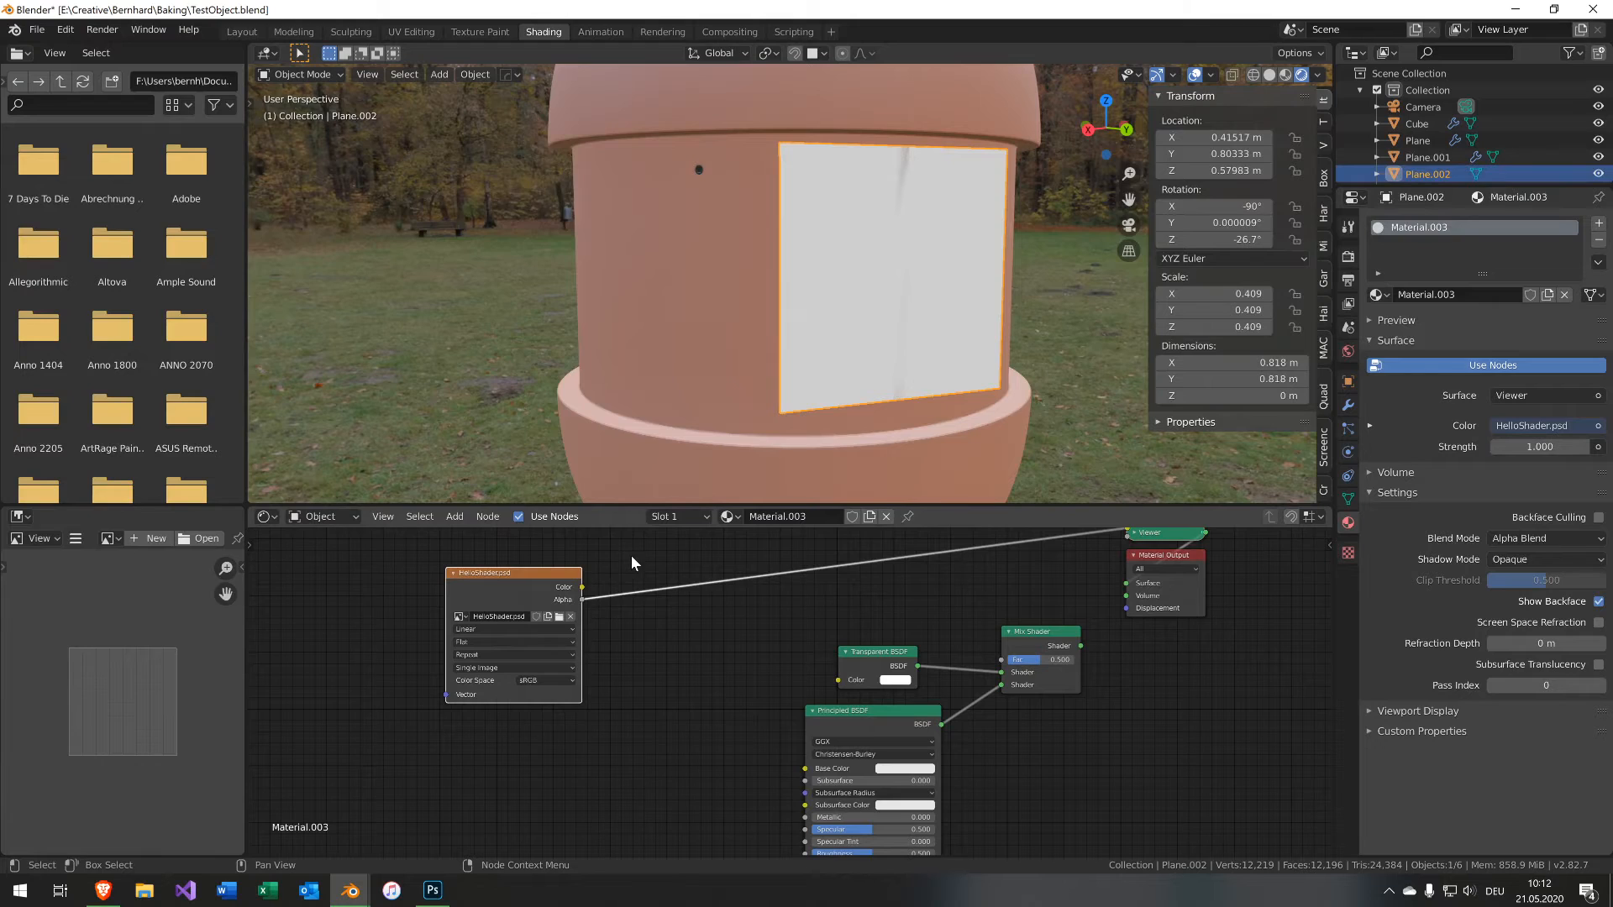
{"action": "left_click", "coordinate": [541, 579], "text": "ctrl+shift"}
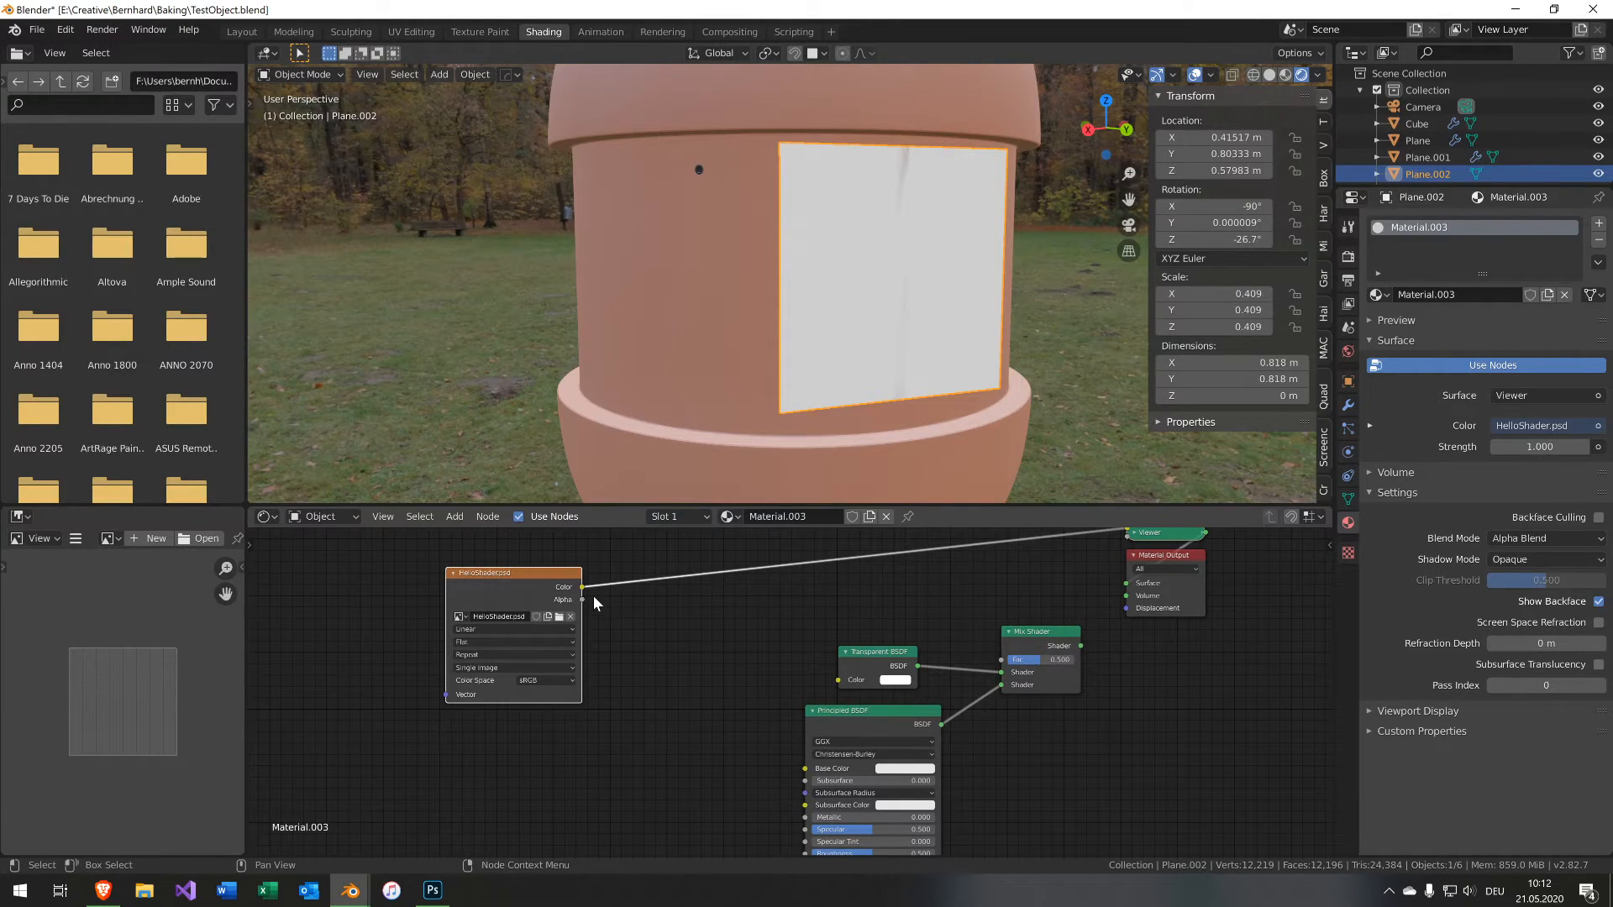
{"action": "left_click", "coordinate": [1028, 639], "text": "ctrl+shift"}
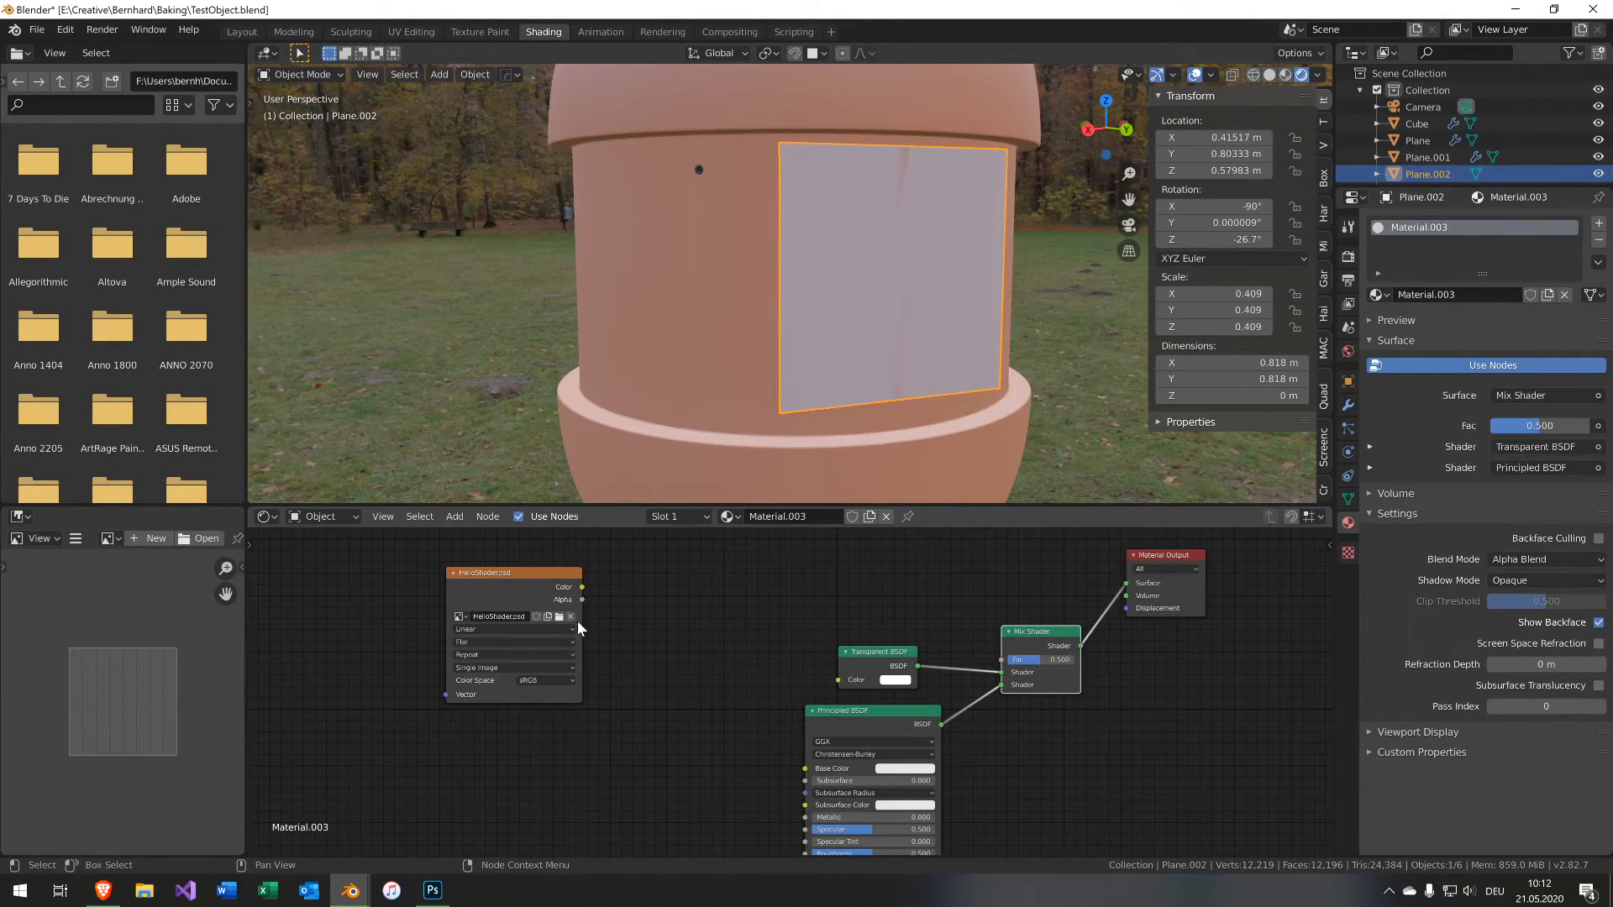
Connect the texture's Alpha to the Mix Shader factor and return to Photoshop.
{"action": "mouse_move", "coordinate": [582, 600]}
{"action": "left_mouse_down"}
{"action": "mouse_move", "coordinate": [838, 679]}
{"action": "mouse_move", "coordinate": [1008, 664]}
{"action": "left_mouse_up"}
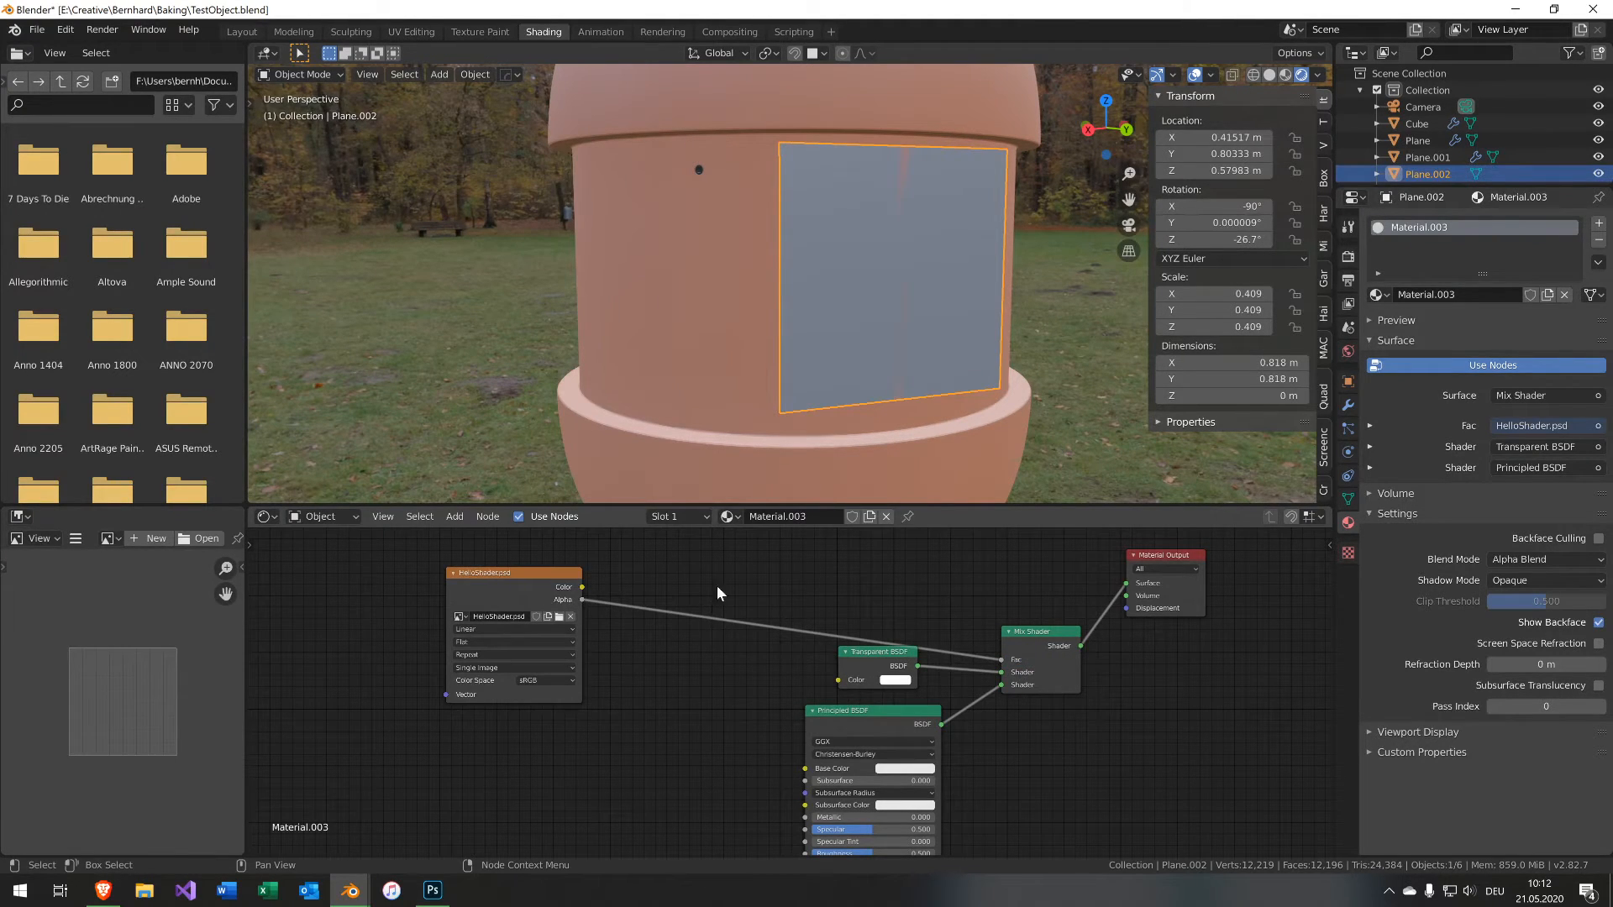
{"action": "mouse_move", "coordinate": [907, 356]}
{"action": "middle_mouse_down"}
{"action": "mouse_move", "coordinate": [843, 353]}
{"action": "mouse_move", "coordinate": [907, 352]}
{"action": "mouse_move", "coordinate": [924, 383]}
{"action": "middle_mouse_up"}
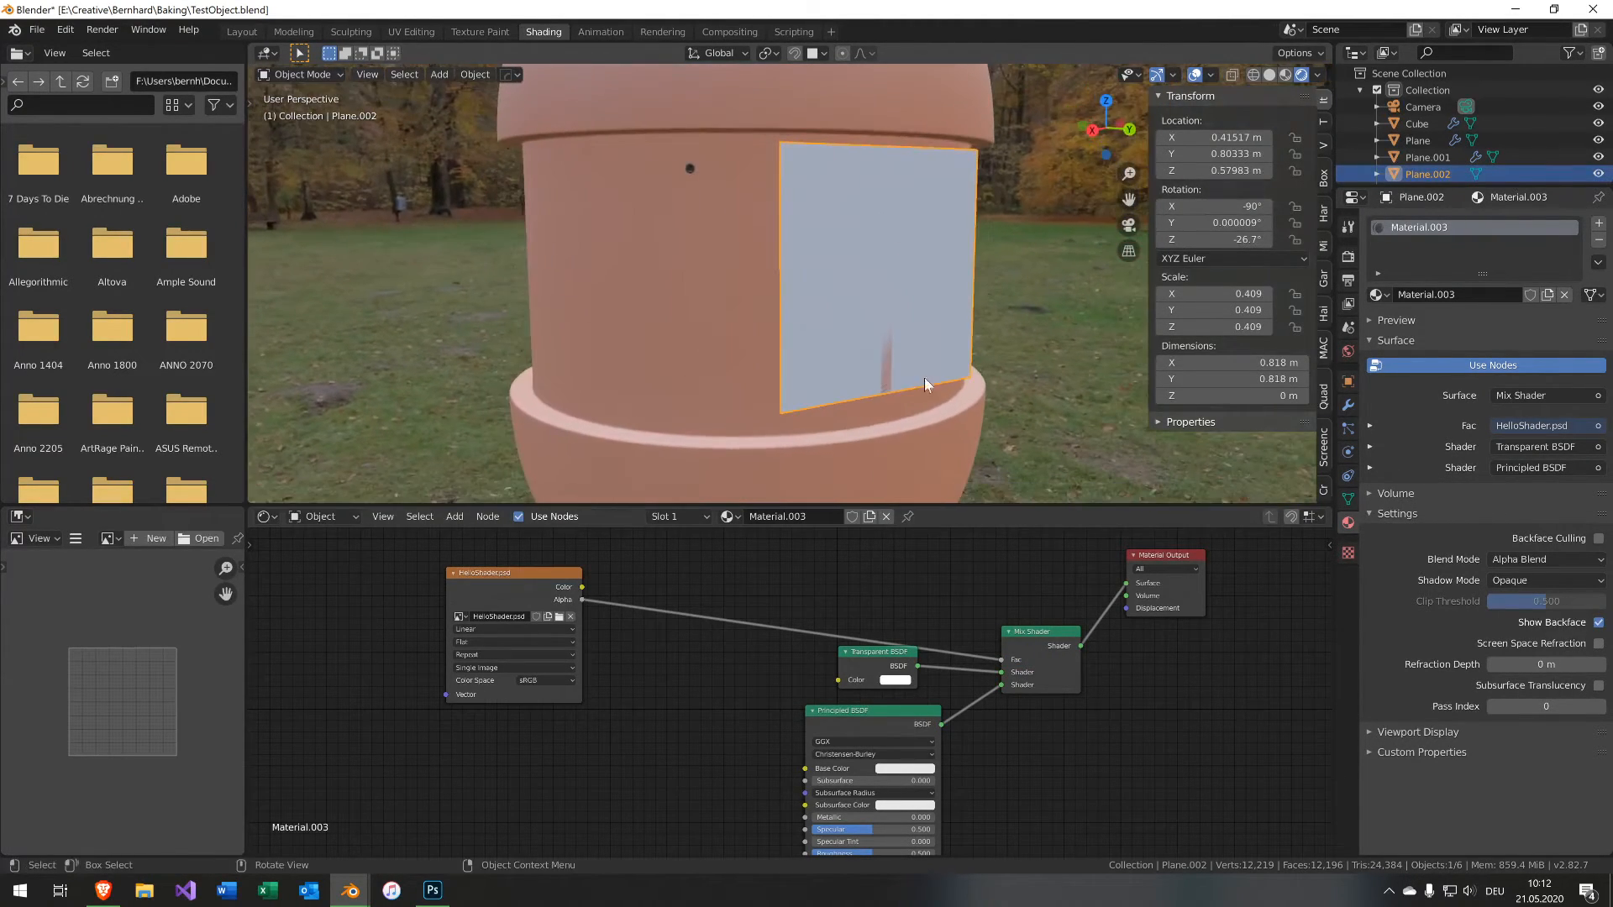
{"action": "left_click", "coordinate": [433, 890]}
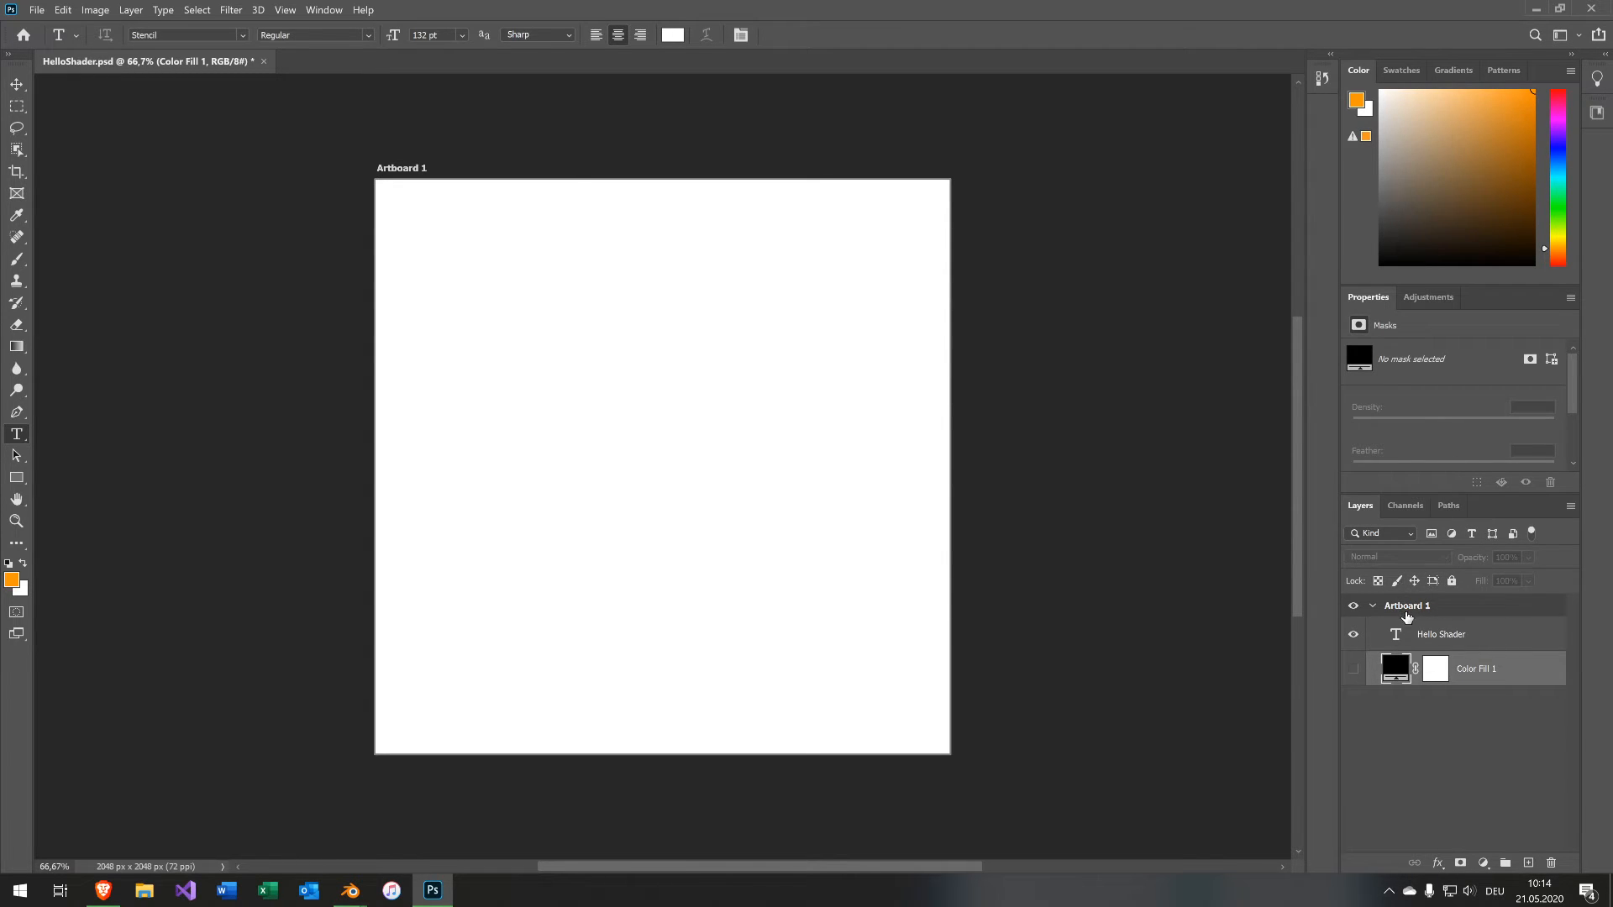
Set the artboard's background color to Transparent and save the Photoshop document.
{"action": "left_click", "coordinate": [1406, 614]}
{"action": "left_click", "coordinate": [1440, 429]}
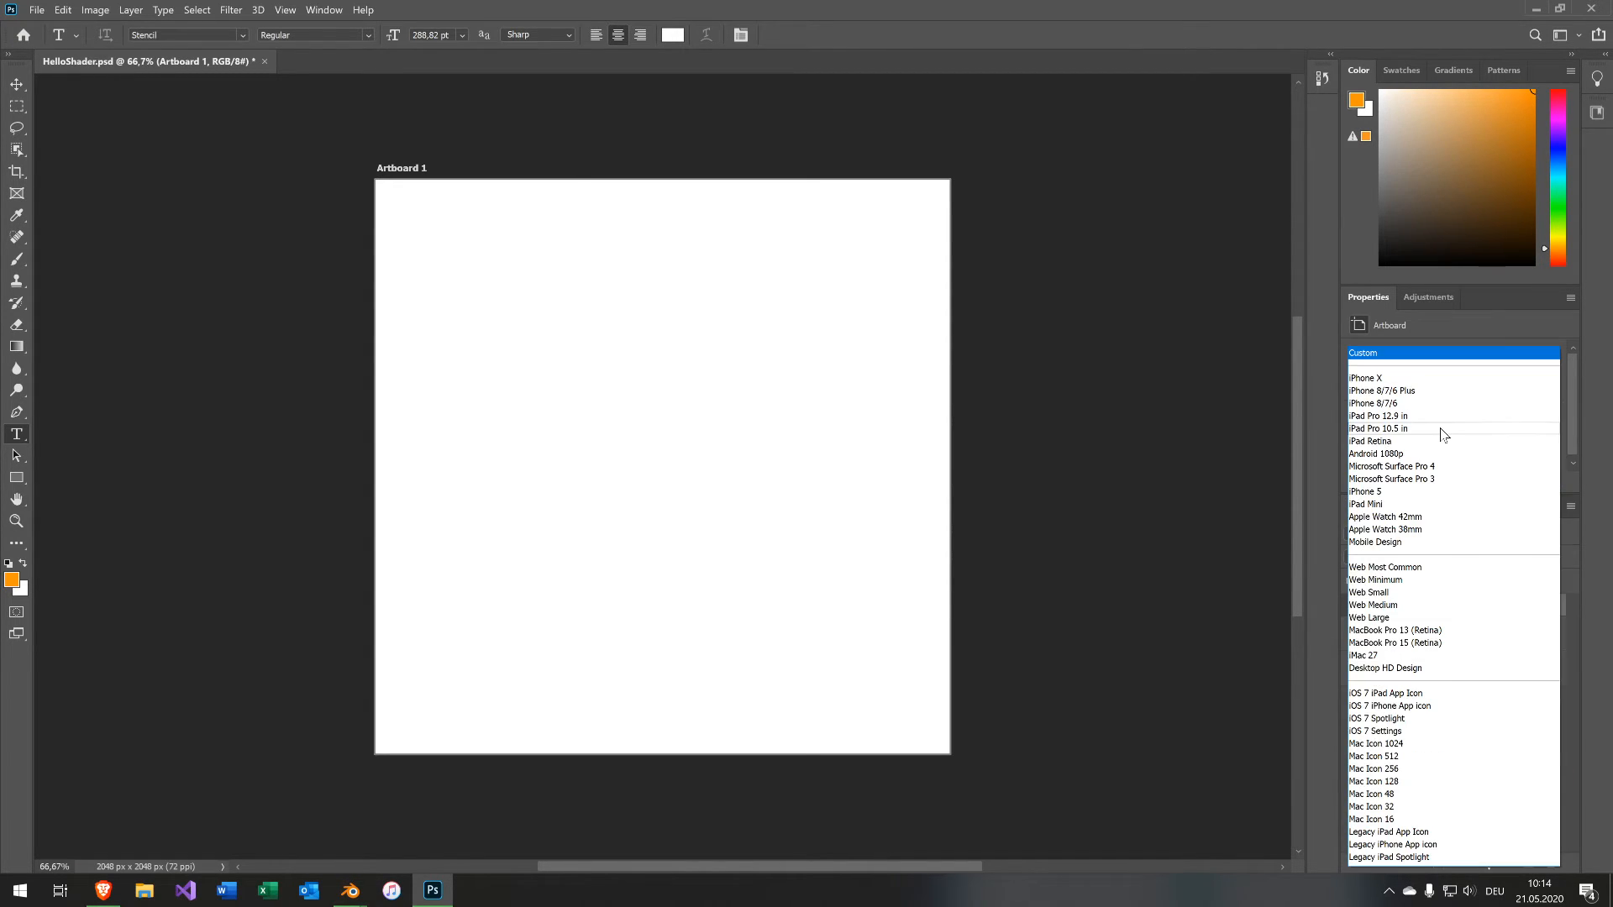
{"action": "left_click", "coordinate": [1329, 421]}
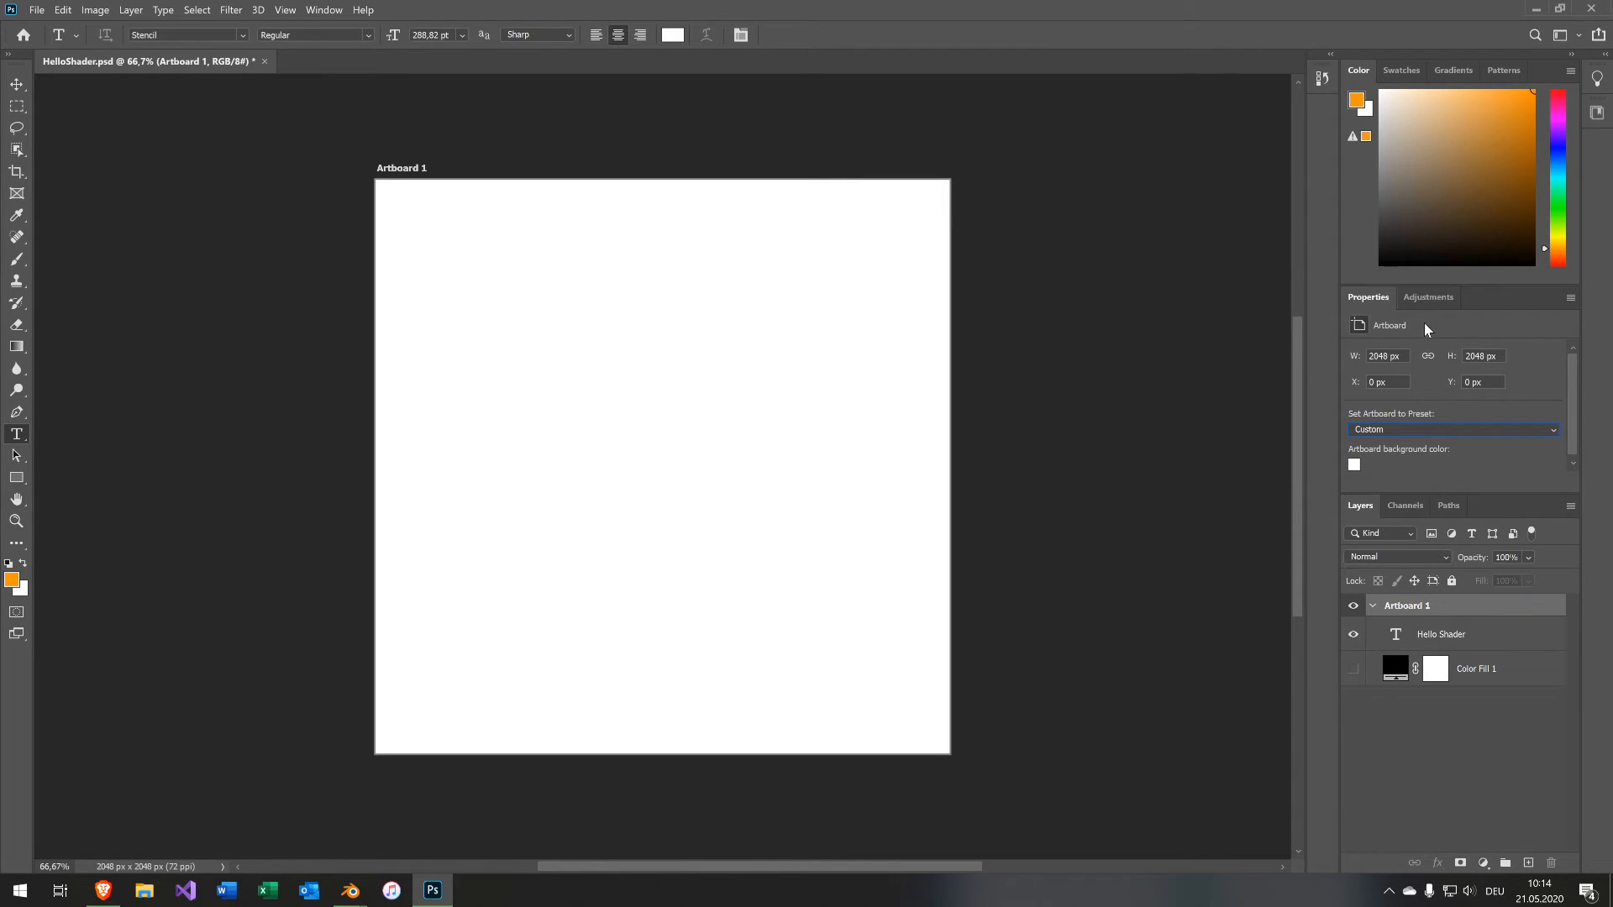
{"action": "left_click", "coordinate": [1354, 465]}
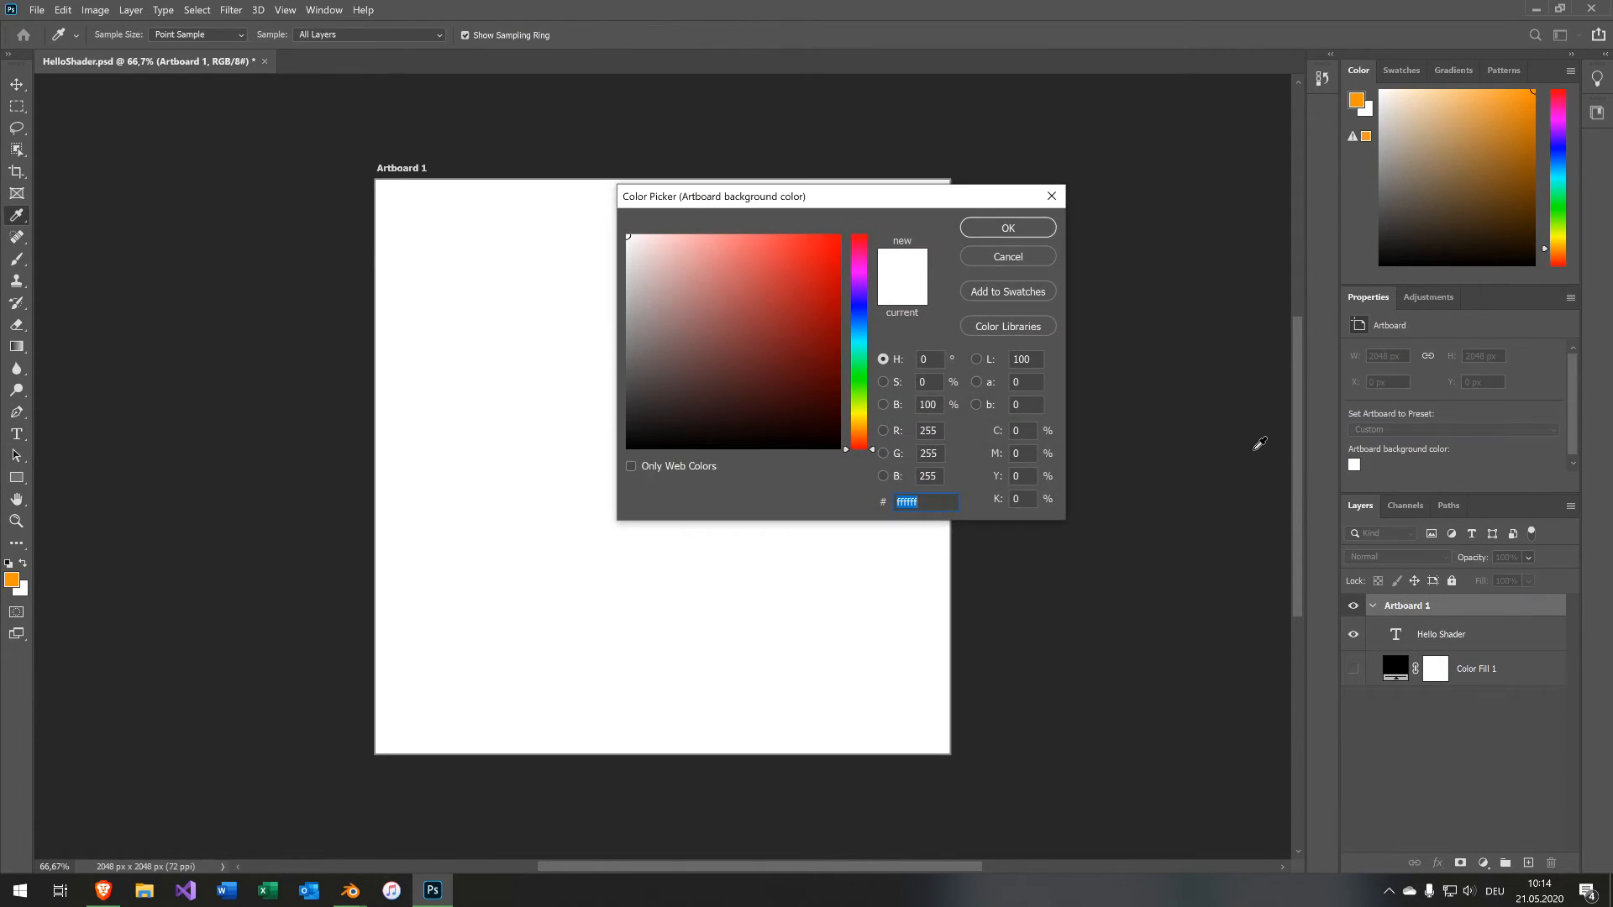
{"action": "left_click", "coordinate": [1035, 258]}
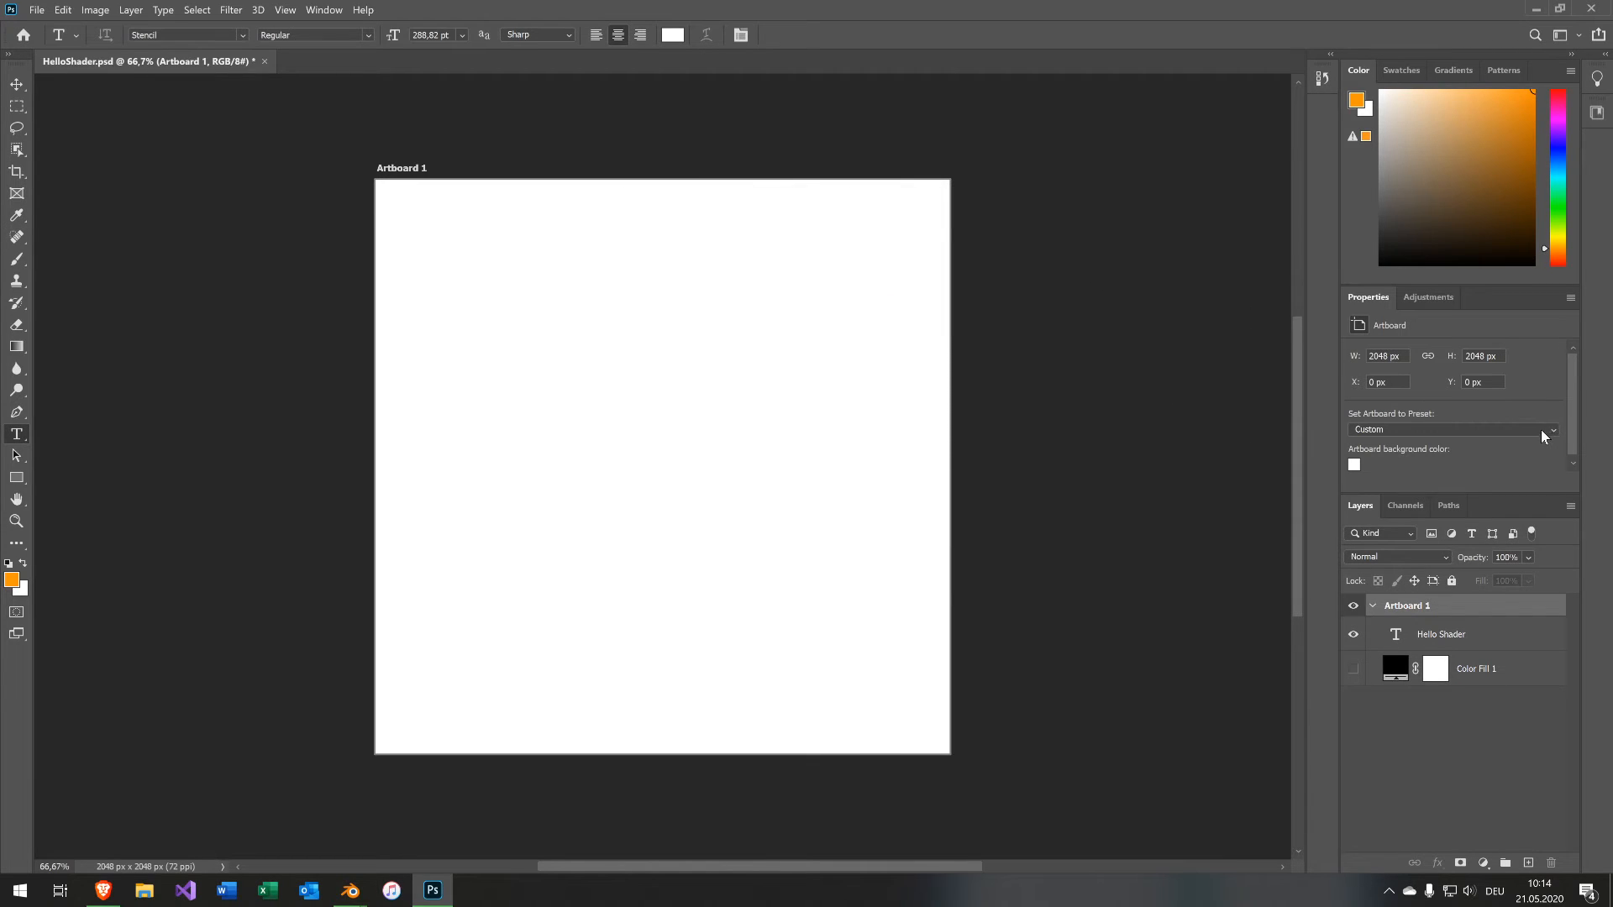
{"action": "left_click_drag", "start_coordinate": [1573, 442], "coordinate": [1573, 454]}
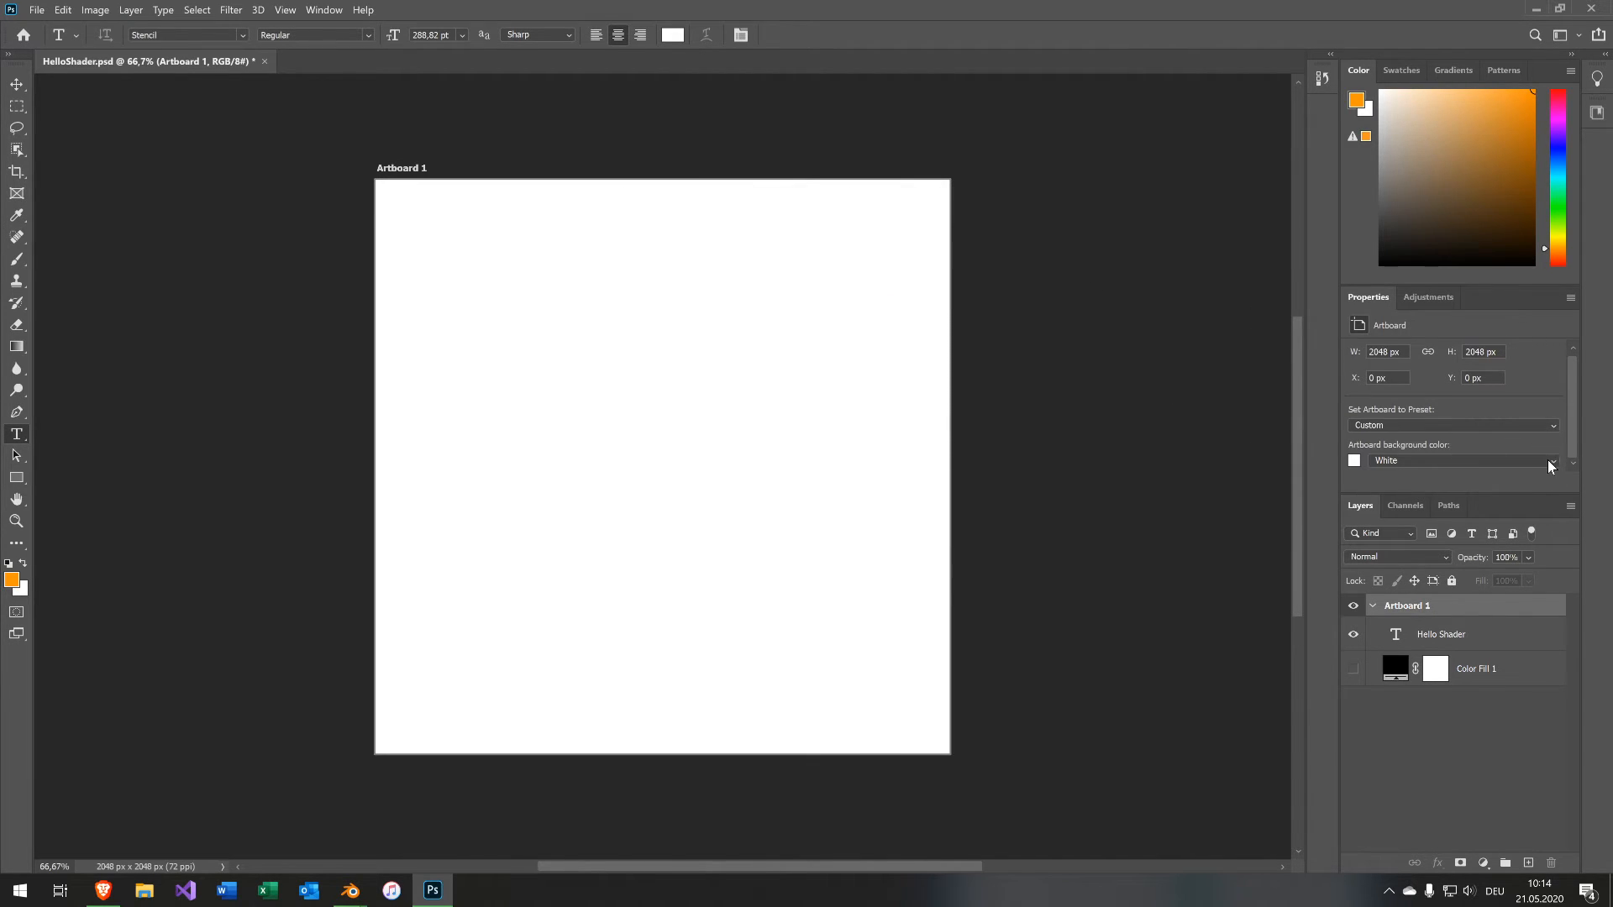
{"action": "left_click", "coordinate": [1548, 461]}
{"action": "left_click", "coordinate": [1530, 500]}
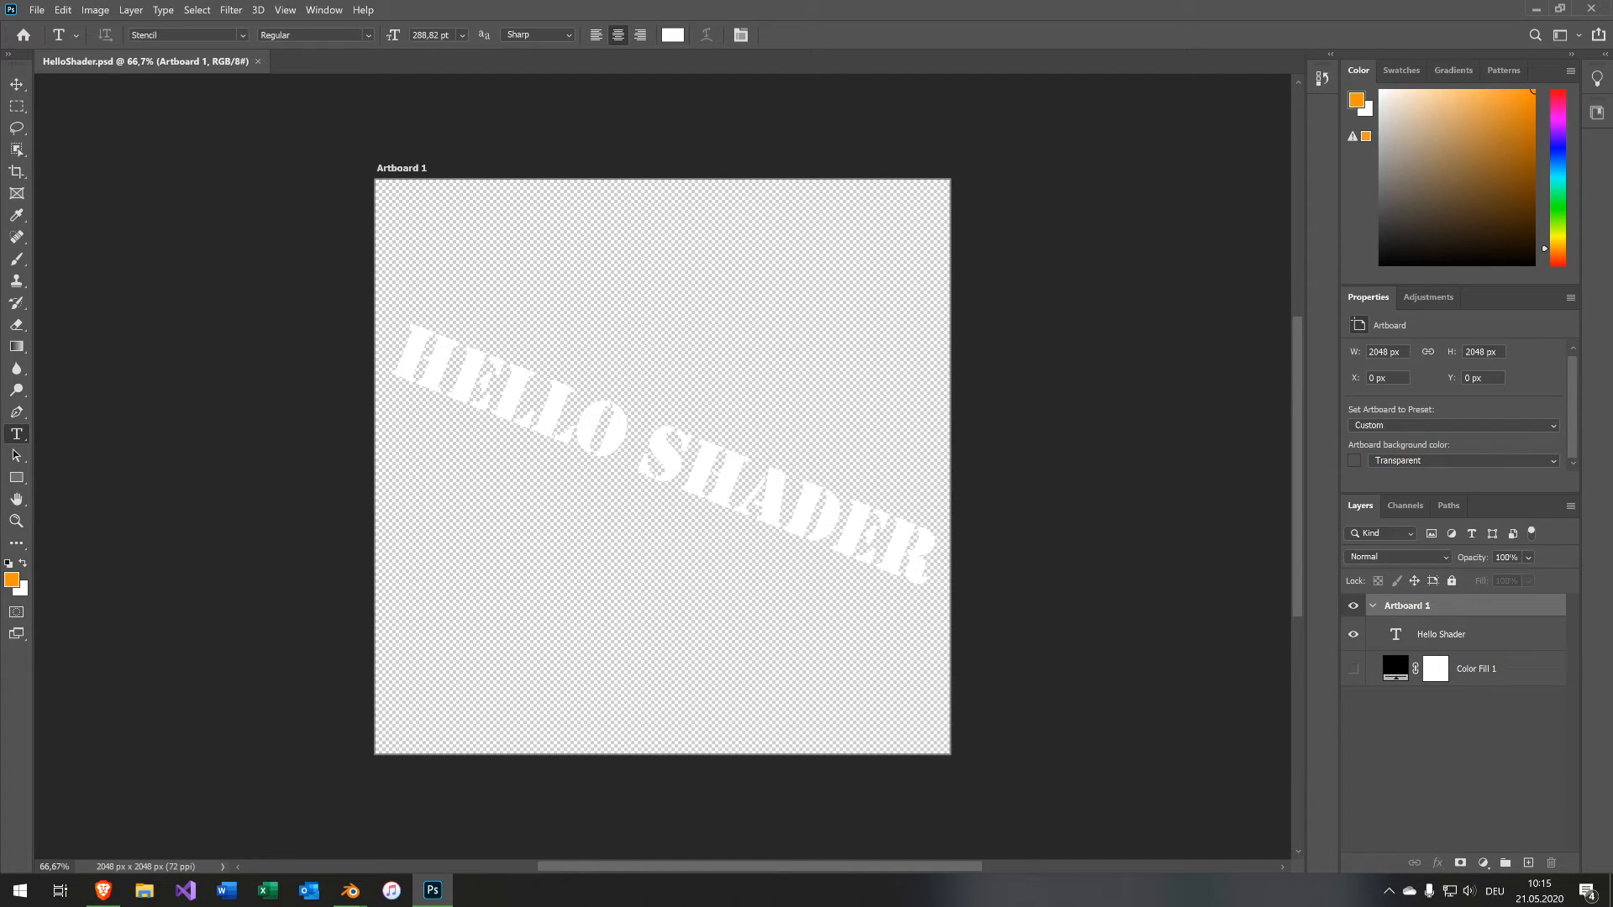
{"action": "key", "text": "ctrl+s"}
Switch to Blender, show HelloShader.psd in the image editor and reload the image.
{"action": "mouse_move", "coordinate": [350, 890]}
{"action": "left_click", "coordinate": [527, 815]}
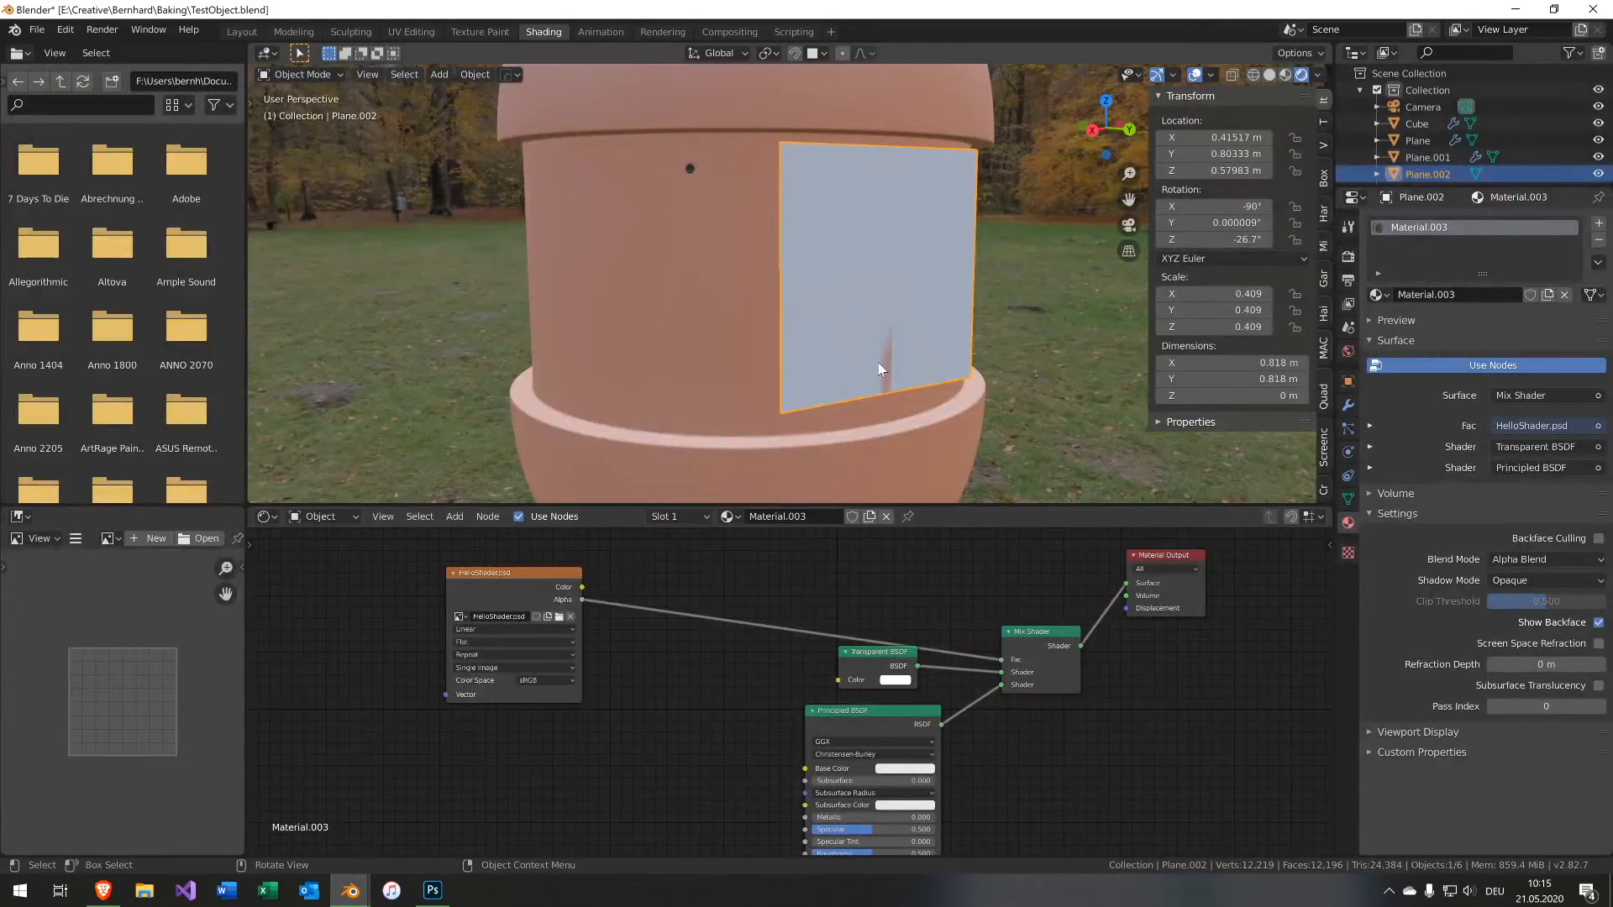
{"action": "left_click", "coordinate": [560, 599]}
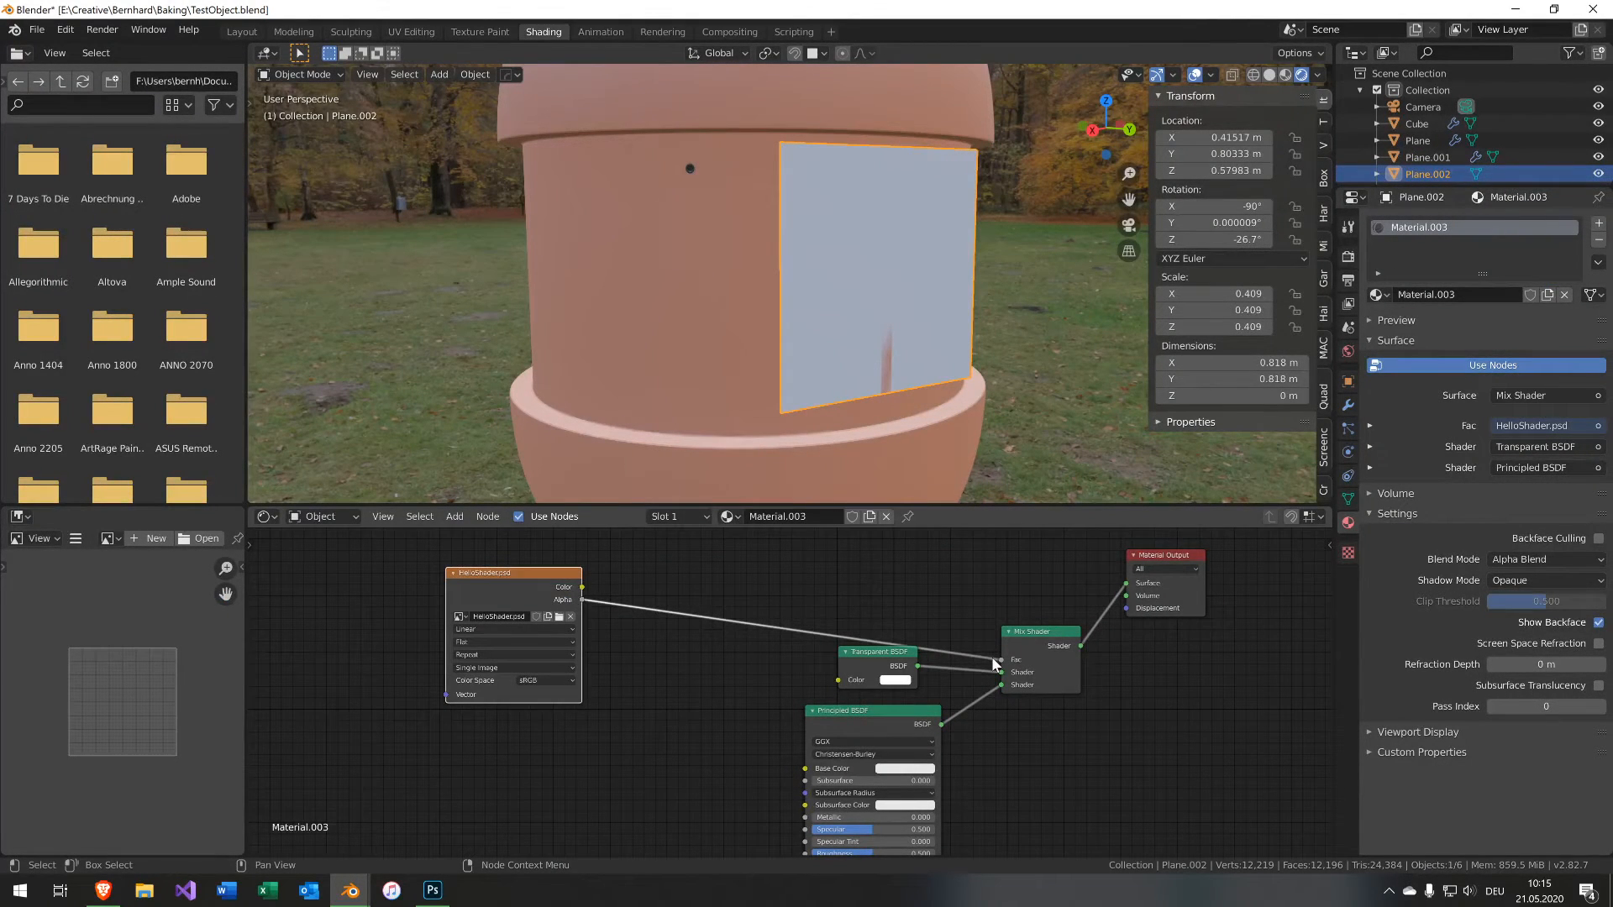
{"action": "left_click", "coordinate": [110, 538]}
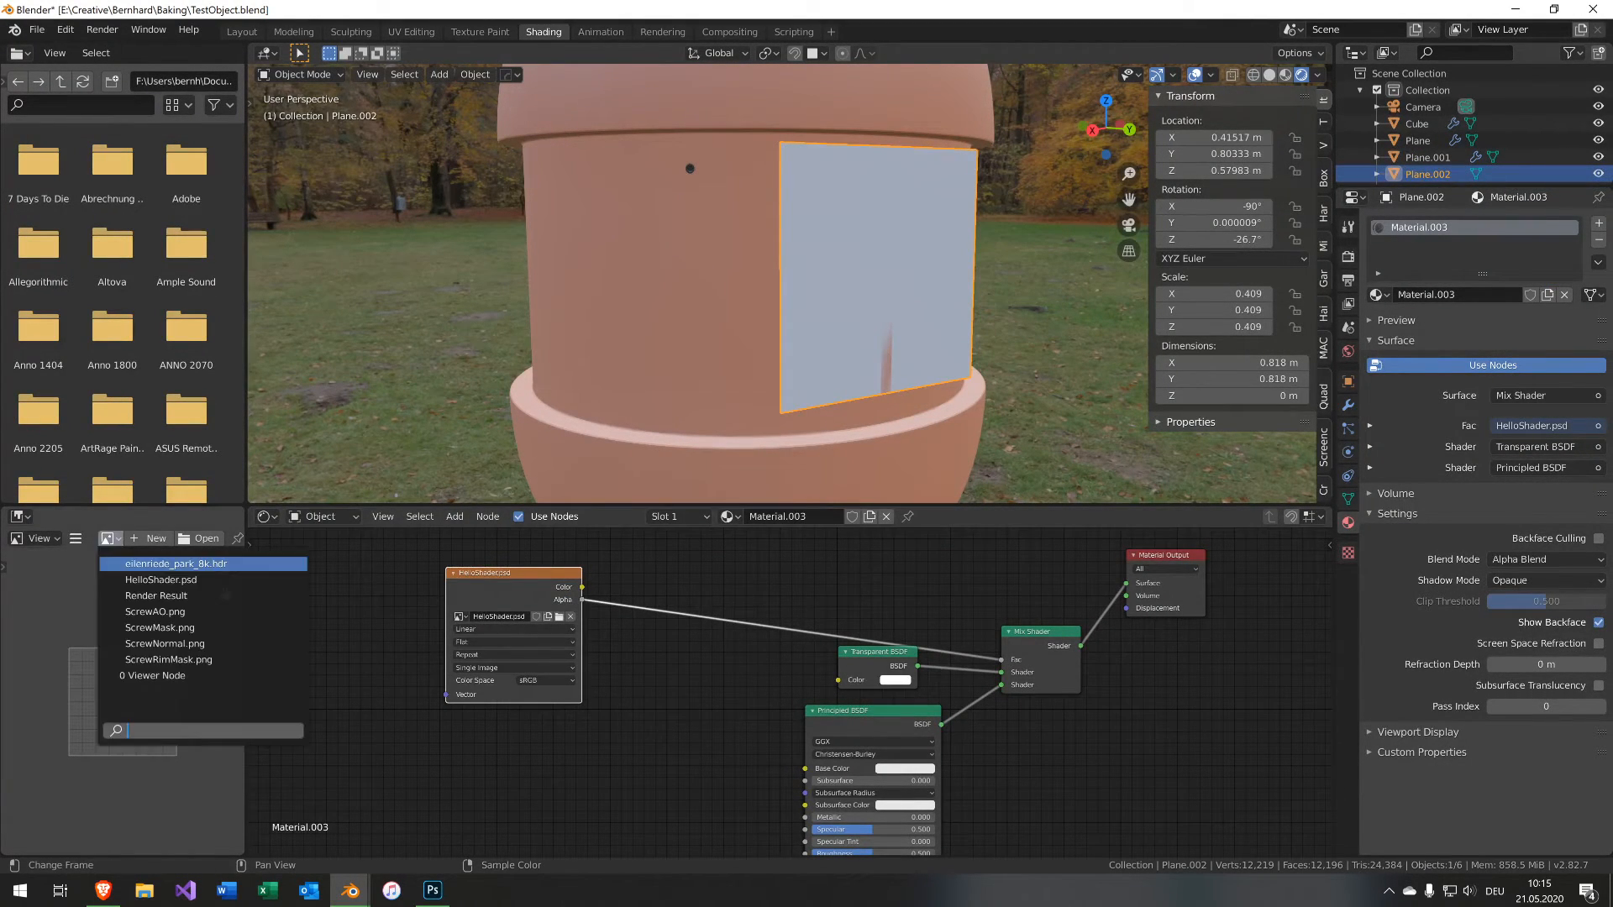
{"action": "left_click", "coordinate": [143, 579]}
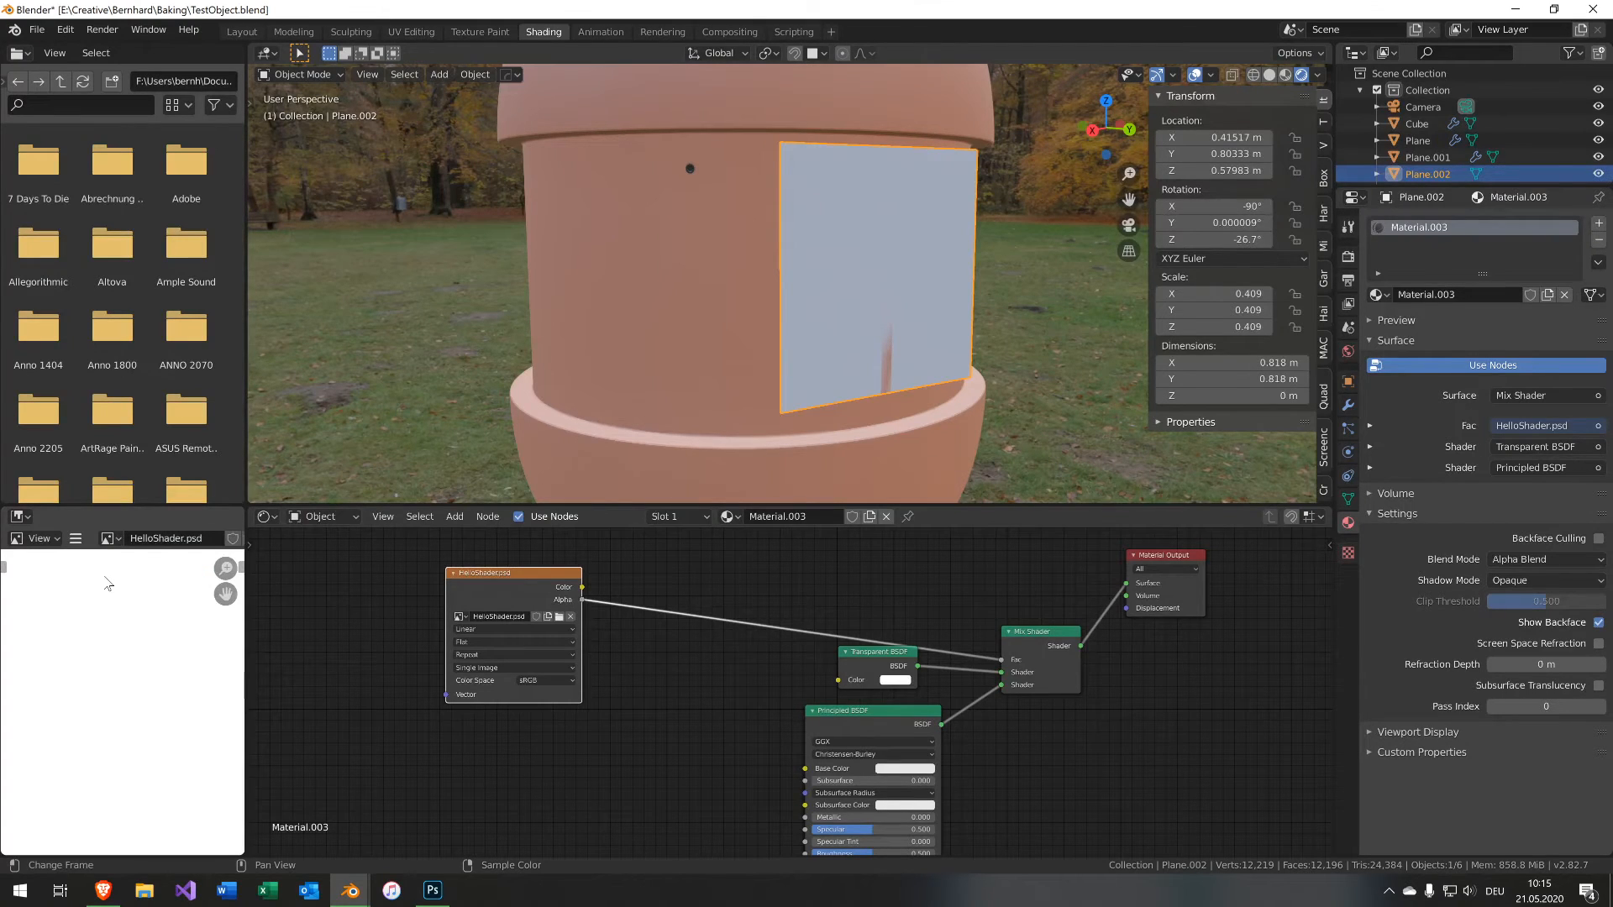
{"action": "scroll", "coordinate": [107, 582], "scroll_direction": "down", "scroll_amount": 3}
{"action": "left_click", "coordinate": [76, 538]}
{"action": "mouse_move", "coordinate": [85, 575]}
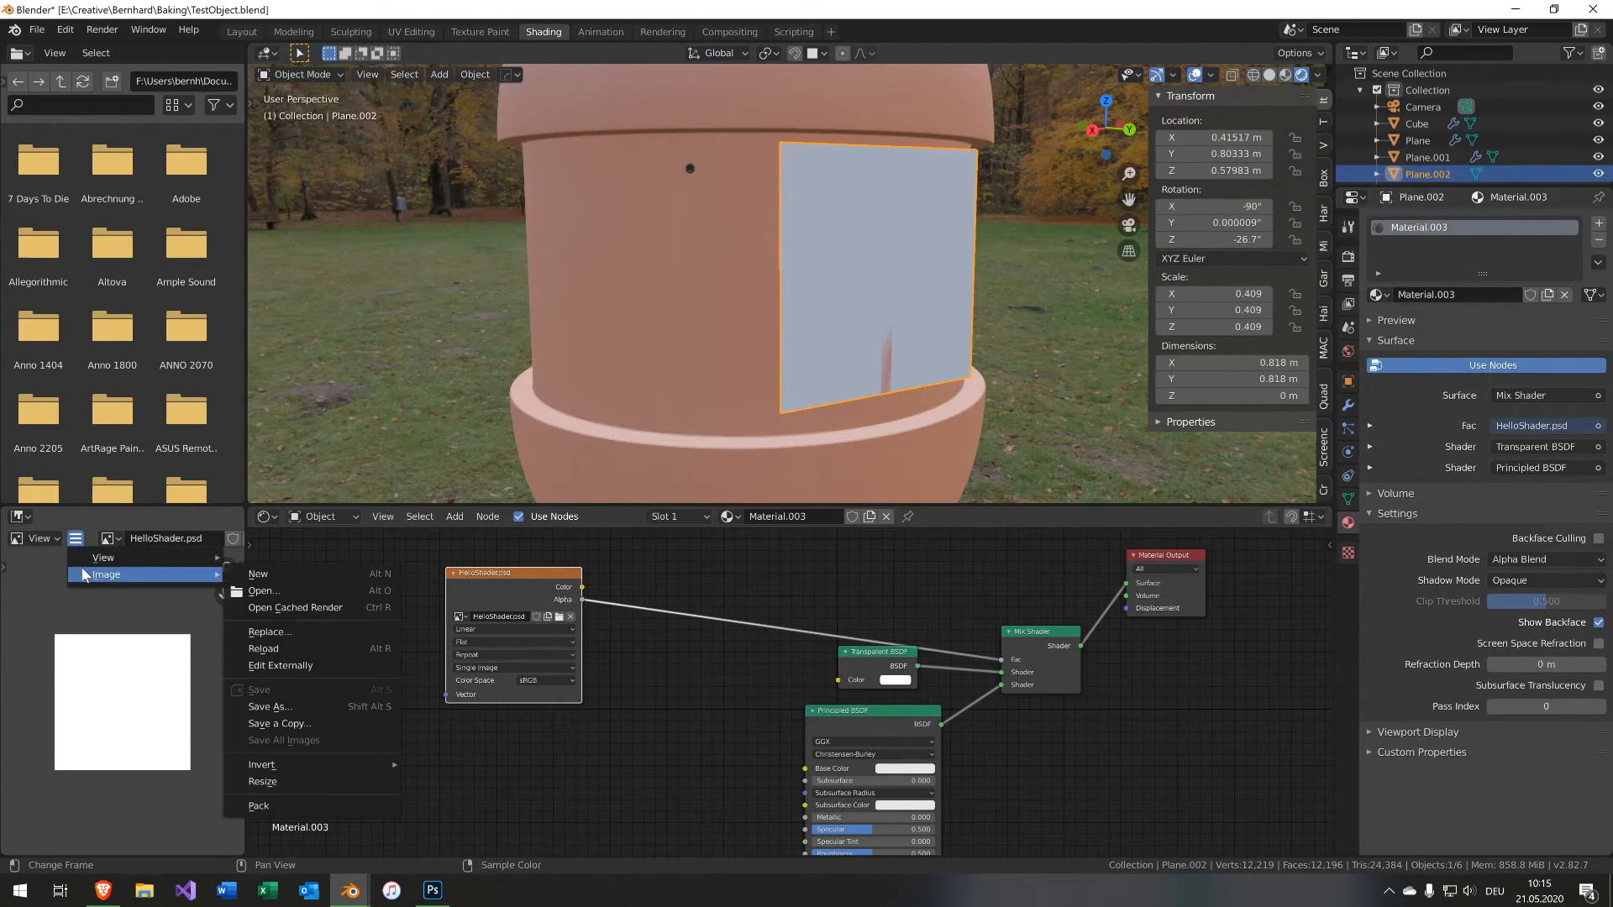
{"action": "left_click", "coordinate": [263, 648]}
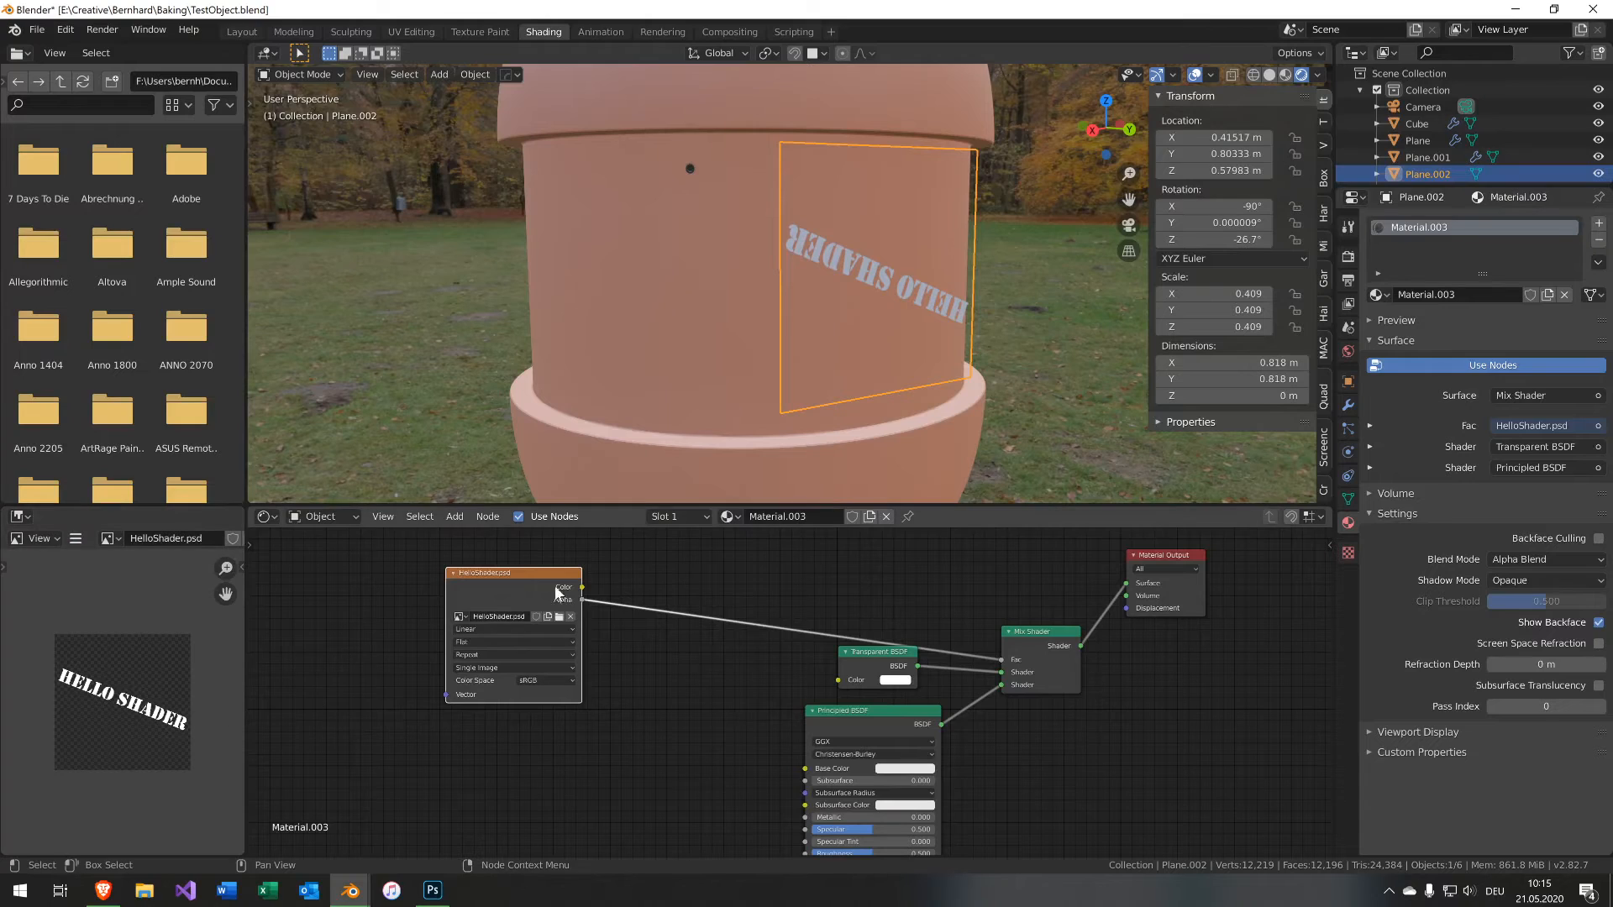
Add Texture Coordinate and Mapping nodes to the image texture and set the mapping's Z rotation to 180°.
{"action": "middle_click_drag", "start_coordinate": [917, 304], "coordinate": [850, 306]}
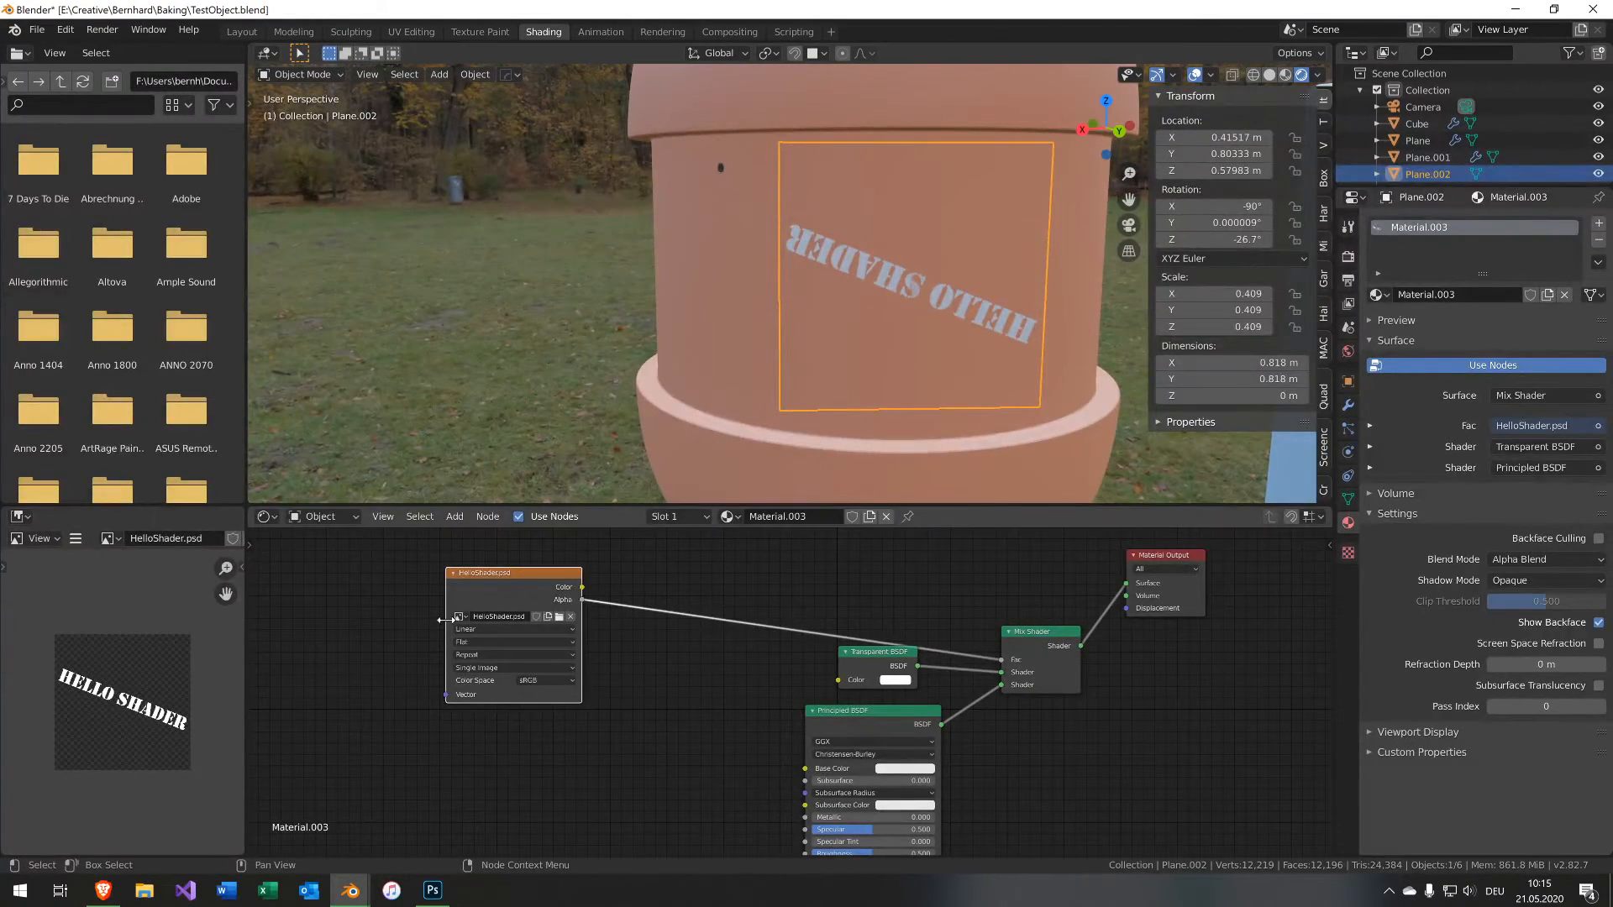
{"action": "middle_click_drag", "start_coordinate": [477, 591], "coordinate": [698, 604]}
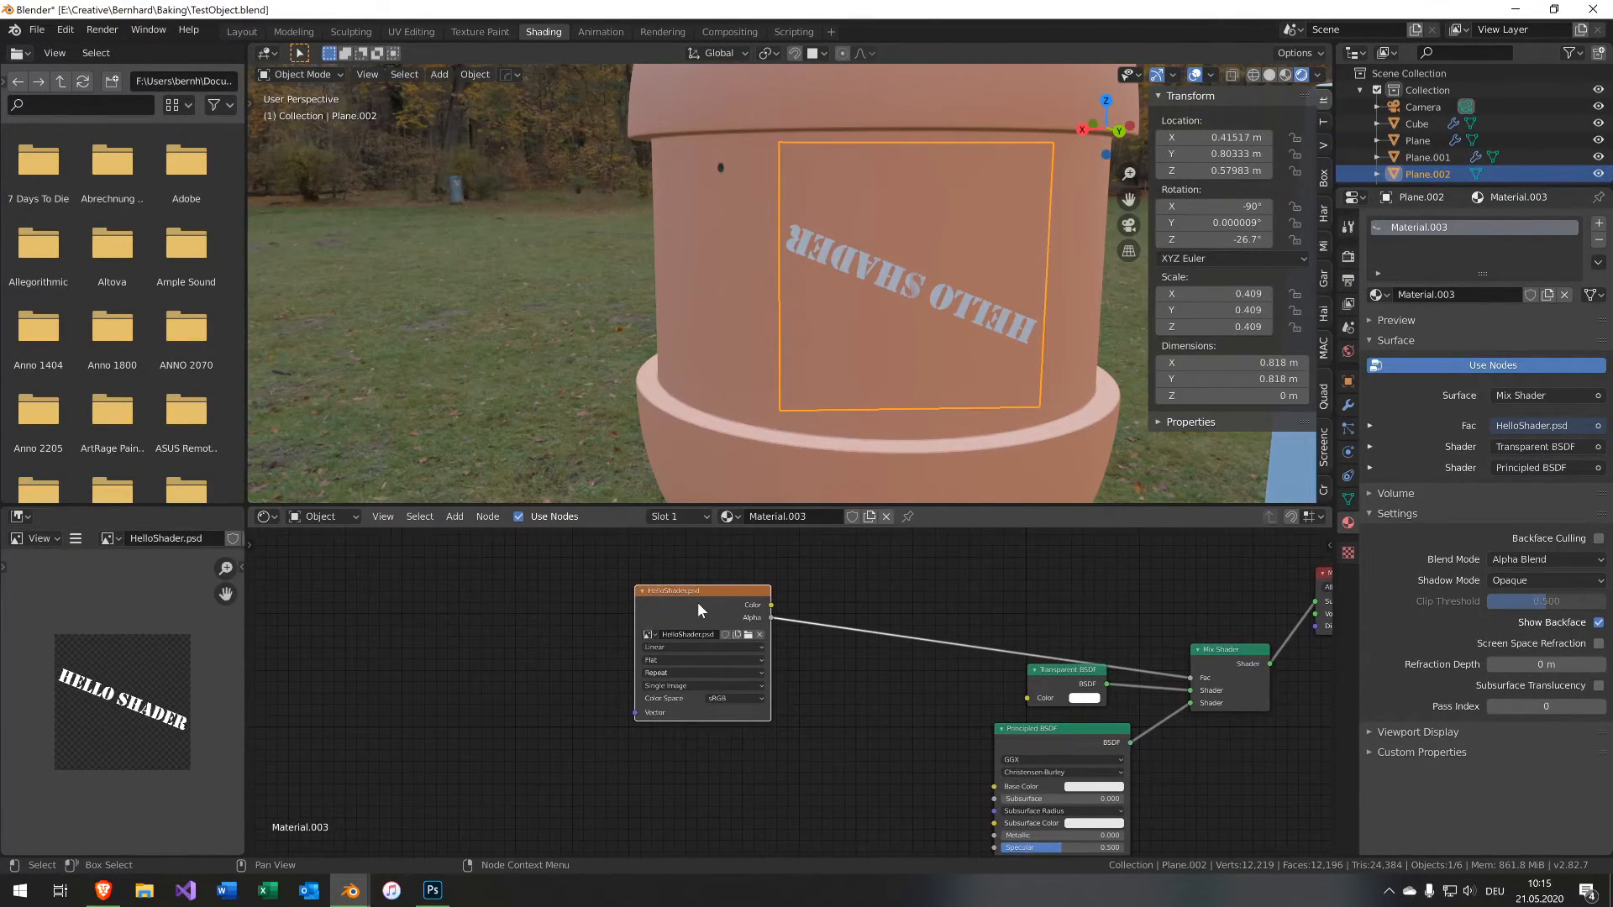
{"action": "key", "text": "ctrl+t"}
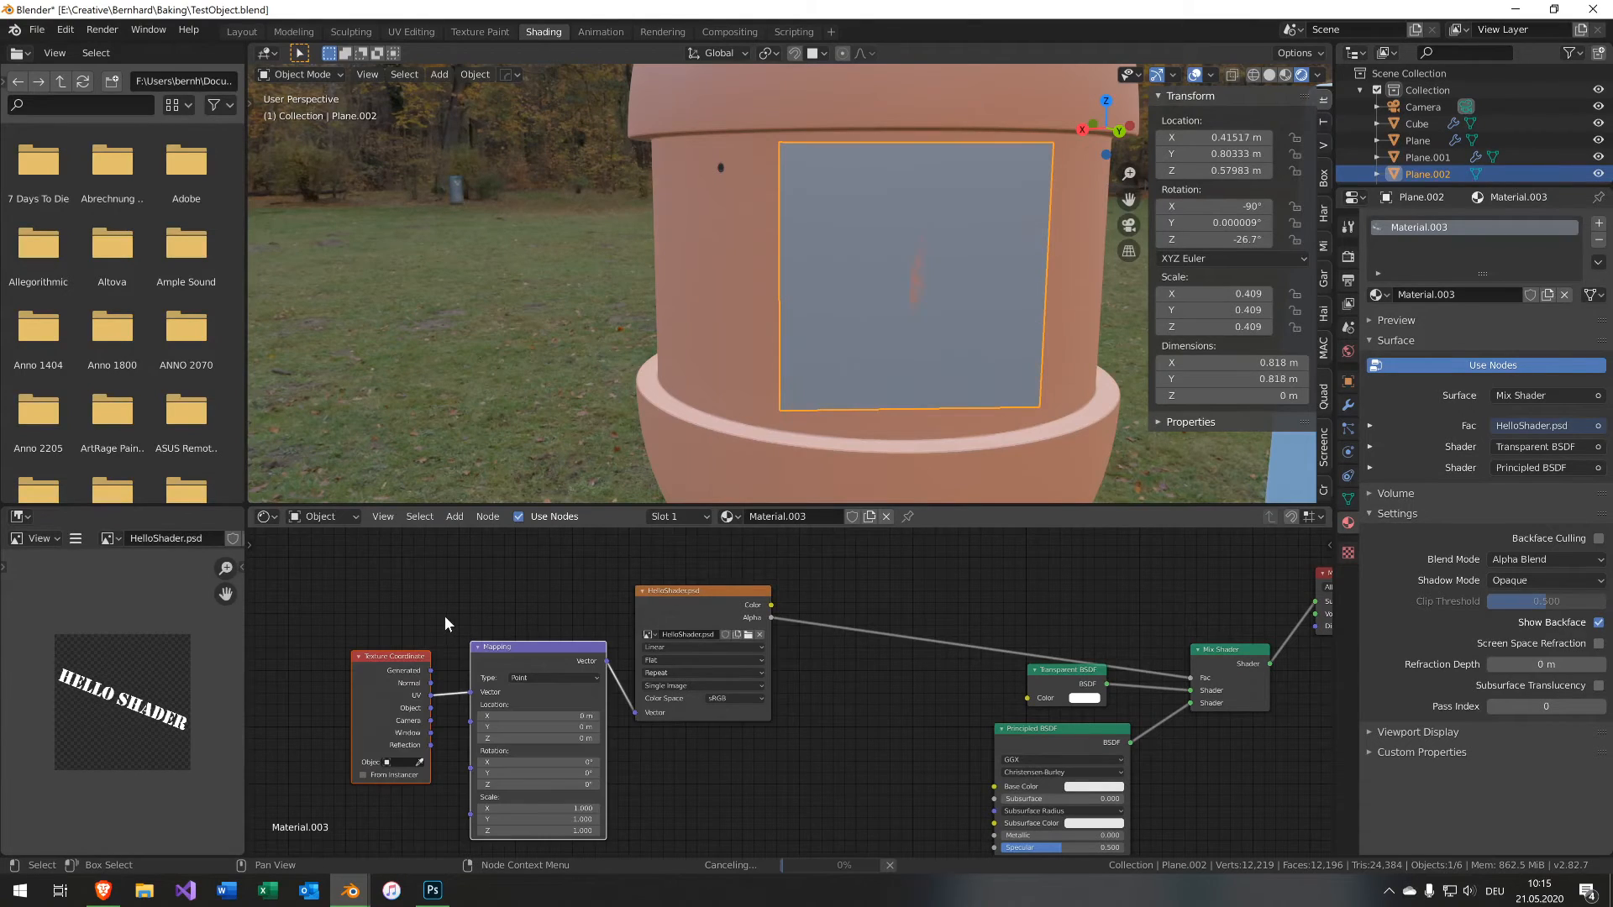
{"action": "middle_click_drag", "start_coordinate": [445, 617], "coordinate": [489, 580]}
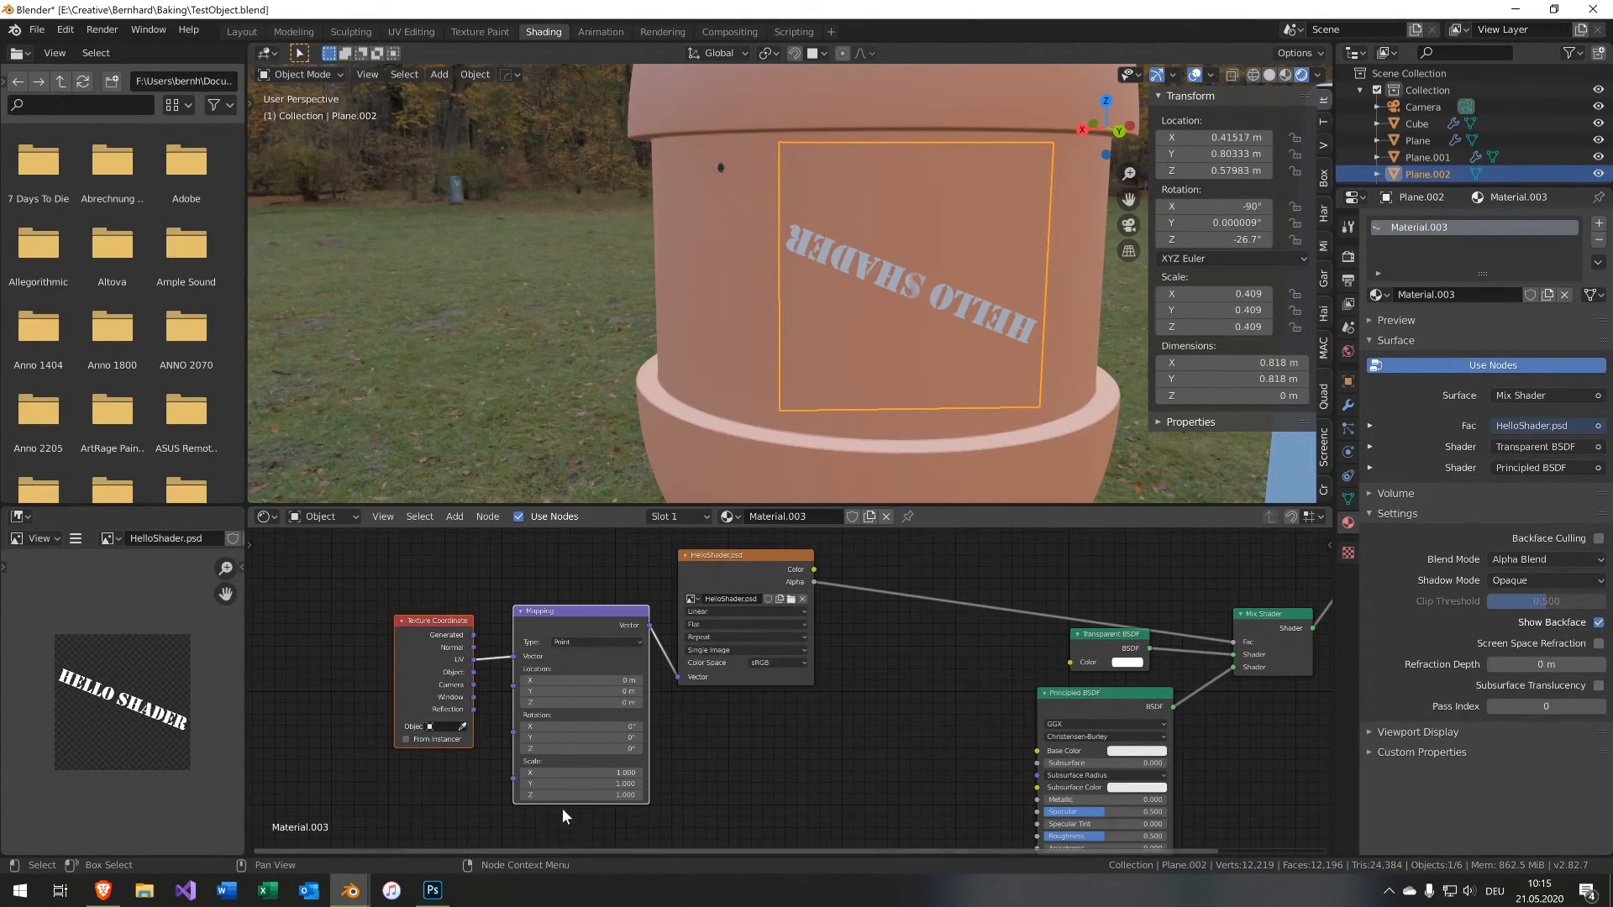
{"action": "left_click", "coordinate": [572, 749]}
{"action": "type", "text": "180"}
{"action": "key", "text": "Return"}
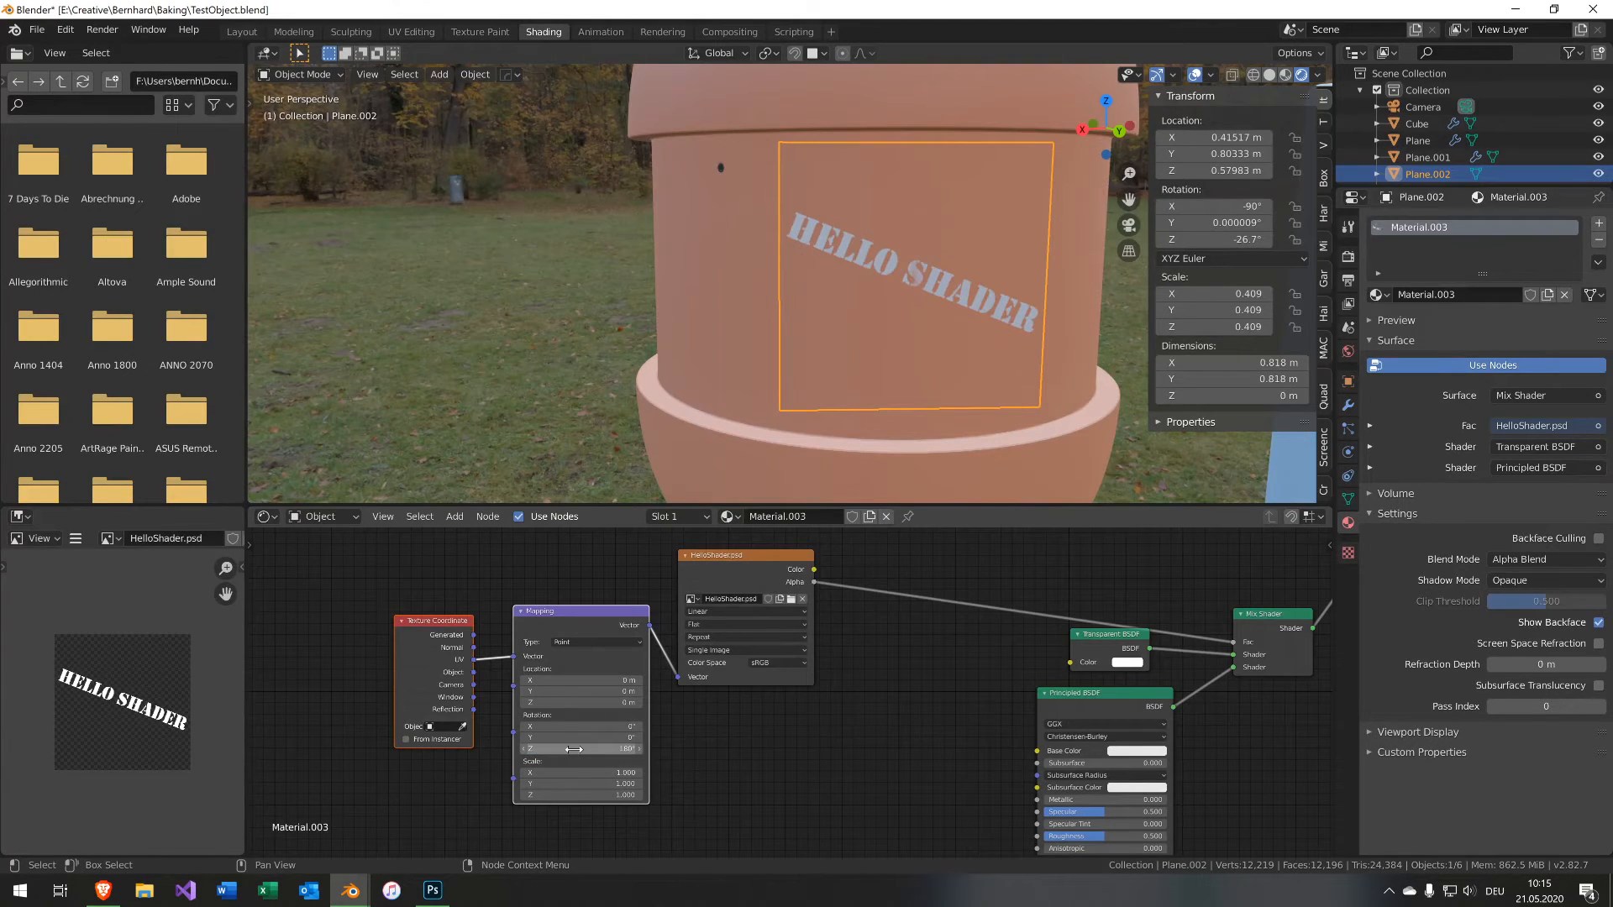
Copy the screw's Subdivision, Shrinkwrap, Displace and DataTransfer modifiers onto the decal plane.
{"action": "middle_click_drag", "start_coordinate": [894, 386], "coordinate": [949, 380]}
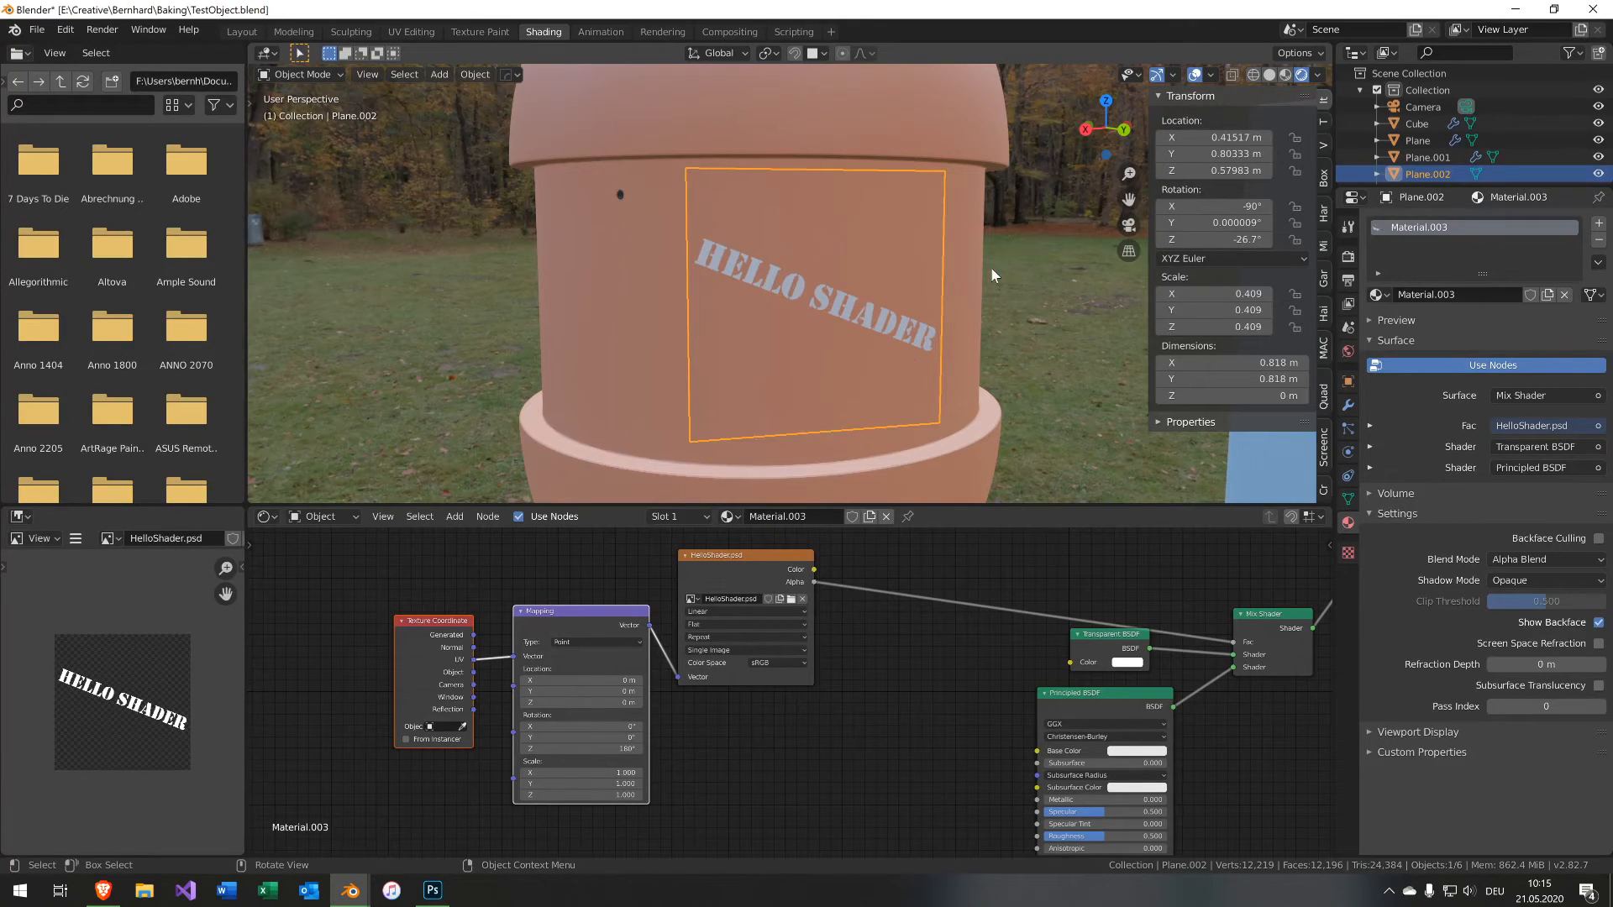
{"action": "middle_click_drag", "start_coordinate": [972, 327], "coordinate": [690, 220]}
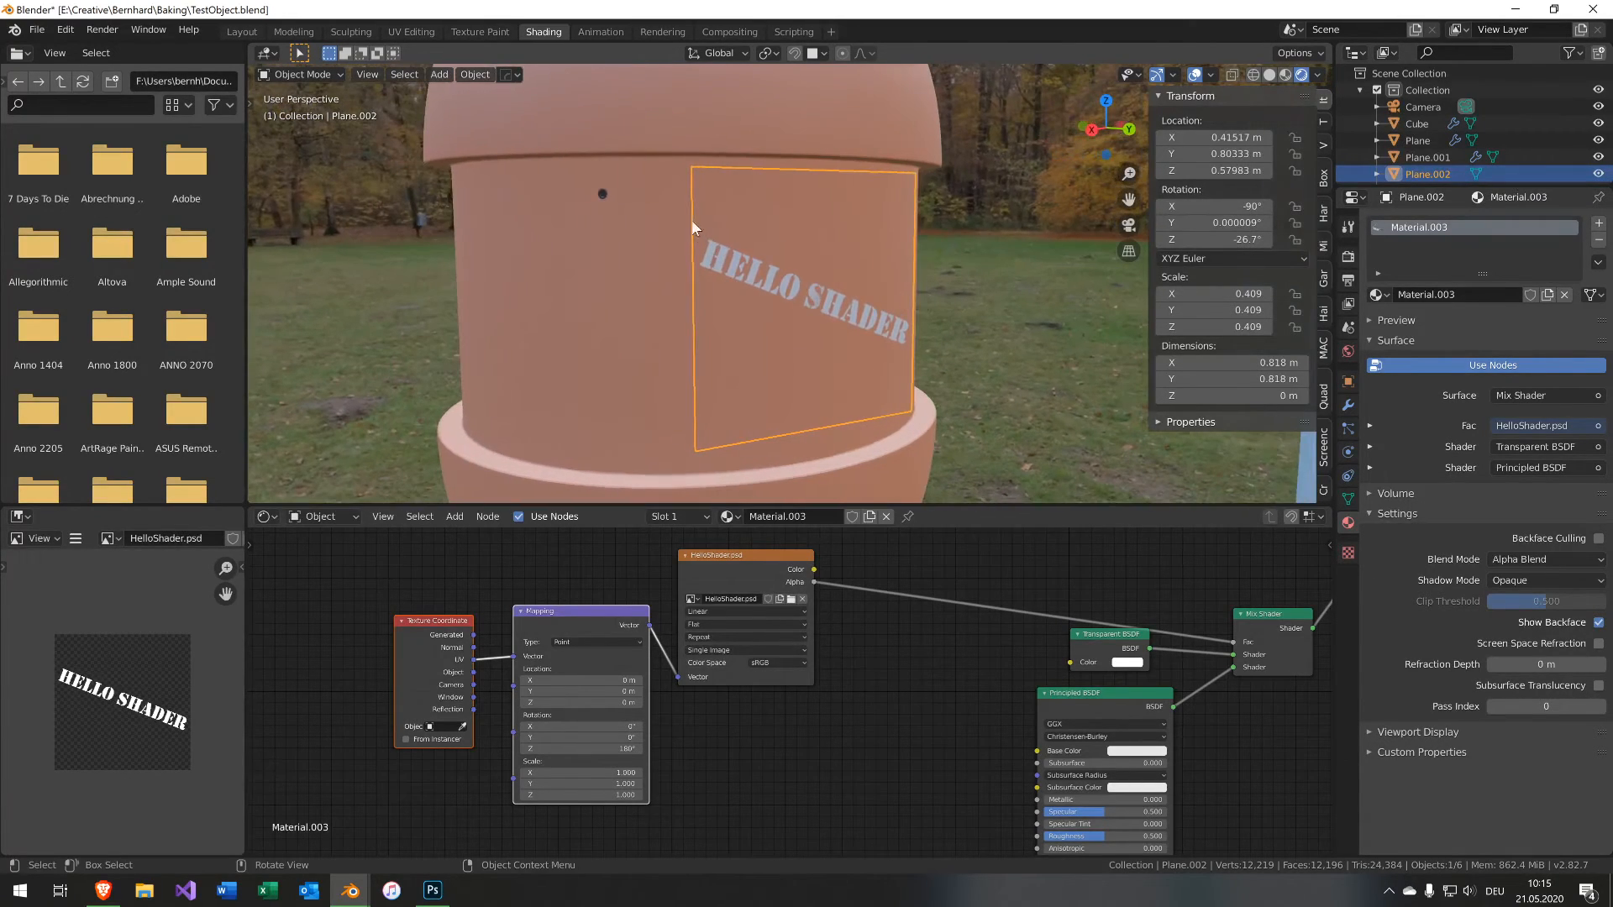
{"action": "left_click", "coordinate": [601, 194], "text": "shift"}
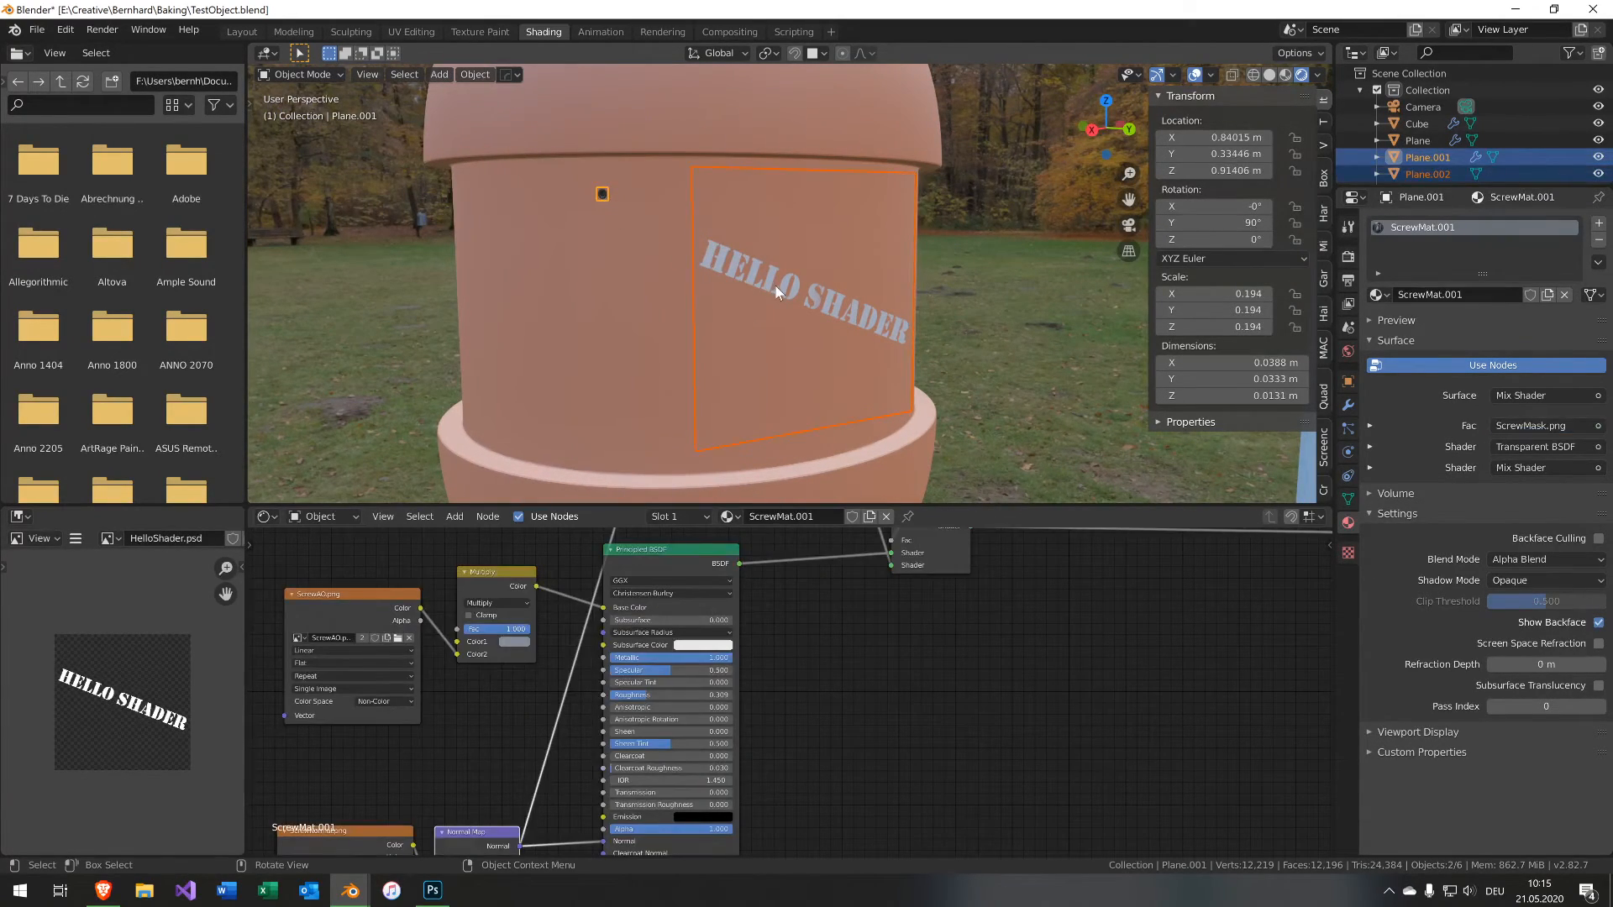
{"action": "key", "text": "ctrl+c"}
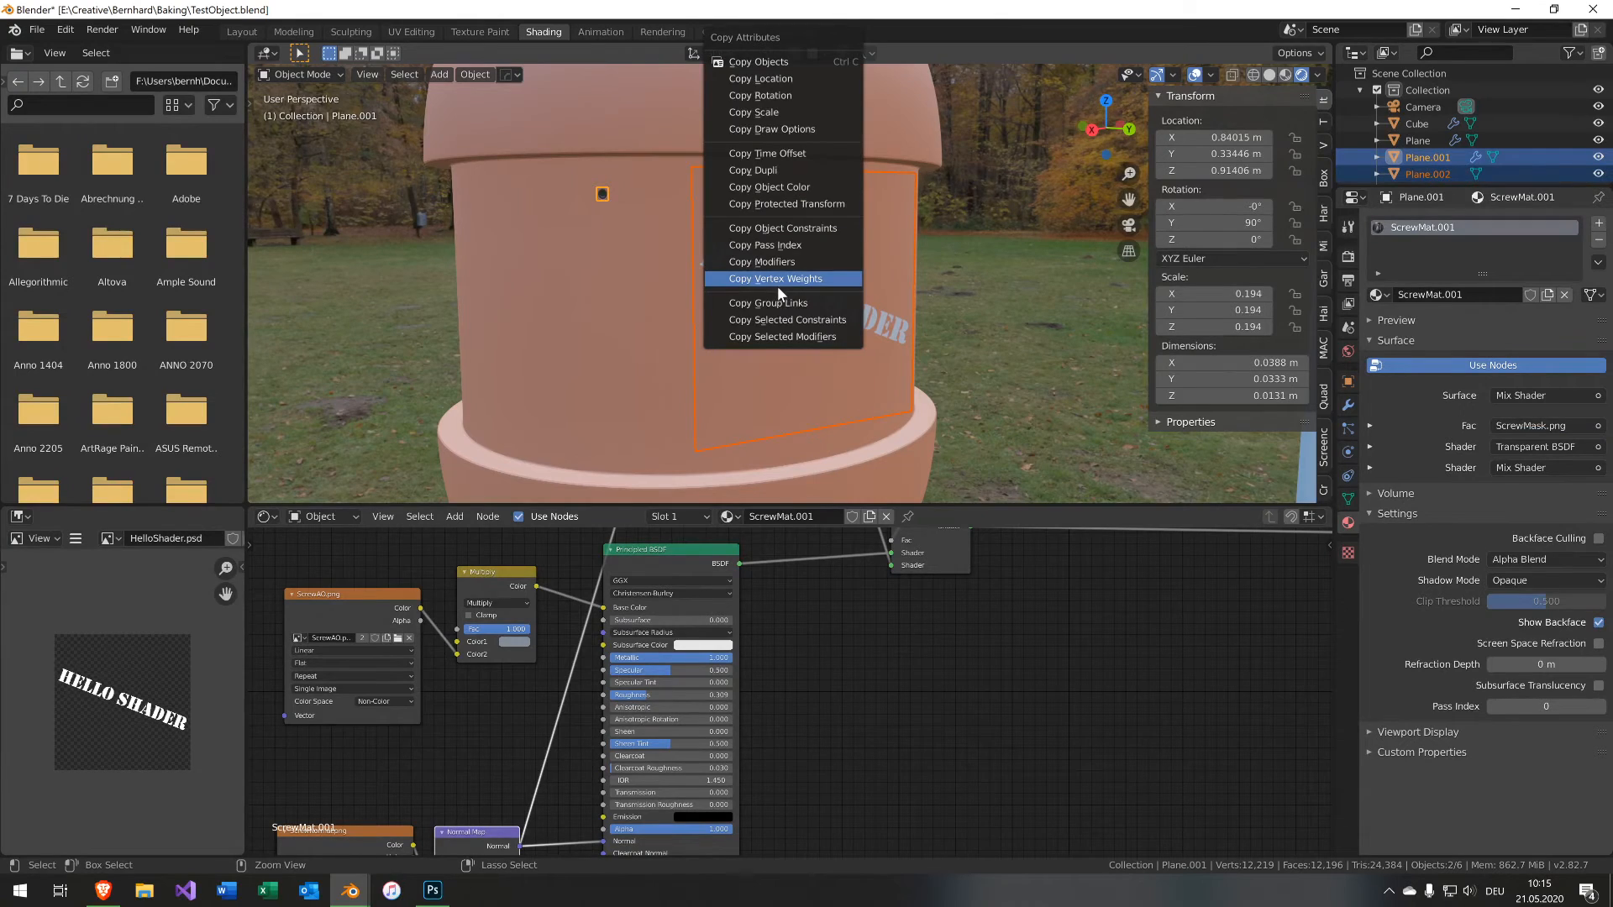
{"action": "left_click", "coordinate": [788, 339]}
{"action": "left_click", "coordinate": [810, 359]}
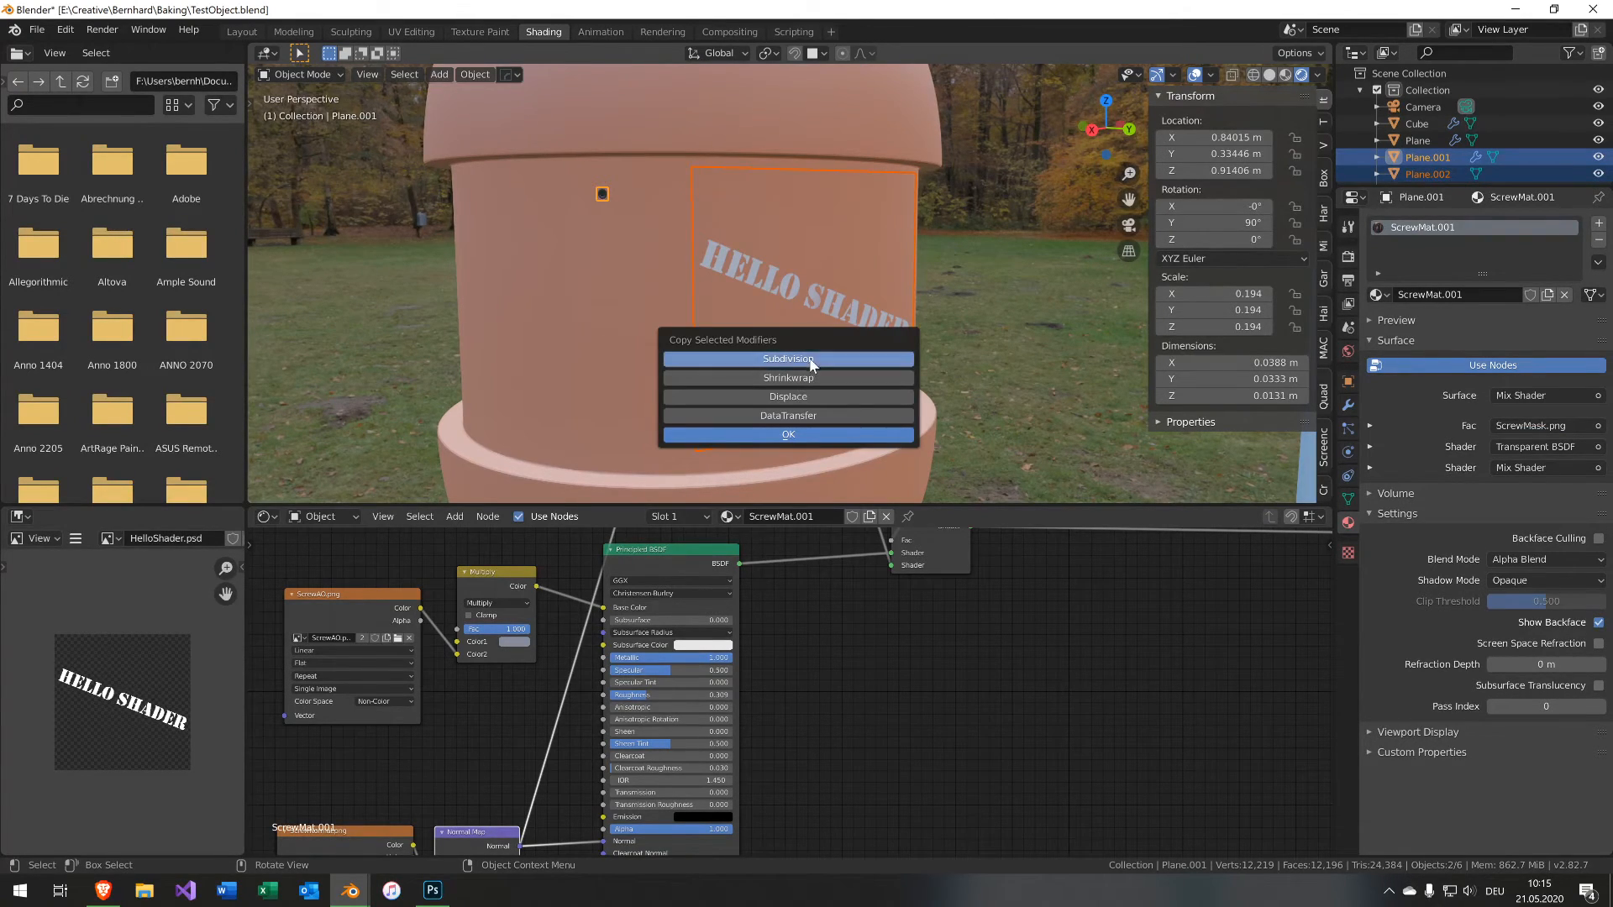
{"action": "left_click", "coordinate": [805, 378]}
{"action": "left_click", "coordinate": [806, 397]}
{"action": "left_click", "coordinate": [804, 414]}
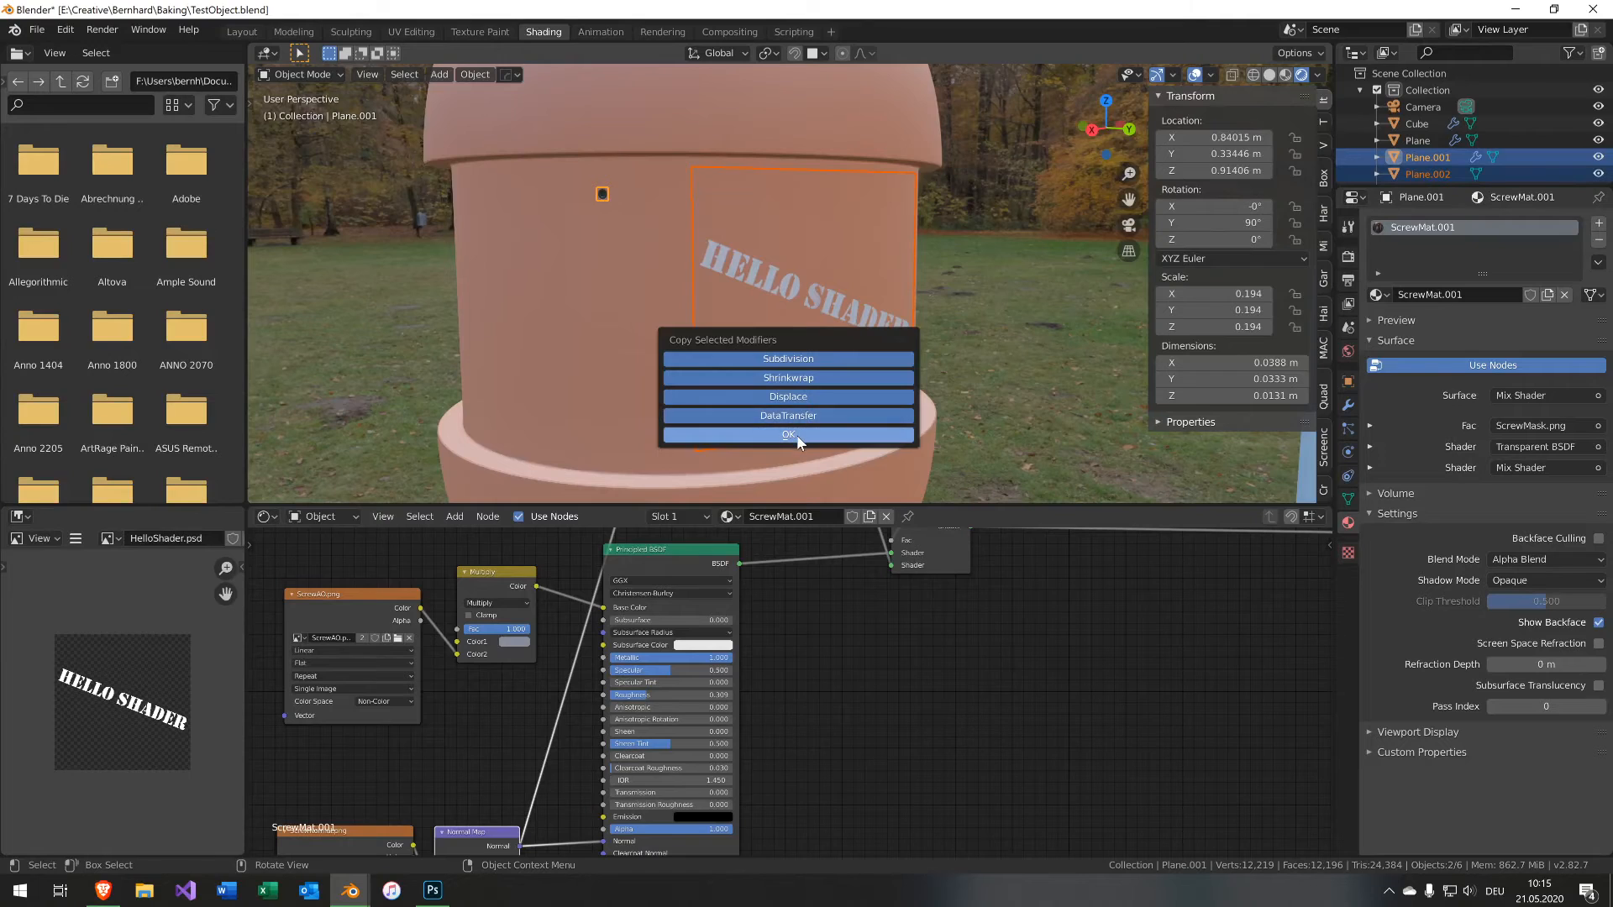
{"action": "left_click", "coordinate": [797, 435]}
Scale the decal plane down uniformly to about 0.358.
{"action": "middle_click_drag", "start_coordinate": [930, 360], "coordinate": [884, 162]}
{"action": "left_click", "coordinate": [880, 171]}
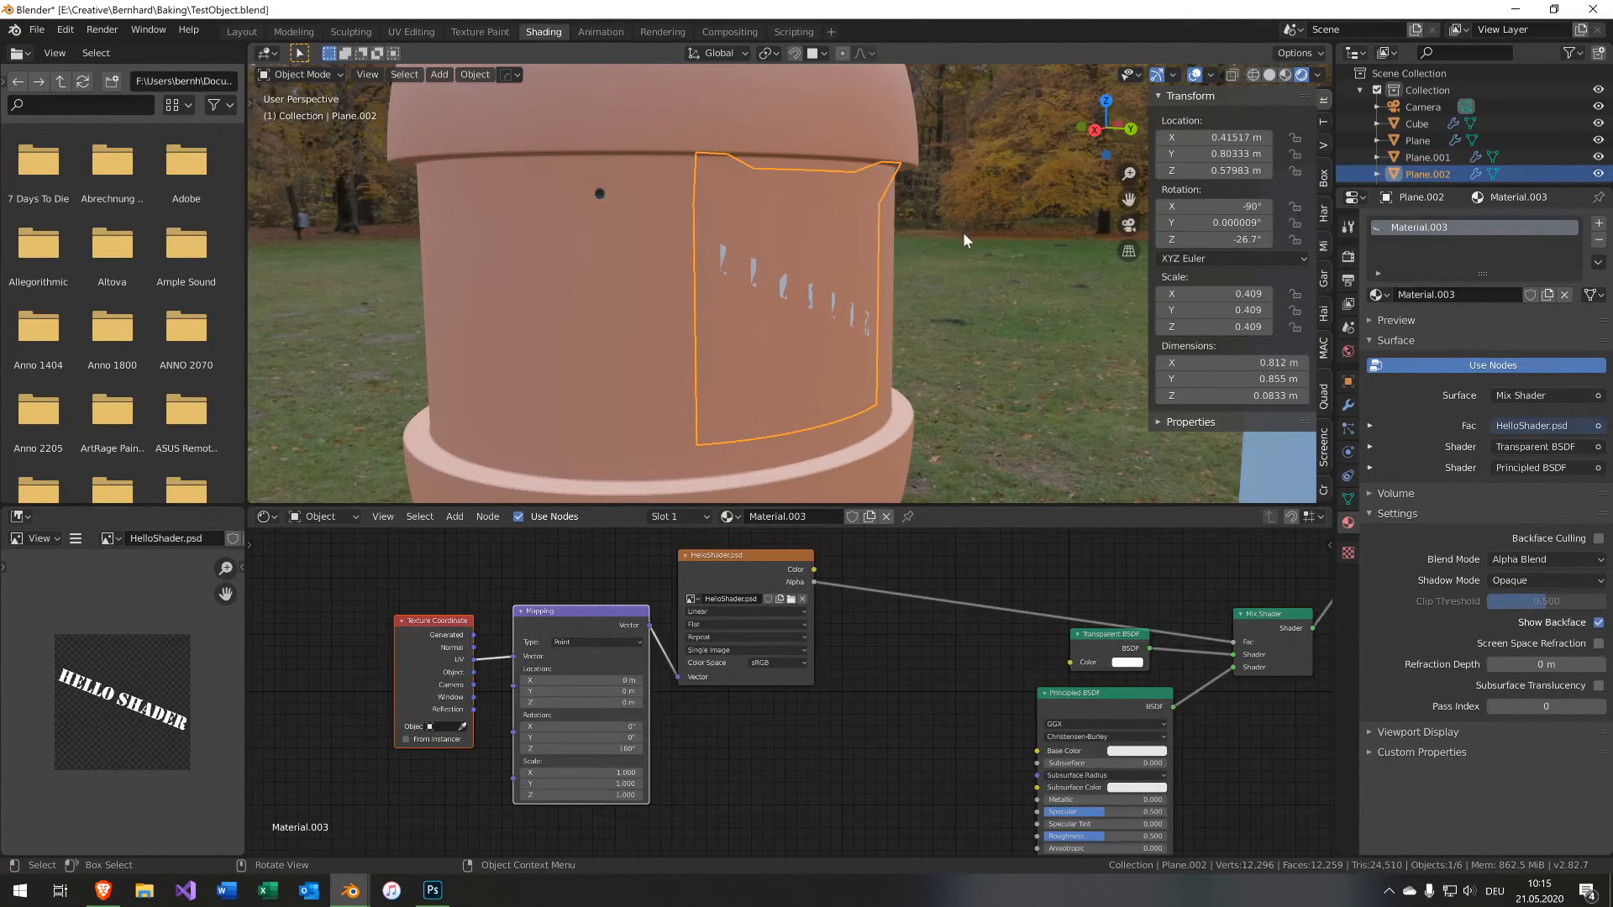
{"action": "key", "text": "s"}
{"action": "left_click", "coordinate": [940, 235]}
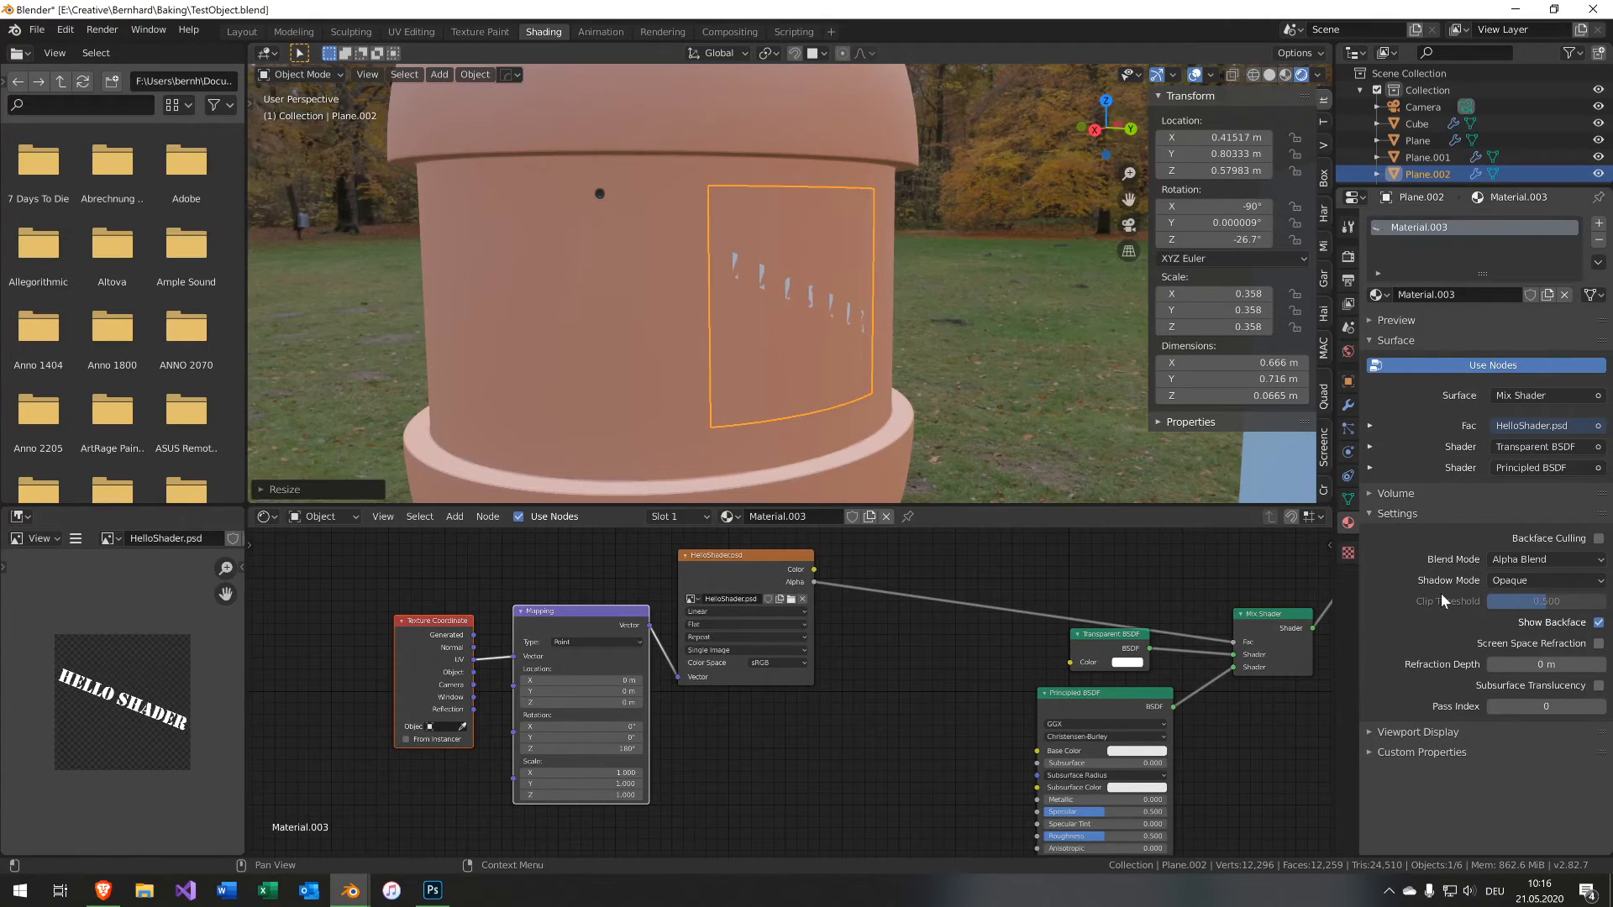
Set the decal plane's Subdivision modifier to 4 viewport levels and 3 render levels.
{"action": "middle_click_drag", "start_coordinate": [1008, 420], "coordinate": [1018, 479]}
{"action": "scroll", "coordinate": [1006, 452], "scroll_direction": "up", "scroll_amount": 3}
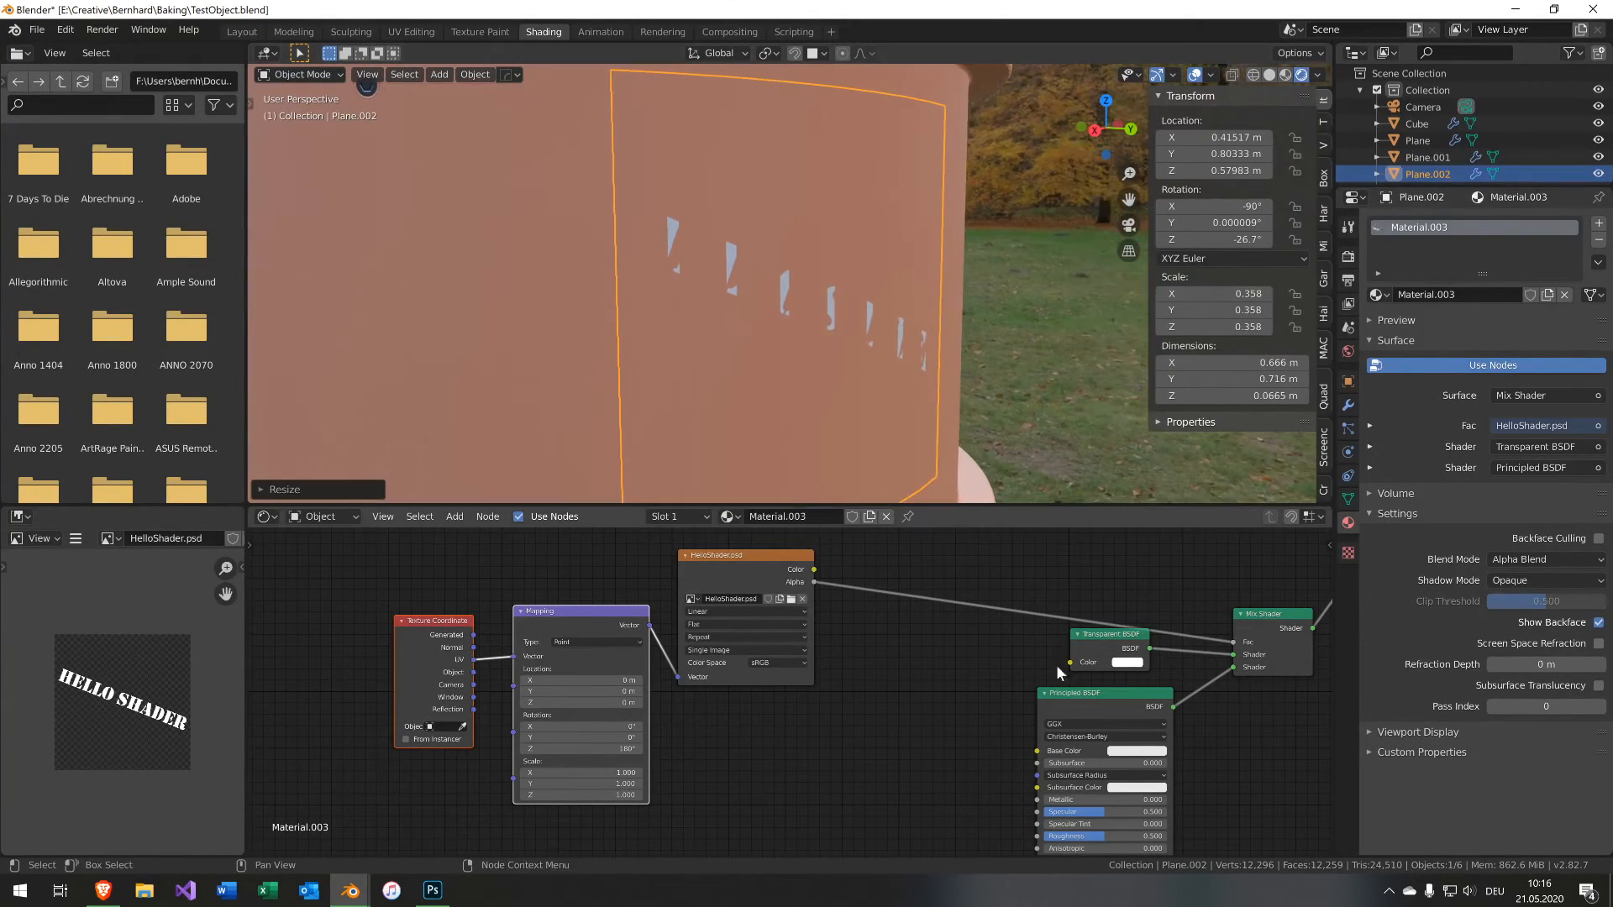
{"action": "middle_click_drag", "start_coordinate": [1094, 702], "coordinate": [1001, 676]}
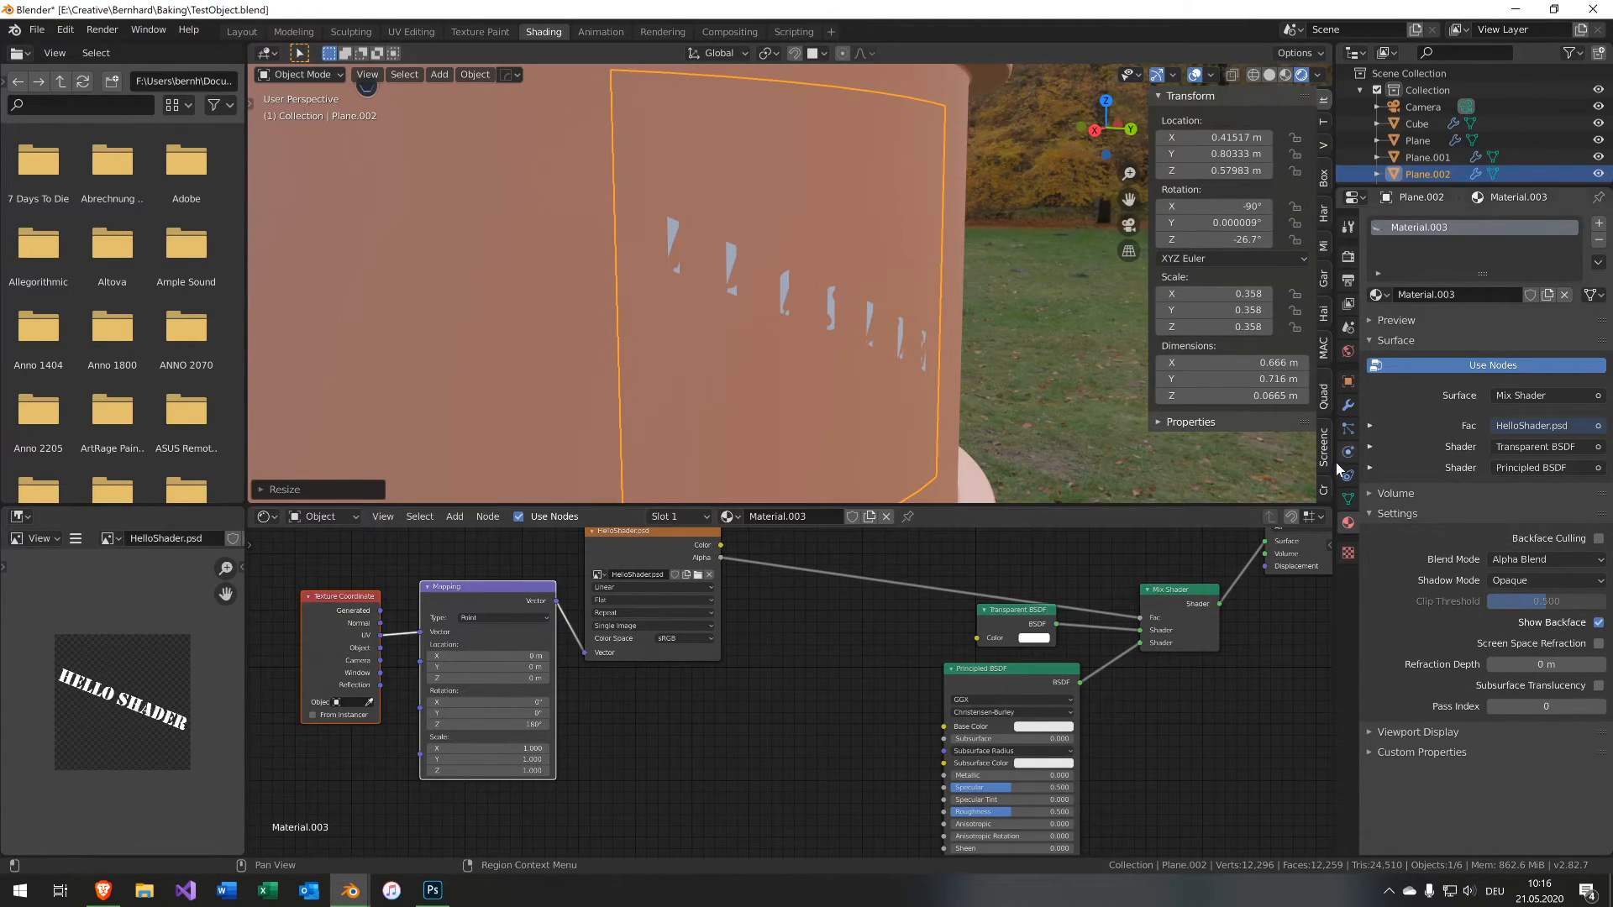
{"action": "left_click", "coordinate": [1348, 405]}
{"action": "scroll", "coordinate": [1453, 665], "scroll_direction": "down", "scroll_amount": 2}
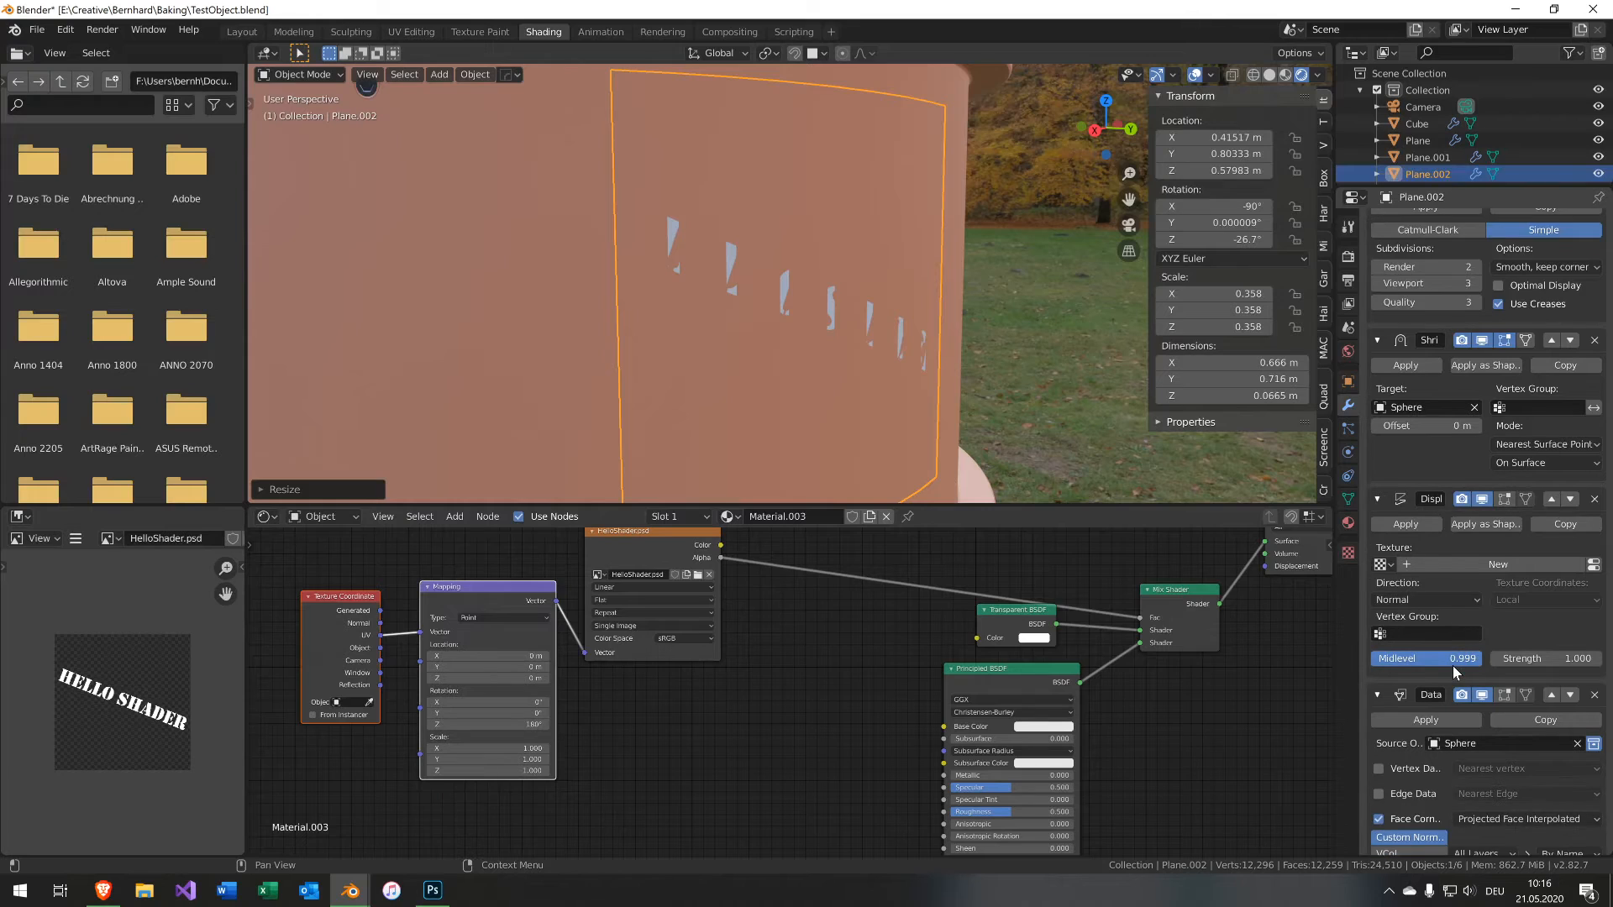
{"action": "scroll", "coordinate": [1453, 665], "scroll_direction": "up", "scroll_amount": 2}
{"action": "left_click", "coordinate": [1476, 335]}
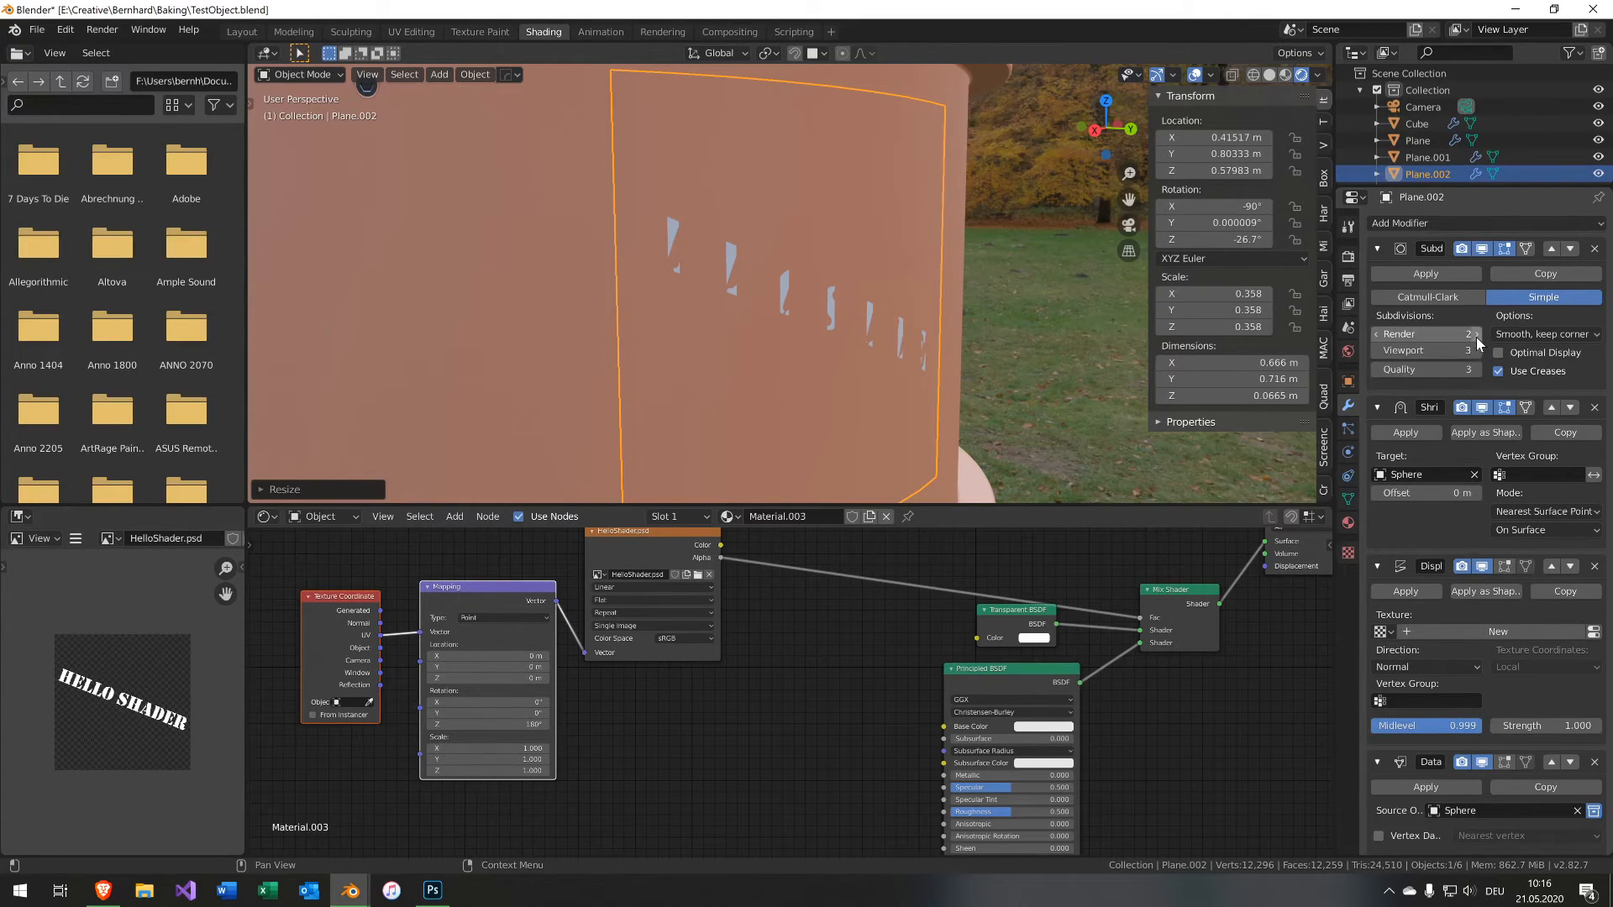
{"action": "left_click", "coordinate": [1475, 350]}
{"action": "left_click", "coordinate": [1475, 333]}
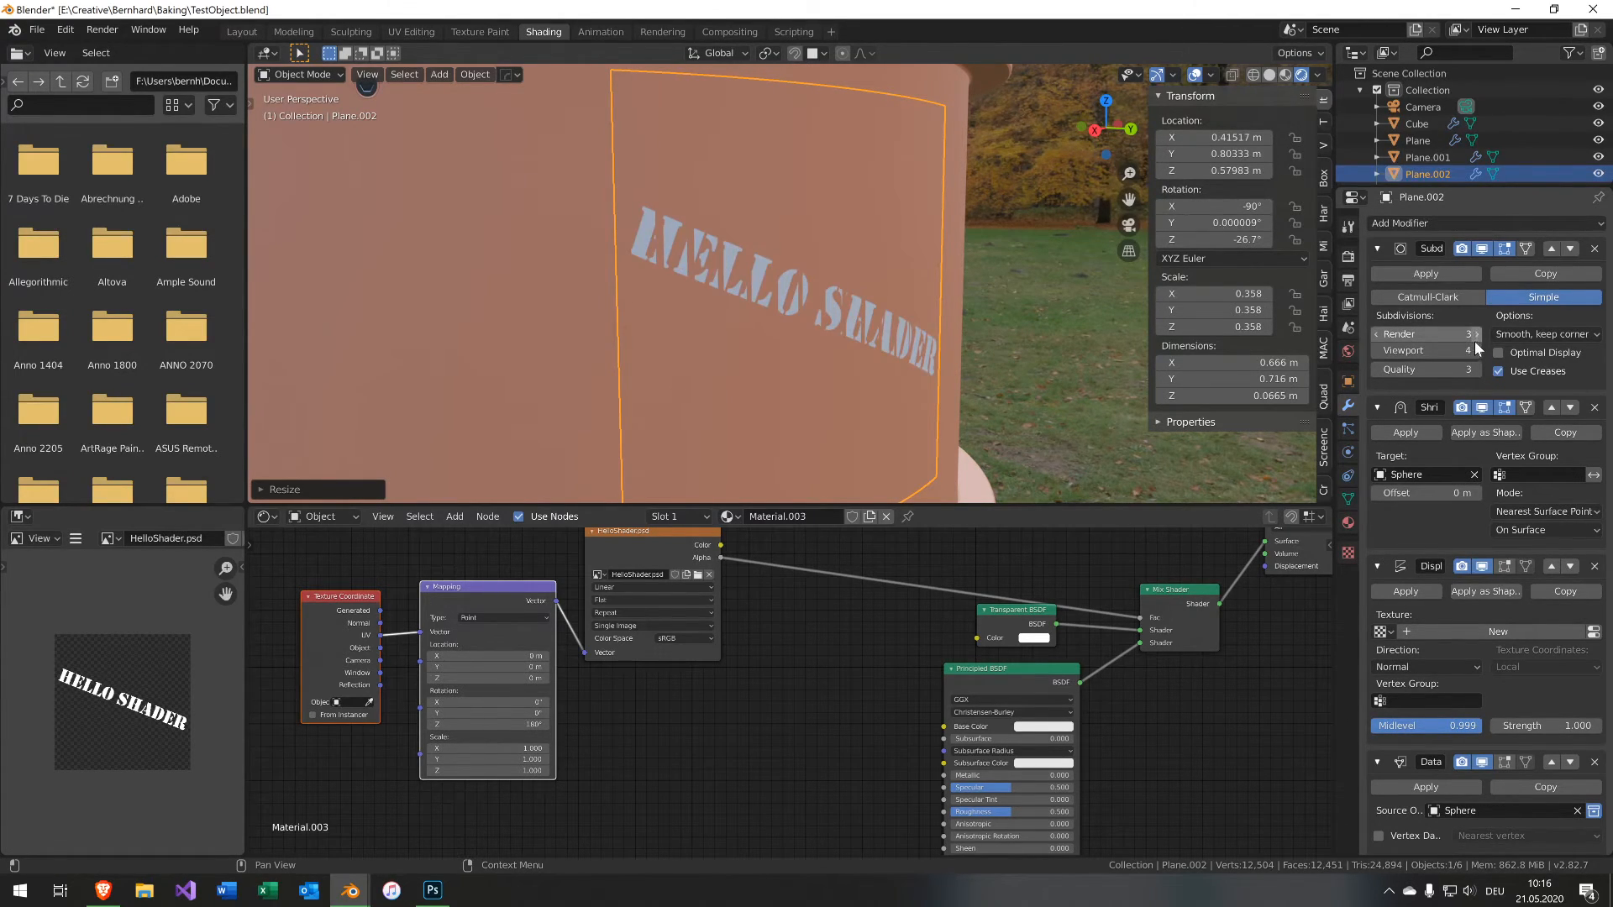
Enable Auto Smooth in the decal plane's mesh normals settings.
{"action": "scroll", "coordinate": [1453, 714], "scroll_direction": "down", "scroll_amount": 7}
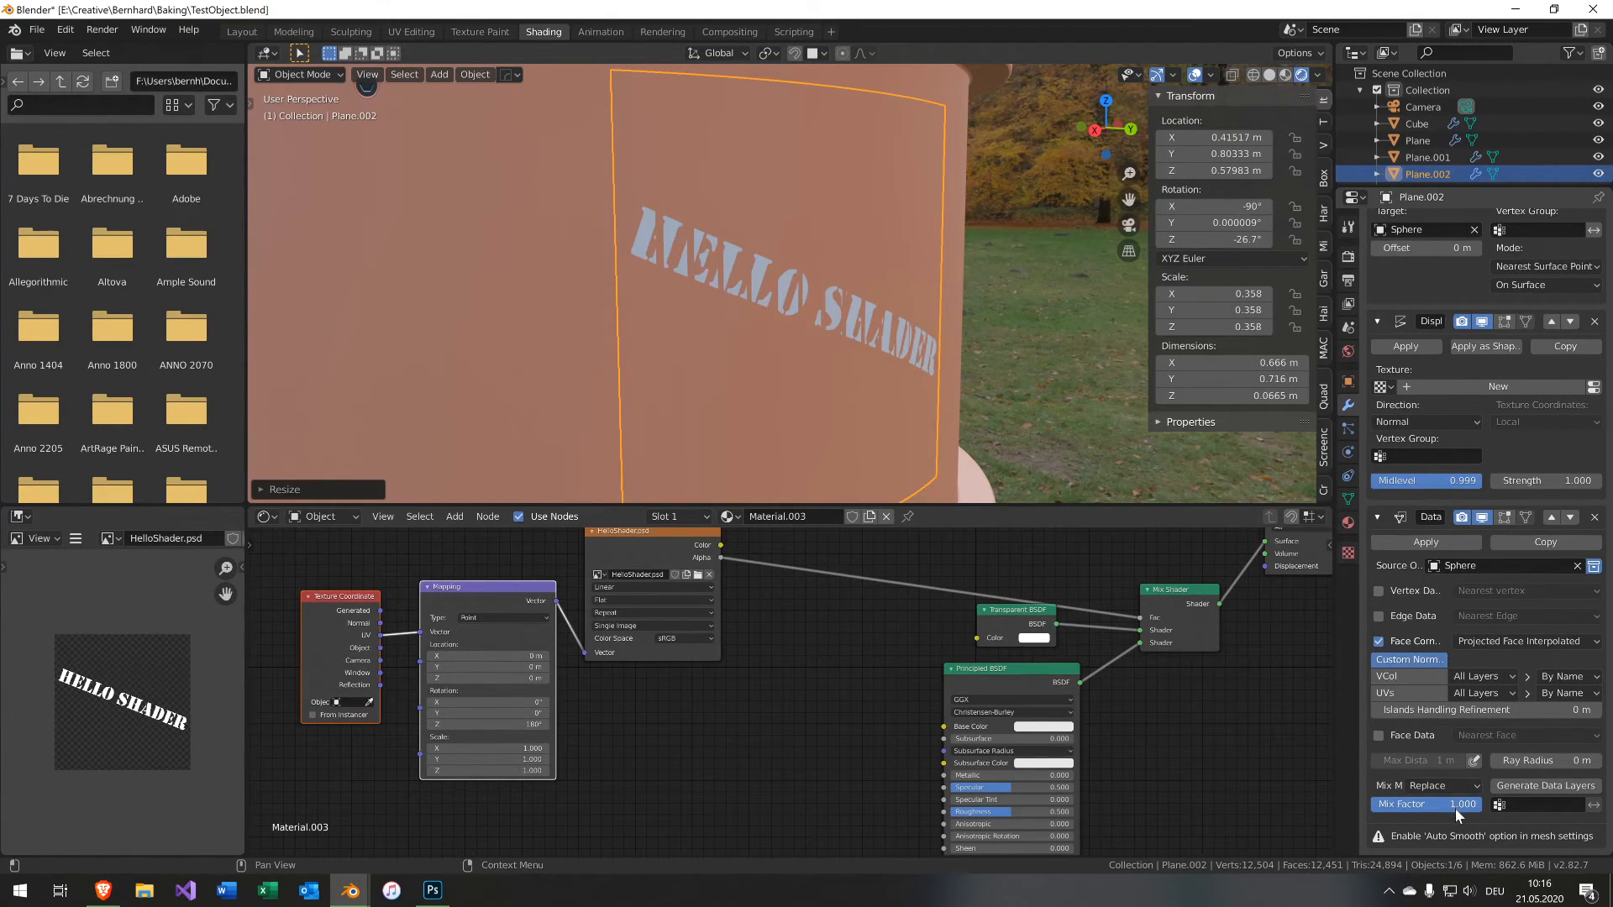
{"action": "left_click", "coordinate": [1348, 499]}
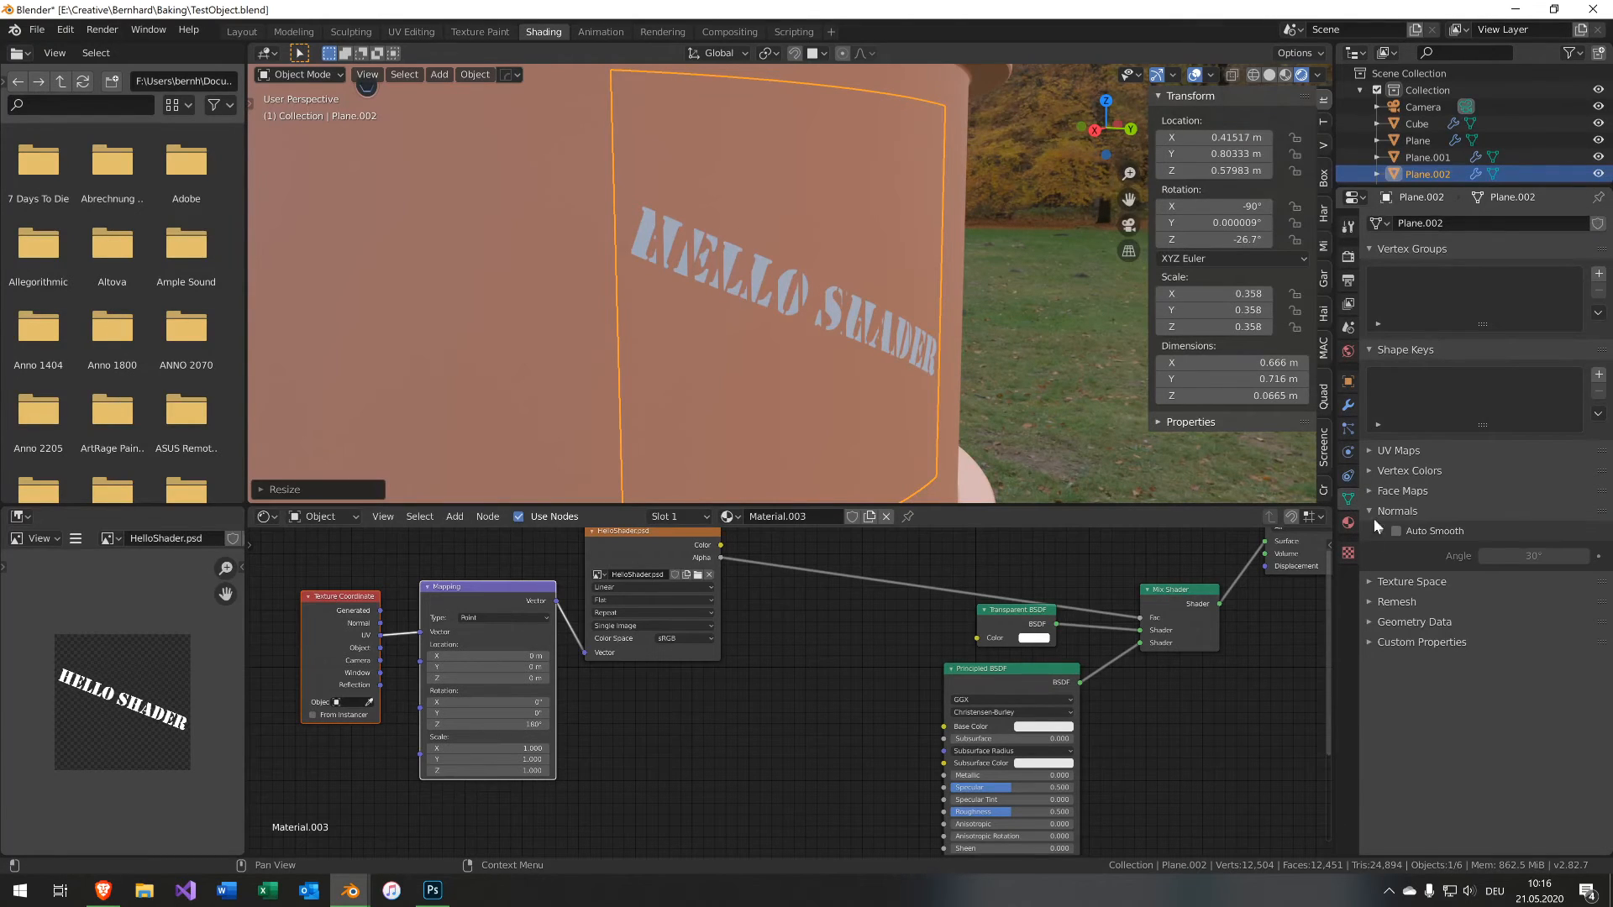
{"action": "left_click", "coordinate": [1396, 531]}
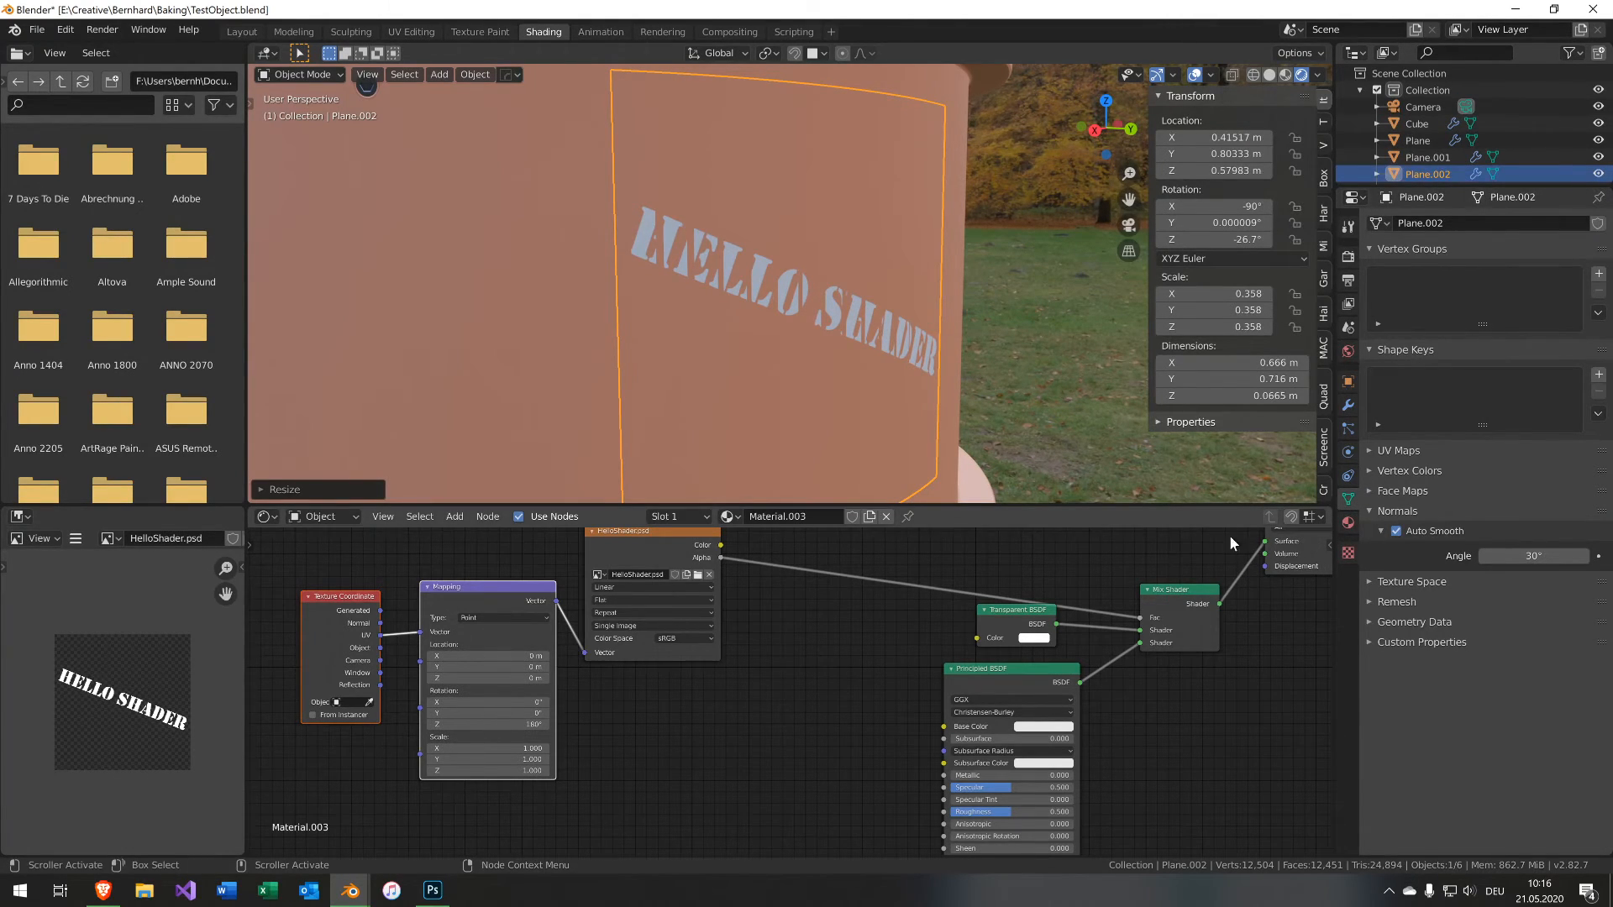
{"action": "left_click", "coordinate": [1348, 404]}
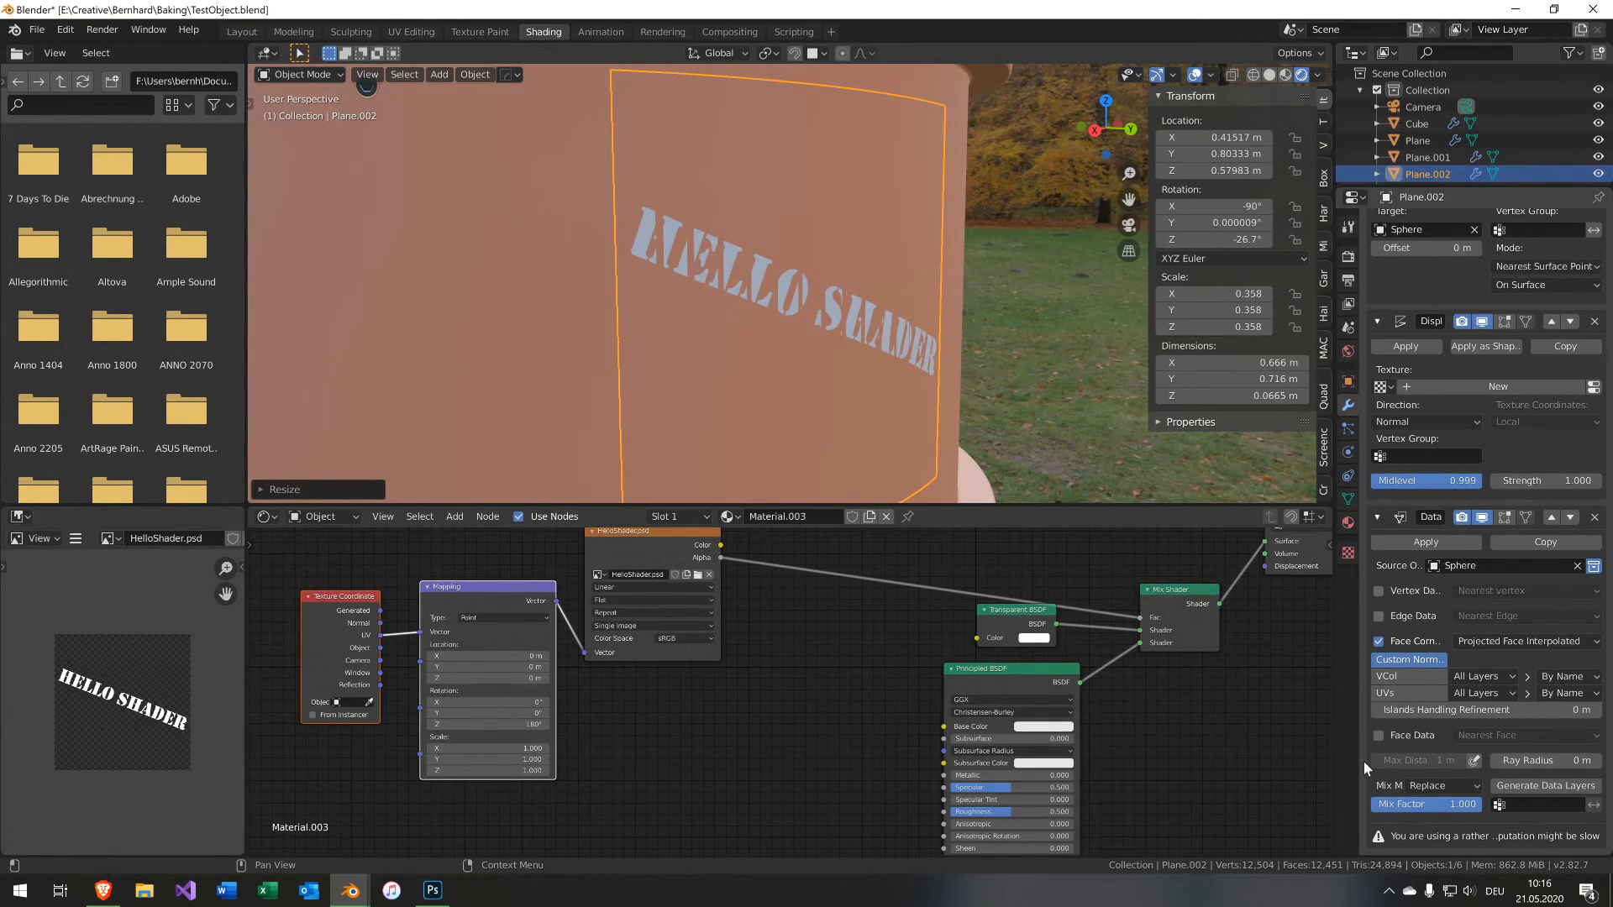
{"action": "left_click_drag", "start_coordinate": [1354, 749], "coordinate": [1176, 755]}
{"action": "mouse_move", "coordinate": [1337, 742]}
{"action": "left_mouse_down"}
{"action": "mouse_move", "coordinate": [1146, 739]}
{"action": "mouse_move", "coordinate": [1333, 727]}
{"action": "left_mouse_up"}
{"action": "scroll", "coordinate": [1474, 640], "scroll_direction": "up", "scroll_amount": 3}
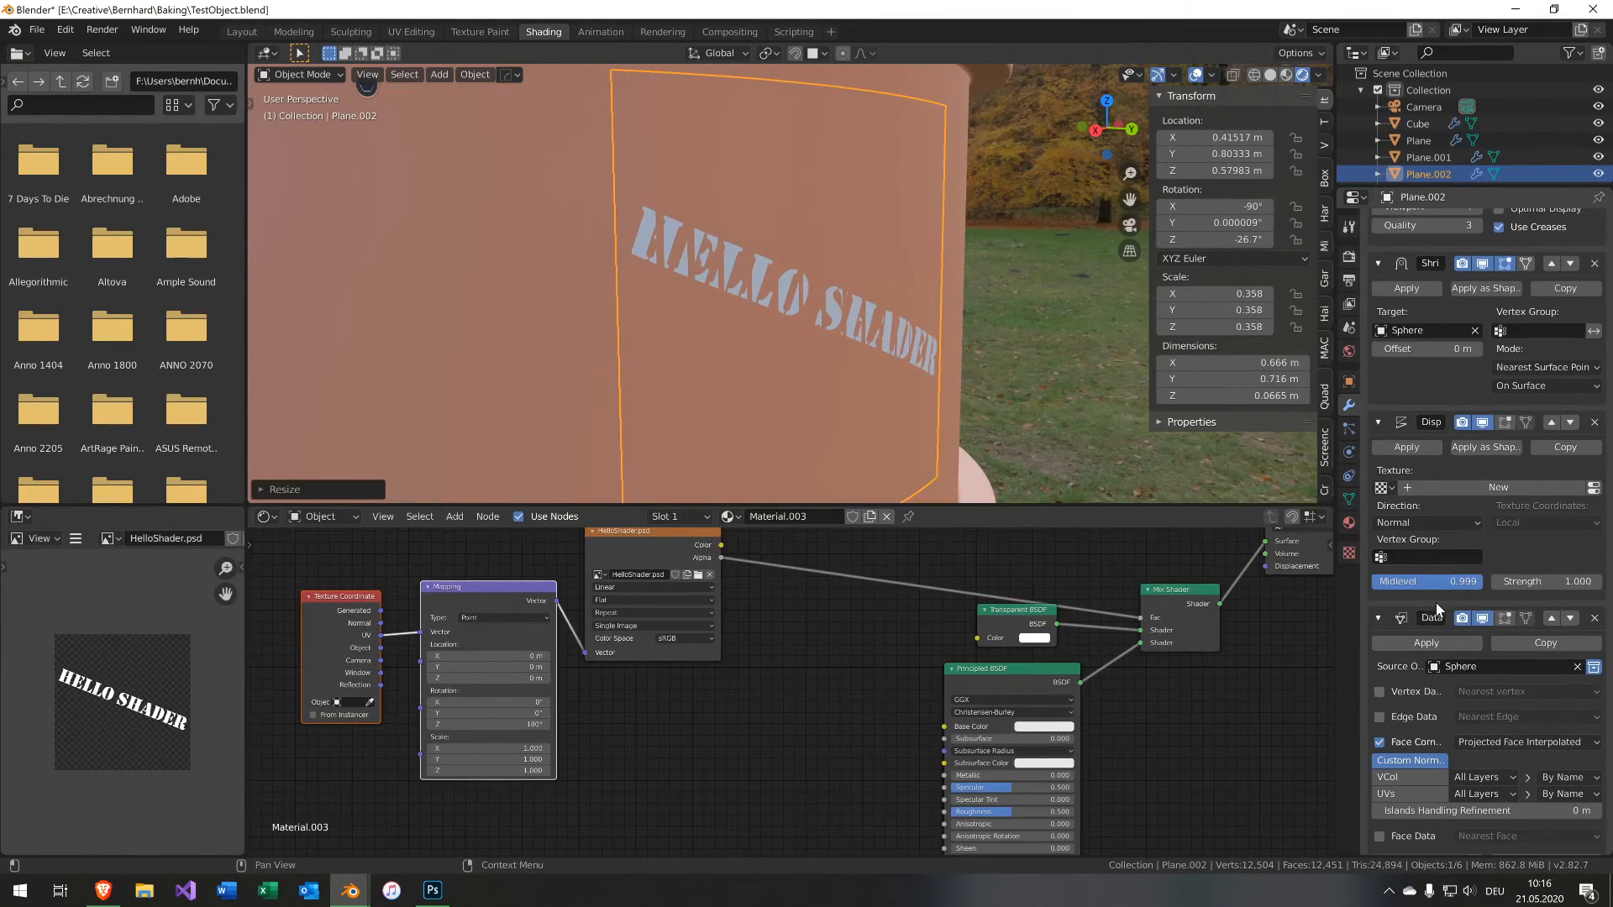
Set the Displace modifier's Midlevel to 0.995.
{"action": "left_click", "coordinate": [1428, 581]}
{"action": "type", "text": "0.995"}
{"action": "key", "text": "Return"}
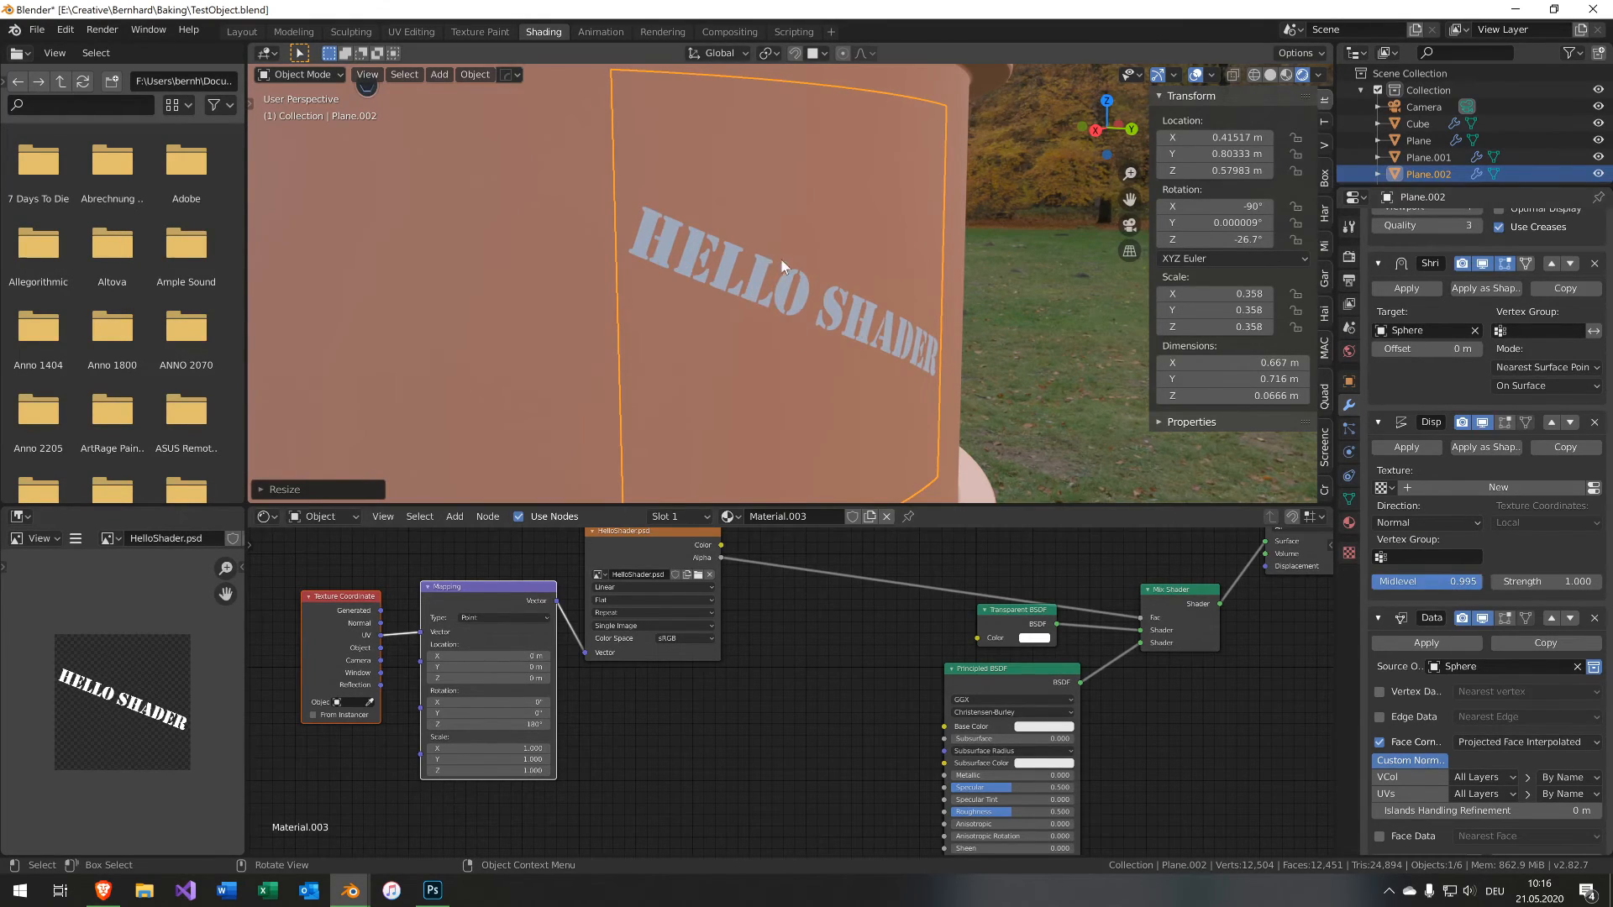
Set the Principled BSDF base color of the decal material to yellow.
{"action": "middle_click_drag", "start_coordinate": [782, 262], "coordinate": [774, 295]}
{"action": "left_click", "coordinate": [911, 289]}
{"action": "scroll", "coordinate": [836, 312], "scroll_direction": "up", "scroll_amount": 4}
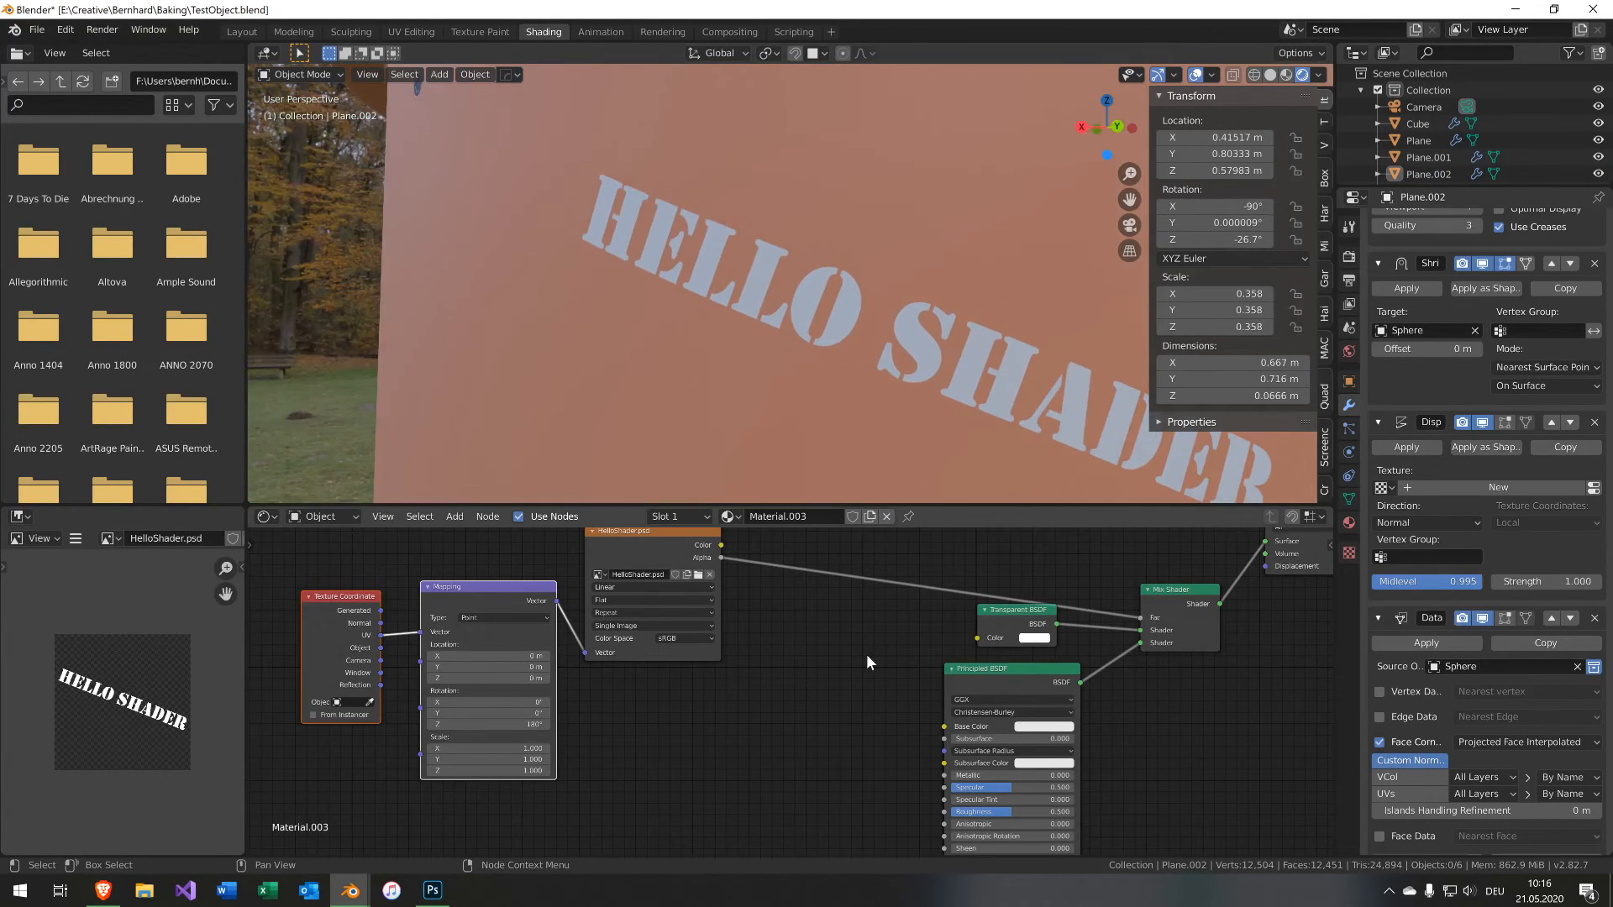
{"action": "middle_click_drag", "start_coordinate": [855, 660], "coordinate": [685, 835]}
{"action": "scroll", "coordinate": [889, 760], "scroll_direction": "down", "scroll_amount": 5}
{"action": "middle_click_drag", "start_coordinate": [925, 687], "coordinate": [964, 754]}
{"action": "left_click", "coordinate": [886, 678]}
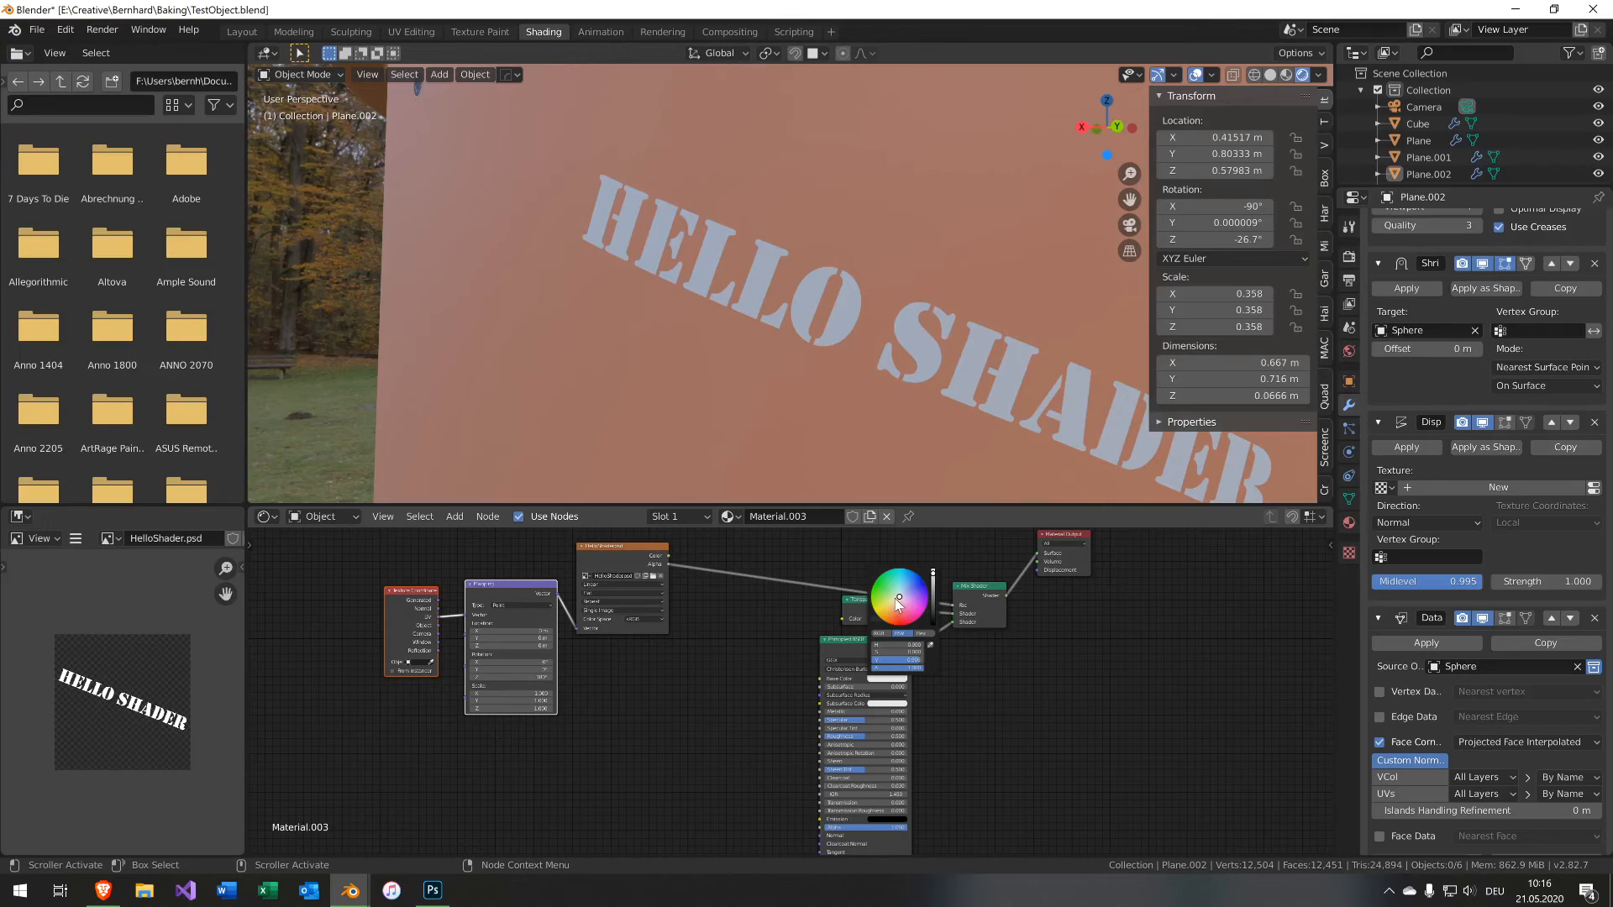
{"action": "left_click_drag", "start_coordinate": [896, 599], "coordinate": [885, 609]}
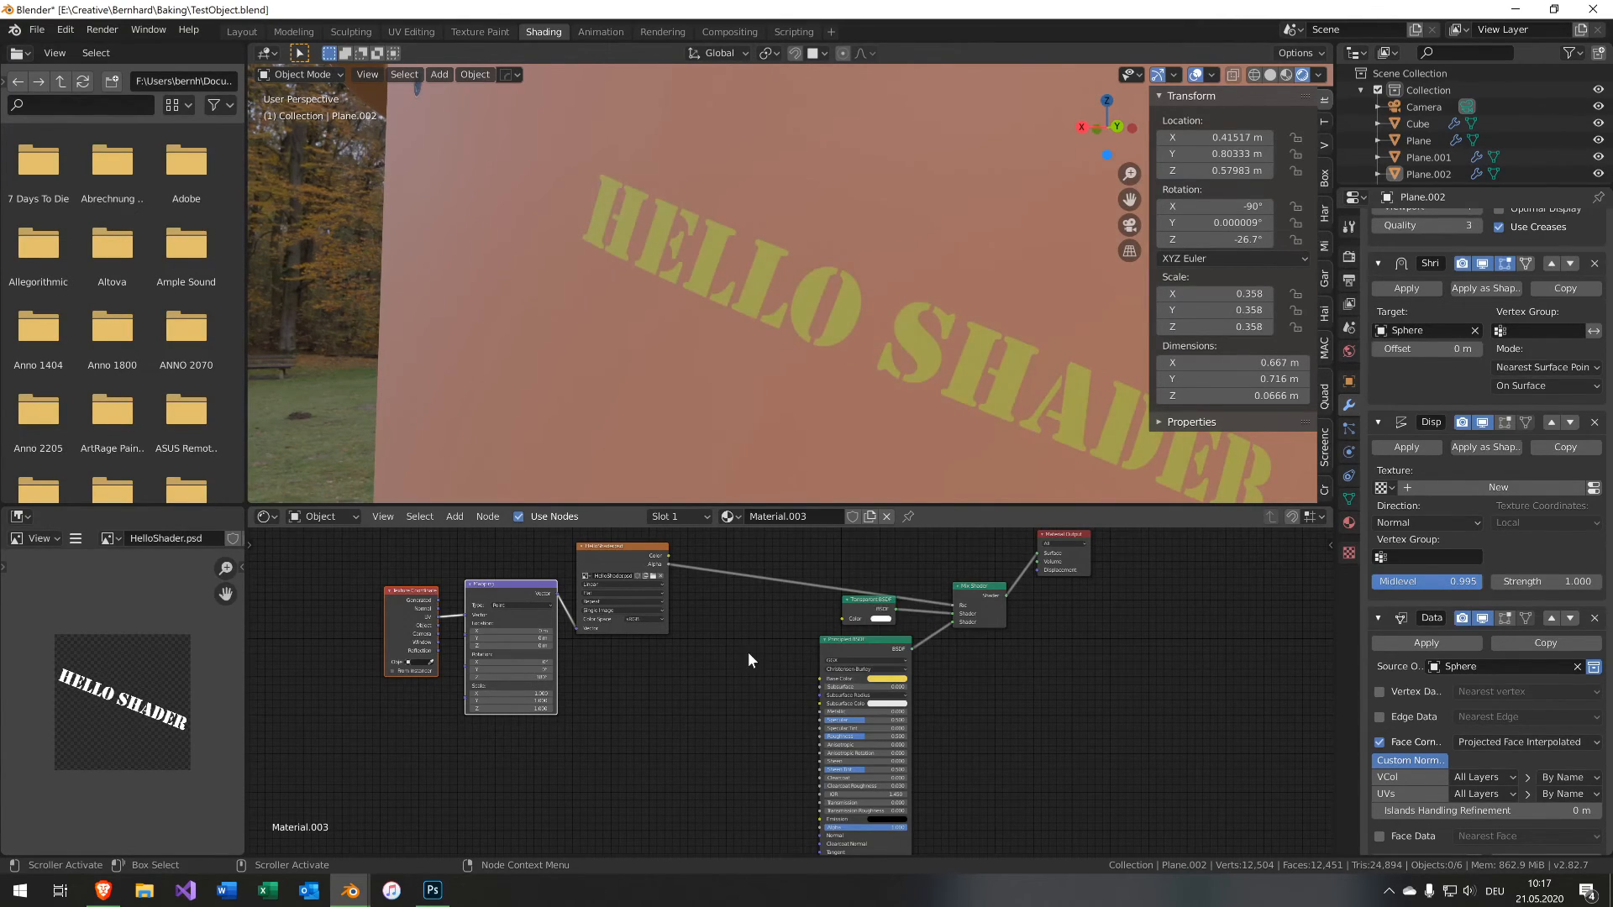
Move the Transparent BSDF aside, add a Noise Texture node to the decal material and preview its output.
{"action": "middle_click_drag", "start_coordinate": [739, 777], "coordinate": [758, 742]}
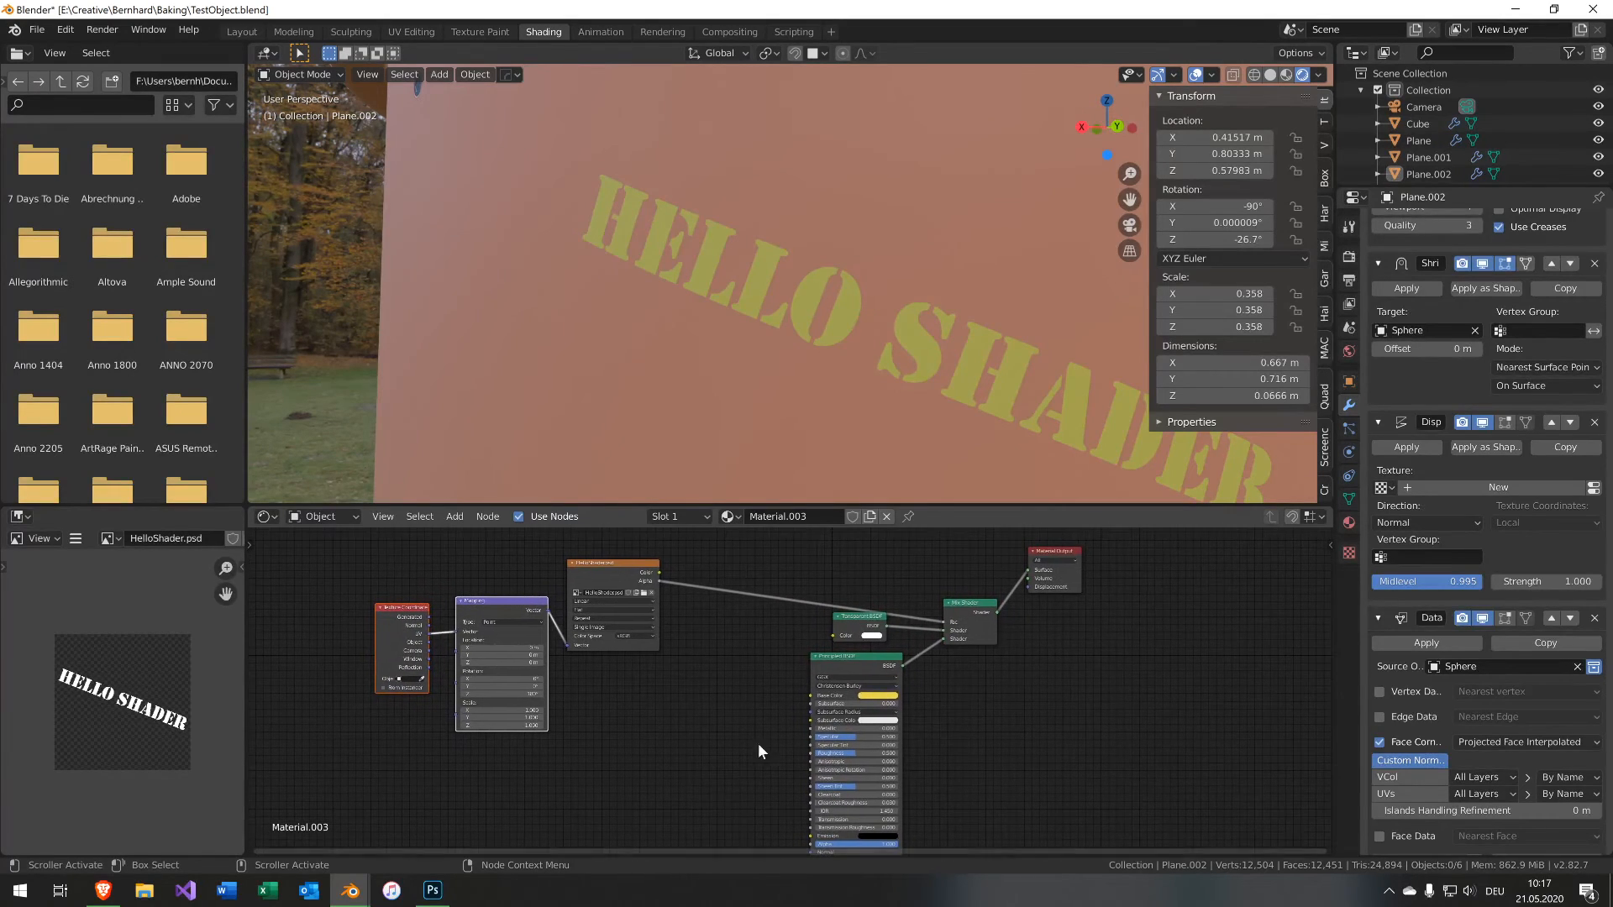
{"action": "left_click_drag", "start_coordinate": [829, 663], "coordinate": [784, 729]}
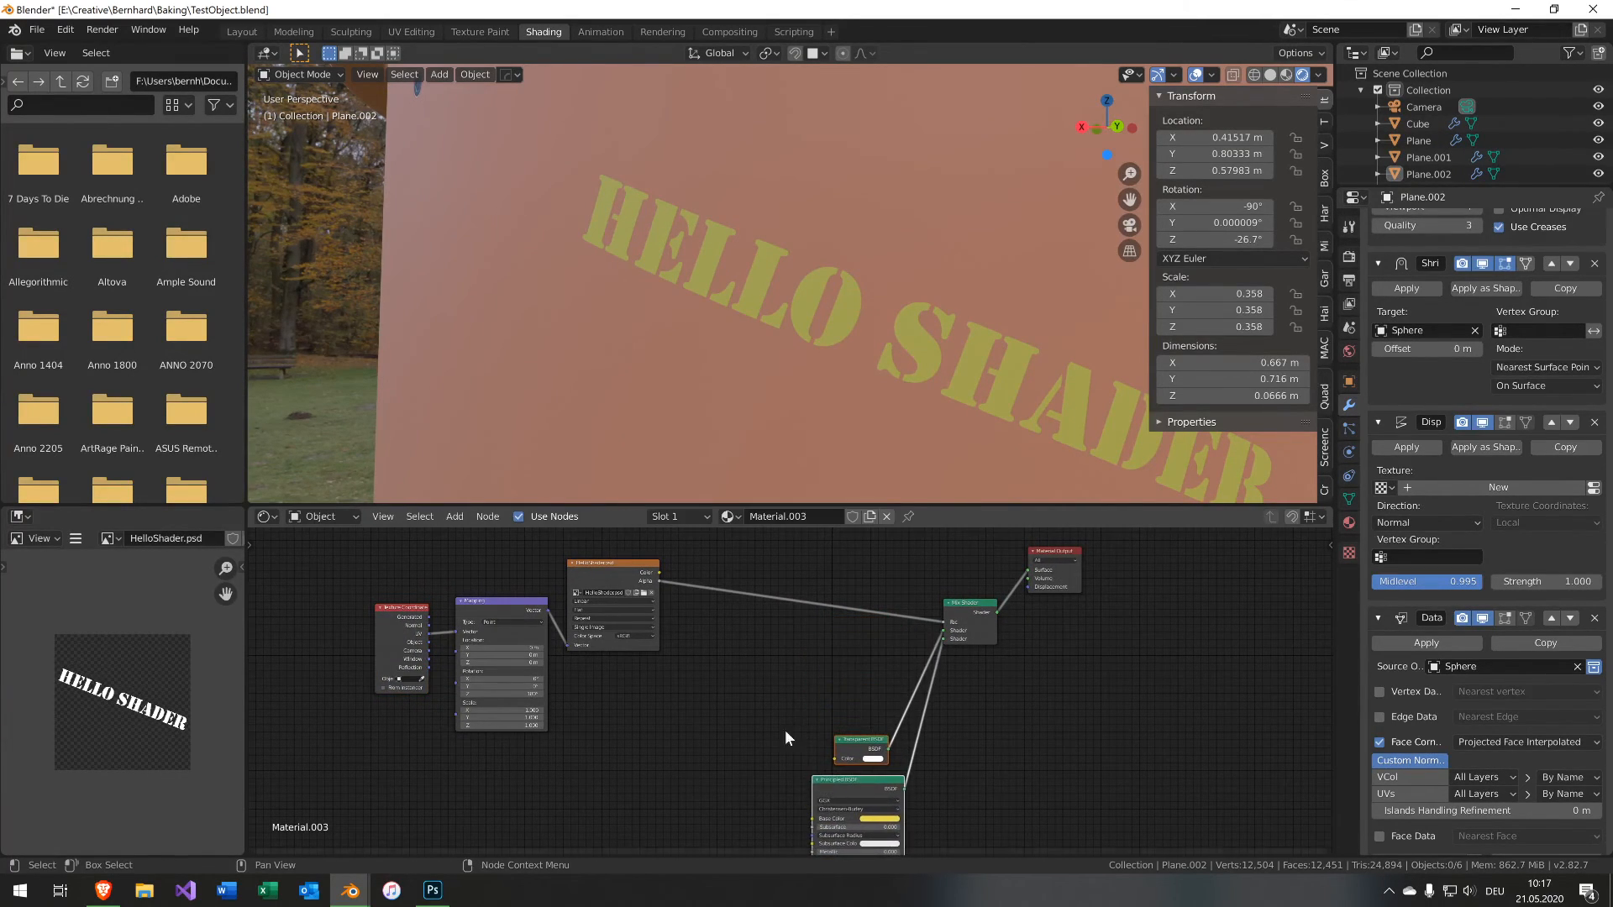
{"action": "middle_click_drag", "start_coordinate": [728, 724], "coordinate": [764, 677]}
{"action": "key", "text": "shift+a"}
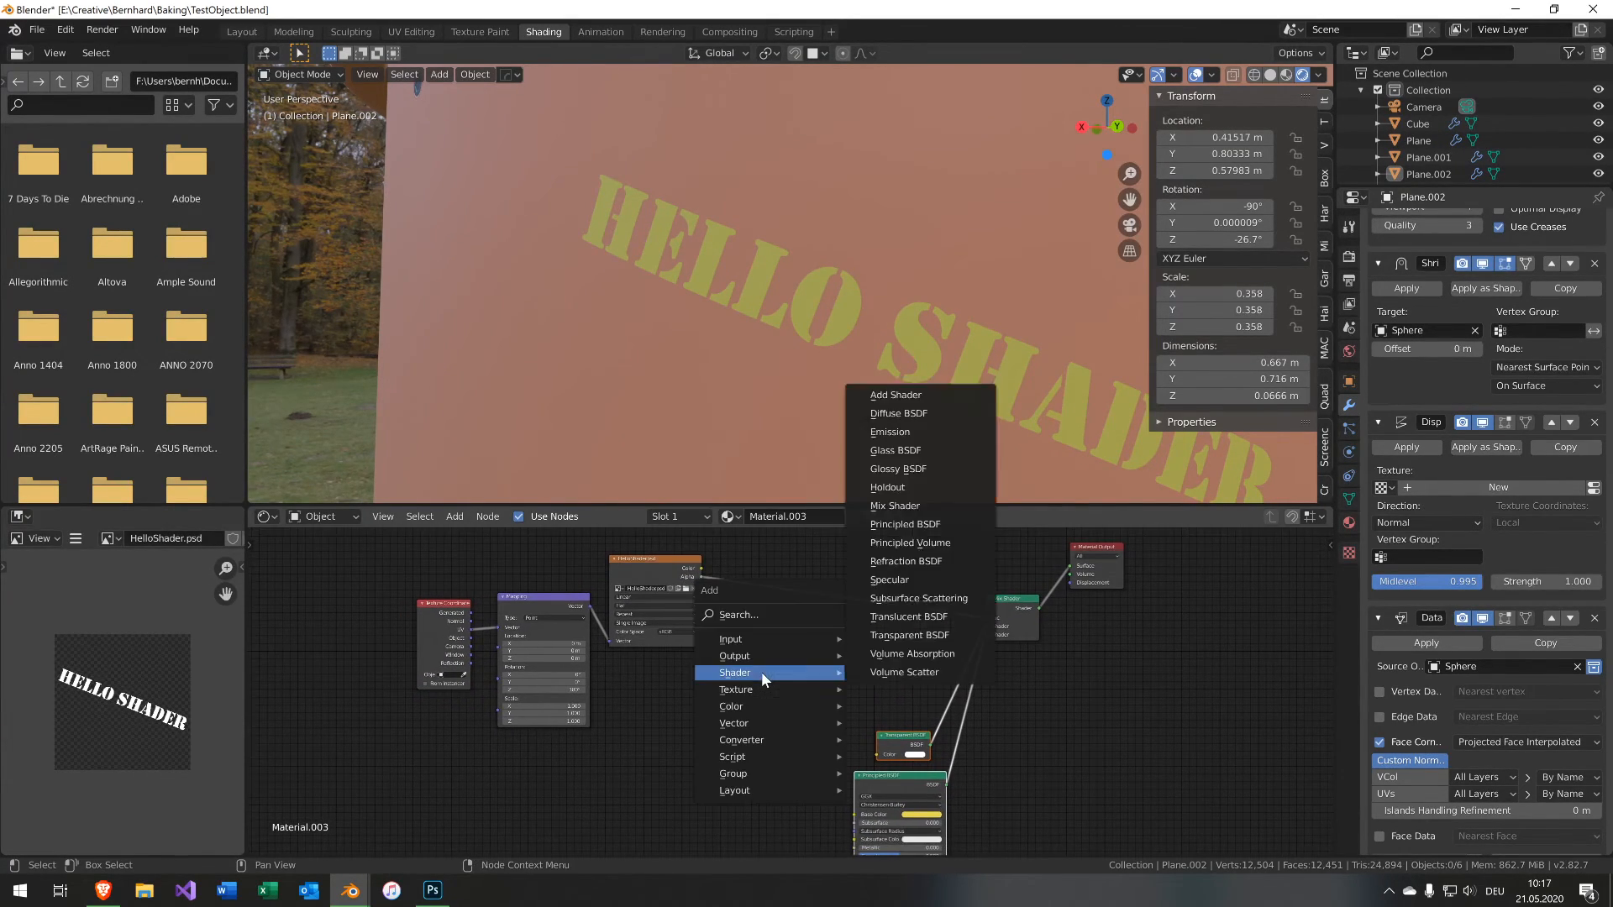
{"action": "mouse_move", "coordinate": [774, 689]}
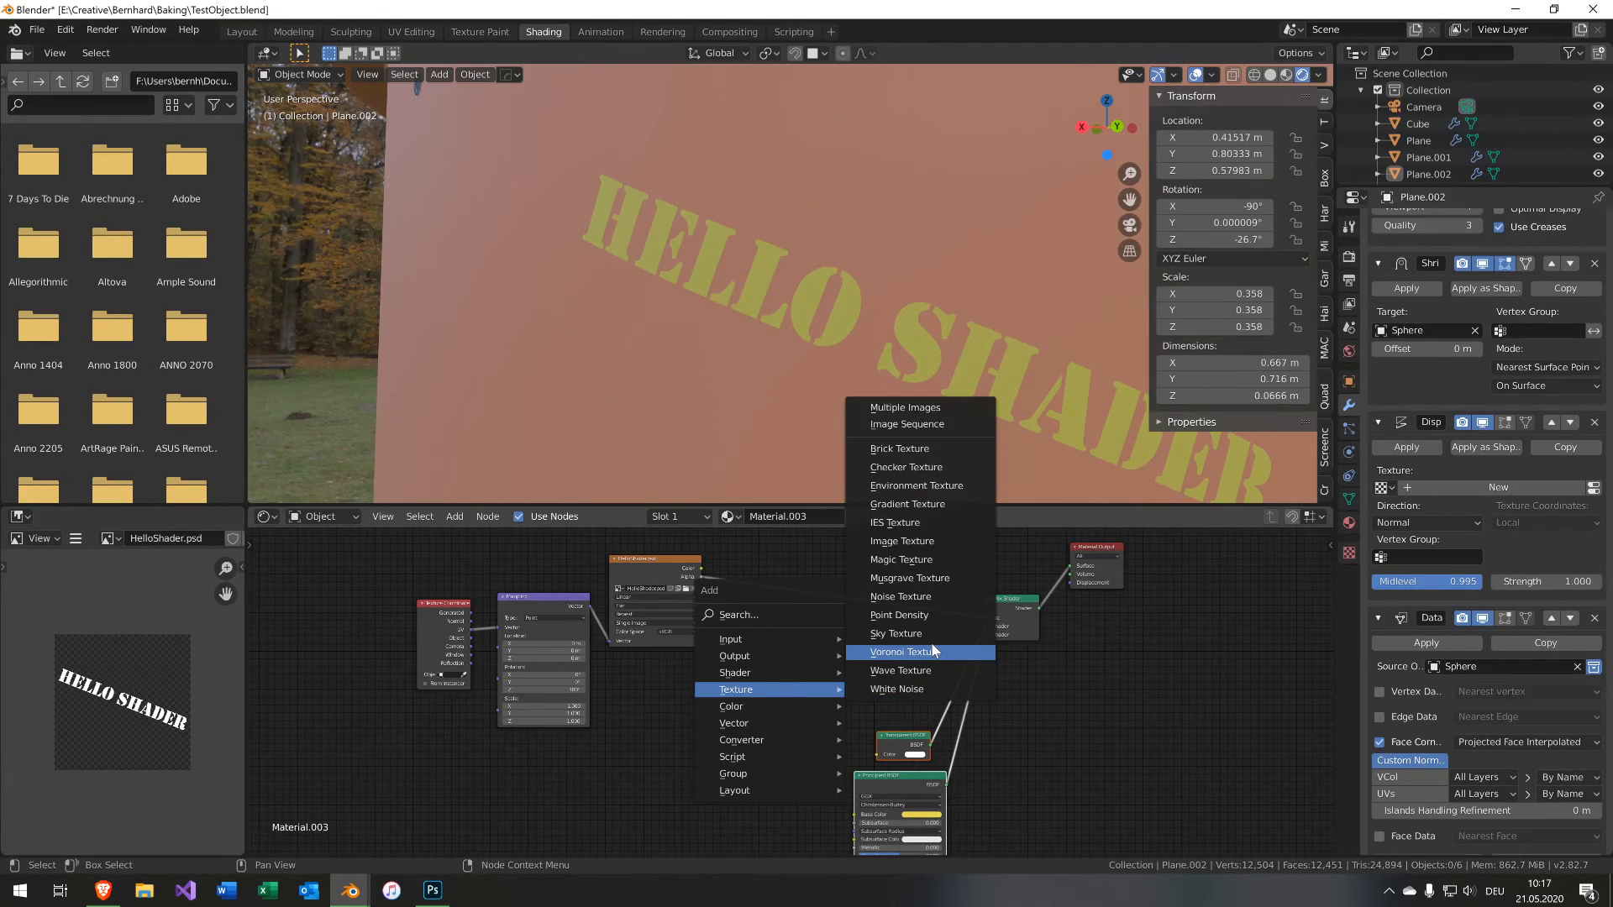
{"action": "left_click", "coordinate": [902, 597]}
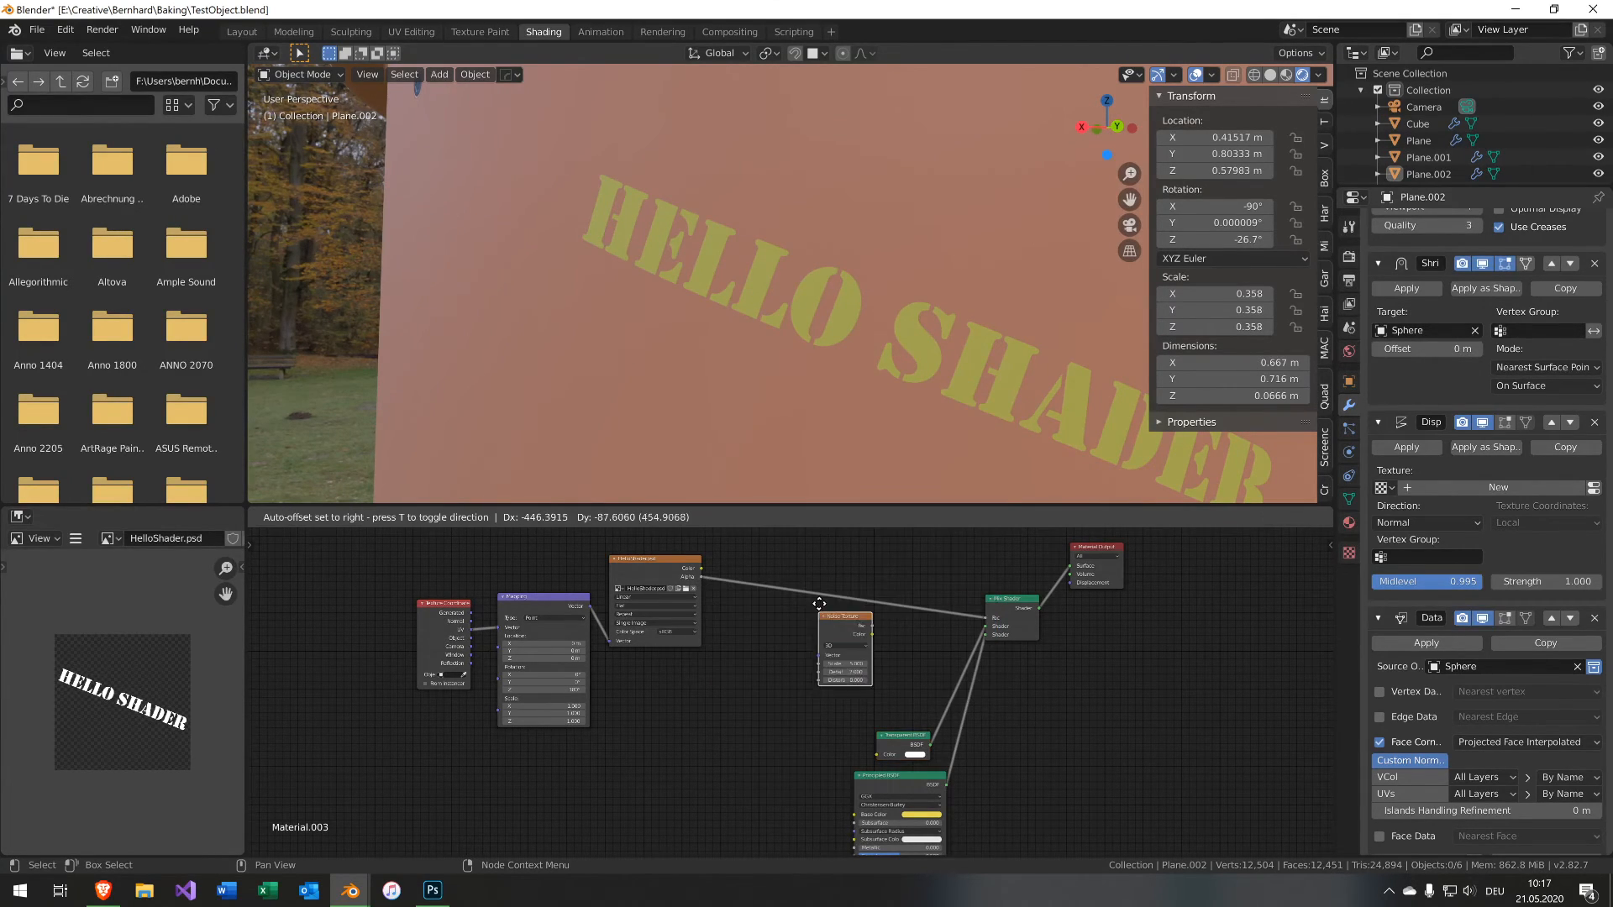
{"action": "left_click", "coordinate": [804, 790]}
{"action": "middle_click_drag", "start_coordinate": [803, 789], "coordinate": [692, 533]}
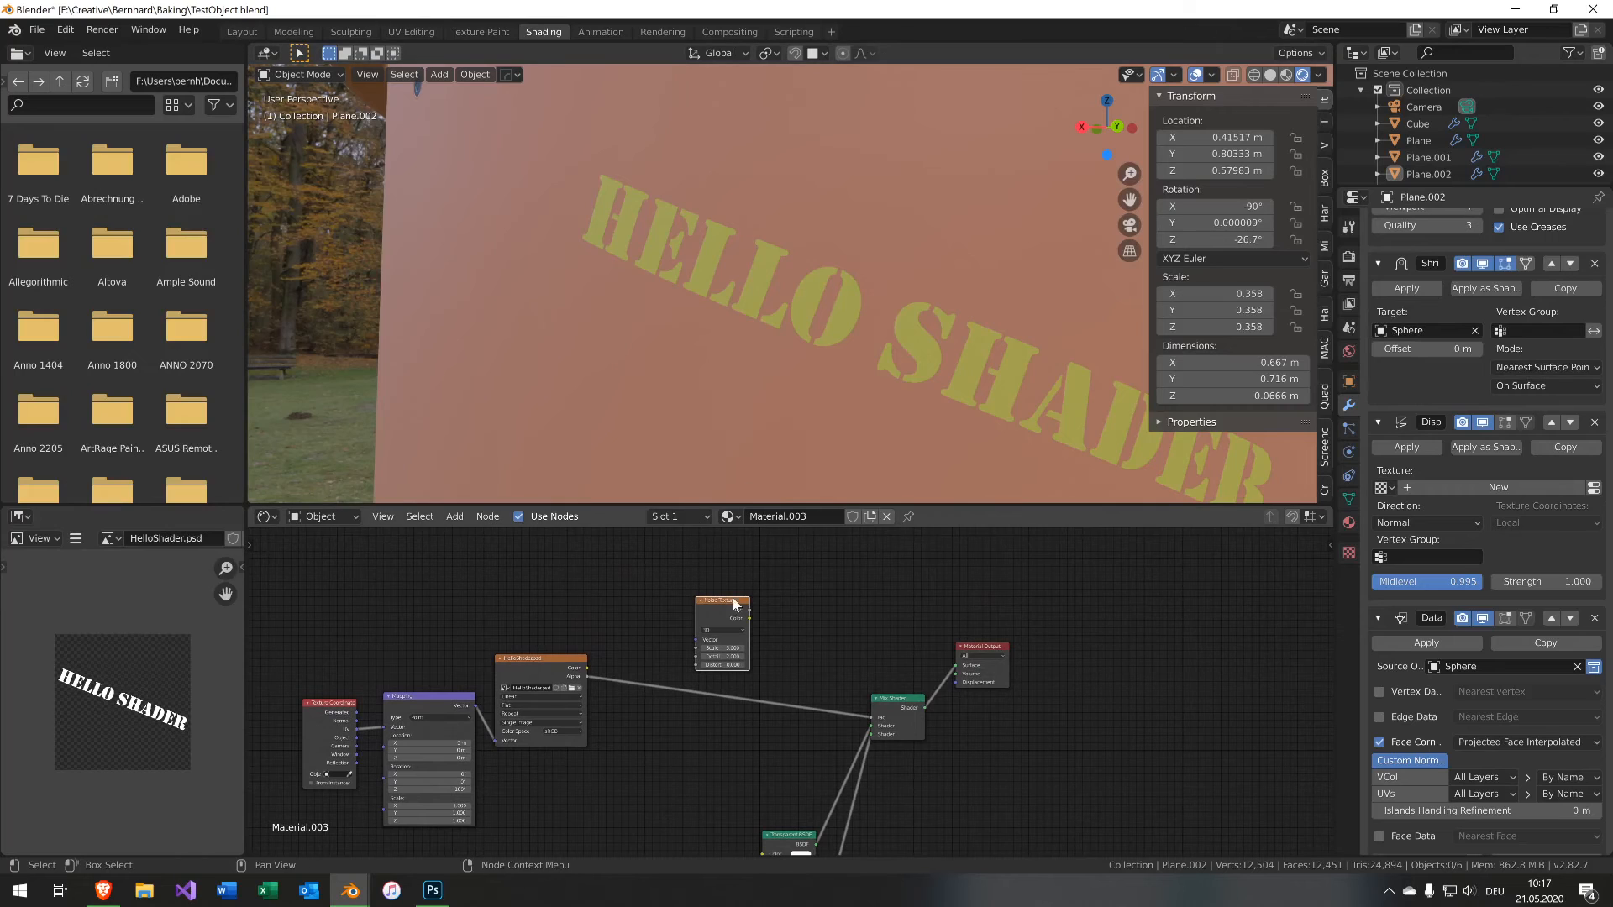
{"action": "left_click_drag", "start_coordinate": [735, 603], "coordinate": [538, 647]}
{"action": "scroll", "coordinate": [683, 620], "scroll_direction": "up", "scroll_amount": 1}
{"action": "scroll", "coordinate": [683, 620], "scroll_direction": "up", "scroll_amount": 1}
{"action": "left_click", "coordinate": [578, 562], "text": "ctrl+shift"}
Add a ColorRamp fed by the noise texture and pull its stops together for a high-contrast pattern.
{"action": "key", "text": "shift+a"}
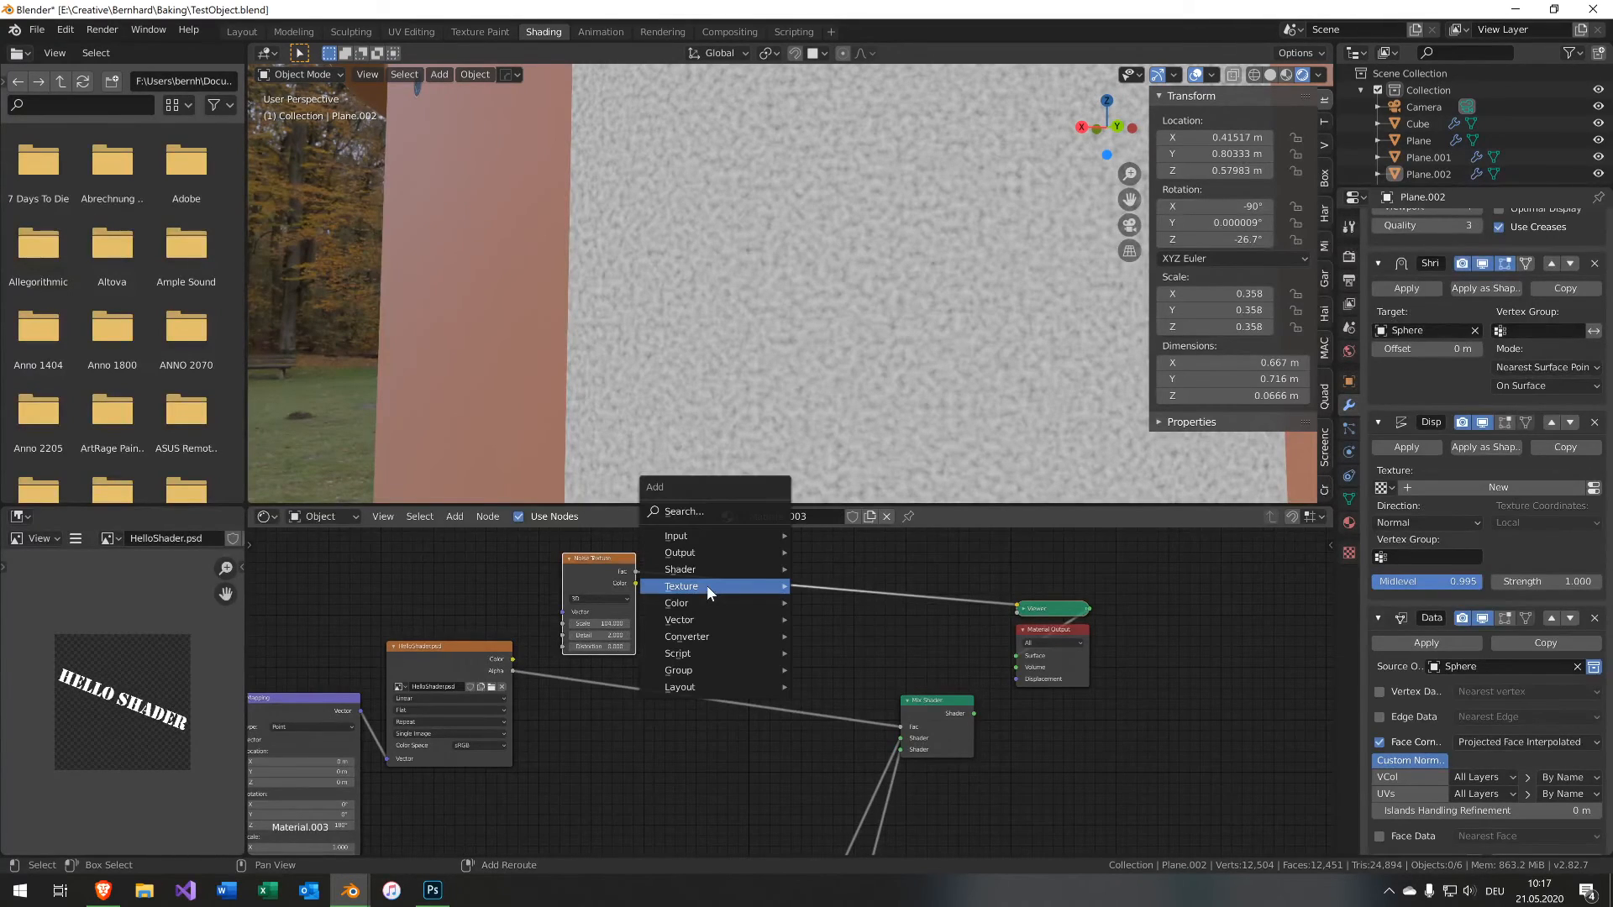
{"action": "mouse_move", "coordinate": [733, 635]}
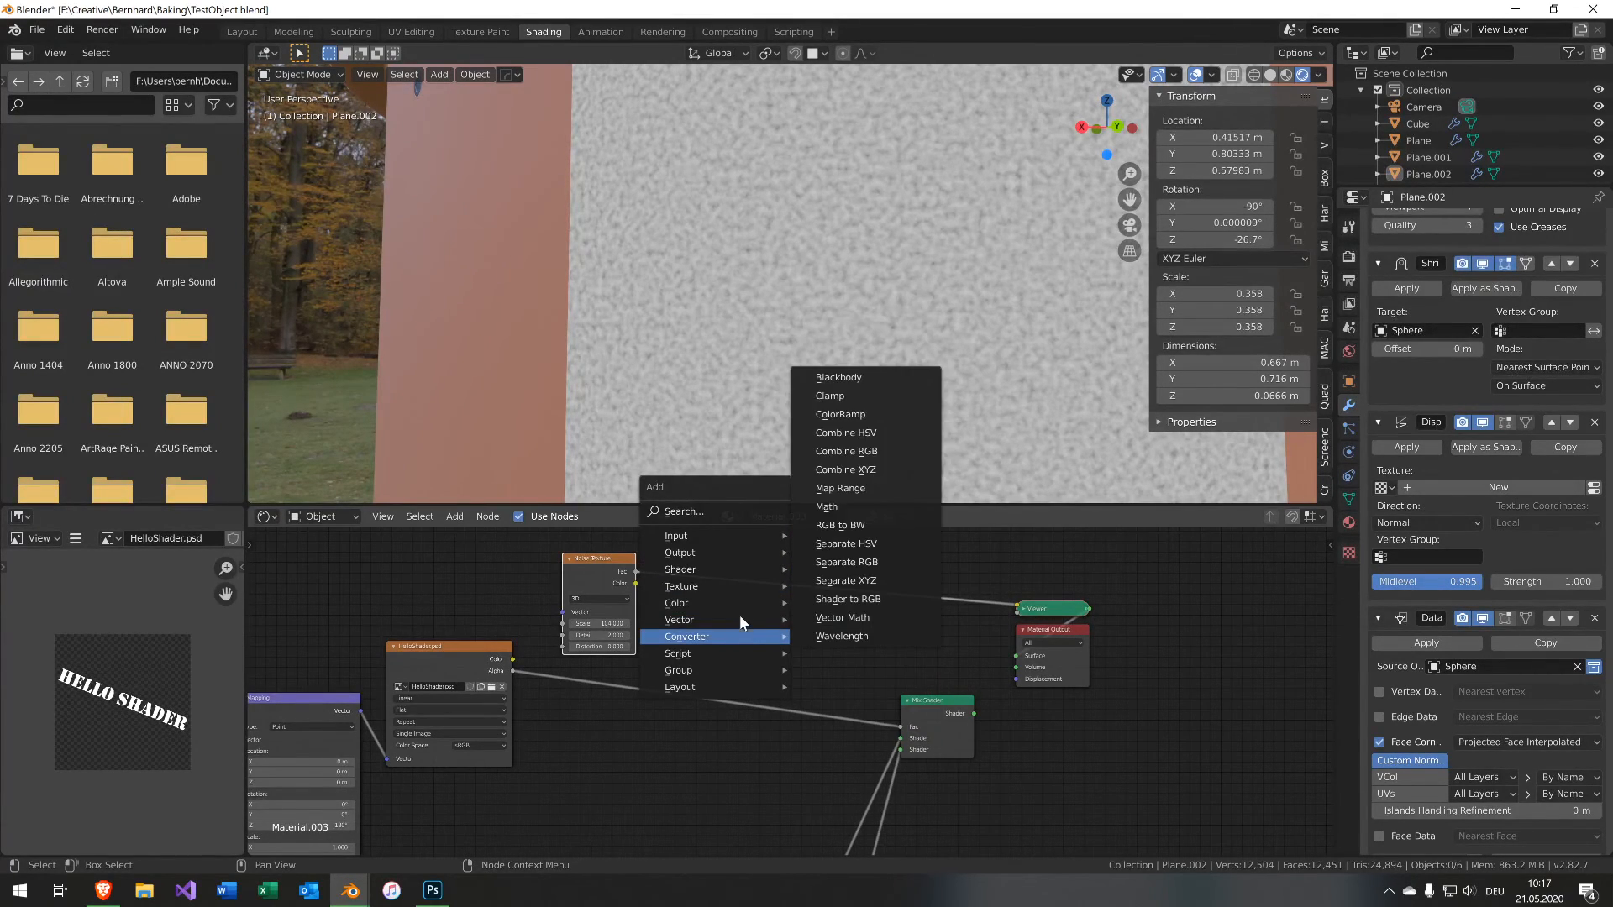
{"action": "left_click", "coordinate": [886, 411]}
{"action": "left_click", "coordinate": [658, 538]}
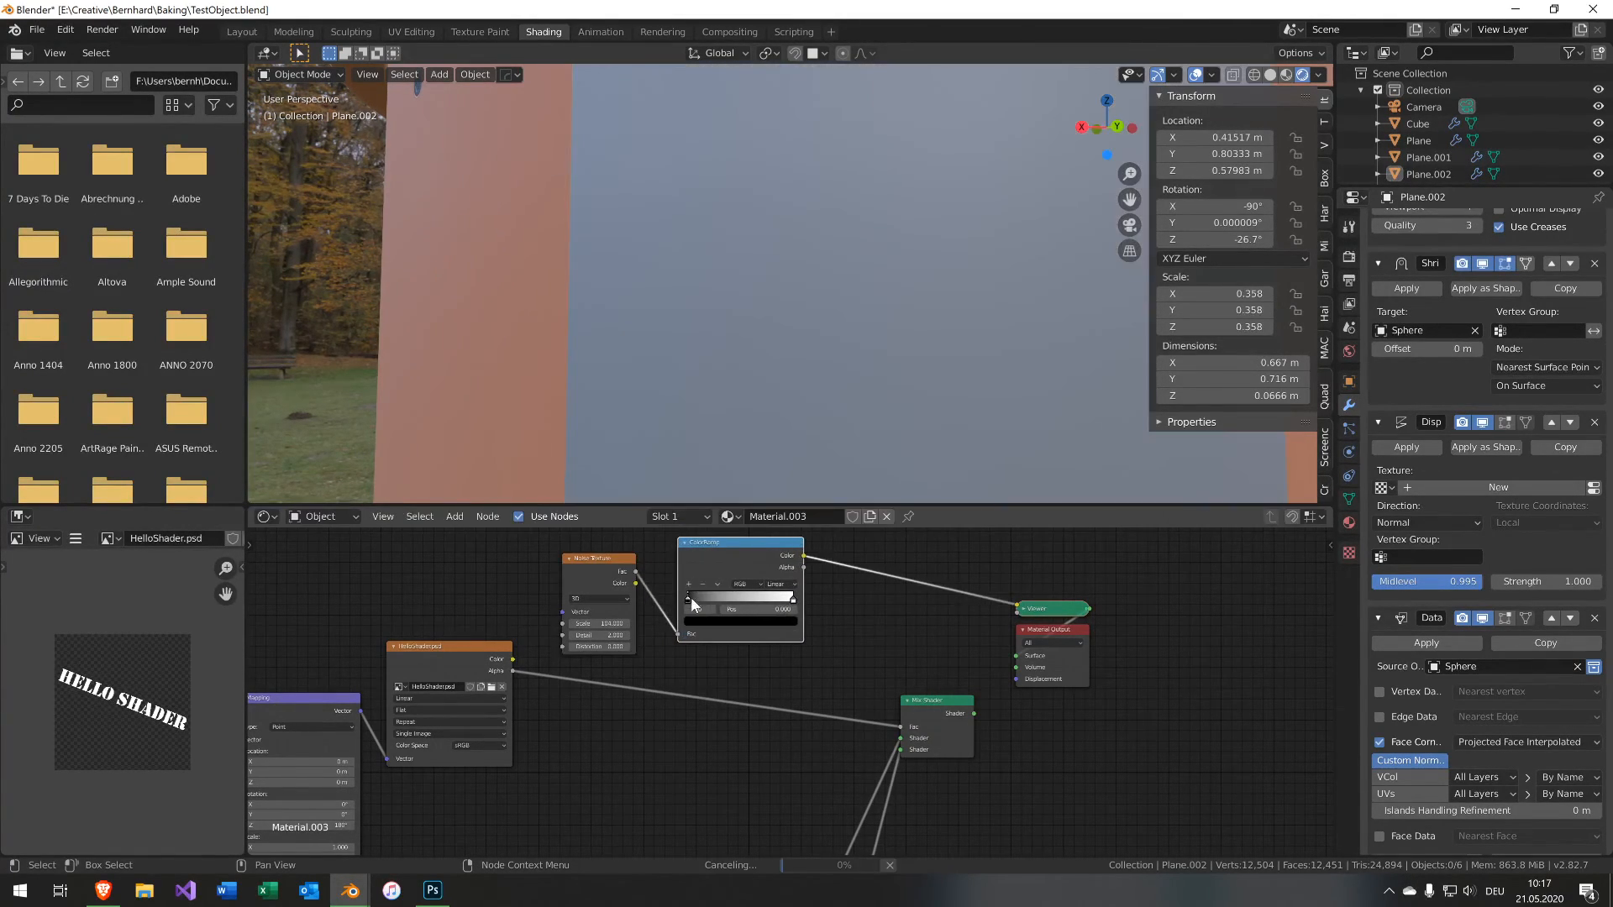
{"action": "left_click_drag", "start_coordinate": [690, 598], "coordinate": [784, 605]}
{"action": "left_click", "coordinate": [900, 629]}
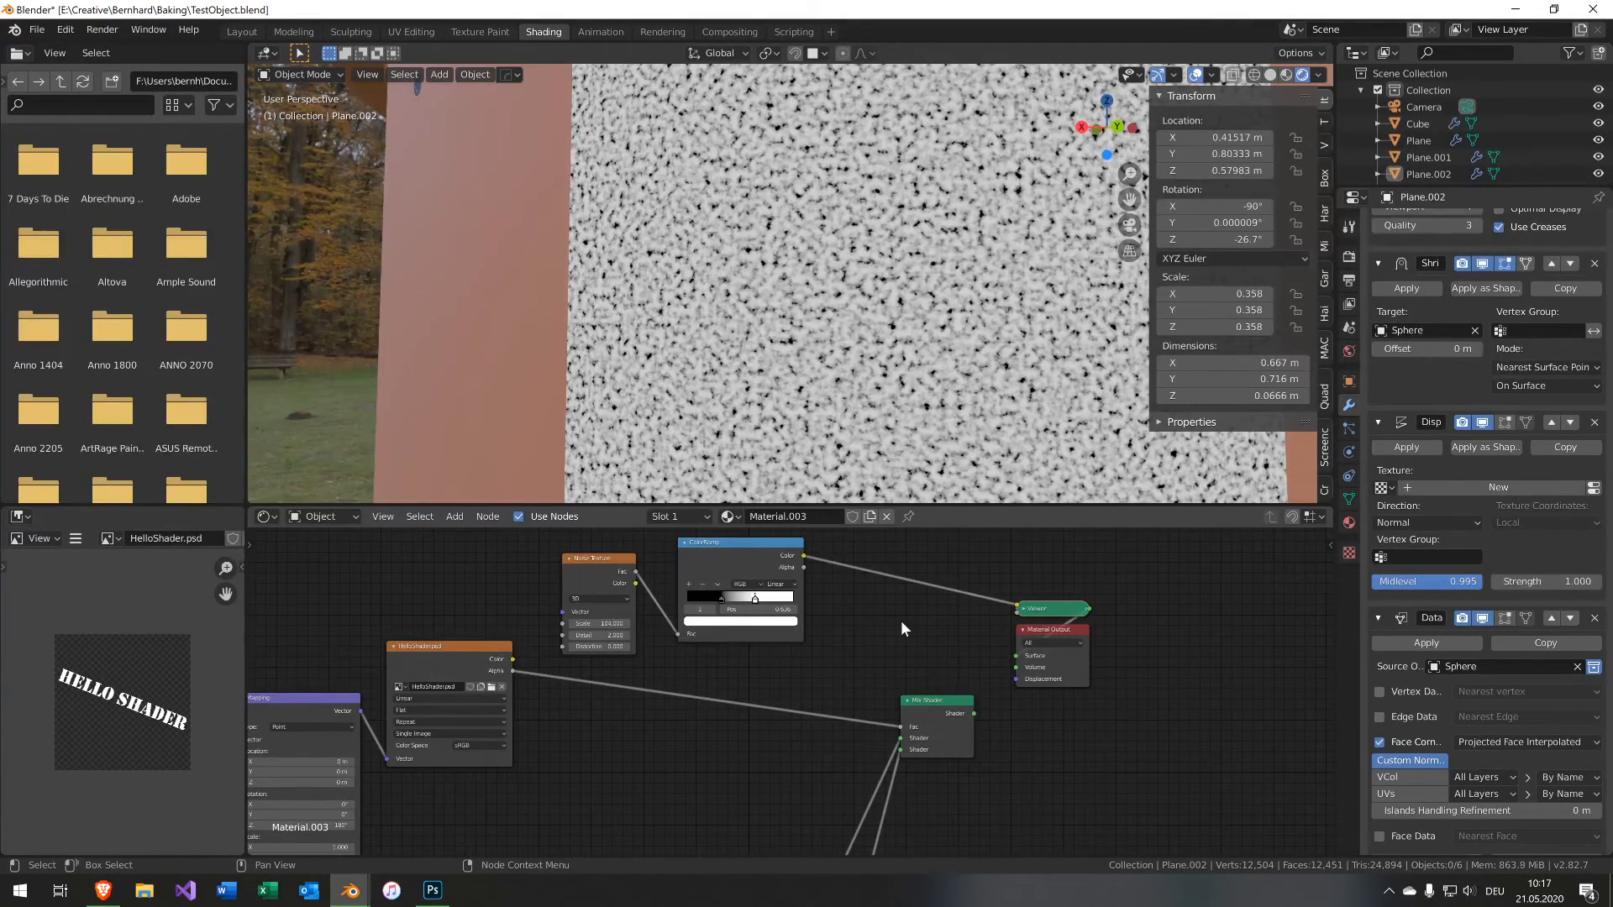
Insert a Multiply Math node between the image alpha and the Mix Shader factor, feeding the ColorRamp color into it.
{"action": "middle_click_drag", "start_coordinate": [710, 637], "coordinate": [515, 619]}
{"action": "scroll", "coordinate": [511, 619], "scroll_direction": "down", "scroll_amount": 3}
{"action": "left_click_drag", "start_coordinate": [437, 552], "coordinate": [654, 654]}
{"action": "key", "text": "g"}
{"action": "left_click", "coordinate": [507, 624]}
{"action": "left_click", "coordinate": [570, 611]}
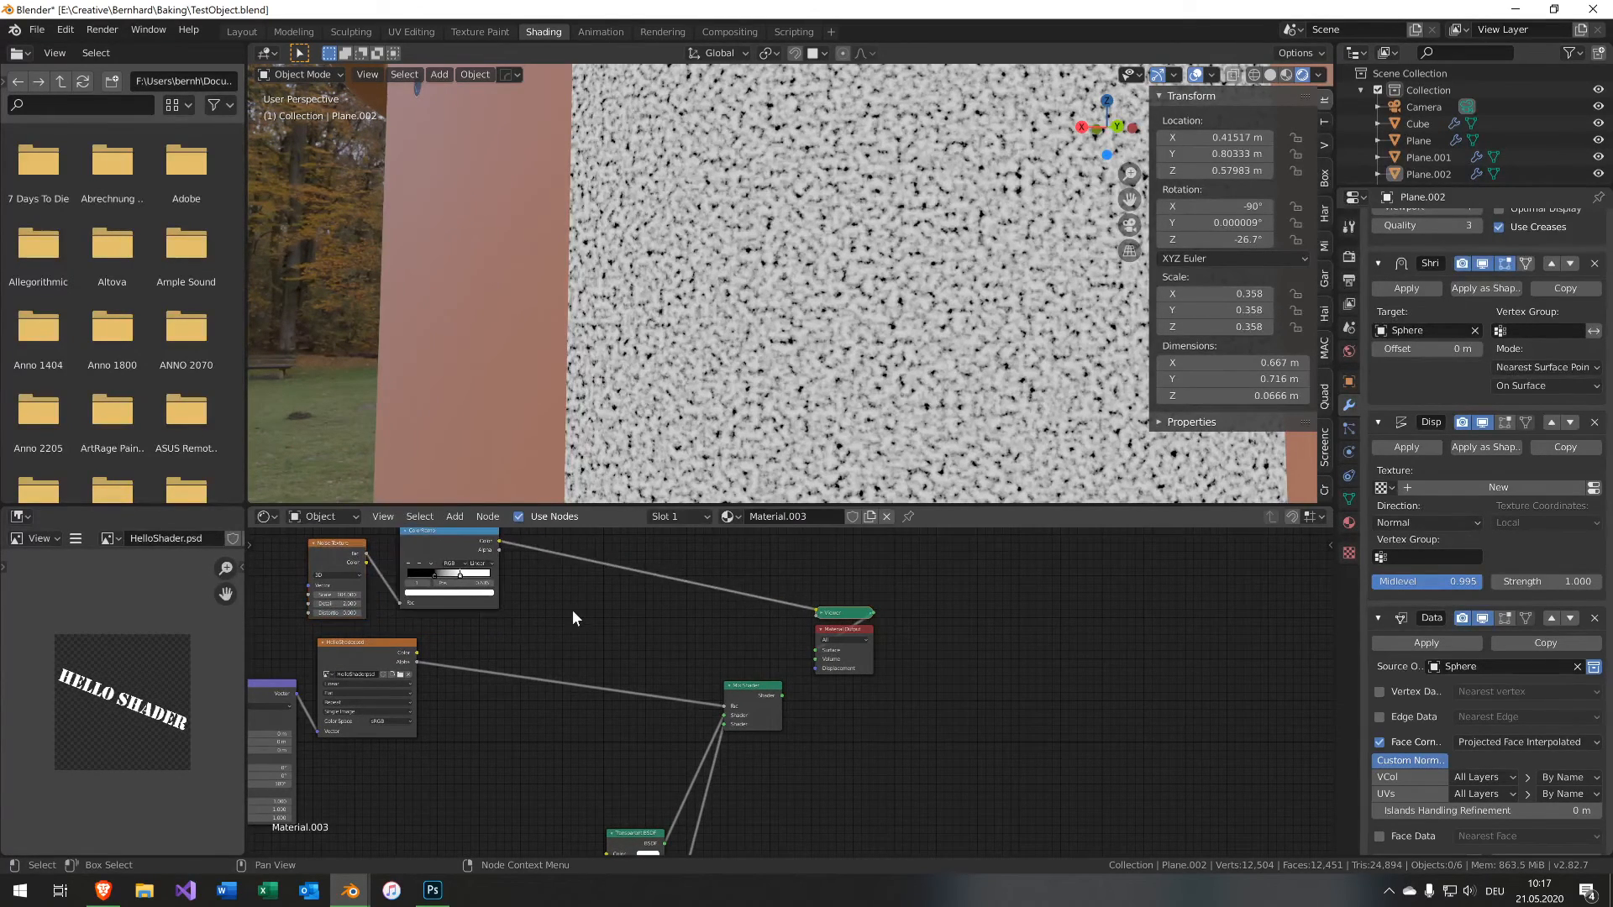
{"action": "middle_click_drag", "start_coordinate": [572, 610], "coordinate": [567, 623]}
{"action": "key", "text": "shift+a"}
{"action": "mouse_move", "coordinate": [563, 625]}
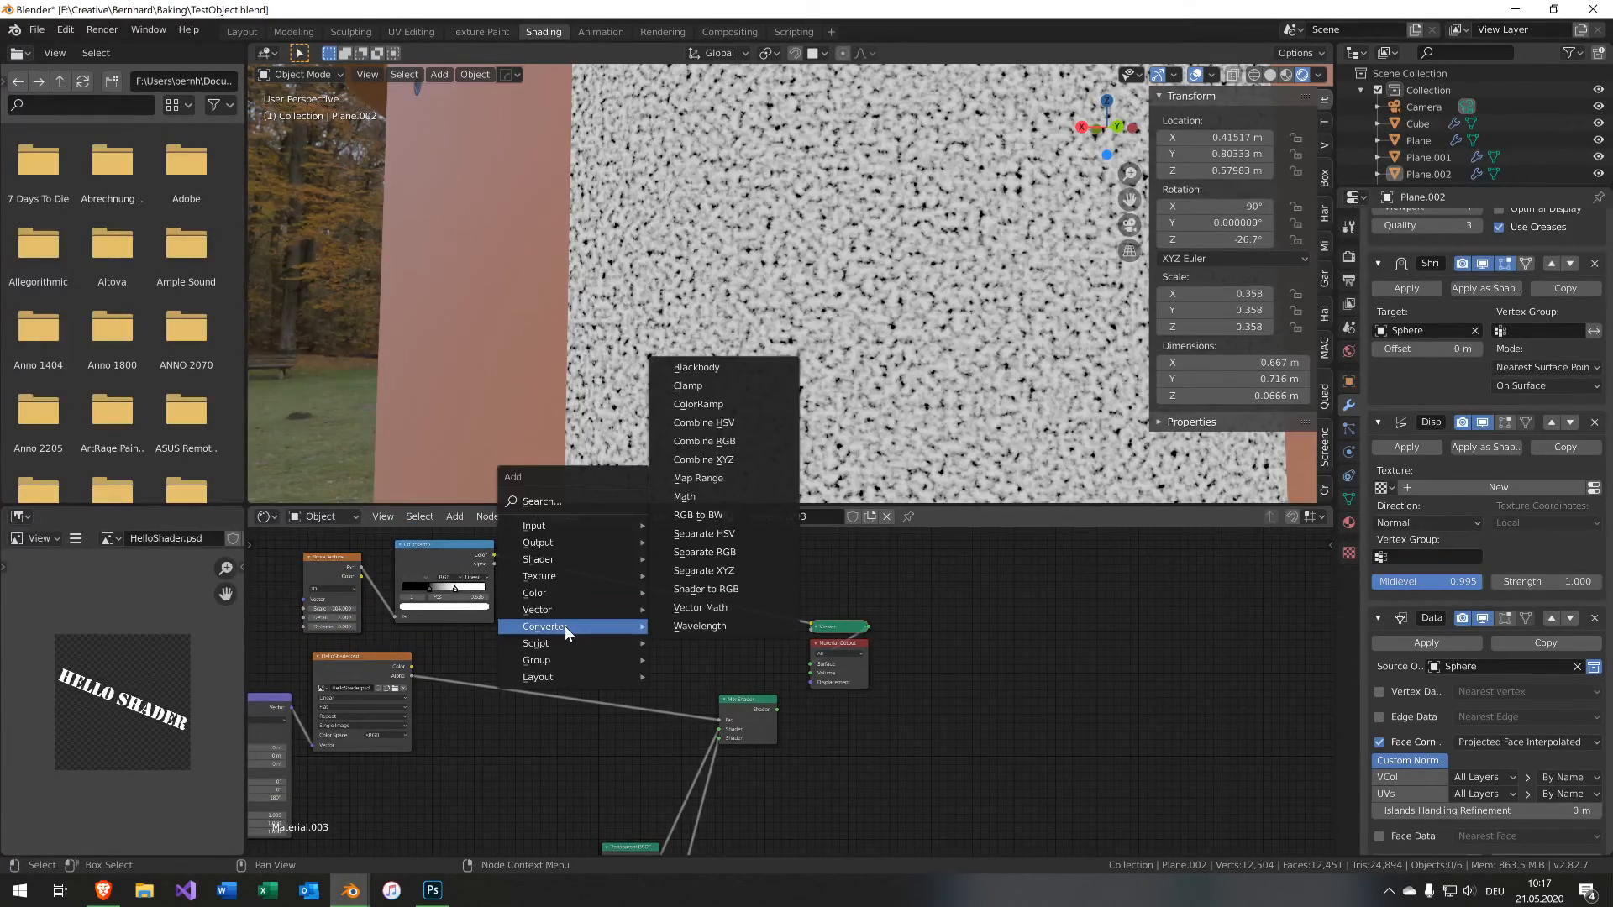
{"action": "left_click", "coordinate": [710, 496]}
{"action": "left_click", "coordinate": [566, 645]}
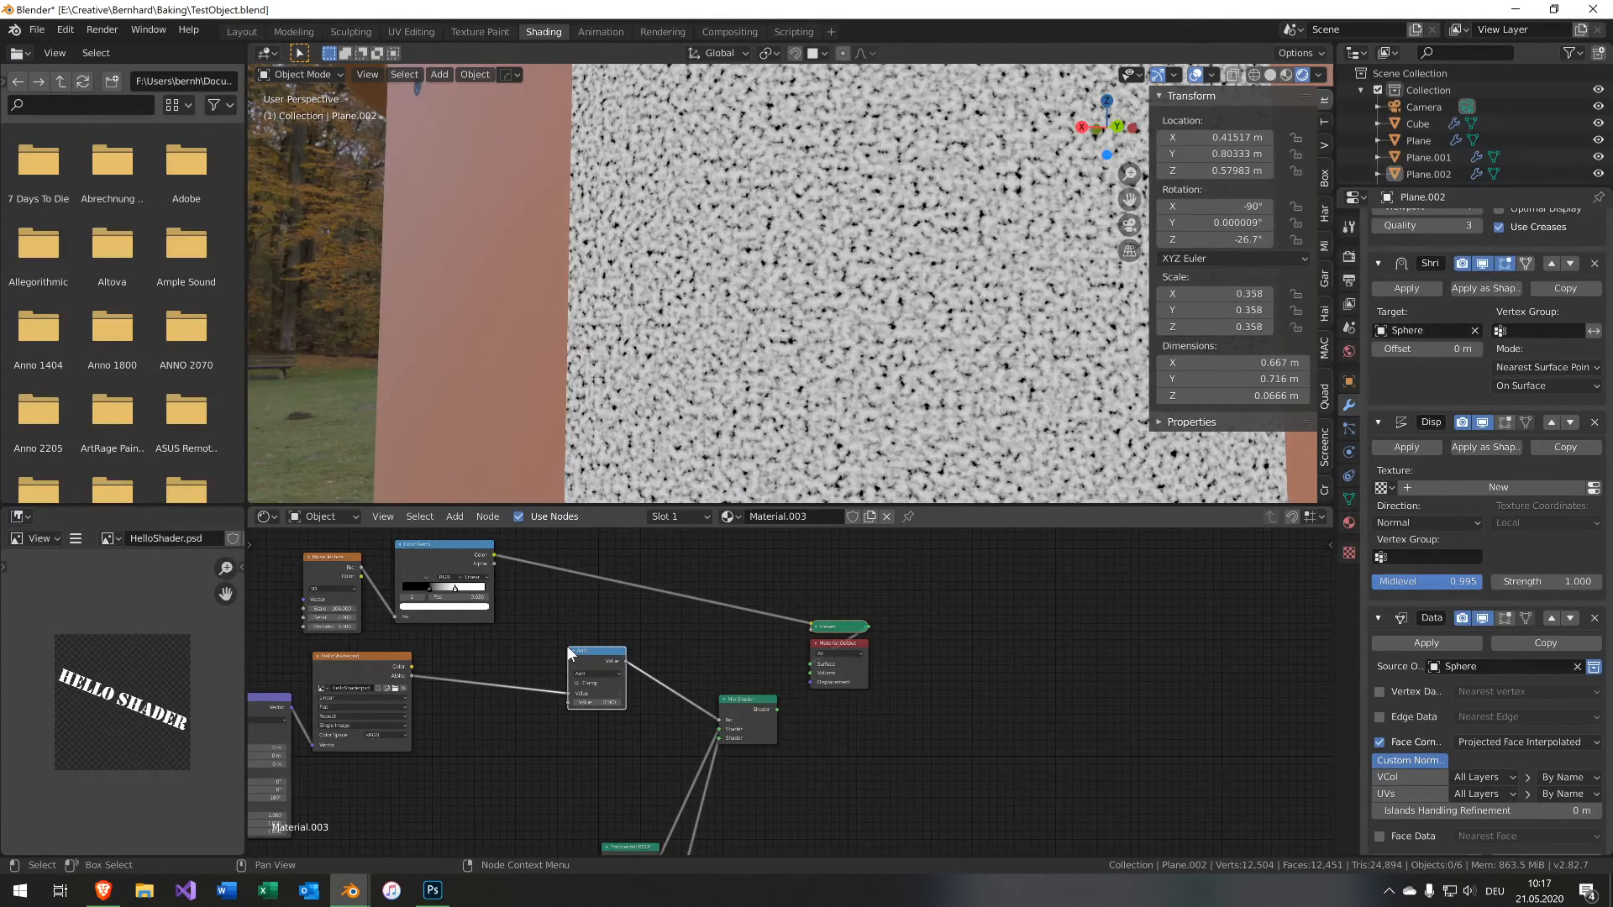
{"action": "left_click_drag", "start_coordinate": [488, 556], "coordinate": [571, 700]}
{"action": "left_click", "coordinate": [599, 675]}
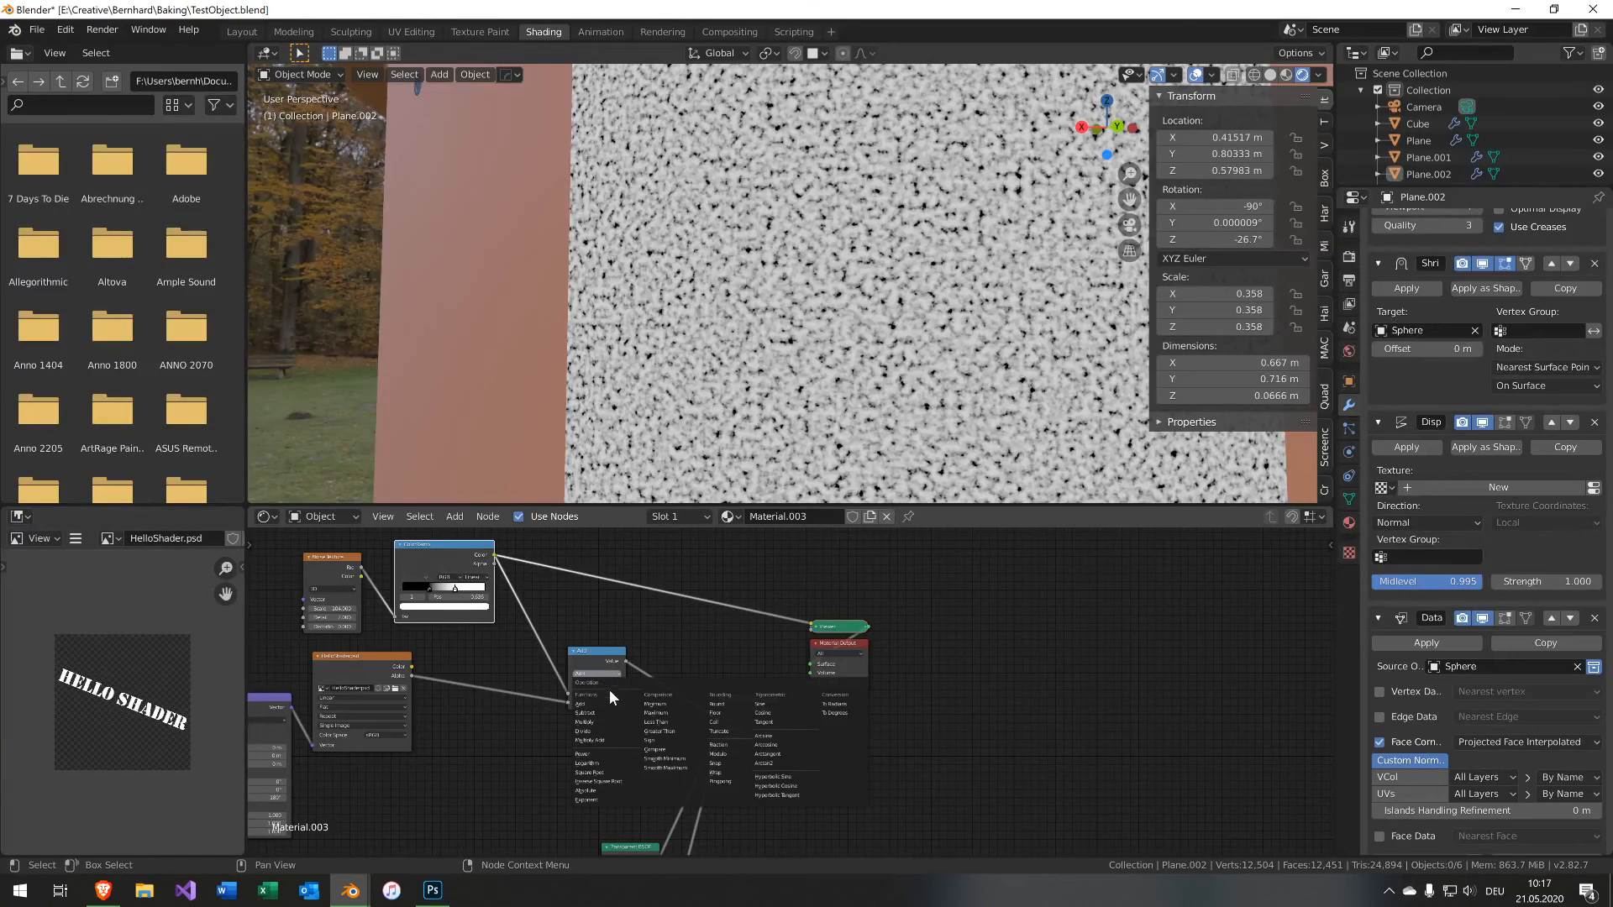
{"action": "left_click", "coordinate": [625, 724]}
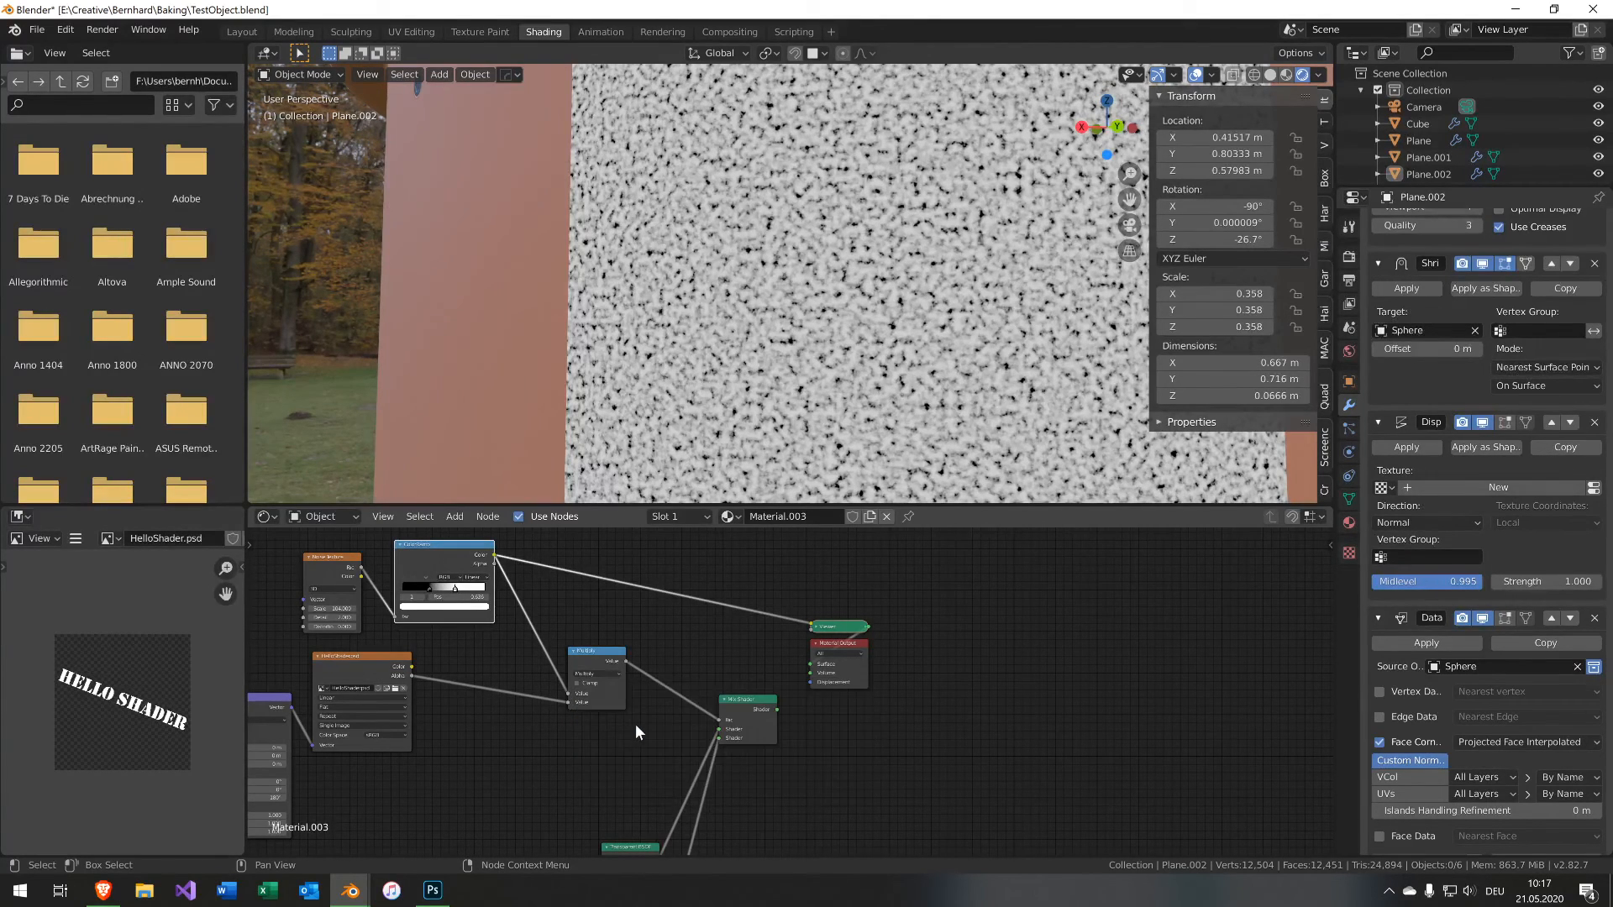
Reconnect the Mix Shader to the Material Output and inspect the noisy decal up close.
{"action": "left_click", "coordinate": [744, 713], "text": "ctrl+shift"}
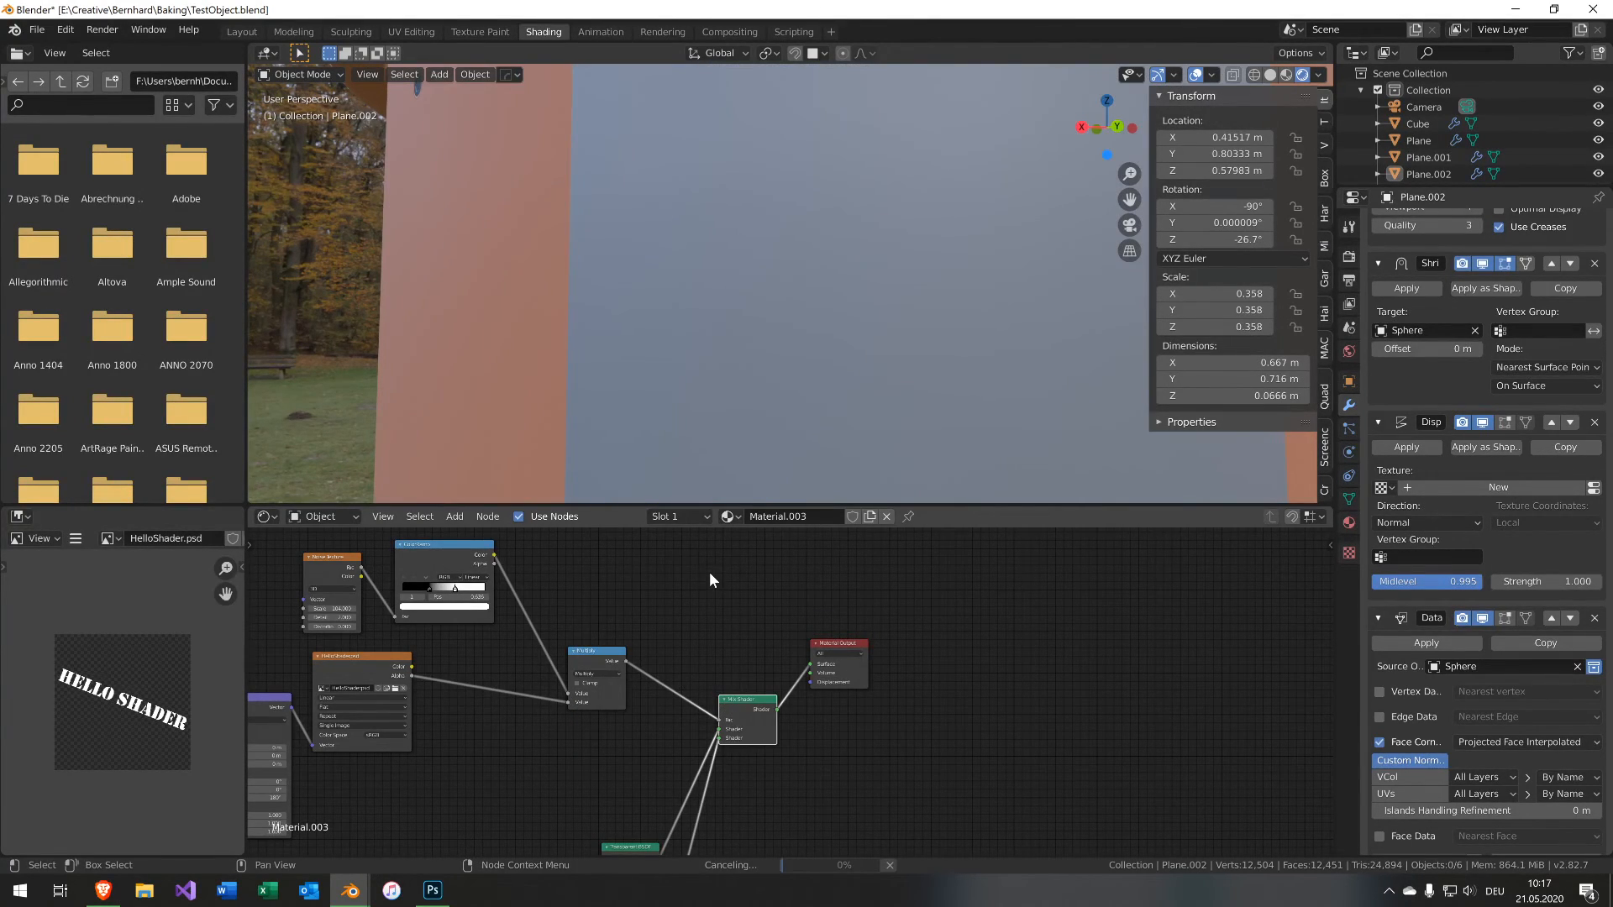
{"action": "middle_click_drag", "start_coordinate": [798, 280], "coordinate": [738, 265]}
{"action": "scroll", "coordinate": [729, 324], "scroll_direction": "up", "scroll_amount": 3}
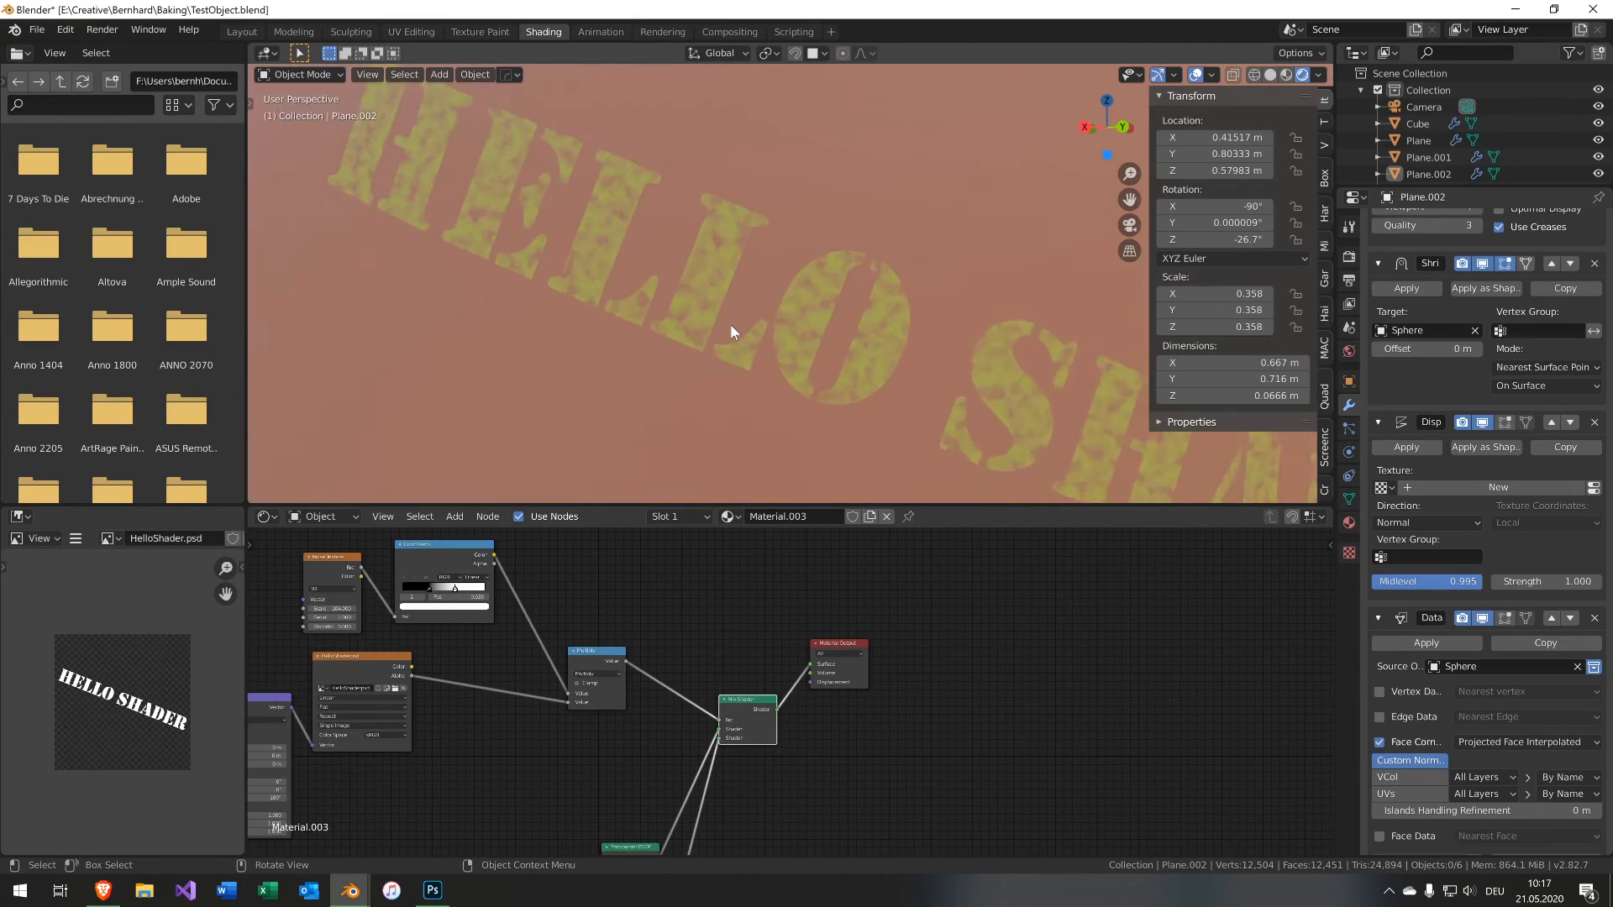
{"action": "scroll", "coordinate": [727, 332], "scroll_direction": "up", "scroll_amount": 3}
{"action": "scroll", "coordinate": [884, 279], "scroll_direction": "down", "scroll_amount": 4}
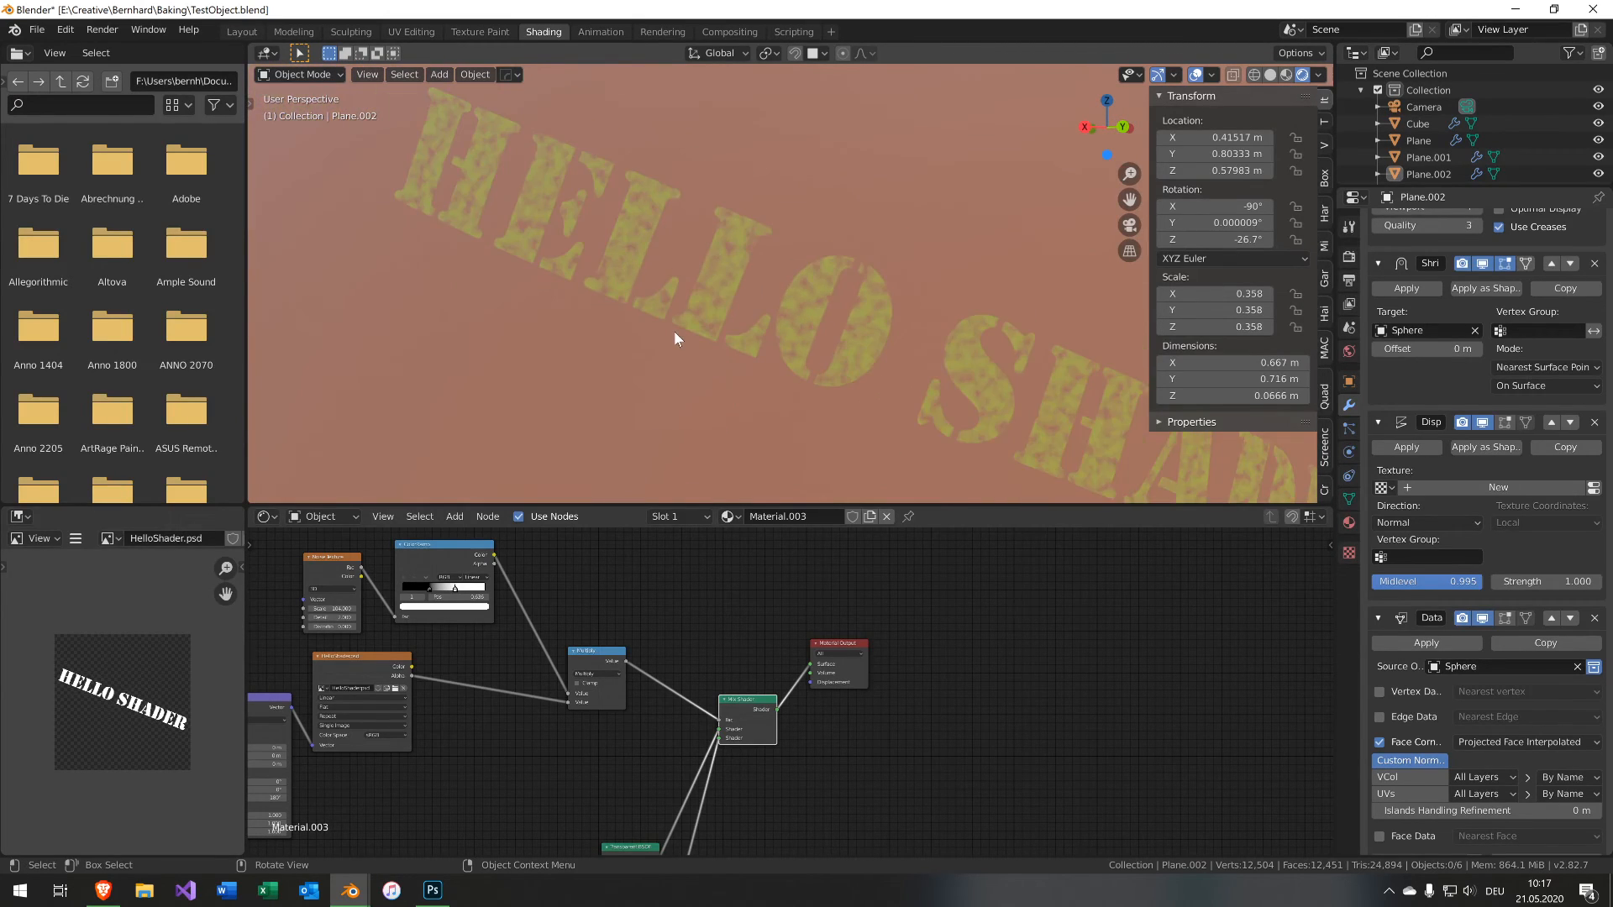
Switch to Photoshop and try adding noise to the Hello Shader text layer as a smart object.
{"action": "left_click", "coordinate": [434, 891]}
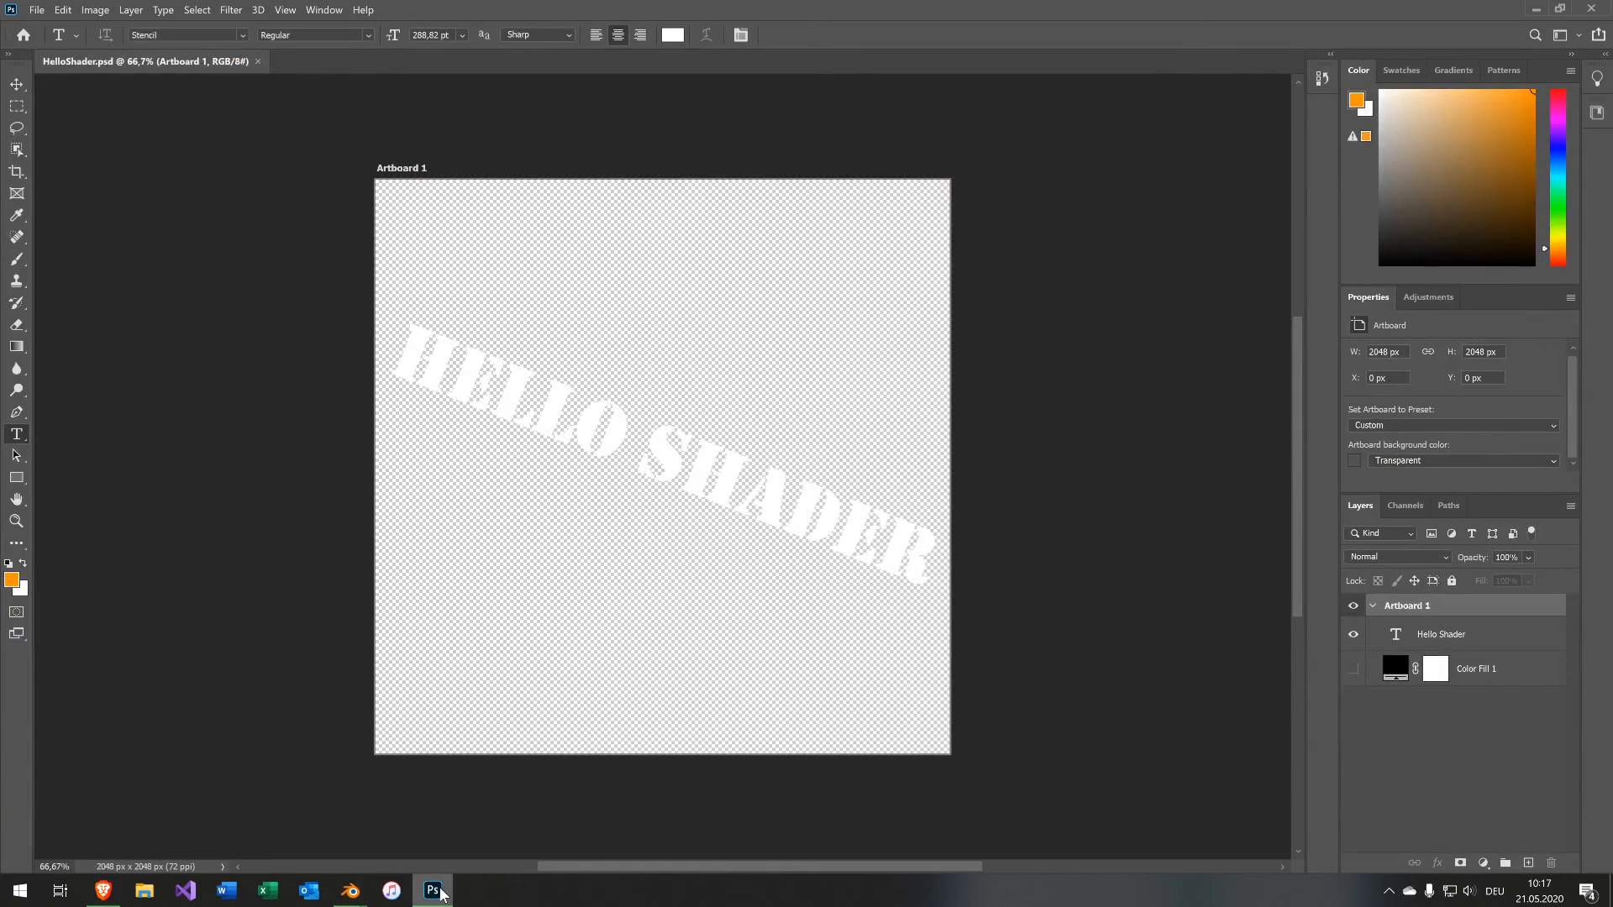
{"action": "left_click", "coordinate": [234, 11]}
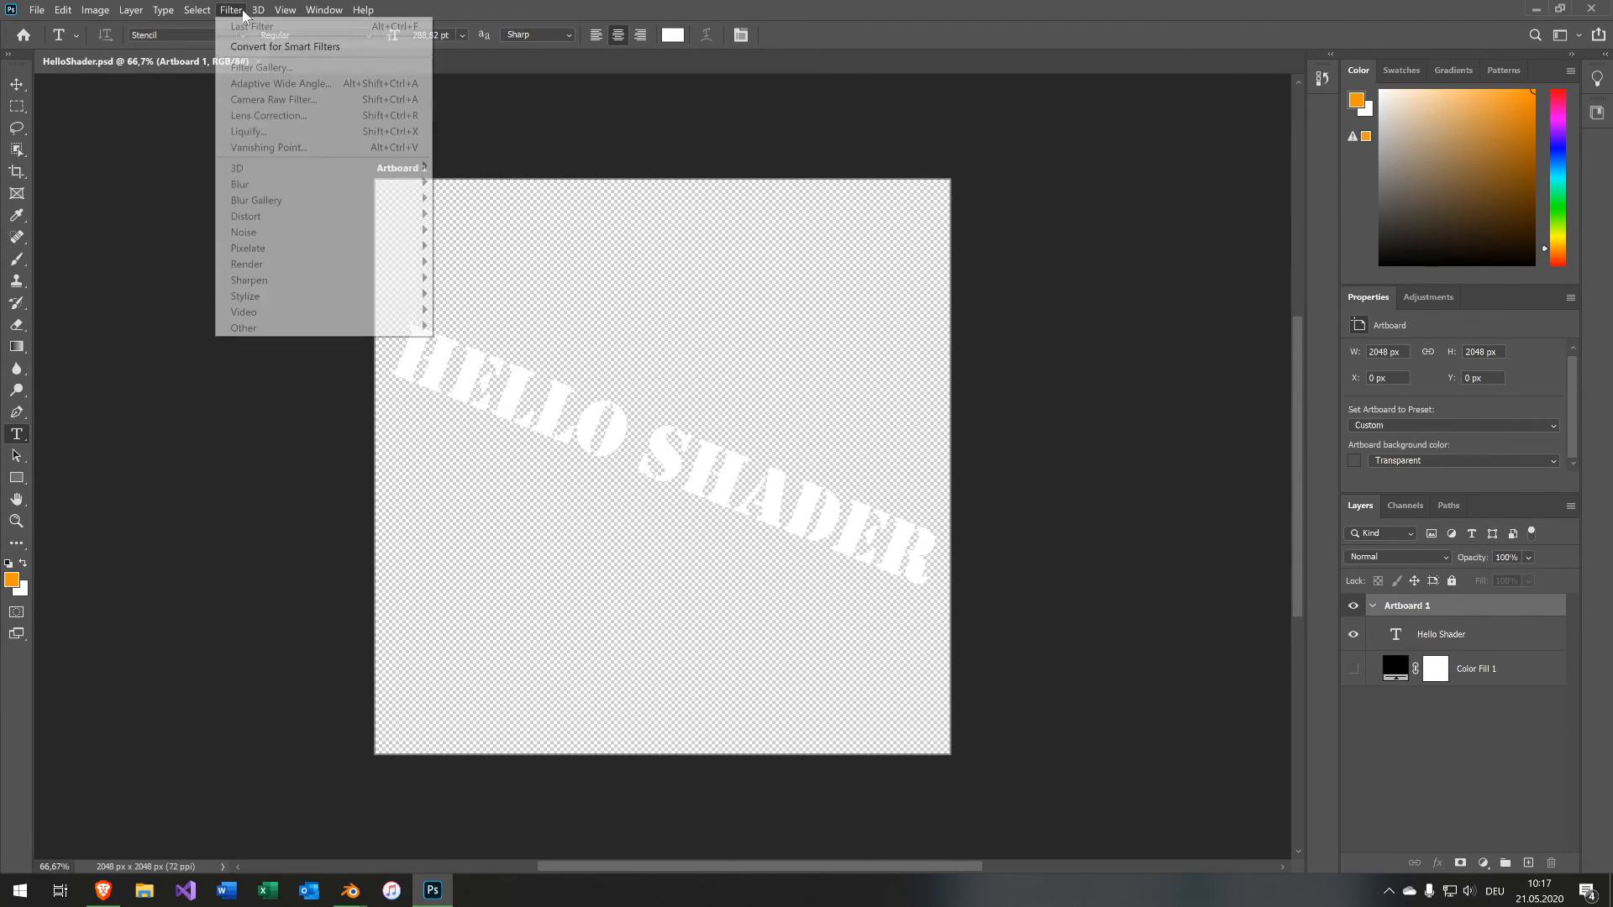
{"action": "left_click", "coordinate": [610, 282]}
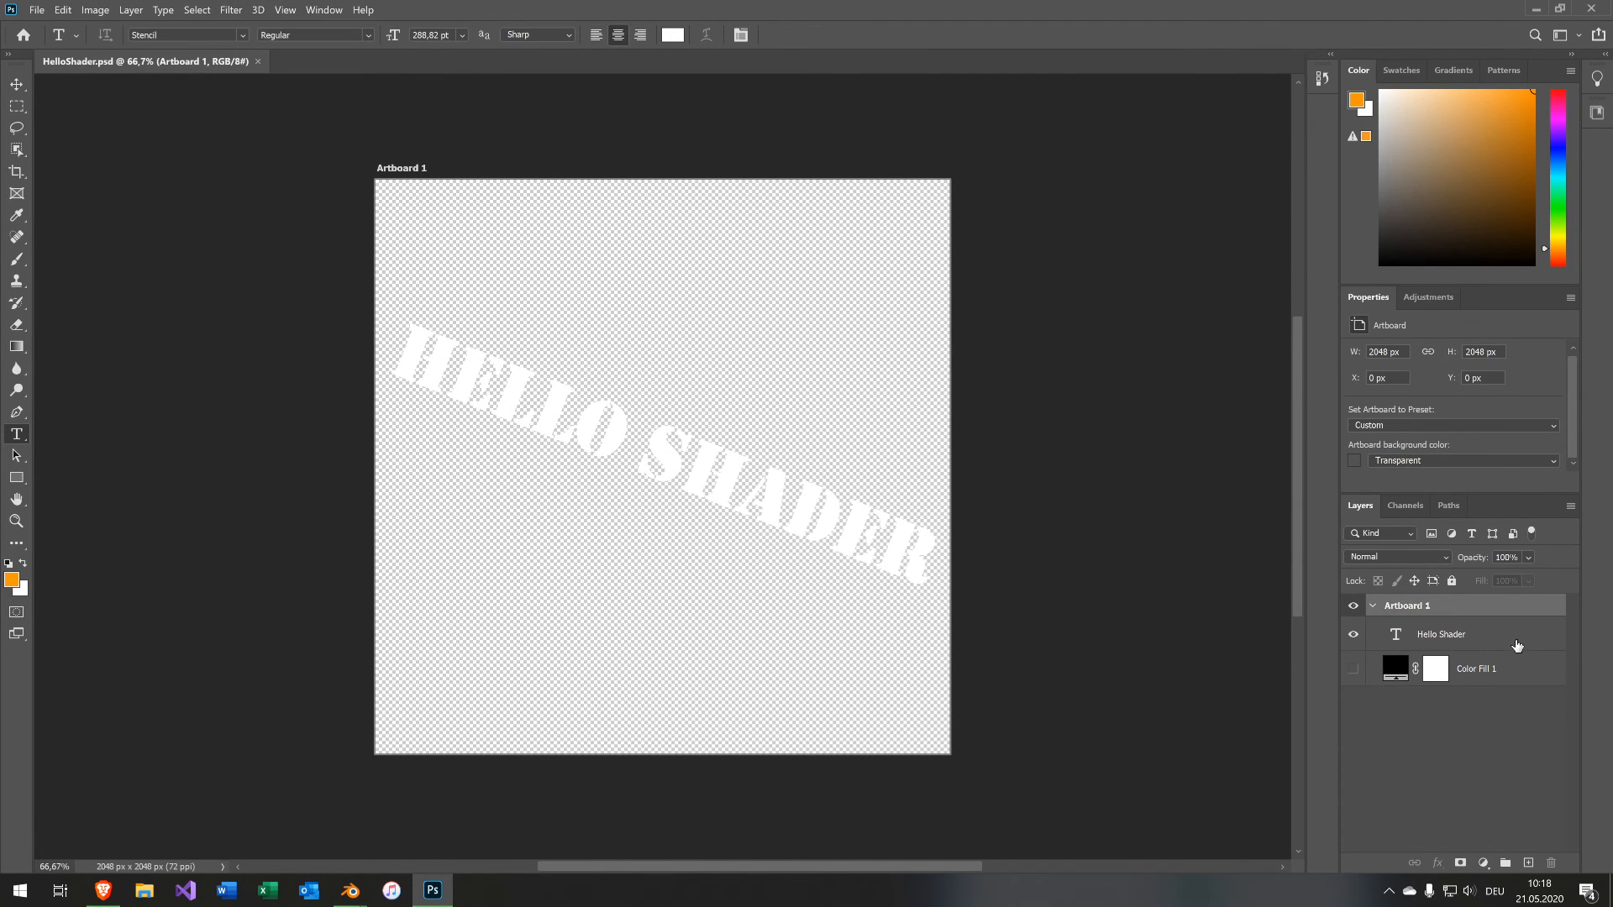
{"action": "left_click", "coordinate": [1469, 638]}
{"action": "left_click", "coordinate": [231, 10]}
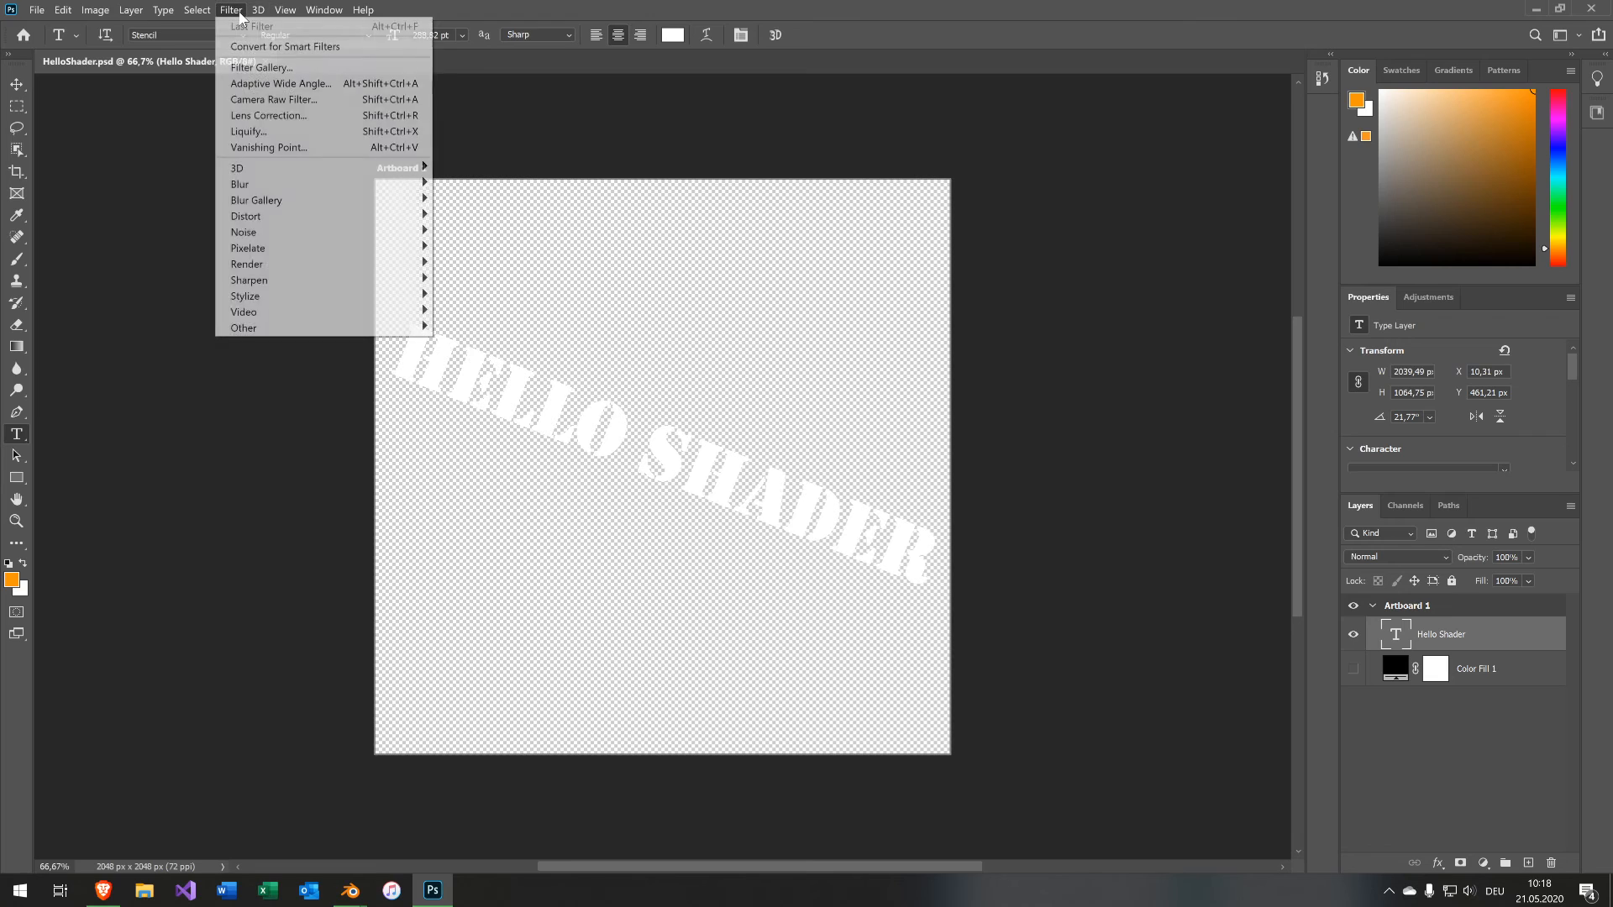
{"action": "mouse_move", "coordinate": [363, 200]}
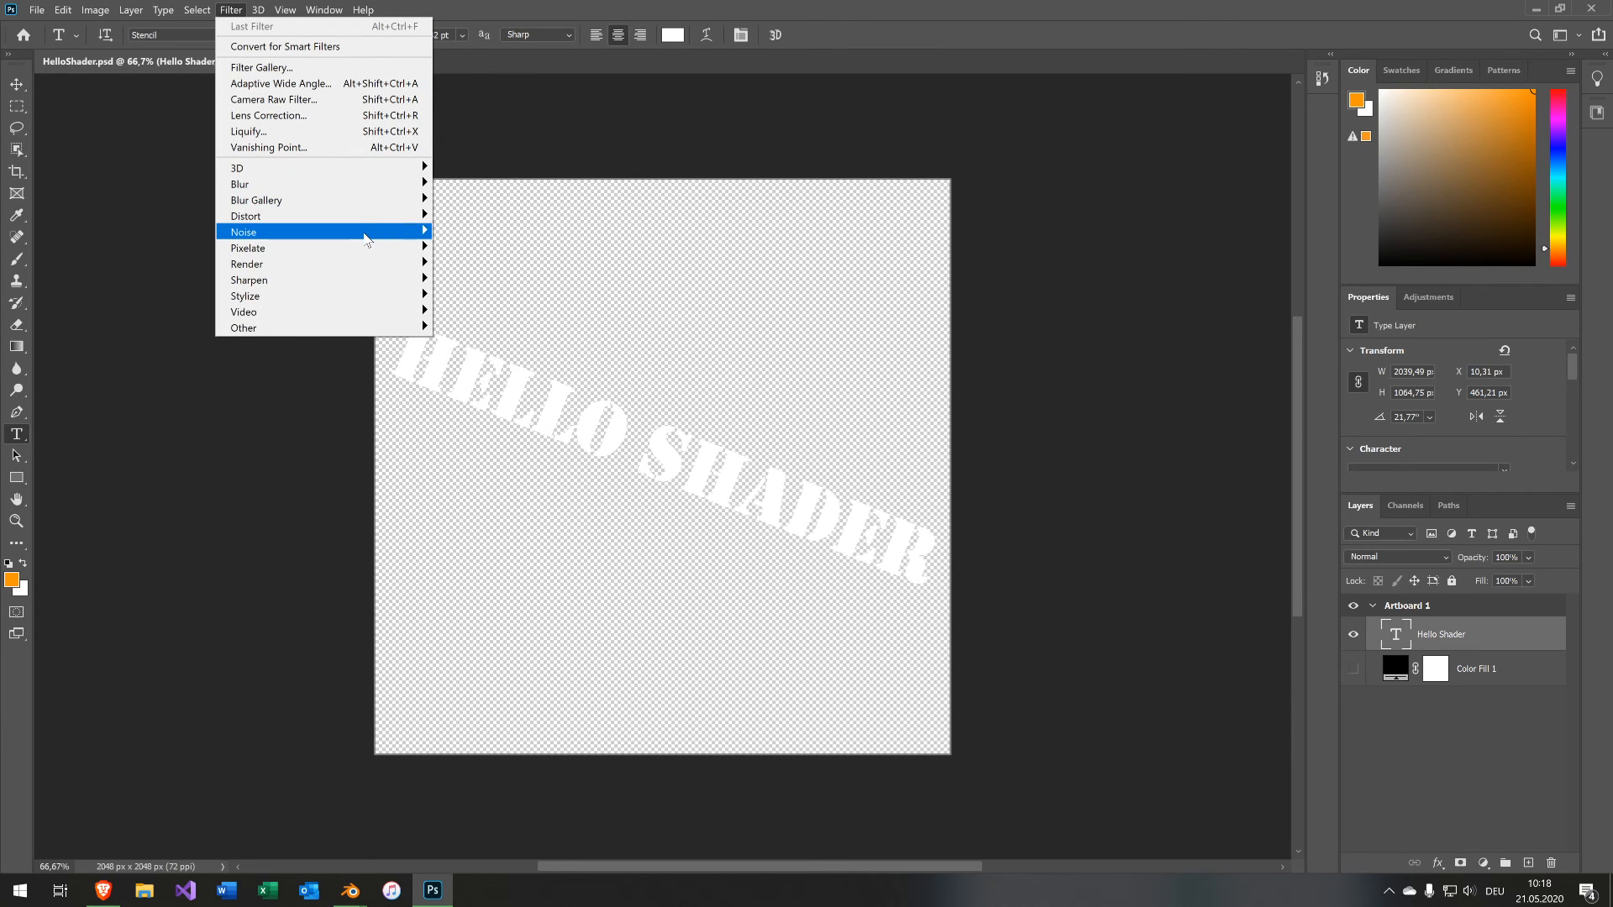
{"action": "mouse_move", "coordinate": [369, 232]}
{"action": "left_click", "coordinate": [524, 235]}
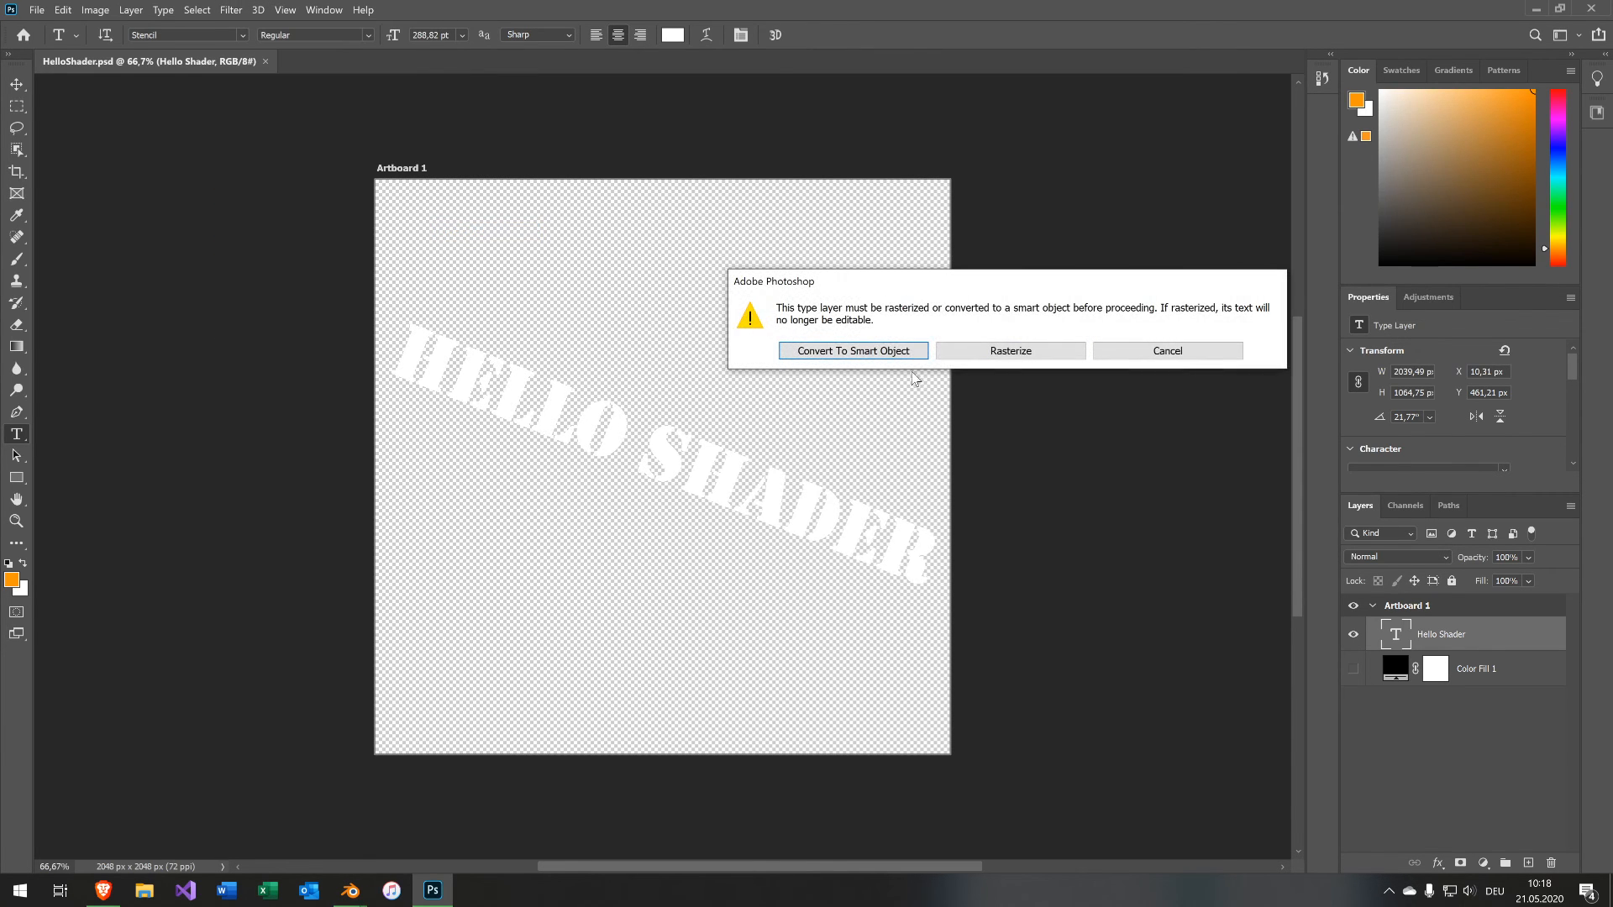
{"action": "left_click", "coordinate": [892, 353]}
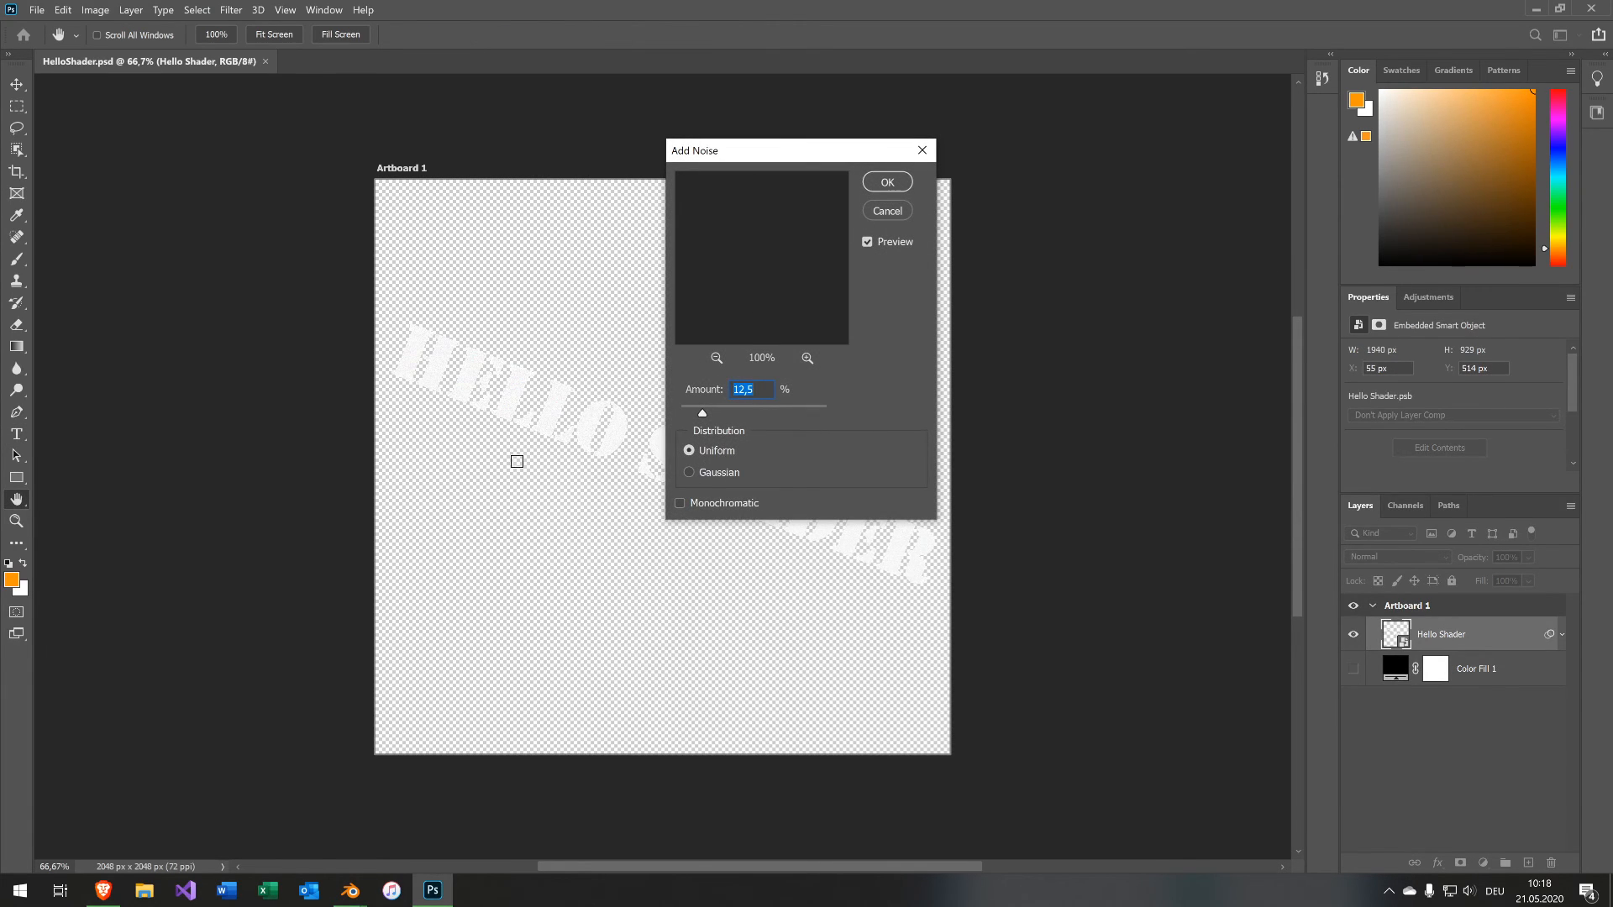
{"action": "left_click", "coordinate": [594, 413]}
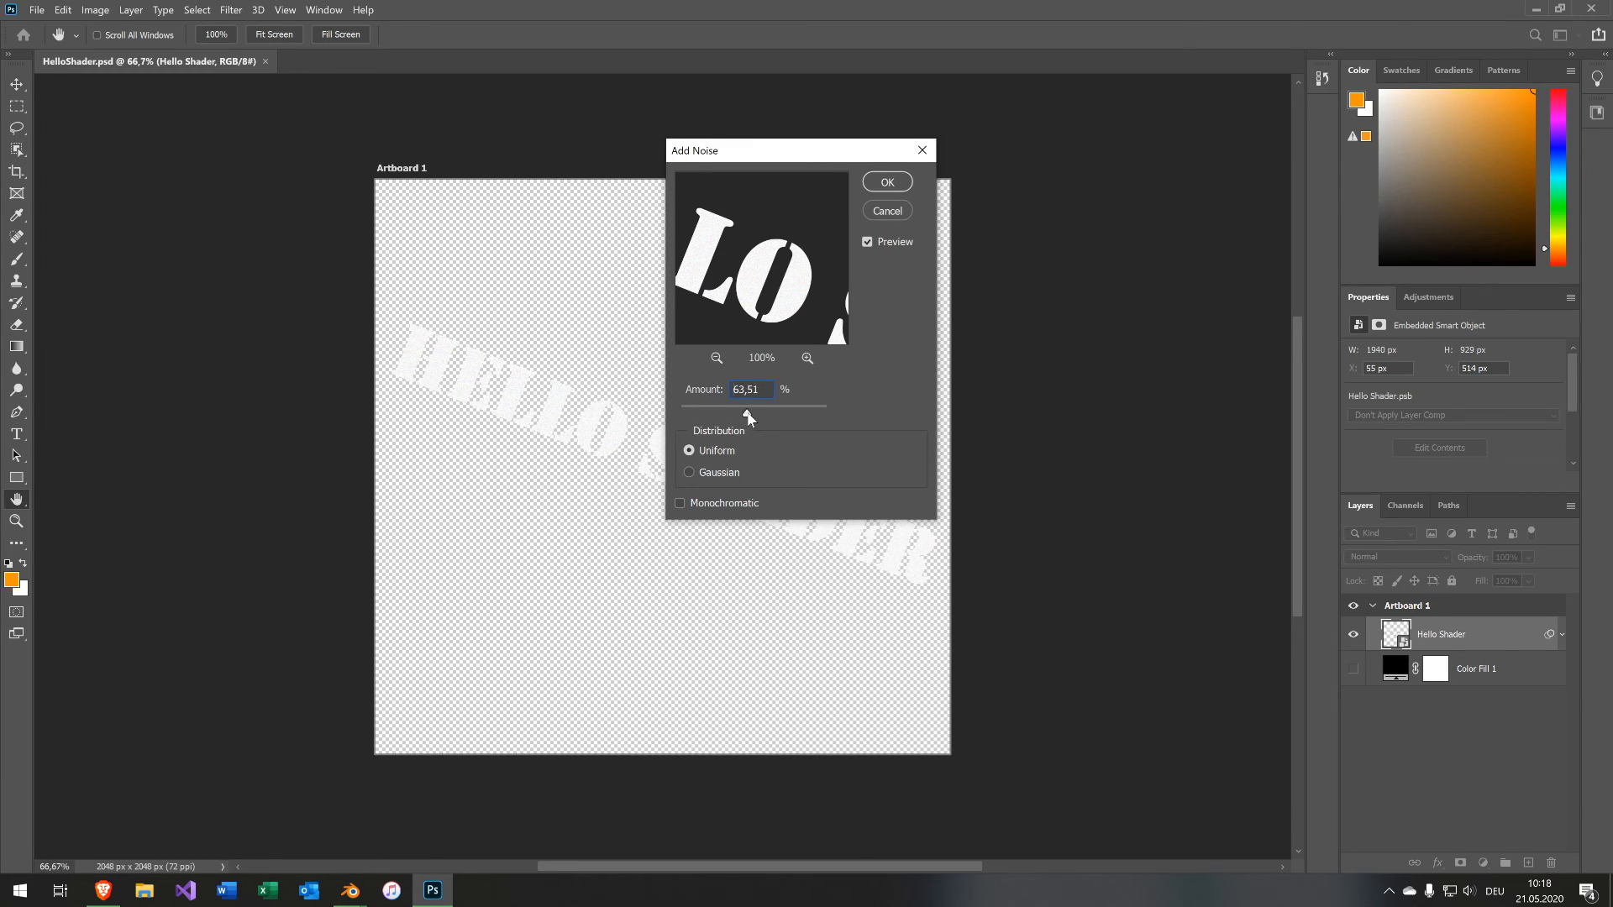
{"action": "mouse_move", "coordinate": [747, 415]}
{"action": "left_mouse_down"}
{"action": "mouse_move", "coordinate": [781, 415]}
{"action": "mouse_move", "coordinate": [760, 415]}
{"action": "left_mouse_up"}
{"action": "key", "text": "ctrl+z"}
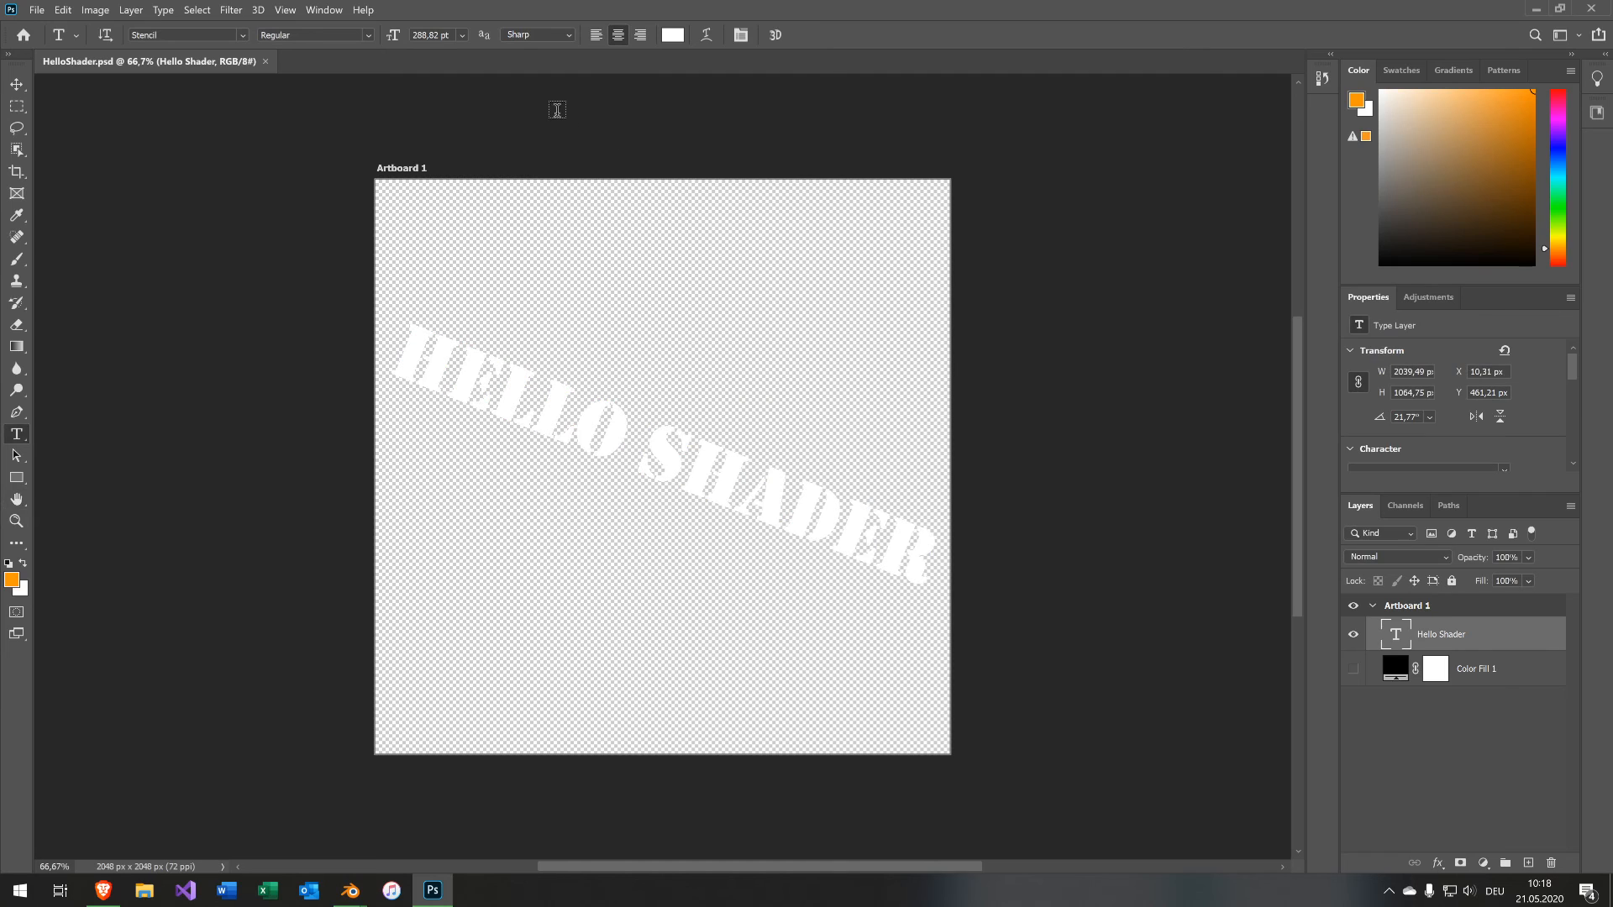
Switch back to Blender and view the decal on the capsule from further away.
{"action": "mouse_move", "coordinate": [375, 890]}
{"action": "left_click", "coordinate": [511, 828]}
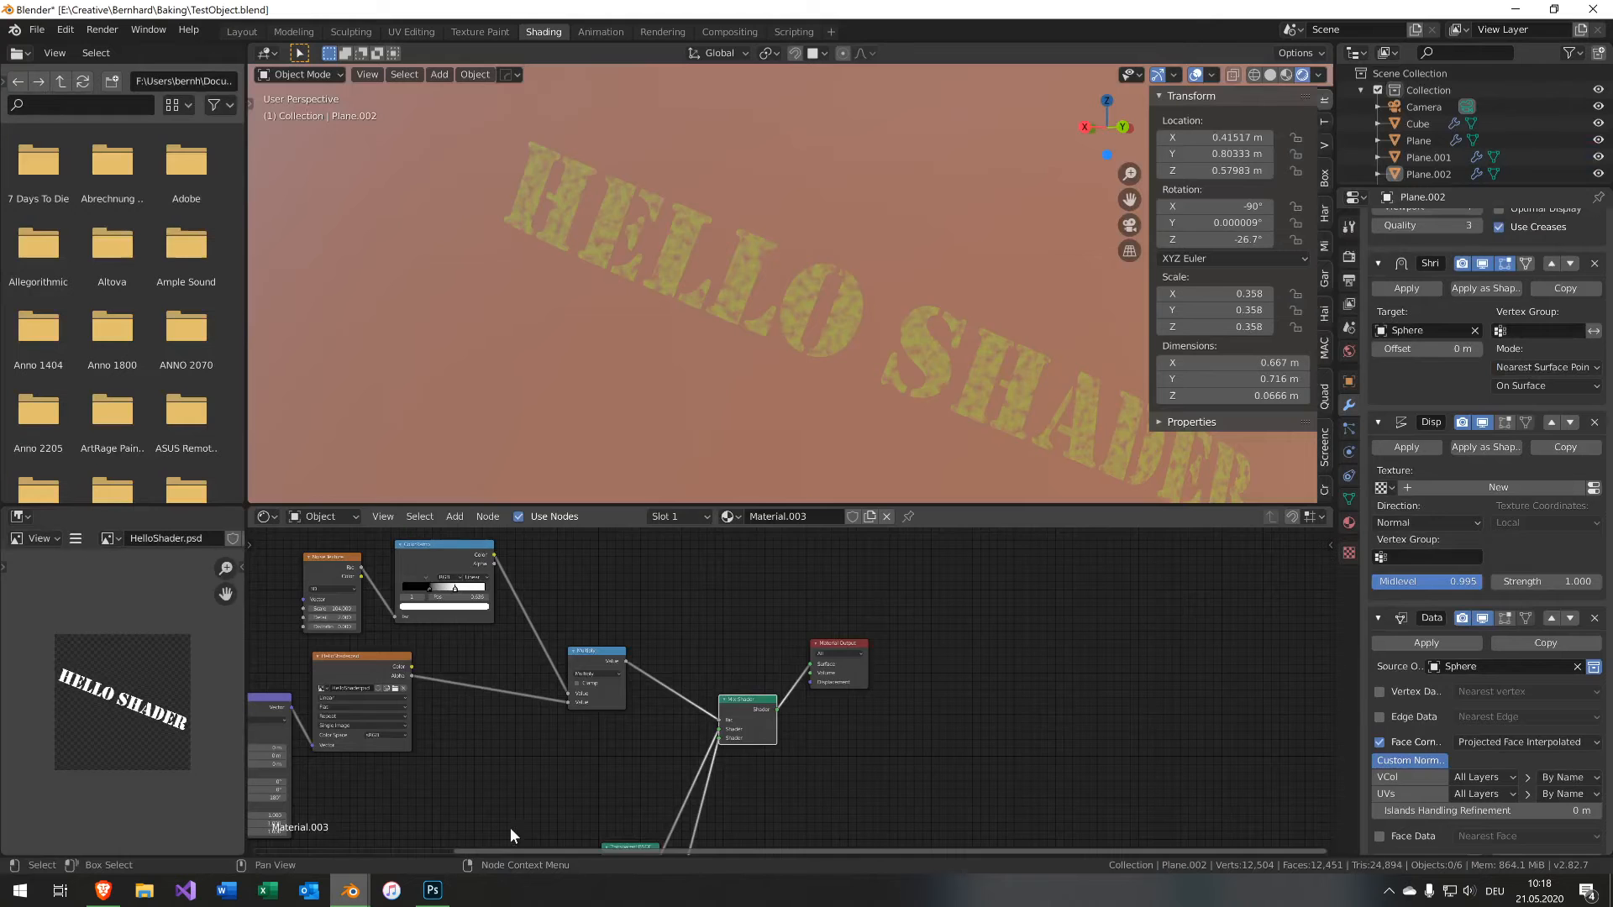
{"action": "scroll", "coordinate": [713, 383], "scroll_direction": "down", "scroll_amount": 7}
{"action": "middle_click_drag", "start_coordinate": [728, 311], "coordinate": [791, 317]}
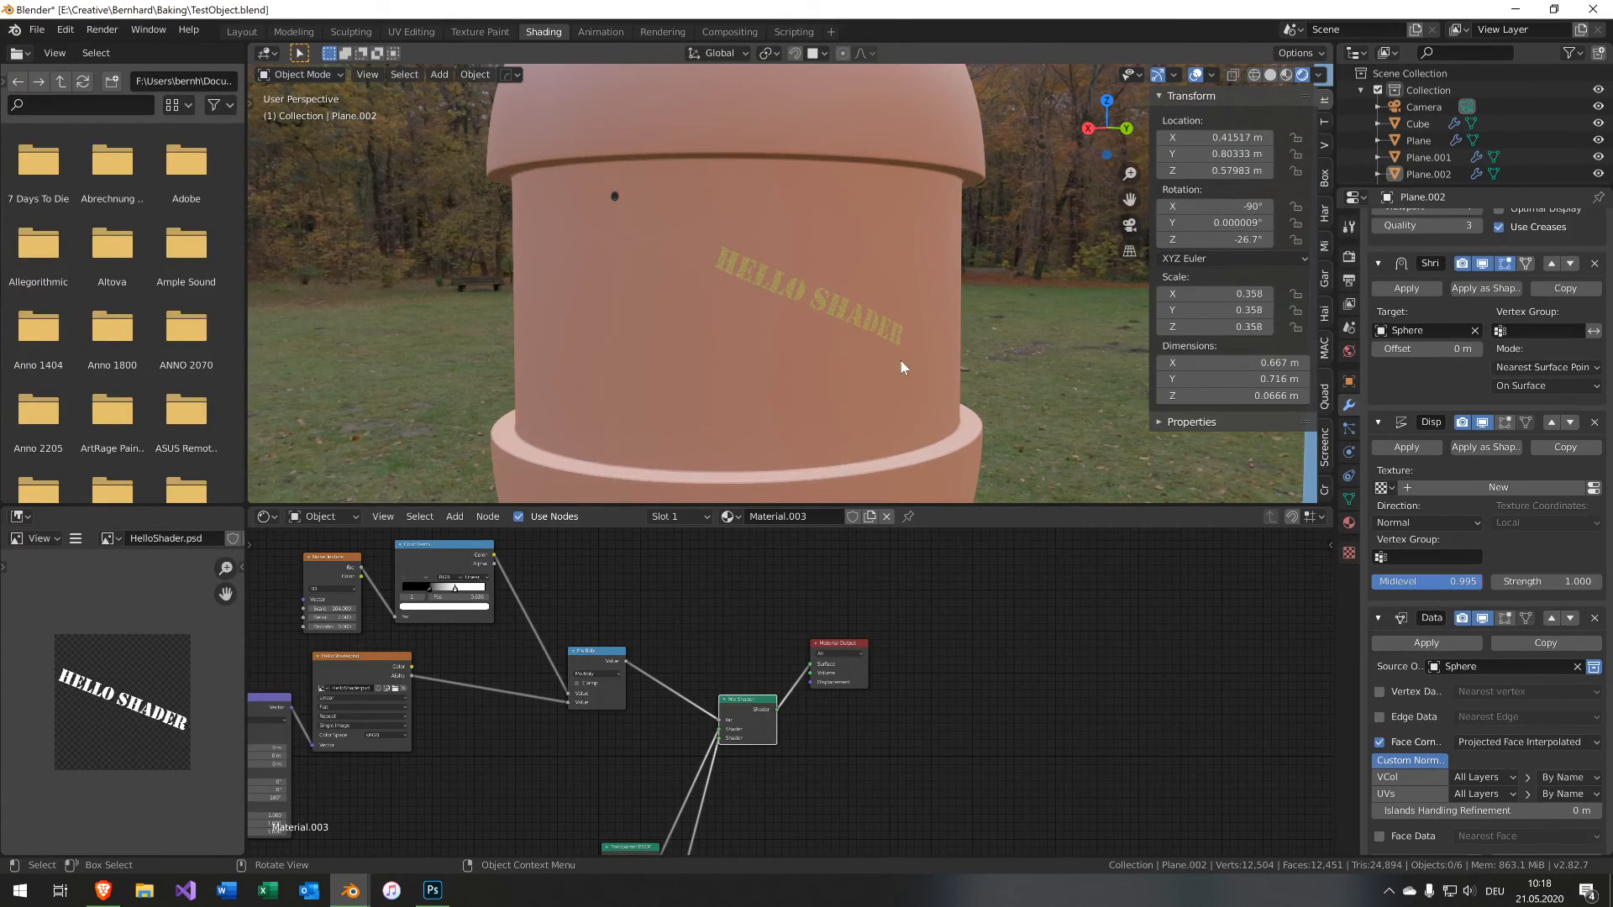